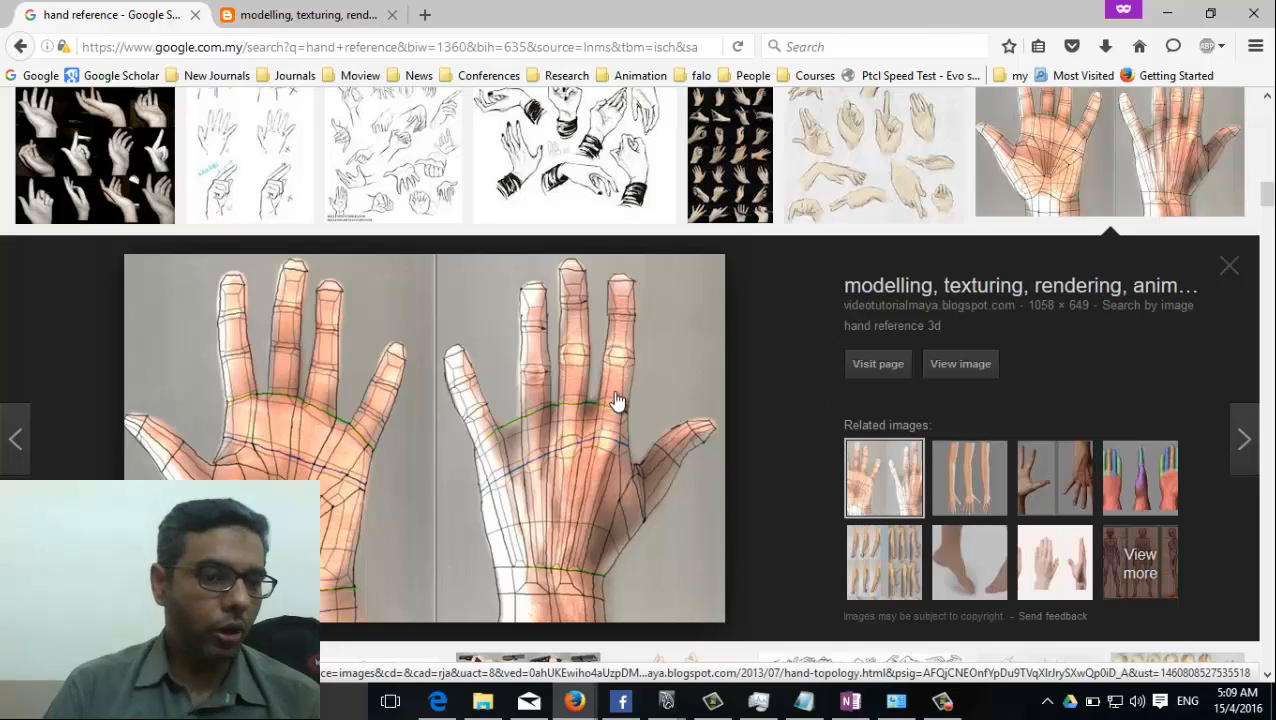
Start saving the previewed hand topology image and browse to the MayaClass2016 folder inside F on Usindh Google Drive.
{"action": "right_click", "coordinate": [570, 393]}
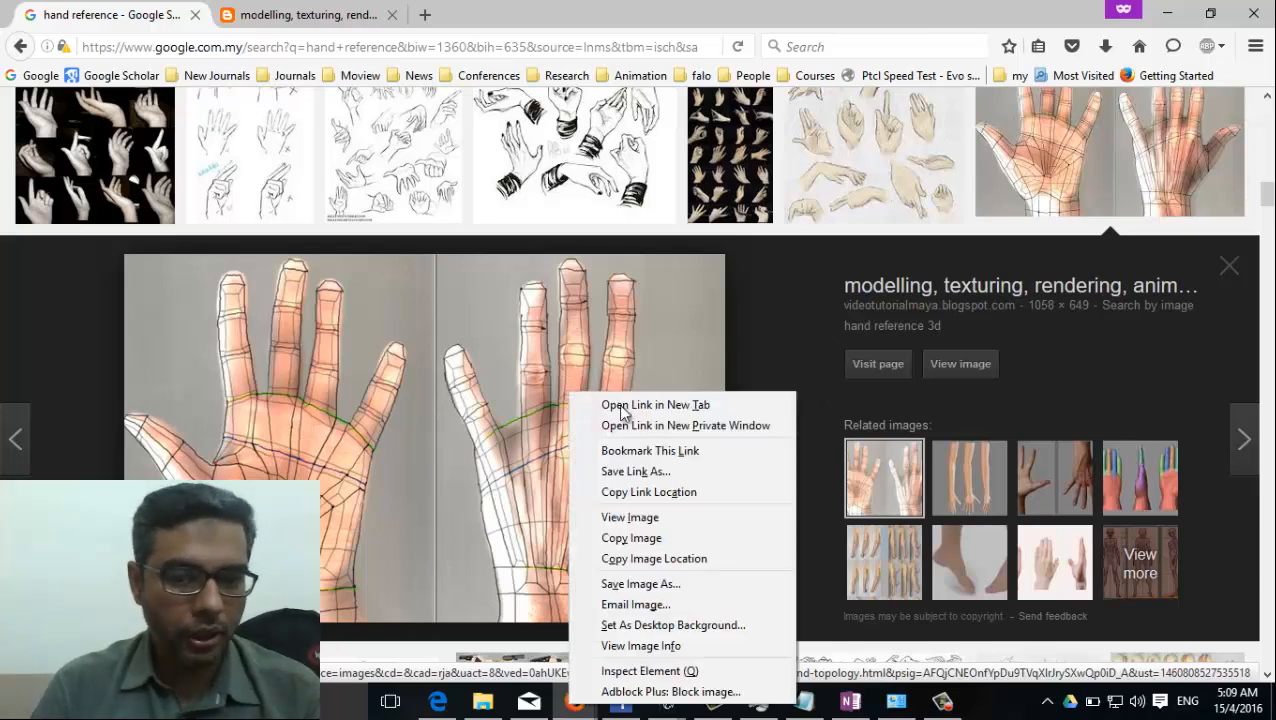
{"action": "left_click", "coordinate": [693, 587]}
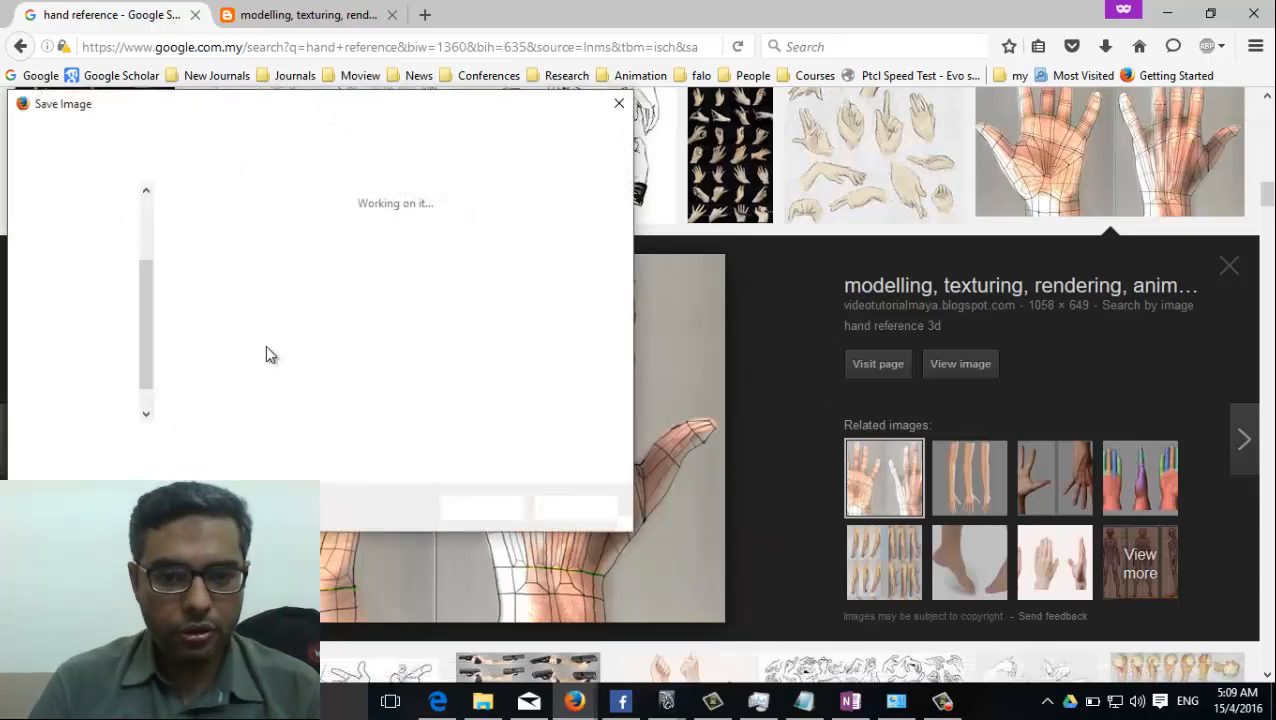
{"action": "left_click", "coordinate": [150, 137]}
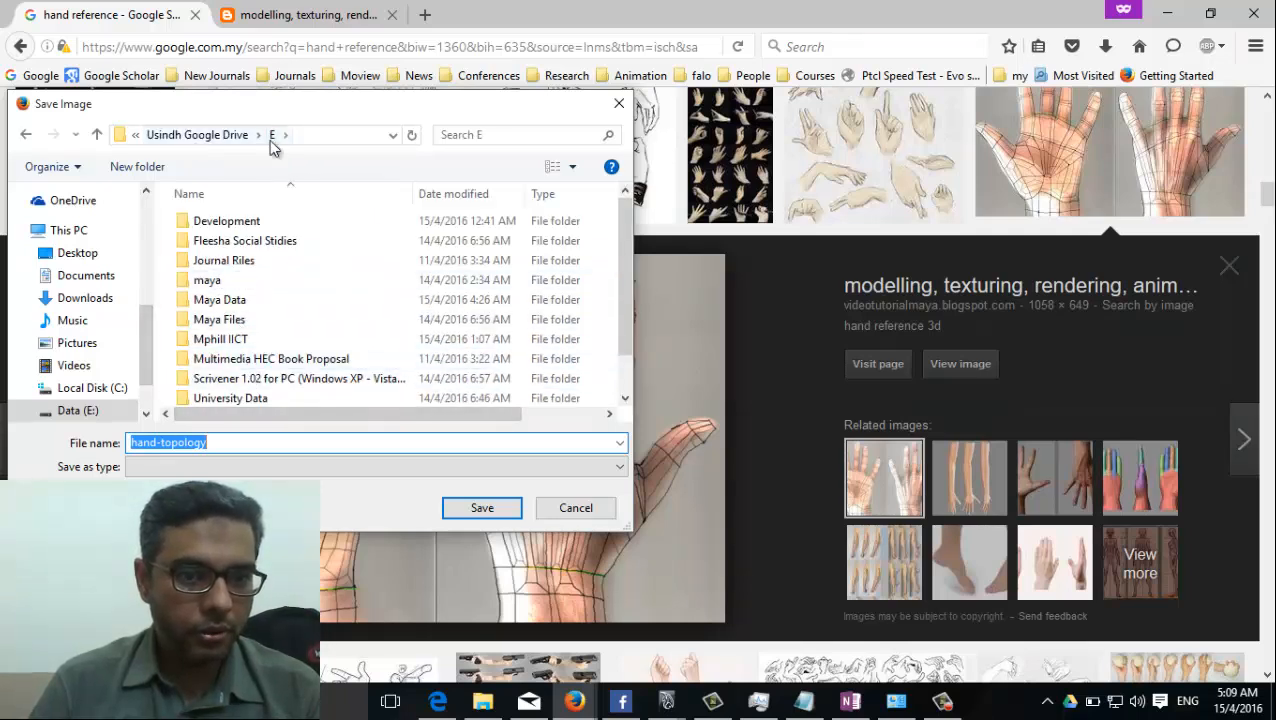
{"action": "left_click", "coordinate": [228, 138]}
{"action": "double_click", "coordinate": [214, 241]}
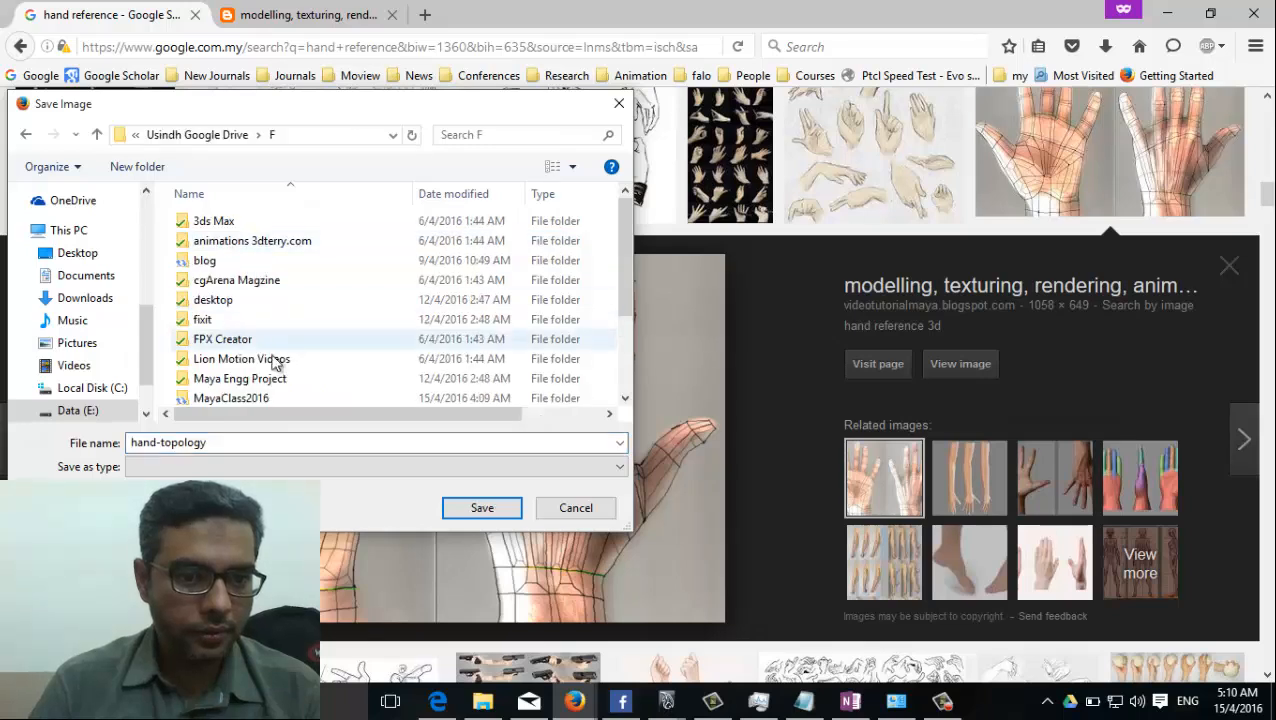
{"action": "scroll", "coordinate": [278, 312], "scroll_direction": "down", "scroll_amount": 1}
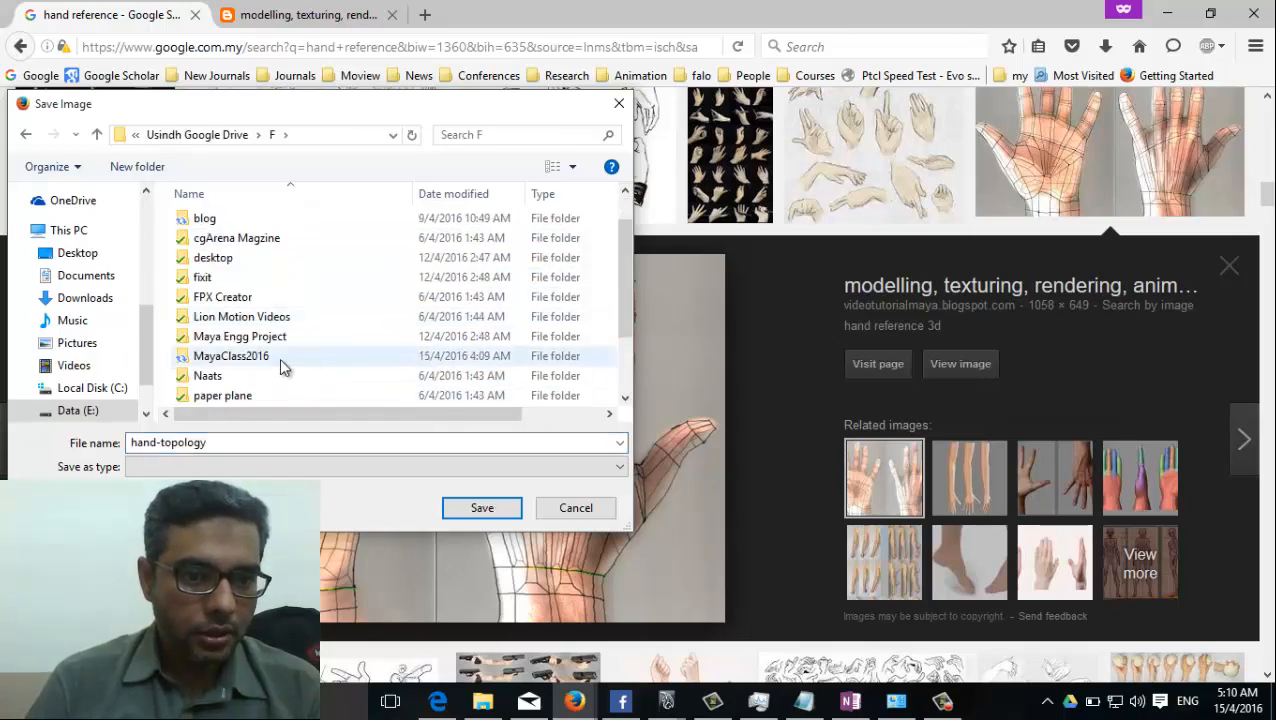
{"action": "left_click", "coordinate": [281, 357]}
{"action": "double_click", "coordinate": [281, 357]}
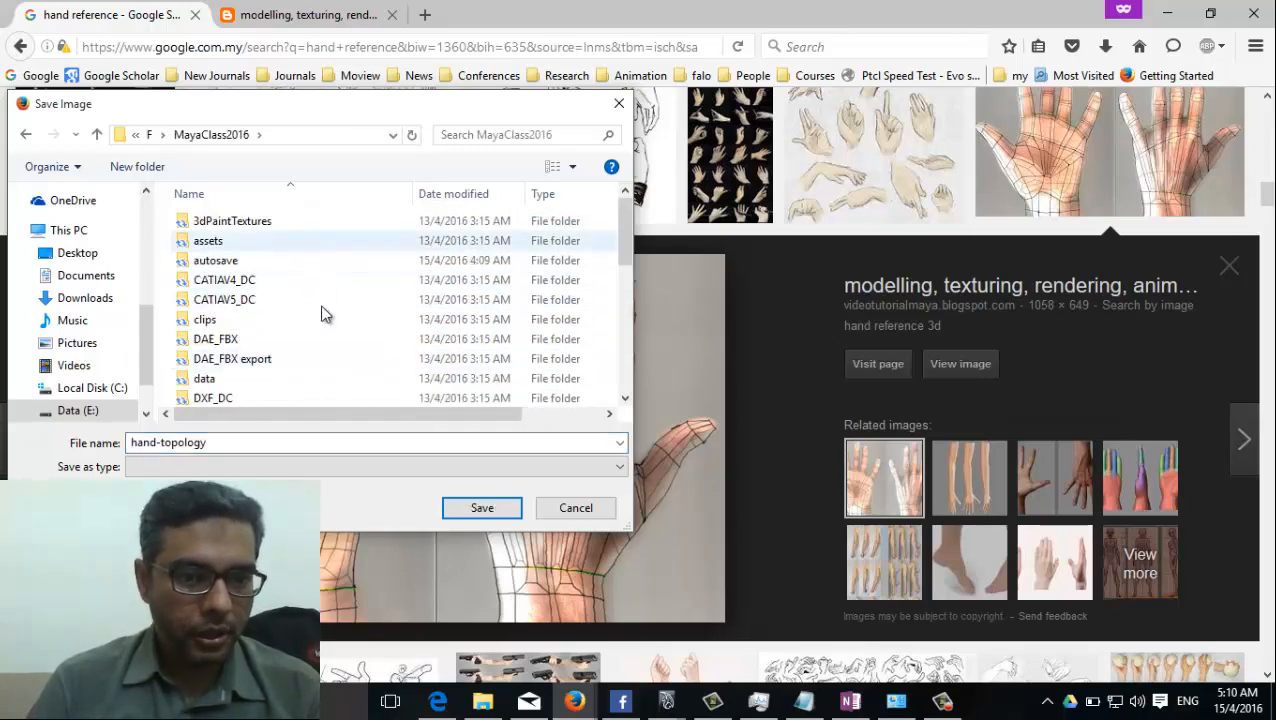
Save the image as hand-topology in the sourceimages folder and close the image preview.
{"action": "scroll", "coordinate": [265, 399], "scroll_direction": "down", "scroll_amount": 3}
{"action": "scroll", "coordinate": [256, 330], "scroll_direction": "down", "scroll_amount": 2}
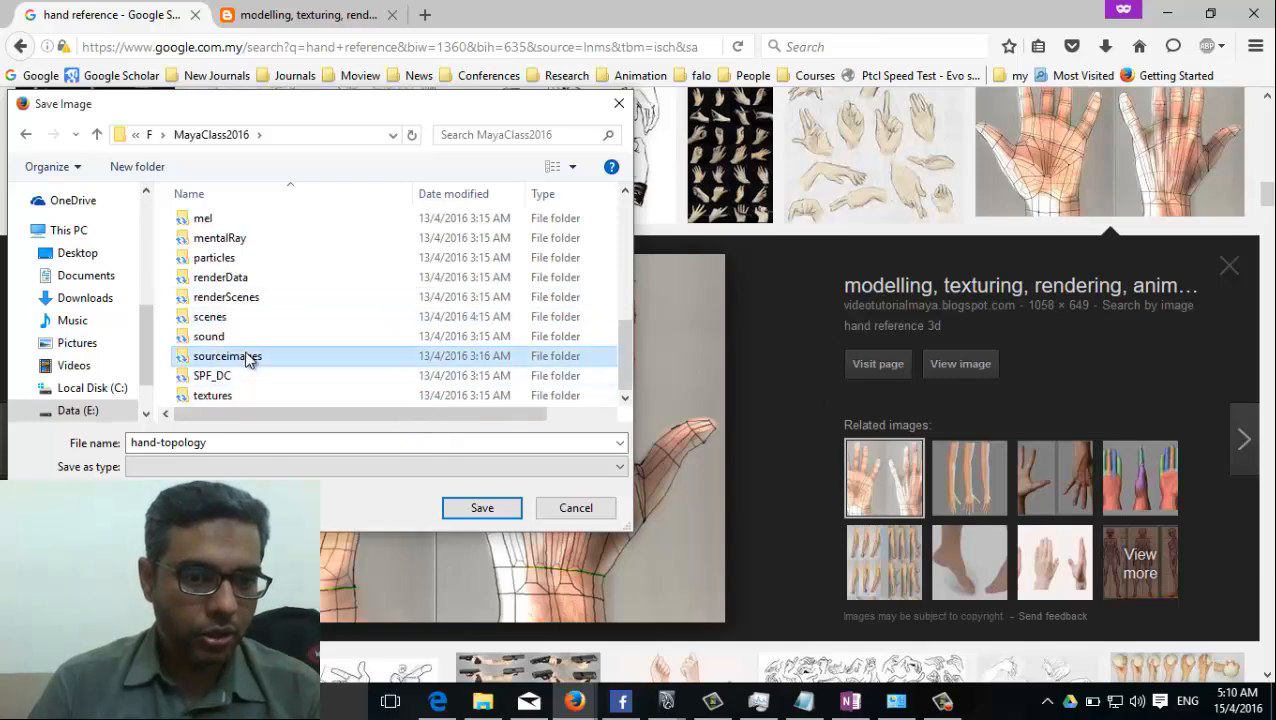
{"action": "double_click", "coordinate": [250, 358]}
{"action": "double_click", "coordinate": [194, 443]}
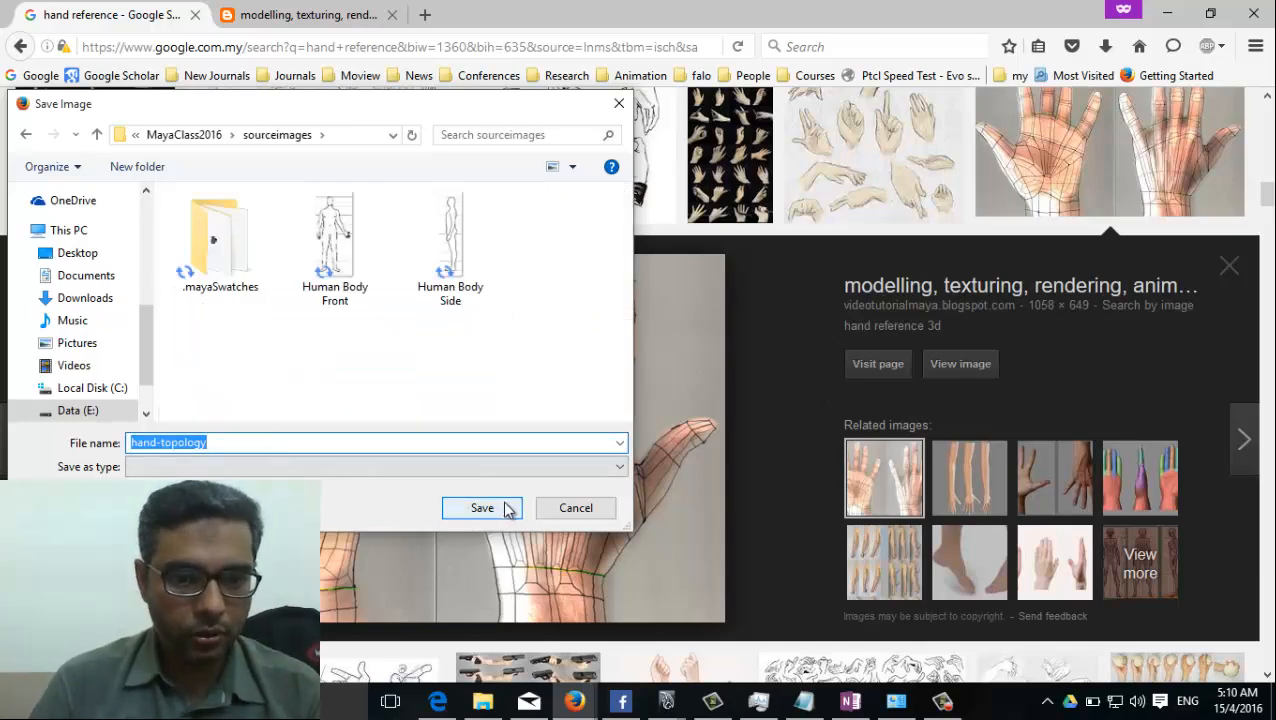
{"action": "left_click", "coordinate": [510, 508]}
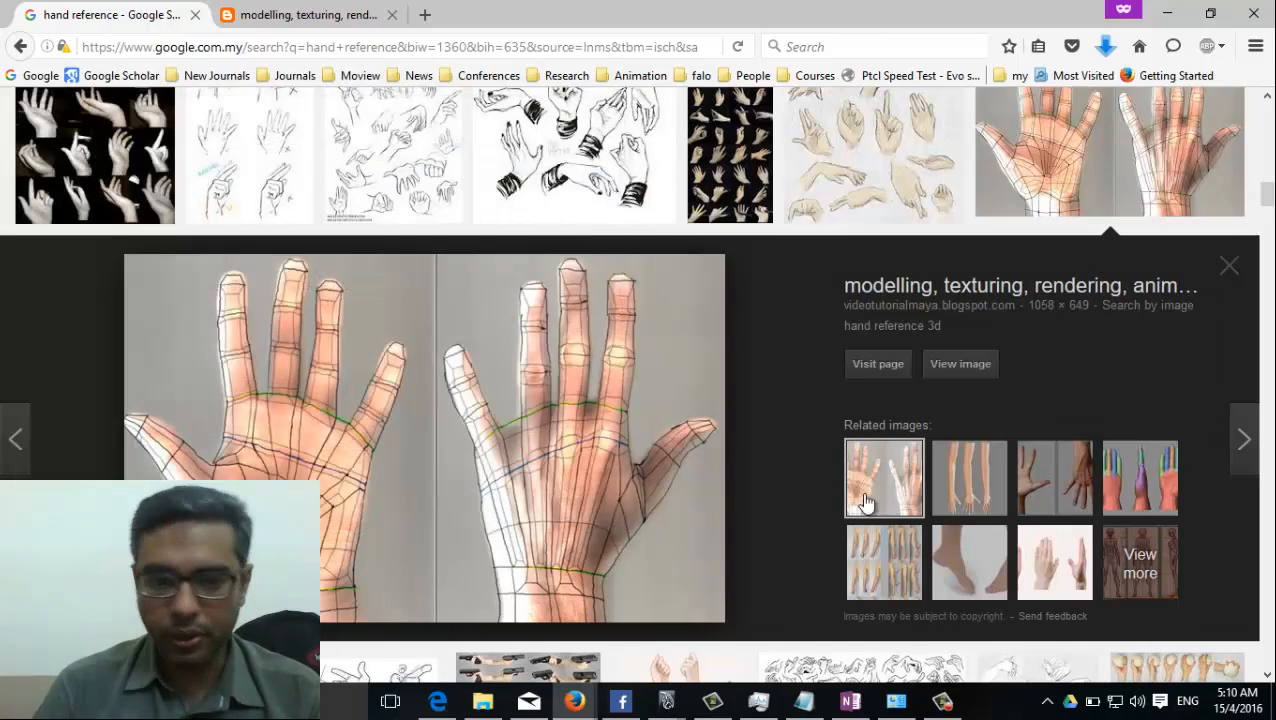
{"action": "left_click", "coordinate": [1234, 270]}
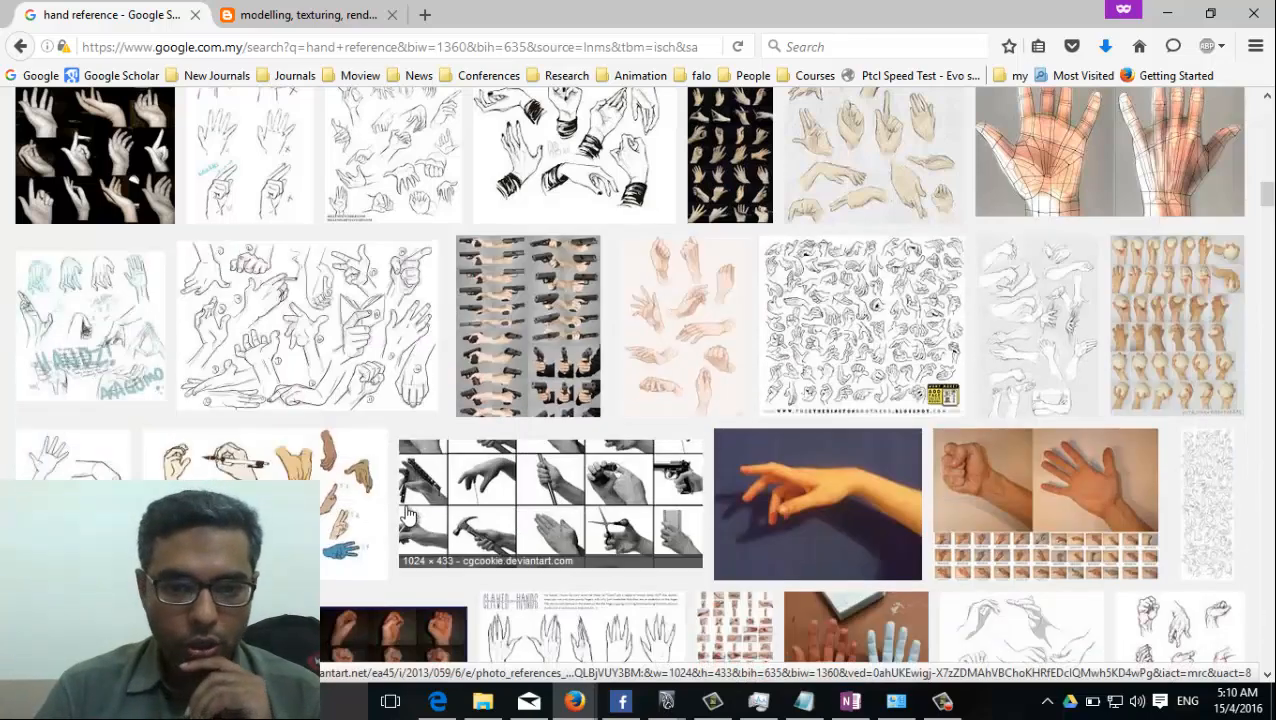
Examine the hand reference image results for further usable views of a hand.
{"action": "scroll", "coordinate": [1100, 250], "scroll_direction": "down", "scroll_amount": 2}
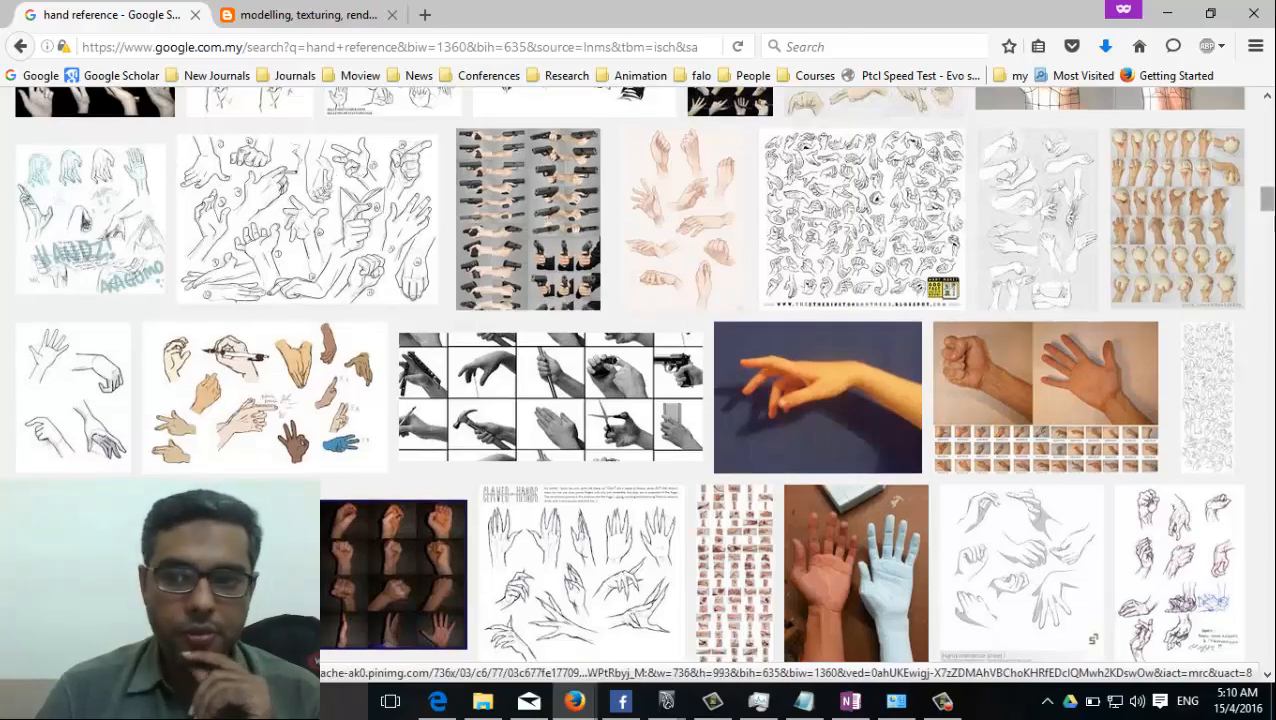
{"action": "scroll", "coordinate": [614, 490], "scroll_direction": "down", "scroll_amount": 2}
{"action": "scroll", "coordinate": [614, 490], "scroll_direction": "down", "scroll_amount": 6}
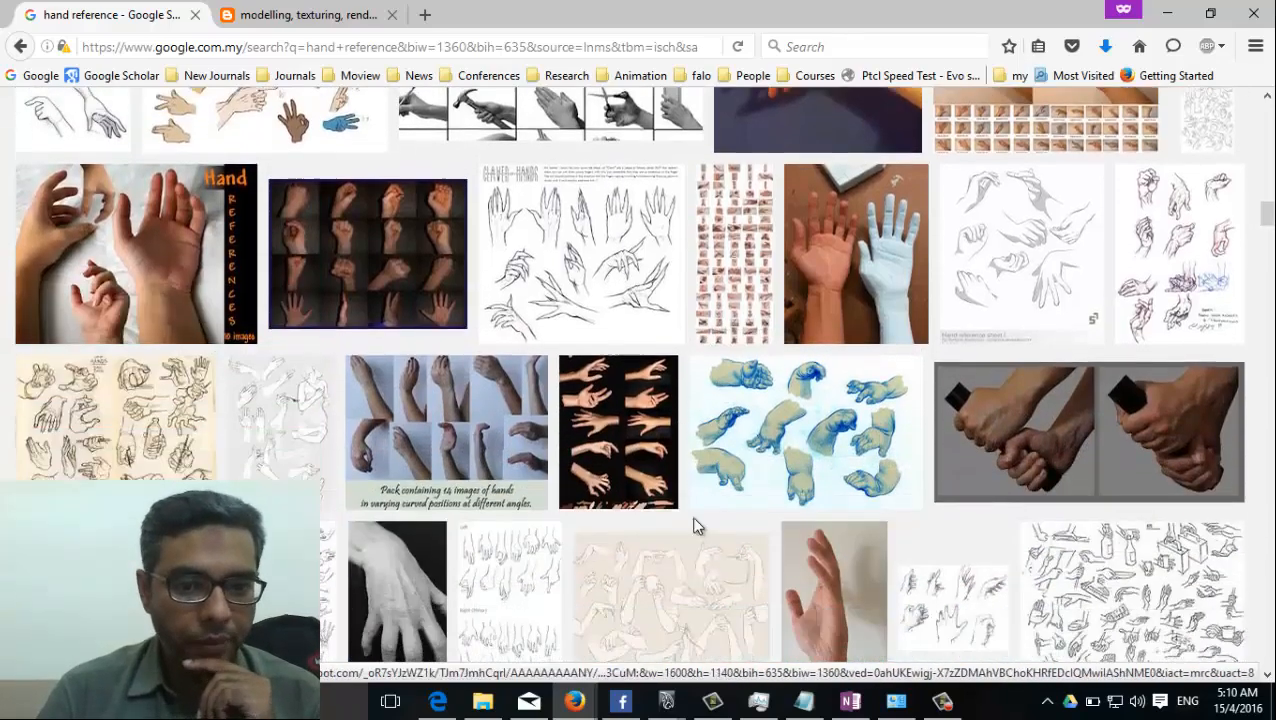
{"action": "scroll", "coordinate": [664, 548], "scroll_direction": "down", "scroll_amount": 4}
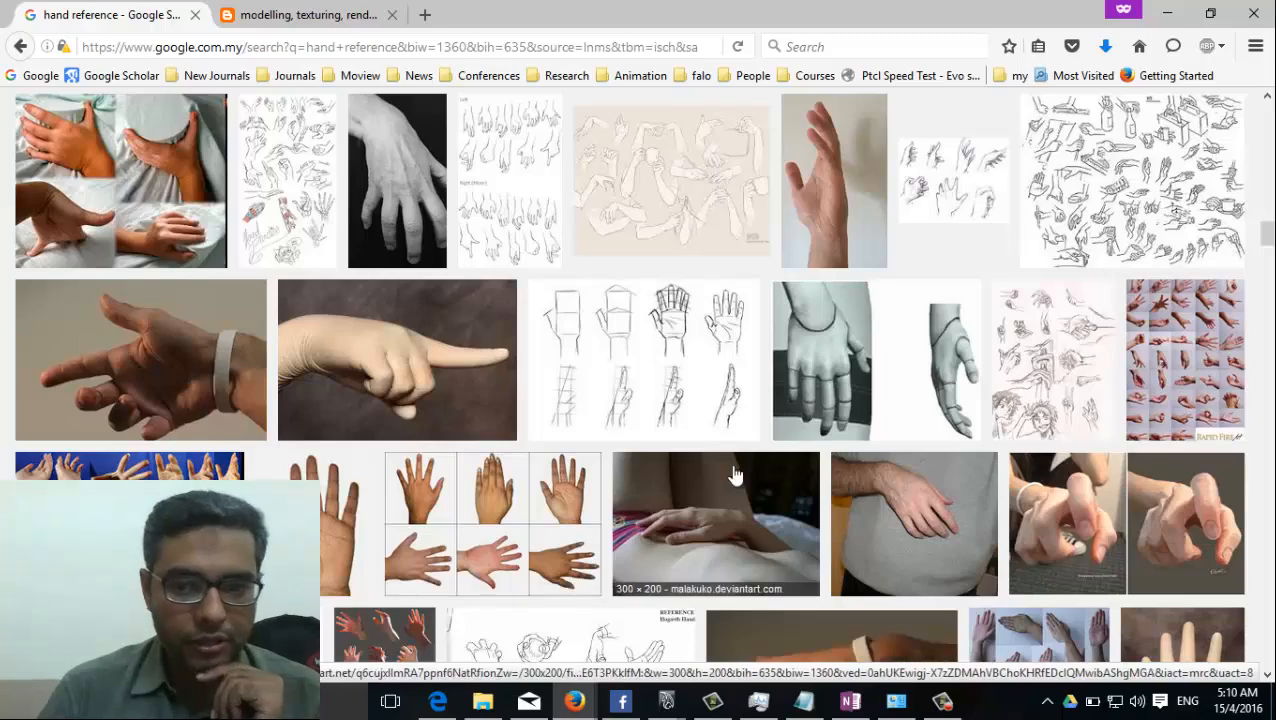
{"action": "scroll", "coordinate": [687, 440], "scroll_direction": "down", "scroll_amount": 1}
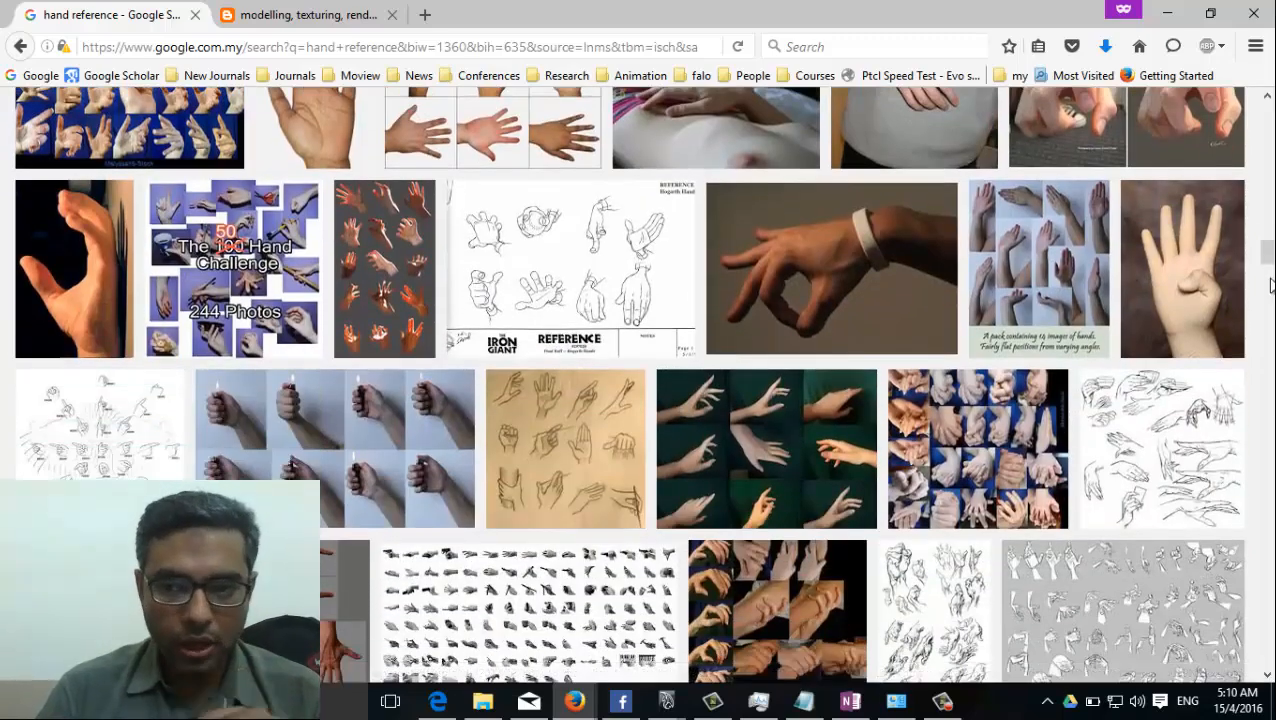
{"action": "scroll", "coordinate": [1266, 252], "scroll_direction": "down", "scroll_amount": 4}
{"action": "scroll", "coordinate": [1266, 268], "scroll_direction": "down", "scroll_amount": 5}
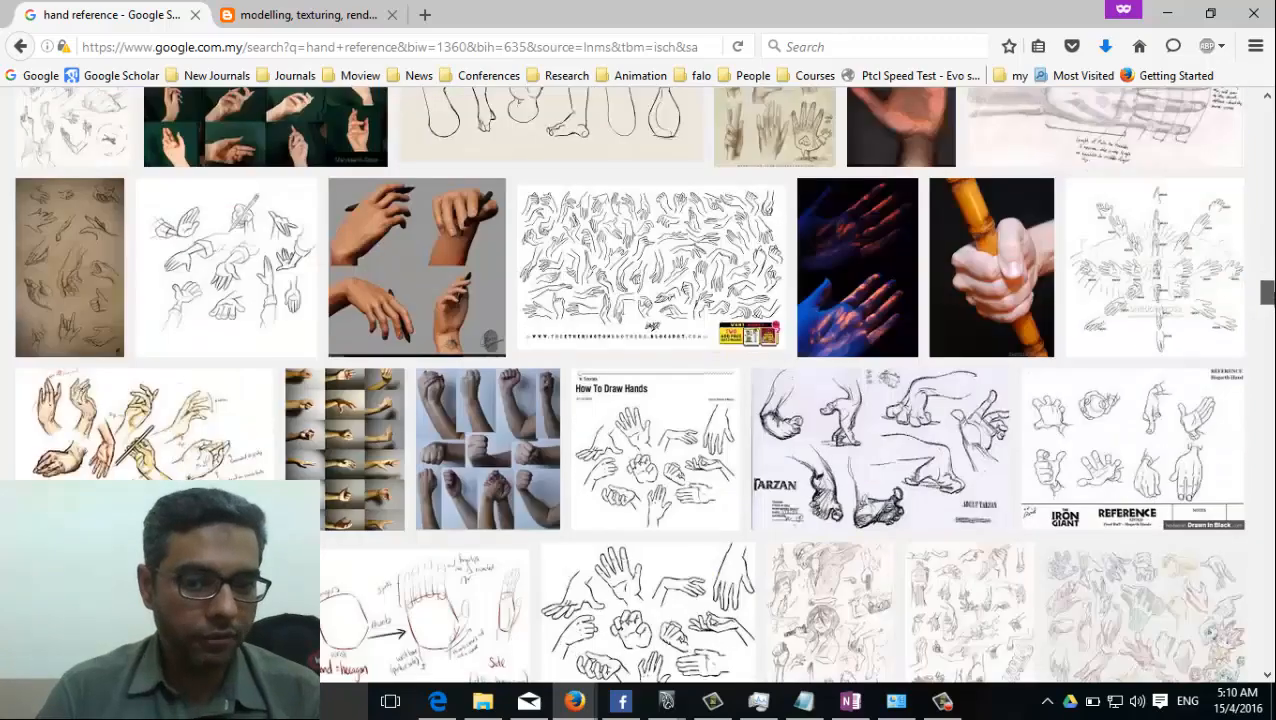
{"action": "left_click_drag", "start_coordinate": [1268, 293], "coordinate": [1268, 245]}
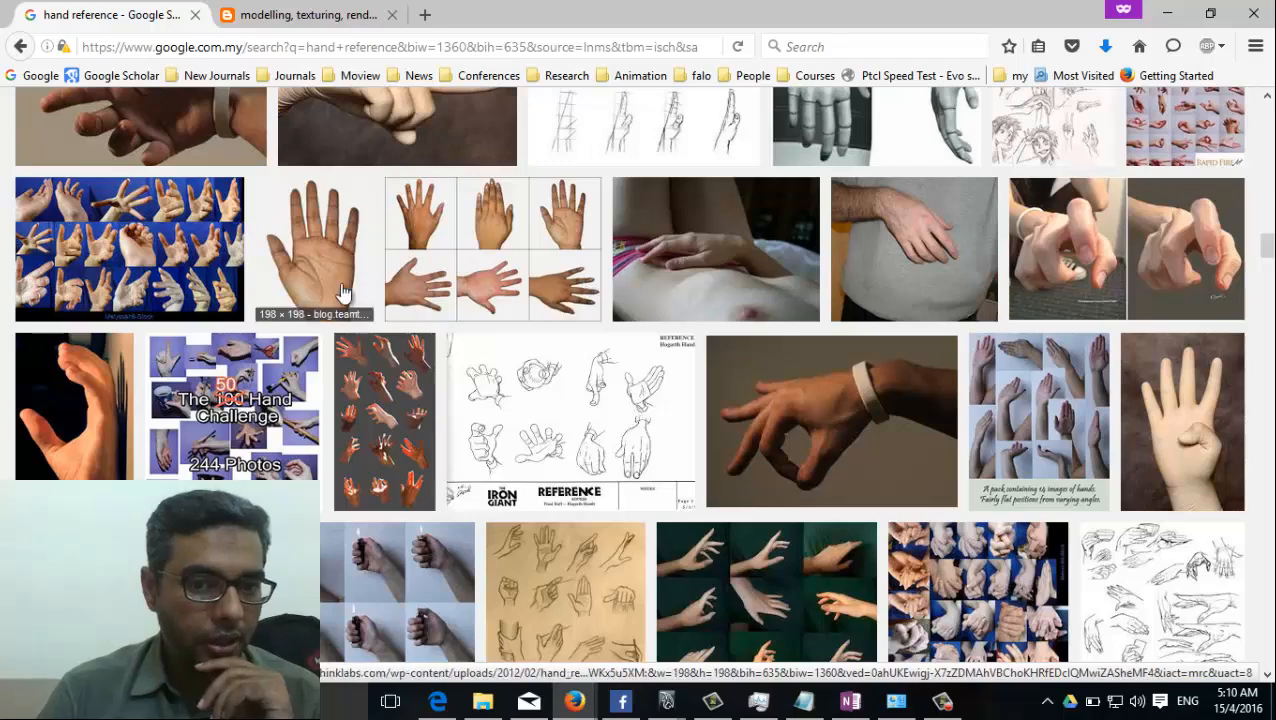
{"action": "scroll", "coordinate": [493, 455], "scroll_direction": "up", "scroll_amount": 3}
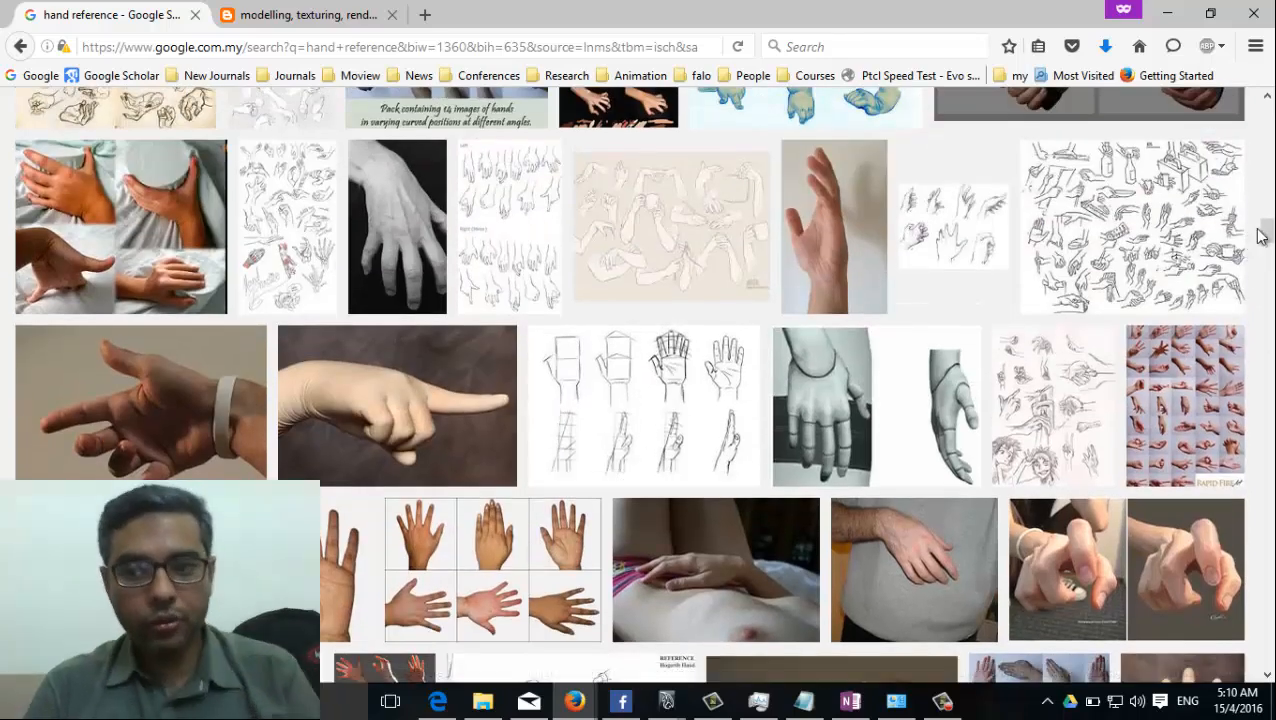
Search images for "hand wireframe reference" and dismiss the homepage suggestion.
{"action": "left_click_drag", "start_coordinate": [1266, 233], "coordinate": [1266, 113]}
{"action": "left_click", "coordinate": [247, 113]}
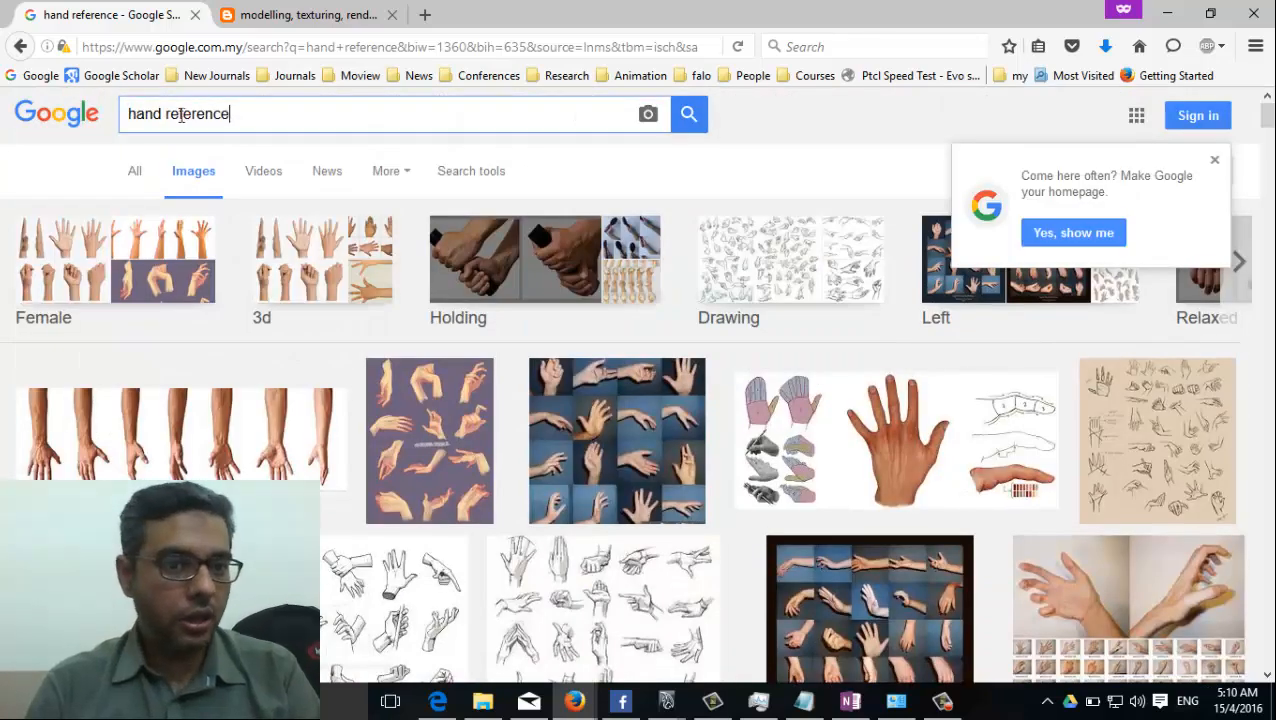
{"action": "type", "text": "wiref"}
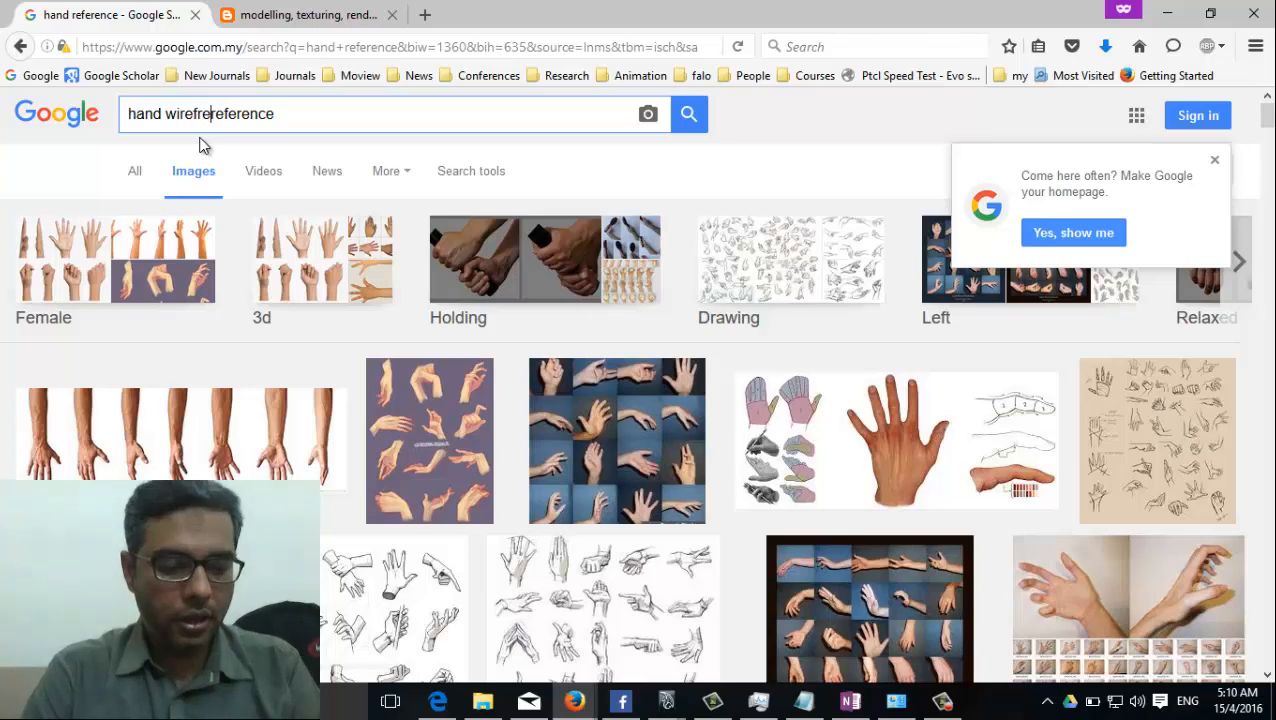
{"action": "type", "text": "reme "}
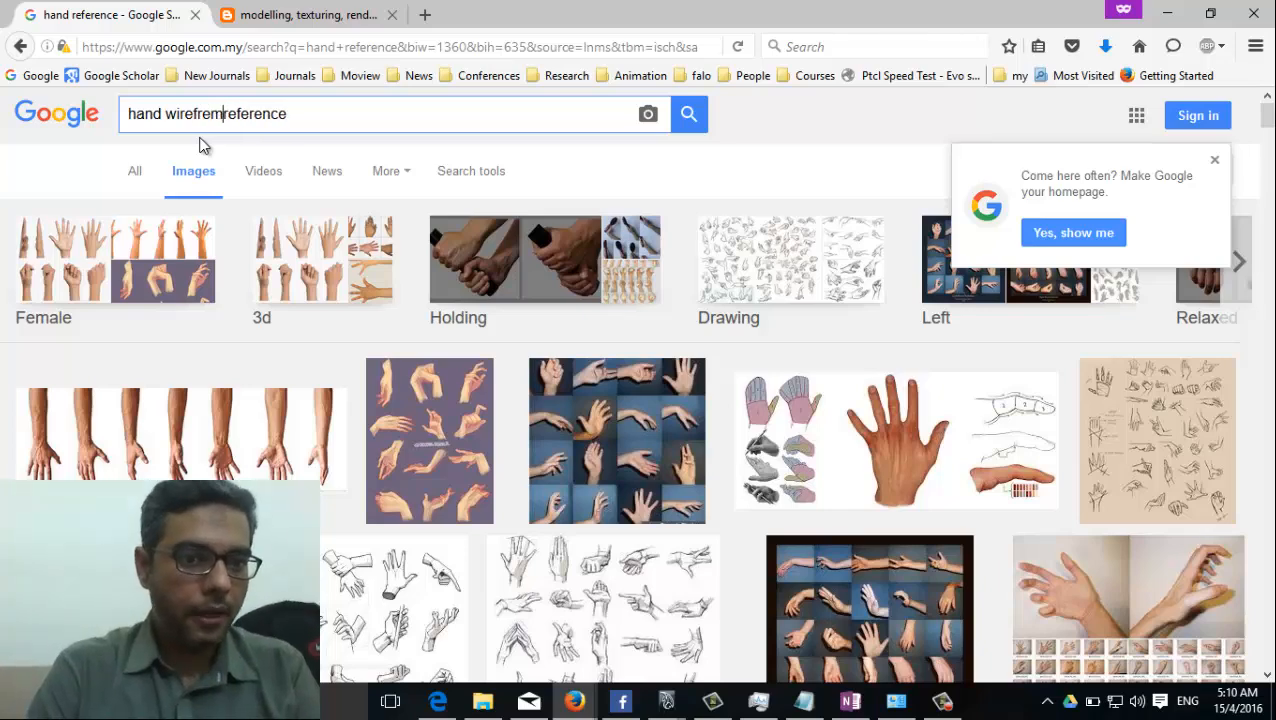
{"action": "type", "text": "me"}
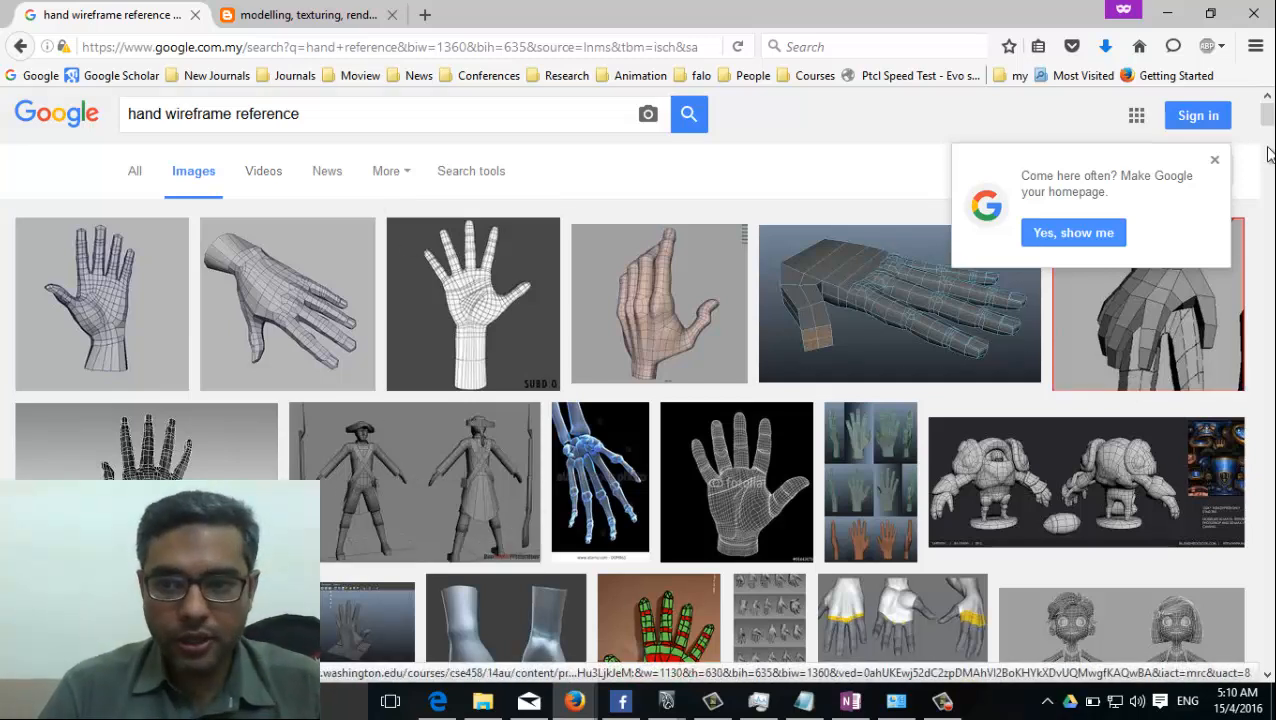
{"action": "left_click", "coordinate": [1216, 162]}
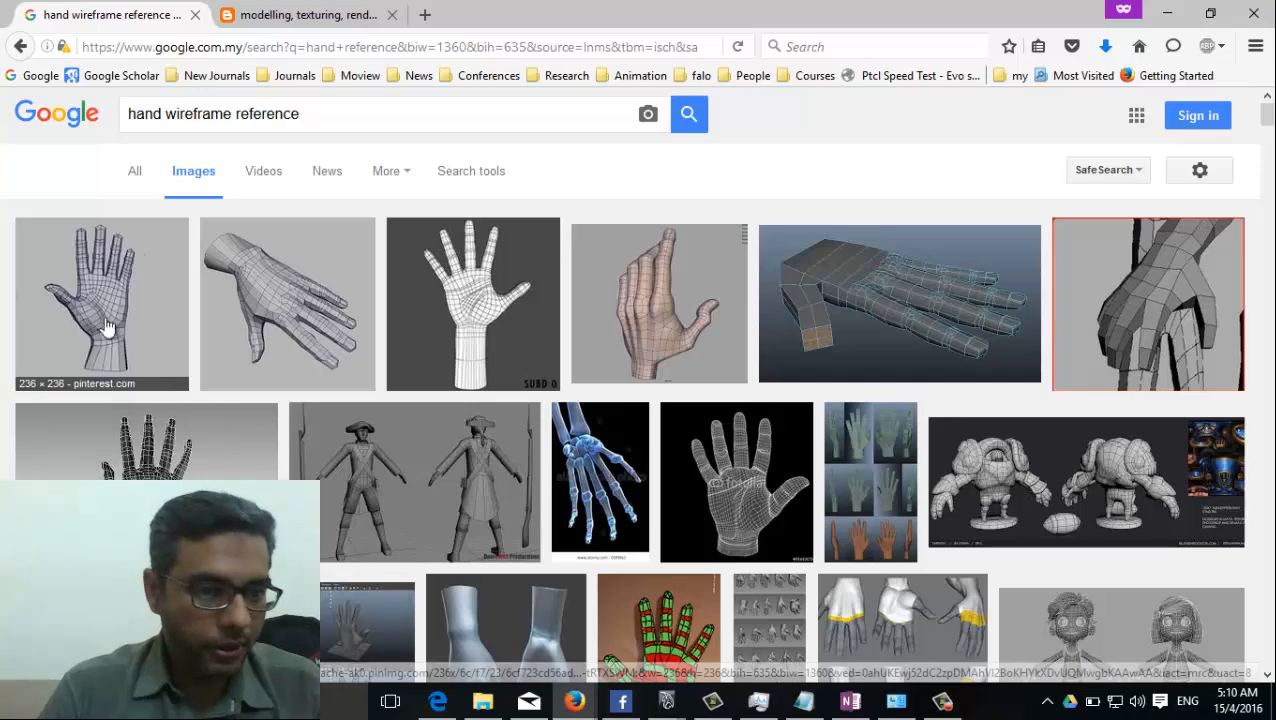
Look through the wireframe results and preview the dark grey cartoon hand mesh with its fingers pointing down.
{"action": "scroll", "coordinate": [678, 456], "scroll_direction": "down", "scroll_amount": 2}
{"action": "scroll", "coordinate": [678, 456], "scroll_direction": "down", "scroll_amount": 2}
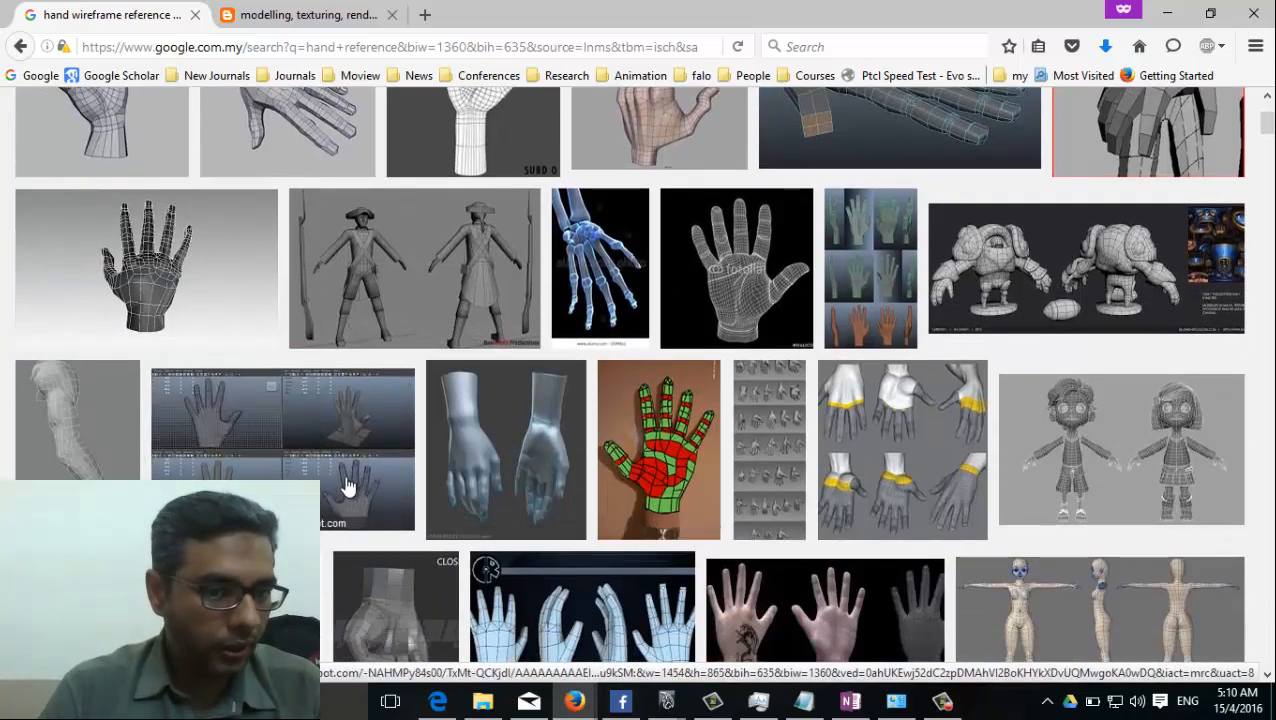
{"action": "scroll", "coordinate": [347, 487], "scroll_direction": "down", "scroll_amount": 3}
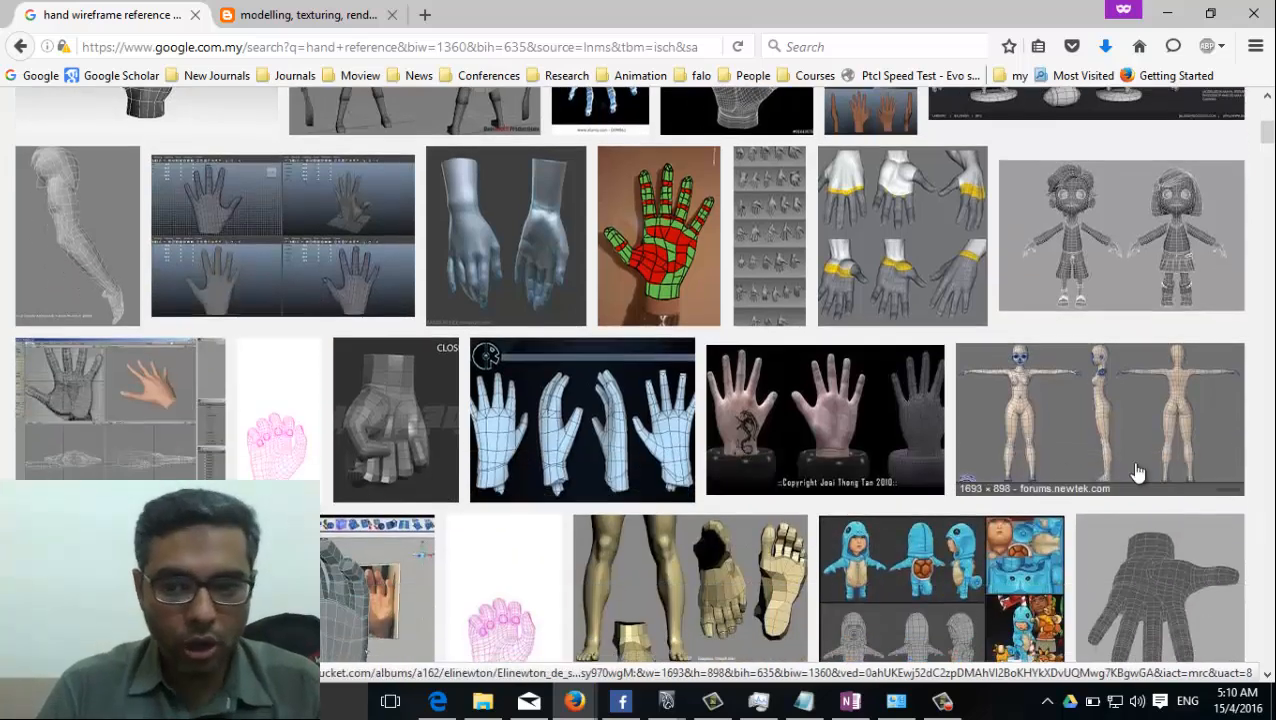
{"action": "scroll", "coordinate": [345, 444], "scroll_direction": "down", "scroll_amount": 3}
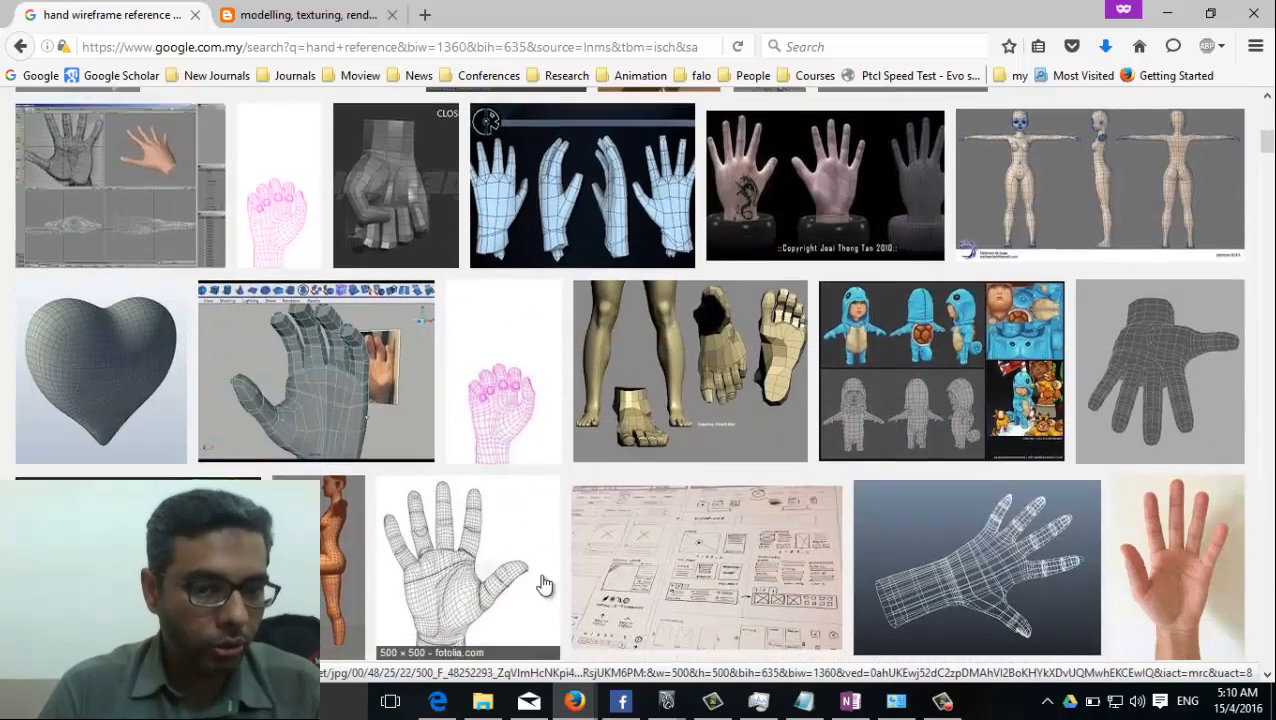
{"action": "scroll", "coordinate": [545, 585], "scroll_direction": "down", "scroll_amount": 3}
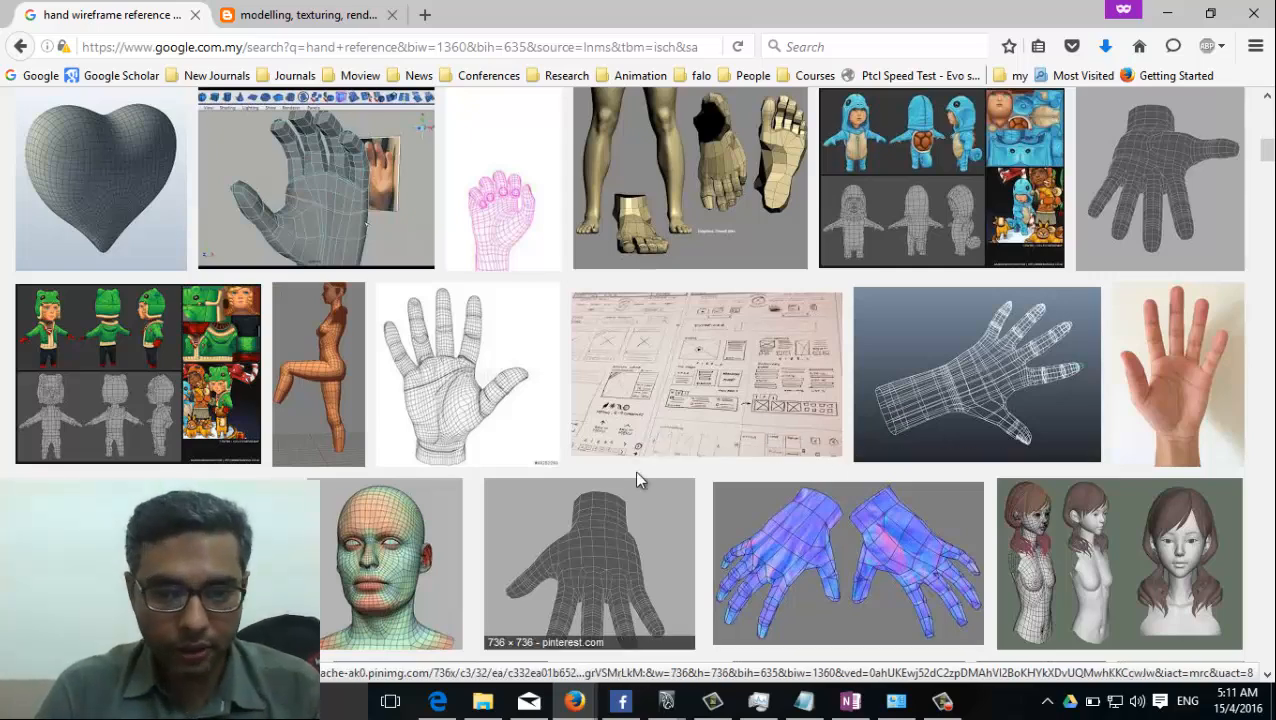
{"action": "scroll", "coordinate": [634, 471], "scroll_direction": "down", "scroll_amount": 3}
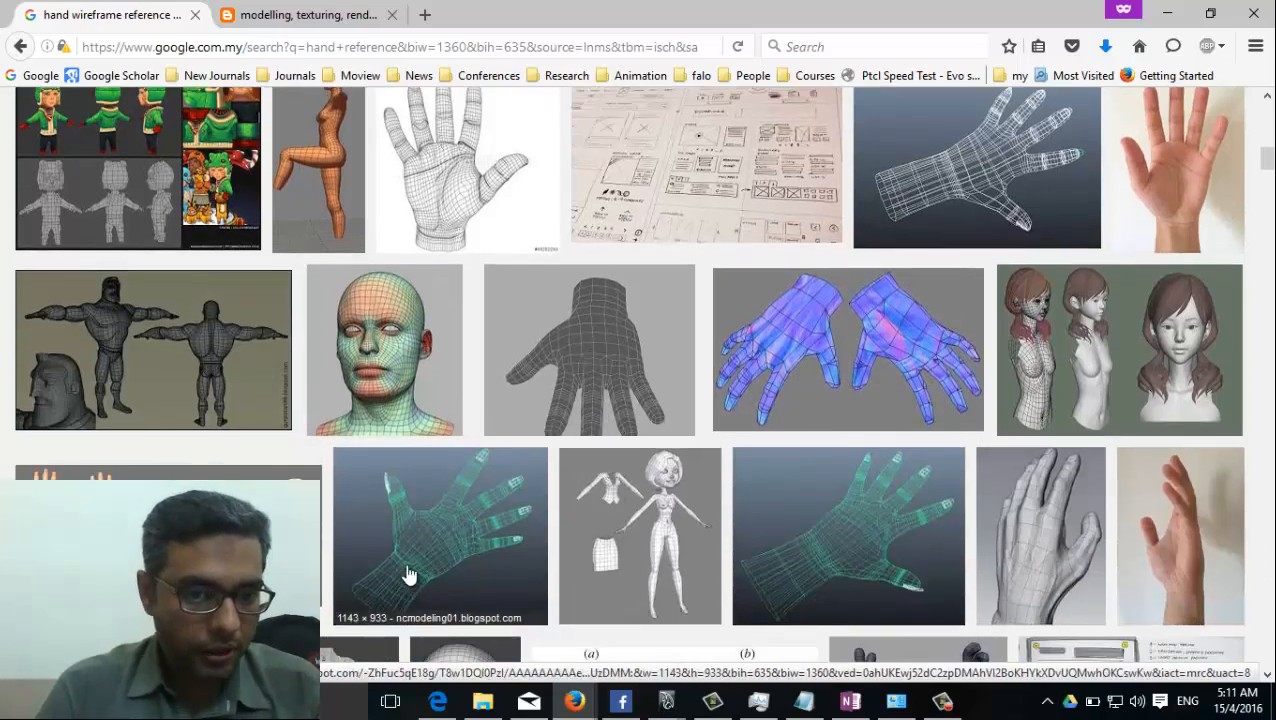
{"action": "left_click", "coordinate": [592, 356]}
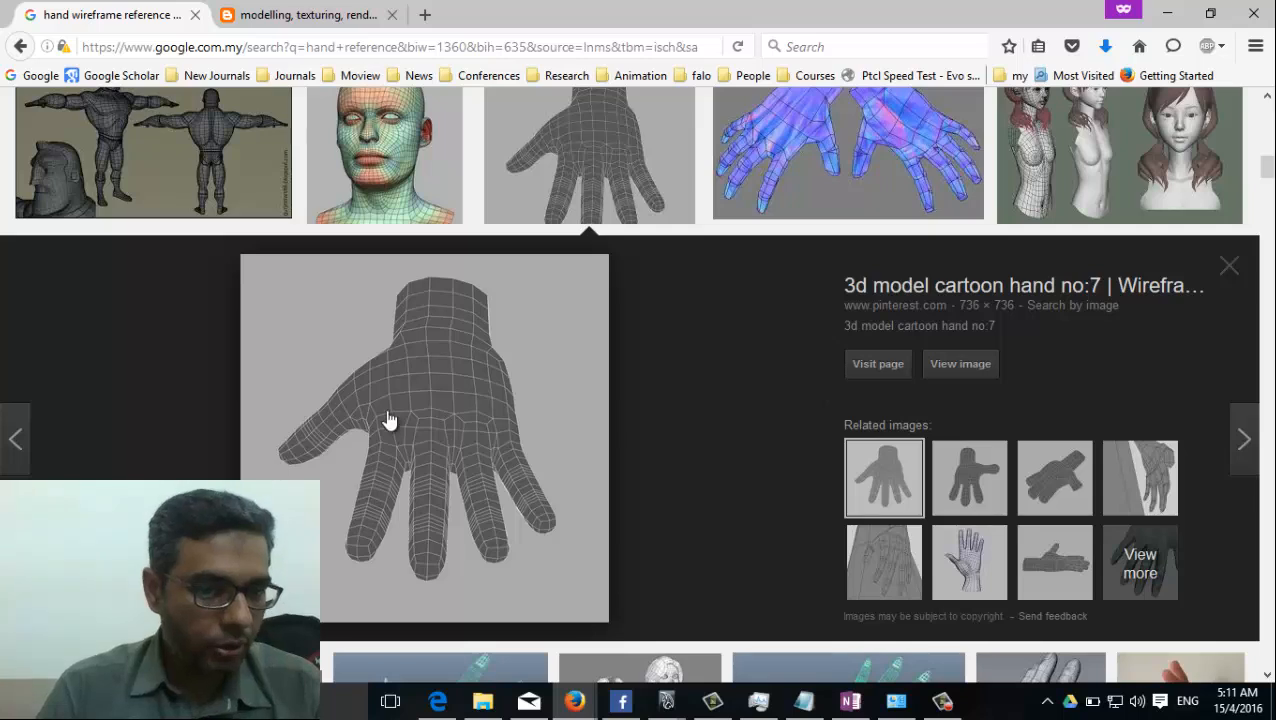
Preview the related cartoon hand and upright hand wireframe images, and open the upright hand's source page in a new tab.
{"action": "left_click", "coordinate": [1000, 489]}
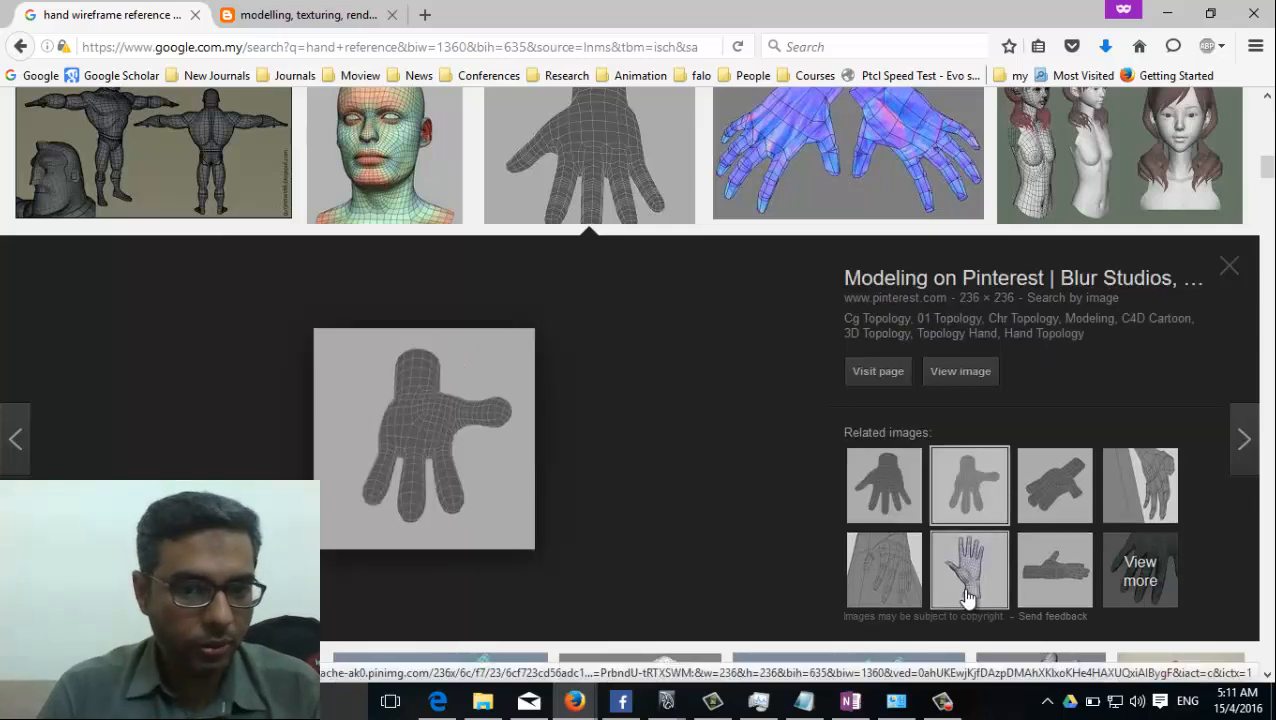
{"action": "left_click", "coordinate": [967, 590]}
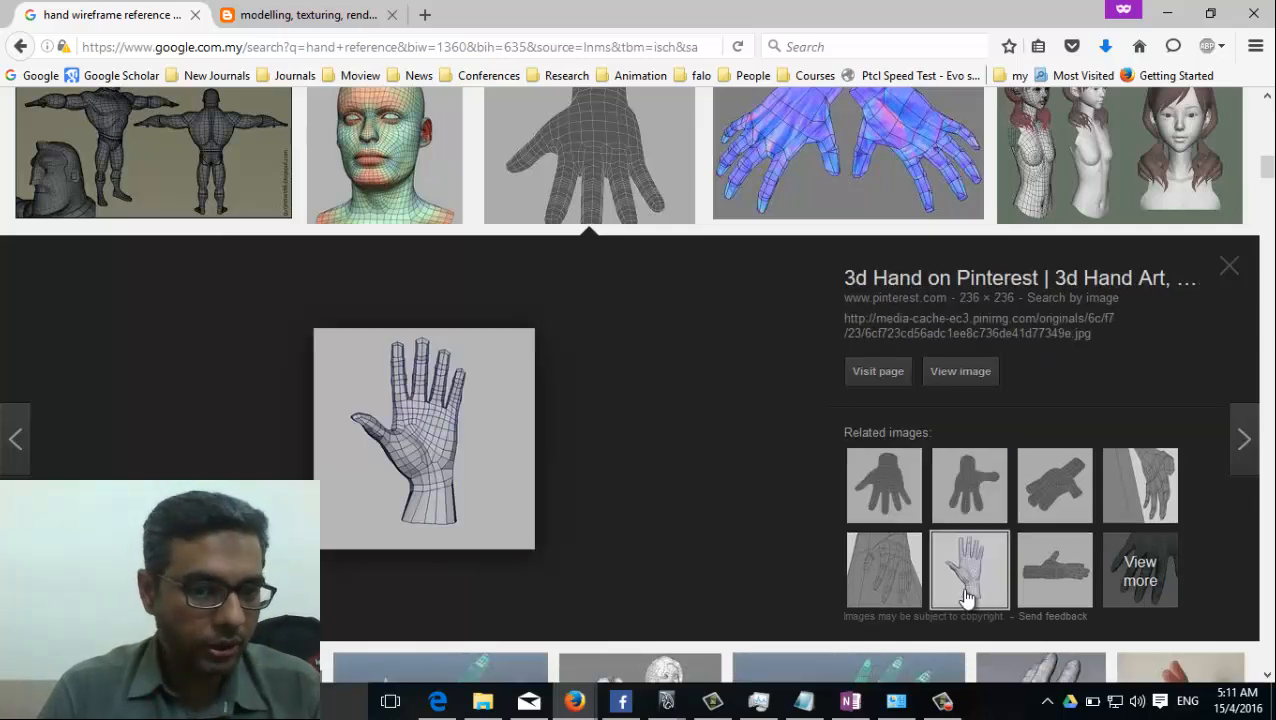
{"action": "middle_click", "coordinate": [428, 496]}
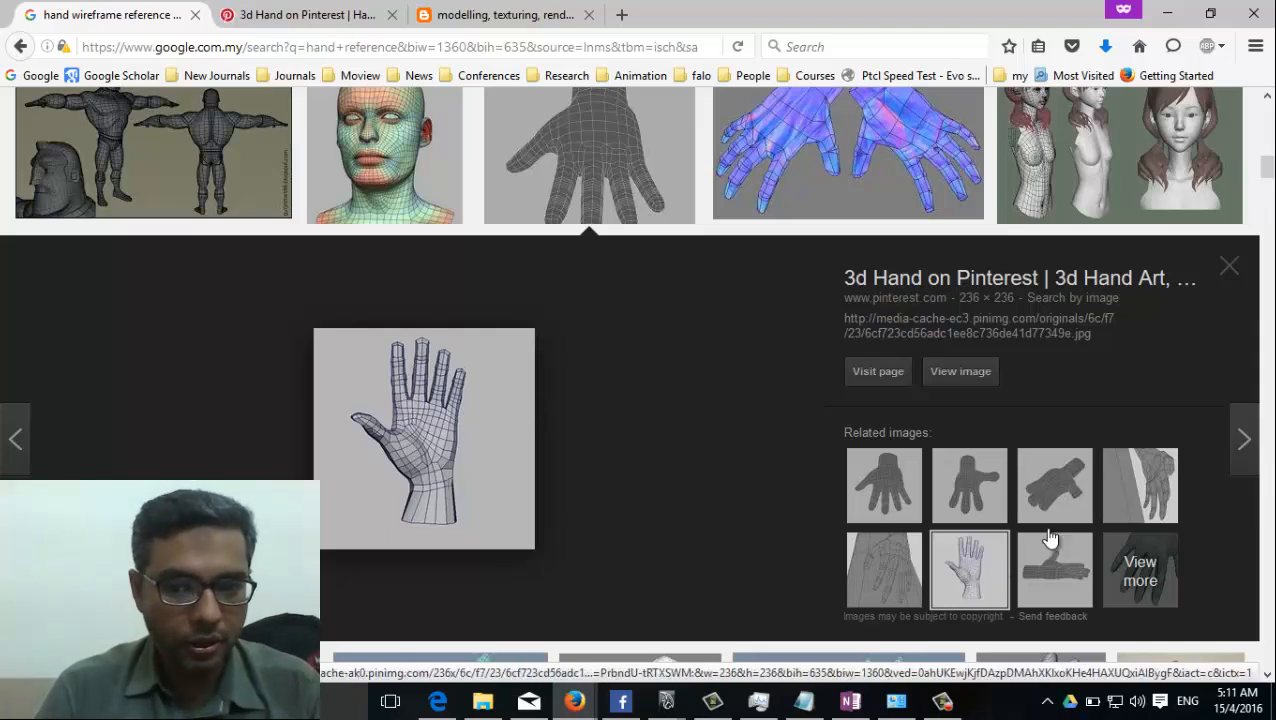
Close the image preview and examine more of the hand wireframe results for topology references.
{"action": "left_click", "coordinate": [1230, 268]}
{"action": "scroll", "coordinate": [1240, 280], "scroll_direction": "up", "scroll_amount": 3}
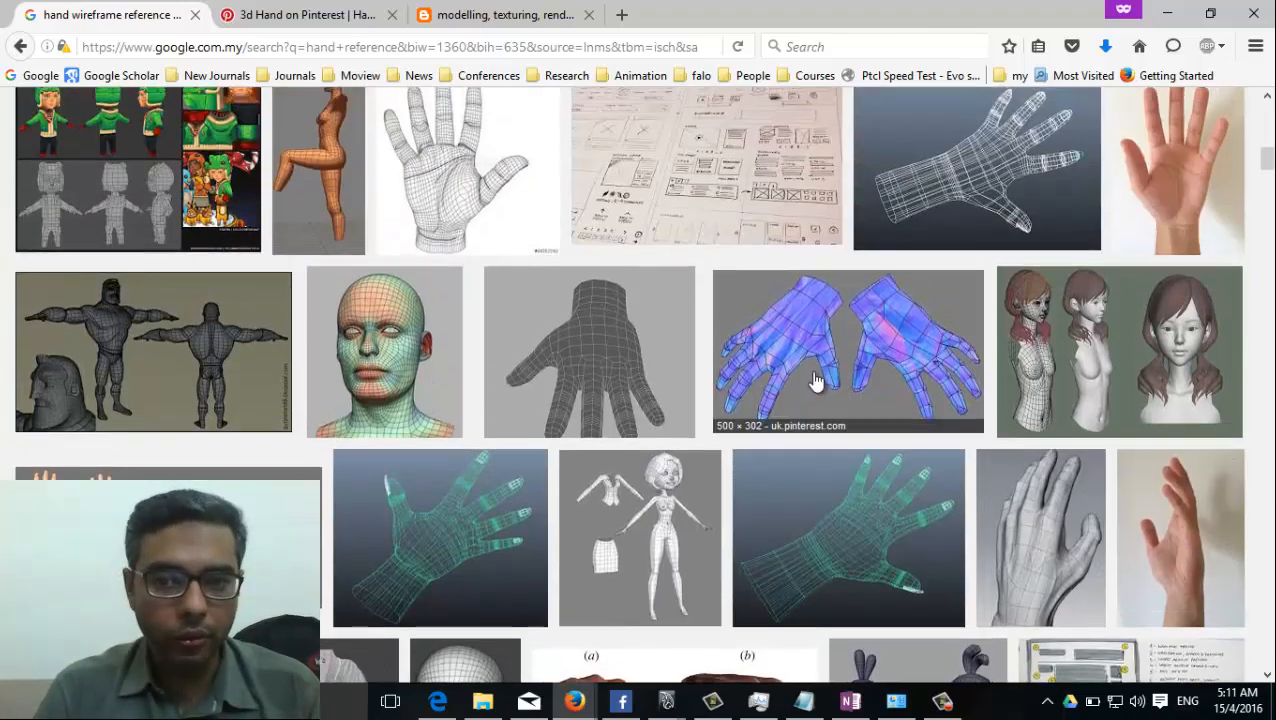
{"action": "scroll", "coordinate": [920, 452], "scroll_direction": "up", "scroll_amount": 2}
{"action": "scroll", "coordinate": [837, 463], "scroll_direction": "down", "scroll_amount": 4}
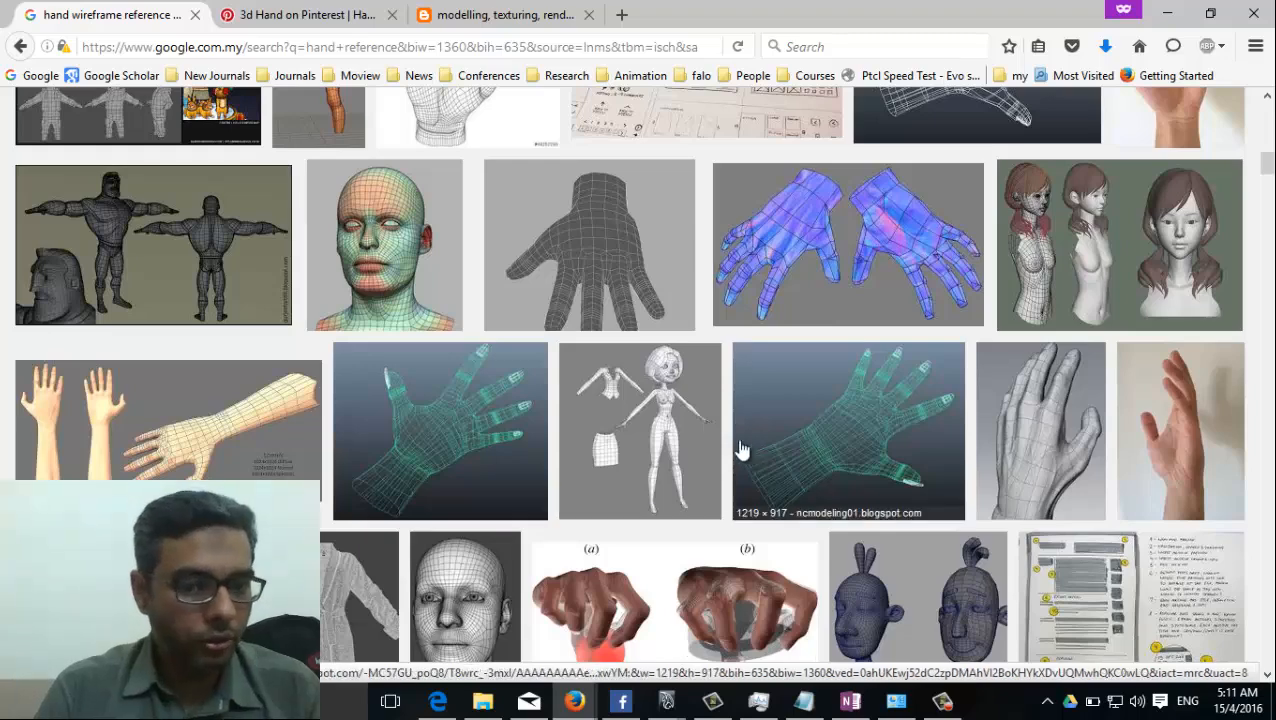
{"action": "scroll", "coordinate": [740, 452], "scroll_direction": "down", "scroll_amount": 5}
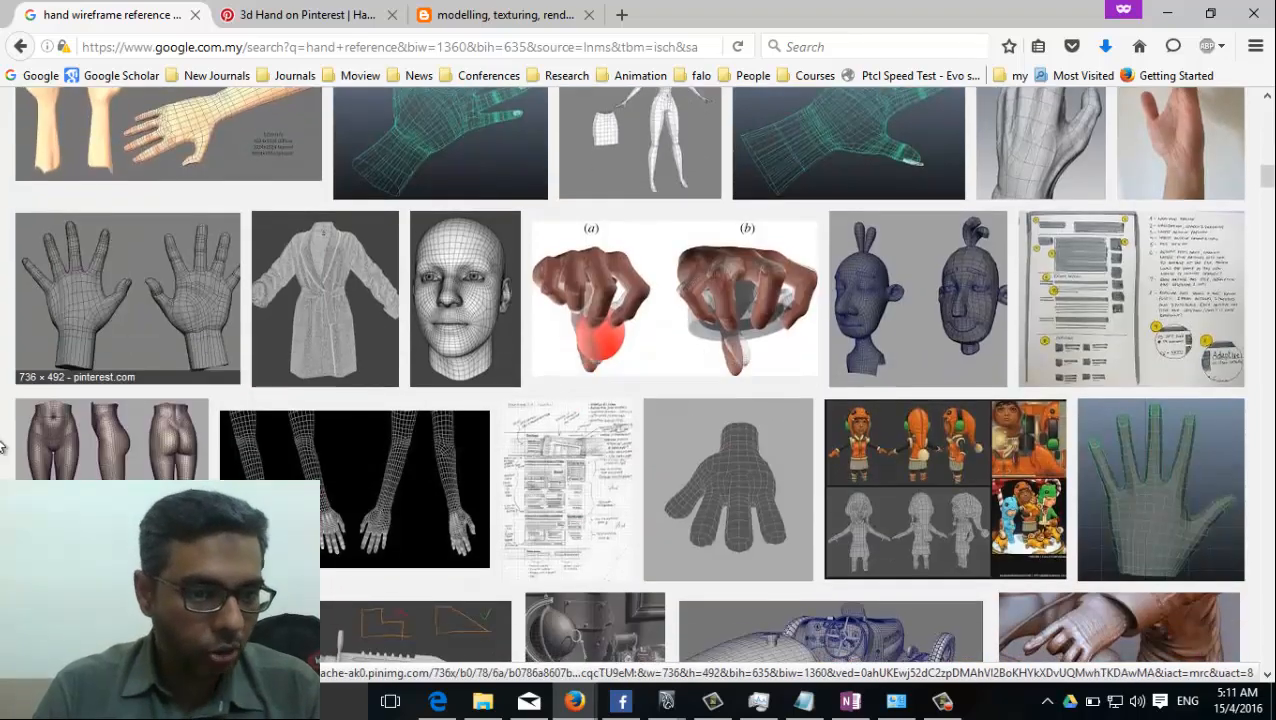
{"action": "scroll", "coordinate": [470, 604], "scroll_direction": "down", "scroll_amount": 3}
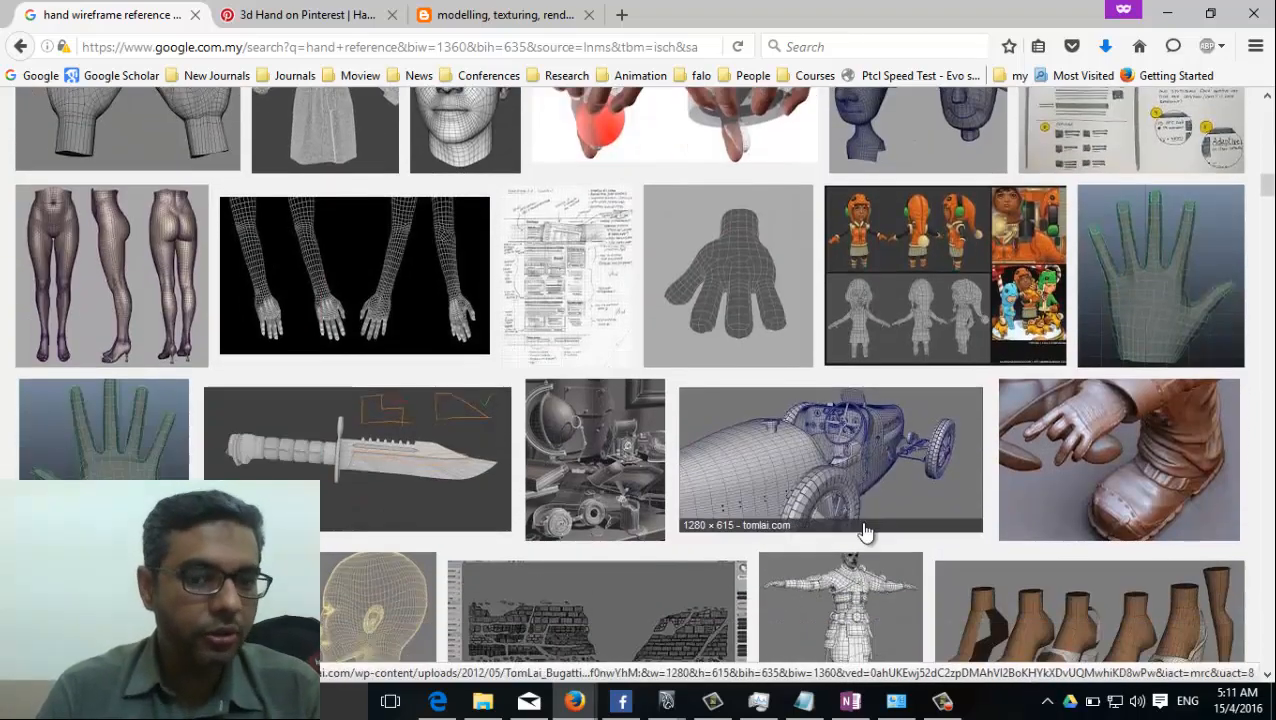
Preview the low-poly lioness wireframe further down the image results, and close the preview.
{"action": "scroll", "coordinate": [1057, 541], "scroll_direction": "down", "scroll_amount": 3}
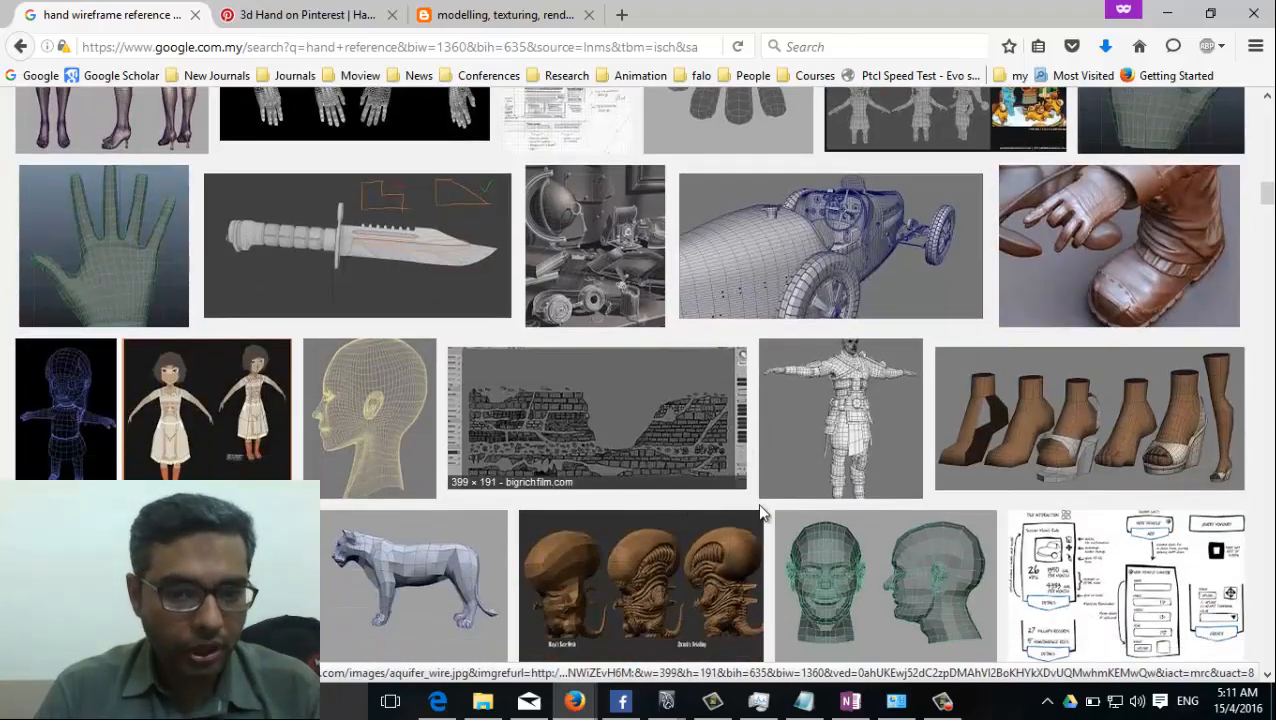
{"action": "scroll", "coordinate": [450, 390], "scroll_direction": "down", "scroll_amount": 2}
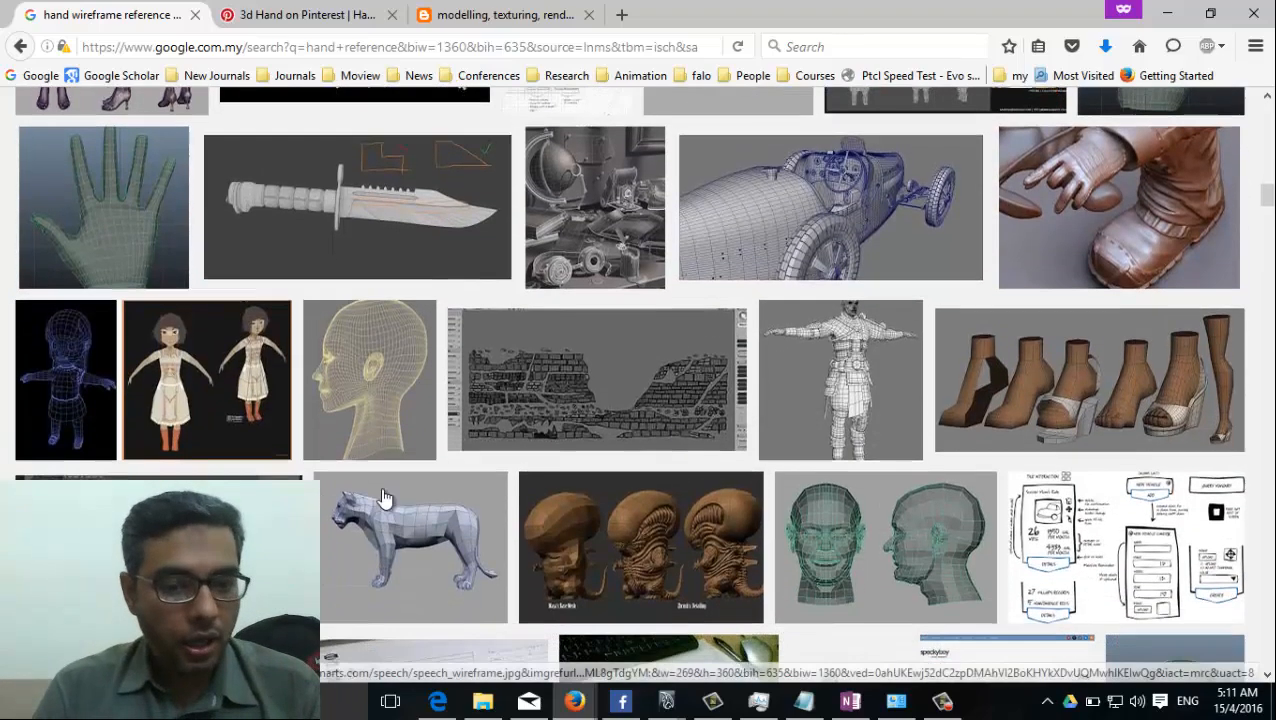
{"action": "left_click", "coordinate": [460, 486]}
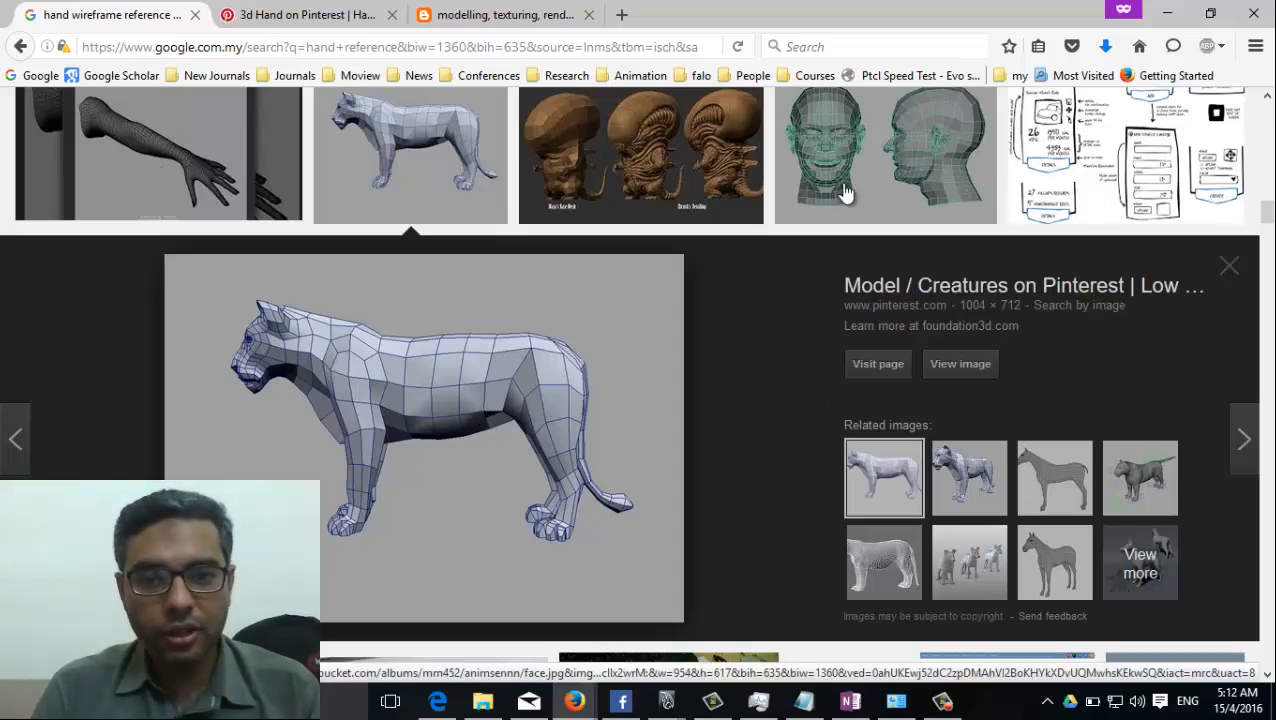
{"action": "left_click", "coordinate": [1231, 265]}
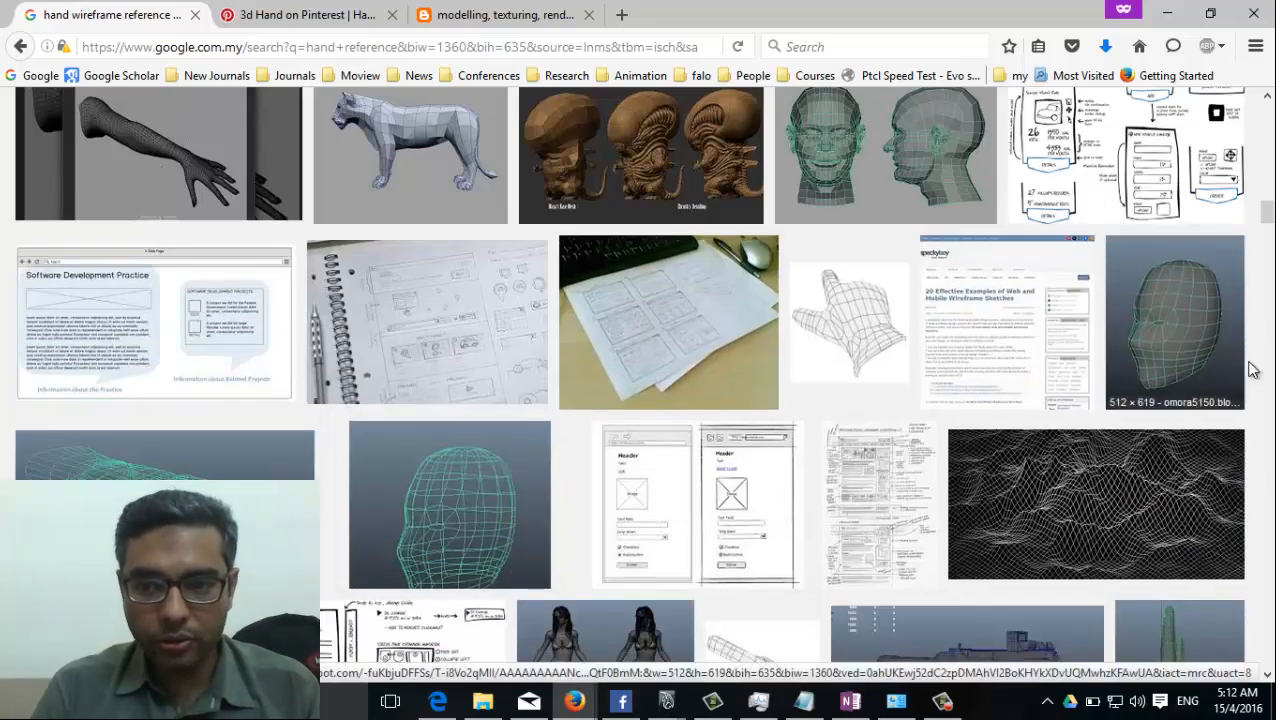
Look through the rest of the "hand wireframe reference" image results for further hand topology examples.
{"action": "scroll", "coordinate": [968, 478], "scroll_direction": "down", "scroll_amount": 3}
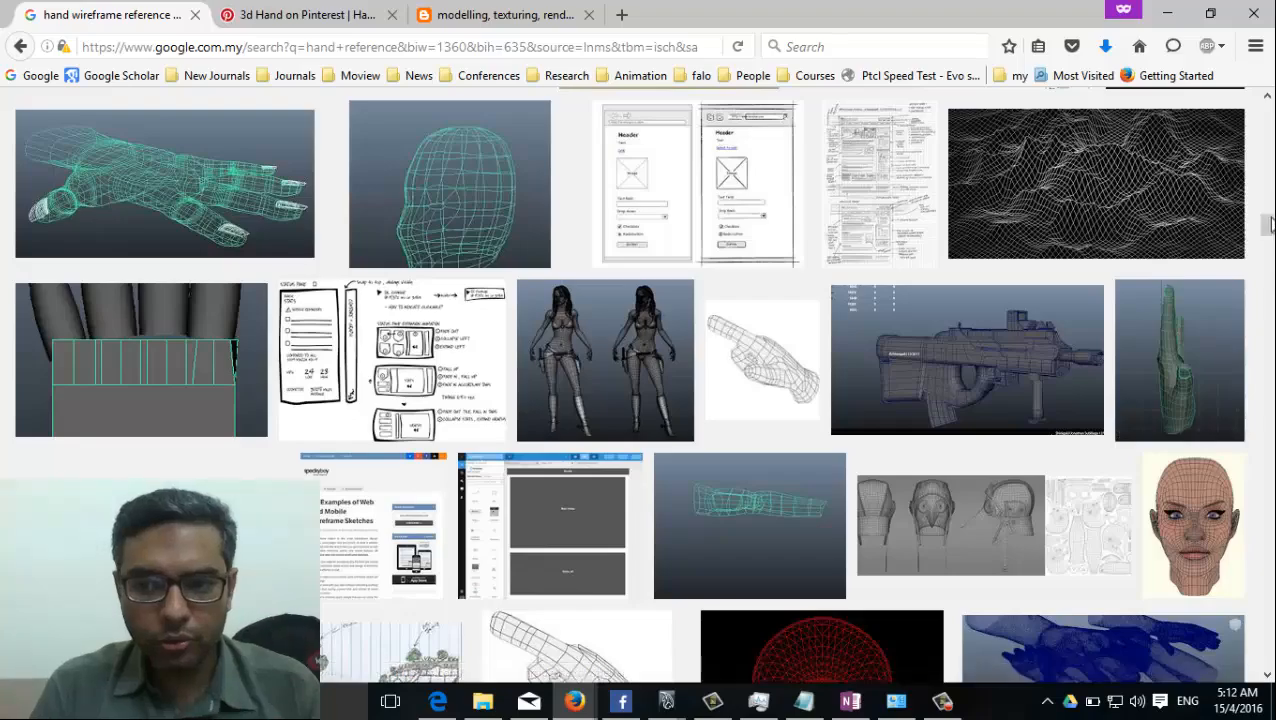
{"action": "scroll", "coordinate": [995, 490], "scroll_direction": "down", "scroll_amount": 6}
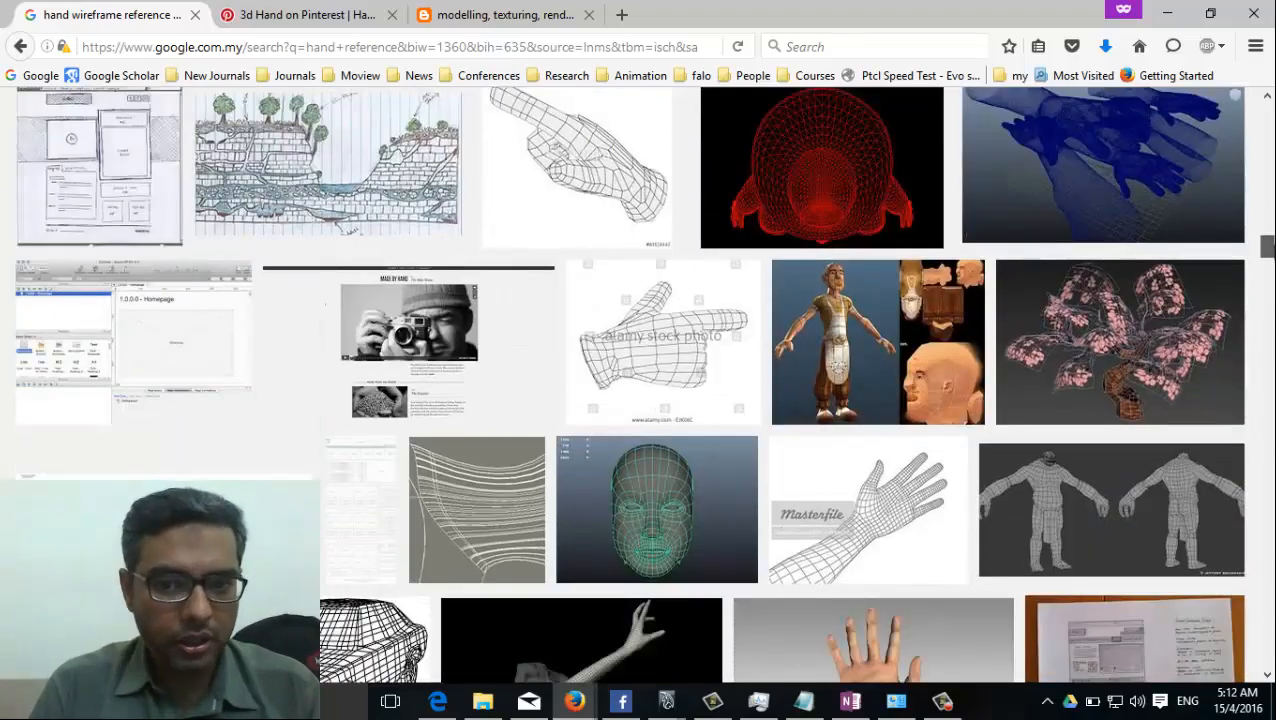
{"action": "scroll", "coordinate": [640, 380], "scroll_direction": "up", "scroll_amount": 8}
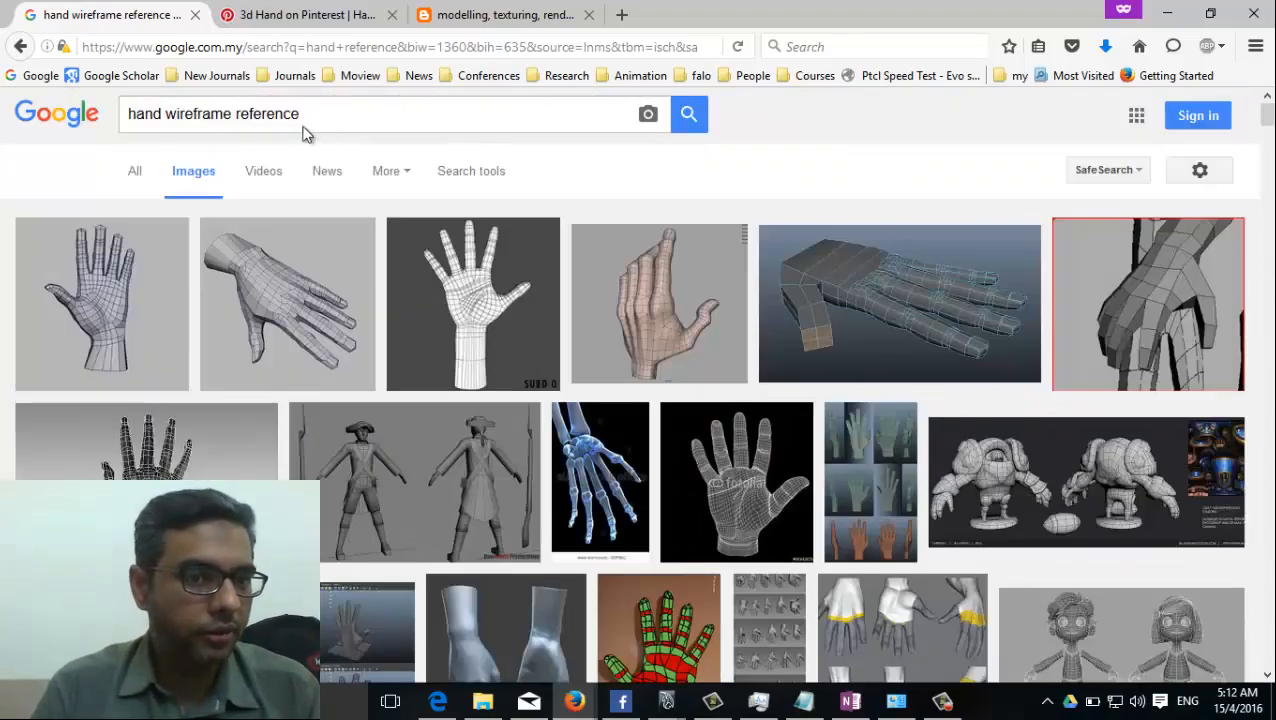
{"action": "scroll", "coordinate": [587, 456], "scroll_direction": "down", "scroll_amount": 12}
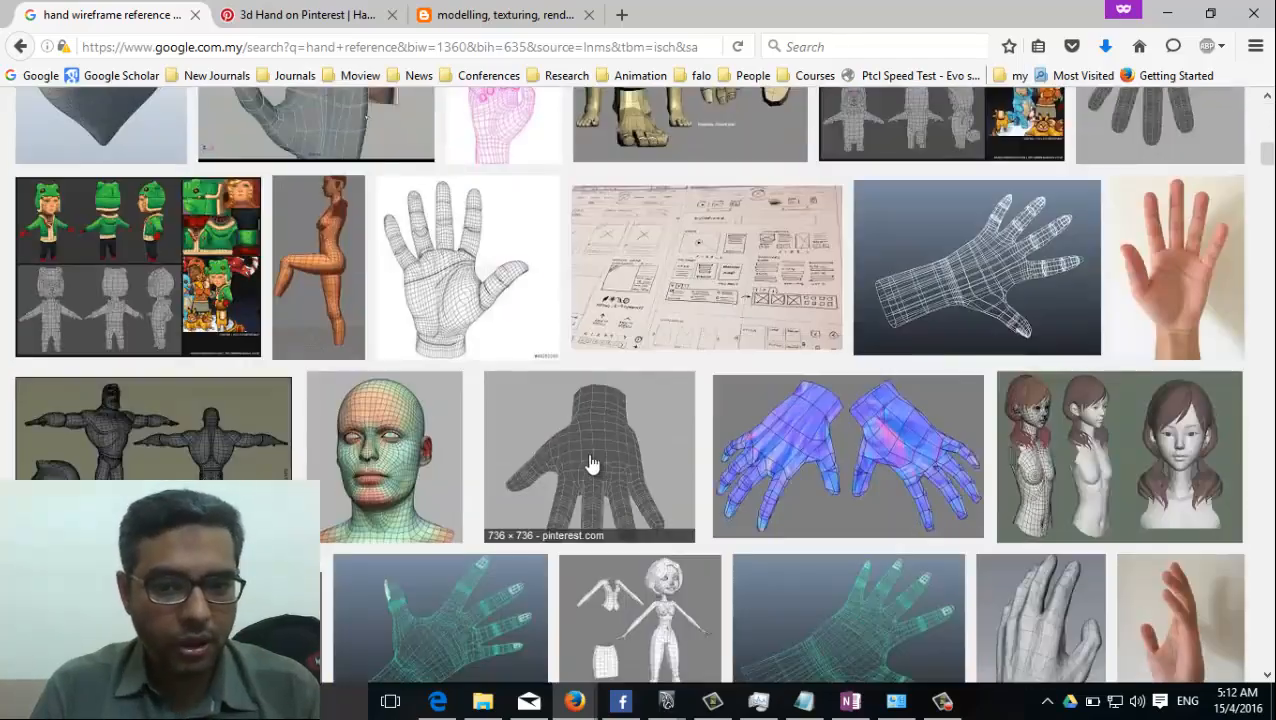
{"action": "scroll", "coordinate": [183, 417], "scroll_direction": "down", "scroll_amount": 12}
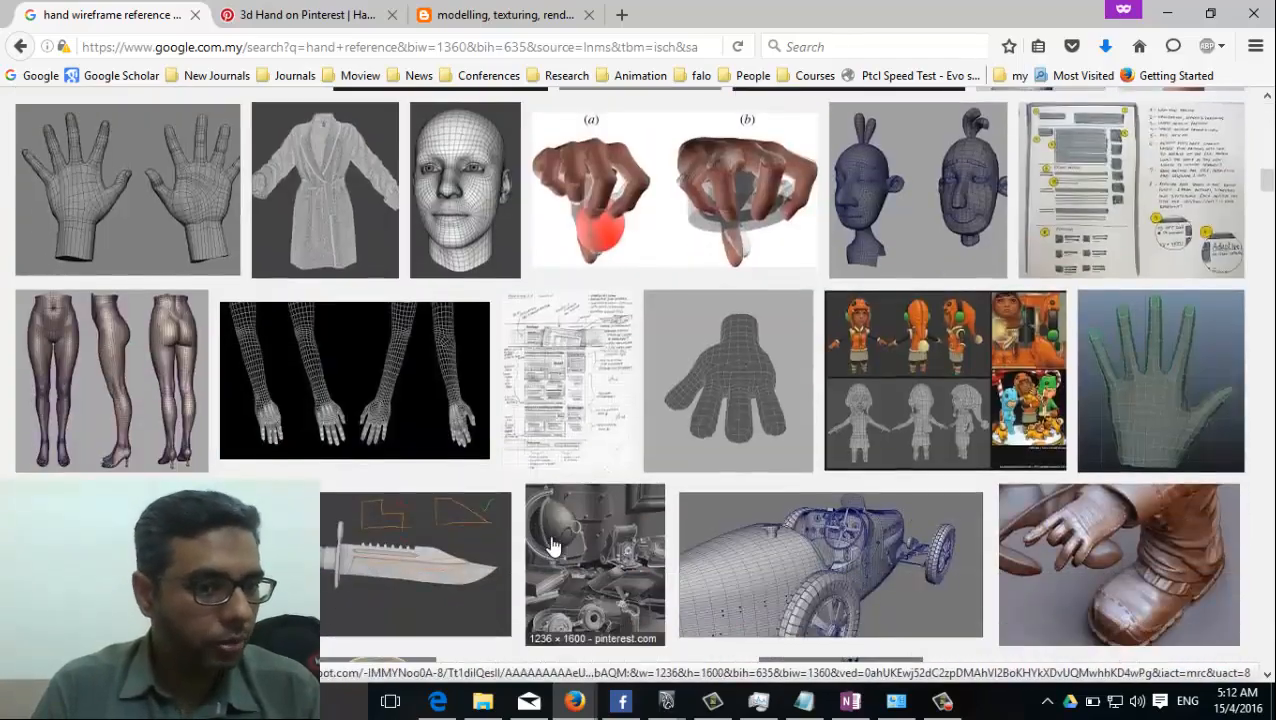
{"action": "scroll", "coordinate": [553, 545], "scroll_direction": "down", "scroll_amount": 3}
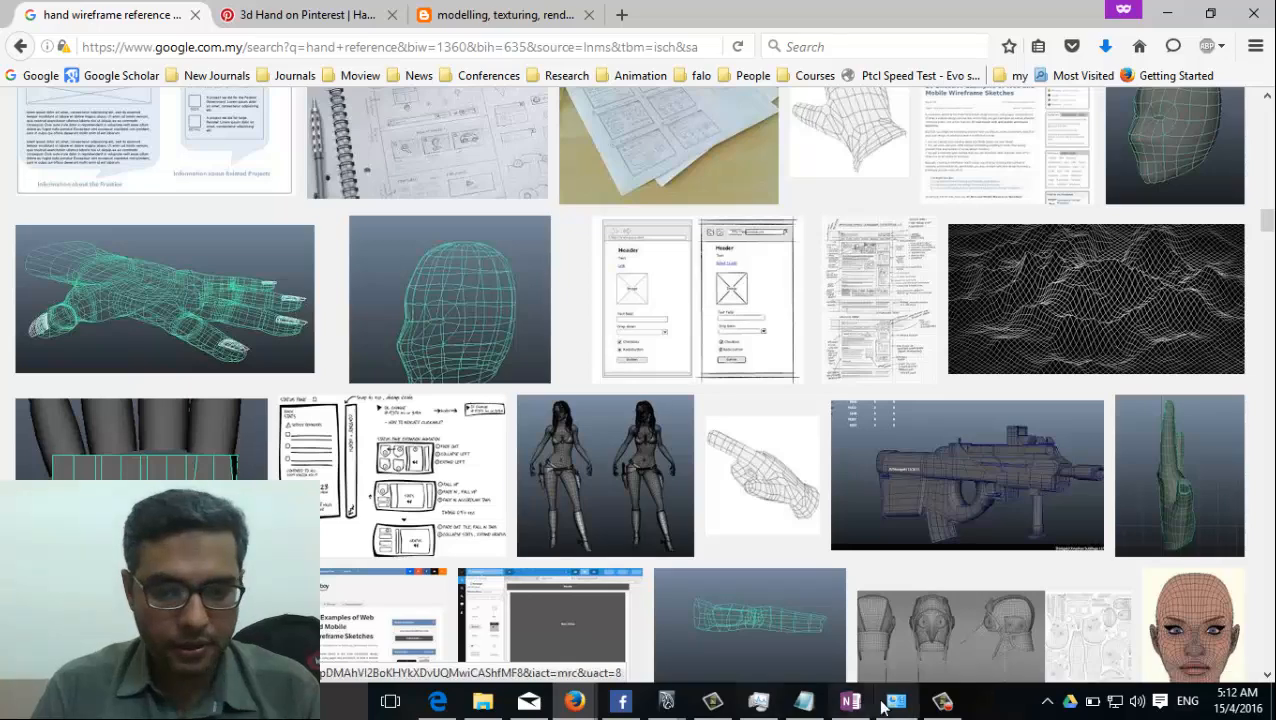
{"action": "scroll", "coordinate": [643, 512], "scroll_direction": "down", "scroll_amount": 4}
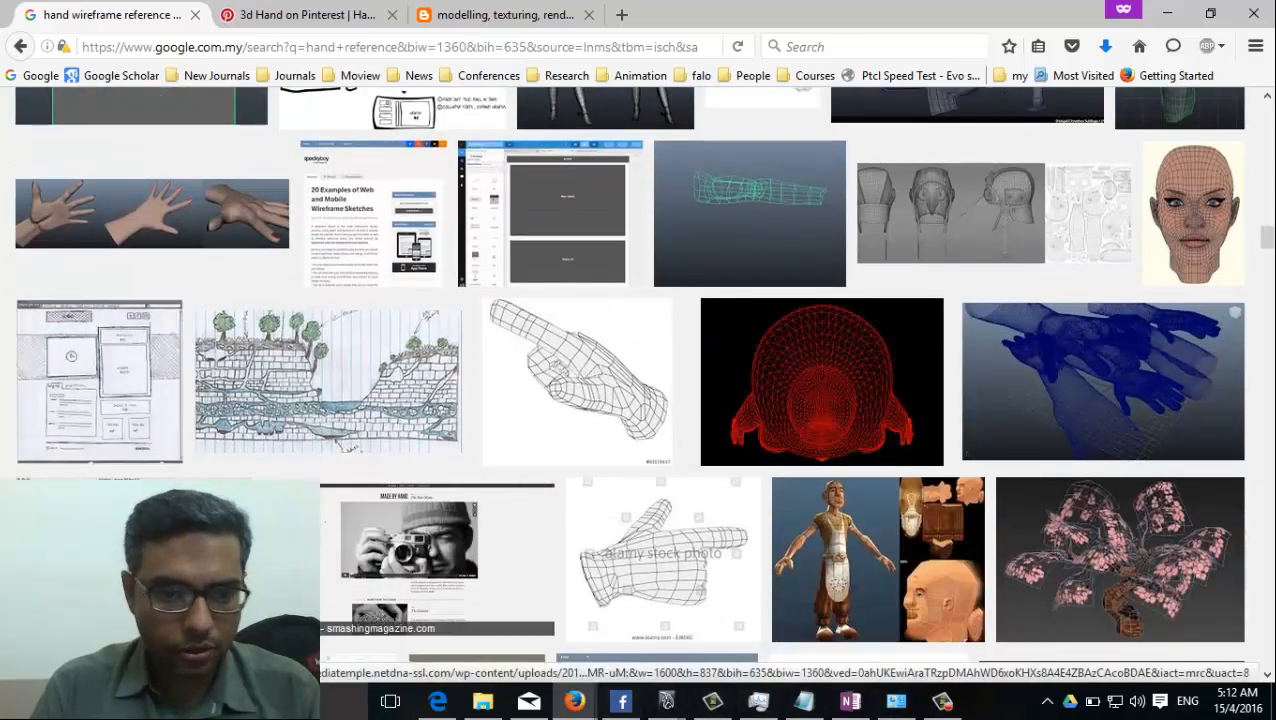
Switch to File Explorer and open the sourceimages folder of the MayaClass2016 project in Usindh Google Drive.
{"action": "mouse_move", "coordinate": [666, 701]}
{"action": "left_click", "coordinate": [756, 640]}
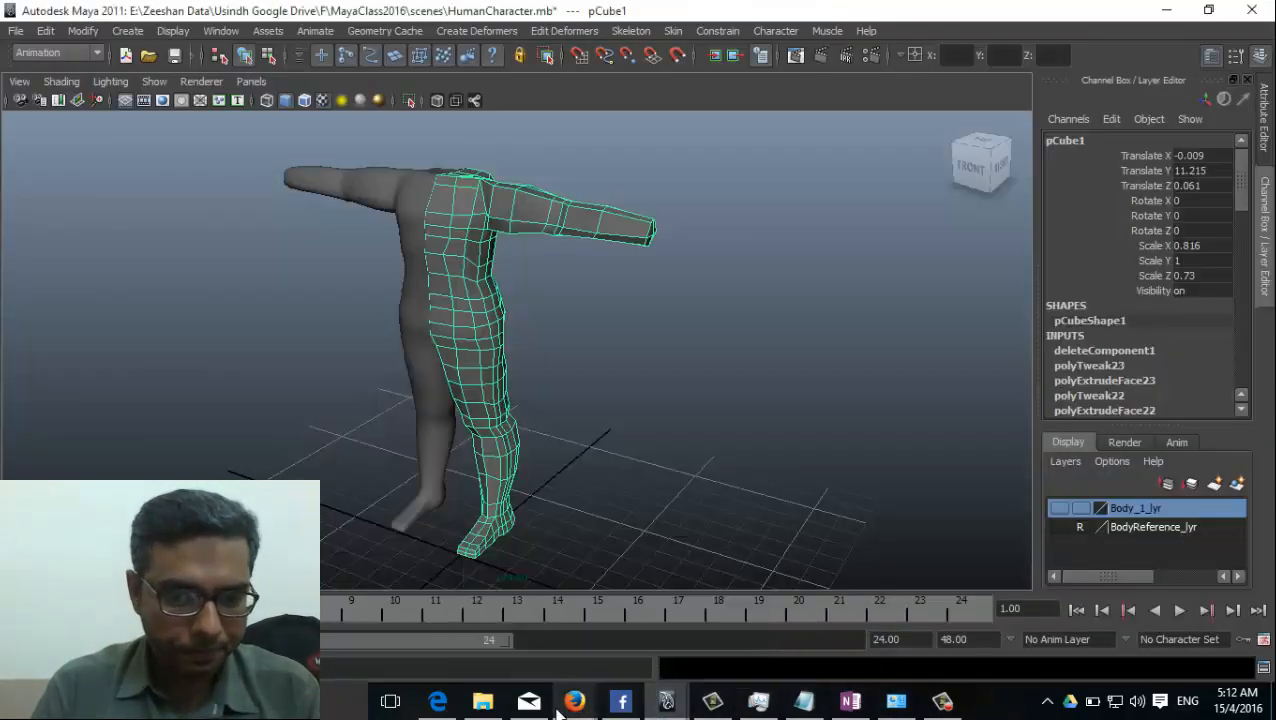
{"action": "left_click", "coordinate": [495, 705]}
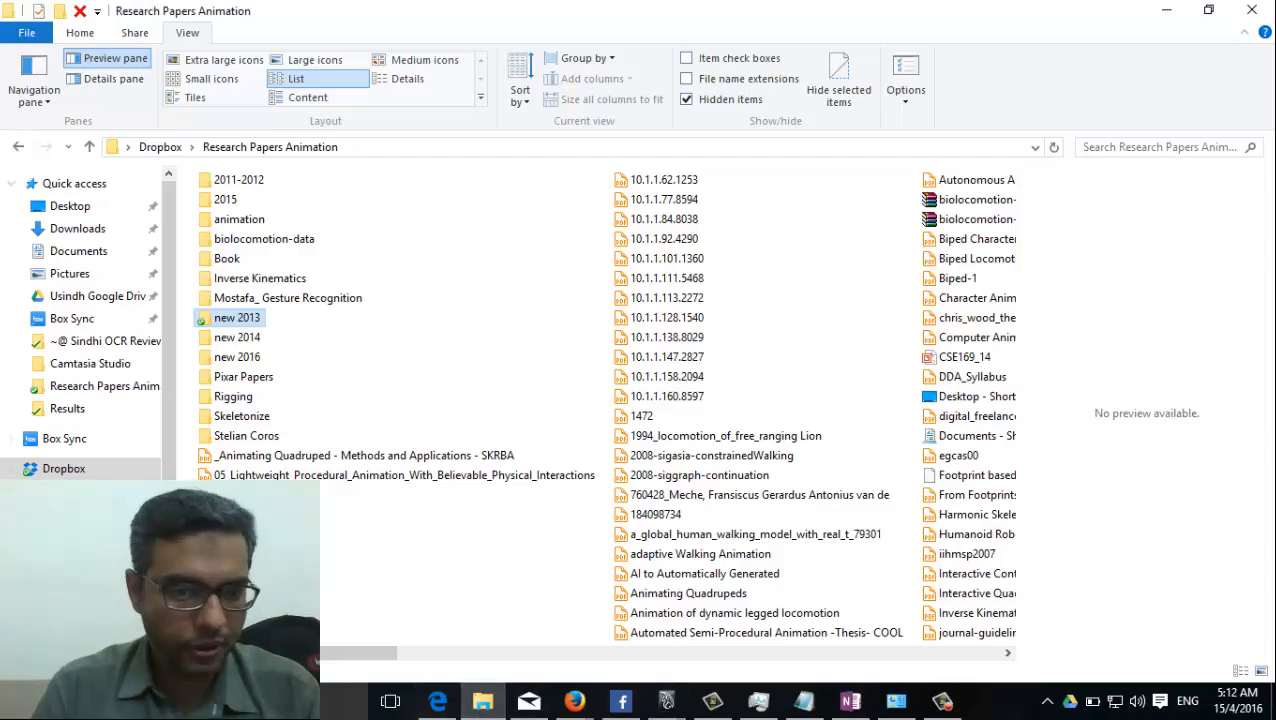
{"action": "left_click", "coordinate": [85, 295]}
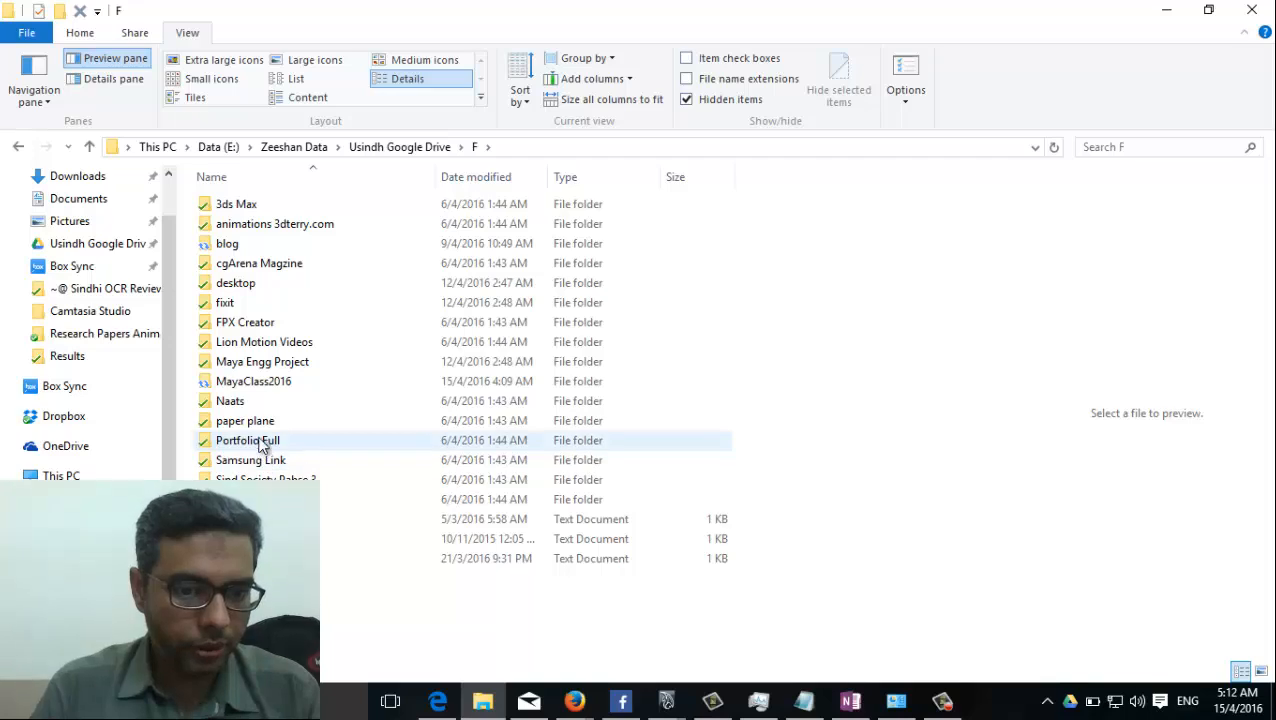
{"action": "double_click", "coordinate": [257, 388]}
{"action": "scroll", "coordinate": [362, 541], "scroll_direction": "down", "scroll_amount": 2}
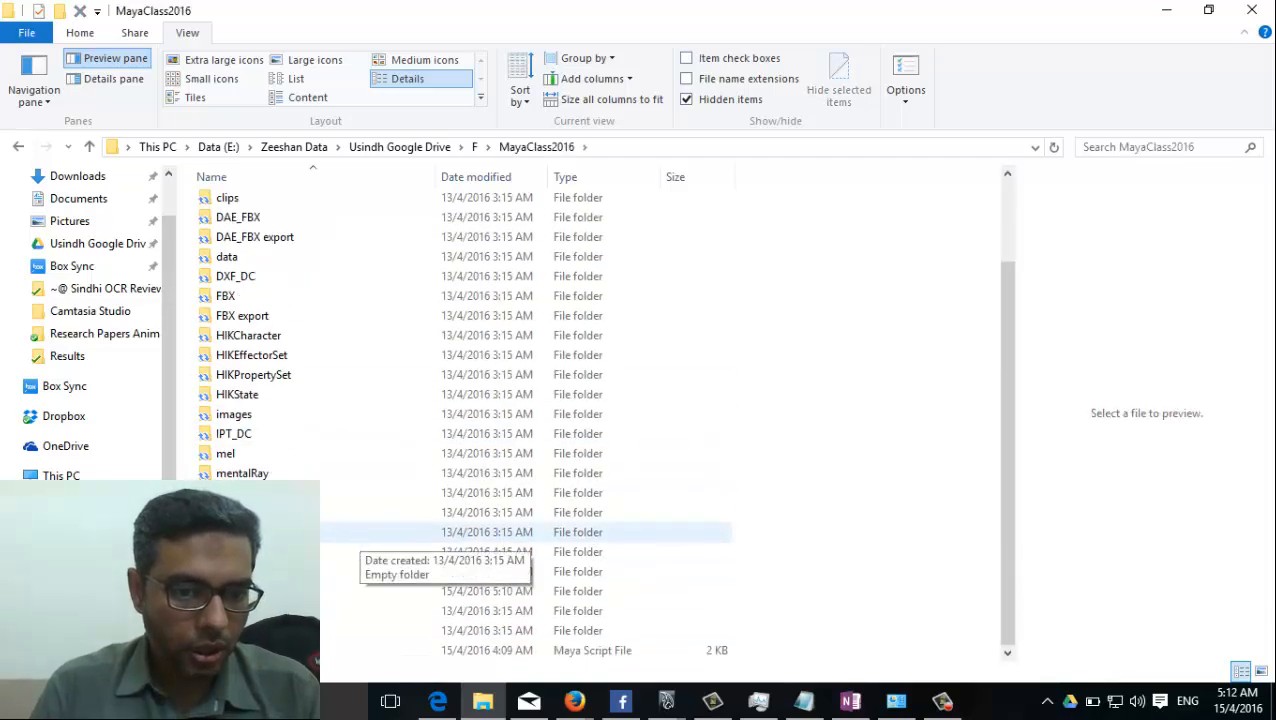
{"action": "double_click", "coordinate": [340, 591]}
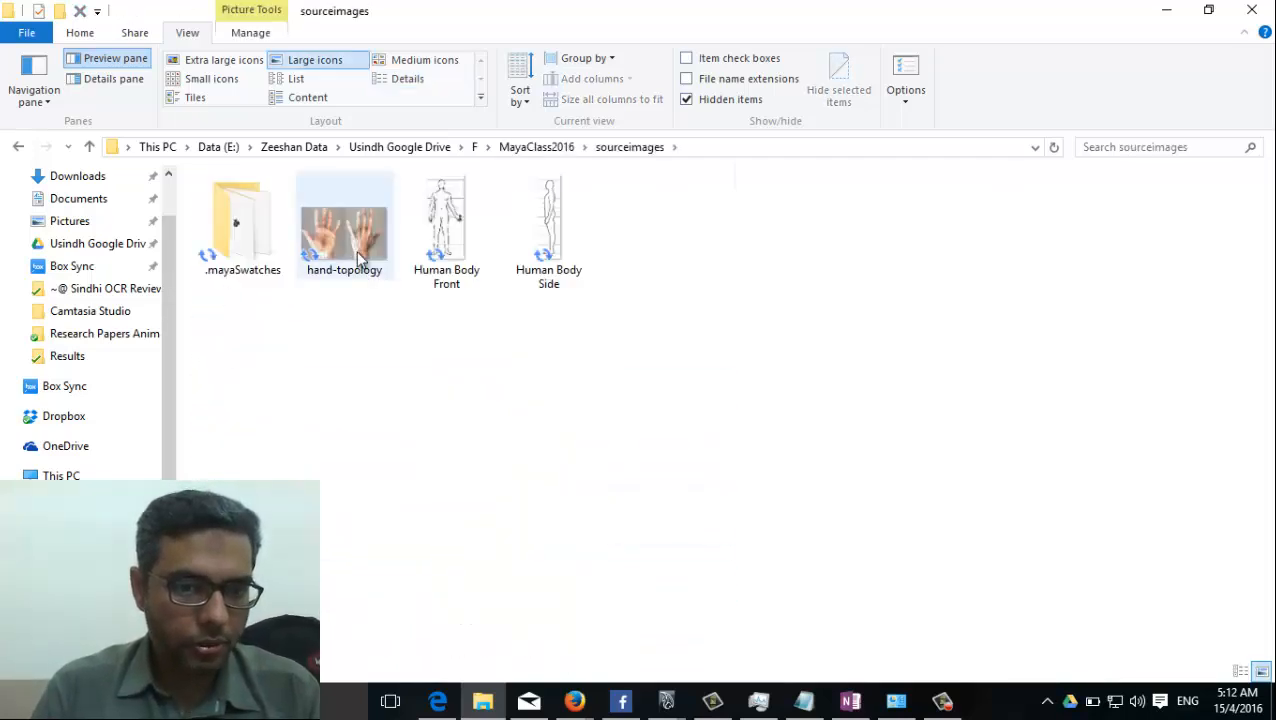
Open the hand-topology image for editing in Paint and bring the whole picture into view.
{"action": "left_click", "coordinate": [333, 228]}
{"action": "right_click", "coordinate": [333, 228]}
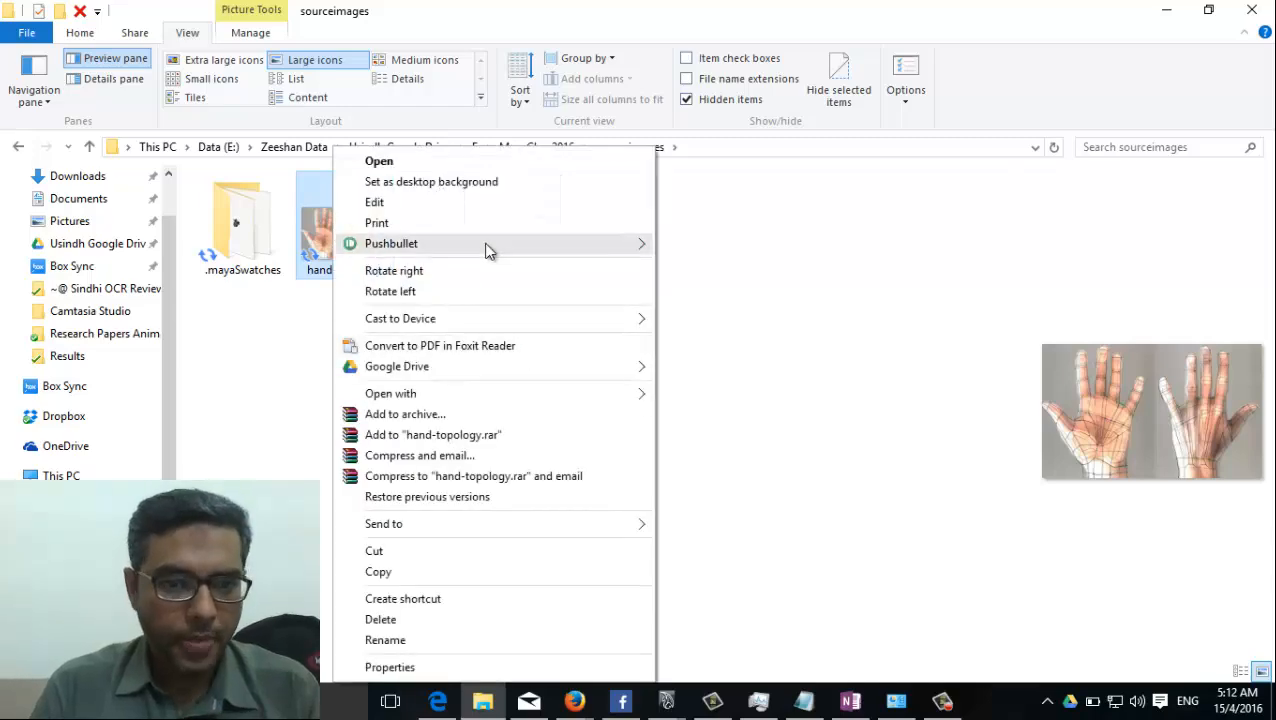
{"action": "left_click", "coordinate": [473, 205]}
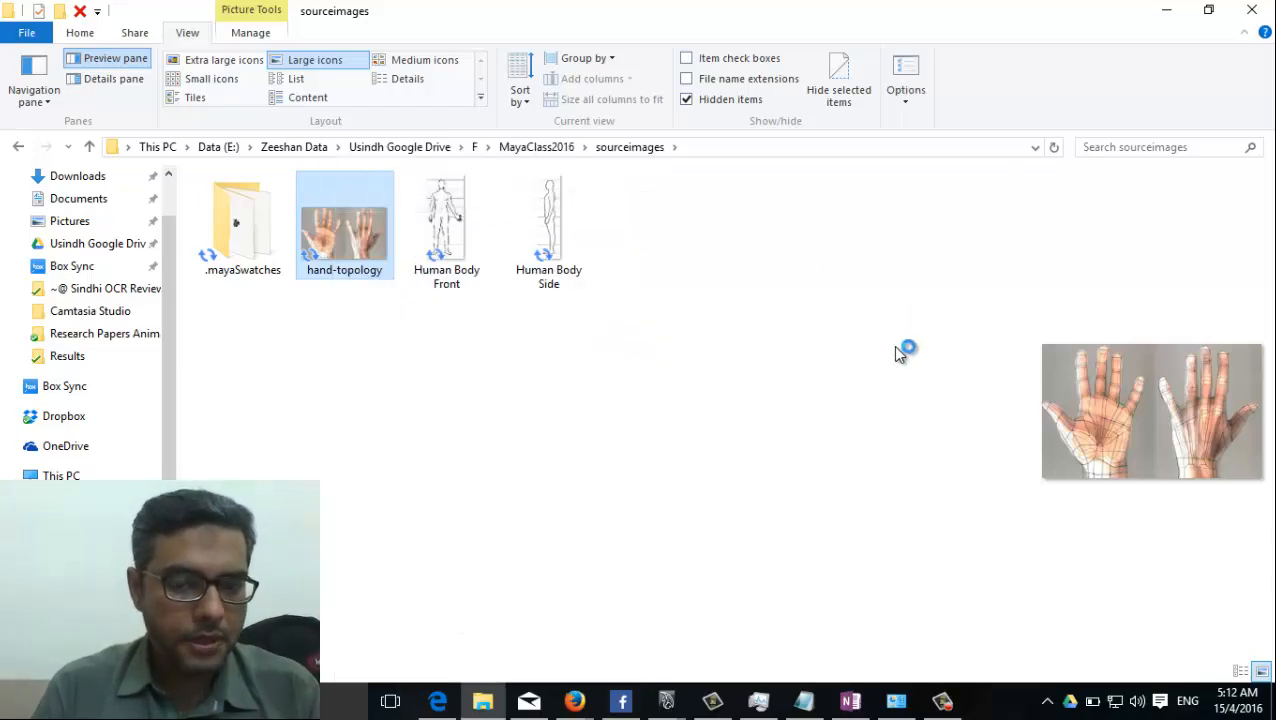
{"action": "scroll", "coordinate": [475, 468], "scroll_direction": "down", "scroll_amount": 1, "text": "ctrl"}
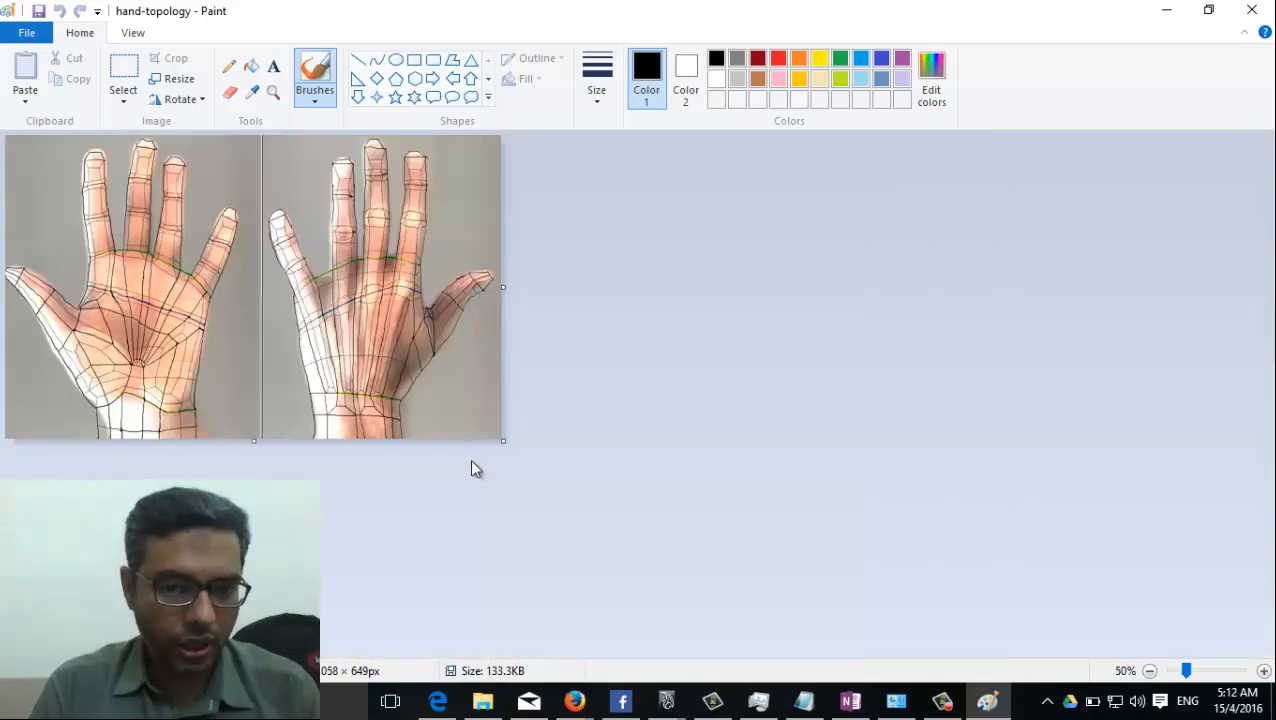
Crop the hand-topology picture to the back-of-hand half, cutting along the vertical dividing line.
{"action": "key", "text": "ctrl+a"}
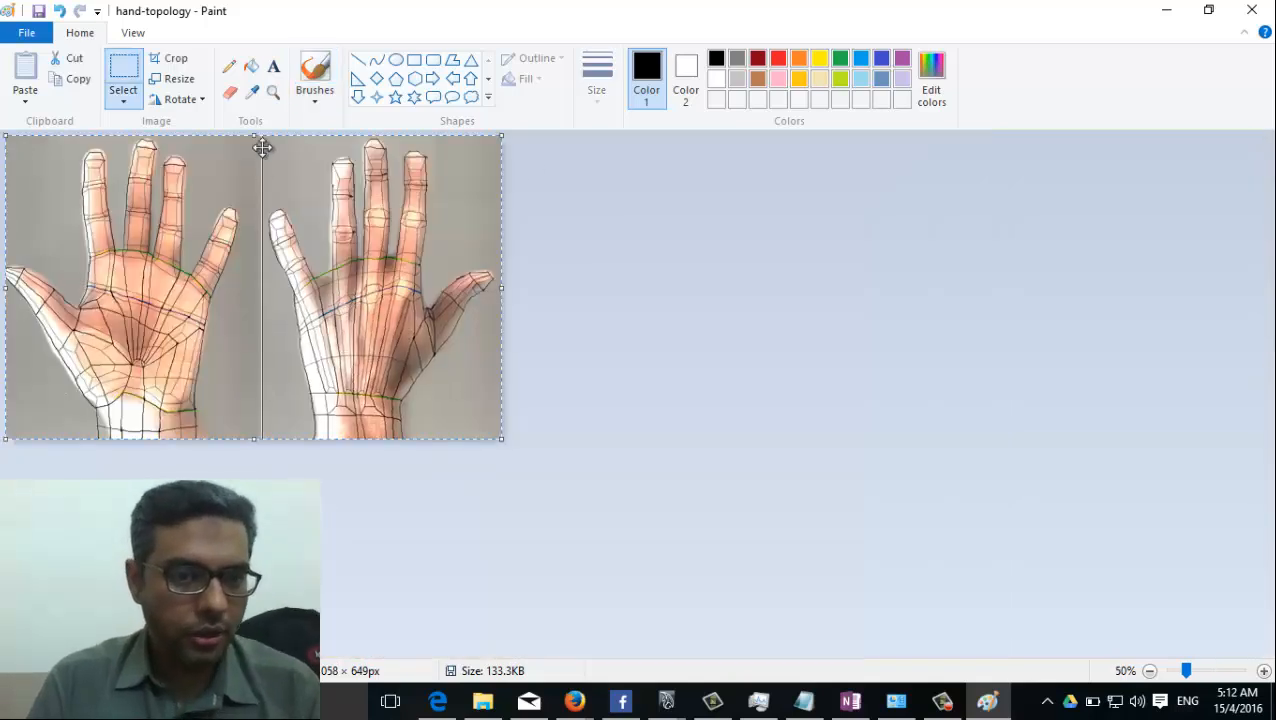
{"action": "left_click", "coordinate": [779, 260]}
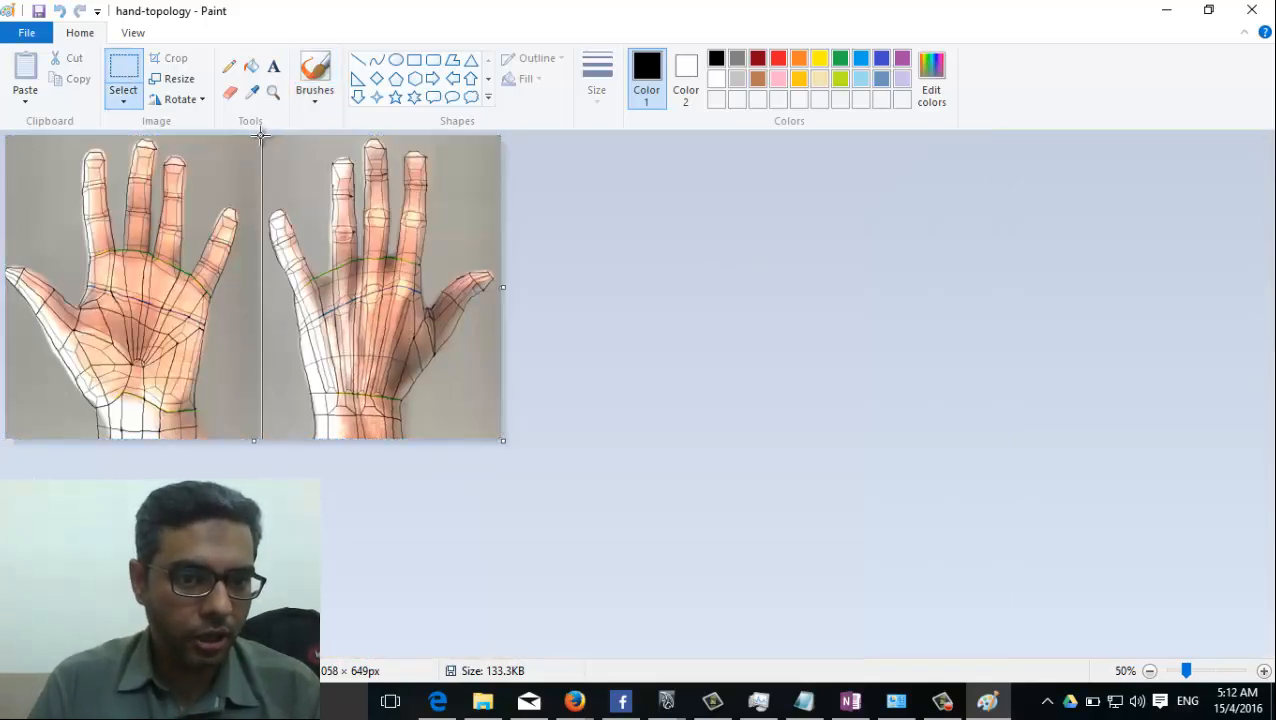
{"action": "left_click_drag", "start_coordinate": [508, 502], "coordinate": [508, 502]}
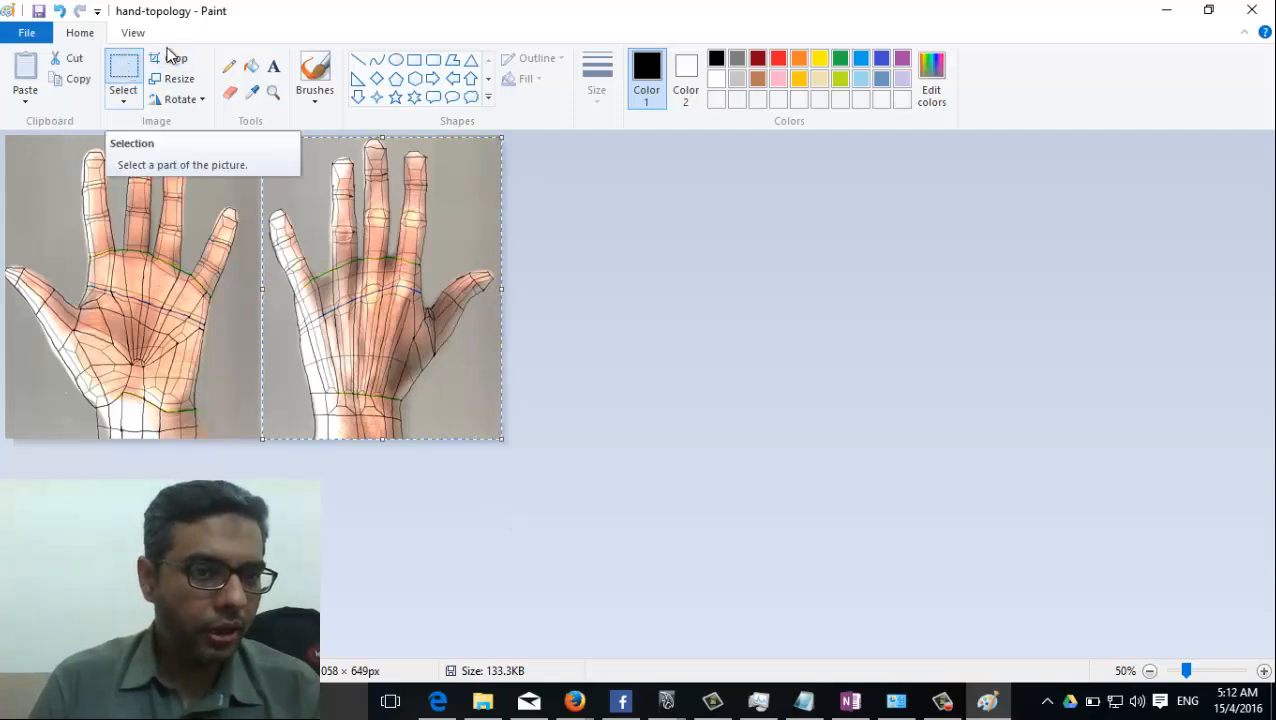
{"action": "left_click", "coordinate": [170, 58]}
Save the cropped picture as a separate JPEG named "Hand Top" in the sourceimages folder.
{"action": "left_click", "coordinate": [27, 33]}
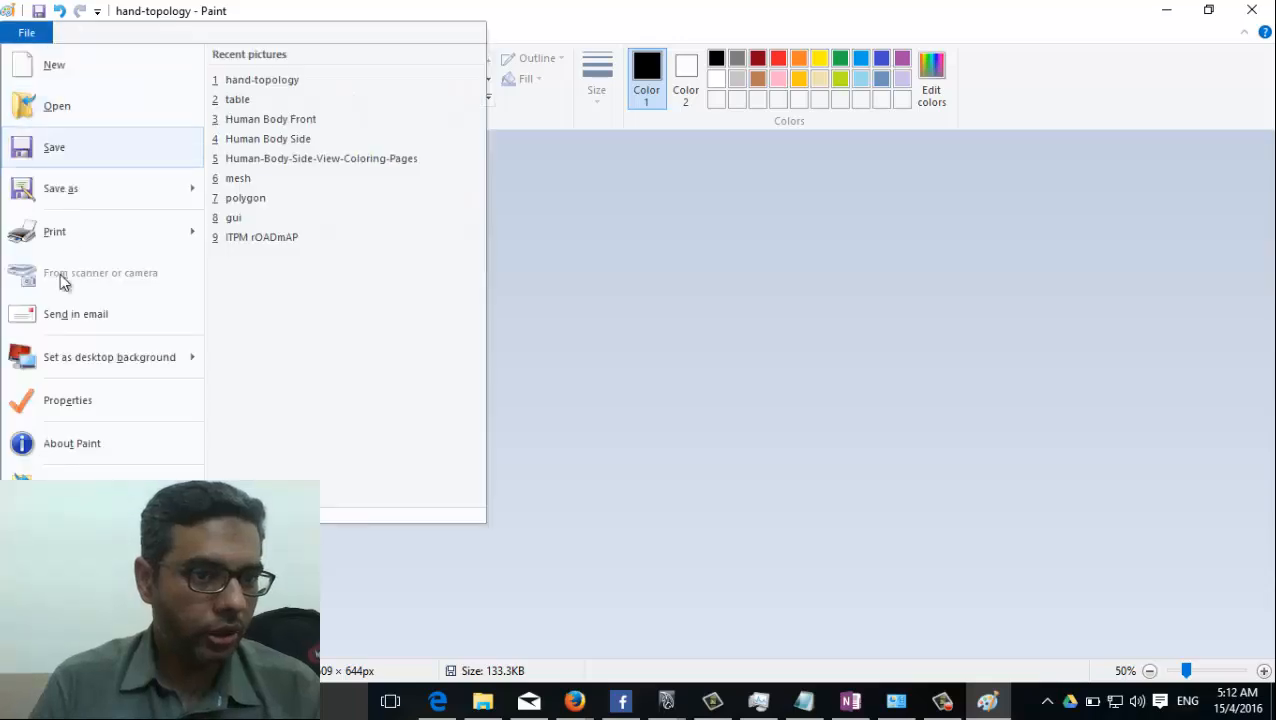
{"action": "left_click", "coordinate": [108, 196]}
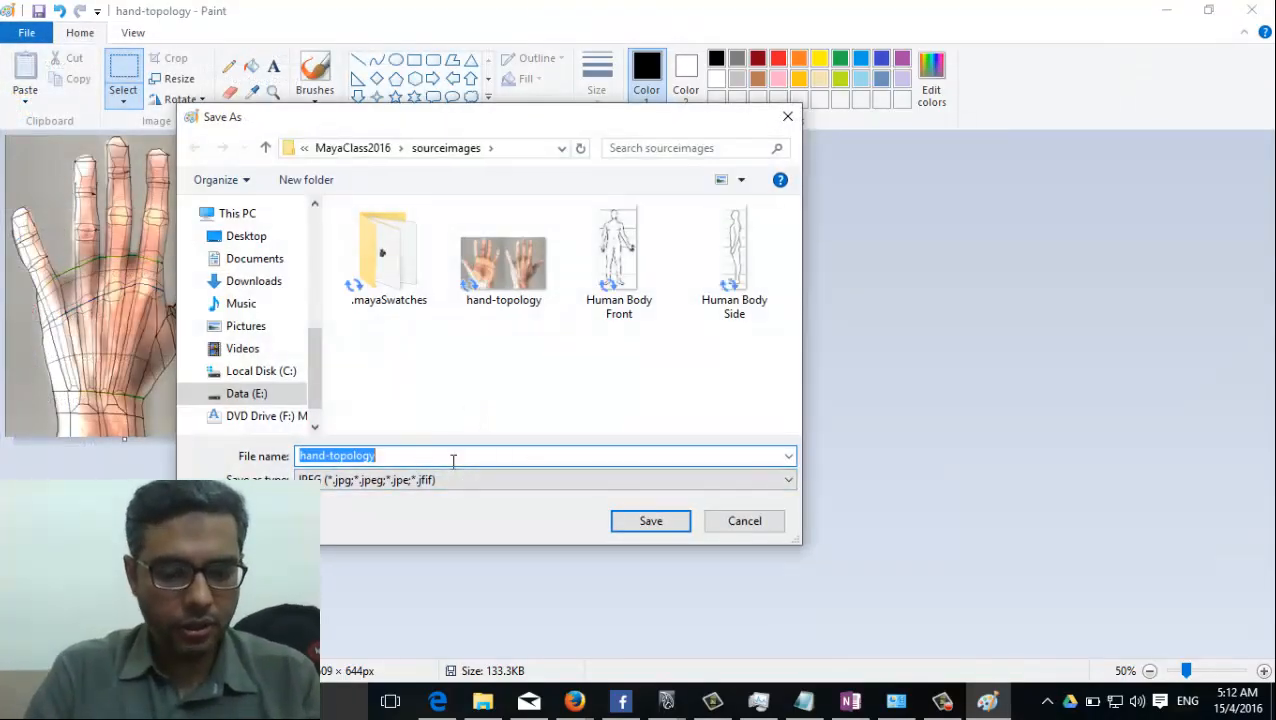
{"action": "type", "text": "Hand Top"}
{"action": "key", "text": "Return"}
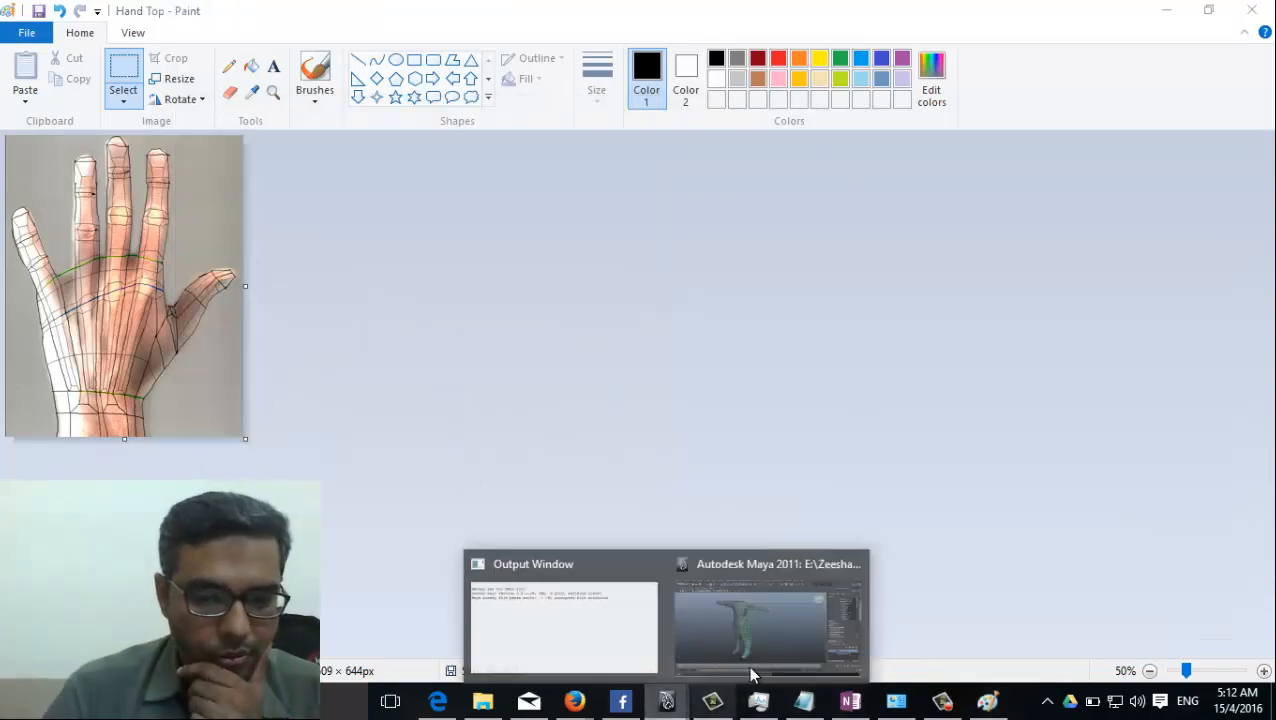
Switch to Maya and examine the HumanCharacter half-body mesh from the front and side, including the arm's wrist end.
{"action": "left_click", "coordinate": [720, 630]}
{"action": "left_click_drag", "start_coordinate": [337, 387], "coordinate": [476, 338], "text": "alt"}
{"action": "left_click_drag", "start_coordinate": [395, 350], "coordinate": [600, 378], "text": "alt"}
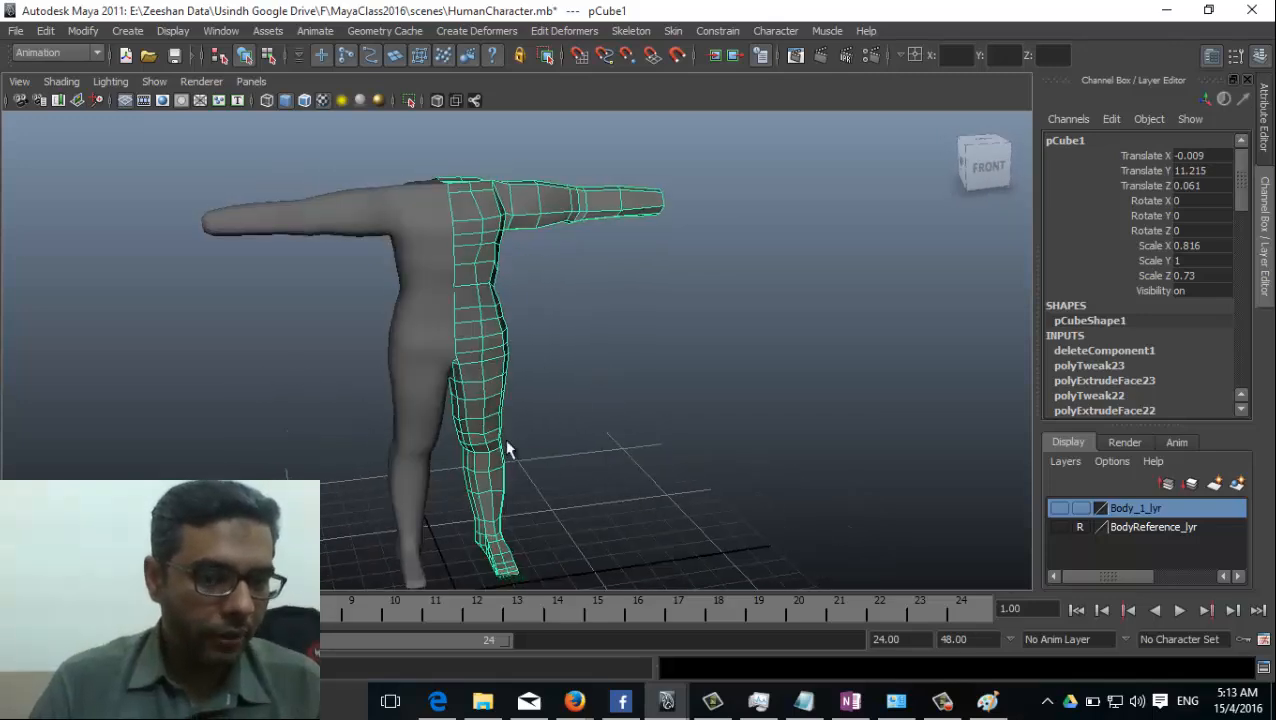
{"action": "left_click_drag", "start_coordinate": [658, 265], "coordinate": [570, 276], "text": "alt"}
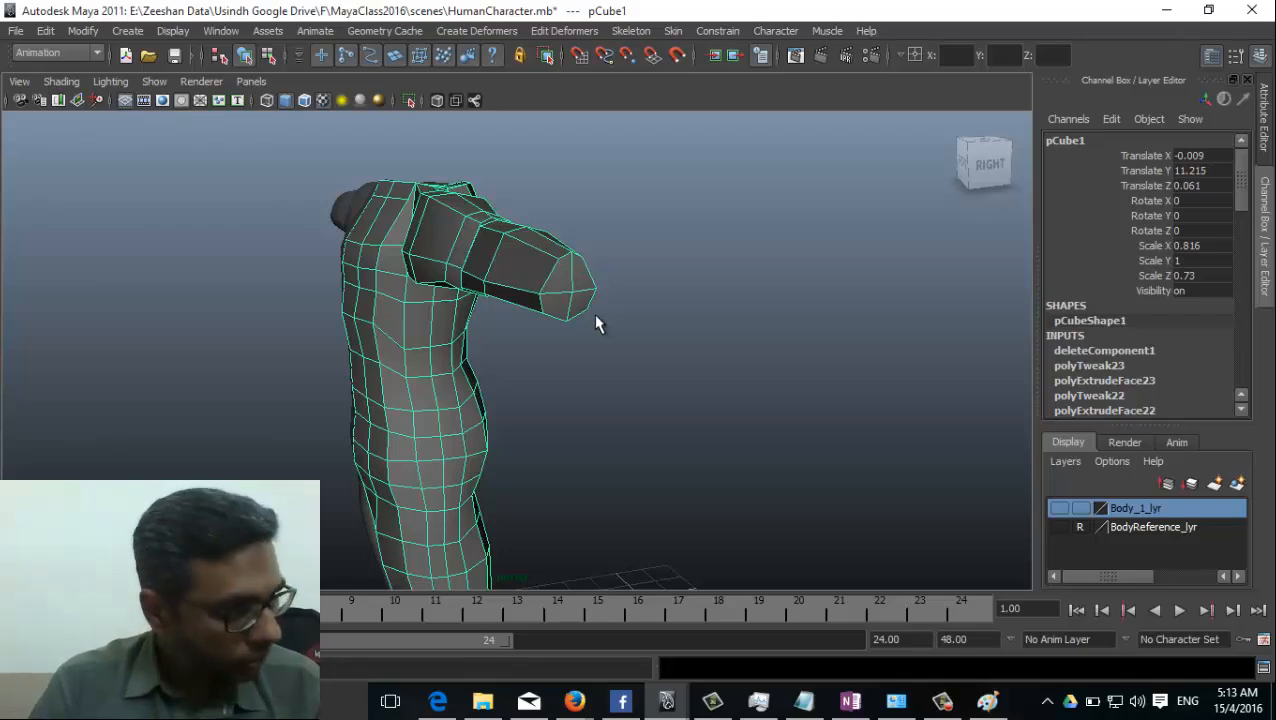
{"action": "left_click_drag", "start_coordinate": [595, 323], "coordinate": [416, 530], "text": "alt"}
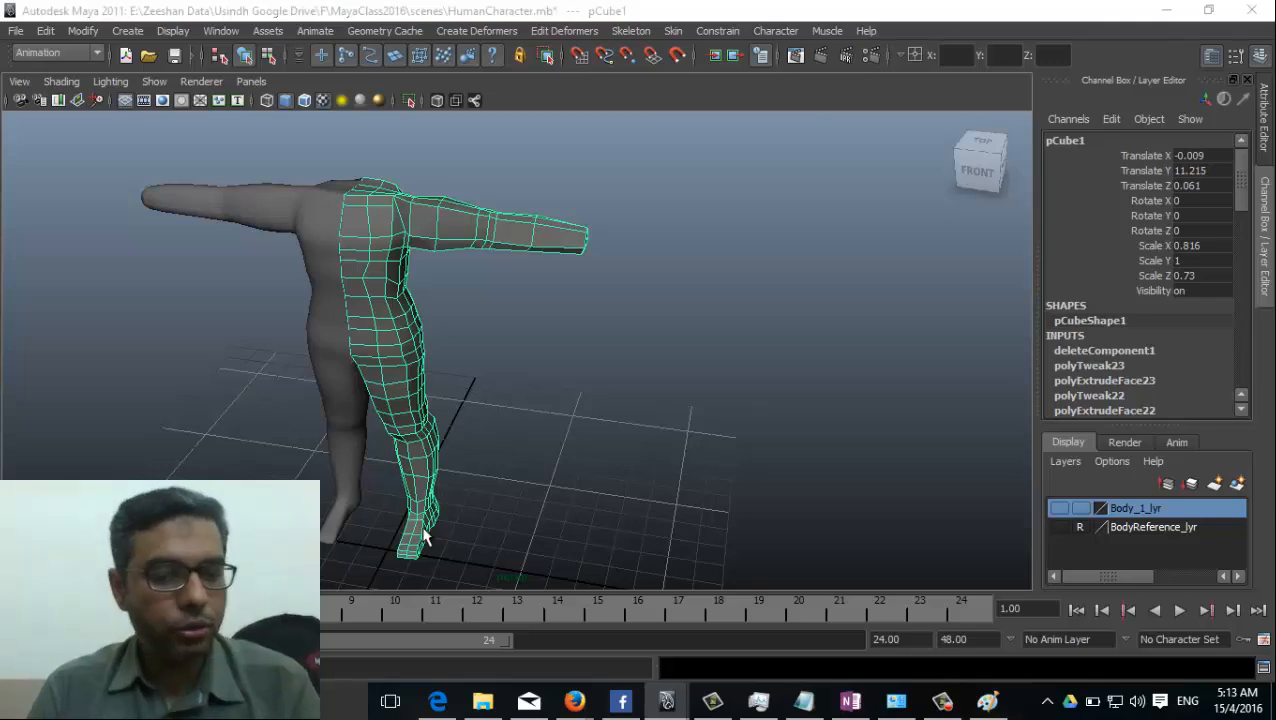
Compare the wrist topology in Paint's Hand Top image with the arm of the body mesh in Maya.
{"action": "key", "text": "alt+Tab"}
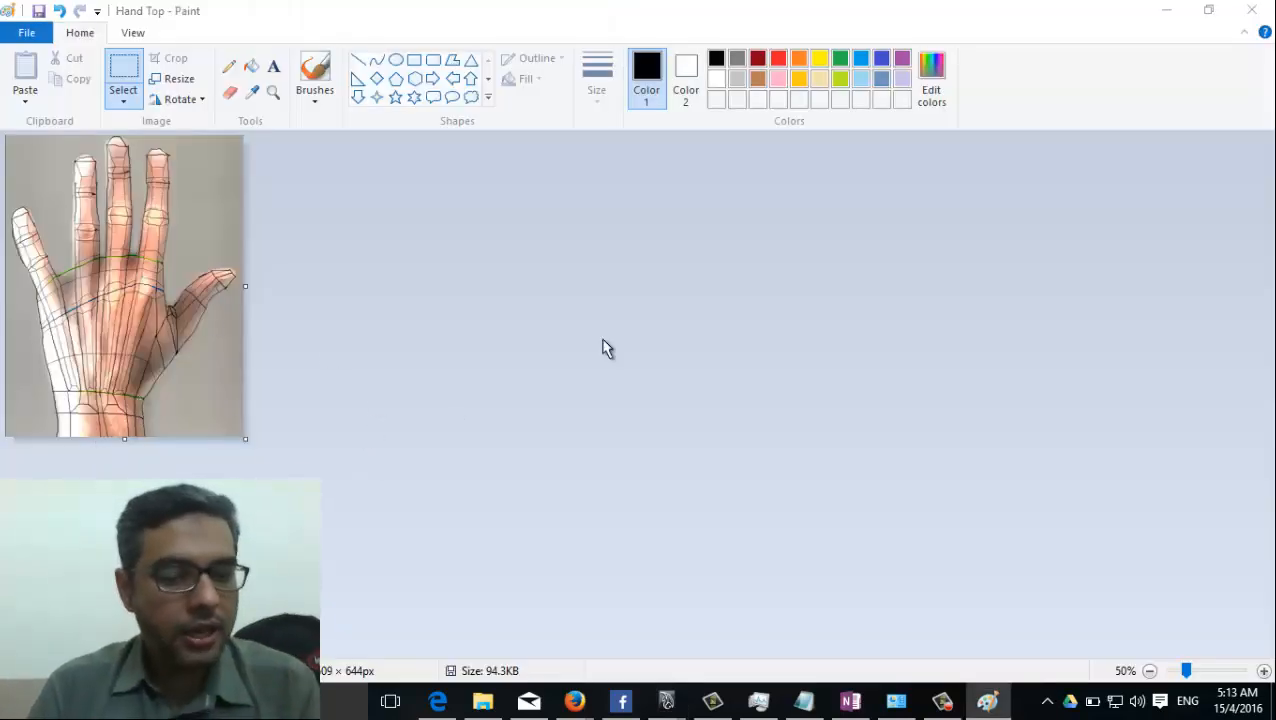
{"action": "key", "text": "alt+Tab"}
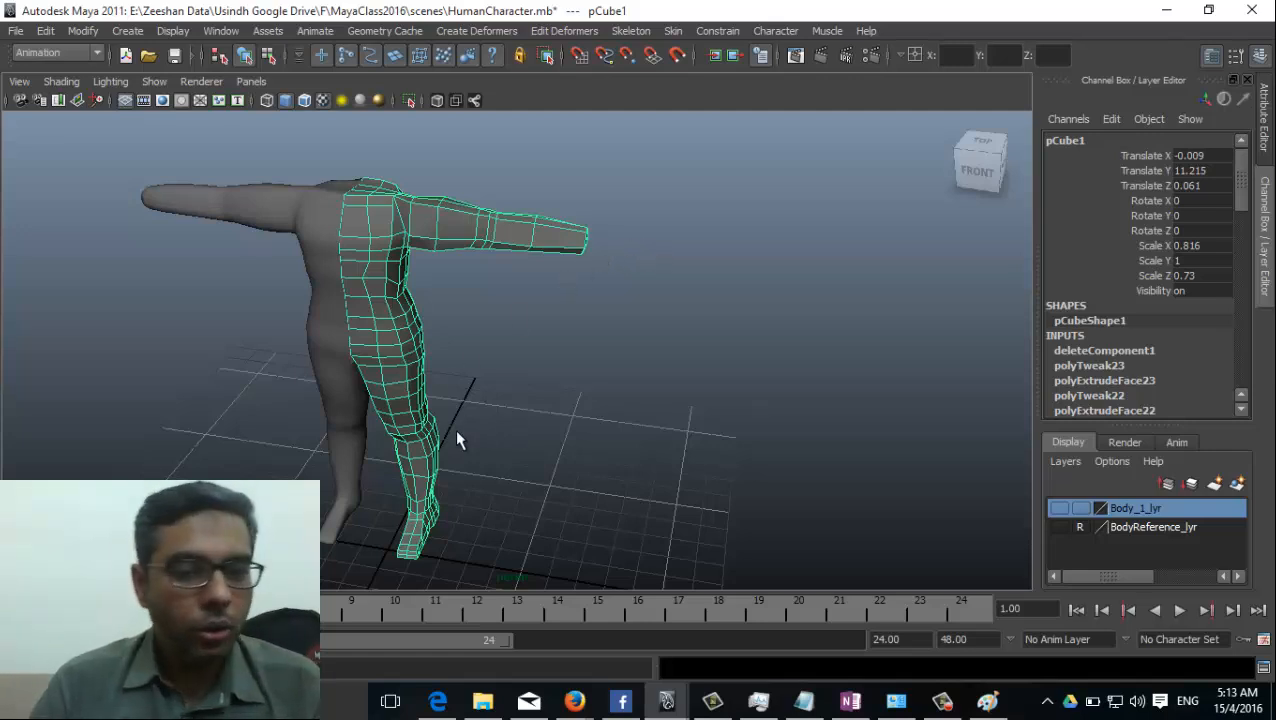
{"action": "left_click_drag", "start_coordinate": [459, 436], "coordinate": [511, 430], "text": "alt"}
{"action": "key", "text": "alt+Tab"}
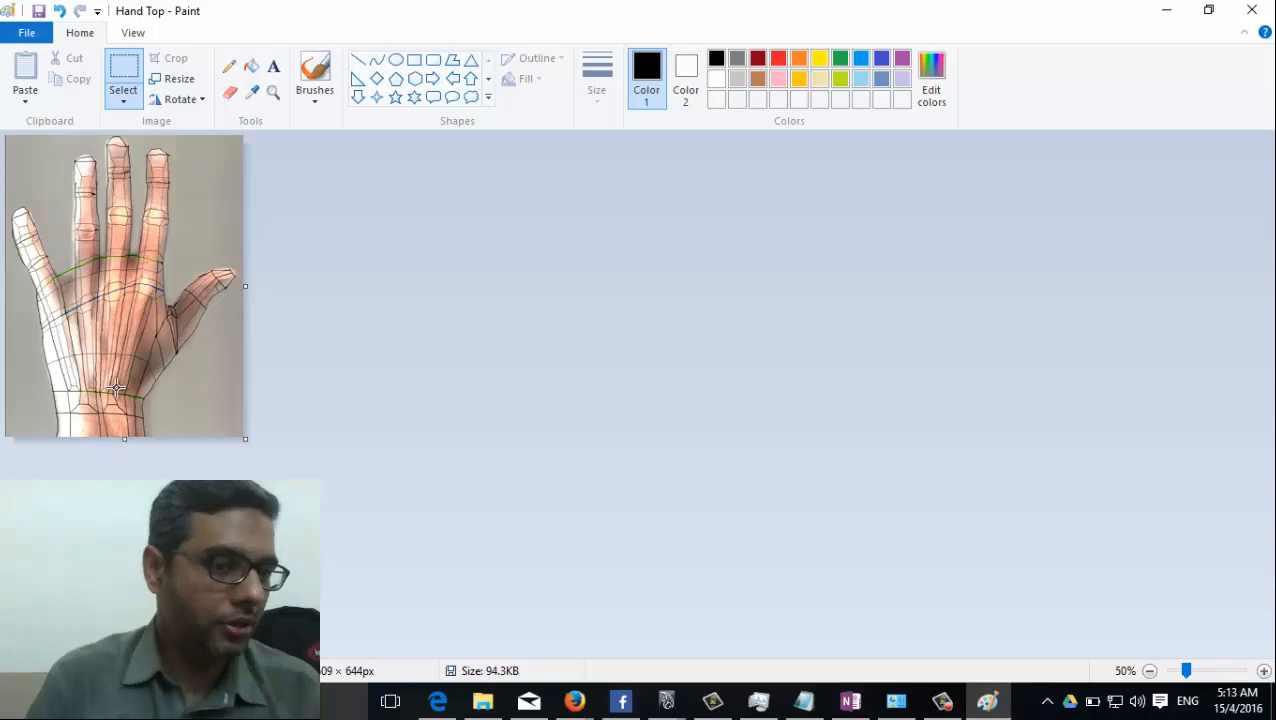
{"action": "key", "text": "alt+Tab"}
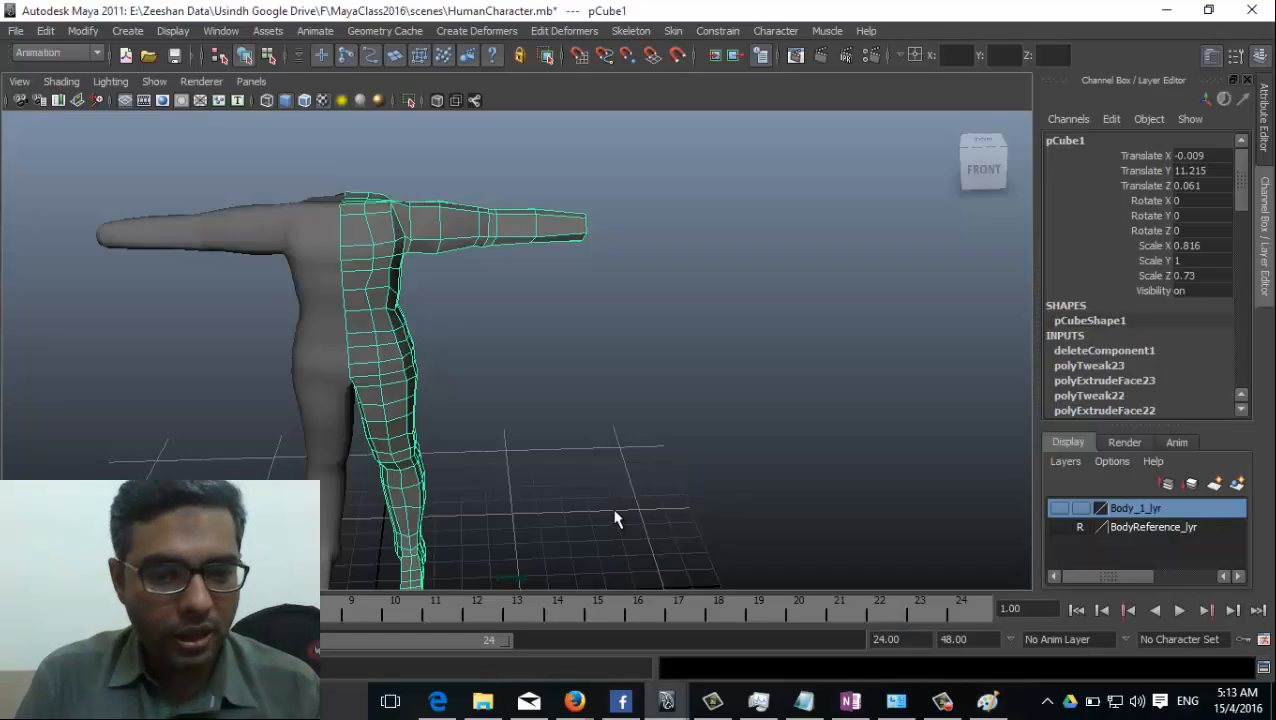
{"action": "middle_click_drag", "start_coordinate": [615, 518], "coordinate": [508, 412], "text": "alt"}
{"action": "left_click_drag", "start_coordinate": [413, 470], "coordinate": [365, 474], "text": "alt"}
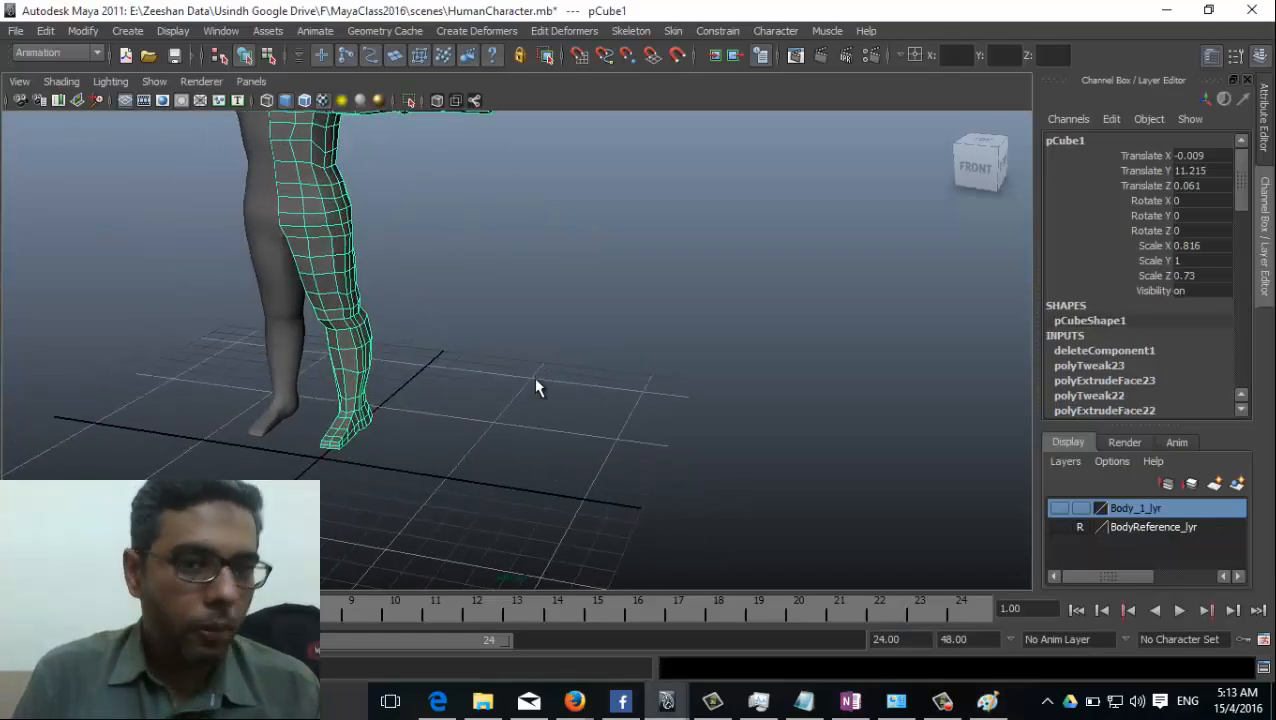
{"action": "middle_click_drag", "start_coordinate": [533, 377], "coordinate": [500, 526], "text": "alt"}
{"action": "left_click_drag", "start_coordinate": [387, 510], "coordinate": [325, 462], "text": "alt"}
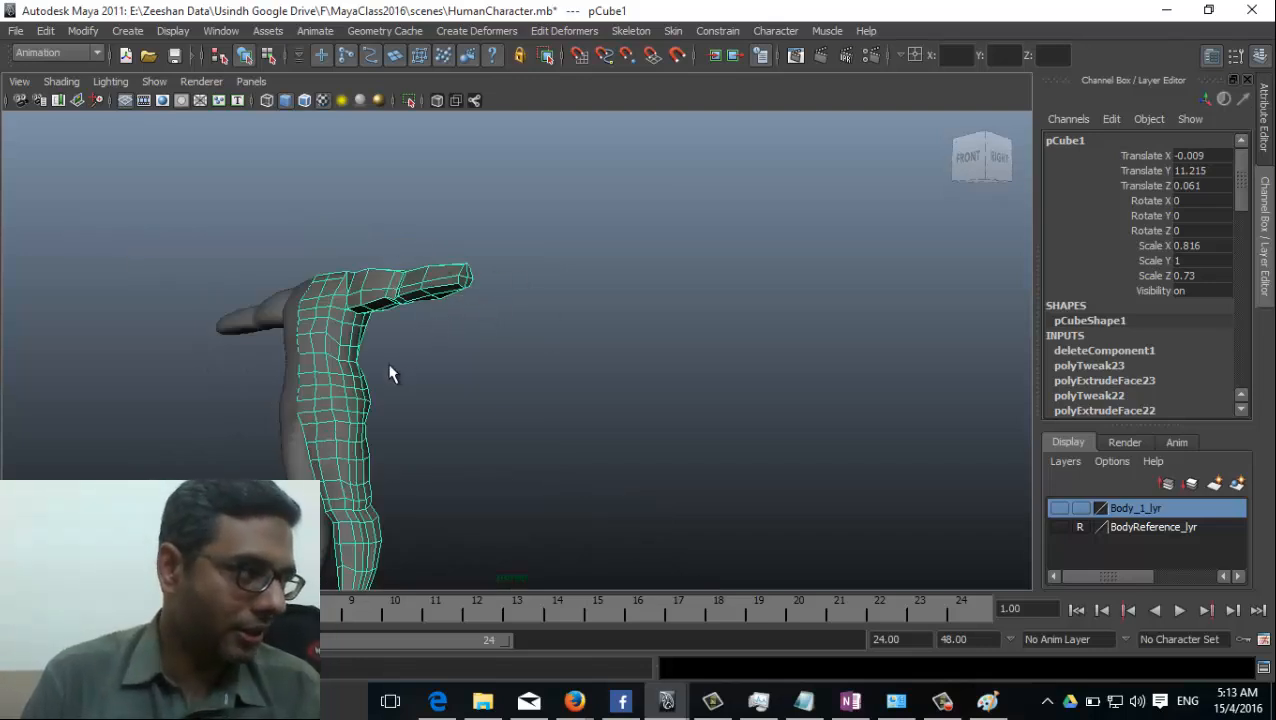
{"action": "left_click_drag", "start_coordinate": [319, 399], "coordinate": [418, 542], "text": "alt"}
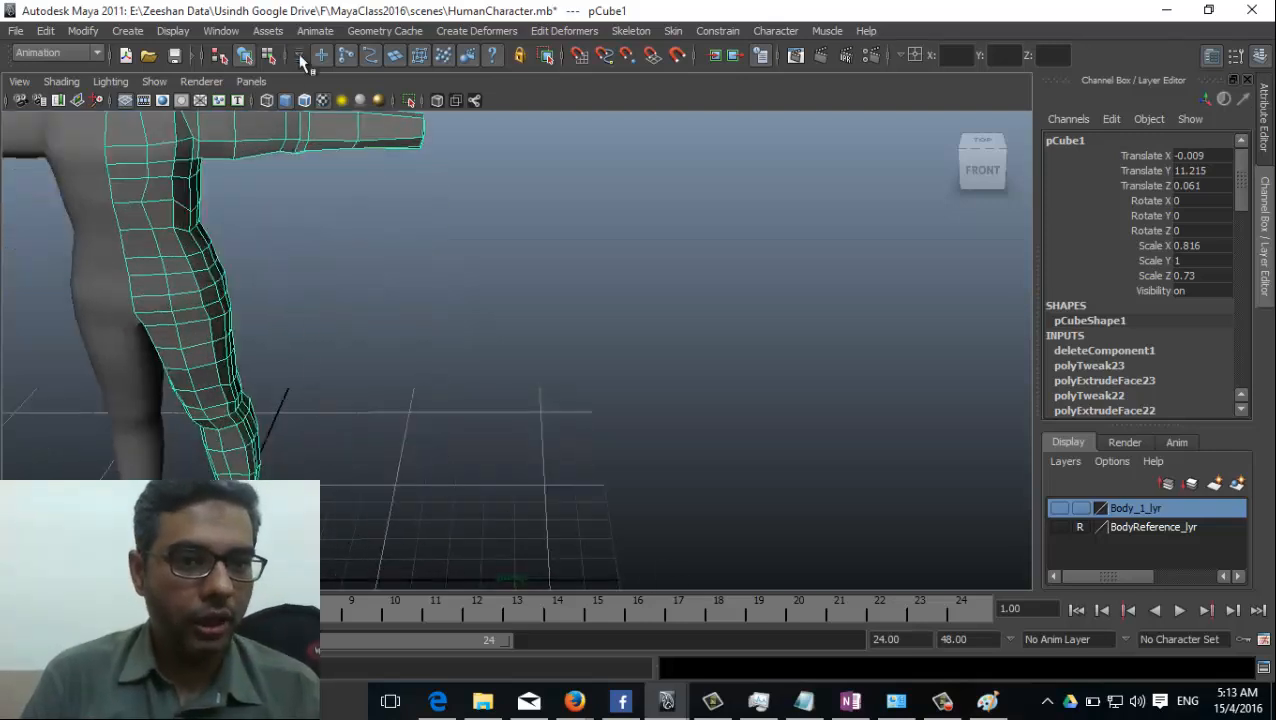
Draw a polygon plane on the ground grid beside the character's feet, centred at about X 9, Z -0.1.
{"action": "left_click", "coordinate": [126, 32]}
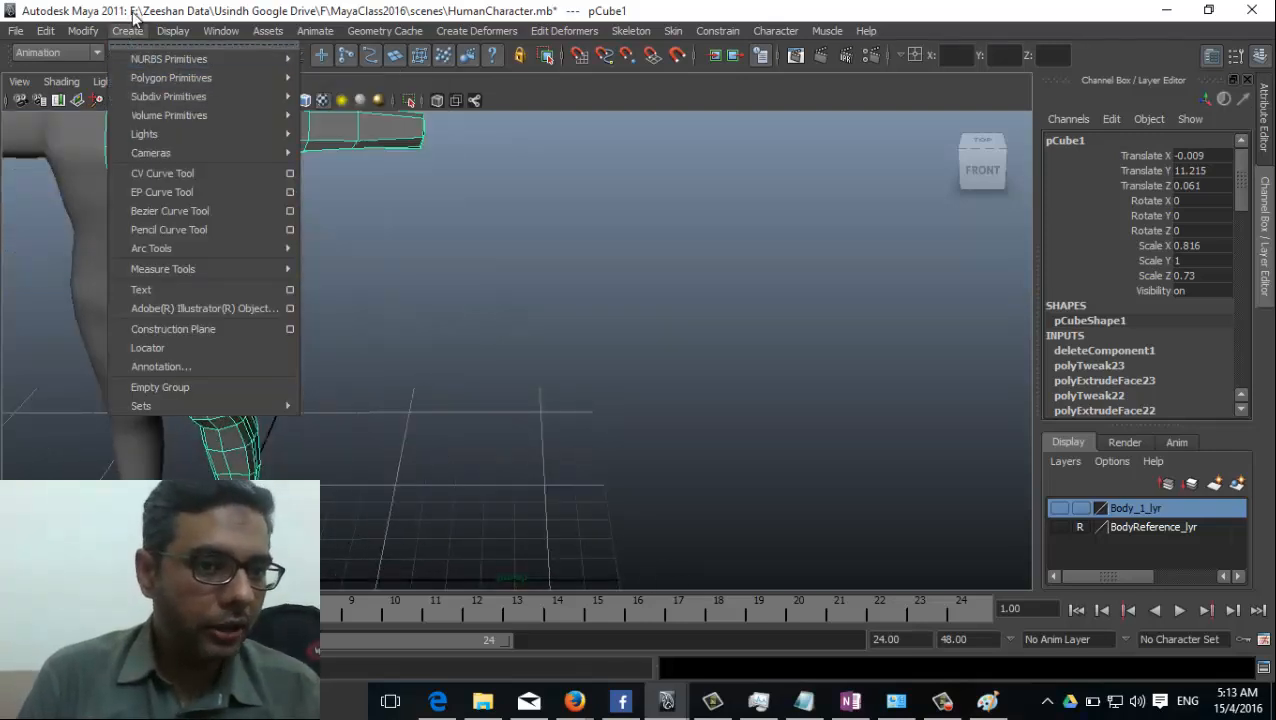
{"action": "mouse_move", "coordinate": [179, 77]}
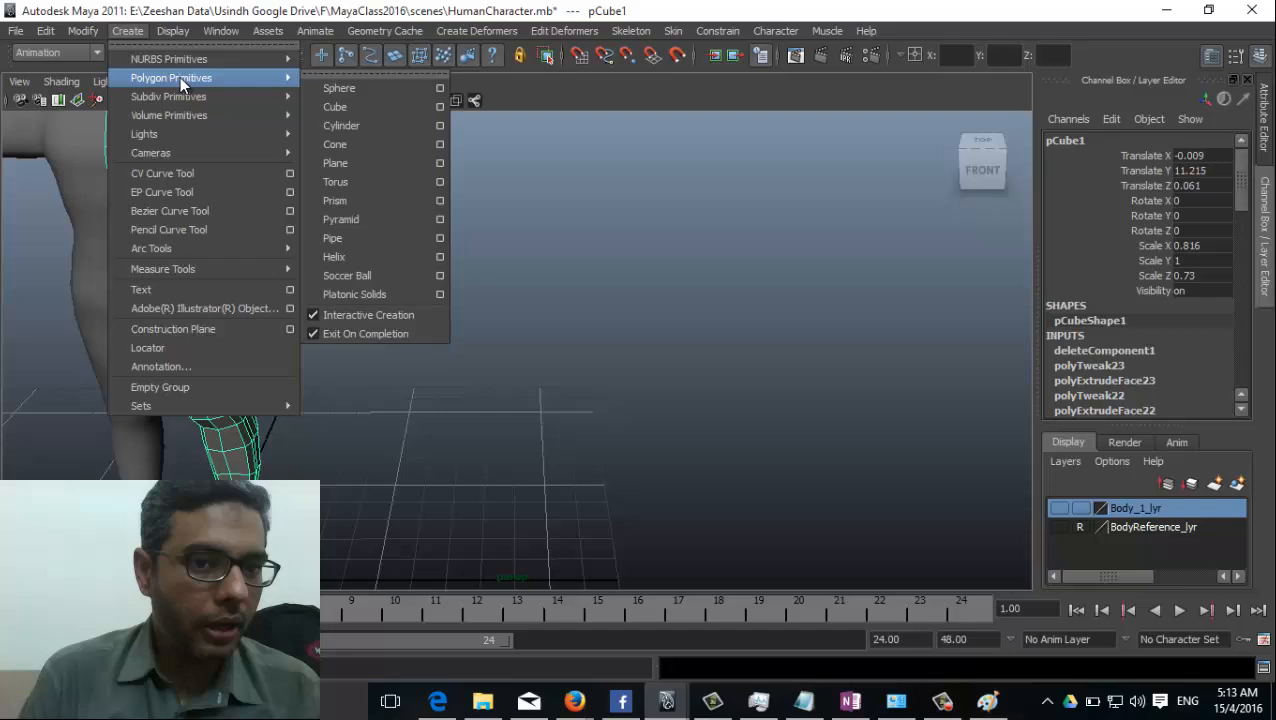
{"action": "left_click", "coordinate": [377, 165]}
{"action": "left_click_drag", "start_coordinate": [501, 518], "coordinate": [487, 407], "text": "alt"}
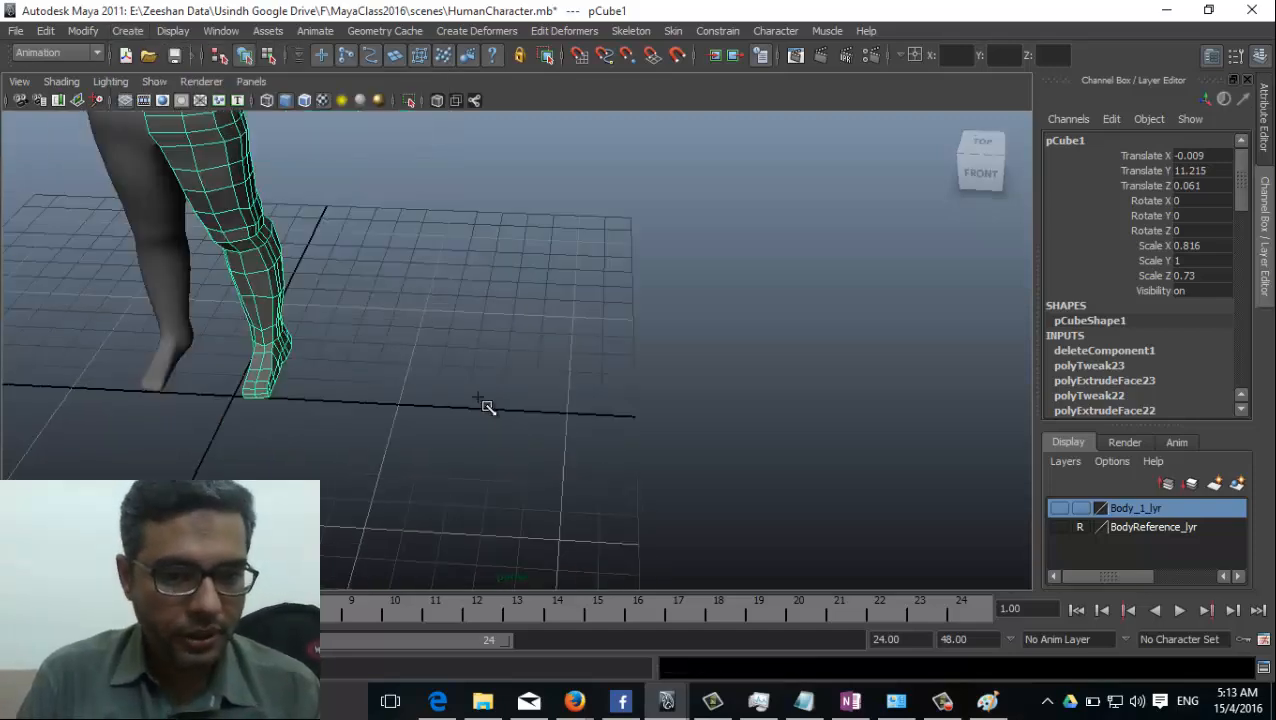
{"action": "left_click_drag", "start_coordinate": [432, 355], "coordinate": [638, 484]}
{"action": "left_click_drag", "start_coordinate": [564, 507], "coordinate": [430, 415], "text": "alt"}
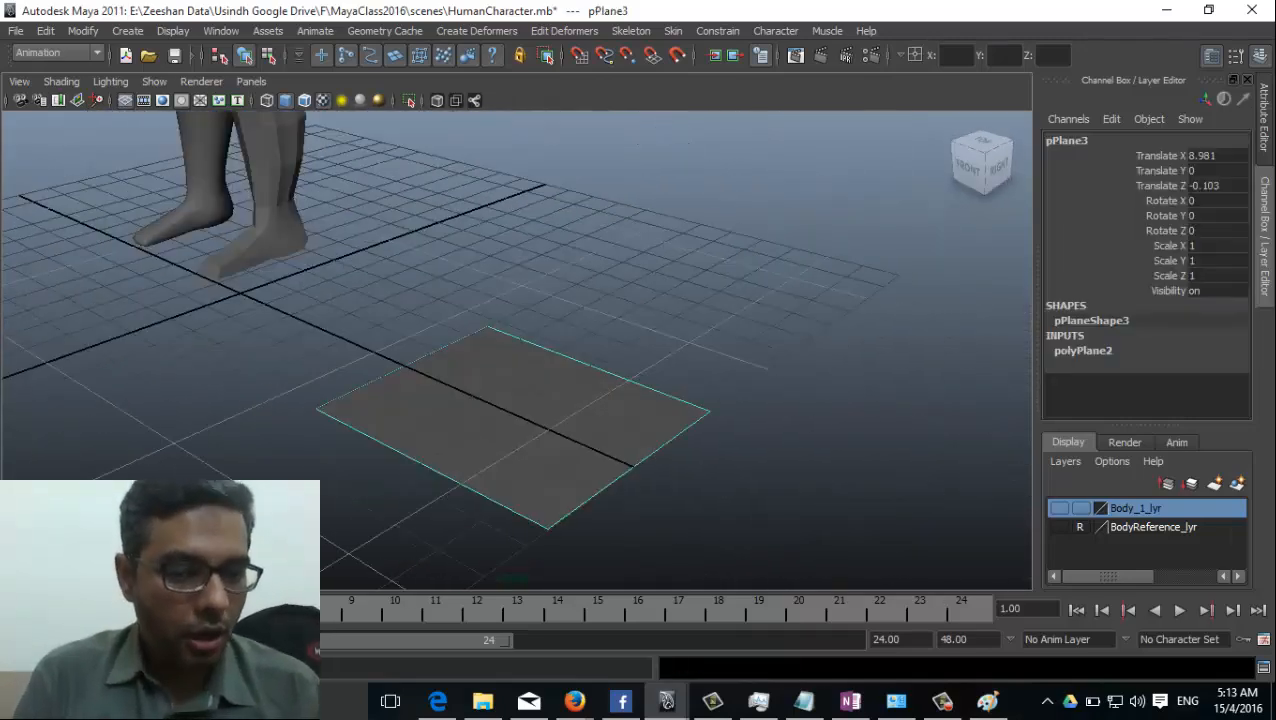
Hide the command line, the range slider and the time slider to enlarge the viewport.
{"action": "right_click", "coordinate": [5, 622]}
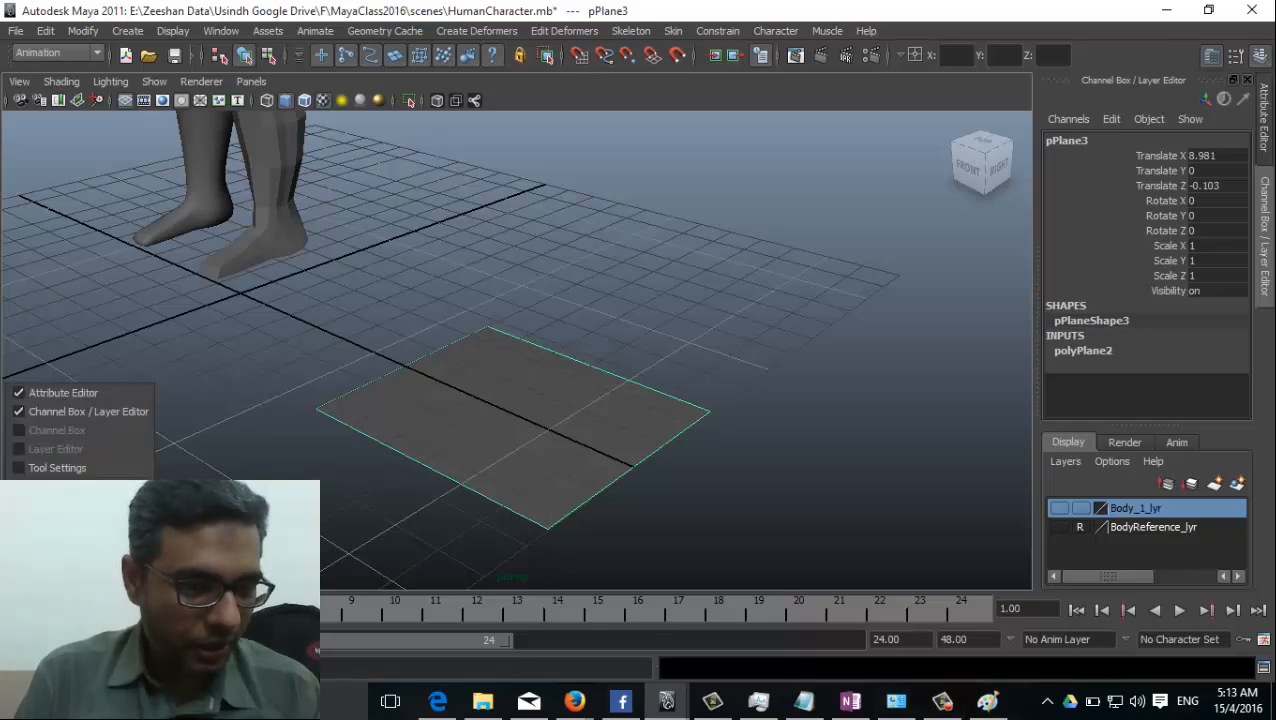
{"action": "left_click", "coordinate": [60, 567]}
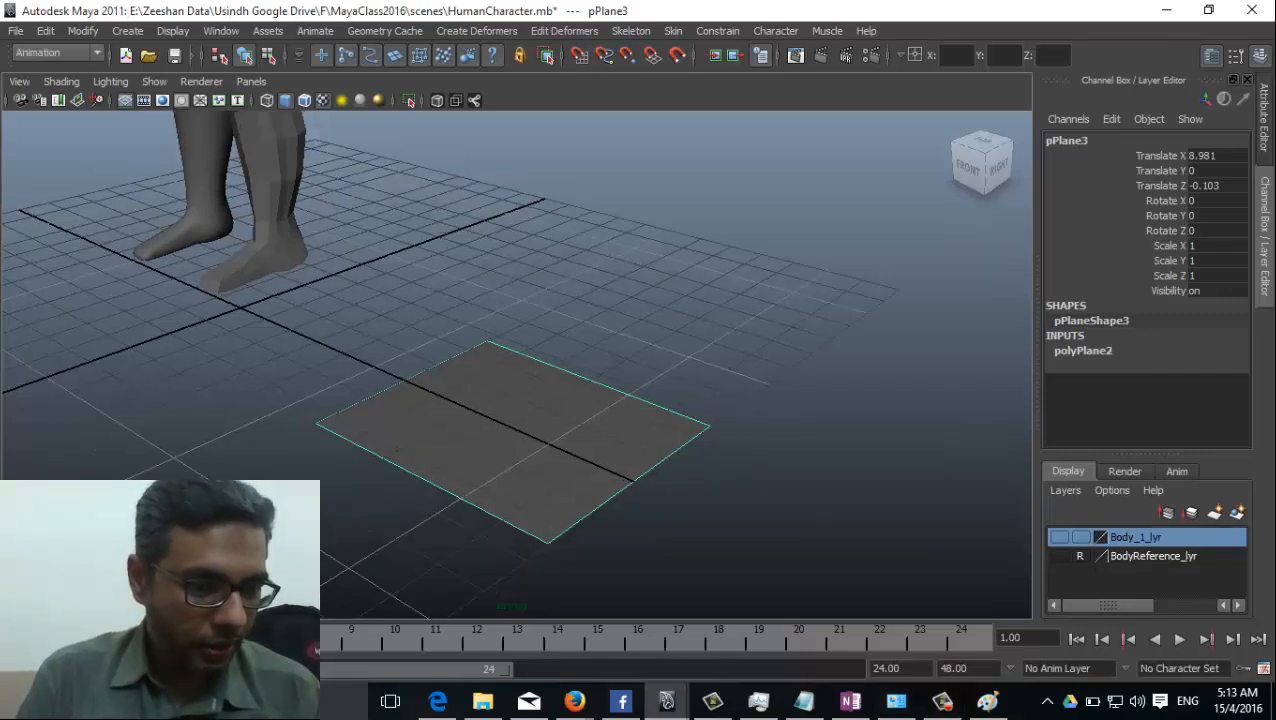
{"action": "right_click", "coordinate": [4, 647]}
{"action": "left_click", "coordinate": [60, 585]}
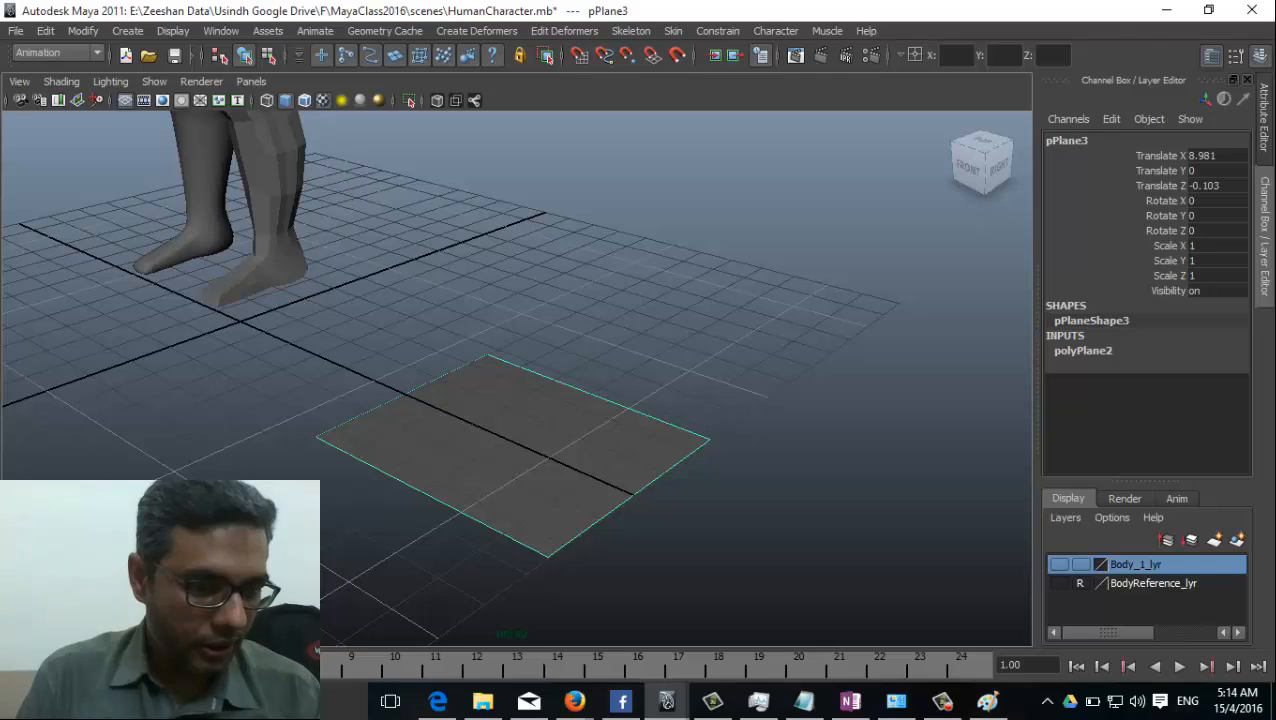
{"action": "right_click", "coordinate": [12, 665]}
{"action": "right_click", "coordinate": [12, 674]}
{"action": "right_click", "coordinate": [4, 668]}
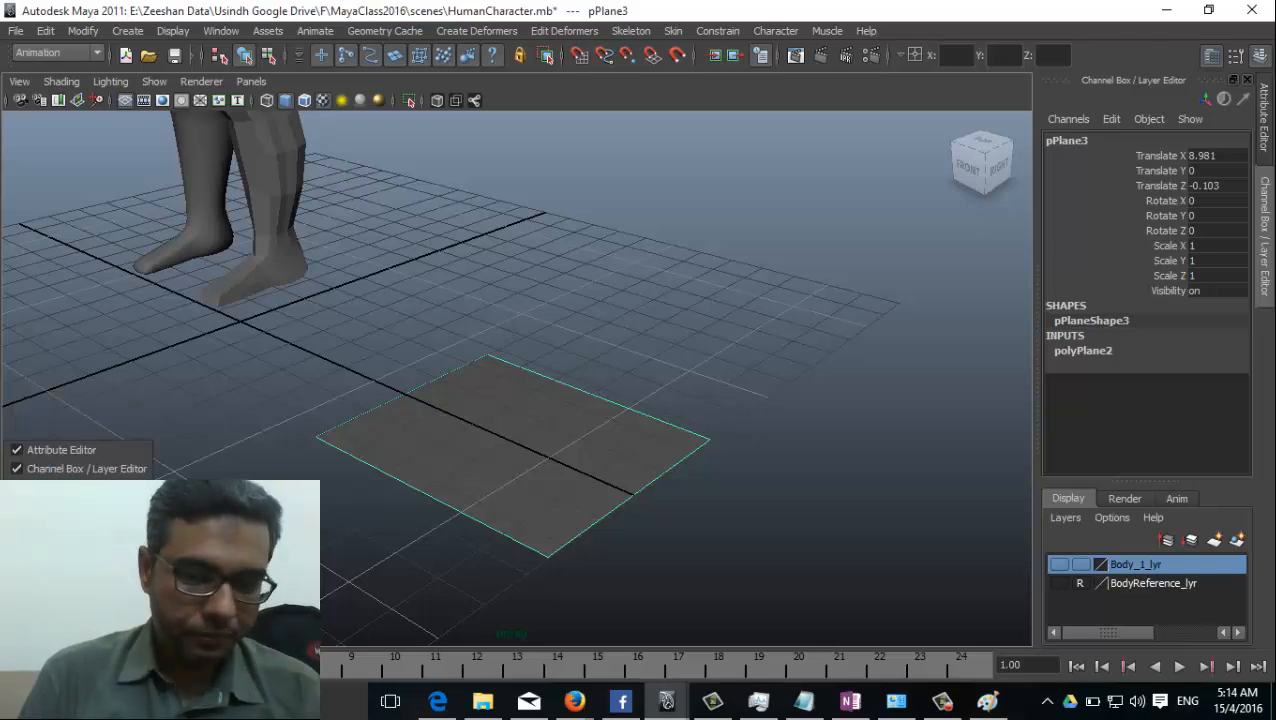
{"action": "right_click", "coordinate": [6, 671]}
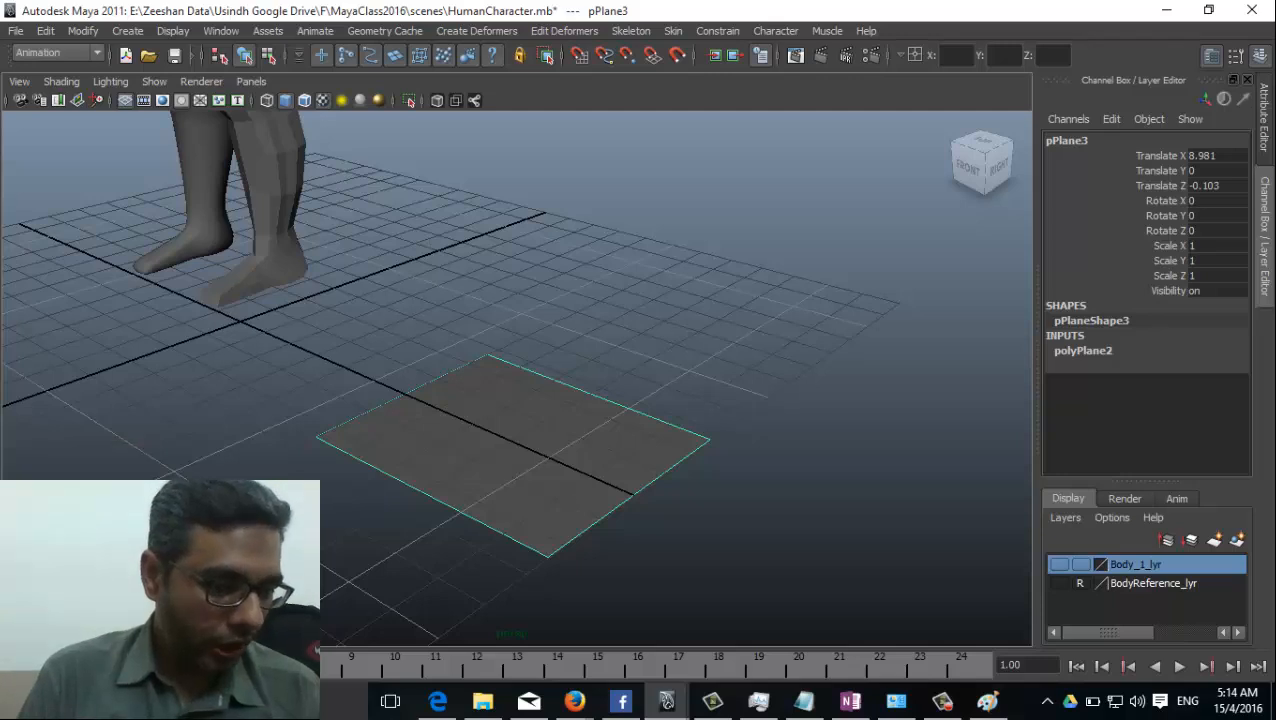
{"action": "right_click", "coordinate": [10, 676]}
{"action": "left_click", "coordinate": [58, 611]}
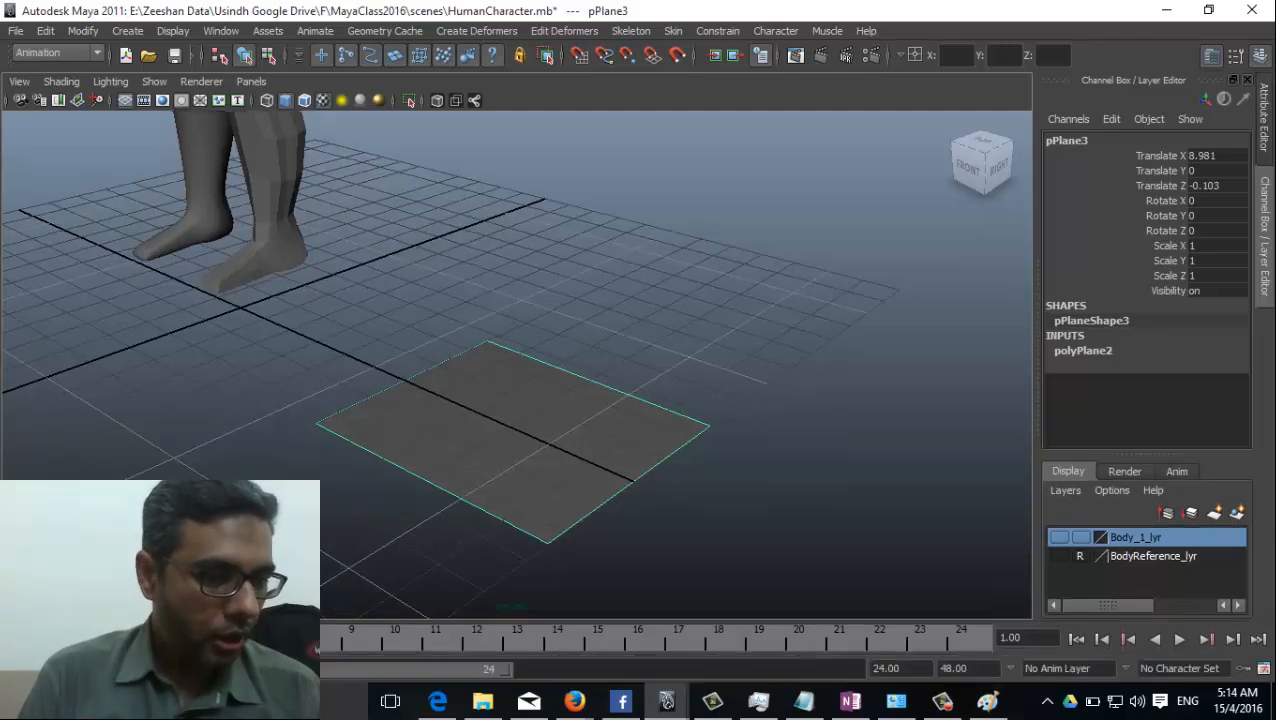
{"action": "right_click", "coordinate": [8, 640]}
{"action": "left_click", "coordinate": [58, 578]}
{"action": "right_click", "coordinate": [10, 665]}
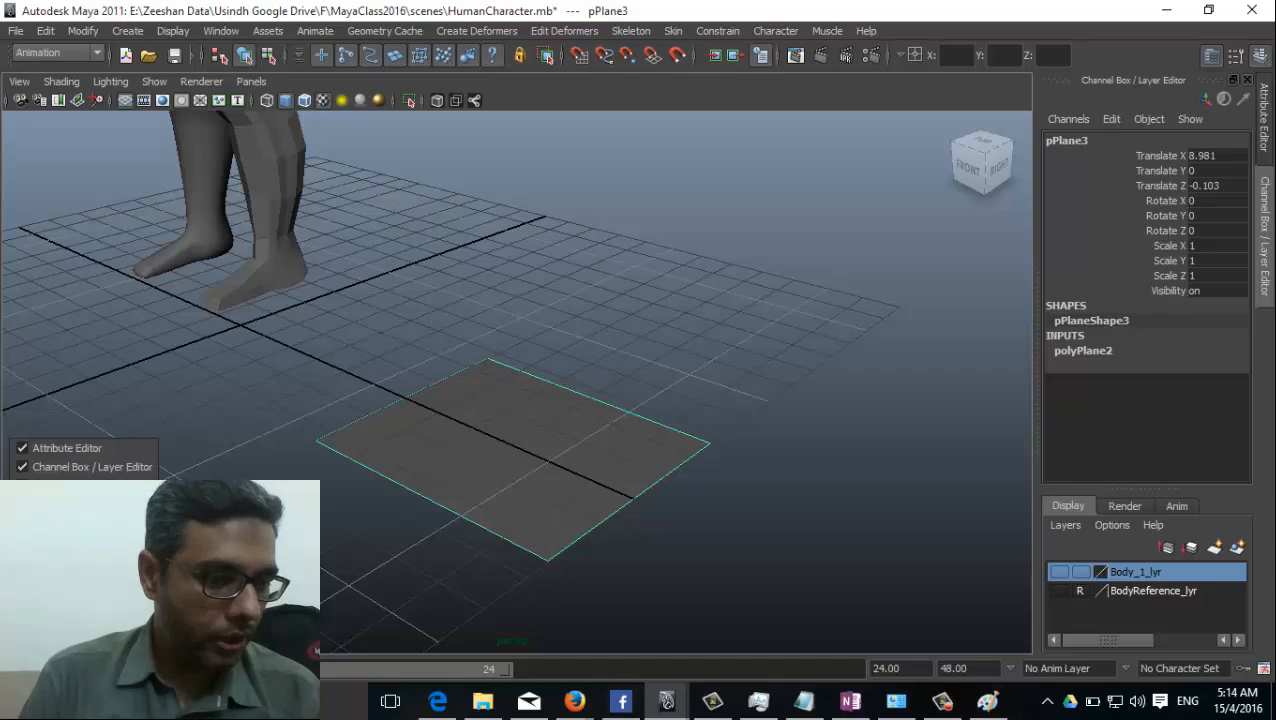
{"action": "left_click", "coordinate": [60, 599]}
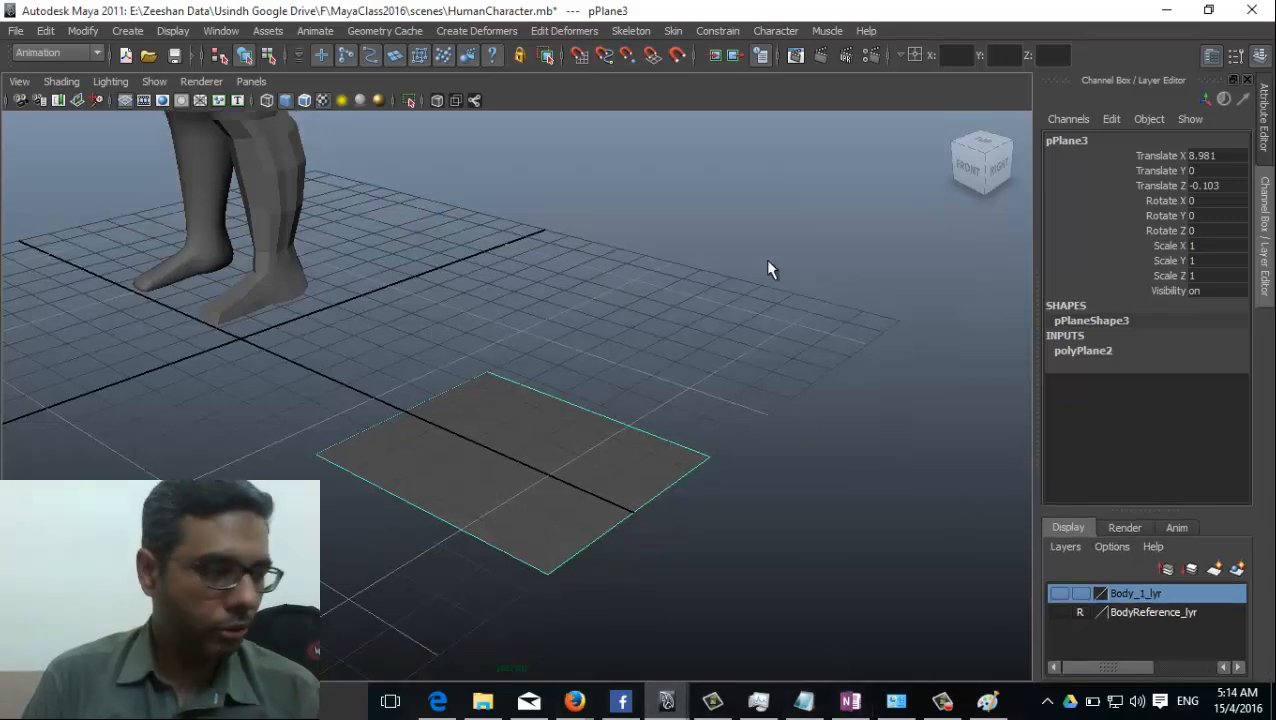
Assign a new Lambert material to the ground plane beside the character.
{"action": "left_click_drag", "start_coordinate": [503, 399], "coordinate": [378, 412], "text": "alt"}
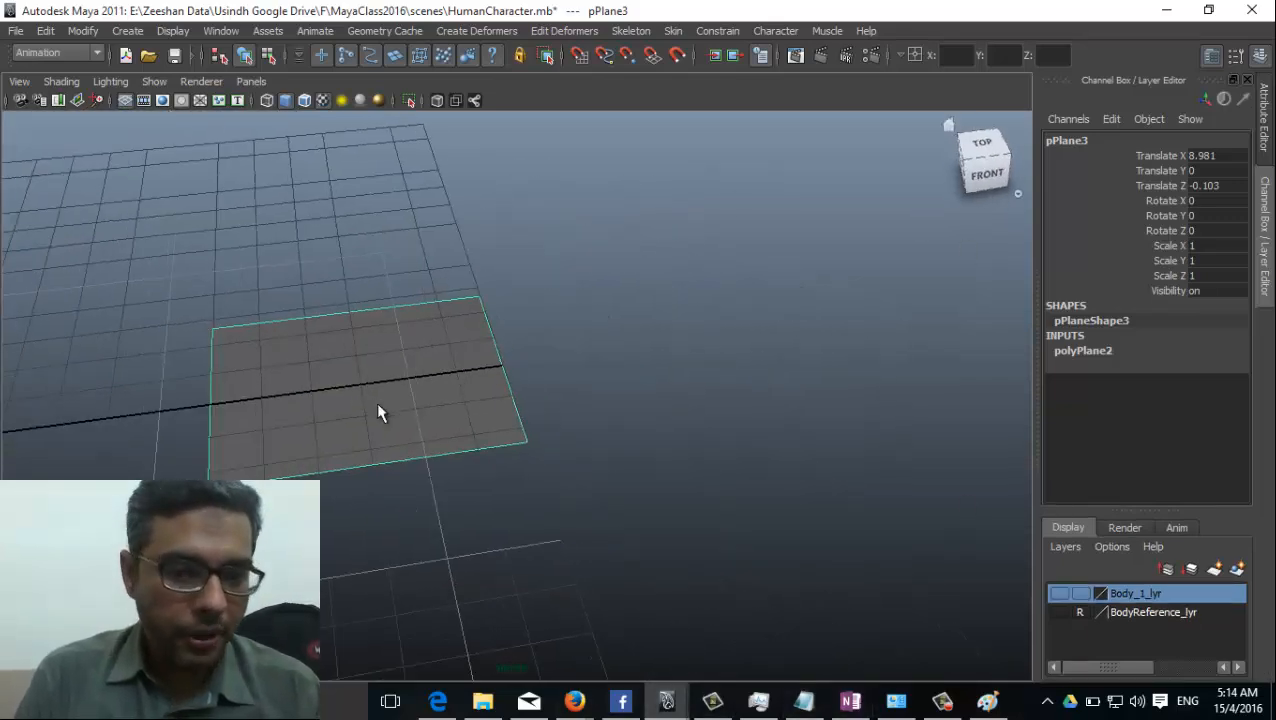
{"action": "right_click_drag", "start_coordinate": [370, 364], "coordinate": [588, 444]}
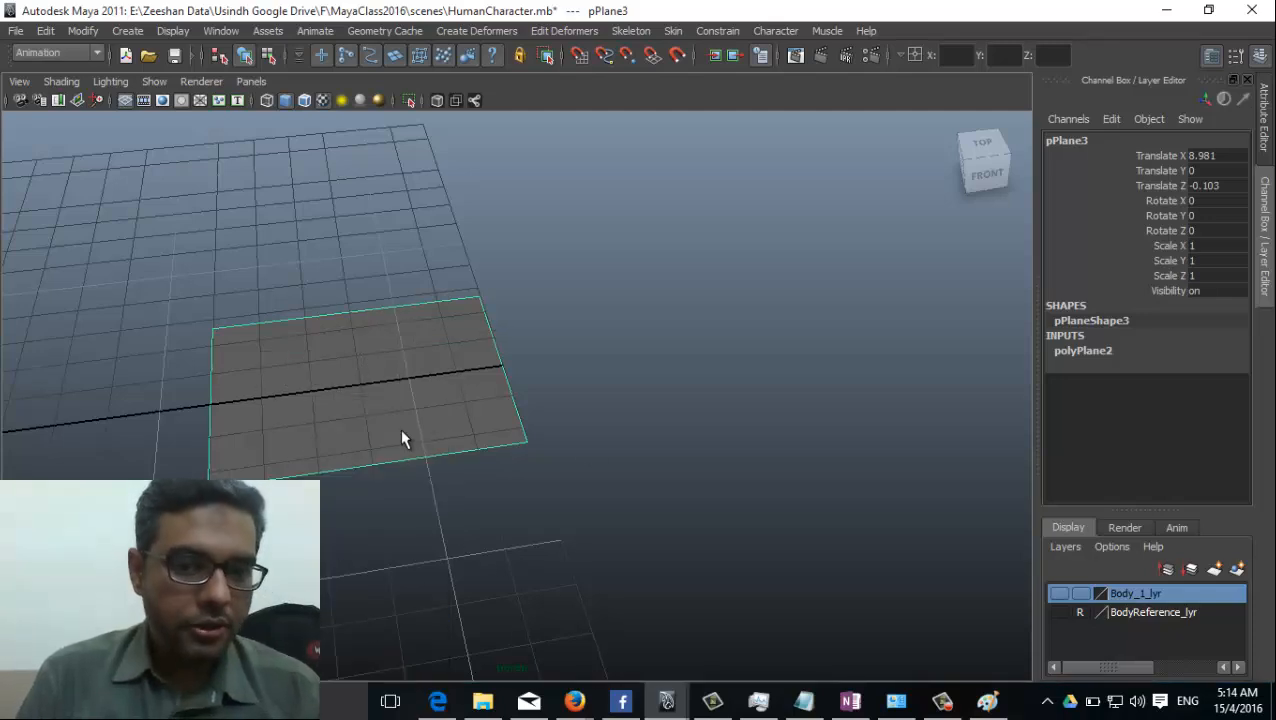
{"action": "left_click_drag", "start_coordinate": [447, 250], "coordinate": [644, 99]}
{"action": "left_click_drag", "start_coordinate": [735, 140], "coordinate": [795, 140]}
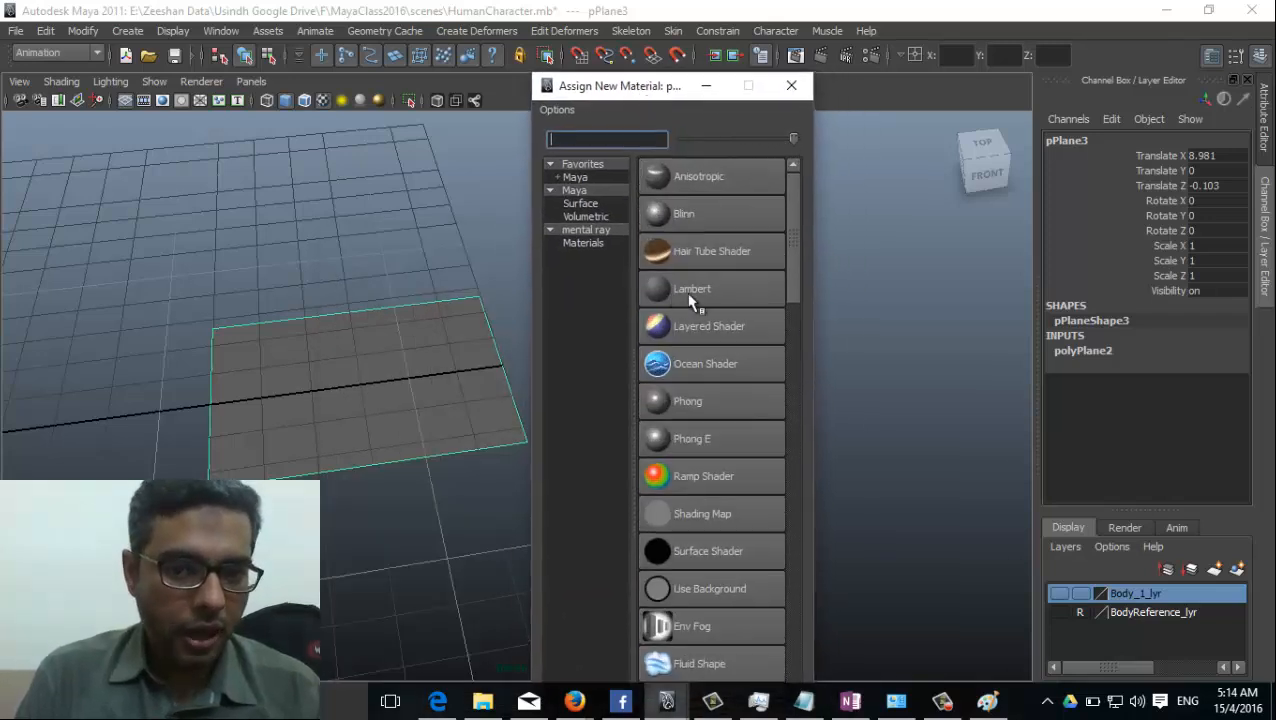
{"action": "left_click", "coordinate": [706, 292]}
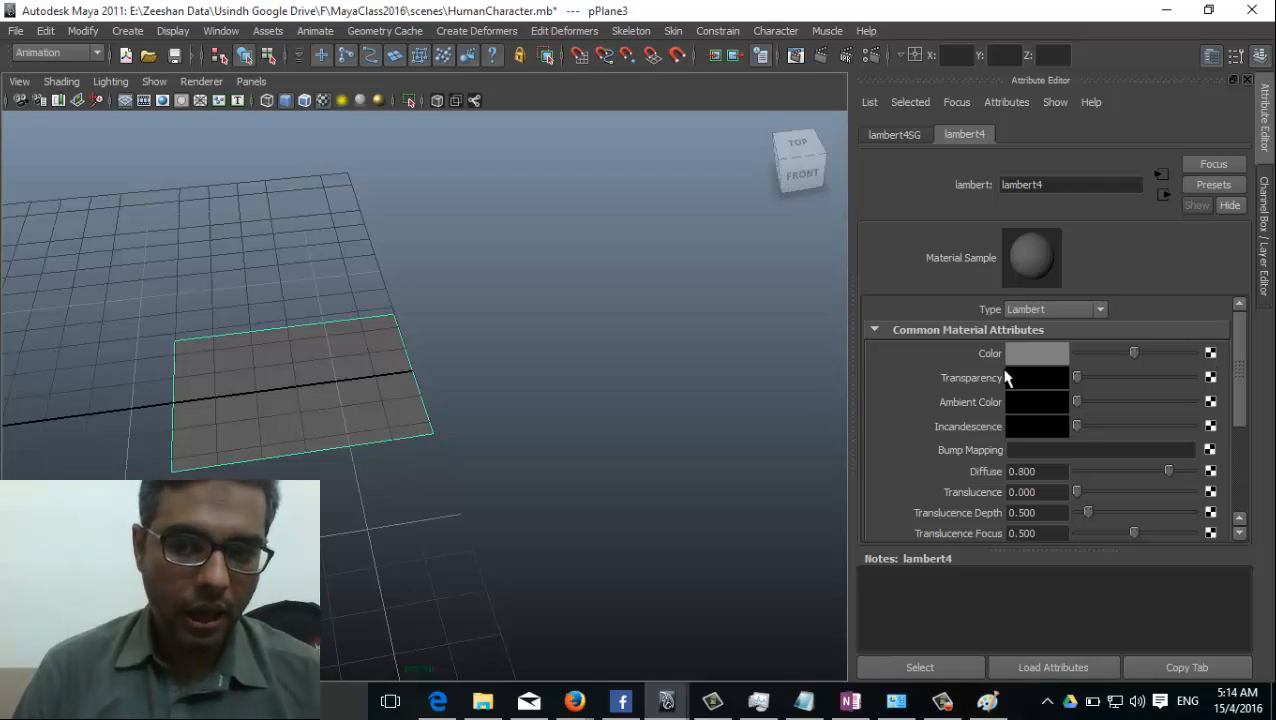
Map the Lambert material's color with a File texture using Hand Top.jpg from the sourceimages folder.
{"action": "left_click", "coordinate": [1211, 355]}
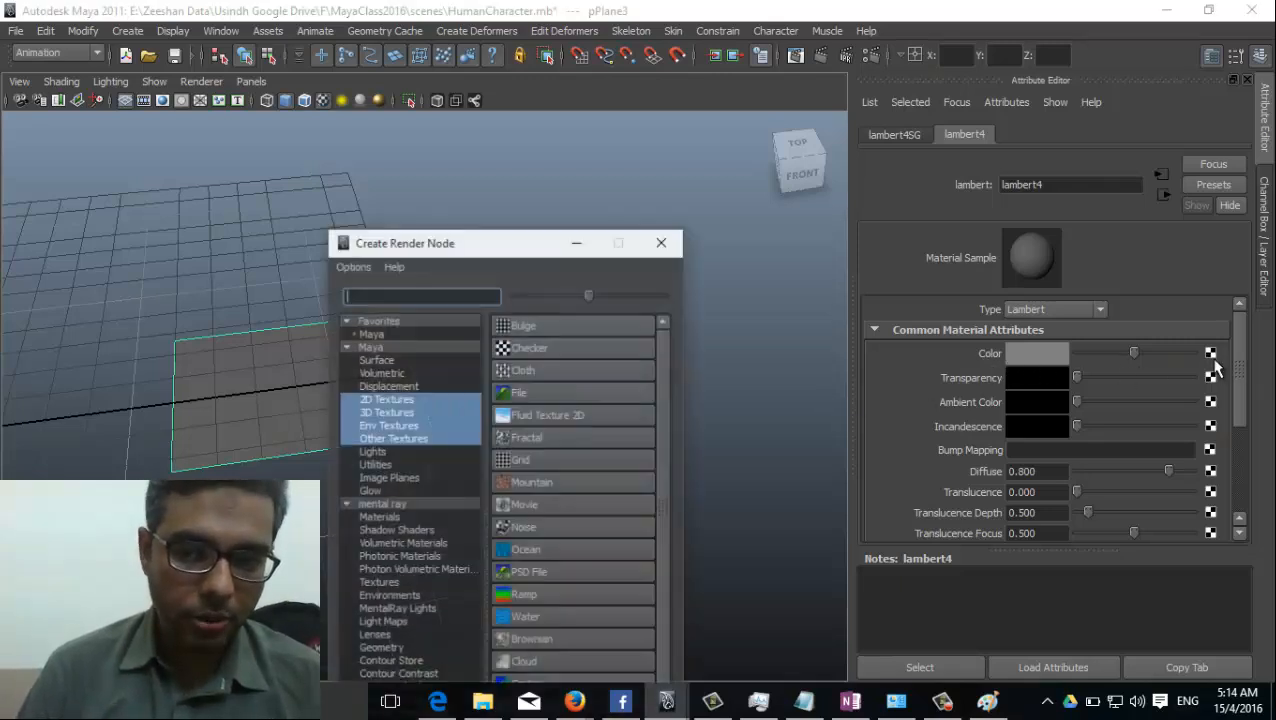
{"action": "left_click_drag", "start_coordinate": [499, 251], "coordinate": [566, 45]}
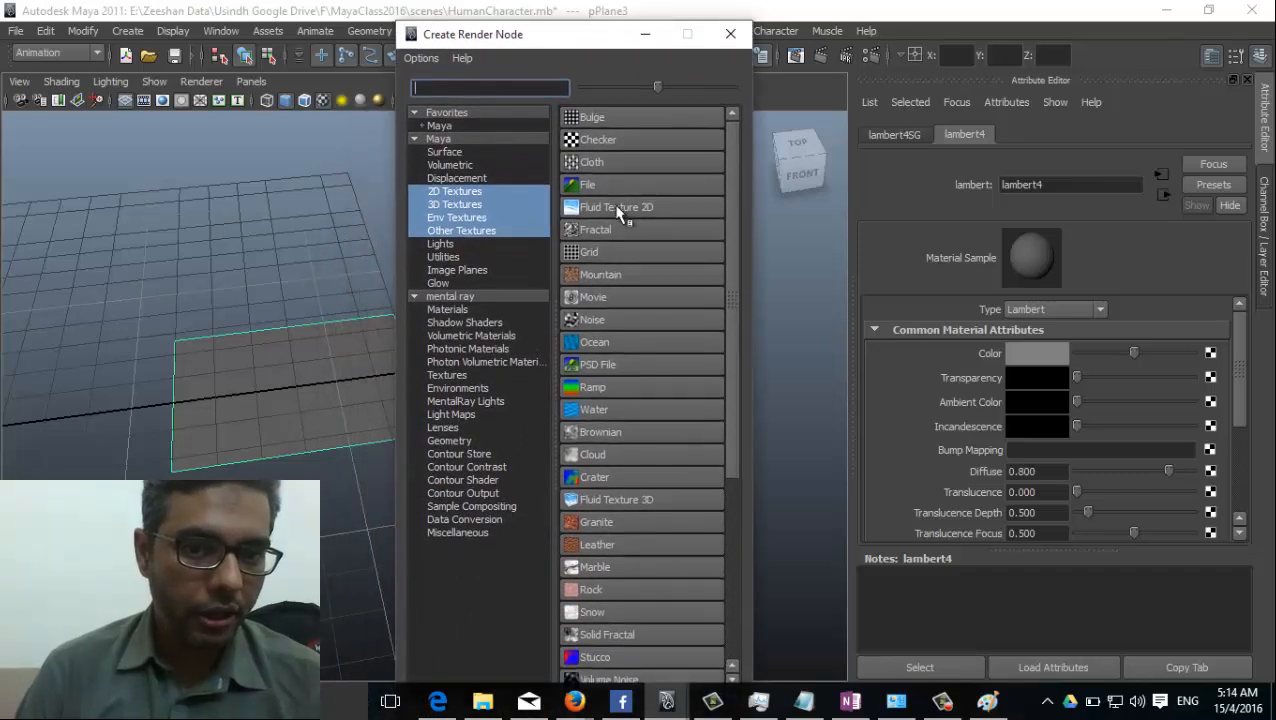
{"action": "left_click", "coordinate": [587, 185]}
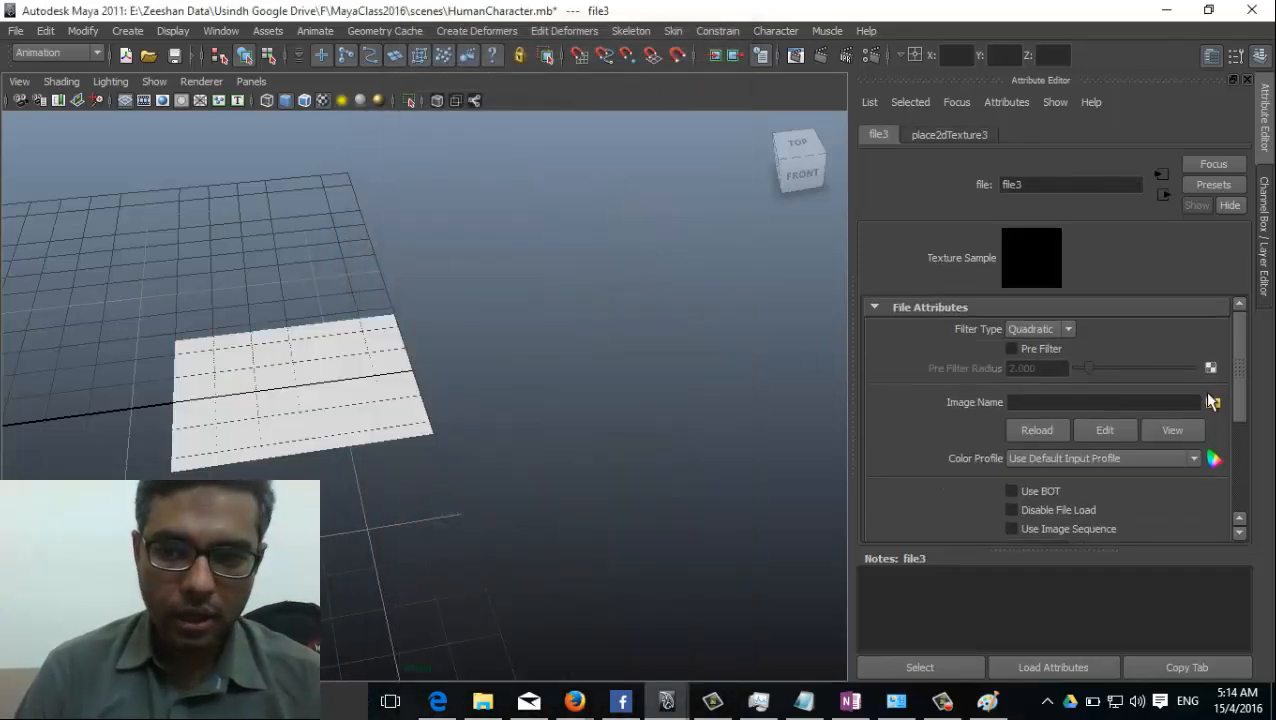
{"action": "left_click", "coordinate": [1213, 403]}
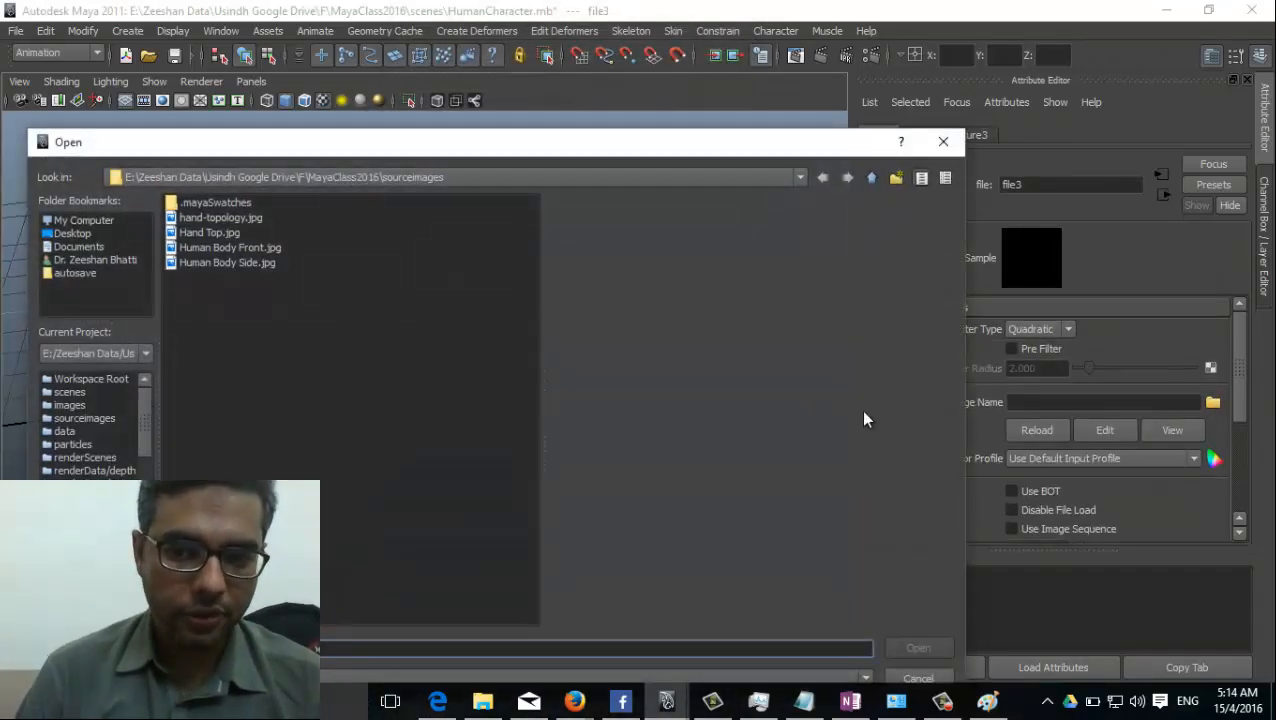
{"action": "left_click", "coordinate": [218, 234]}
{"action": "left_click", "coordinate": [916, 649]}
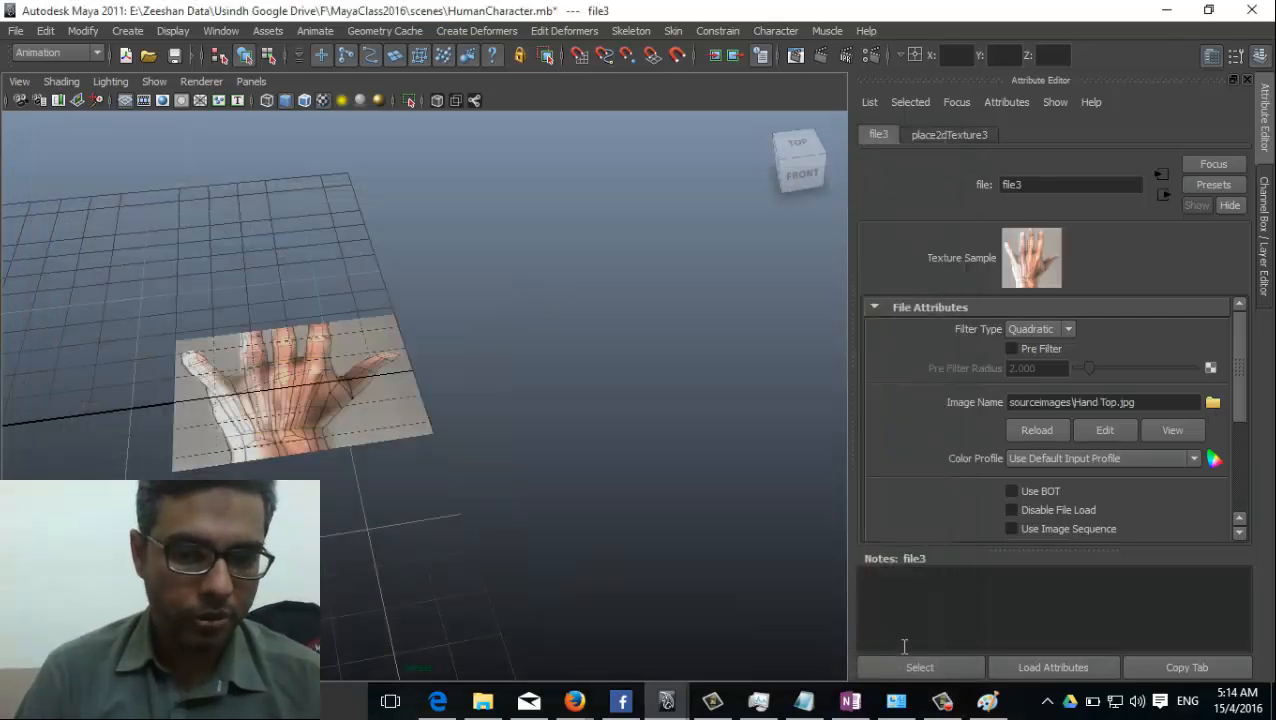
{"action": "left_click_drag", "start_coordinate": [240, 565], "coordinate": [312, 514], "text": "alt"}
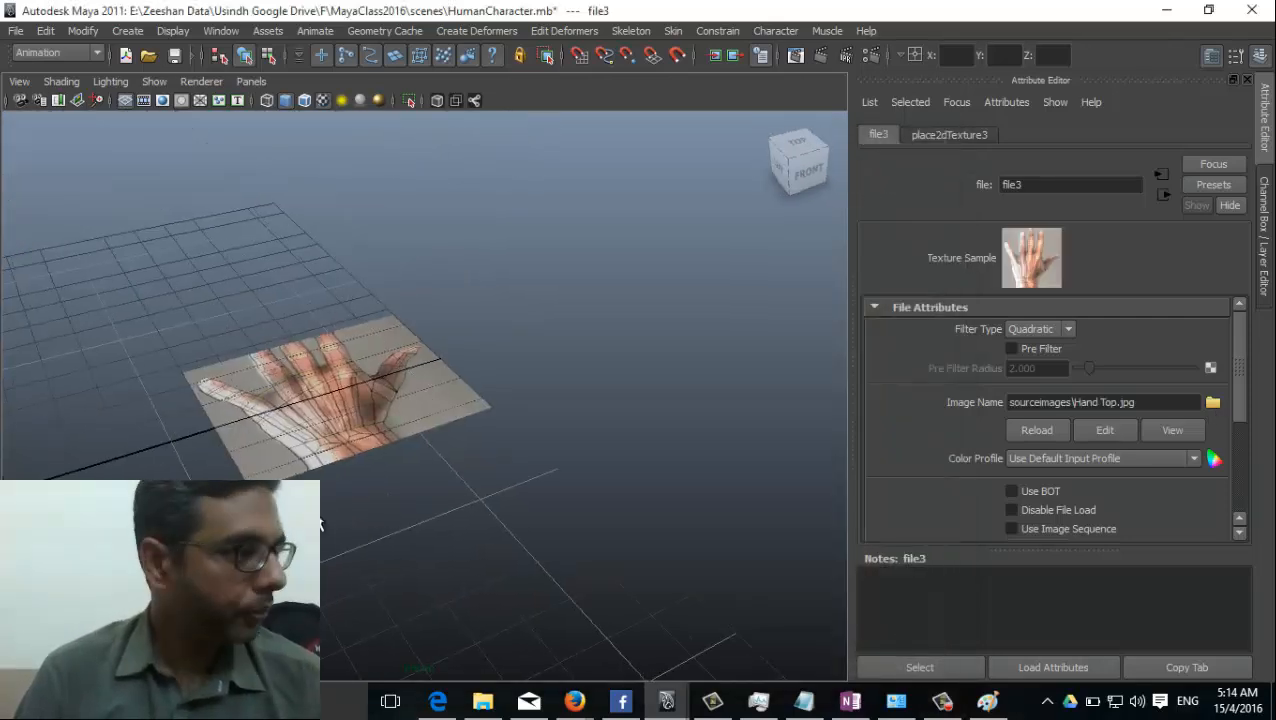
{"action": "left_click_drag", "start_coordinate": [397, 479], "coordinate": [507, 421], "text": "alt"}
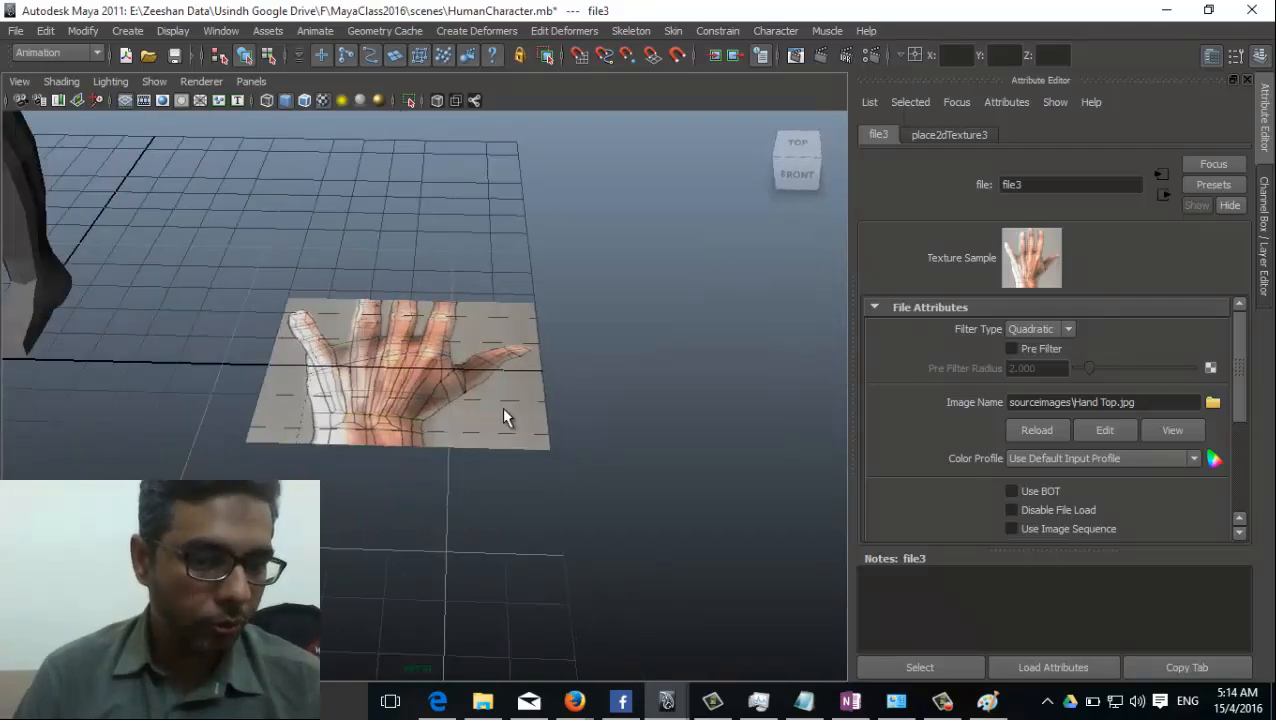
Select the plane carrying the hand picture and switch to the Polygons menu set.
{"action": "left_click", "coordinate": [502, 407]}
{"action": "right_click_drag", "start_coordinate": [502, 407], "coordinate": [467, 392]}
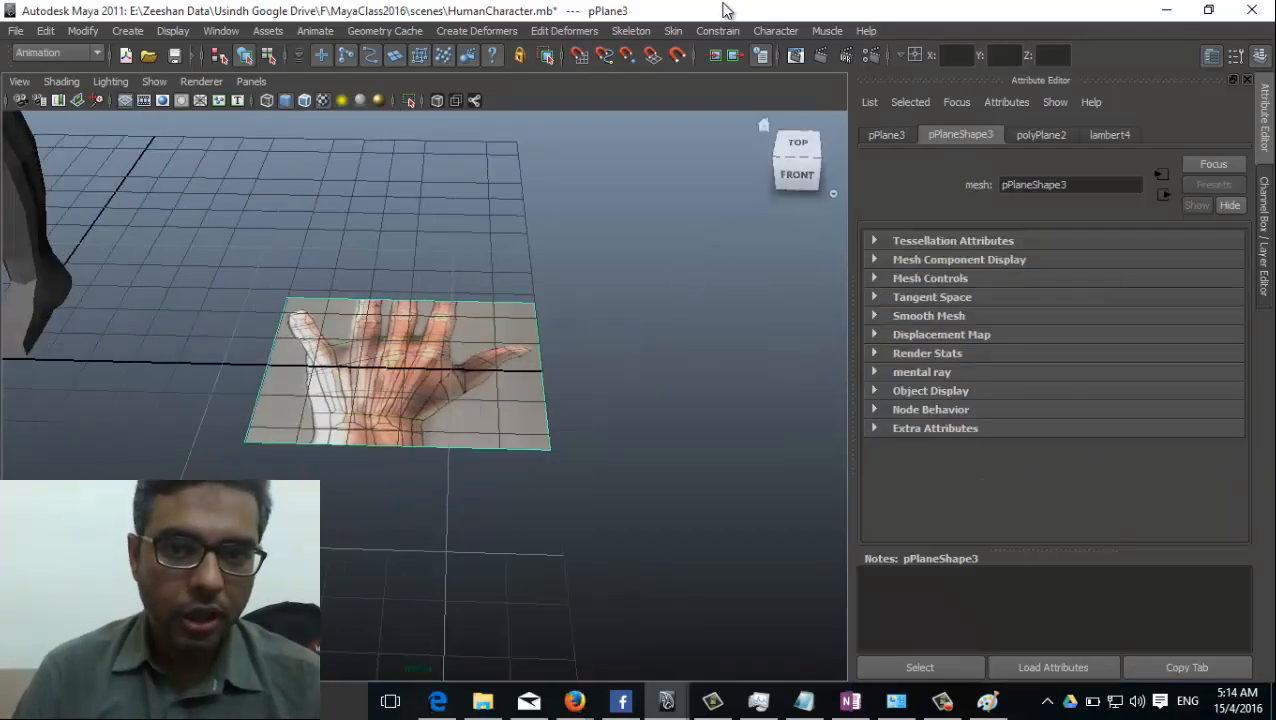
{"action": "key", "text": "XF86MonBrightnessUp"}
{"action": "key", "text": "XF86MonBrightnessUp"}
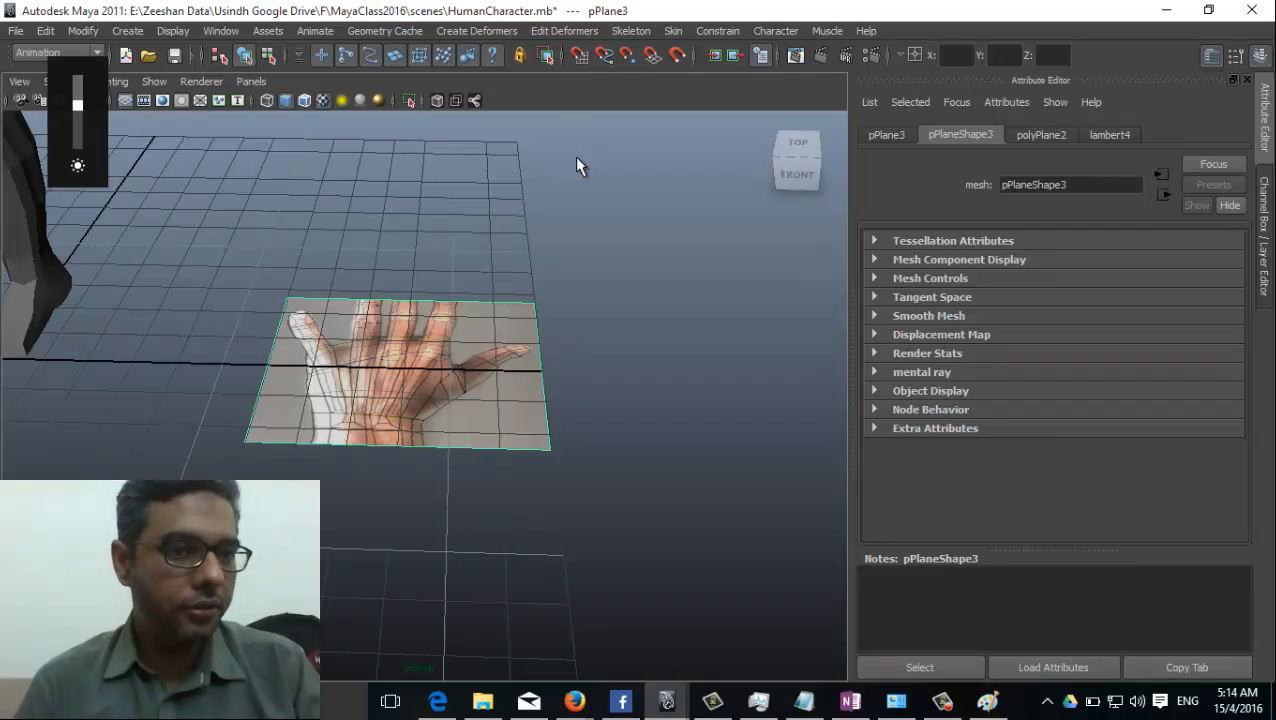
{"action": "key", "text": "F3"}
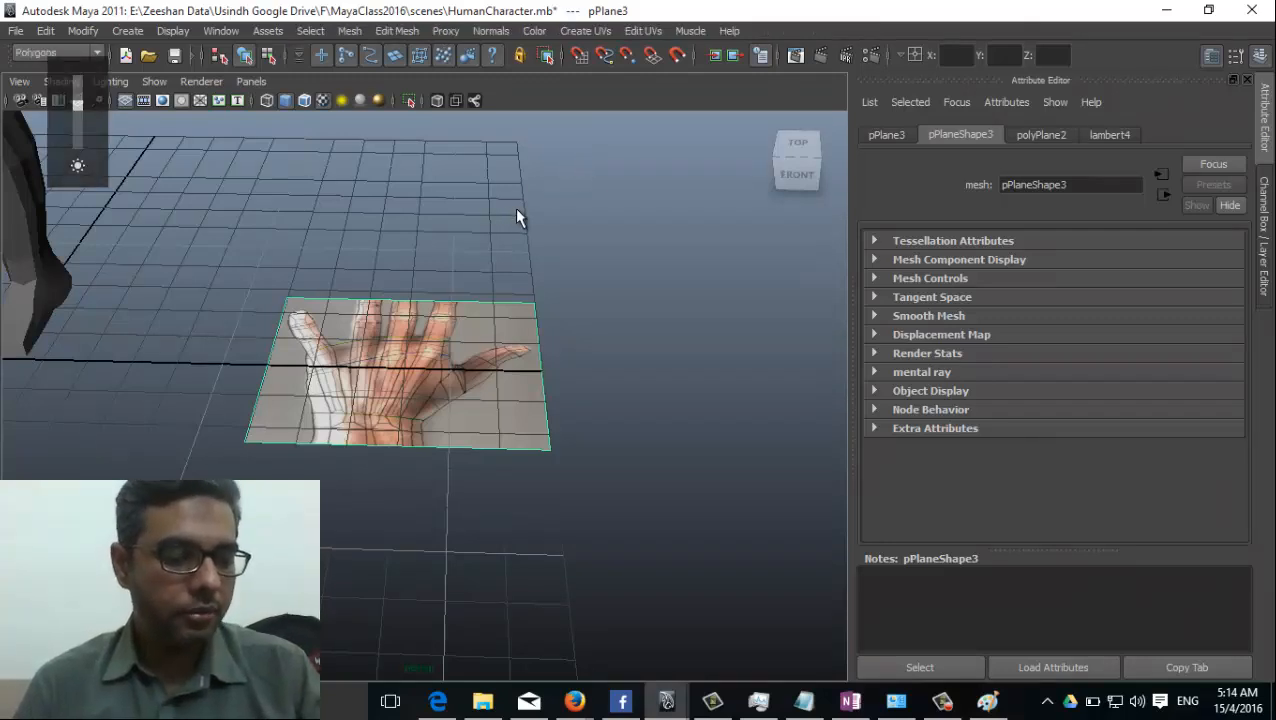
{"action": "left_click", "coordinate": [57, 52]}
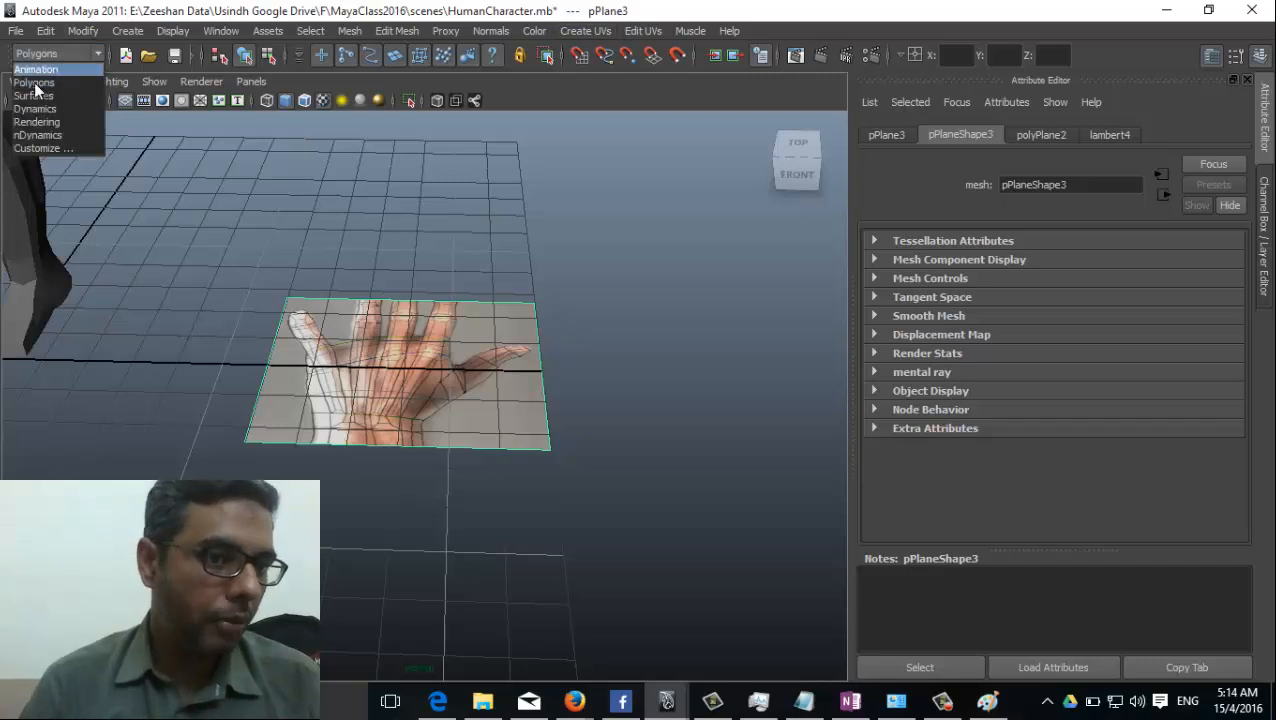
{"action": "left_click", "coordinate": [50, 84]}
Apply planar UV mapping to the hand plane, projected from the Y axis and fitted to the bounding box.
{"action": "left_click", "coordinate": [504, 31]}
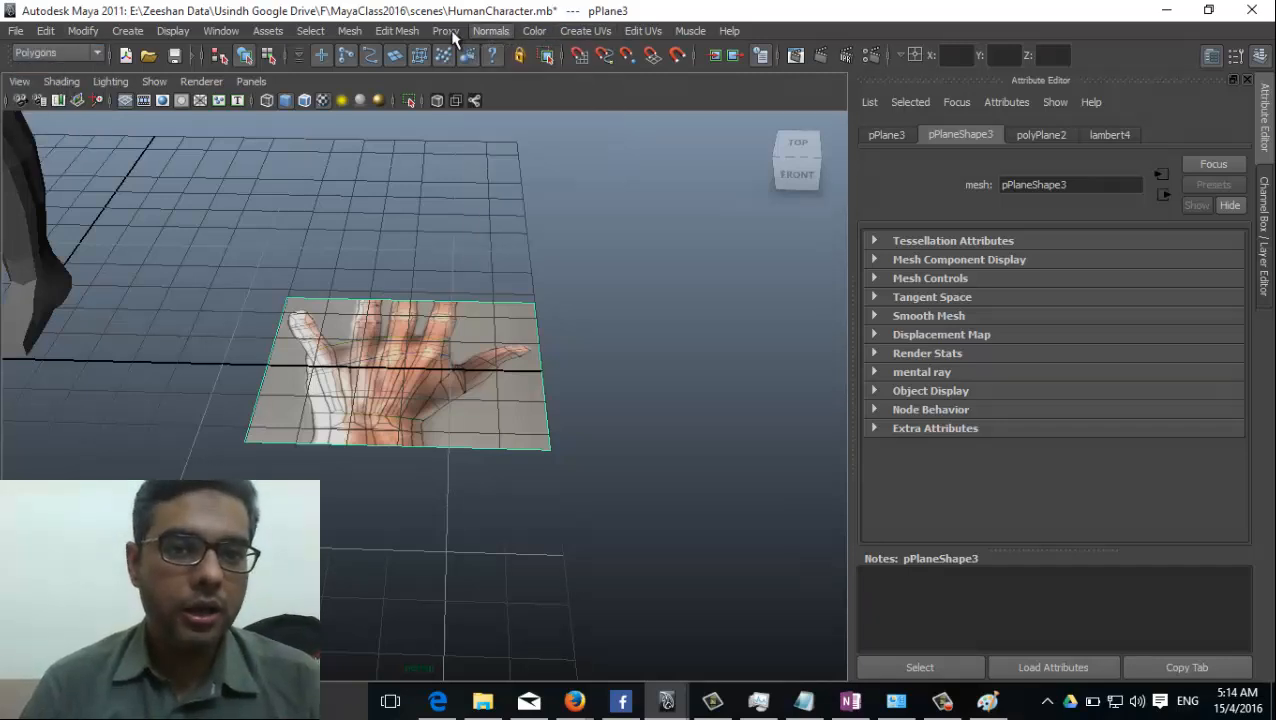
{"action": "left_click", "coordinate": [580, 31]}
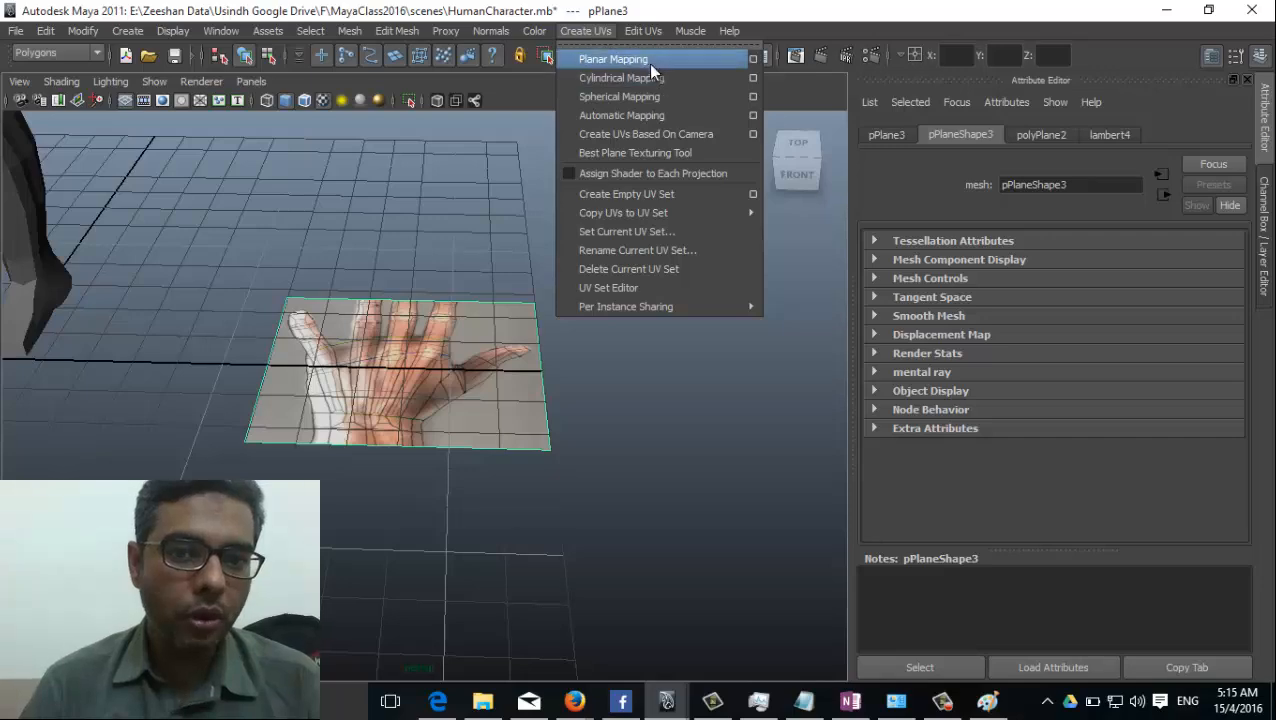
{"action": "left_click", "coordinate": [753, 60]}
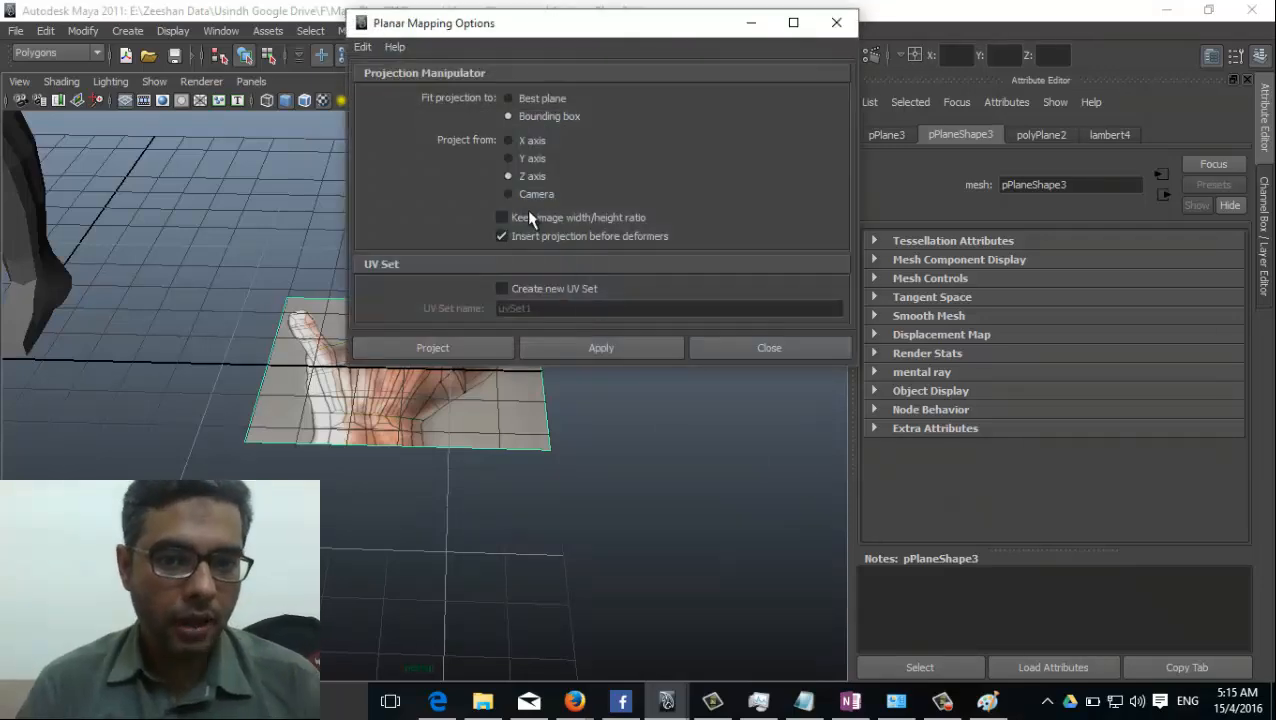
{"action": "left_click_drag", "start_coordinate": [558, 38], "coordinate": [900, 130]}
{"action": "left_click_drag", "start_coordinate": [408, 500], "coordinate": [310, 355], "text": "alt"}
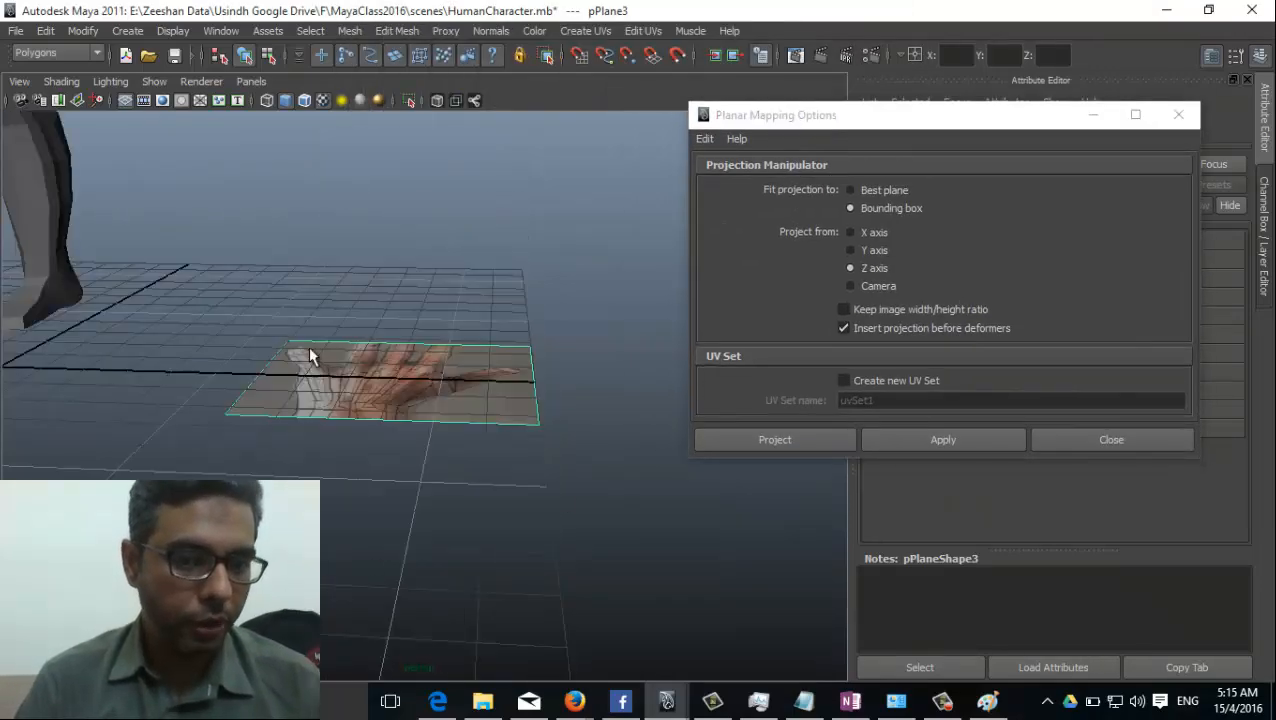
{"action": "left_click_drag", "start_coordinate": [355, 510], "coordinate": [392, 560], "text": "alt"}
{"action": "left_click", "coordinate": [873, 252]}
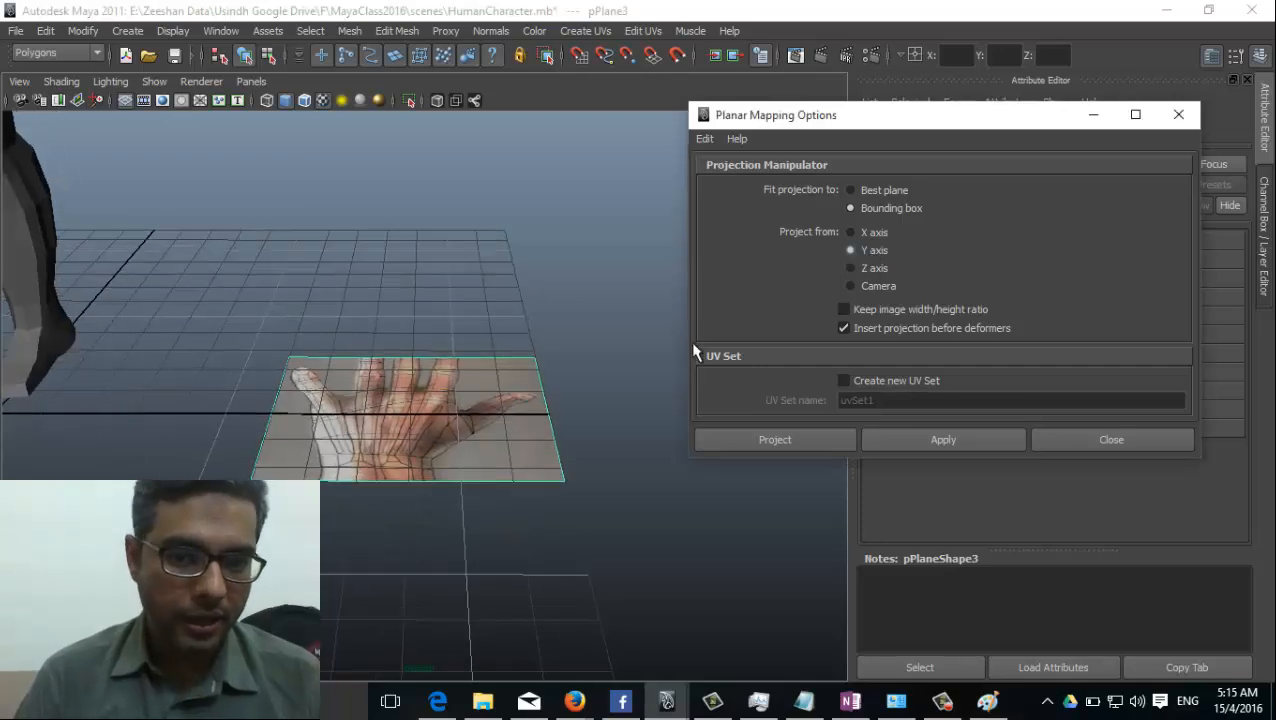
{"action": "left_click", "coordinate": [911, 450]}
{"action": "scroll", "coordinate": [433, 441], "scroll_direction": "up", "scroll_amount": 2}
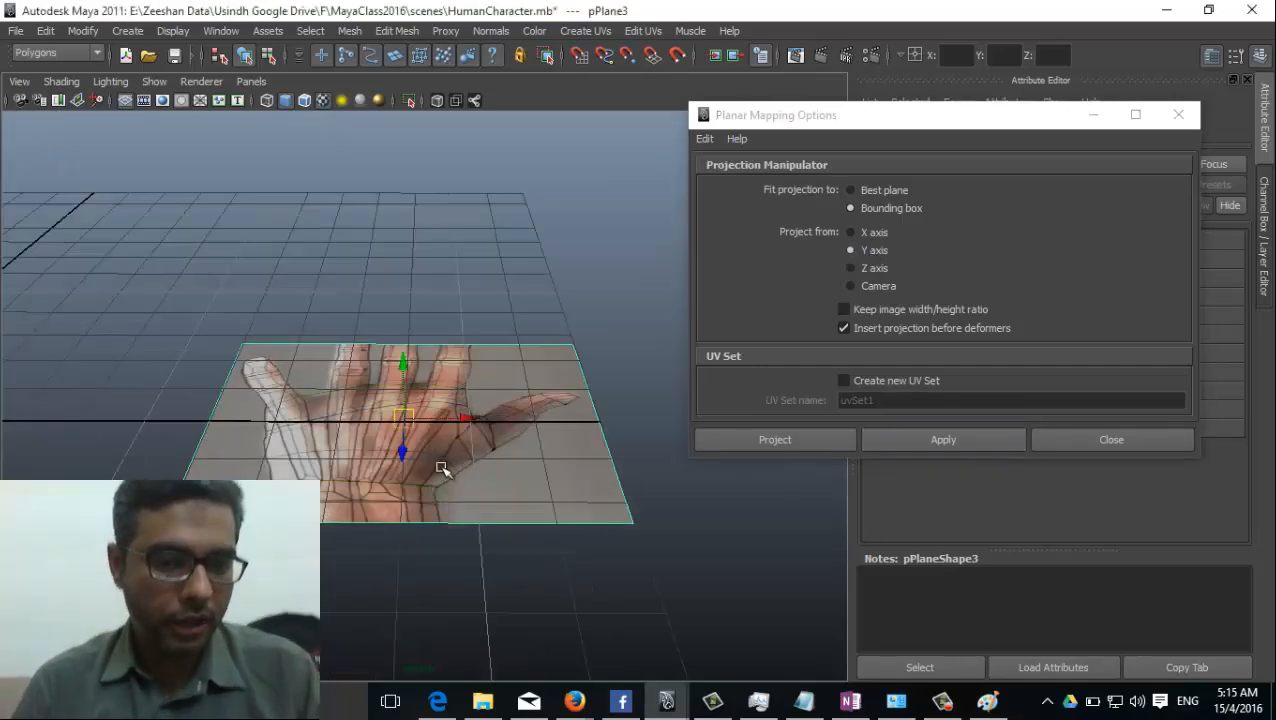
{"action": "left_click_drag", "start_coordinate": [340, 470], "coordinate": [432, 308], "text": "alt"}
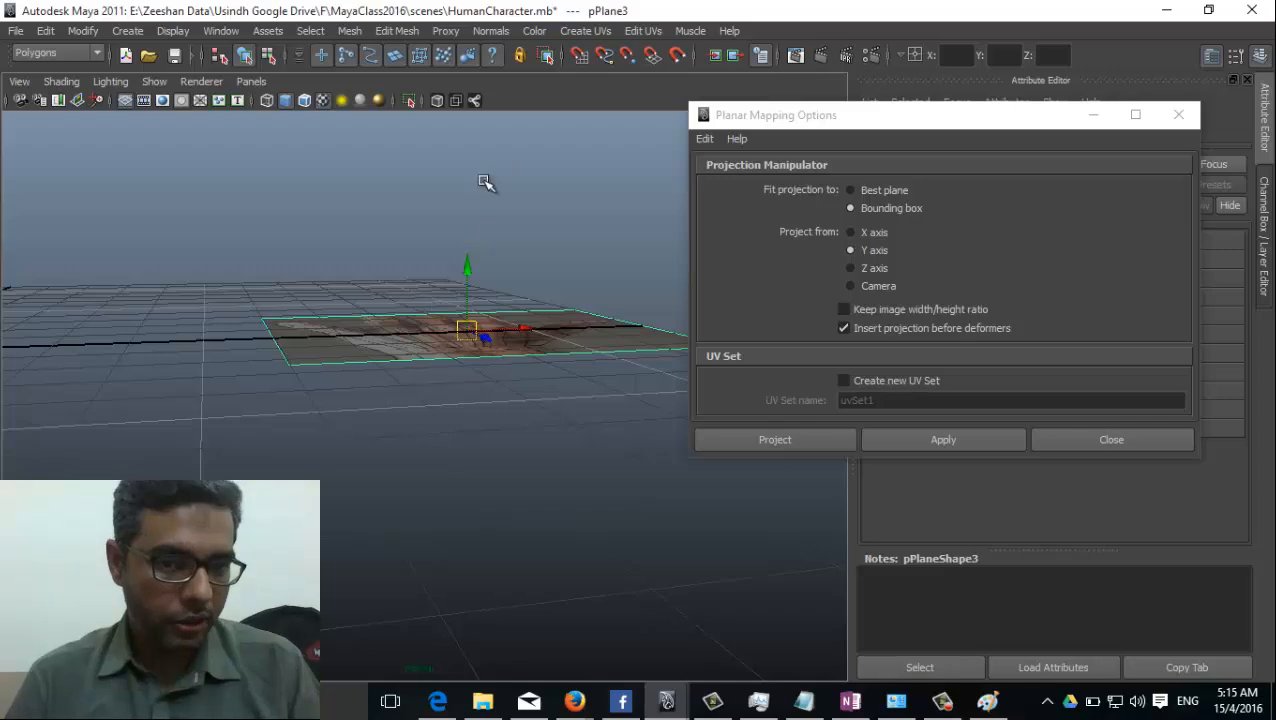
{"action": "left_click_drag", "start_coordinate": [485, 182], "coordinate": [448, 245], "text": "alt"}
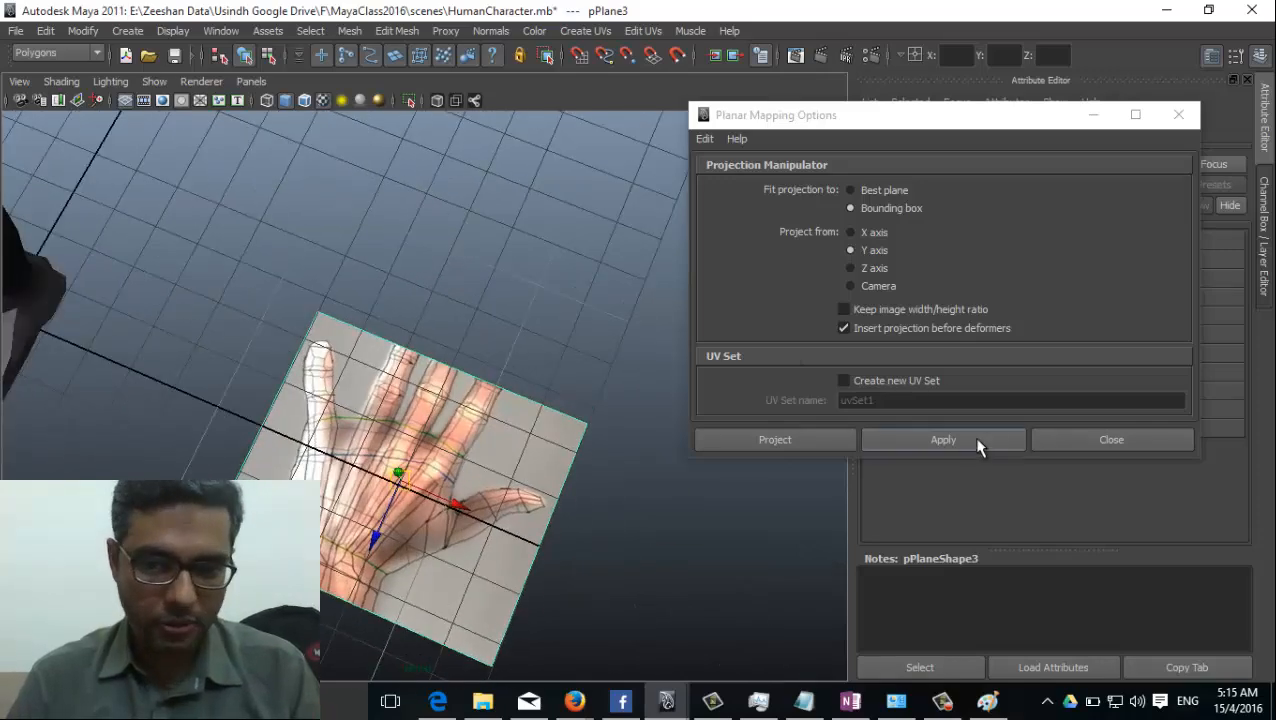
Project the planar mapping onto the hand plane again, reselect the plane, and close the mapping options.
{"action": "left_click", "coordinate": [943, 440]}
{"action": "left_click_drag", "start_coordinate": [720, 529], "coordinate": [478, 510], "text": "alt"}
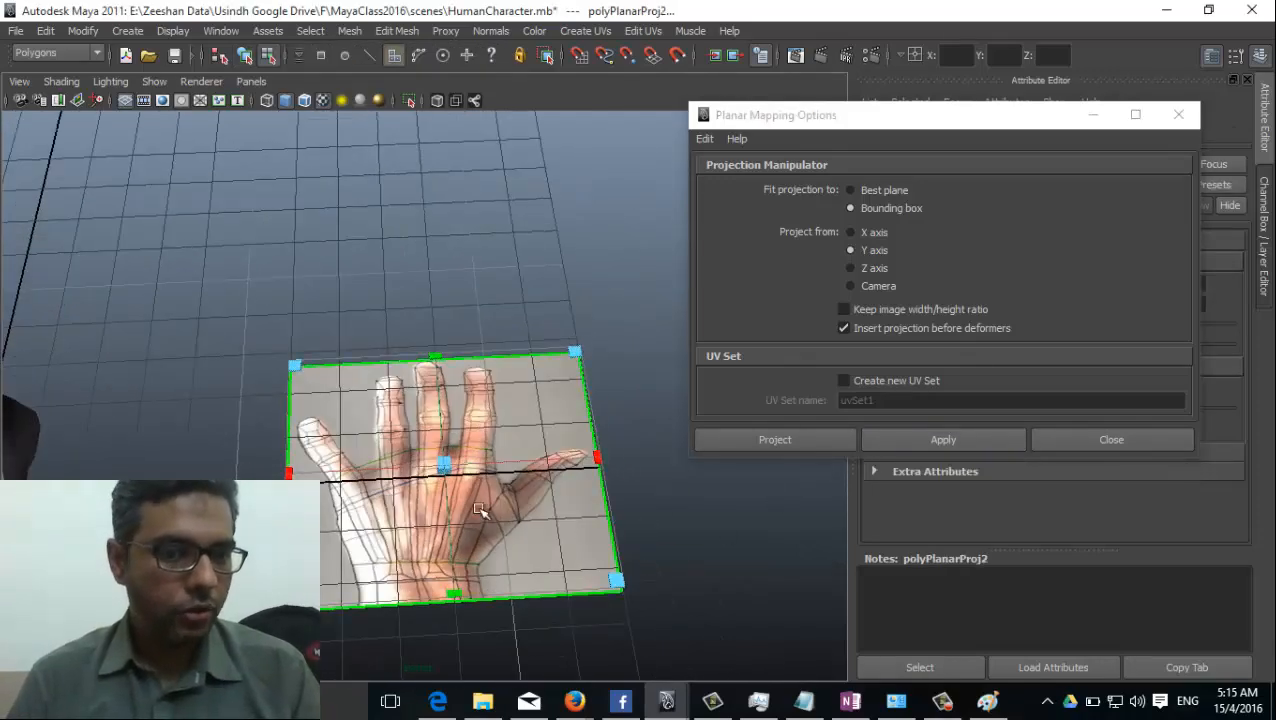
{"action": "right_click_drag", "start_coordinate": [527, 385], "coordinate": [600, 336]}
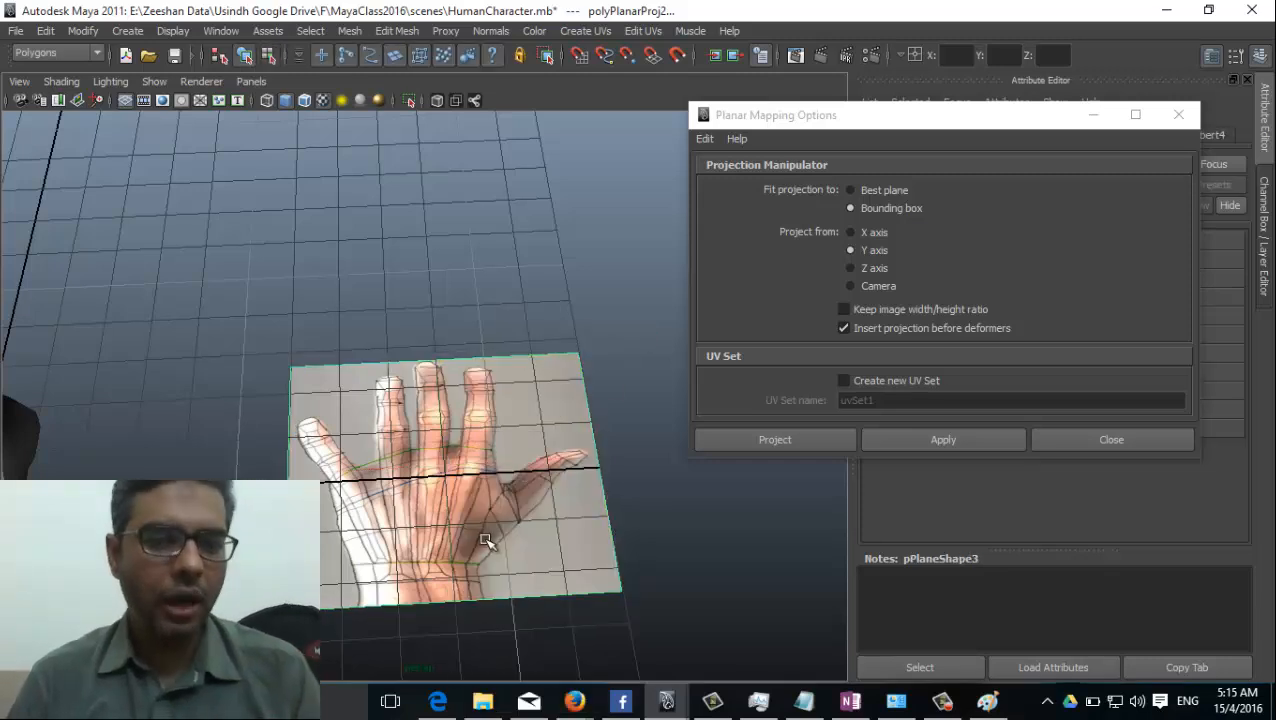
{"action": "left_click", "coordinate": [1075, 440]}
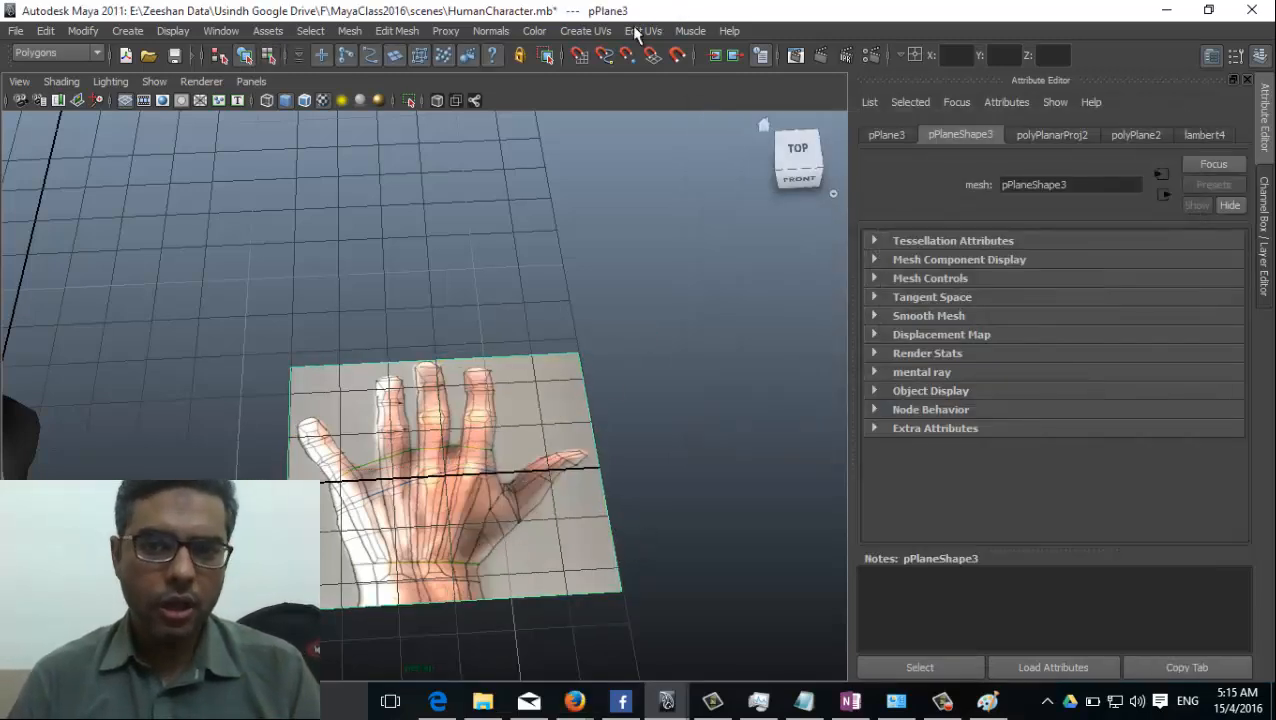
{"action": "left_click", "coordinate": [584, 31]}
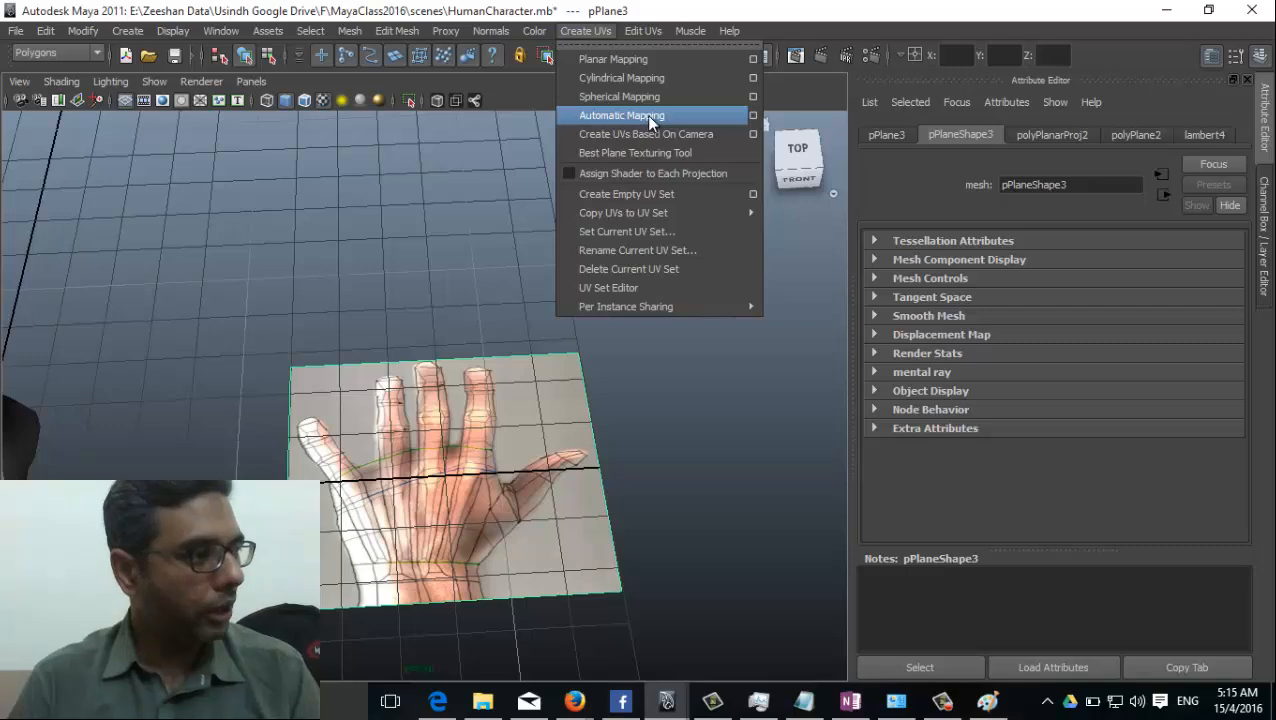
{"action": "left_click_drag", "start_coordinate": [507, 507], "coordinate": [548, 463], "text": "alt"}
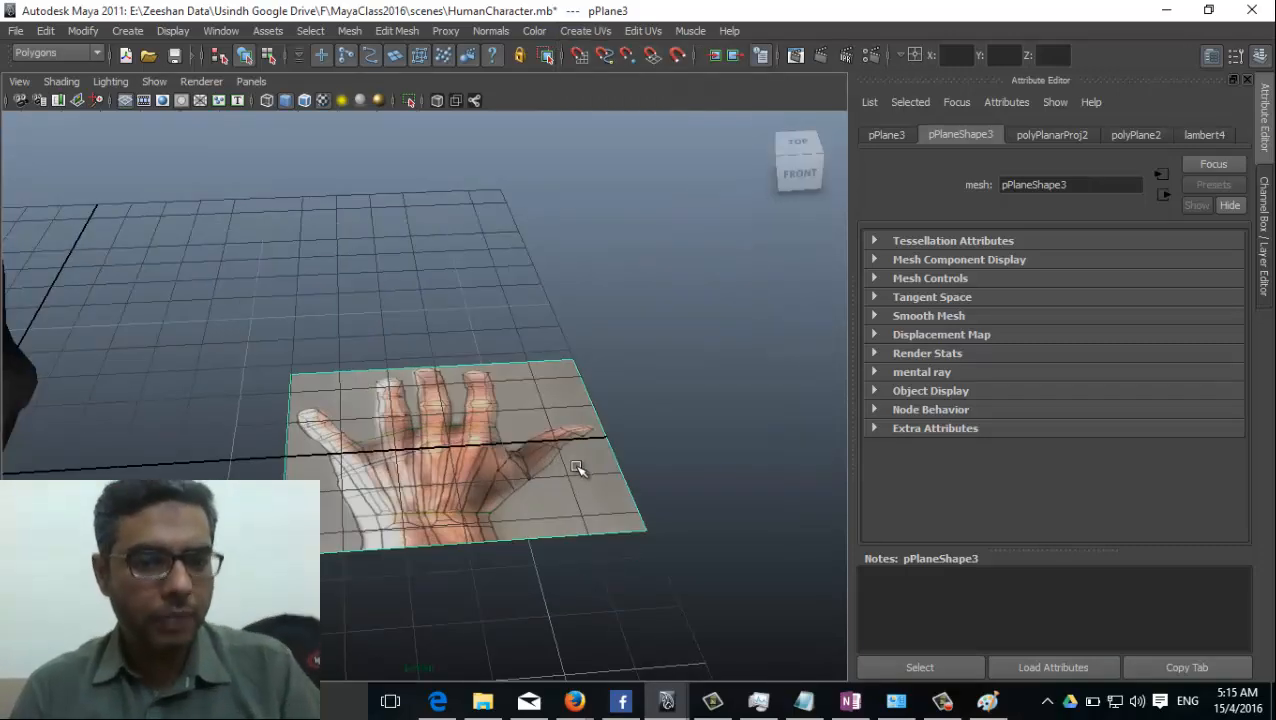
Scale the hand plane along its X and Z axes until the pictured hand has natural proportions.
{"action": "key", "text": "r"}
{"action": "left_click_drag", "start_coordinate": [415, 509], "coordinate": [492, 446], "text": "alt"}
{"action": "left_click_drag", "start_coordinate": [513, 540], "coordinate": [470, 561], "text": "alt"}
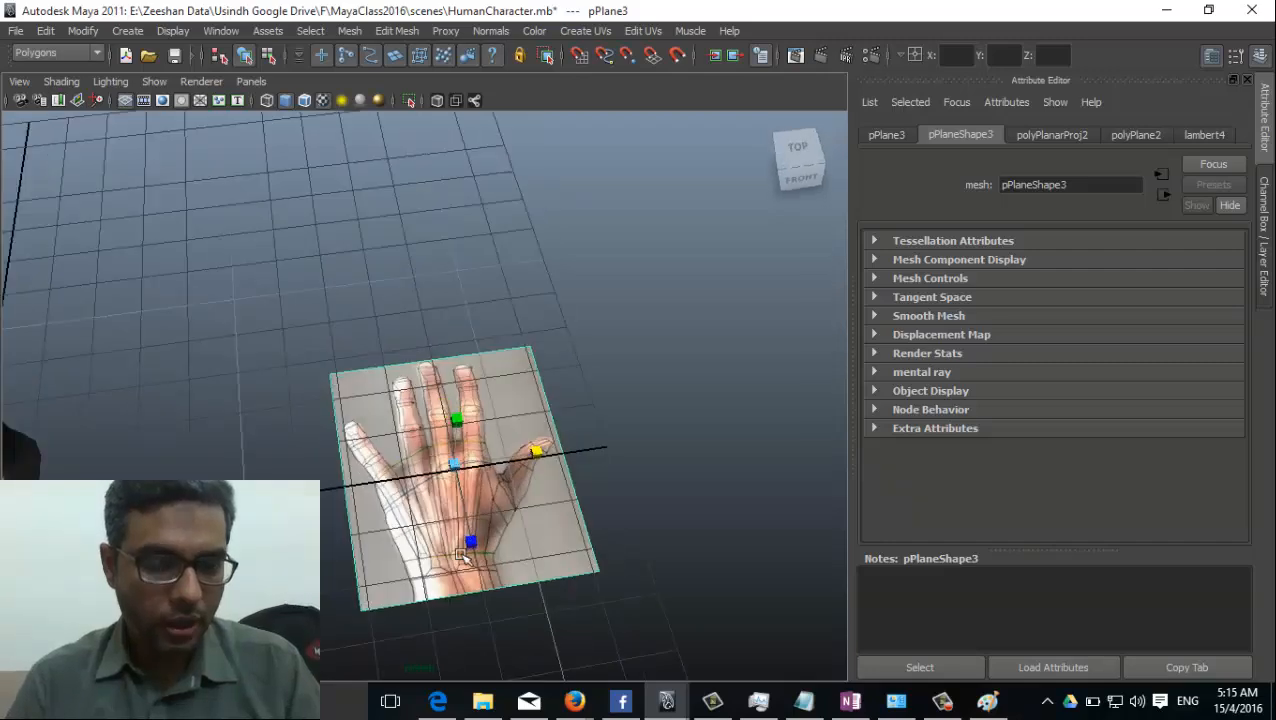
{"action": "right_click_drag", "start_coordinate": [470, 561], "coordinate": [555, 378], "text": "alt"}
{"action": "left_click_drag", "start_coordinate": [555, 378], "coordinate": [466, 471], "text": "alt"}
{"action": "right_click_drag", "start_coordinate": [617, 543], "coordinate": [491, 513], "text": "alt"}
{"action": "left_click_drag", "start_coordinate": [492, 514], "coordinate": [526, 506], "text": "alt"}
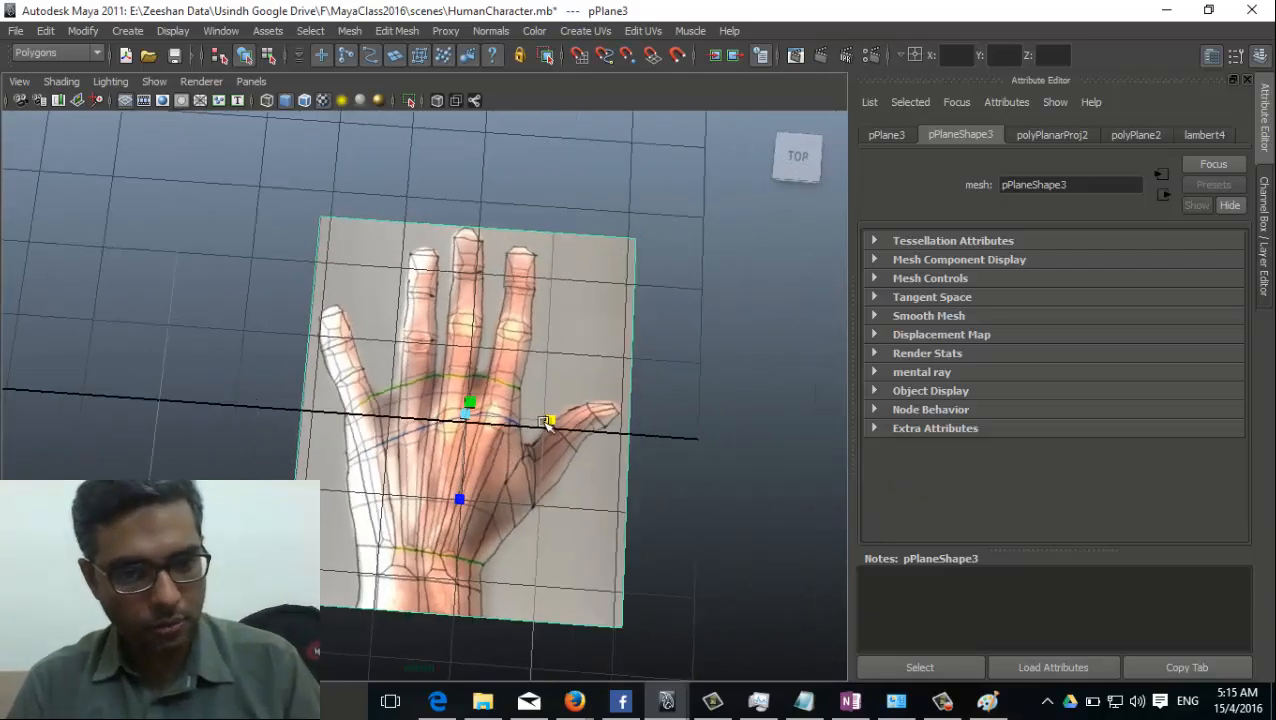
{"action": "left_click_drag", "start_coordinate": [547, 420], "coordinate": [536, 421]}
{"action": "left_click_drag", "start_coordinate": [461, 500], "coordinate": [478, 482]}
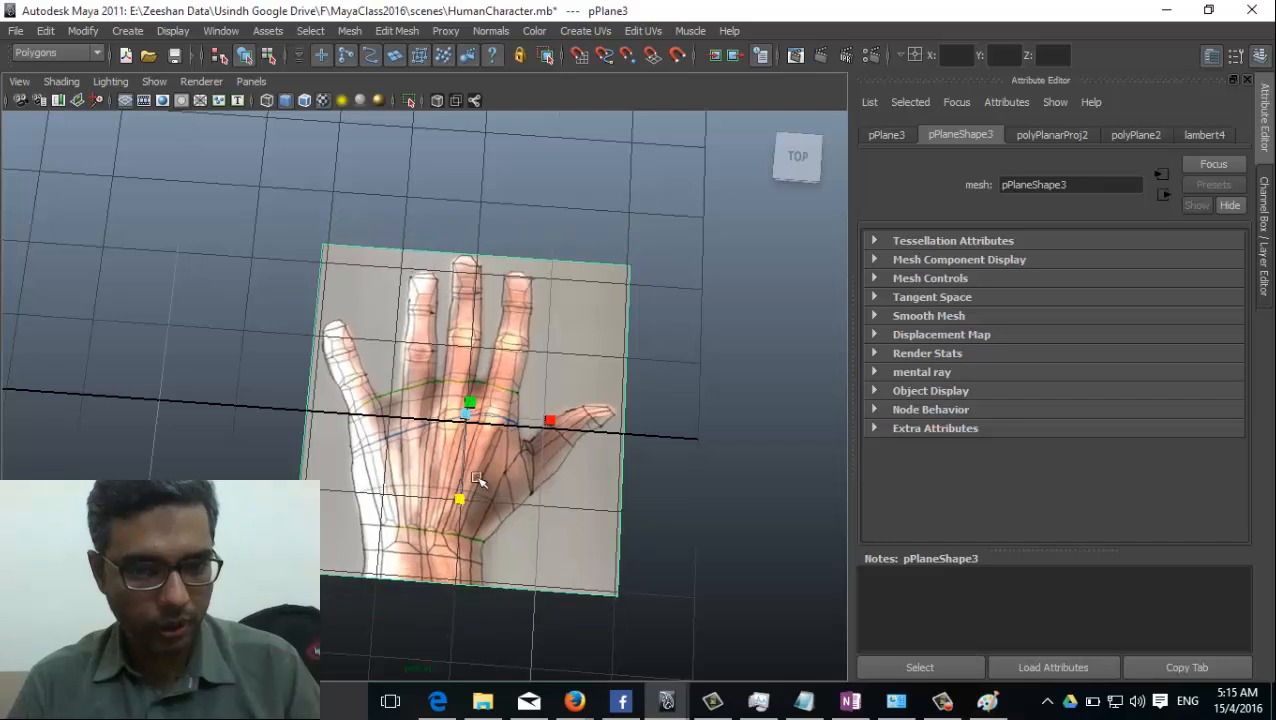
{"action": "left_click_drag", "start_coordinate": [552, 423], "coordinate": [413, 410]}
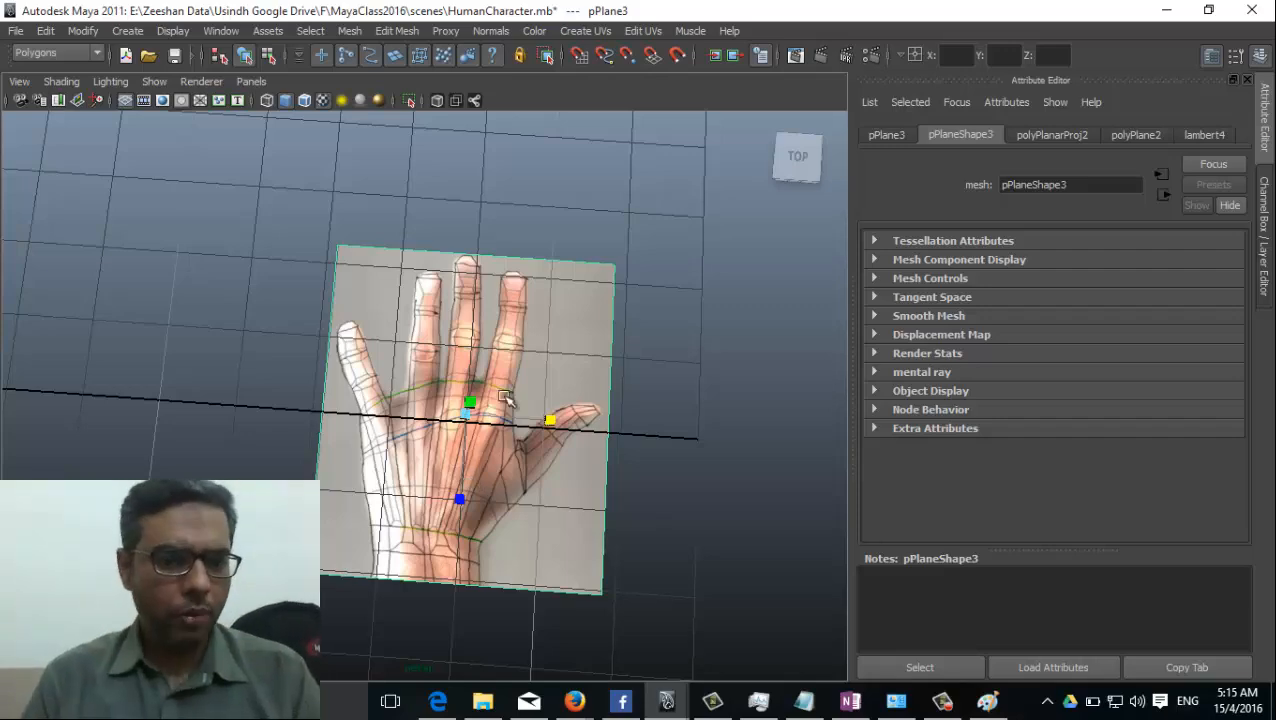
Create a flat polygon cube over the palm, about 1.7 wide, 1.46 deep and 0.37 high.
{"action": "right_click_drag", "start_coordinate": [505, 397], "coordinate": [145, 409], "text": "alt"}
{"action": "left_click_drag", "start_coordinate": [145, 409], "coordinate": [350, 400], "text": "alt"}
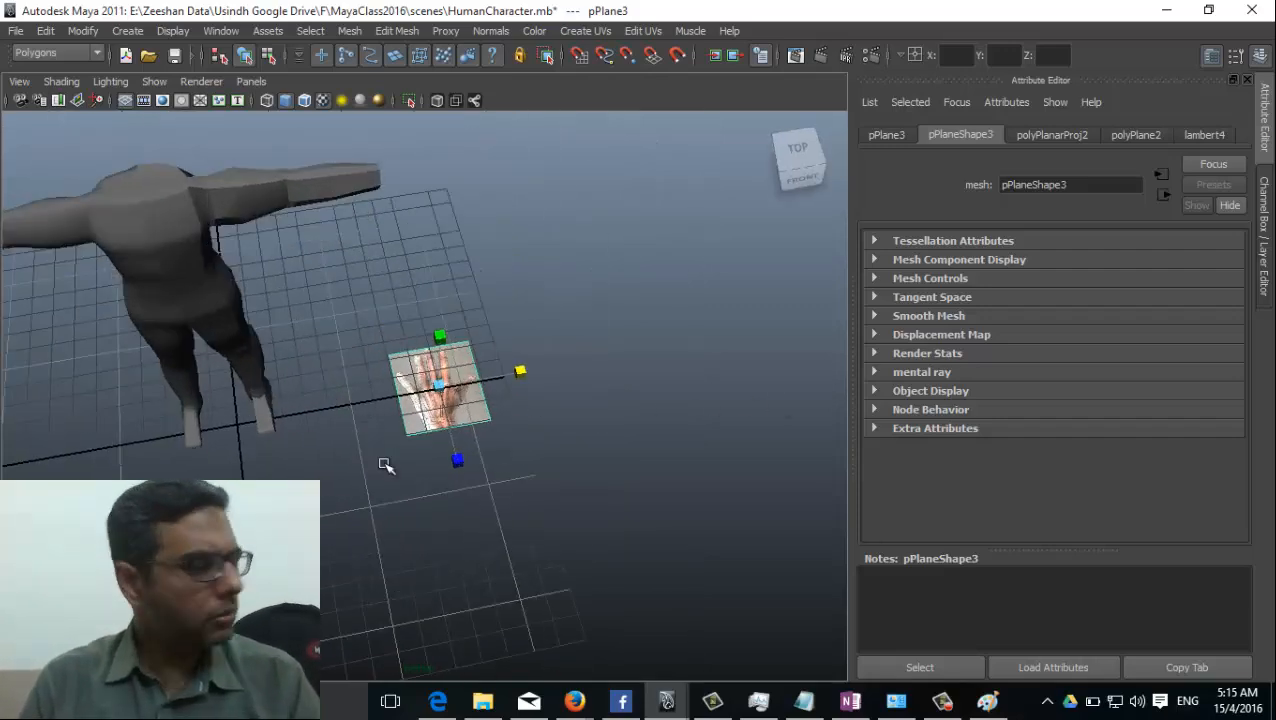
{"action": "key", "text": "f"}
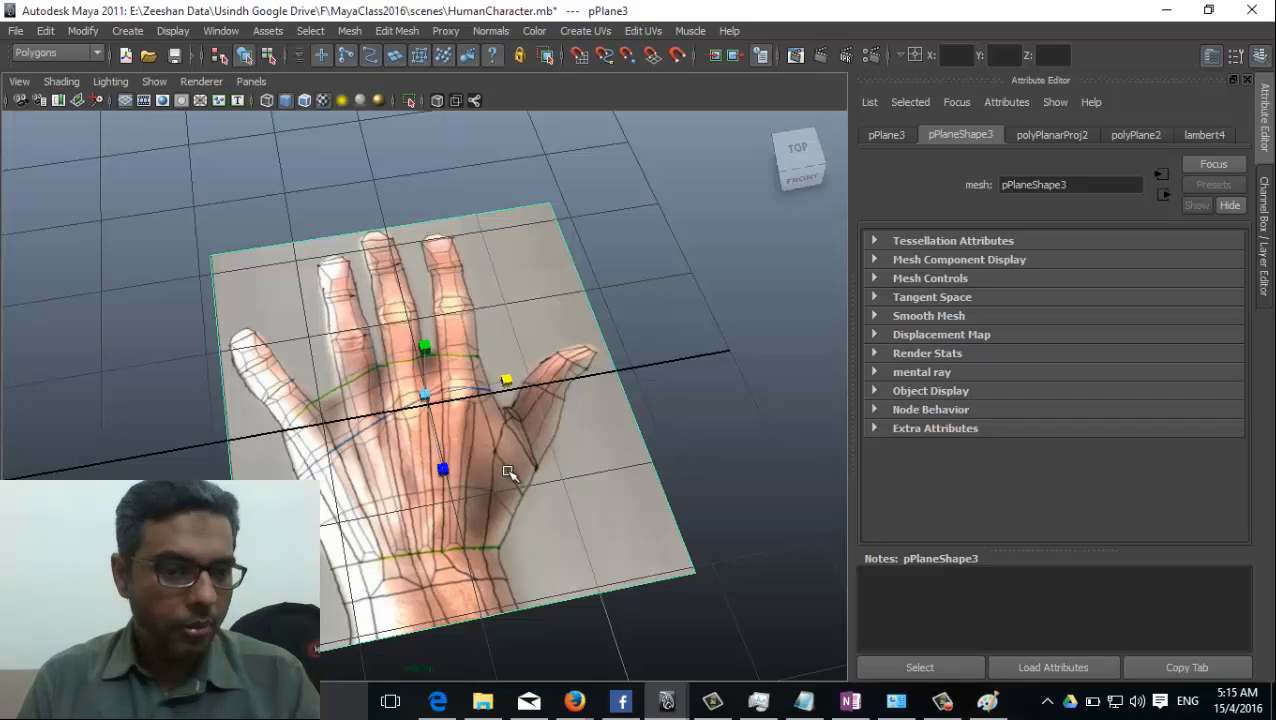
{"action": "middle_click_drag", "start_coordinate": [508, 472], "coordinate": [494, 443], "text": "alt"}
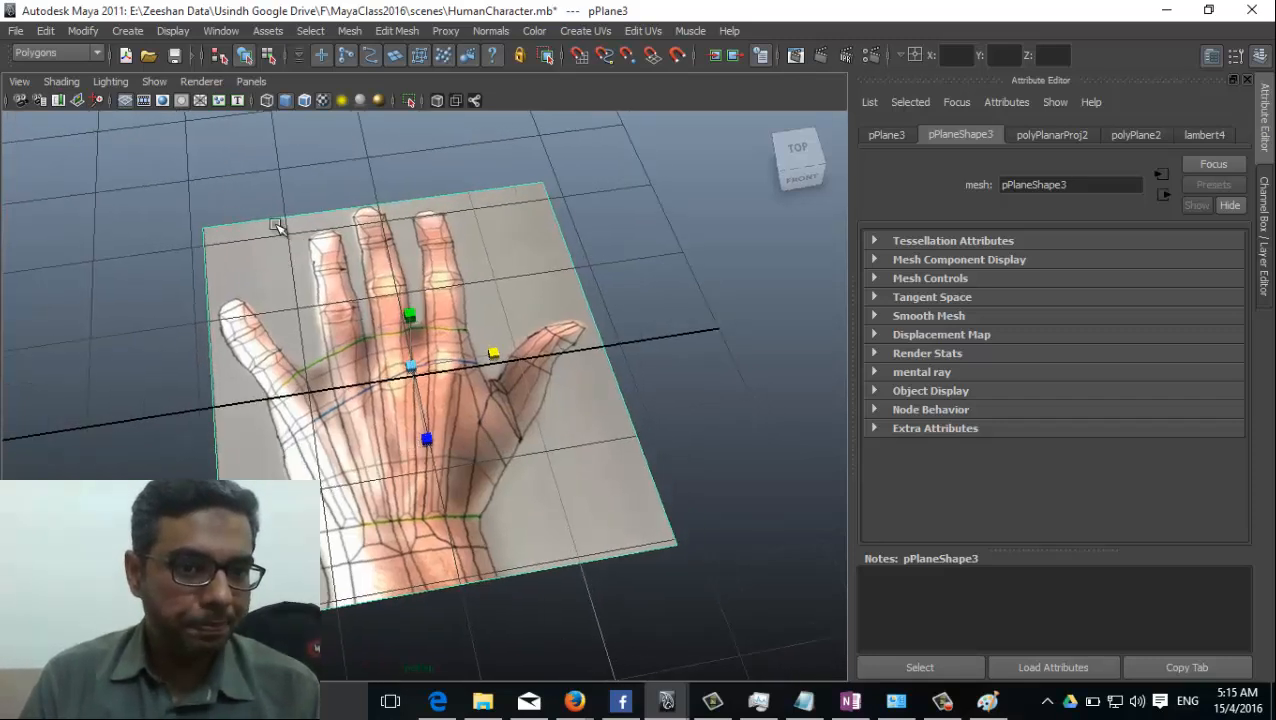
{"action": "key", "text": "g"}
{"action": "left_click_drag", "start_coordinate": [375, 455], "coordinate": [327, 442], "text": "alt"}
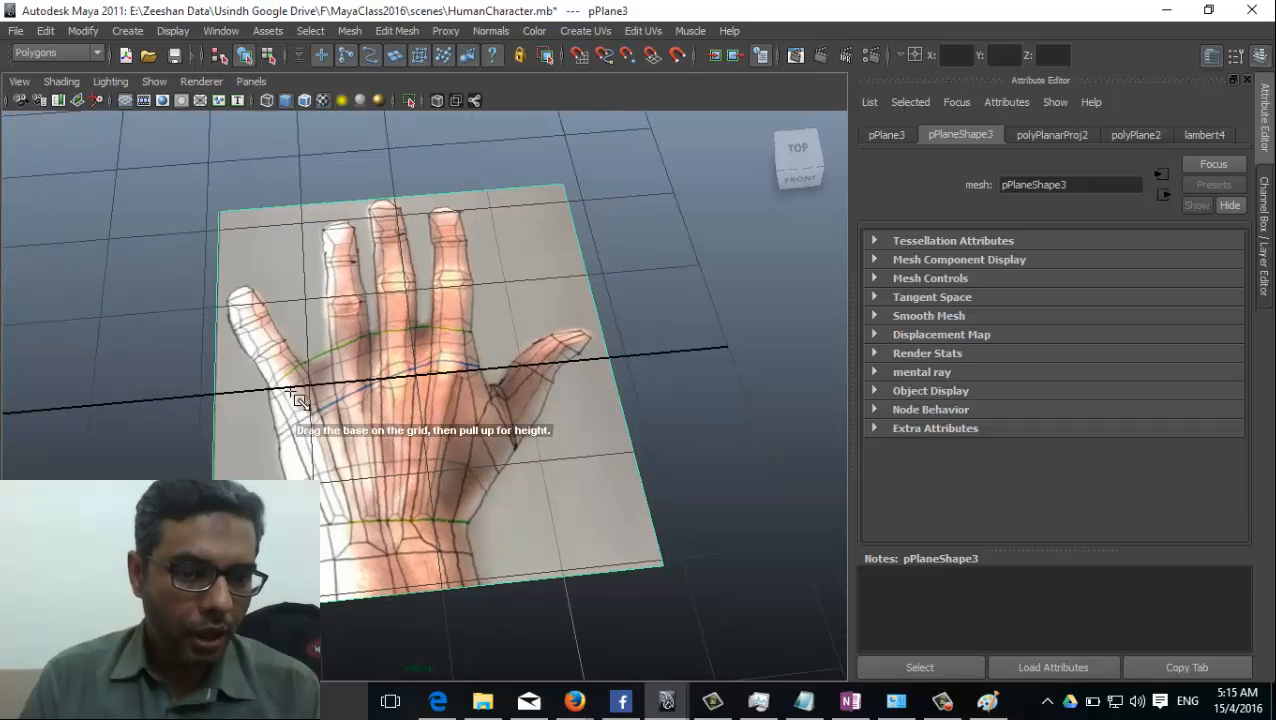
{"action": "left_click_drag", "start_coordinate": [275, 392], "coordinate": [483, 522]}
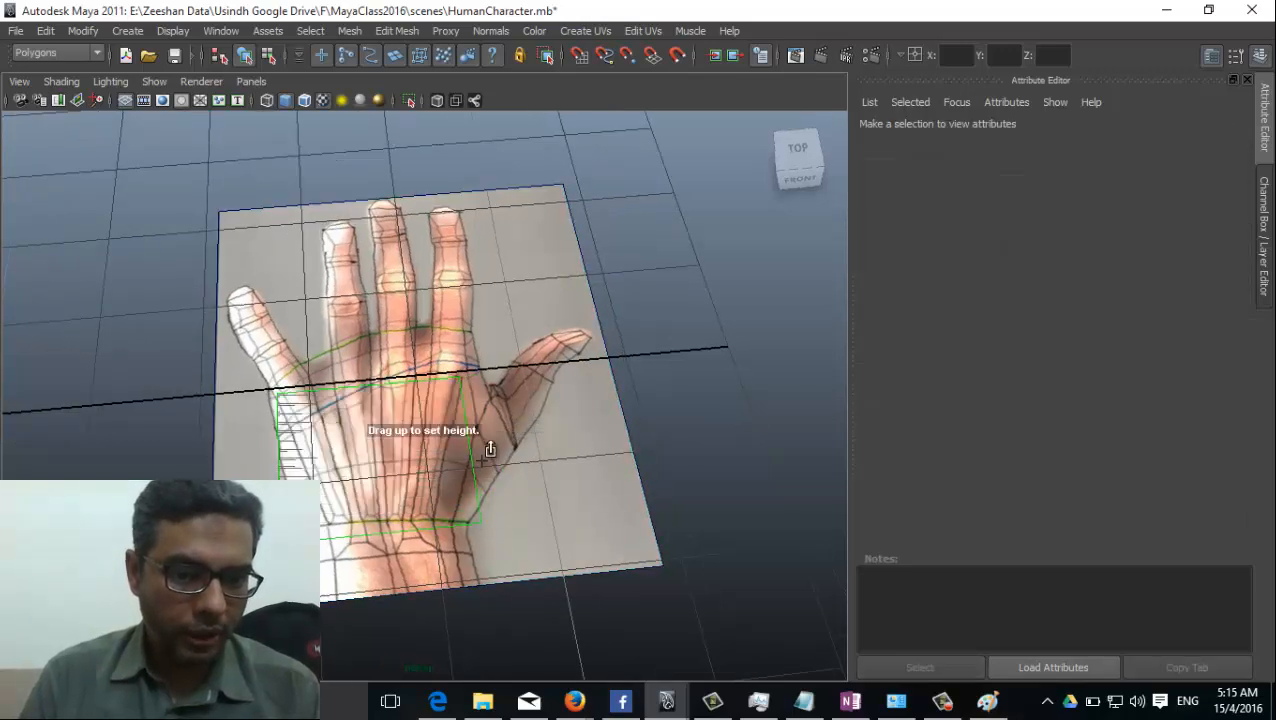
{"action": "left_click_drag", "start_coordinate": [482, 463], "coordinate": [440, 502]}
Select the palm cube and set its Subdivisions Height to 2.
{"action": "key", "text": "w"}
{"action": "left_click_drag", "start_coordinate": [427, 455], "coordinate": [442, 455]}
{"action": "key", "text": "space"}
{"action": "left_click", "coordinate": [441, 486]}
{"action": "left_click_drag", "start_coordinate": [441, 509], "coordinate": [412, 430], "text": "alt"}
{"action": "left_click", "coordinate": [1262, 208]}
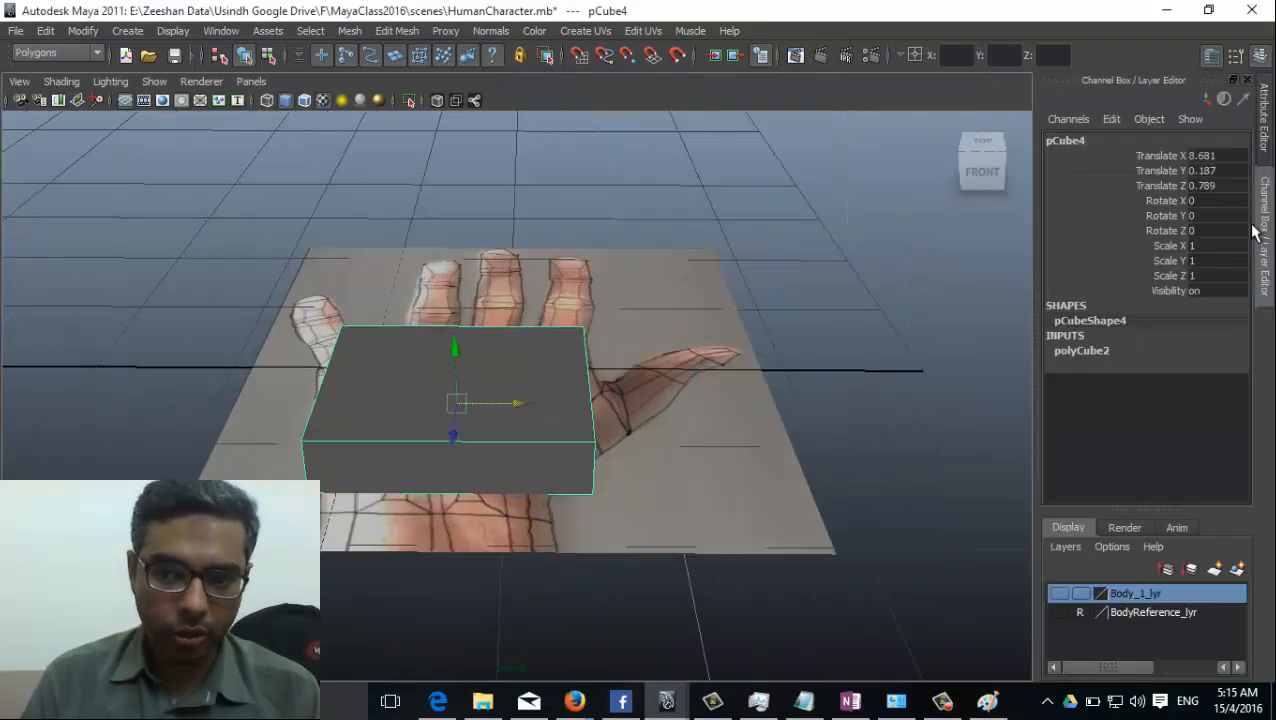
{"action": "left_click", "coordinate": [1096, 353]}
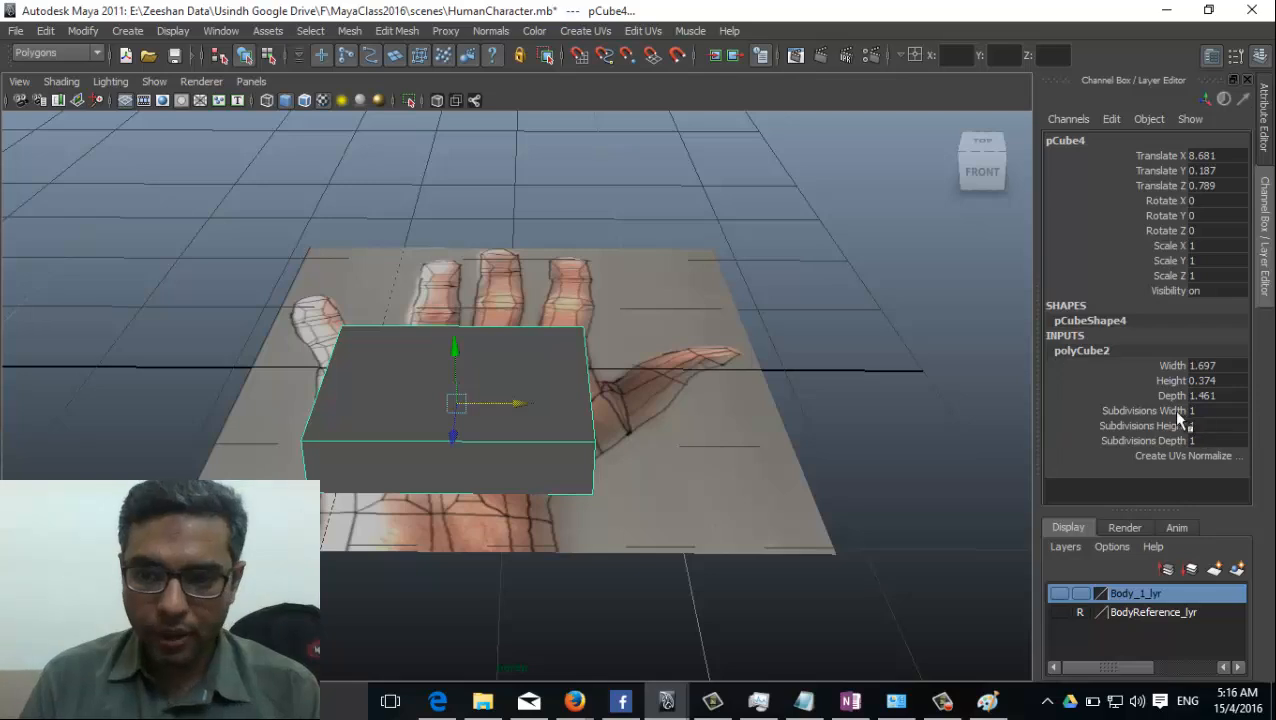
{"action": "left_click", "coordinate": [1165, 425]}
{"action": "middle_click_drag", "start_coordinate": [555, 408], "coordinate": [580, 383]}
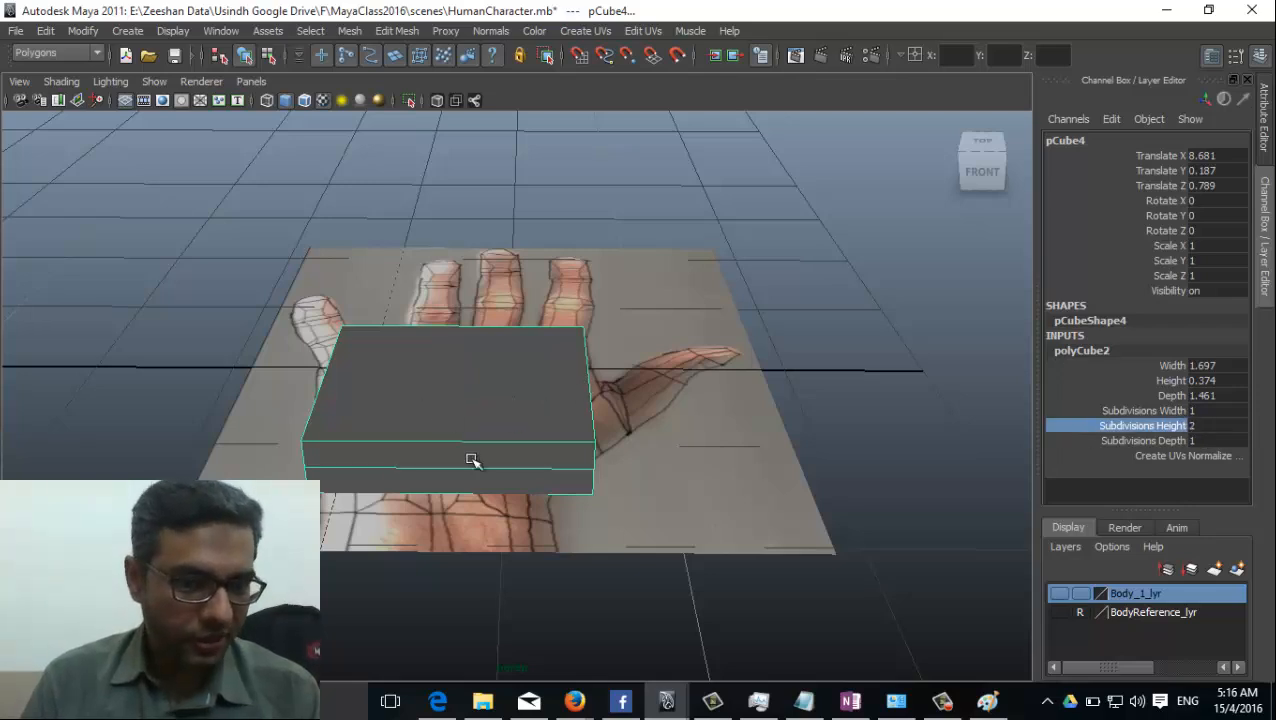
Switch to the top view and set the palm cube's Subdivisions Width and Subdivisions Depth to 4 each.
{"action": "key", "text": "space"}
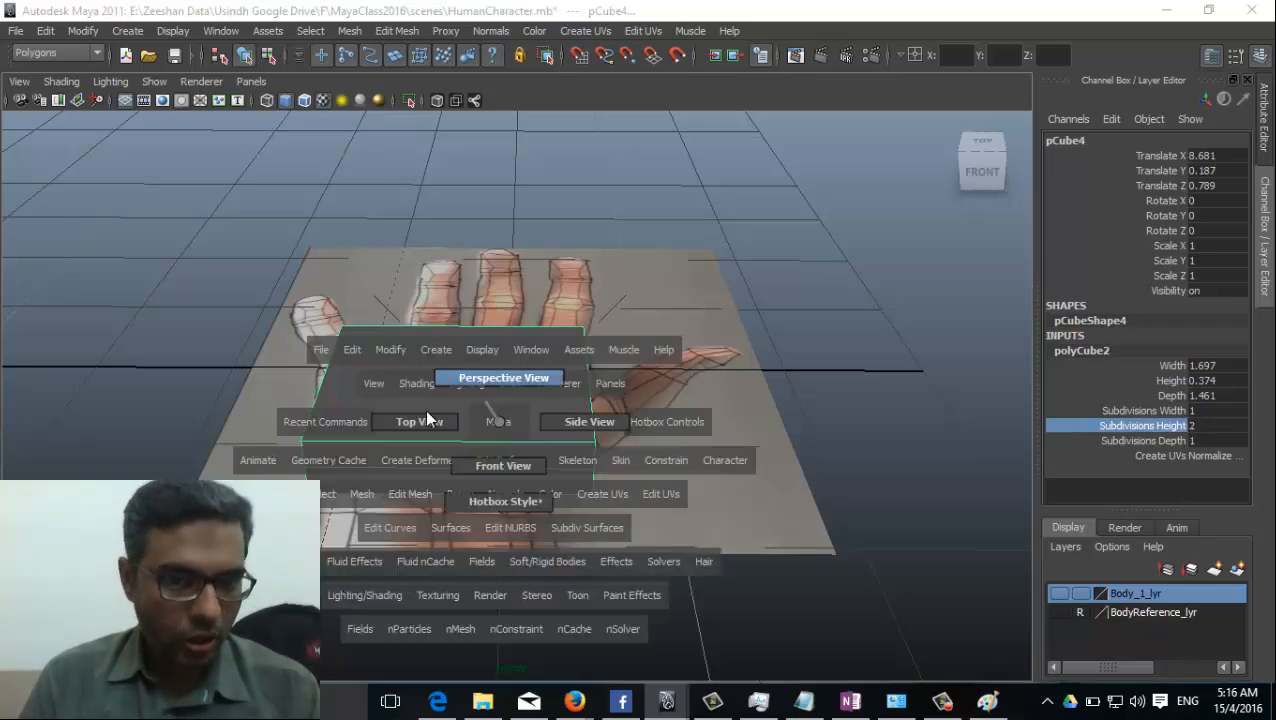
{"action": "left_click_drag", "start_coordinate": [425, 409], "coordinate": [404, 431]}
{"action": "middle_click_drag", "start_coordinate": [421, 628], "coordinate": [361, 444], "text": "alt"}
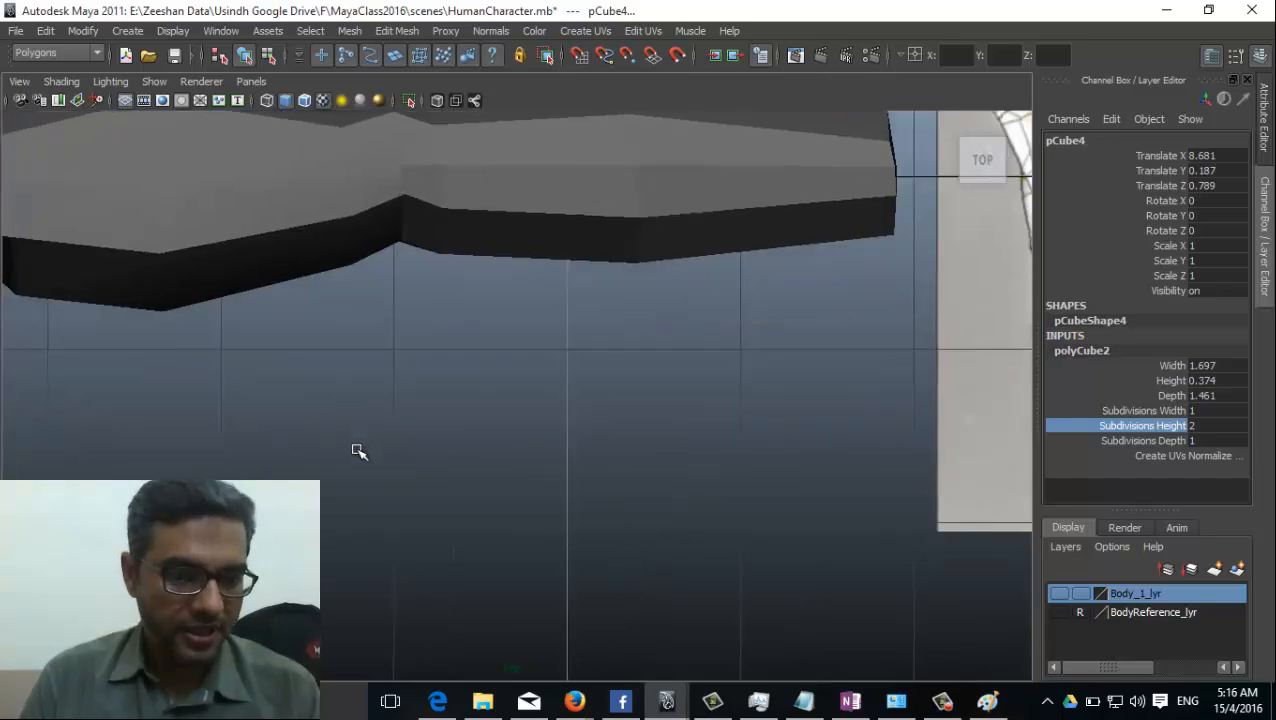
{"action": "key", "text": "f"}
{"action": "right_click_drag", "start_coordinate": [672, 404], "coordinate": [573, 399], "text": "alt"}
{"action": "middle_click_drag", "start_coordinate": [573, 387], "coordinate": [540, 484], "text": "alt"}
{"action": "right_click_drag", "start_coordinate": [540, 484], "coordinate": [675, 541], "text": "alt"}
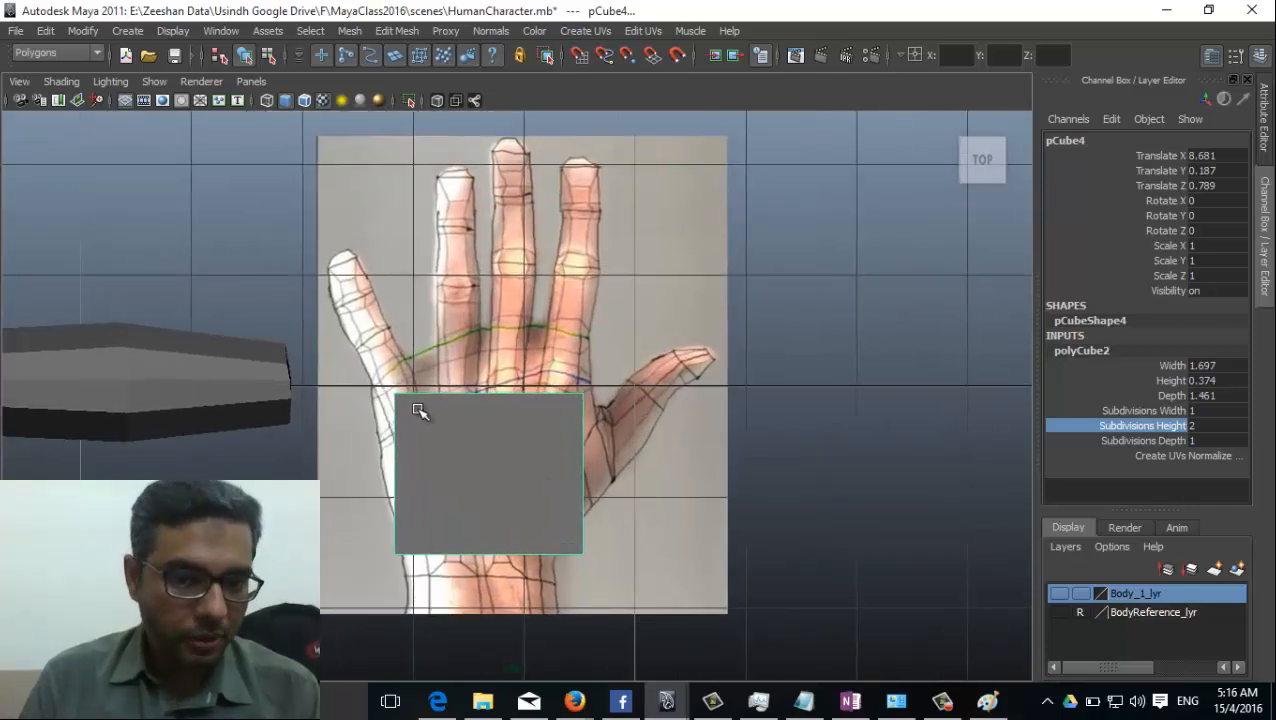
{"action": "left_click", "coordinate": [1148, 410]}
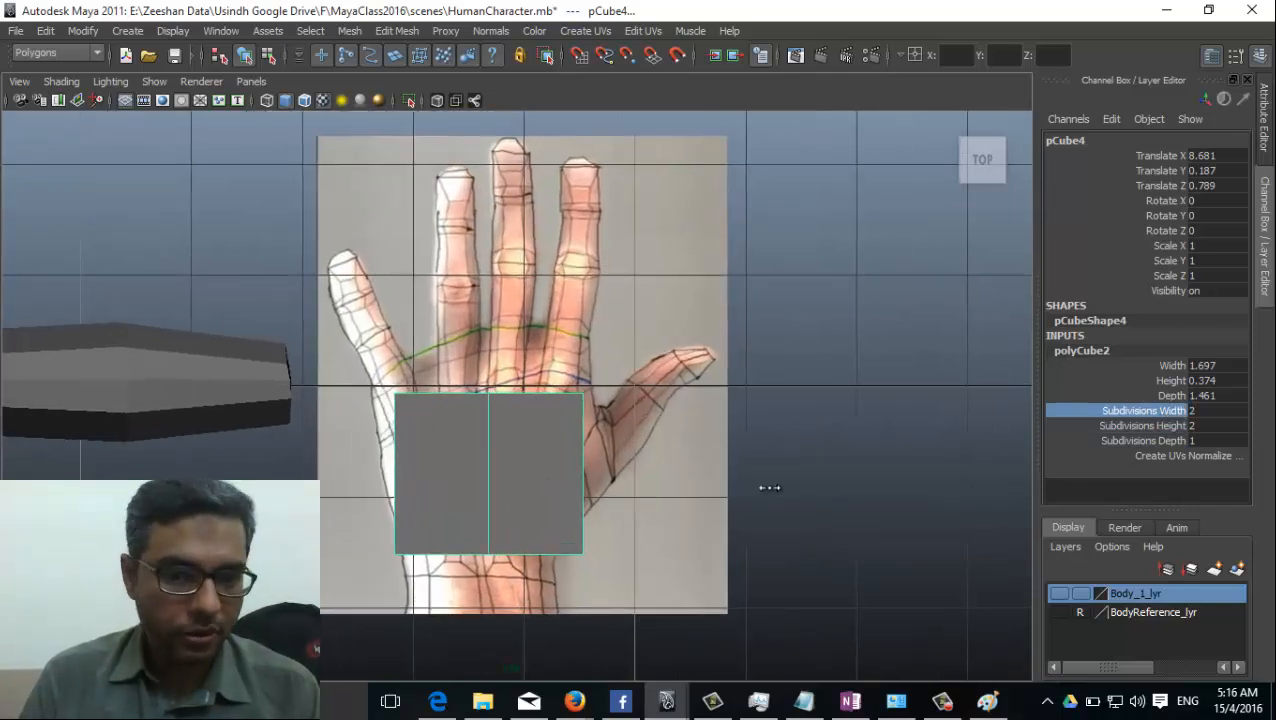
{"action": "middle_click_drag", "start_coordinate": [775, 487], "coordinate": [801, 491]}
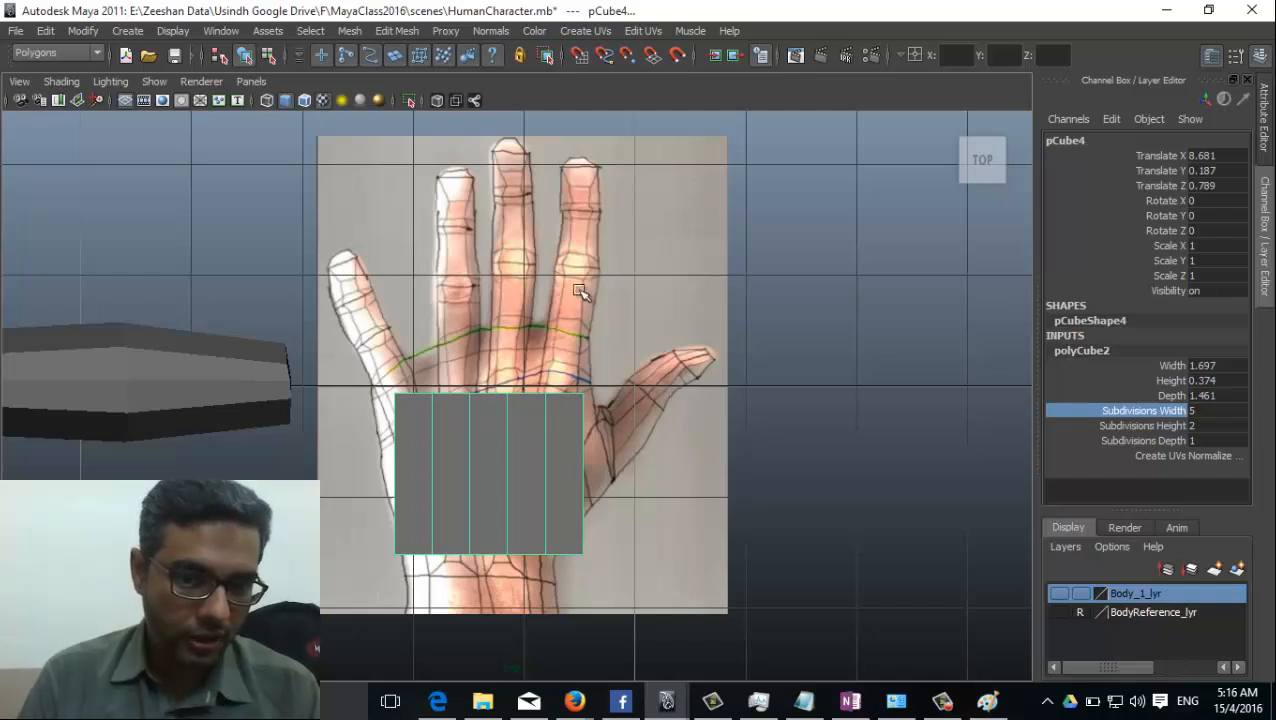
{"action": "middle_click_drag", "start_coordinate": [874, 385], "coordinate": [862, 385]}
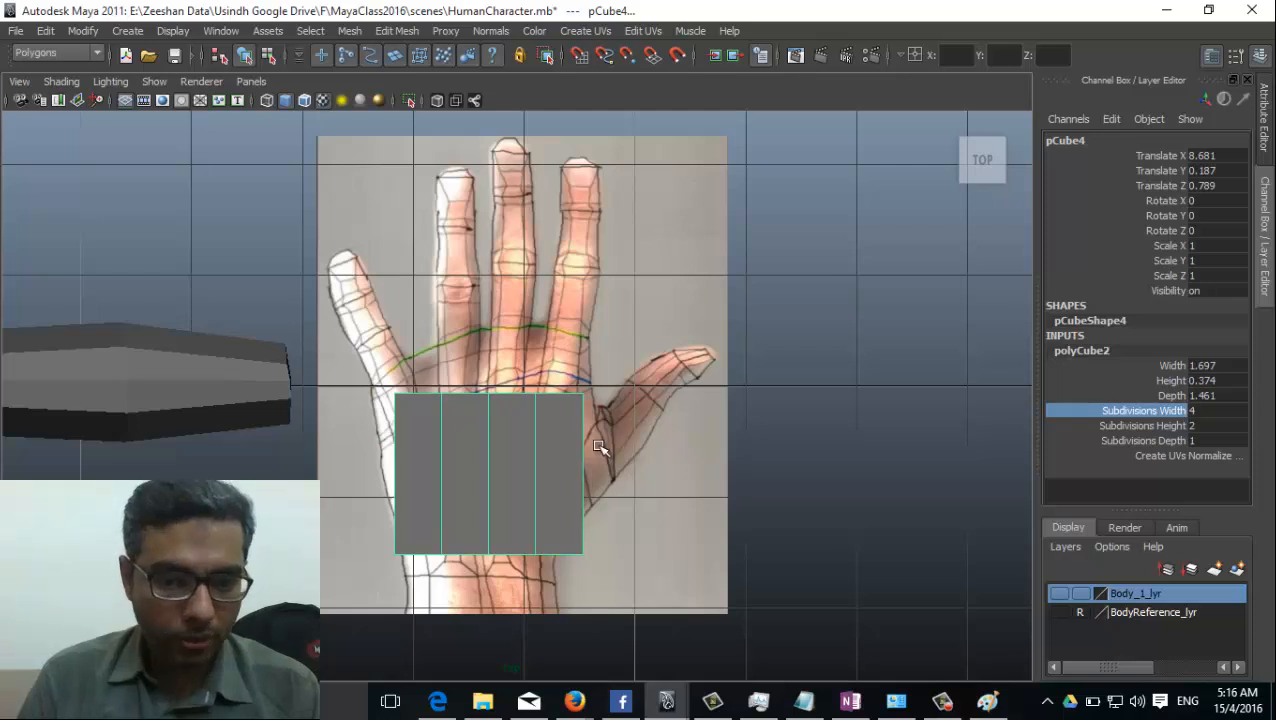
{"action": "left_click", "coordinate": [1165, 441]}
{"action": "middle_click_drag", "start_coordinate": [771, 461], "coordinate": [798, 458]}
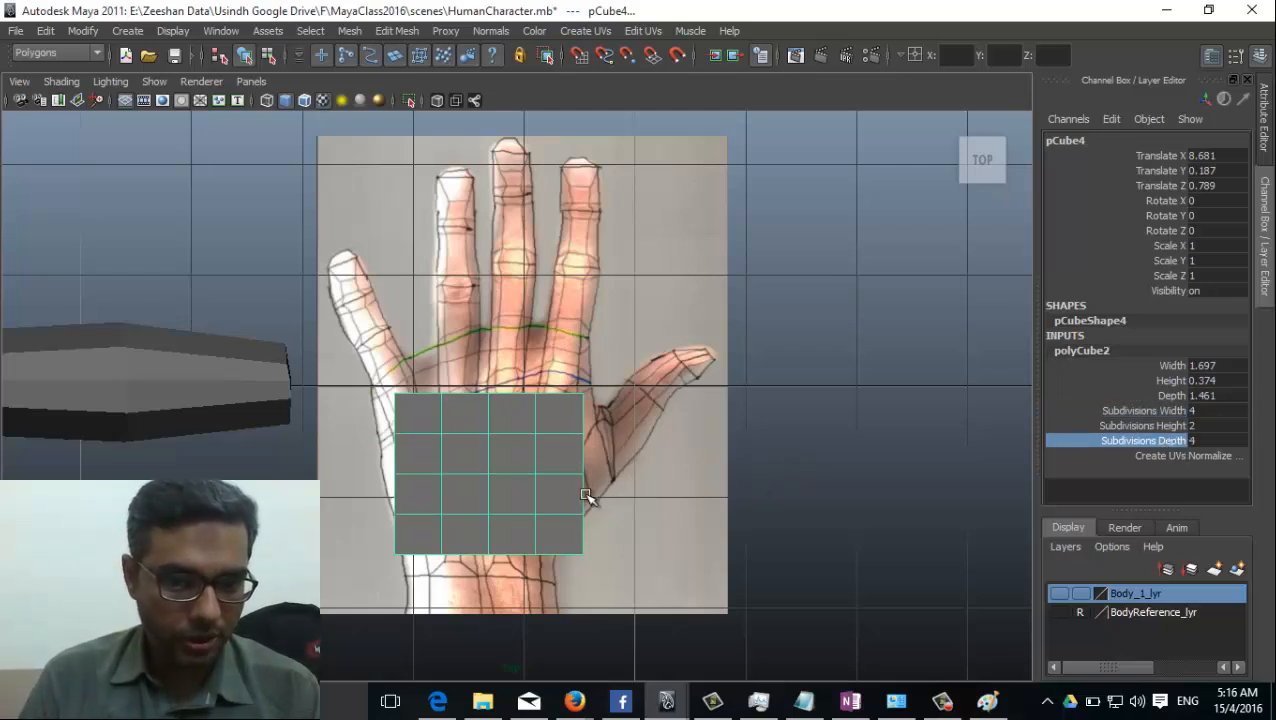
Move the palm cube to about X 8.74 and Z 0.603 so it sits between the knuckles and wrist.
{"action": "left_click", "coordinate": [496, 496]}
{"action": "key", "text": "w"}
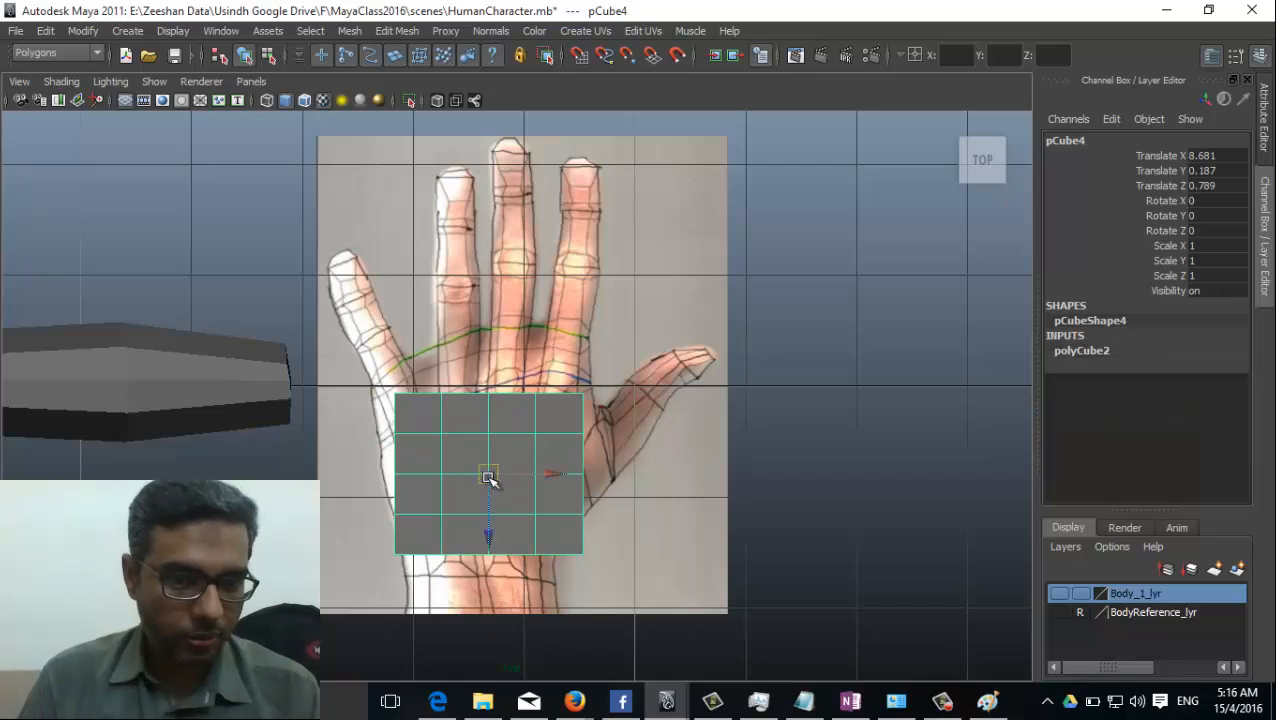
{"action": "left_click_drag", "start_coordinate": [490, 476], "coordinate": [499, 458]}
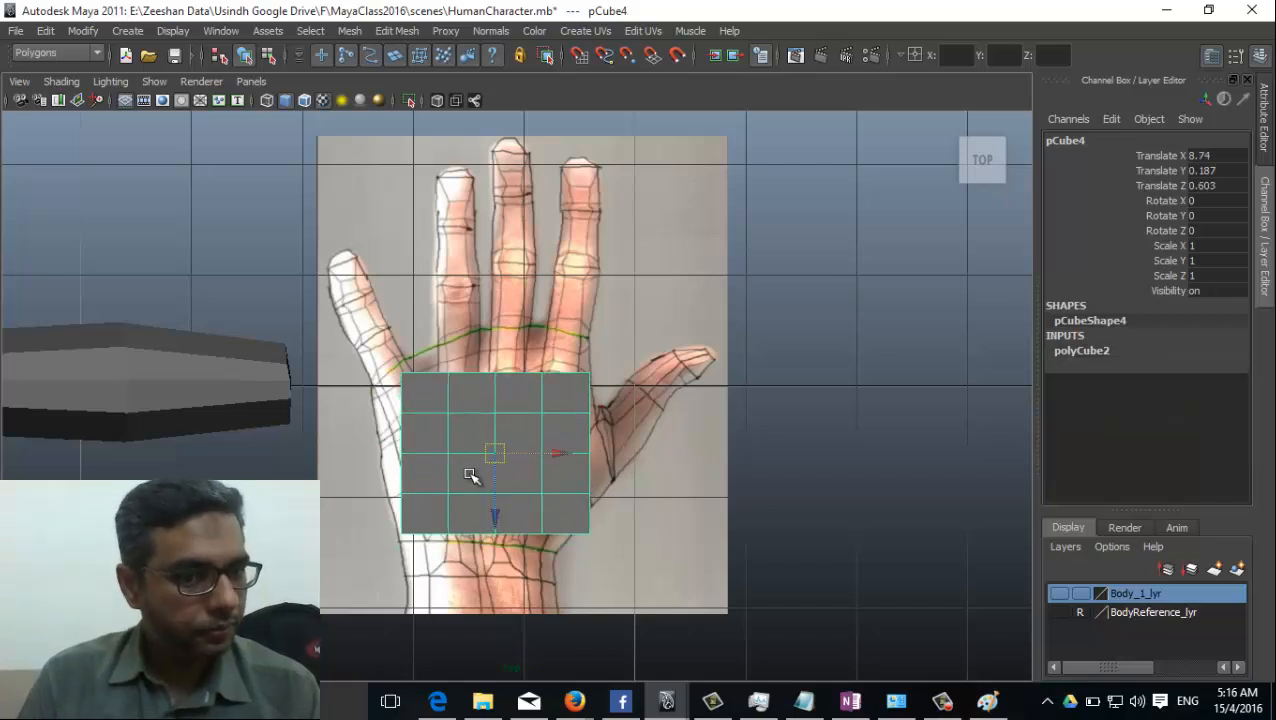
Enter vertex editing on the palm cube and move its little-finger corner vertex out to the hand's outer edge.
{"action": "scroll", "coordinate": [480, 474], "scroll_direction": "up", "scroll_amount": 1}
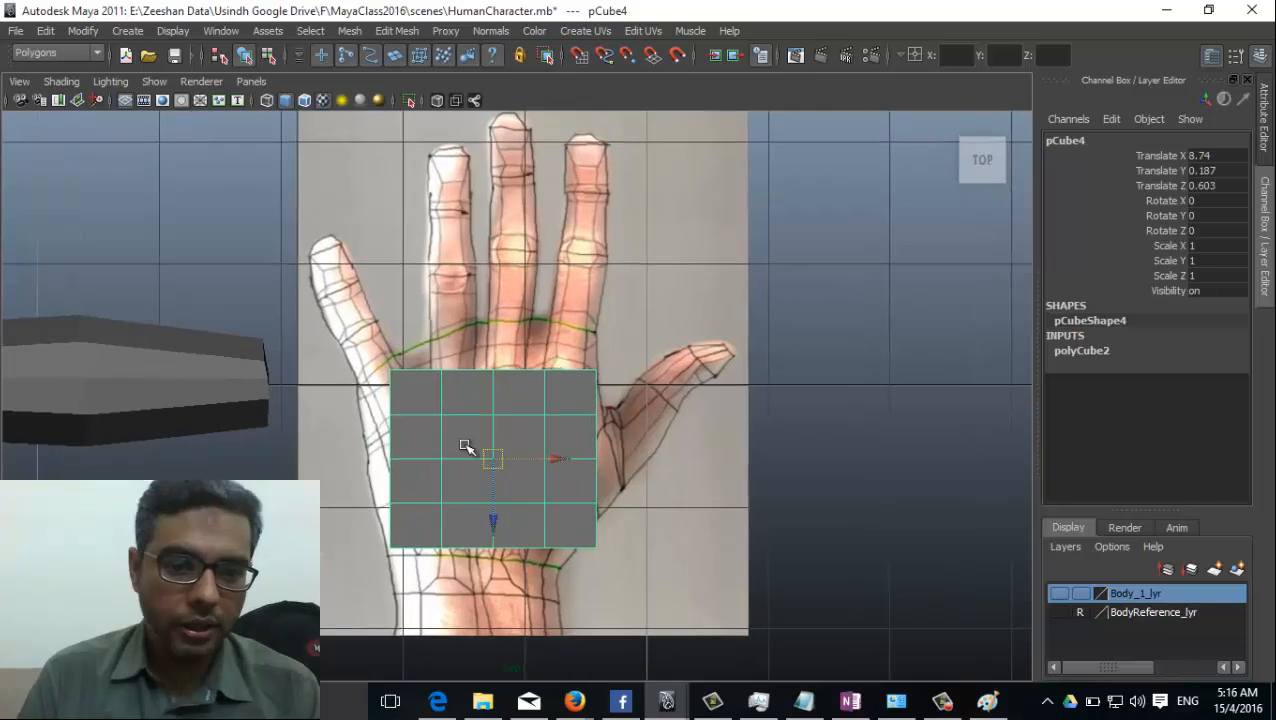
{"action": "right_click_drag", "start_coordinate": [445, 420], "coordinate": [390, 400]}
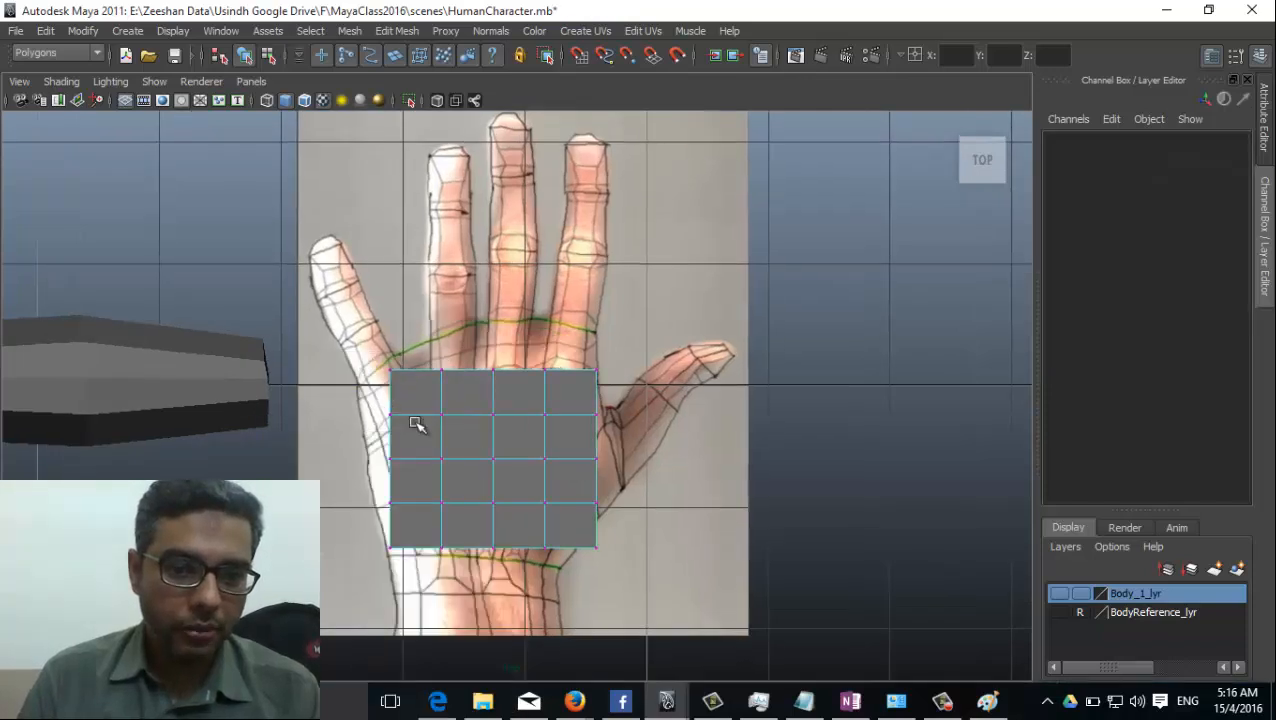
{"action": "left_click", "coordinate": [389, 369]}
{"action": "left_click_drag", "start_coordinate": [389, 369], "coordinate": [358, 400]}
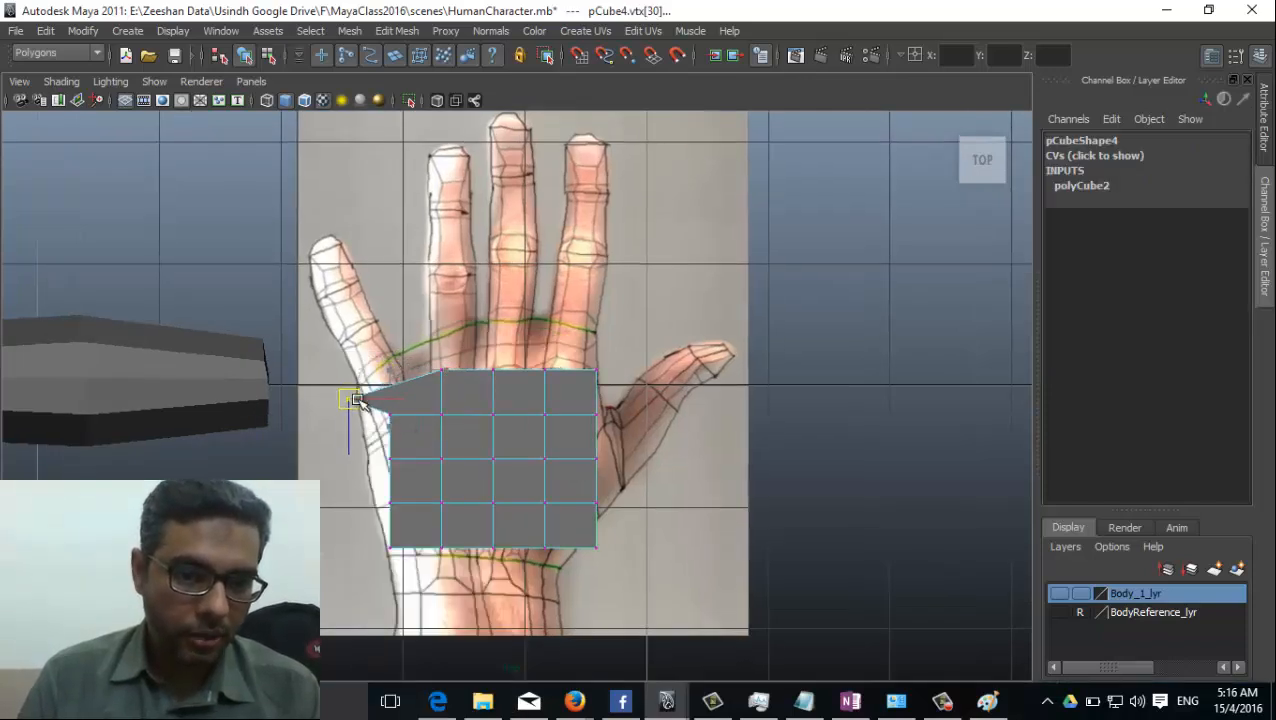
{"action": "scroll", "coordinate": [441, 402], "scroll_direction": "up", "scroll_amount": 1}
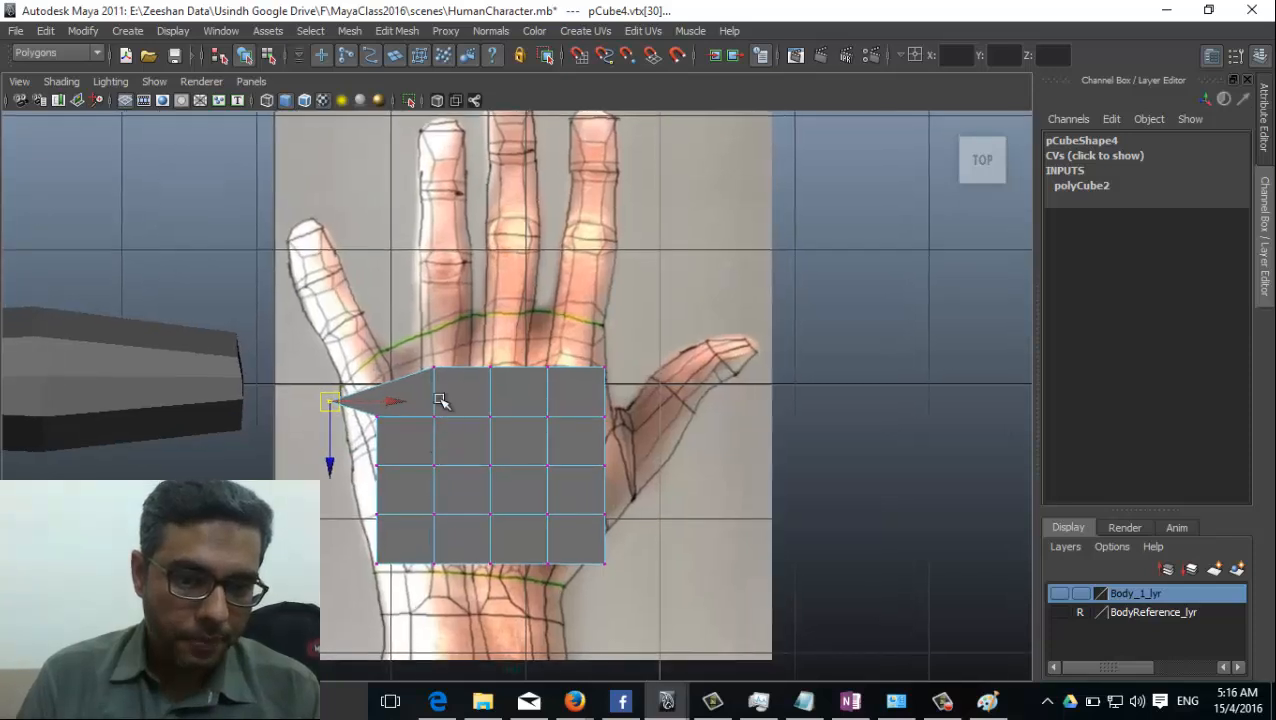
Move the remaining vertices of the finger-side row into an arc following the knuckles in the hand picture.
{"action": "left_click_drag", "start_coordinate": [430, 380], "coordinate": [430, 380]}
{"action": "mouse_move", "coordinate": [434, 367]}
{"action": "left_mouse_down"}
{"action": "mouse_move", "coordinate": [435, 352]}
{"action": "mouse_move", "coordinate": [511, 399]}
{"action": "mouse_move", "coordinate": [518, 351]}
{"action": "mouse_move", "coordinate": [531, 373]}
{"action": "mouse_move", "coordinate": [551, 338]}
{"action": "mouse_move", "coordinate": [482, 372]}
{"action": "mouse_move", "coordinate": [481, 343]}
{"action": "mouse_move", "coordinate": [424, 362]}
{"action": "left_mouse_up"}
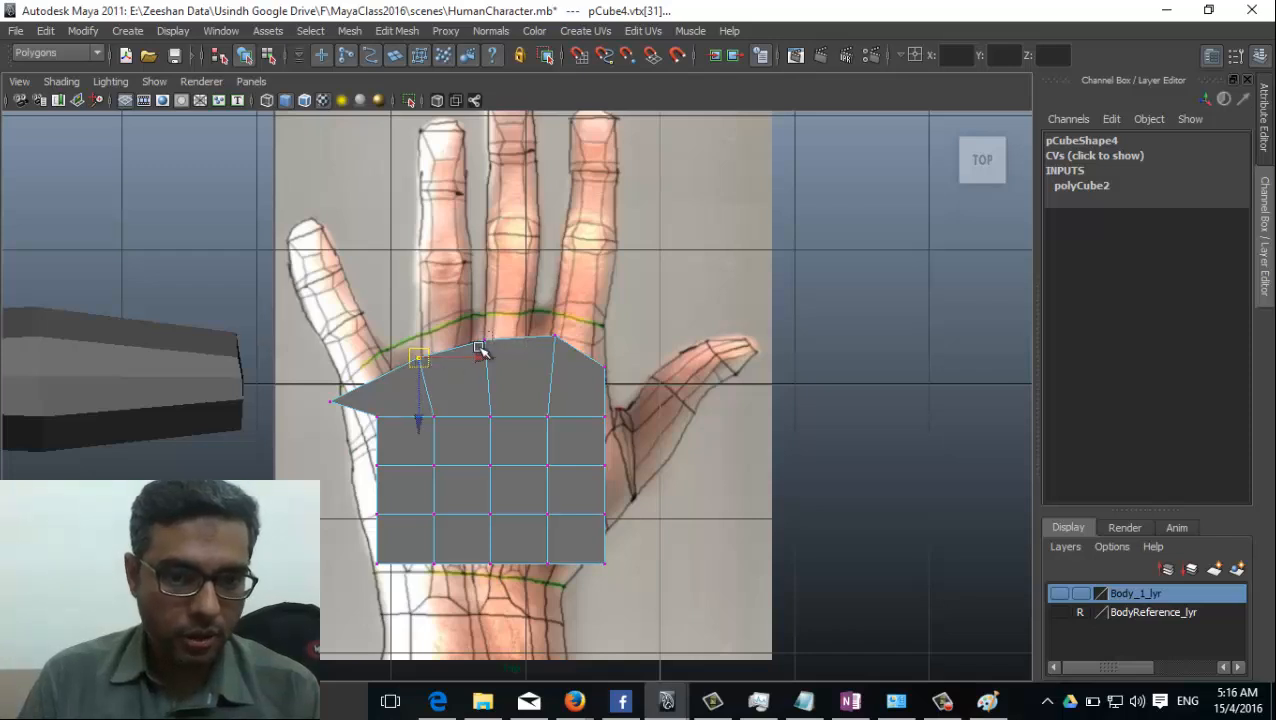
{"action": "left_click", "coordinate": [485, 343]}
{"action": "mouse_move", "coordinate": [484, 367]}
{"action": "left_mouse_down"}
{"action": "mouse_move", "coordinate": [485, 402]}
{"action": "mouse_move", "coordinate": [480, 345]}
{"action": "left_mouse_up"}
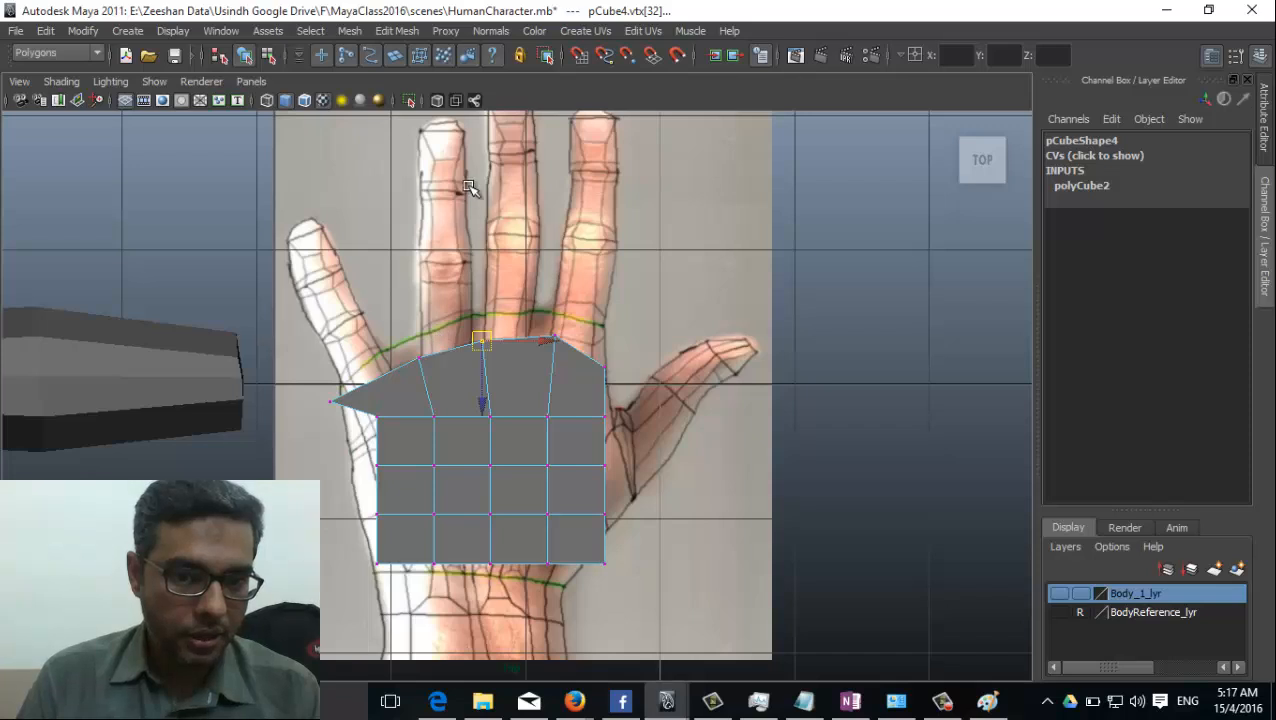
{"action": "left_click_drag", "start_coordinate": [566, 316], "coordinate": [548, 337]}
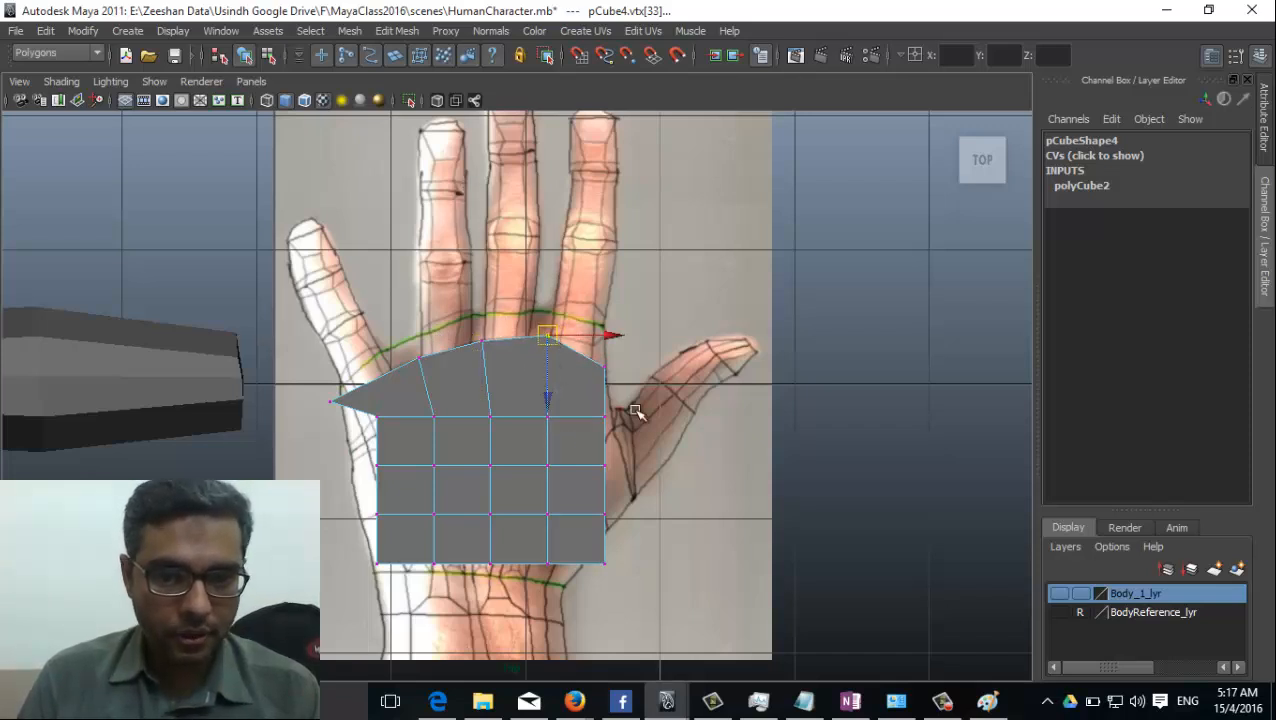
{"action": "left_click", "coordinate": [606, 366]}
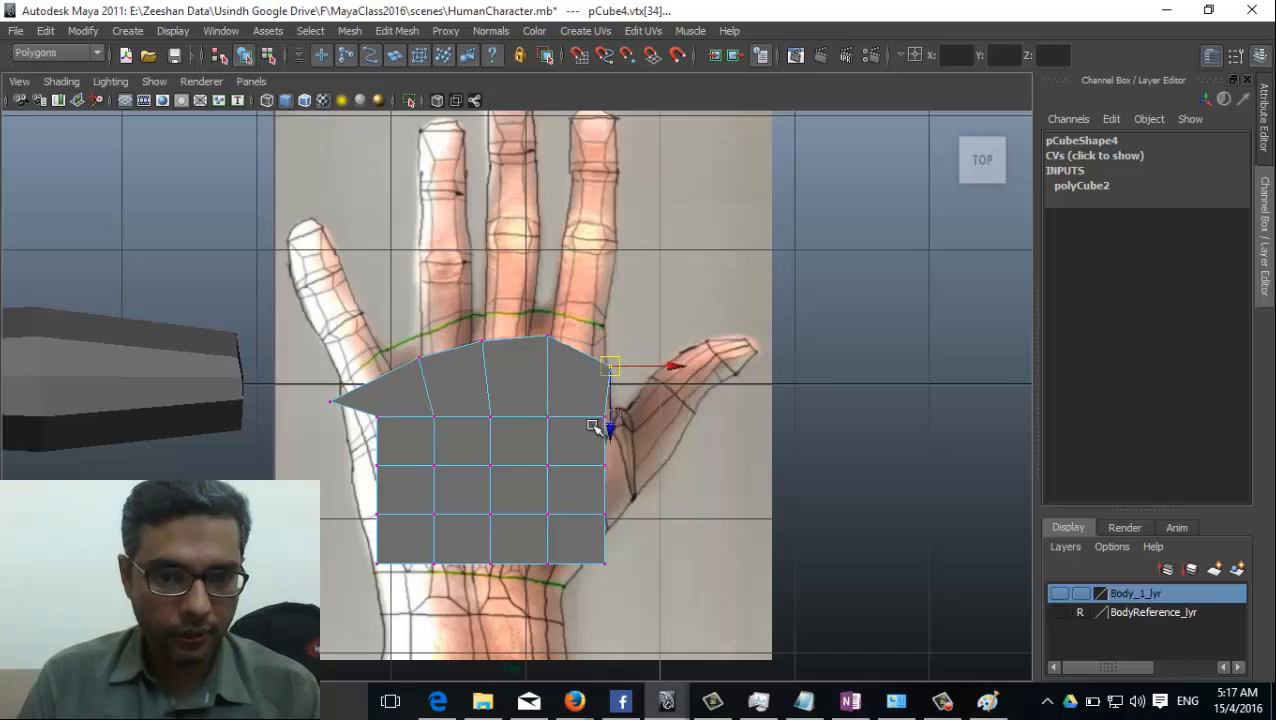
Move the palm's thumb-side edge vertices out to the thumb base and bring the lower corner vertex in to the wrist.
{"action": "left_click_drag", "start_coordinate": [593, 426], "coordinate": [592, 429]}
{"action": "left_click_drag", "start_coordinate": [605, 416], "coordinate": [612, 407]}
{"action": "left_click_drag", "start_coordinate": [593, 459], "coordinate": [626, 460]}
{"action": "left_click", "coordinate": [605, 515]}
{"action": "left_click_drag", "start_coordinate": [607, 517], "coordinate": [633, 492]}
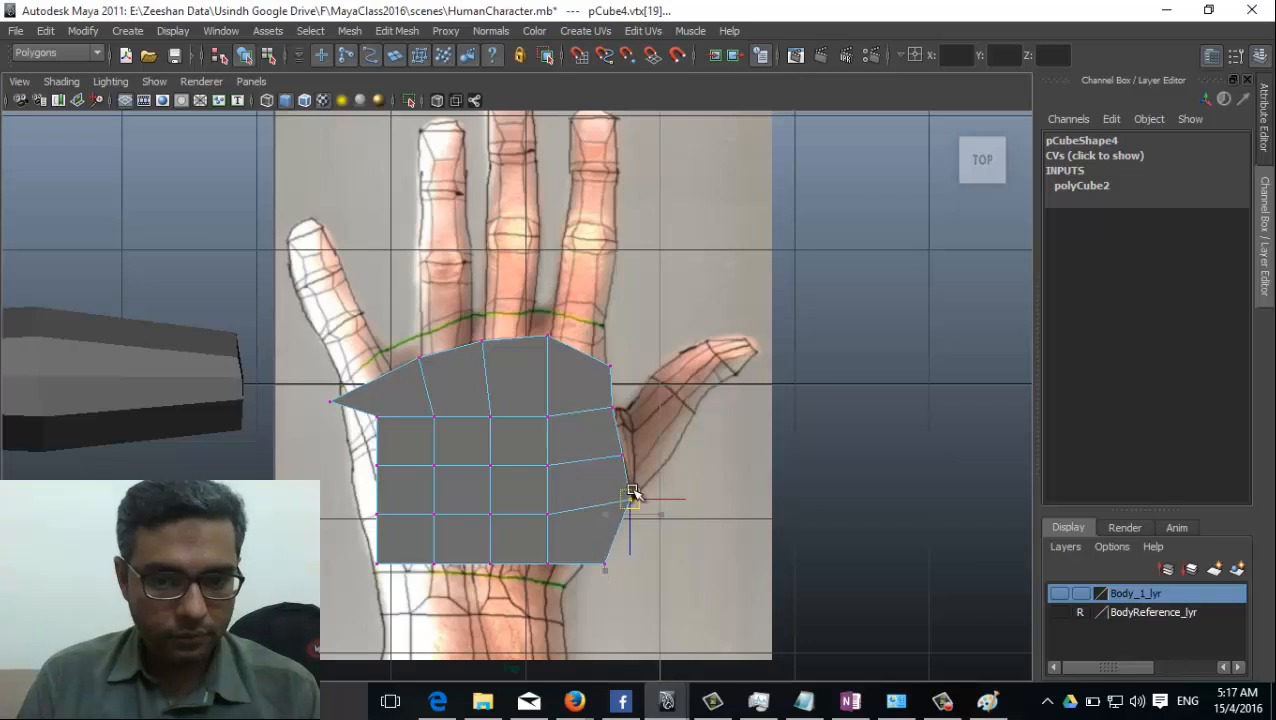
{"action": "left_click", "coordinate": [605, 568]}
{"action": "left_click_drag", "start_coordinate": [610, 566], "coordinate": [598, 558]}
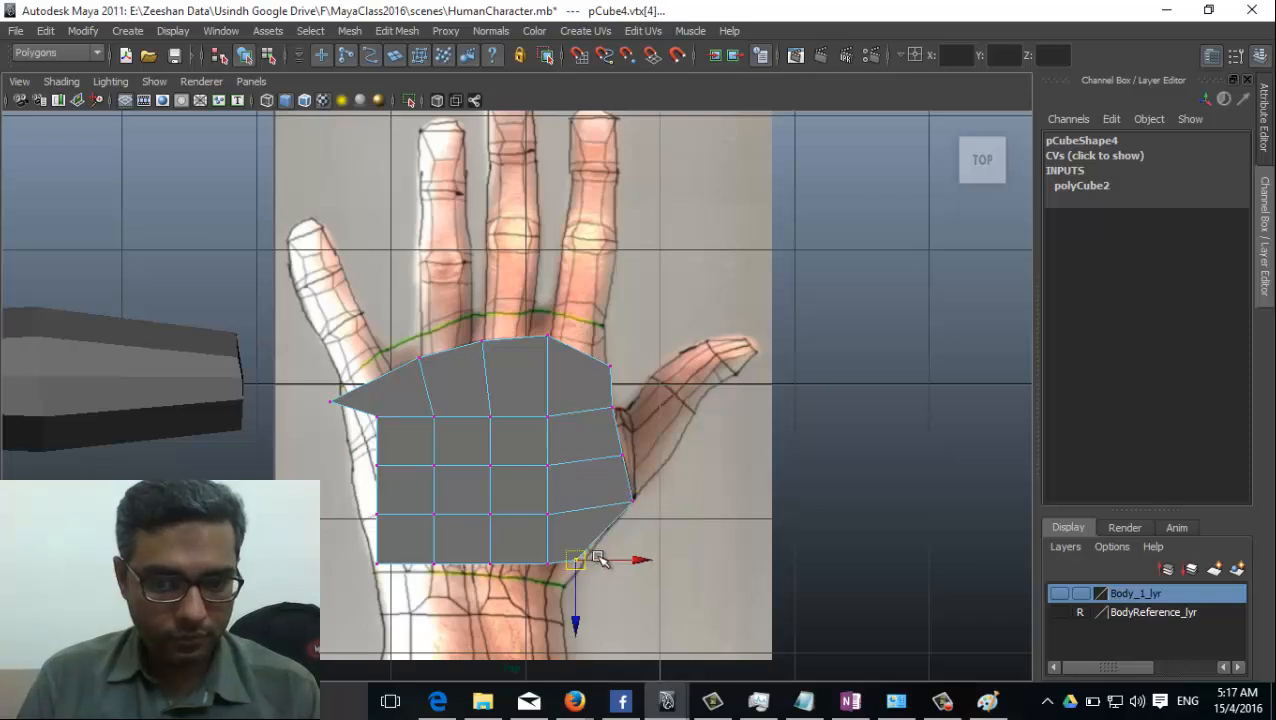
Align the palm's wrist-side row of vertices with the curved wrist line in the hand picture.
{"action": "left_click", "coordinate": [376, 566]}
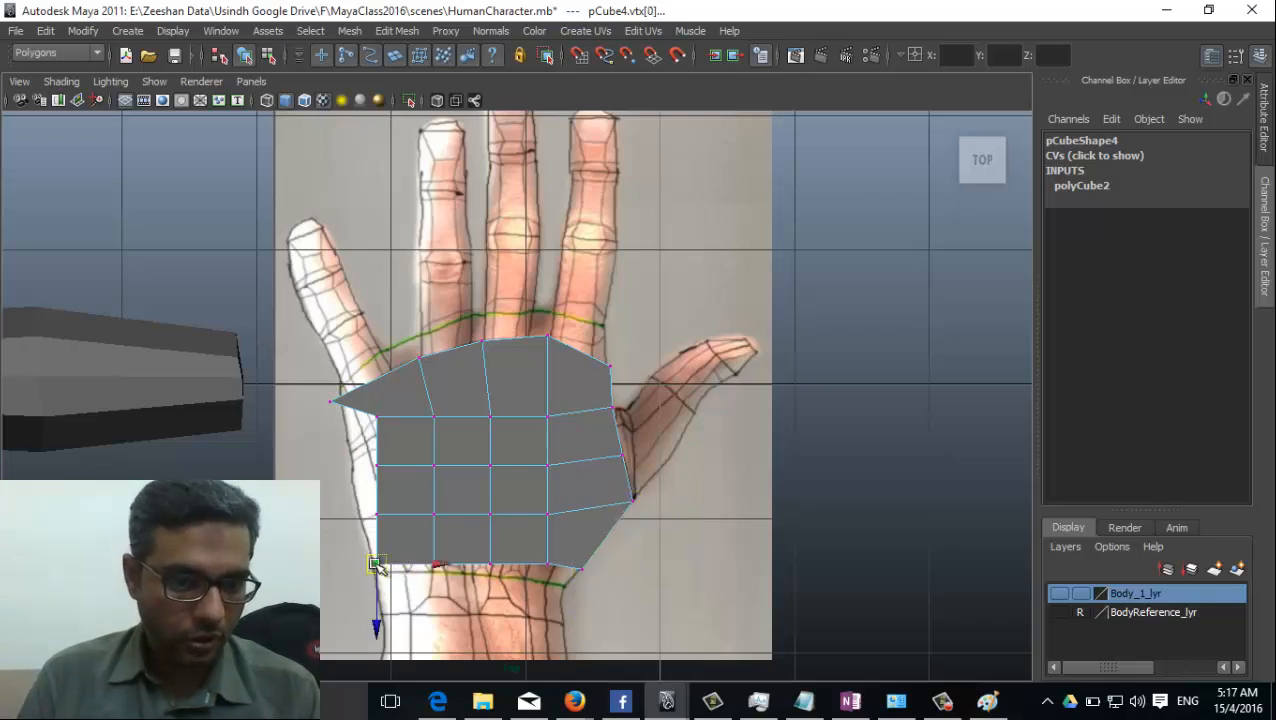
{"action": "left_click_drag", "start_coordinate": [377, 568], "coordinate": [490, 575]}
{"action": "left_click", "coordinate": [434, 568]}
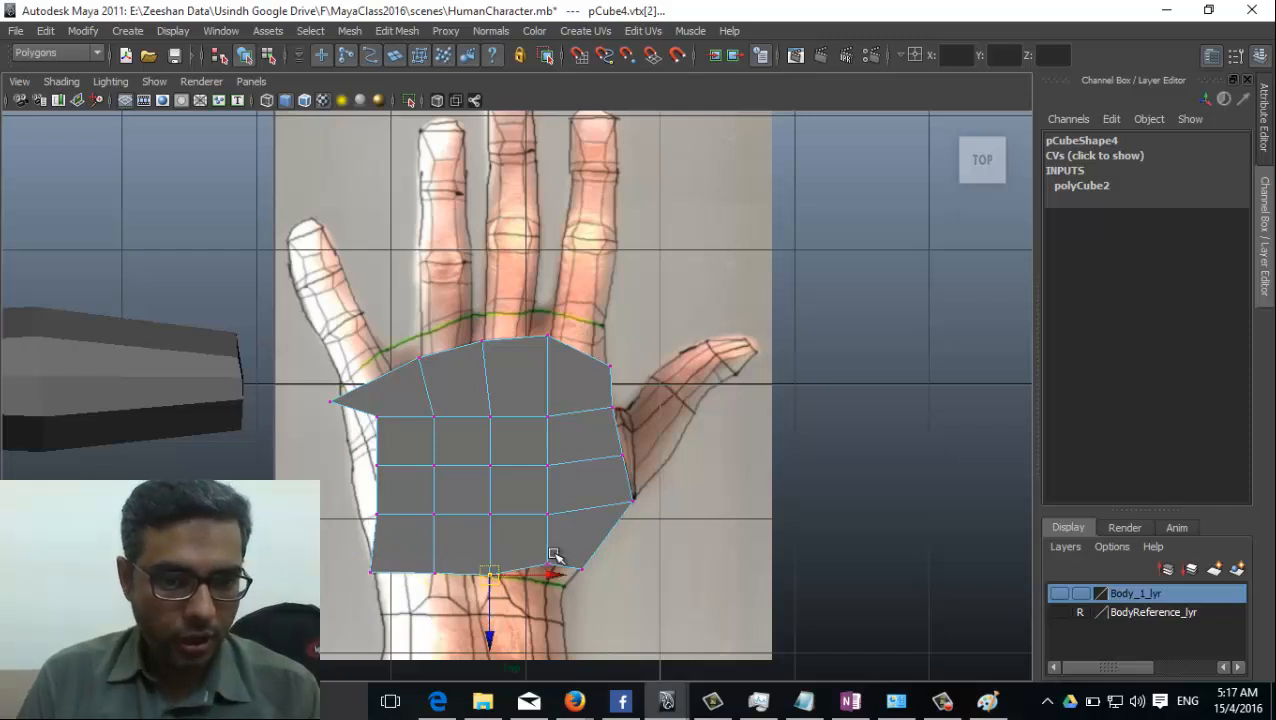
{"action": "left_click_drag", "start_coordinate": [556, 547], "coordinate": [567, 587]}
{"action": "left_click", "coordinate": [582, 568]}
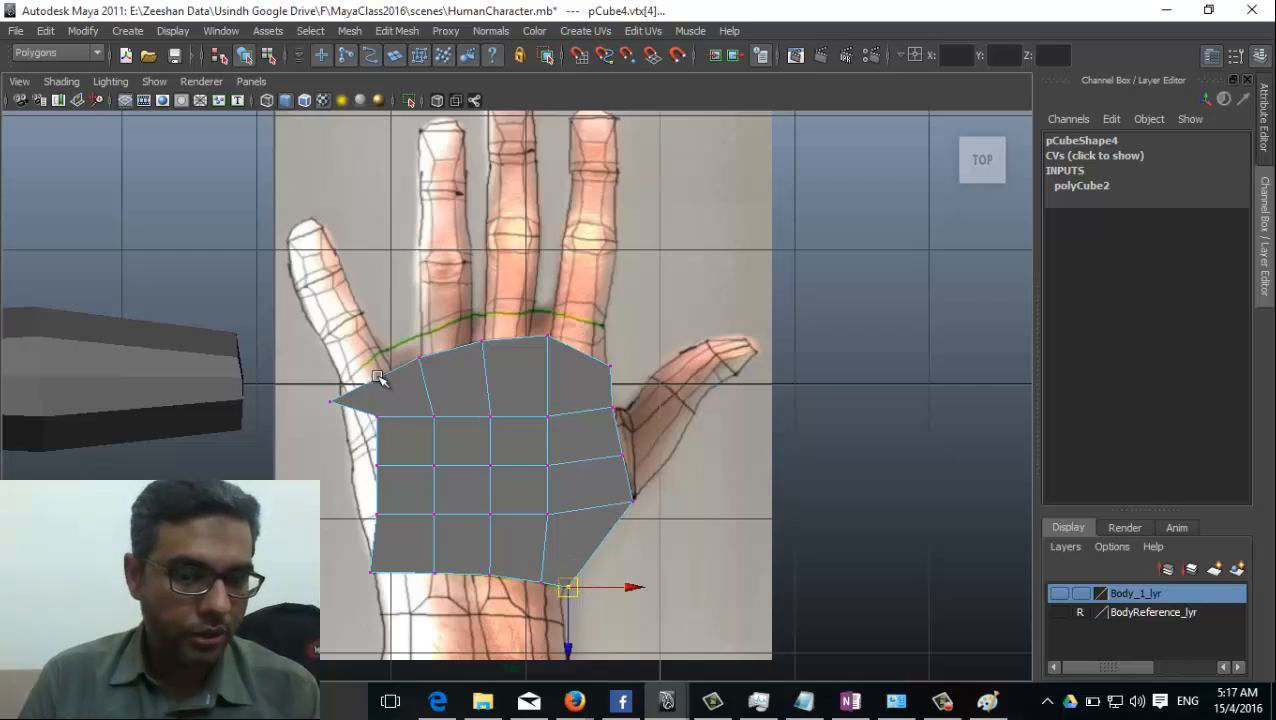
Move the vertices along the palm's little-finger side onto the hand's outer contour.
{"action": "left_click_drag", "start_coordinate": [377, 414], "coordinate": [348, 438]}
{"action": "mouse_move", "coordinate": [325, 393]}
{"action": "left_mouse_down"}
{"action": "mouse_move", "coordinate": [340, 412]}
{"action": "mouse_move", "coordinate": [378, 391]}
{"action": "mouse_move", "coordinate": [346, 396]}
{"action": "mouse_move", "coordinate": [356, 437]}
{"action": "mouse_move", "coordinate": [339, 397]}
{"action": "left_mouse_up"}
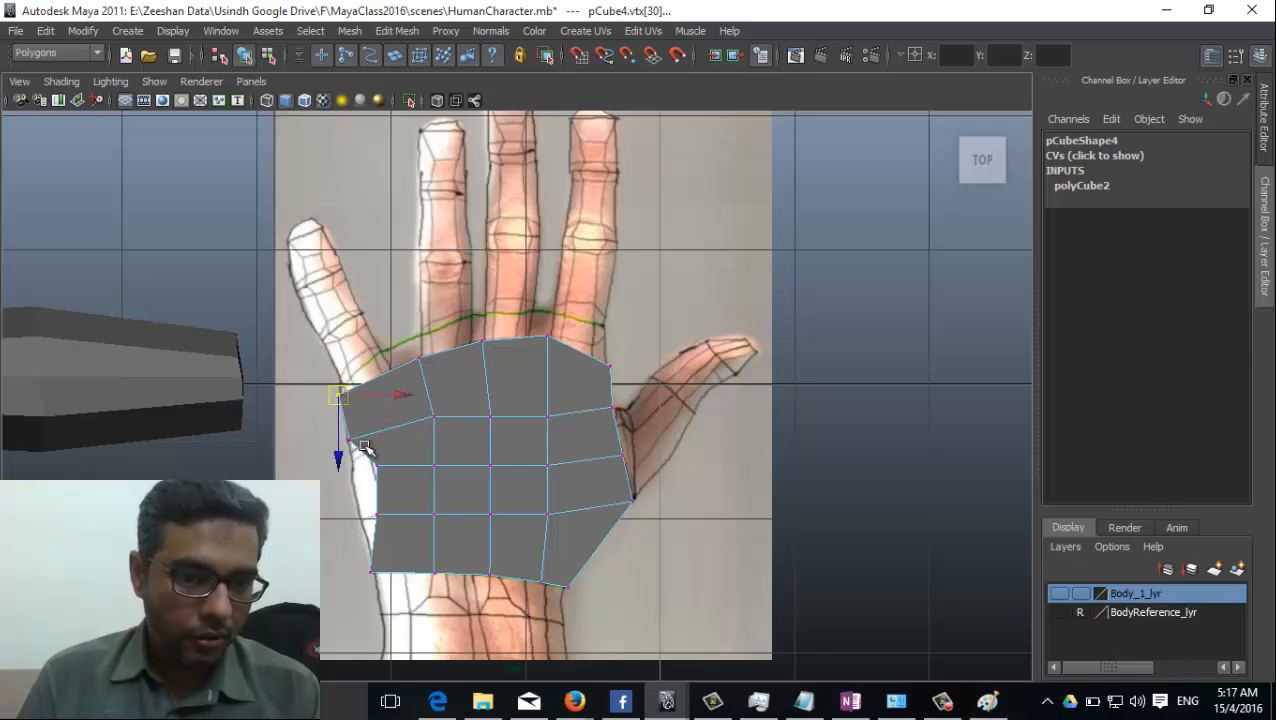
{"action": "left_click_drag", "start_coordinate": [388, 456], "coordinate": [364, 482]}
{"action": "left_click_drag", "start_coordinate": [377, 466], "coordinate": [353, 466]}
{"action": "left_click_drag", "start_coordinate": [382, 507], "coordinate": [365, 522]}
{"action": "left_click_drag", "start_coordinate": [373, 516], "coordinate": [358, 520]}
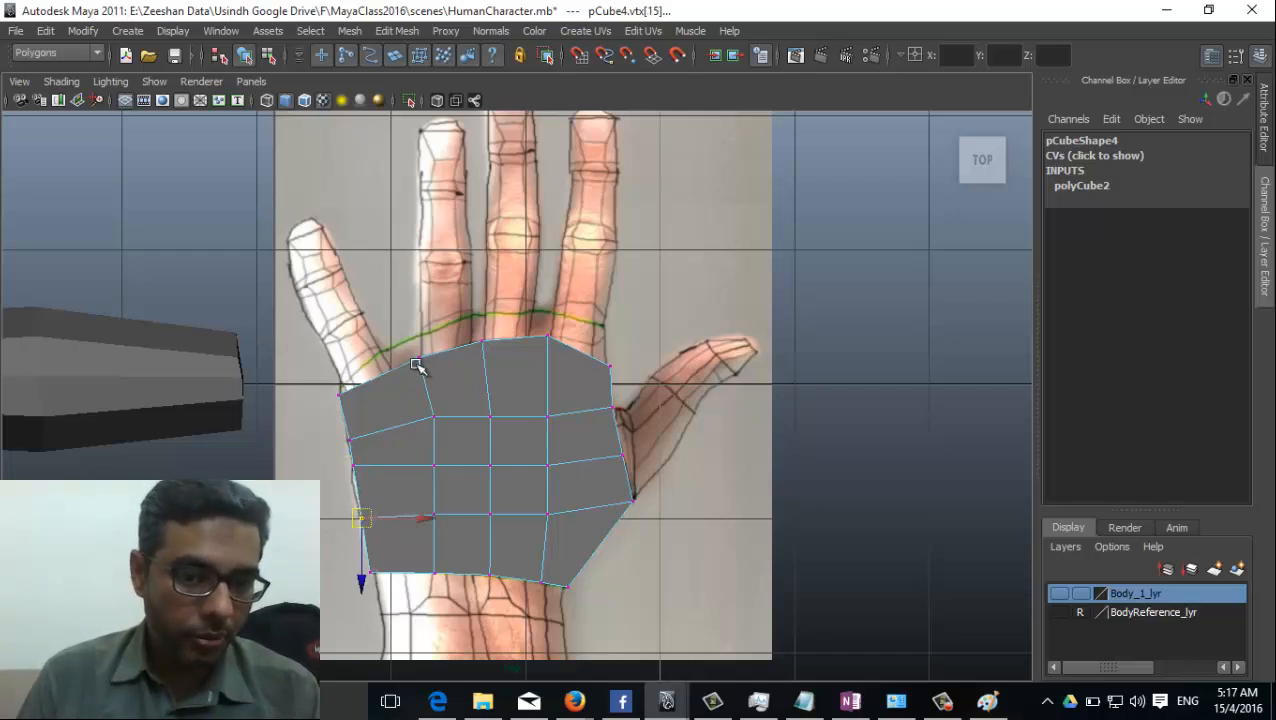
Shift the vertex between little and ring fingers toward the little finger, and refine the two upper outer-edge vertices.
{"action": "left_click_drag", "start_coordinate": [400, 382], "coordinate": [350, 395]}
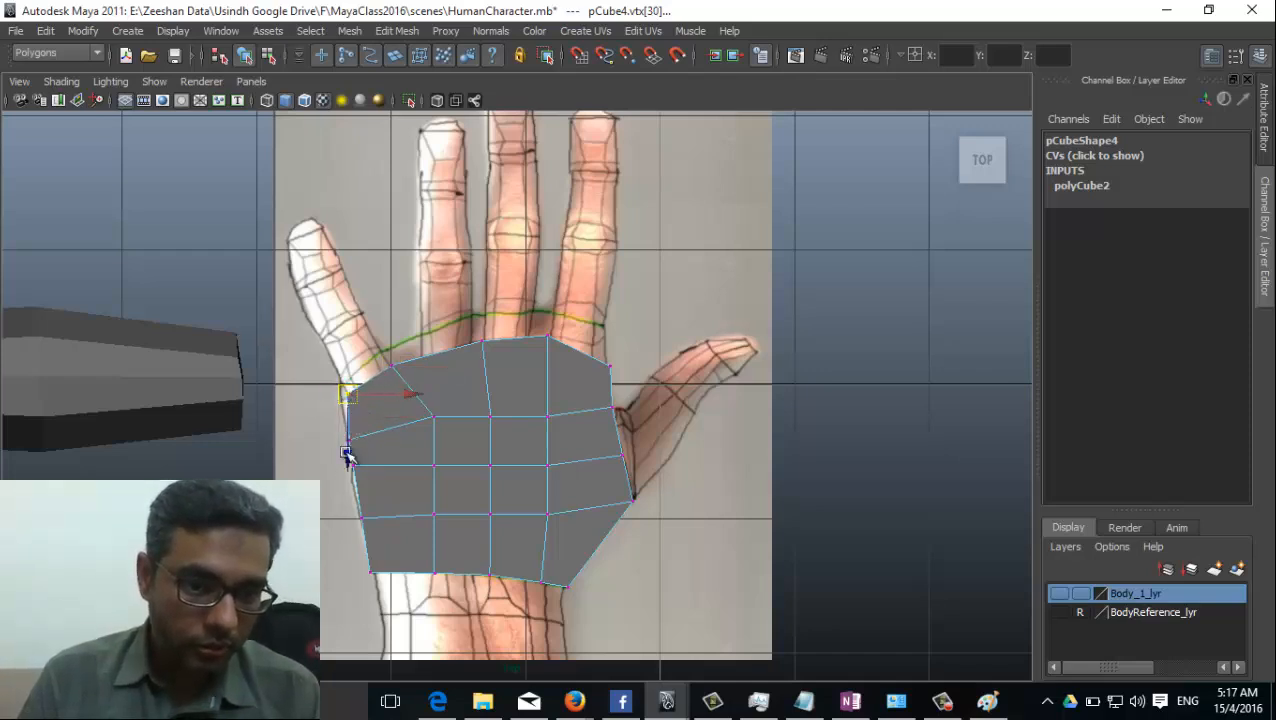
{"action": "left_click", "coordinate": [348, 441]}
{"action": "mouse_move", "coordinate": [348, 441]}
{"action": "left_mouse_down"}
{"action": "mouse_move", "coordinate": [377, 435]}
{"action": "mouse_move", "coordinate": [355, 442]}
{"action": "mouse_move", "coordinate": [347, 430]}
{"action": "left_mouse_up"}
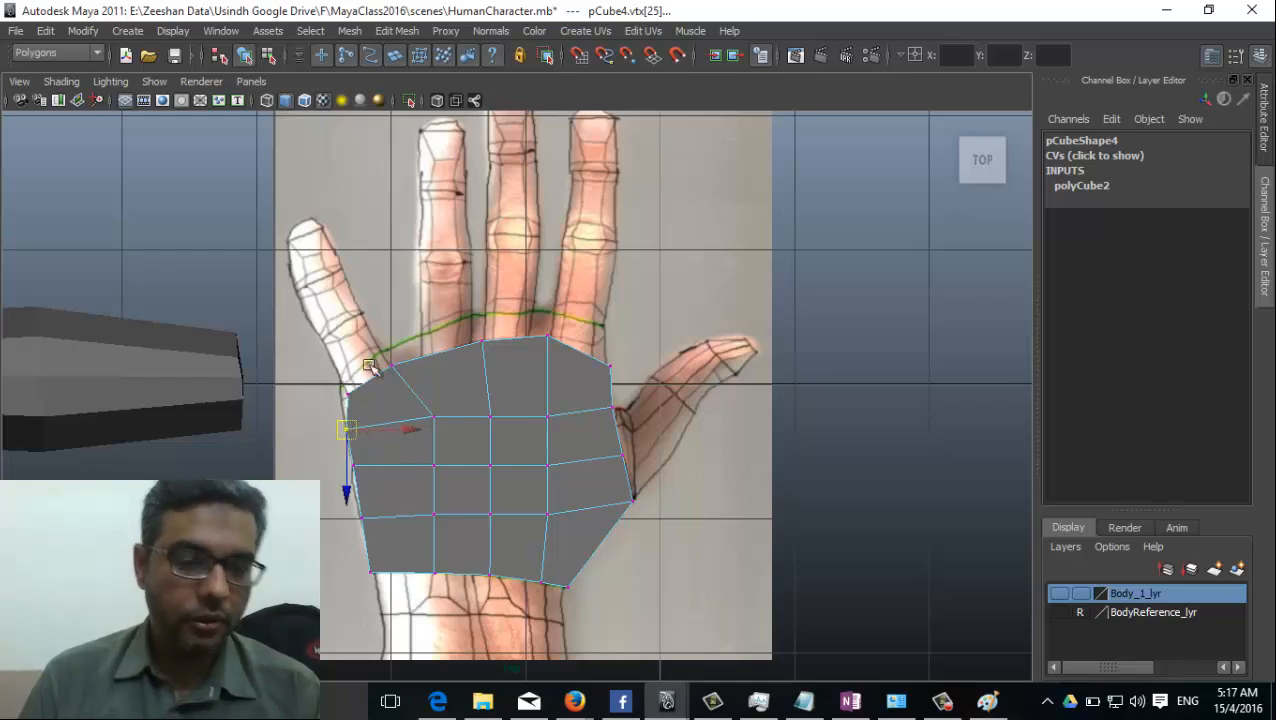
Shift the palm's second column of vertices toward the little-finger side, from below the knuckles to the wrist.
{"action": "left_click", "coordinate": [433, 417]}
{"action": "left_click_drag", "start_coordinate": [431, 420], "coordinate": [407, 421]}
{"action": "left_click", "coordinate": [431, 464]}
{"action": "left_click_drag", "start_coordinate": [427, 464], "coordinate": [410, 470]}
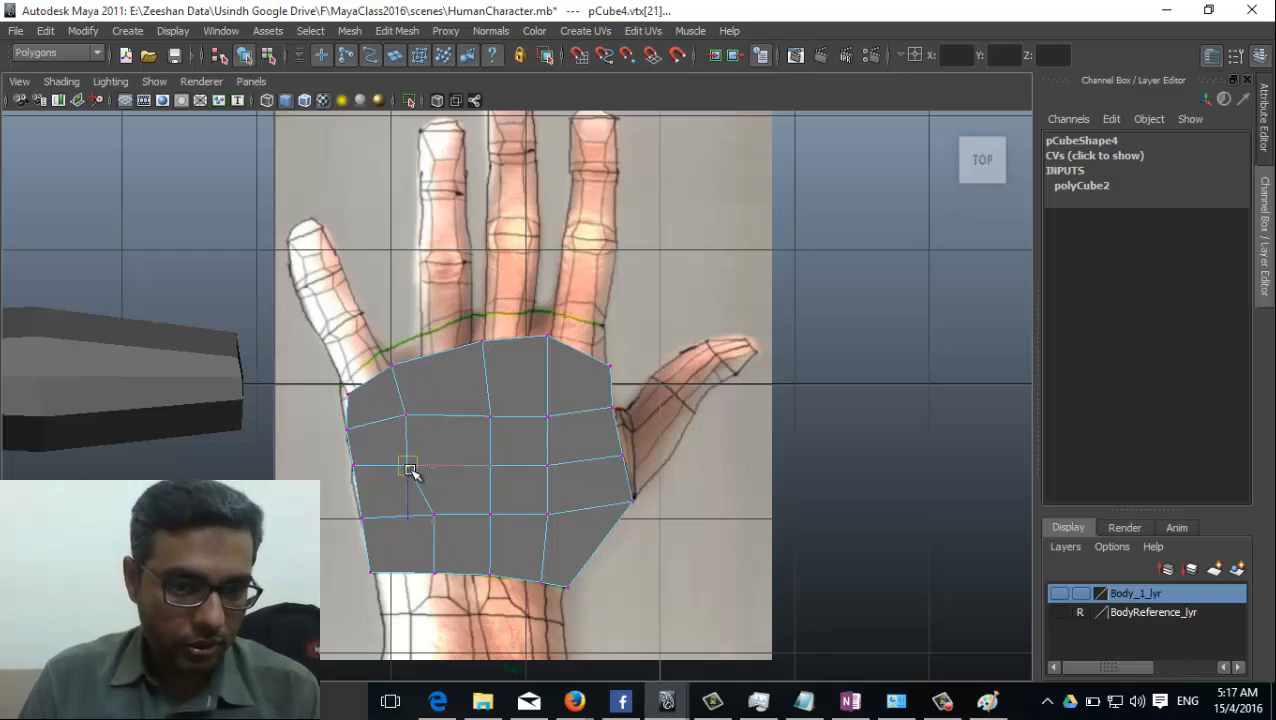
{"action": "left_click", "coordinate": [436, 514]}
{"action": "left_click_drag", "start_coordinate": [434, 517], "coordinate": [413, 518]}
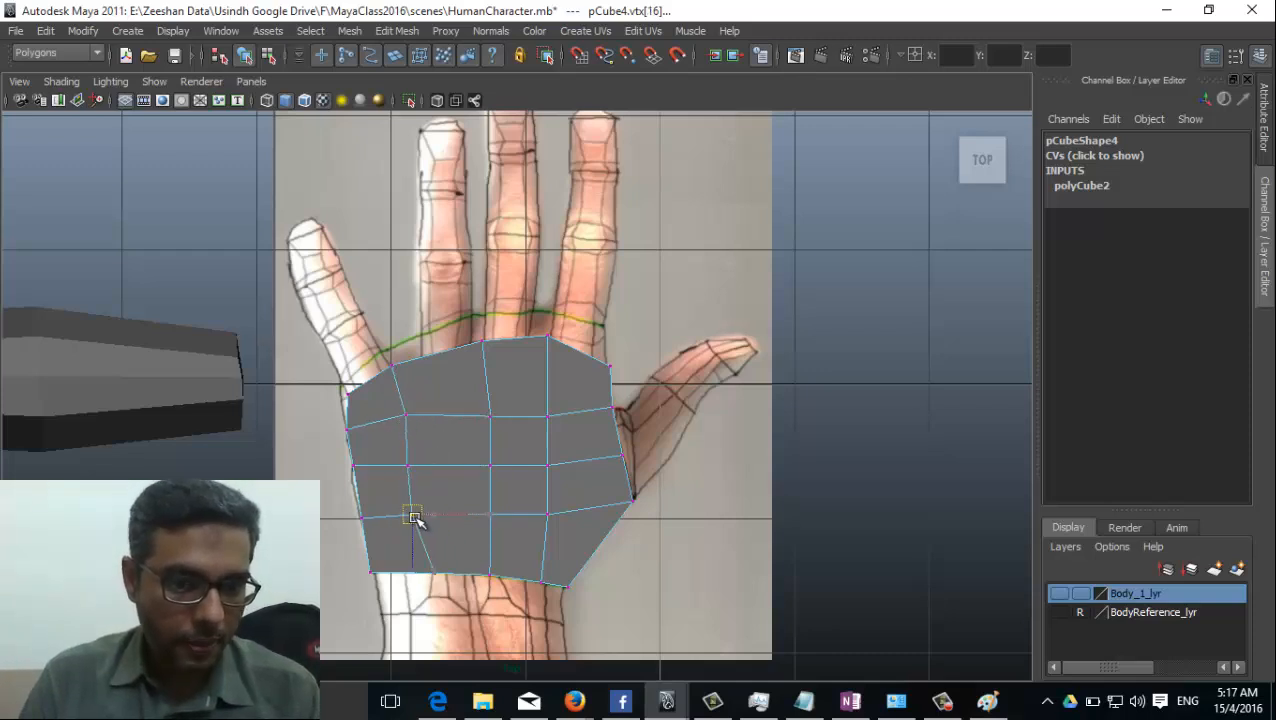
{"action": "left_click", "coordinate": [435, 575]}
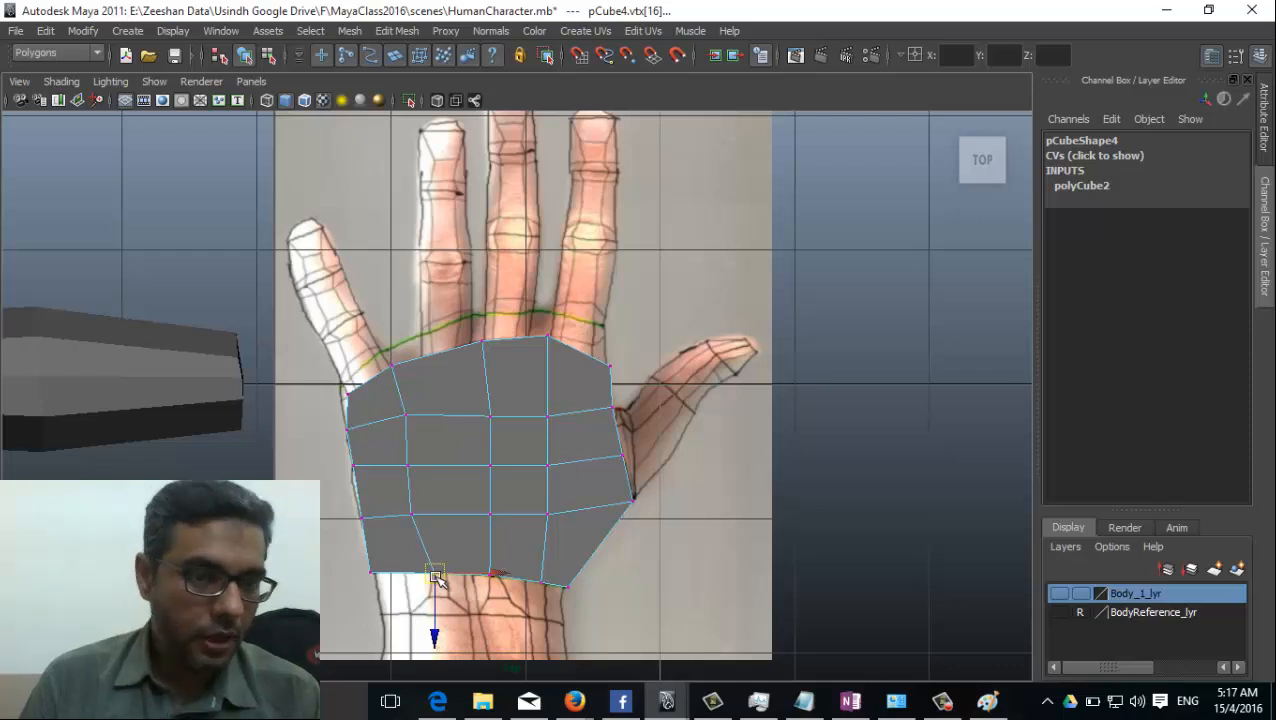
{"action": "left_click_drag", "start_coordinate": [435, 575], "coordinate": [406, 574]}
Turn on X-Ray shading in the top view and align the second column's inner vertices with the hand picture's guide lines.
{"action": "left_click", "coordinate": [61, 81]}
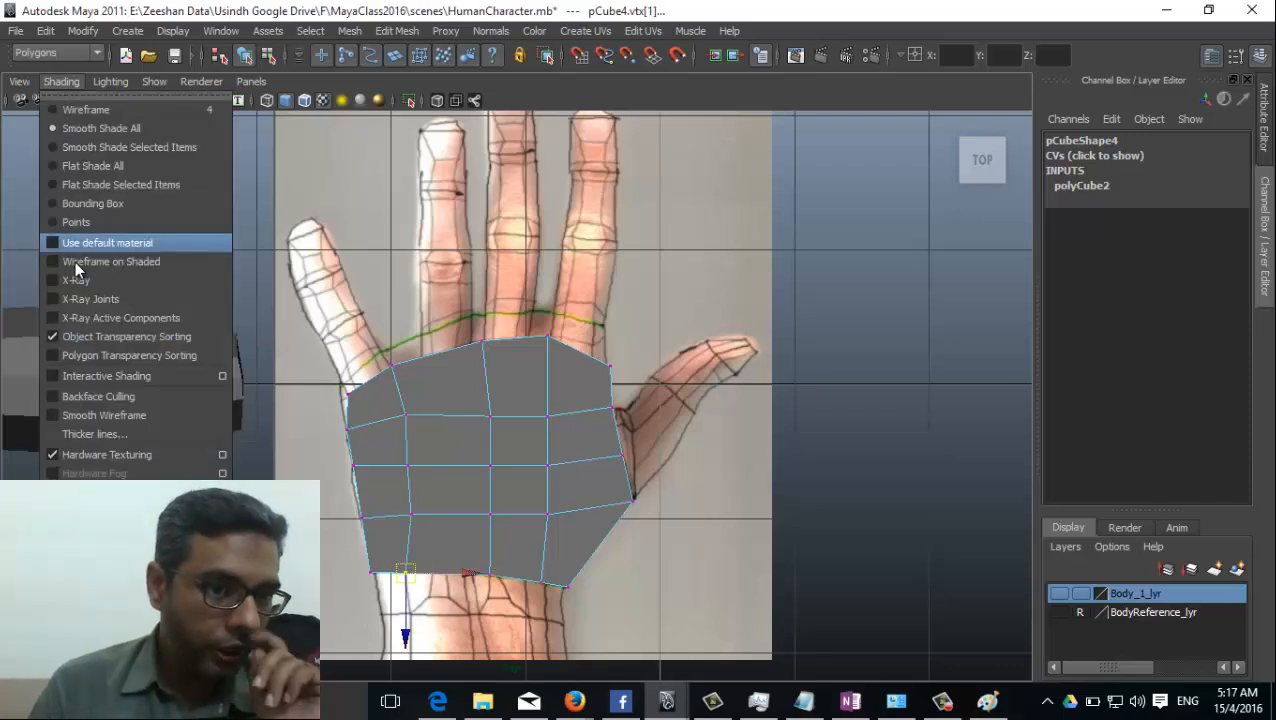
{"action": "left_click", "coordinate": [80, 279]}
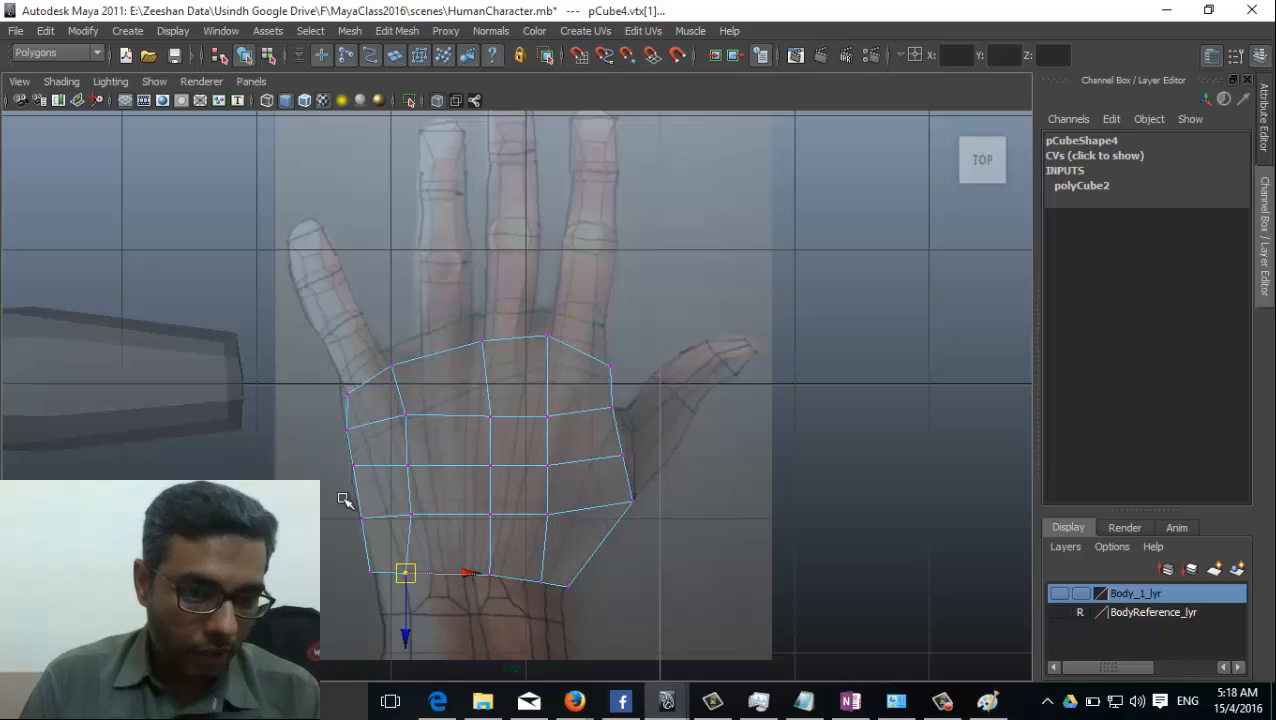
{"action": "right_click_drag", "start_coordinate": [356, 500], "coordinate": [476, 504], "text": "alt"}
{"action": "middle_click_drag", "start_coordinate": [490, 421], "coordinate": [527, 370], "text": "alt"}
{"action": "right_click_drag", "start_coordinate": [319, 453], "coordinate": [655, 456], "text": "alt"}
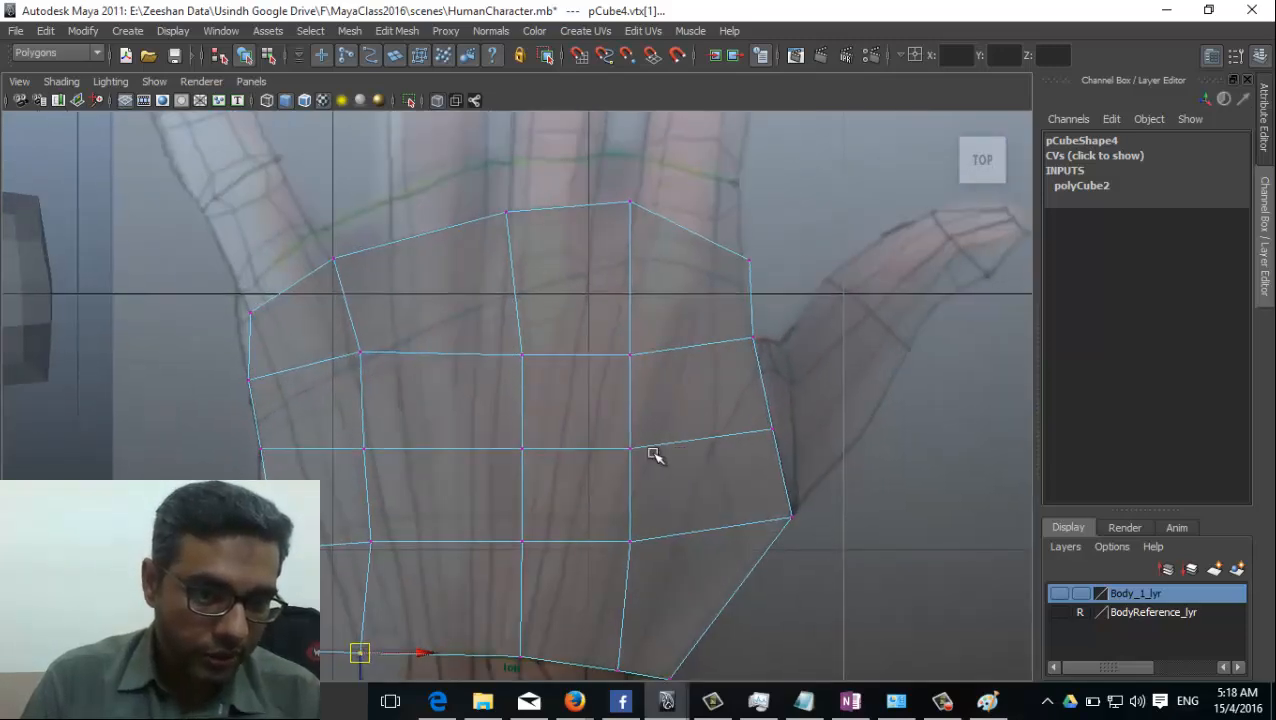
{"action": "middle_click_drag", "start_coordinate": [368, 367], "coordinate": [428, 299], "text": "alt"}
{"action": "left_click", "coordinate": [417, 287]}
{"action": "left_click_drag", "start_coordinate": [416, 285], "coordinate": [403, 277]}
{"action": "left_click", "coordinate": [422, 382]}
{"action": "left_click_drag", "start_coordinate": [422, 382], "coordinate": [428, 383]}
{"action": "left_click", "coordinate": [428, 476]}
{"action": "left_click_drag", "start_coordinate": [428, 476], "coordinate": [446, 457]}
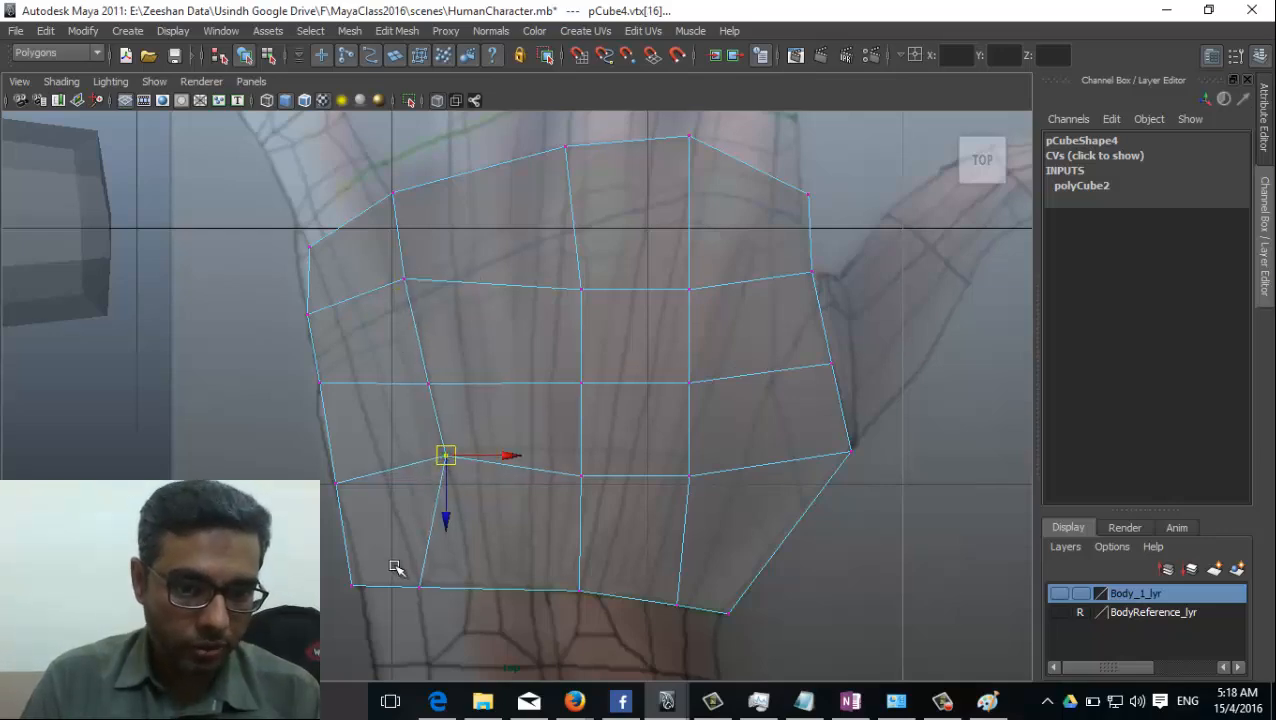
{"action": "left_click", "coordinate": [420, 586]}
{"action": "middle_click_drag", "start_coordinate": [485, 307], "coordinate": [425, 503], "text": "alt"}
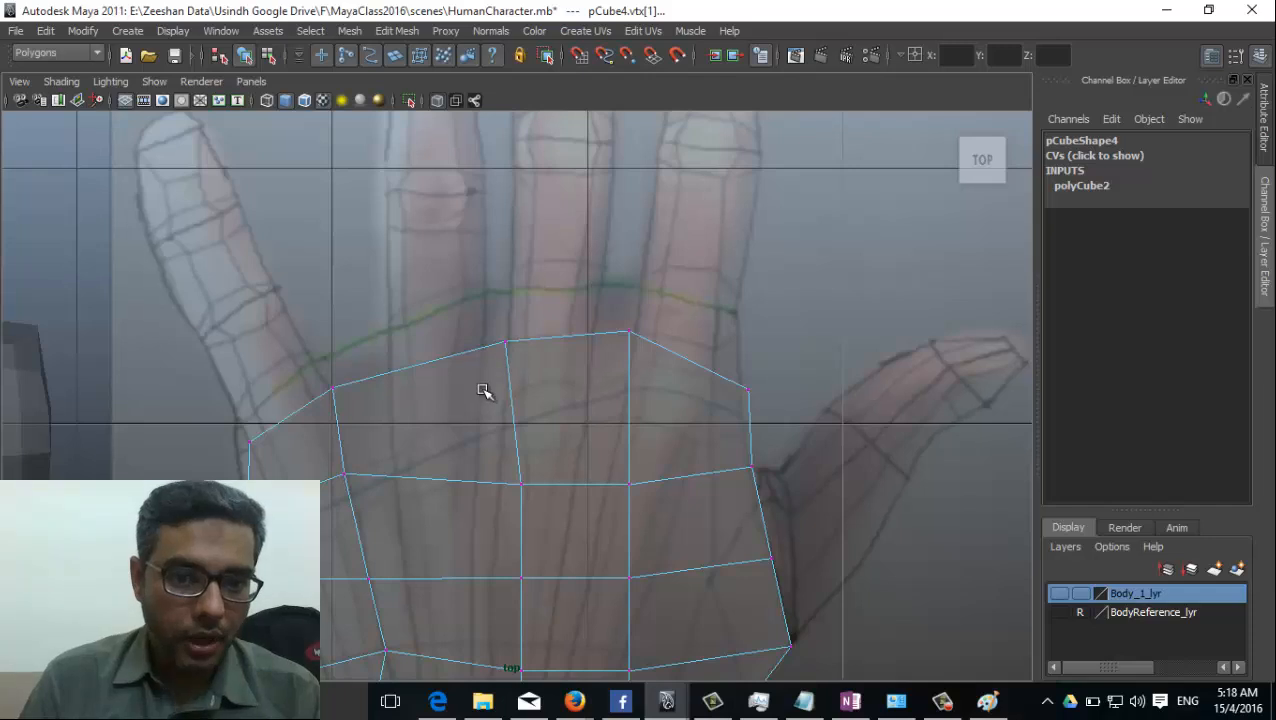
{"action": "scroll", "coordinate": [484, 391], "scroll_direction": "down", "scroll_amount": 5}
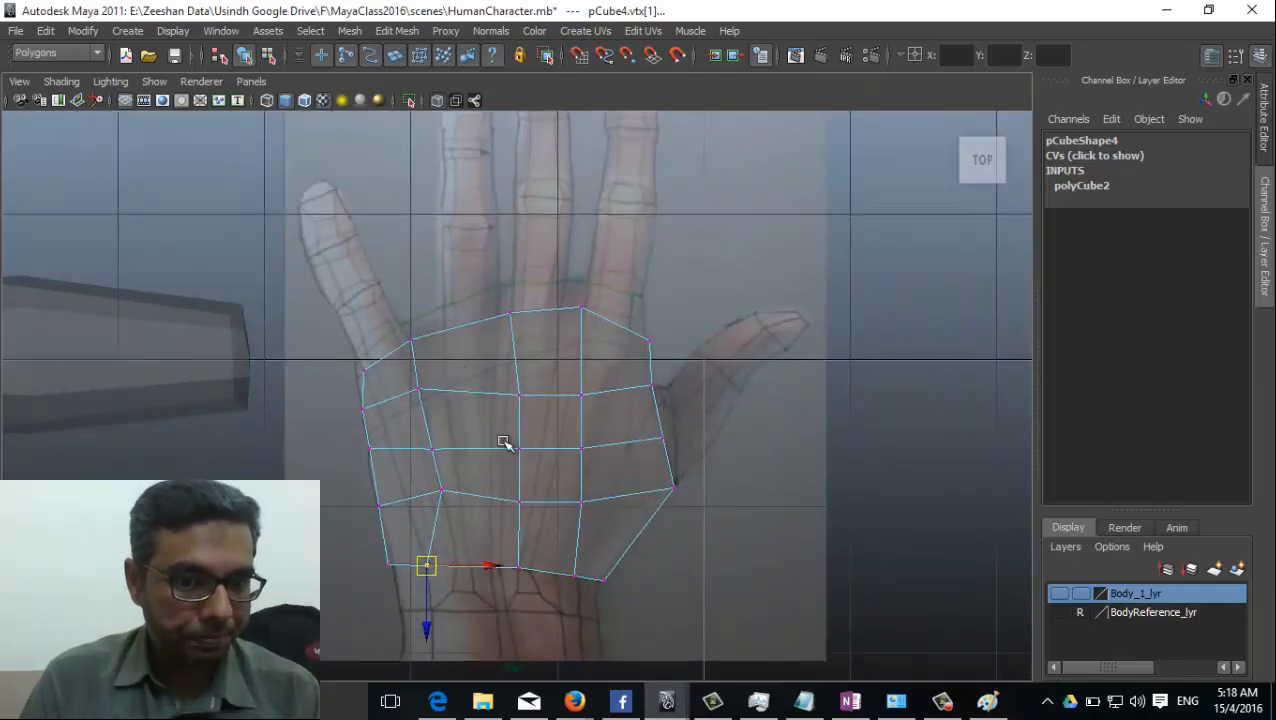
Insert four edge loops running from knuckles to wrist, beside the three finger gaps and near the thumb-side edge.
{"action": "left_click", "coordinate": [396, 33]}
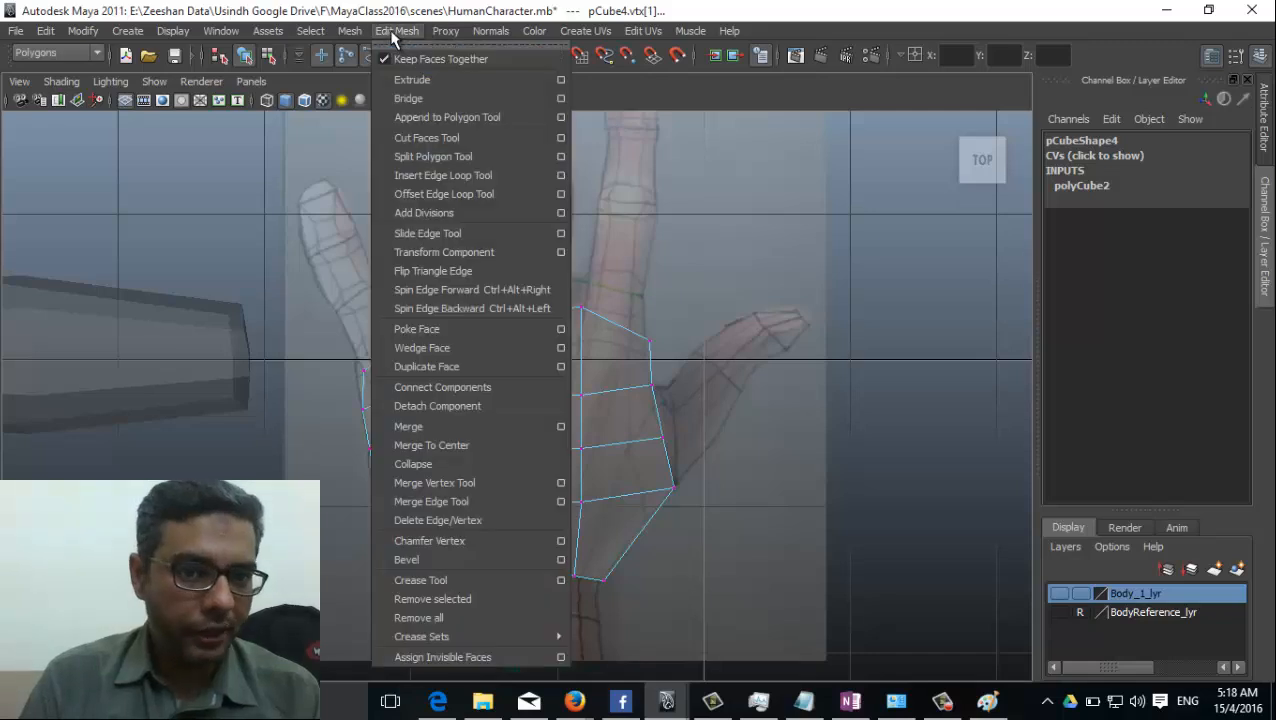
{"action": "left_click", "coordinate": [476, 174]}
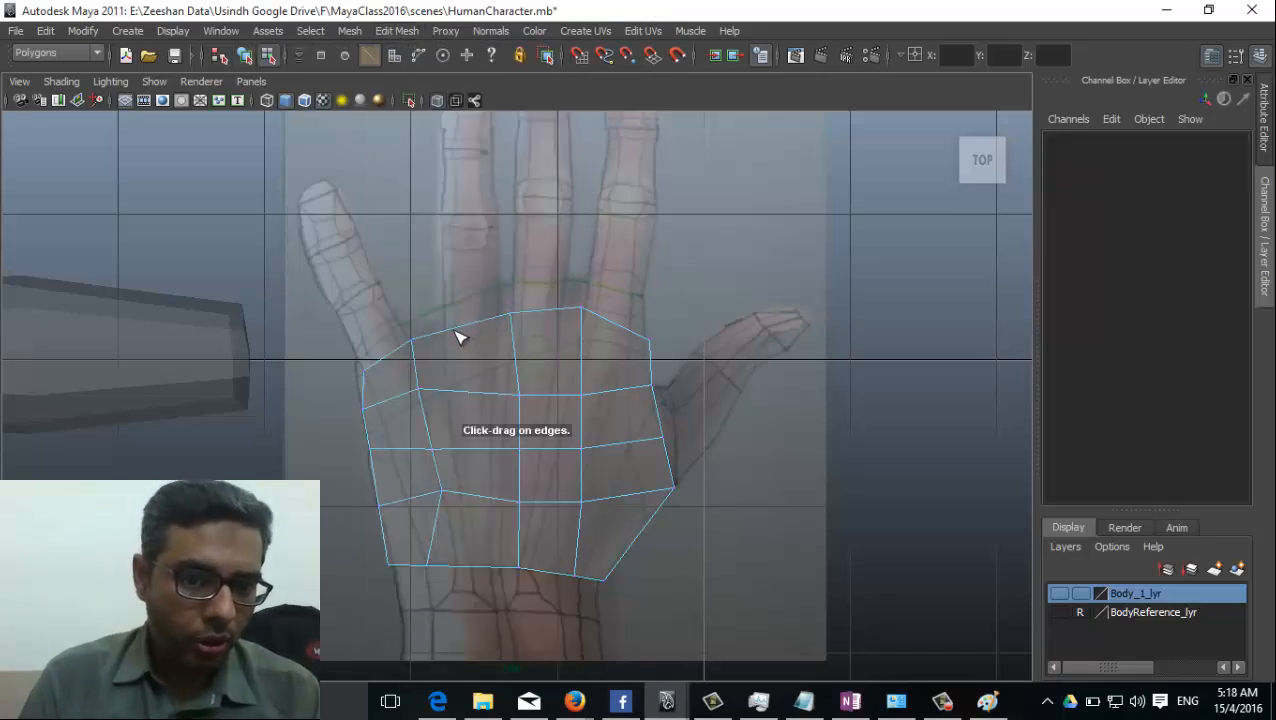
{"action": "left_click_drag", "start_coordinate": [458, 337], "coordinate": [558, 298]}
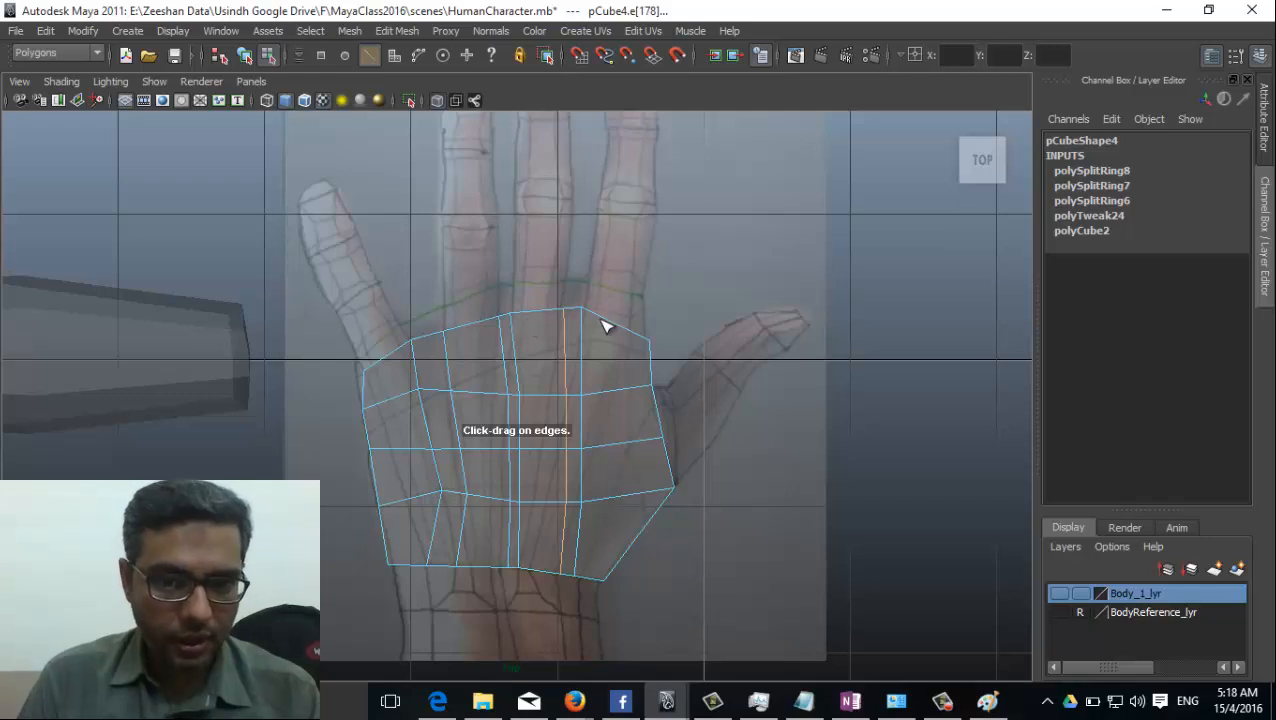
{"action": "left_click_drag", "start_coordinate": [645, 346], "coordinate": [639, 358]}
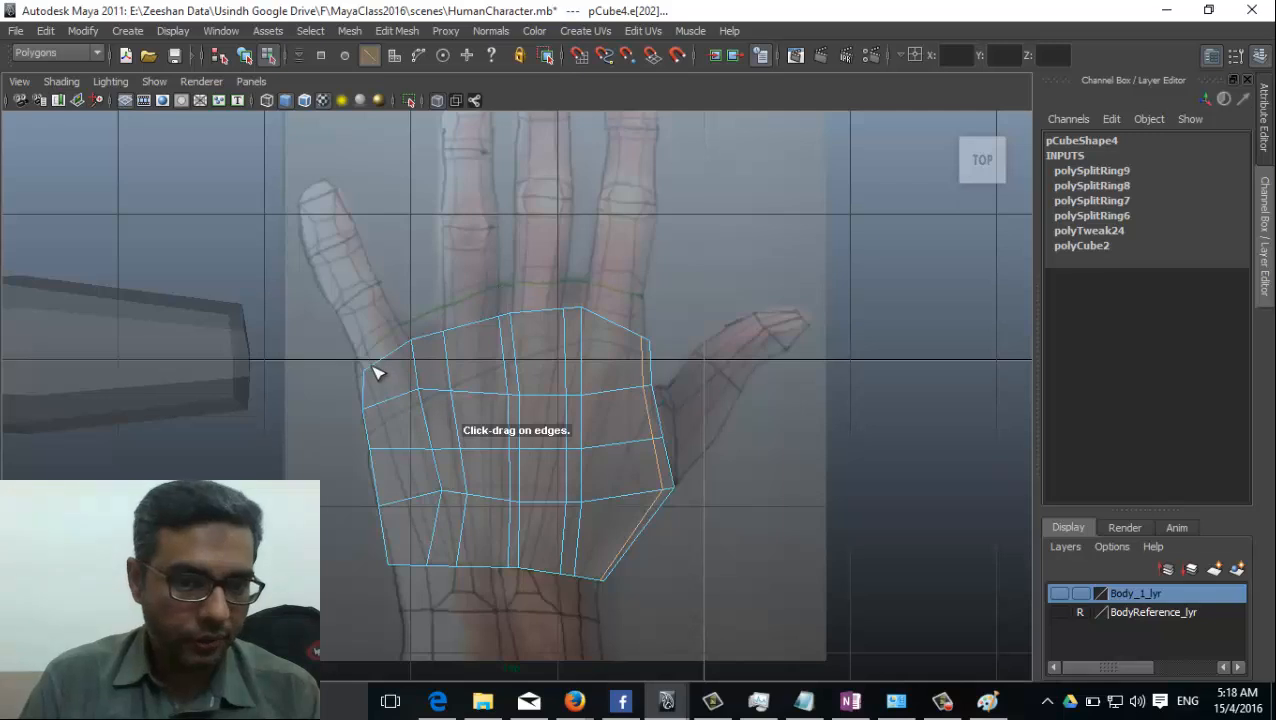
{"action": "middle_click_drag", "start_coordinate": [437, 444], "coordinate": [466, 425], "text": "alt"}
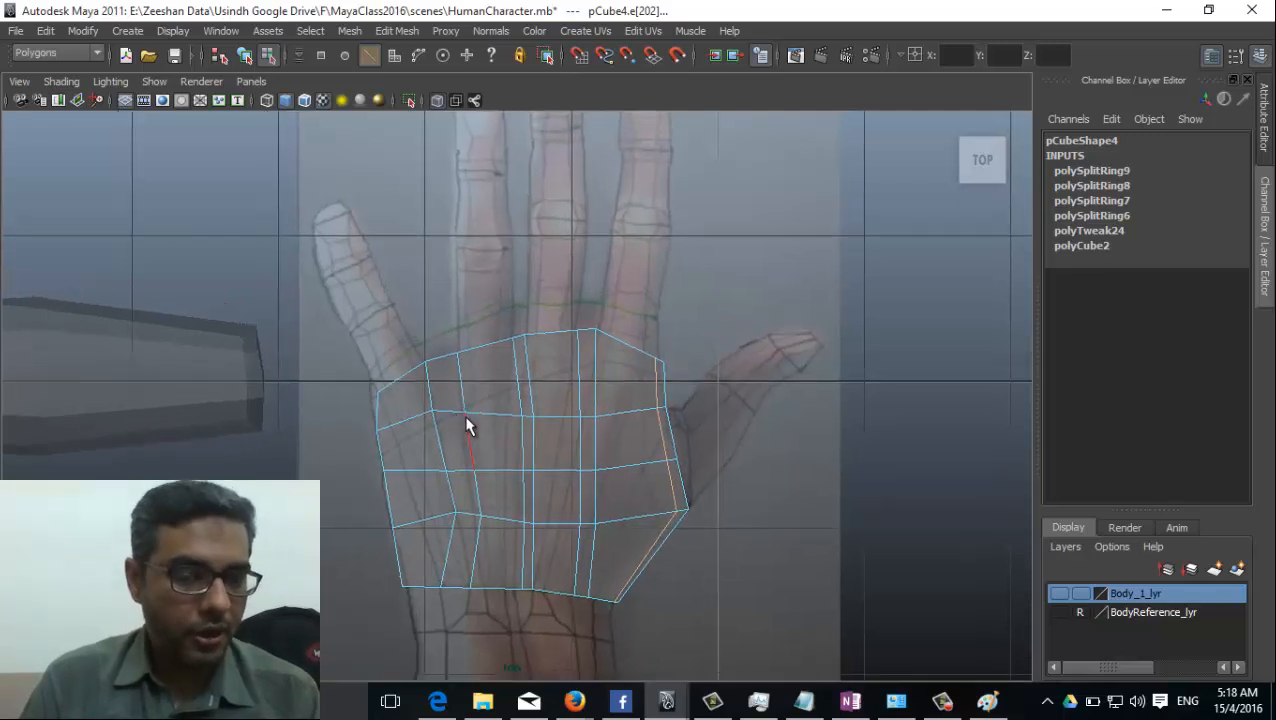
{"action": "scroll", "coordinate": [454, 405], "scroll_direction": "up", "scroll_amount": 3}
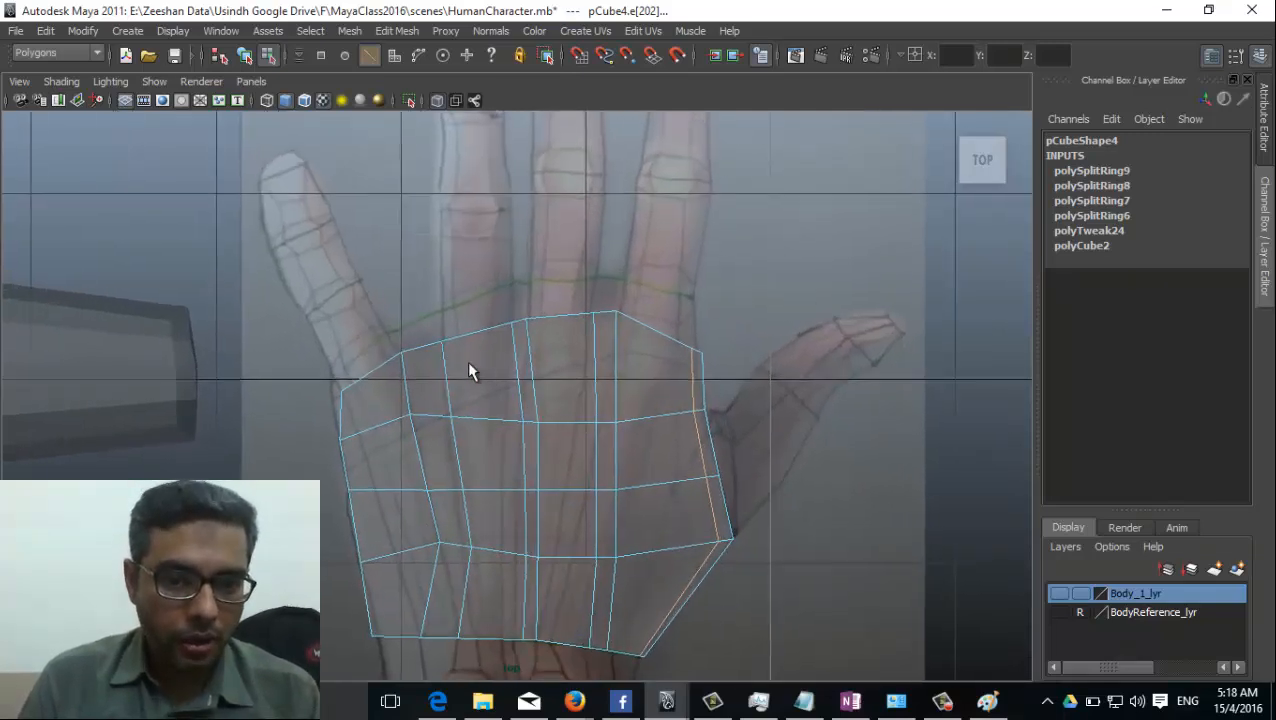
{"action": "key", "text": "F9"}
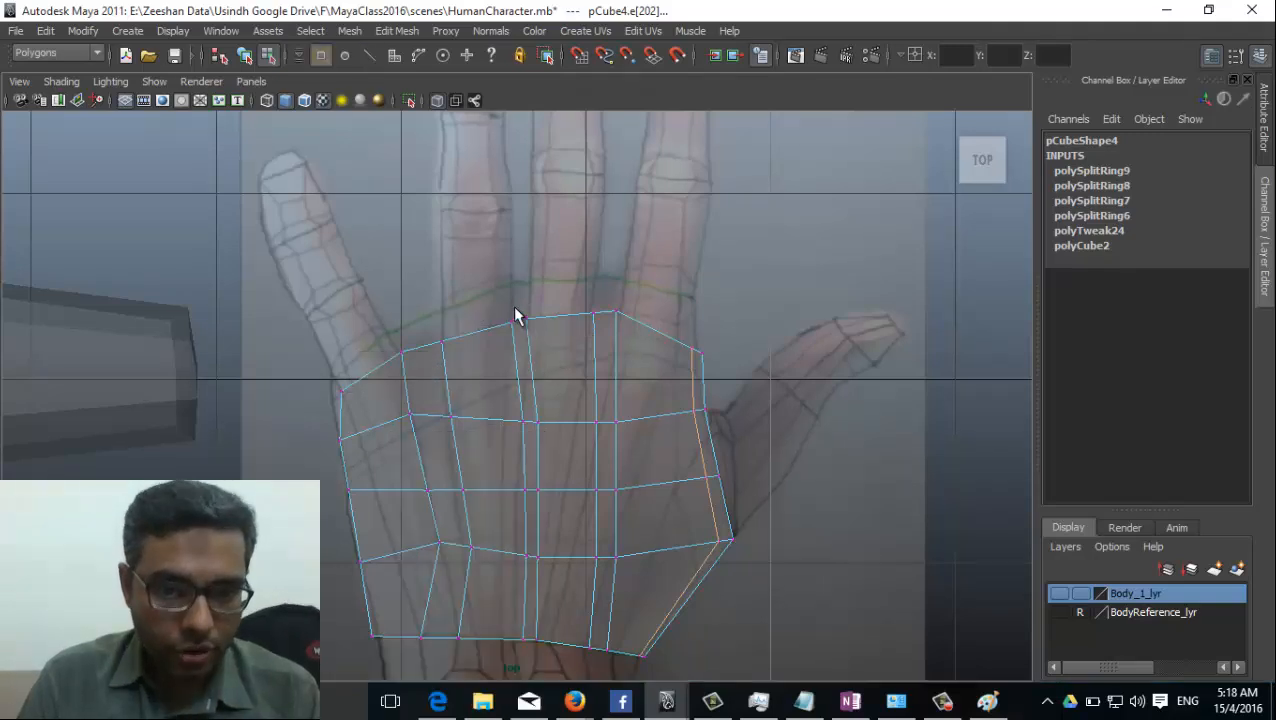
{"action": "left_click", "coordinate": [528, 419]}
{"action": "left_click_drag", "start_coordinate": [597, 311], "coordinate": [548, 330]}
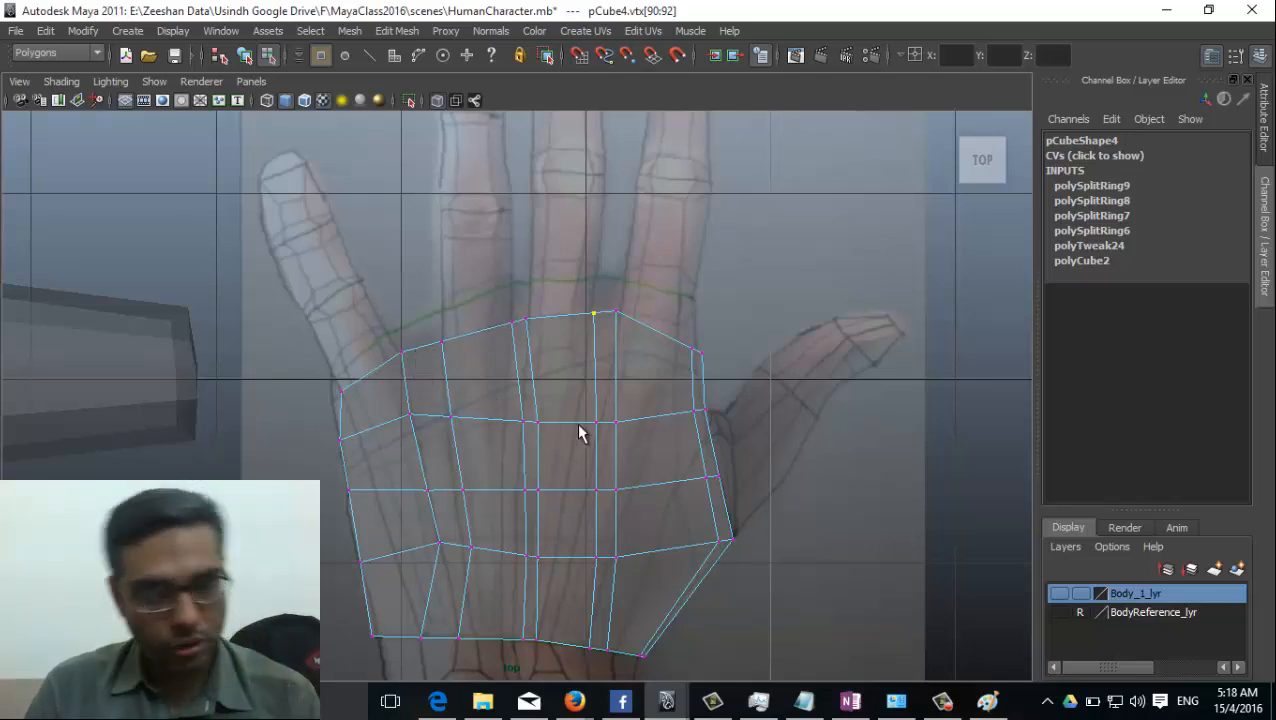
Switch to the perspective view and turn off X-Ray shading there.
{"action": "key", "text": "space"}
{"action": "left_click_drag", "start_coordinate": [578, 432], "coordinate": [476, 480]}
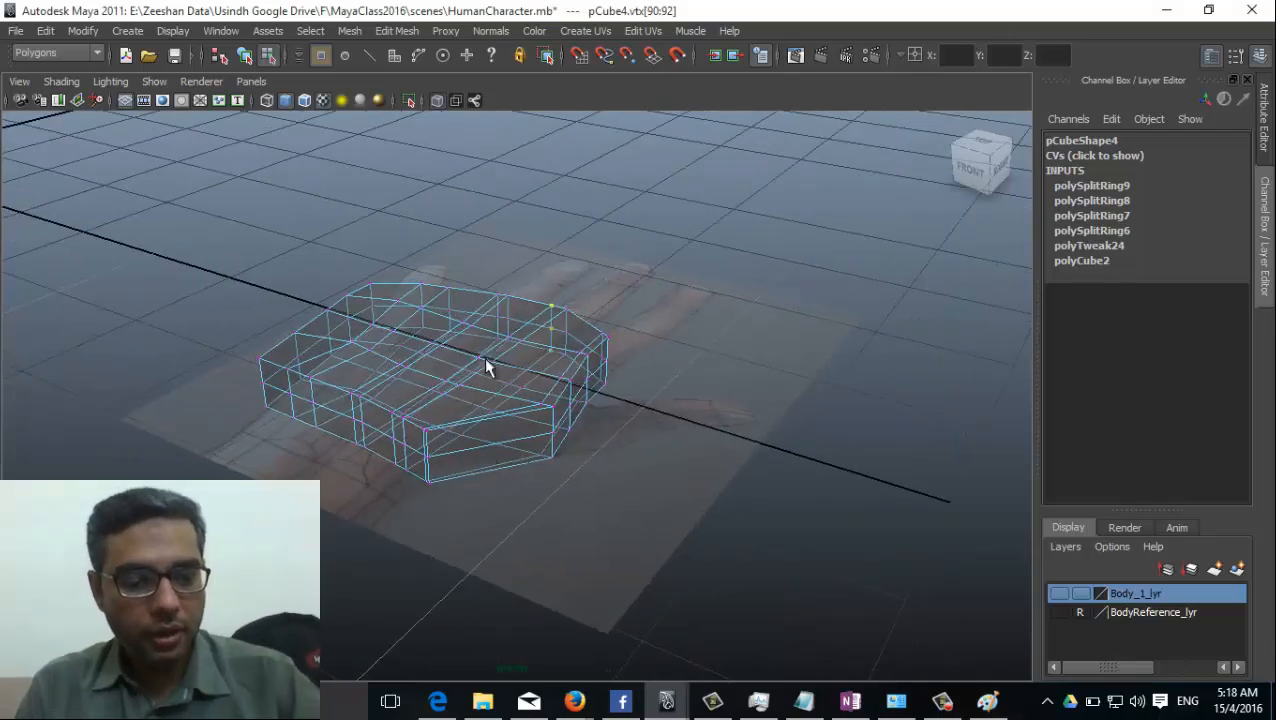
{"action": "left_click", "coordinate": [100, 80]}
{"action": "left_click", "coordinate": [134, 298]}
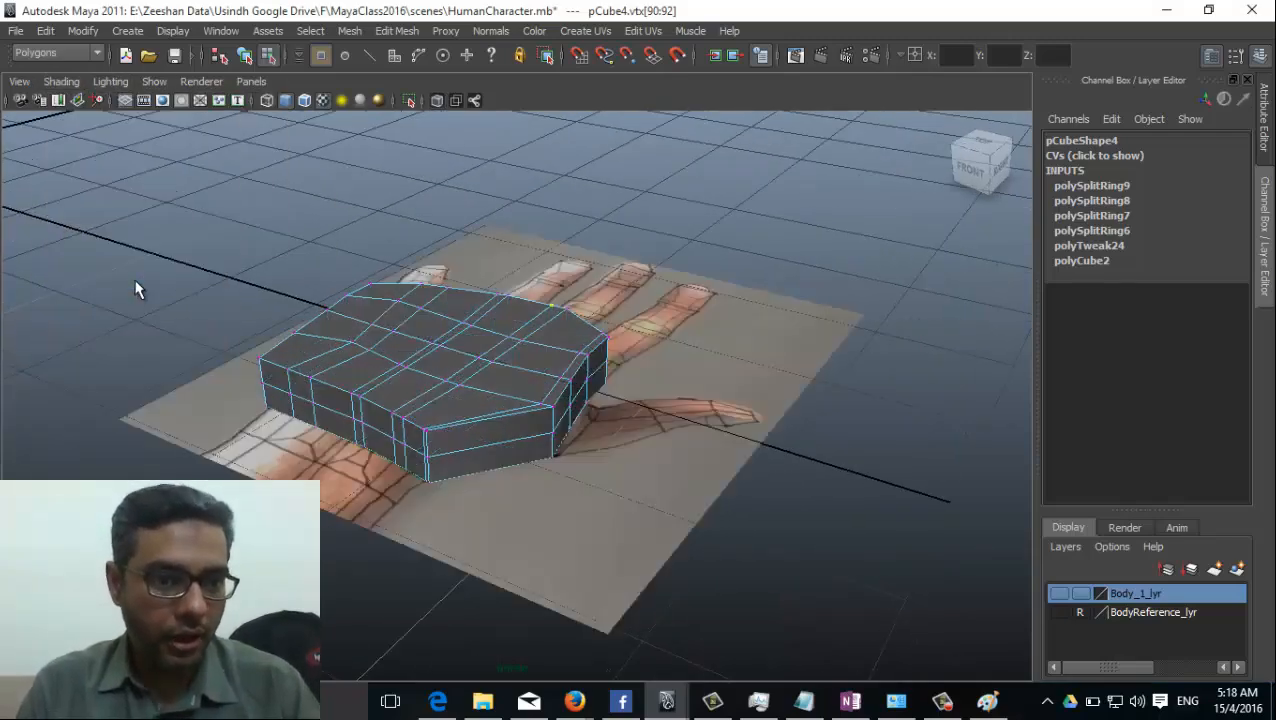
Select the upper and lower end faces at the bases of all four fingers, leaving out the narrow gap faces.
{"action": "left_click_drag", "start_coordinate": [581, 517], "coordinate": [499, 409], "text": "alt"}
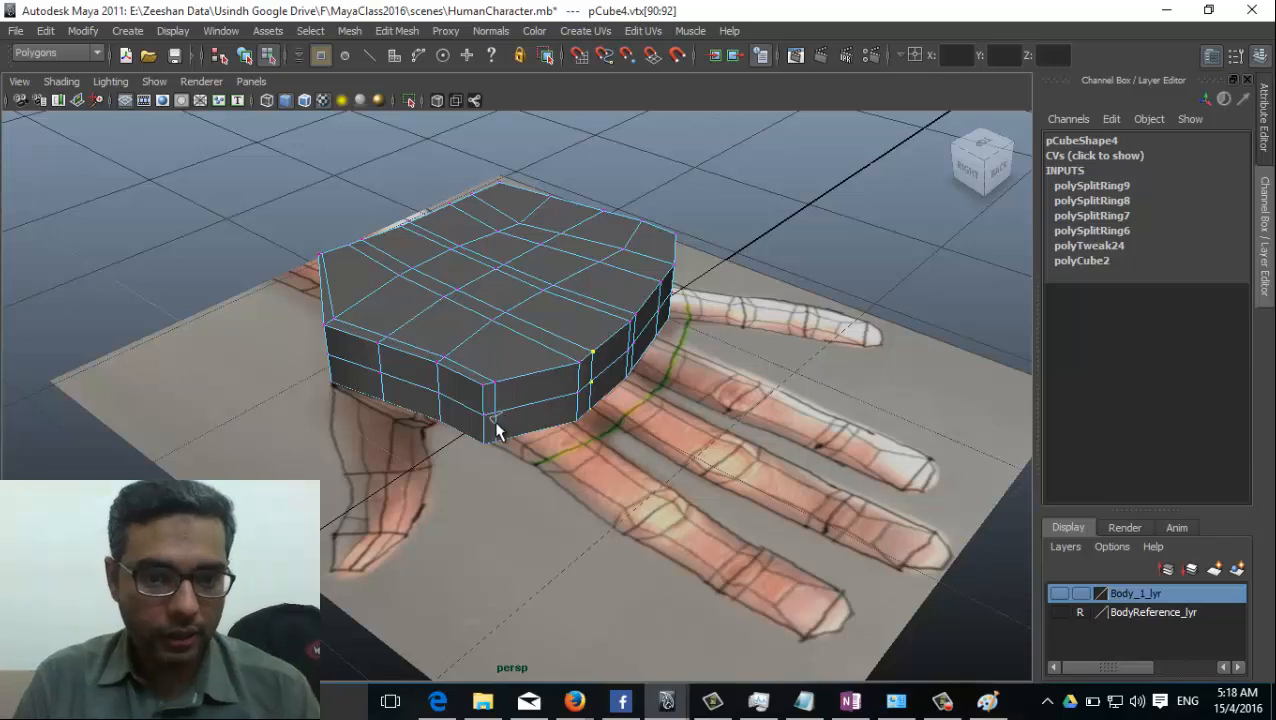
{"action": "right_click_drag", "start_coordinate": [501, 361], "coordinate": [498, 406]}
{"action": "left_click", "coordinate": [548, 387]}
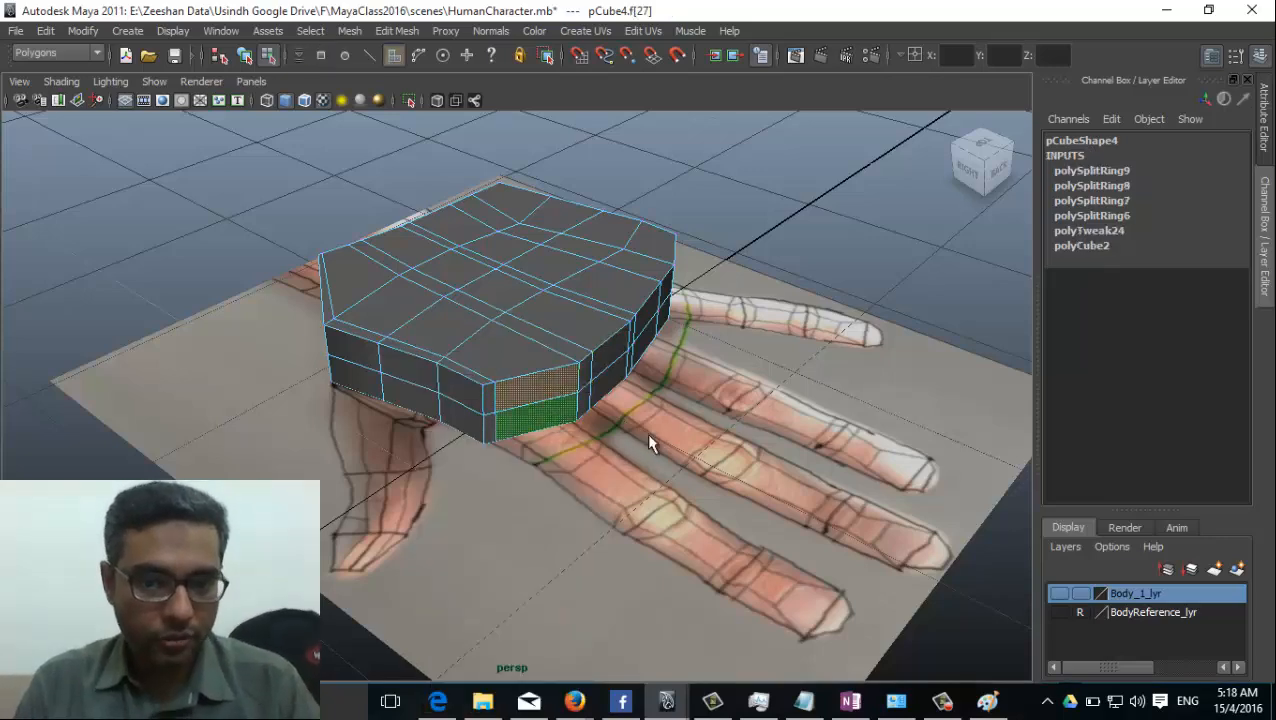
{"action": "left_click_drag", "start_coordinate": [648, 443], "coordinate": [566, 437], "text": "alt"}
{"action": "left_click", "coordinate": [557, 416], "text": "shift"}
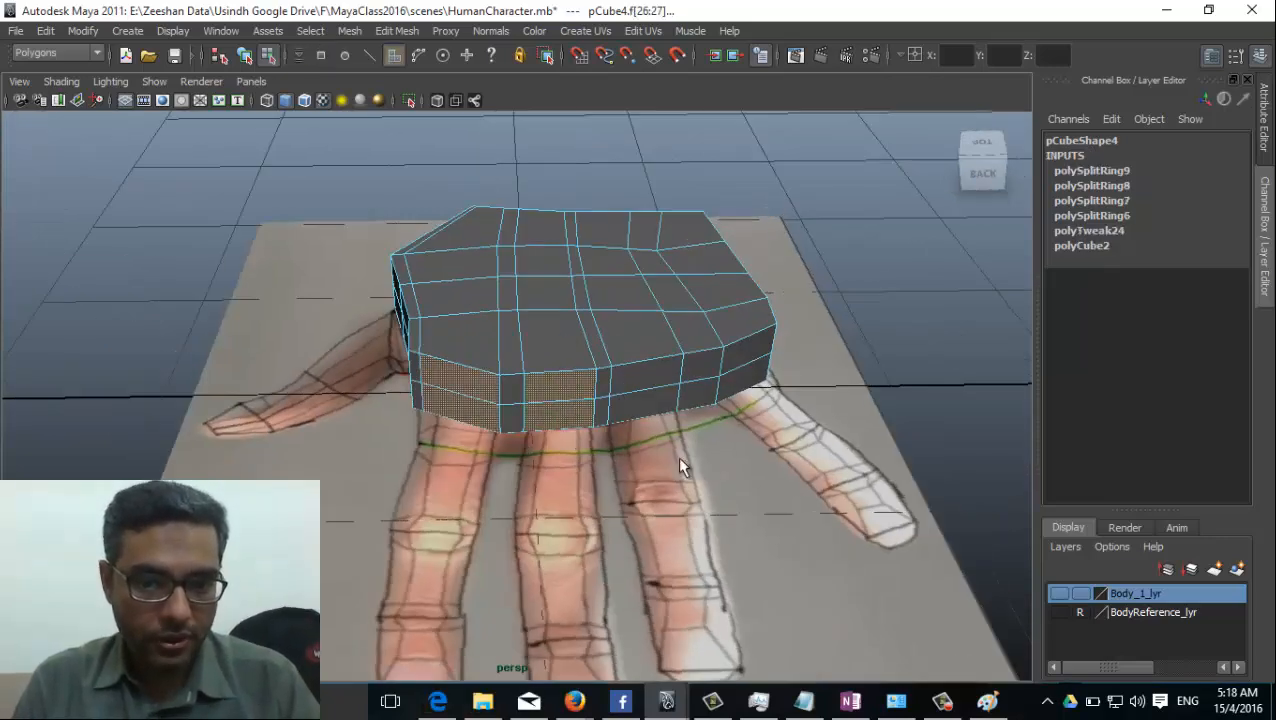
{"action": "left_click_drag", "start_coordinate": [680, 460], "coordinate": [589, 424], "text": "alt"}
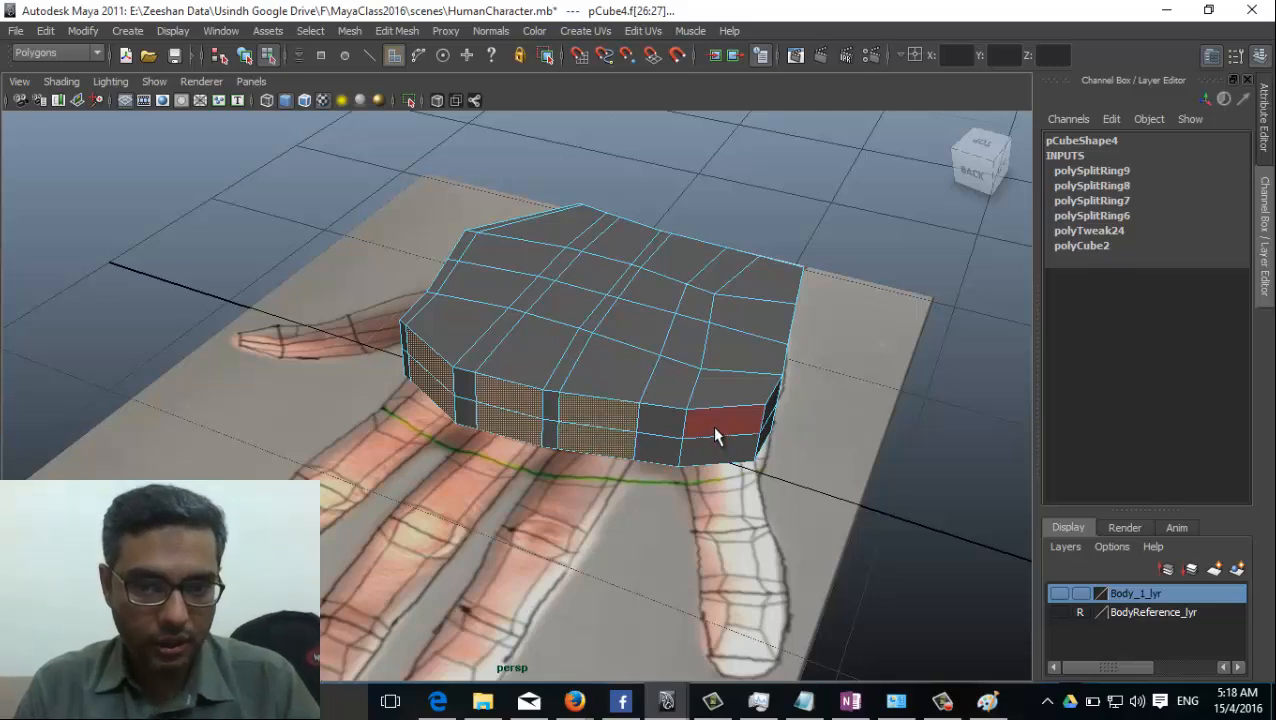
{"action": "left_click_drag", "start_coordinate": [397, 467], "coordinate": [537, 478], "text": "alt"}
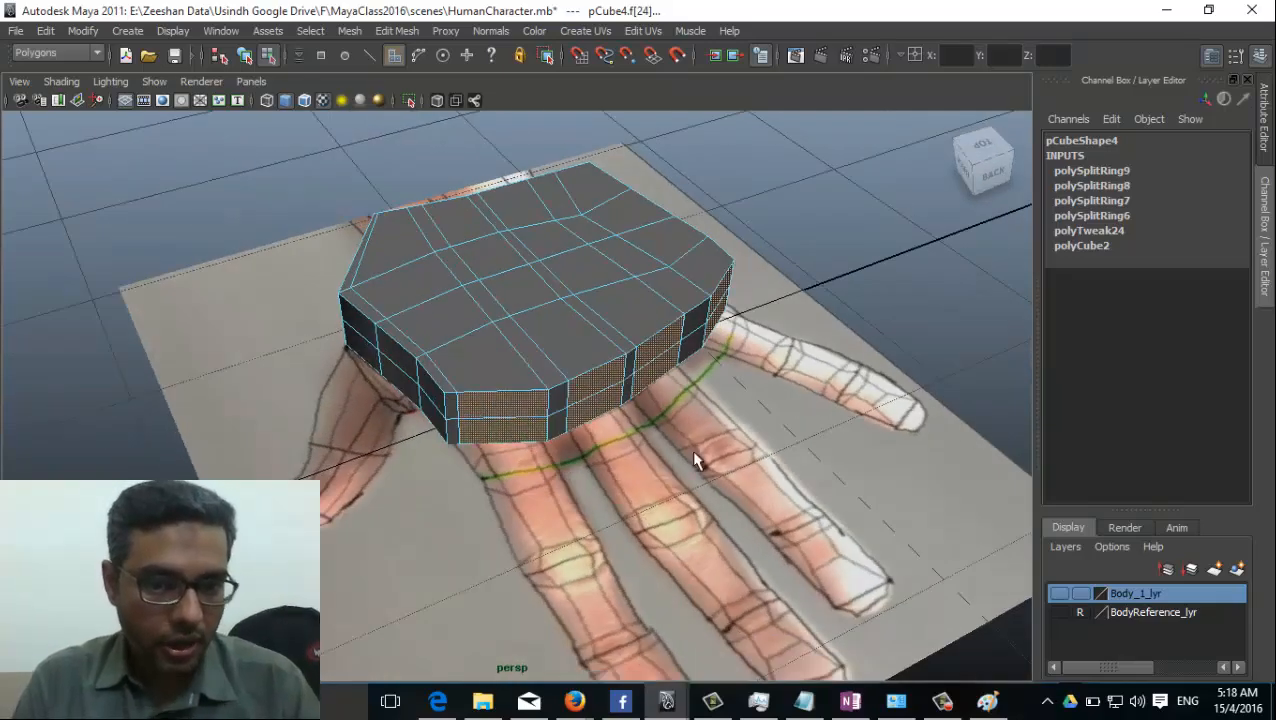
{"action": "left_click_drag", "start_coordinate": [632, 410], "coordinate": [700, 470], "text": "alt"}
{"action": "middle_click_drag", "start_coordinate": [686, 471], "coordinate": [622, 461], "text": "alt"}
{"action": "left_click_drag", "start_coordinate": [622, 460], "coordinate": [578, 357], "text": "alt"}
Extrude the selected finger-base faces outward from the palm by about 0.21.
{"action": "left_click", "coordinate": [404, 30]}
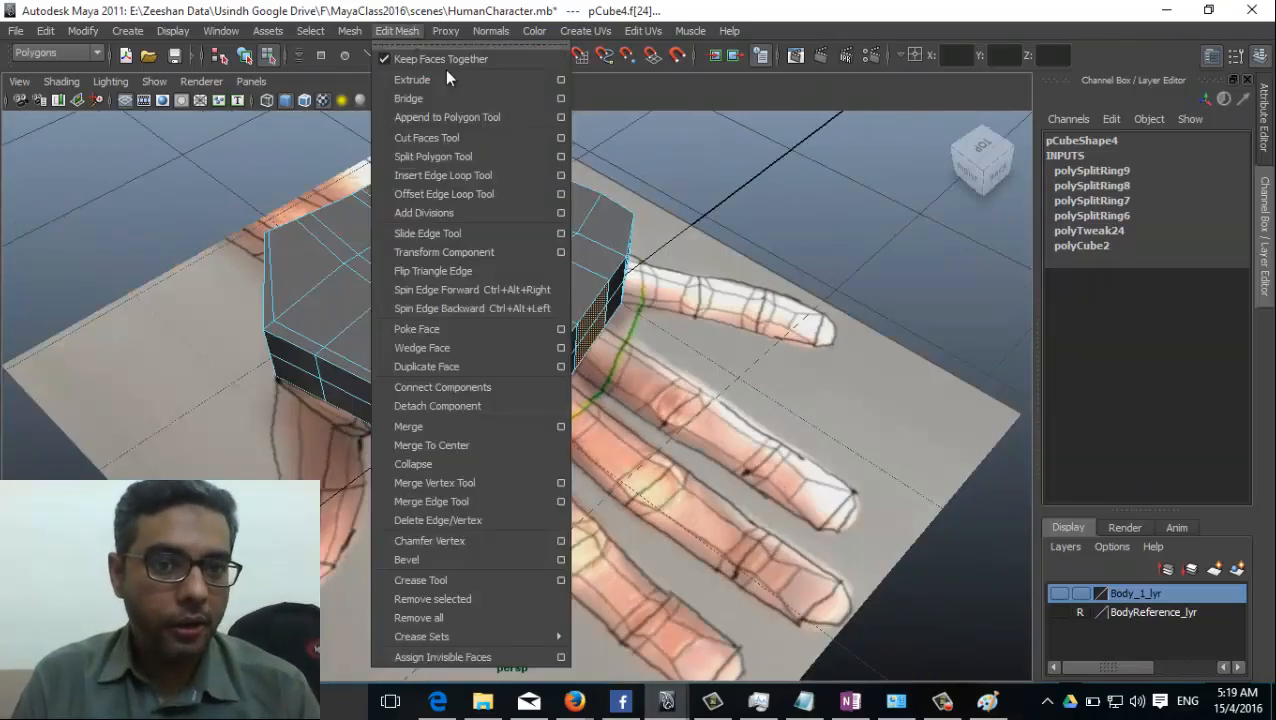
{"action": "left_click", "coordinate": [446, 78]}
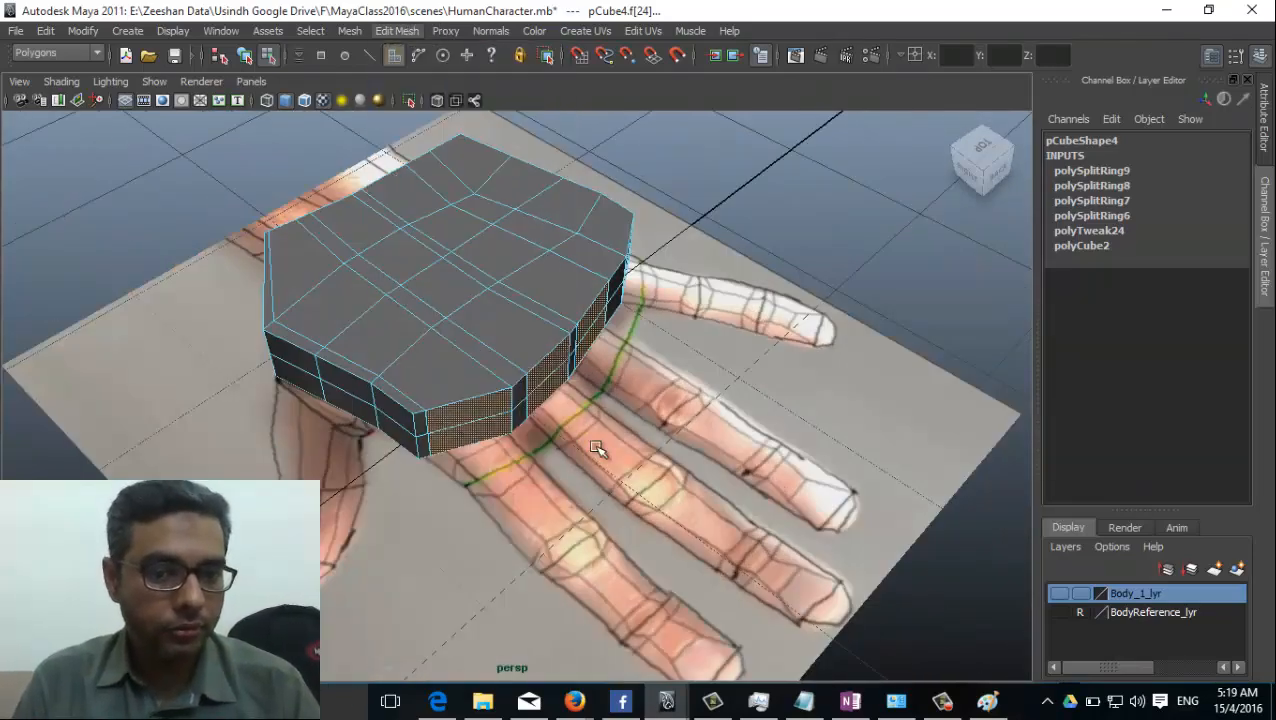
{"action": "middle_click_drag", "start_coordinate": [596, 448], "coordinate": [498, 421], "text": "alt"}
{"action": "left_click_drag", "start_coordinate": [486, 201], "coordinate": [521, 206]}
{"action": "left_click_drag", "start_coordinate": [530, 320], "coordinate": [393, 376], "text": "alt"}
{"action": "middle_click_drag", "start_coordinate": [425, 380], "coordinate": [456, 474], "text": "alt"}
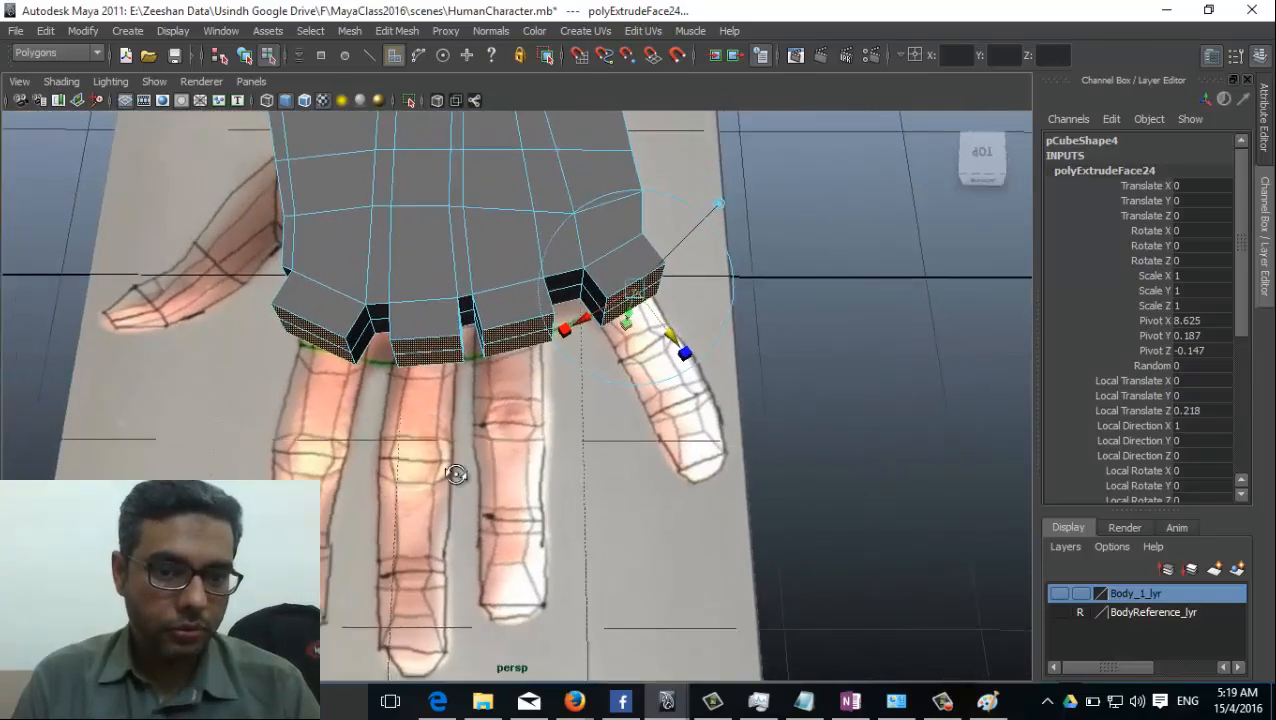
{"action": "left_click_drag", "start_coordinate": [456, 474], "coordinate": [587, 436], "text": "alt"}
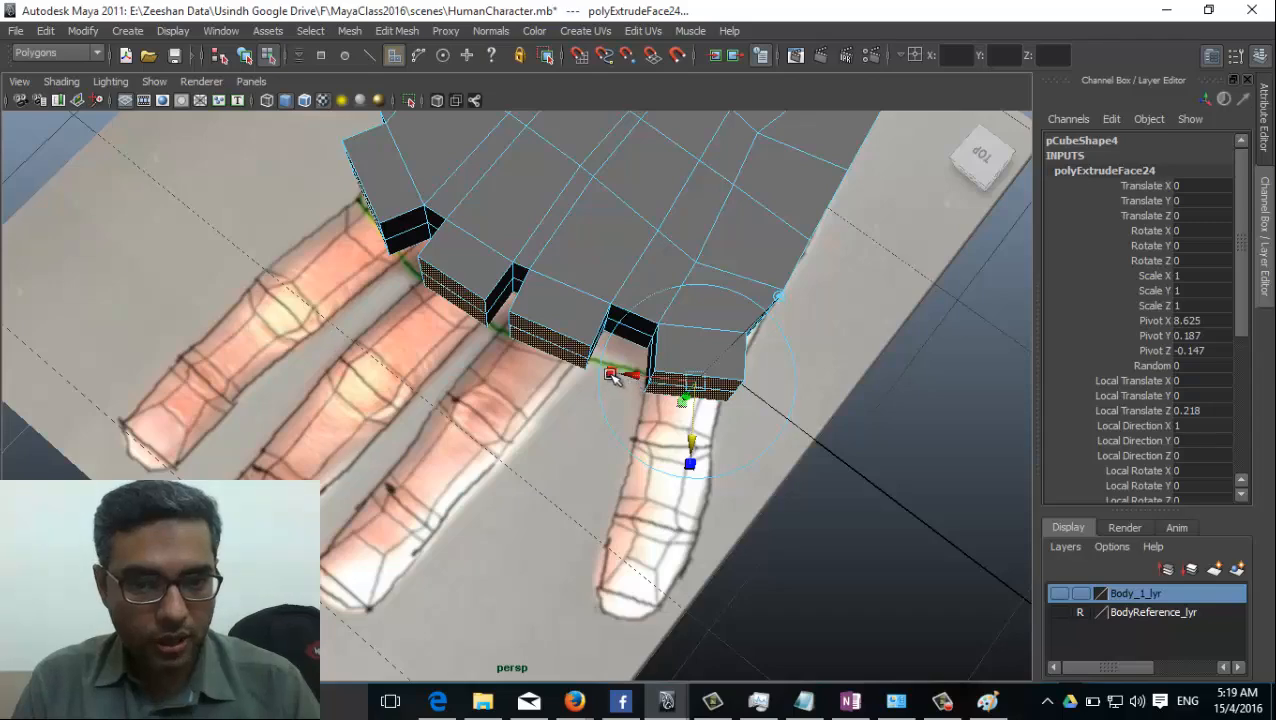
{"action": "left_click_drag", "start_coordinate": [535, 422], "coordinate": [671, 350], "text": "alt"}
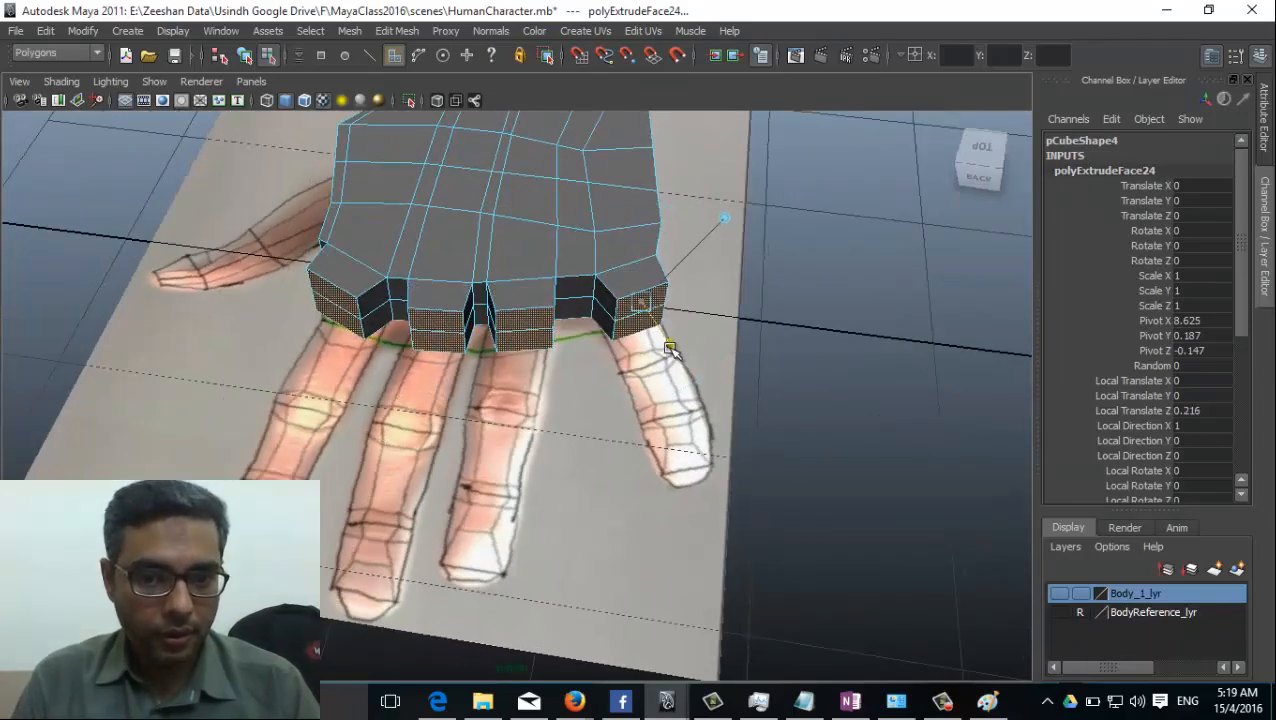
{"action": "left_click_drag", "start_coordinate": [501, 433], "coordinate": [560, 422], "text": "alt"}
Switch to the top view and frame the extruded finger bases against the hand picture.
{"action": "key", "text": "space"}
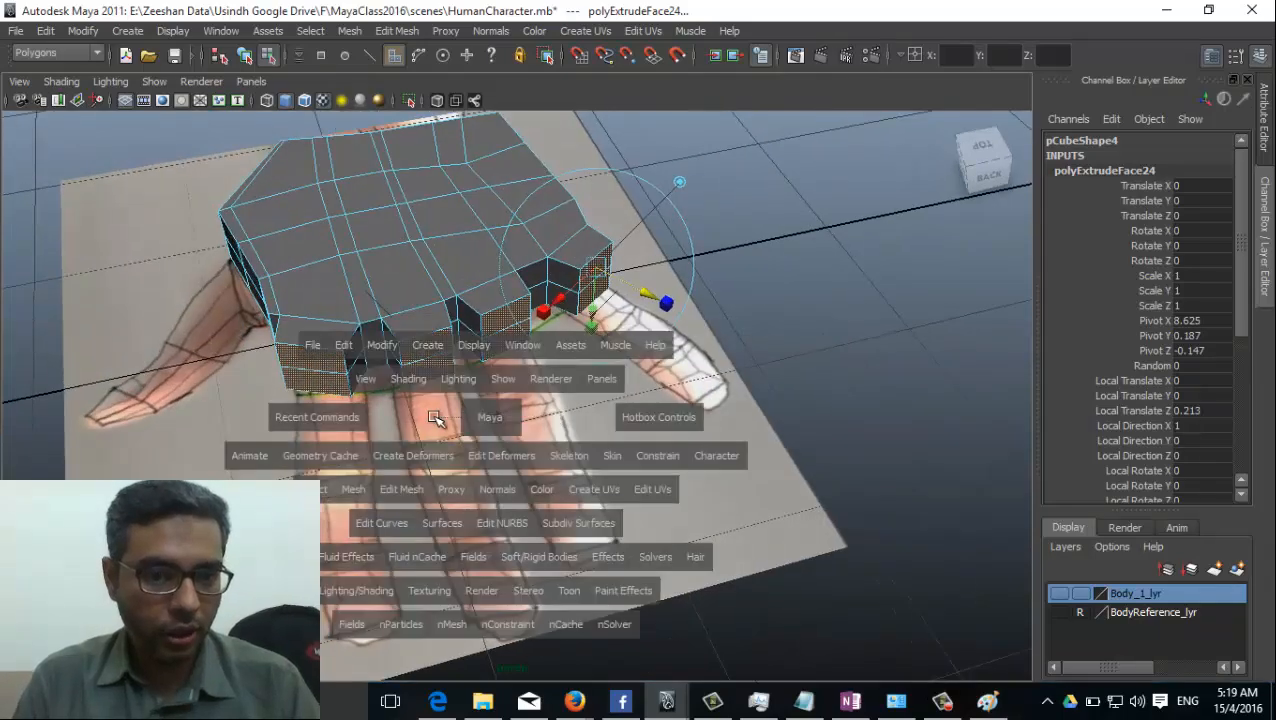
{"action": "left_click", "coordinate": [475, 432]}
{"action": "key", "text": "ctrl+z"}
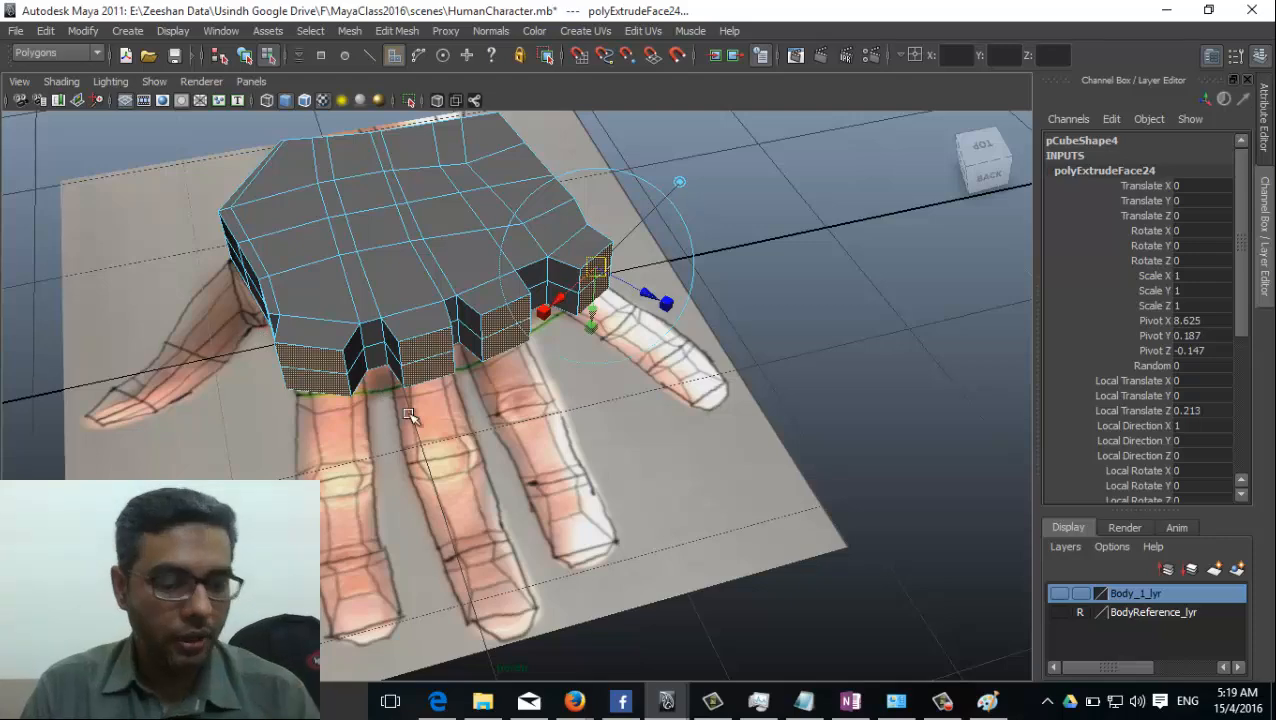
{"action": "key", "text": "space"}
{"action": "left_click_drag", "start_coordinate": [505, 392], "coordinate": [423, 392]}
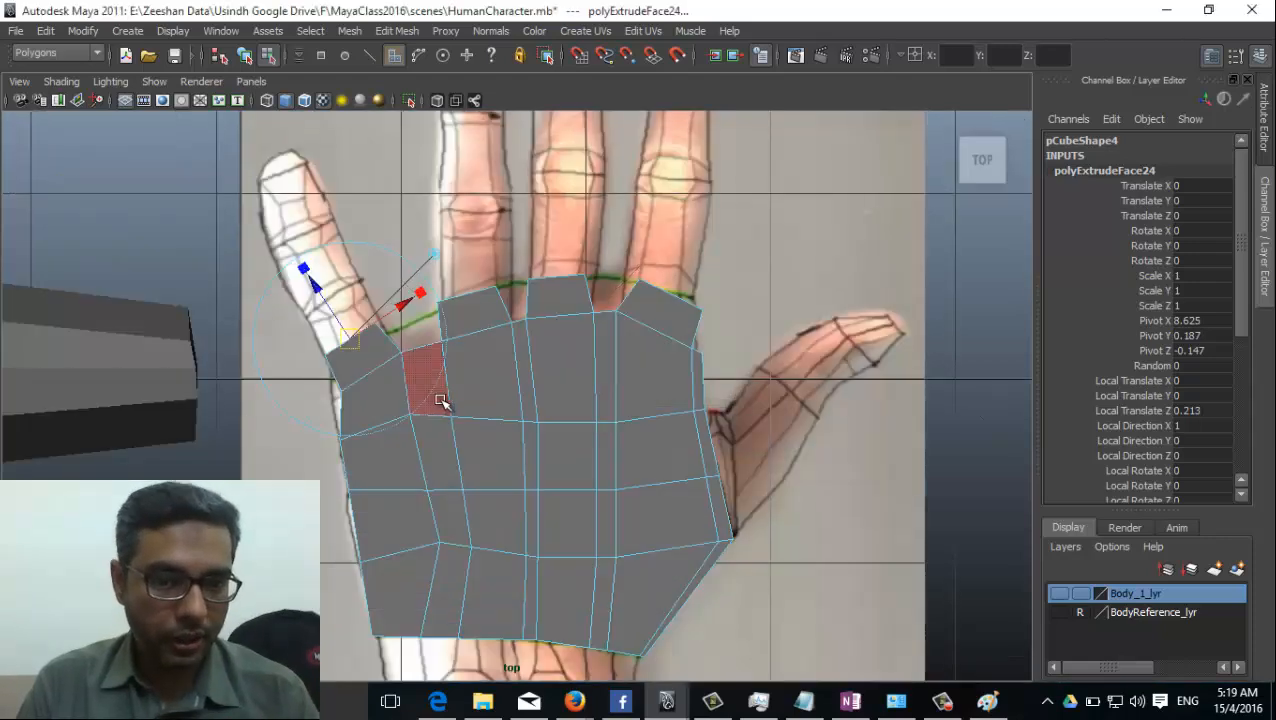
{"action": "middle_click_drag", "start_coordinate": [530, 300], "coordinate": [521, 390], "text": "alt"}
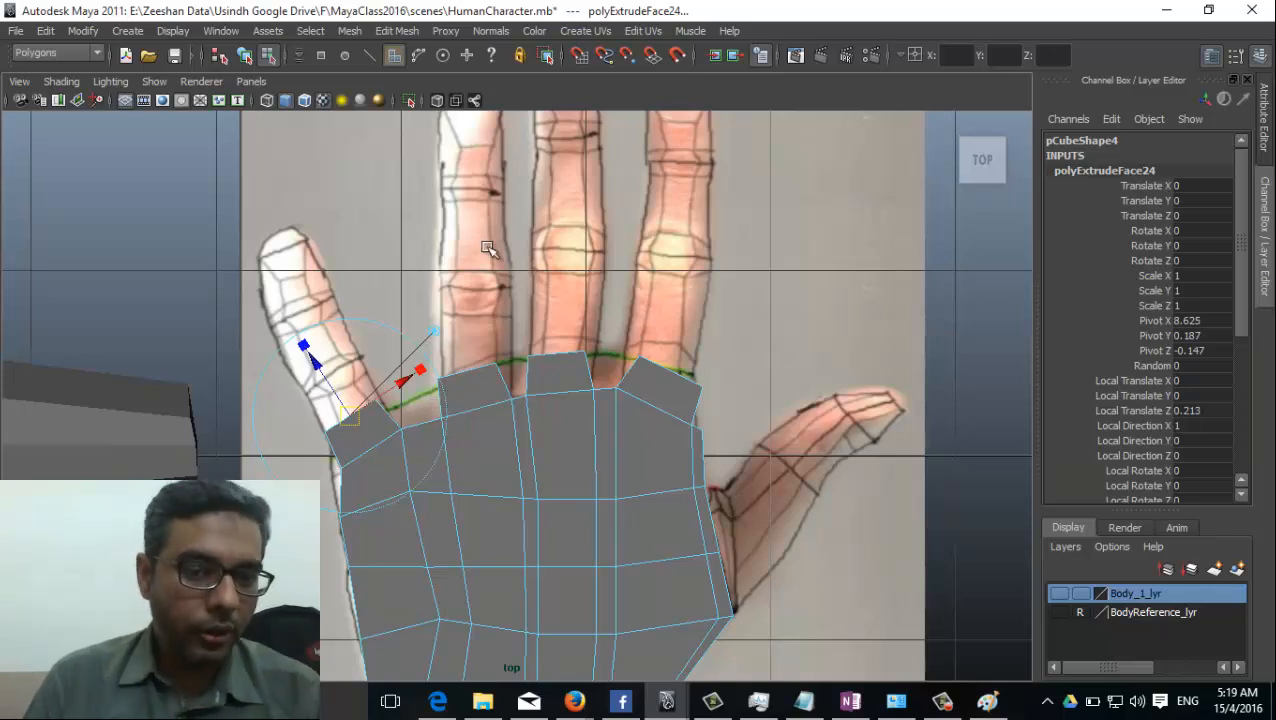
Try to extrude all four fingers together by three more segments from their short bases.
{"action": "left_click", "coordinate": [445, 30]}
{"action": "mouse_move", "coordinate": [397, 30]}
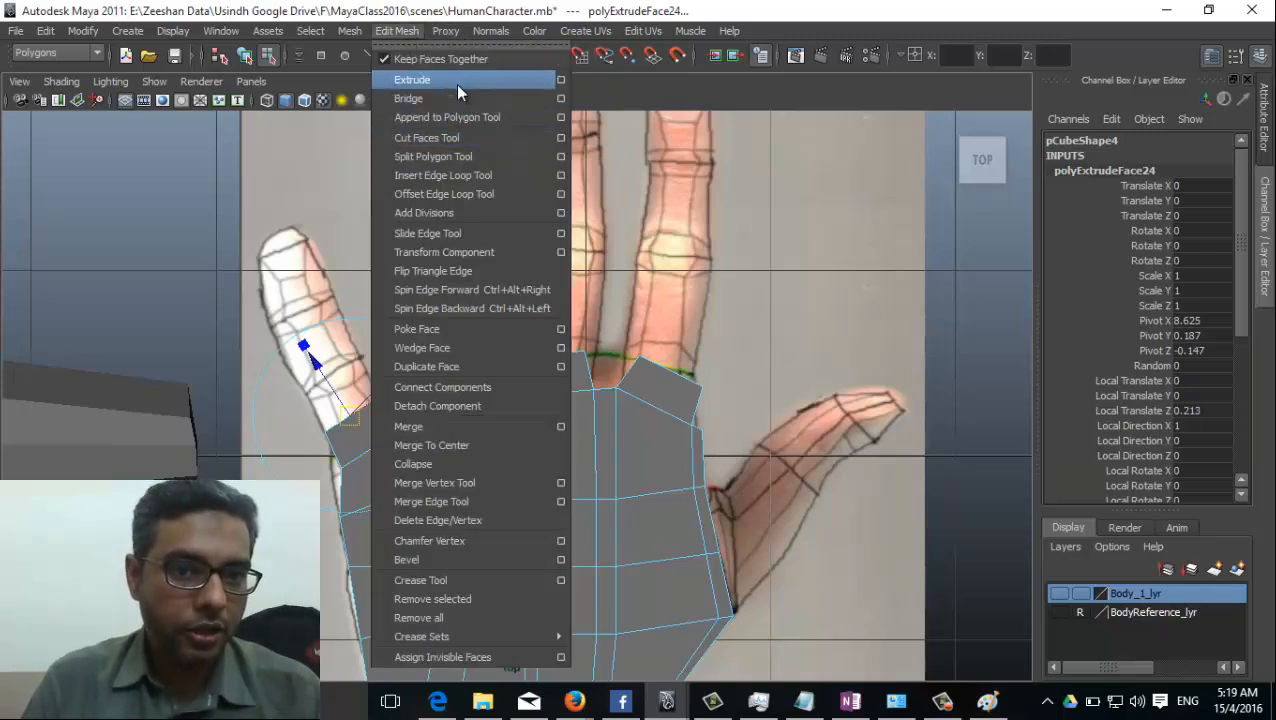
{"action": "left_click", "coordinate": [450, 82]}
{"action": "left_click_drag", "start_coordinate": [316, 364], "coordinate": [287, 319]}
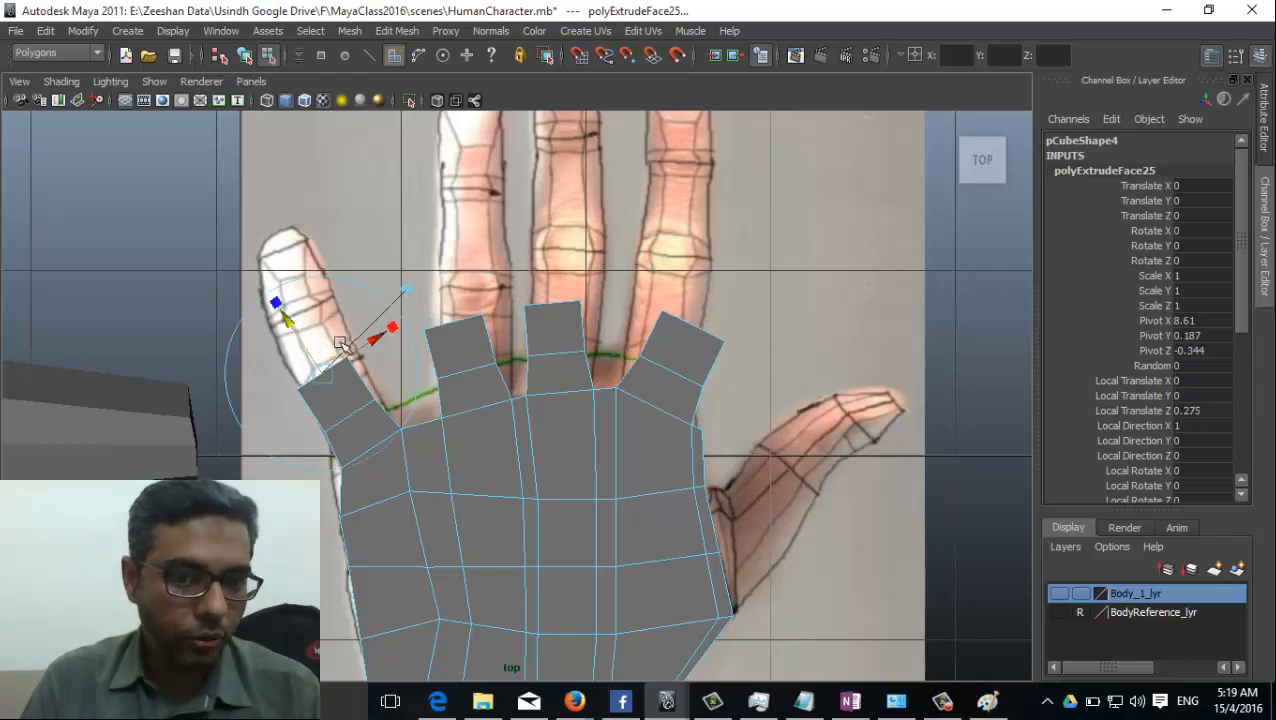
{"action": "left_click_drag", "start_coordinate": [375, 336], "coordinate": [381, 338]}
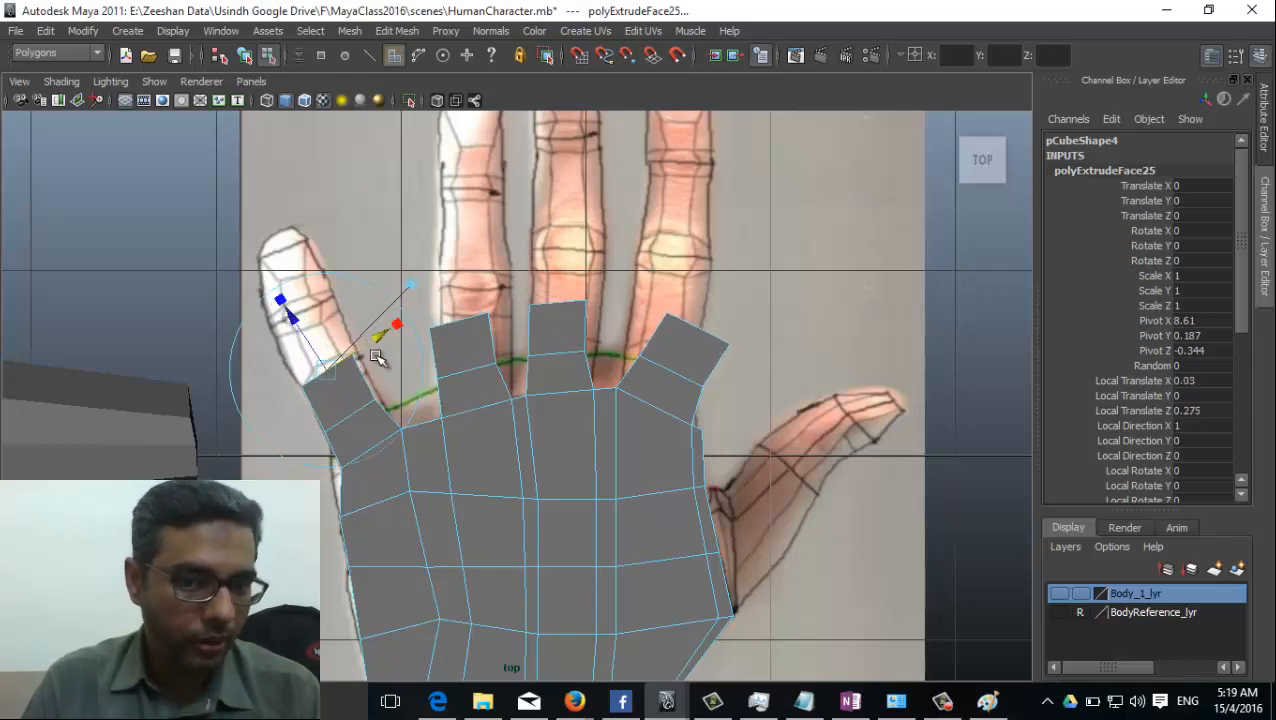
{"action": "key", "text": "g"}
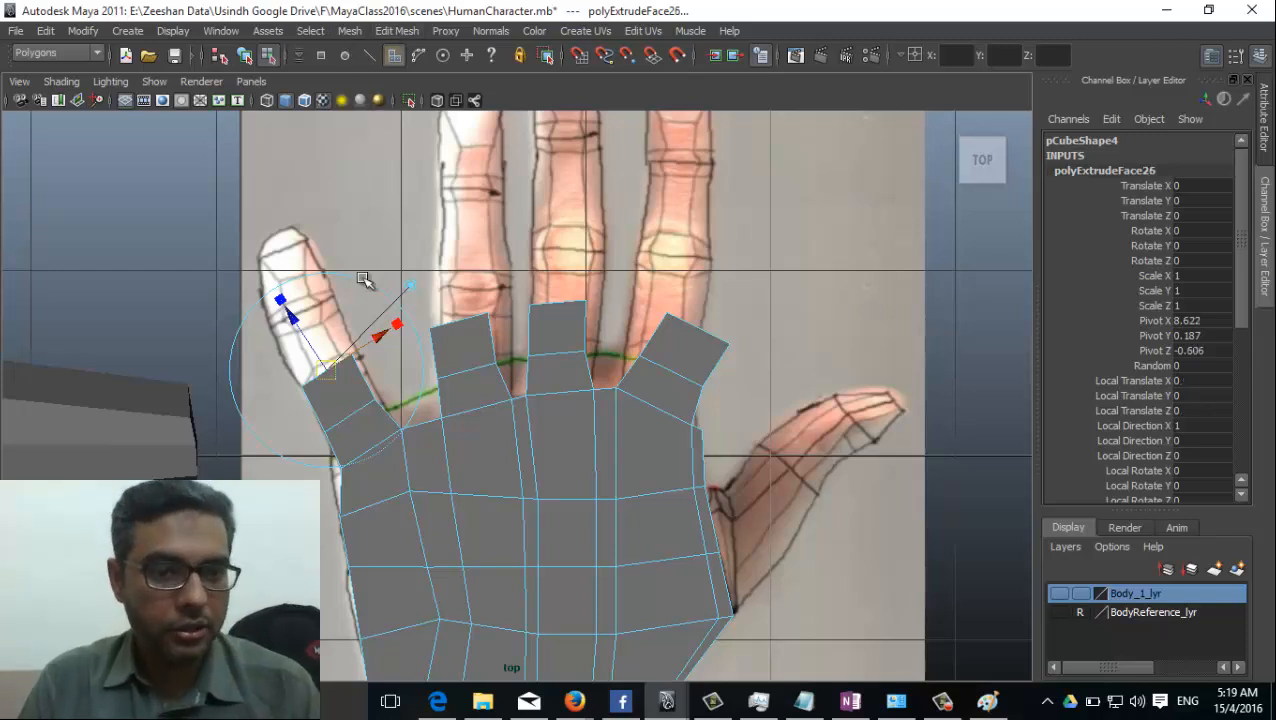
{"action": "left_click_drag", "start_coordinate": [297, 323], "coordinate": [269, 275]}
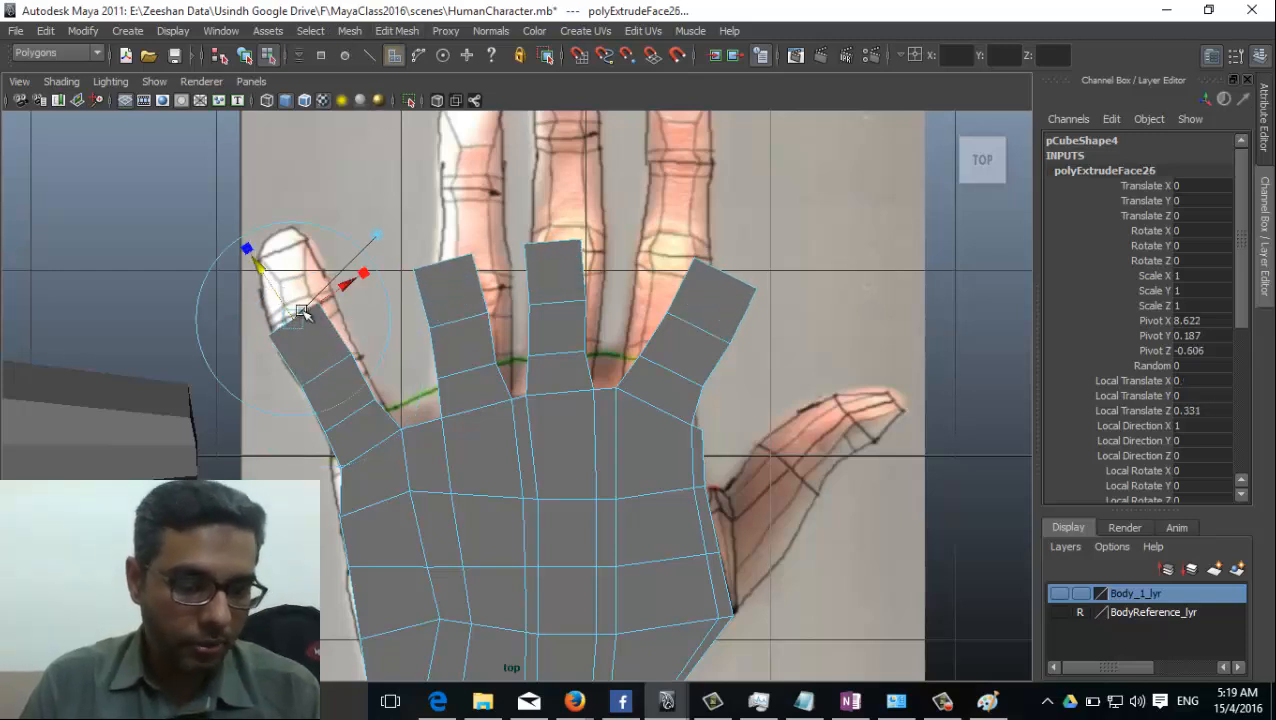
{"action": "left_click_drag", "start_coordinate": [259, 266], "coordinate": [222, 208]}
{"action": "middle_click_drag", "start_coordinate": [453, 302], "coordinate": [482, 428], "text": "alt"}
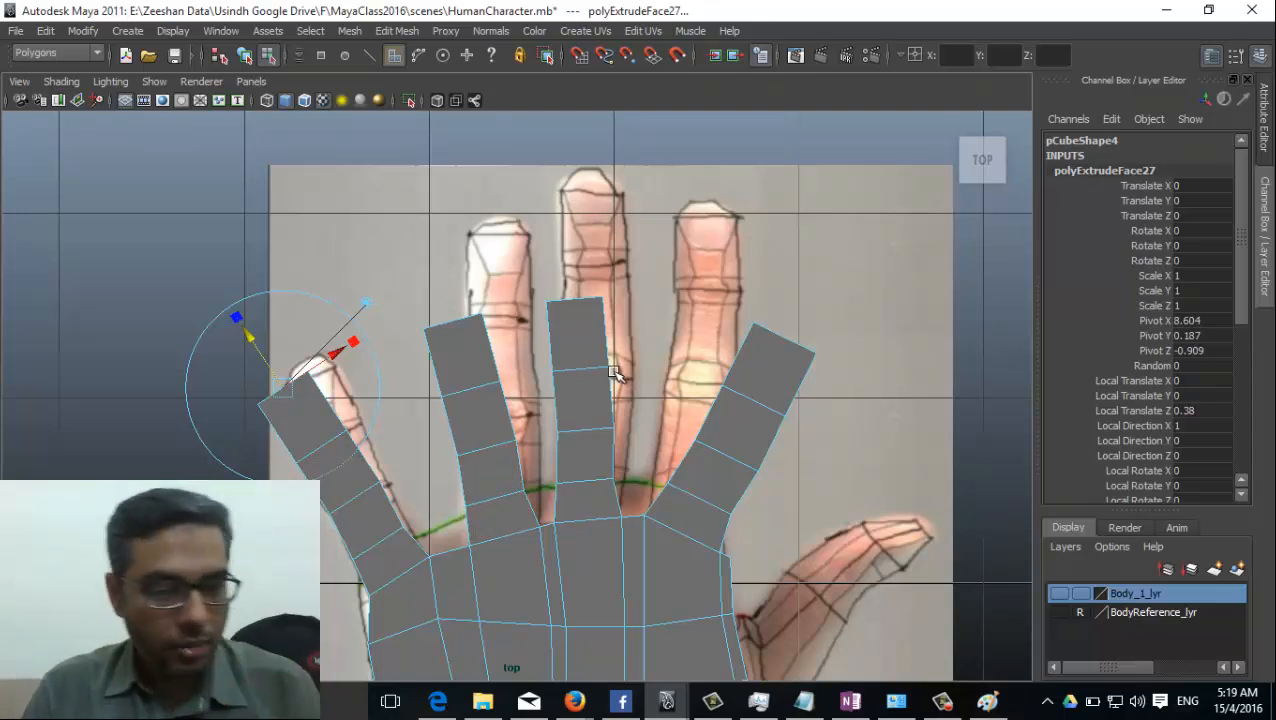
{"action": "key", "text": "ctrl+z"}
{"action": "key", "text": "ctrl+z"}
{"action": "key", "text": "ctrl+z"}
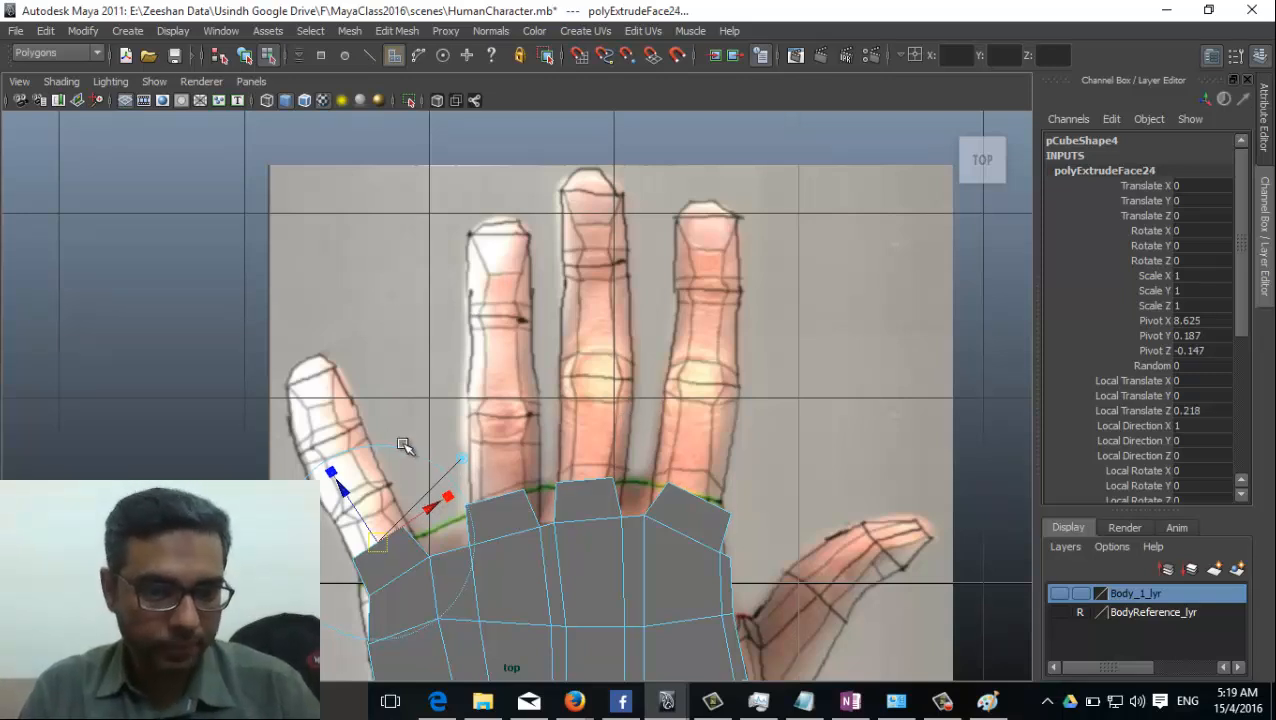
Shorten the four finger-base extrusions to about 0.19 and select only the little finger's two end faces, ending in the top view.
{"action": "mouse_move", "coordinate": [347, 495]}
{"action": "left_mouse_down"}
{"action": "mouse_move", "coordinate": [335, 468]}
{"action": "mouse_move", "coordinate": [368, 487]}
{"action": "left_mouse_up"}
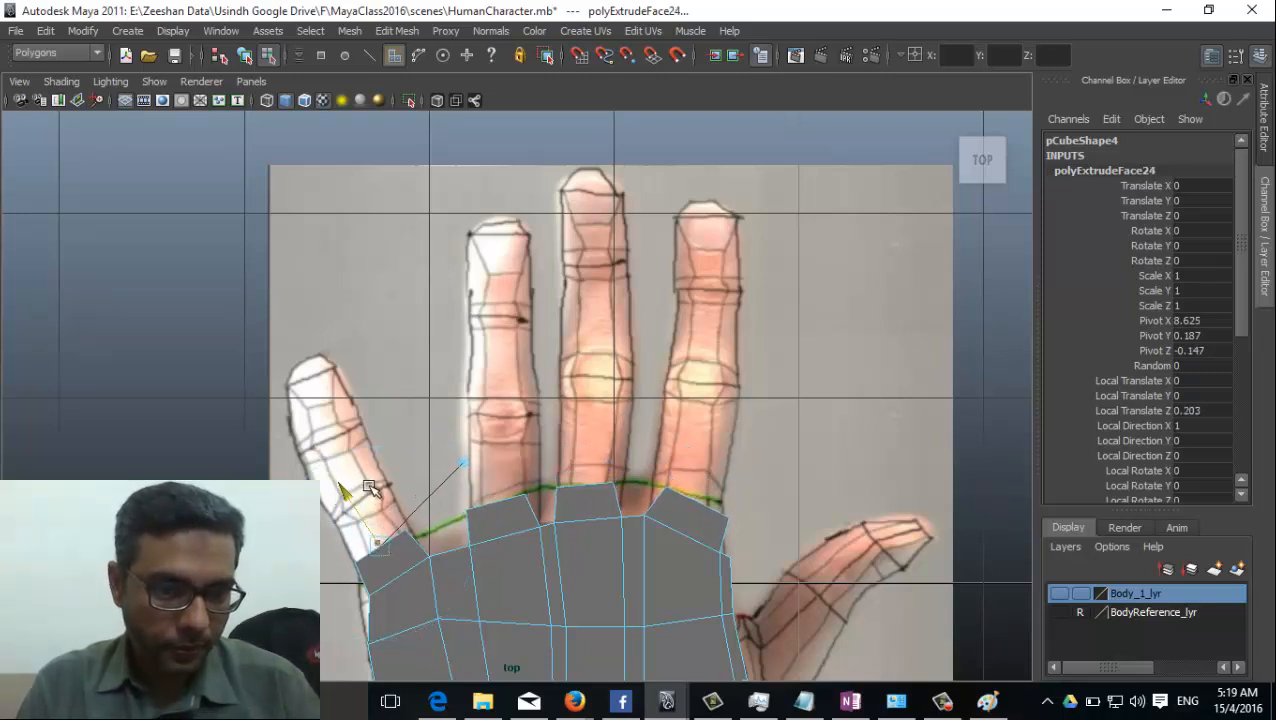
{"action": "left_click", "coordinate": [590, 415]}
{"action": "key", "text": "space"}
{"action": "left_click_drag", "start_coordinate": [592, 417], "coordinate": [598, 384]}
{"action": "left_click_drag", "start_coordinate": [516, 484], "coordinate": [600, 400], "text": "alt"}
{"action": "left_click", "coordinate": [648, 302]}
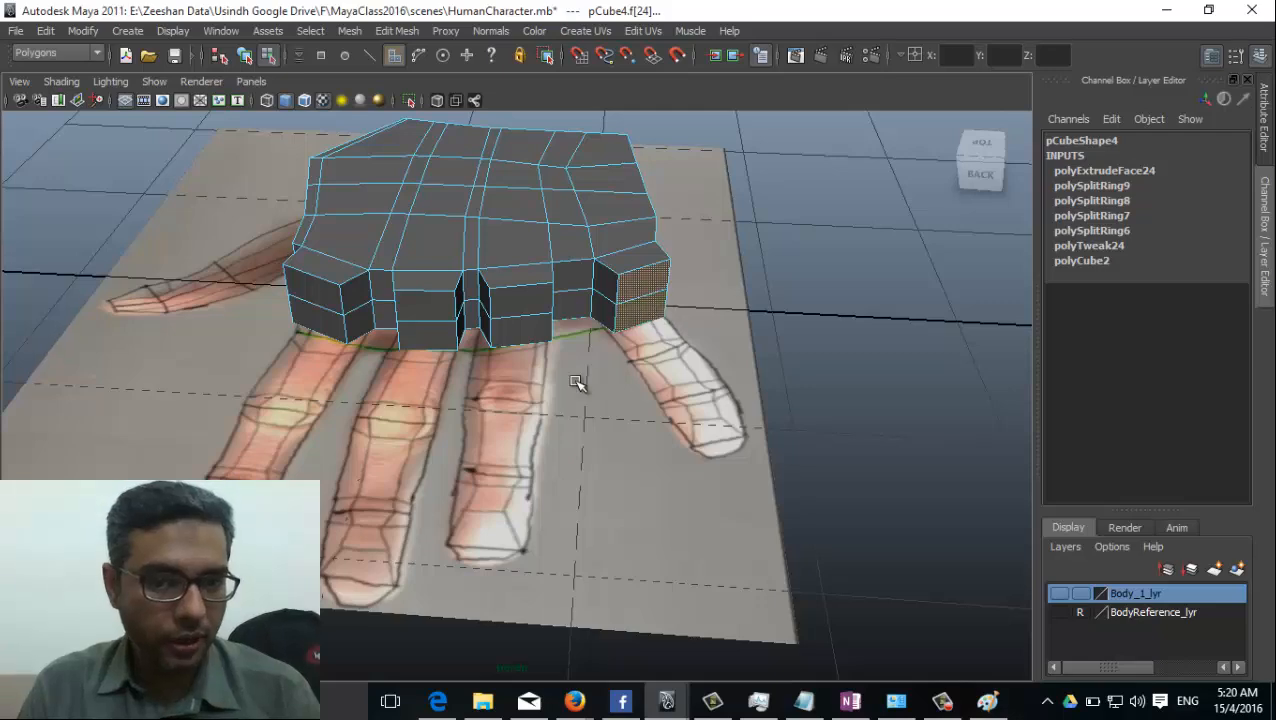
{"action": "key", "text": "space"}
{"action": "left_click_drag", "start_coordinate": [576, 458], "coordinate": [492, 458]}
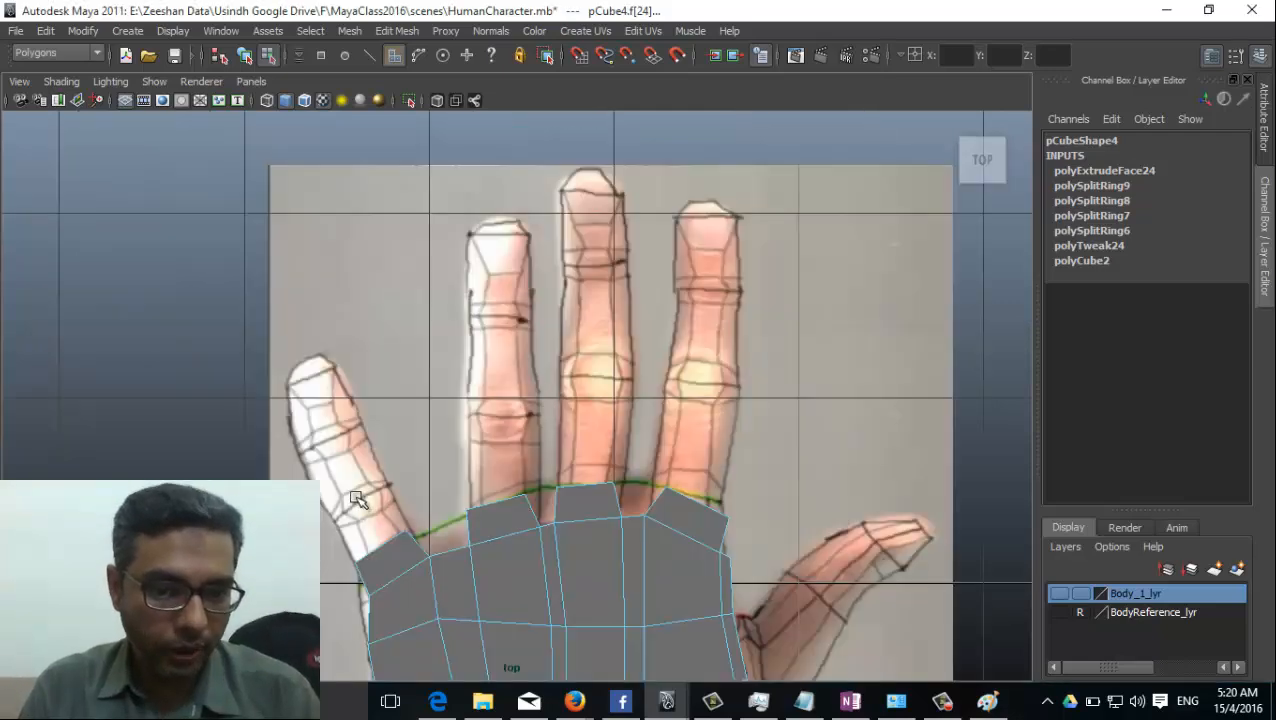
Extrude the little finger's end faces by about 0.27 along the finger in the hand picture.
{"action": "middle_click_drag", "start_coordinate": [357, 500], "coordinate": [428, 439], "text": "alt"}
{"action": "left_click", "coordinate": [397, 30]}
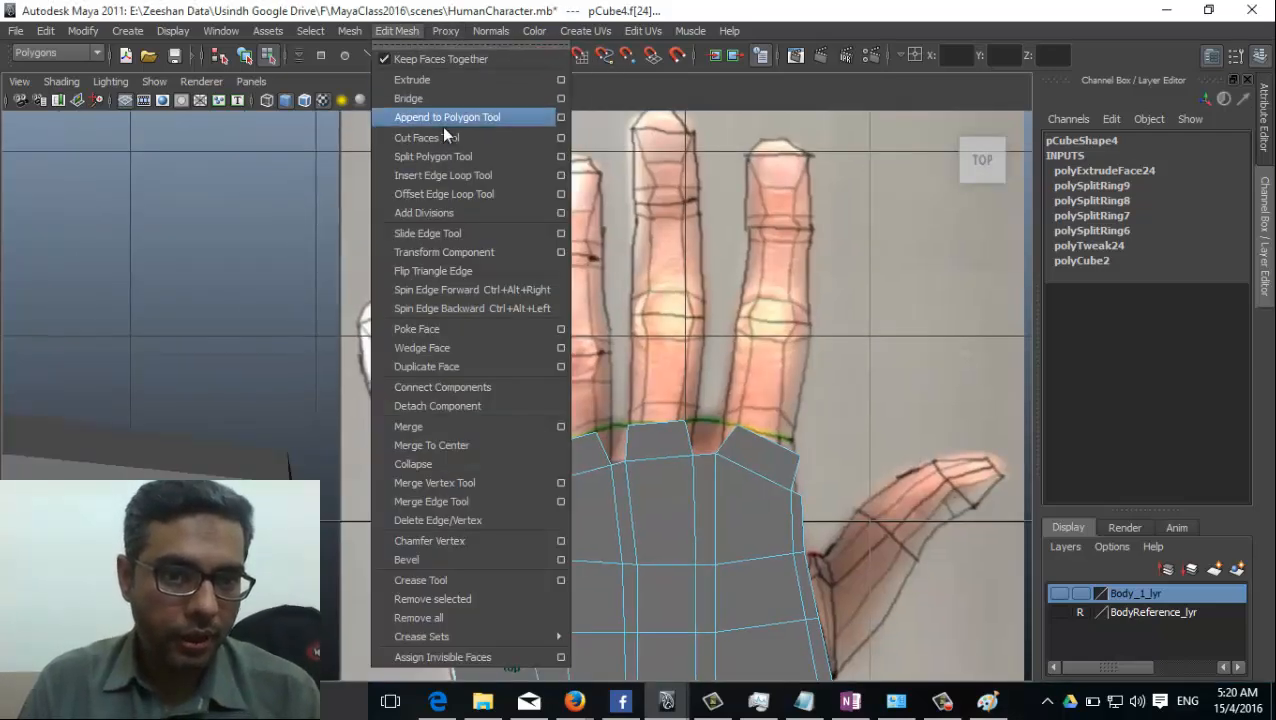
{"action": "left_click", "coordinate": [420, 80]}
{"action": "left_click_drag", "start_coordinate": [415, 433], "coordinate": [394, 389]}
{"action": "middle_click_drag", "start_coordinate": [450, 464], "coordinate": [495, 430], "text": "alt"}
{"action": "right_click_drag", "start_coordinate": [495, 430], "coordinate": [541, 454], "text": "alt"}
{"action": "middle_click_drag", "start_coordinate": [541, 454], "coordinate": [610, 408], "text": "alt"}
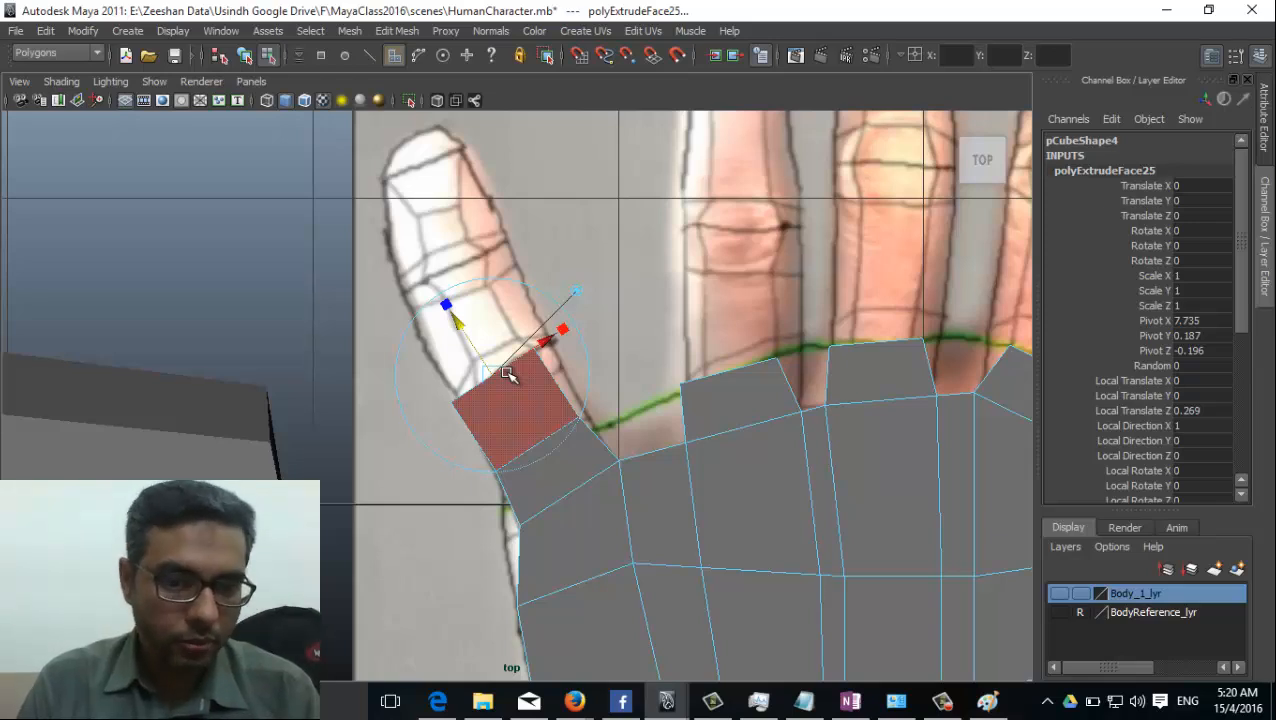
Extrude two more little-finger segments, the outer one about 0.35 long, fitting each end to the pictured outline.
{"action": "key", "text": "g"}
{"action": "left_click_drag", "start_coordinate": [487, 368], "coordinate": [424, 160]}
{"action": "key", "text": "w"}
{"action": "key", "text": "r"}
{"action": "key", "text": "w"}
{"action": "key", "text": "g"}
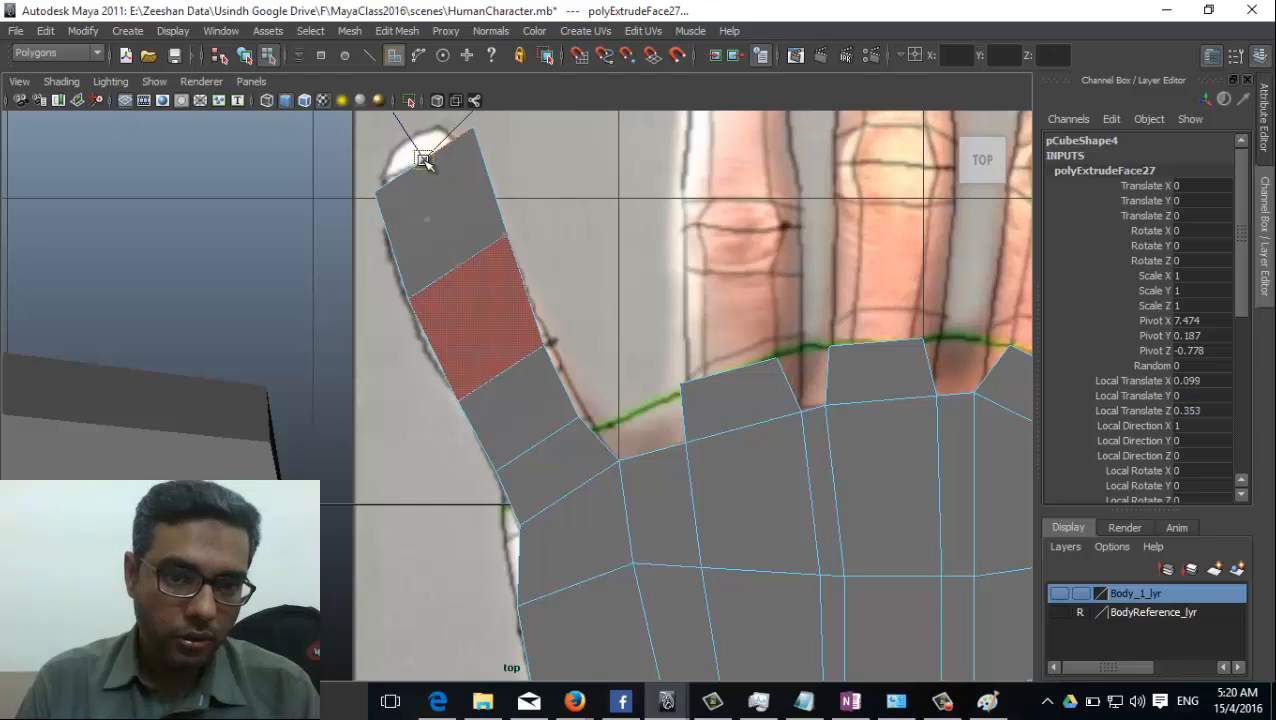
Extrude a short tip of about 0.07 on the little finger and scale its end narrower to round it off.
{"action": "middle_click_drag", "start_coordinate": [424, 160], "coordinate": [461, 343], "text": "alt"}
{"action": "mouse_move", "coordinate": [461, 343]}
{"action": "left_mouse_down"}
{"action": "mouse_move", "coordinate": [442, 353]}
{"action": "mouse_move", "coordinate": [453, 331]}
{"action": "left_mouse_up"}
{"action": "key", "text": "g"}
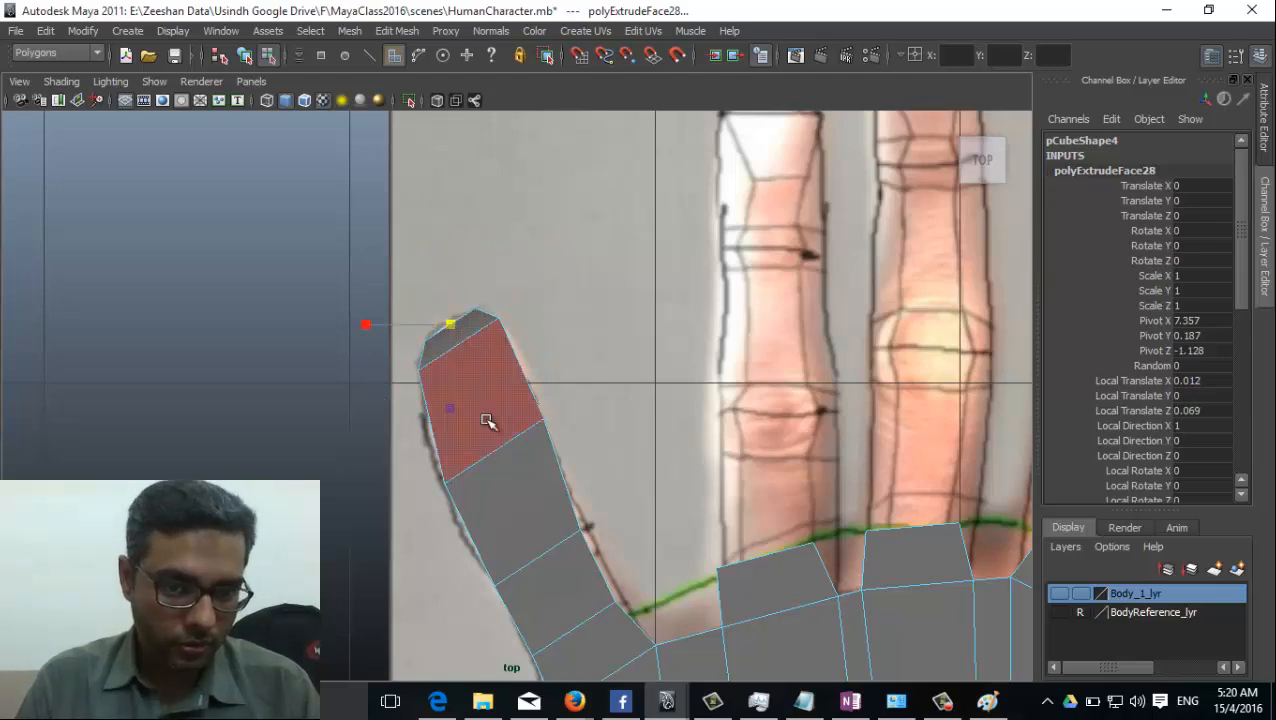
{"action": "middle_click_drag", "start_coordinate": [490, 421], "coordinate": [498, 361], "text": "alt"}
Switch to the perspective view and select the two end faces at the ring finger's base.
{"action": "middle_click_drag", "start_coordinate": [703, 421], "coordinate": [626, 485], "text": "alt"}
{"action": "key", "text": "space"}
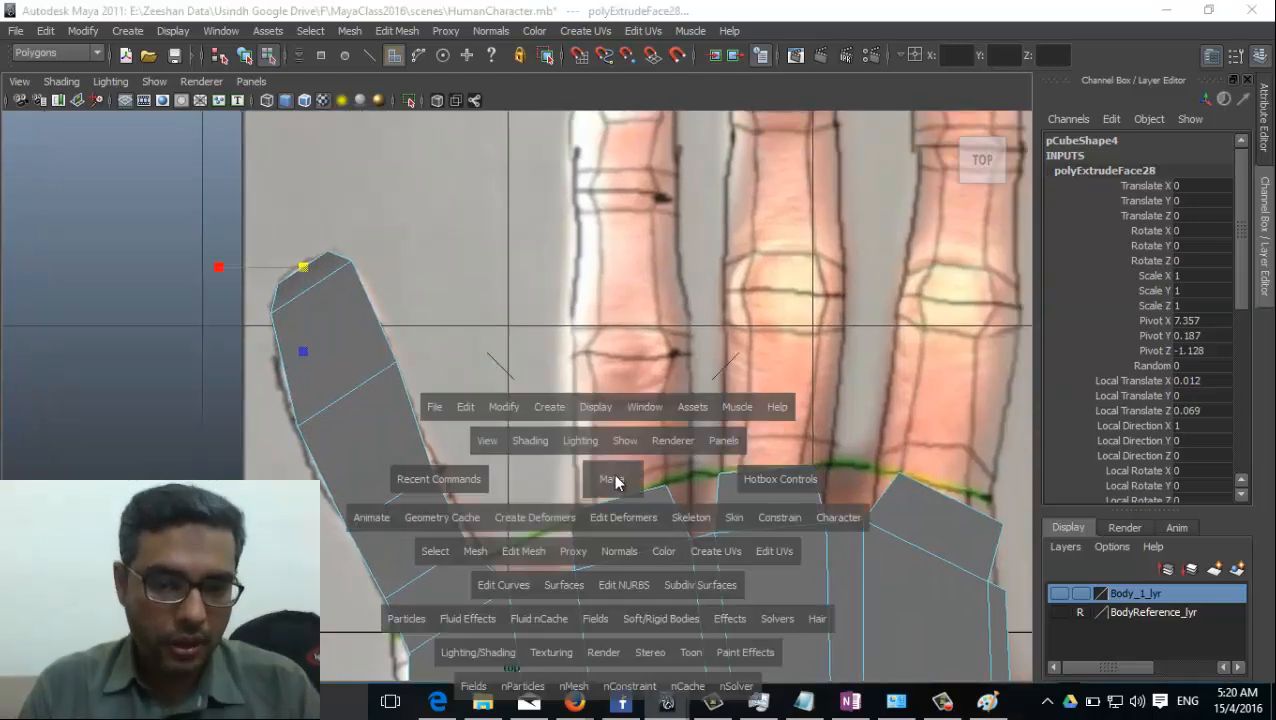
{"action": "left_click_drag", "start_coordinate": [626, 485], "coordinate": [610, 425]}
{"action": "left_click", "coordinate": [497, 315]}
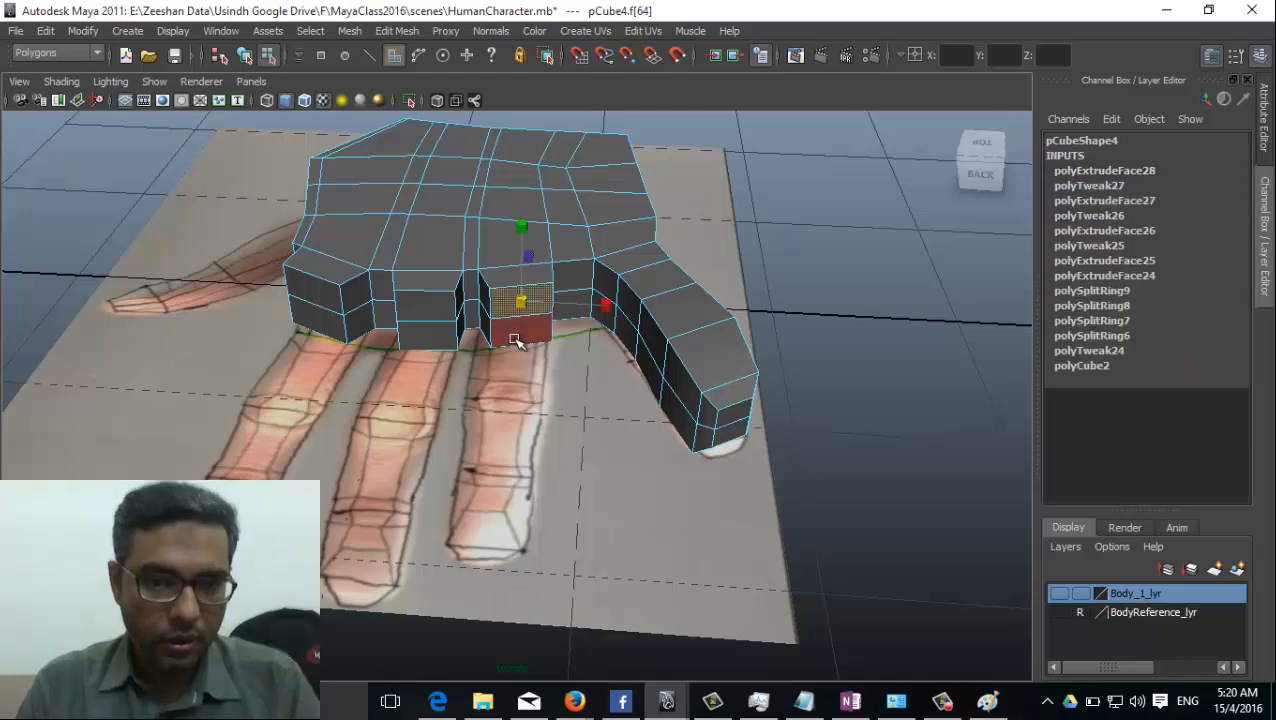
{"action": "left_click_drag", "start_coordinate": [514, 356], "coordinate": [516, 403], "text": "alt"}
{"action": "key", "text": "space"}
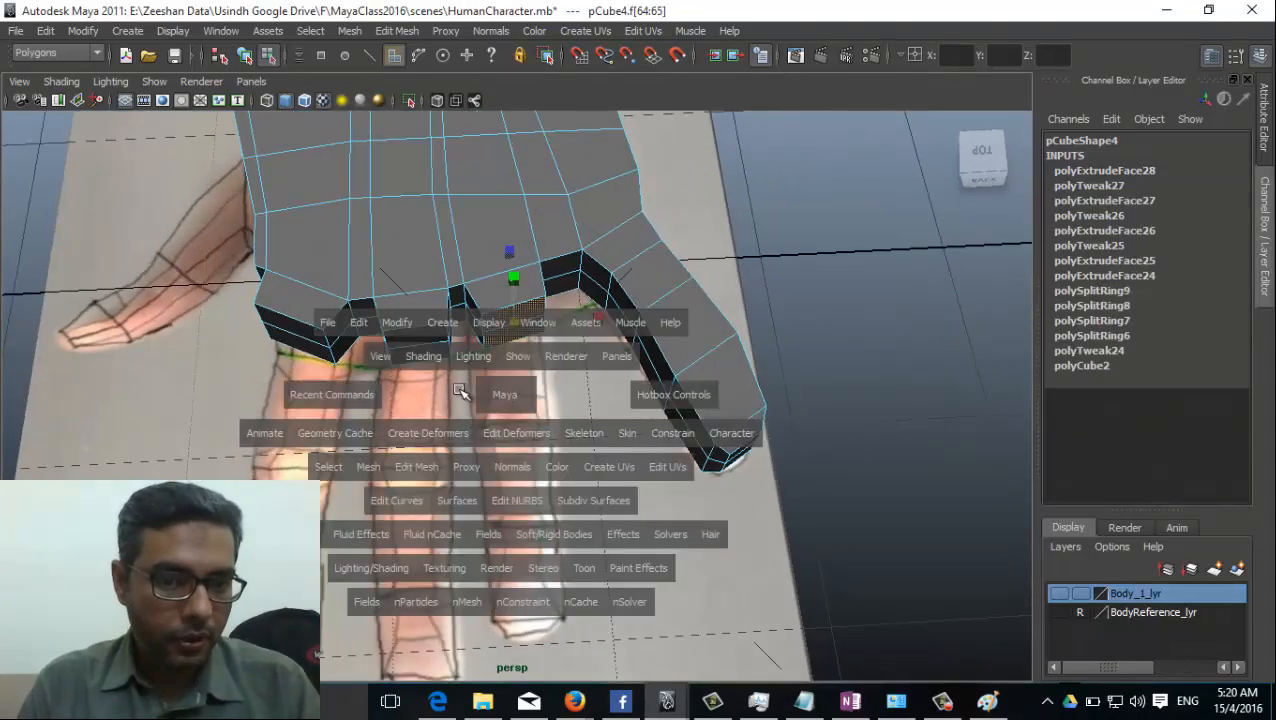
{"action": "left_click", "coordinate": [499, 397]}
{"action": "left_click", "coordinate": [510, 316]}
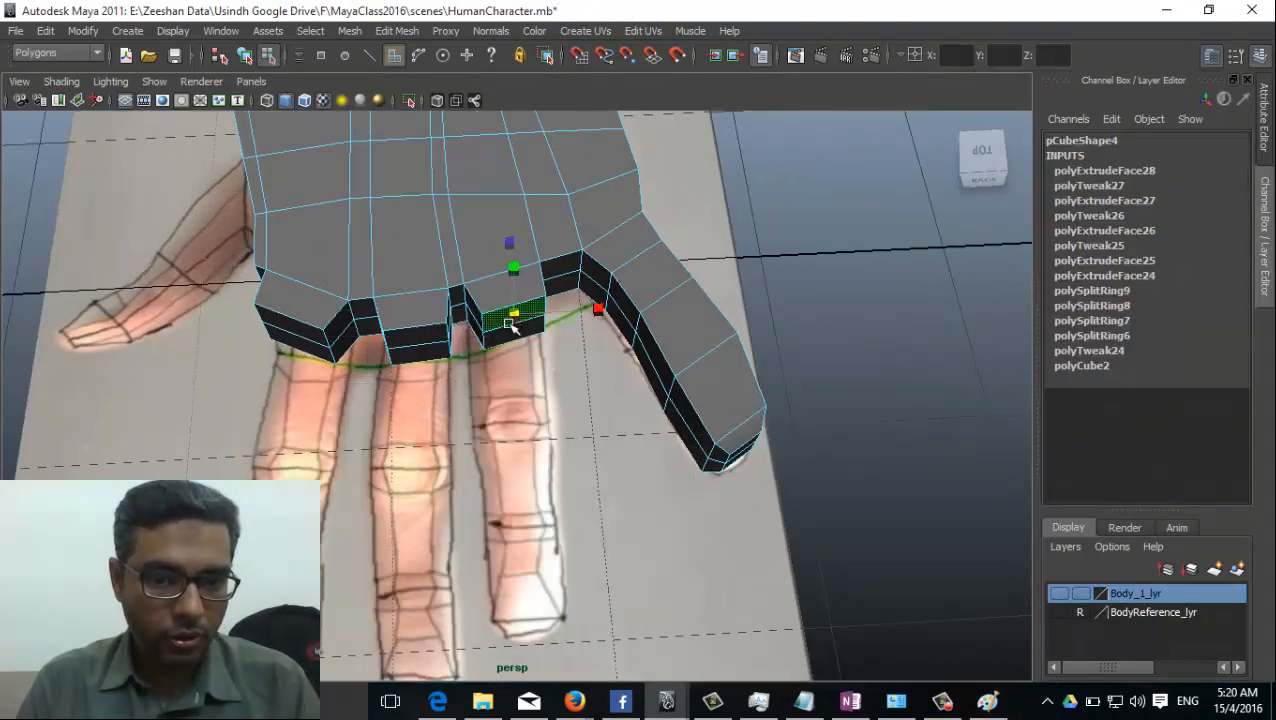
{"action": "left_click", "coordinate": [508, 332], "text": "shift"}
In the top view, widen the ring finger's end faces and shift them to line up with the pictured finger's edges.
{"action": "key", "text": "space"}
{"action": "left_click_drag", "start_coordinate": [523, 432], "coordinate": [470, 432]}
{"action": "middle_click_drag", "start_coordinate": [551, 400], "coordinate": [464, 399], "text": "alt"}
{"action": "scroll", "coordinate": [466, 401], "scroll_direction": "up", "scroll_amount": 1}
{"action": "left_click_drag", "start_coordinate": [447, 503], "coordinate": [427, 503]}
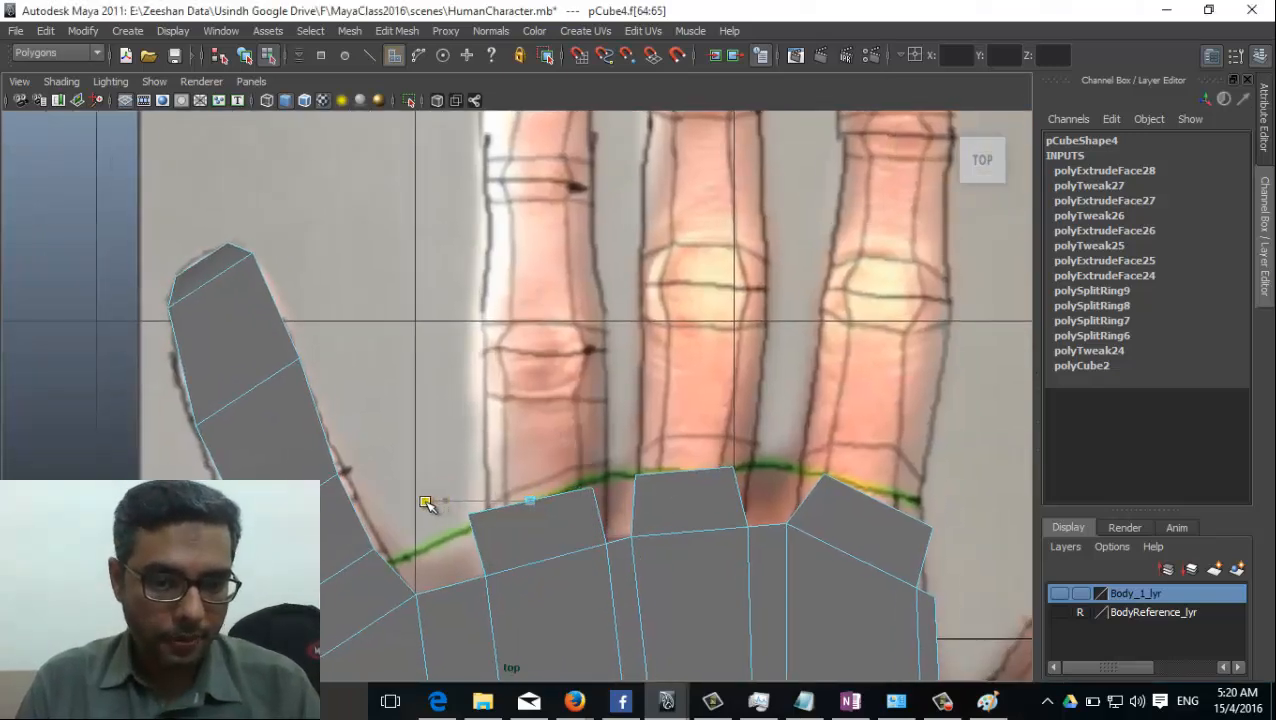
{"action": "key", "text": "w"}
{"action": "left_click_drag", "start_coordinate": [531, 503], "coordinate": [549, 497]}
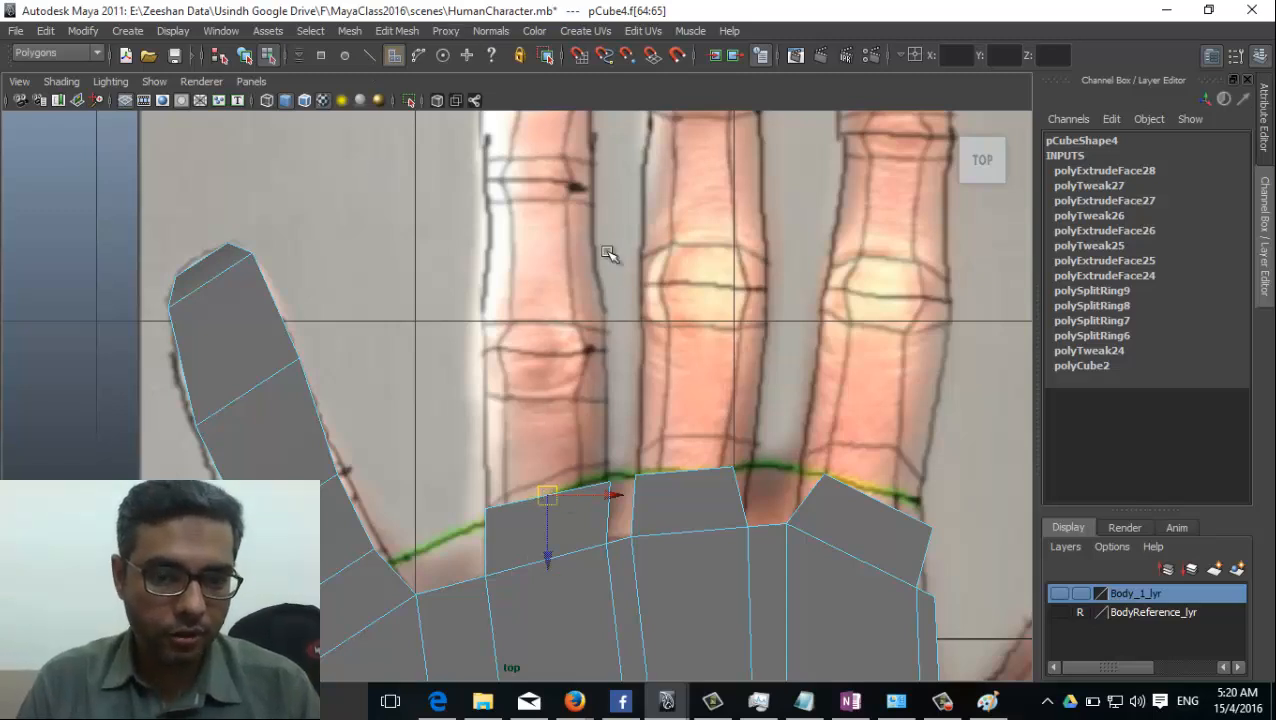
Extrude the ring finger's first segment, then rotate and move its end level with the pictured first knuckle.
{"action": "left_click", "coordinate": [446, 32]}
{"action": "mouse_move", "coordinate": [398, 32]}
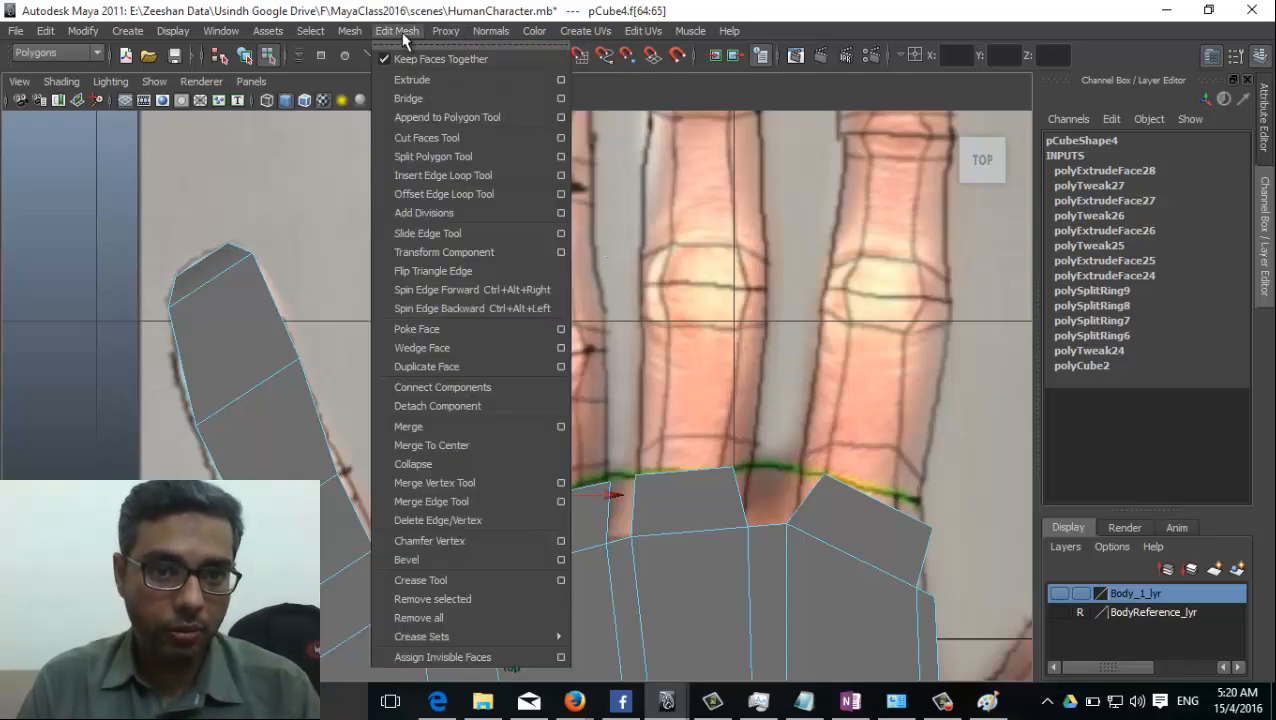
{"action": "left_click", "coordinate": [447, 99]}
{"action": "left_click_drag", "start_coordinate": [555, 498], "coordinate": [586, 345]}
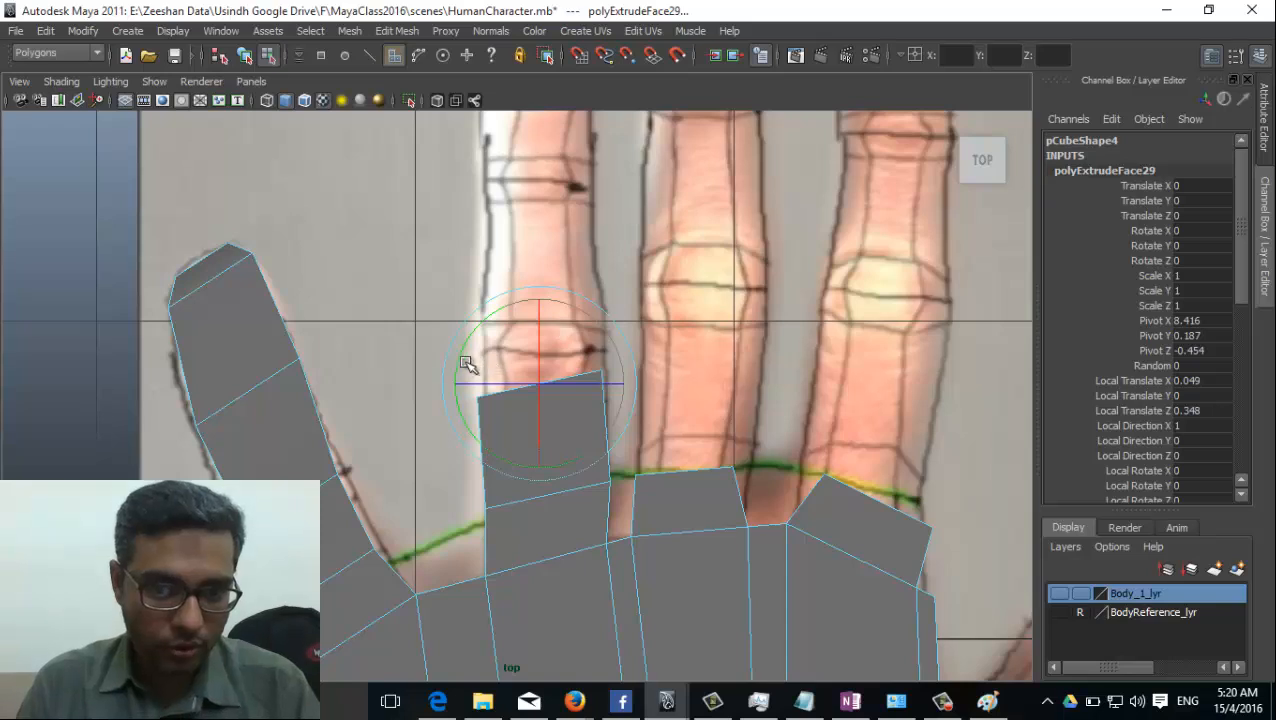
{"action": "left_click_drag", "start_coordinate": [457, 371], "coordinate": [461, 359]}
{"action": "key", "text": "w"}
{"action": "left_click_drag", "start_coordinate": [541, 377], "coordinate": [547, 348]}
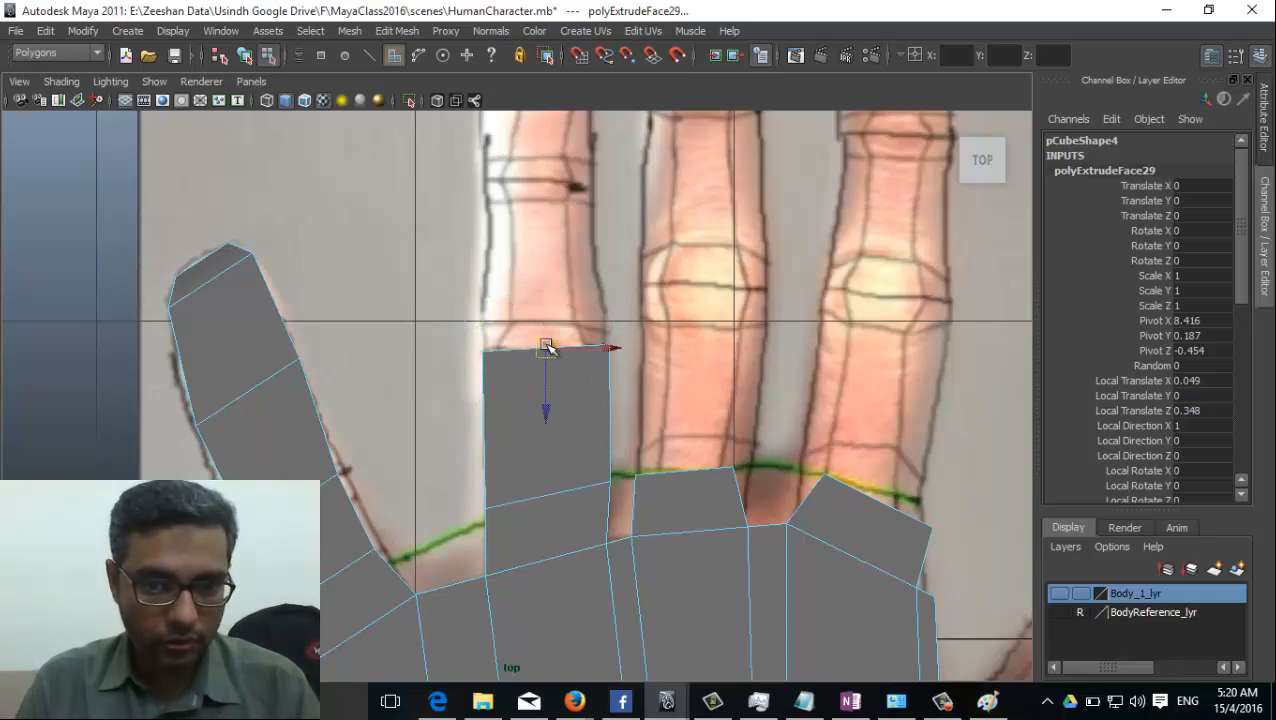
Extrude two more ring-finger segments, about 0.52 and 0.45 long, following the pictured joints.
{"action": "middle_click_drag", "start_coordinate": [565, 402], "coordinate": [560, 499], "text": "alt"}
{"action": "key", "text": "g"}
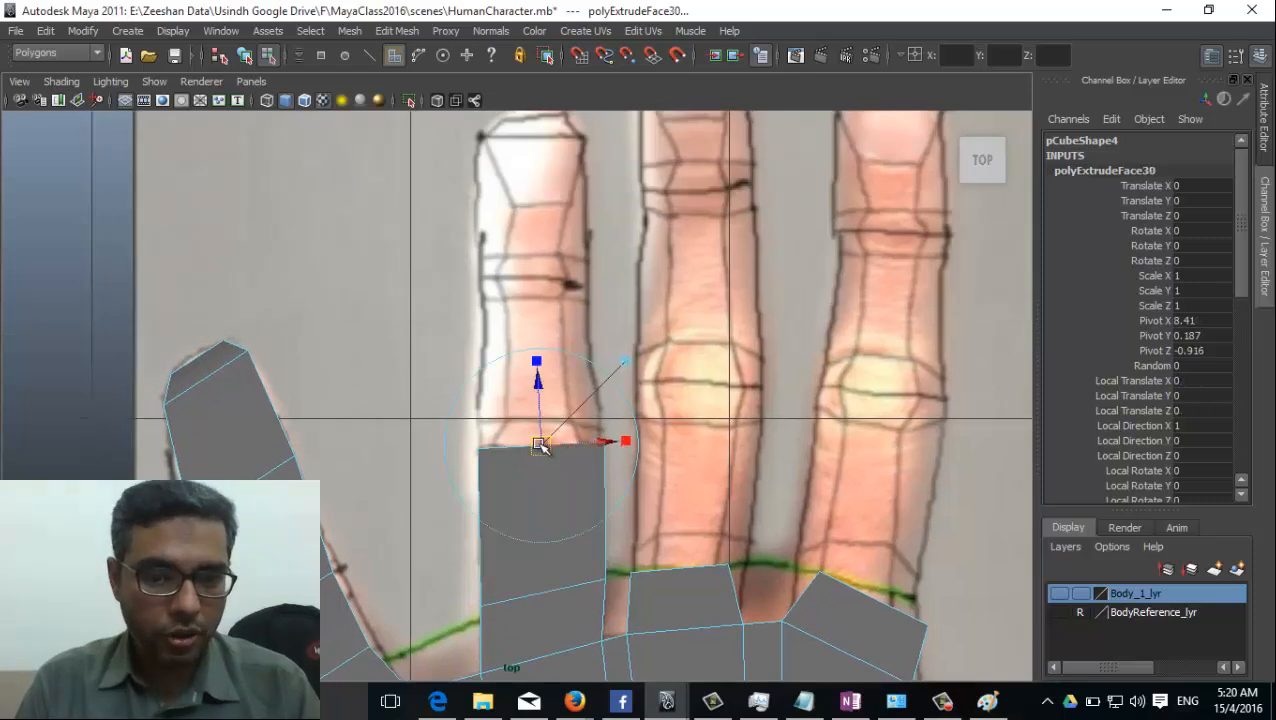
{"action": "left_click_drag", "start_coordinate": [540, 446], "coordinate": [535, 277]}
{"action": "middle_click_drag", "start_coordinate": [584, 356], "coordinate": [543, 424], "text": "alt"}
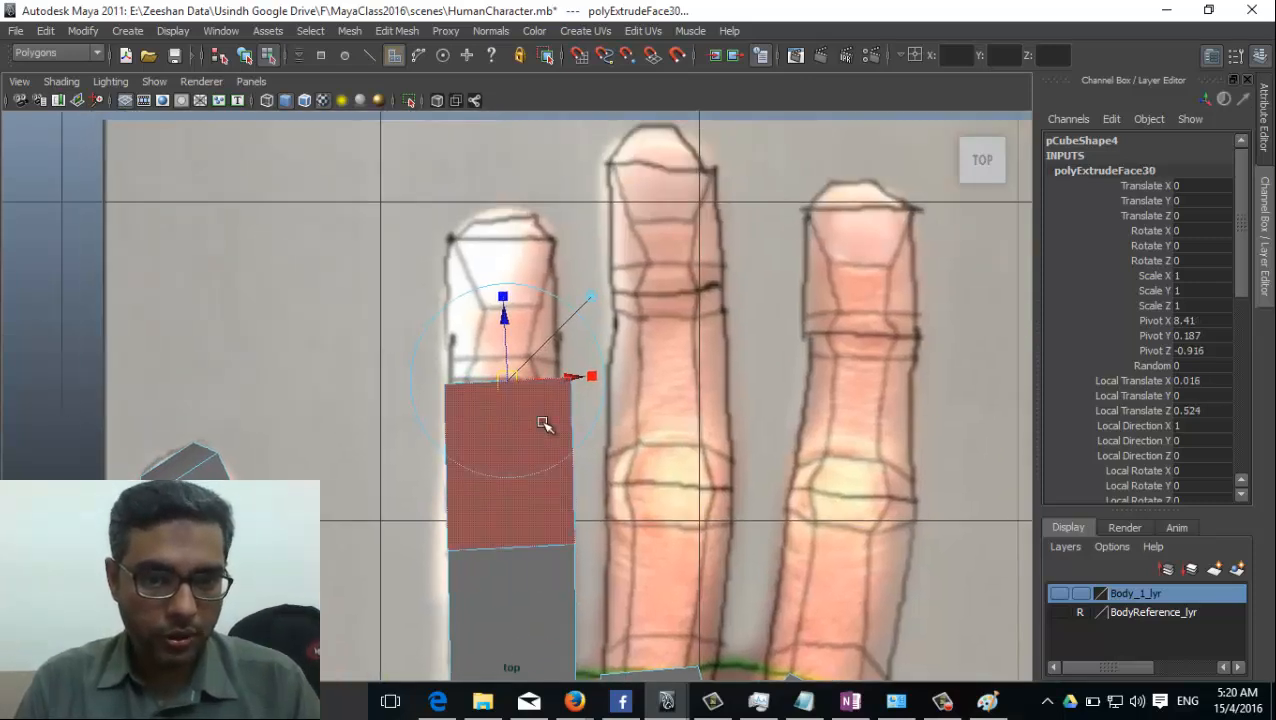
{"action": "key", "text": "g"}
{"action": "left_click_drag", "start_coordinate": [521, 366], "coordinate": [505, 235]}
Extrude a short tip of about 0.07 on the ring finger and scale its end narrower.
{"action": "middle_click_drag", "start_coordinate": [604, 418], "coordinate": [554, 412], "text": "alt"}
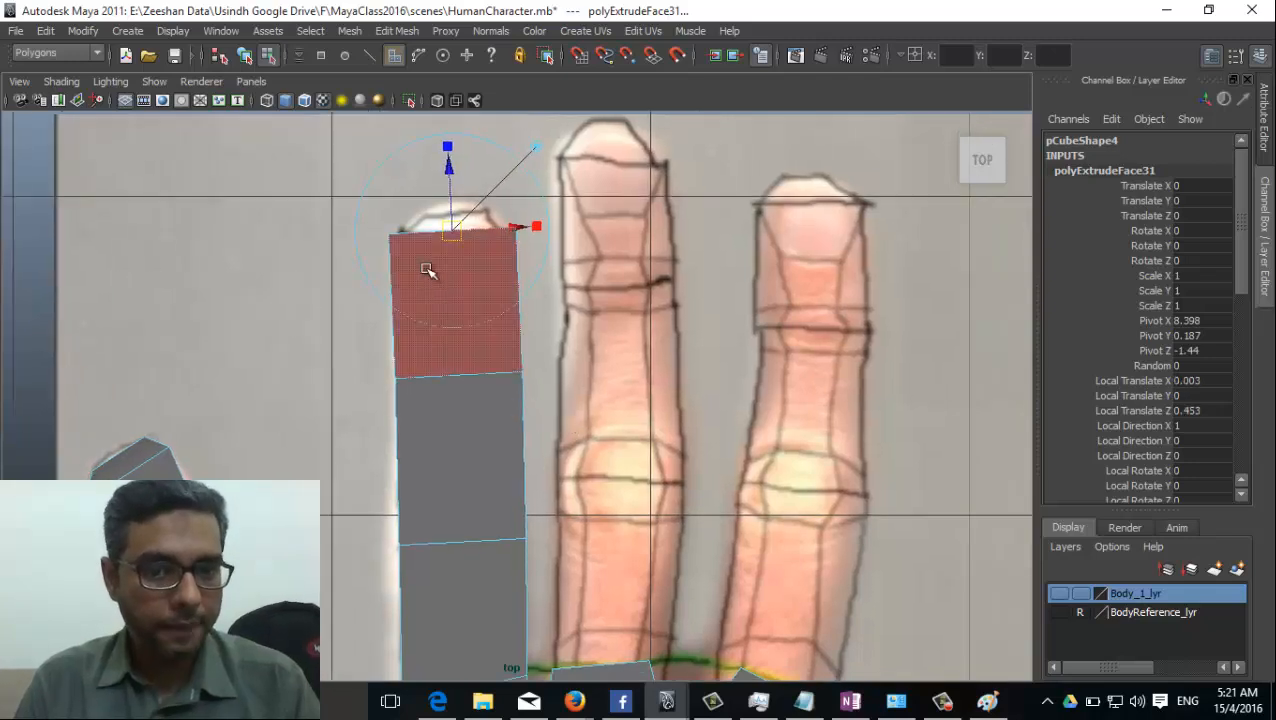
{"action": "key", "text": "g"}
{"action": "left_click_drag", "start_coordinate": [452, 230], "coordinate": [400, 206]}
{"action": "key", "text": "r"}
{"action": "middle_click_drag", "start_coordinate": [632, 336], "coordinate": [549, 180], "text": "alt"}
Select the end faces at the middle finger's base in the perspective view, then return to the top view.
{"action": "key", "text": "space"}
{"action": "left_click_drag", "start_coordinate": [552, 481], "coordinate": [557, 436]}
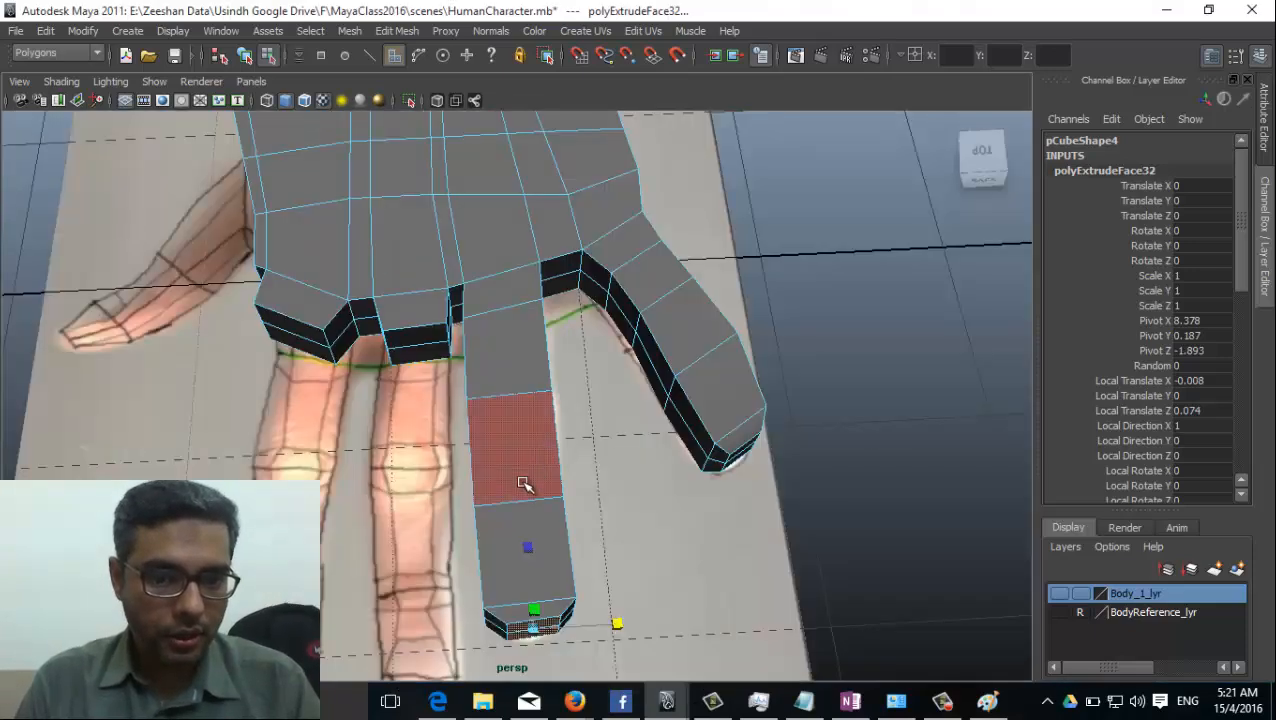
{"action": "left_click", "coordinate": [412, 343]}
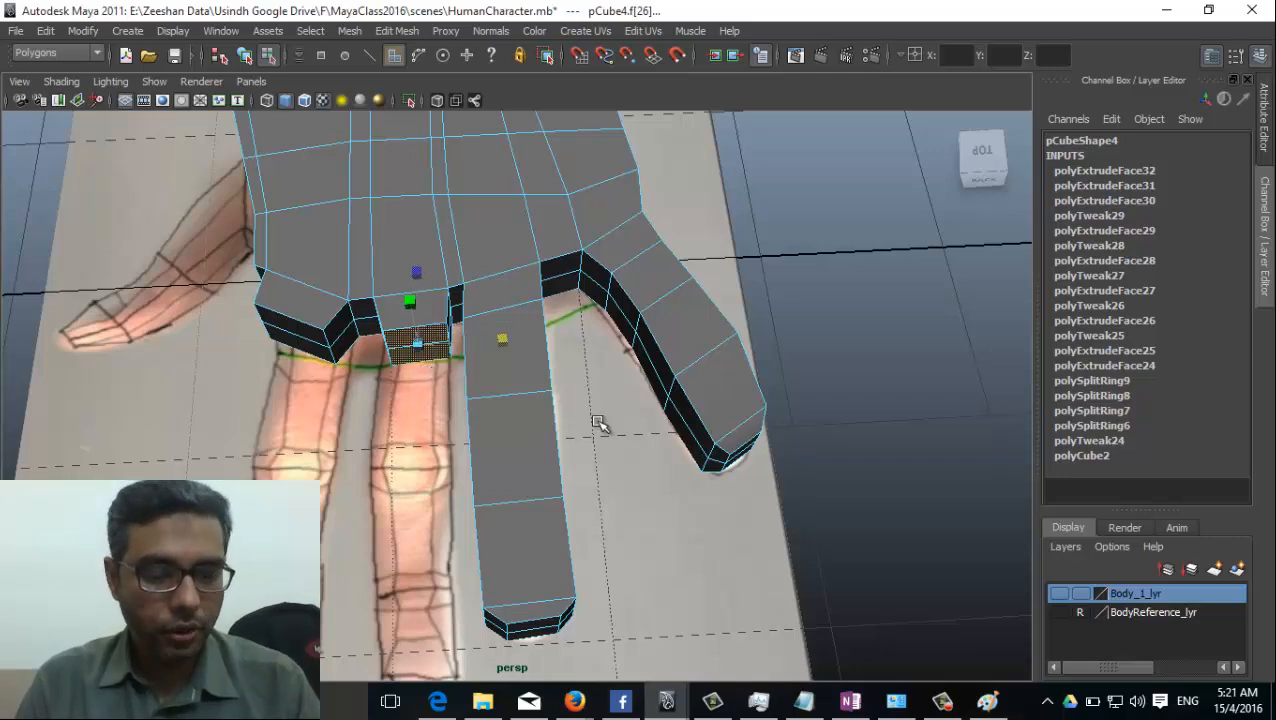
{"action": "key", "text": "space"}
{"action": "left_click_drag", "start_coordinate": [578, 418], "coordinate": [496, 414]}
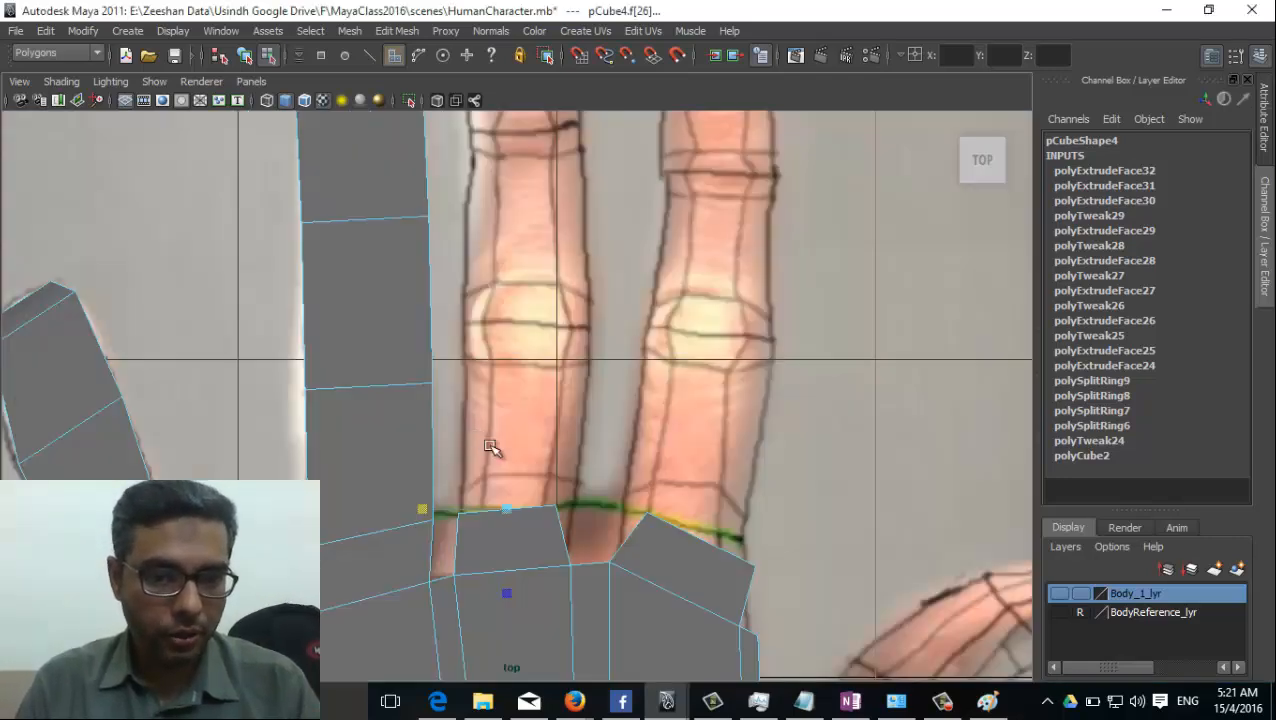
Extrude the middle finger's first two segments up to the pictured outer joint and fit the end's width.
{"action": "left_click", "coordinate": [397, 31]}
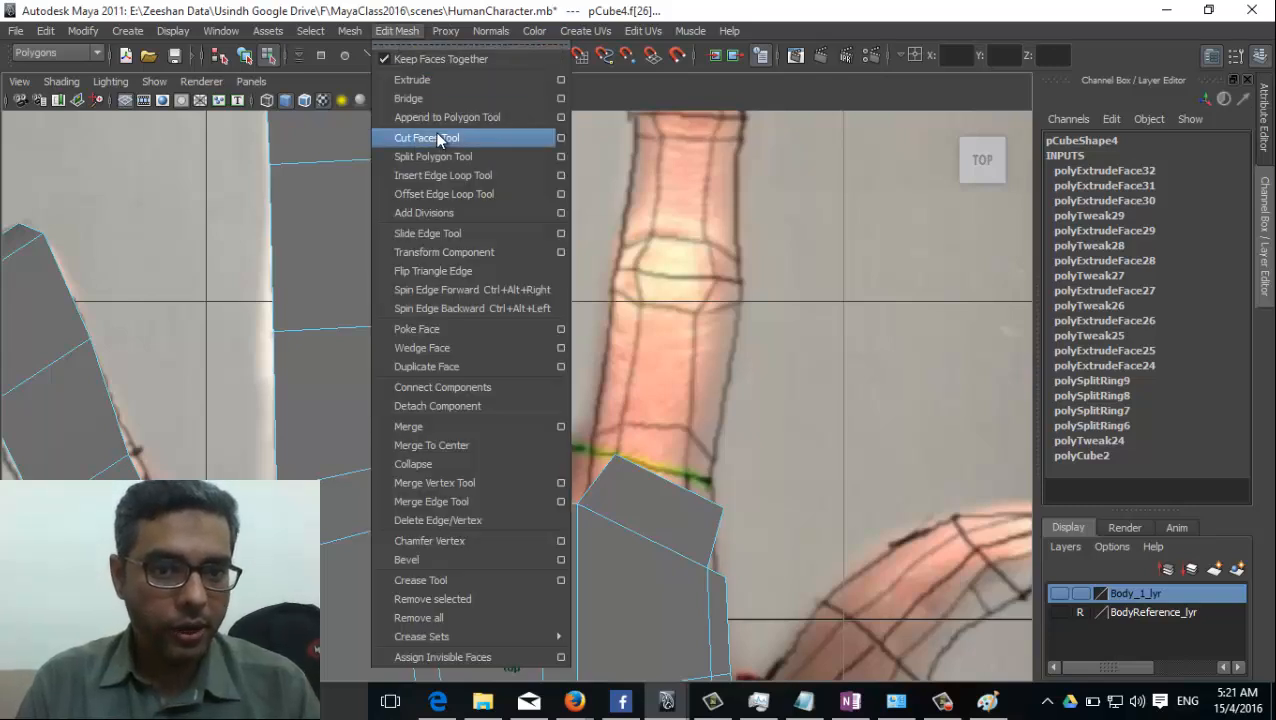
{"action": "left_click", "coordinate": [433, 82]}
{"action": "left_click_drag", "start_coordinate": [484, 450], "coordinate": [493, 256]}
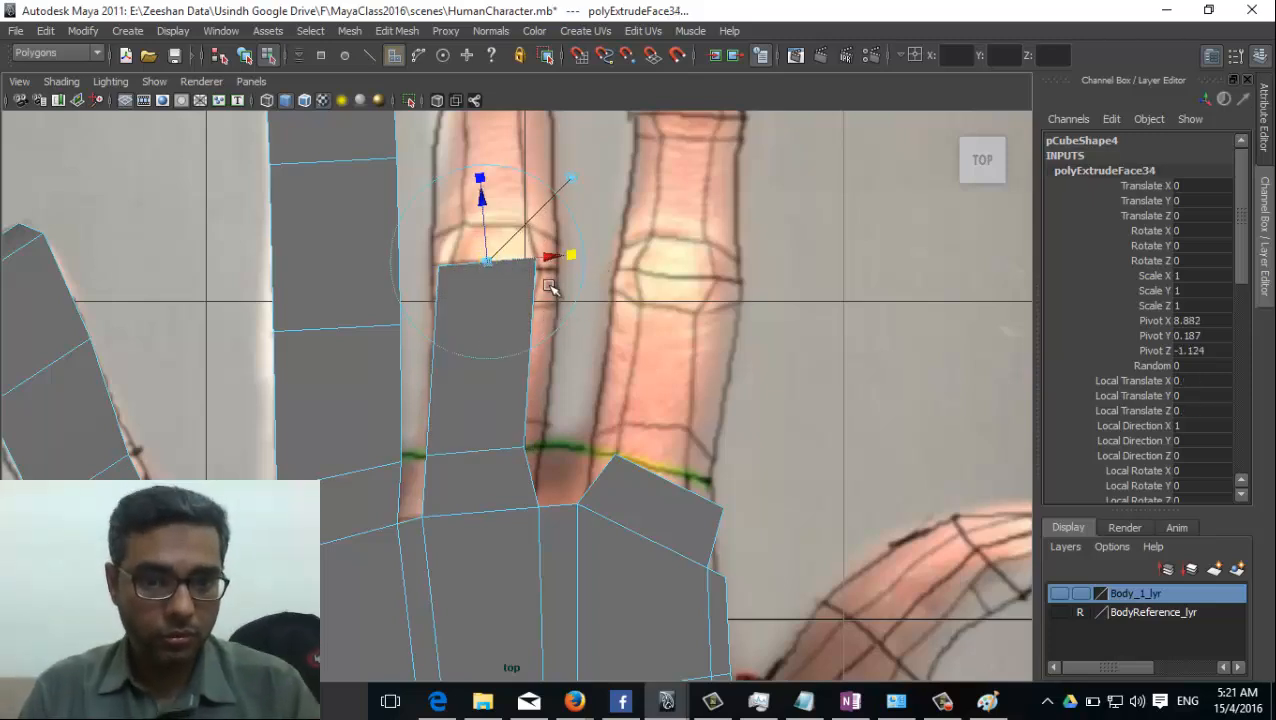
{"action": "key", "text": "r"}
{"action": "left_click_drag", "start_coordinate": [488, 262], "coordinate": [493, 185]}
{"action": "middle_click_drag", "start_coordinate": [493, 185], "coordinate": [512, 362], "text": "alt"}
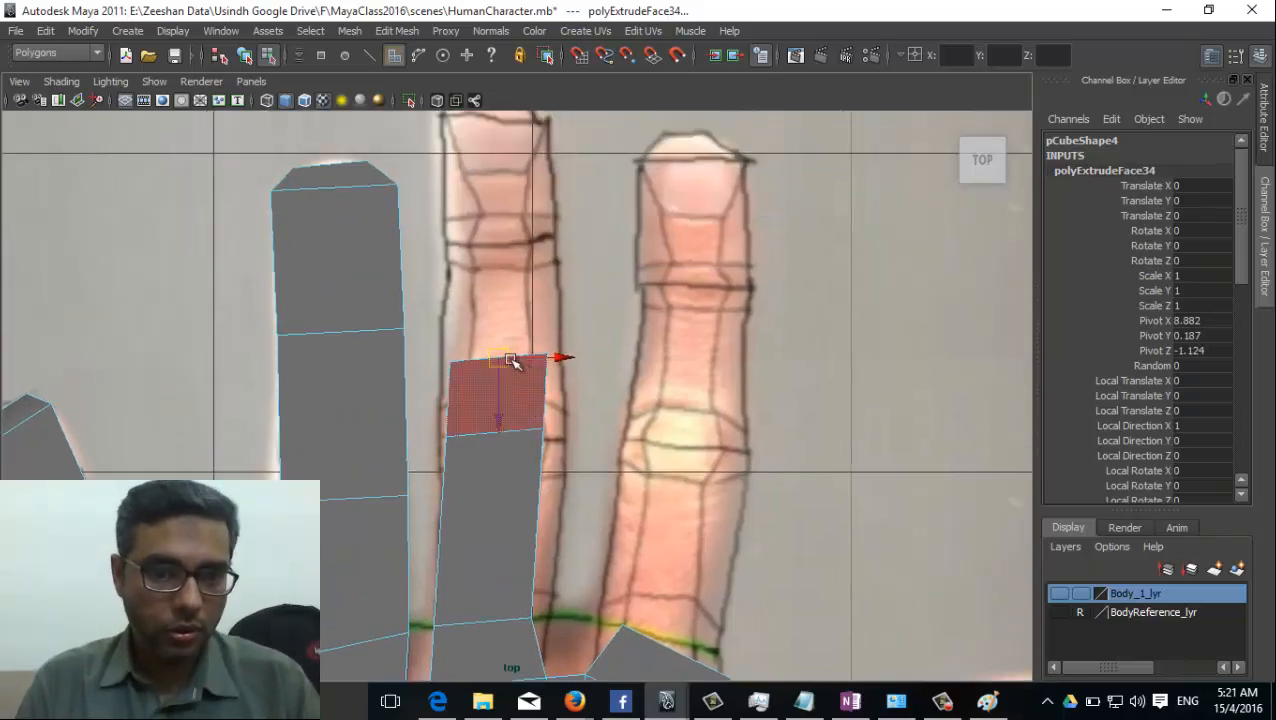
{"action": "left_click_drag", "start_coordinate": [512, 362], "coordinate": [514, 247]}
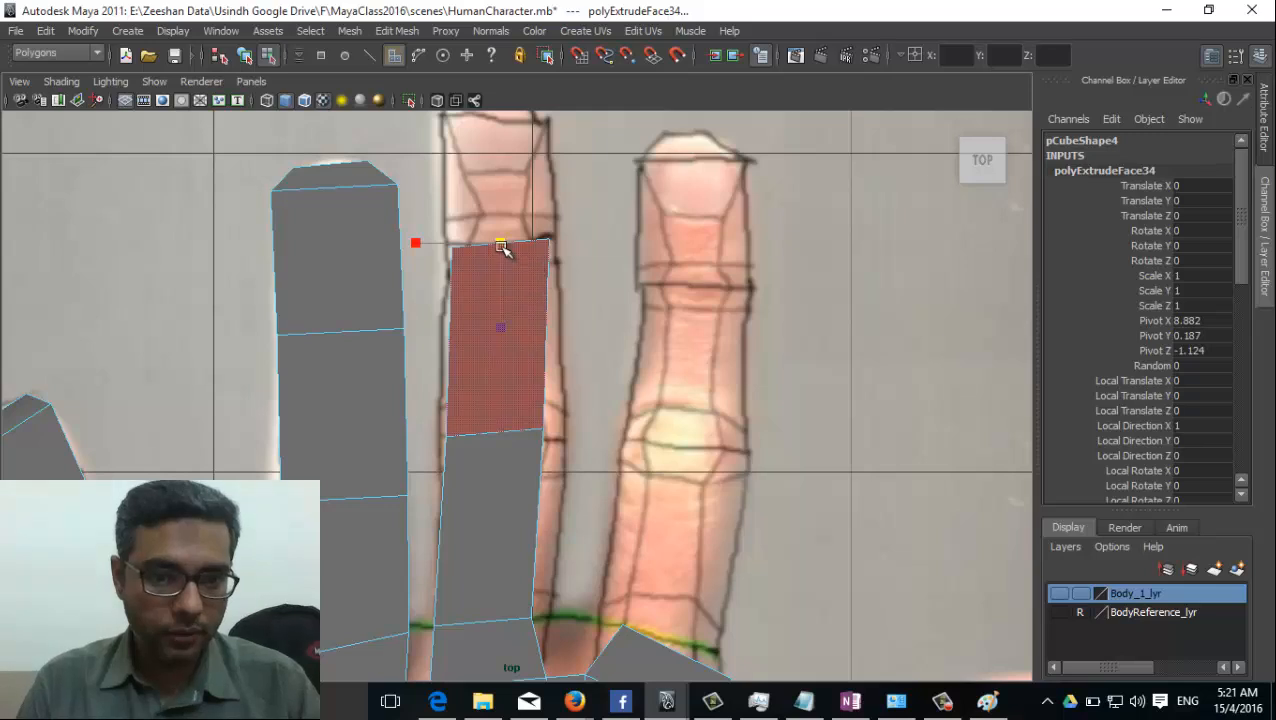
Extrude a third middle-finger segment about 0.41 long, up to the base of the pictured fingertip.
{"action": "middle_click_drag", "start_coordinate": [515, 359], "coordinate": [519, 481], "text": "alt"}
{"action": "key", "text": "g"}
{"action": "left_click_drag", "start_coordinate": [507, 388], "coordinate": [504, 251]}
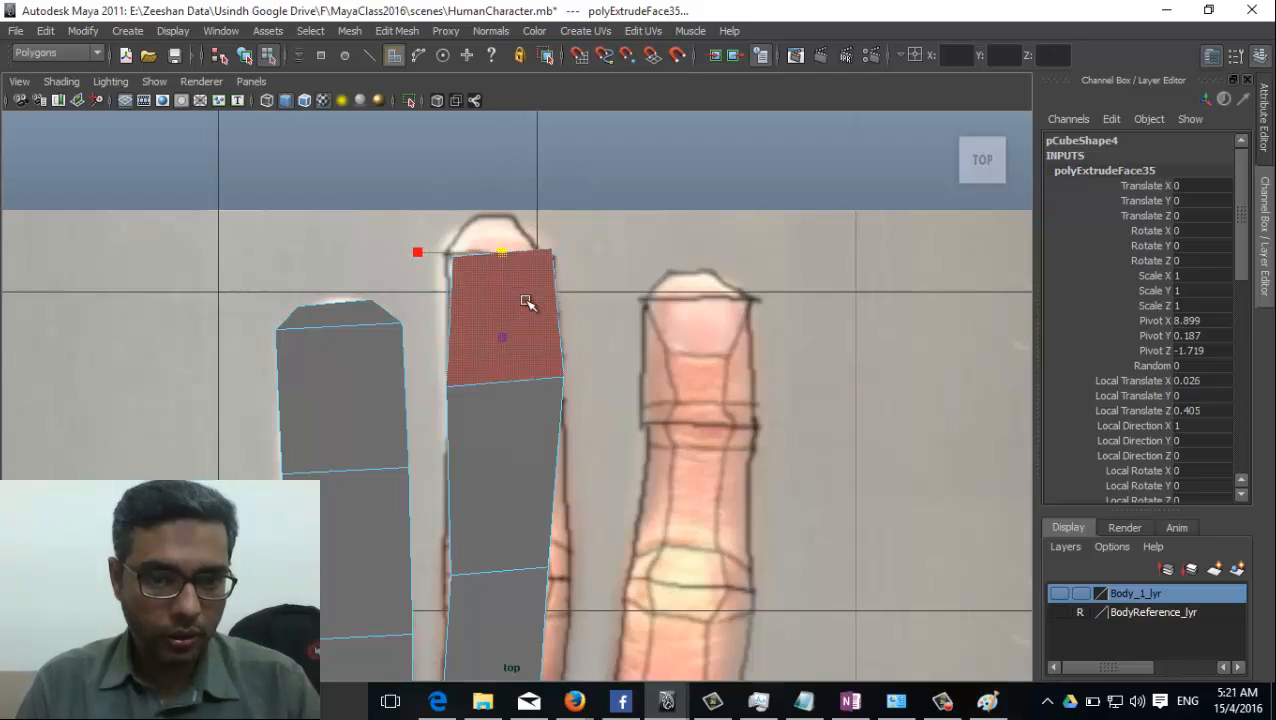
Extrude a short tip on the middle finger and scale its end narrower to round it off.
{"action": "middle_click_drag", "start_coordinate": [512, 309], "coordinate": [521, 336], "text": "alt"}
{"action": "key", "text": "g"}
{"action": "left_click", "coordinate": [514, 281]}
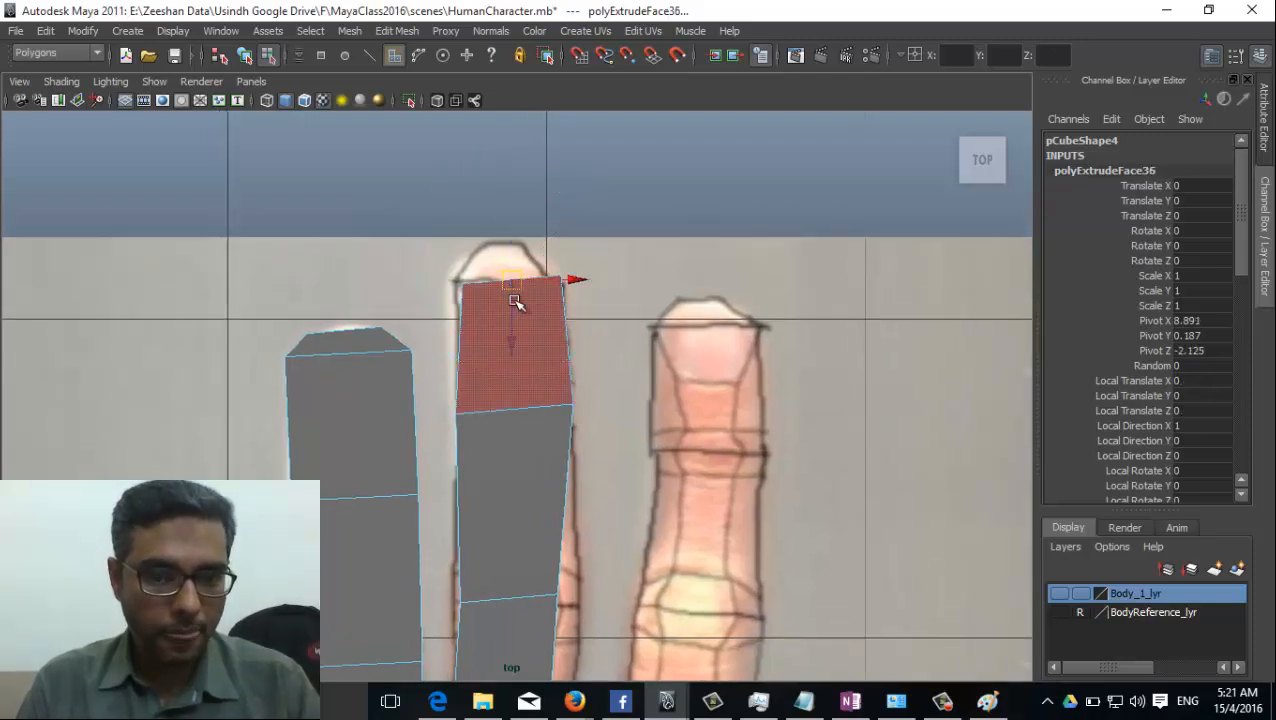
{"action": "left_click_drag", "start_coordinate": [512, 343], "coordinate": [511, 306]}
{"action": "key", "text": "r"}
{"action": "left_click_drag", "start_coordinate": [516, 245], "coordinate": [502, 255]}
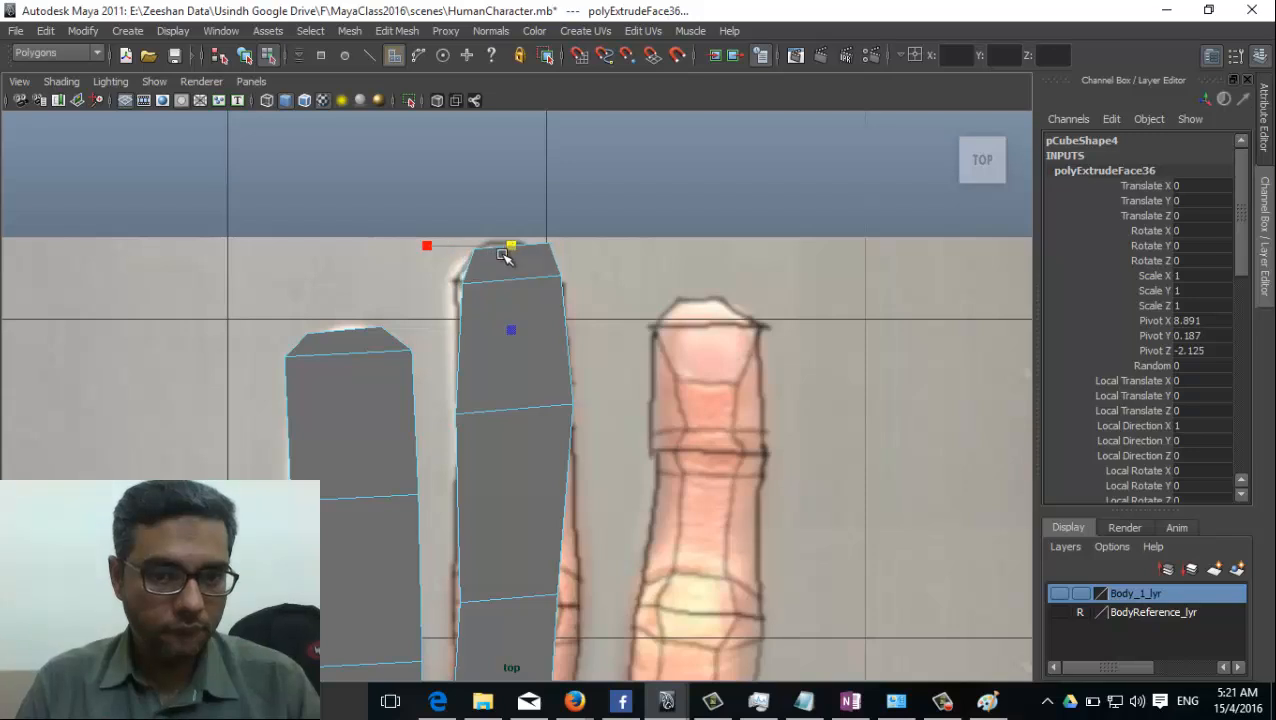
{"action": "key", "text": "w"}
Select the end faces at the index finger's base in the perspective view and go back to the top view.
{"action": "middle_click_drag", "start_coordinate": [682, 508], "coordinate": [607, 333], "text": "alt"}
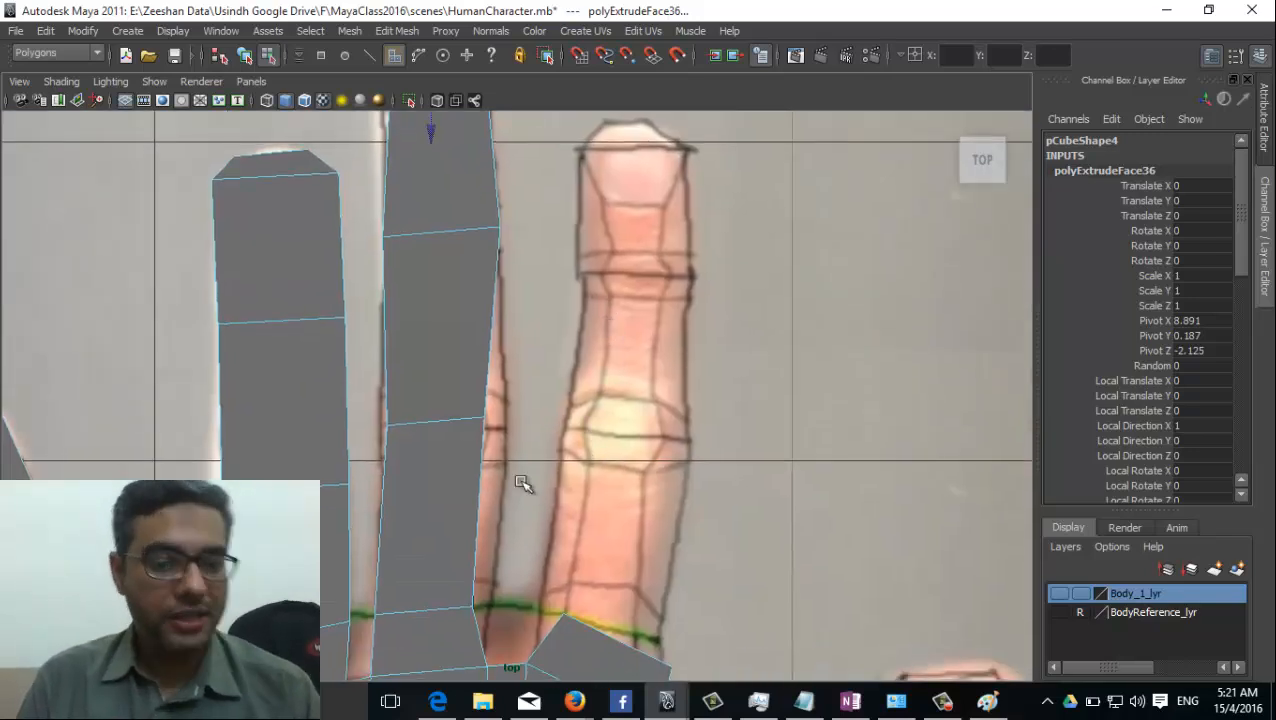
{"action": "left_click", "coordinate": [420, 402]}
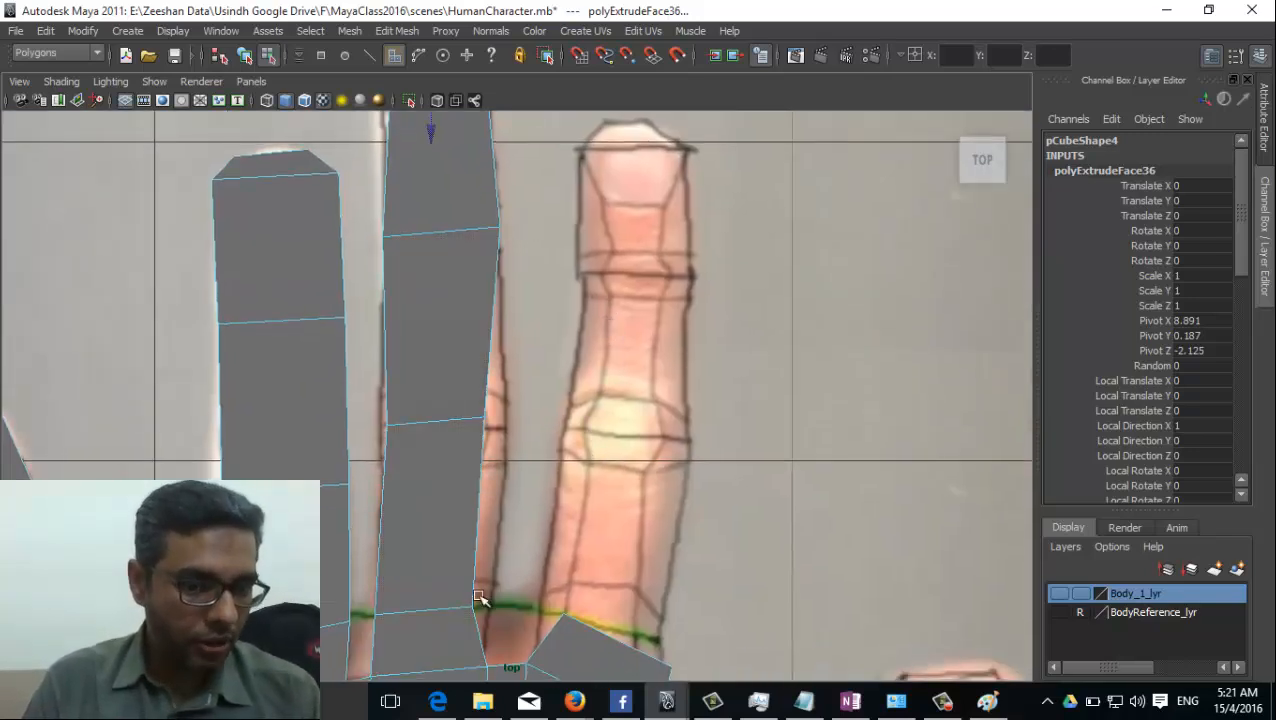
{"action": "middle_click_drag", "start_coordinate": [572, 164], "coordinate": [450, 233], "text": "alt"}
{"action": "key", "text": "space"}
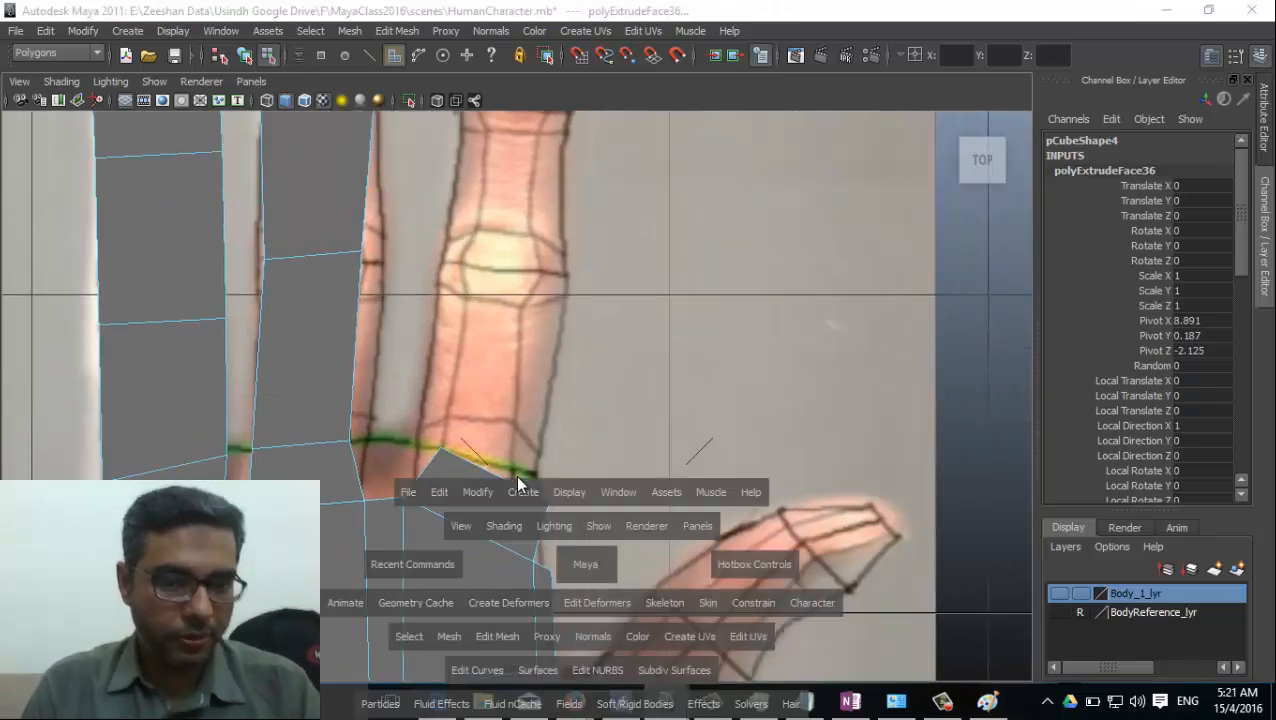
{"action": "left_click_drag", "start_coordinate": [587, 562], "coordinate": [586, 519]}
{"action": "left_click_drag", "start_coordinate": [507, 550], "coordinate": [590, 446], "text": "alt"}
{"action": "left_click", "coordinate": [294, 346]}
{"action": "key", "text": "space"}
{"action": "left_click_drag", "start_coordinate": [359, 397], "coordinate": [783, 367]}
{"action": "middle_click_drag", "start_coordinate": [783, 367], "coordinate": [590, 410], "text": "alt"}
{"action": "key", "text": "space"}
{"action": "left_click_drag", "start_coordinate": [588, 411], "coordinate": [552, 416]}
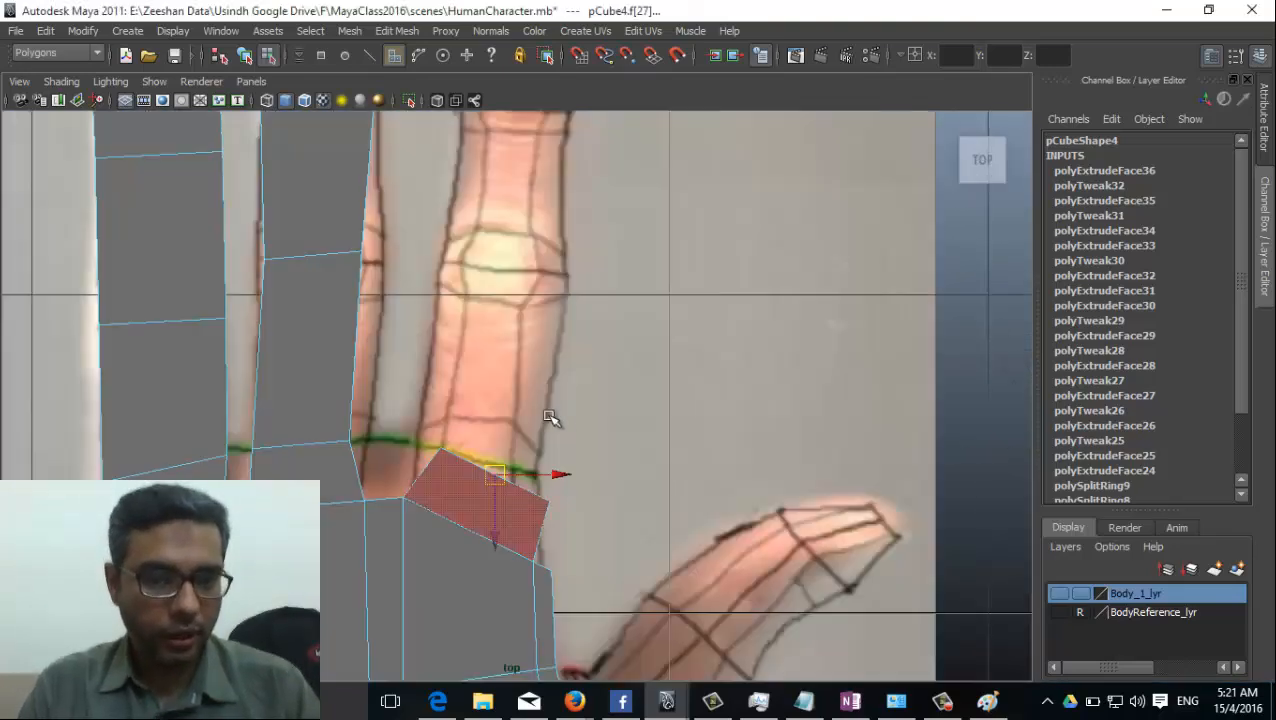
Move the index finger's base end faces outward, rotate them level and align them with the pictured finger's edges.
{"action": "left_click_drag", "start_coordinate": [490, 488], "coordinate": [490, 462]}
{"action": "key", "text": "e"}
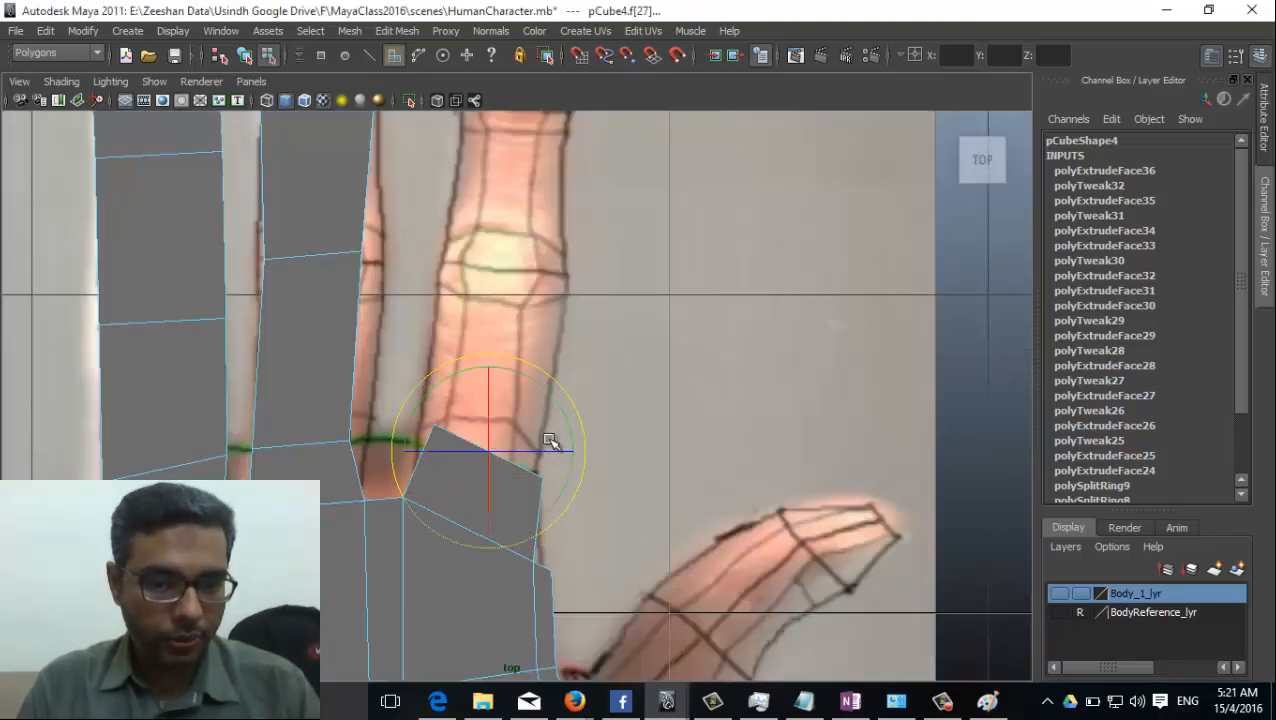
{"action": "left_click_drag", "start_coordinate": [569, 432], "coordinate": [564, 406]}
{"action": "key", "text": "w"}
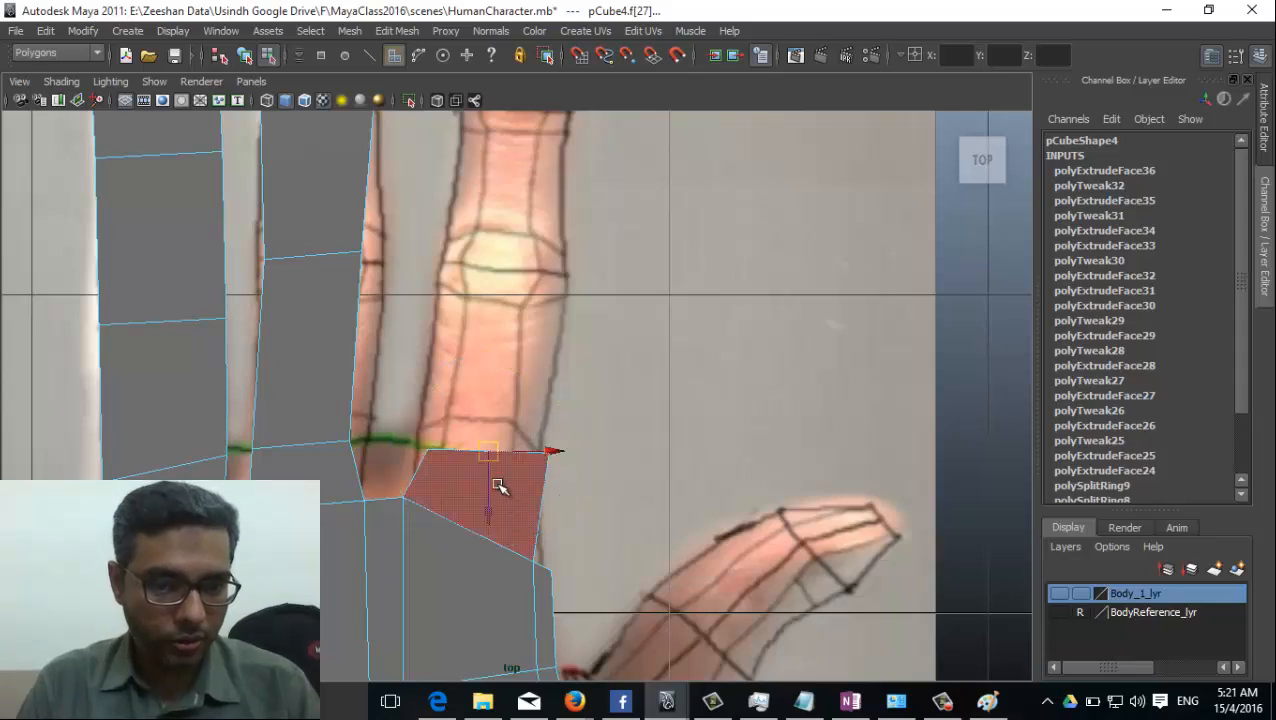
{"action": "mouse_move", "coordinate": [493, 454]}
{"action": "left_mouse_down"}
{"action": "mouse_move", "coordinate": [485, 468]}
{"action": "mouse_move", "coordinate": [485, 449]}
{"action": "left_mouse_up"}
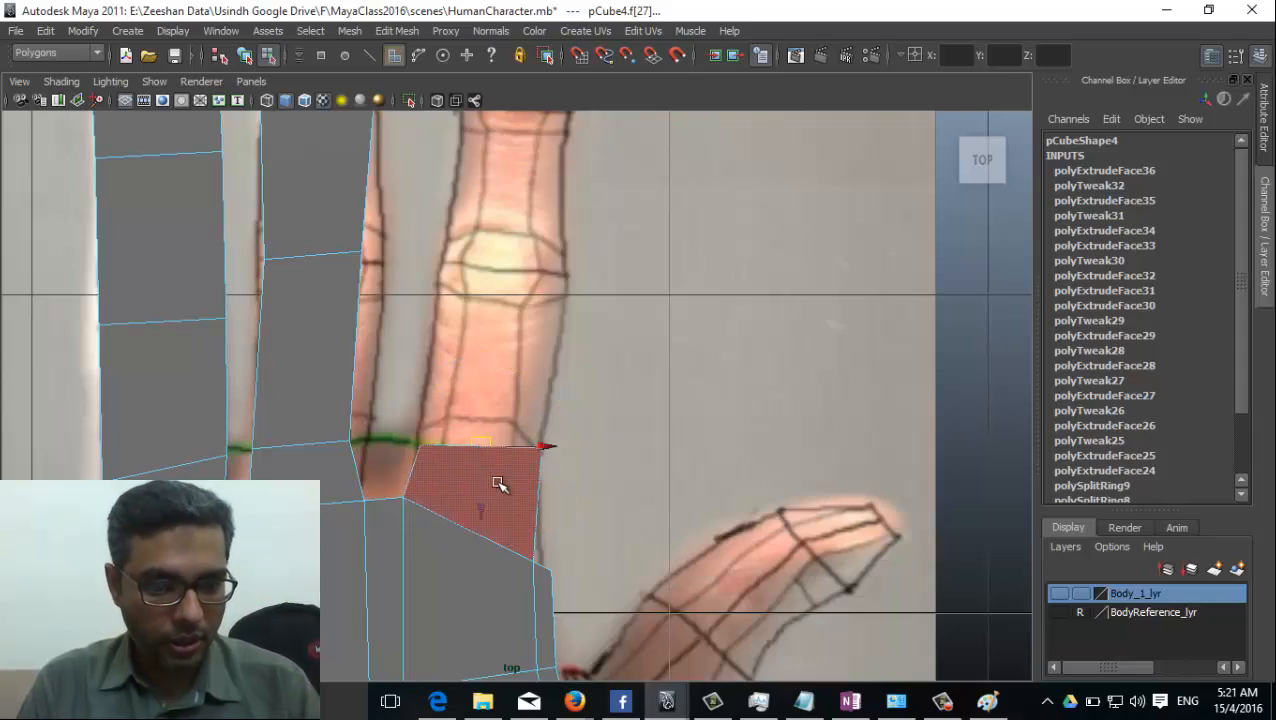
Extrude the index finger's first two segments to the pictured joints, the second one about 0.51 long.
{"action": "left_click", "coordinate": [404, 33]}
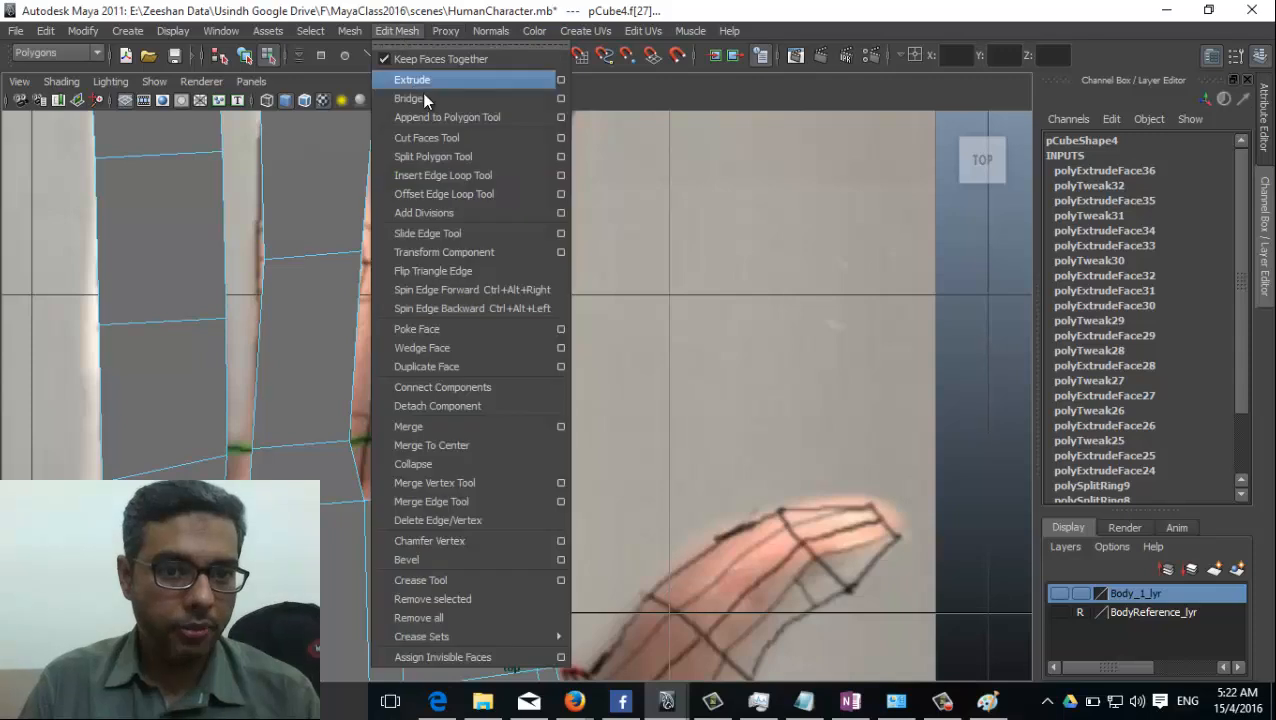
{"action": "left_click", "coordinate": [420, 82]}
{"action": "left_click_drag", "start_coordinate": [484, 446], "coordinate": [504, 276]}
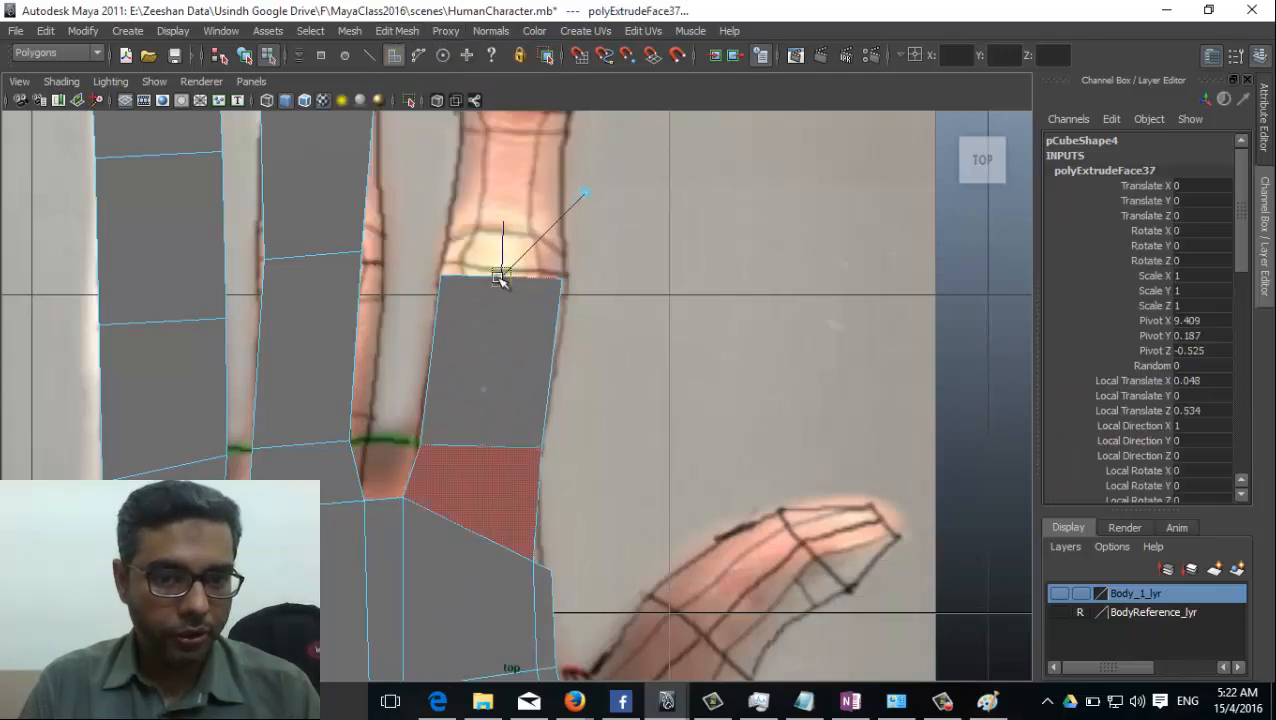
{"action": "middle_click_drag", "start_coordinate": [504, 276], "coordinate": [524, 480], "text": "alt"}
{"action": "key", "text": "ctrl+e"}
{"action": "left_click_drag", "start_coordinate": [524, 480], "coordinate": [524, 250]}
Extrude the index finger's third segment and a short tip of about 0.07, narrowing the tip's end.
{"action": "middle_click_drag", "start_coordinate": [524, 250], "coordinate": [530, 409], "text": "alt"}
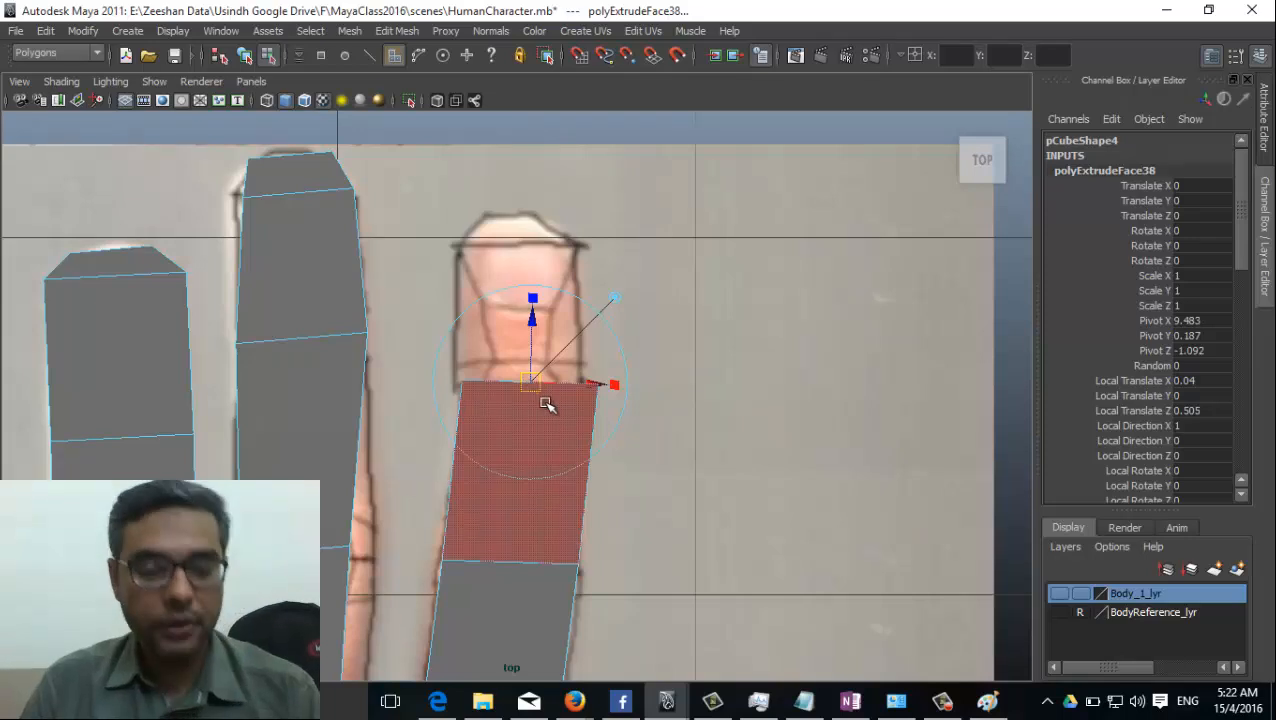
{"action": "key", "text": "ctrl+e"}
{"action": "left_click_drag", "start_coordinate": [533, 383], "coordinate": [519, 257]}
{"action": "left_click_drag", "start_coordinate": [432, 246], "coordinate": [460, 219]}
{"action": "key", "text": "g"}
{"action": "middle_click_drag", "start_coordinate": [558, 364], "coordinate": [584, 235], "text": "alt"}
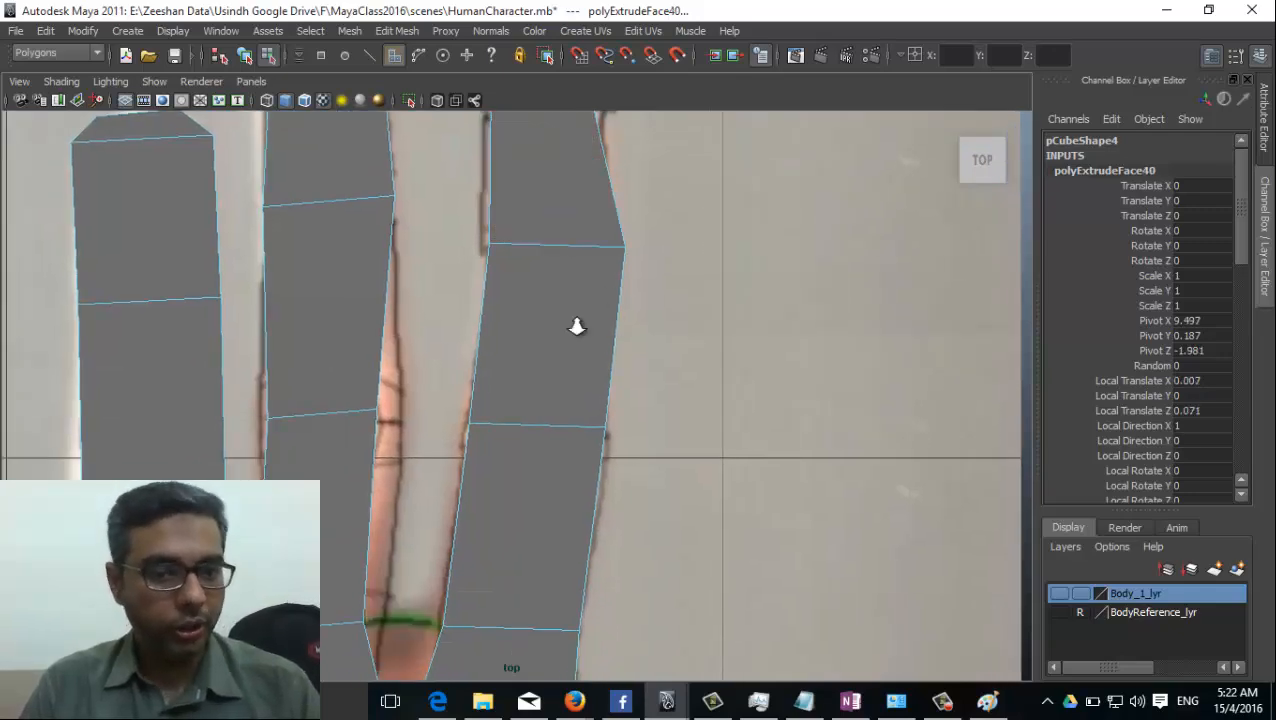
Return the hand mesh to object mode and turn on X-Ray shading in the top view.
{"action": "right_click_drag", "start_coordinate": [576, 327], "coordinate": [417, 455], "text": "alt"}
{"action": "middle_click_drag", "start_coordinate": [417, 455], "coordinate": [441, 436], "text": "alt"}
{"action": "right_click_drag", "start_coordinate": [620, 490], "coordinate": [772, 527], "text": "alt"}
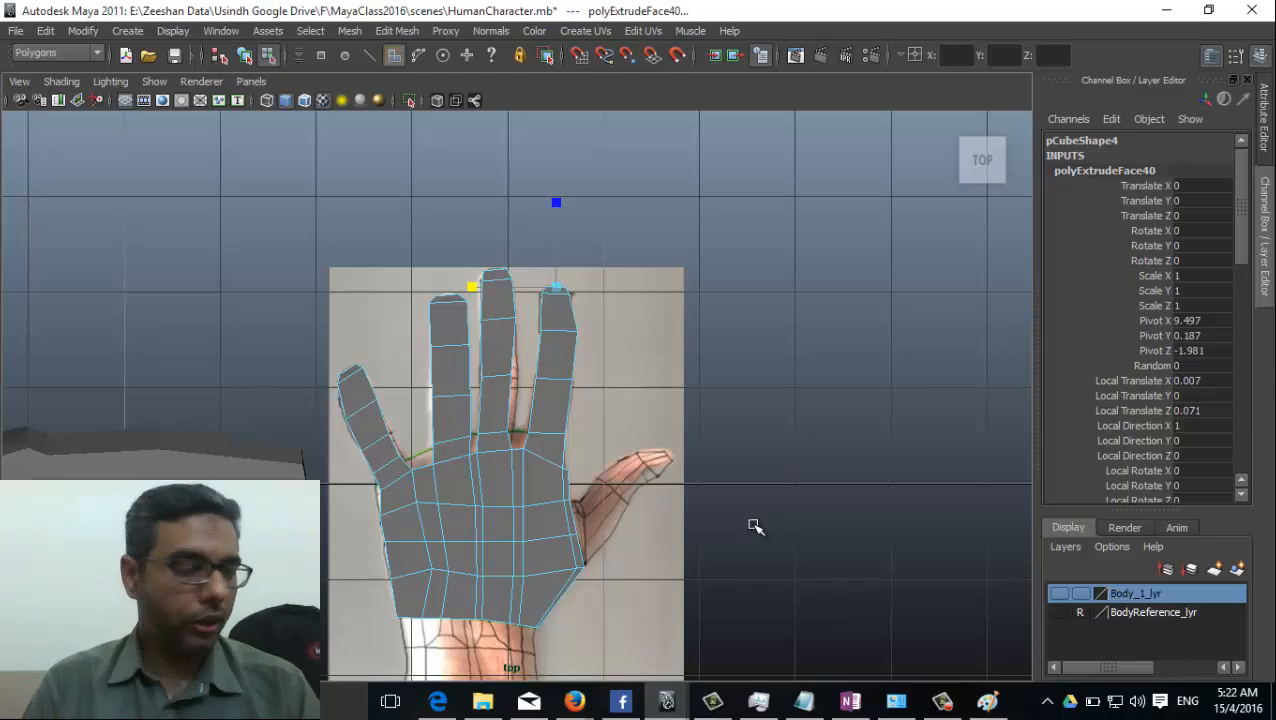
{"action": "right_click_drag", "start_coordinate": [495, 558], "coordinate": [760, 480], "text": "alt"}
{"action": "middle_click_drag", "start_coordinate": [490, 495], "coordinate": [607, 450], "text": "alt"}
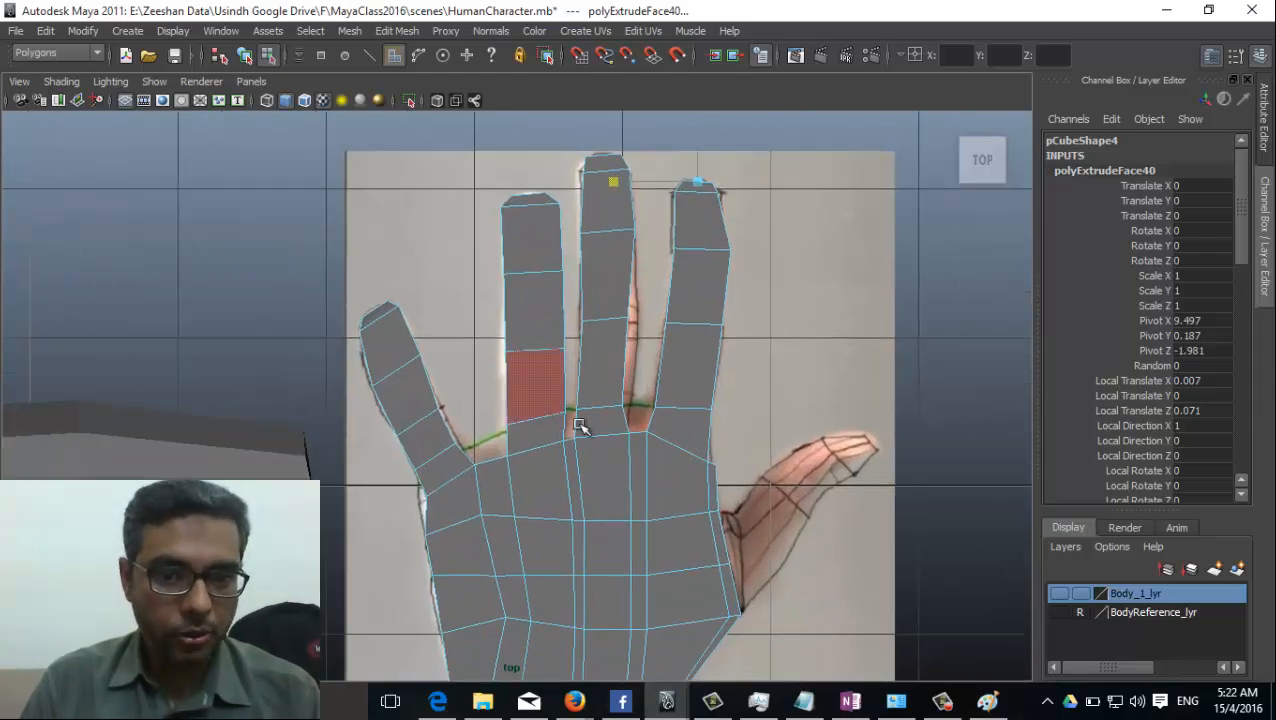
{"action": "right_click_drag", "start_coordinate": [541, 293], "coordinate": [612, 273]}
{"action": "left_click", "coordinate": [66, 49]}
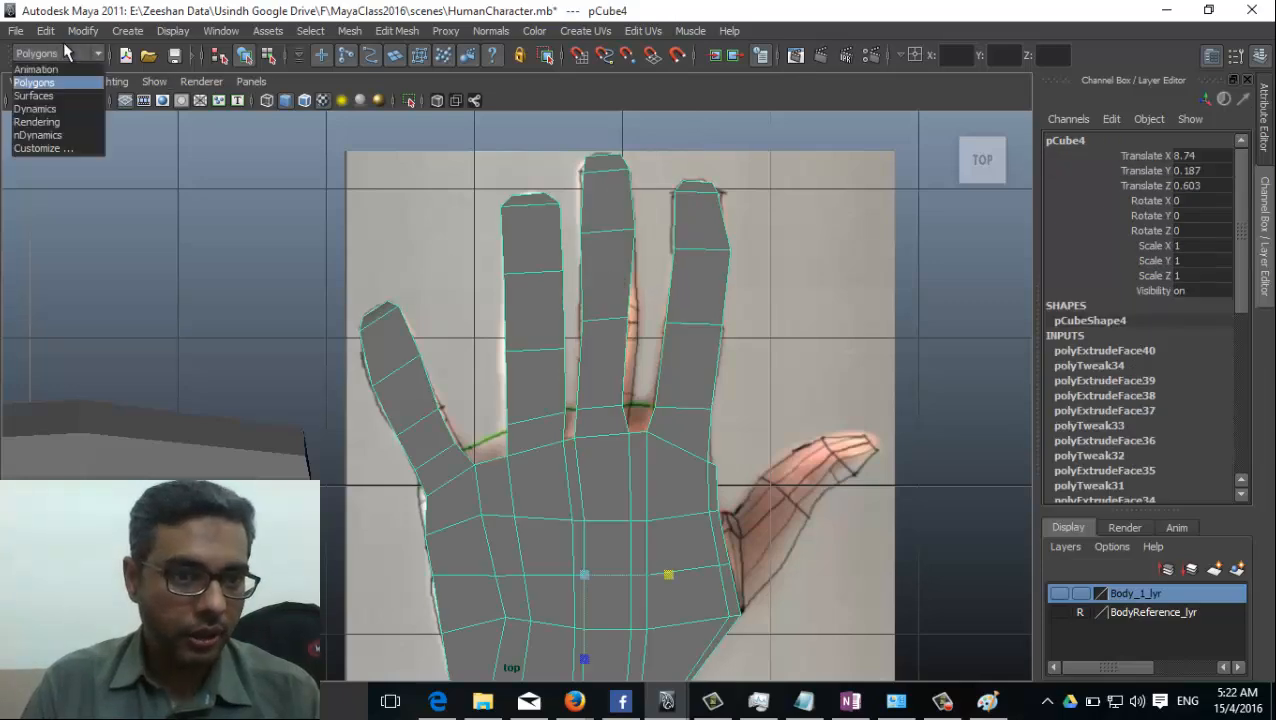
{"action": "left_click", "coordinate": [77, 35]}
{"action": "left_click", "coordinate": [261, 31]}
{"action": "left_click", "coordinate": [61, 81]}
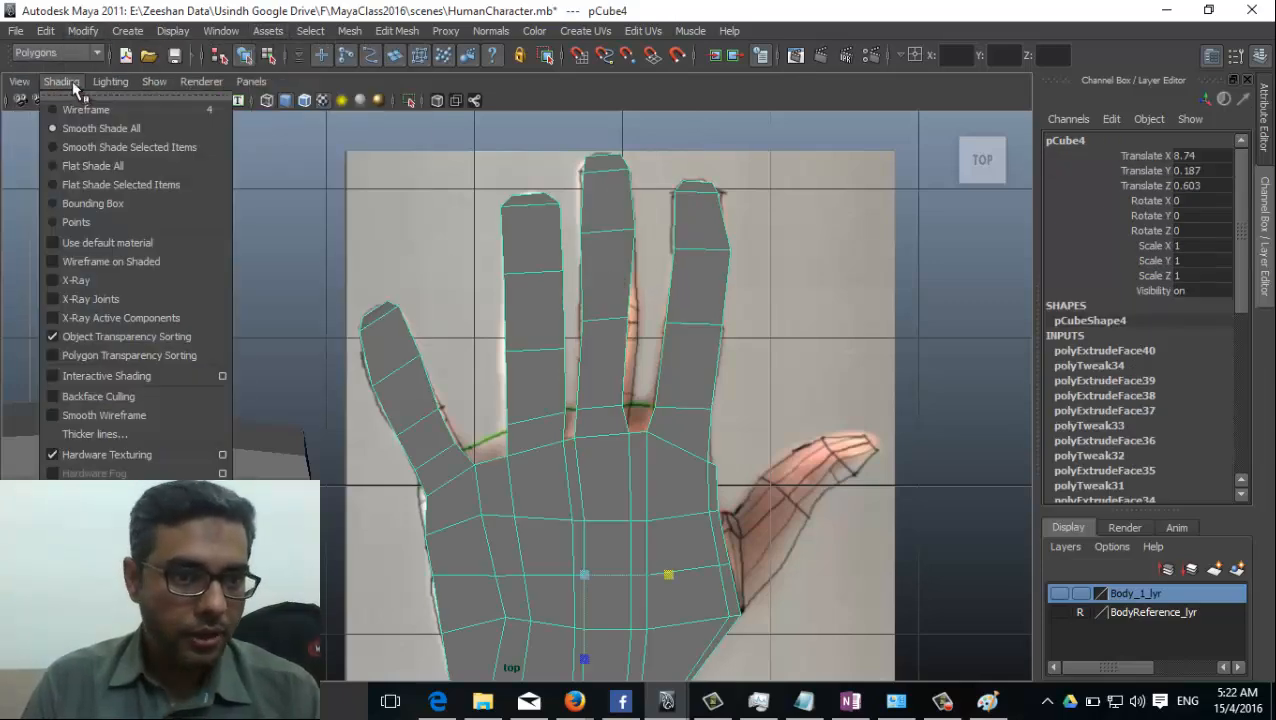
{"action": "left_click", "coordinate": [129, 292]}
Align the vertices of the ring finger's lowest joint and of its base beside the middle finger with the pictured edges.
{"action": "right_click_drag", "start_coordinate": [490, 450], "coordinate": [686, 518], "text": "alt"}
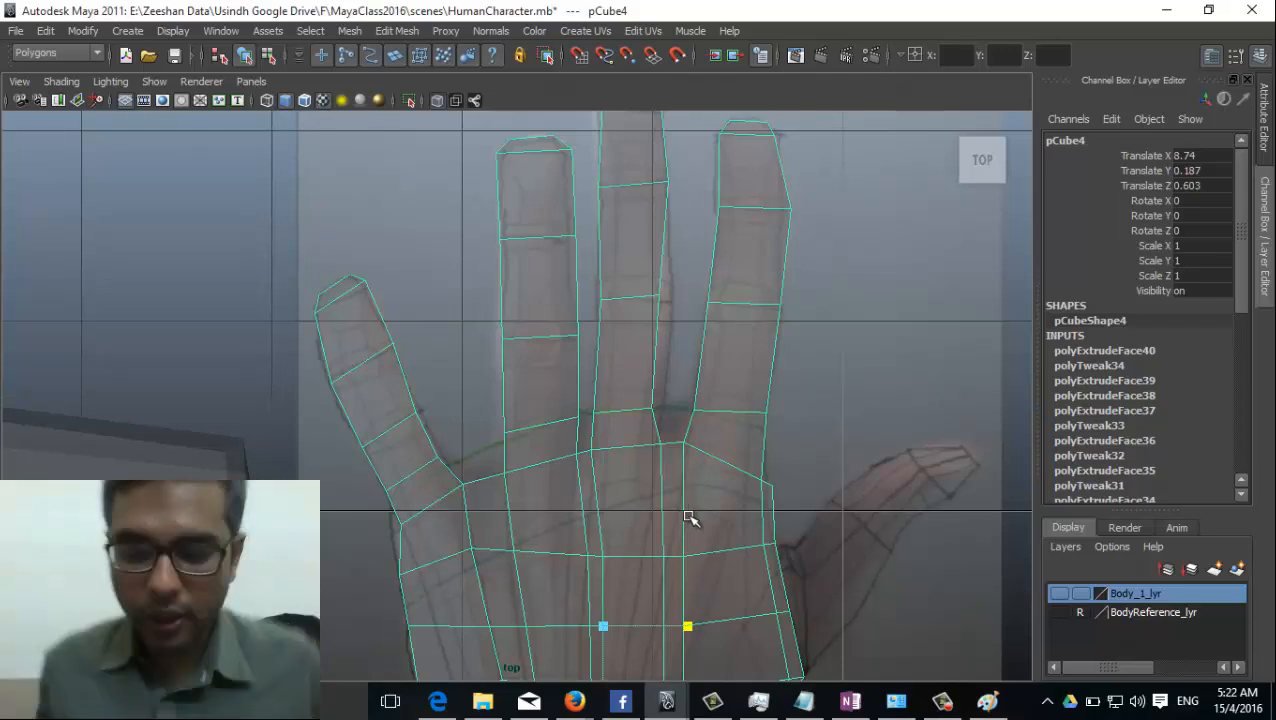
{"action": "right_click_drag", "start_coordinate": [556, 380], "coordinate": [1142, 418], "text": "alt"}
{"action": "middle_click_drag", "start_coordinate": [670, 323], "coordinate": [596, 430], "text": "alt"}
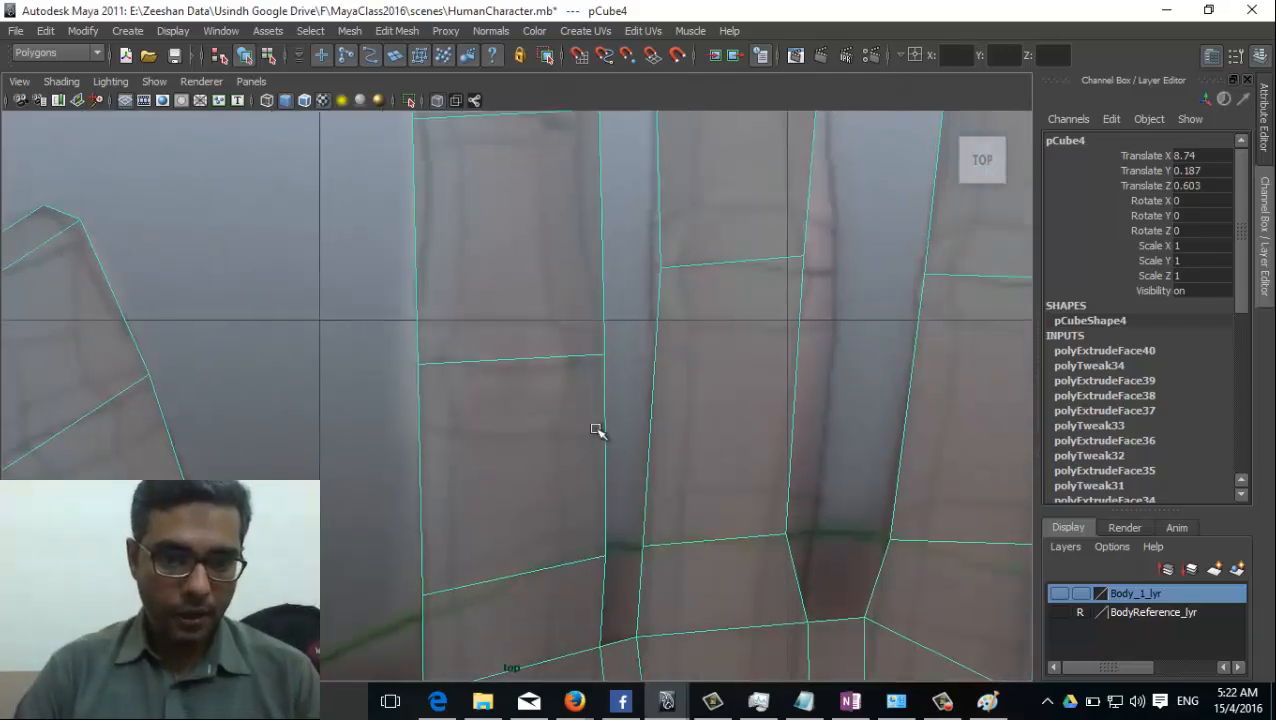
{"action": "right_click_drag", "start_coordinate": [535, 375], "coordinate": [476, 360]}
{"action": "left_click", "coordinate": [418, 364]}
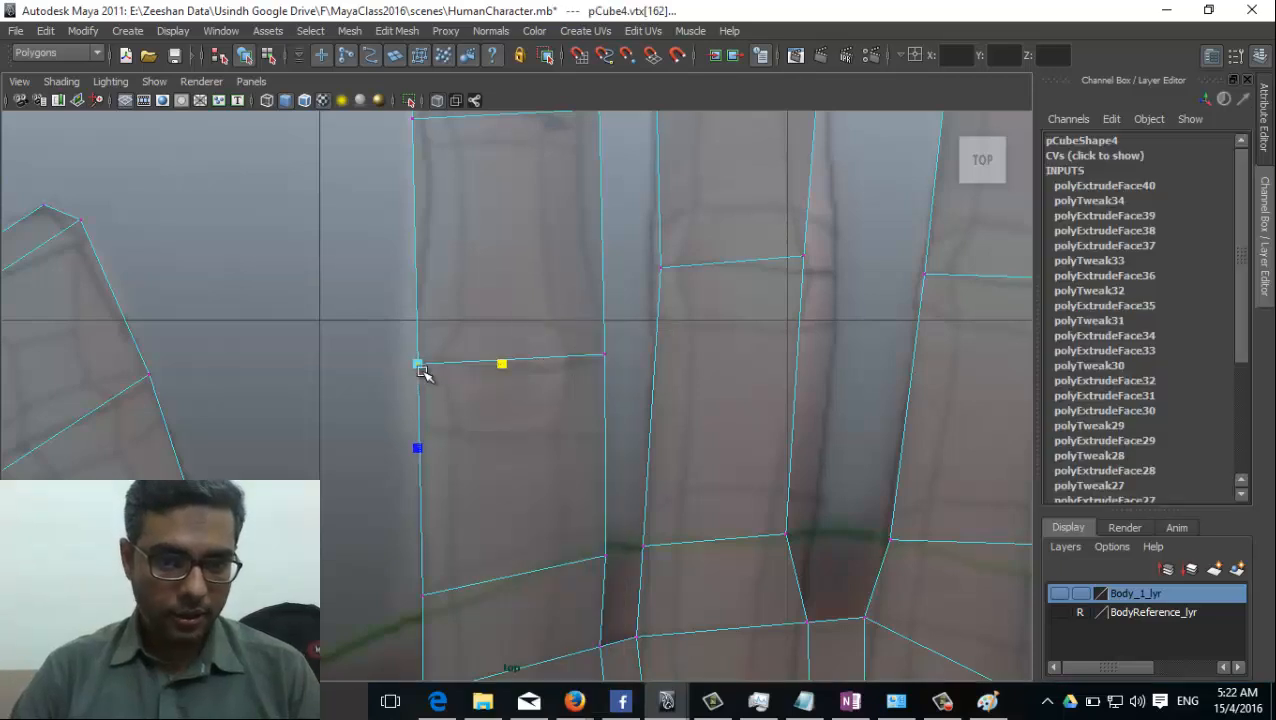
{"action": "left_click_drag", "start_coordinate": [418, 364], "coordinate": [427, 364]}
{"action": "left_click_drag", "start_coordinate": [612, 337], "coordinate": [585, 388]}
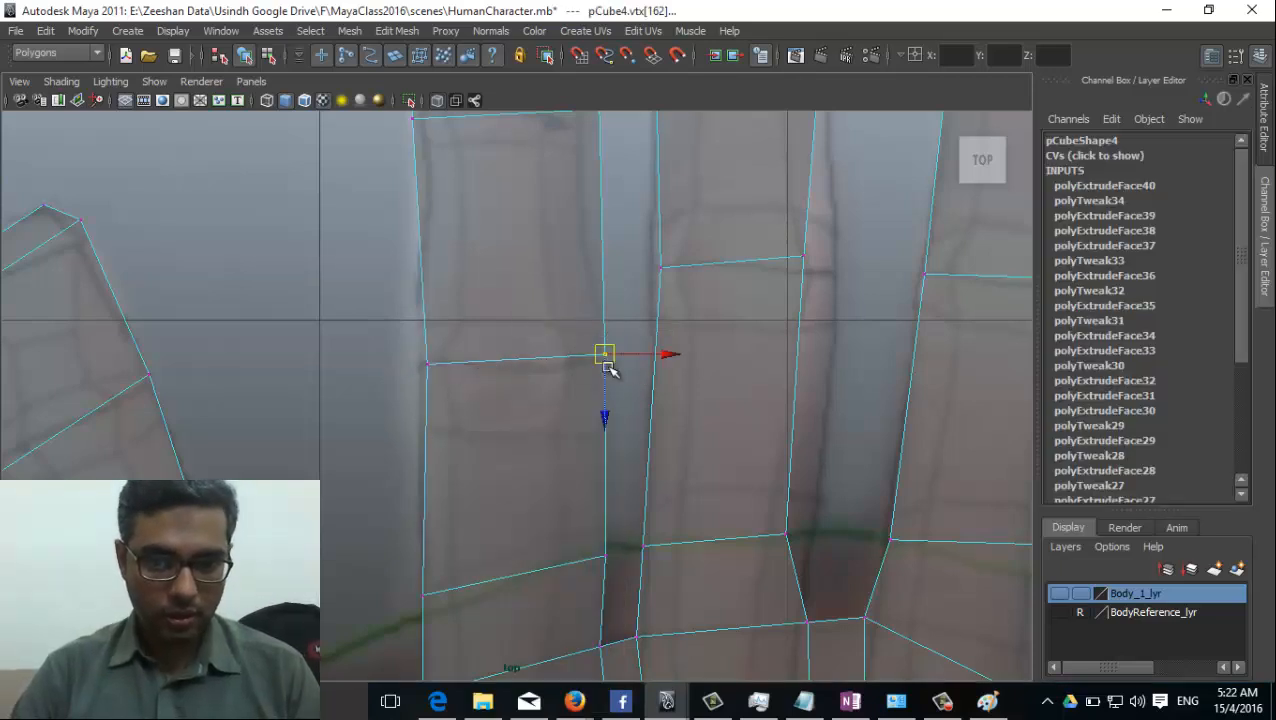
{"action": "mouse_move", "coordinate": [598, 541]}
{"action": "left_mouse_down"}
{"action": "mouse_move", "coordinate": [620, 577]}
{"action": "mouse_move", "coordinate": [601, 545]}
{"action": "left_mouse_up"}
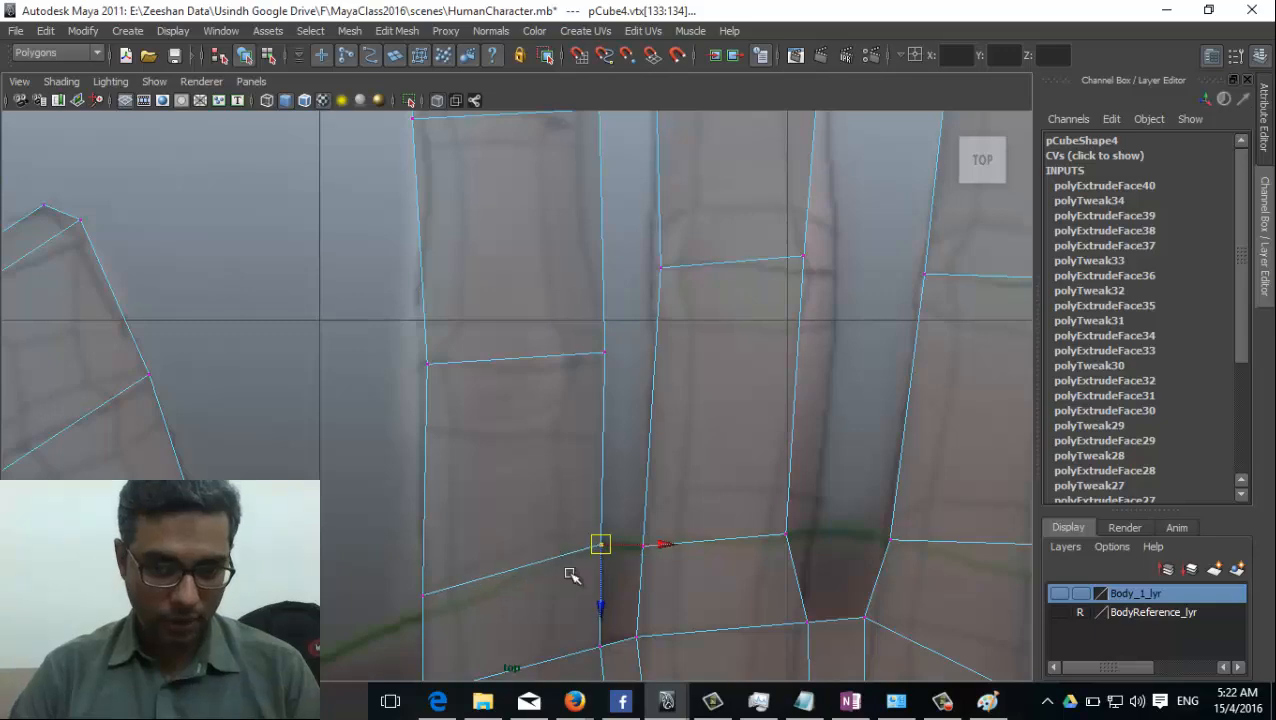
Move both side vertices of the ring finger's upper joint inward to the pictured finger edges.
{"action": "middle_click_drag", "start_coordinate": [537, 505], "coordinate": [616, 375], "text": "alt"}
{"action": "mouse_move", "coordinate": [489, 474]}
{"action": "left_mouse_down"}
{"action": "mouse_move", "coordinate": [514, 458]}
{"action": "mouse_move", "coordinate": [508, 489]}
{"action": "left_mouse_up"}
{"action": "middle_click_drag", "start_coordinate": [584, 348], "coordinate": [527, 642], "text": "alt"}
{"action": "left_click_drag", "start_coordinate": [431, 284], "coordinate": [446, 278]}
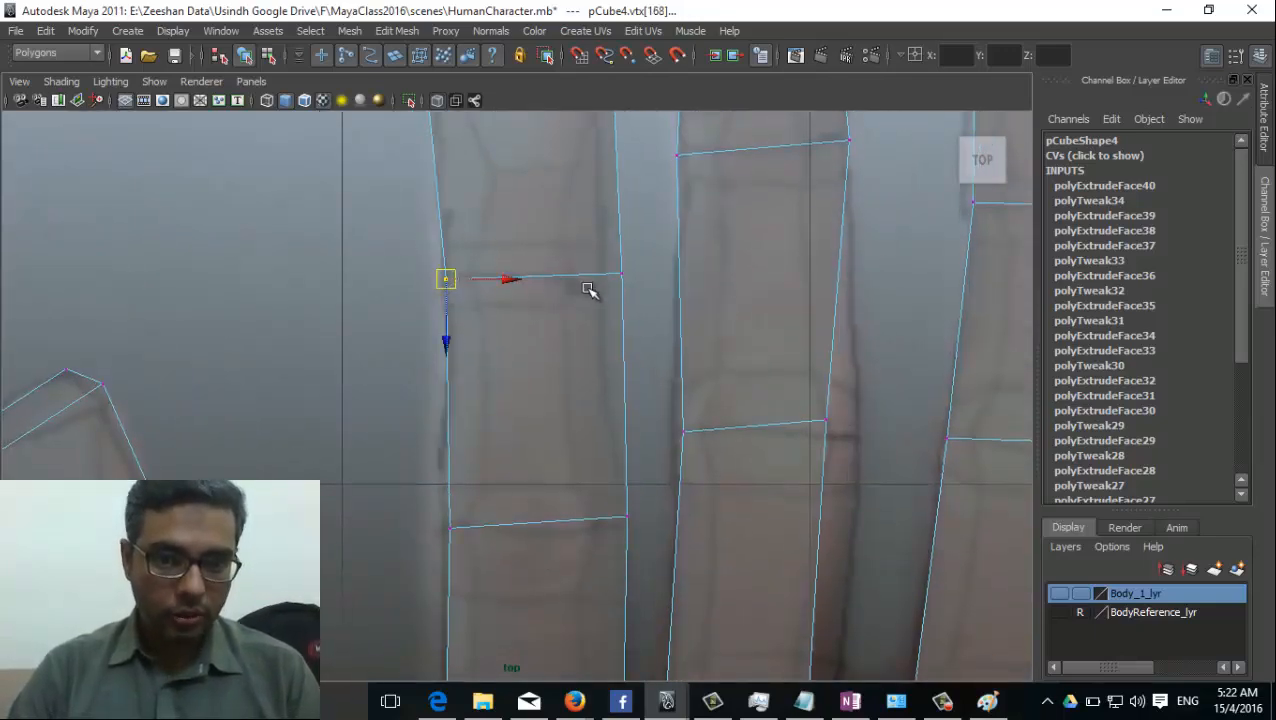
{"action": "mouse_move", "coordinate": [613, 282]}
{"action": "left_mouse_down"}
{"action": "mouse_move", "coordinate": [630, 265]}
{"action": "mouse_move", "coordinate": [602, 275]}
{"action": "left_mouse_up"}
{"action": "middle_click_drag", "start_coordinate": [618, 474], "coordinate": [614, 489], "text": "alt"}
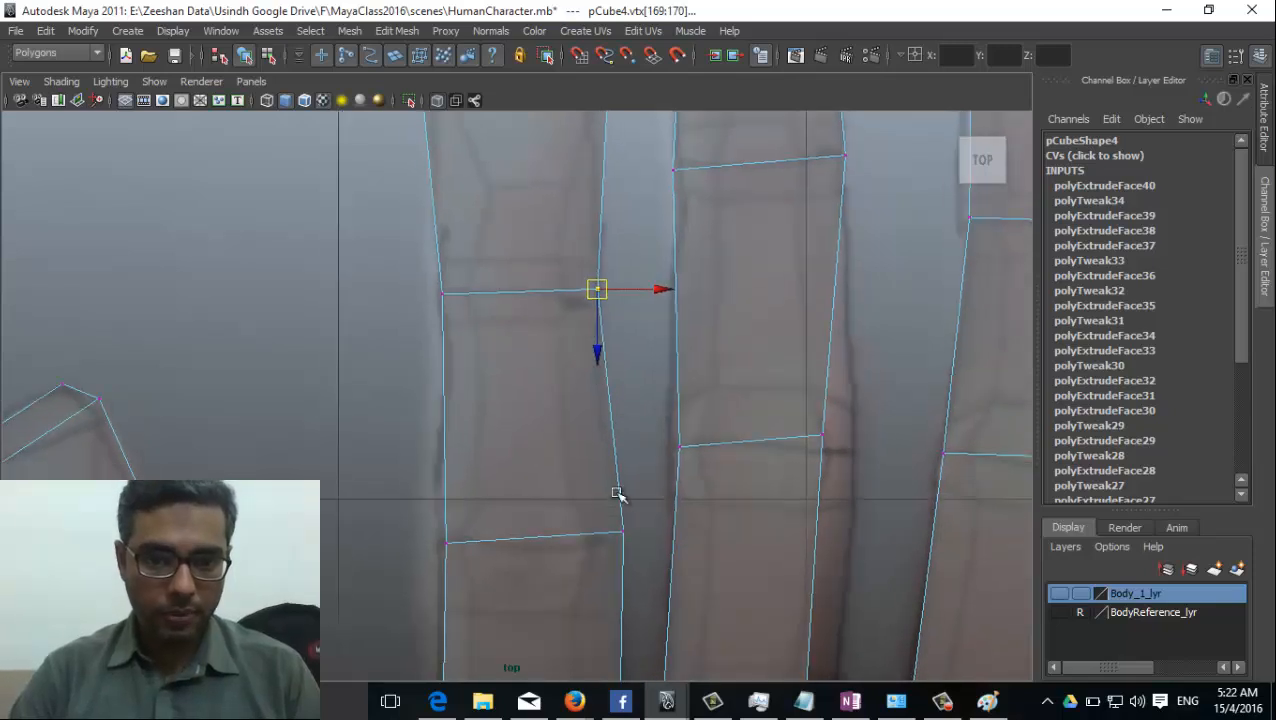
Narrow the ring finger's last segment and reposition its tip vertices to follow the pictured fingertip.
{"action": "middle_click_drag", "start_coordinate": [579, 206], "coordinate": [541, 385], "text": "alt"}
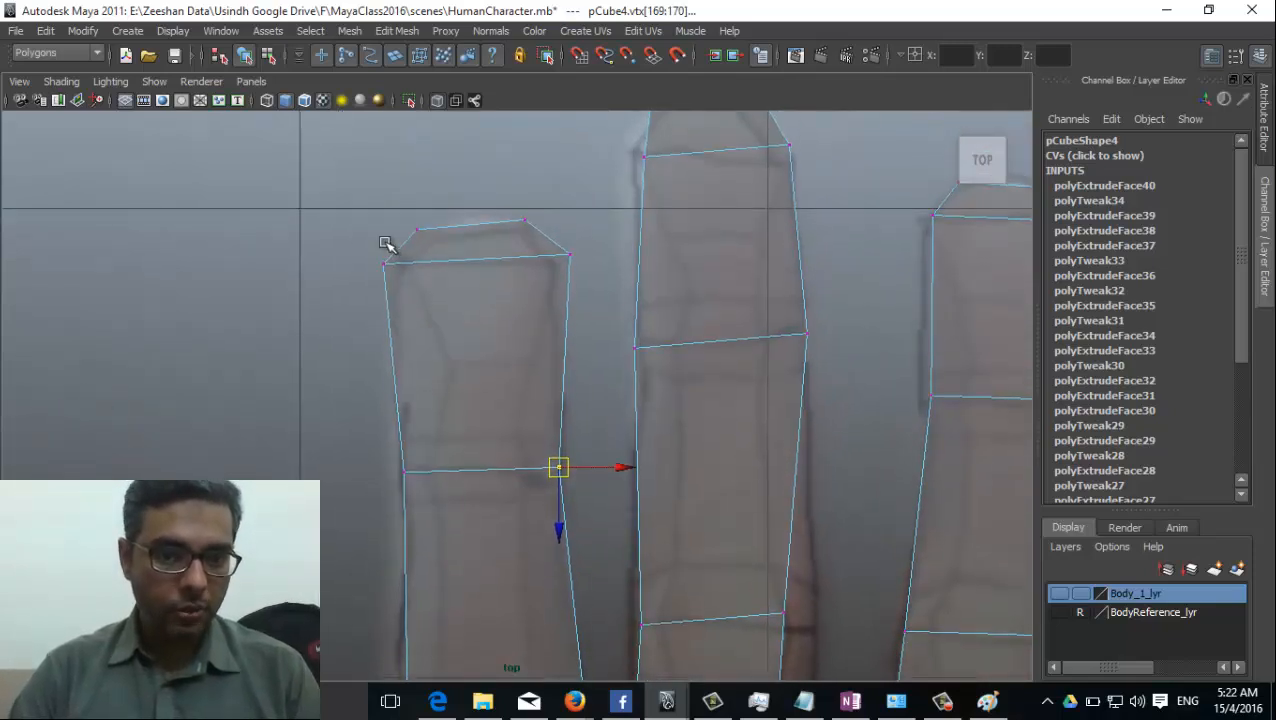
{"action": "left_click", "coordinate": [384, 263]}
{"action": "mouse_move", "coordinate": [385, 264]}
{"action": "left_mouse_down"}
{"action": "mouse_move", "coordinate": [407, 265]}
{"action": "mouse_move", "coordinate": [386, 266]}
{"action": "left_mouse_up"}
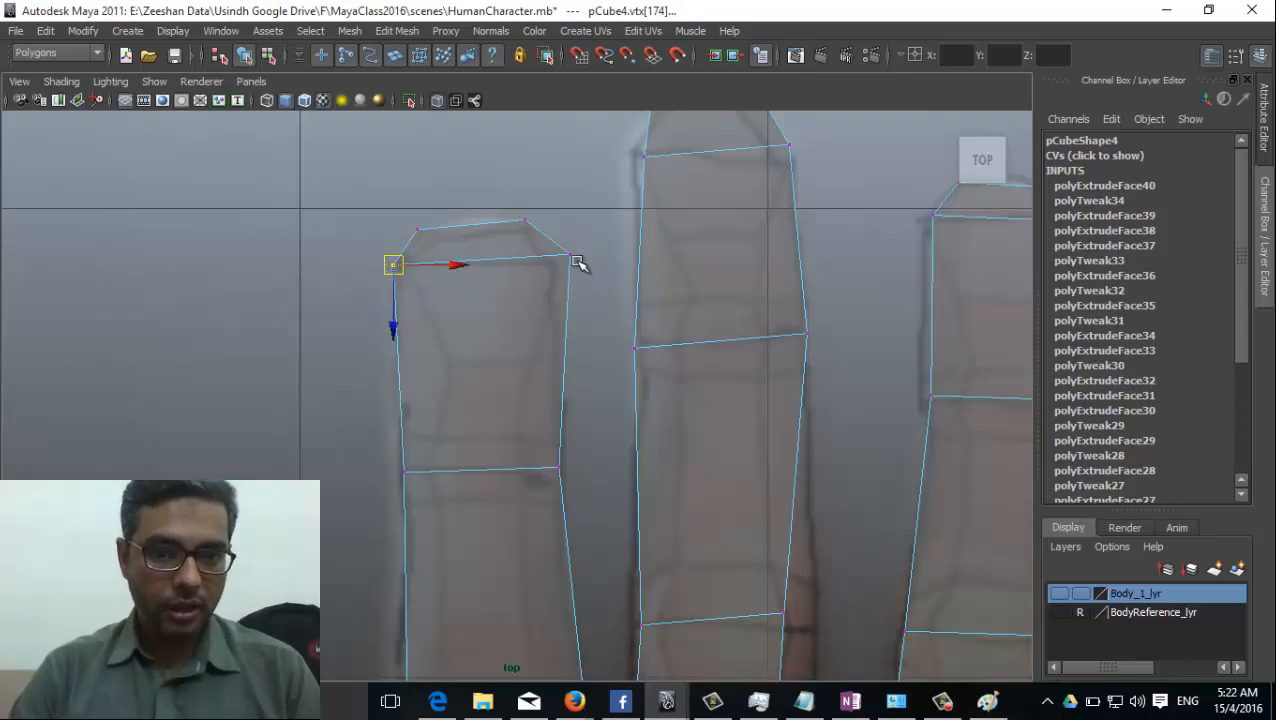
{"action": "left_click_drag", "start_coordinate": [579, 263], "coordinate": [531, 214]}
{"action": "left_click_drag", "start_coordinate": [526, 223], "coordinate": [536, 236]}
{"action": "left_click_drag", "start_coordinate": [403, 221], "coordinate": [431, 238]}
Reshape the middle fingertip by moving its side and end vertices to the pictured outline.
{"action": "middle_click_drag", "start_coordinate": [730, 252], "coordinate": [675, 388], "text": "alt"}
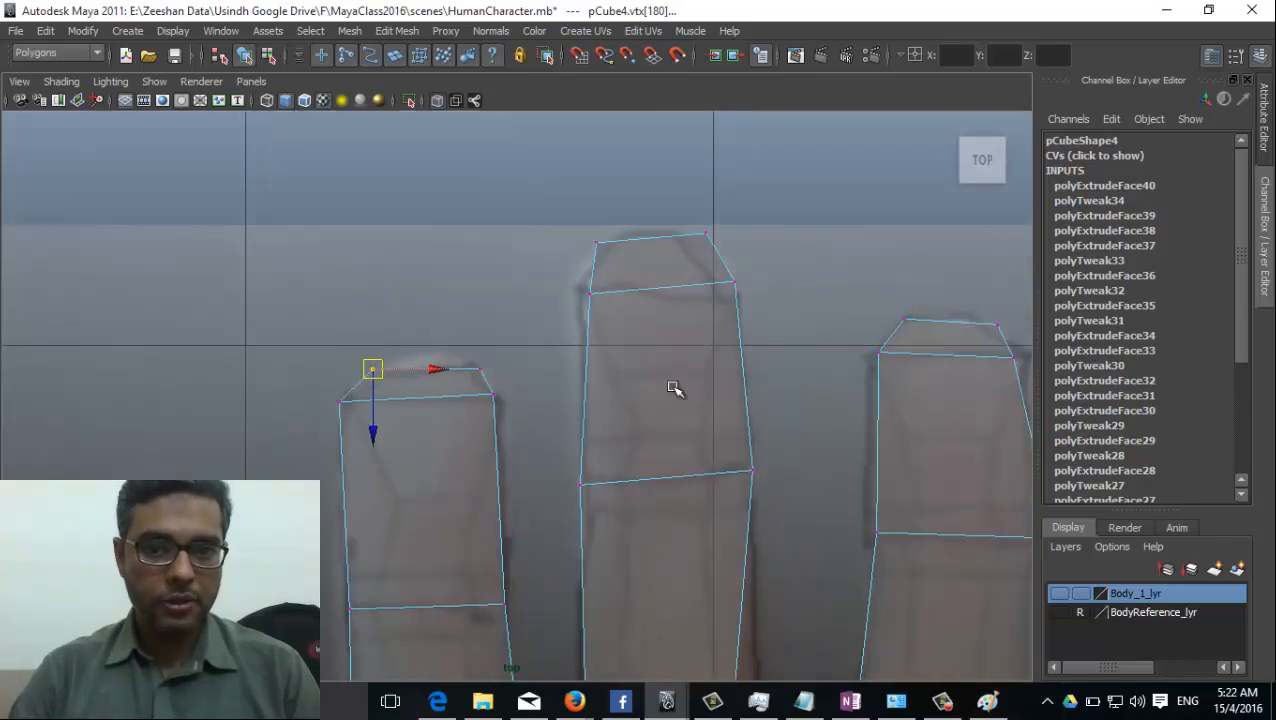
{"action": "left_click", "coordinate": [592, 294]}
{"action": "left_click_drag", "start_coordinate": [599, 297], "coordinate": [585, 292]}
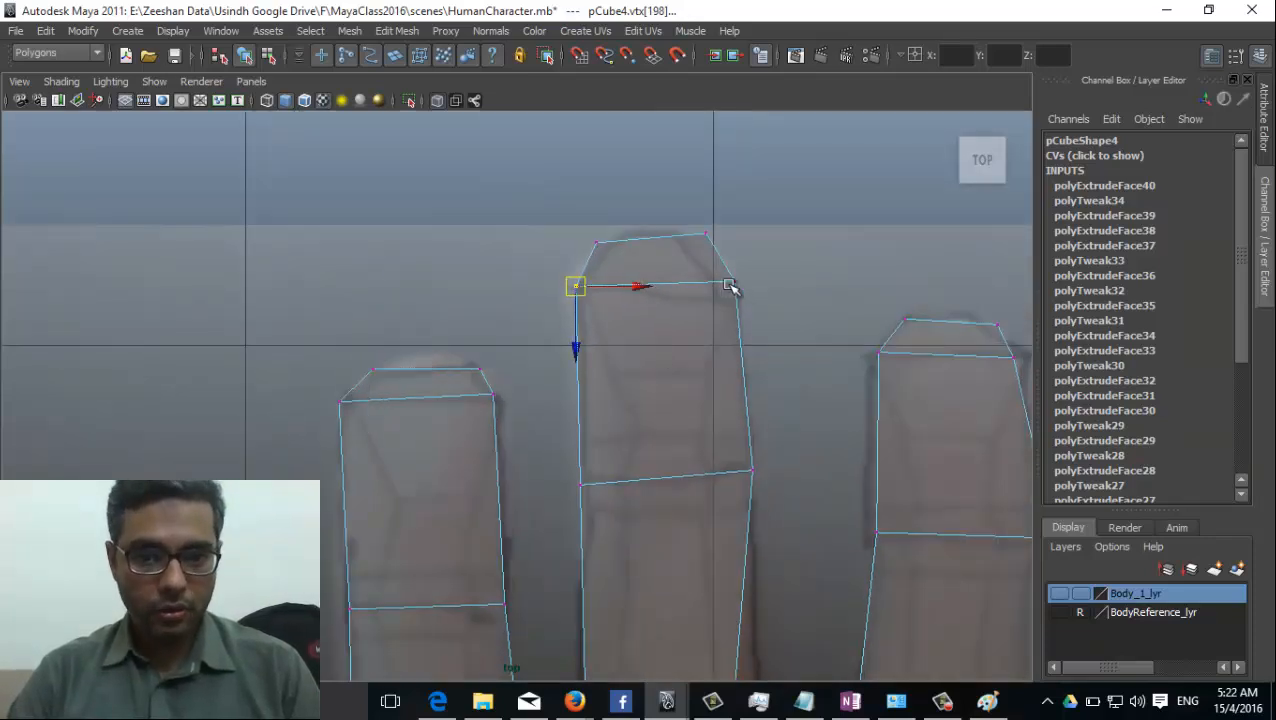
{"action": "left_click_drag", "start_coordinate": [729, 285], "coordinate": [736, 311]}
{"action": "left_click_drag", "start_coordinate": [714, 235], "coordinate": [685, 231]}
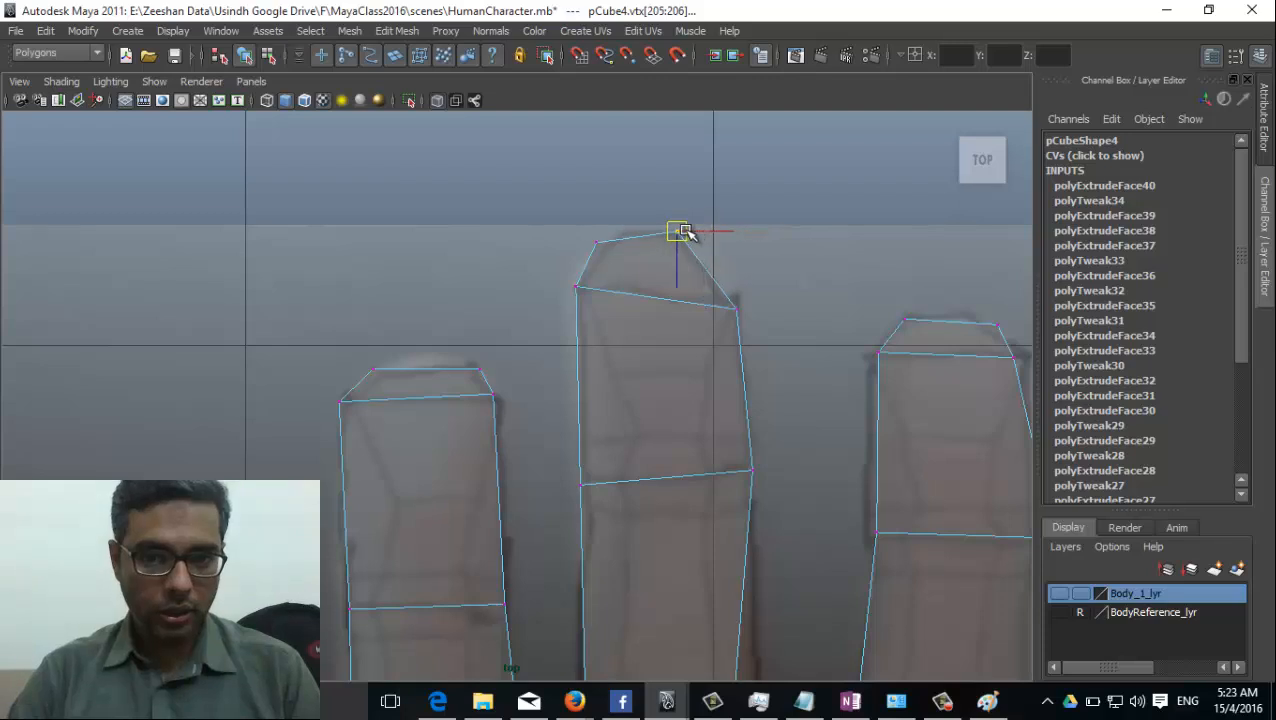
{"action": "left_click", "coordinate": [596, 242]}
{"action": "left_click_drag", "start_coordinate": [596, 242], "coordinate": [605, 243]}
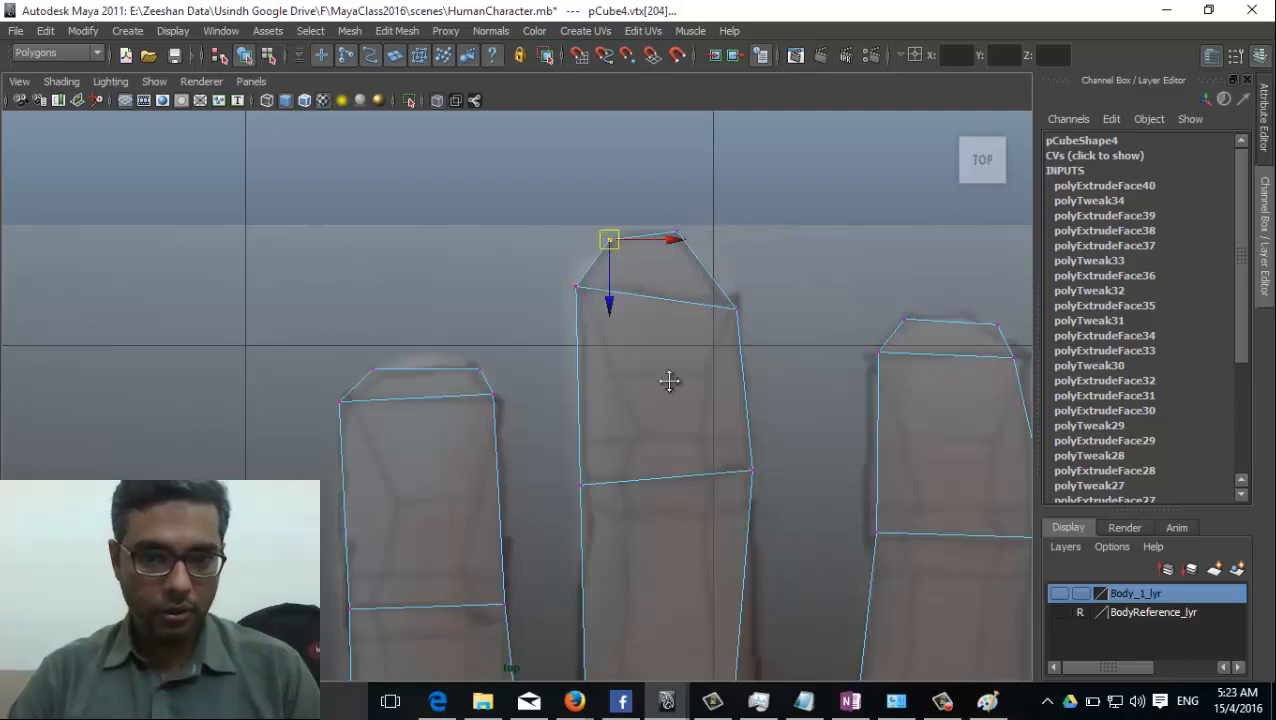
Align the middle finger's upper and lower joint vertices with the pictured finger edges.
{"action": "middle_click_drag", "start_coordinate": [669, 381], "coordinate": [743, 262], "text": "alt"}
{"action": "left_click", "coordinate": [736, 285]}
{"action": "left_click", "coordinate": [567, 303]}
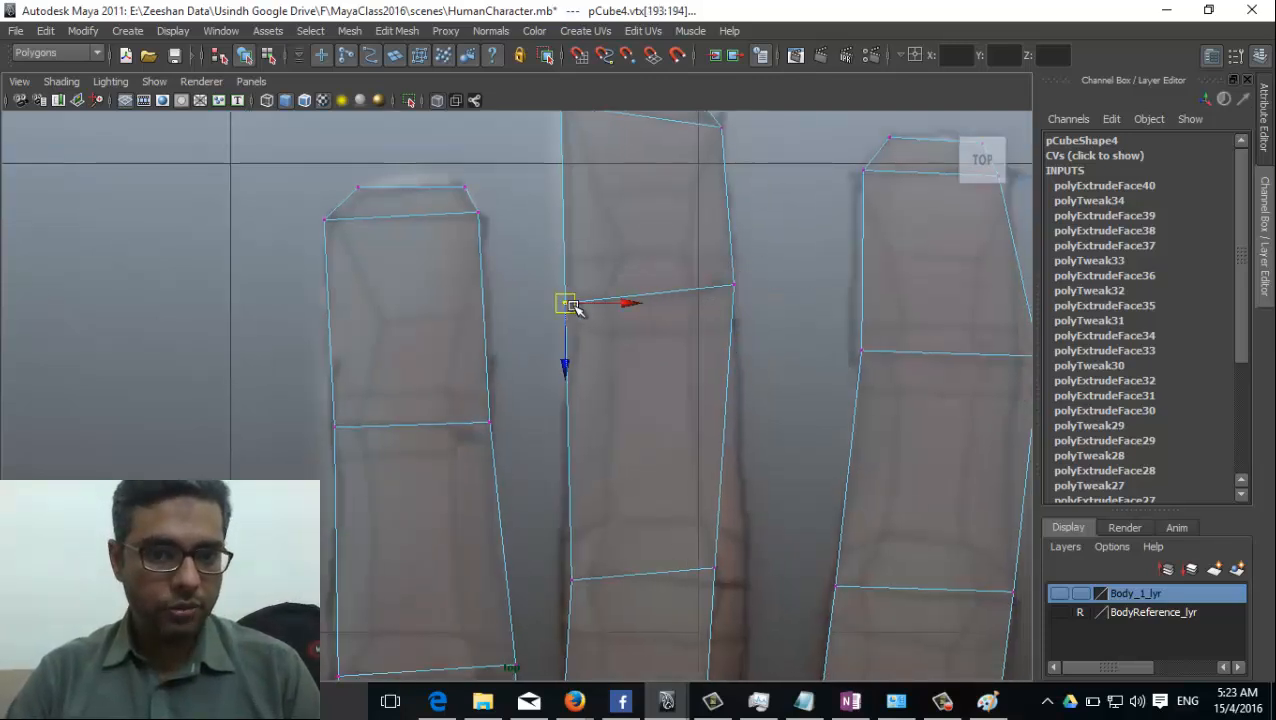
{"action": "left_click_drag", "start_coordinate": [572, 305], "coordinate": [574, 297]}
{"action": "middle_click_drag", "start_coordinate": [582, 525], "coordinate": [646, 364], "text": "alt"}
{"action": "left_click", "coordinate": [636, 418]}
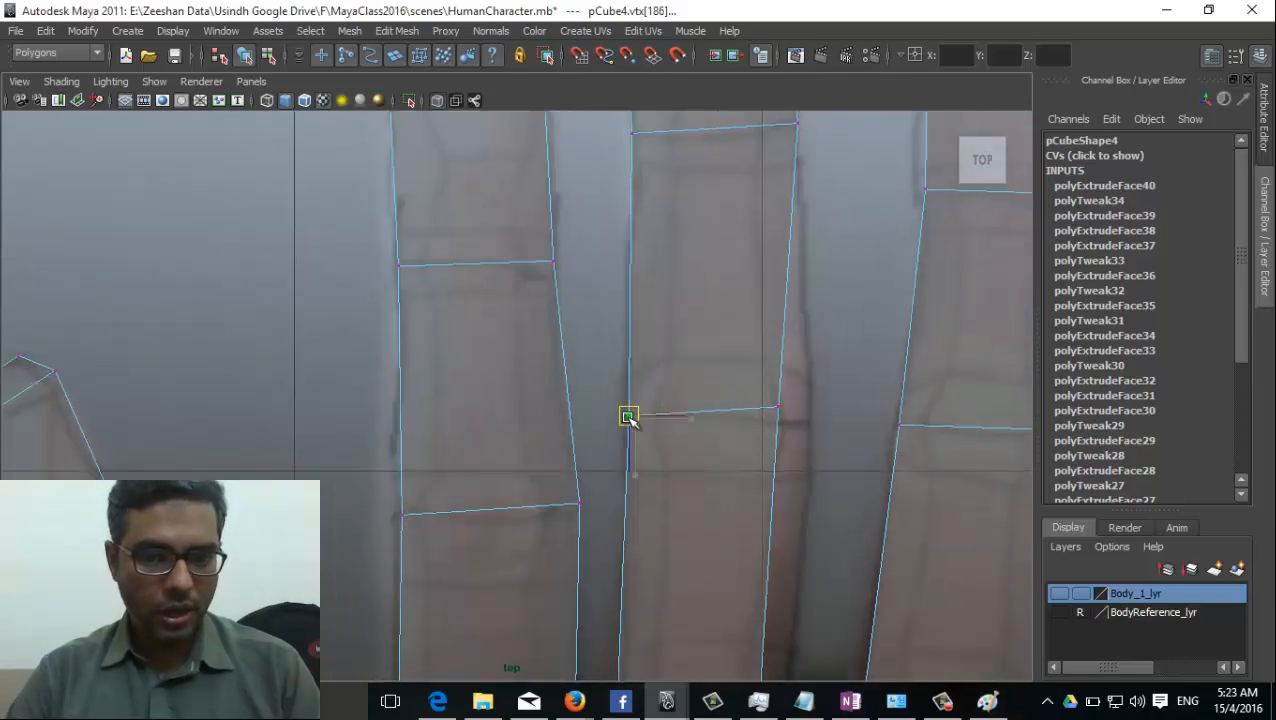
{"action": "left_click_drag", "start_coordinate": [636, 418], "coordinate": [628, 416]}
{"action": "left_click", "coordinate": [778, 408]}
{"action": "left_click_drag", "start_coordinate": [778, 408], "coordinate": [810, 427]}
Move the middle finger's base vertices on the index-finger side outward to the pictured edge.
{"action": "middle_click_drag", "start_coordinate": [728, 559], "coordinate": [725, 308], "text": "alt"}
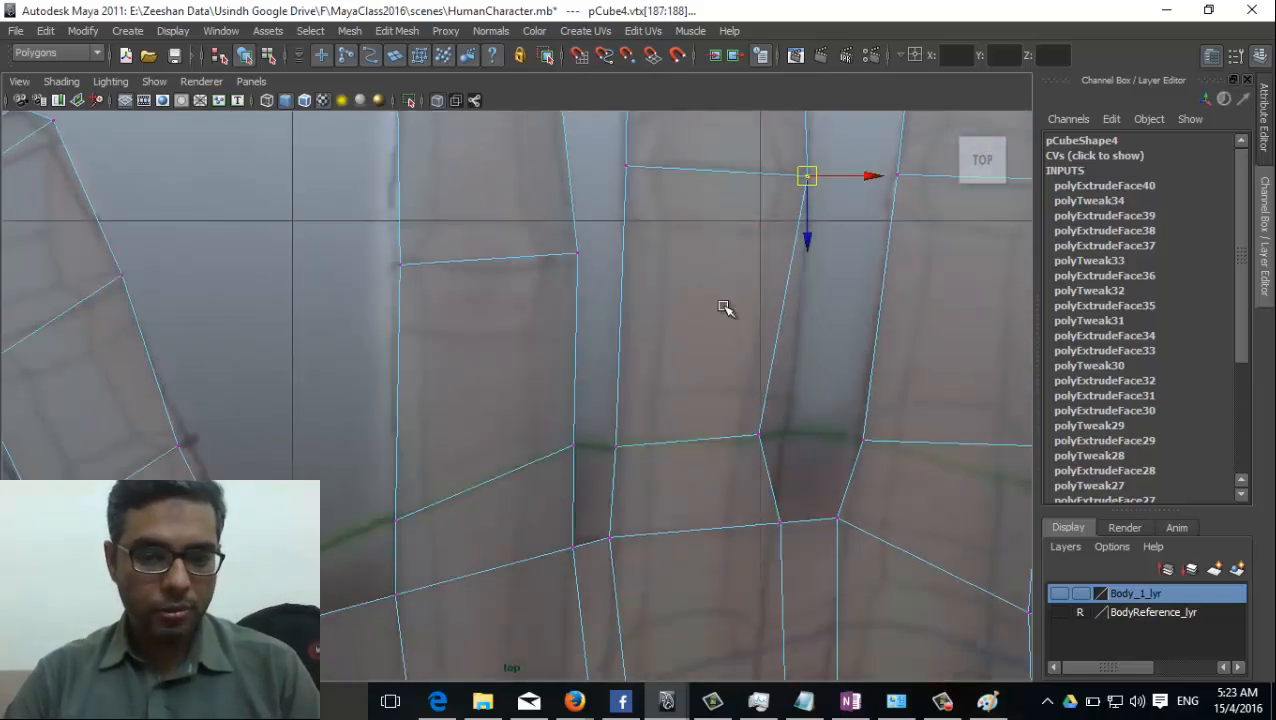
{"action": "left_click_drag", "start_coordinate": [770, 431], "coordinate": [771, 431]}
{"action": "left_click", "coordinate": [743, 415]}
{"action": "left_click", "coordinate": [764, 434]}
{"action": "right_click_drag", "start_coordinate": [749, 425], "coordinate": [676, 362]}
{"action": "left_click", "coordinate": [790, 433]}
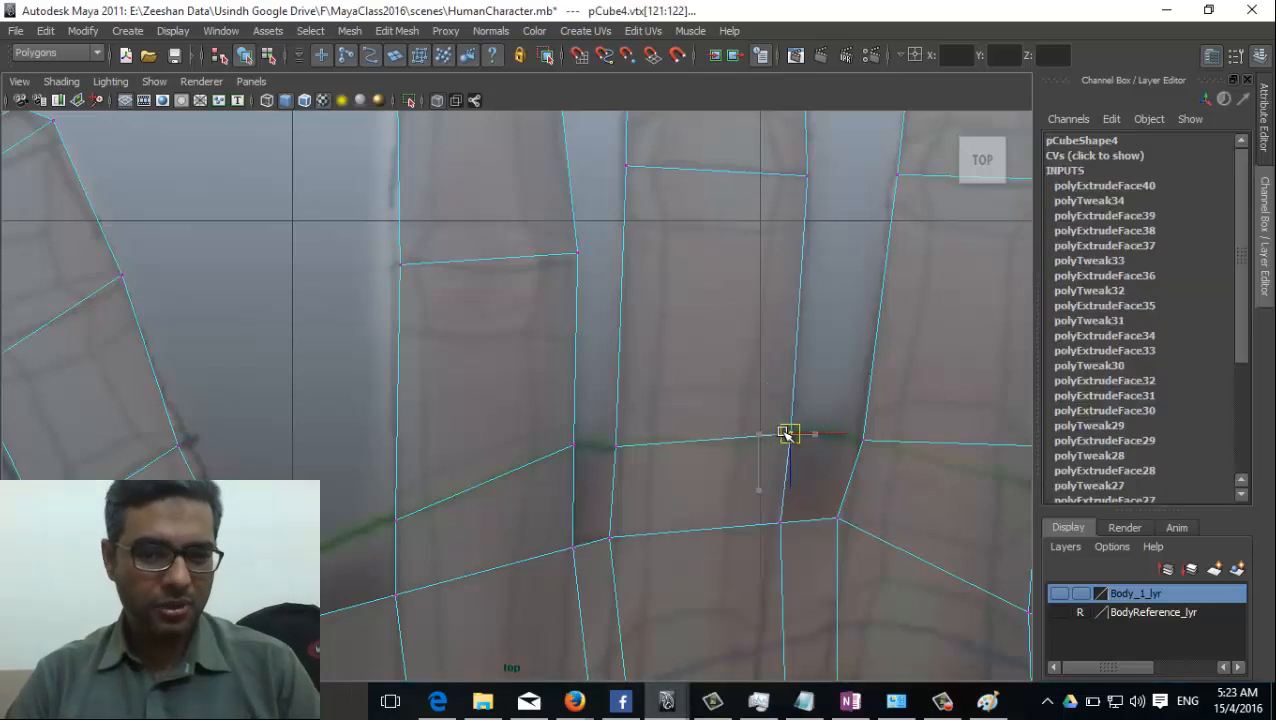
Adjust the index finger's base vertex on the middle-finger side to the pictured web between the fingers.
{"action": "middle_click_drag", "start_coordinate": [705, 485], "coordinate": [692, 396], "text": "alt"}
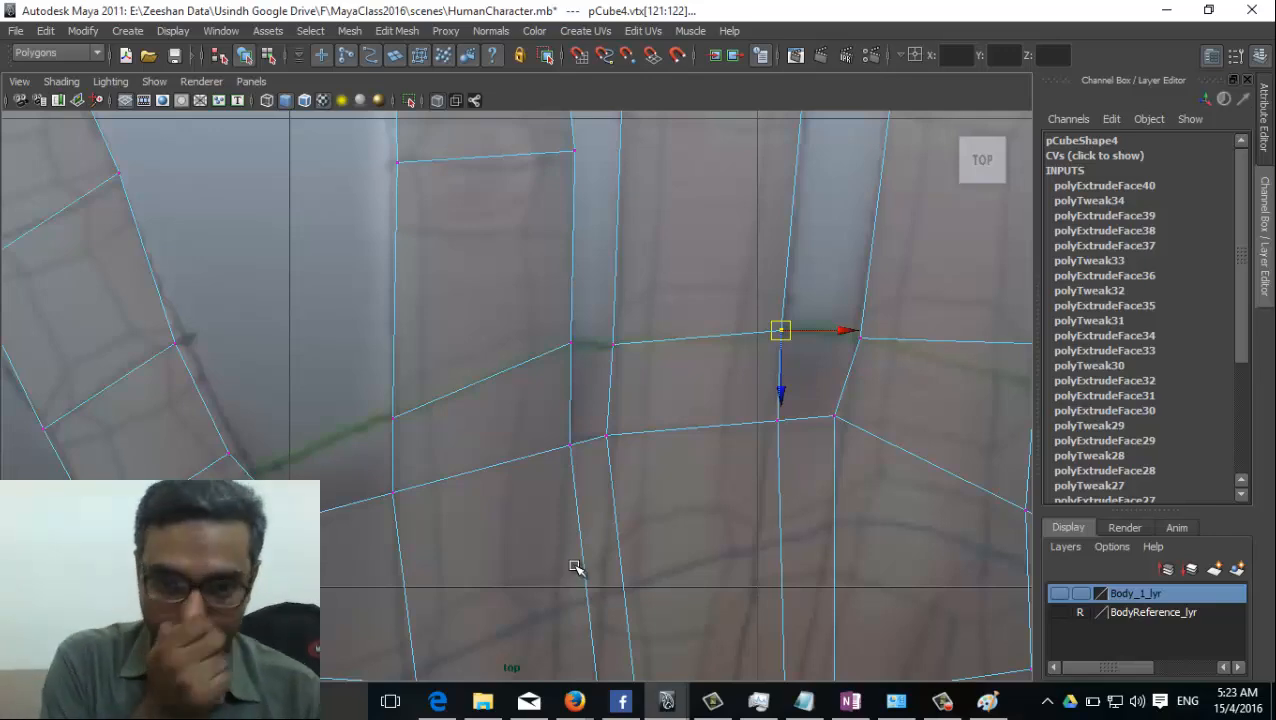
{"action": "right_click_drag", "start_coordinate": [645, 536], "coordinate": [250, 480], "text": "alt"}
{"action": "middle_click_drag", "start_coordinate": [704, 508], "coordinate": [490, 495], "text": "alt"}
{"action": "right_click_drag", "start_coordinate": [320, 359], "coordinate": [971, 456], "text": "alt"}
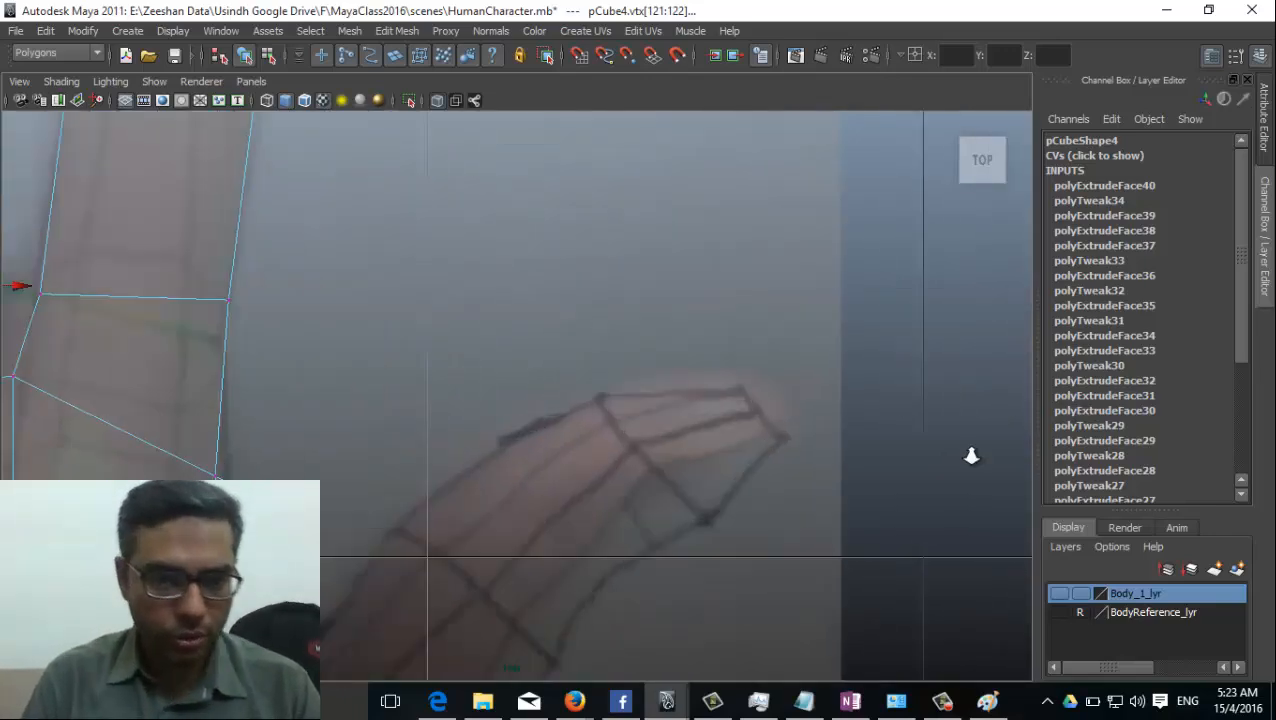
{"action": "middle_click_drag", "start_coordinate": [567, 308], "coordinate": [796, 345], "text": "alt"}
{"action": "left_click", "coordinate": [270, 338]}
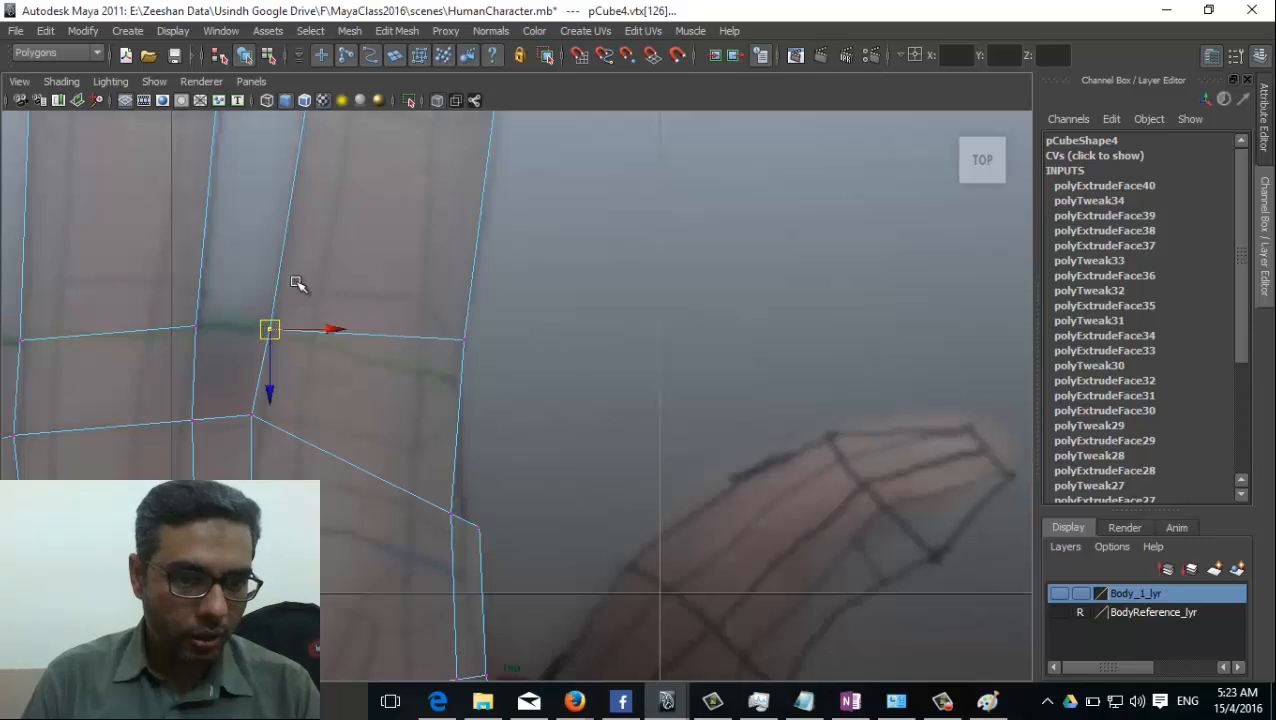
Align the index finger's lower joint vertices and its thumb-side base vertices with the pictured finger.
{"action": "middle_click_drag", "start_coordinate": [367, 213], "coordinate": [387, 342], "text": "alt"}
{"action": "left_click_drag", "start_coordinate": [323, 198], "coordinate": [348, 168]}
{"action": "left_click_drag", "start_coordinate": [337, 179], "coordinate": [333, 173]}
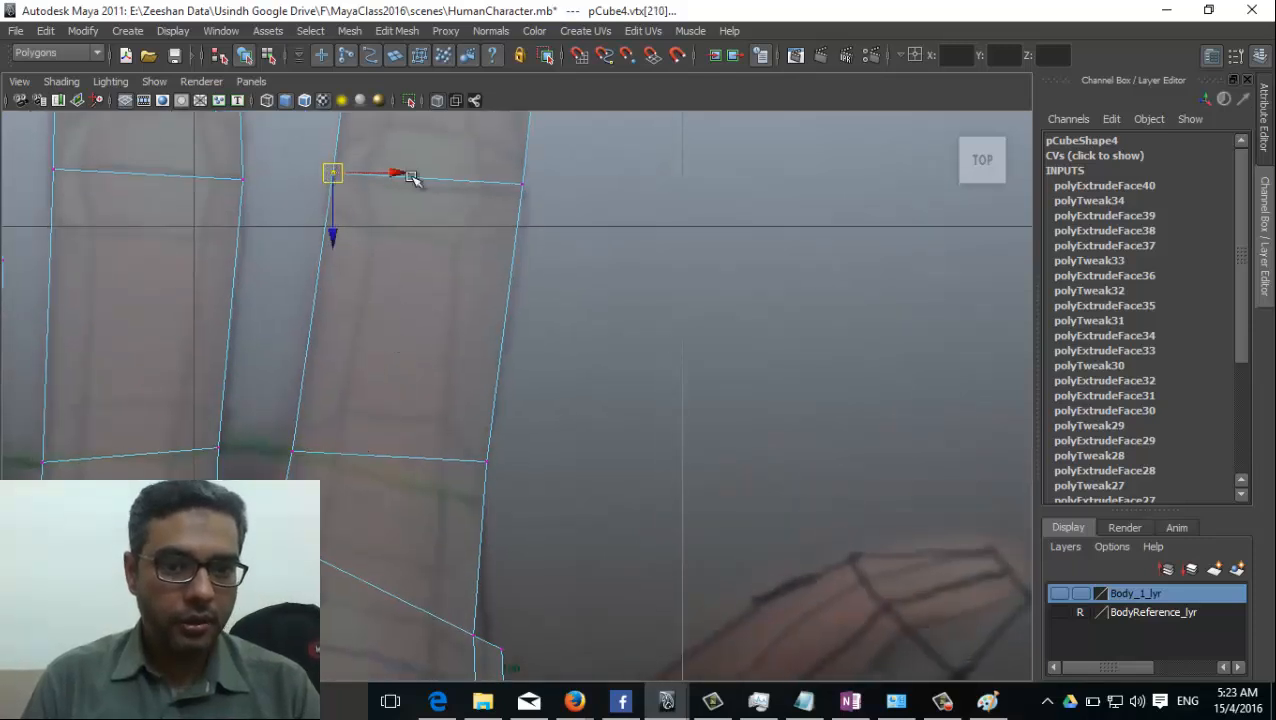
{"action": "middle_click_drag", "start_coordinate": [474, 175], "coordinate": [488, 273], "text": "alt"}
{"action": "mouse_move", "coordinate": [555, 311]}
{"action": "left_mouse_down"}
{"action": "mouse_move", "coordinate": [525, 269]}
{"action": "mouse_move", "coordinate": [559, 317]}
{"action": "mouse_move", "coordinate": [537, 300]}
{"action": "left_mouse_up"}
{"action": "left_click", "coordinate": [524, 268]}
{"action": "left_click_drag", "start_coordinate": [498, 572], "coordinate": [492, 575]}
{"action": "left_click_drag", "start_coordinate": [500, 561], "coordinate": [490, 603]}
Move the side vertices of the index finger's upper joint to the pictured finger edges.
{"action": "middle_click_drag", "start_coordinate": [551, 309], "coordinate": [551, 530], "text": "alt"}
{"action": "left_click_drag", "start_coordinate": [547, 294], "coordinate": [583, 245]}
{"action": "left_click_drag", "start_coordinate": [565, 259], "coordinate": [545, 261]}
{"action": "left_click_drag", "start_coordinate": [316, 288], "coordinate": [371, 260]}
Widen the index finger's last segment and move its tip vertices to follow the pictured fingertip.
{"action": "middle_click_drag", "start_coordinate": [418, 150], "coordinate": [451, 352], "text": "alt"}
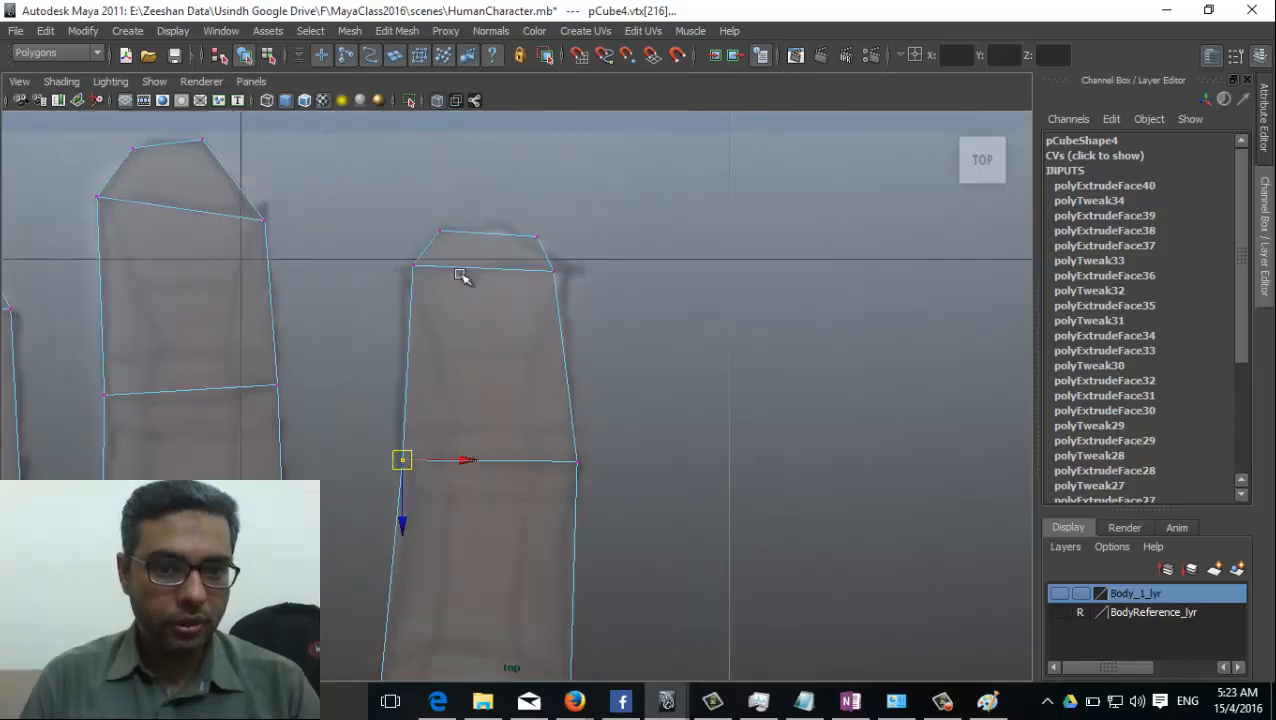
{"action": "left_click", "coordinate": [413, 271]}
{"action": "left_click_drag", "start_coordinate": [413, 272], "coordinate": [402, 272]}
{"action": "left_click", "coordinate": [554, 275]}
{"action": "left_click_drag", "start_coordinate": [555, 275], "coordinate": [578, 274]}
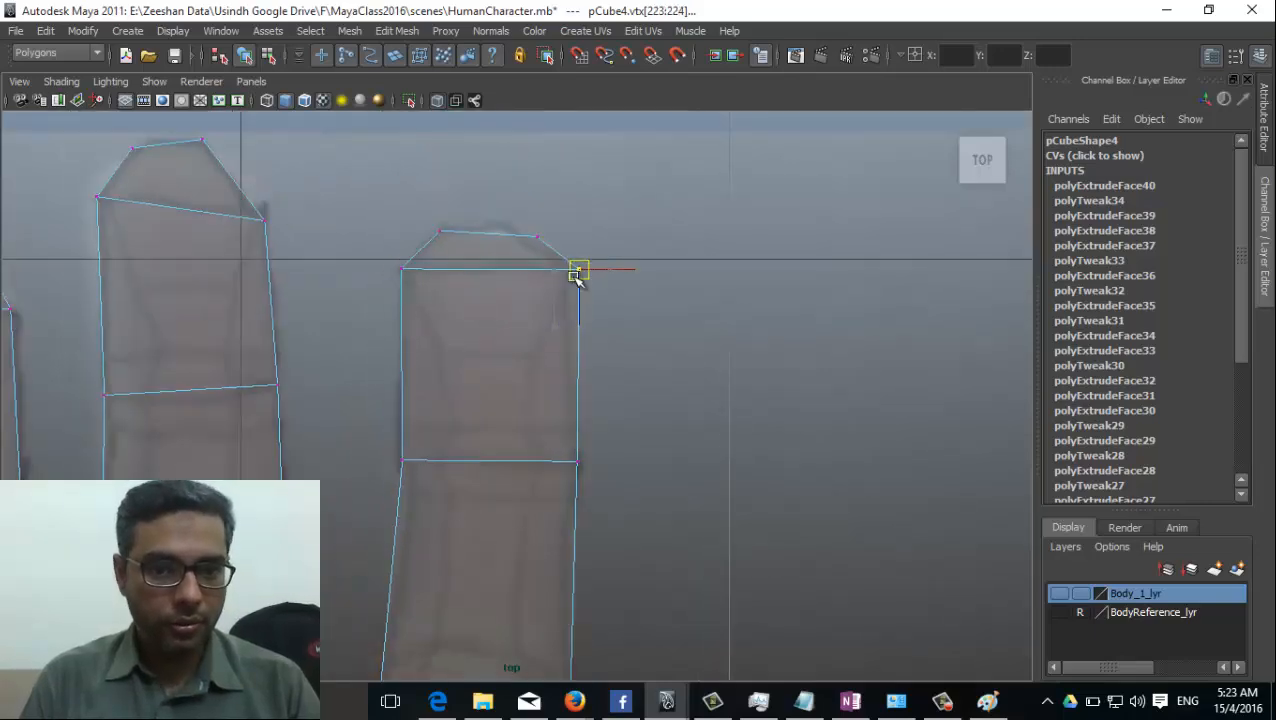
{"action": "left_click_drag", "start_coordinate": [547, 229], "coordinate": [508, 233]}
{"action": "middle_click_drag", "start_coordinate": [581, 586], "coordinate": [661, 445], "text": "alt"}
{"action": "right_click_drag", "start_coordinate": [661, 445], "coordinate": [451, 500], "text": "alt"}
{"action": "middle_click_drag", "start_coordinate": [451, 500], "coordinate": [527, 407], "text": "alt"}
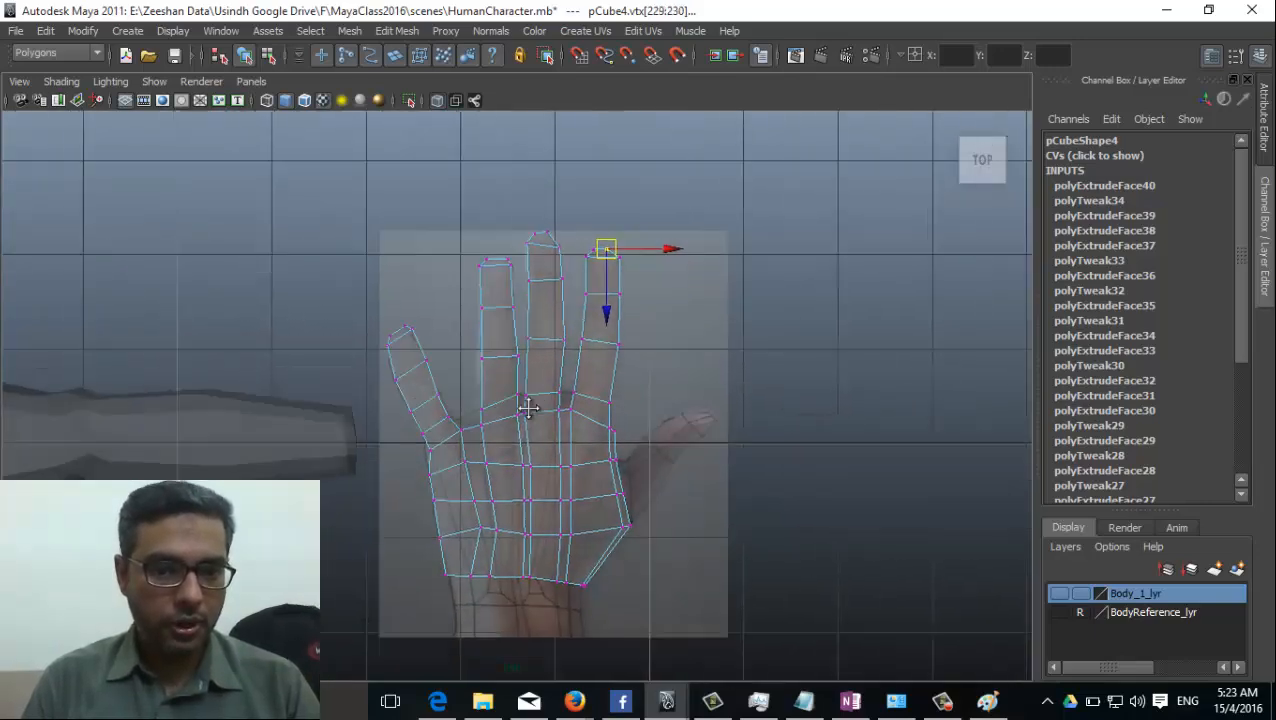
{"action": "right_click_drag", "start_coordinate": [527, 407], "coordinate": [699, 461], "text": "alt"}
{"action": "right_click_drag", "start_coordinate": [428, 406], "coordinate": [795, 432], "text": "alt"}
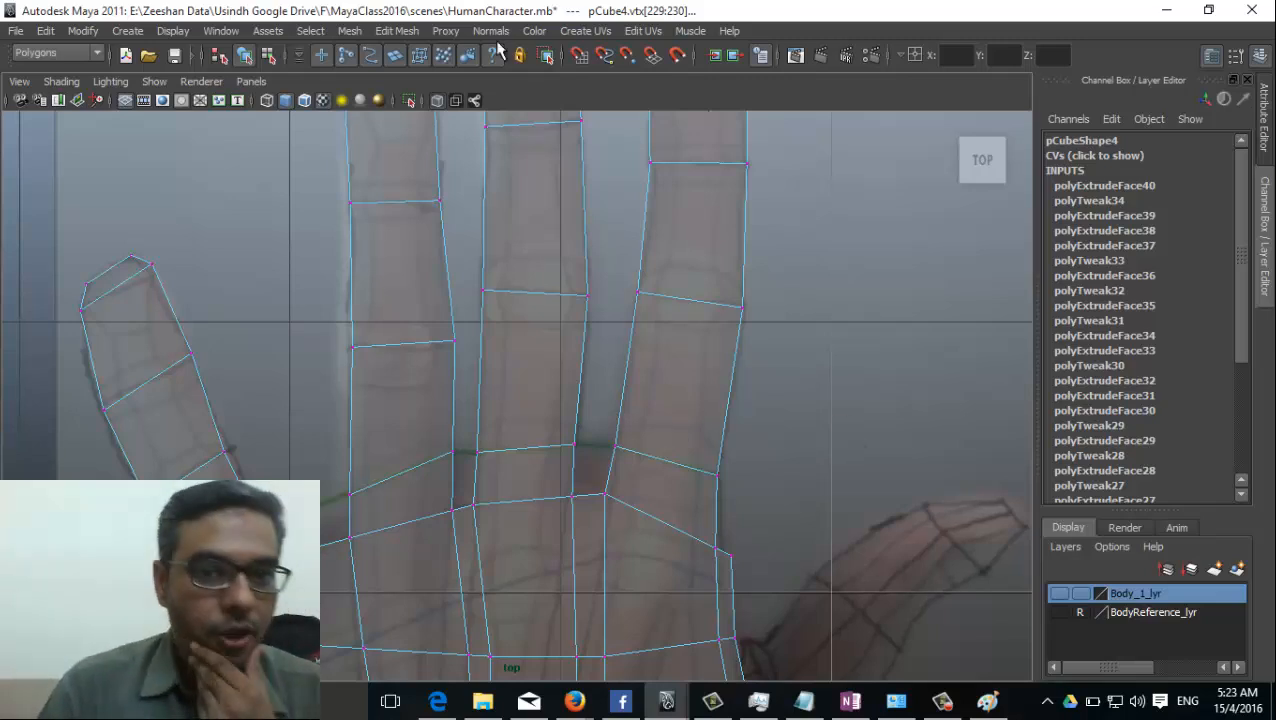
{"action": "left_click", "coordinate": [397, 31]}
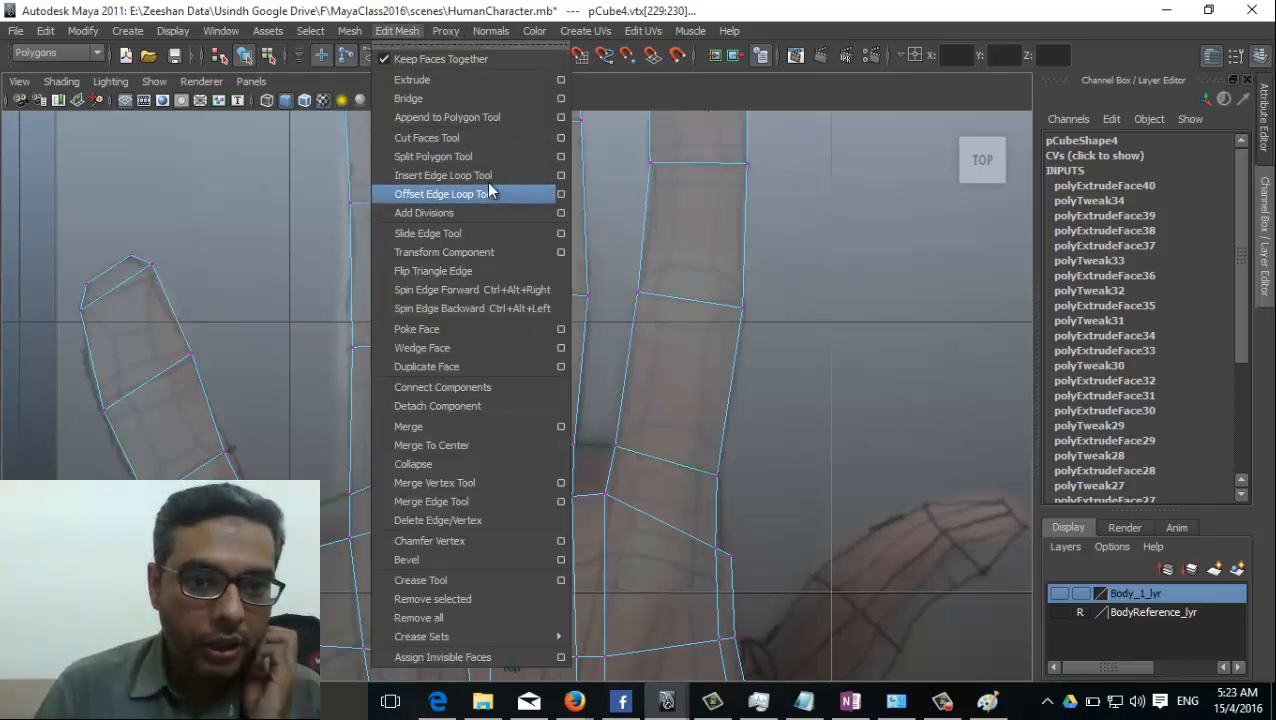
{"action": "left_click", "coordinate": [345, 296]}
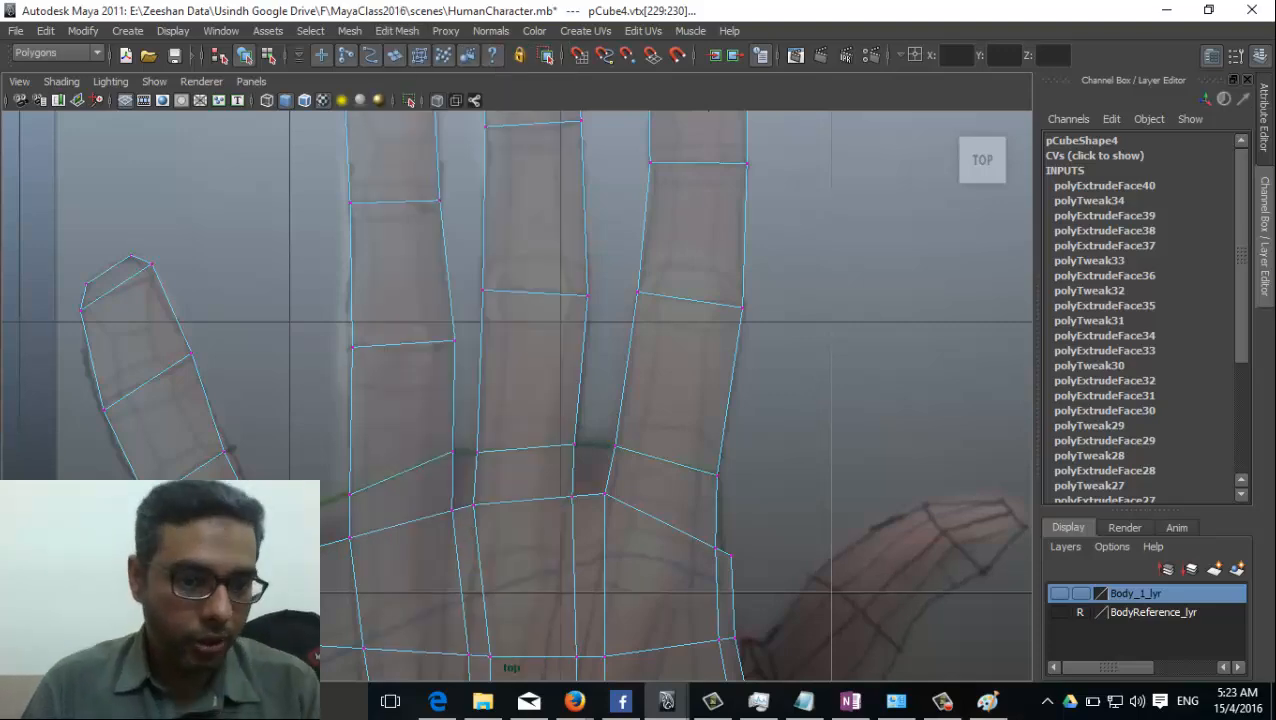
Select the edge across the little finger's lower joint and examine the hand mesh in the perspective view.
{"action": "middle_click_drag", "start_coordinate": [139, 528], "coordinate": [328, 438], "text": "alt"}
{"action": "scroll", "coordinate": [328, 438], "scroll_direction": "up", "scroll_amount": 1}
{"action": "scroll", "coordinate": [350, 420], "scroll_direction": "up", "scroll_amount": 1}
{"action": "right_click_drag", "start_coordinate": [353, 370], "coordinate": [310, 402]}
{"action": "left_click", "coordinate": [318, 390]}
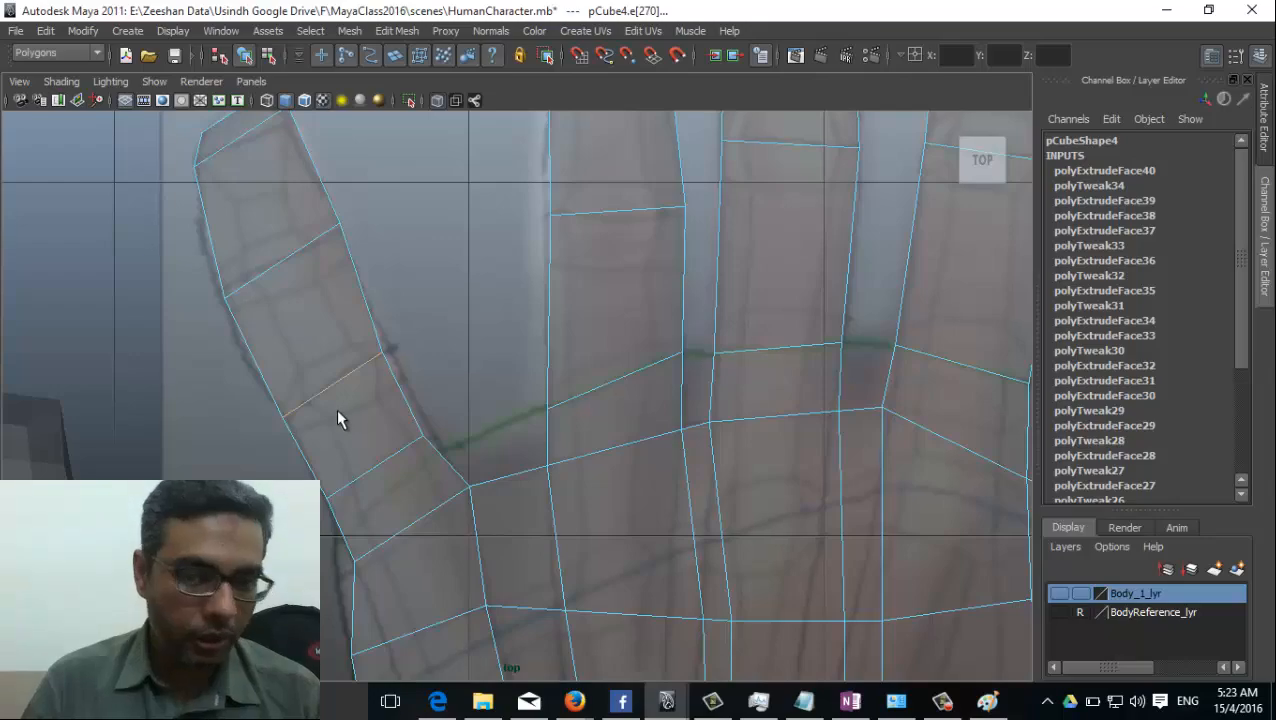
{"action": "key", "text": "space"}
{"action": "left_click_drag", "start_coordinate": [337, 415], "coordinate": [357, 383]}
{"action": "left_click_drag", "start_coordinate": [379, 436], "coordinate": [416, 420], "text": "alt"}
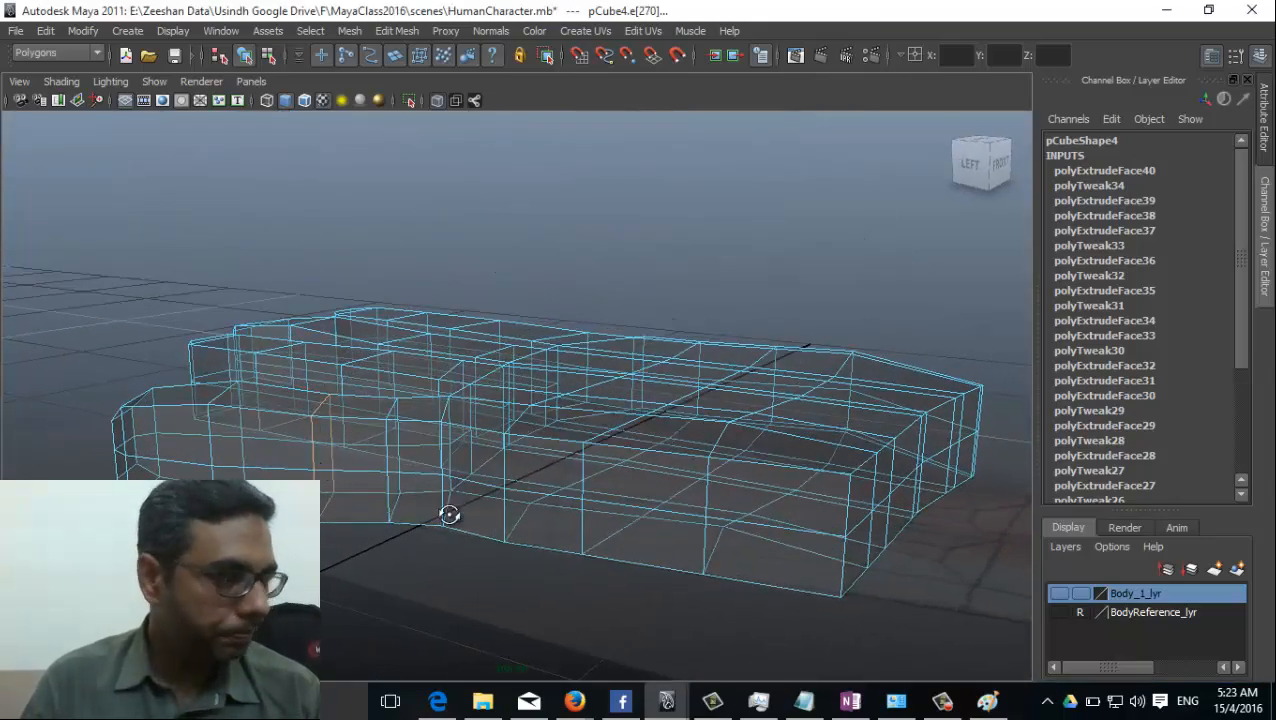
{"action": "left_click_drag", "start_coordinate": [447, 515], "coordinate": [348, 420], "text": "alt"}
{"action": "key", "text": "space"}
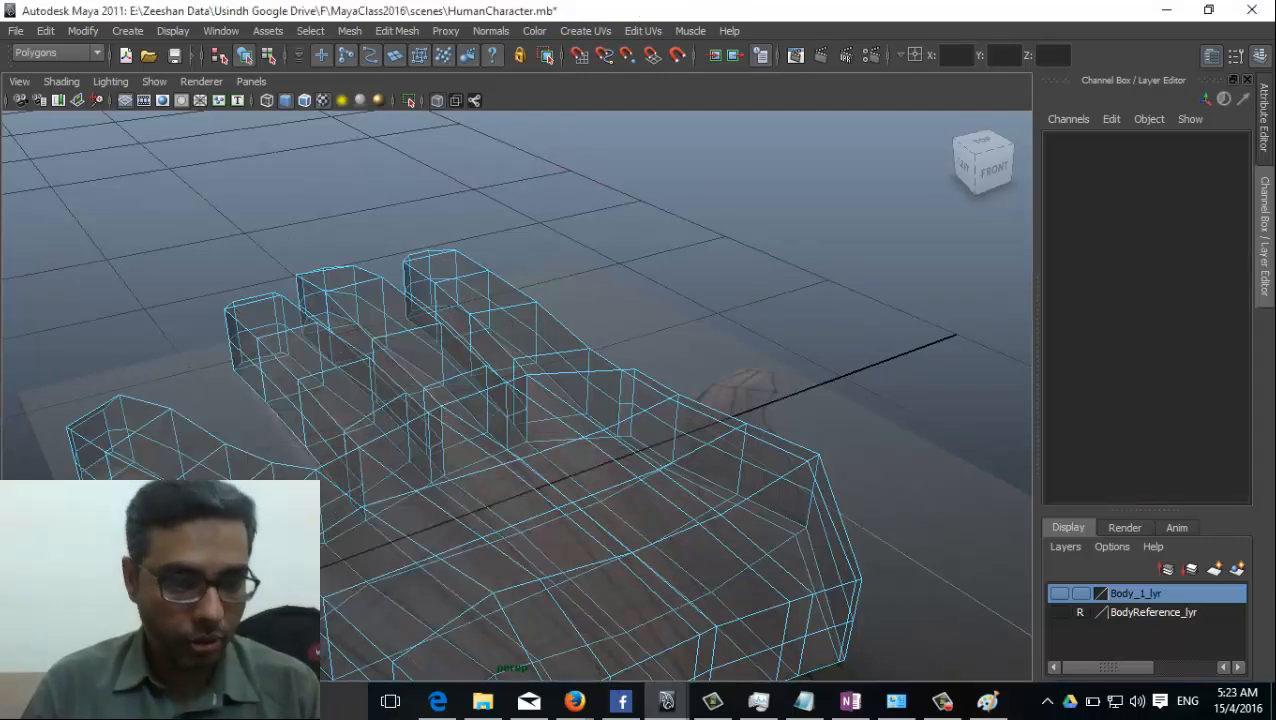
Select the edge loop around the little finger's lower joint in the top view.
{"action": "key", "text": "space"}
{"action": "left_click_drag", "start_coordinate": [267, 528], "coordinate": [200, 527]}
{"action": "double_click", "coordinate": [314, 398]}
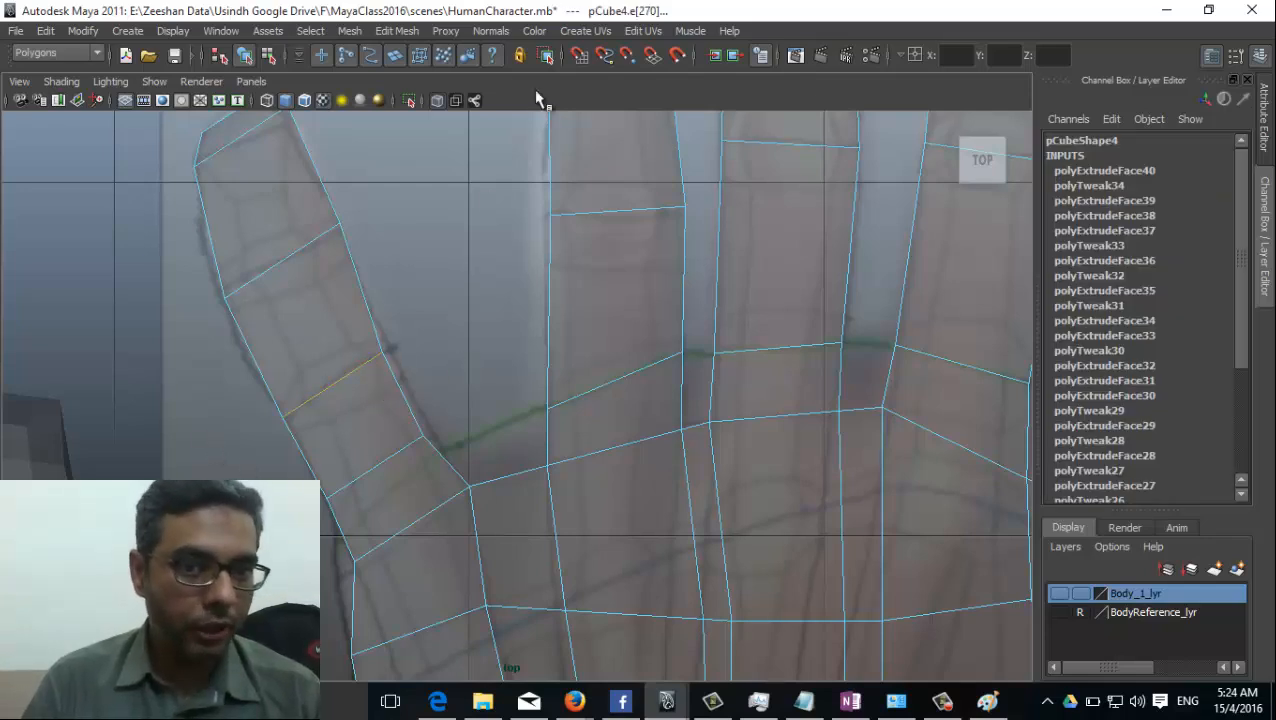
Try a default Bevel on the little finger's lower joint edge loop and undo it.
{"action": "left_click", "coordinate": [418, 32]}
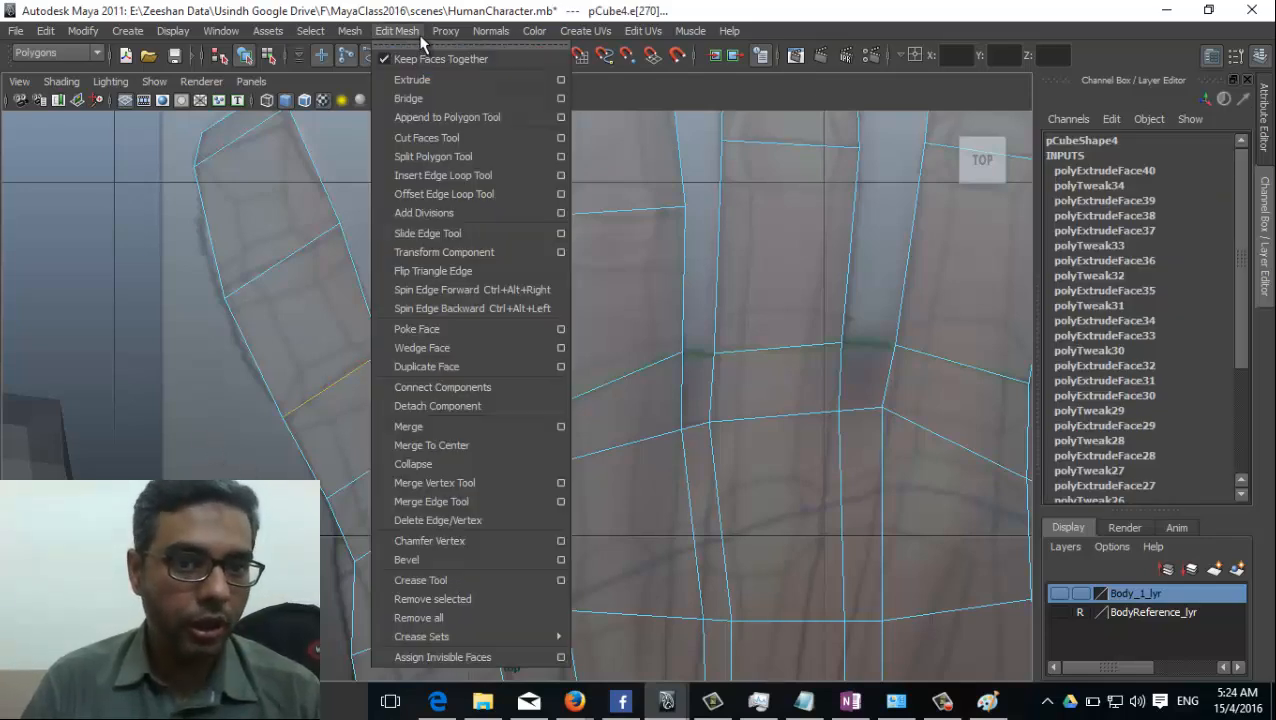
{"action": "left_click", "coordinate": [457, 559]}
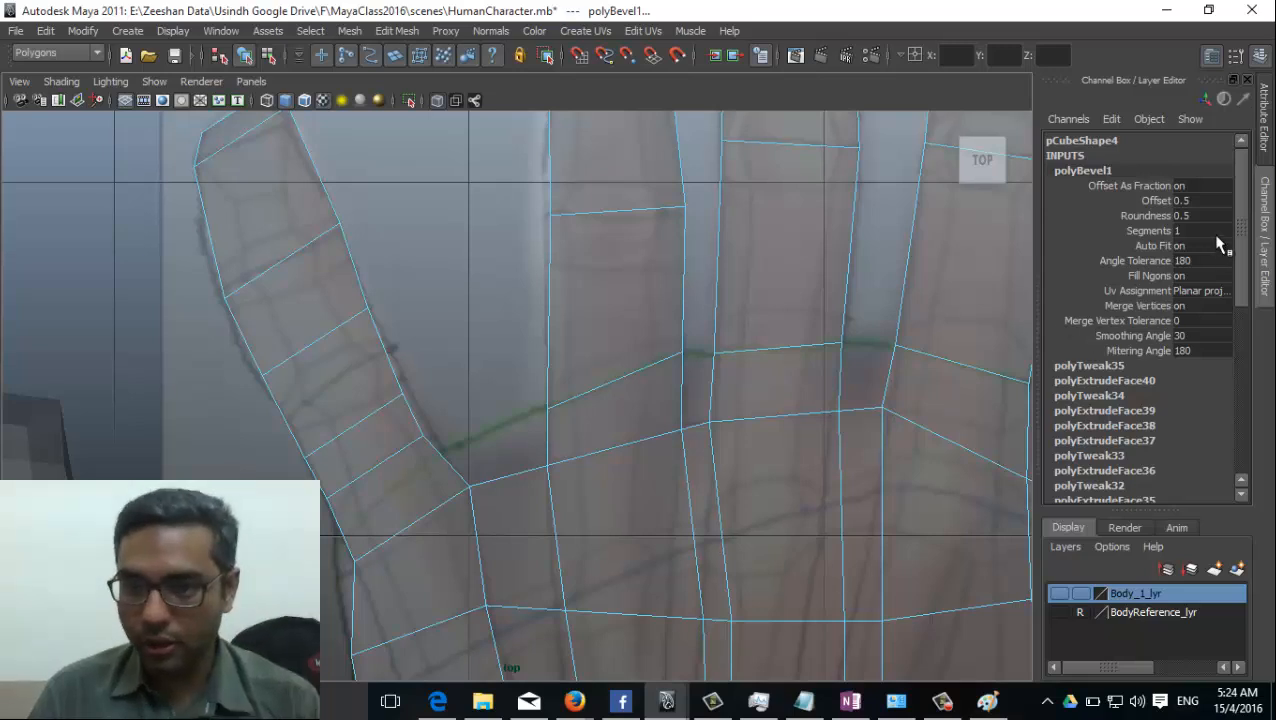
{"action": "key", "text": "ctrl+z"}
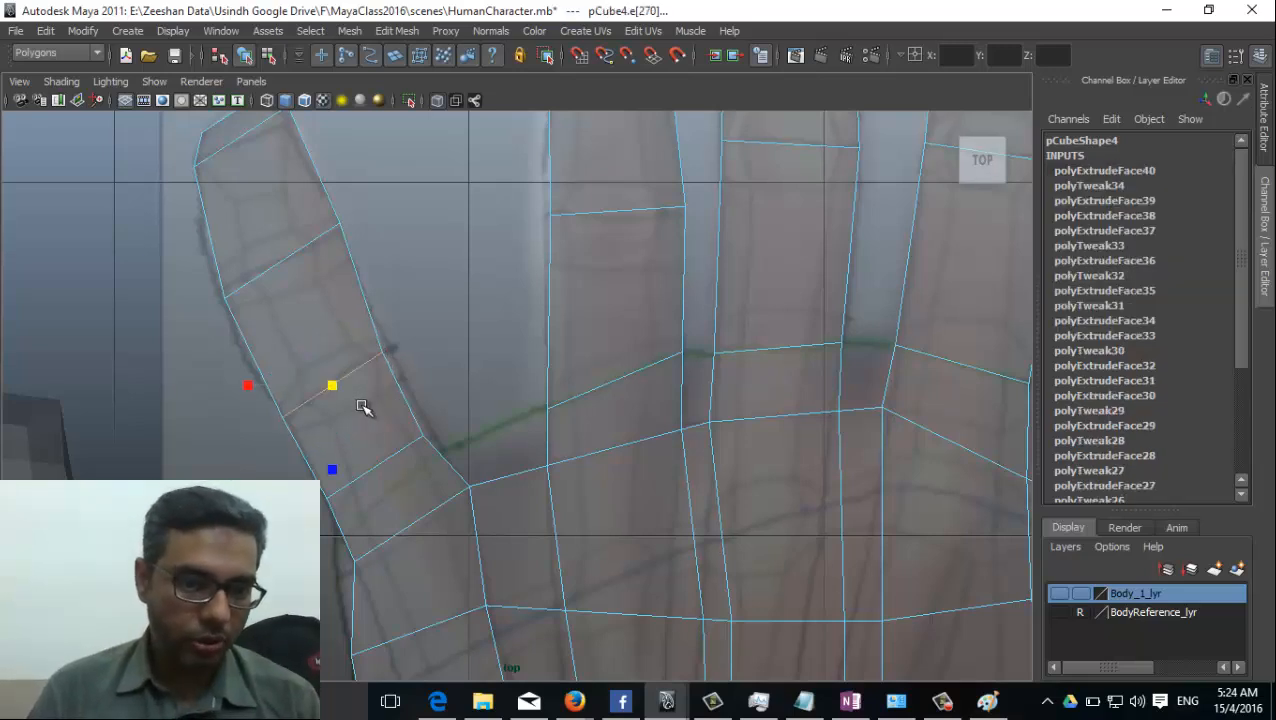
{"action": "middle_click_drag", "start_coordinate": [373, 422], "coordinate": [410, 455], "text": "alt"}
{"action": "right_click_drag", "start_coordinate": [460, 450], "coordinate": [510, 450], "text": "alt"}
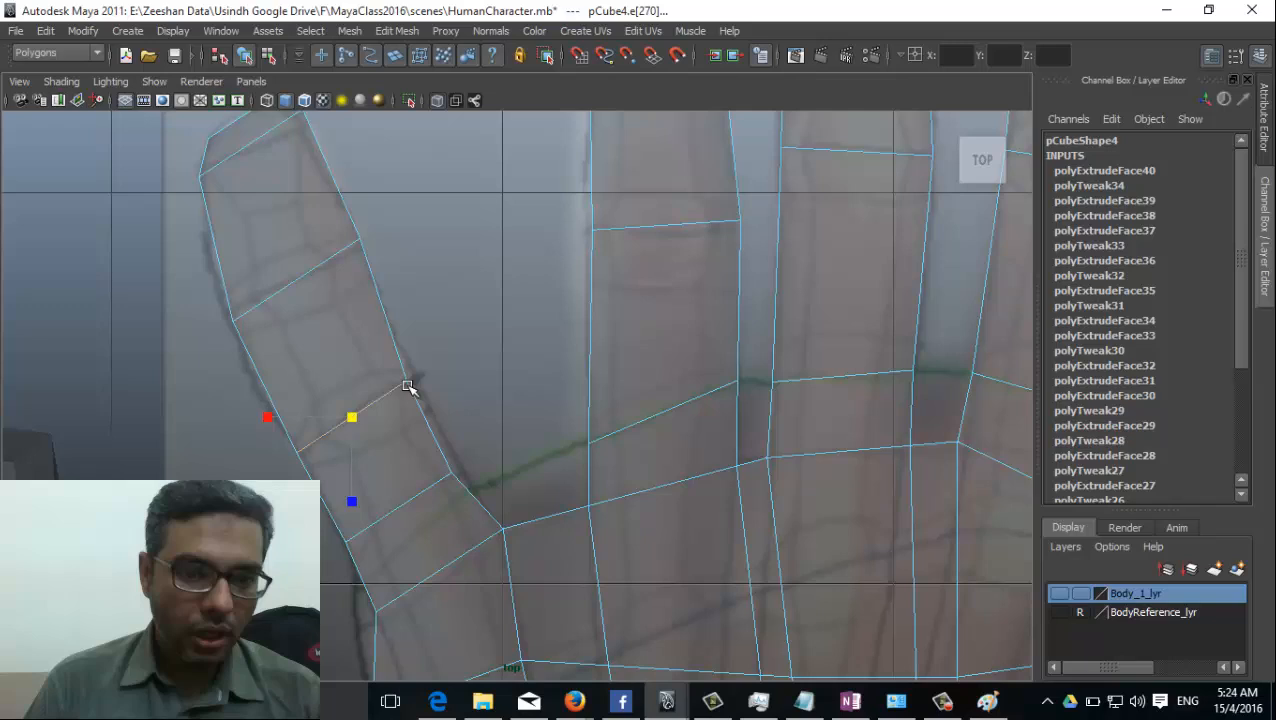
Add offset edge loops on both sides of the little finger's lower joint with the Offset Edge Loop Tool.
{"action": "left_click", "coordinate": [397, 31]}
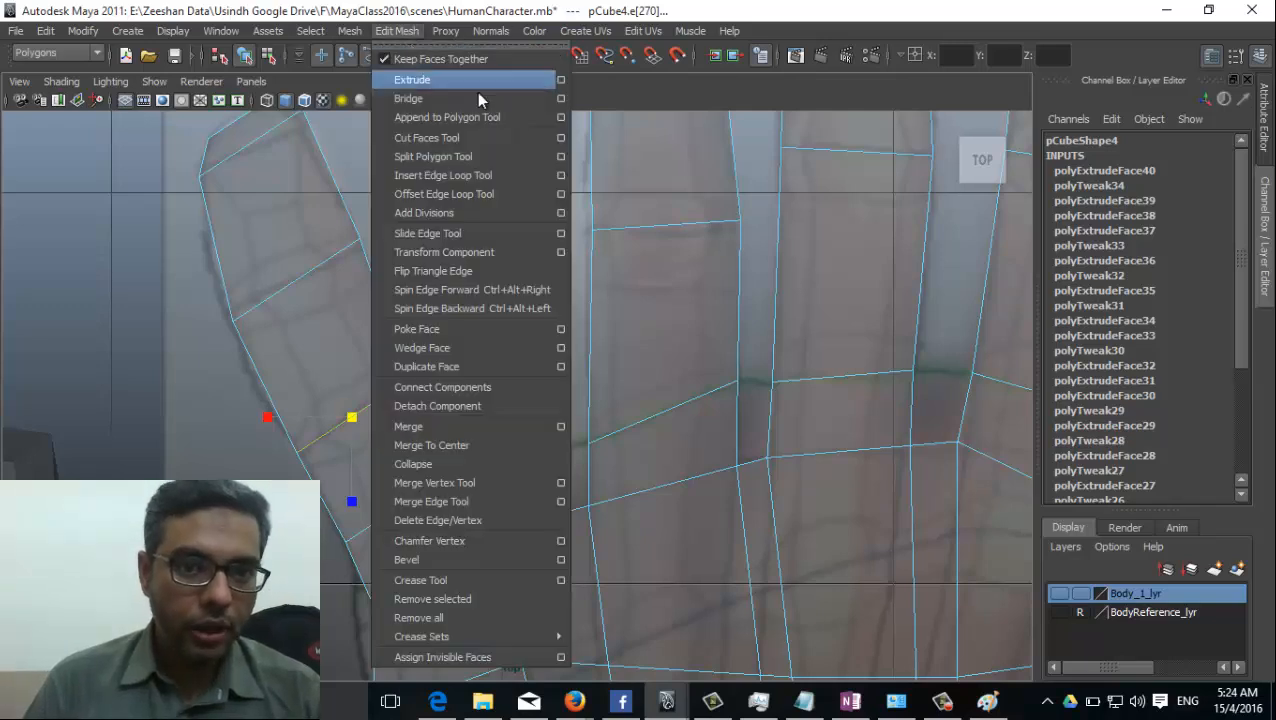
{"action": "left_click", "coordinate": [495, 196]}
{"action": "left_click_drag", "start_coordinate": [383, 405], "coordinate": [398, 407]}
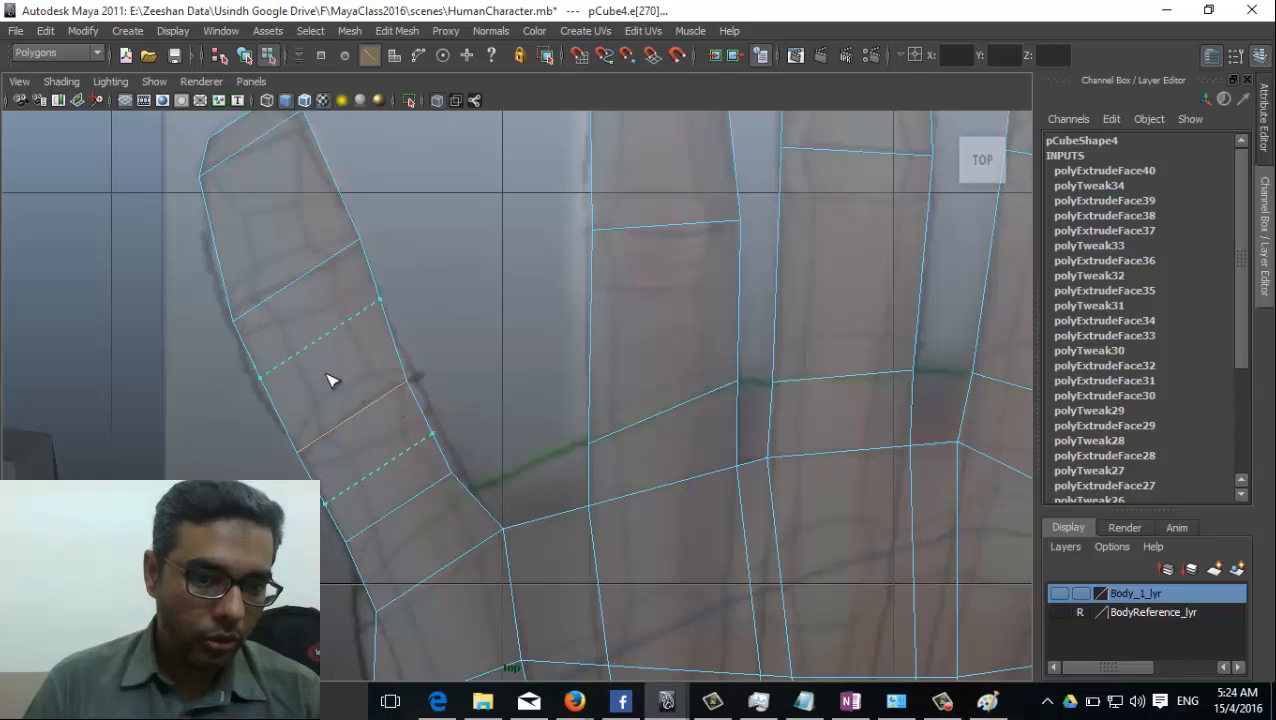
{"action": "left_click_drag", "start_coordinate": [260, 350], "coordinate": [291, 393]}
Examine the offset edge loops around the little finger's lower joint in the perspective view and return to the top view.
{"action": "key", "text": "space"}
{"action": "left_click_drag", "start_coordinate": [400, 440], "coordinate": [407, 412]}
{"action": "left_click_drag", "start_coordinate": [397, 482], "coordinate": [378, 524], "text": "alt"}
{"action": "scroll", "coordinate": [430, 514], "scroll_direction": "up", "scroll_amount": 3}
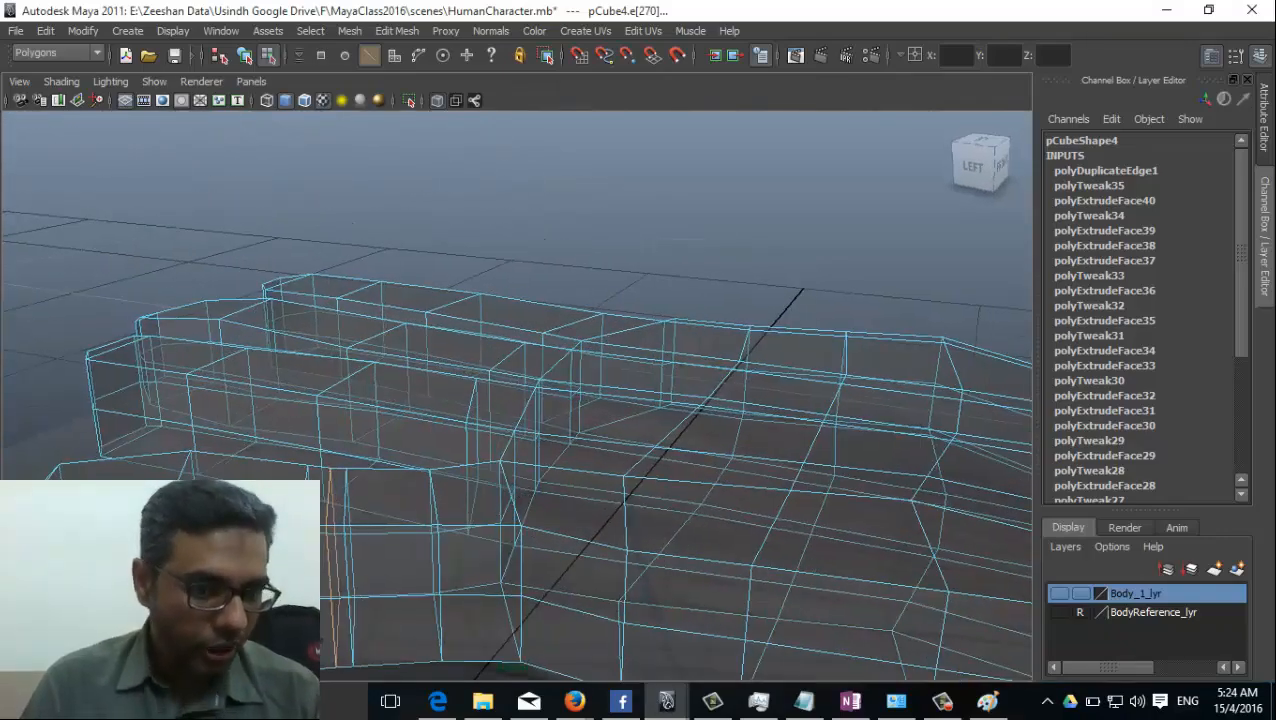
{"action": "key", "text": "space"}
{"action": "left_click_drag", "start_coordinate": [427, 476], "coordinate": [357, 506], "text": "alt"}
{"action": "key", "text": "space"}
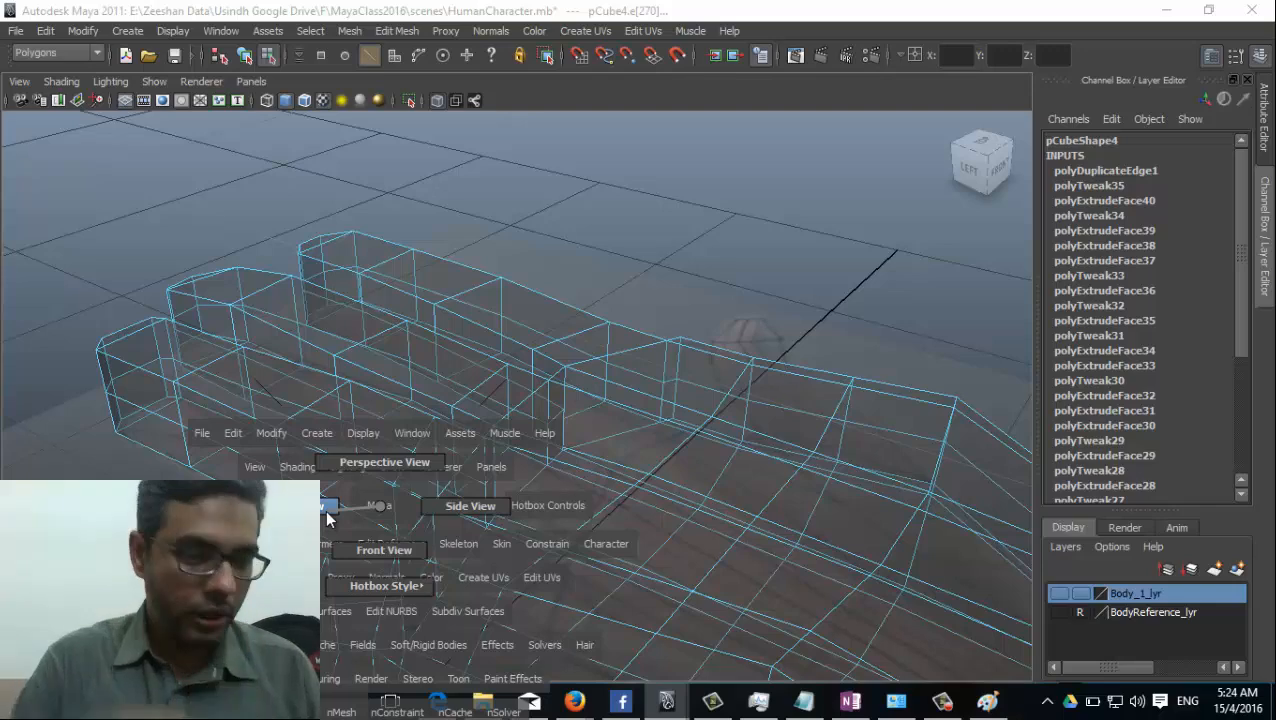
{"action": "left_click_drag", "start_coordinate": [328, 512], "coordinate": [328, 512]}
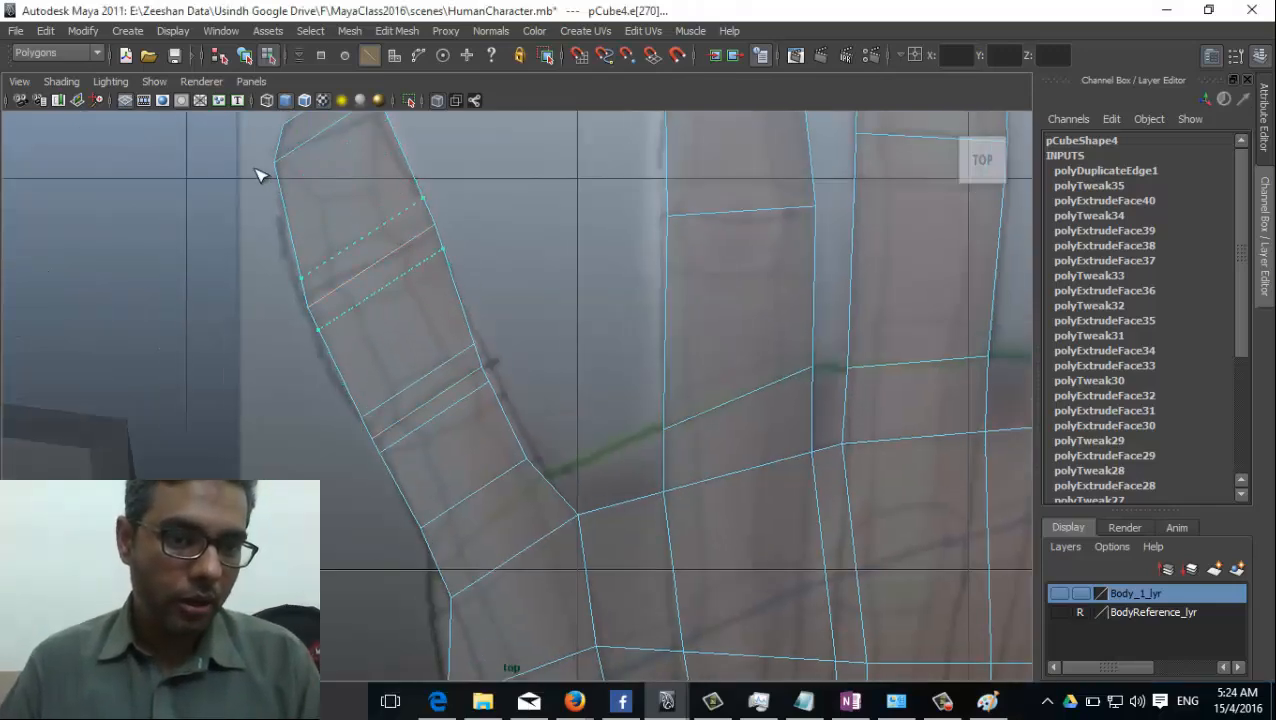
Offset edge loops on both sides of the little finger's upper joint and the ring finger's lower joint.
{"action": "left_click_drag", "start_coordinate": [254, 168], "coordinate": [242, 162]}
{"action": "middle_click_drag", "start_coordinate": [387, 168], "coordinate": [418, 257], "text": "alt"}
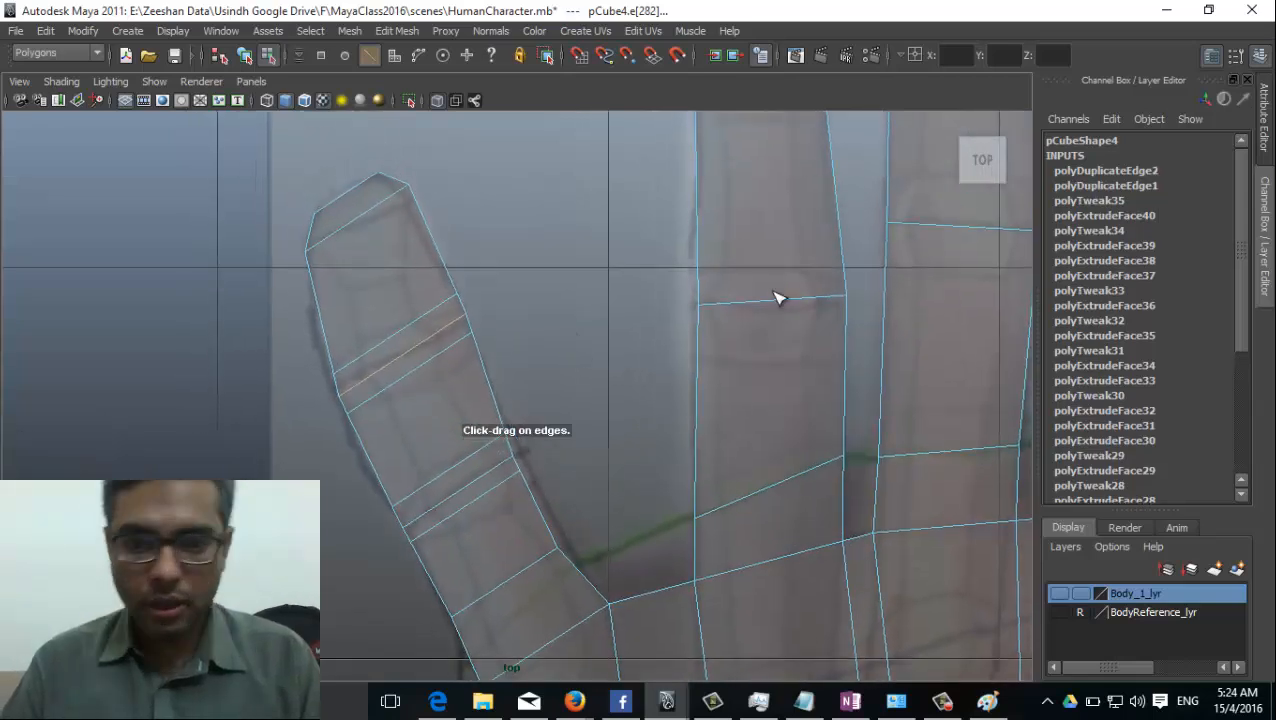
{"action": "left_click_drag", "start_coordinate": [778, 298], "coordinate": [793, 304]}
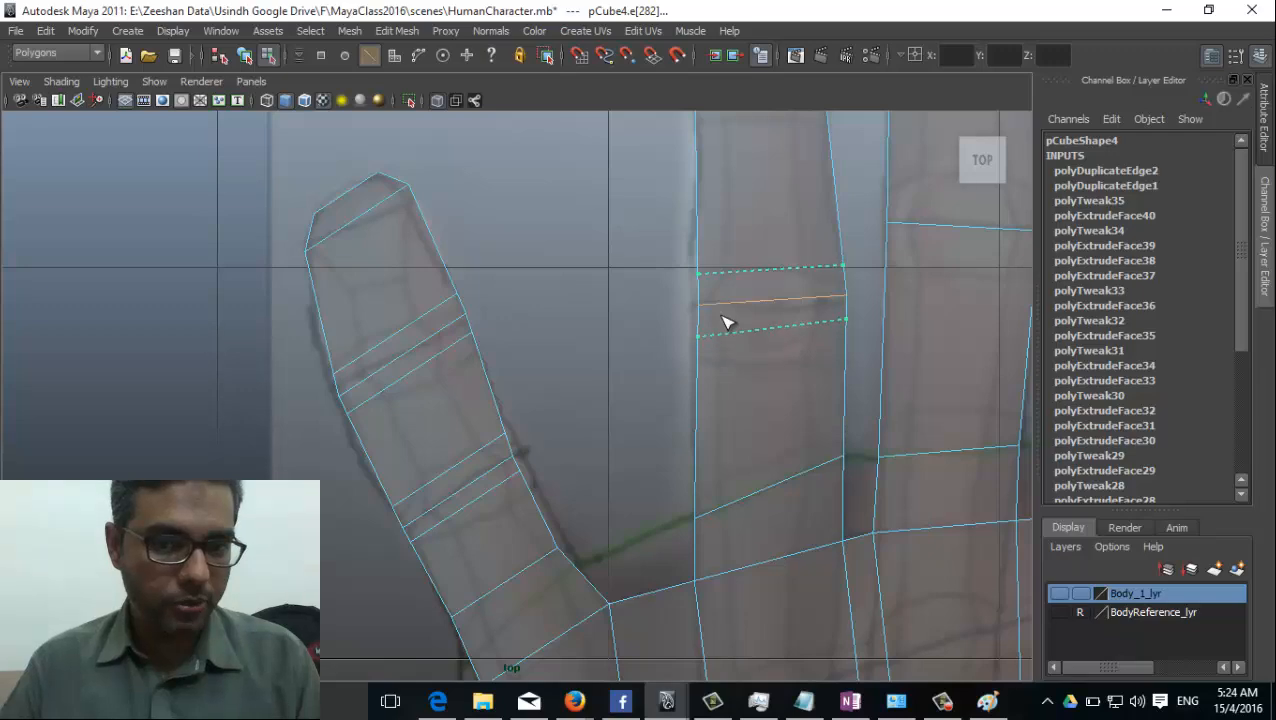
{"action": "left_click_drag", "start_coordinate": [738, 371], "coordinate": [738, 371]}
Offset edge loops on both sides of the ring finger's upper joint.
{"action": "middle_click_drag", "start_coordinate": [747, 448], "coordinate": [712, 373], "text": "alt"}
{"action": "scroll", "coordinate": [728, 386], "scroll_direction": "up", "scroll_amount": 1}
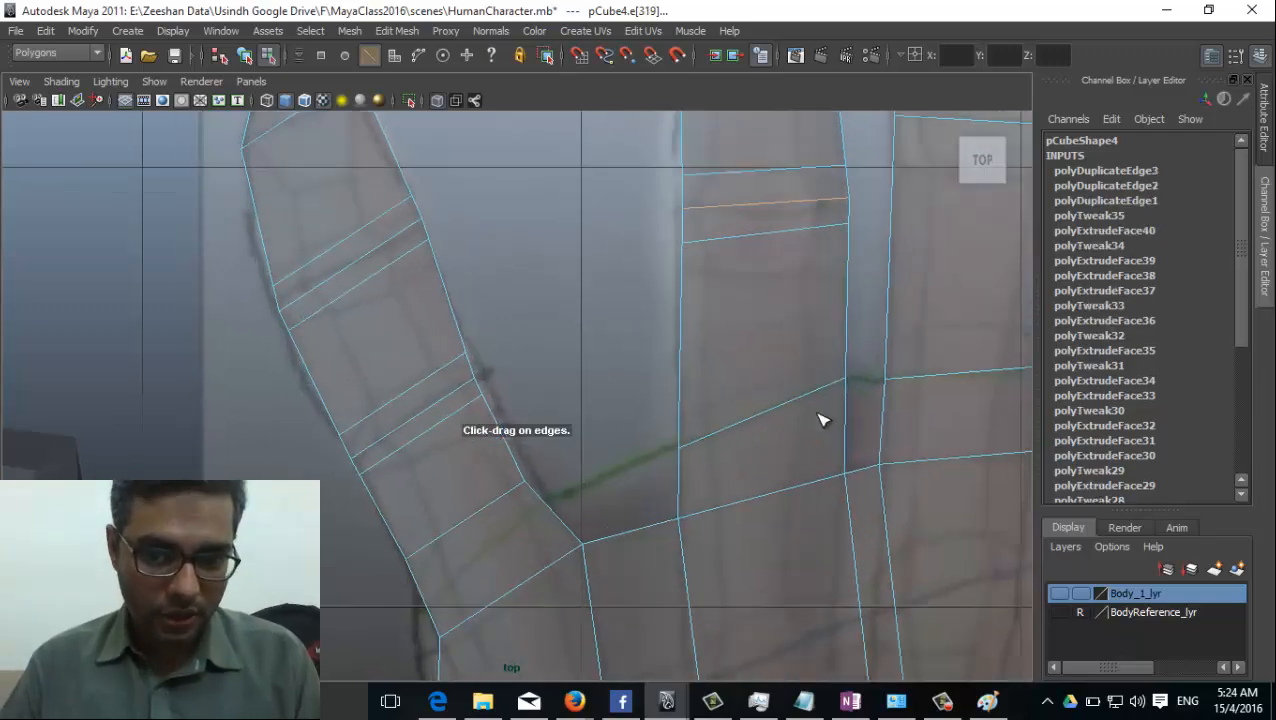
{"action": "middle_click_drag", "start_coordinate": [818, 420], "coordinate": [726, 555], "text": "alt"}
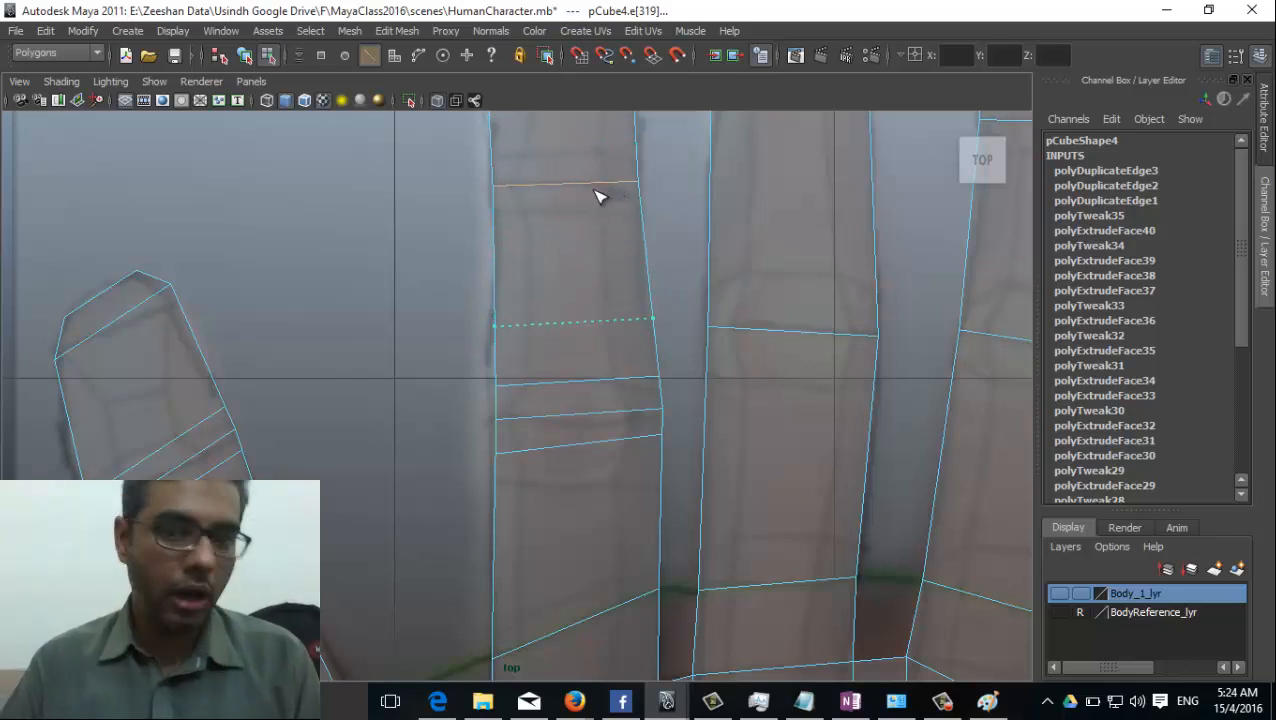
{"action": "left_click_drag", "start_coordinate": [512, 181], "coordinate": [512, 181]}
Offset edge loops on both sides of the lower joints of the middle and index fingers.
{"action": "middle_click_drag", "start_coordinate": [599, 267], "coordinate": [482, 319], "text": "alt"}
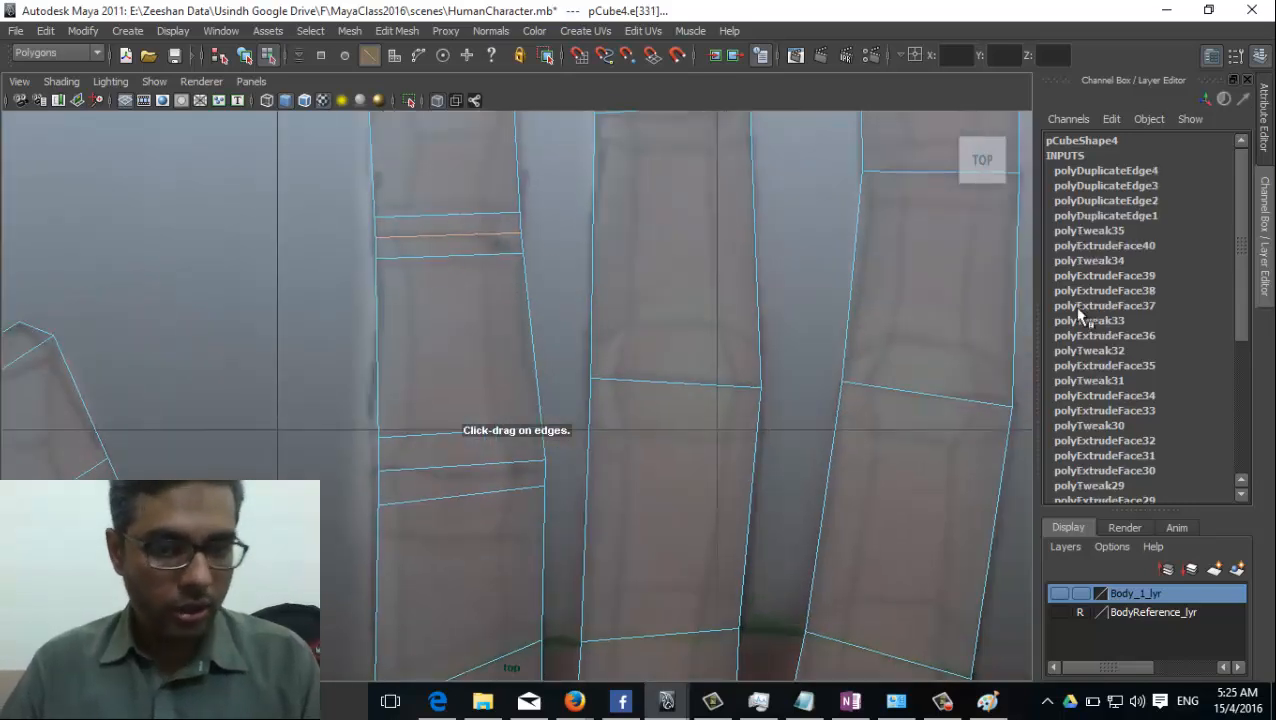
{"action": "left_click_drag", "start_coordinate": [730, 392], "coordinate": [724, 372]}
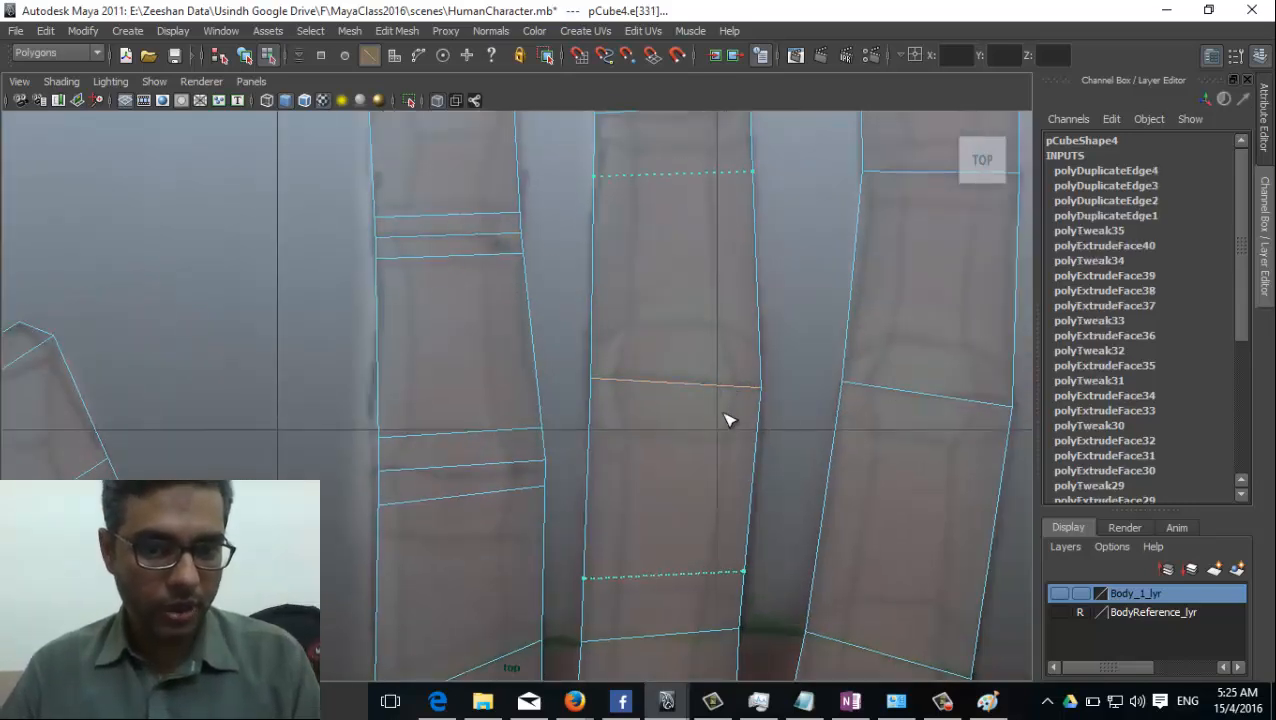
{"action": "left_click_drag", "start_coordinate": [591, 404], "coordinate": [619, 397]}
{"action": "middle_click_drag", "start_coordinate": [760, 430], "coordinate": [575, 427], "text": "alt"}
{"action": "left_click_drag", "start_coordinate": [720, 388], "coordinate": [686, 393]}
Offset edge loops on both sides of the index finger's upper joint.
{"action": "middle_click_drag", "start_coordinate": [686, 393], "coordinate": [754, 416], "text": "alt"}
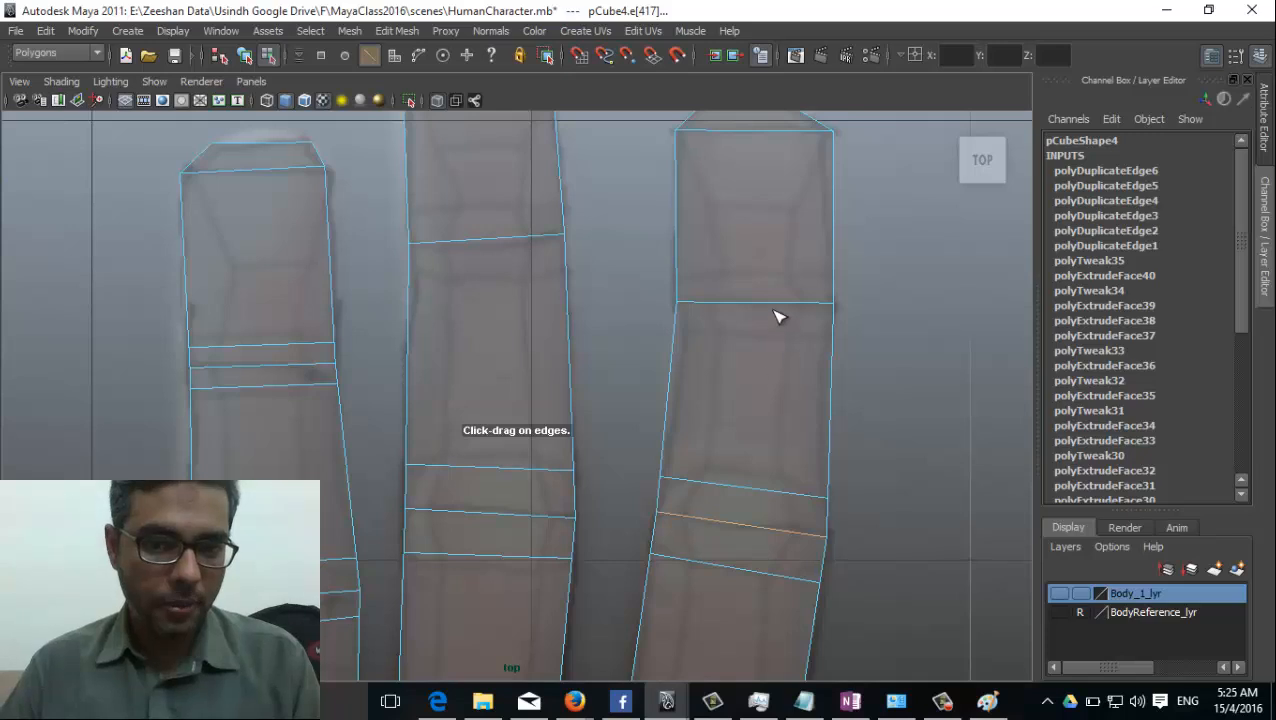
{"action": "left_click_drag", "start_coordinate": [735, 312], "coordinate": [705, 312]}
{"action": "right_click_drag", "start_coordinate": [746, 322], "coordinate": [582, 142], "text": "alt"}
Insert an edge loop across the little finger's base segment with the Insert Edge Loop Tool.
{"action": "left_click", "coordinate": [396, 31]}
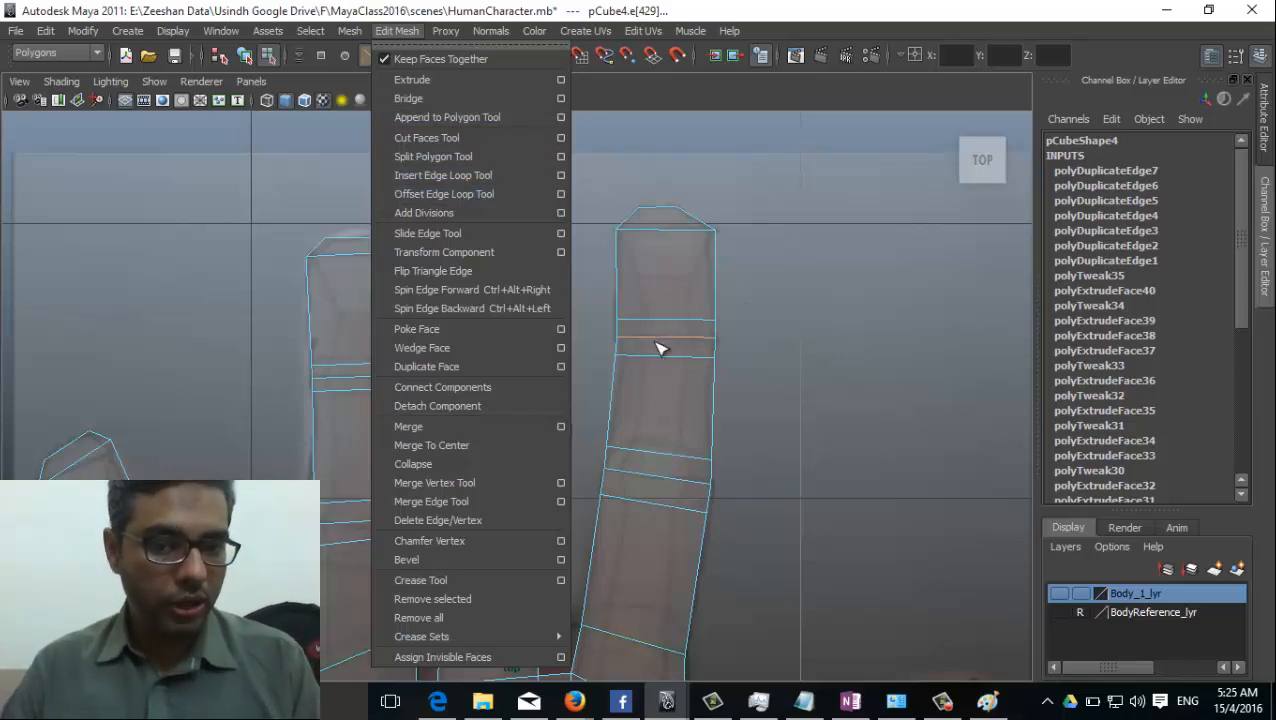
{"action": "middle_click_drag", "start_coordinate": [323, 513], "coordinate": [433, 265], "text": "alt"}
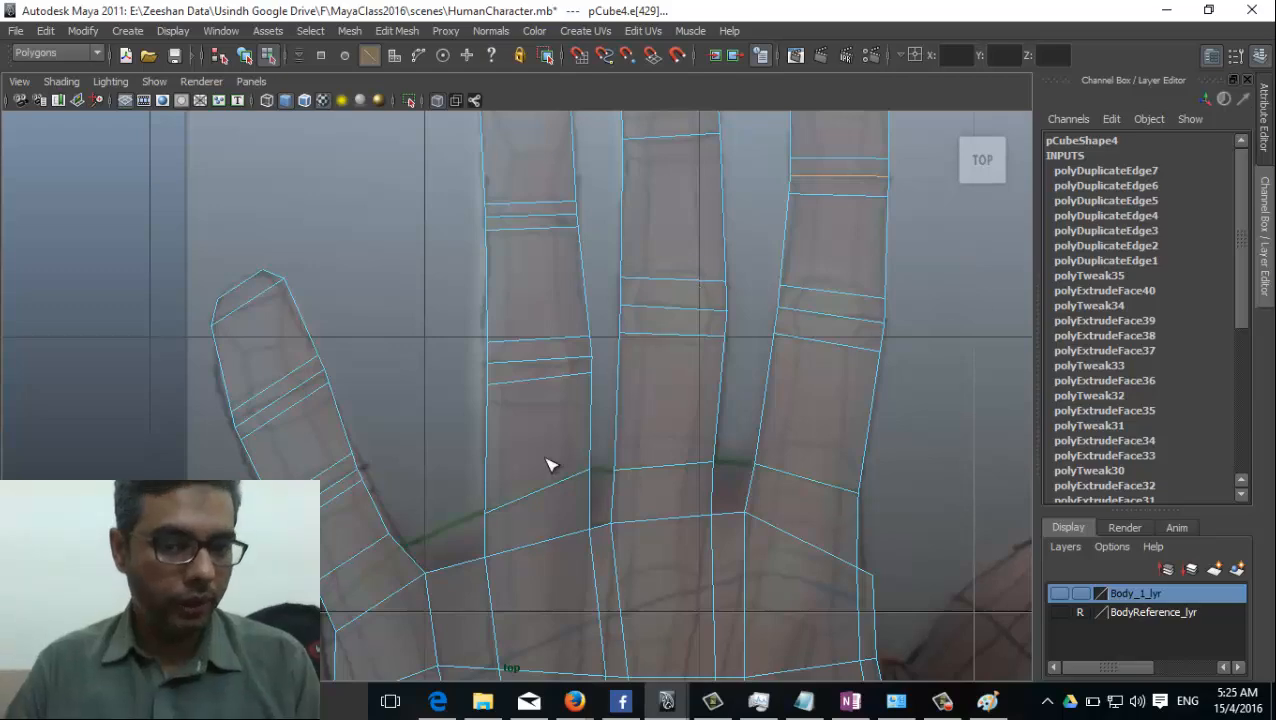
{"action": "middle_click_drag", "start_coordinate": [548, 464], "coordinate": [652, 292], "text": "alt"}
{"action": "middle_click_drag", "start_coordinate": [474, 388], "coordinate": [478, 344], "text": "alt"}
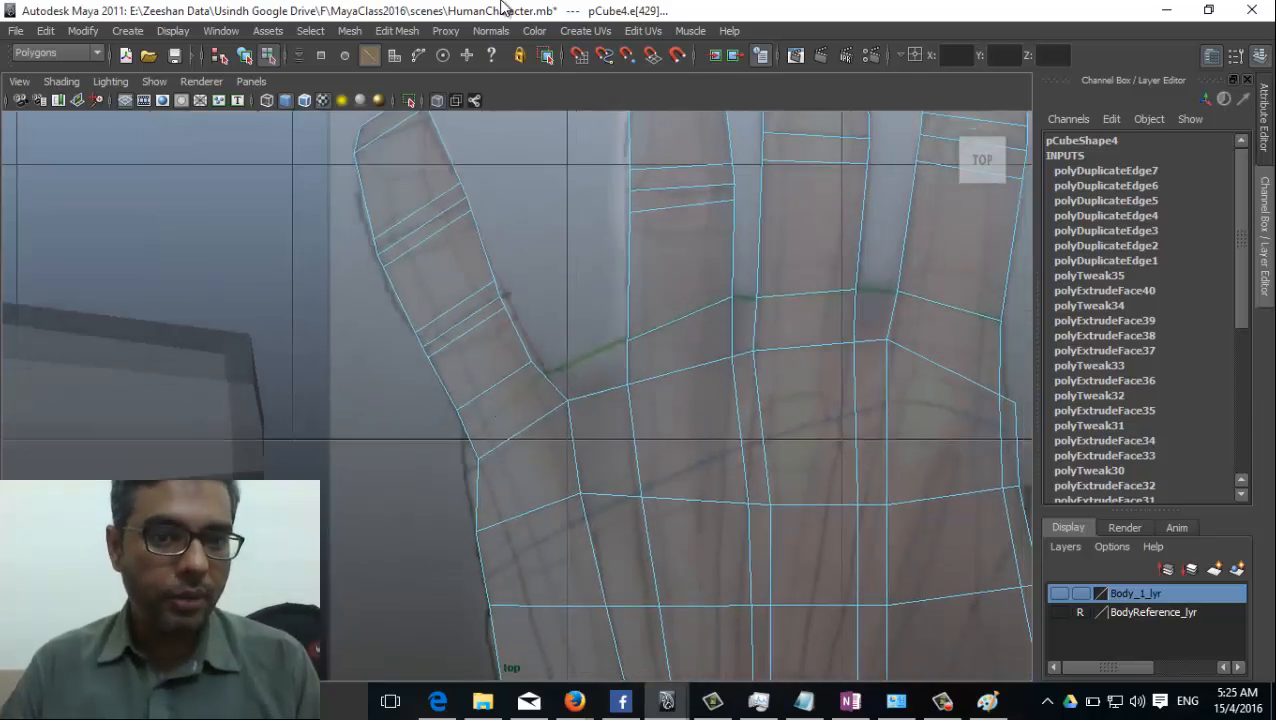
{"action": "left_click", "coordinate": [396, 31]}
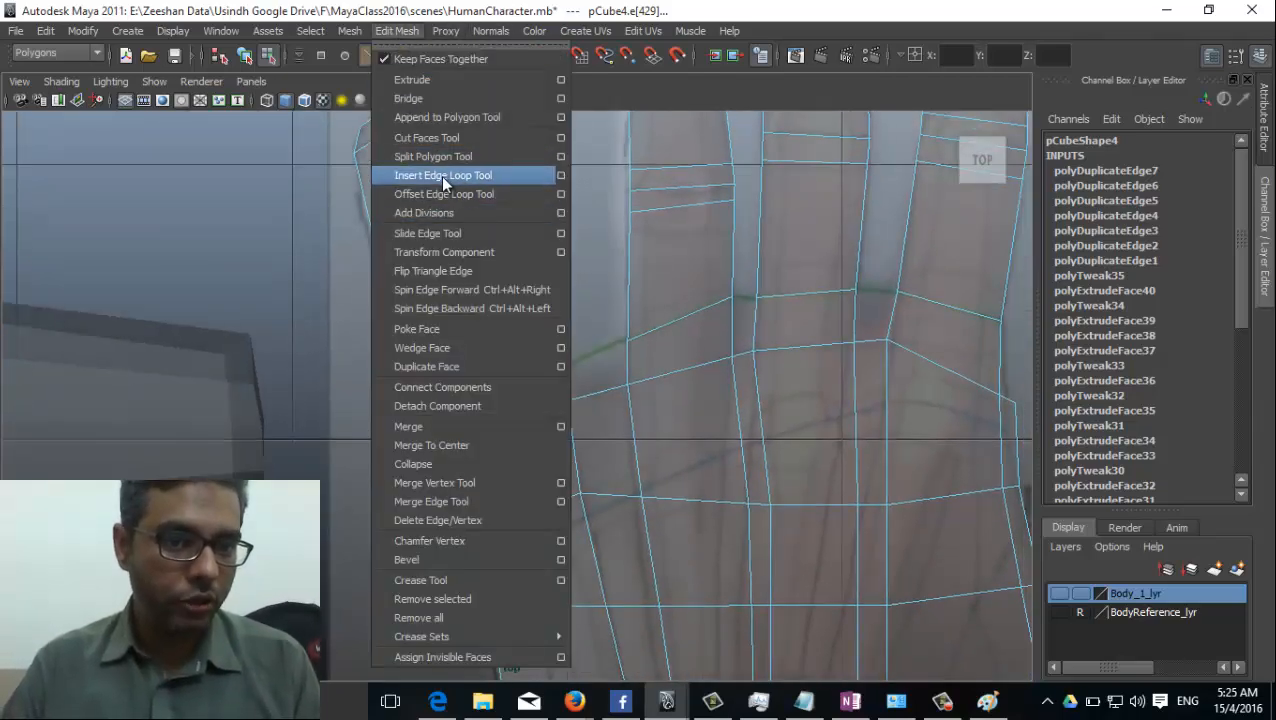
{"action": "left_click", "coordinate": [436, 176]}
{"action": "right_click_drag", "start_coordinate": [447, 310], "coordinate": [530, 378], "text": "alt"}
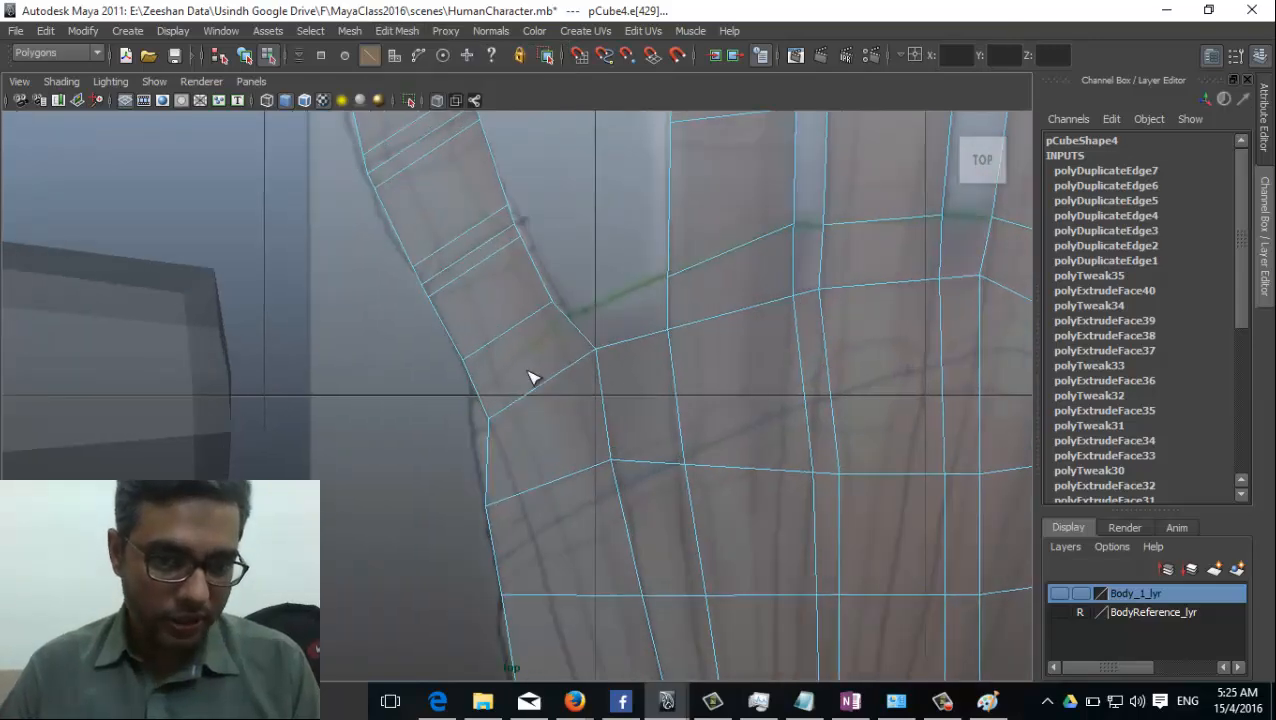
{"action": "left_click", "coordinate": [571, 325]}
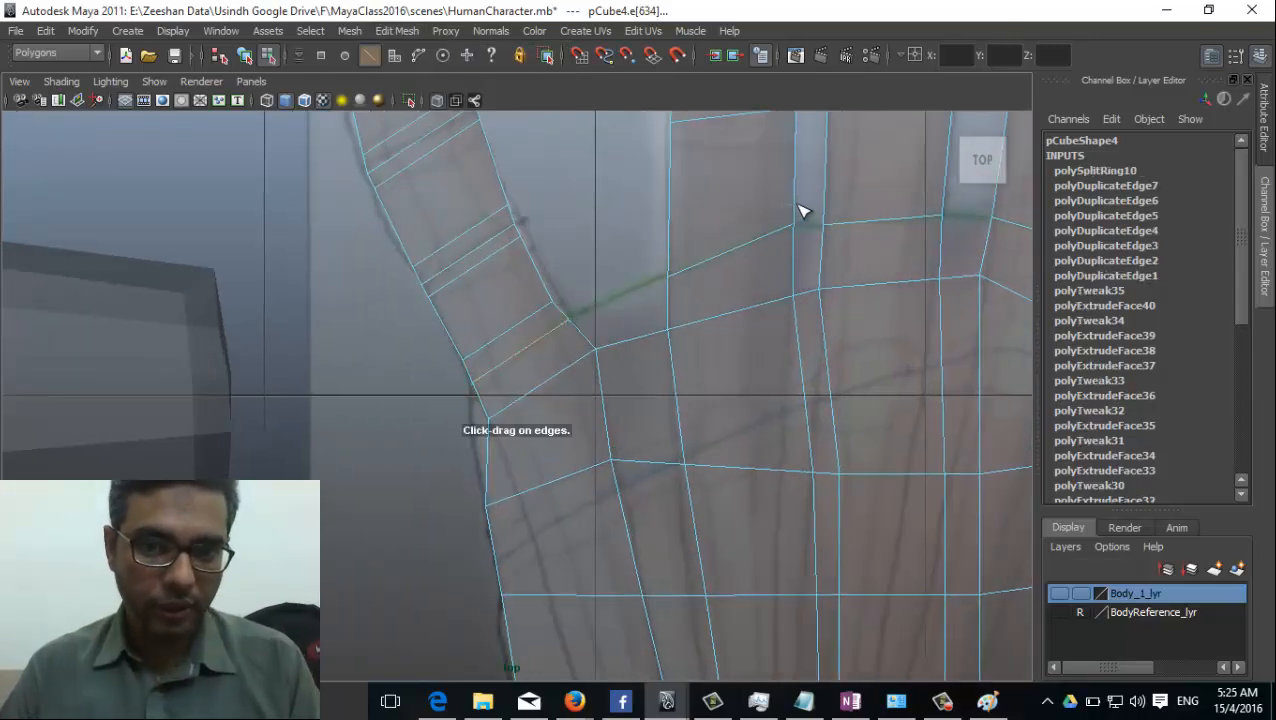
Insert one edge loop just above the base edge of each of the ring, middle and index fingers.
{"action": "left_click", "coordinate": [798, 213]}
{"action": "middle_click_drag", "start_coordinate": [798, 213], "coordinate": [672, 318], "text": "alt"}
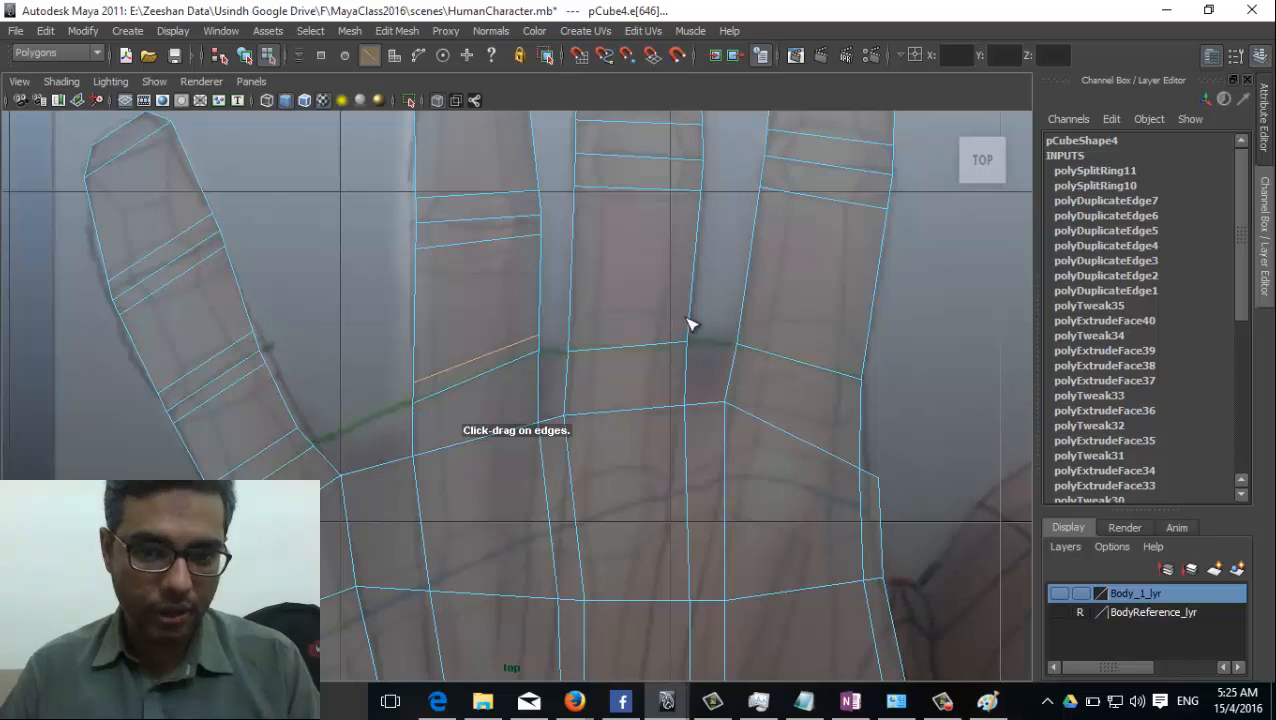
{"action": "left_click", "coordinate": [690, 323]}
{"action": "left_click", "coordinate": [753, 328]}
{"action": "mouse_move", "coordinate": [755, 322]}
{"action": "middle_mouse_down", "text": "alt"}
{"action": "mouse_move", "coordinate": [775, 330]}
{"action": "mouse_move", "coordinate": [760, 328]}
{"action": "middle_mouse_up", "text": "alt"}
Check the edge loops on the fingers and palm against the reference picture in the top view.
{"action": "middle_click_drag", "start_coordinate": [763, 276], "coordinate": [734, 394], "text": "alt"}
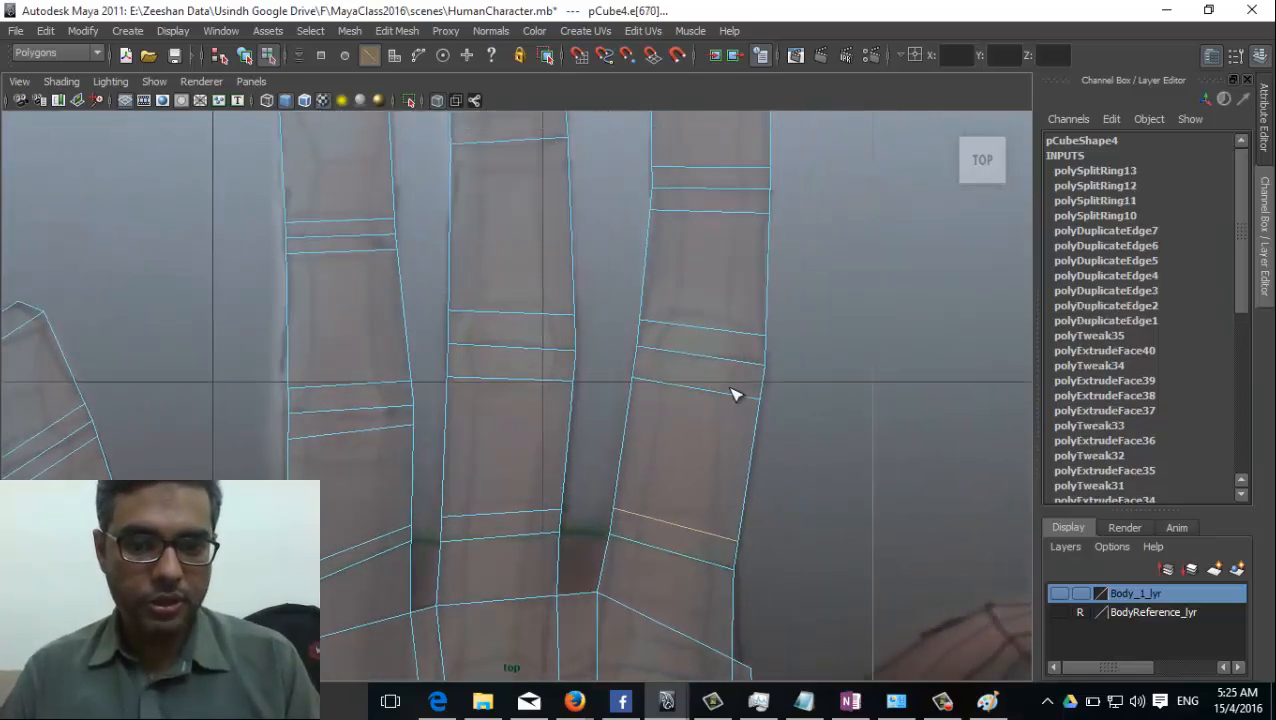
{"action": "middle_click_drag", "start_coordinate": [620, 465], "coordinate": [630, 291], "text": "alt"}
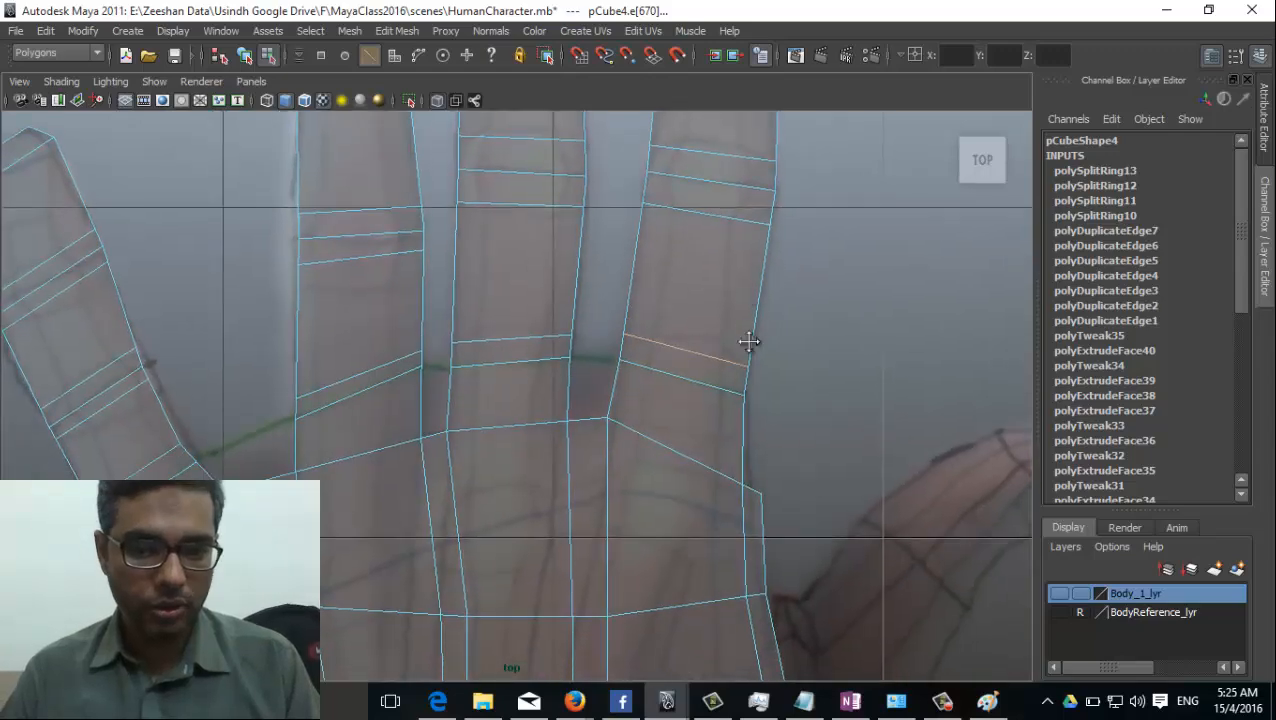
{"action": "middle_click_drag", "start_coordinate": [749, 342], "coordinate": [723, 527], "text": "alt"}
{"action": "middle_click_drag", "start_coordinate": [706, 293], "coordinate": [703, 518], "text": "alt"}
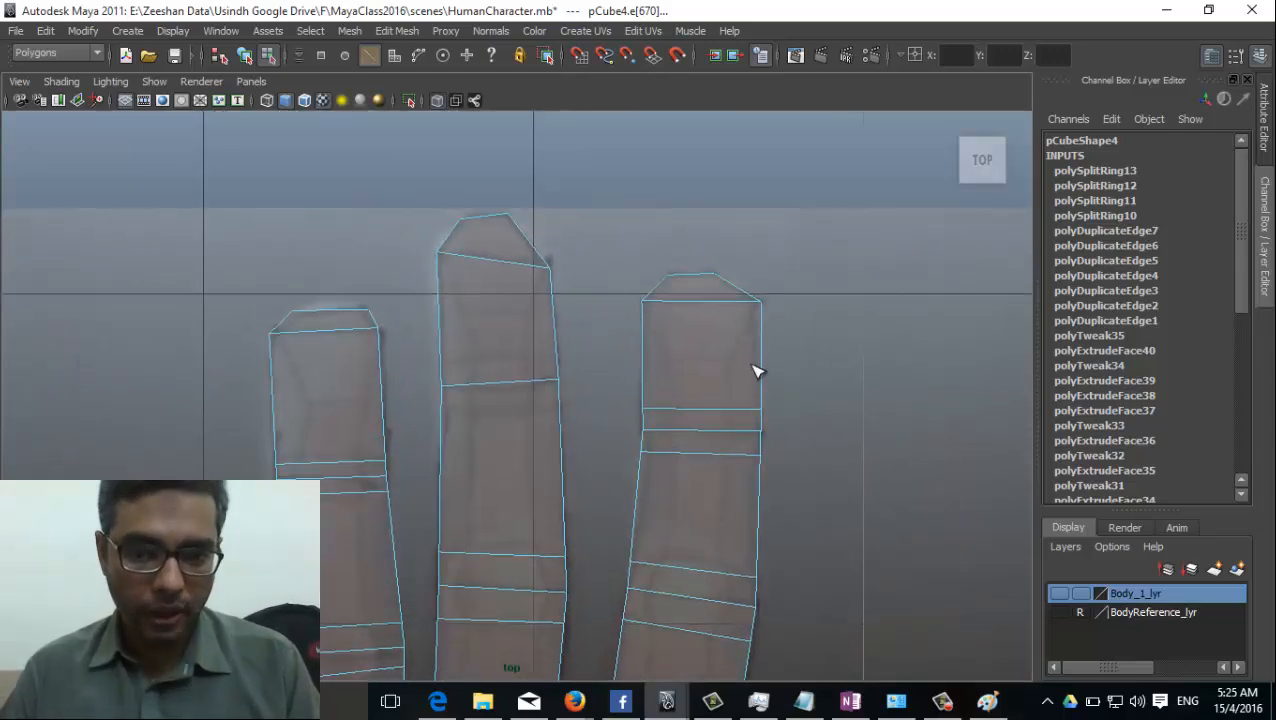
{"action": "middle_click_drag", "start_coordinate": [348, 484], "coordinate": [543, 292], "text": "alt"}
{"action": "middle_click_drag", "start_coordinate": [530, 470], "coordinate": [556, 422], "text": "alt"}
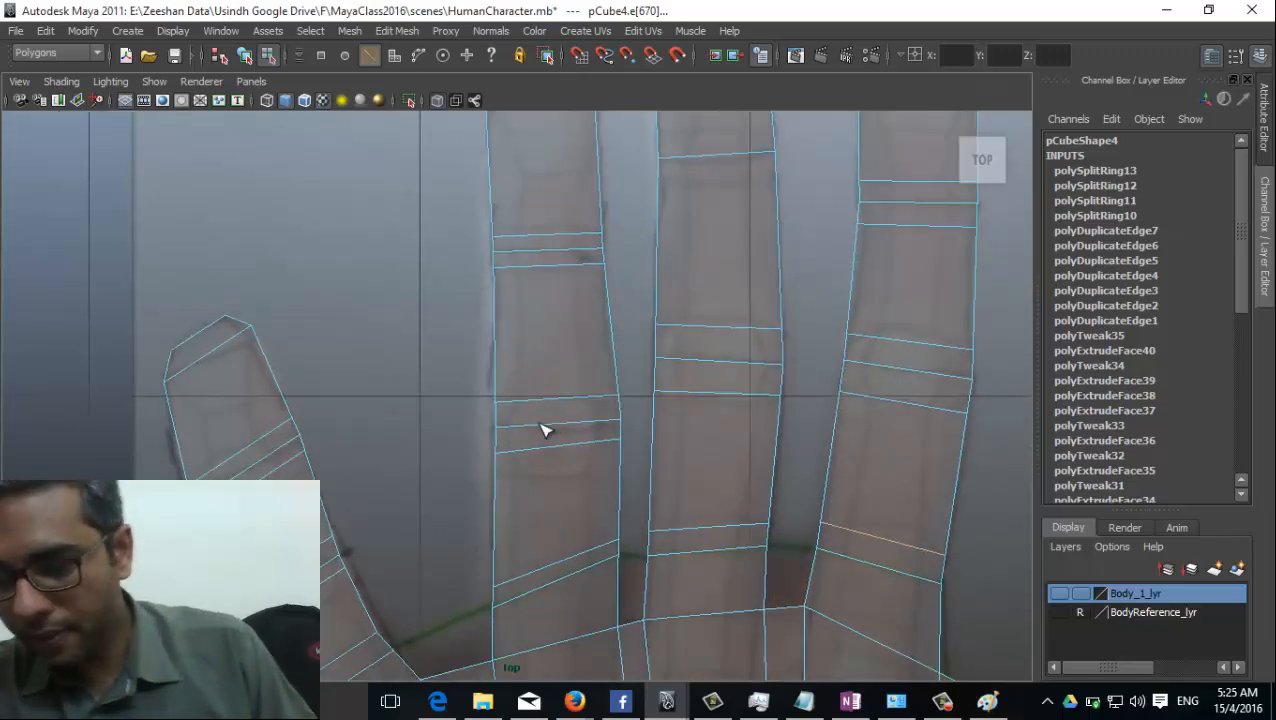
{"action": "right_click_drag", "start_coordinate": [988, 360], "coordinate": [750, 433], "text": "alt"}
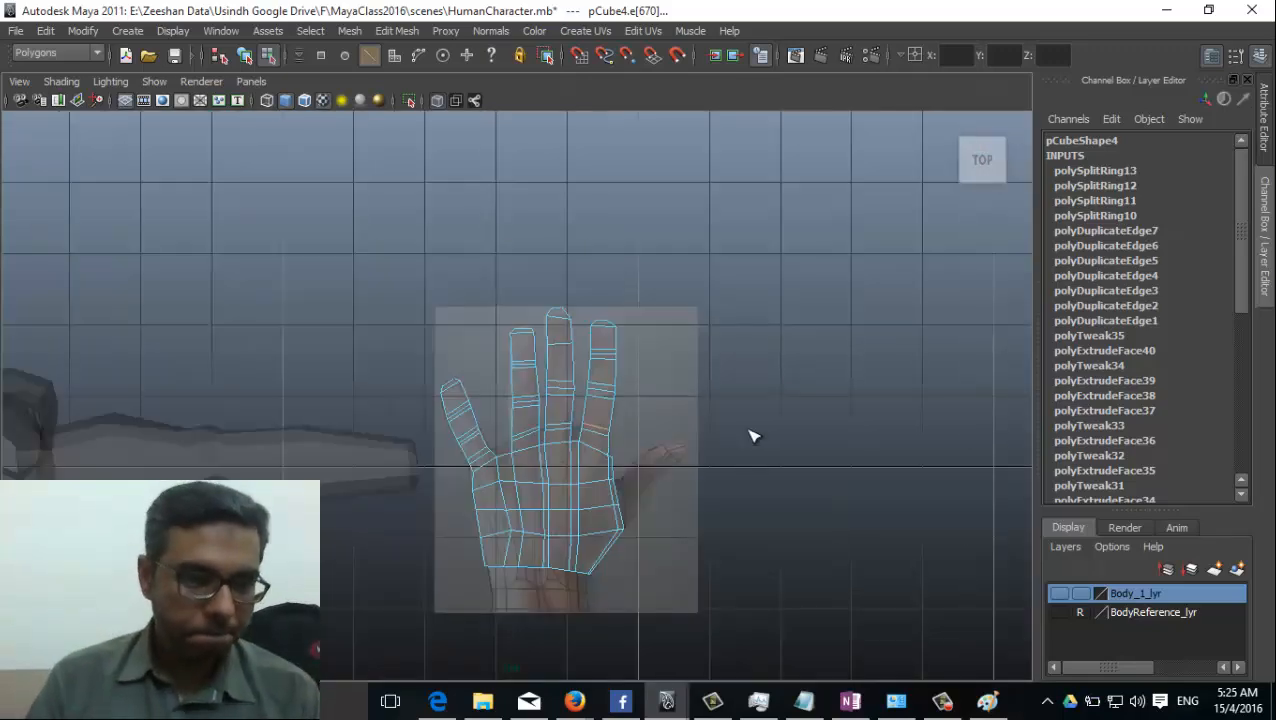
{"action": "middle_click_drag", "start_coordinate": [536, 499], "coordinate": [496, 371], "text": "alt"}
{"action": "right_click_drag", "start_coordinate": [496, 371], "coordinate": [760, 451], "text": "alt"}
{"action": "right_click_drag", "start_coordinate": [458, 414], "coordinate": [564, 395], "text": "alt"}
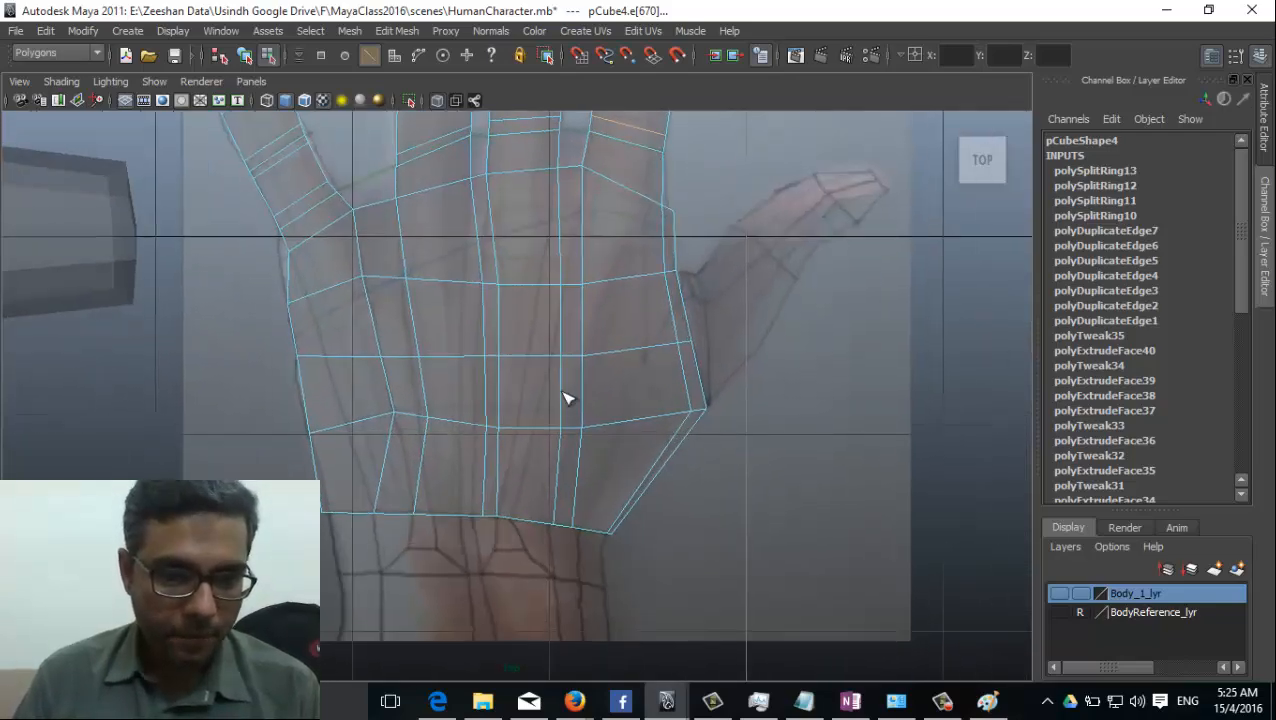
{"action": "middle_click_drag", "start_coordinate": [563, 370], "coordinate": [579, 446], "text": "alt"}
{"action": "middle_click_drag", "start_coordinate": [492, 397], "coordinate": [502, 482], "text": "alt"}
{"action": "middle_click_drag", "start_coordinate": [476, 219], "coordinate": [550, 457], "text": "alt"}
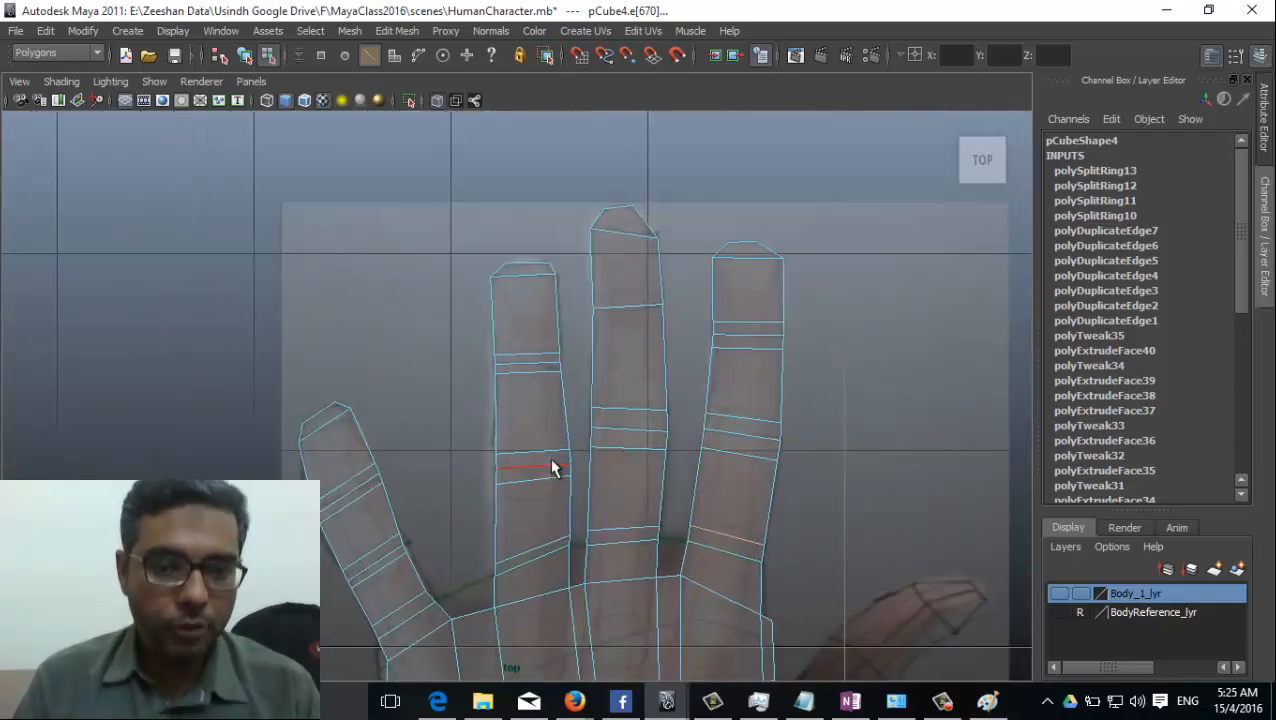
Switch the hand mesh to vertex selection and activate the Move tool.
{"action": "right_click", "coordinate": [550, 455]}
{"action": "left_click", "coordinate": [475, 366]}
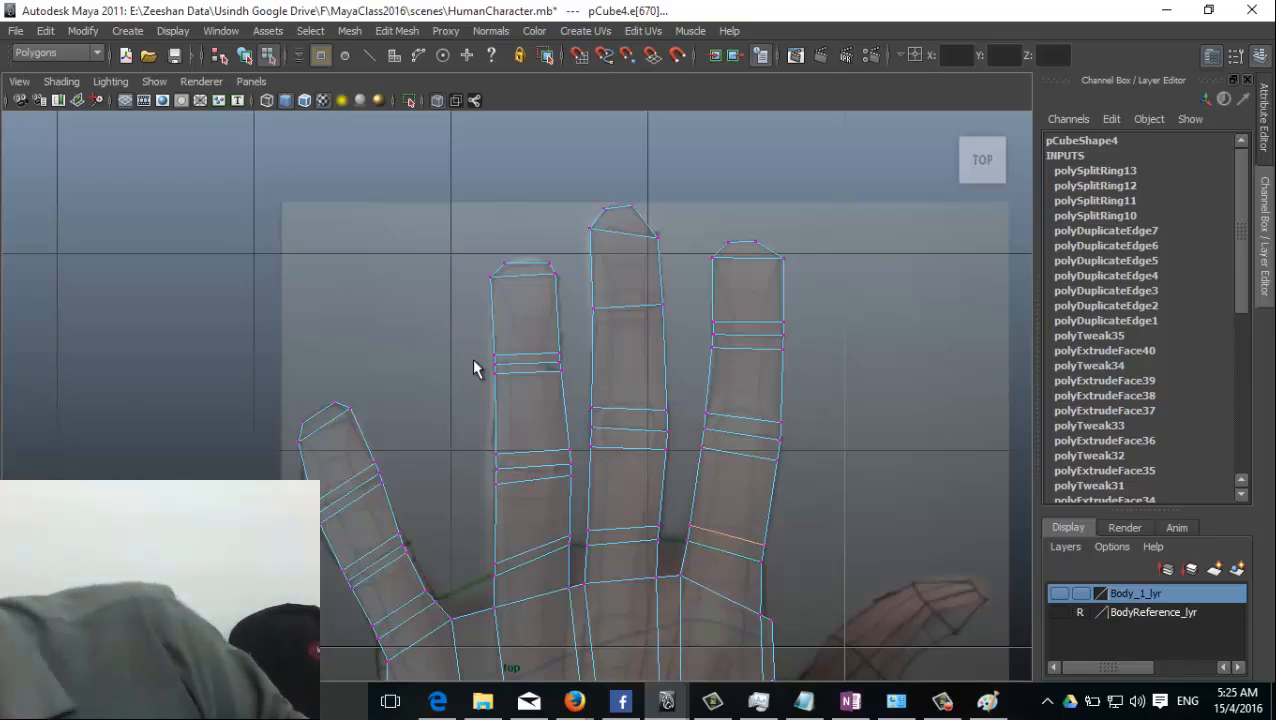
{"action": "key", "text": "w"}
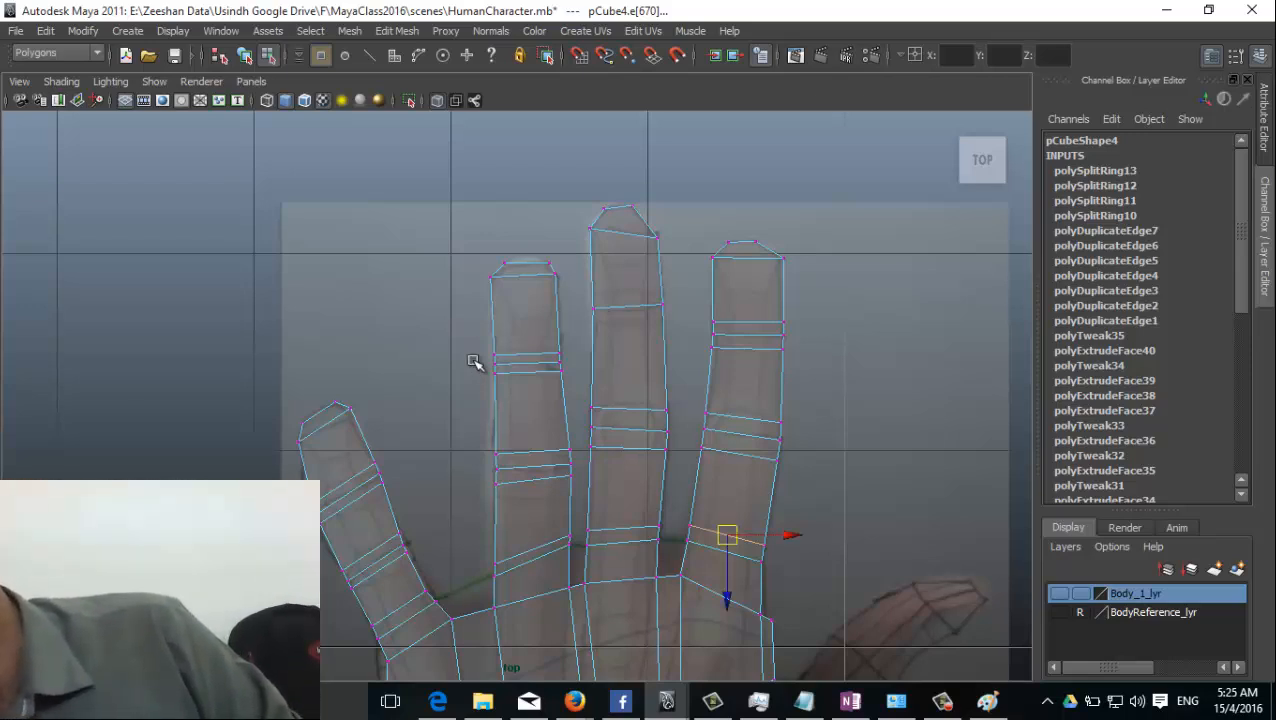
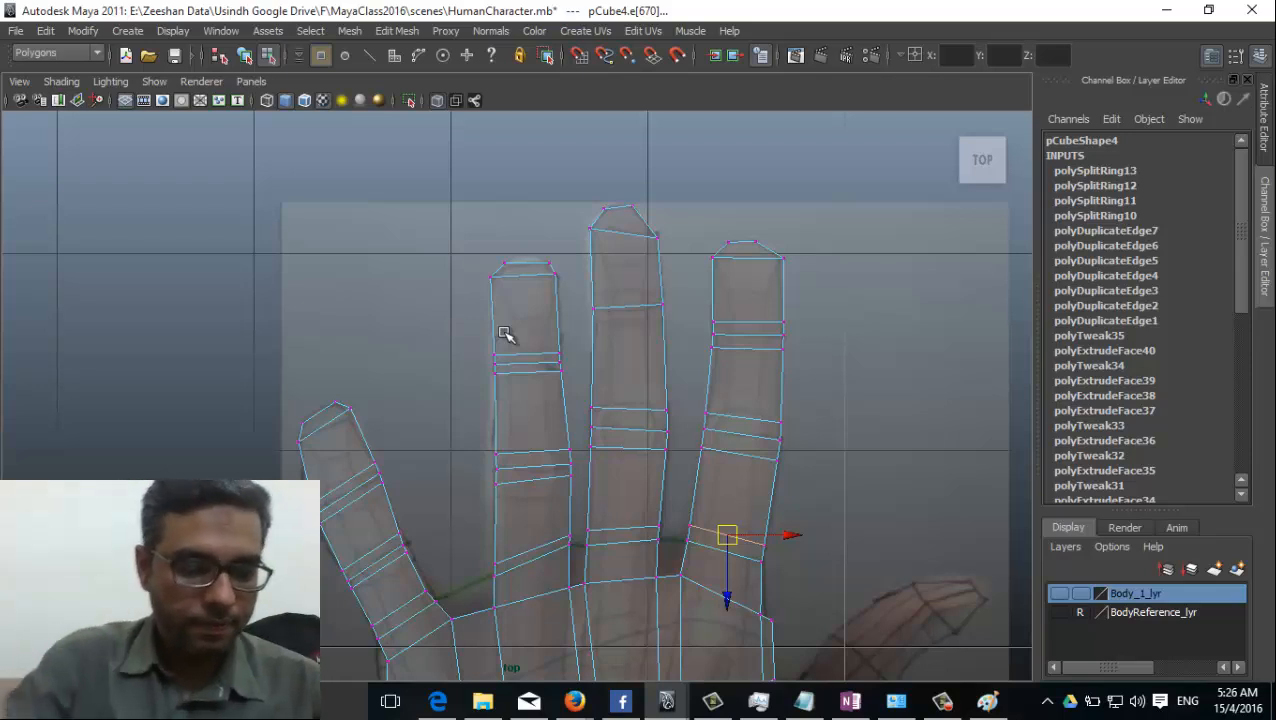
Try to lower the outer-edge vertex at the top of the ring finger's middle joint, and undo the move.
{"action": "key", "text": "XF86MonBrightnessUp"}
{"action": "key", "text": "XF86MonBrightnessUp"}
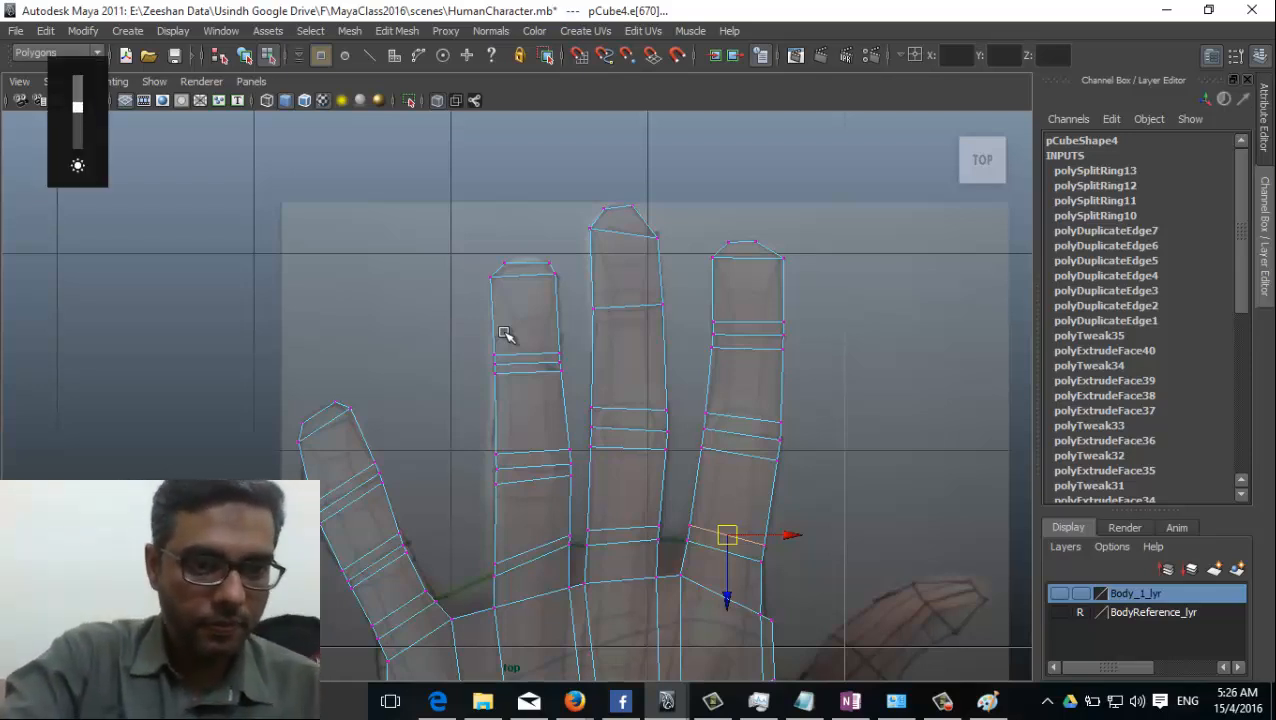
{"action": "scroll", "coordinate": [489, 325], "scroll_direction": "down", "scroll_amount": 5}
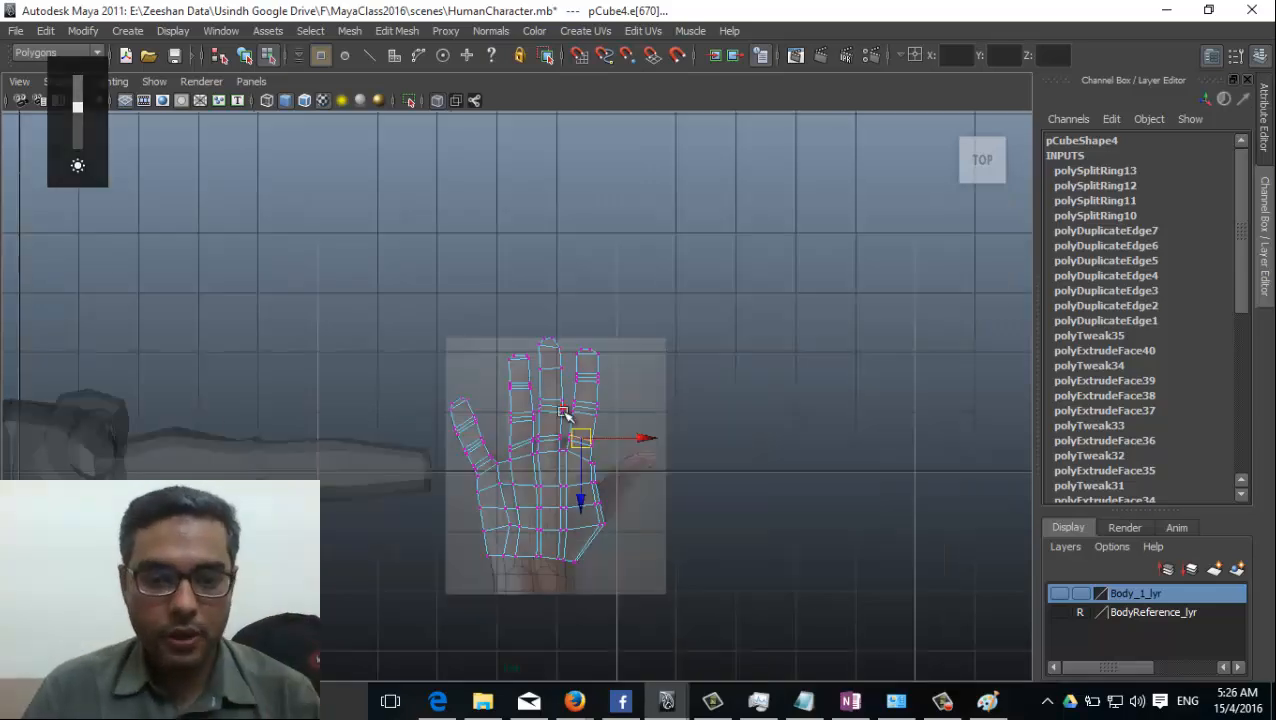
{"action": "scroll", "coordinate": [524, 450], "scroll_direction": "up", "scroll_amount": 8}
{"action": "scroll", "coordinate": [552, 515], "scroll_direction": "up", "scroll_amount": 4}
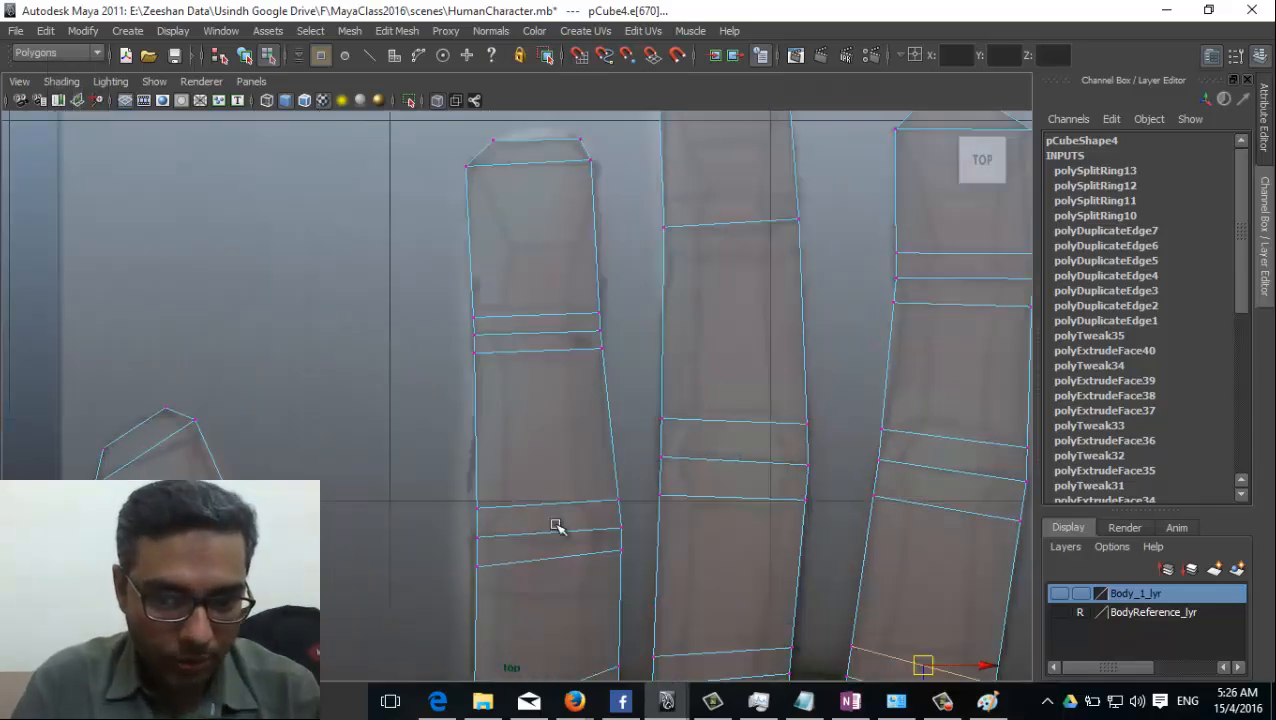
{"action": "right_click_drag", "start_coordinate": [553, 361], "coordinate": [490, 370]}
{"action": "scroll", "coordinate": [500, 380], "scroll_direction": "up", "scroll_amount": 2}
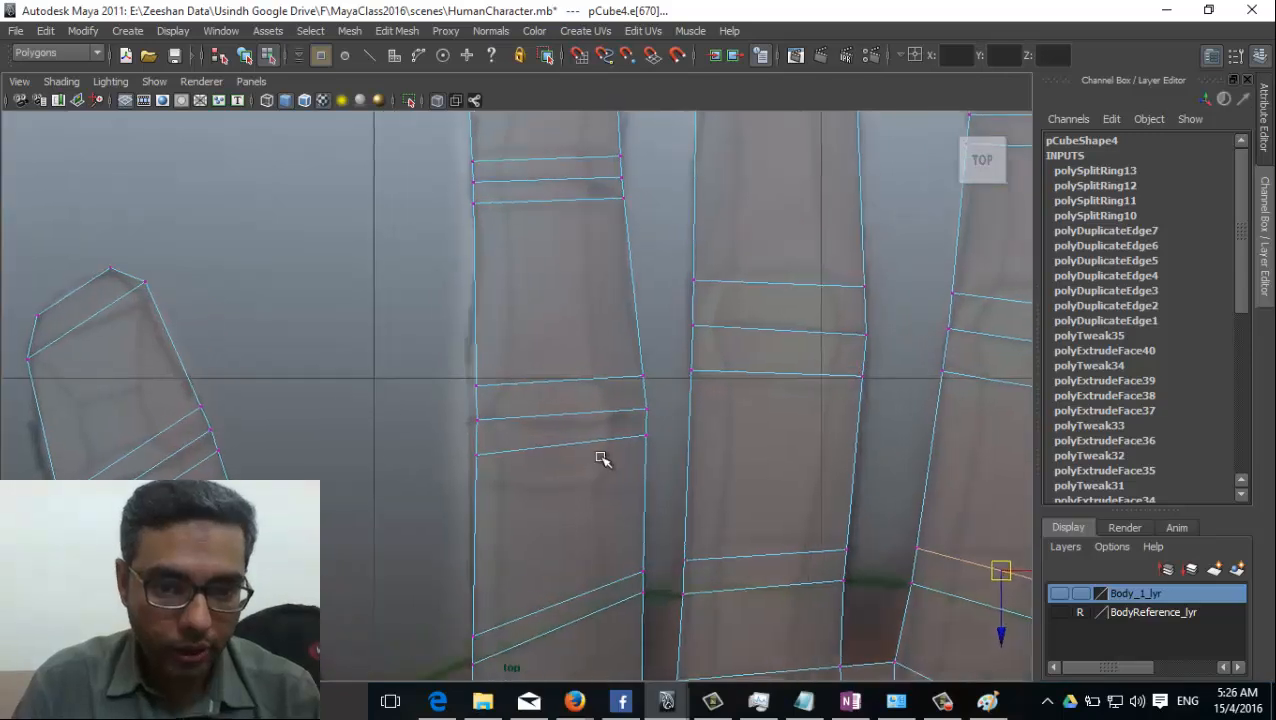
{"action": "mouse_move", "coordinate": [465, 392]}
{"action": "left_mouse_down"}
{"action": "mouse_move", "coordinate": [485, 382]}
{"action": "mouse_move", "coordinate": [487, 397]}
{"action": "left_mouse_up"}
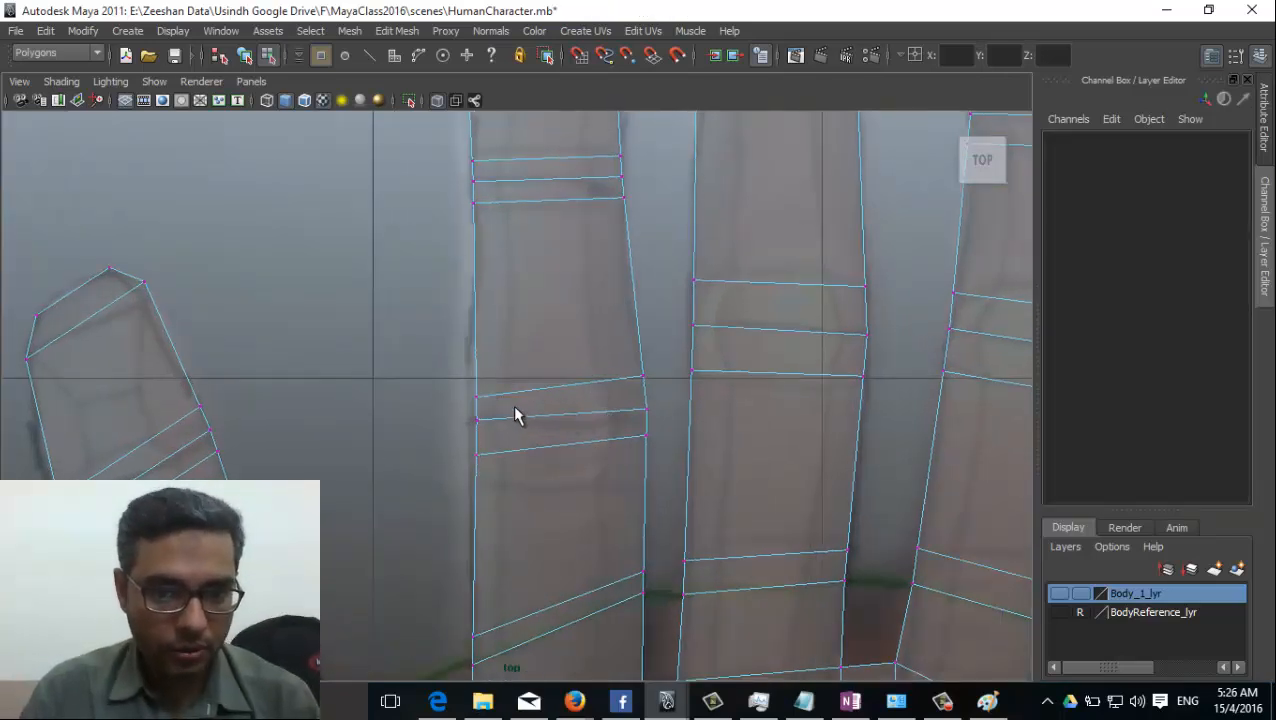
{"action": "key", "text": "ctrl+z"}
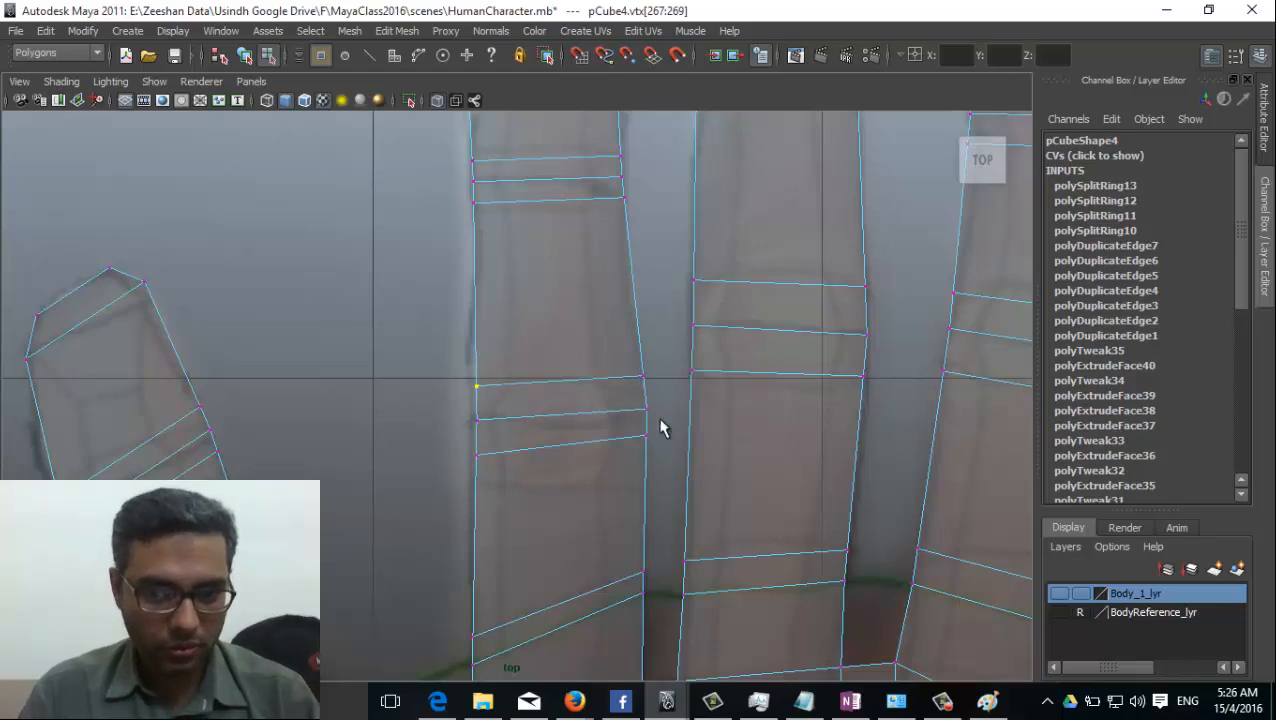
Switch from the top view to the perspective view and turn off X-Ray shading there.
{"action": "scroll", "coordinate": [660, 430], "scroll_direction": "down", "scroll_amount": 3}
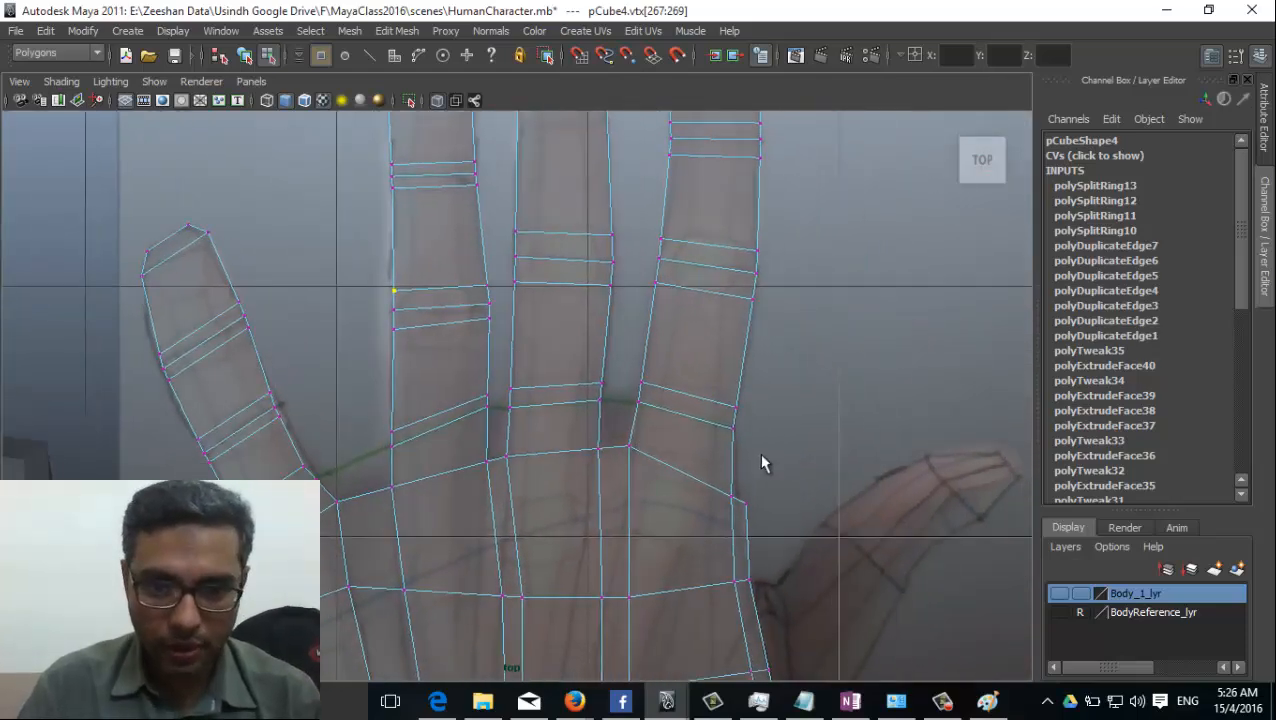
{"action": "middle_click_drag", "start_coordinate": [760, 462], "coordinate": [703, 564], "text": "alt"}
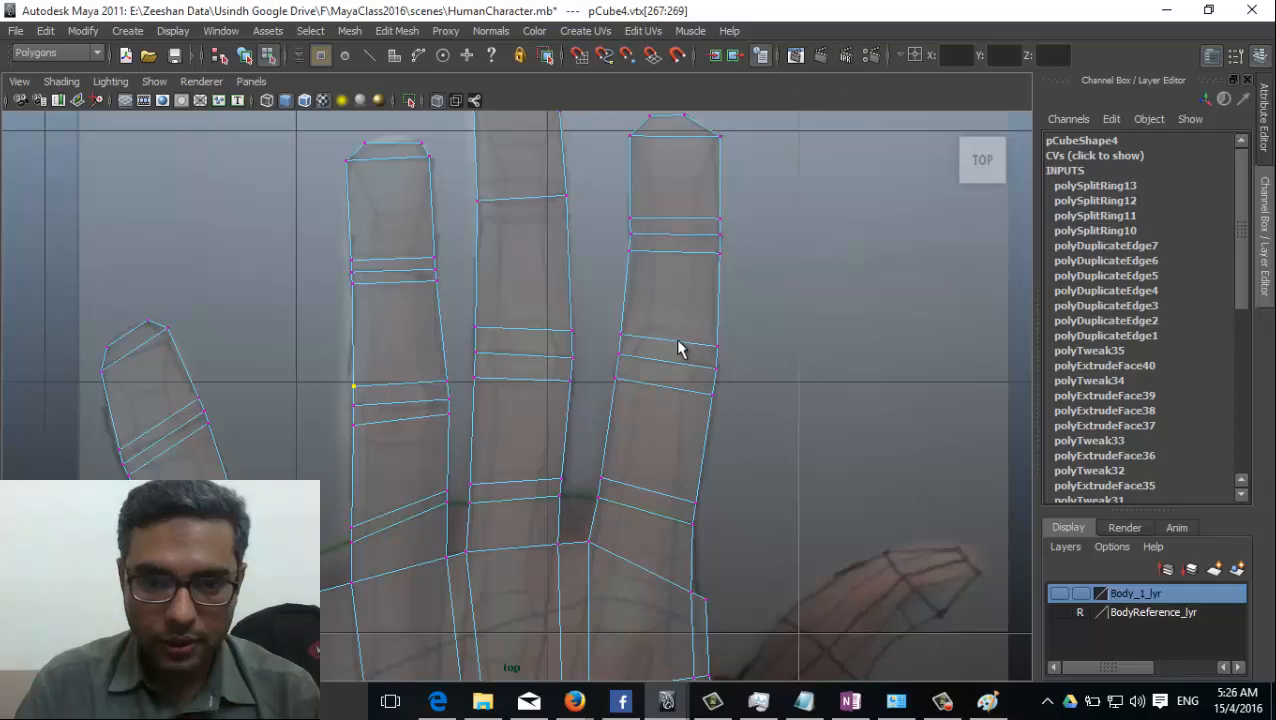
{"action": "scroll", "coordinate": [372, 285], "scroll_direction": "down", "scroll_amount": 6}
{"action": "middle_click_drag", "start_coordinate": [690, 500], "coordinate": [635, 376], "text": "alt"}
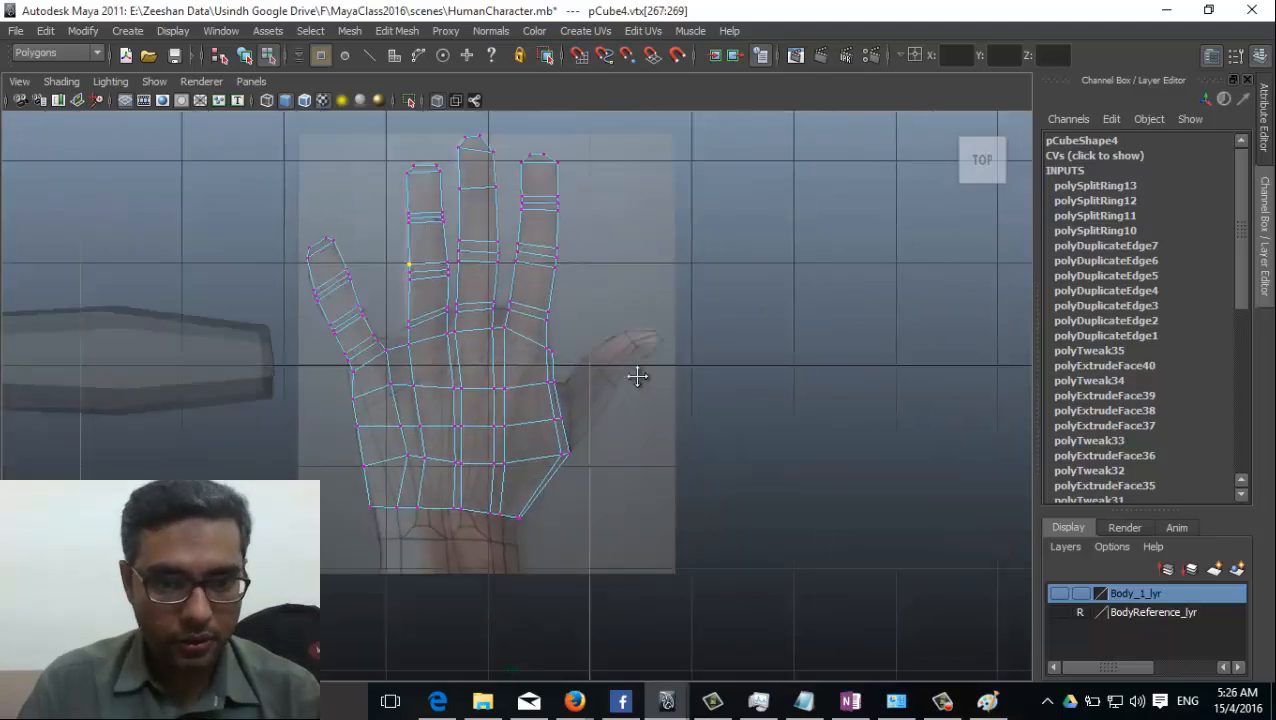
{"action": "right_click_drag", "start_coordinate": [635, 376], "coordinate": [755, 407], "text": "alt"}
{"action": "key", "text": "space"}
{"action": "left_click_drag", "start_coordinate": [486, 381], "coordinate": [487, 337]}
{"action": "left_click_drag", "start_coordinate": [561, 470], "coordinate": [504, 442], "text": "alt"}
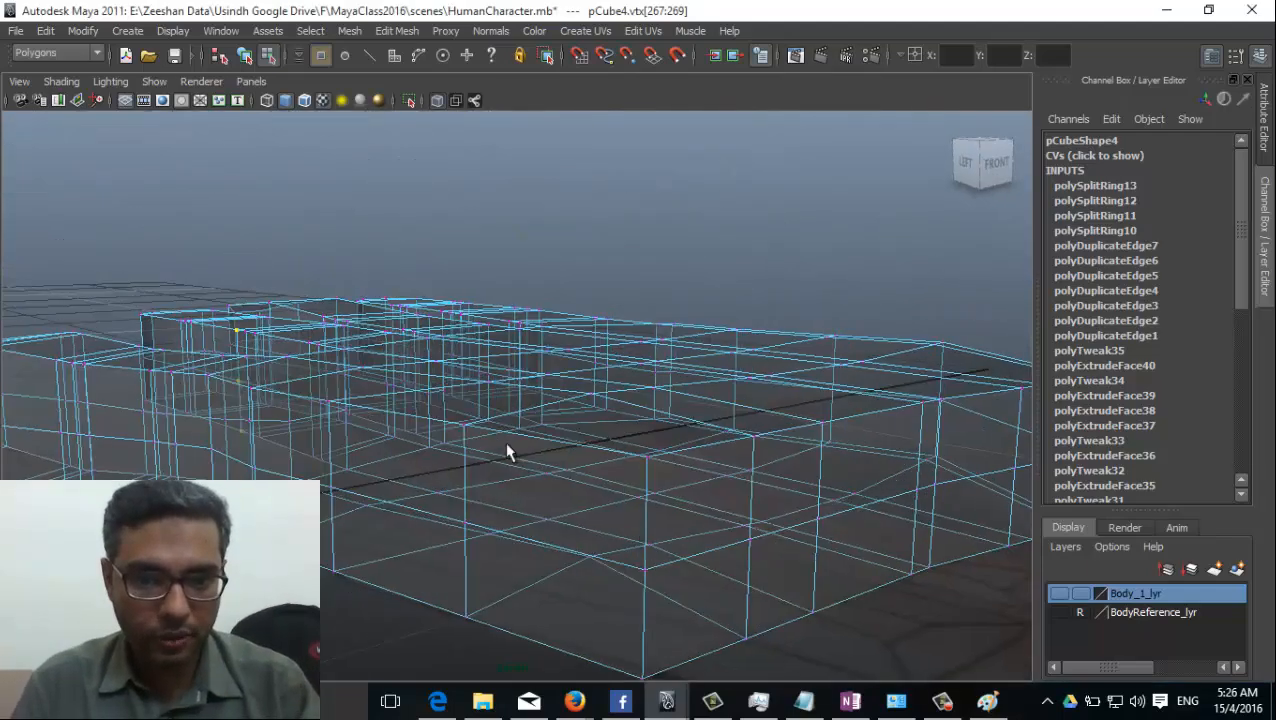
{"action": "left_click", "coordinate": [68, 81]}
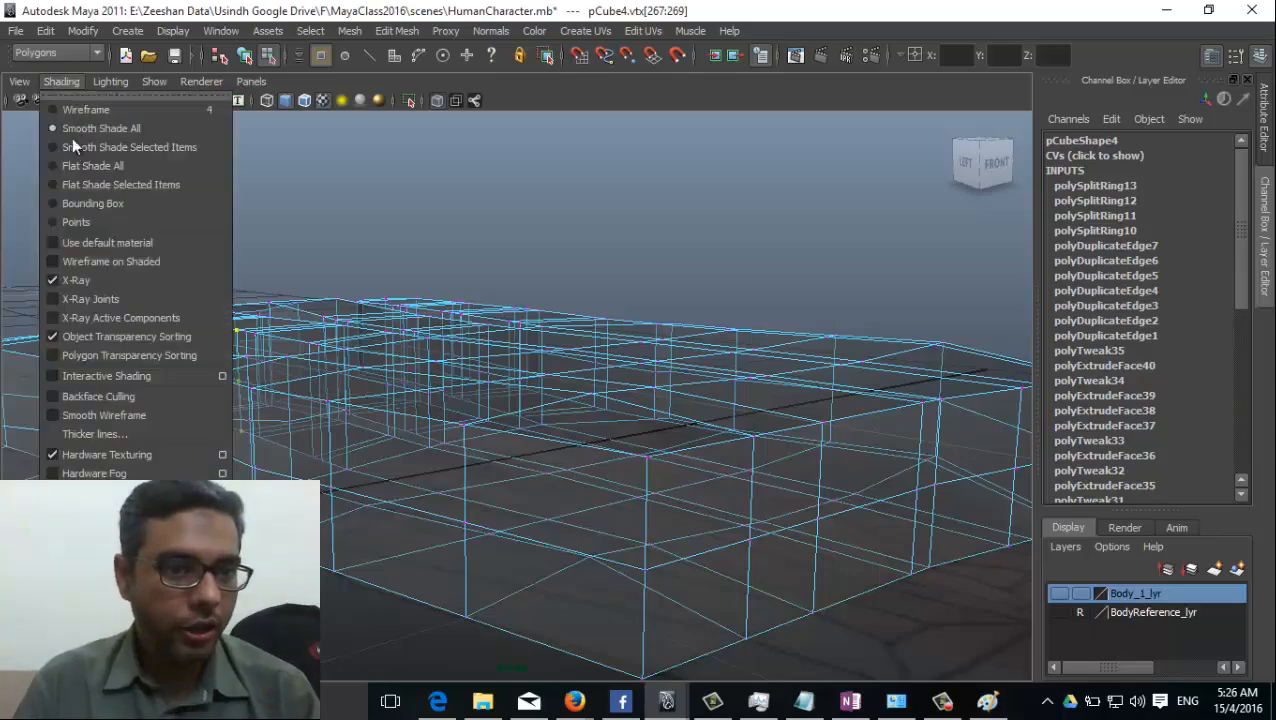
{"action": "left_click", "coordinate": [102, 282]}
Select the four side faces of the palm at the thumb's base and extrude them outward about 0.09 with Keep Faces Together.
{"action": "mouse_move", "coordinate": [780, 450]}
{"action": "left_mouse_down", "text": "alt"}
{"action": "mouse_move", "coordinate": [812, 587]}
{"action": "mouse_move", "coordinate": [568, 533]}
{"action": "mouse_move", "coordinate": [926, 501]}
{"action": "mouse_move", "coordinate": [718, 456]}
{"action": "mouse_move", "coordinate": [305, 469]}
{"action": "mouse_move", "coordinate": [461, 541]}
{"action": "mouse_move", "coordinate": [305, 608]}
{"action": "mouse_move", "coordinate": [240, 510]}
{"action": "mouse_move", "coordinate": [120, 495]}
{"action": "mouse_move", "coordinate": [379, 526]}
{"action": "mouse_move", "coordinate": [406, 544]}
{"action": "mouse_move", "coordinate": [450, 513]}
{"action": "mouse_move", "coordinate": [515, 501]}
{"action": "mouse_move", "coordinate": [533, 521]}
{"action": "mouse_move", "coordinate": [490, 495]}
{"action": "left_mouse_up", "text": "alt"}
{"action": "right_click_drag", "start_coordinate": [460, 427], "coordinate": [458, 407]}
{"action": "left_click", "coordinate": [460, 434]}
{"action": "left_click", "coordinate": [474, 473], "text": "shift"}
{"action": "left_click", "coordinate": [370, 491], "text": "shift"}
{"action": "left_click", "coordinate": [398, 504], "text": "shift"}
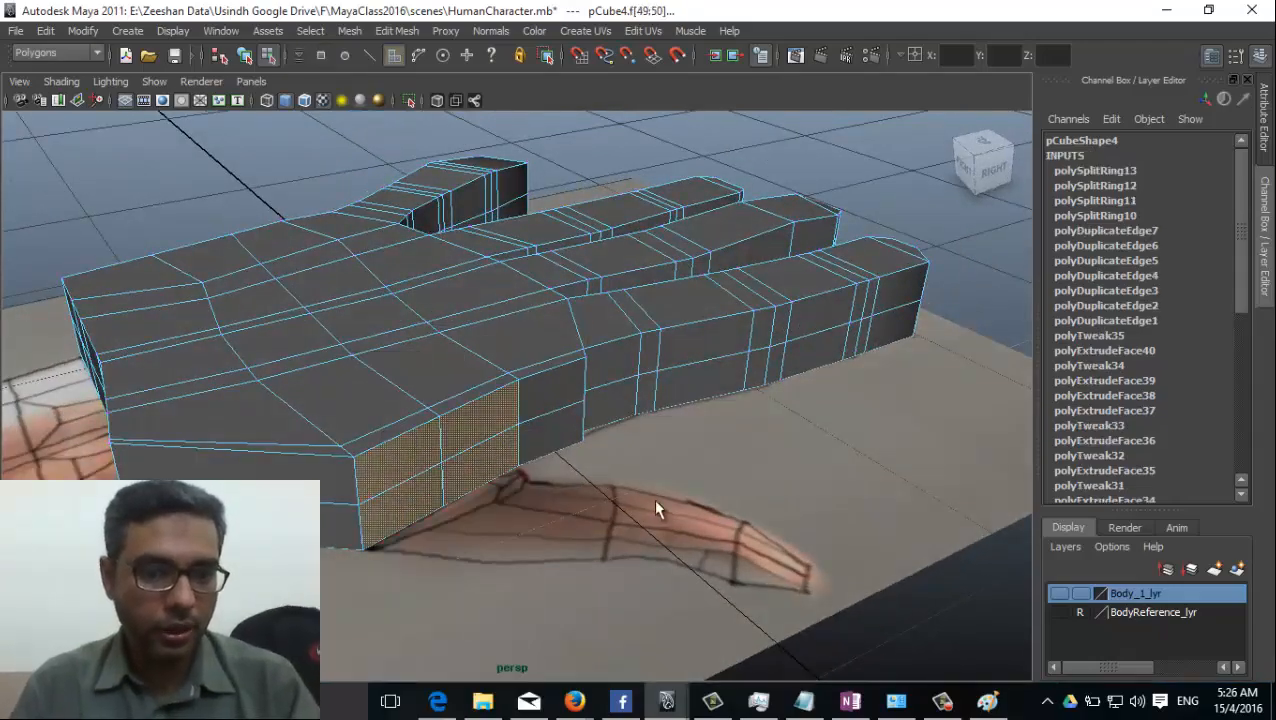
{"action": "mouse_move", "coordinate": [655, 507]}
{"action": "left_mouse_down", "text": "alt"}
{"action": "mouse_move", "coordinate": [441, 487]}
{"action": "mouse_move", "coordinate": [332, 457]}
{"action": "mouse_move", "coordinate": [607, 530]}
{"action": "mouse_move", "coordinate": [584, 393]}
{"action": "mouse_move", "coordinate": [502, 414]}
{"action": "left_mouse_up", "text": "alt"}
{"action": "left_click", "coordinate": [397, 31]}
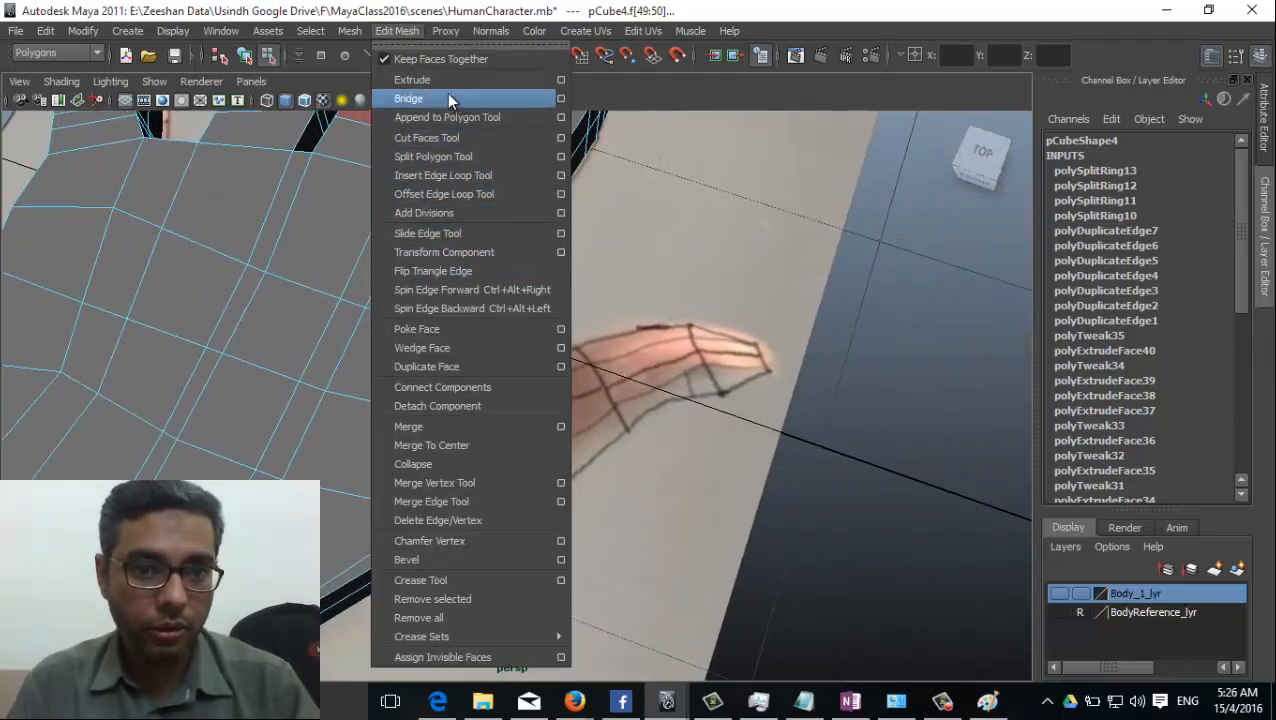
{"action": "left_click", "coordinate": [420, 79]}
{"action": "left_click_drag", "start_coordinate": [600, 420], "coordinate": [403, 490], "text": "alt"}
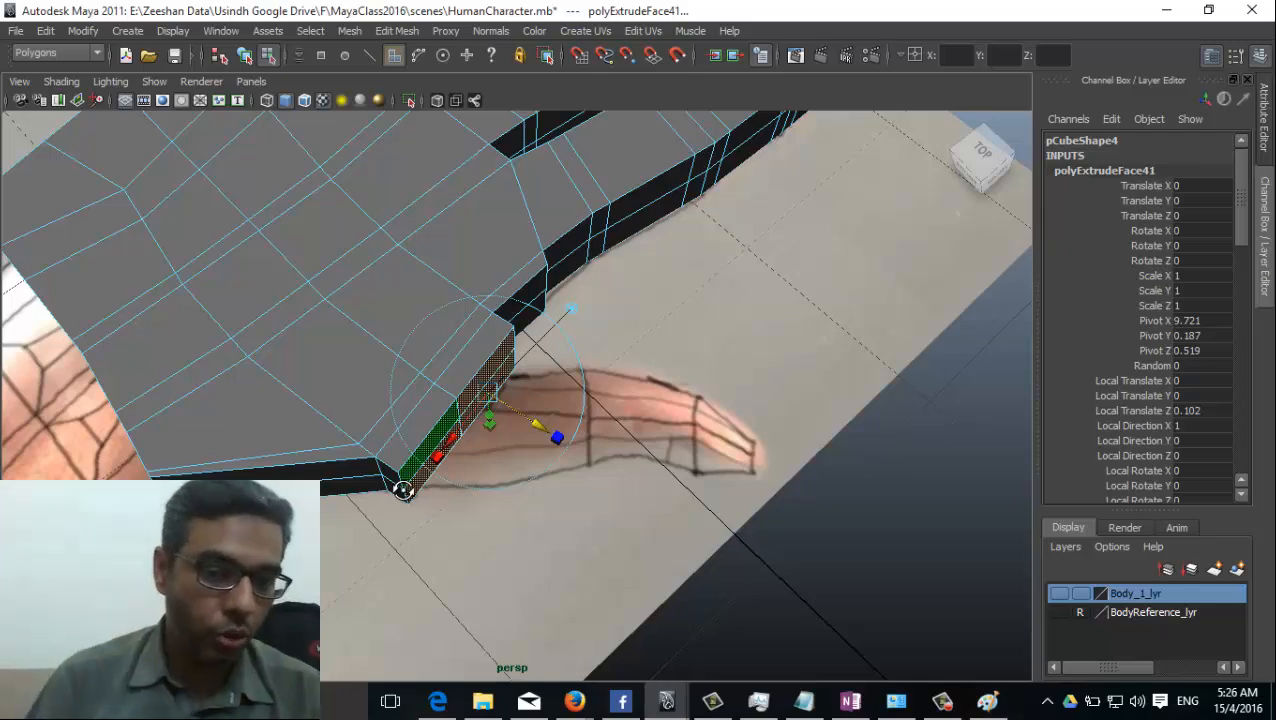
{"action": "left_click_drag", "start_coordinate": [403, 490], "coordinate": [437, 396], "text": "alt"}
{"action": "left_click_drag", "start_coordinate": [506, 415], "coordinate": [496, 407]}
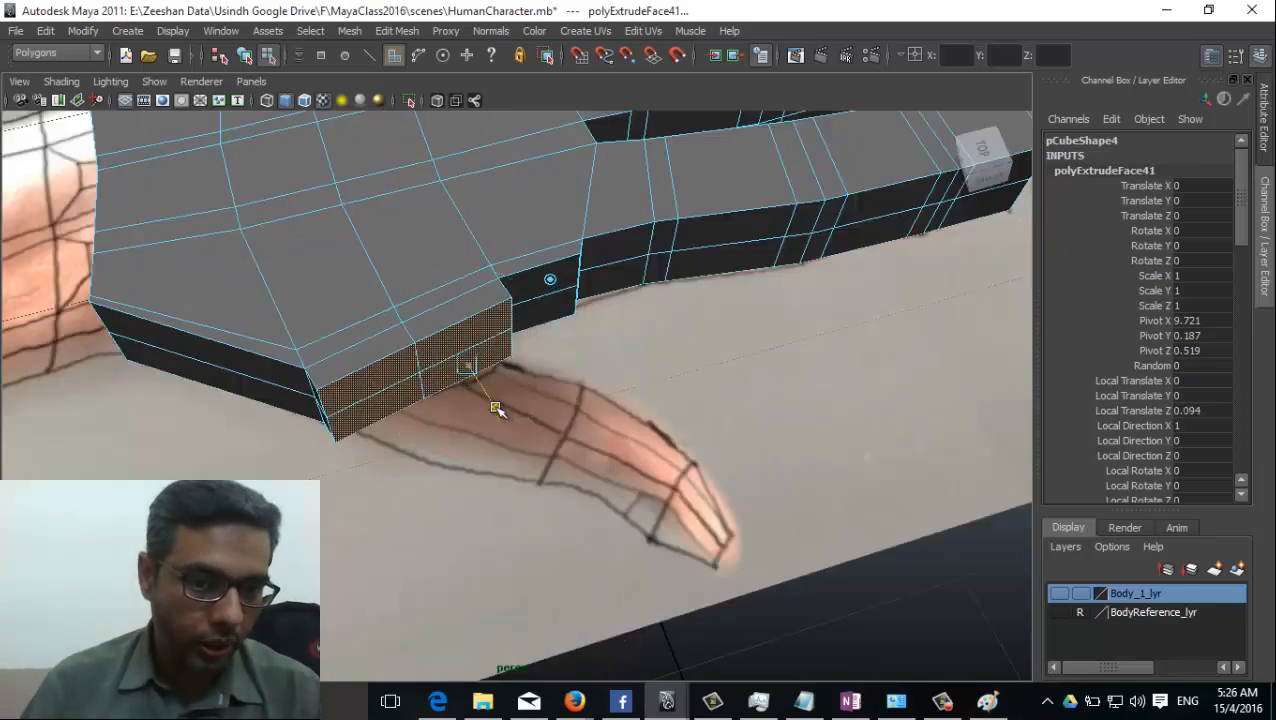
Extrude the thumb base faces a second time, about 0.14 outward and about 0.1 sideways toward the drawn thumb.
{"action": "left_click_drag", "start_coordinate": [391, 404], "coordinate": [528, 453]}
{"action": "key", "text": "ctrl+e"}
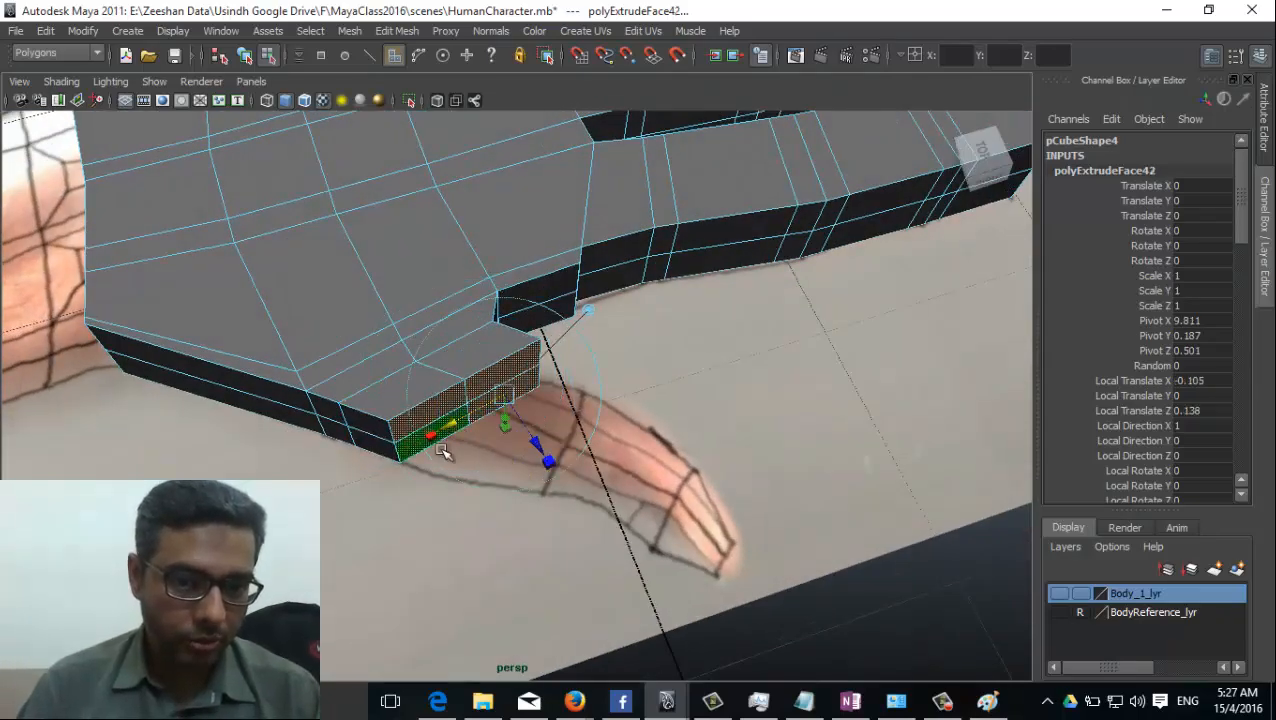
{"action": "left_click_drag", "start_coordinate": [373, 433], "coordinate": [467, 449], "text": "alt"}
Extrude the thumb base faces a third time by about 0.16 and rotate the end faces toward the drawn thumb.
{"action": "key", "text": "g"}
{"action": "key", "text": "ctrl+z"}
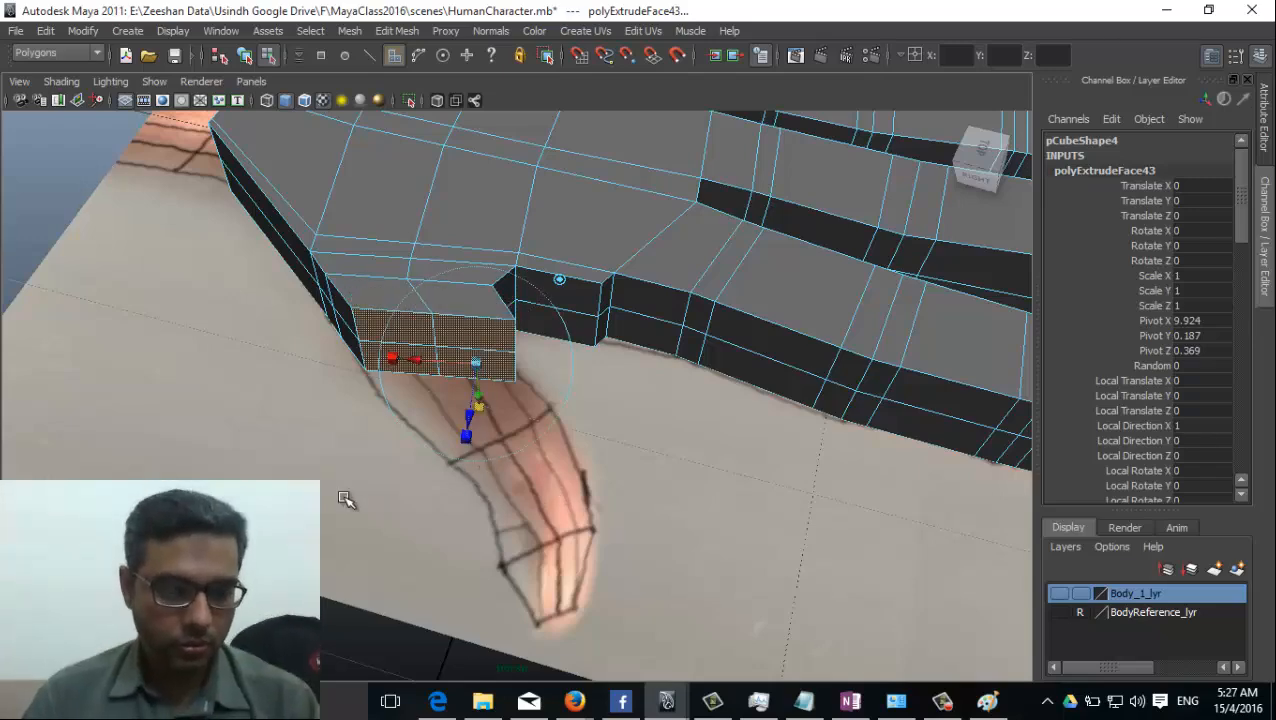
{"action": "left_click_drag", "start_coordinate": [345, 496], "coordinate": [533, 401], "text": "alt"}
{"action": "left_click_drag", "start_coordinate": [576, 356], "coordinate": [625, 368]}
{"action": "key", "text": "e"}
{"action": "left_click_drag", "start_coordinate": [625, 368], "coordinate": [580, 441], "text": "alt"}
{"action": "key", "text": "w"}
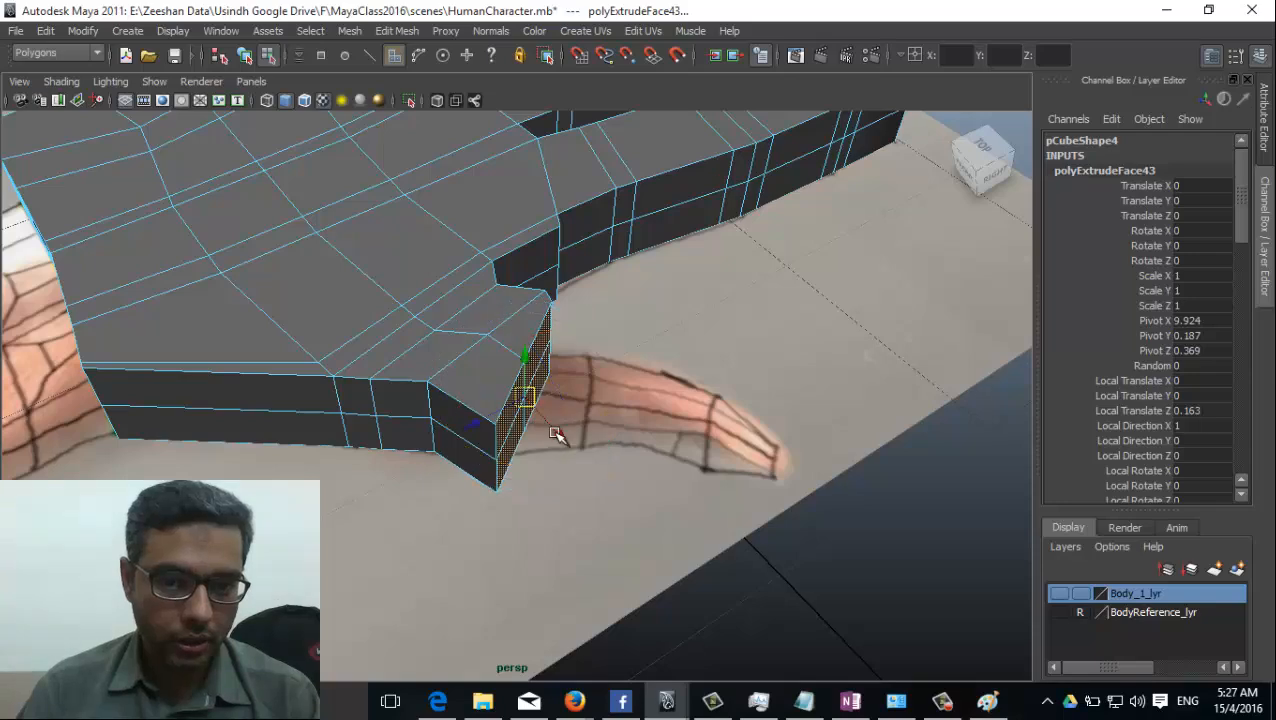
Scale down the extruded end faces, then rotate and move them to line up with the drawn thumb's base.
{"action": "left_click_drag", "start_coordinate": [477, 431], "coordinate": [560, 500]}
{"action": "key", "text": "r"}
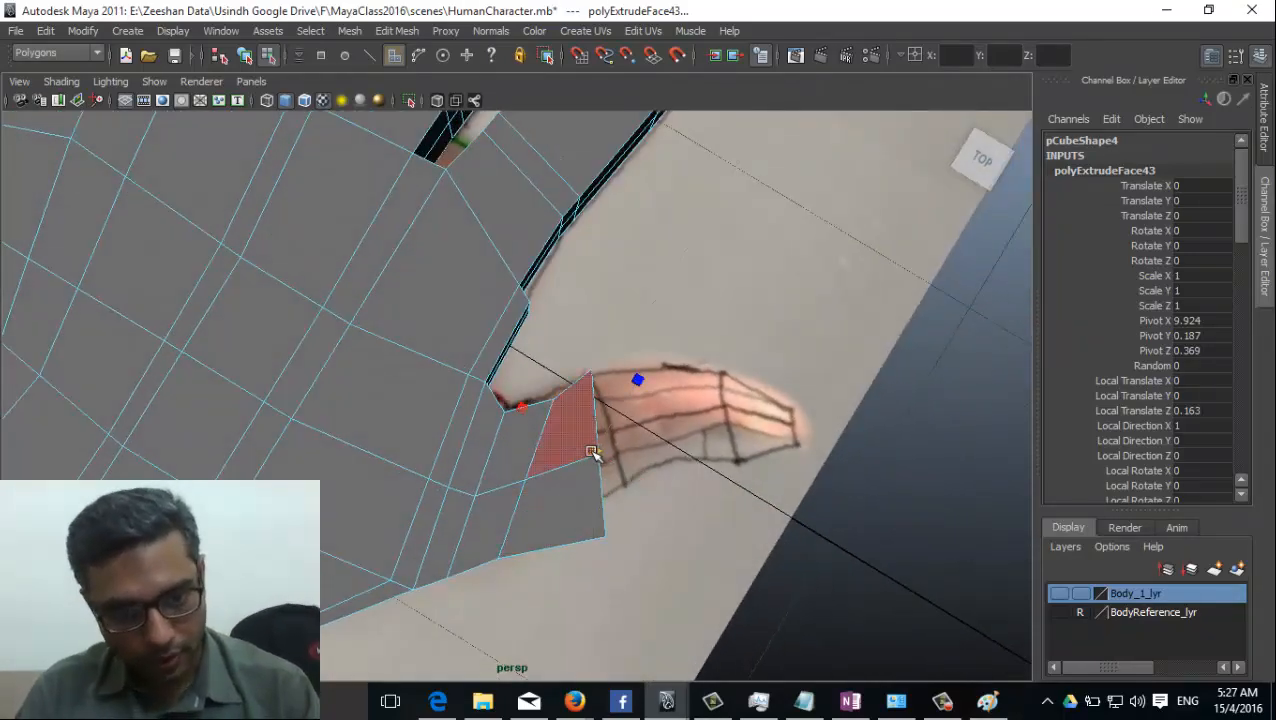
{"action": "left_click_drag", "start_coordinate": [596, 453], "coordinate": [577, 452]}
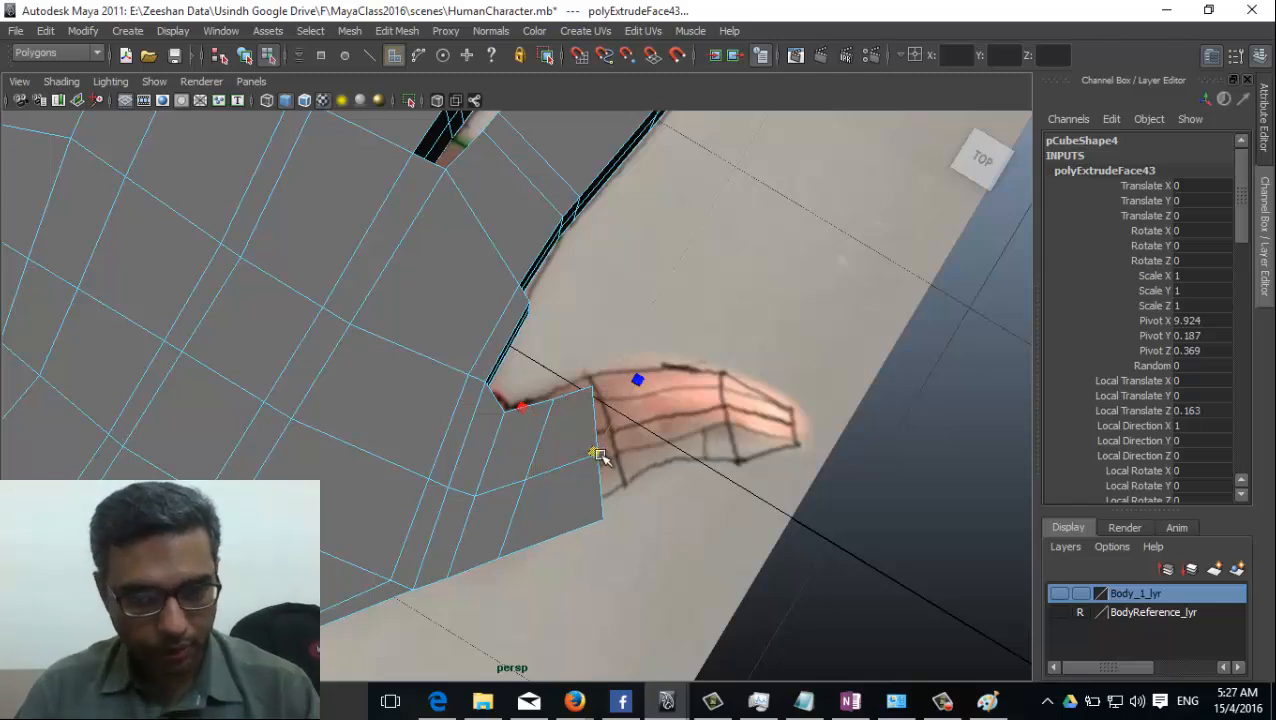
{"action": "key", "text": "e"}
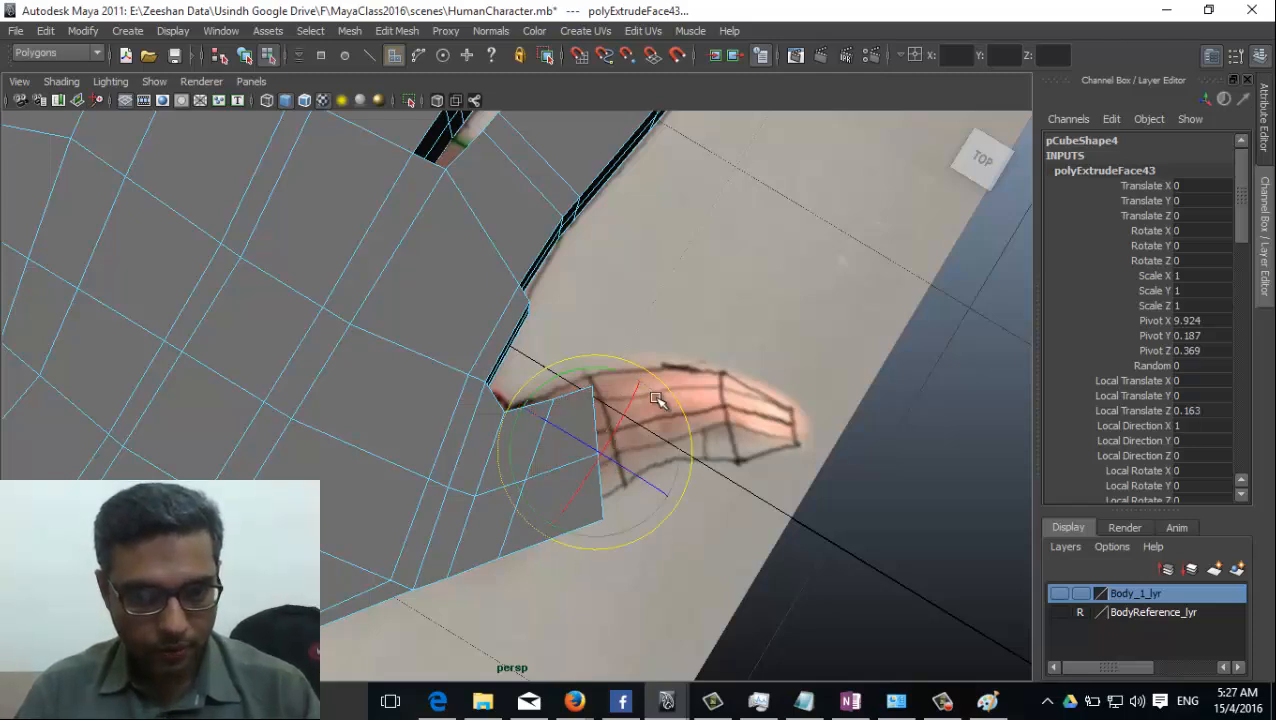
{"action": "key", "text": "w"}
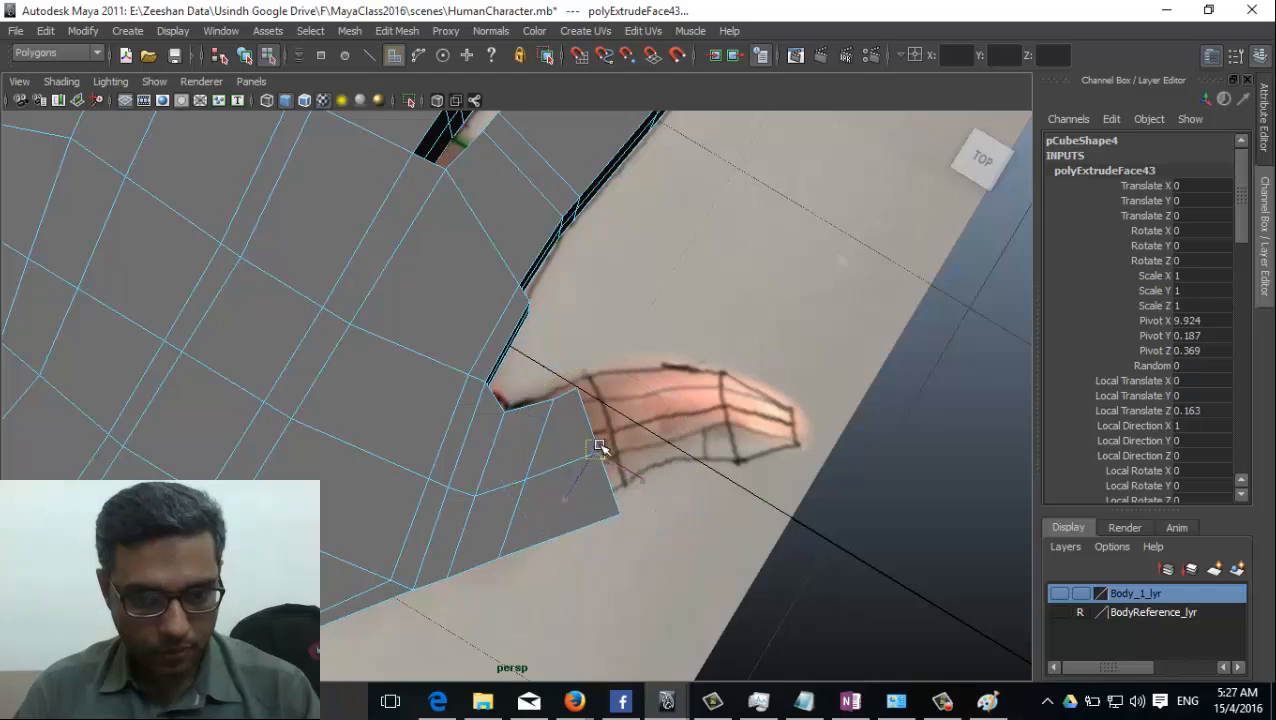
{"action": "left_click_drag", "start_coordinate": [598, 433], "coordinate": [545, 487], "text": "alt"}
Extrude the thumb's end faces by about 0.1 to form a short joint segment, adjusting it in the top view.
{"action": "key", "text": "ctrl+e"}
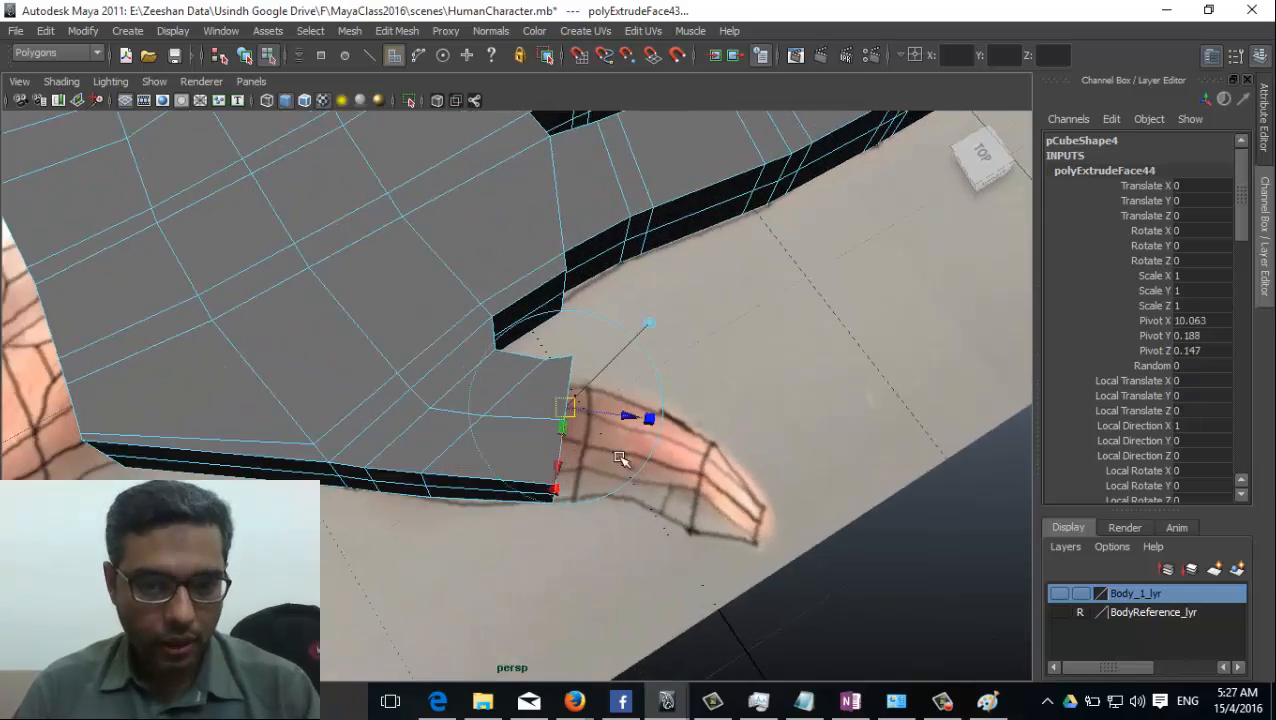
{"action": "mouse_move", "coordinate": [618, 416]}
{"action": "left_mouse_down", "text": "alt"}
{"action": "mouse_move", "coordinate": [643, 436]}
{"action": "mouse_move", "coordinate": [621, 420]}
{"action": "mouse_move", "coordinate": [622, 435]}
{"action": "left_mouse_up", "text": "alt"}
{"action": "left_click", "coordinate": [622, 415]}
{"action": "key", "text": "ctrl+z"}
{"action": "left_click_drag", "start_coordinate": [573, 478], "coordinate": [459, 471], "text": "alt"}
{"action": "key", "text": "space"}
{"action": "middle_click_drag", "start_coordinate": [526, 305], "coordinate": [427, 323], "text": "alt"}
{"action": "right_click_drag", "start_coordinate": [427, 323], "coordinate": [1150, 480], "text": "alt"}
{"action": "middle_click_drag", "start_coordinate": [549, 323], "coordinate": [569, 421], "text": "alt"}
{"action": "right_click_drag", "start_coordinate": [569, 421], "coordinate": [473, 413], "text": "alt"}
{"action": "right_click_drag", "start_coordinate": [274, 425], "coordinate": [650, 458], "text": "alt"}
{"action": "middle_click_drag", "start_coordinate": [456, 430], "coordinate": [409, 474], "text": "alt"}
{"action": "right_click_drag", "start_coordinate": [409, 474], "coordinate": [471, 400], "text": "alt"}
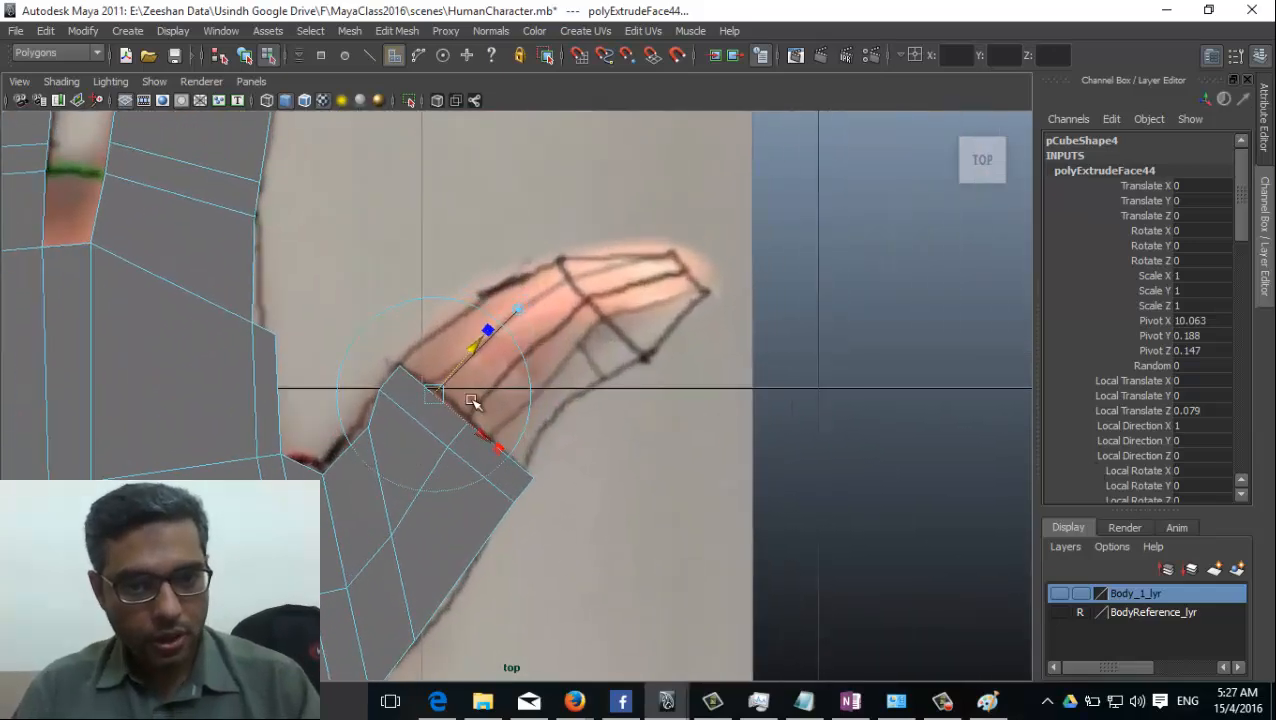
{"action": "mouse_move", "coordinate": [465, 357]}
{"action": "left_mouse_down"}
{"action": "mouse_move", "coordinate": [555, 274]}
{"action": "mouse_move", "coordinate": [386, 406]}
{"action": "mouse_move", "coordinate": [533, 327]}
{"action": "mouse_move", "coordinate": [478, 370]}
{"action": "mouse_move", "coordinate": [490, 359]}
{"action": "left_mouse_up"}
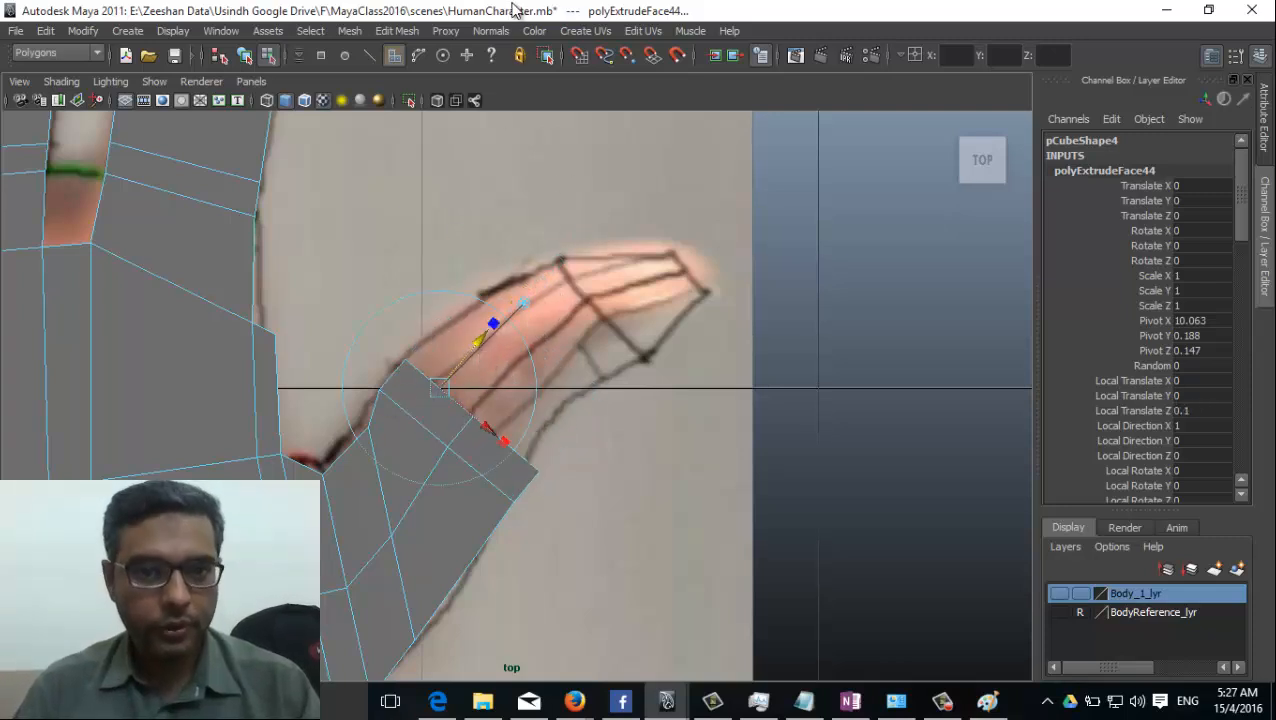
Extrude the thumb's end faces by about 0.3 along the drawn lower thumb segment.
{"action": "left_click", "coordinate": [397, 31]}
{"action": "left_click", "coordinate": [425, 76]}
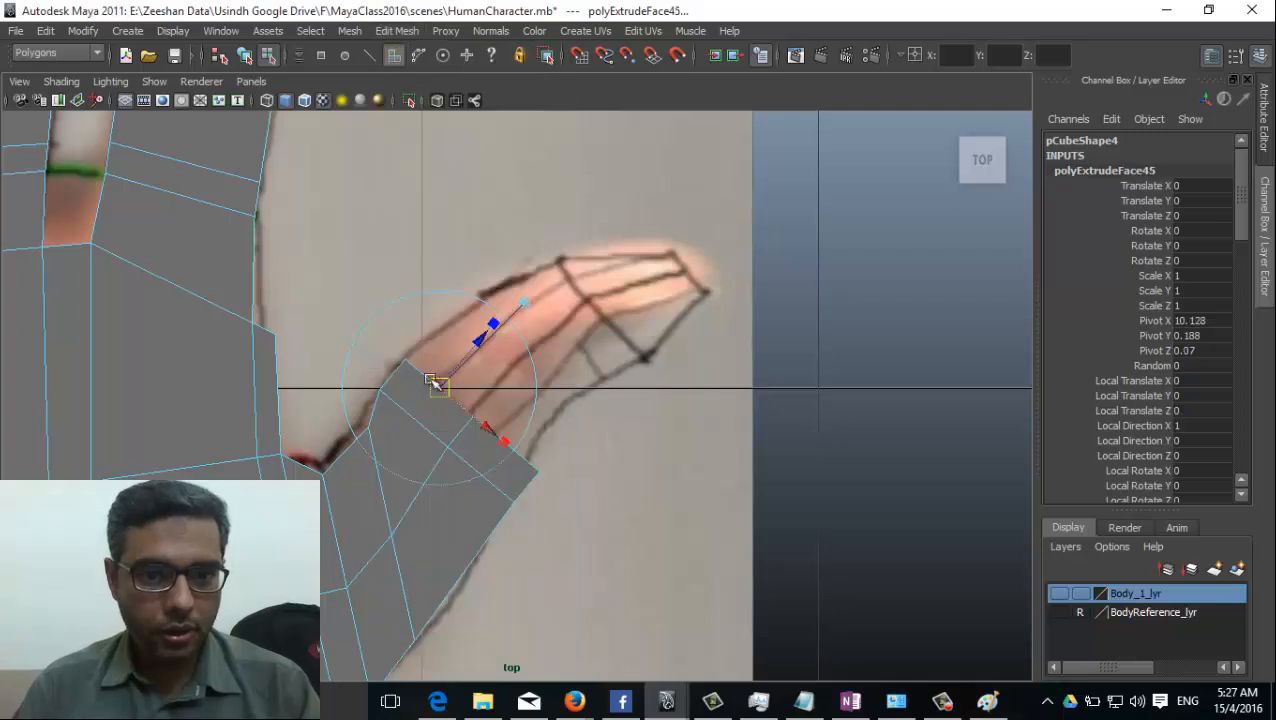
{"action": "left_click_drag", "start_coordinate": [487, 333], "coordinate": [526, 316]}
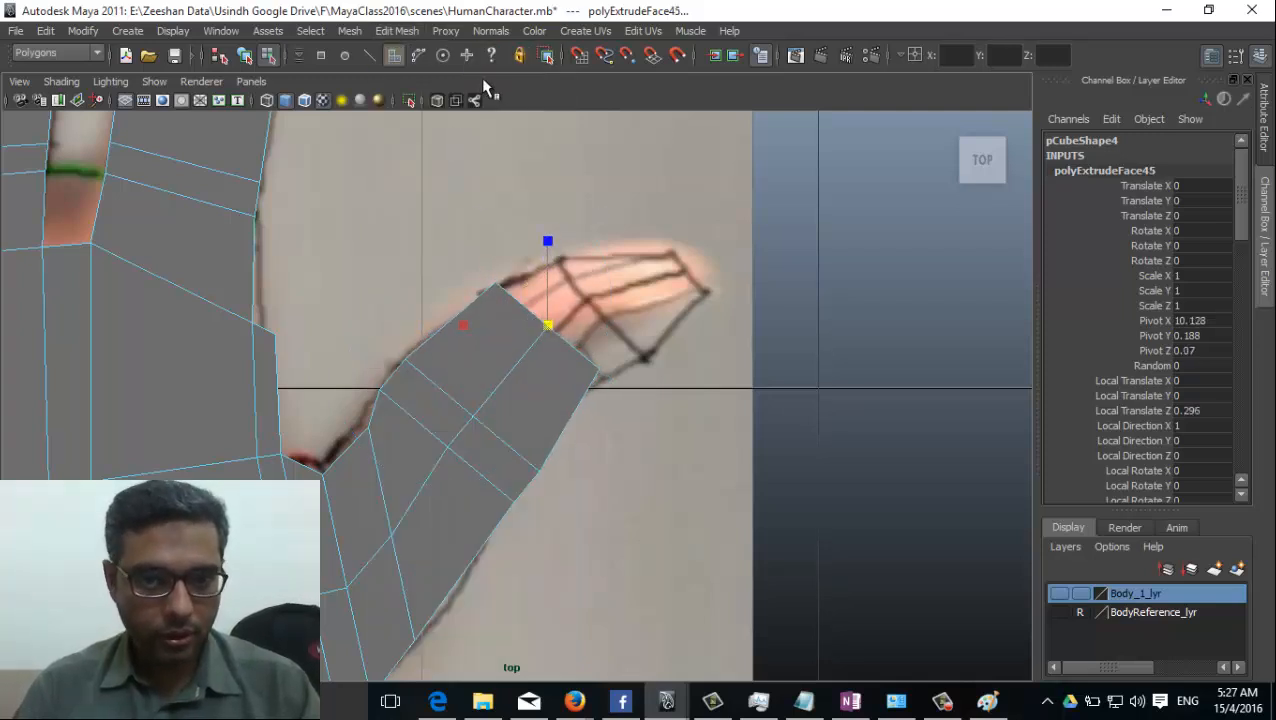
Extrude another thumb segment of about 0.11, then rotate and move its end faces to match the drawn upper joint.
{"action": "key", "text": "g"}
{"action": "left_click_drag", "start_coordinate": [559, 262], "coordinate": [589, 227]}
{"action": "key", "text": "e"}
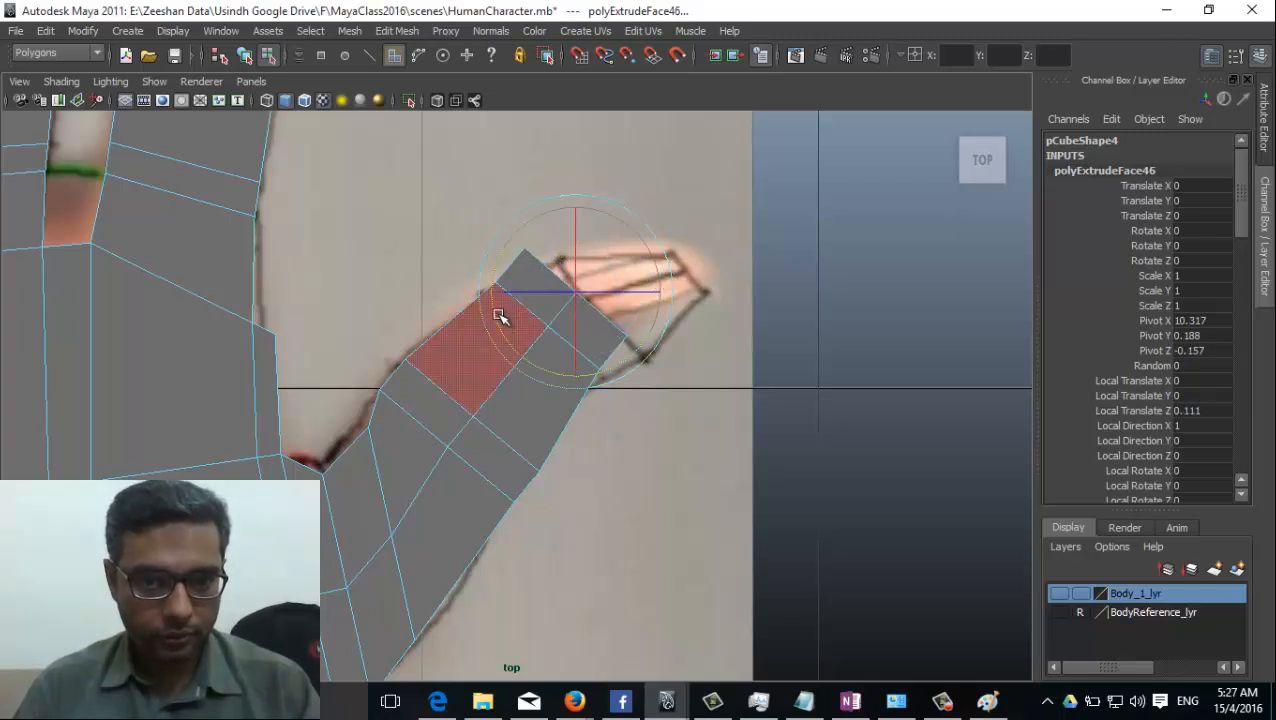
{"action": "left_click_drag", "start_coordinate": [500, 317], "coordinate": [501, 293]}
{"action": "key", "text": "w"}
{"action": "left_click_drag", "start_coordinate": [579, 300], "coordinate": [607, 308]}
Extrude the end faces by about 0.26 toward the drawn thumb's tip and adjust their position.
{"action": "key", "text": "ctrl+e"}
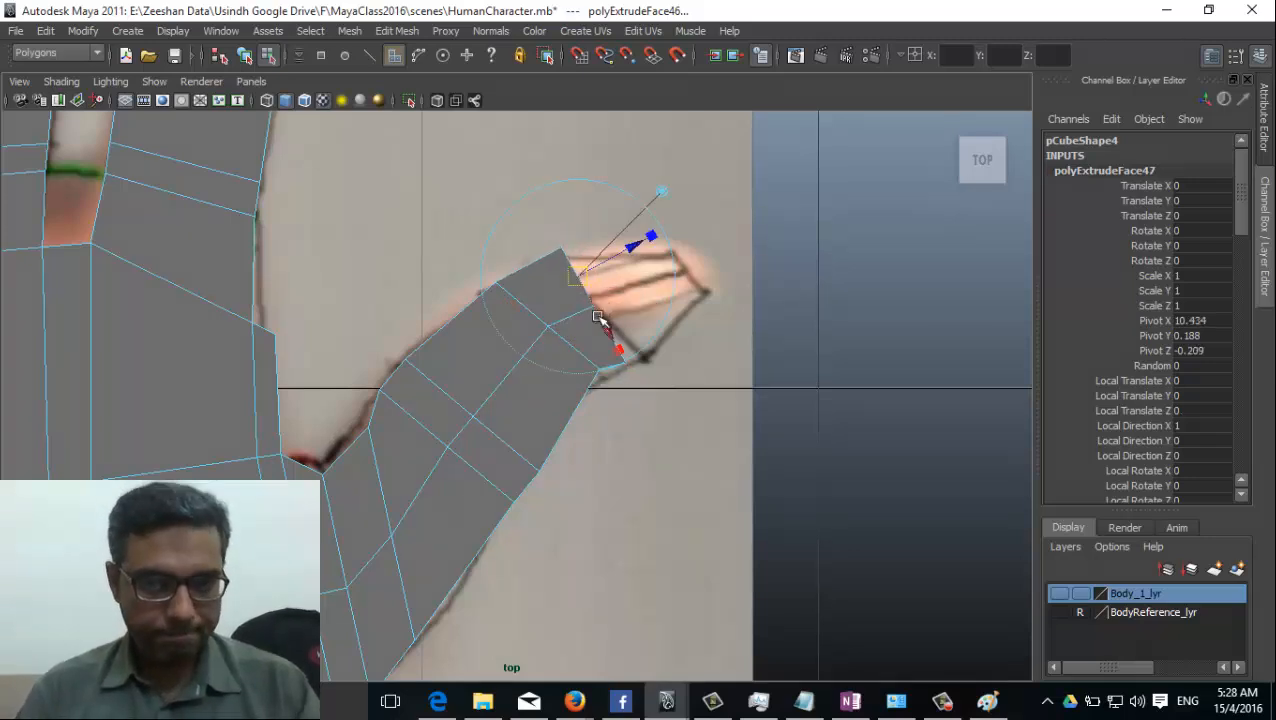
{"action": "left_click_drag", "start_coordinate": [633, 255], "coordinate": [677, 251]}
{"action": "key", "text": "t"}
{"action": "key", "text": "w"}
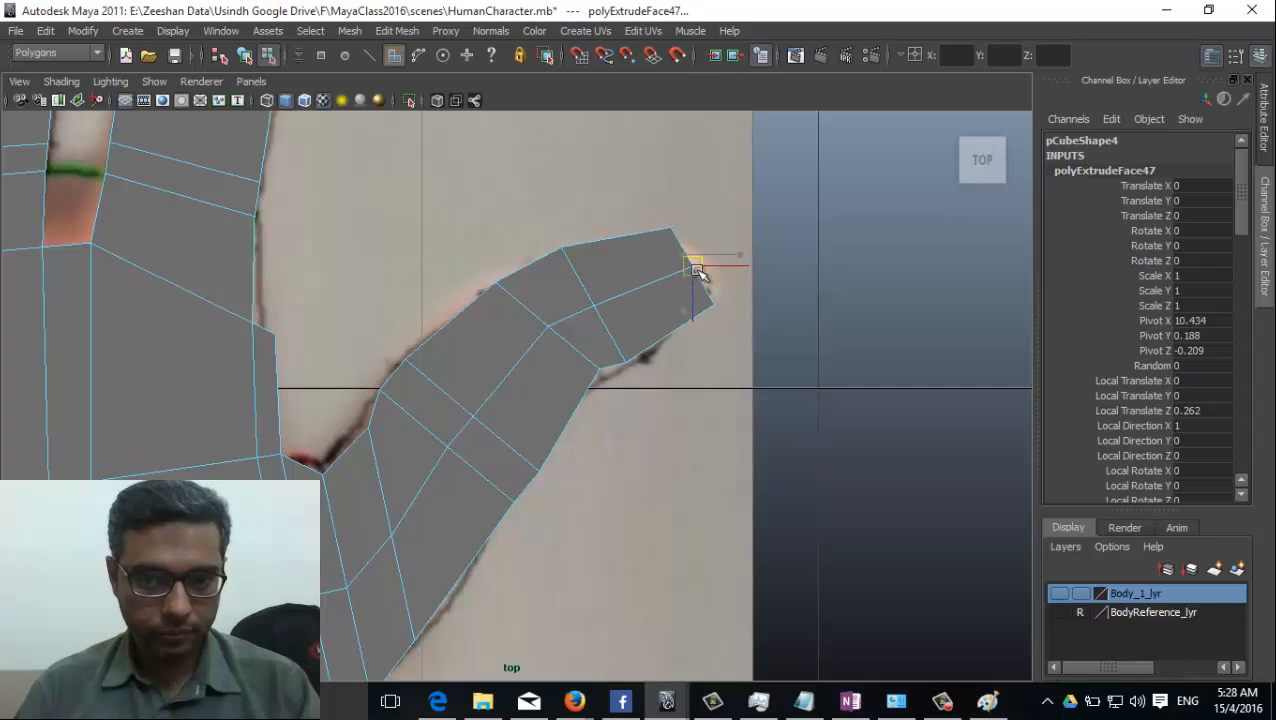
Switch the hand mesh to vertex selection and turn on X-Ray shading in the top view.
{"action": "mouse_move", "coordinate": [480, 396]}
{"action": "right_mouse_down"}
{"action": "mouse_move", "coordinate": [427, 365]}
{"action": "mouse_move", "coordinate": [400, 376]}
{"action": "right_mouse_up"}
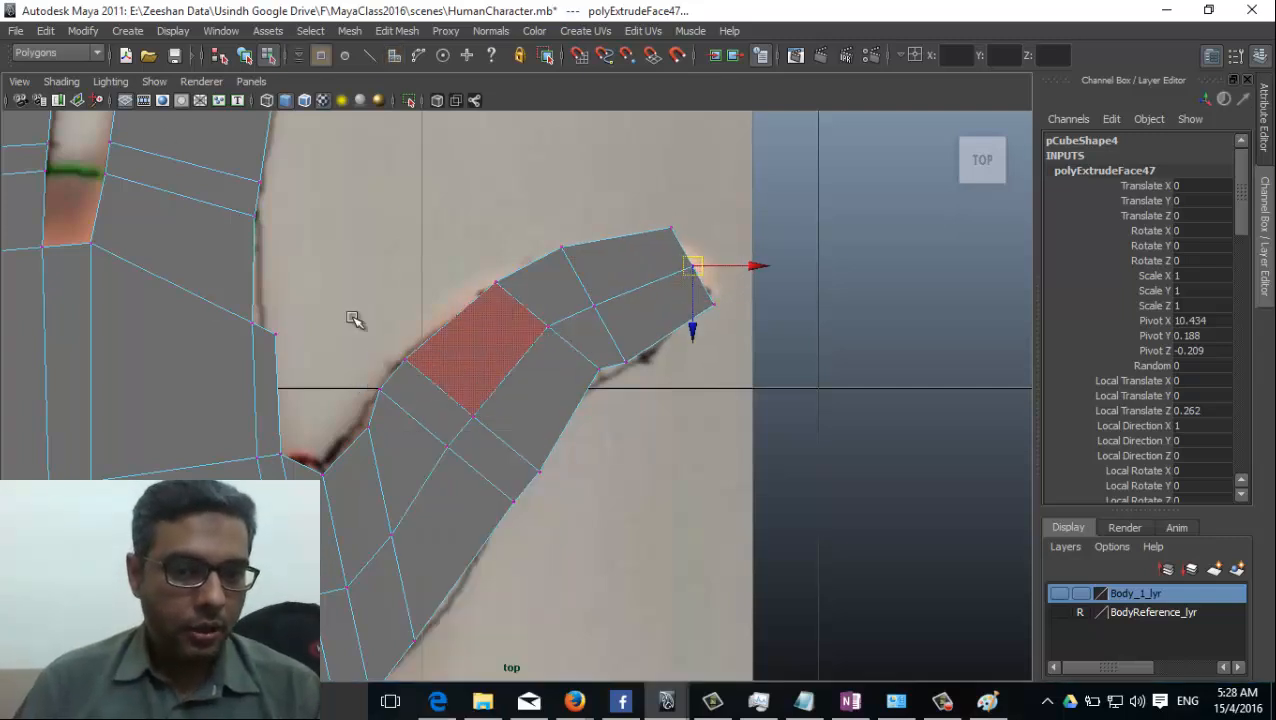
{"action": "left_click", "coordinate": [62, 82]}
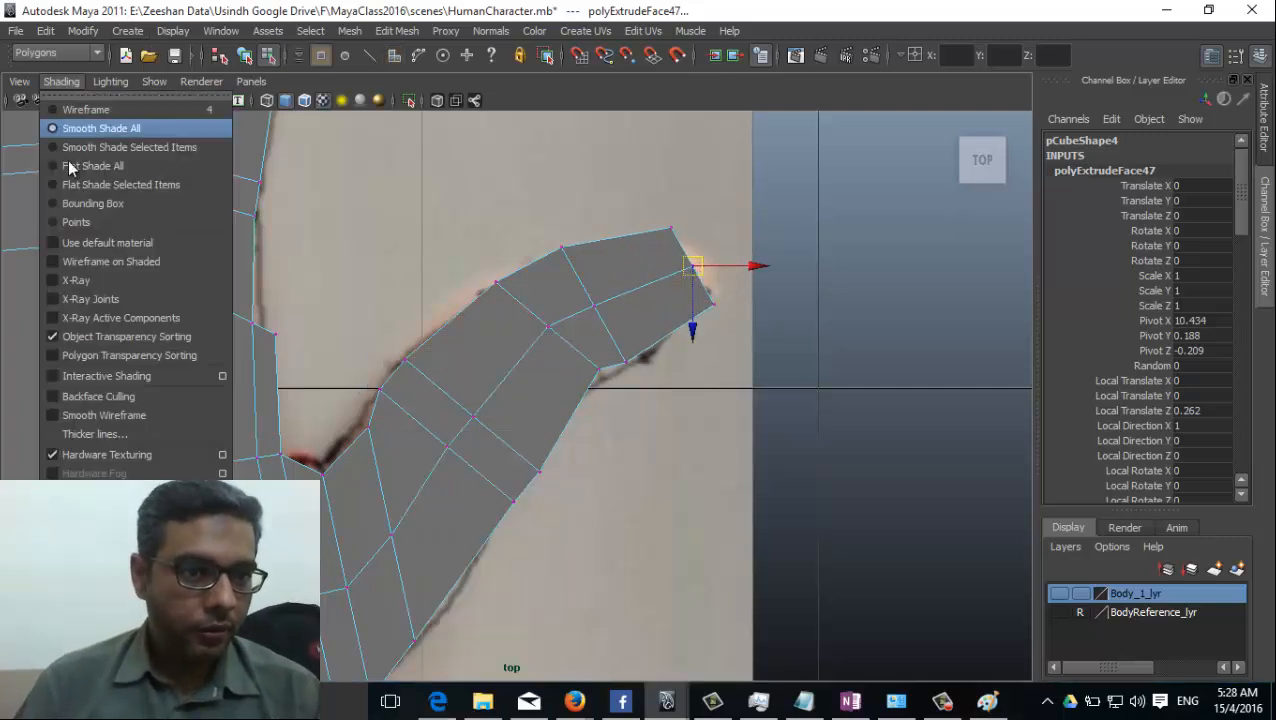
{"action": "left_click", "coordinate": [98, 283]}
Move the two inner-edge vertices nearest the palm at the thumb's base onto the reference outline.
{"action": "middle_click_drag", "start_coordinate": [459, 415], "coordinate": [481, 347], "text": "alt"}
{"action": "left_click", "coordinate": [391, 365]}
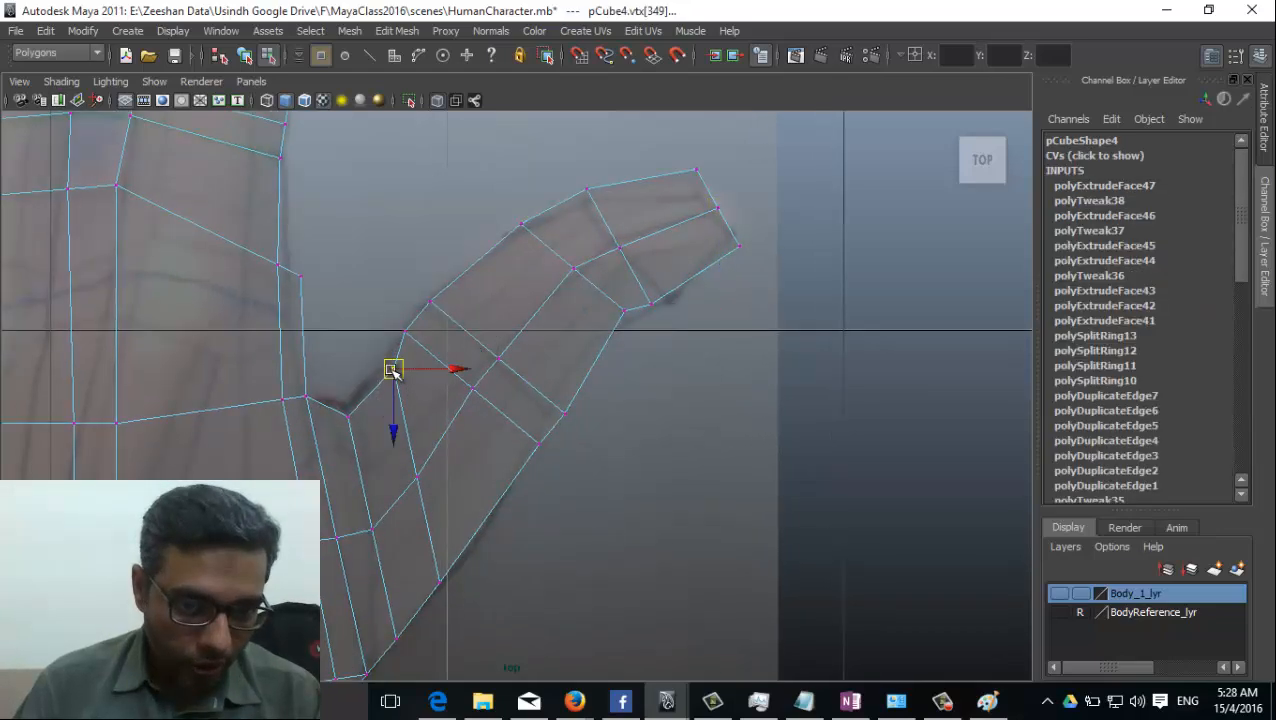
{"action": "left_click", "coordinate": [345, 417]}
{"action": "left_click_drag", "start_coordinate": [343, 417], "coordinate": [344, 411]}
Move the two outer-edge vertices of the thumb's lower joint onto the reference outline.
{"action": "middle_click_drag", "start_coordinate": [421, 486], "coordinate": [412, 392], "text": "alt"}
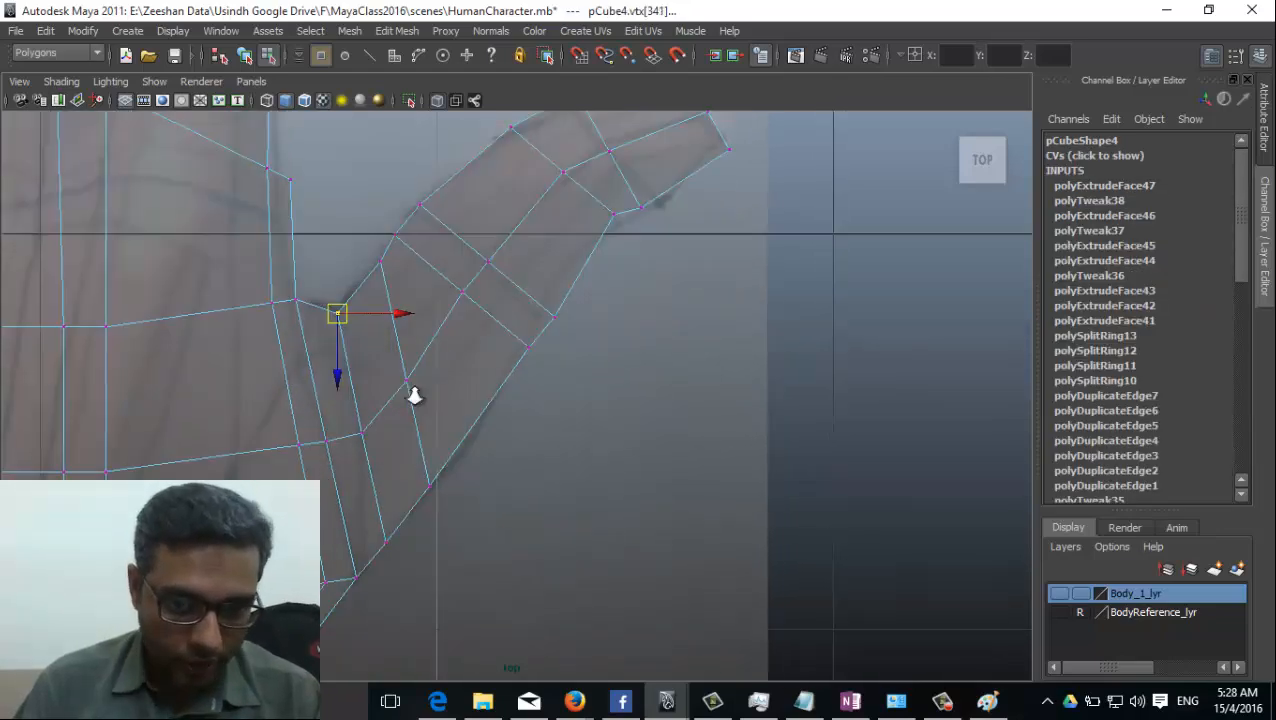
{"action": "right_click_drag", "start_coordinate": [412, 392], "coordinate": [588, 396], "text": "alt"}
{"action": "left_click", "coordinate": [532, 331]}
{"action": "mouse_move", "coordinate": [533, 329]}
{"action": "left_mouse_down"}
{"action": "mouse_move", "coordinate": [509, 295]}
{"action": "mouse_move", "coordinate": [523, 325]}
{"action": "left_mouse_up"}
{"action": "mouse_move", "coordinate": [558, 280]}
{"action": "left_mouse_down"}
{"action": "mouse_move", "coordinate": [583, 330]}
{"action": "mouse_move", "coordinate": [555, 292]}
{"action": "left_mouse_up"}
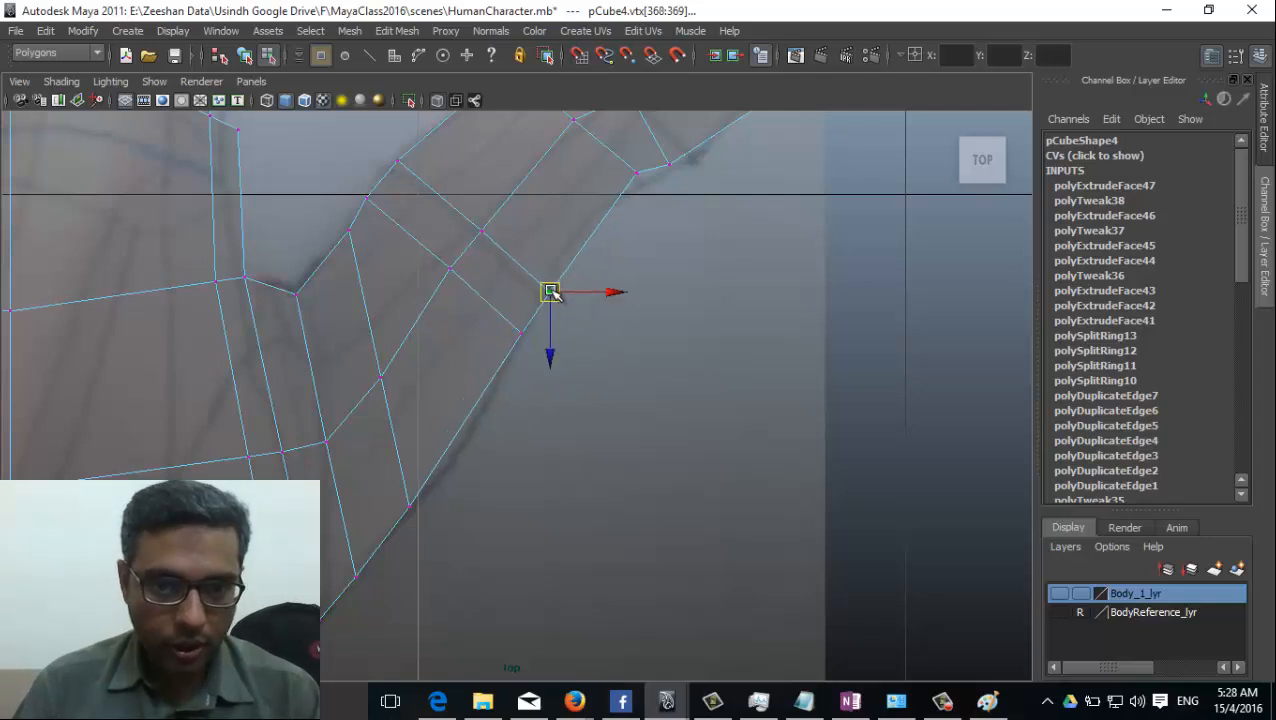
Move the two inner-edge vertices of the thumb's upper joint onto the reference outline.
{"action": "middle_click_drag", "start_coordinate": [551, 292], "coordinate": [550, 420], "text": "alt"}
{"action": "left_click_drag", "start_coordinate": [484, 255], "coordinate": [521, 208]}
{"action": "left_click_drag", "start_coordinate": [508, 221], "coordinate": [505, 237]}
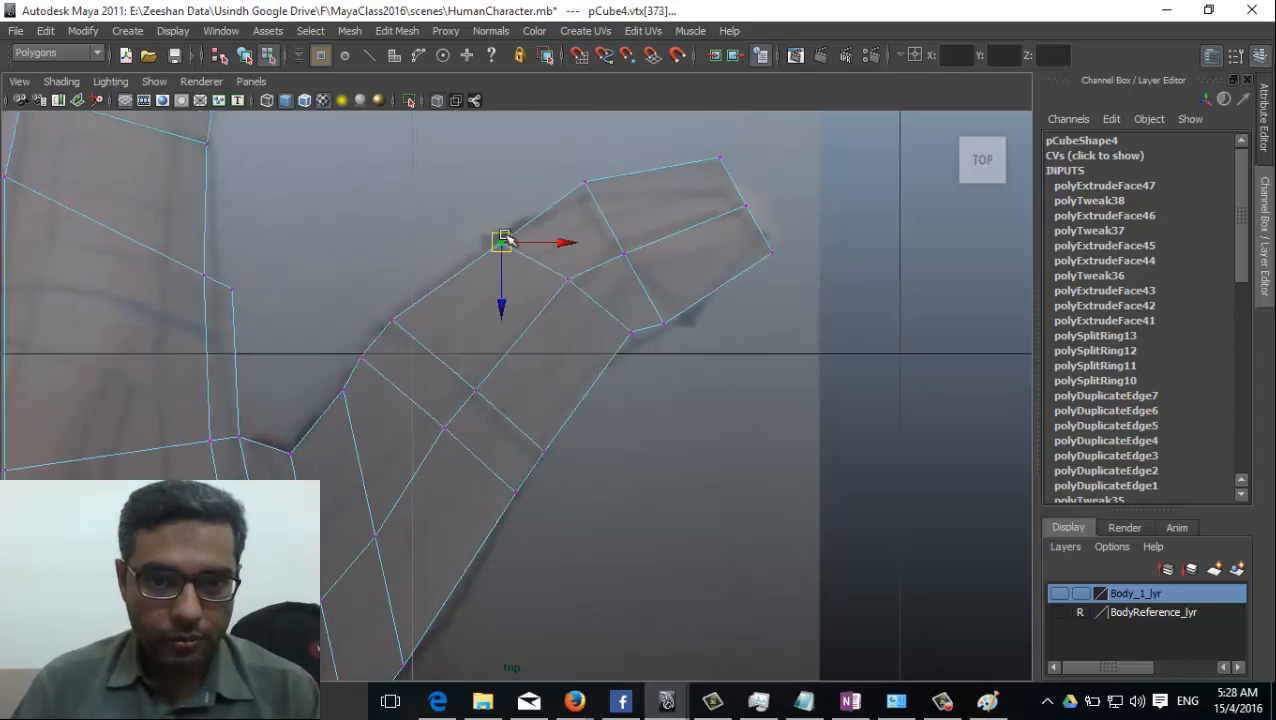
{"action": "left_click", "coordinate": [587, 182]}
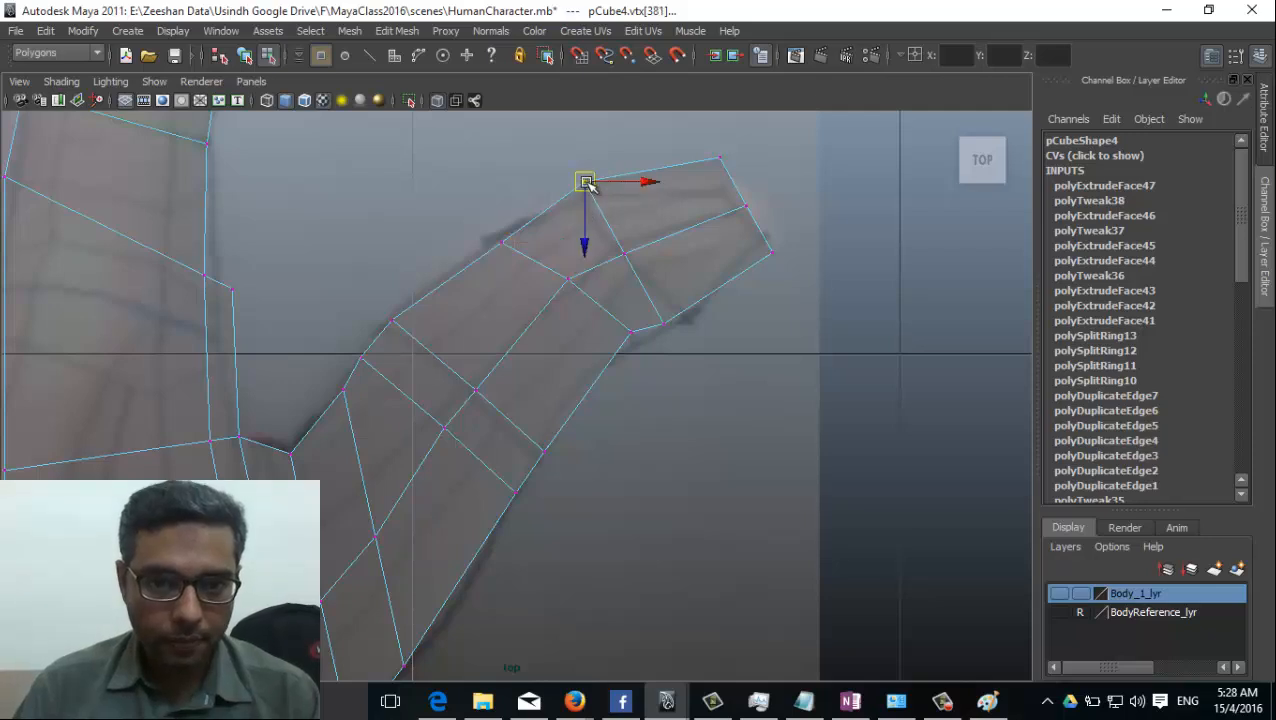
{"action": "left_click_drag", "start_coordinate": [587, 183], "coordinate": [580, 205]}
Fit the thumb's tip vertices and the outer-edge vertices of its upper joint to the reference outline.
{"action": "left_click", "coordinate": [727, 159]}
{"action": "left_click_drag", "start_coordinate": [722, 208], "coordinate": [725, 240]}
{"action": "left_click_drag", "start_coordinate": [678, 345], "coordinate": [639, 341]}
{"action": "left_click_drag", "start_coordinate": [636, 337], "coordinate": [644, 351]}
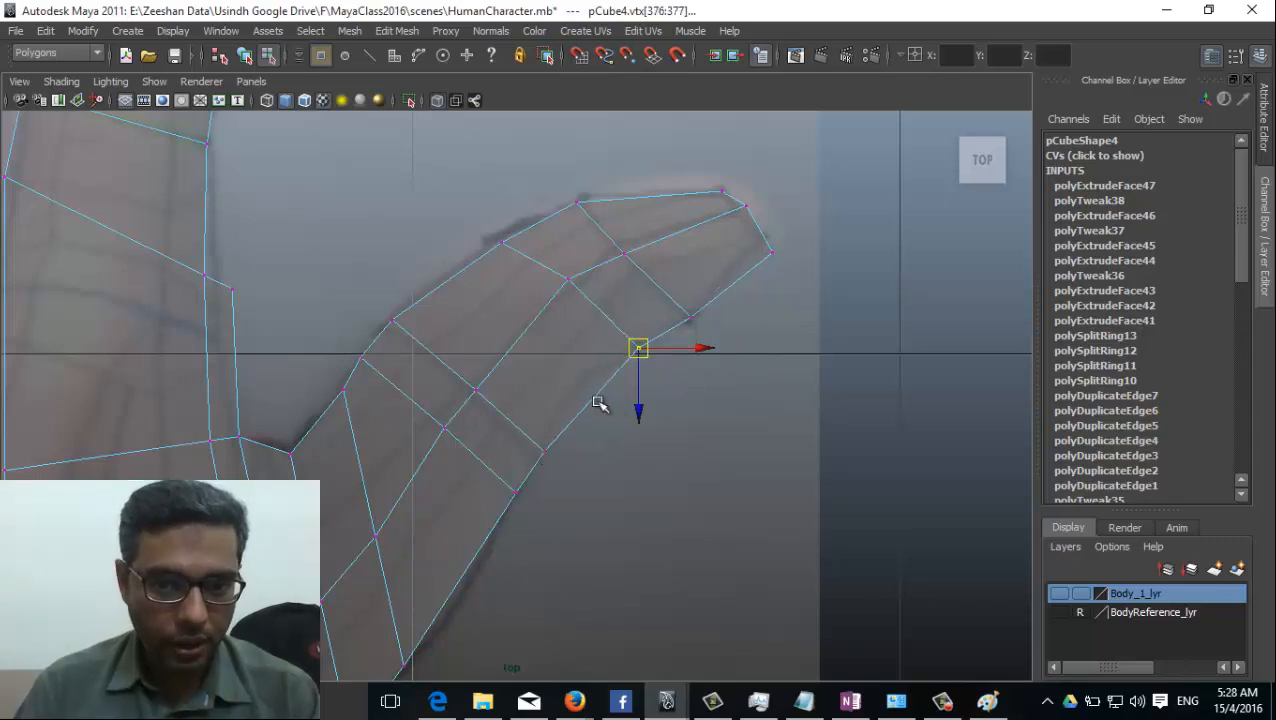
{"action": "left_click_drag", "start_coordinate": [738, 220], "coordinate": [755, 202]}
{"action": "left_click_drag", "start_coordinate": [751, 208], "coordinate": [743, 216]}
{"action": "middle_click_drag", "start_coordinate": [486, 478], "coordinate": [562, 395], "text": "alt"}
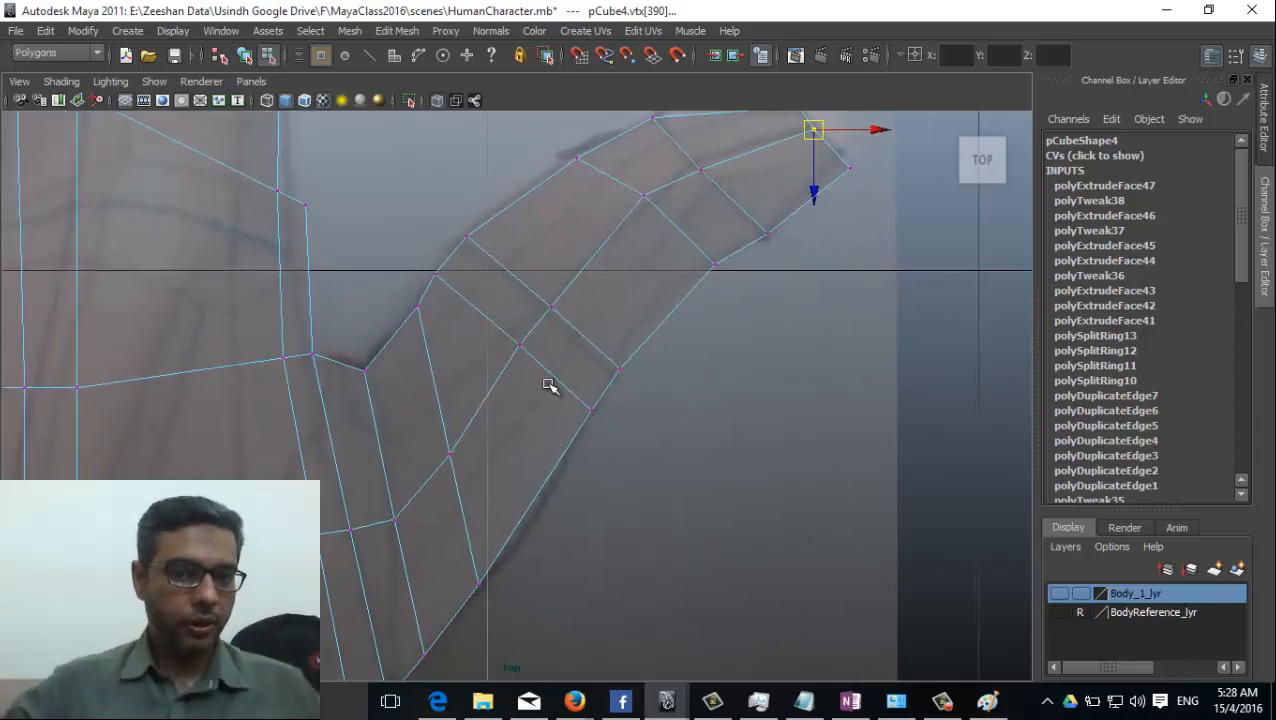
{"action": "left_click", "coordinate": [620, 366]}
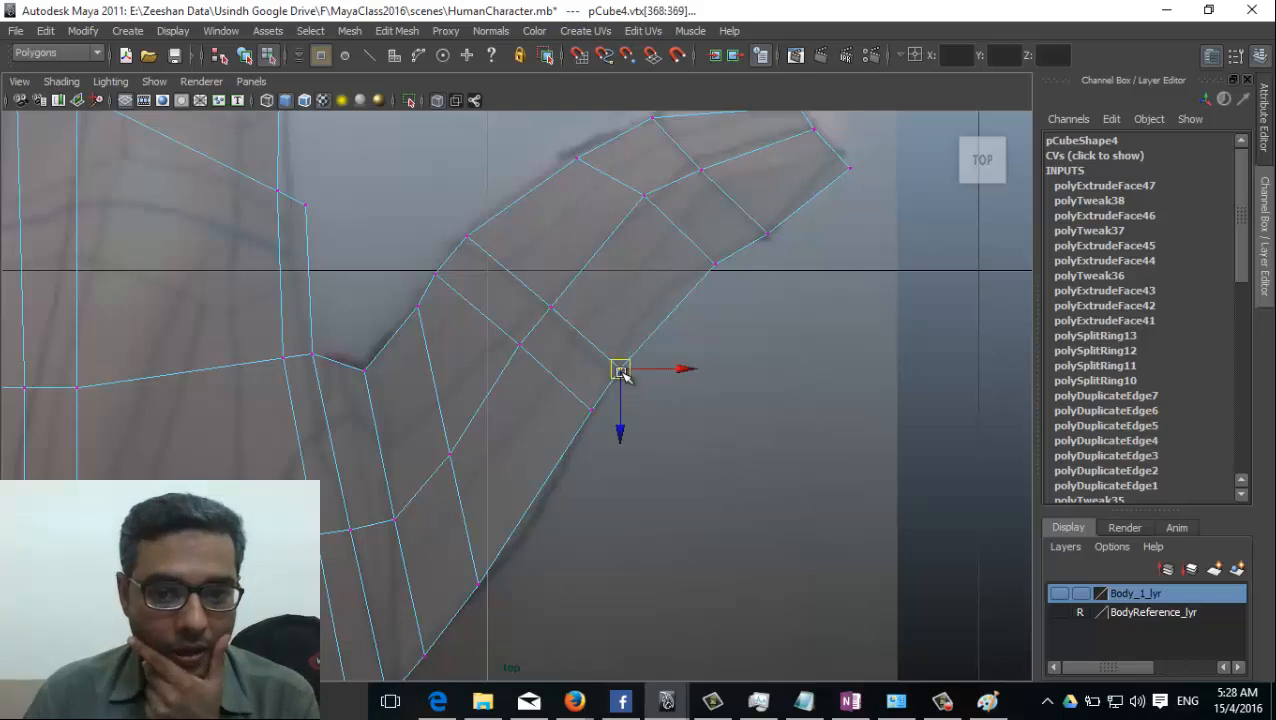
{"action": "left_click_drag", "start_coordinate": [621, 368], "coordinate": [640, 324]}
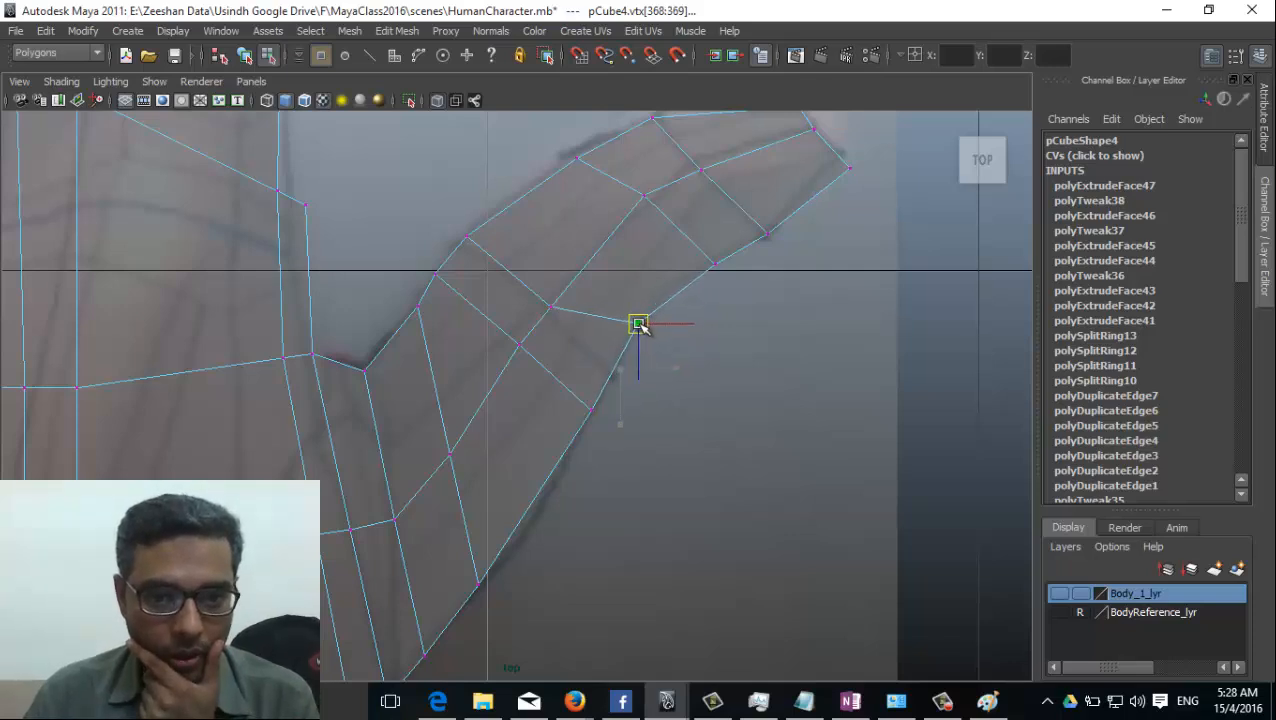
{"action": "key", "text": "ctrl+z"}
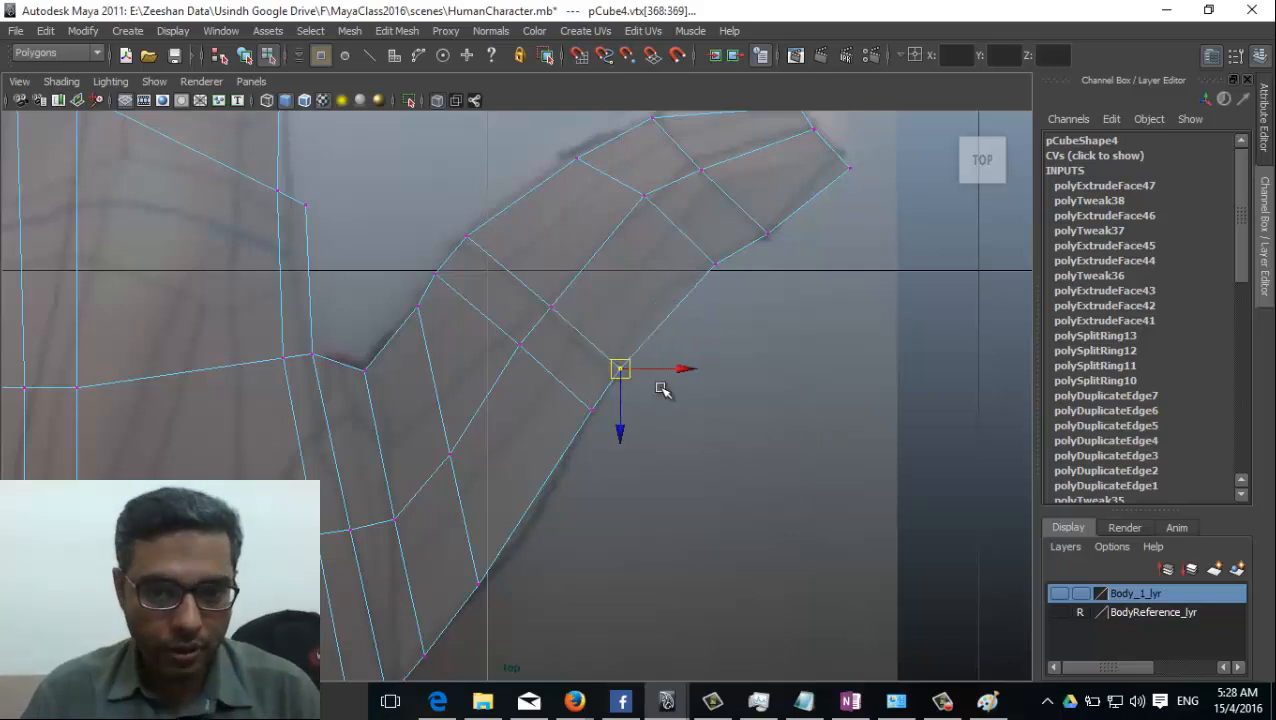
Shift the middle and inner vertices of the lower joint's outermost loop slightly toward the palm.
{"action": "left_click", "coordinate": [546, 307]}
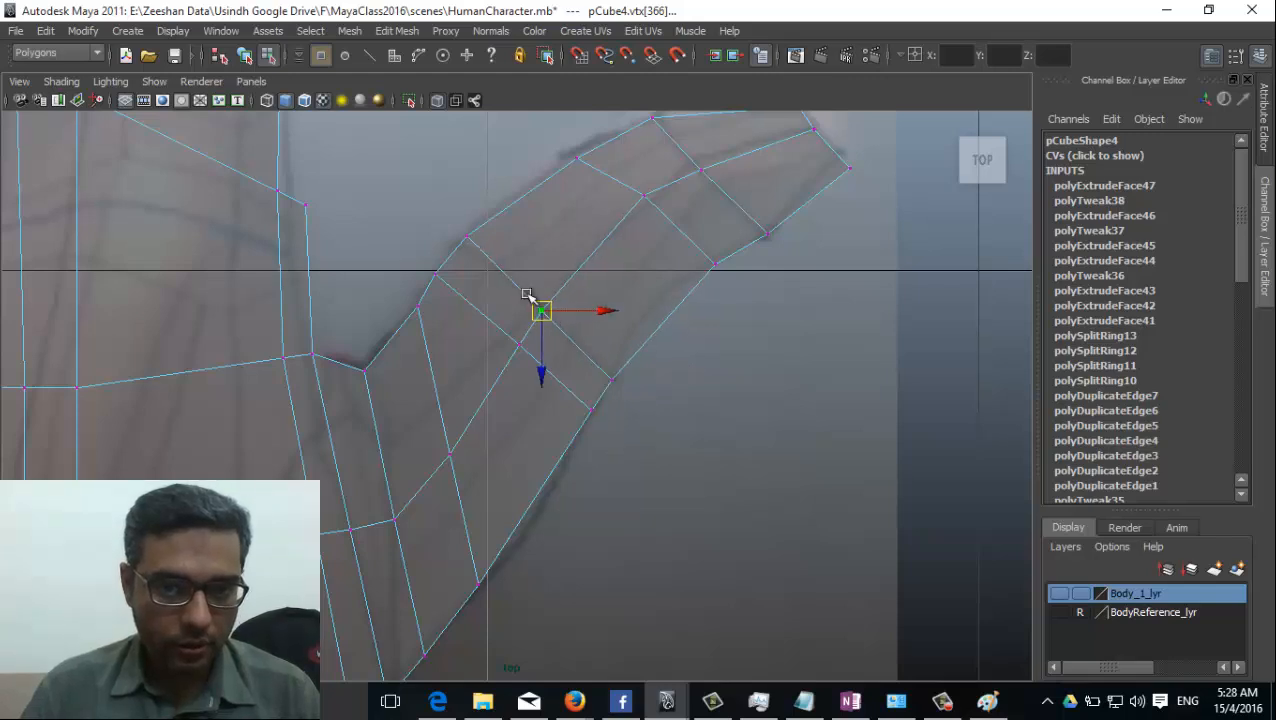
{"action": "left_click", "coordinate": [456, 248]}
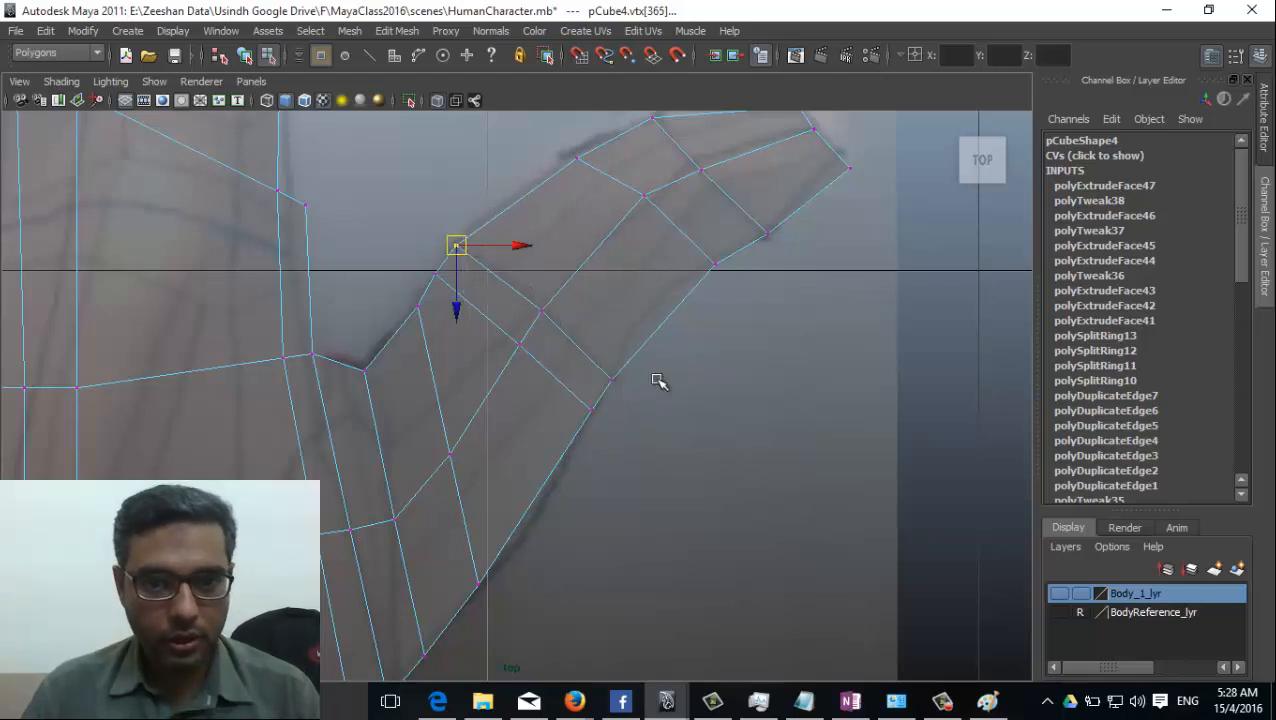
Insert an edge loop across the thumb midway between its lower and upper joints with the Insert Edge Loop Tool.
{"action": "left_click", "coordinate": [397, 31]}
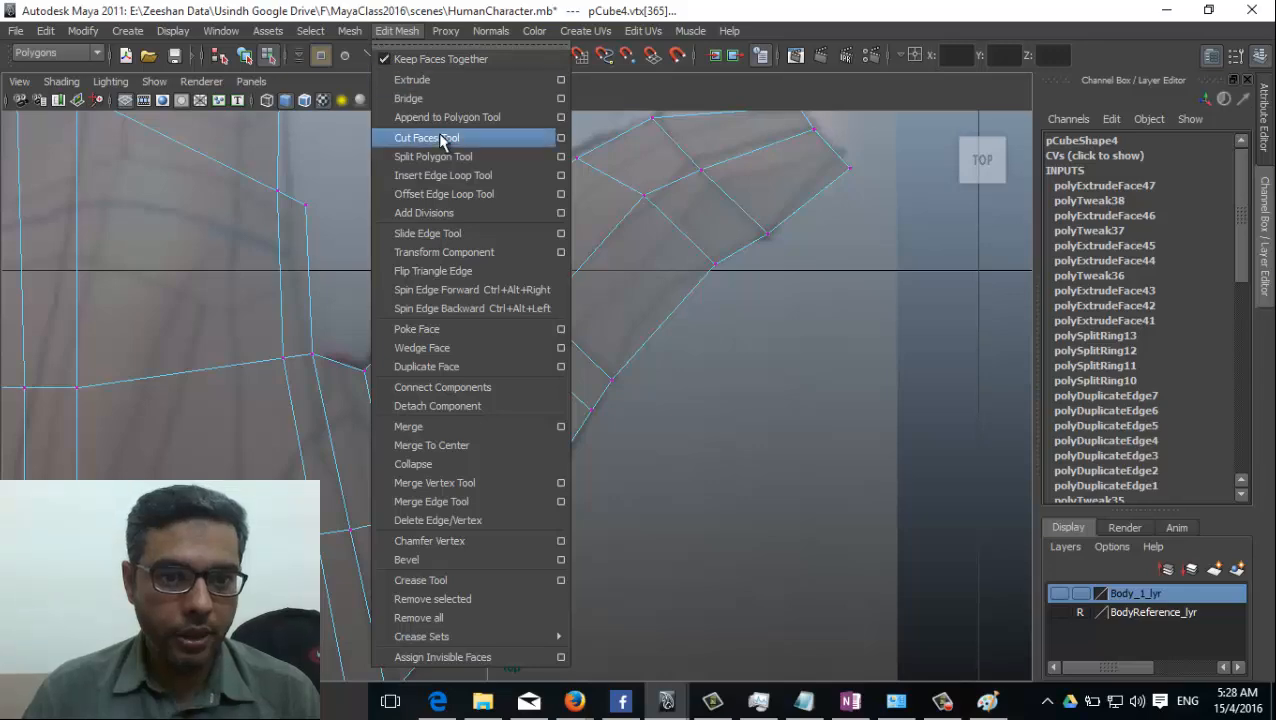
{"action": "left_click", "coordinate": [455, 176]}
{"action": "left_click", "coordinate": [598, 253]}
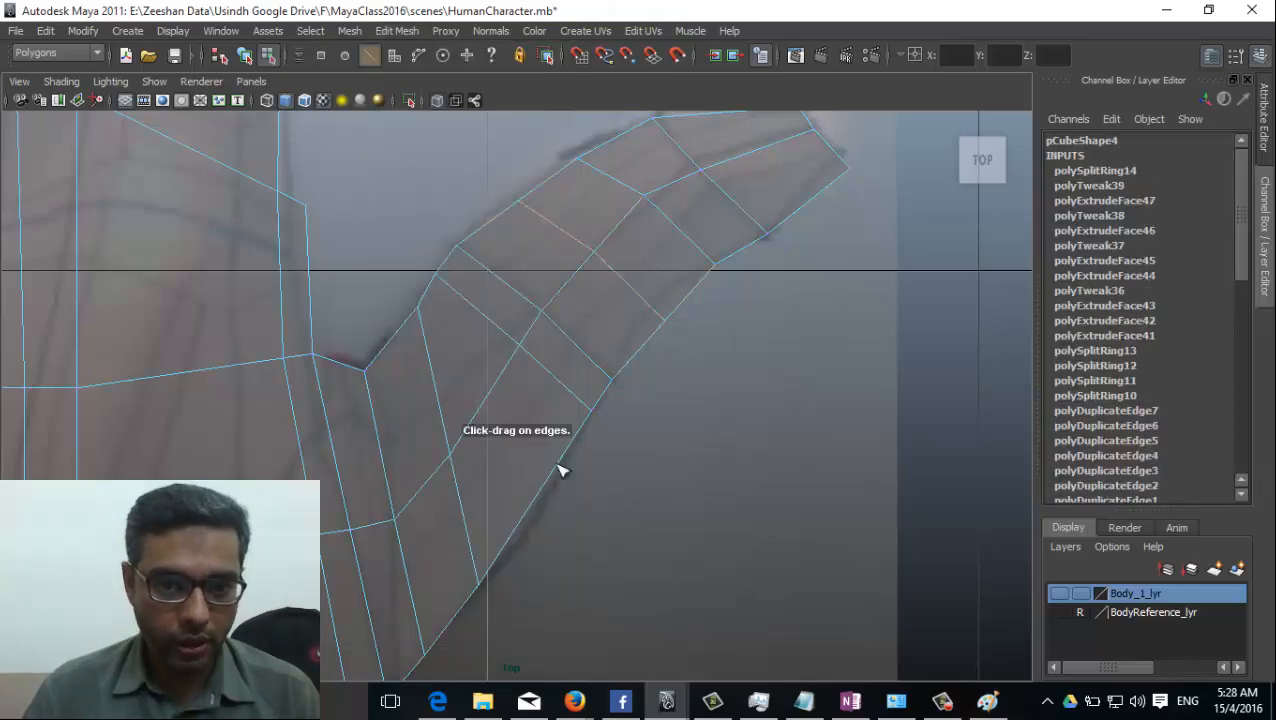
Switch to vertex selection and move the new thumb loop's outer-edge vertices inward onto the reference outline.
{"action": "middle_click_drag", "start_coordinate": [450, 507], "coordinate": [508, 311], "text": "alt"}
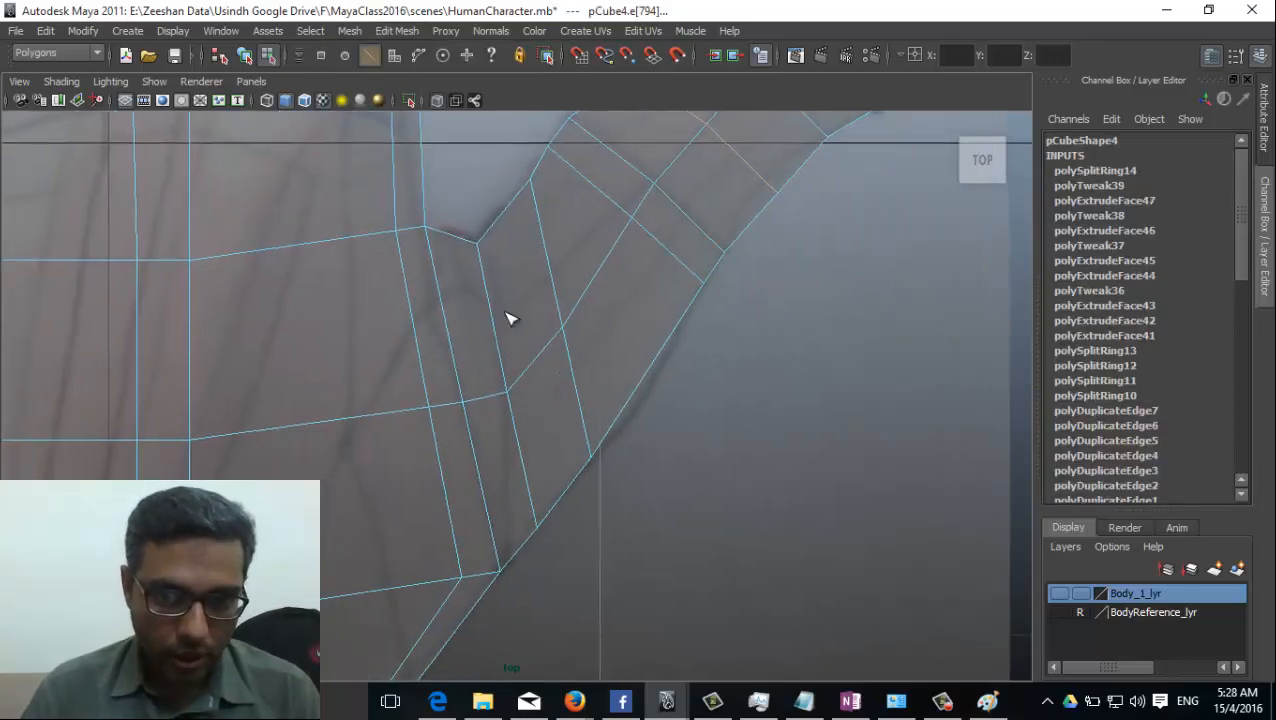
{"action": "middle_click_drag", "start_coordinate": [594, 352], "coordinate": [578, 408], "text": "alt"}
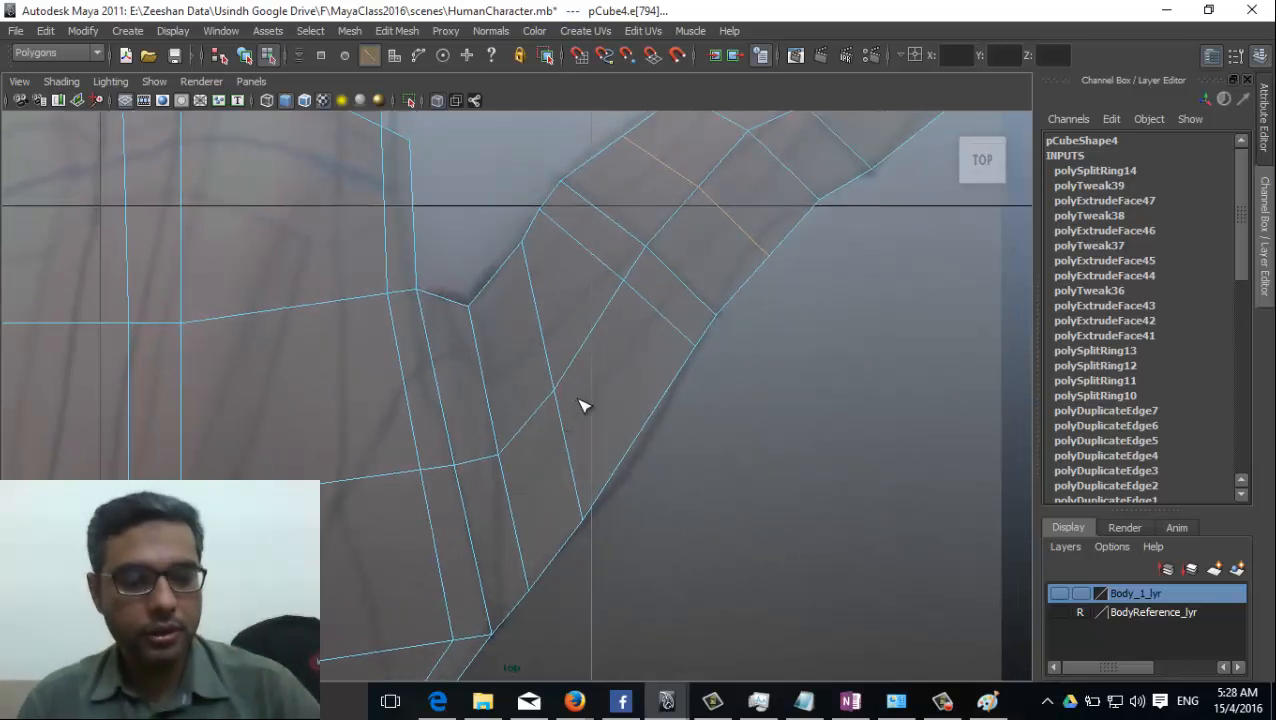
{"action": "middle_click_drag", "start_coordinate": [659, 367], "coordinate": [640, 428], "text": "alt"}
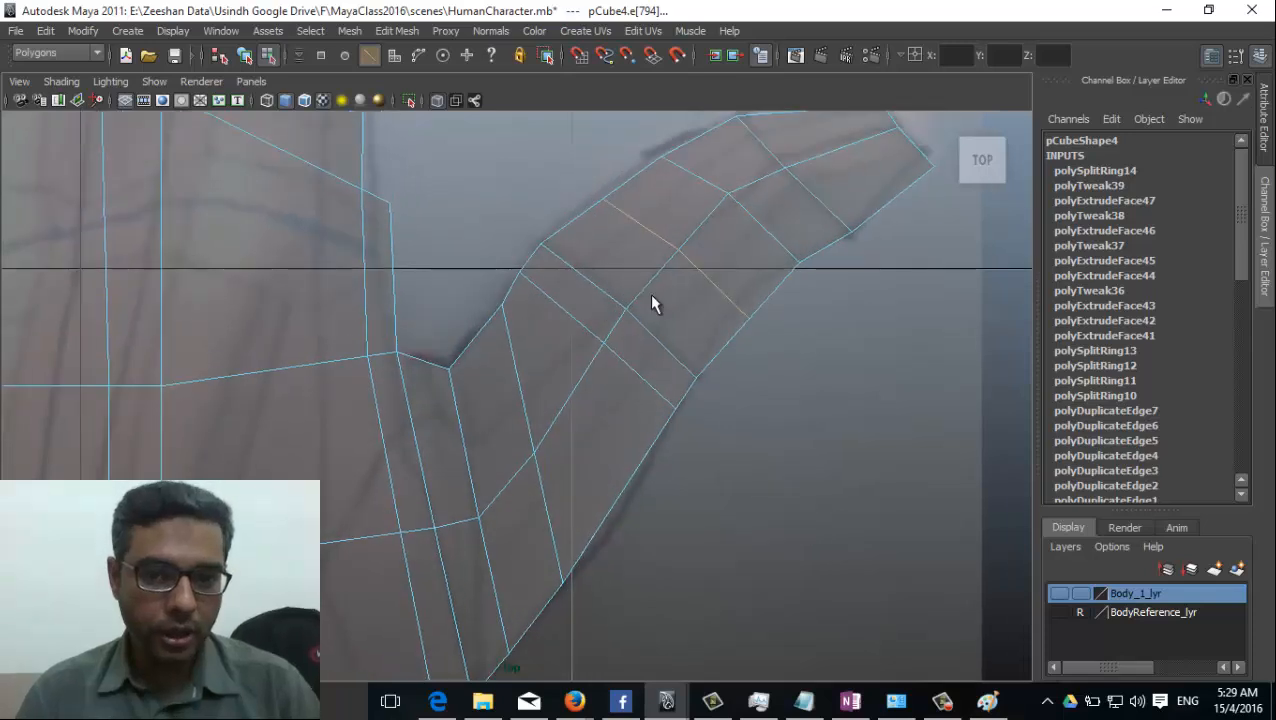
{"action": "right_click_drag", "start_coordinate": [652, 302], "coordinate": [578, 296]}
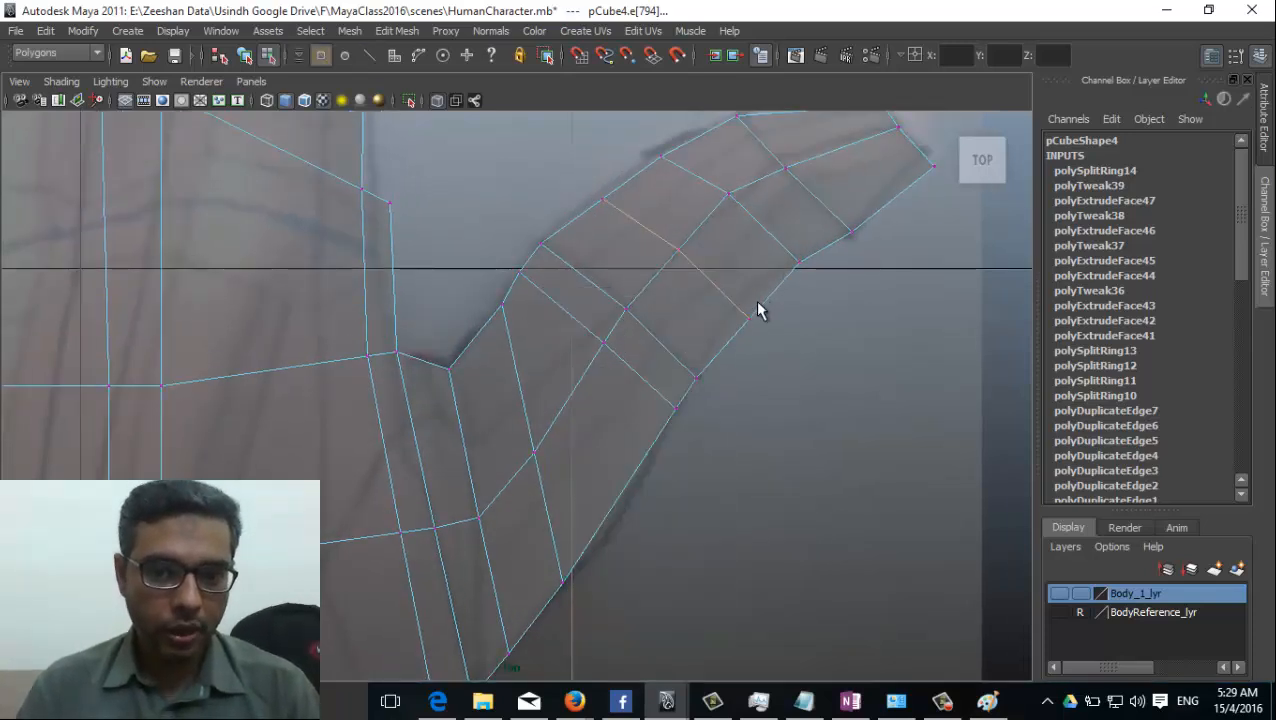
{"action": "left_click_drag", "start_coordinate": [736, 299], "coordinate": [769, 398]}
{"action": "middle_click_drag", "start_coordinate": [769, 398], "coordinate": [748, 381]}
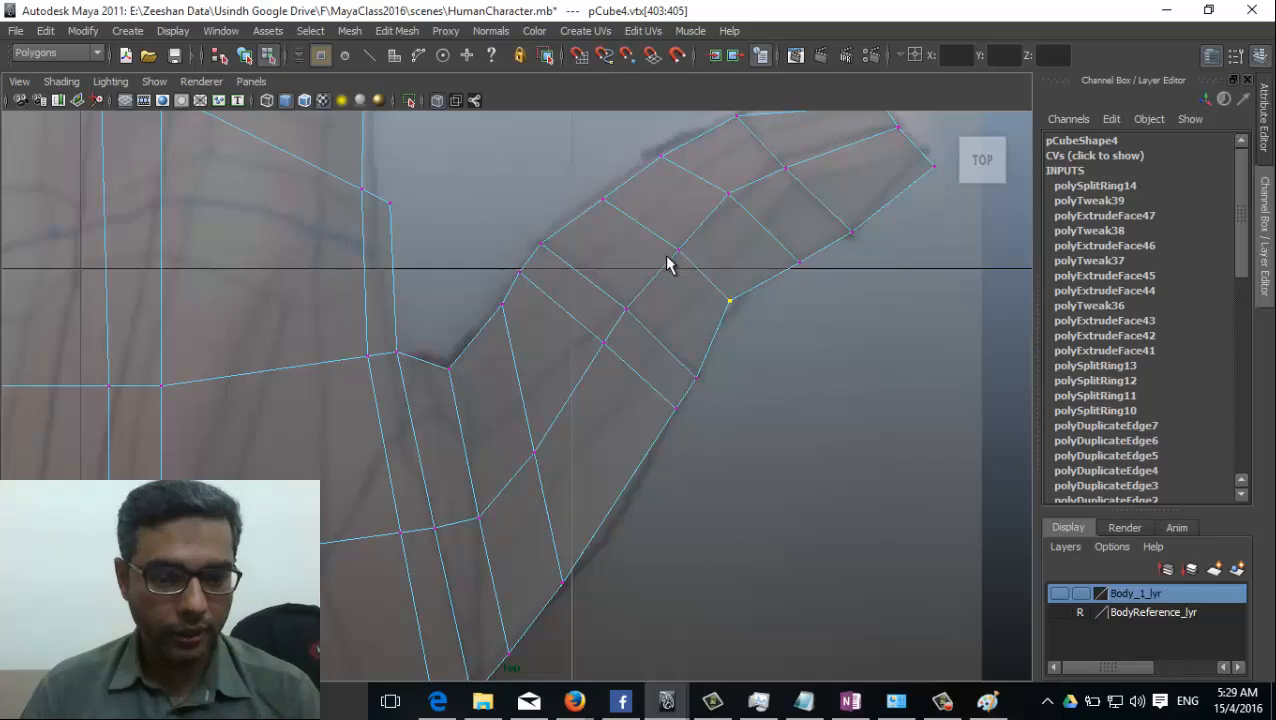
{"action": "scroll", "coordinate": [649, 262], "scroll_direction": "down", "scroll_amount": 5}
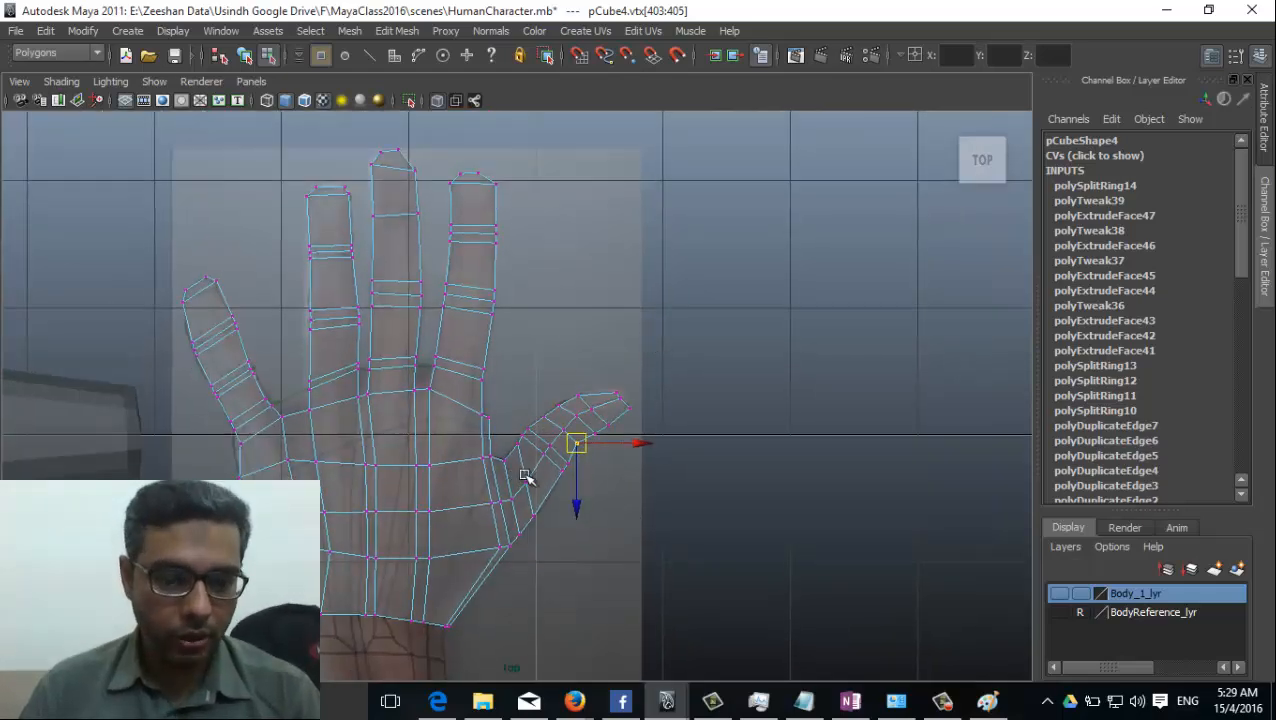
{"action": "scroll", "coordinate": [526, 477], "scroll_direction": "up", "scroll_amount": 6}
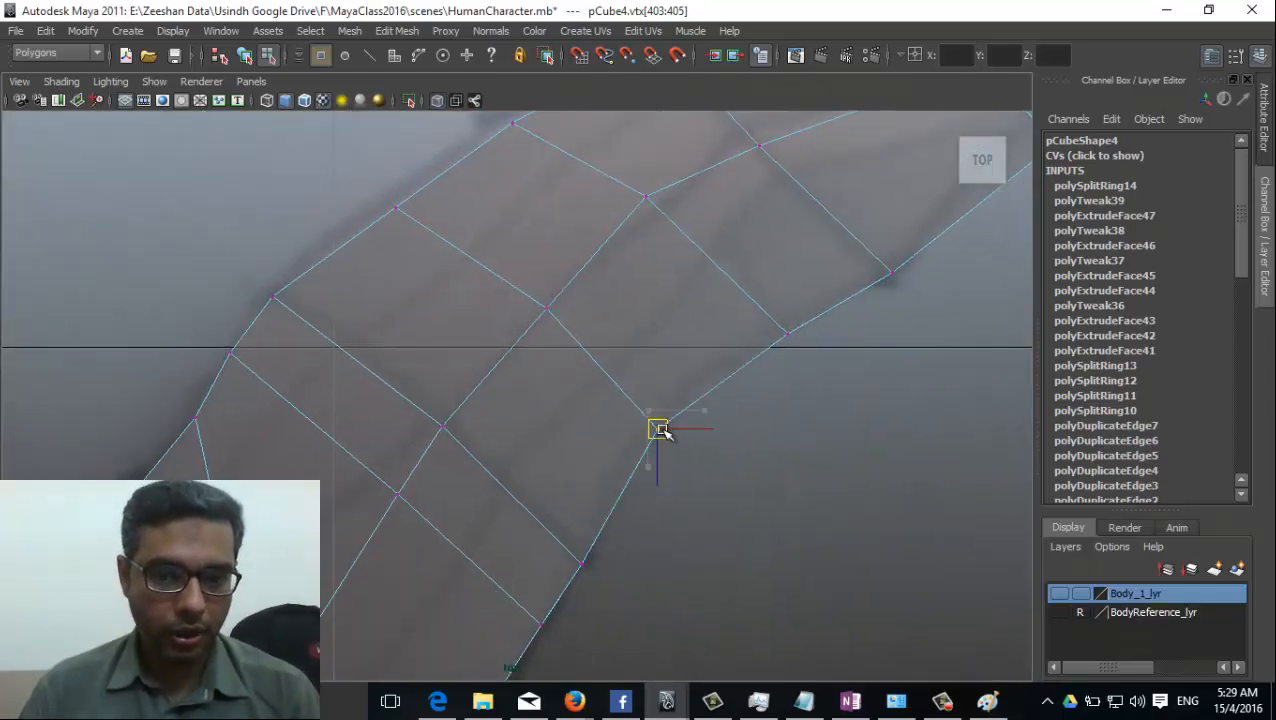
Fit the new loop's inner-edge vertices and the lower joint's inner-edge vertices to the reference, and select the joint's outer vertices.
{"action": "left_click", "coordinate": [396, 207]}
{"action": "scroll", "coordinate": [536, 341], "scroll_direction": "down", "scroll_amount": 5}
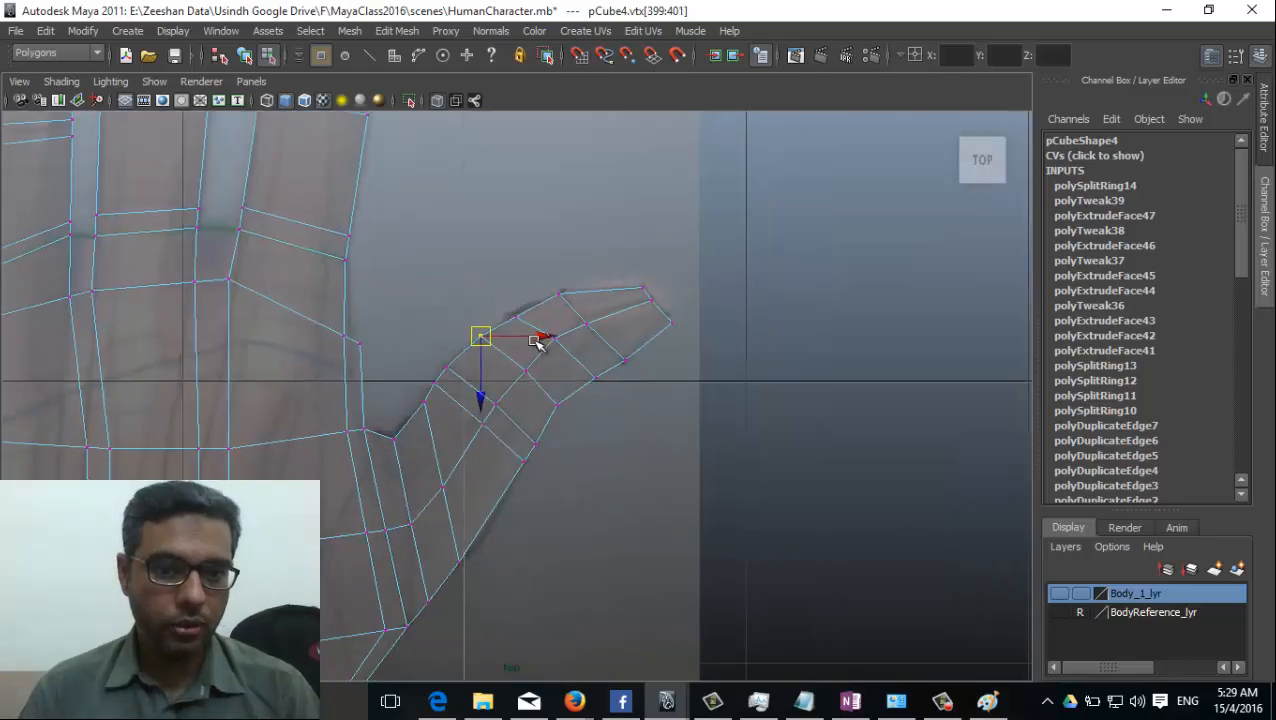
{"action": "scroll", "coordinate": [521, 450], "scroll_direction": "up", "scroll_amount": 2}
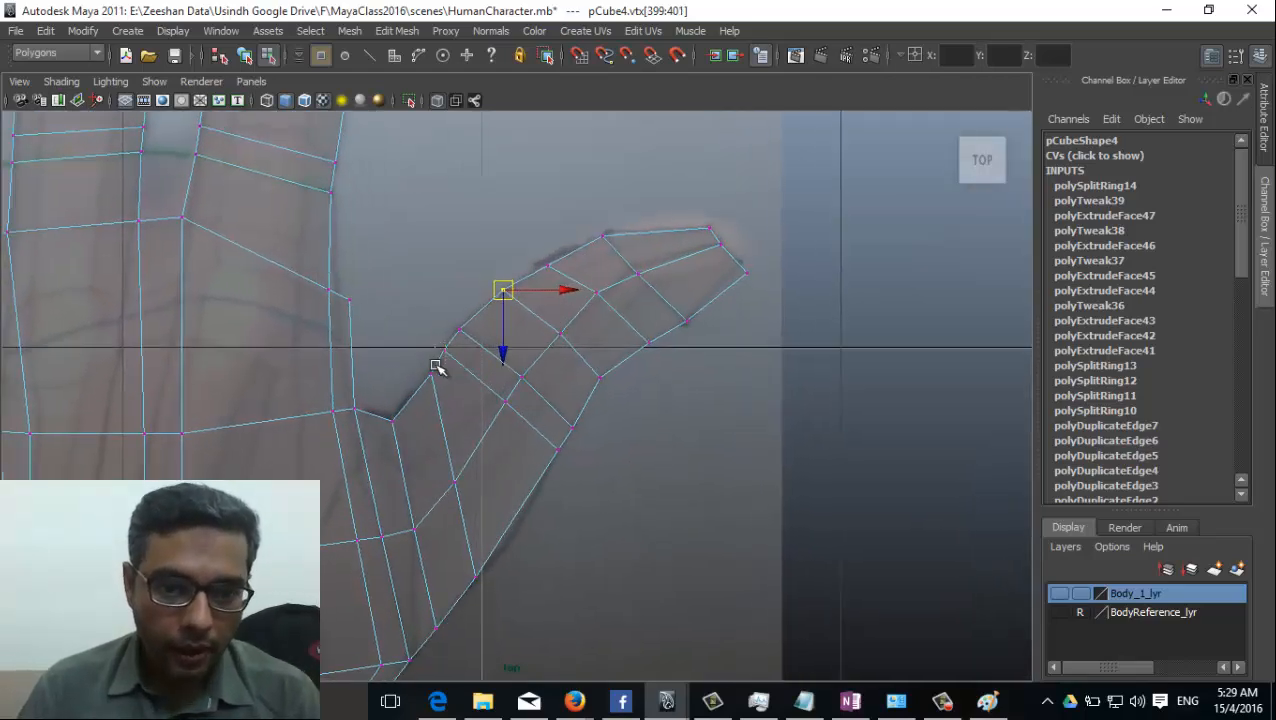
{"action": "left_click", "coordinate": [446, 345]}
{"action": "left_click_drag", "start_coordinate": [537, 440], "coordinate": [580, 458]}
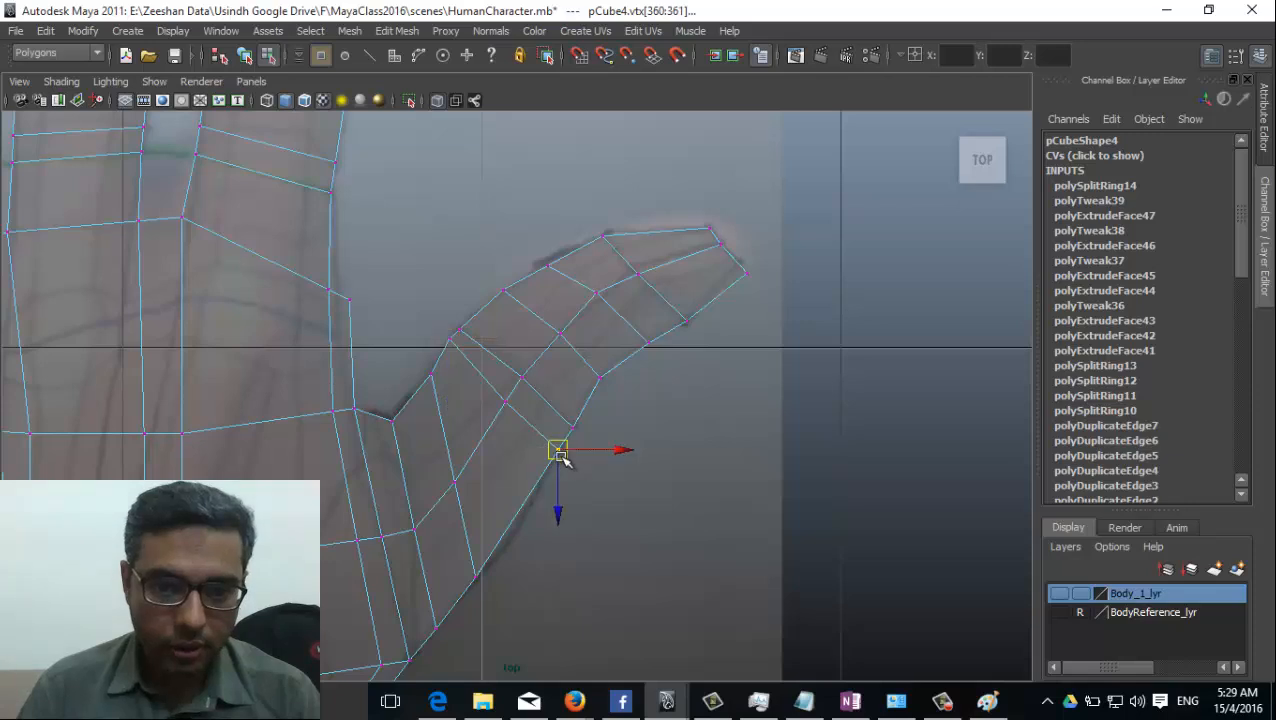
Move the outer-edge vertices at the thumb's base along the outline toward the wrist.
{"action": "middle_click_drag", "start_coordinate": [549, 488], "coordinate": [605, 335], "text": "alt"}
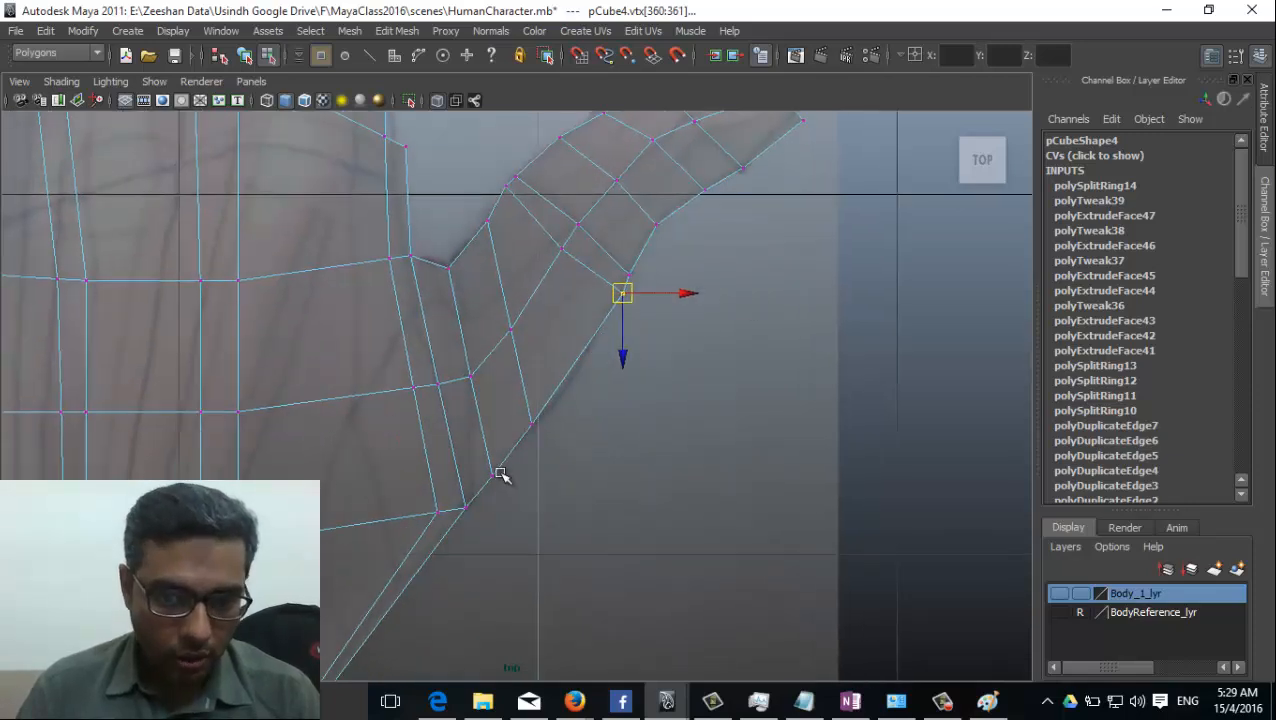
{"action": "left_click_drag", "start_coordinate": [502, 471], "coordinate": [477, 490]}
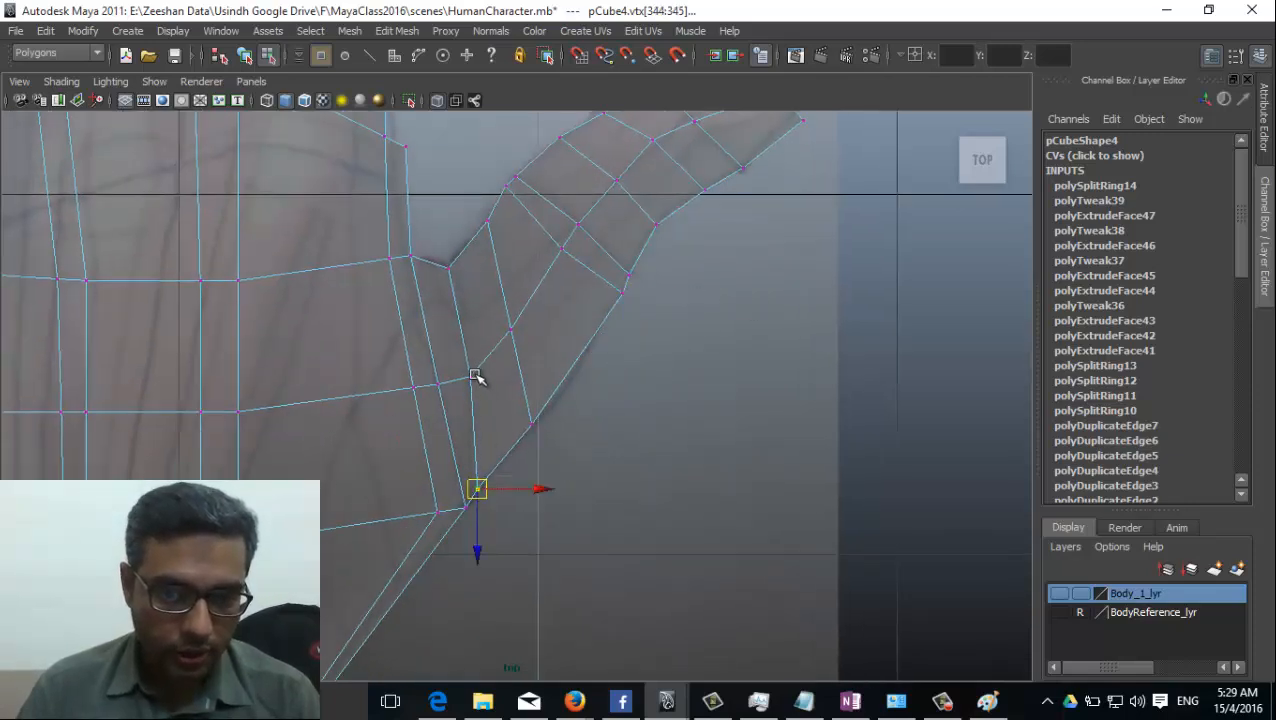
{"action": "middle_click_drag", "start_coordinate": [378, 422], "coordinate": [441, 367], "text": "alt"}
Switch to the perspective view and turn off X-Ray shading.
{"action": "scroll", "coordinate": [448, 385], "scroll_direction": "down", "scroll_amount": 5}
{"action": "key", "text": "space"}
{"action": "left_click_drag", "start_coordinate": [458, 428], "coordinate": [425, 356]}
{"action": "left_click", "coordinate": [61, 81]}
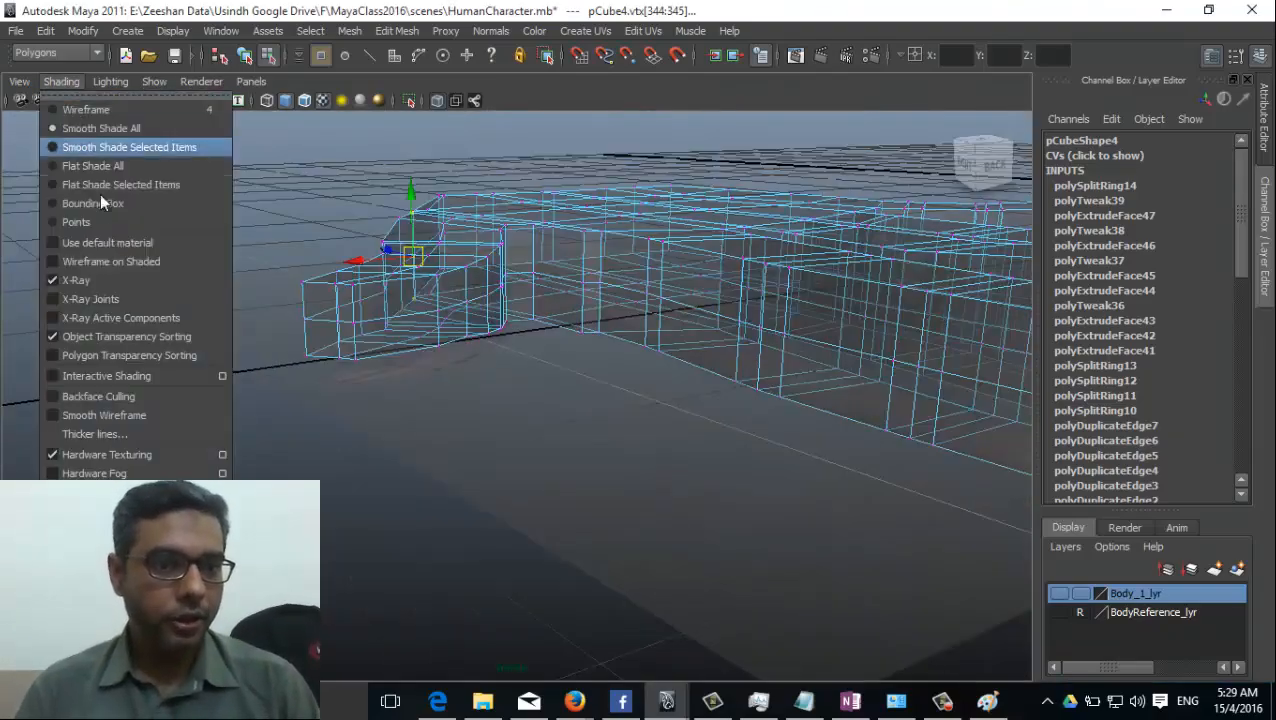
{"action": "left_click", "coordinate": [75, 278]}
{"action": "mouse_move", "coordinate": [603, 396]}
{"action": "left_mouse_down", "text": "alt"}
{"action": "mouse_move", "coordinate": [563, 361]}
{"action": "mouse_move", "coordinate": [384, 450]}
{"action": "mouse_move", "coordinate": [191, 430]}
{"action": "mouse_move", "coordinate": [350, 299]}
{"action": "mouse_move", "coordinate": [591, 367]}
{"action": "mouse_move", "coordinate": [664, 461]}
{"action": "mouse_move", "coordinate": [558, 365]}
{"action": "left_mouse_up", "text": "alt"}
{"action": "right_click_drag", "start_coordinate": [446, 360], "coordinate": [490, 346]}
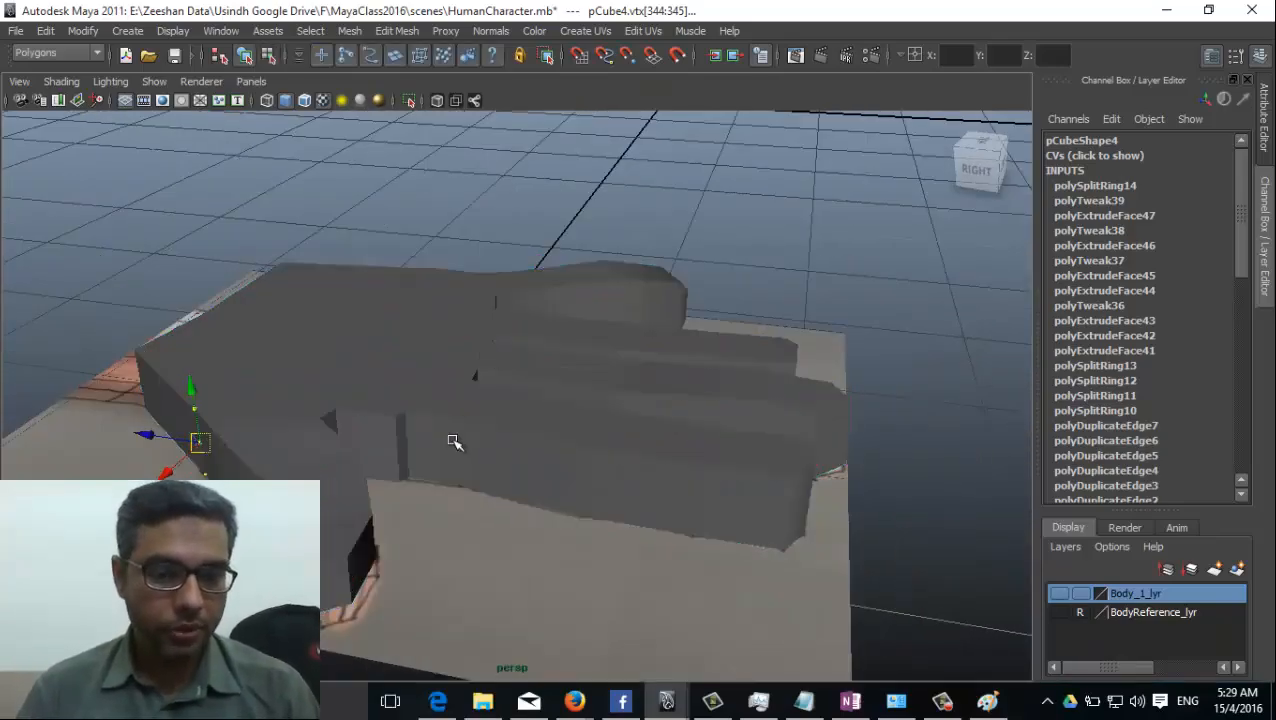
Select the hand mesh, switch to edge selection and select the mid-height edge loop running around the palm and fingers.
{"action": "left_click", "coordinate": [453, 444]}
{"action": "left_click", "coordinate": [735, 461]}
{"action": "left_click_drag", "start_coordinate": [350, 458], "coordinate": [541, 401], "text": "alt"}
{"action": "left_click", "coordinate": [541, 401]}
{"action": "right_click_drag", "start_coordinate": [541, 360], "coordinate": [434, 347]}
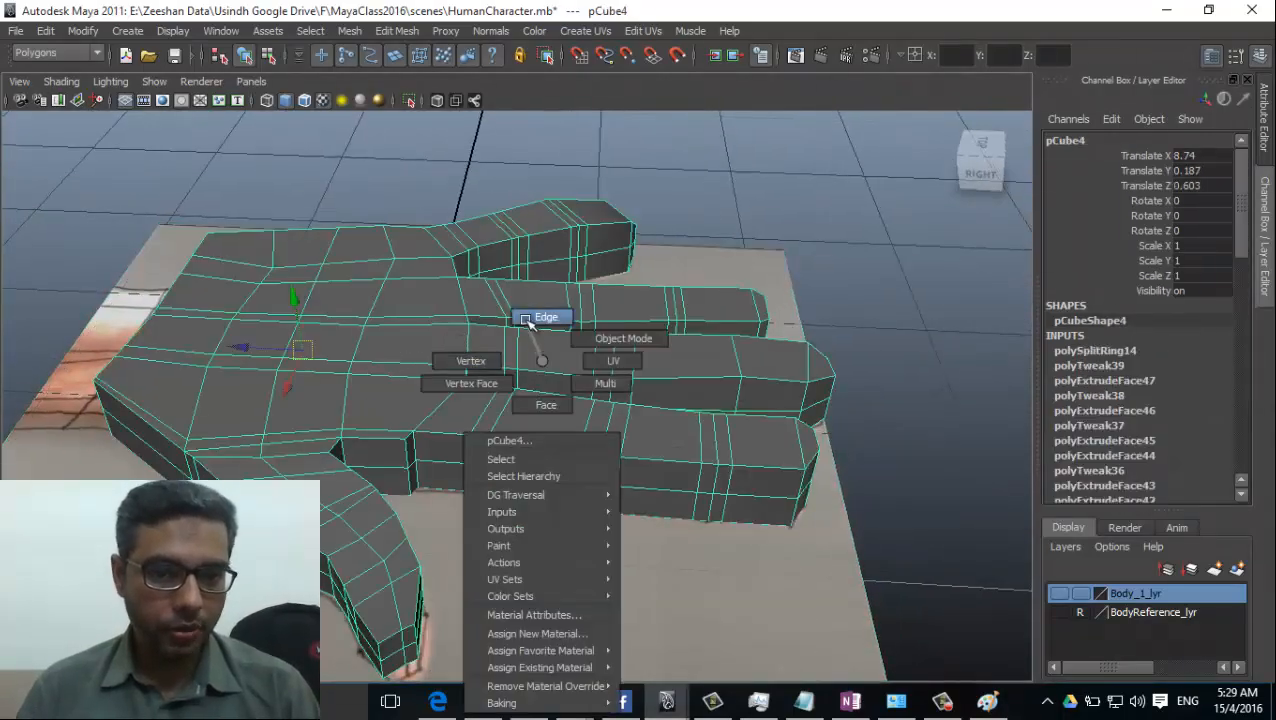
{"action": "right_click_drag", "start_coordinate": [530, 322], "coordinate": [531, 320]}
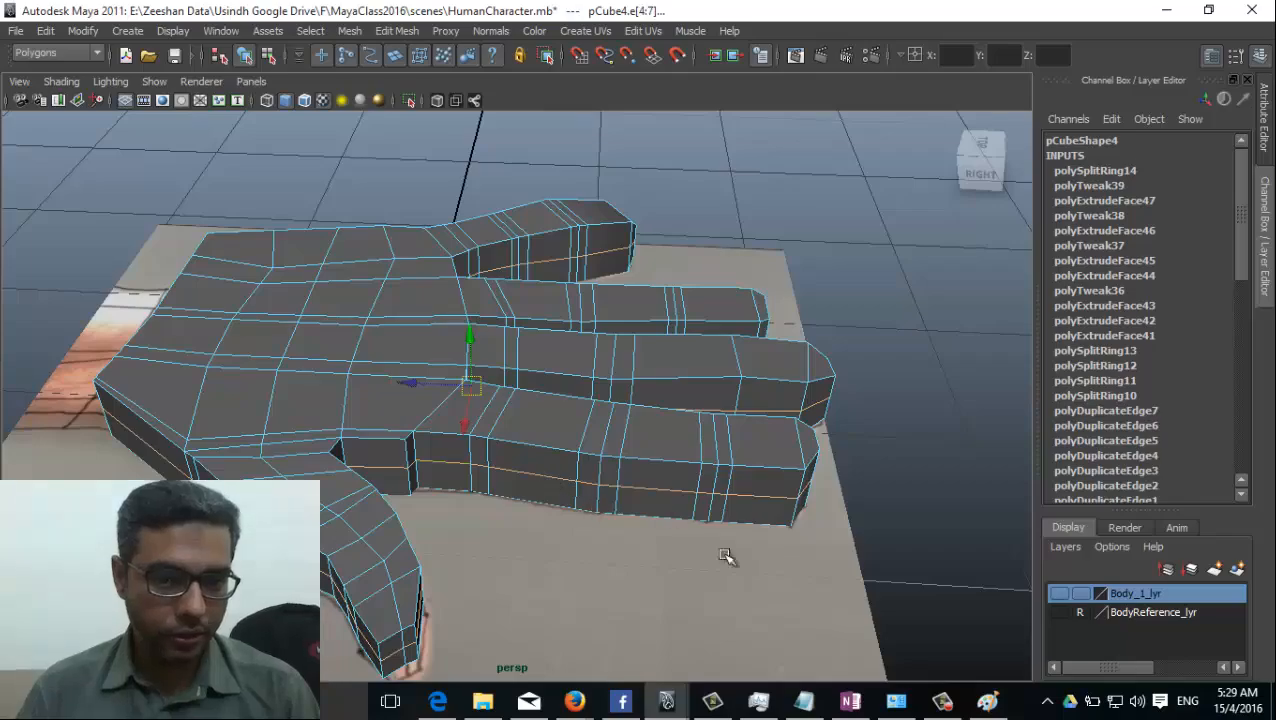
Scale the mid-height edge loop outward to round the sides of the palm, fingers and thumb.
{"action": "left_click_drag", "start_coordinate": [726, 556], "coordinate": [410, 492], "text": "alt"}
{"action": "left_click_drag", "start_coordinate": [306, 443], "coordinate": [468, 452], "text": "alt"}
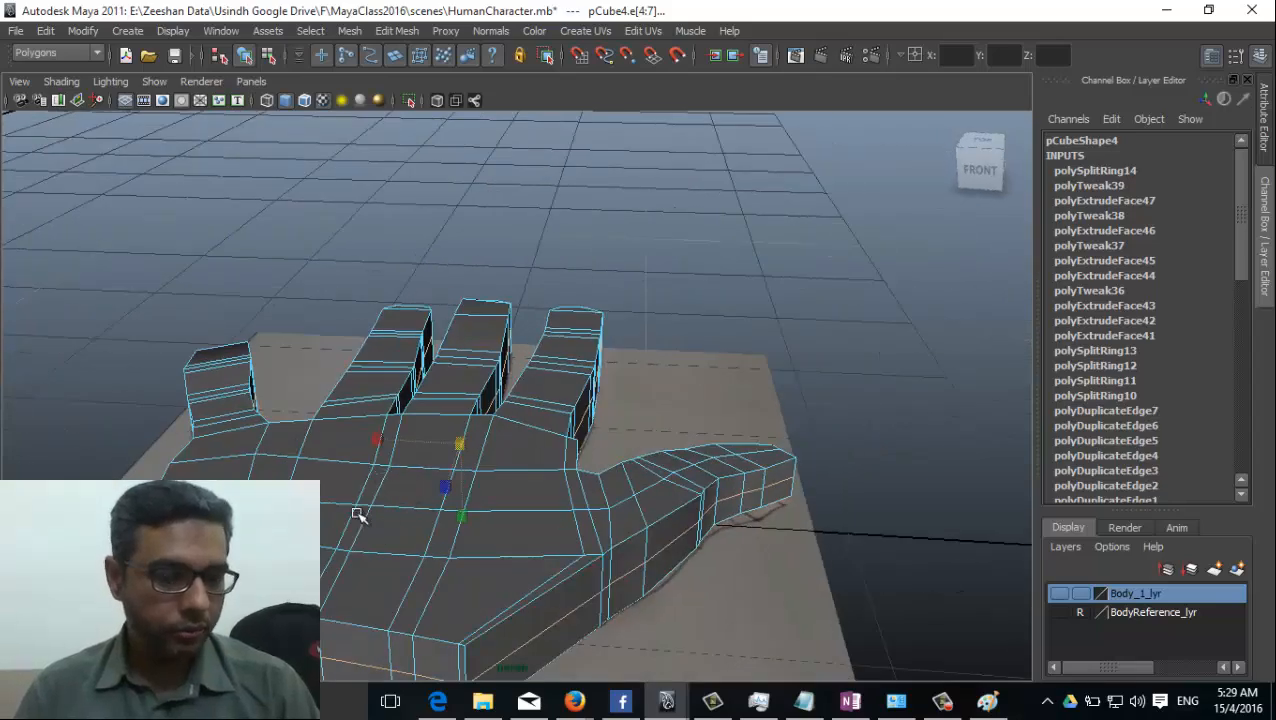
{"action": "left_click_drag", "start_coordinate": [357, 514], "coordinate": [495, 450], "text": "alt"}
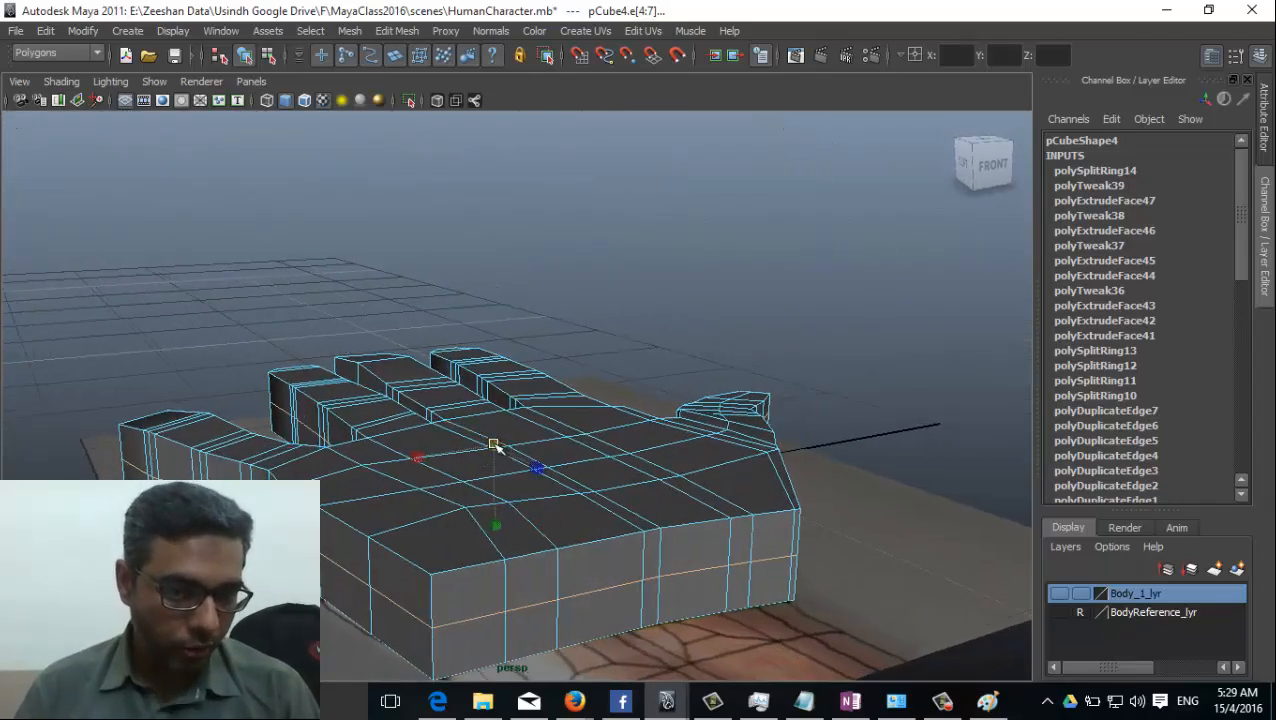
{"action": "left_click_drag", "start_coordinate": [455, 475], "coordinate": [150, 540], "text": "alt"}
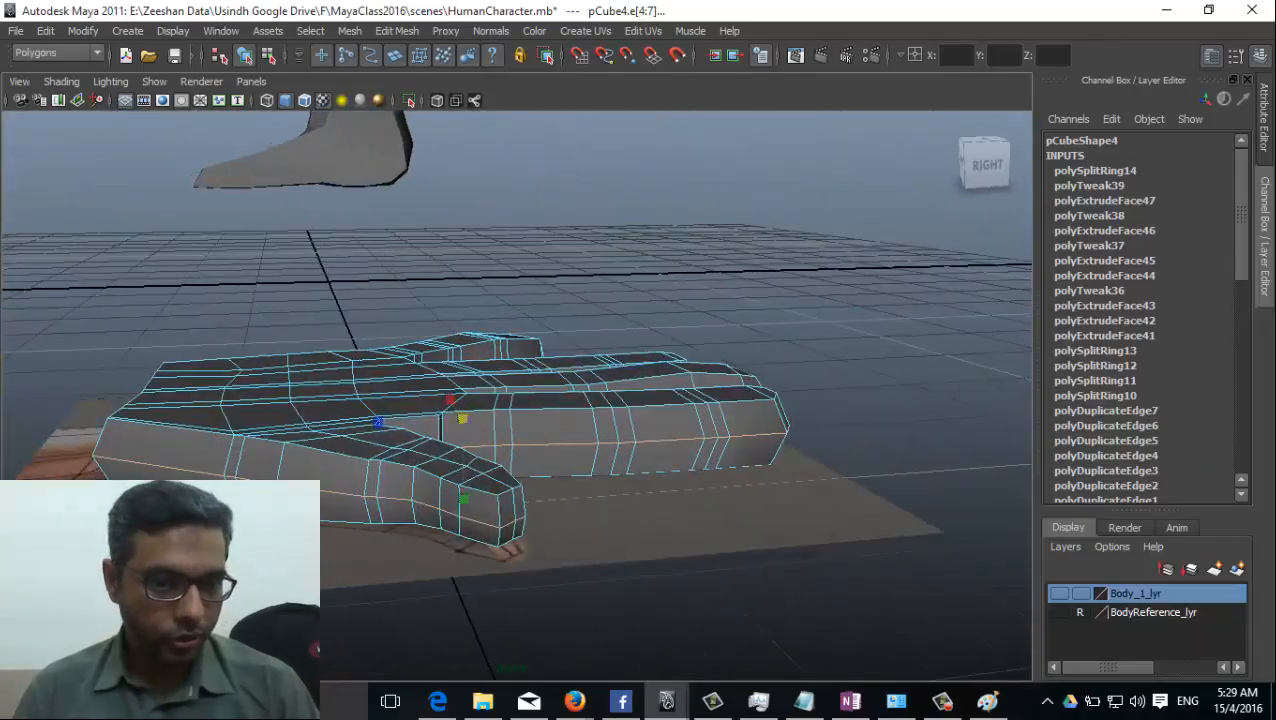
{"action": "left_click_drag", "start_coordinate": [449, 425], "coordinate": [568, 462], "text": "alt"}
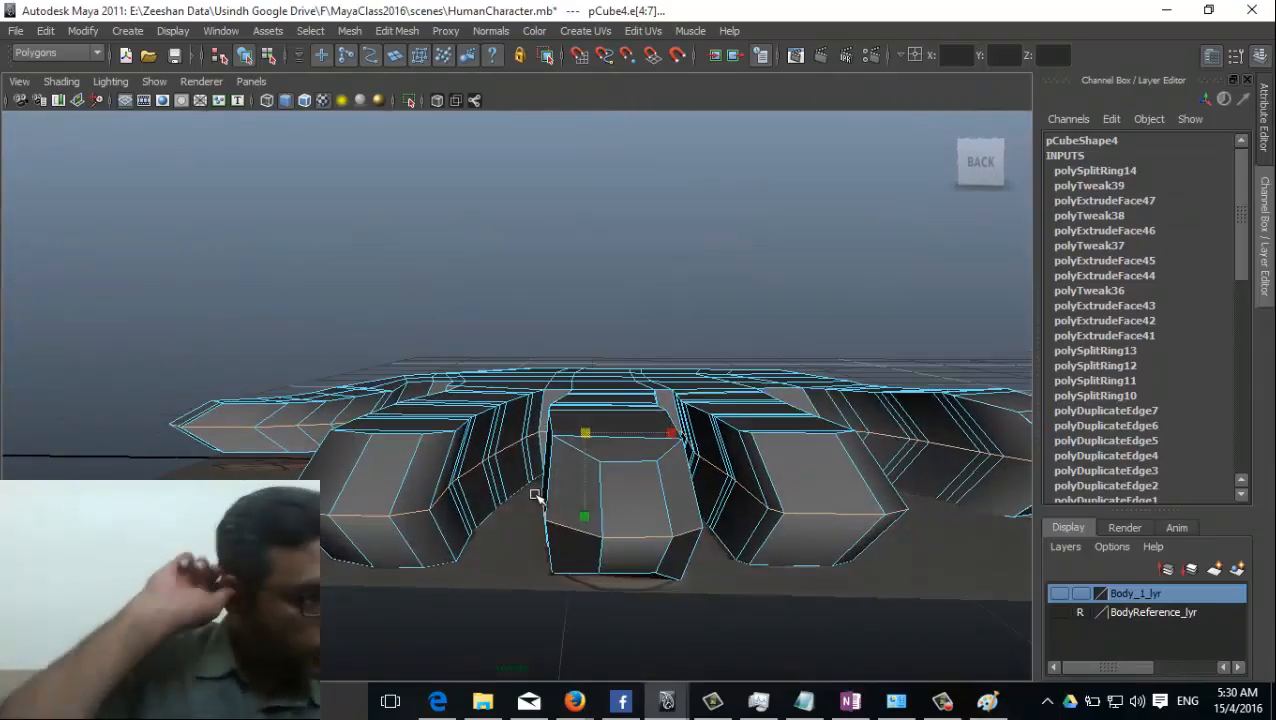
{"action": "left_click_drag", "start_coordinate": [481, 505], "coordinate": [541, 441], "text": "alt"}
Switch to vertex selection and move the mid-height side vertices of the index and middle fingers sideways to round the gaps between them.
{"action": "right_click", "coordinate": [522, 441]}
{"action": "left_click", "coordinate": [448, 357]}
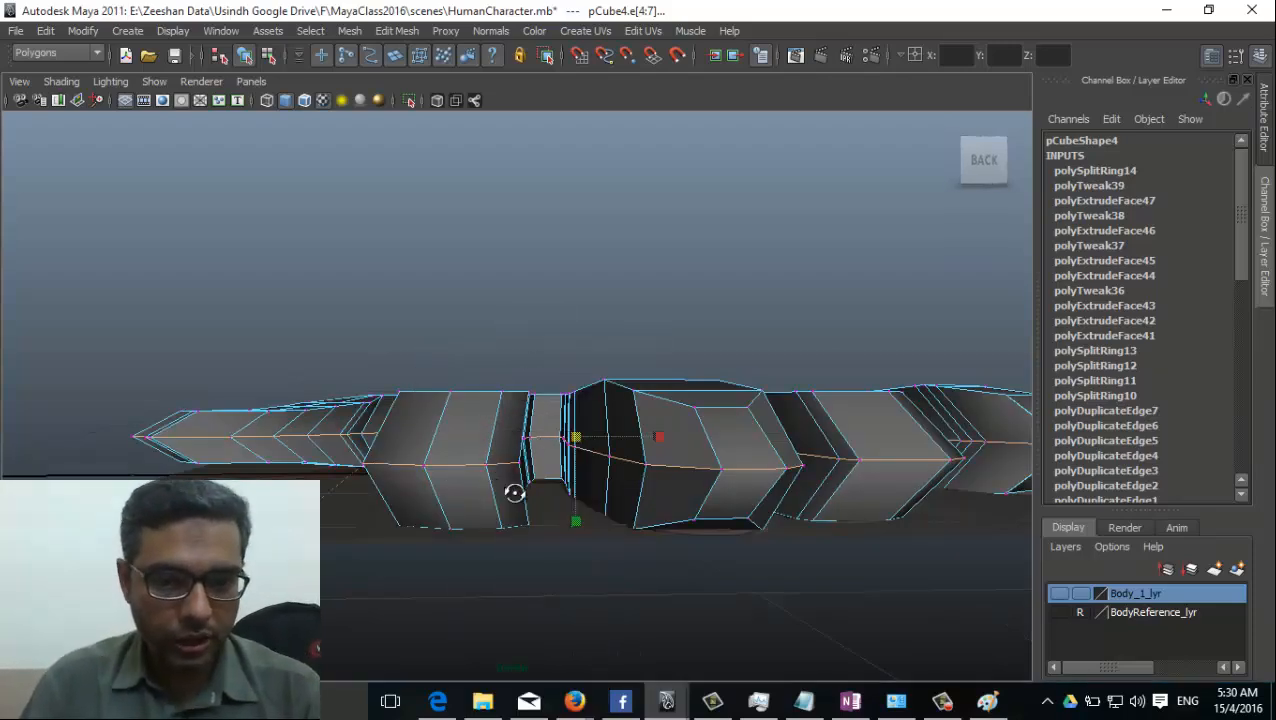
{"action": "mouse_move", "coordinate": [513, 490]}
{"action": "left_mouse_down", "text": "alt"}
{"action": "mouse_move", "coordinate": [319, 473]}
{"action": "mouse_move", "coordinate": [609, 521]}
{"action": "mouse_move", "coordinate": [427, 567]}
{"action": "mouse_move", "coordinate": [444, 545]}
{"action": "mouse_move", "coordinate": [440, 555]}
{"action": "mouse_move", "coordinate": [470, 558]}
{"action": "mouse_move", "coordinate": [479, 518]}
{"action": "mouse_move", "coordinate": [538, 525]}
{"action": "left_mouse_up", "text": "alt"}
{"action": "key", "text": "4"}
{"action": "left_click_drag", "start_coordinate": [538, 525], "coordinate": [549, 463], "text": "alt"}
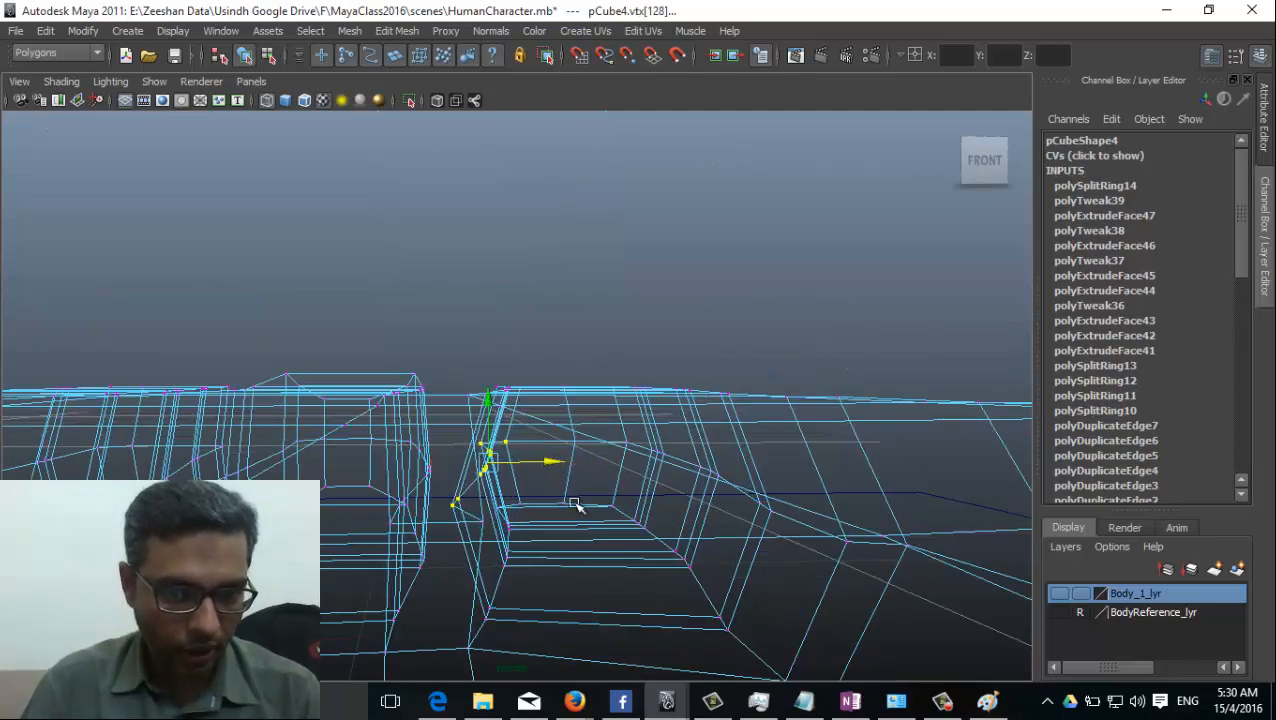
{"action": "left_click_drag", "start_coordinate": [470, 487], "coordinate": [333, 491], "text": "alt"}
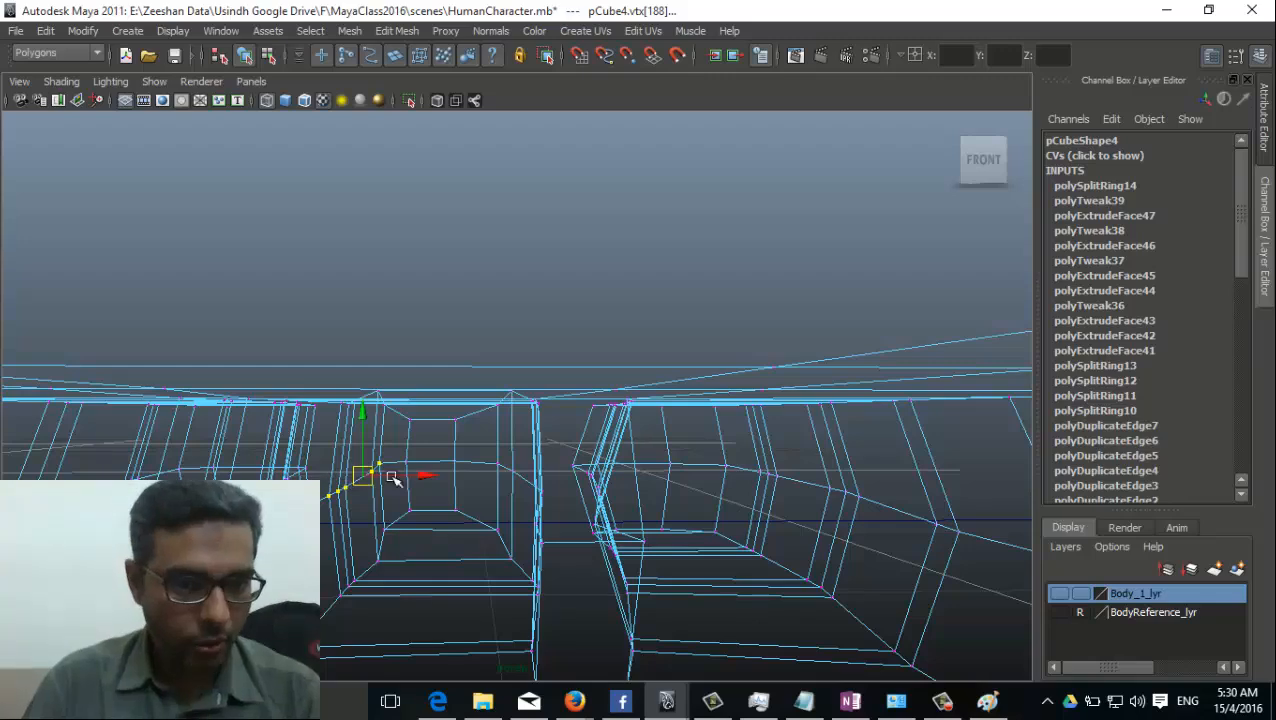
{"action": "key", "text": "5"}
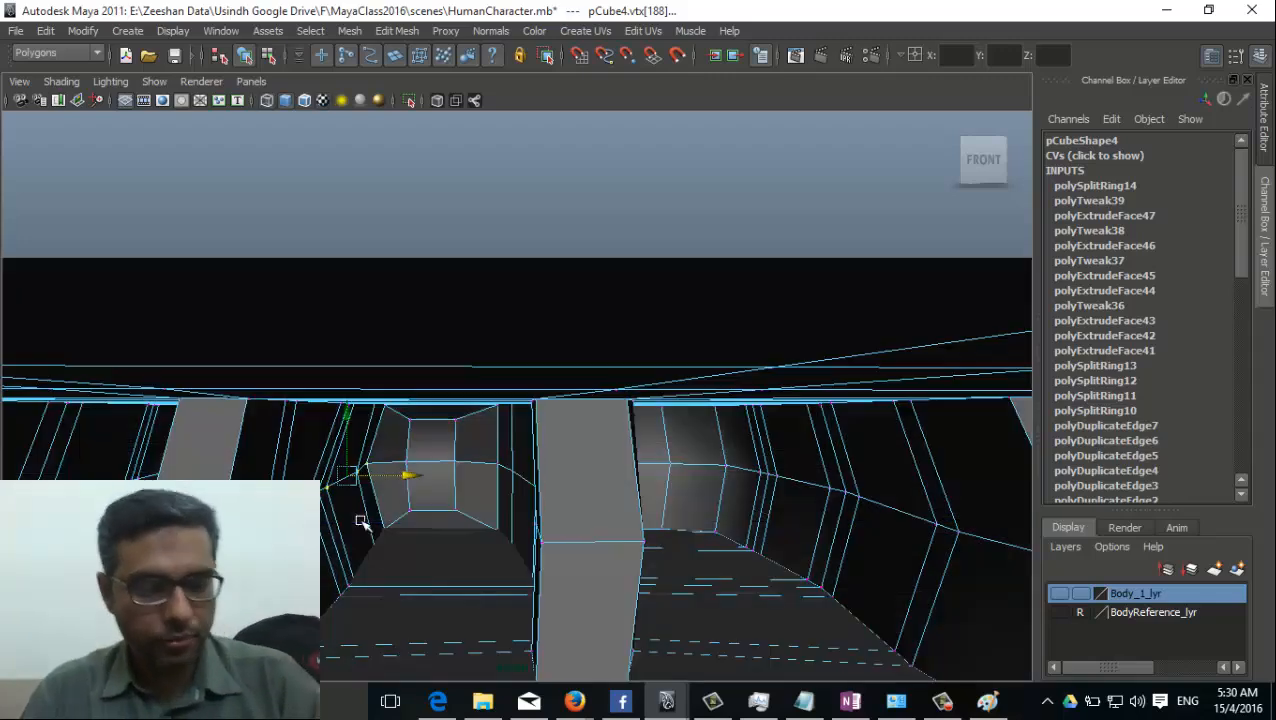
Move the mid-height vertices along the ring finger's side facing the middle finger sideways in wireframe display.
{"action": "mouse_move", "coordinate": [362, 521]}
{"action": "left_mouse_down", "text": "alt"}
{"action": "mouse_move", "coordinate": [345, 544]}
{"action": "mouse_move", "coordinate": [402, 550]}
{"action": "mouse_move", "coordinate": [459, 605]}
{"action": "mouse_move", "coordinate": [648, 576]}
{"action": "mouse_move", "coordinate": [632, 570]}
{"action": "mouse_move", "coordinate": [661, 567]}
{"action": "mouse_move", "coordinate": [652, 516]}
{"action": "mouse_move", "coordinate": [621, 510]}
{"action": "mouse_move", "coordinate": [649, 541]}
{"action": "mouse_move", "coordinate": [712, 556]}
{"action": "left_mouse_up", "text": "alt"}
{"action": "left_click", "coordinate": [632, 492]}
{"action": "mouse_move", "coordinate": [627, 529]}
{"action": "left_mouse_down", "text": "alt"}
{"action": "mouse_move", "coordinate": [909, 541]}
{"action": "mouse_move", "coordinate": [515, 527]}
{"action": "mouse_move", "coordinate": [109, 452]}
{"action": "mouse_move", "coordinate": [114, 443]}
{"action": "left_mouse_up", "text": "alt"}
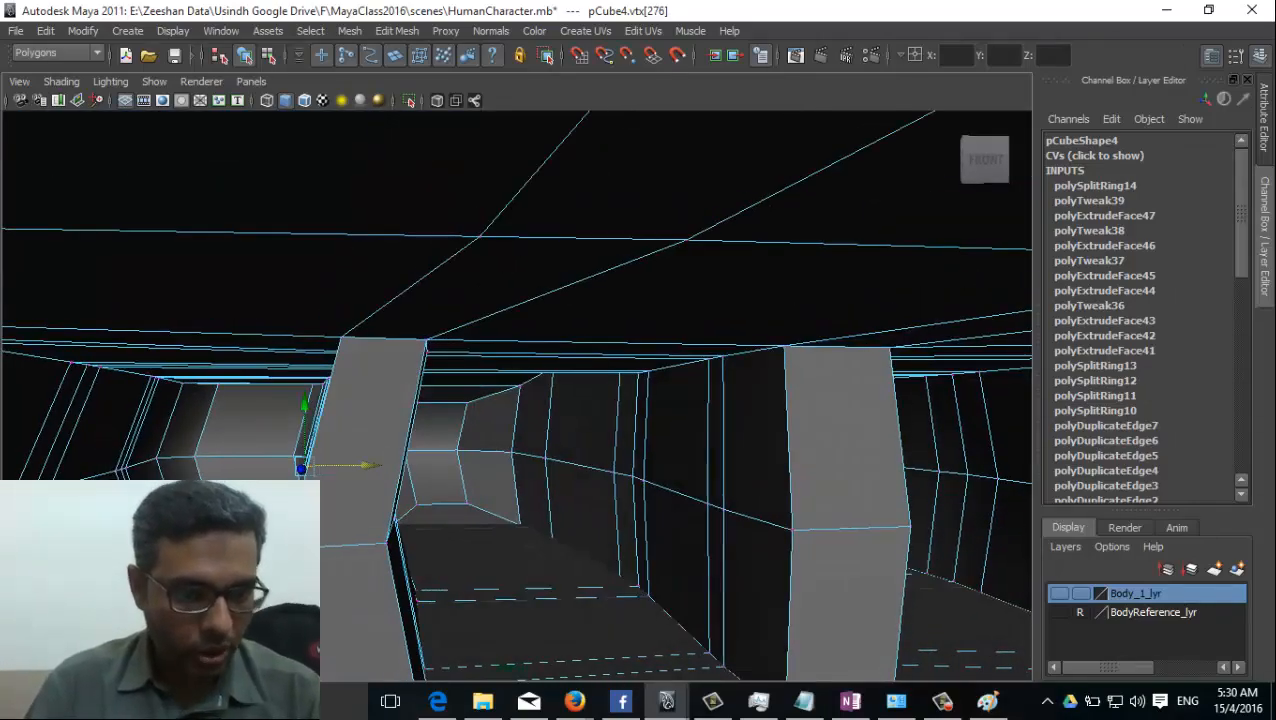
{"action": "key", "text": "4"}
{"action": "left_click_drag", "start_coordinate": [114, 490], "coordinate": [112, 516], "text": "alt"}
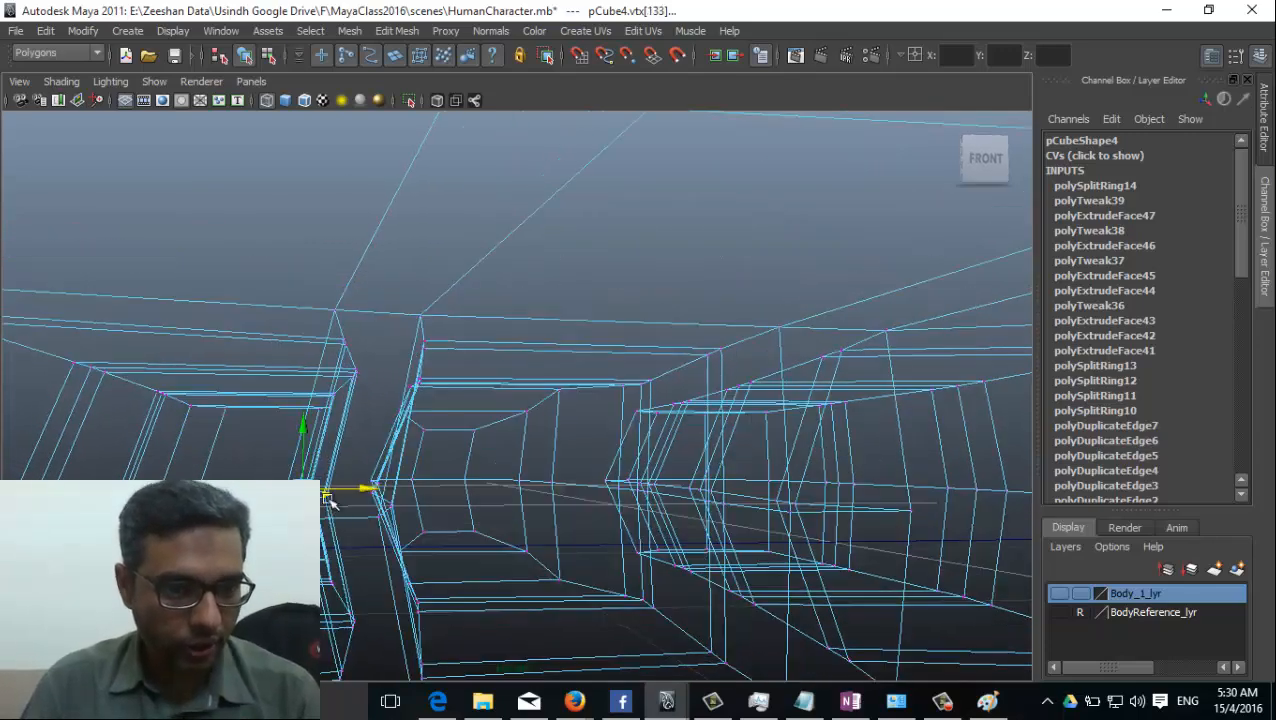
{"action": "mouse_move", "coordinate": [389, 490]}
{"action": "left_mouse_down", "text": "alt"}
{"action": "mouse_move", "coordinate": [339, 547]}
{"action": "mouse_move", "coordinate": [322, 655]}
{"action": "mouse_move", "coordinate": [320, 640]}
{"action": "left_mouse_up", "text": "alt"}
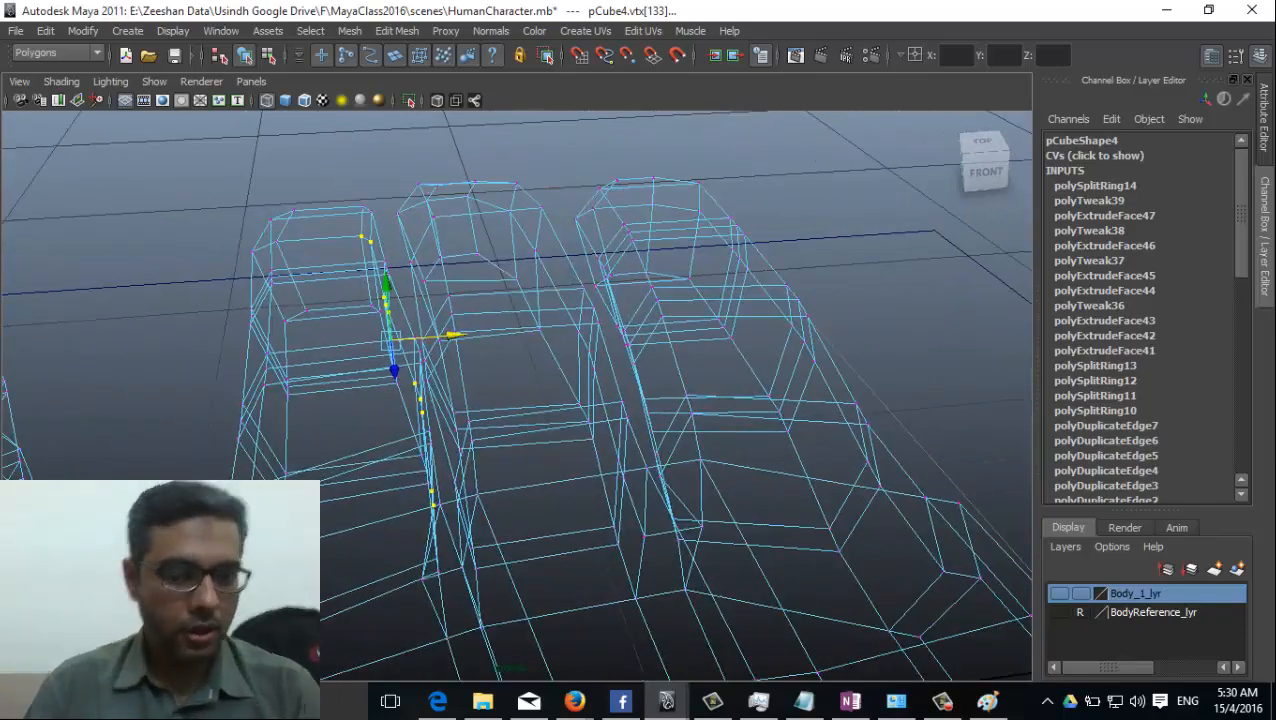
Select the mid-height vertices along the little finger's inner side and move them sideways.
{"action": "key", "text": "5"}
{"action": "mouse_move", "coordinate": [325, 541]}
{"action": "left_mouse_down", "text": "alt"}
{"action": "mouse_move", "coordinate": [275, 500]}
{"action": "mouse_move", "coordinate": [210, 485]}
{"action": "mouse_move", "coordinate": [212, 435]}
{"action": "left_mouse_up", "text": "alt"}
{"action": "right_click_drag", "start_coordinate": [345, 525], "coordinate": [495, 538], "text": "alt"}
{"action": "middle_click_drag", "start_coordinate": [195, 432], "coordinate": [271, 467], "text": "alt"}
{"action": "key", "text": "4"}
{"action": "left_click_drag", "start_coordinate": [439, 481], "coordinate": [433, 426], "text": "alt"}
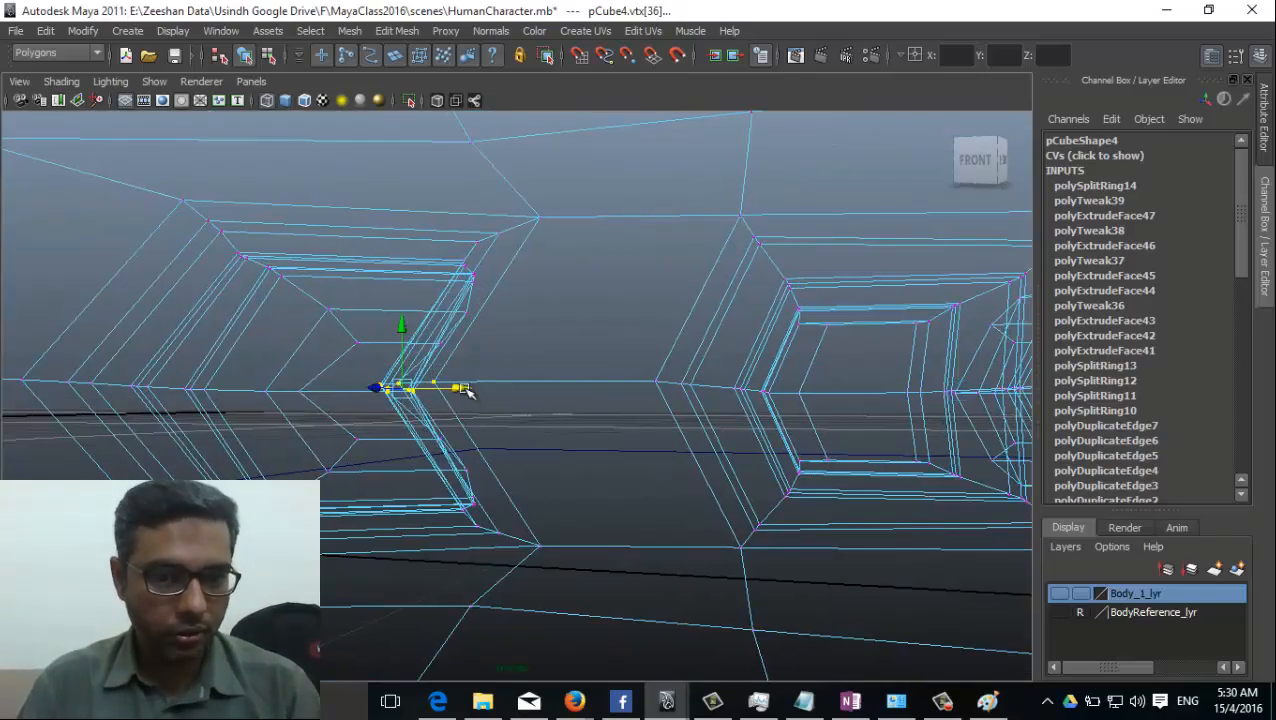
Select the mid-height vertices on the thumb's side facing the index finger and move them in toward the thumb and its web.
{"action": "left_click_drag", "start_coordinate": [573, 434], "coordinate": [556, 540], "text": "alt"}
{"action": "right_click_drag", "start_coordinate": [777, 441], "coordinate": [547, 592], "text": "alt"}
{"action": "middle_click_drag", "start_coordinate": [655, 515], "coordinate": [300, 410], "text": "alt"}
{"action": "left_click_drag", "start_coordinate": [376, 484], "coordinate": [535, 385], "text": "alt"}
{"action": "right_click_drag", "start_coordinate": [600, 375], "coordinate": [801, 361], "text": "alt"}
{"action": "middle_click_drag", "start_coordinate": [801, 361], "coordinate": [482, 440], "text": "alt"}
{"action": "left_click_drag", "start_coordinate": [482, 440], "coordinate": [524, 470], "text": "alt"}
{"action": "middle_click_drag", "start_coordinate": [430, 345], "coordinate": [373, 419], "text": "alt"}
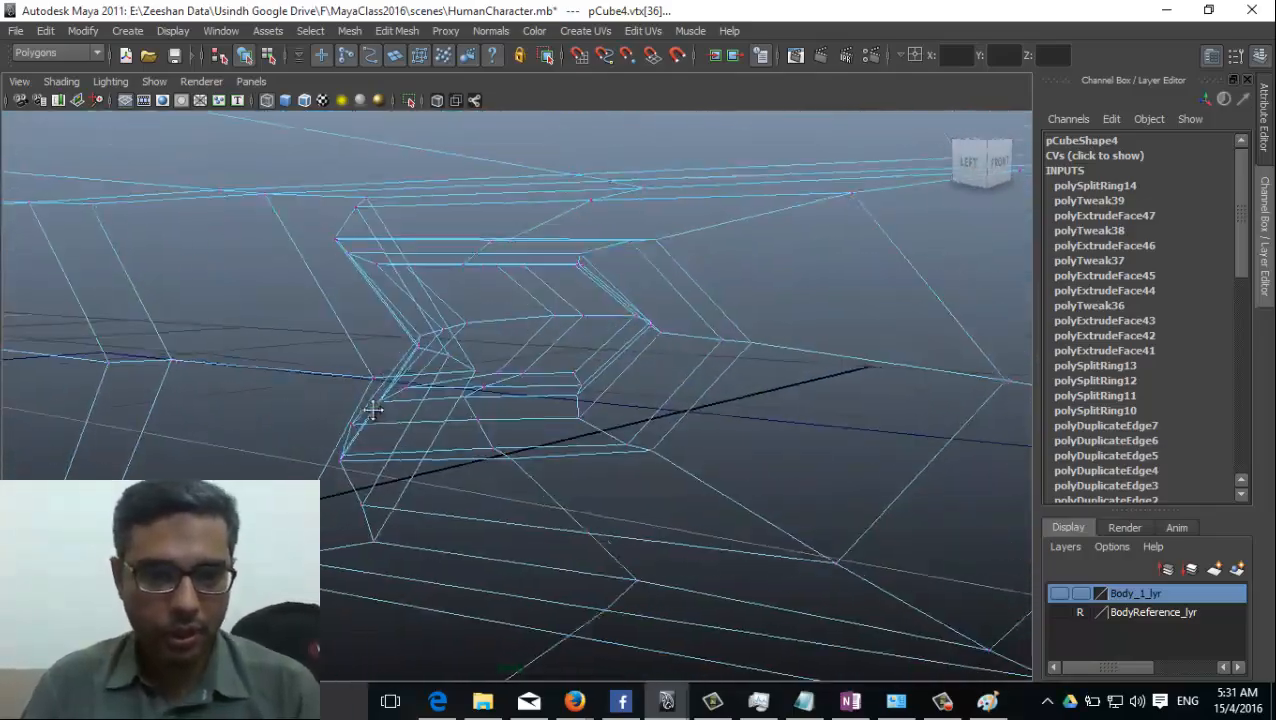
{"action": "right_click_drag", "start_coordinate": [373, 419], "coordinate": [380, 323], "text": "alt"}
{"action": "left_click_drag", "start_coordinate": [380, 323], "coordinate": [355, 332], "text": "alt"}
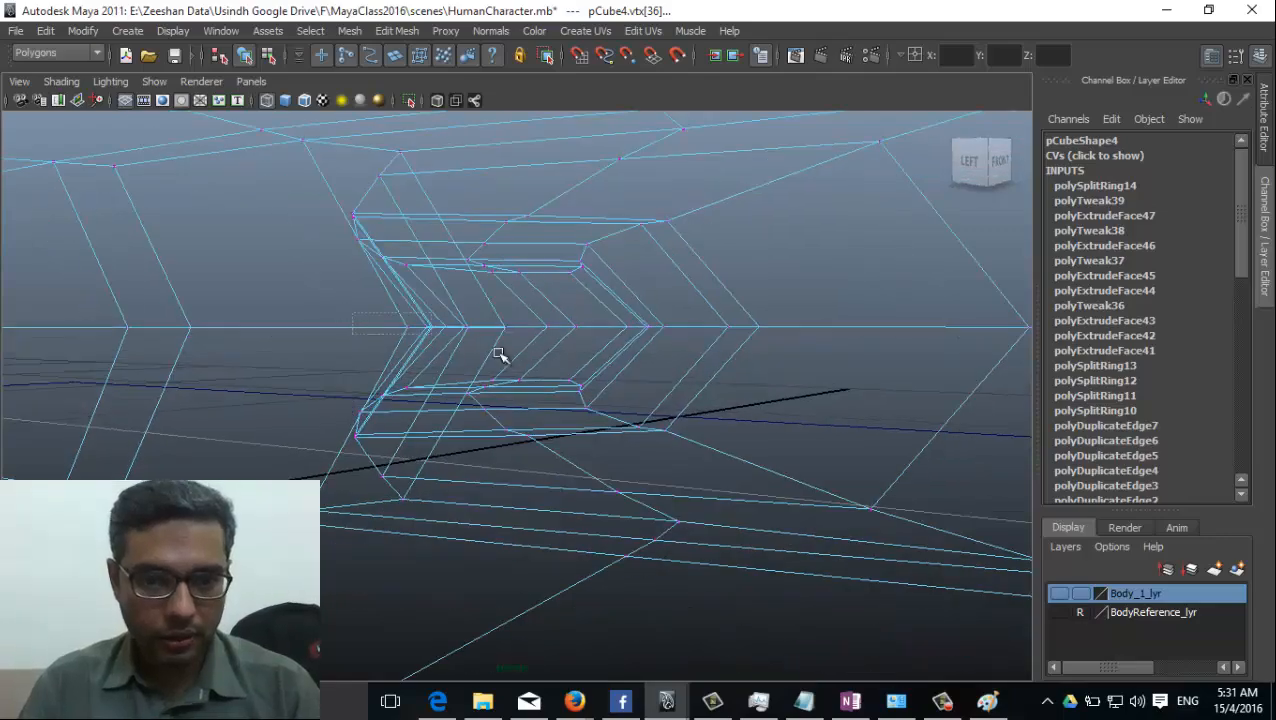
{"action": "left_click_drag", "start_coordinate": [557, 330], "coordinate": [521, 375], "text": "alt"}
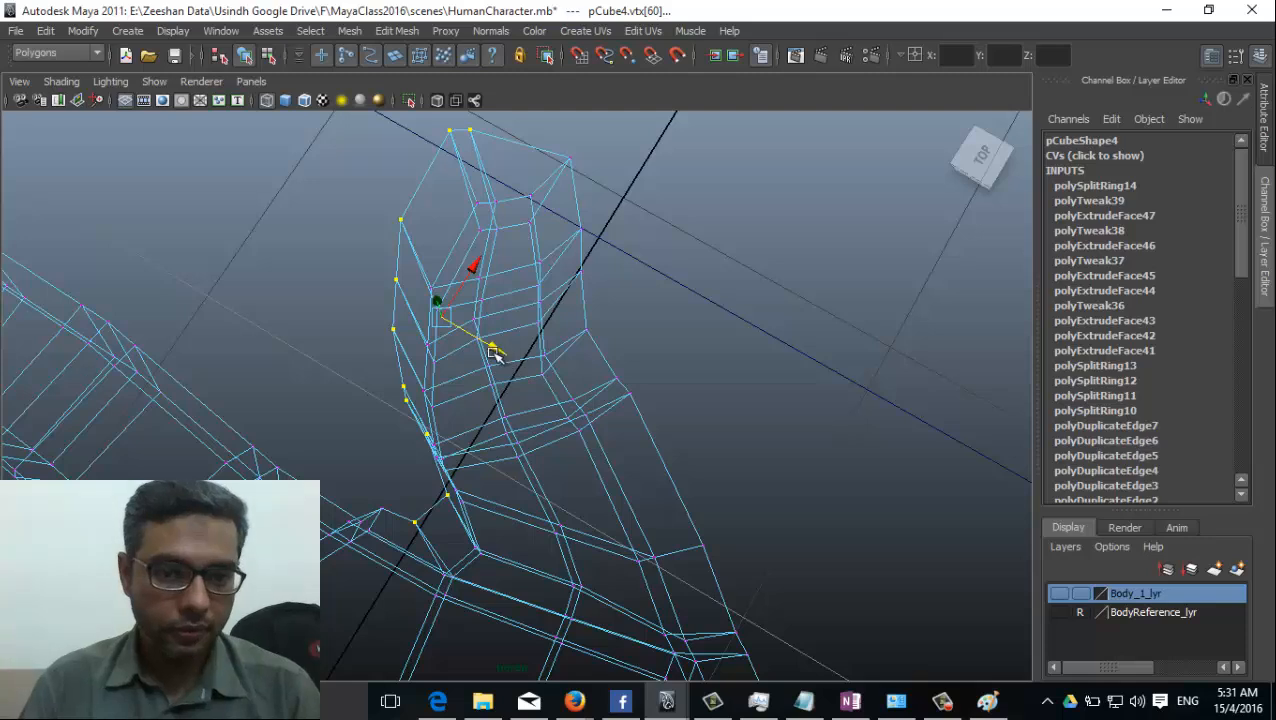
{"action": "left_click_drag", "start_coordinate": [479, 274], "coordinate": [470, 303]}
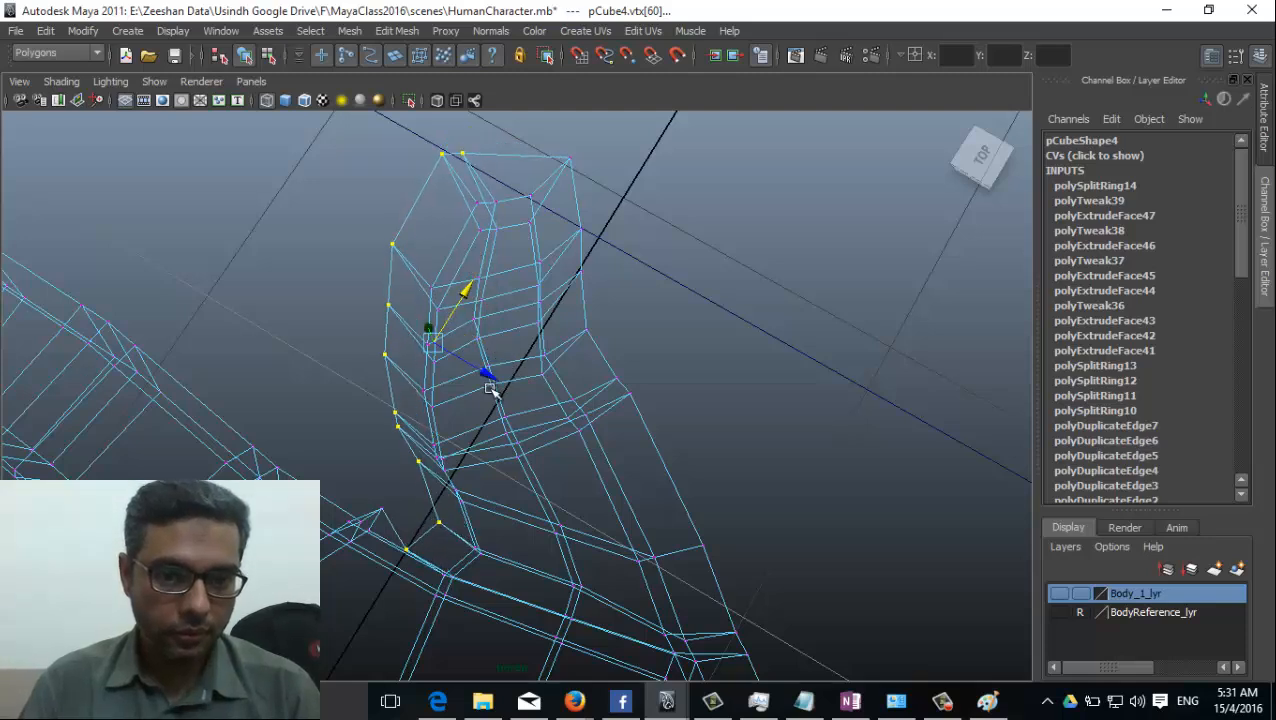
{"action": "left_click_drag", "start_coordinate": [488, 383], "coordinate": [508, 397]}
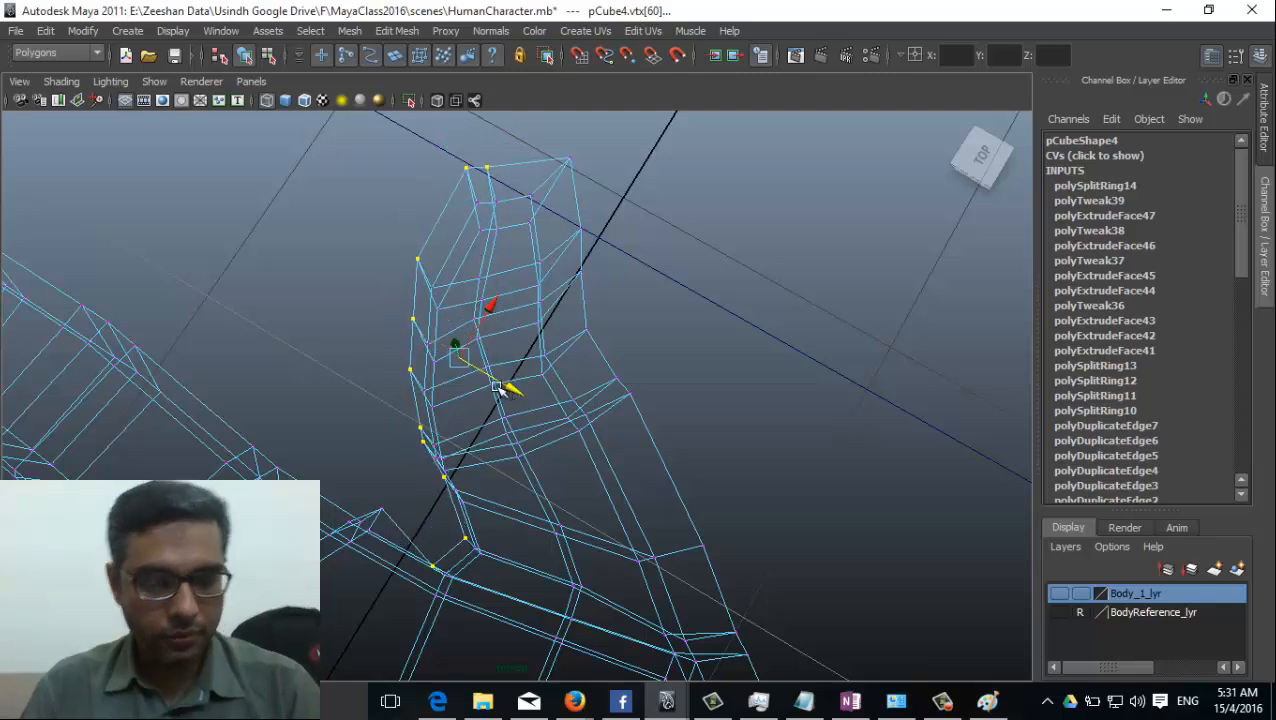
Turn shaded display back on, return to object selection and select the whole hand mesh.
{"action": "key", "text": "5"}
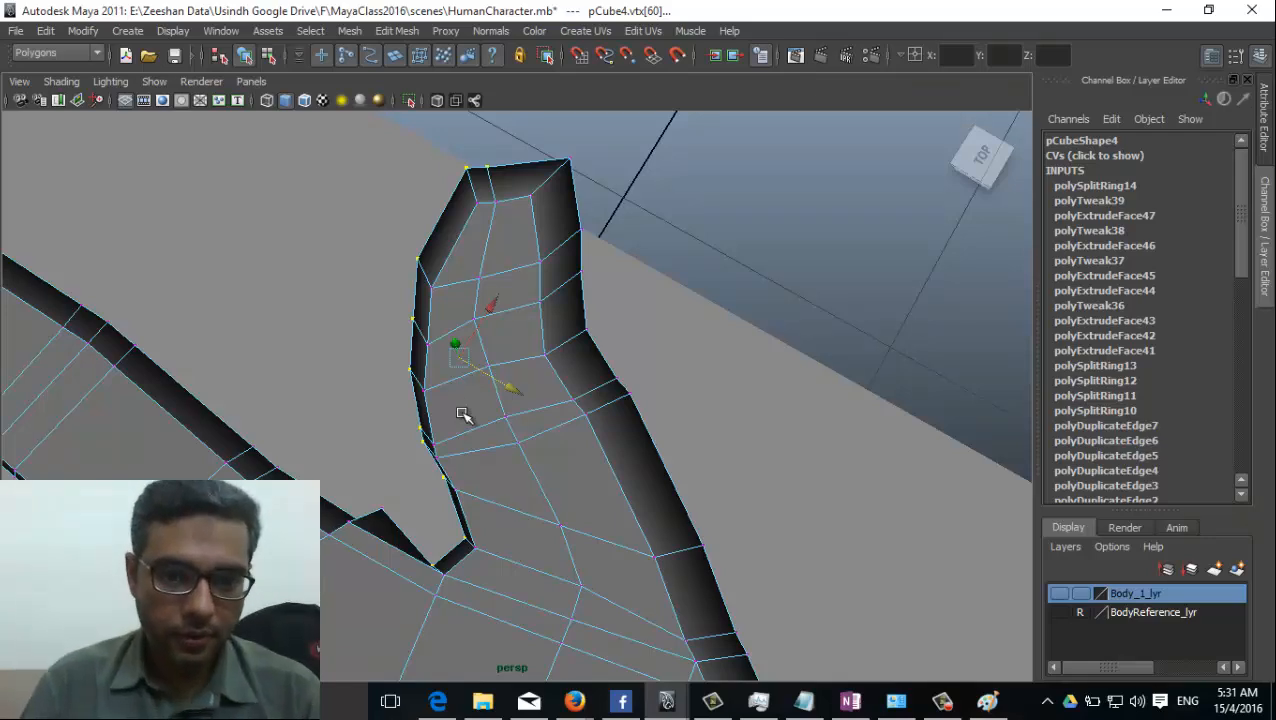
{"action": "left_click_drag", "start_coordinate": [463, 415], "coordinate": [490, 399], "text": "alt"}
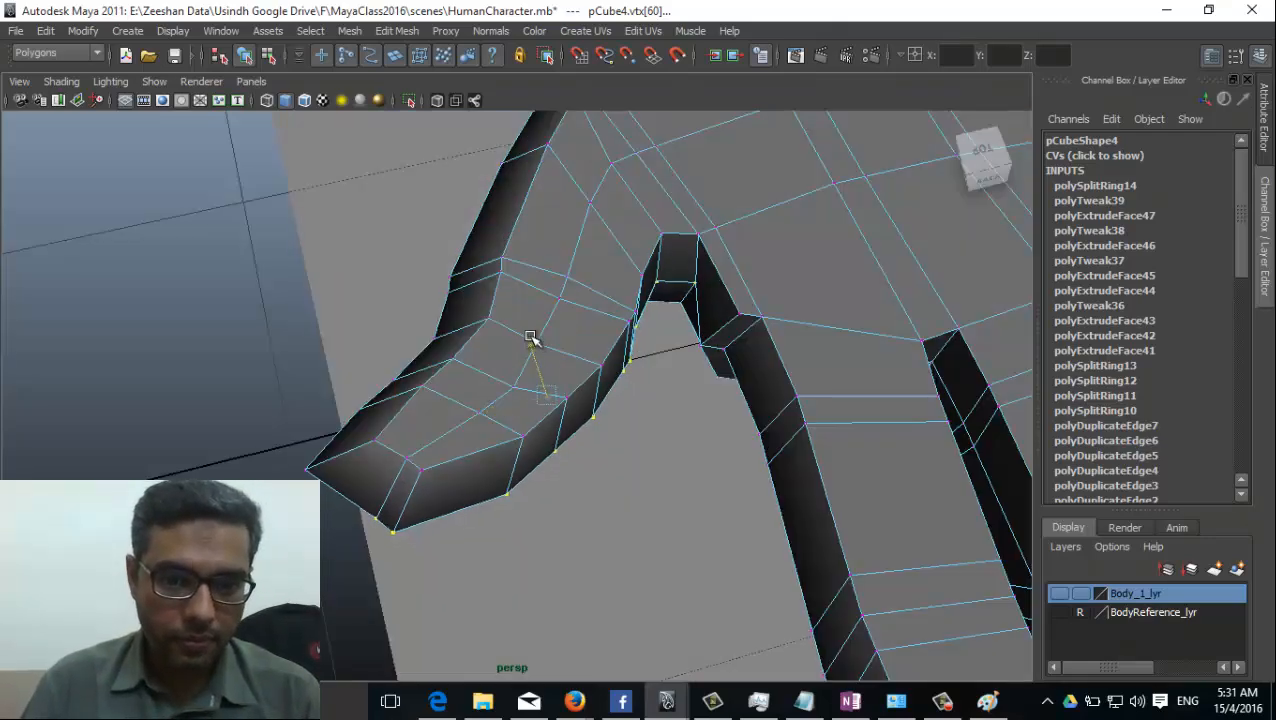
{"action": "left_click_drag", "start_coordinate": [567, 495], "coordinate": [643, 405], "text": "alt"}
{"action": "right_click_drag", "start_coordinate": [718, 266], "coordinate": [758, 246]}
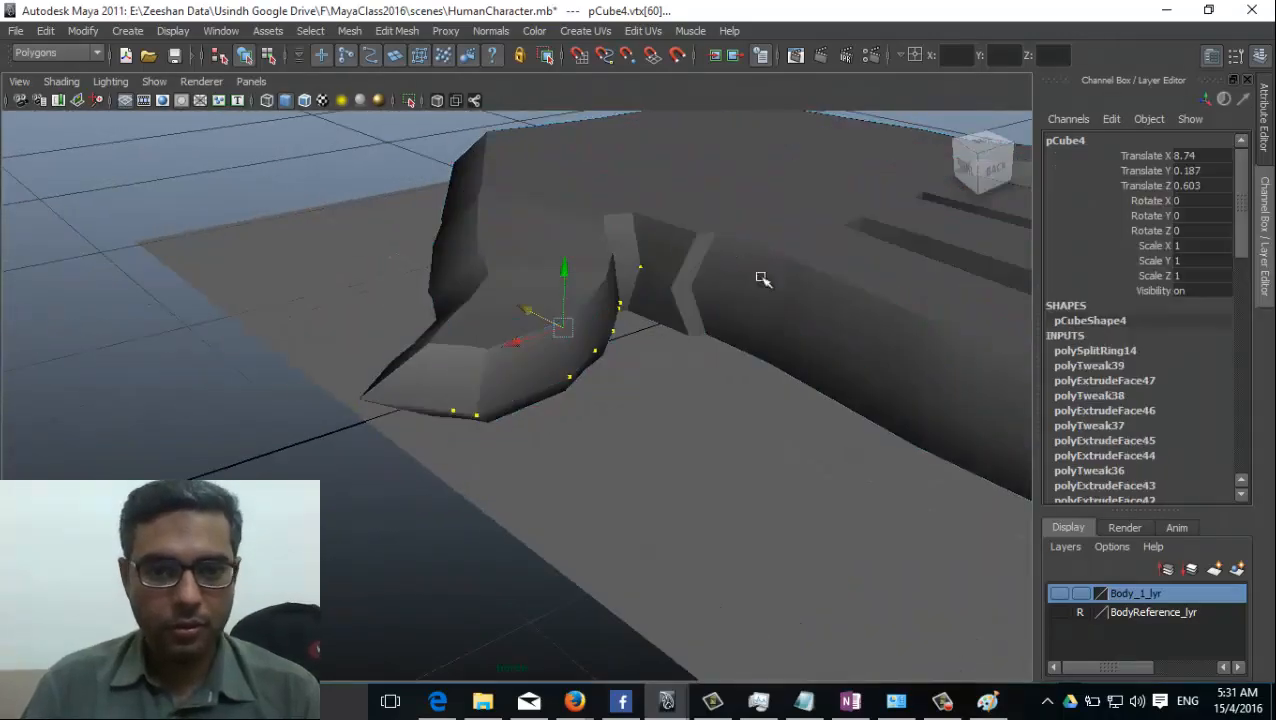
{"action": "scroll", "coordinate": [760, 277], "scroll_direction": "down", "scroll_amount": 5}
{"action": "left_click_drag", "start_coordinate": [740, 340], "coordinate": [352, 500], "text": "alt"}
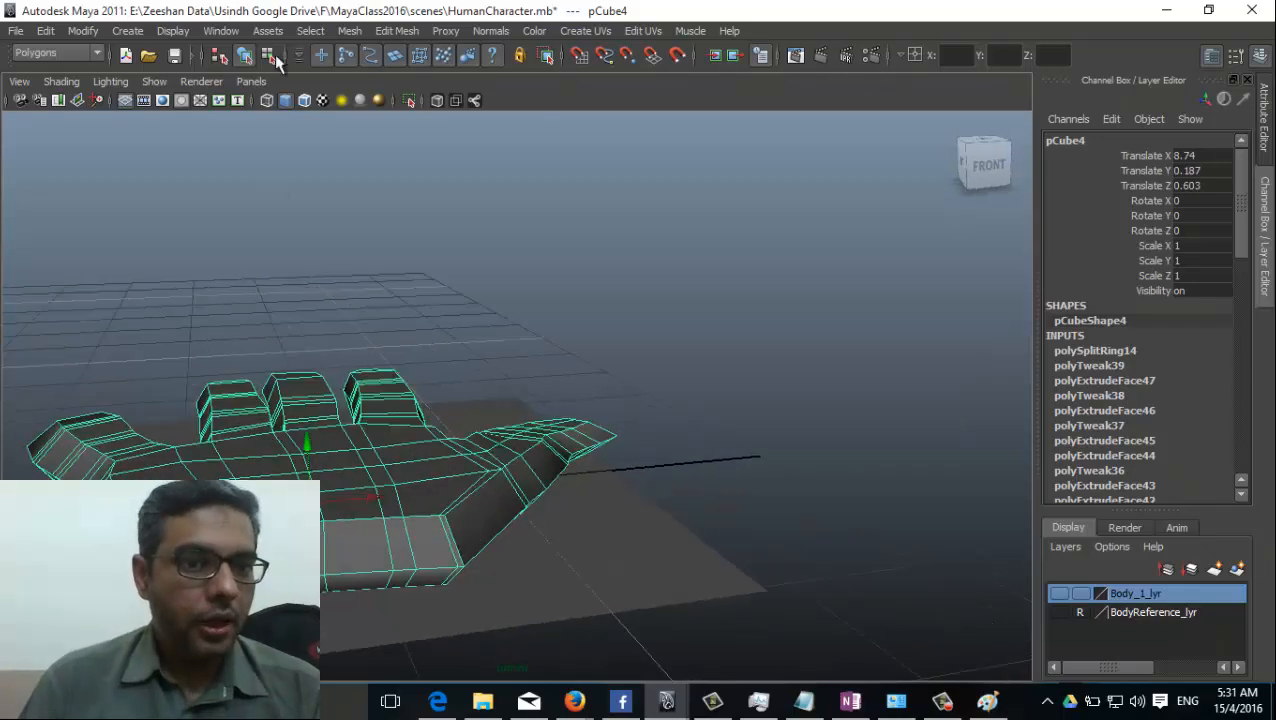
Apply Smooth to the hand mesh and examine the shape of the palm, fingers and thumb.
{"action": "left_click", "coordinate": [349, 31]}
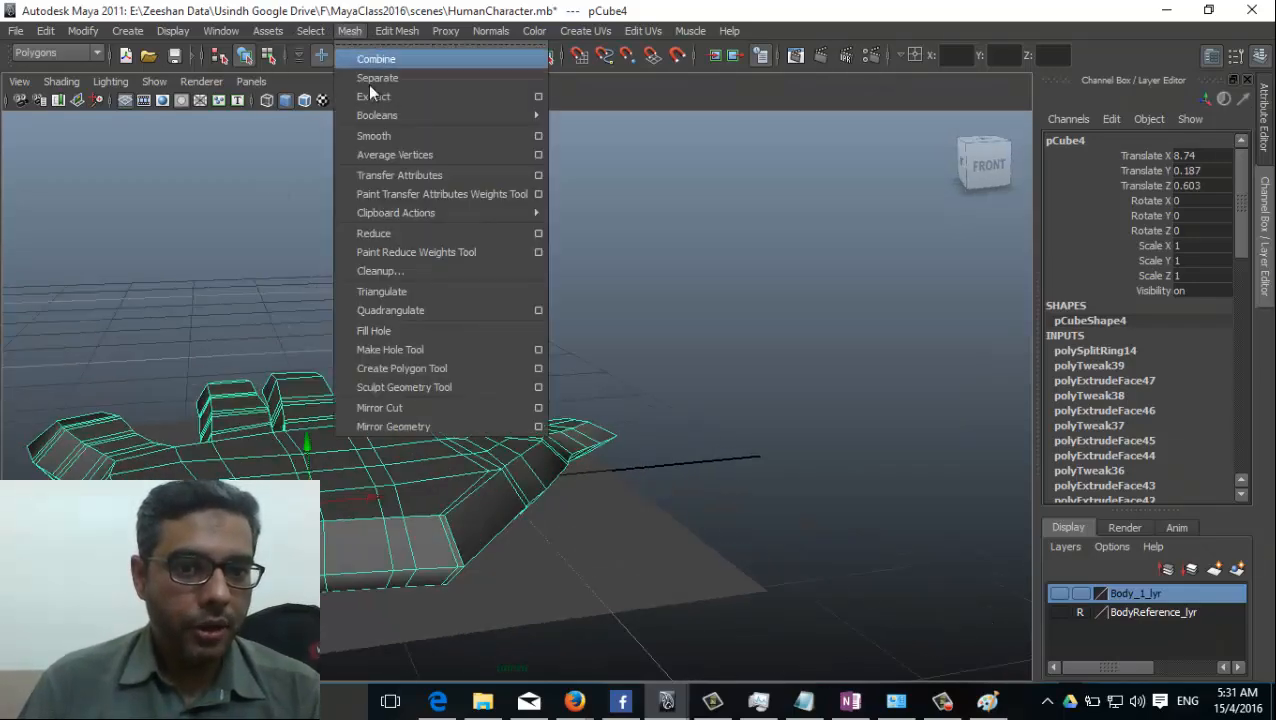
{"action": "left_click", "coordinate": [412, 136]}
{"action": "left_click_drag", "start_coordinate": [412, 455], "coordinate": [430, 508], "text": "alt"}
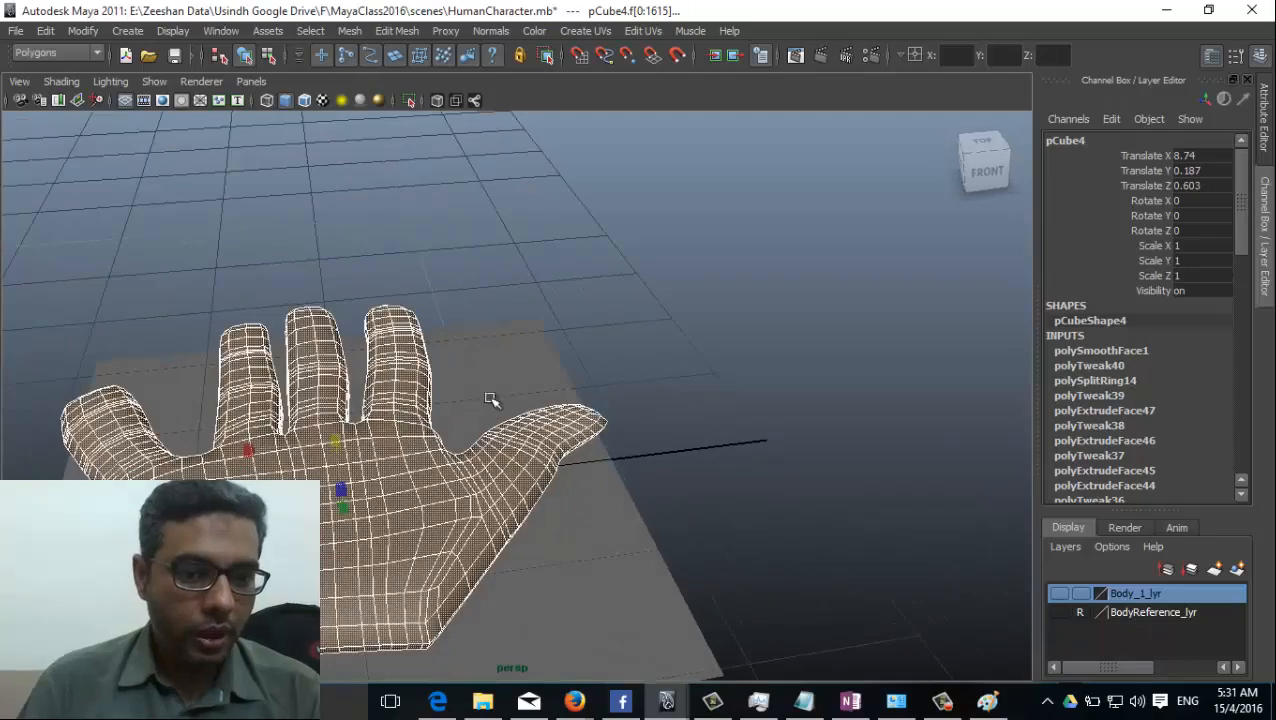
{"action": "left_click", "coordinate": [549, 341]}
{"action": "left_click_drag", "start_coordinate": [723, 504], "coordinate": [229, 368], "text": "alt"}
{"action": "left_click", "coordinate": [229, 368]}
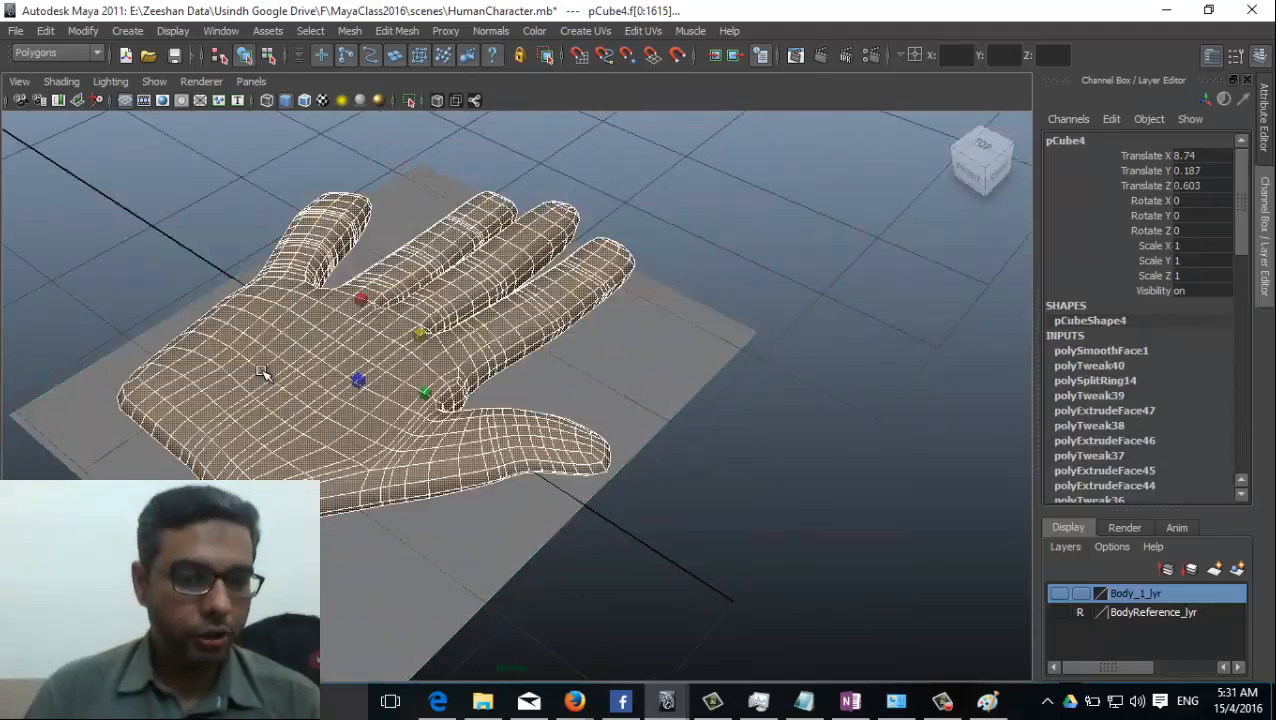
Undo the Smooth operation on the hand mesh.
{"action": "key", "text": "1"}
{"action": "left_click_drag", "start_coordinate": [196, 421], "coordinate": [424, 397], "text": "alt"}
{"action": "left_click_drag", "start_coordinate": [330, 470], "coordinate": [371, 445], "text": "alt"}
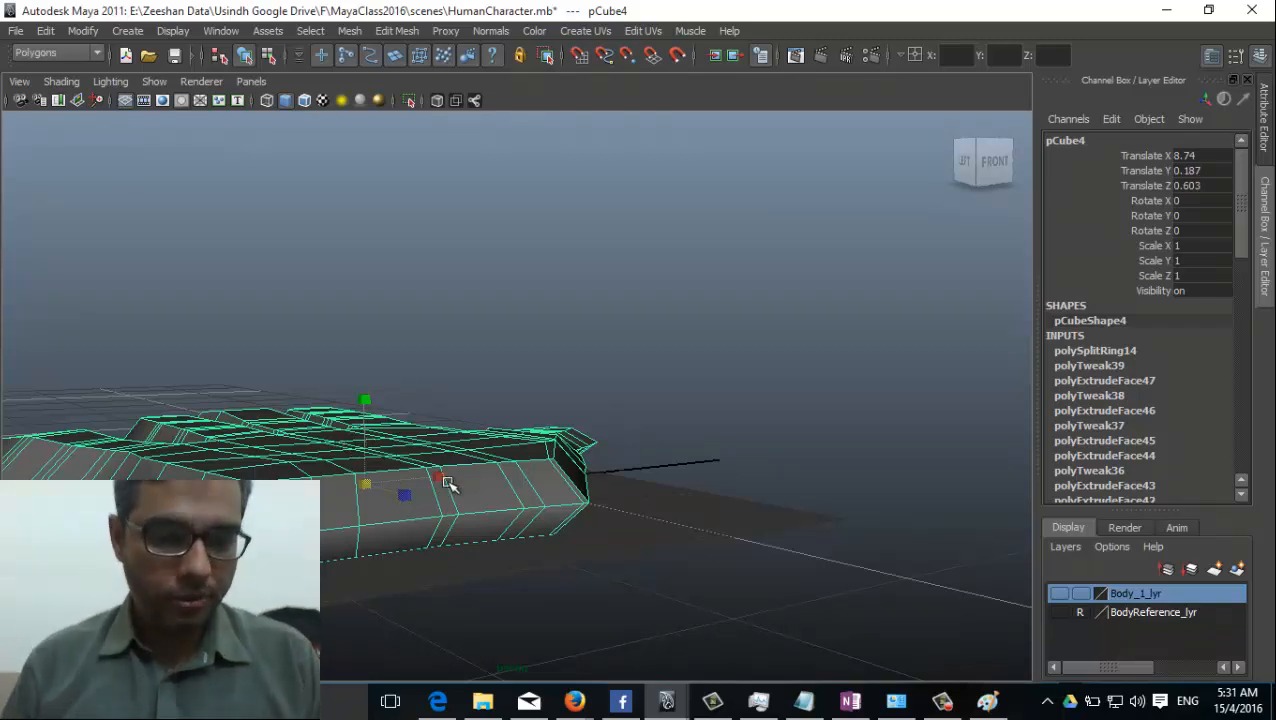
Switch to face selection and select both rows of faces across the palm's wrist end.
{"action": "left_click_drag", "start_coordinate": [493, 483], "coordinate": [370, 490], "text": "alt"}
{"action": "right_click_drag", "start_coordinate": [373, 361], "coordinate": [360, 398]}
{"action": "left_click_drag", "start_coordinate": [360, 398], "coordinate": [305, 373], "text": "alt"}
{"action": "left_click", "coordinate": [280, 338]}
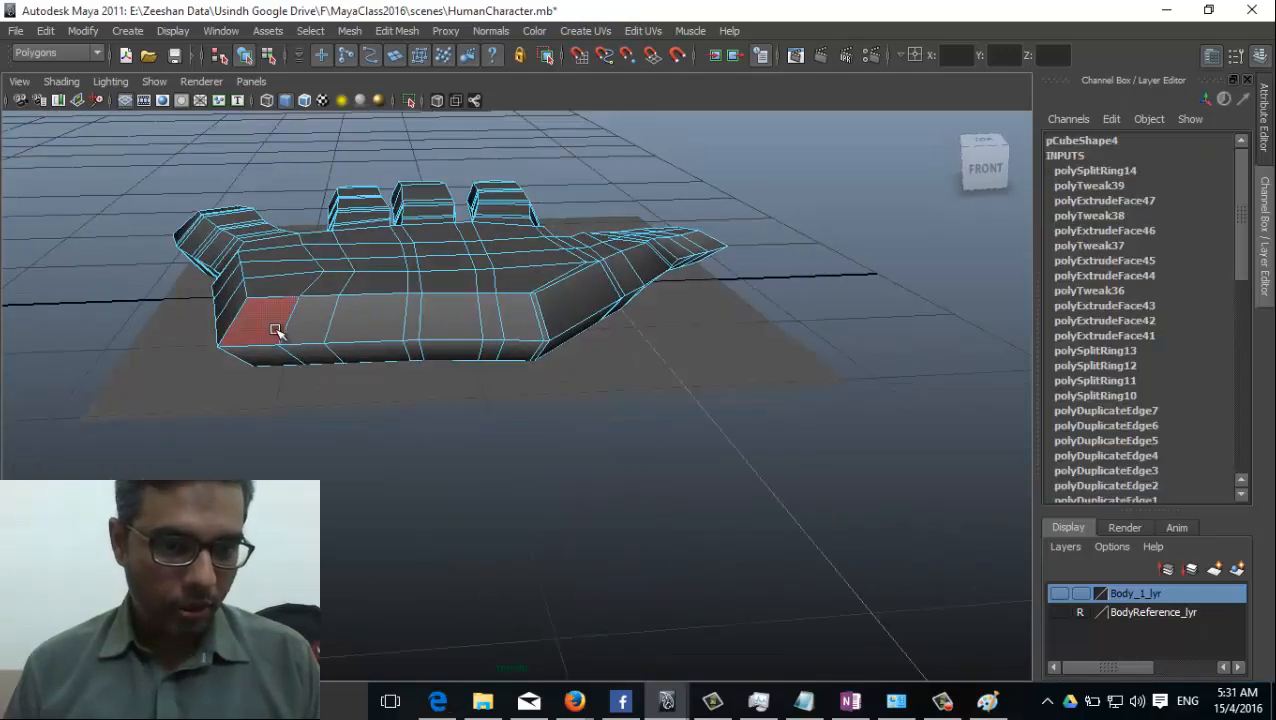
{"action": "left_click", "coordinate": [272, 360], "text": "shift"}
{"action": "left_click", "coordinate": [310, 327], "text": "shift"}
{"action": "left_click", "coordinate": [385, 340], "text": "shift"}
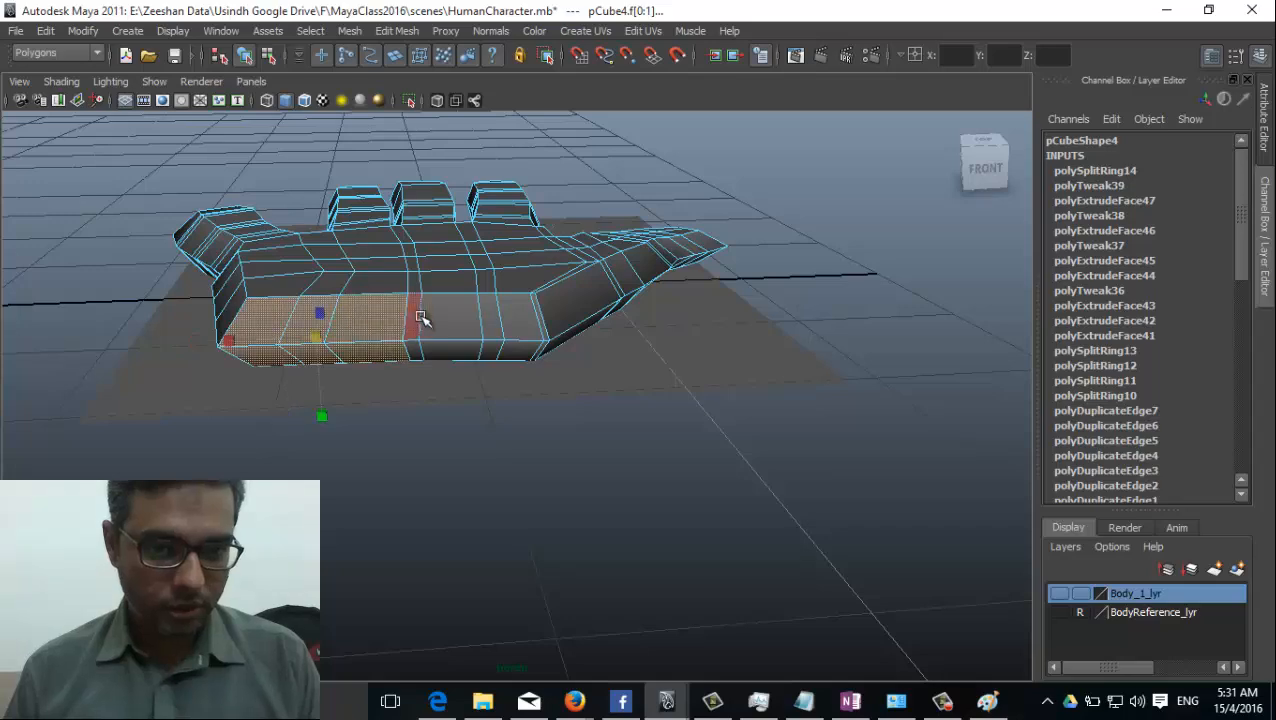
{"action": "left_click", "coordinate": [424, 316], "text": "shift"}
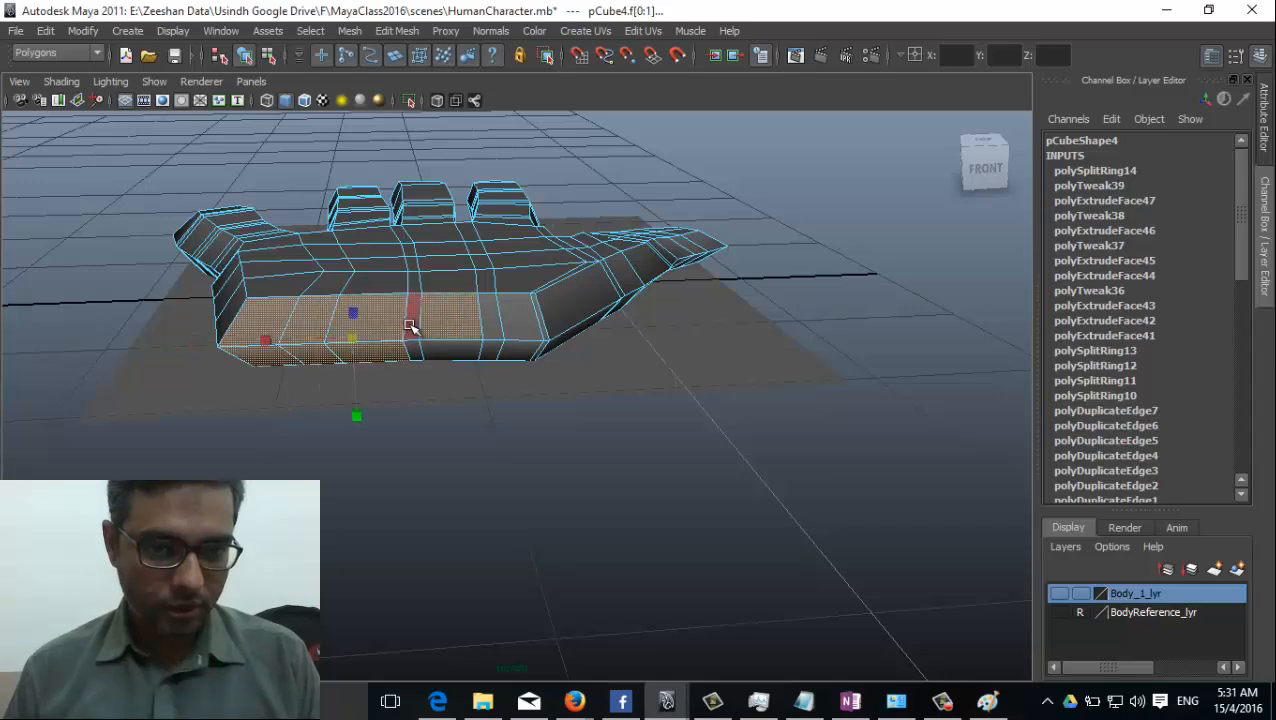
{"action": "left_click", "coordinate": [500, 338], "text": "shift"}
{"action": "left_click", "coordinate": [503, 350], "text": "shift"}
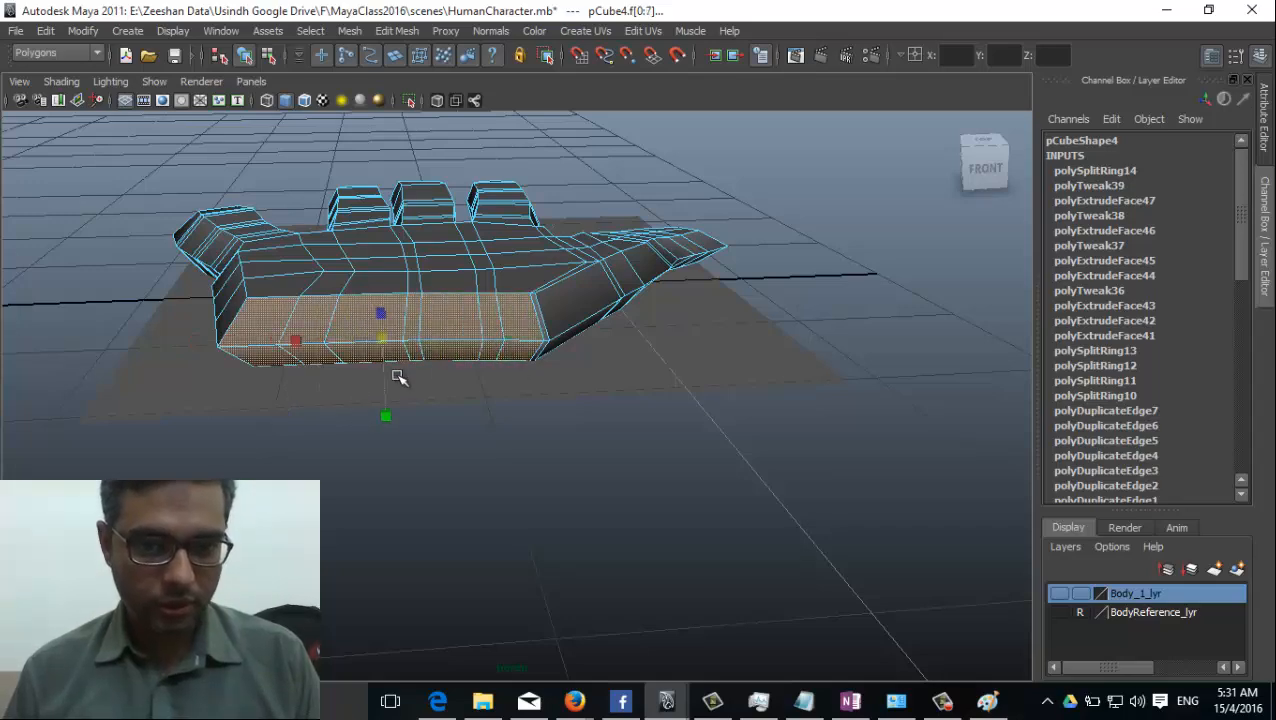
Scale the selected wrist faces slightly narrower and turn on textured display to show the hand reference image.
{"action": "left_click_drag", "start_coordinate": [398, 377], "coordinate": [473, 447], "text": "alt"}
{"action": "right_click_drag", "start_coordinate": [473, 447], "coordinate": [568, 494], "text": "alt"}
{"action": "right_click_drag", "start_coordinate": [578, 537], "coordinate": [538, 436], "text": "alt"}
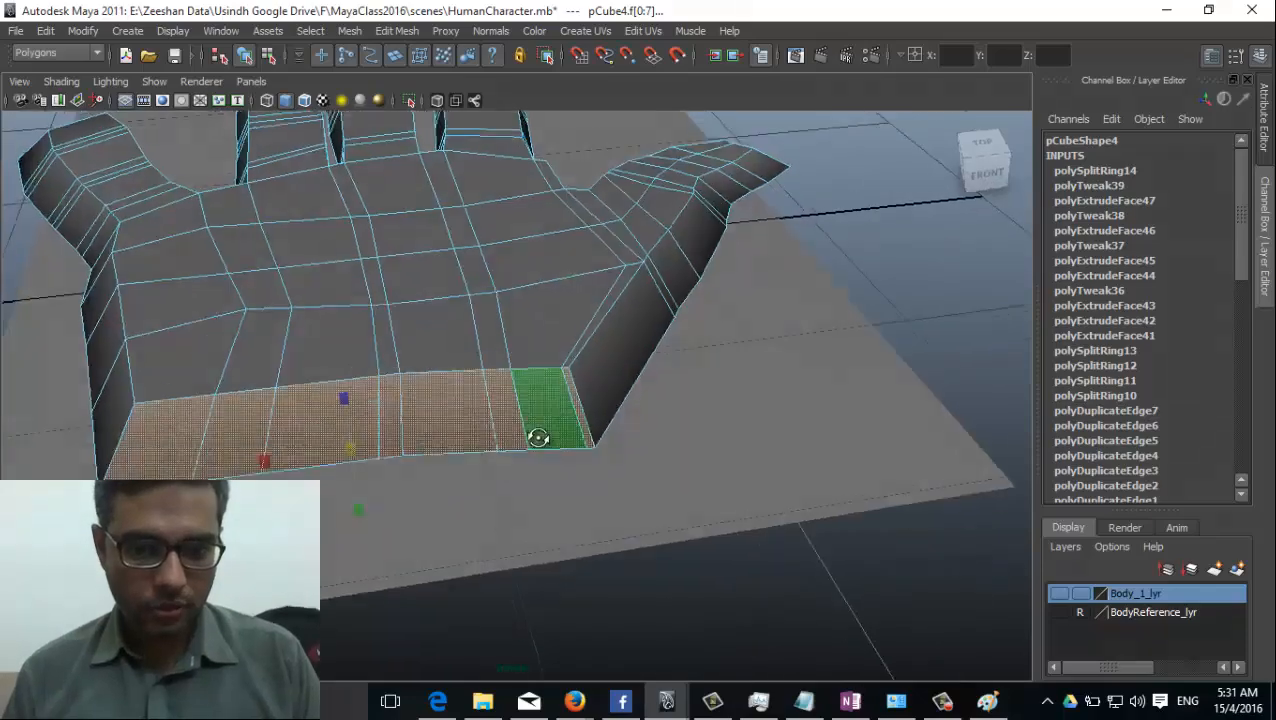
{"action": "left_click_drag", "start_coordinate": [538, 436], "coordinate": [500, 351], "text": "alt"}
{"action": "left_click_drag", "start_coordinate": [363, 334], "coordinate": [340, 402], "text": "alt"}
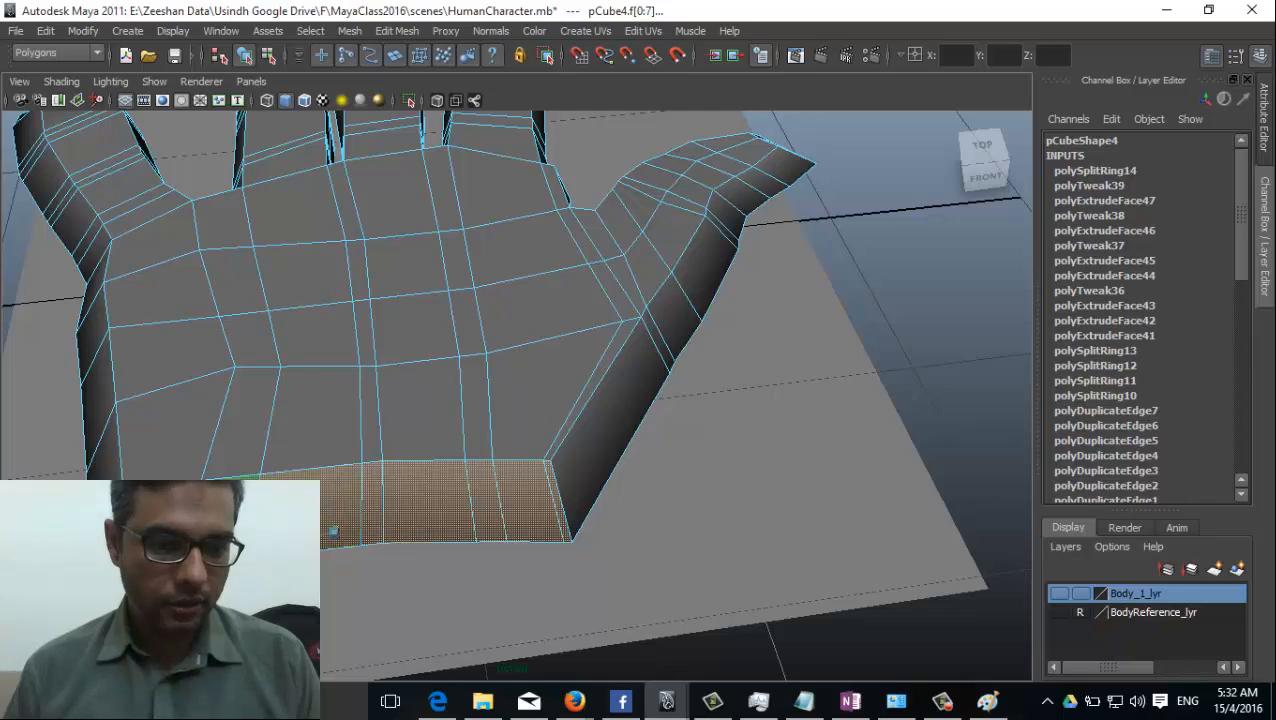
{"action": "left_click_drag", "start_coordinate": [258, 541], "coordinate": [268, 540]}
{"action": "key", "text": "6"}
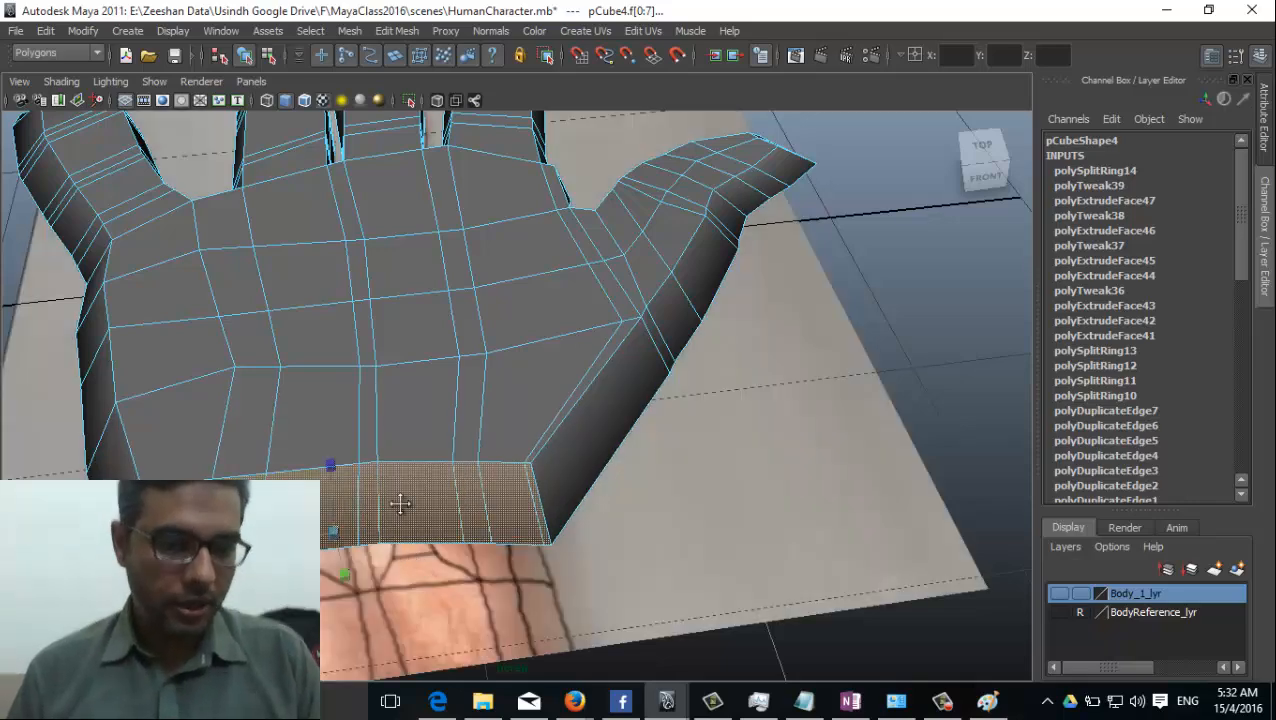
{"action": "left_click_drag", "start_coordinate": [400, 505], "coordinate": [430, 470], "text": "alt"}
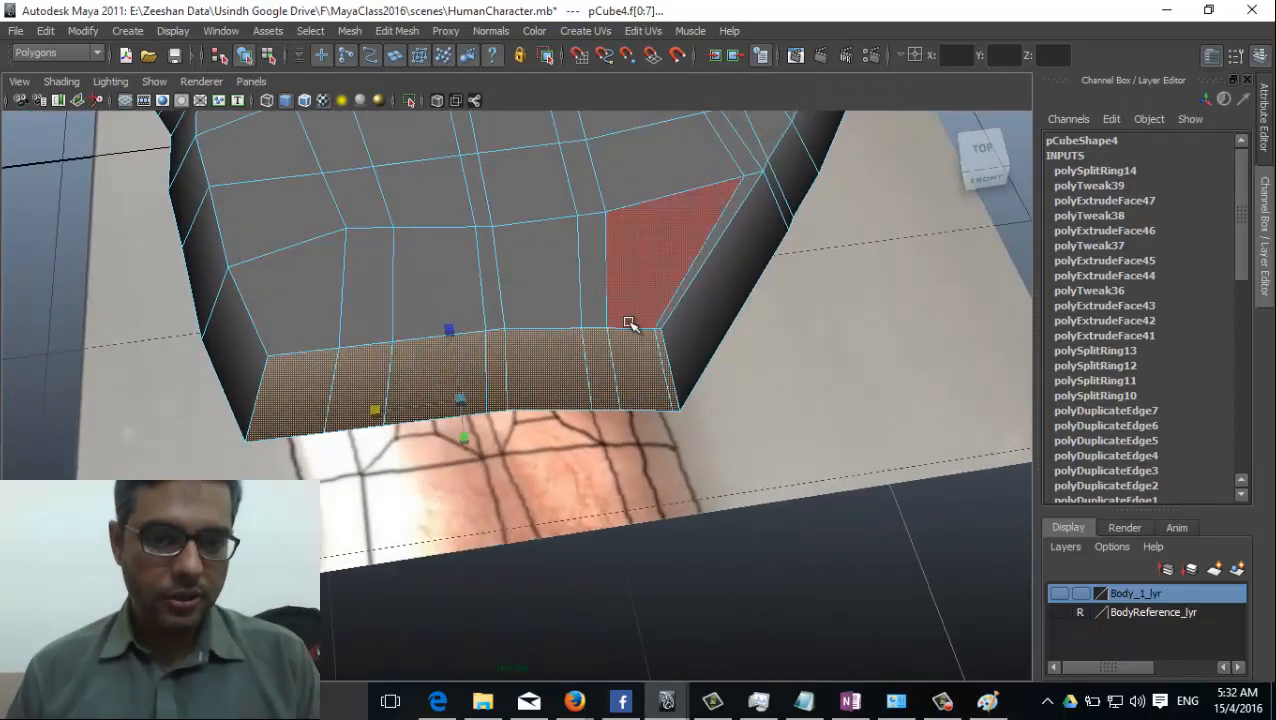
Switch to the top view and scale the wrist faces slightly narrower across the wrist of the reference image.
{"action": "key", "text": "space"}
{"action": "left_click_drag", "start_coordinate": [632, 322], "coordinate": [549, 343]}
{"action": "middle_click_drag", "start_coordinate": [302, 404], "coordinate": [528, 148], "text": "alt"}
{"action": "right_click_drag", "start_coordinate": [528, 148], "coordinate": [499, 281], "text": "alt"}
{"action": "middle_click_drag", "start_coordinate": [499, 281], "coordinate": [473, 350], "text": "alt"}
{"action": "right_click_drag", "start_coordinate": [183, 462], "coordinate": [755, 515], "text": "alt"}
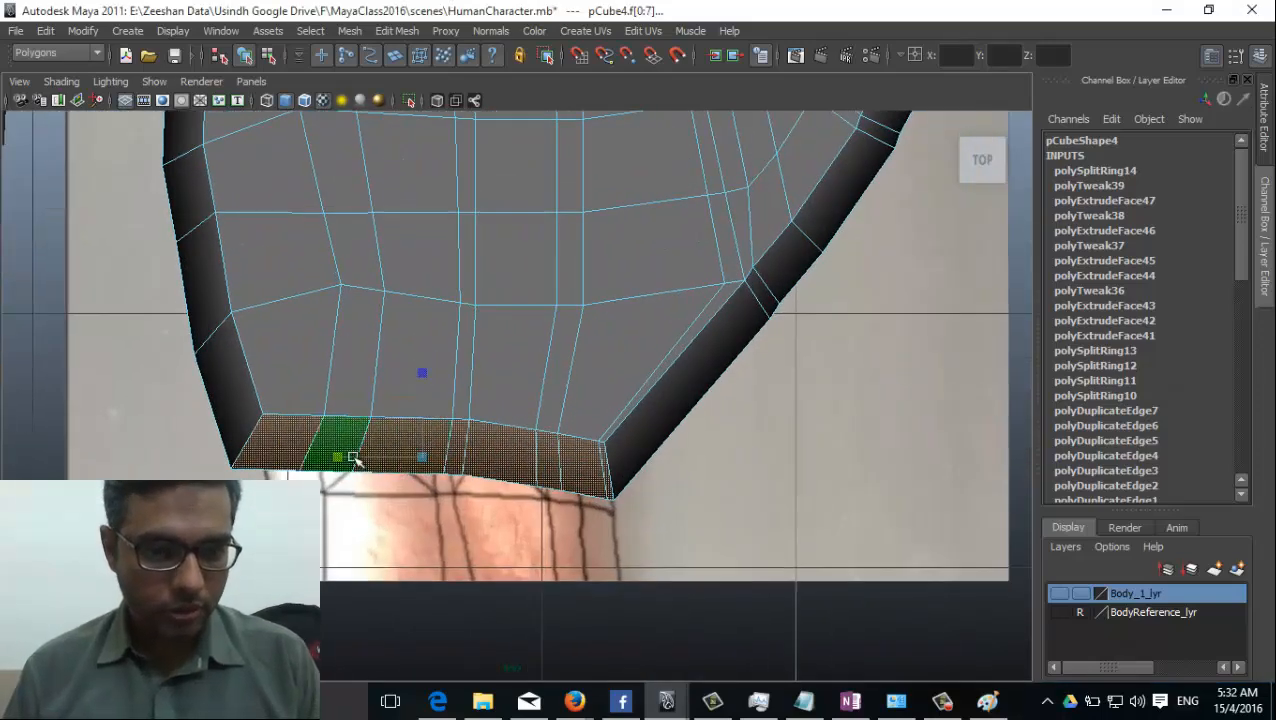
{"action": "mouse_move", "coordinate": [335, 459]}
{"action": "left_mouse_down"}
{"action": "mouse_move", "coordinate": [378, 459]}
{"action": "mouse_move", "coordinate": [340, 460]}
{"action": "left_mouse_up"}
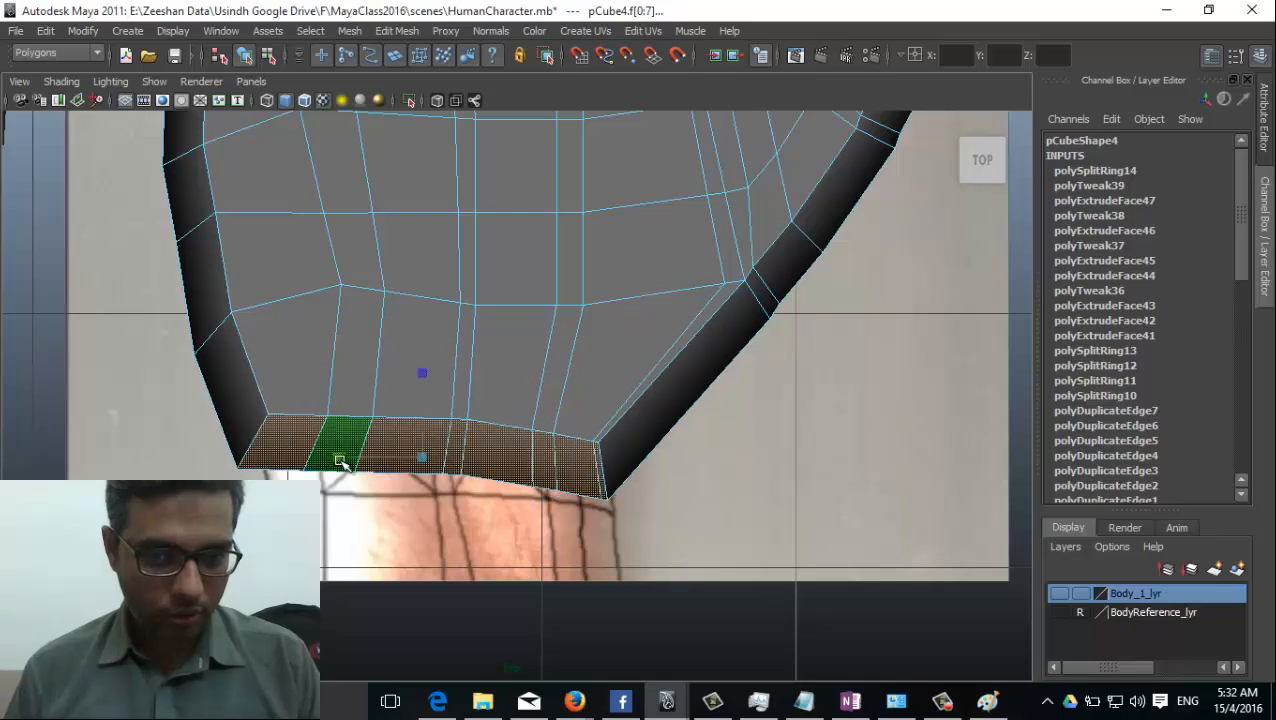
Set the top view to untextured shaded display with the Scale tool active on the wrist faces.
{"action": "key", "text": "e"}
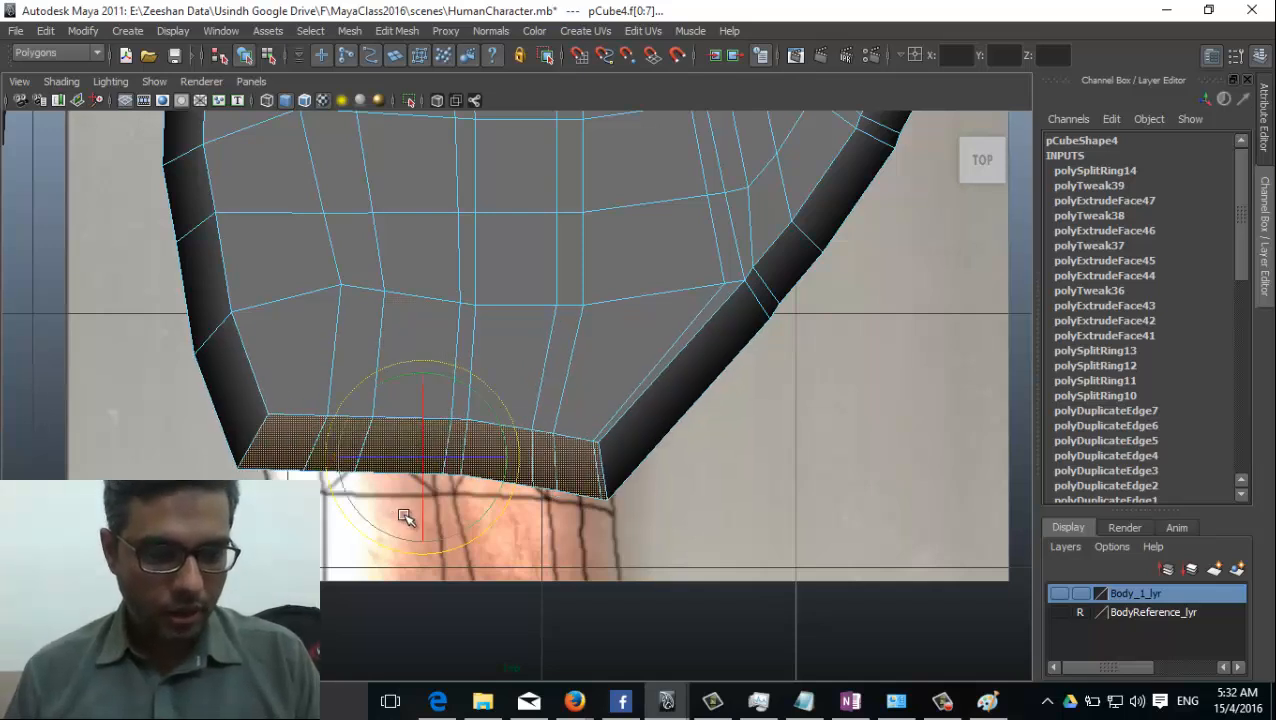
{"action": "key", "text": "r"}
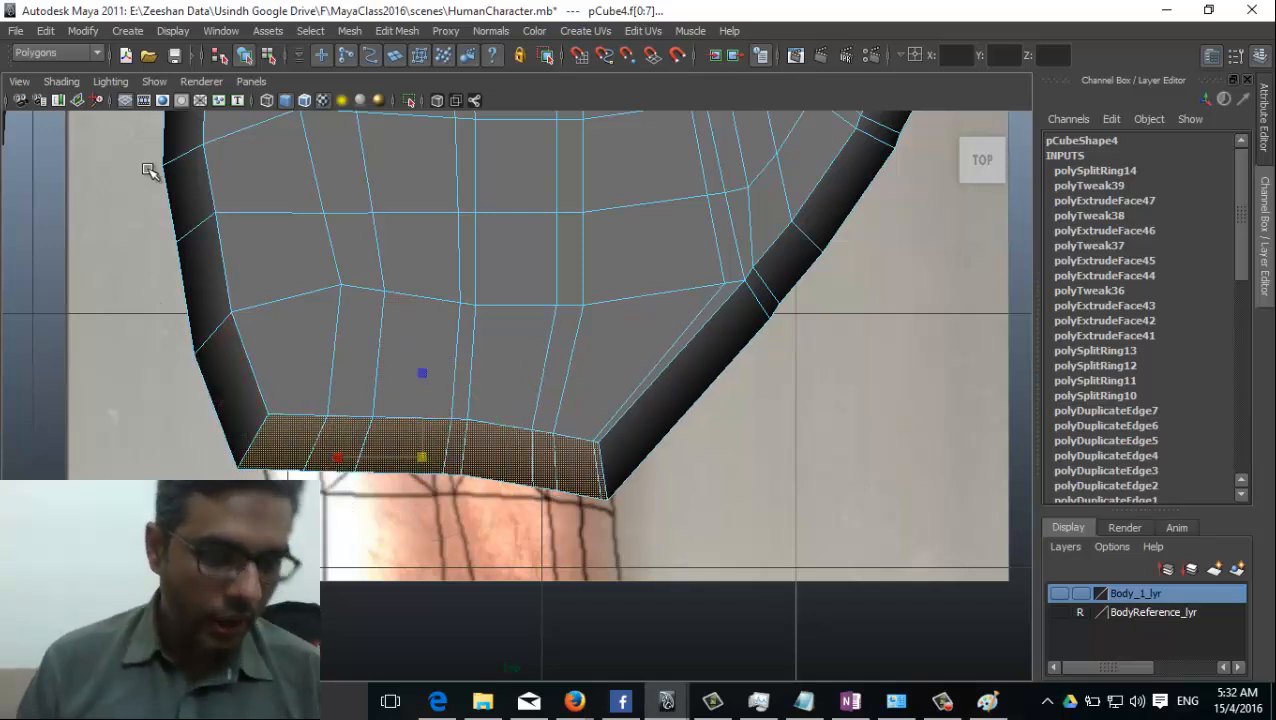
{"action": "key", "text": "4"}
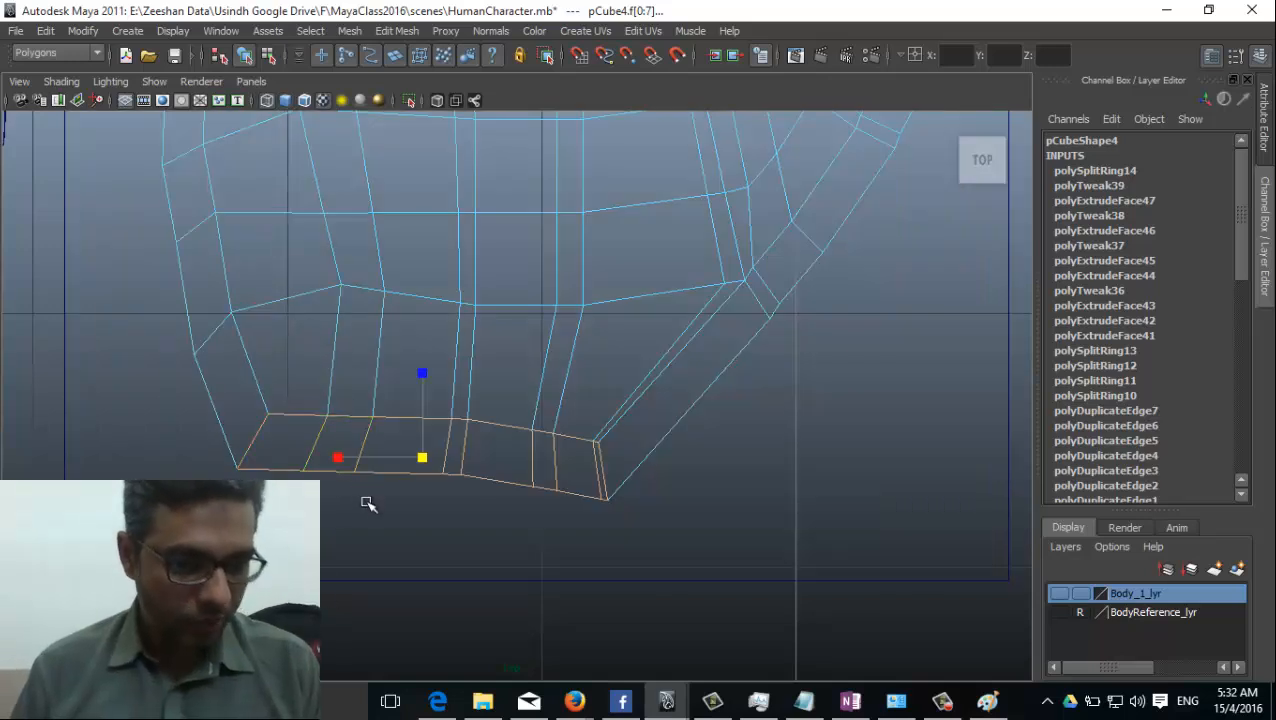
{"action": "key", "text": "5"}
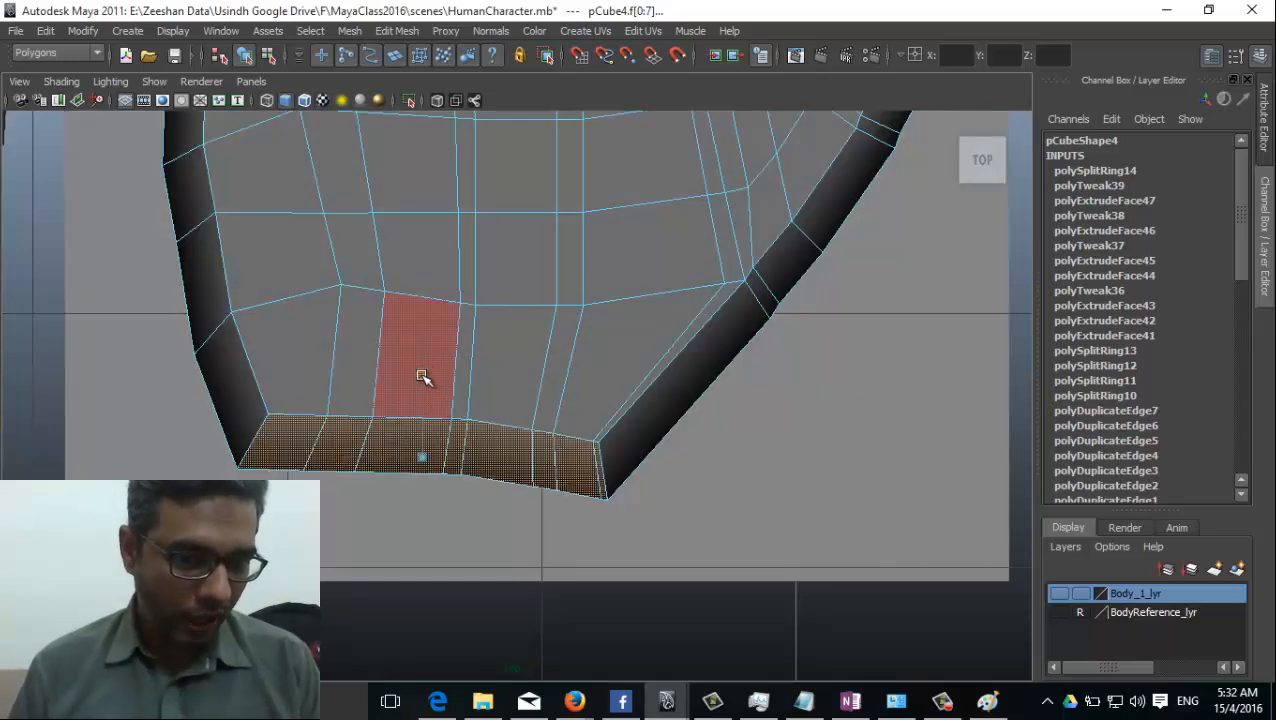
Flatten the wrist-end faces along the hand's length, narrow them, and align them with the wrist in the textured reference.
{"action": "middle_click_drag", "start_coordinate": [422, 376], "coordinate": [432, 432]}
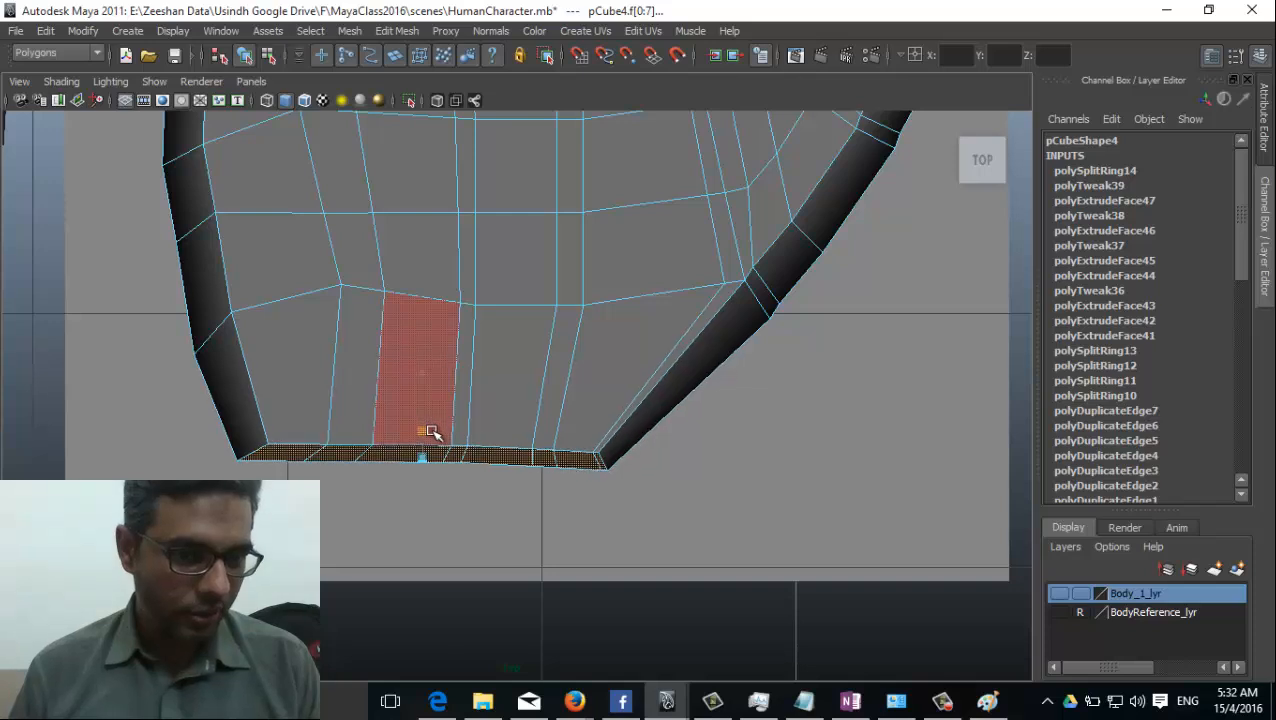
{"action": "left_click_drag", "start_coordinate": [432, 432], "coordinate": [435, 435]}
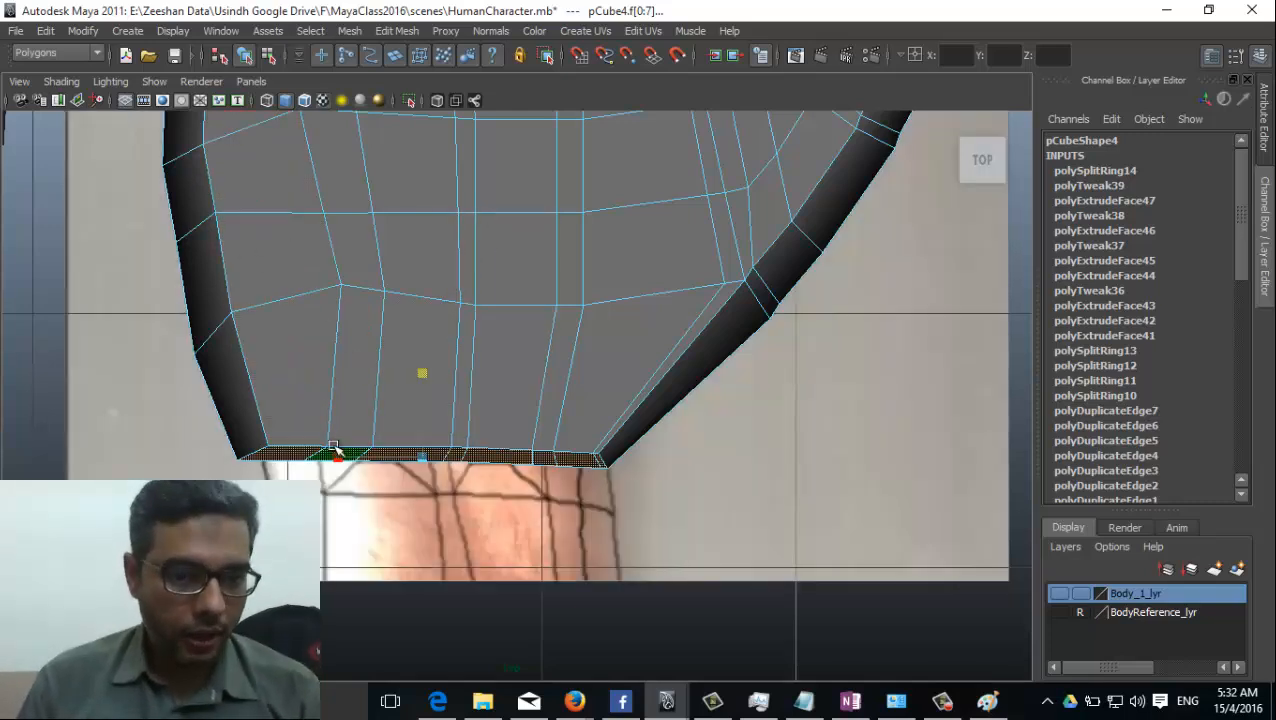
{"action": "mouse_move", "coordinate": [338, 457]}
{"action": "left_mouse_down"}
{"action": "mouse_move", "coordinate": [352, 459]}
{"action": "mouse_move", "coordinate": [335, 456]}
{"action": "left_mouse_up"}
{"action": "left_click_drag", "start_coordinate": [466, 465], "coordinate": [484, 463]}
Turn on X-Ray display, then move, scale and rotate the wrist-end faces to match the slanted wrist line in the reference.
{"action": "left_click", "coordinate": [61, 81]}
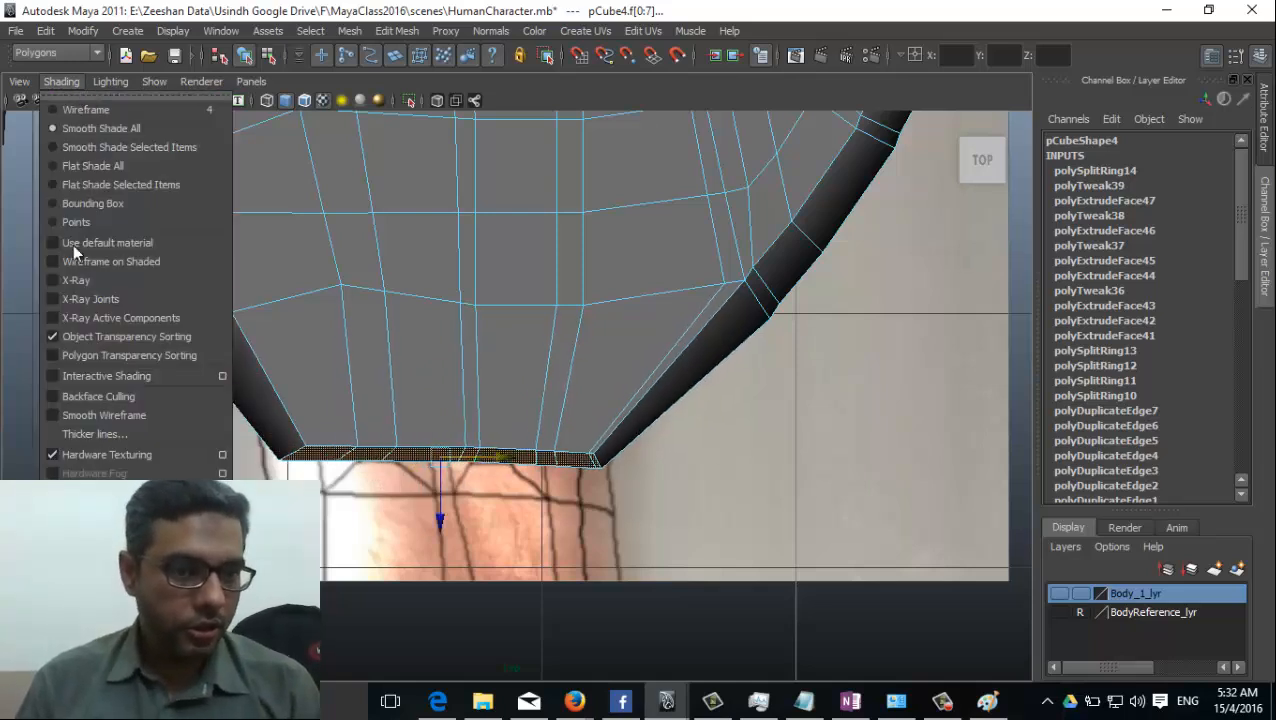
{"action": "left_click", "coordinate": [100, 284]}
{"action": "left_click_drag", "start_coordinate": [440, 512], "coordinate": [446, 465]}
{"action": "mouse_move", "coordinate": [352, 410]}
{"action": "left_mouse_down"}
{"action": "mouse_move", "coordinate": [329, 408]}
{"action": "mouse_move", "coordinate": [342, 411]}
{"action": "left_mouse_up"}
{"action": "key", "text": "e"}
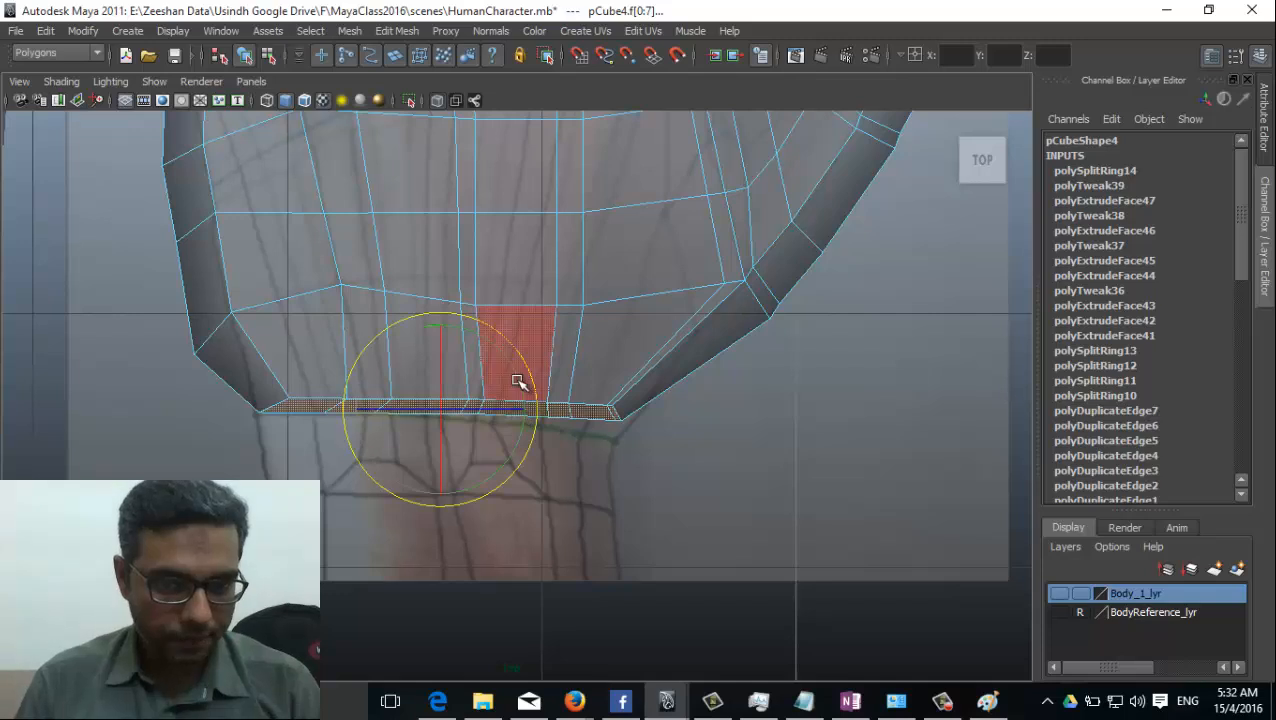
{"action": "middle_click_drag", "start_coordinate": [424, 532], "coordinate": [438, 498], "text": "alt"}
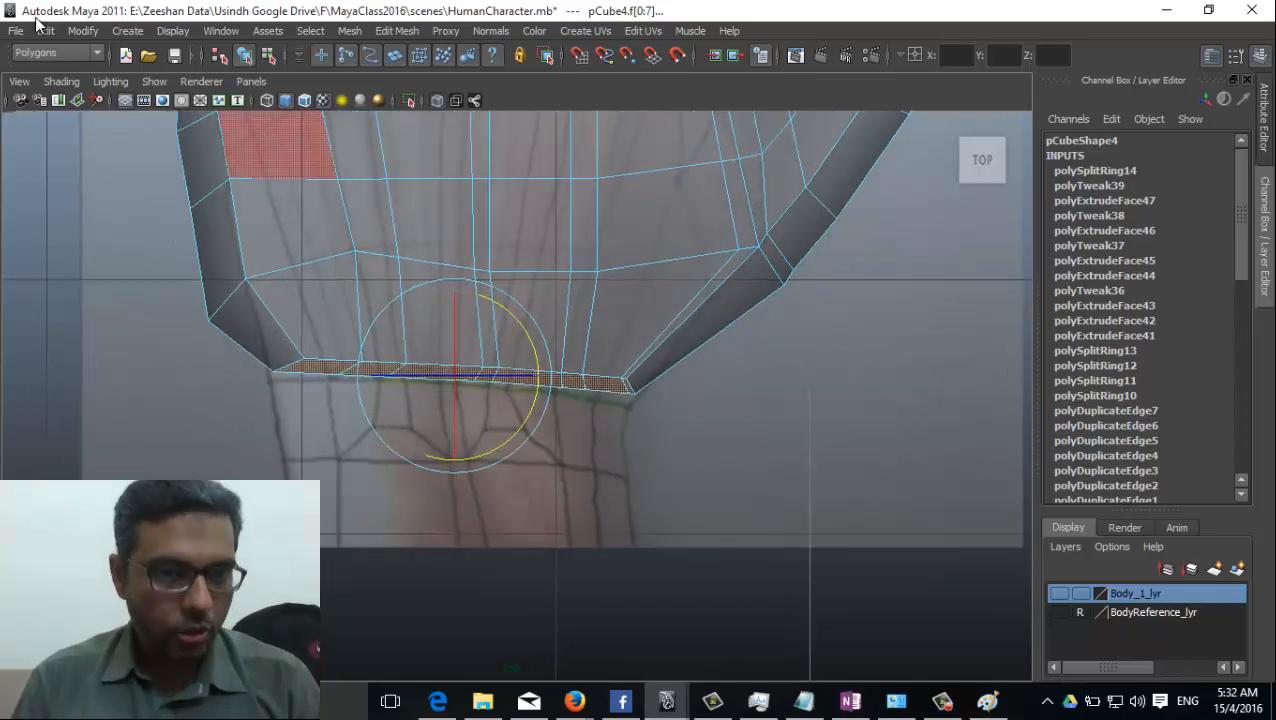
Extrude the wrist-end faces twice along the forearm, with local Z translations of 0.311 and 0.34.
{"action": "left_click", "coordinate": [392, 31]}
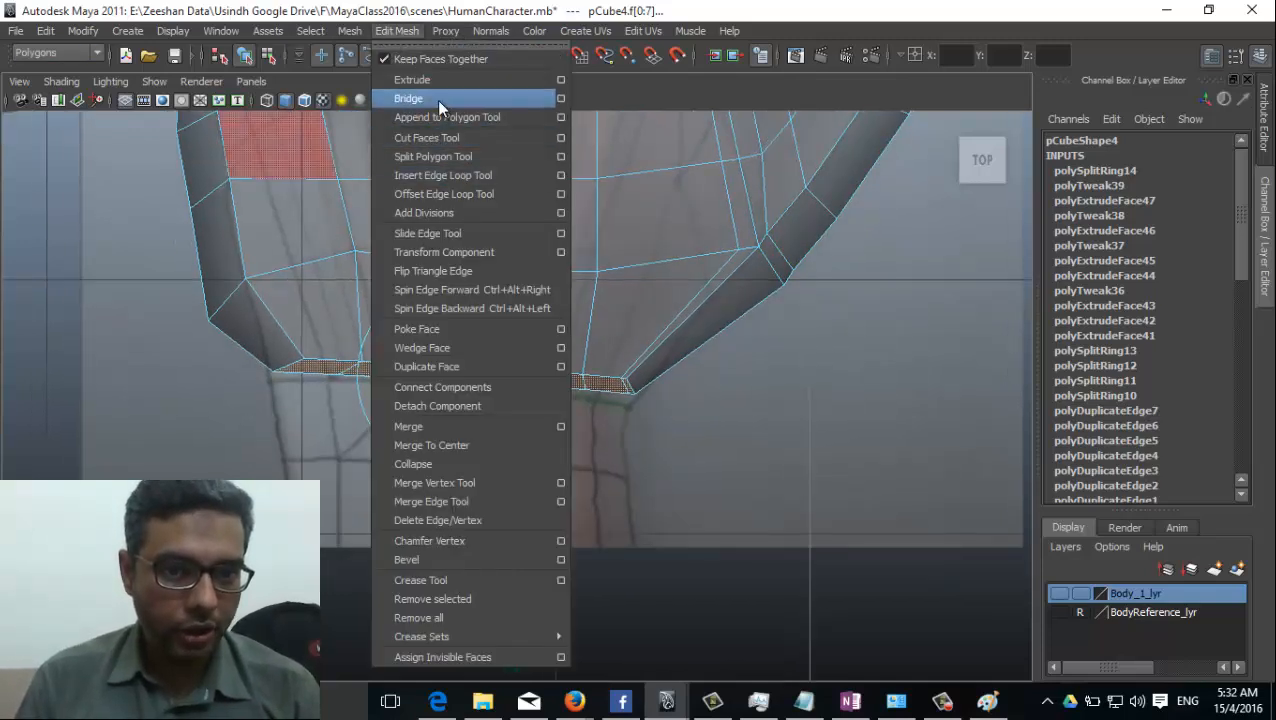
{"action": "left_click", "coordinate": [437, 79]}
{"action": "left_click_drag", "start_coordinate": [313, 430], "coordinate": [322, 498]}
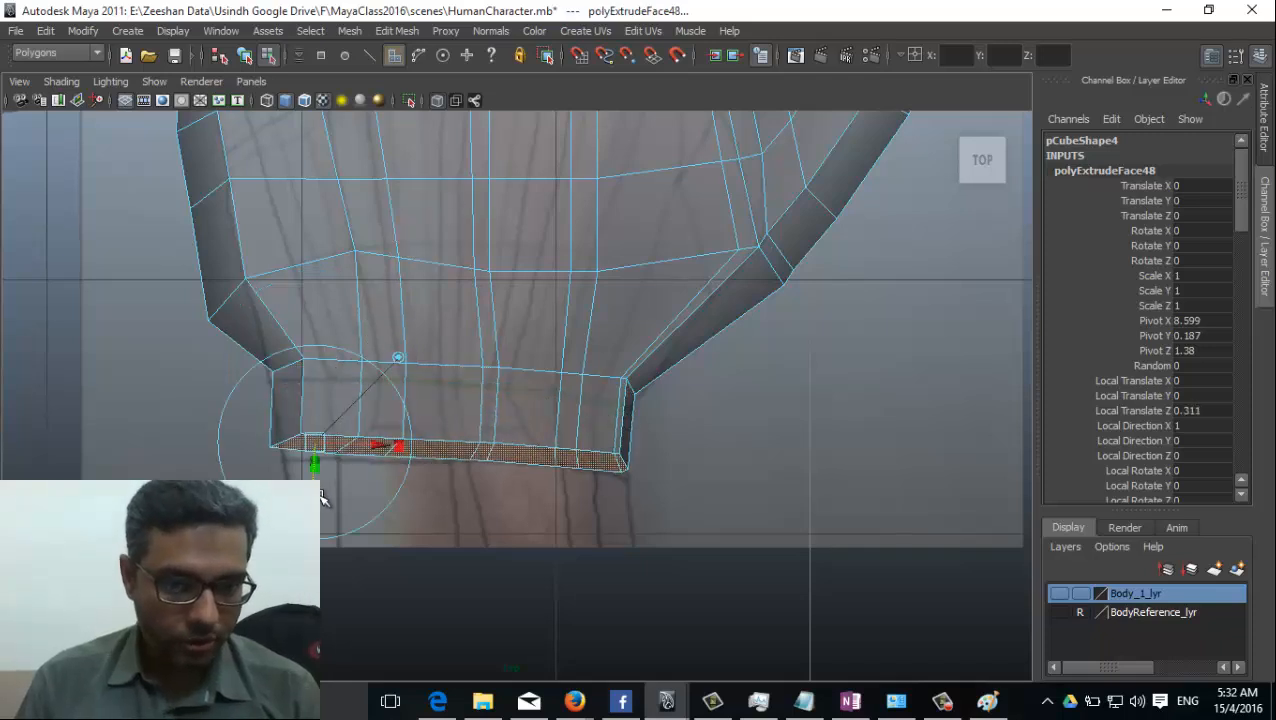
{"action": "left_click", "coordinate": [345, 30]}
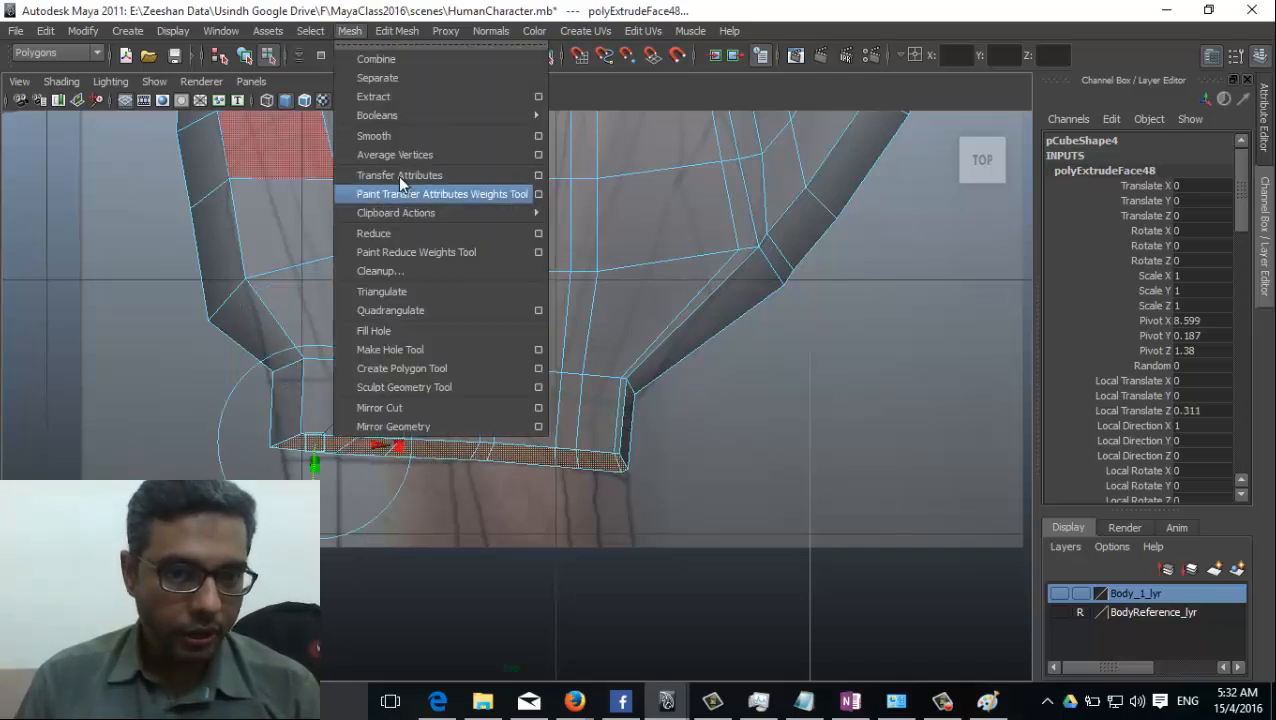
{"action": "mouse_move", "coordinate": [394, 26]}
{"action": "left_click", "coordinate": [413, 79]}
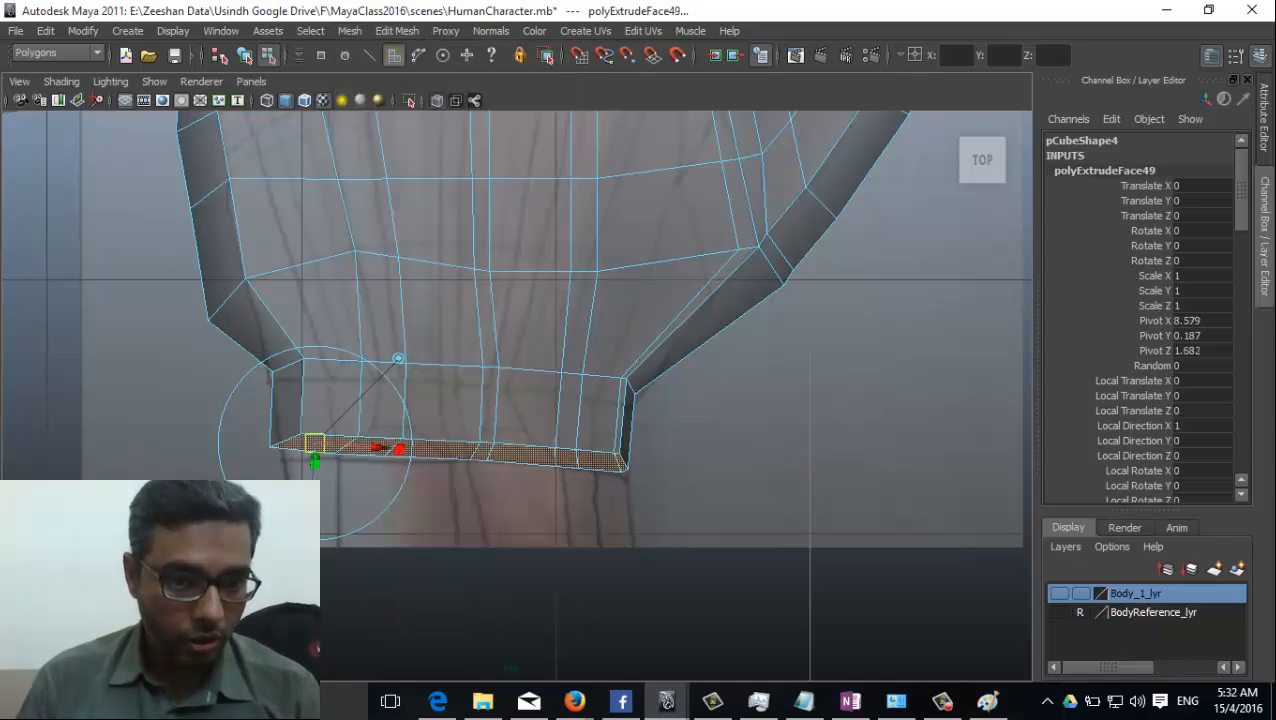
{"action": "left_click_drag", "start_coordinate": [398, 358], "coordinate": [552, 422]}
Return to the perspective view and turn off X-Ray display to show the hand solidly shaded.
{"action": "key", "text": "space"}
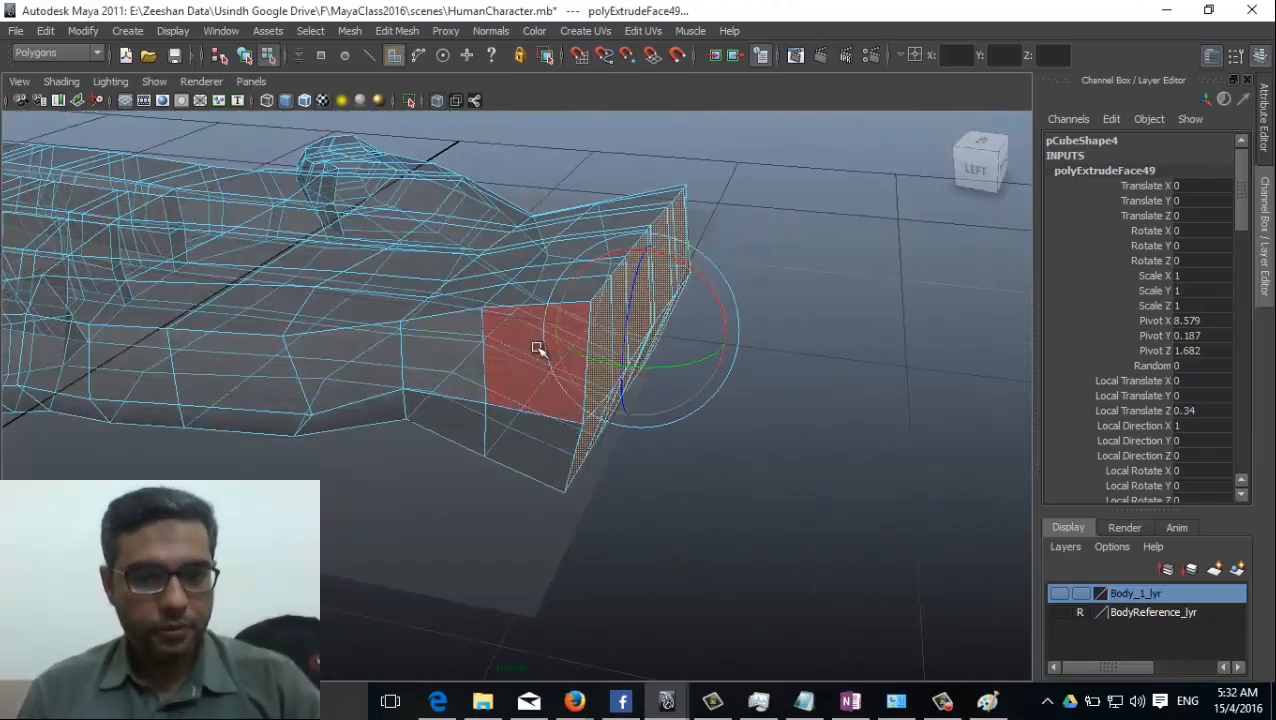
{"action": "key", "text": "space"}
{"action": "left_click_drag", "start_coordinate": [555, 341], "coordinate": [528, 355]}
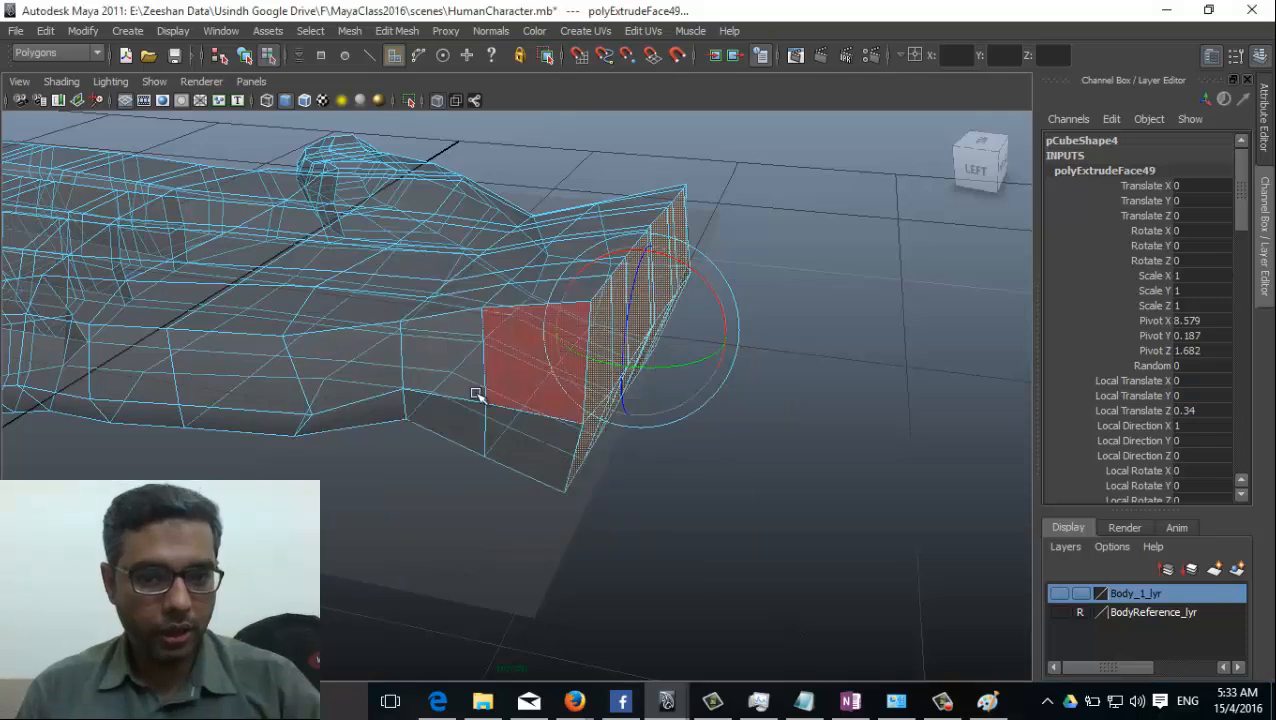
{"action": "left_click", "coordinate": [110, 81]}
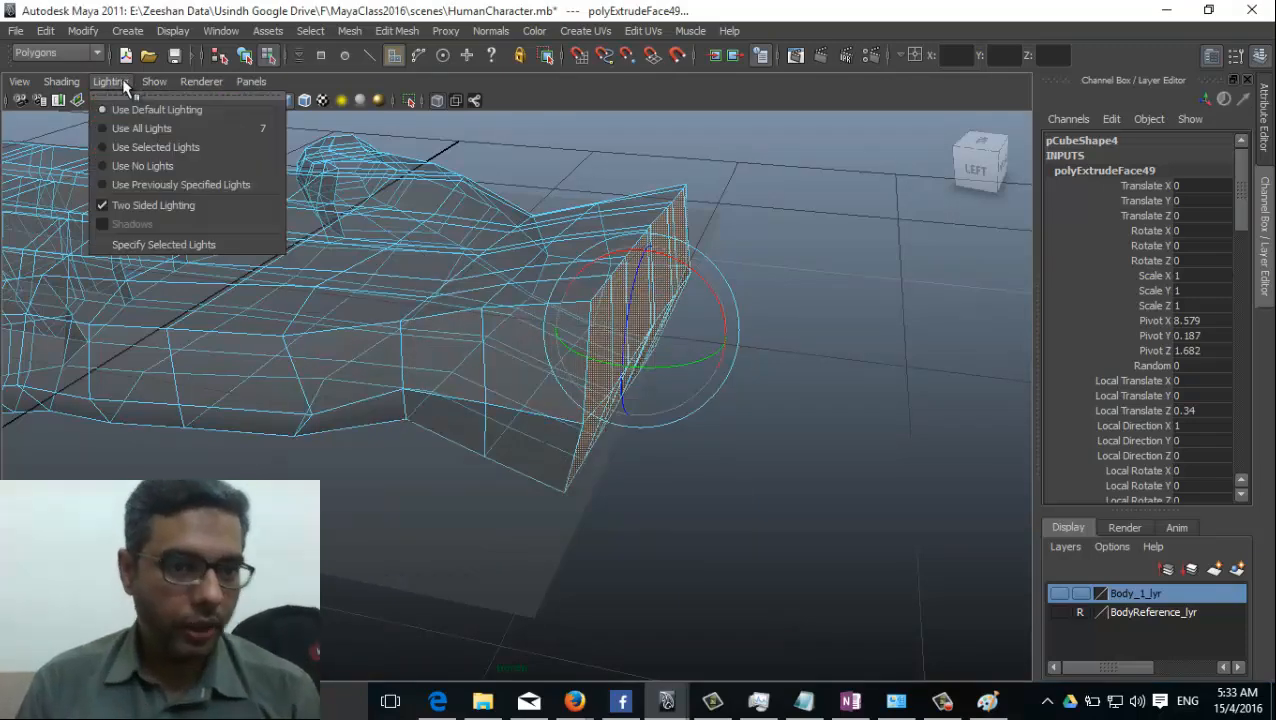
{"action": "mouse_move", "coordinate": [61, 81]}
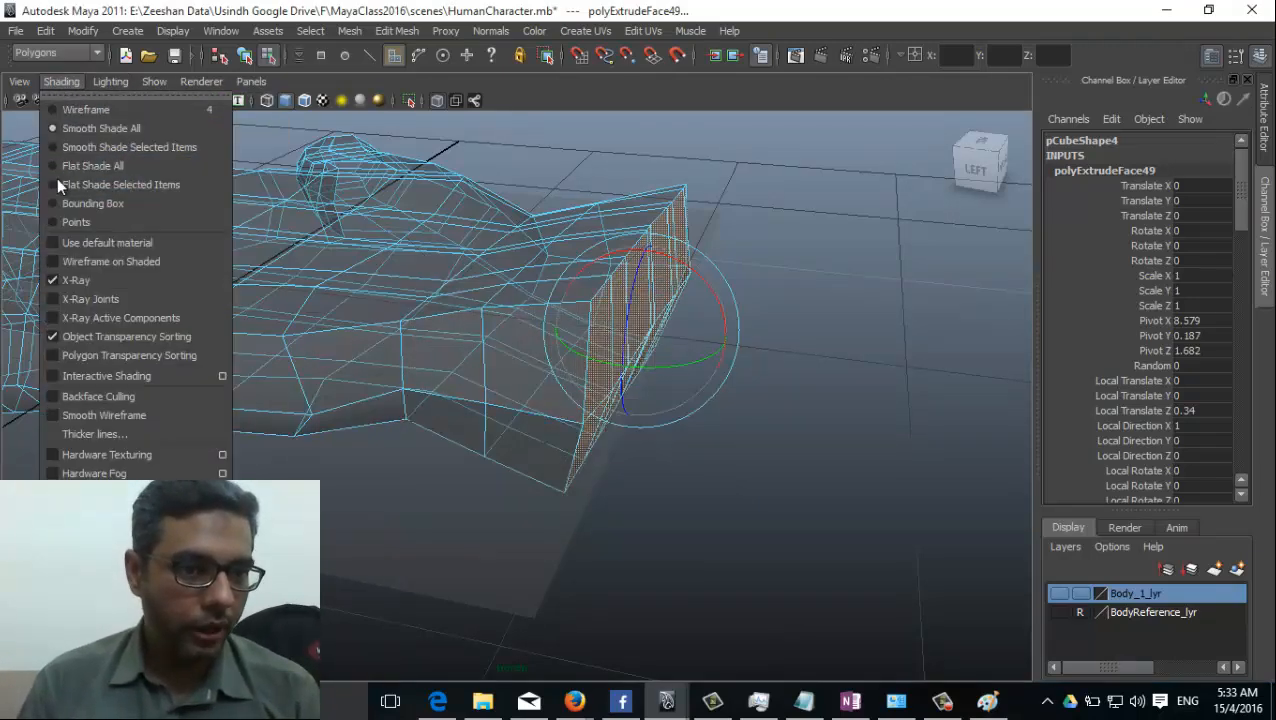
{"action": "left_click", "coordinate": [76, 280]}
Scale the extruded wrist-end faces in height and switch to vertex selection on the hand.
{"action": "mouse_move", "coordinate": [94, 290]}
{"action": "left_mouse_down", "text": "alt"}
{"action": "mouse_move", "coordinate": [185, 365]}
{"action": "mouse_move", "coordinate": [533, 342]}
{"action": "mouse_move", "coordinate": [441, 474]}
{"action": "mouse_move", "coordinate": [291, 409]}
{"action": "left_mouse_up", "text": "alt"}
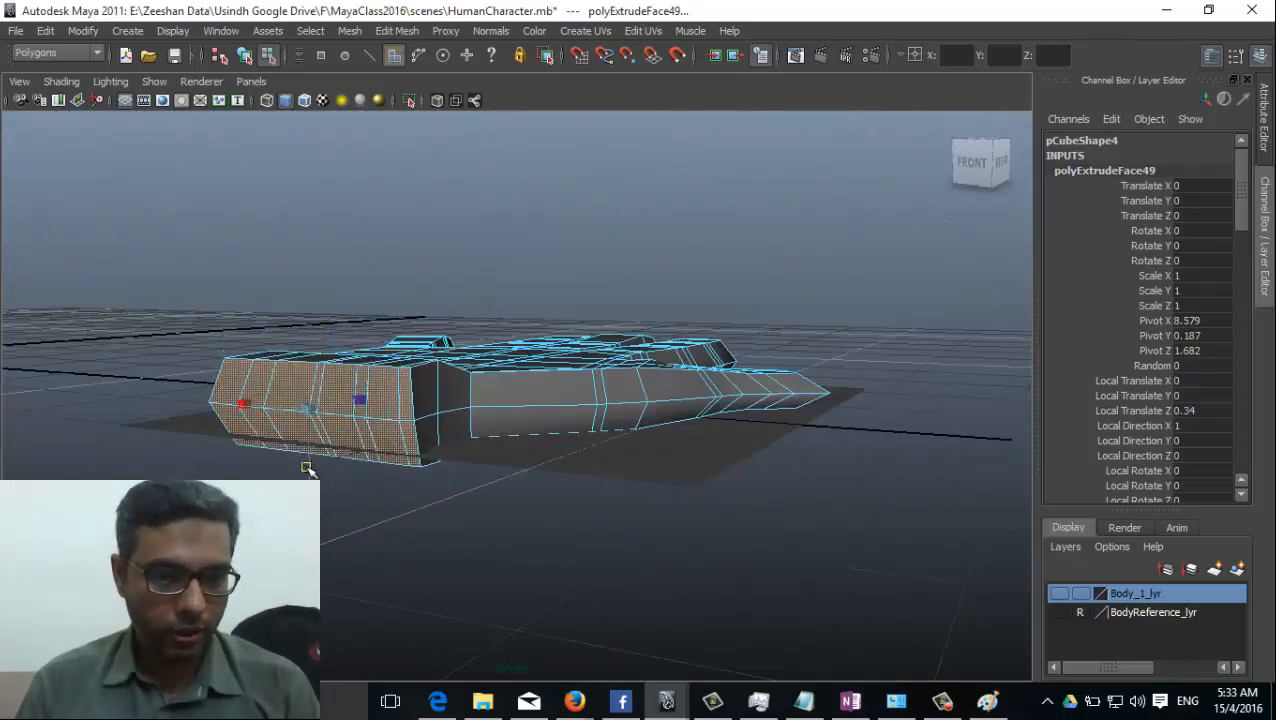
{"action": "left_click_drag", "start_coordinate": [308, 464], "coordinate": [672, 478], "text": "alt"}
{"action": "right_click_drag", "start_coordinate": [664, 447], "coordinate": [547, 478]}
{"action": "left_click_drag", "start_coordinate": [547, 478], "coordinate": [636, 518], "text": "alt"}
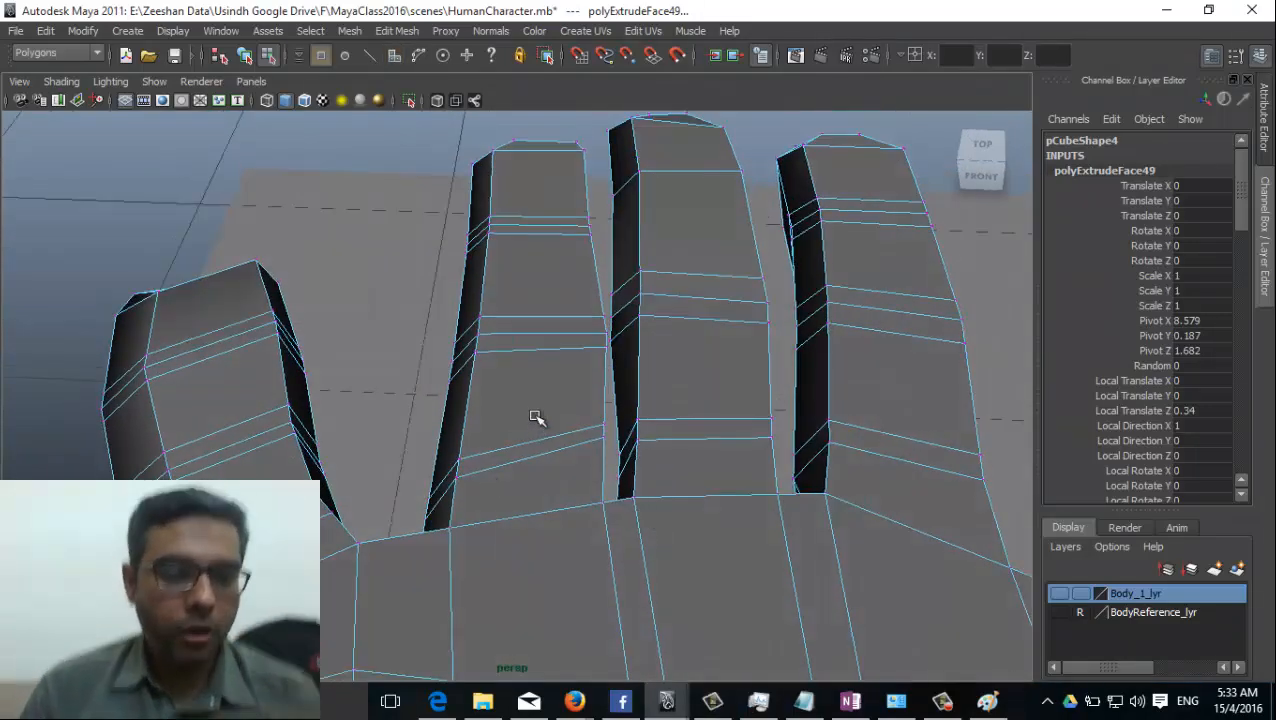
Insert two lengthwise edge loops along each of the four fingers, one near each side of the finger's top.
{"action": "left_click", "coordinate": [446, 31]}
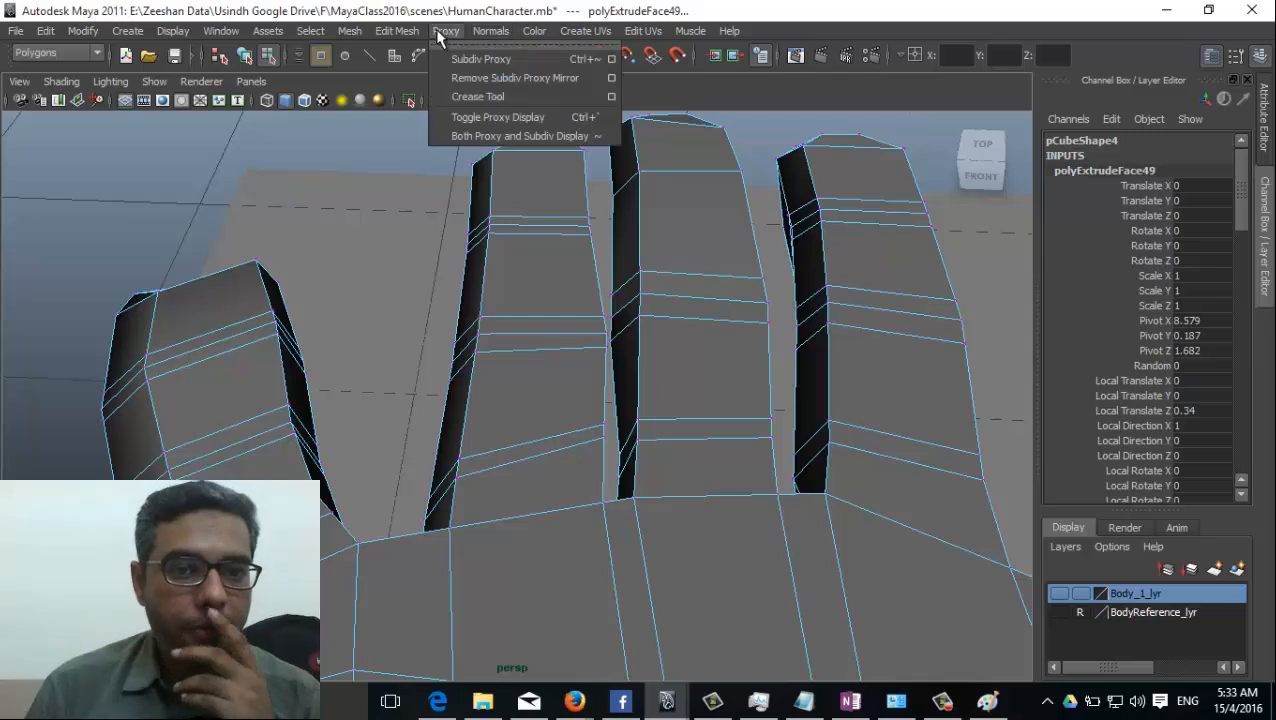
{"action": "mouse_move", "coordinate": [404, 33]}
{"action": "left_click", "coordinate": [457, 175]}
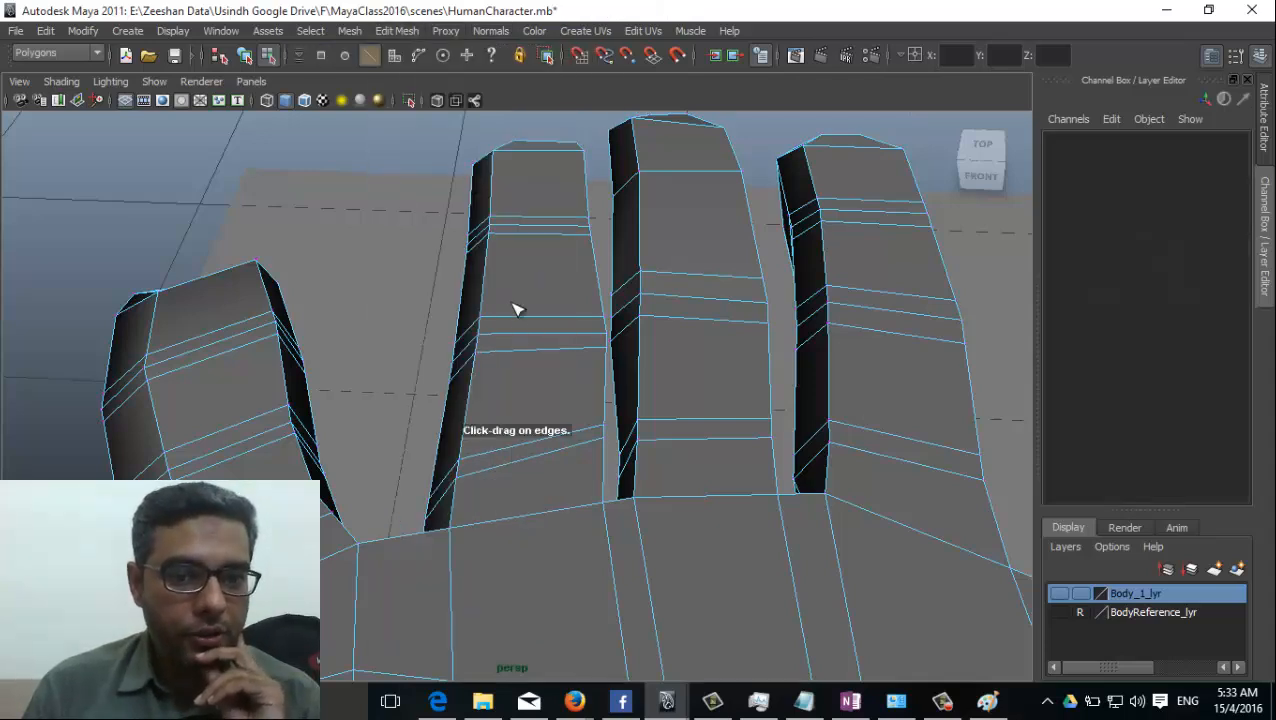
{"action": "left_click_drag", "start_coordinate": [510, 320], "coordinate": [590, 327]}
{"action": "left_click_drag", "start_coordinate": [665, 278], "coordinate": [662, 277]}
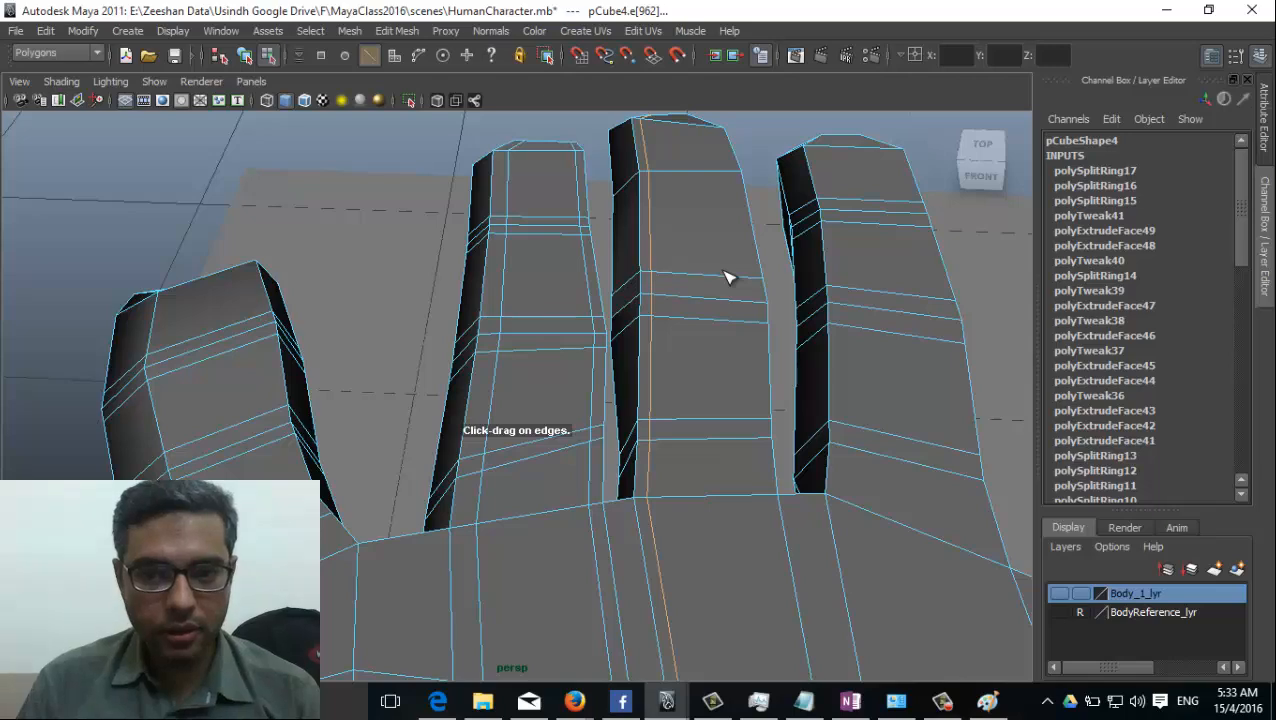
{"action": "left_click_drag", "start_coordinate": [937, 302], "coordinate": [934, 303]}
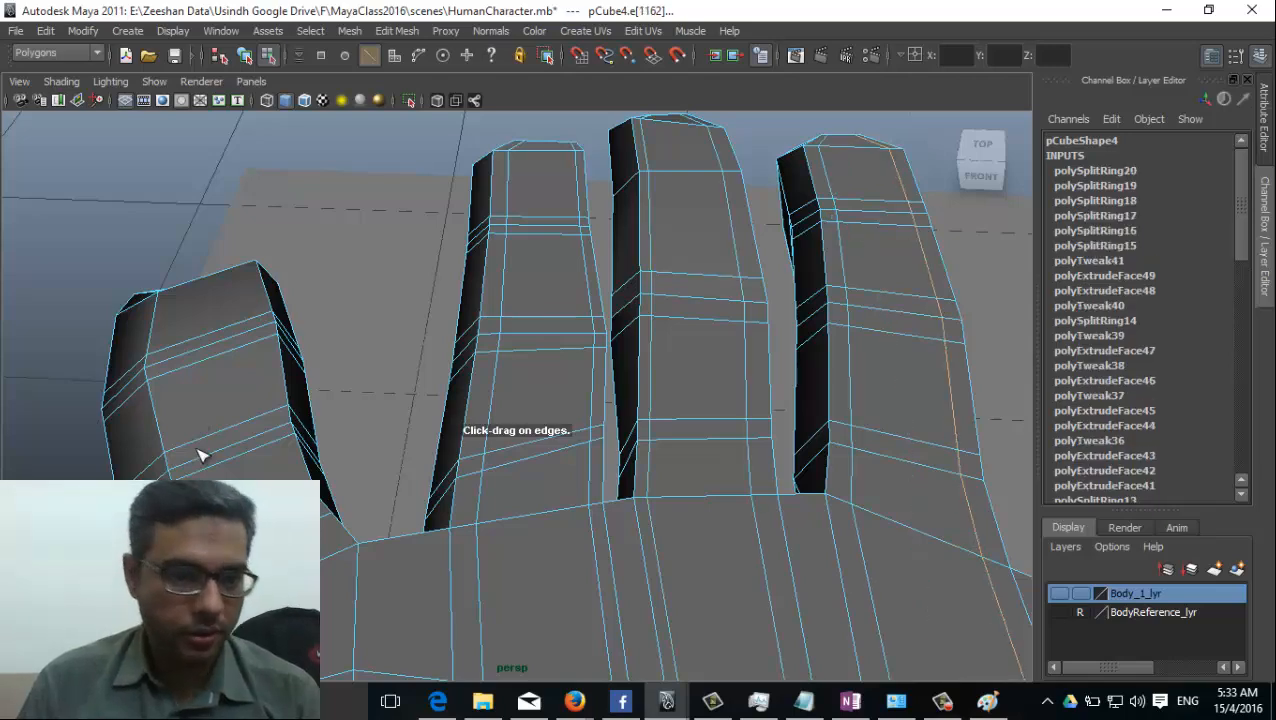
{"action": "left_click_drag", "start_coordinate": [191, 447], "coordinate": [176, 447]}
{"action": "left_click_drag", "start_coordinate": [262, 417], "coordinate": [272, 413]}
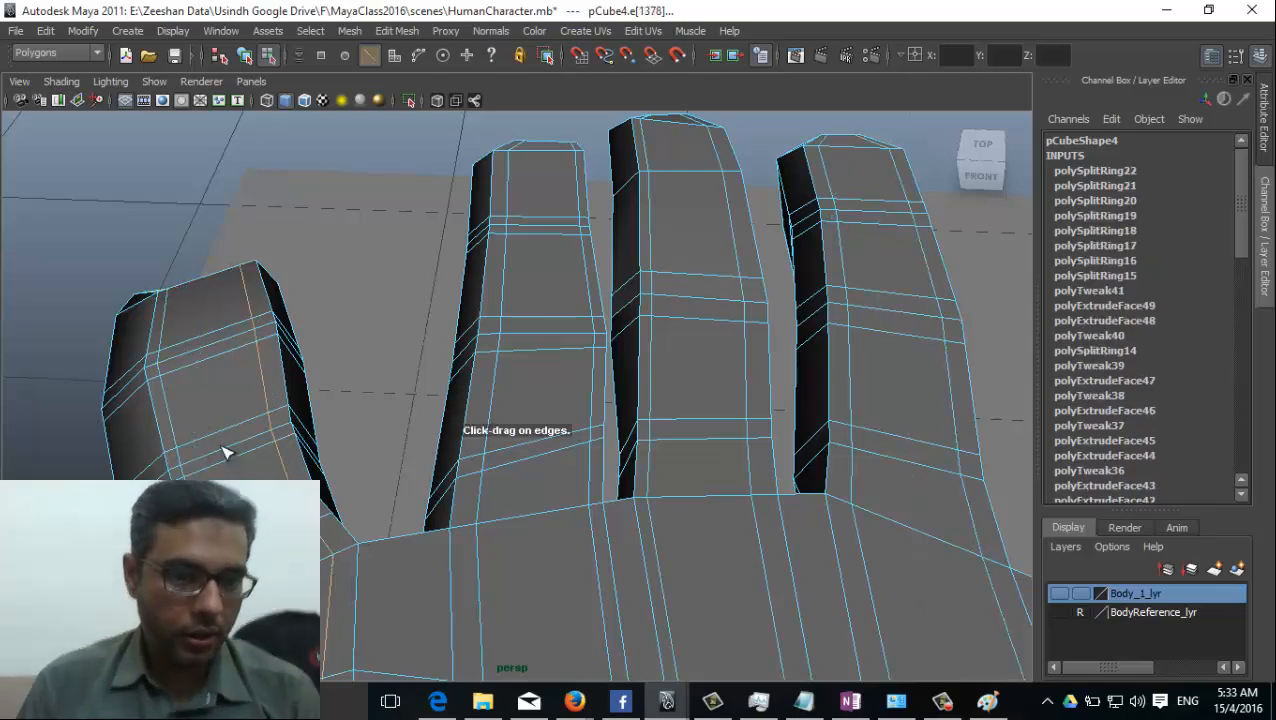
Select the vertices along the outer side edge of the little finger and palm and activate the Move tool.
{"action": "middle_click_drag", "start_coordinate": [268, 492], "coordinate": [380, 458], "text": "alt"}
{"action": "left_click_drag", "start_coordinate": [380, 463], "coordinate": [285, 441], "text": "alt"}
{"action": "right_click_drag", "start_coordinate": [305, 400], "coordinate": [222, 362]}
{"action": "left_click_drag", "start_coordinate": [264, 445], "coordinate": [305, 432], "text": "alt"}
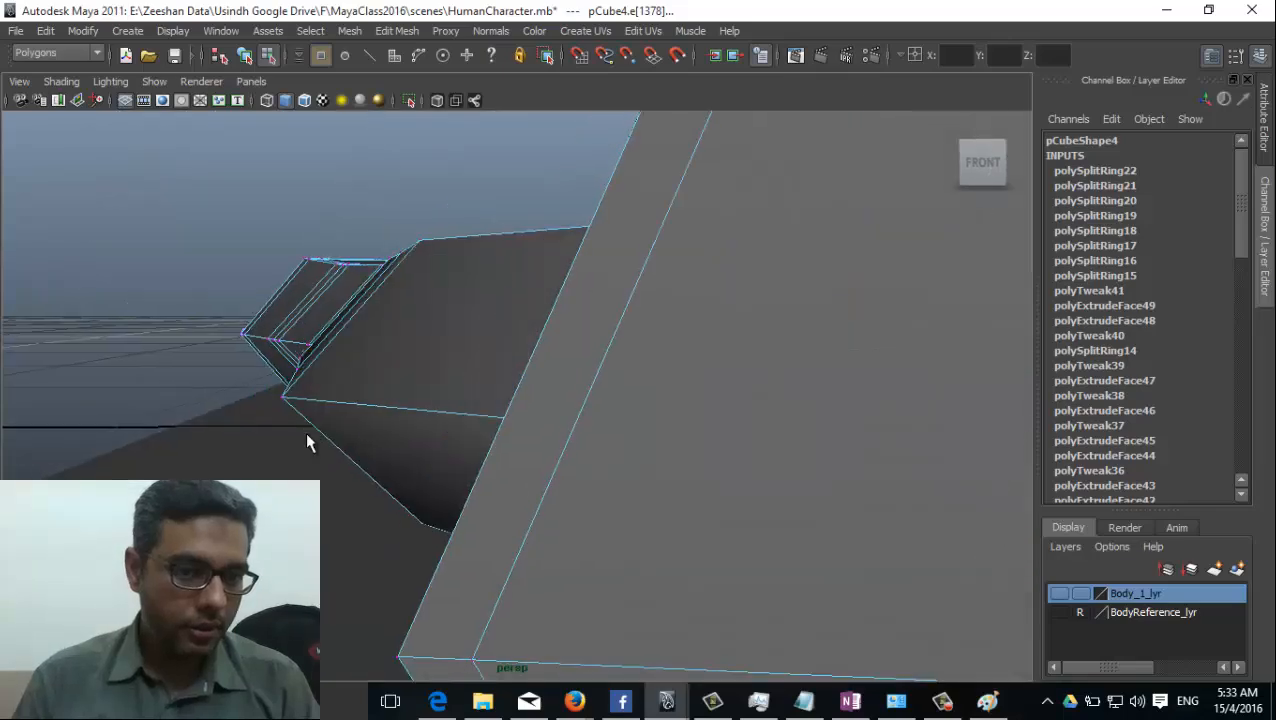
{"action": "left_click_drag", "start_coordinate": [211, 319], "coordinate": [320, 410]}
{"action": "left_click_drag", "start_coordinate": [320, 415], "coordinate": [321, 513], "text": "alt"}
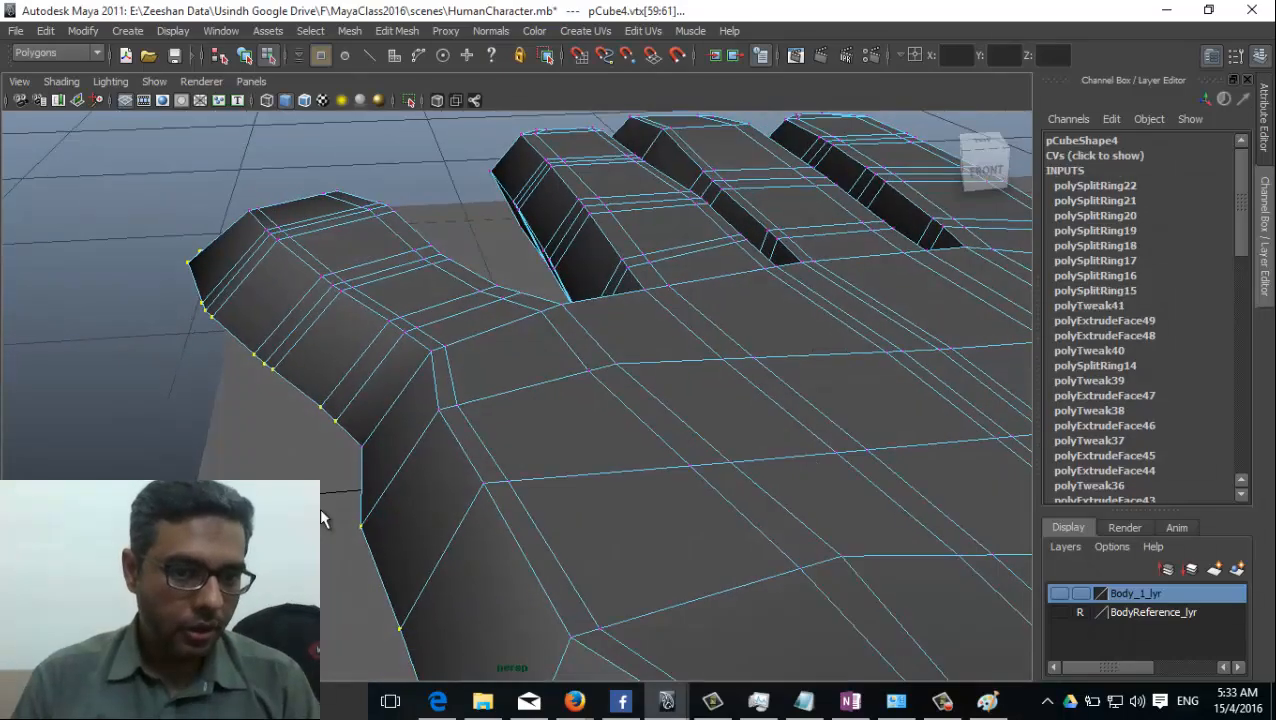
{"action": "key", "text": "w"}
Examine the selected outer-edge vertices from around the hand in wireframe and shaded display.
{"action": "left_click_drag", "start_coordinate": [338, 455], "coordinate": [565, 470]}
{"action": "mouse_move", "coordinate": [697, 455]}
{"action": "left_mouse_down", "text": "alt"}
{"action": "mouse_move", "coordinate": [652, 464]}
{"action": "mouse_move", "coordinate": [638, 484]}
{"action": "mouse_move", "coordinate": [244, 466]}
{"action": "left_mouse_up", "text": "alt"}
{"action": "key", "text": "4"}
{"action": "left_click_drag", "start_coordinate": [328, 403], "coordinate": [615, 418], "text": "alt"}
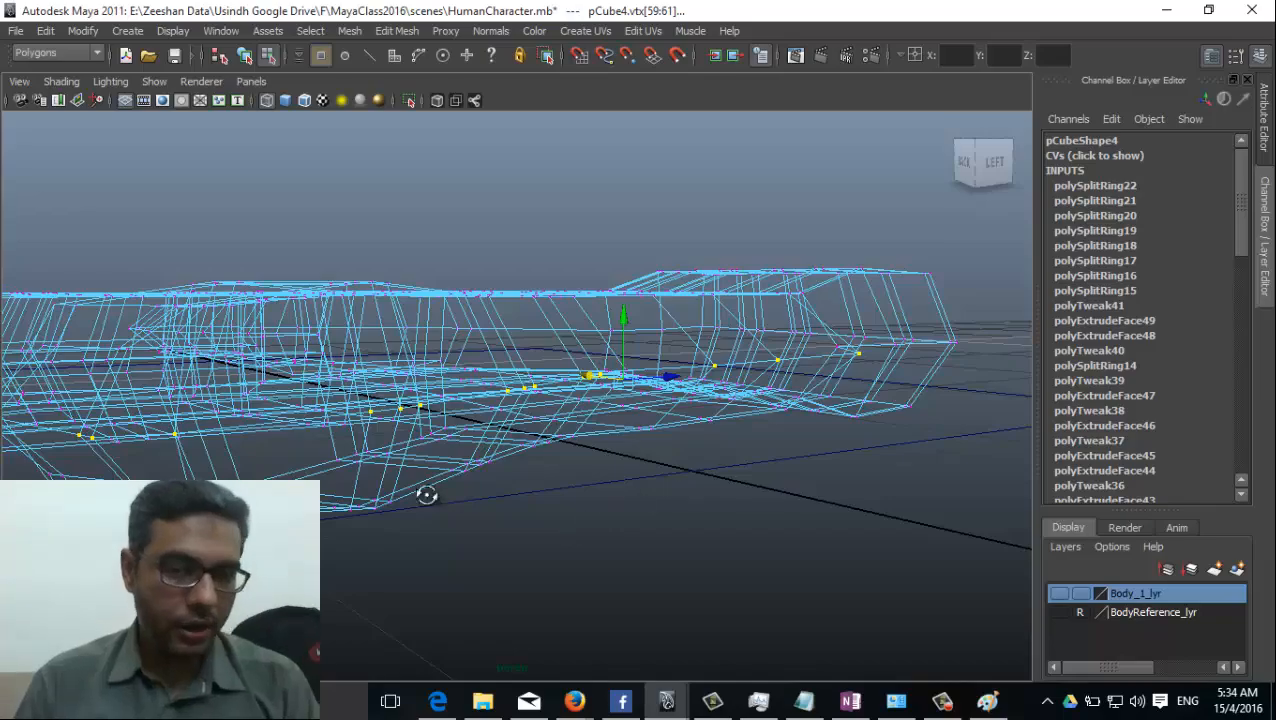
{"action": "mouse_move", "coordinate": [426, 494]}
{"action": "left_mouse_down", "text": "alt"}
{"action": "mouse_move", "coordinate": [395, 434]}
{"action": "mouse_move", "coordinate": [359, 460]}
{"action": "left_mouse_up", "text": "alt"}
{"action": "key", "text": "5"}
{"action": "mouse_move", "coordinate": [418, 375]}
{"action": "left_mouse_down", "text": "alt"}
{"action": "mouse_move", "coordinate": [470, 370]}
{"action": "mouse_move", "coordinate": [498, 393]}
{"action": "mouse_move", "coordinate": [706, 400]}
{"action": "mouse_move", "coordinate": [333, 433]}
{"action": "mouse_move", "coordinate": [427, 373]}
{"action": "mouse_move", "coordinate": [476, 371]}
{"action": "mouse_move", "coordinate": [871, 450]}
{"action": "mouse_move", "coordinate": [749, 484]}
{"action": "mouse_move", "coordinate": [353, 490]}
{"action": "mouse_move", "coordinate": [364, 538]}
{"action": "mouse_move", "coordinate": [330, 546]}
{"action": "left_mouse_up", "text": "alt"}
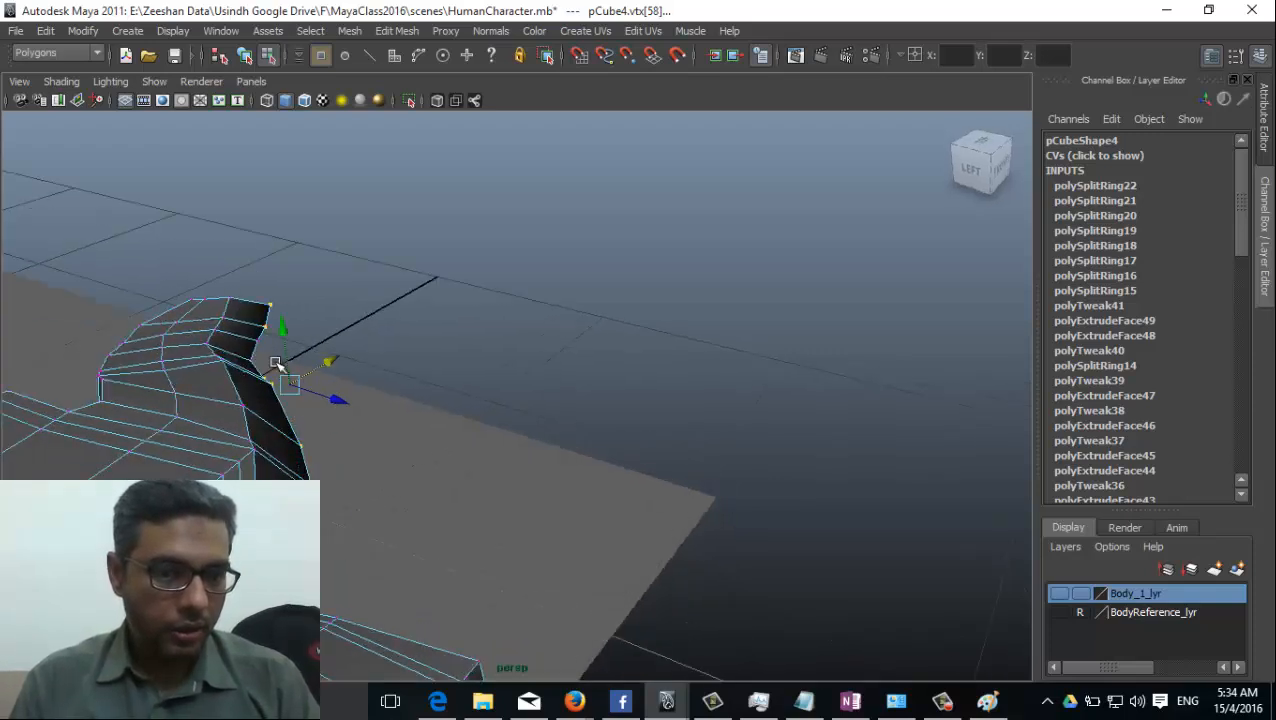
{"action": "left_click_drag", "start_coordinate": [343, 404], "coordinate": [428, 462], "text": "alt"}
{"action": "left_click_drag", "start_coordinate": [335, 452], "coordinate": [62, 510], "text": "alt"}
{"action": "key", "text": "5"}
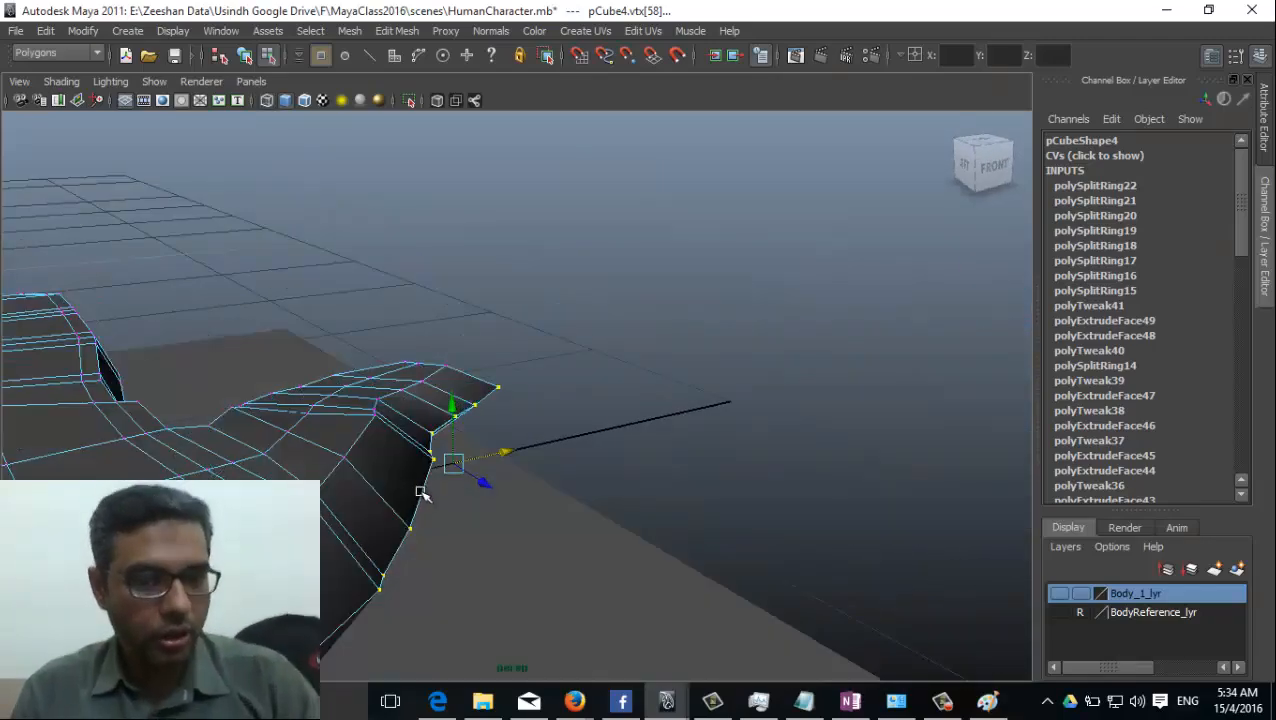
Switch to edge selection and raise the centre edge on top of the ring finger's joint nearest the tip.
{"action": "left_click_drag", "start_coordinate": [485, 480], "coordinate": [398, 557], "text": "alt"}
{"action": "right_click_drag", "start_coordinate": [200, 530], "coordinate": [30, 505], "text": "alt"}
{"action": "middle_click_drag", "start_coordinate": [30, 505], "coordinate": [356, 473], "text": "alt"}
{"action": "mouse_move", "coordinate": [356, 473]}
{"action": "left_mouse_down", "text": "alt"}
{"action": "mouse_move", "coordinate": [313, 450]}
{"action": "mouse_move", "coordinate": [547, 467]}
{"action": "left_mouse_up", "text": "alt"}
{"action": "right_click_drag", "start_coordinate": [547, 467], "coordinate": [800, 480], "text": "alt"}
{"action": "mouse_move", "coordinate": [800, 480]}
{"action": "left_mouse_down", "text": "alt"}
{"action": "mouse_move", "coordinate": [693, 514]}
{"action": "mouse_move", "coordinate": [652, 365]}
{"action": "left_mouse_up", "text": "alt"}
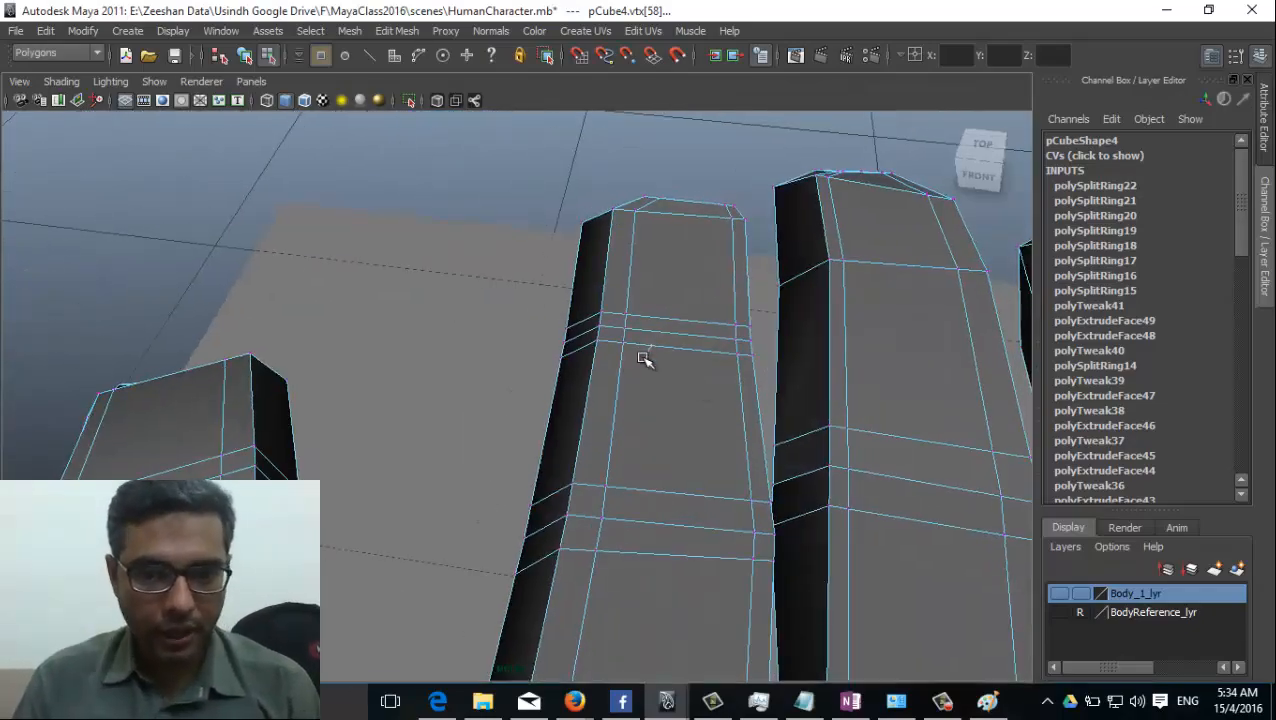
{"action": "right_click_drag", "start_coordinate": [646, 359], "coordinate": [654, 300]}
{"action": "left_click", "coordinate": [670, 334]}
{"action": "left_click_drag", "start_coordinate": [670, 334], "coordinate": [677, 437], "text": "alt"}
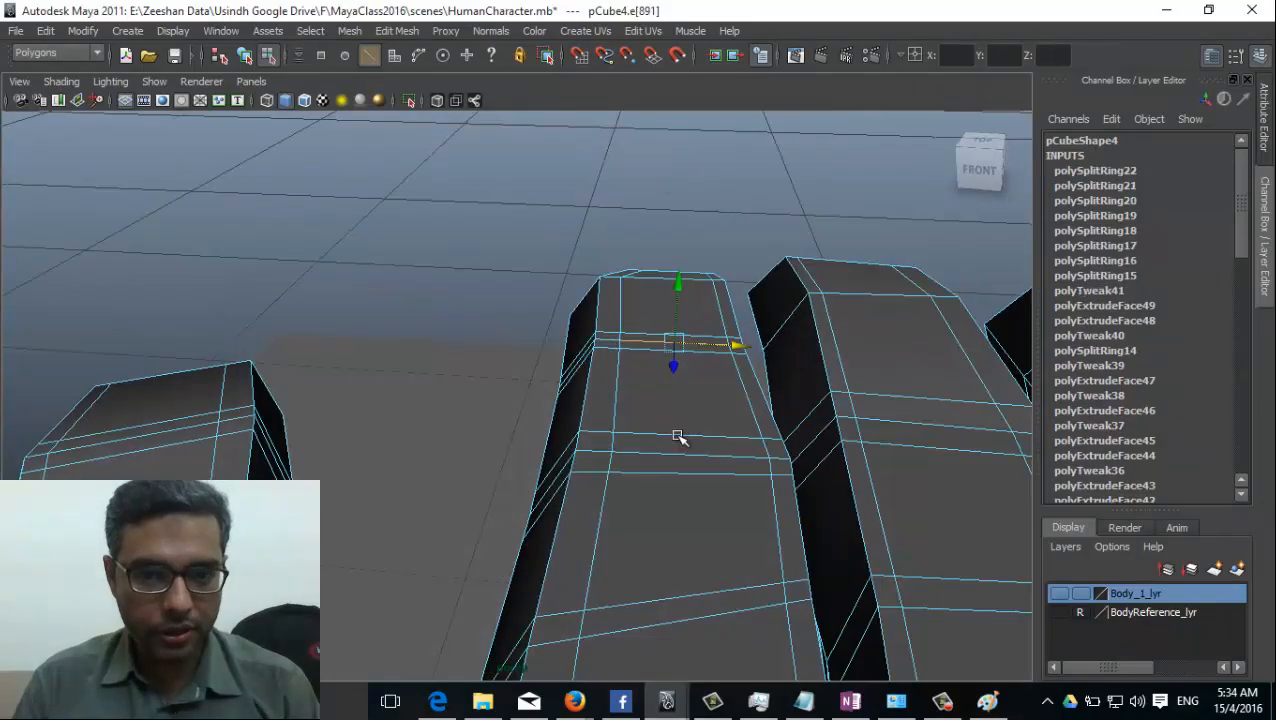
{"action": "left_click", "coordinate": [682, 282]}
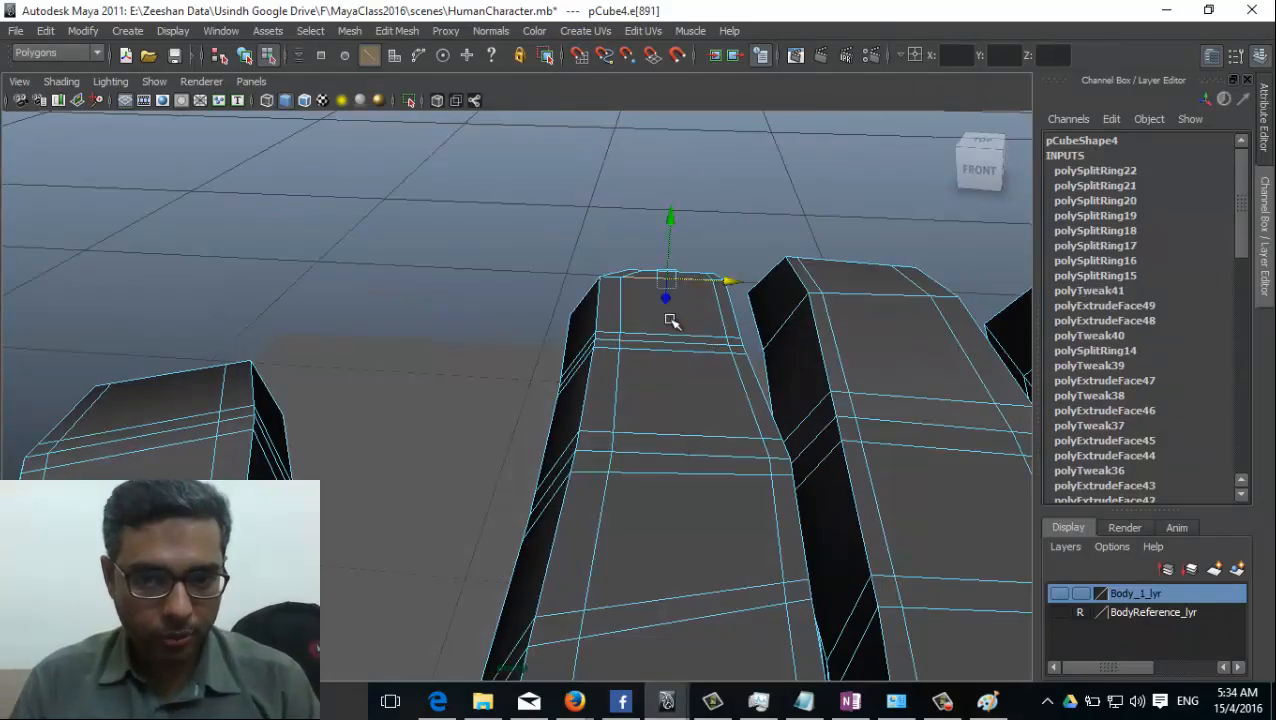
{"action": "left_click", "coordinate": [669, 343]}
{"action": "left_click_drag", "start_coordinate": [682, 285], "coordinate": [681, 276]}
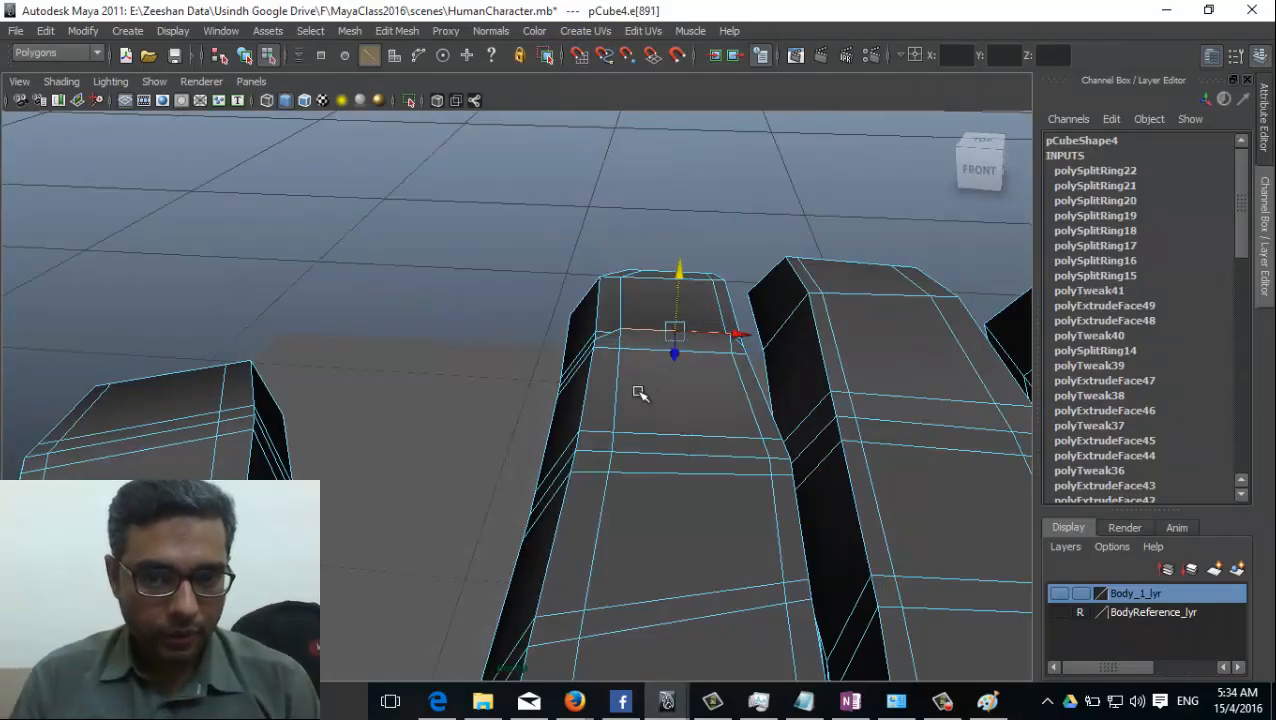
Raise the centre edge on top of the ring finger's middle joint to form a knuckle.
{"action": "left_click_drag", "start_coordinate": [641, 393], "coordinate": [570, 379], "text": "alt"}
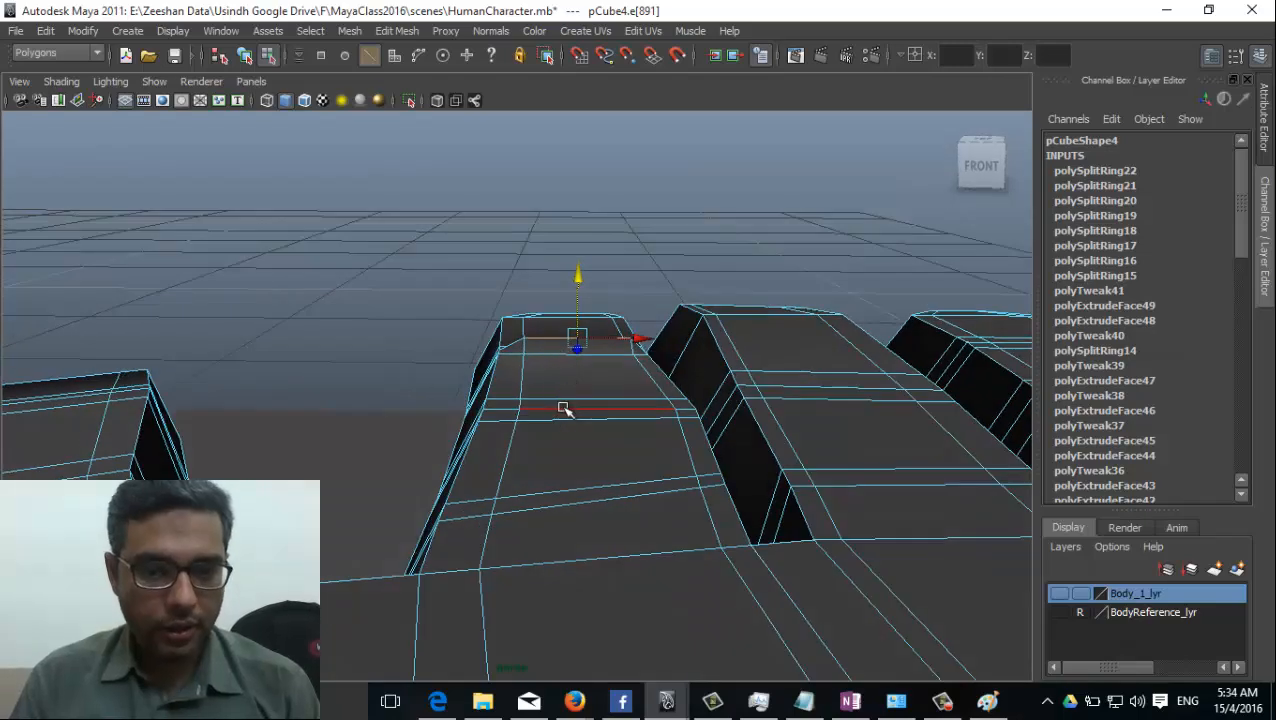
{"action": "left_click", "coordinate": [565, 408]}
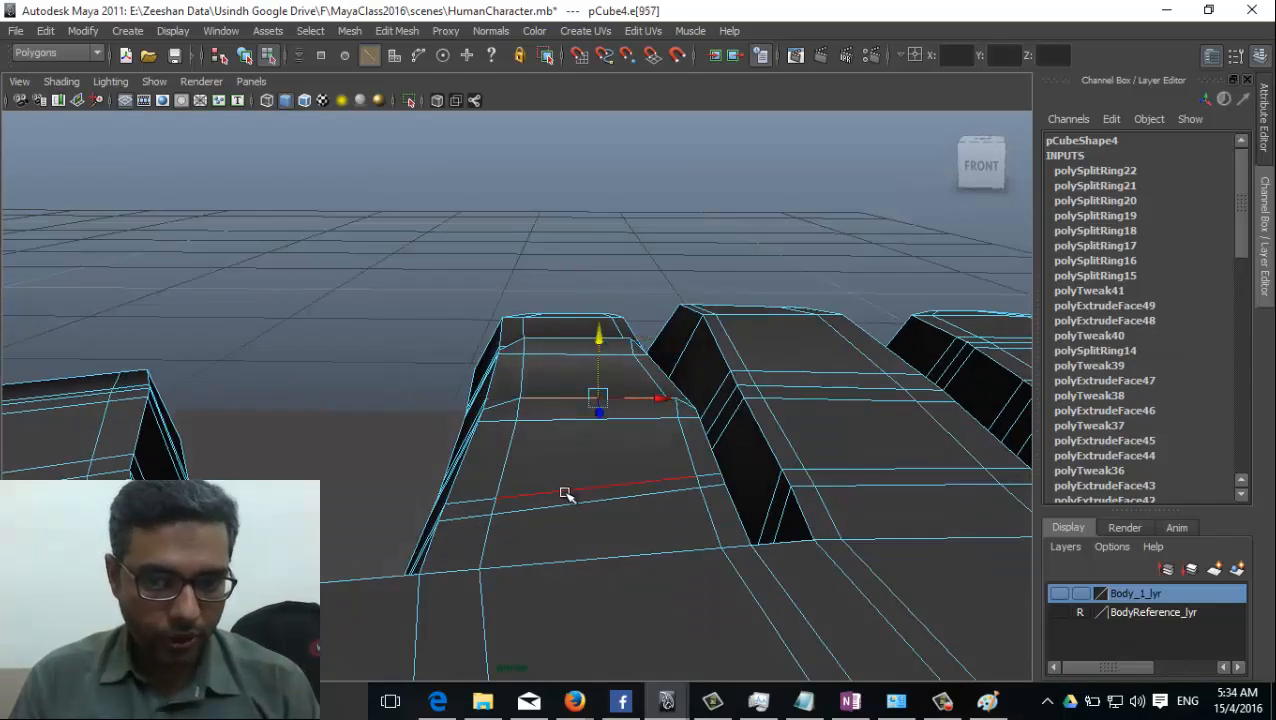
{"action": "left_click_drag", "start_coordinate": [564, 493], "coordinate": [518, 542], "text": "alt"}
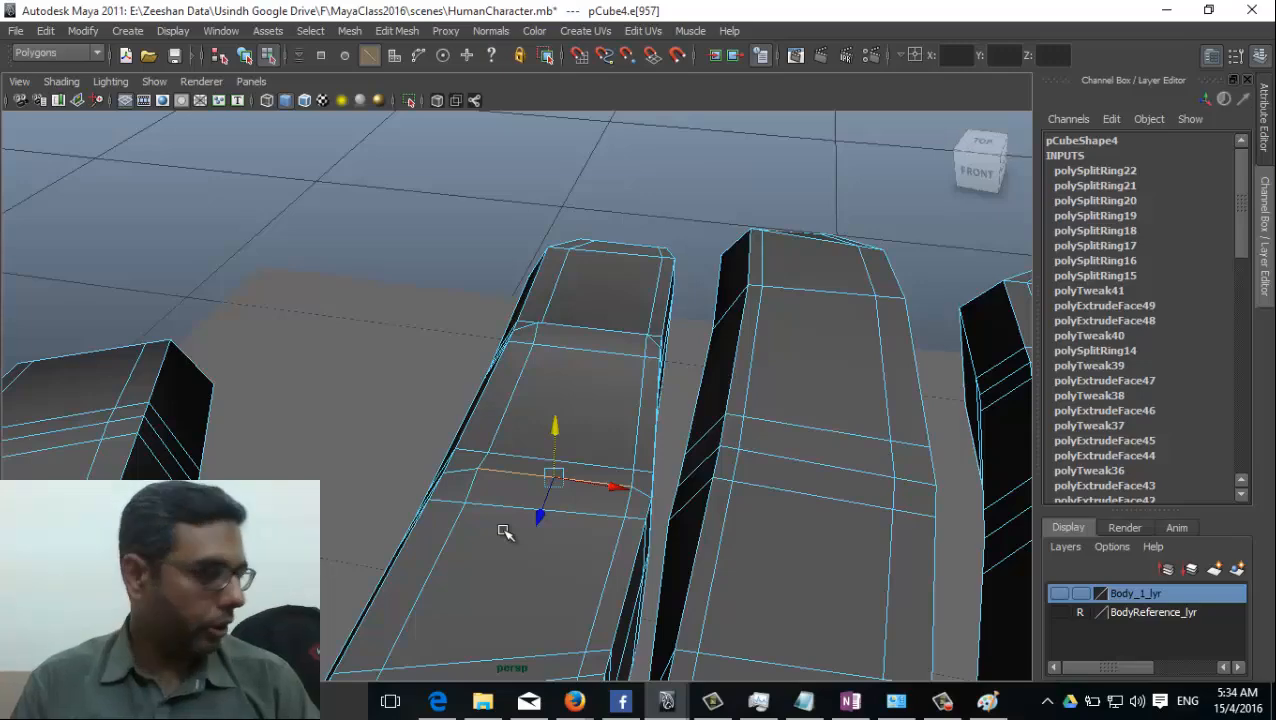
Raise the centre edge on top of the middle finger's middle joint and view the finger from the side.
{"action": "middle_click_drag", "start_coordinate": [722, 508], "coordinate": [585, 508], "text": "alt"}
{"action": "left_click", "coordinate": [666, 462]}
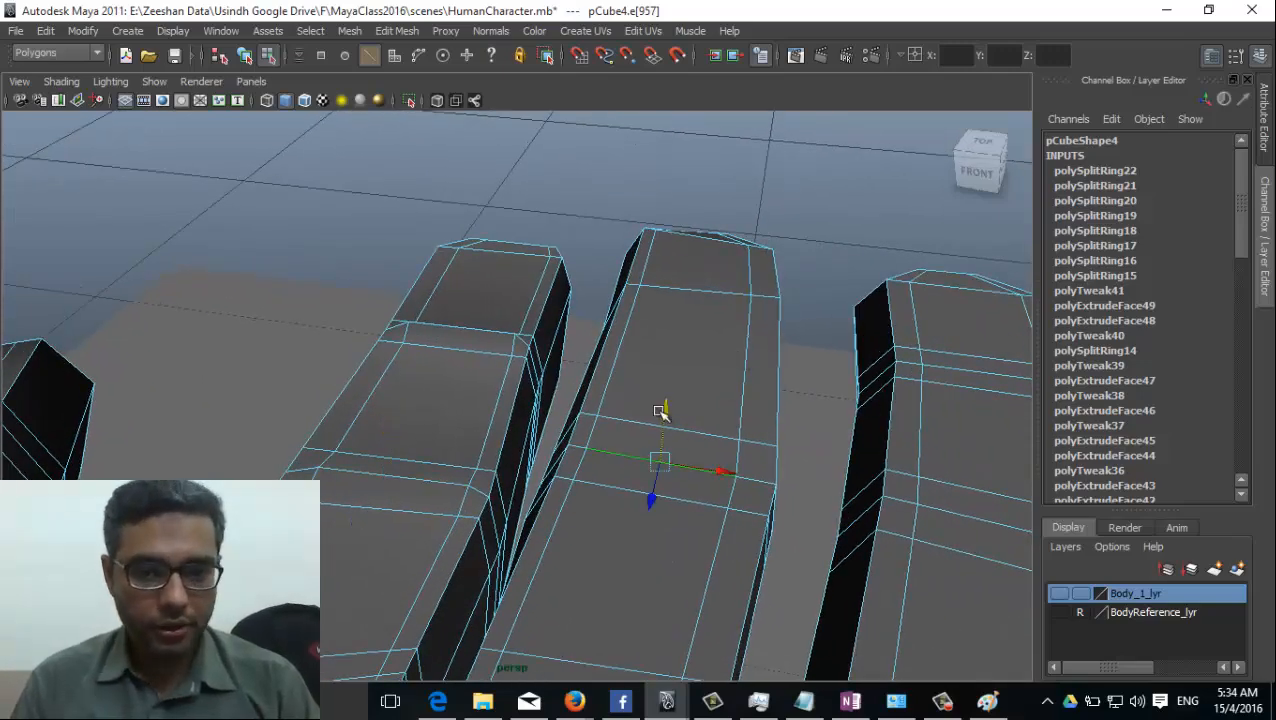
{"action": "left_click_drag", "start_coordinate": [666, 410], "coordinate": [483, 487], "text": "alt"}
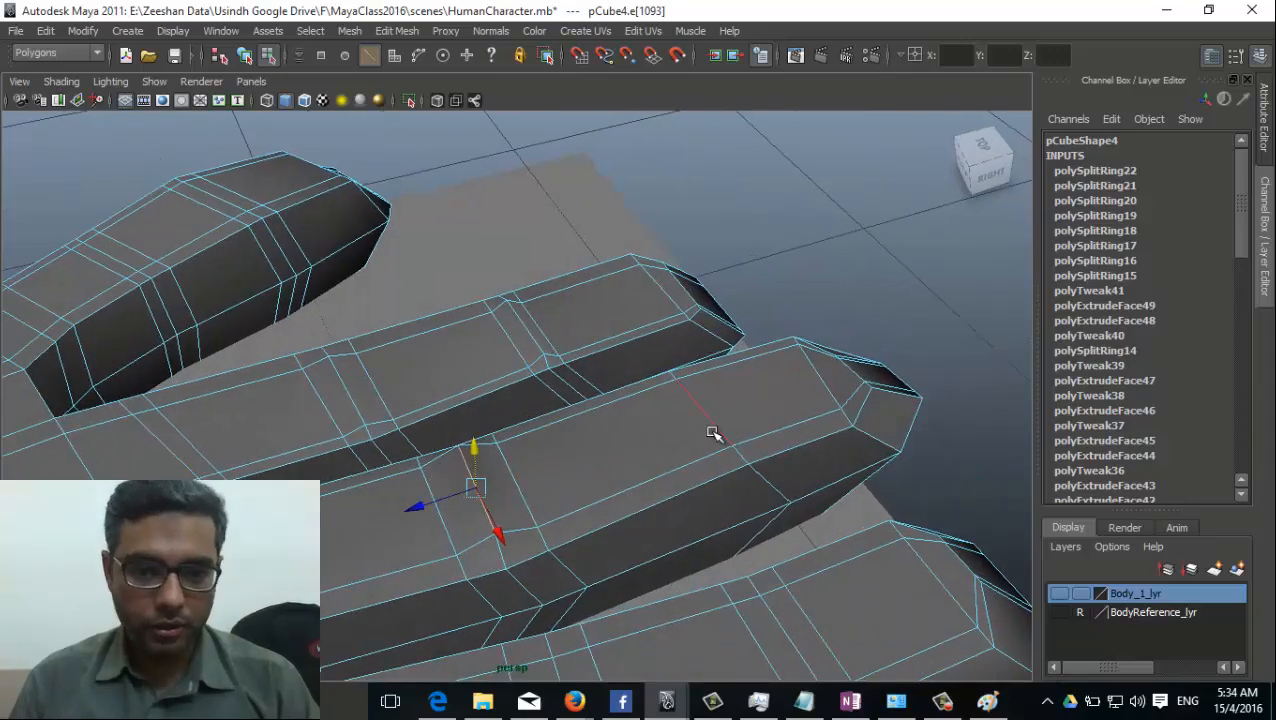
{"action": "middle_click_drag", "start_coordinate": [388, 532], "coordinate": [466, 436], "text": "alt"}
{"action": "left_click_drag", "start_coordinate": [466, 436], "coordinate": [384, 506], "text": "alt"}
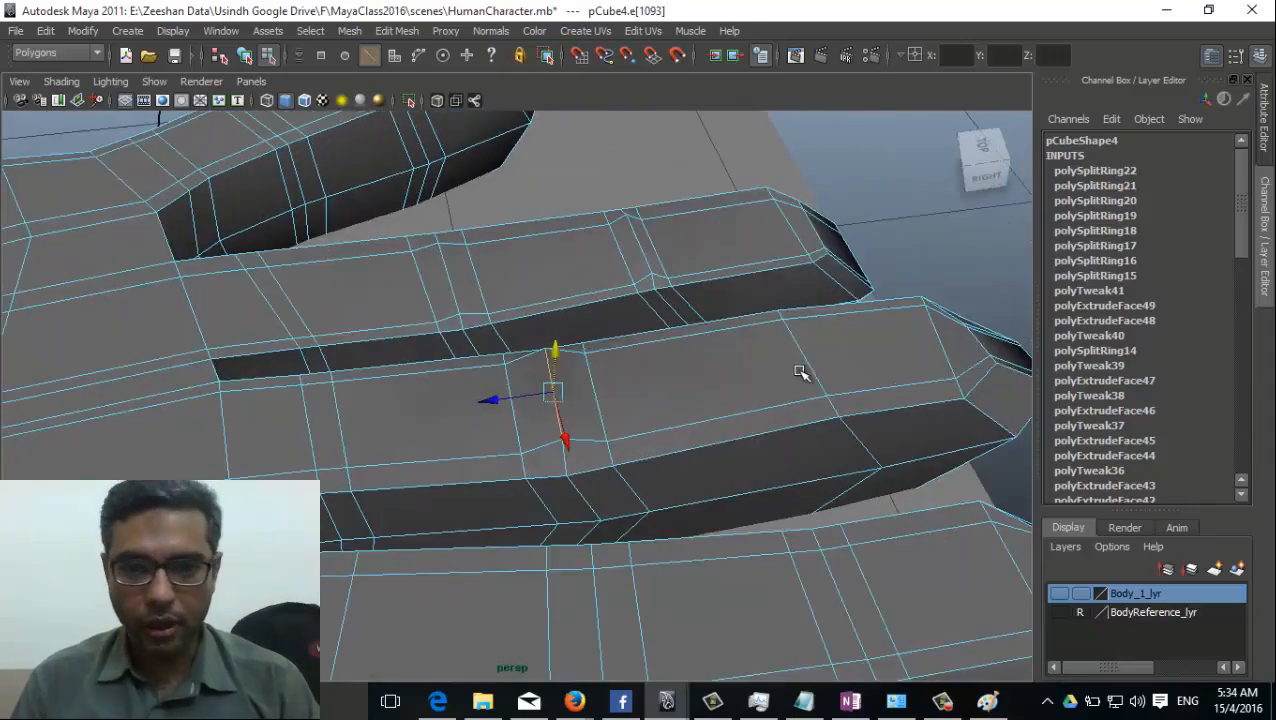
{"action": "middle_click_drag", "start_coordinate": [800, 371], "coordinate": [669, 413], "text": "alt"}
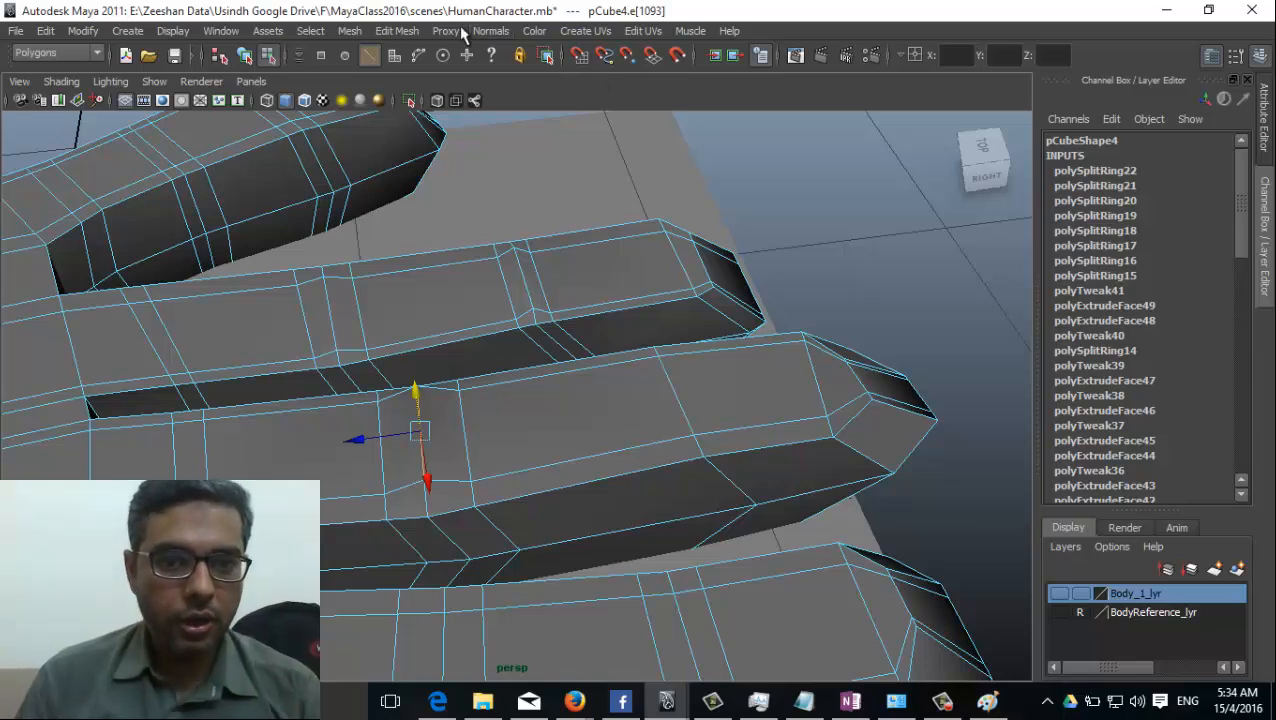
Add offset edge loops on both sides of the joint loop nearest the middle finger's tip.
{"action": "left_click", "coordinate": [397, 31]}
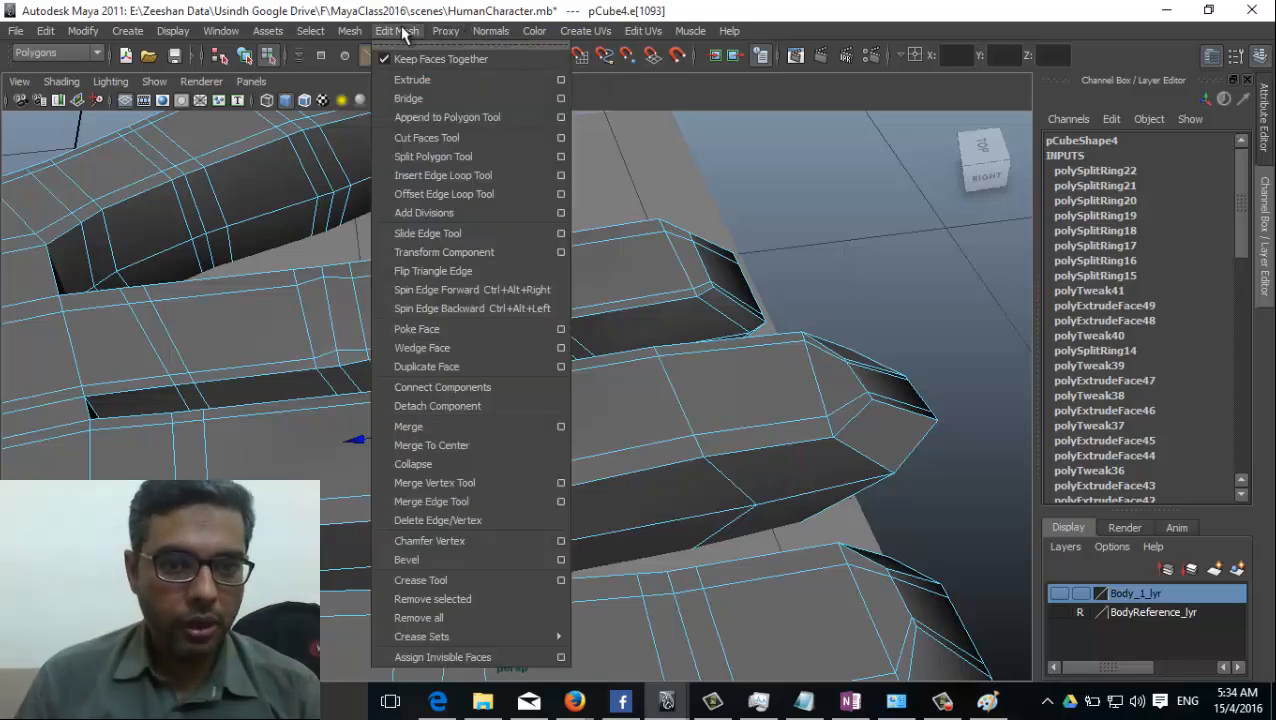
{"action": "left_click", "coordinate": [452, 194]}
{"action": "left_click_drag", "start_coordinate": [684, 419], "coordinate": [538, 452]}
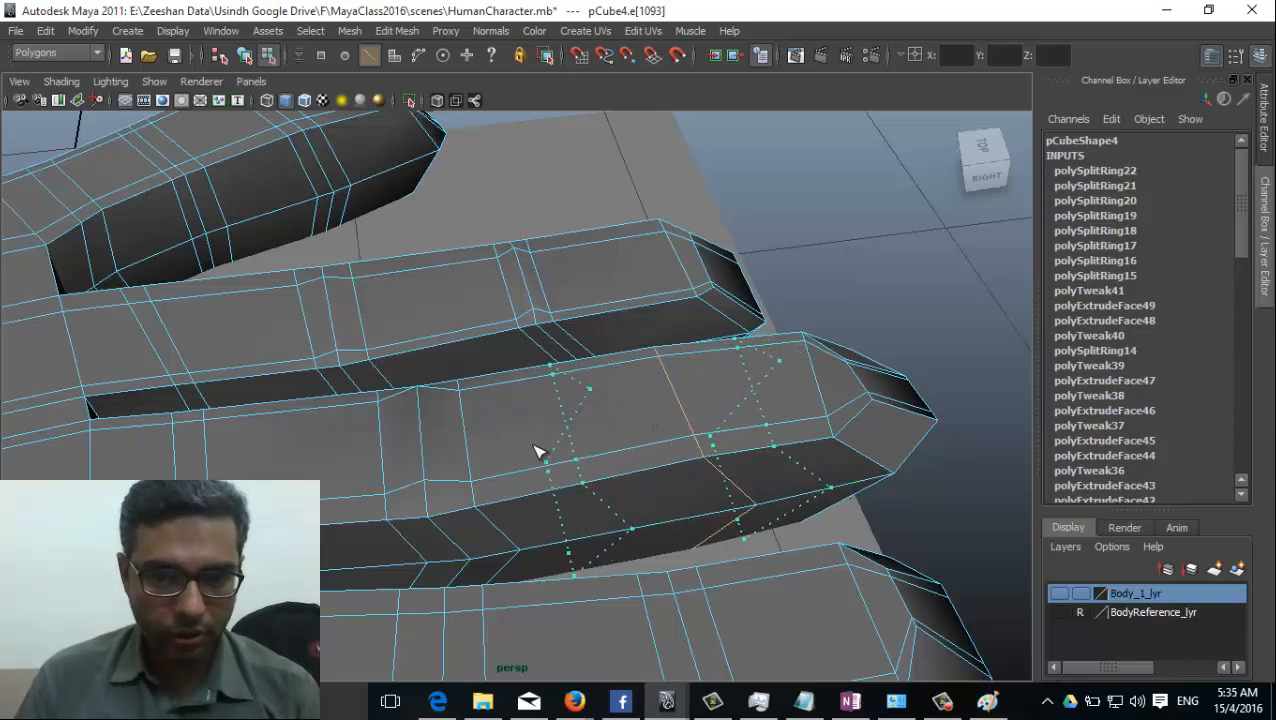
{"action": "left_click_drag", "start_coordinate": [370, 455], "coordinate": [243, 457]}
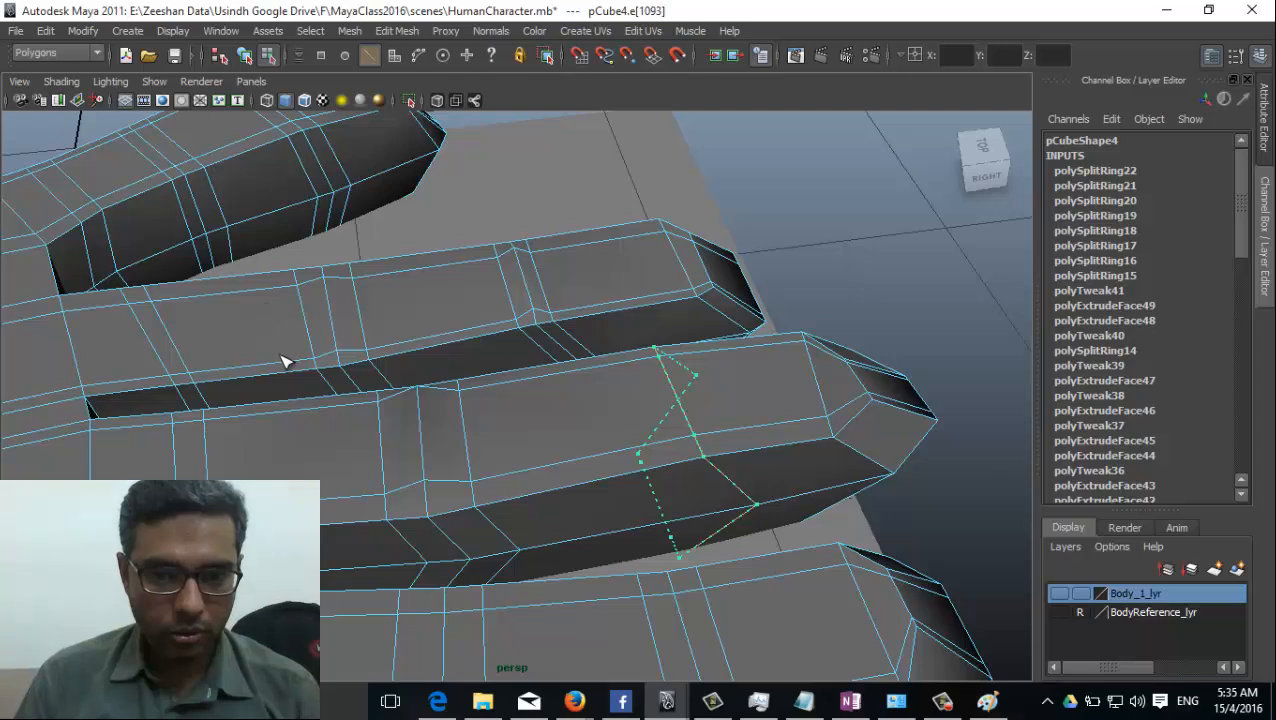
{"action": "left_click_drag", "start_coordinate": [303, 406], "coordinate": [310, 418]}
Raise the centre edge on top of the middle finger's joint nearest the tip to form a knuckle.
{"action": "left_click_drag", "start_coordinate": [550, 476], "coordinate": [705, 424], "text": "alt"}
{"action": "right_click_drag", "start_coordinate": [665, 361], "coordinate": [669, 318]}
{"action": "left_click", "coordinate": [656, 420]}
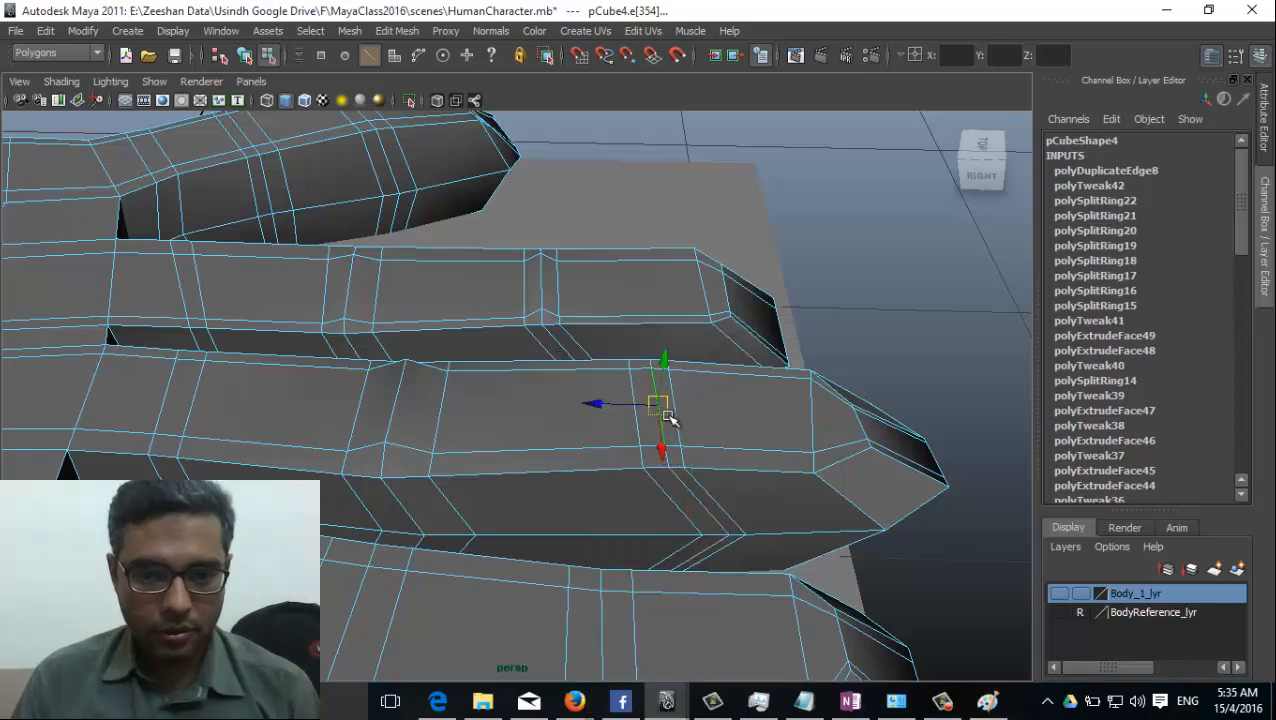
{"action": "left_click", "coordinate": [666, 352]}
Raise the centre edges on top of the index finger's middle joint and the joint nearest its tip.
{"action": "left_click_drag", "start_coordinate": [533, 475], "coordinate": [563, 398], "text": "alt"}
{"action": "left_click", "coordinate": [563, 454]}
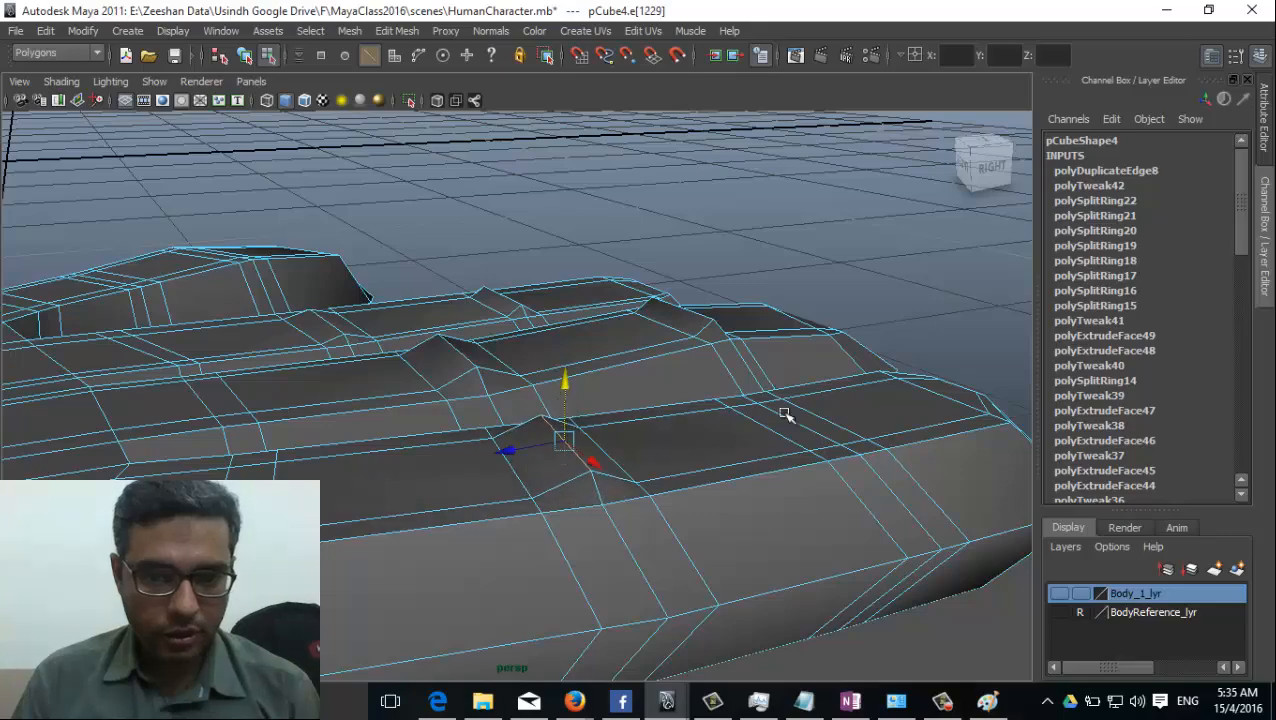
{"action": "left_click", "coordinate": [810, 436]}
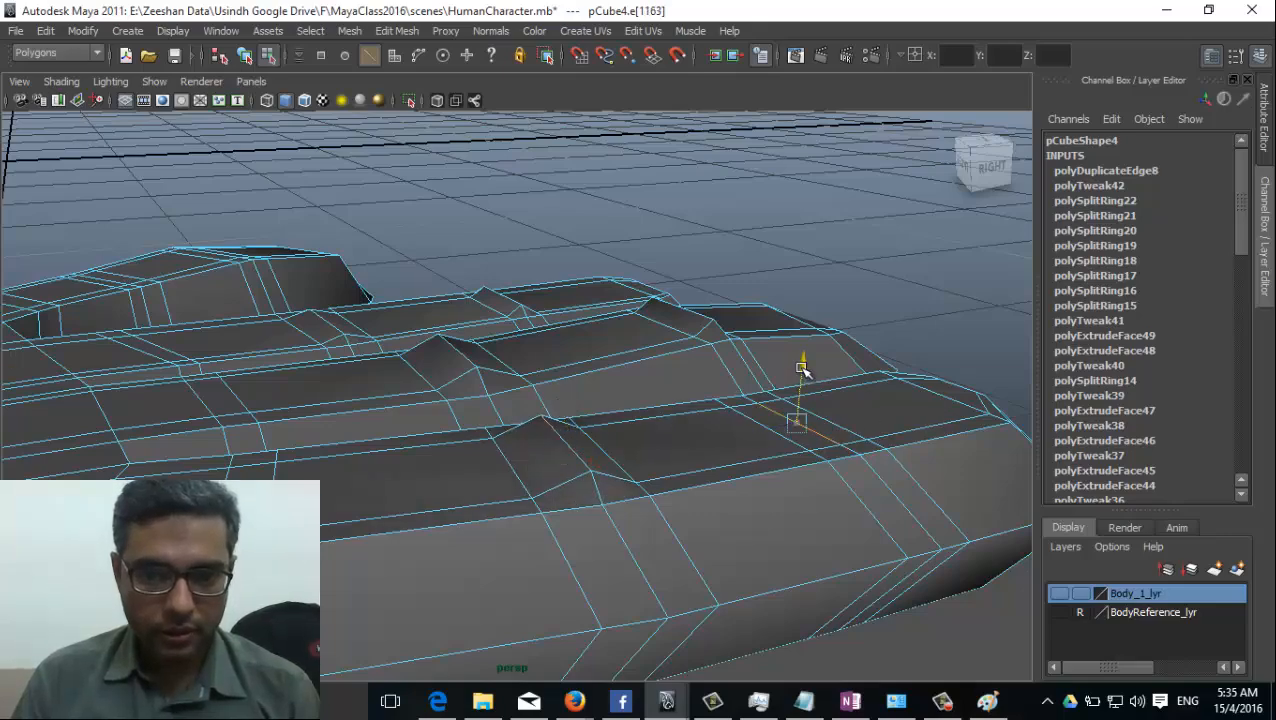
{"action": "left_click_drag", "start_coordinate": [802, 368], "coordinate": [803, 356]}
Raise the centre edges on top of the little finger's tip joint and middle joint.
{"action": "left_click_drag", "start_coordinate": [165, 530], "coordinate": [455, 615], "text": "alt"}
{"action": "middle_click_drag", "start_coordinate": [455, 615], "coordinate": [420, 528], "text": "alt"}
{"action": "left_click_drag", "start_coordinate": [420, 528], "coordinate": [413, 365], "text": "alt"}
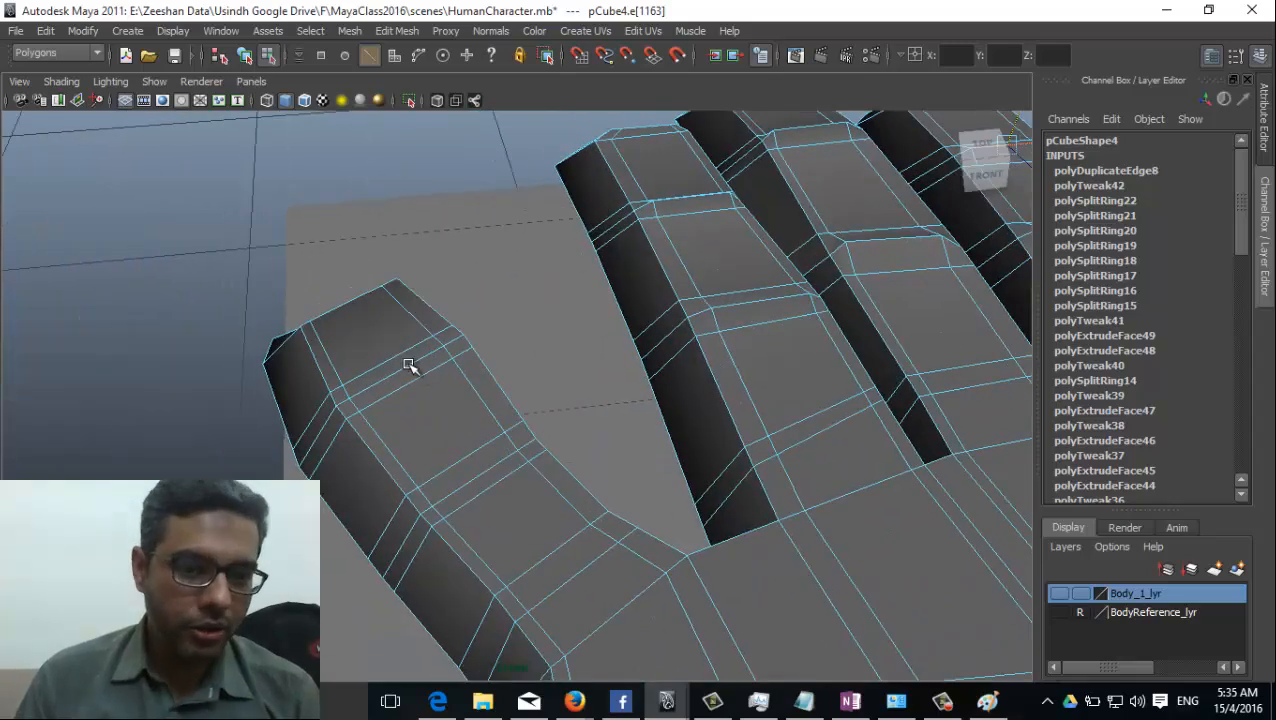
{"action": "left_click", "coordinate": [399, 345]}
{"action": "left_click_drag", "start_coordinate": [393, 315], "coordinate": [491, 349], "text": "alt"}
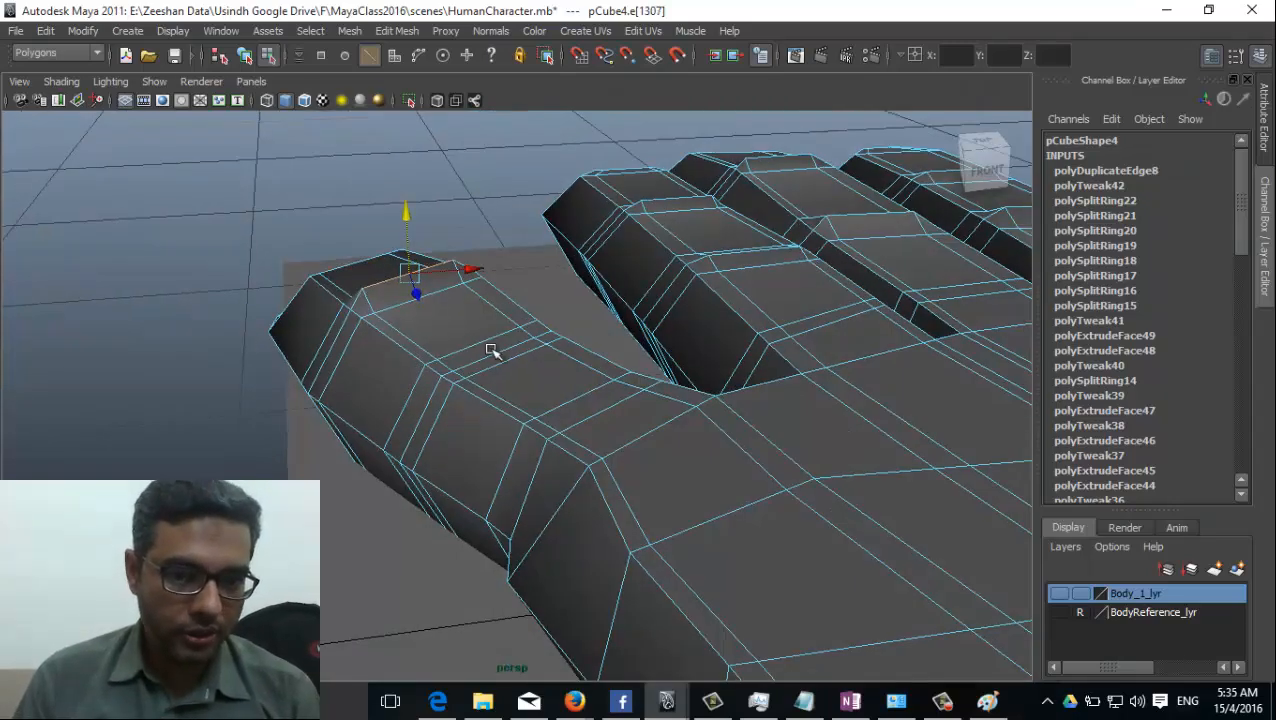
{"action": "left_click", "coordinate": [497, 347]}
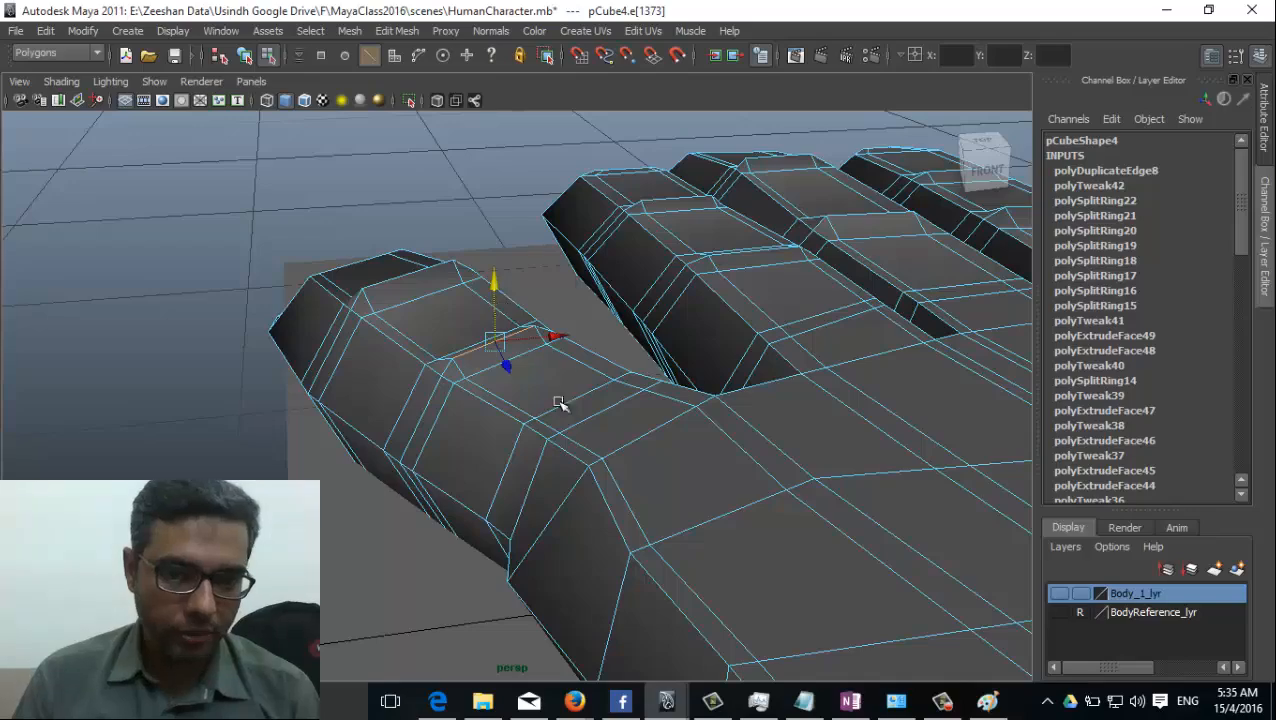
Switch to the top view and show the textured hand reference through the mesh with X-ray shading.
{"action": "left_click_drag", "start_coordinate": [619, 432], "coordinate": [519, 447], "text": "alt"}
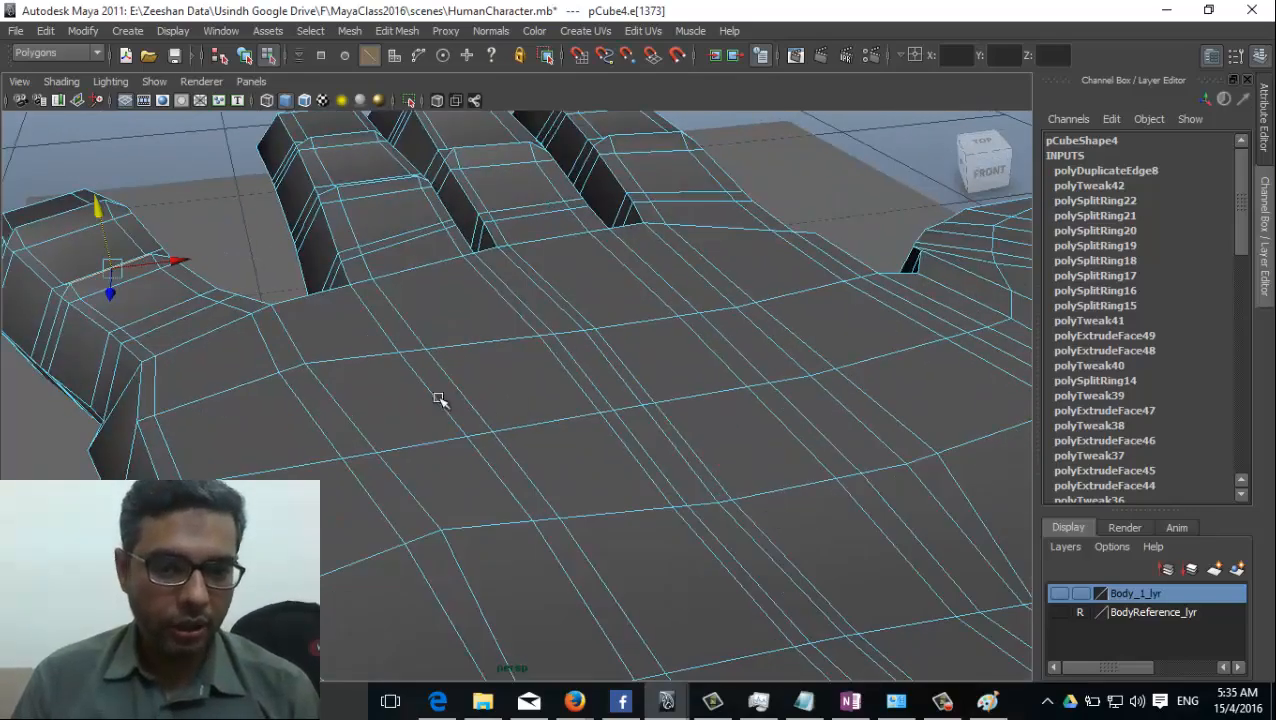
{"action": "left_click_drag", "start_coordinate": [238, 404], "coordinate": [657, 473], "text": "alt"}
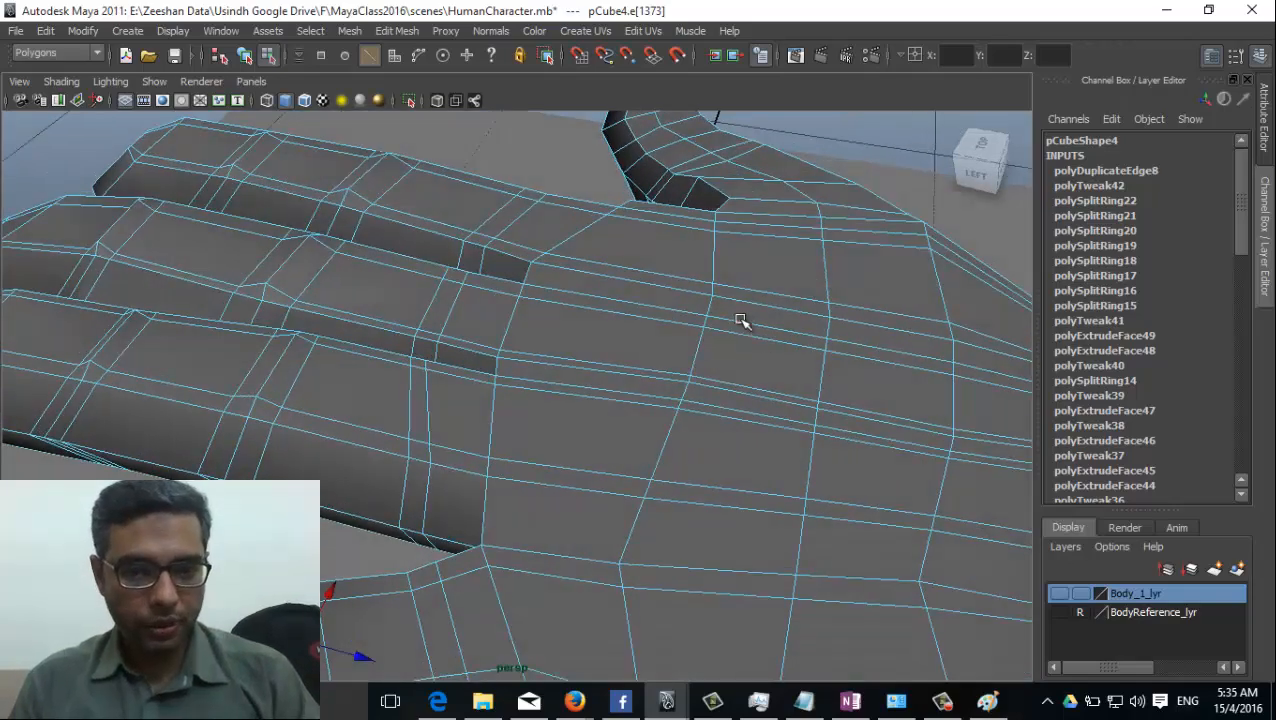
{"action": "key", "text": "space"}
{"action": "left_click_drag", "start_coordinate": [664, 401], "coordinate": [595, 313]}
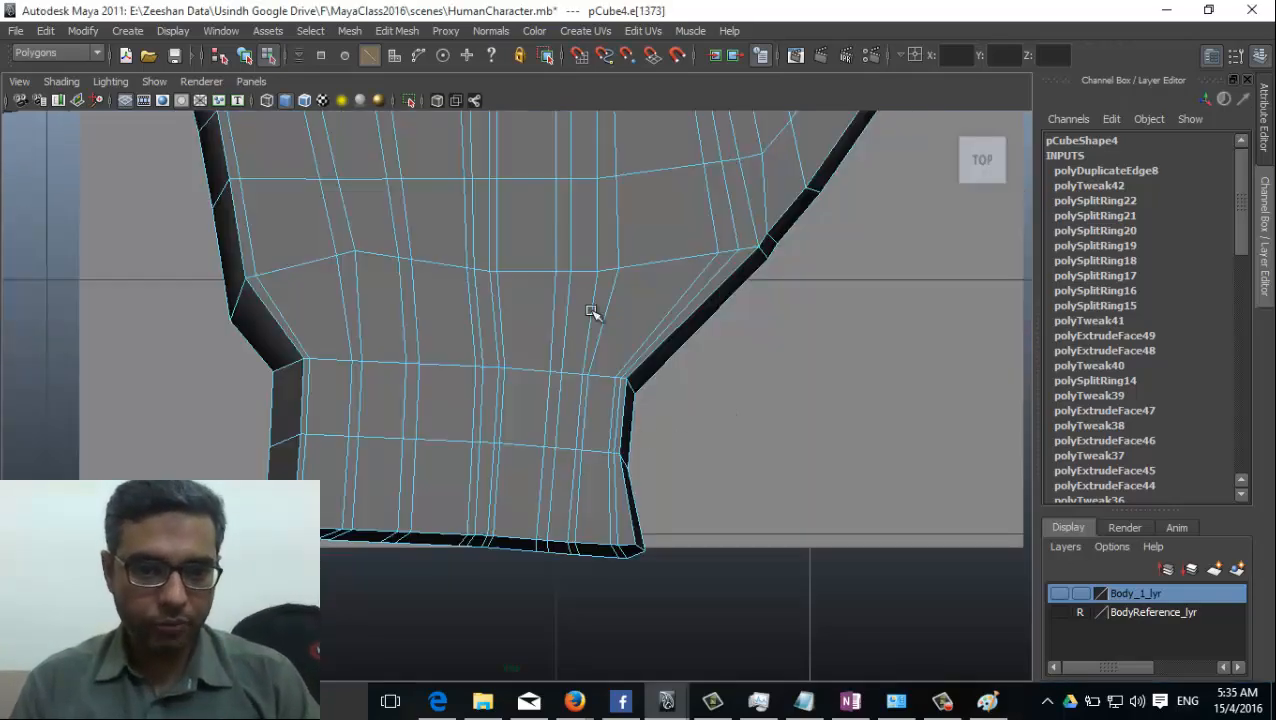
{"action": "scroll", "coordinate": [595, 313], "scroll_direction": "up", "scroll_amount": 3}
{"action": "middle_click_drag", "start_coordinate": [475, 331], "coordinate": [443, 423], "text": "alt"}
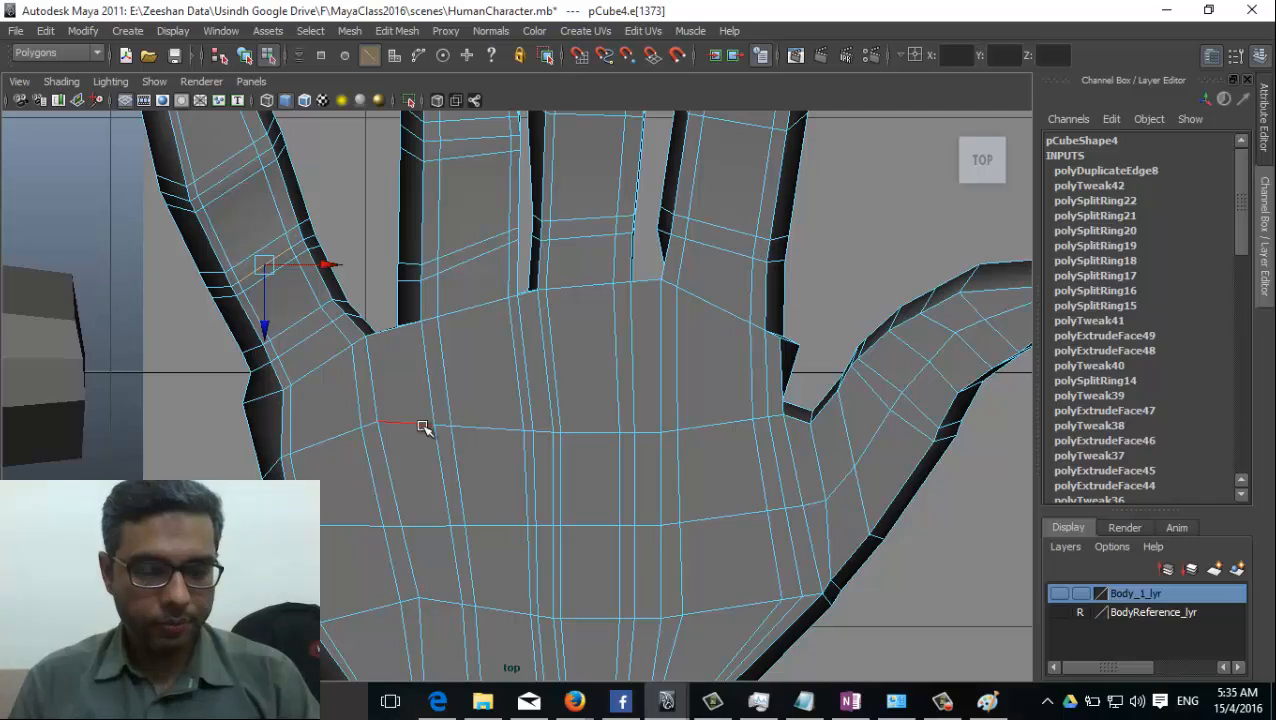
{"action": "key", "text": "6"}
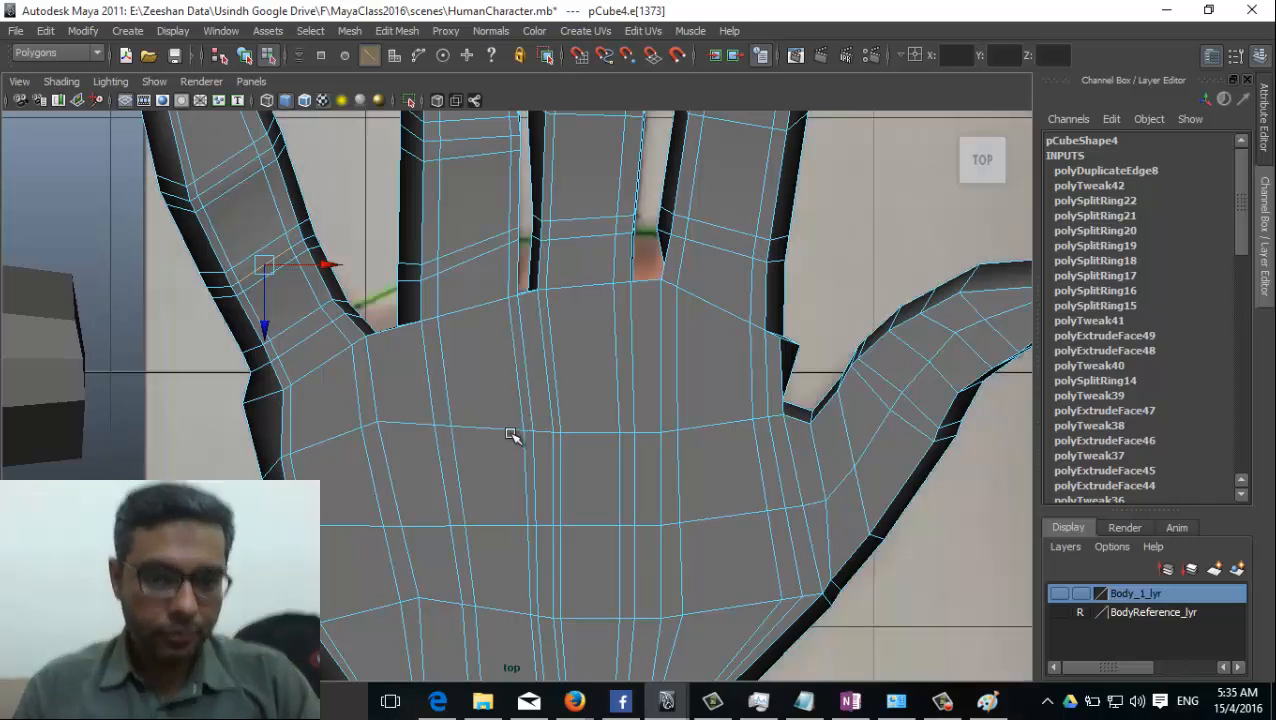
{"action": "left_click", "coordinate": [110, 82]}
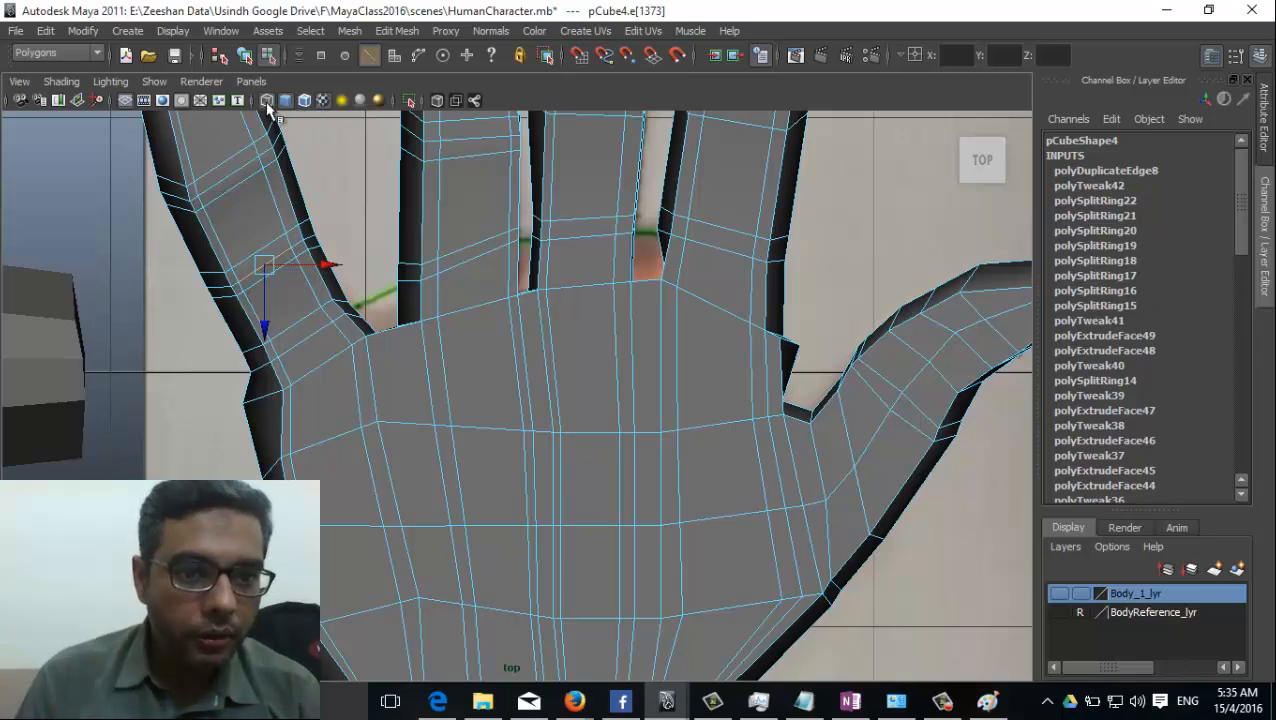
{"action": "left_click", "coordinate": [267, 103]}
{"action": "left_click", "coordinate": [321, 101]}
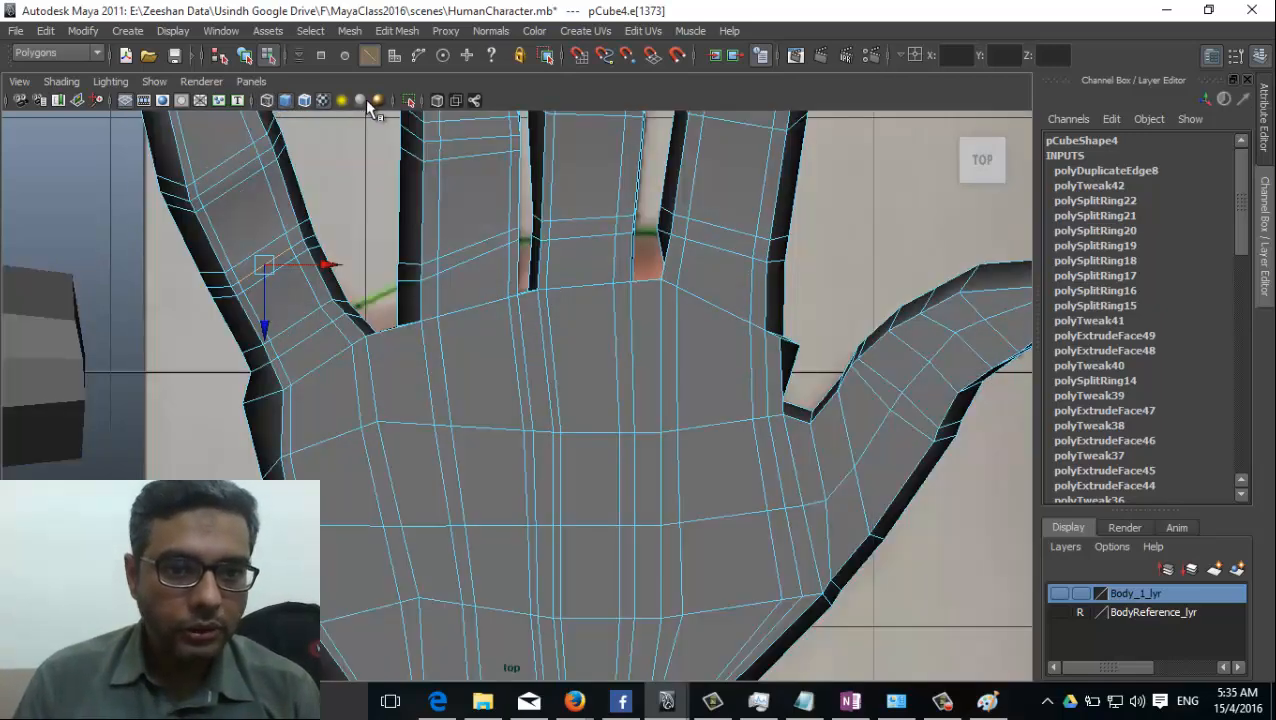
{"action": "left_click", "coordinate": [436, 101]}
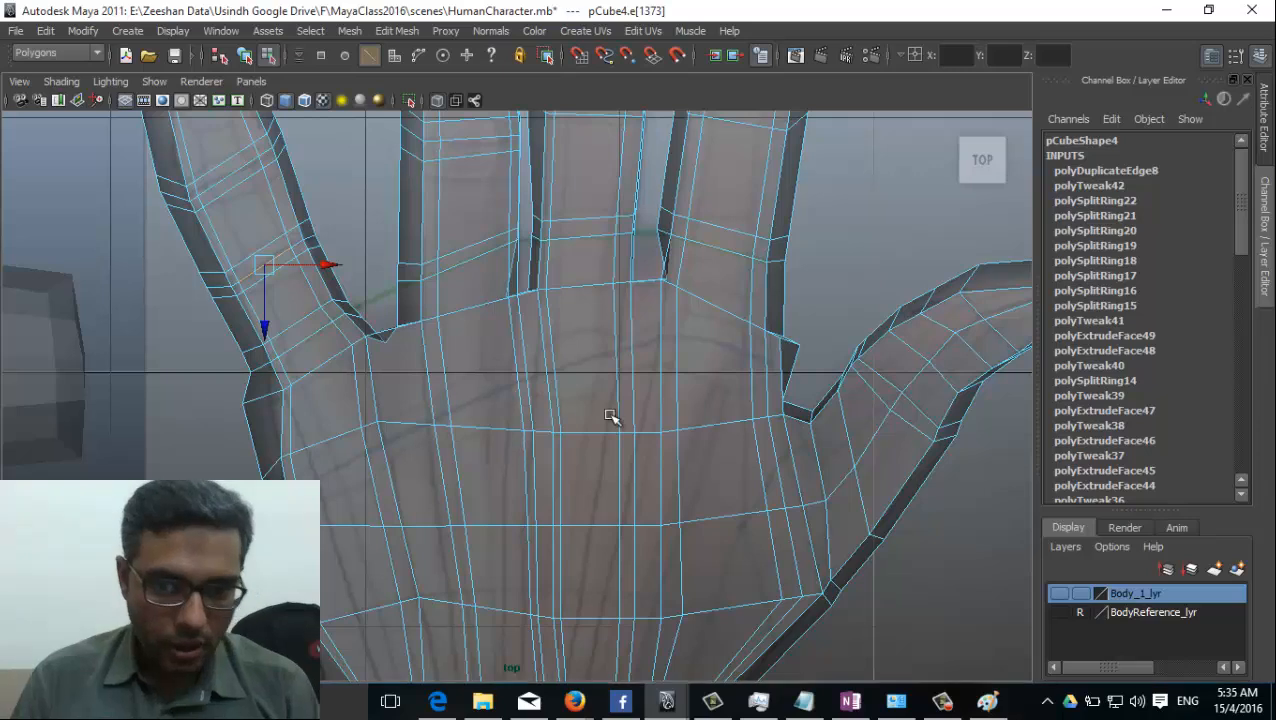
Switch to vertex selection and move the palm loop's vertices below the little and ring fingers onto the reference knuckle line.
{"action": "right_click_drag", "start_coordinate": [612, 419], "coordinate": [380, 408]}
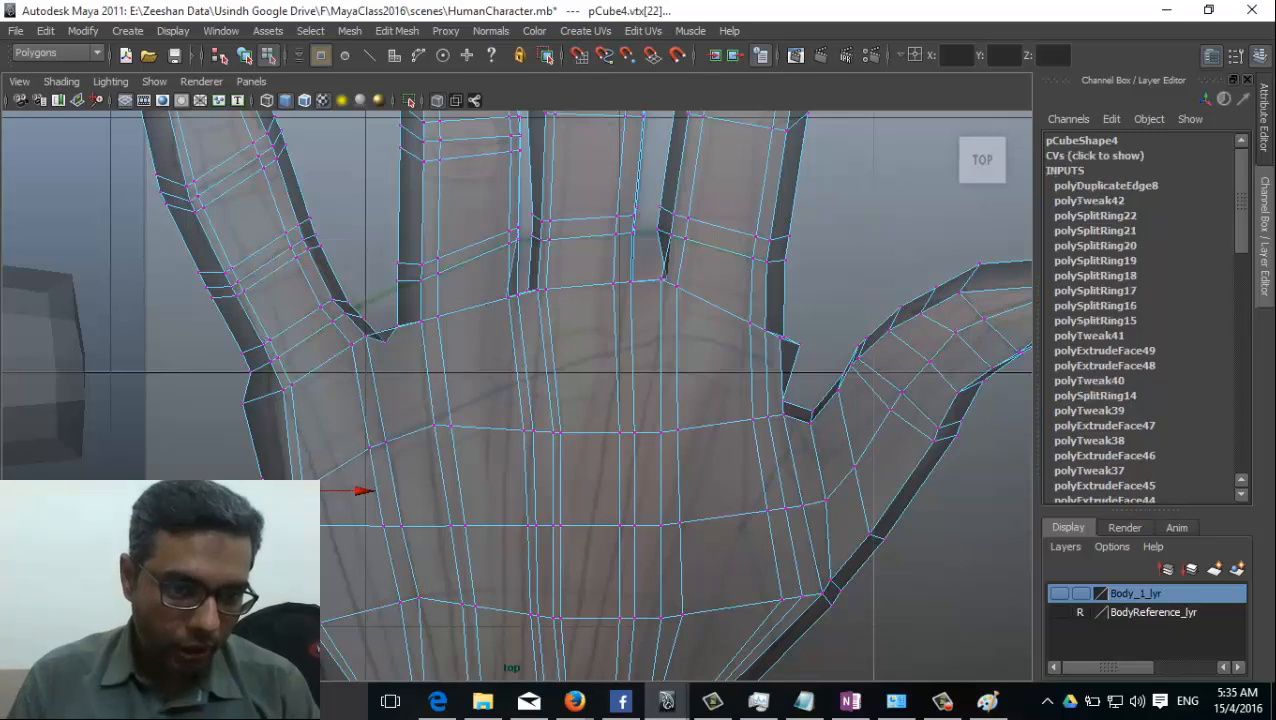
{"action": "left_click", "coordinate": [433, 425]}
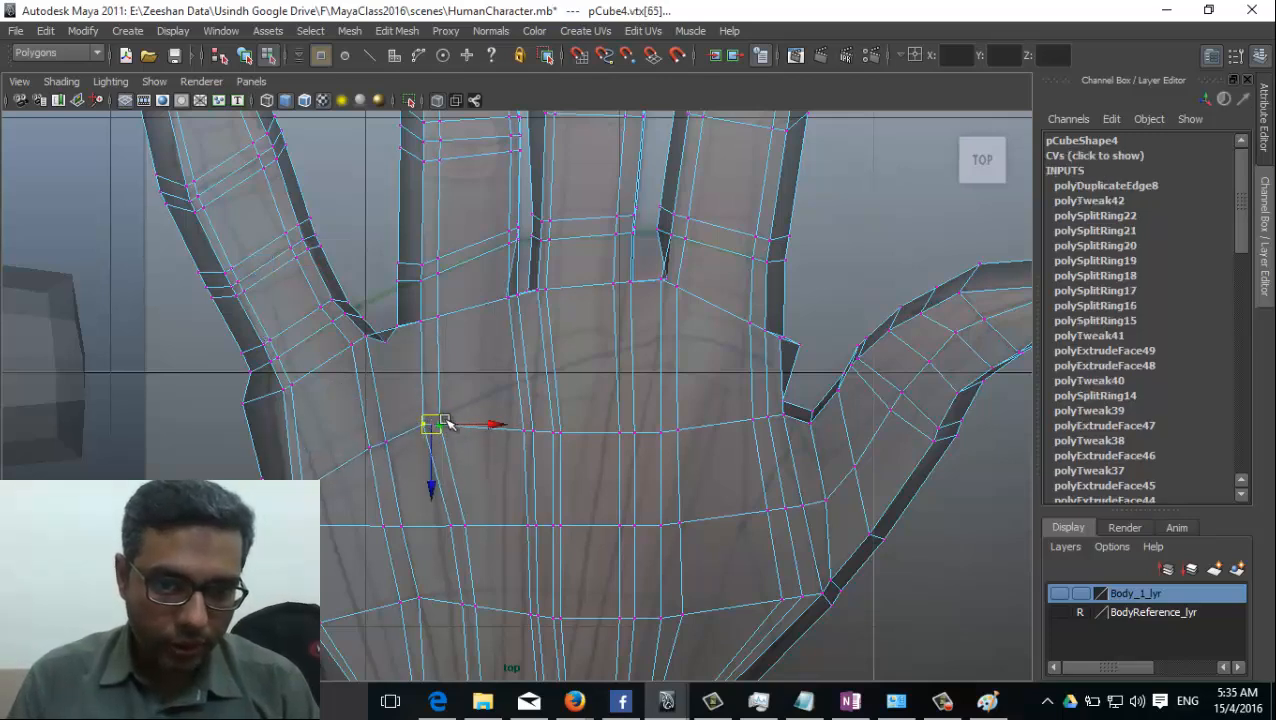
{"action": "left_click_drag", "start_coordinate": [438, 429], "coordinate": [441, 416]}
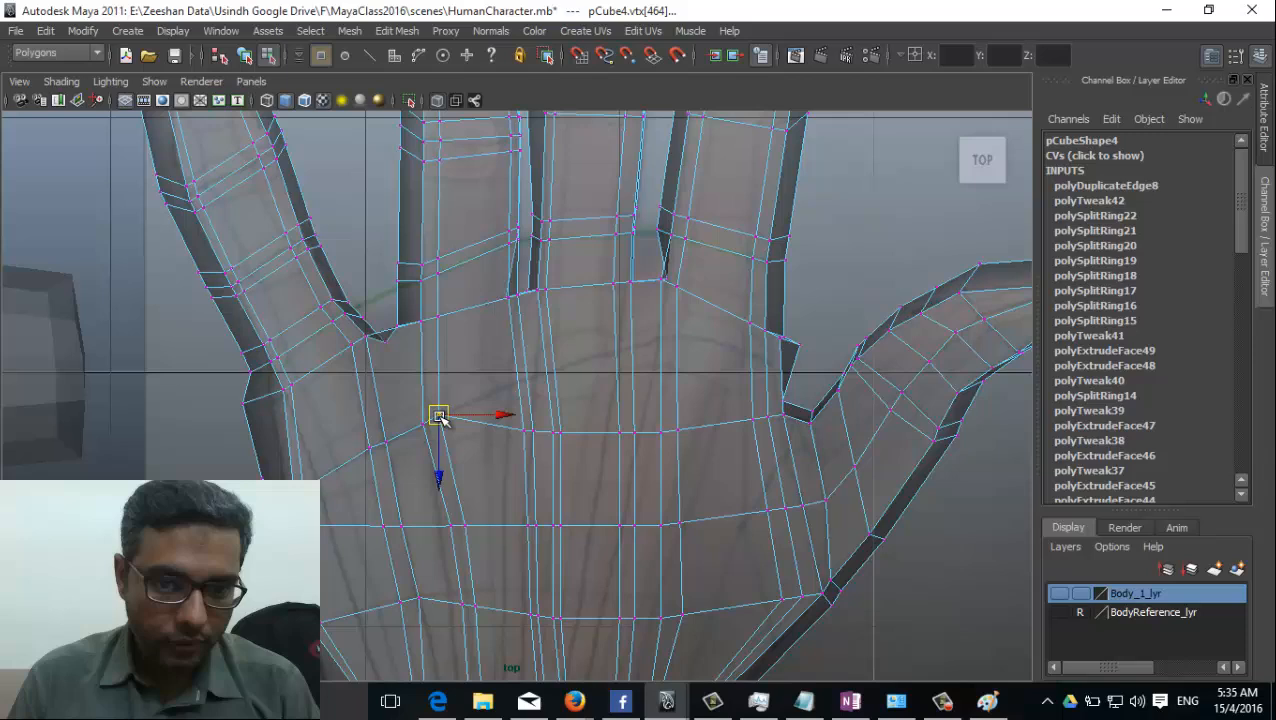
{"action": "left_click", "coordinate": [557, 432]}
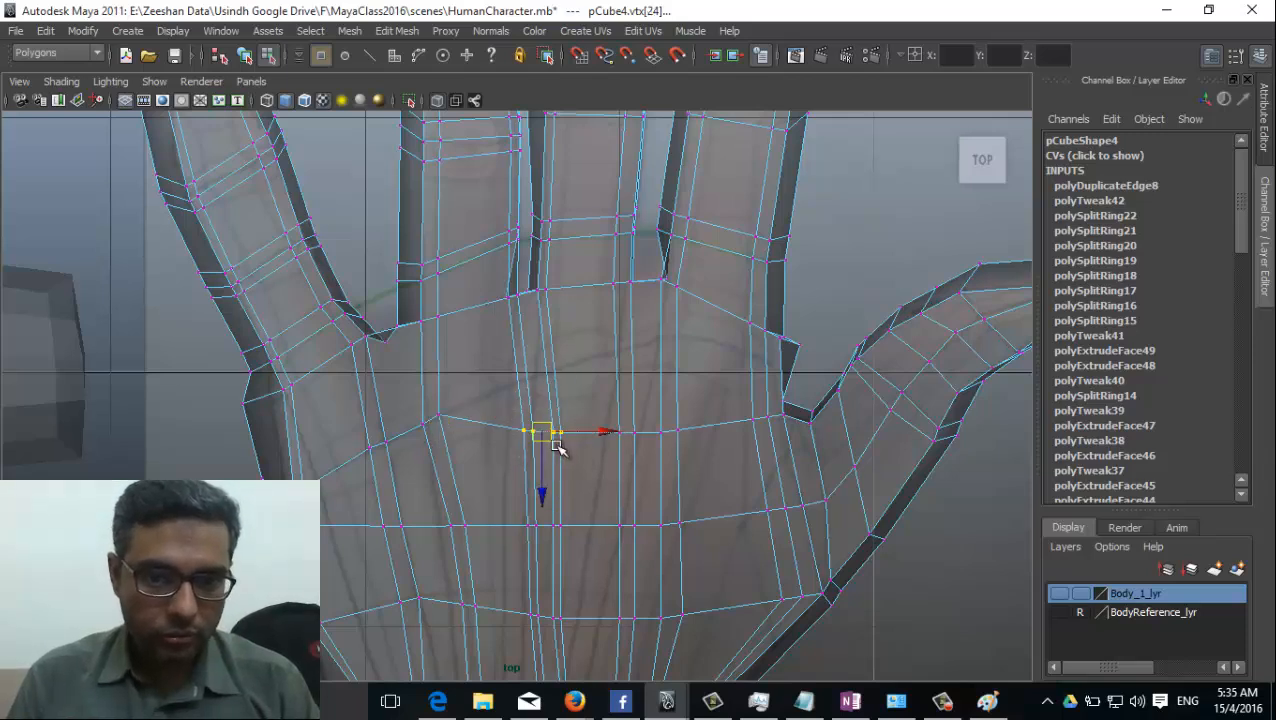
{"action": "left_click_drag", "start_coordinate": [557, 432], "coordinate": [552, 383]}
Move the palm loop's vertices below the middle and index fingers up to continue the knuckle line.
{"action": "left_click", "coordinate": [620, 432]}
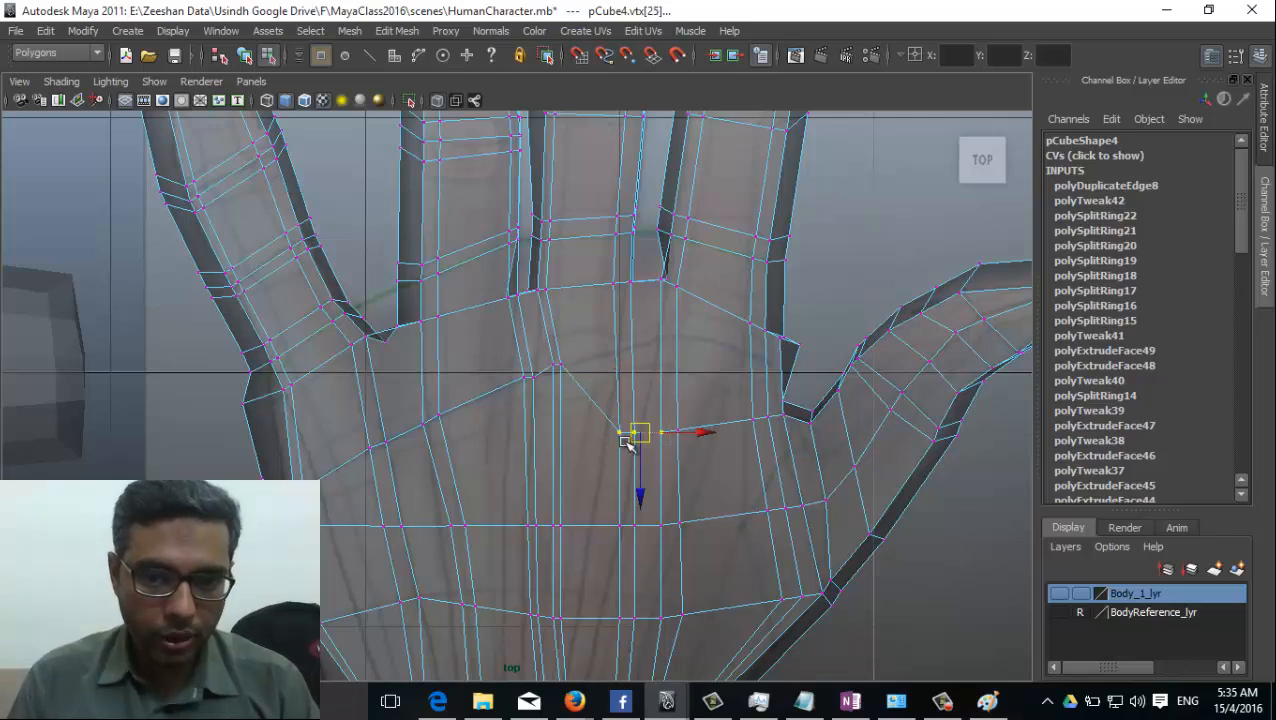
{"action": "left_click_drag", "start_coordinate": [622, 434], "coordinate": [668, 343]}
{"action": "left_click", "coordinate": [678, 430]}
{"action": "left_click_drag", "start_coordinate": [678, 432], "coordinate": [679, 337]}
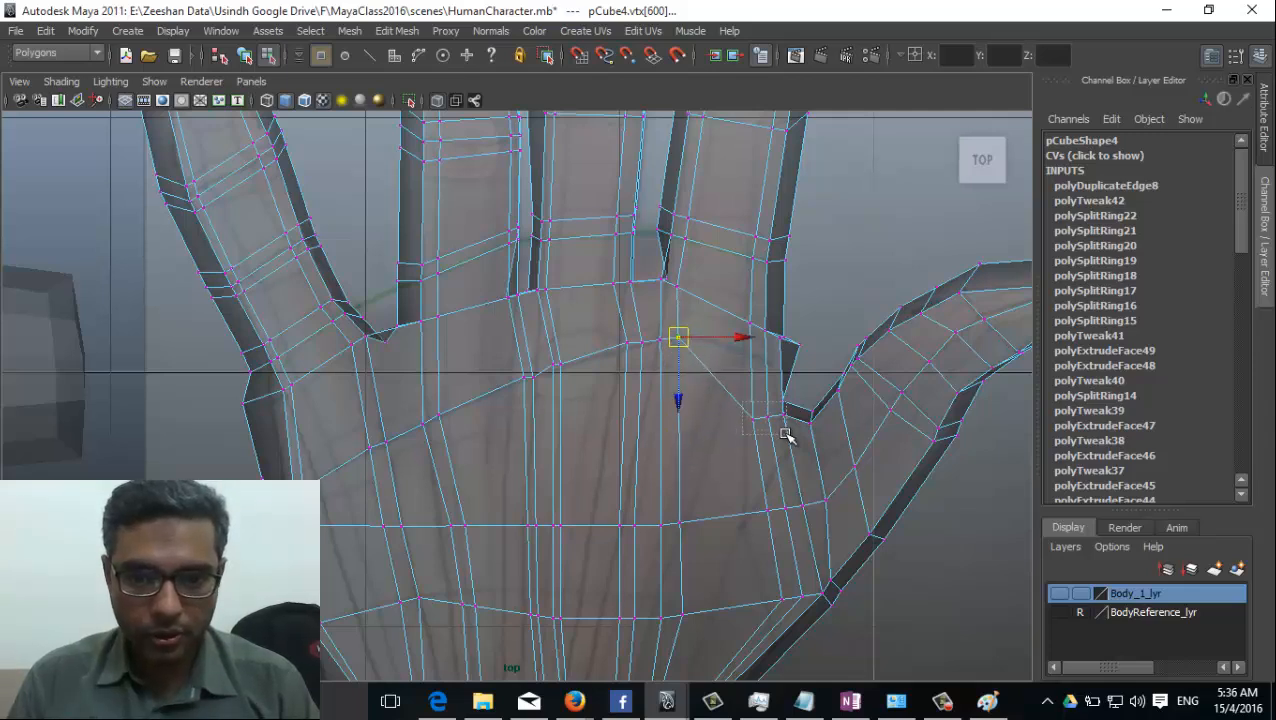
{"action": "left_click_drag", "start_coordinate": [785, 434], "coordinate": [789, 375]}
{"action": "left_click", "coordinate": [748, 360]}
{"action": "key", "text": "e"}
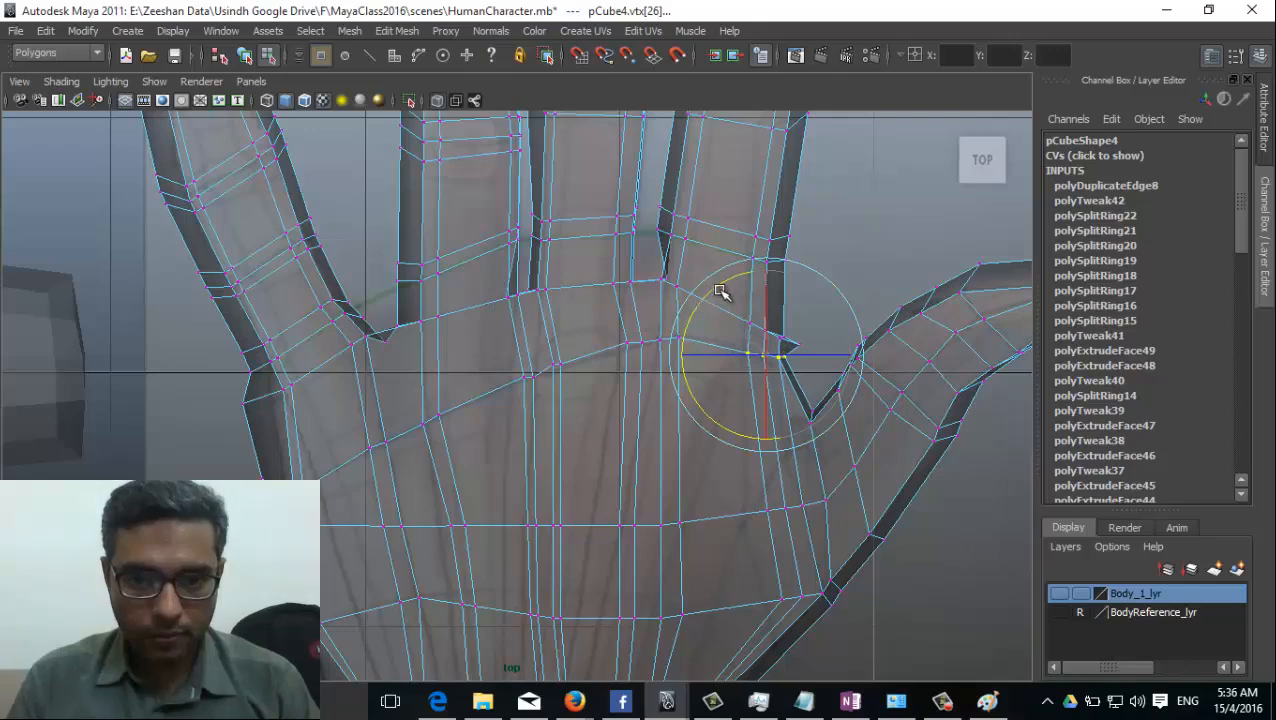
{"action": "key", "text": "w"}
Add offset edge loops on both sides of the knuckle loop that crosses the palm.
{"action": "middle_click_drag", "start_coordinate": [522, 506], "coordinate": [578, 477], "text": "alt"}
{"action": "scroll", "coordinate": [755, 436], "scroll_direction": "down", "scroll_amount": 5}
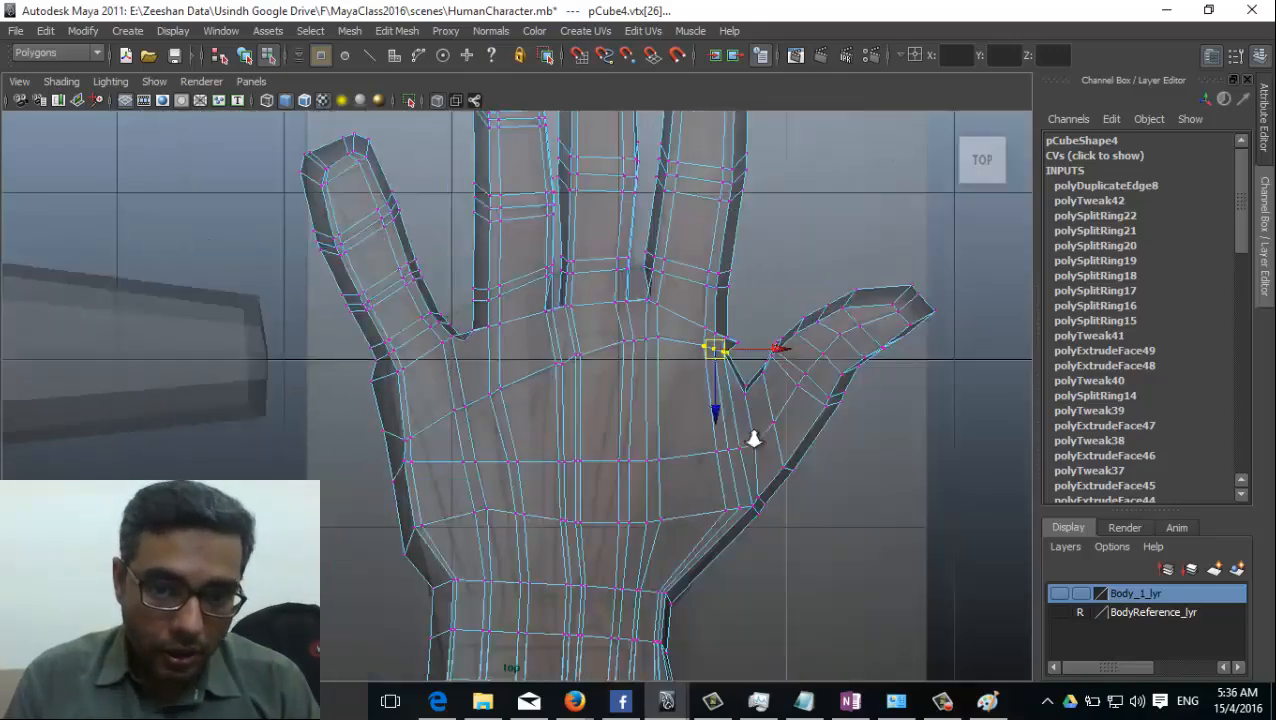
{"action": "scroll", "coordinate": [427, 379], "scroll_direction": "up", "scroll_amount": 5}
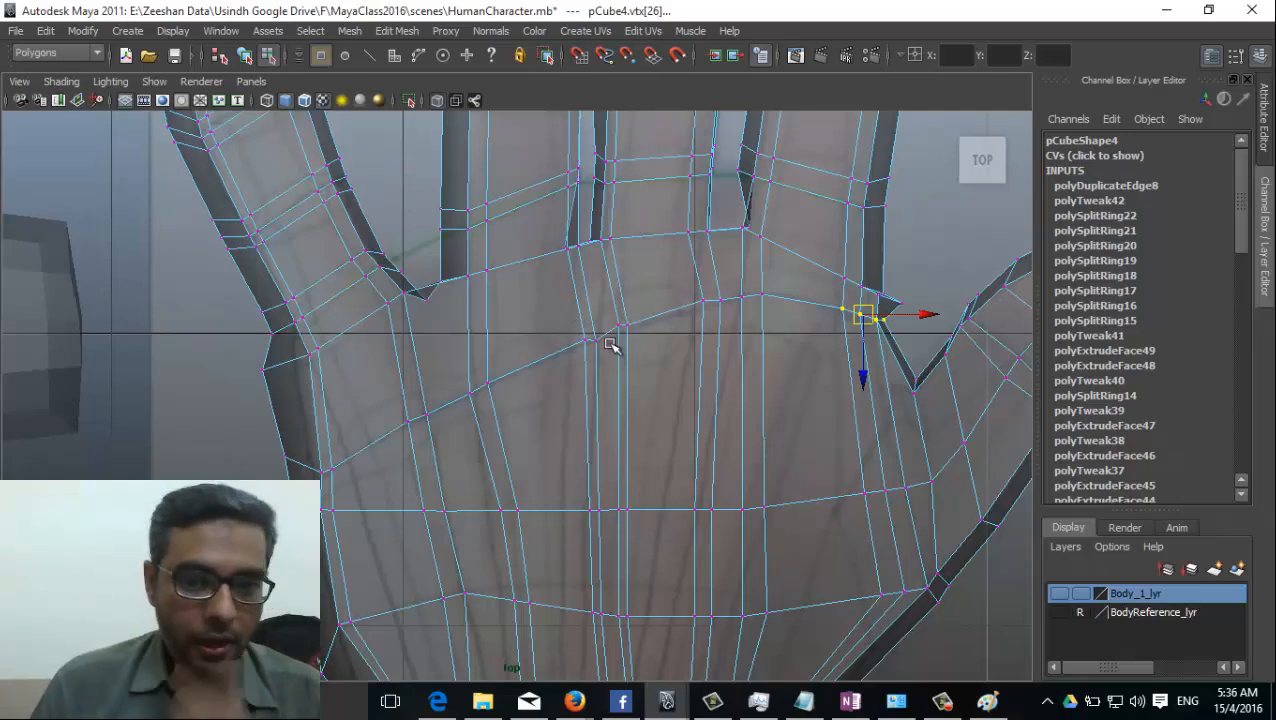
{"action": "right_click", "coordinate": [659, 320]}
{"action": "key", "text": "F8"}
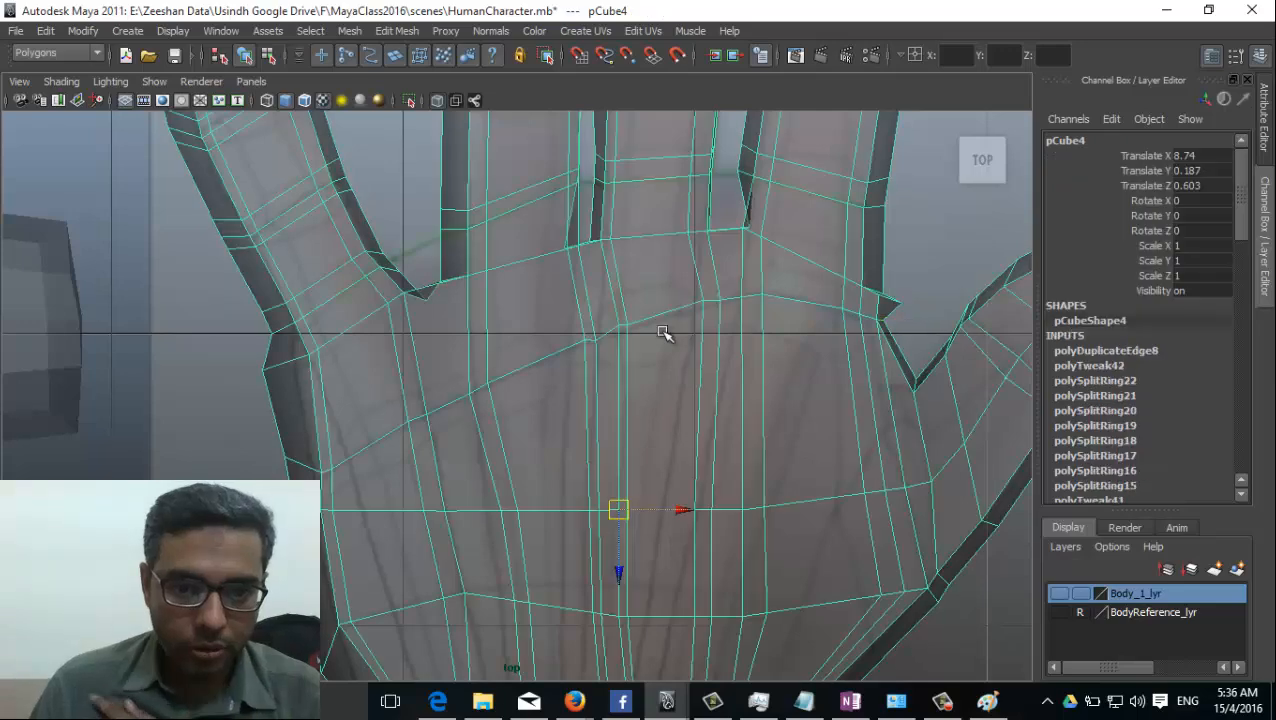
{"action": "left_click", "coordinate": [491, 33]}
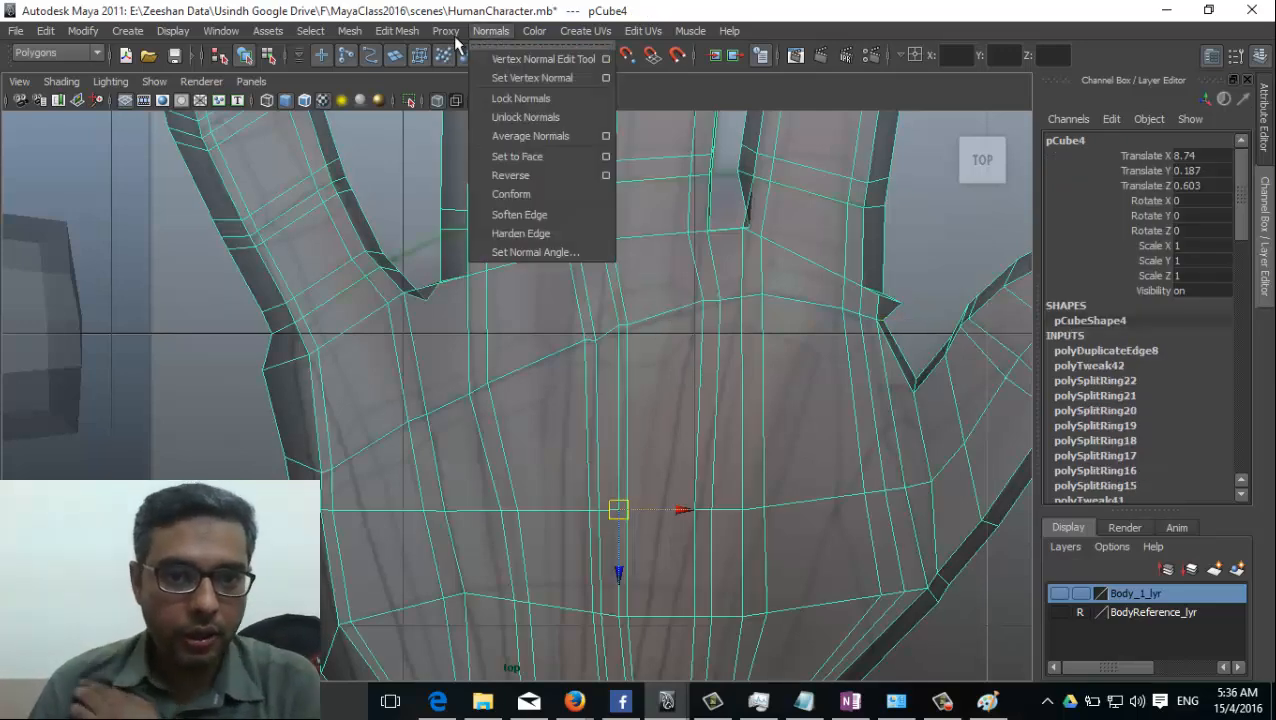
{"action": "left_click", "coordinate": [467, 194]}
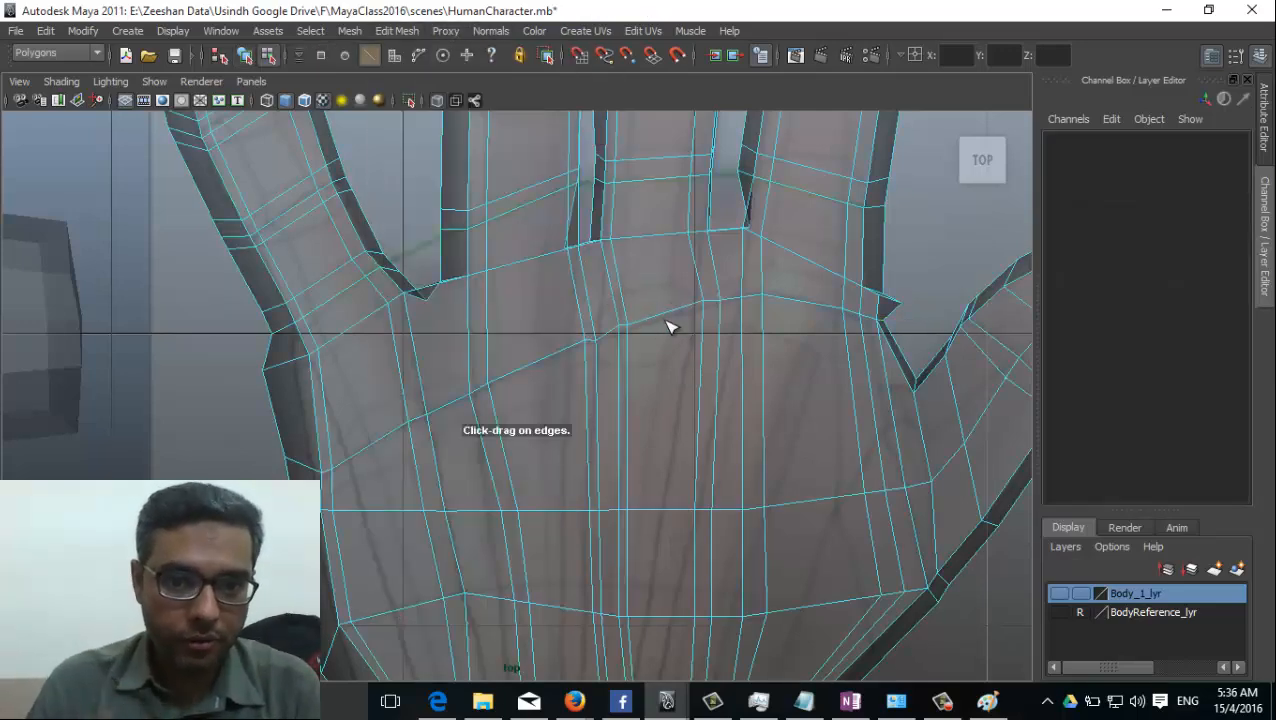
{"action": "mouse_move", "coordinate": [666, 322]}
{"action": "left_mouse_down"}
{"action": "mouse_move", "coordinate": [675, 339]}
{"action": "mouse_move", "coordinate": [651, 338]}
{"action": "left_mouse_up"}
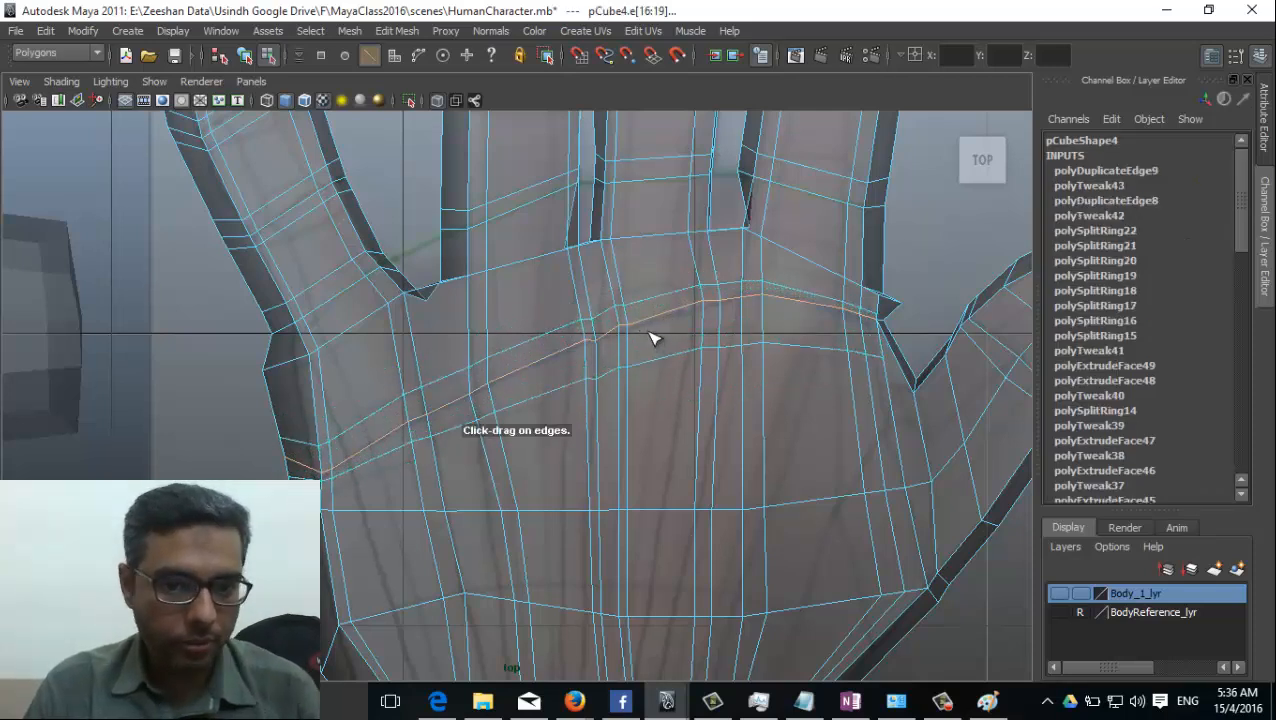
Switch to the perspective view, turn off X-ray shading and bring the back of the hand into view.
{"action": "key", "text": "space"}
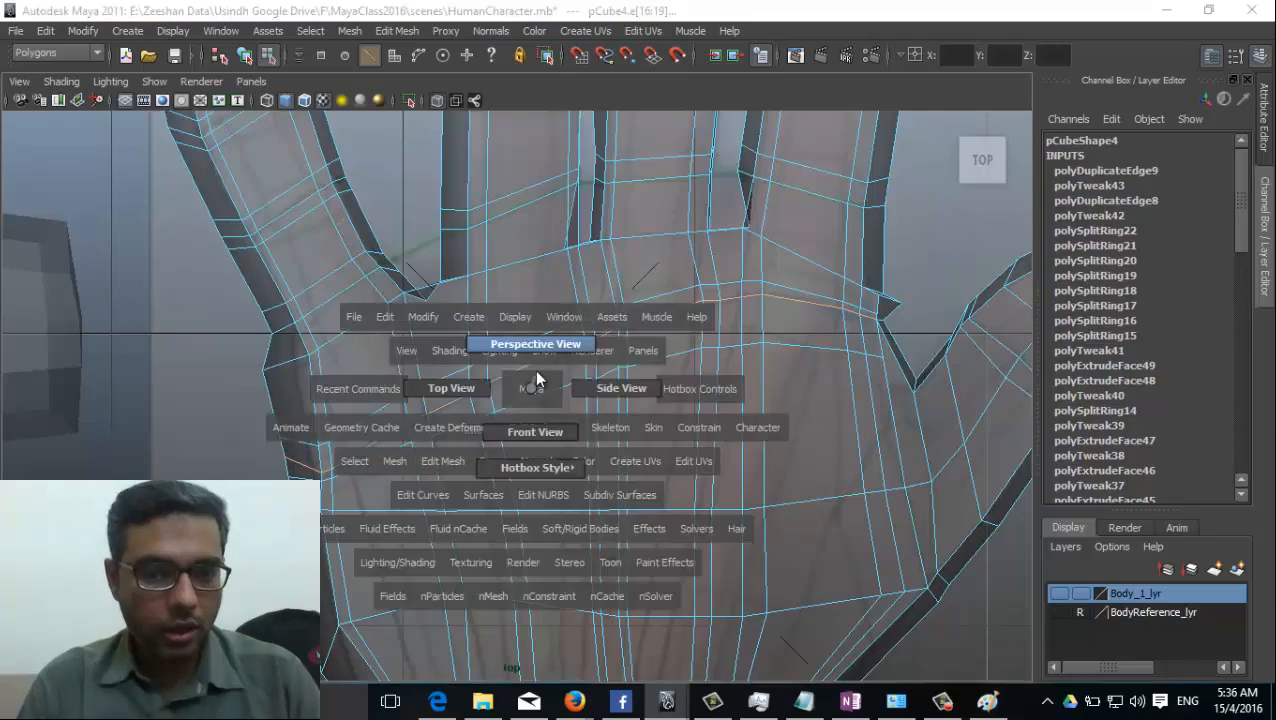
{"action": "left_click_drag", "start_coordinate": [533, 378], "coordinate": [535, 336]}
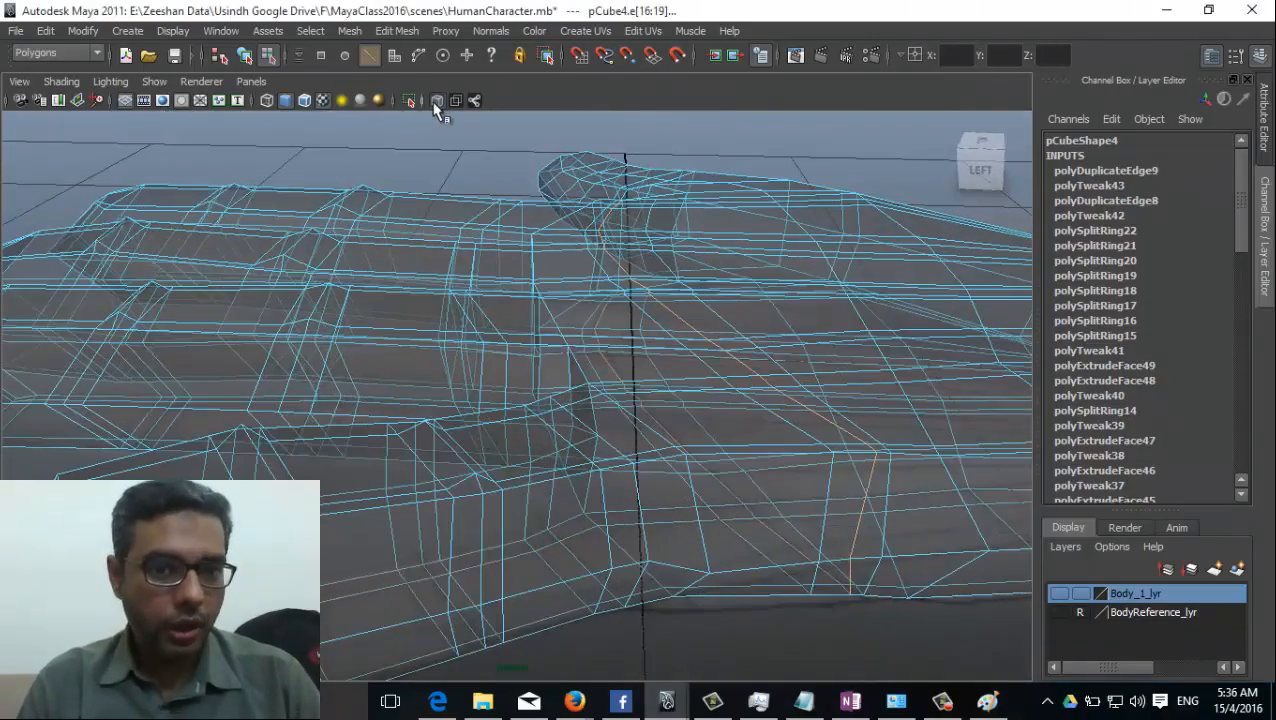
{"action": "left_click", "coordinate": [436, 102]}
{"action": "mouse_move", "coordinate": [784, 360]}
{"action": "right_mouse_down"}
{"action": "mouse_move", "coordinate": [722, 356]}
{"action": "mouse_move", "coordinate": [752, 306]}
{"action": "right_mouse_up"}
{"action": "left_click_drag", "start_coordinate": [769, 450], "coordinate": [251, 407], "text": "alt"}
{"action": "middle_click_drag", "start_coordinate": [251, 407], "coordinate": [342, 397], "text": "alt"}
Raise the centre edges of the knuckle loop at the base of the little and ring fingers.
{"action": "left_click", "coordinate": [288, 441]}
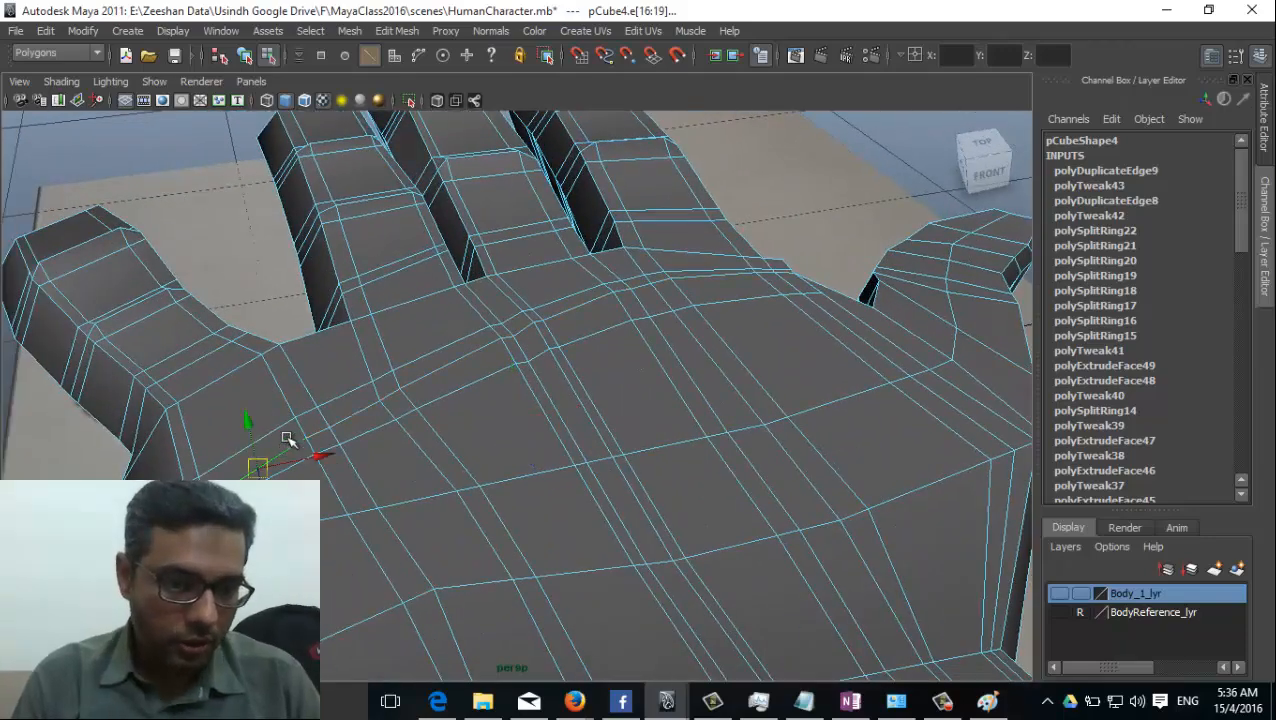
{"action": "left_click", "coordinate": [288, 441]}
{"action": "left_click", "coordinate": [433, 357]}
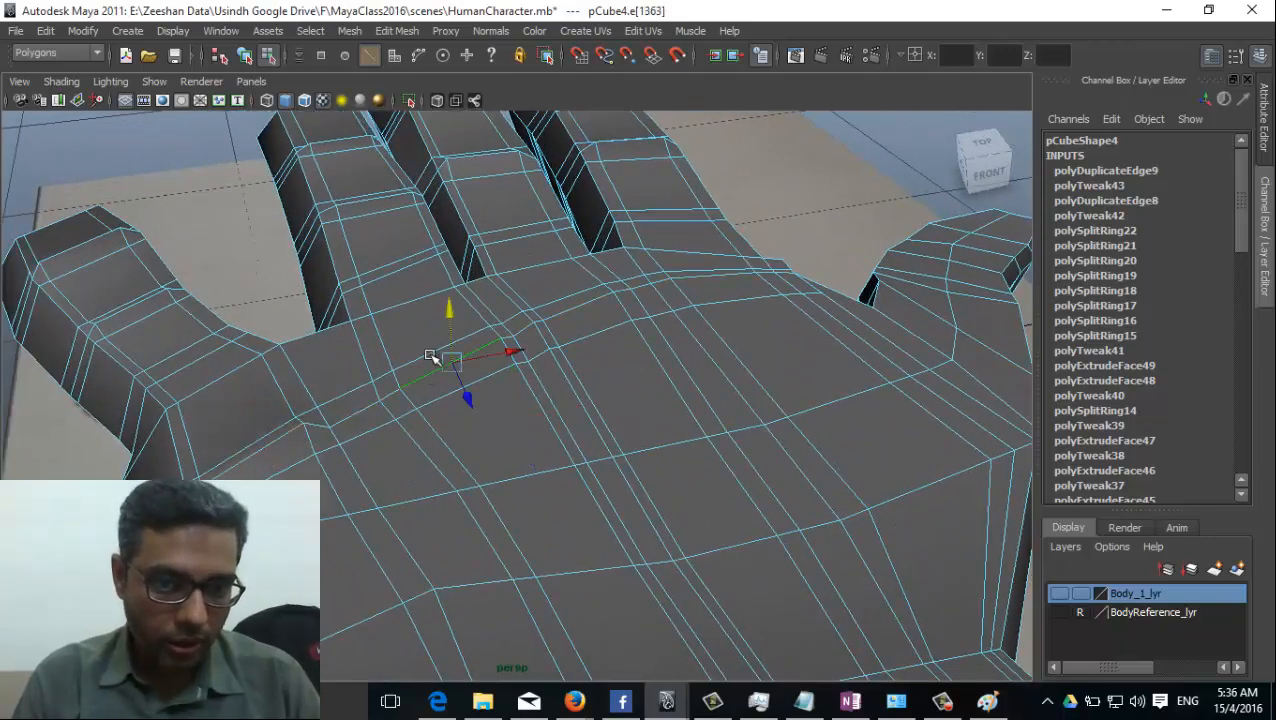
{"action": "left_click_drag", "start_coordinate": [448, 304], "coordinate": [452, 292]}
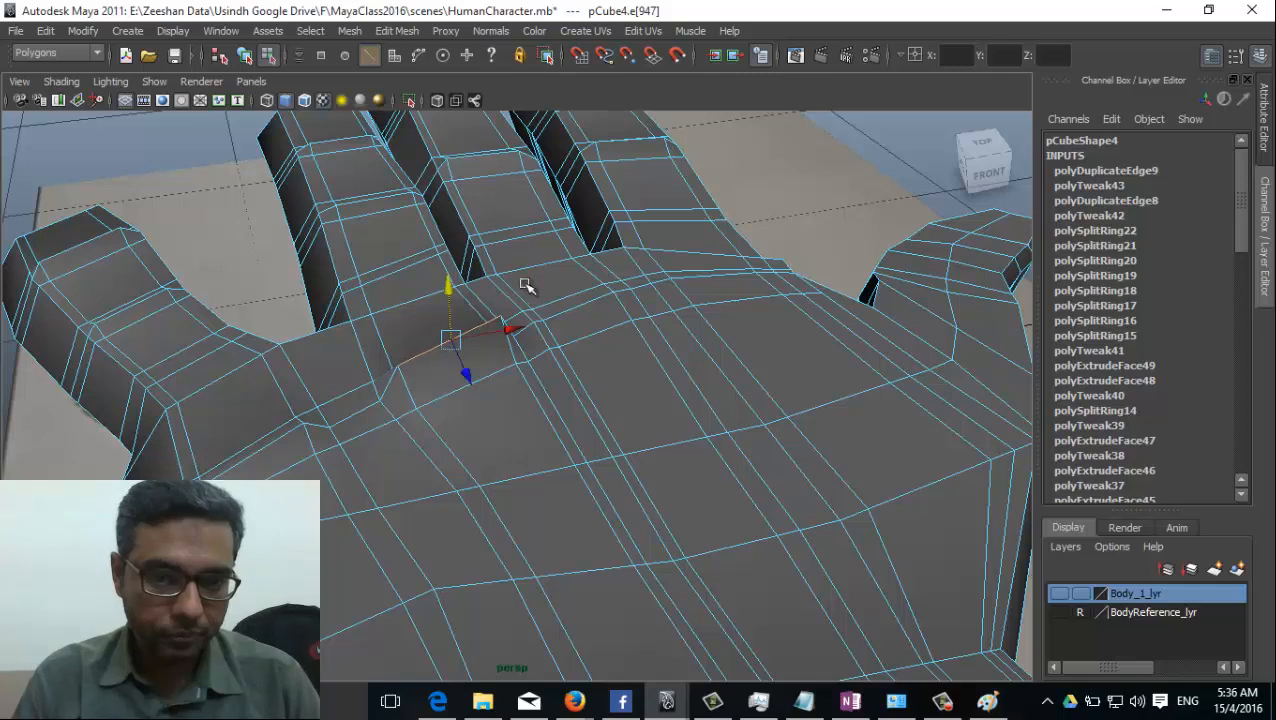
Raise the centre edges of the knuckle loop at the base of the middle and index fingers.
{"action": "left_click", "coordinate": [578, 298]}
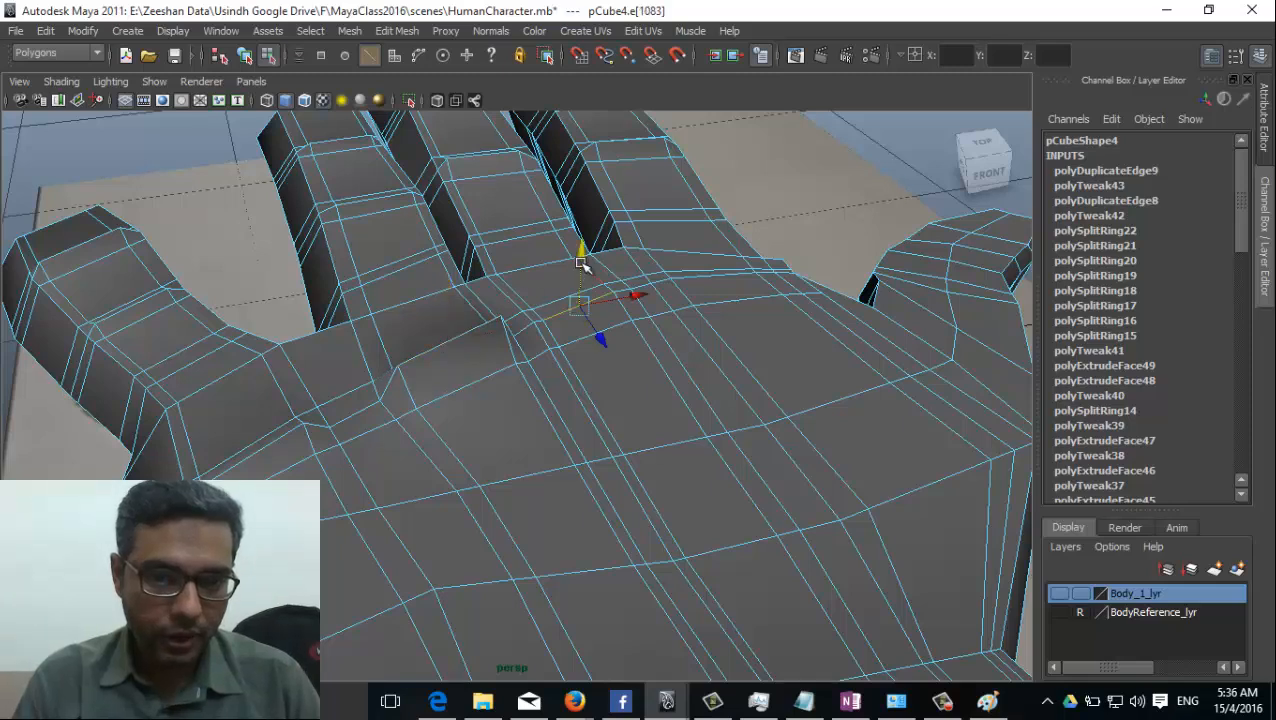
{"action": "left_click", "coordinate": [708, 281]}
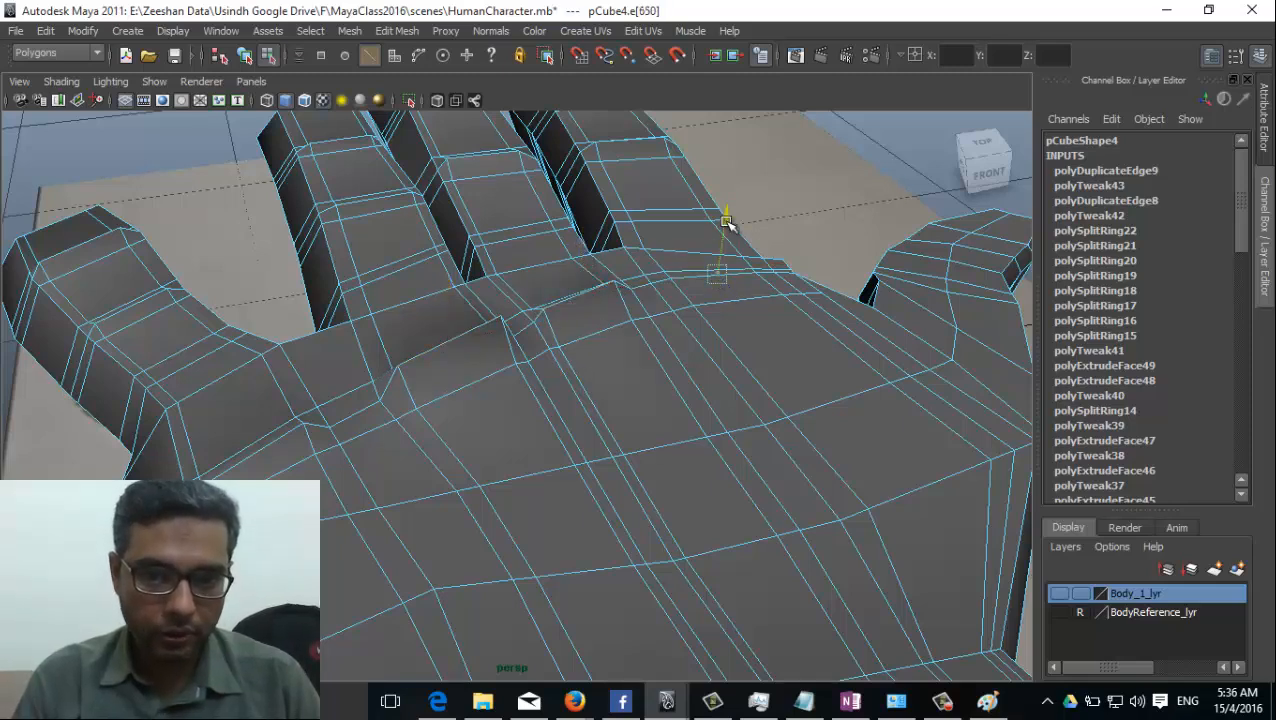
{"action": "left_click", "coordinate": [698, 274]}
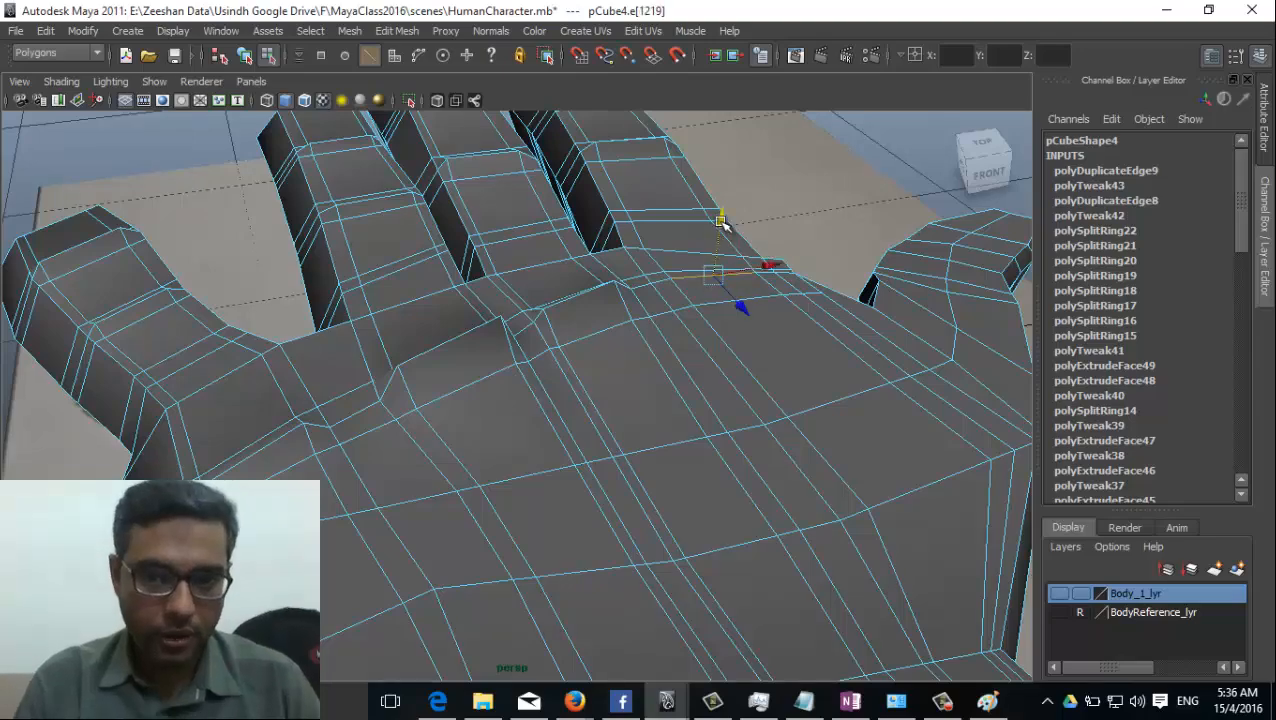
{"action": "left_click_drag", "start_coordinate": [722, 210], "coordinate": [722, 208]}
Smooth the whole hand mesh in object mode and examine the knuckles and fingers from the front and above.
{"action": "left_click_drag", "start_coordinate": [660, 333], "coordinate": [350, 370], "text": "alt"}
{"action": "right_click_drag", "start_coordinate": [702, 362], "coordinate": [740, 353]}
{"action": "left_click", "coordinate": [741, 355]}
{"action": "scroll", "coordinate": [604, 456], "scroll_direction": "down", "scroll_amount": 2}
{"action": "left_click_drag", "start_coordinate": [604, 456], "coordinate": [632, 440], "text": "alt"}
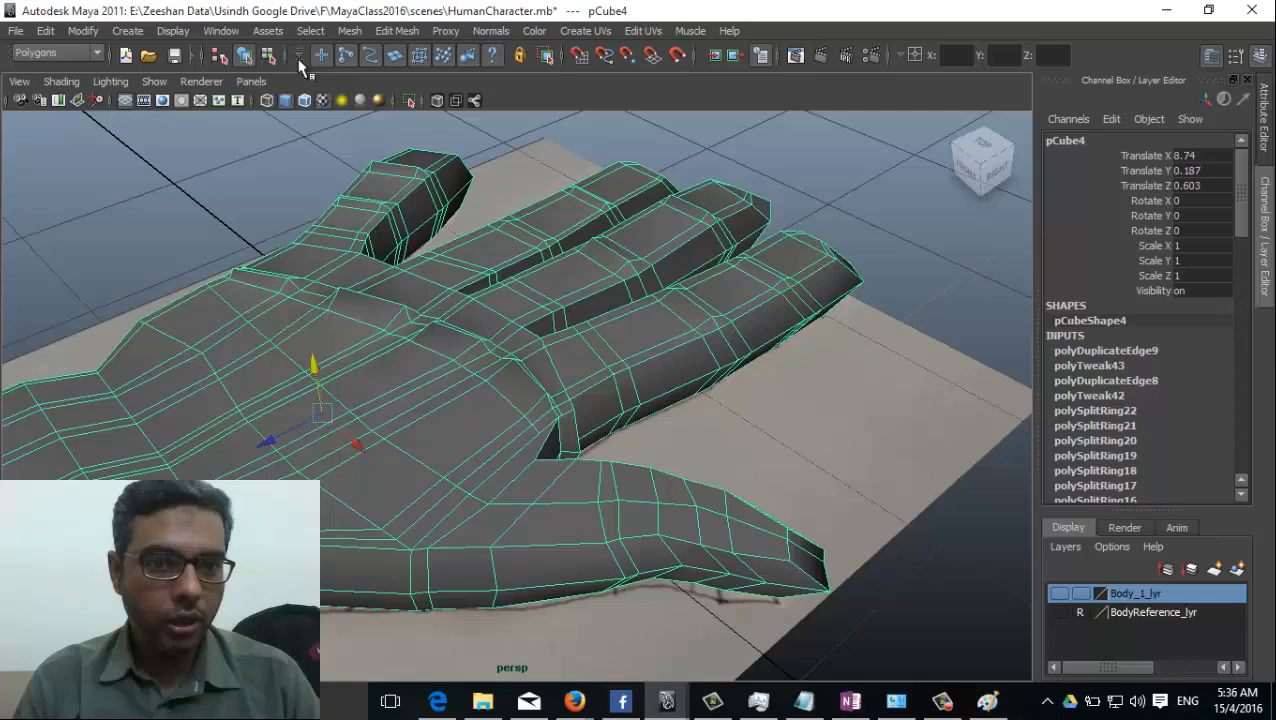
{"action": "left_click", "coordinate": [349, 31]}
{"action": "left_click", "coordinate": [407, 132]}
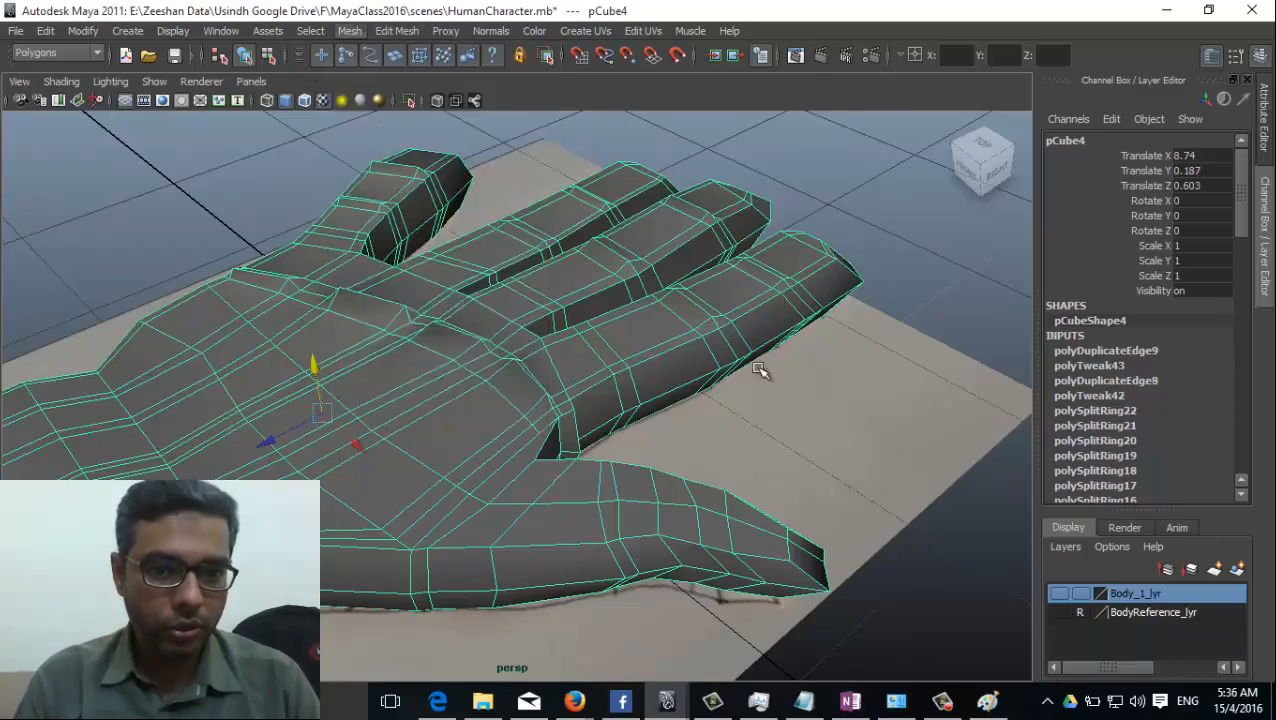
{"action": "left_click", "coordinate": [849, 496]}
{"action": "left_click_drag", "start_coordinate": [849, 496], "coordinate": [746, 463], "text": "alt"}
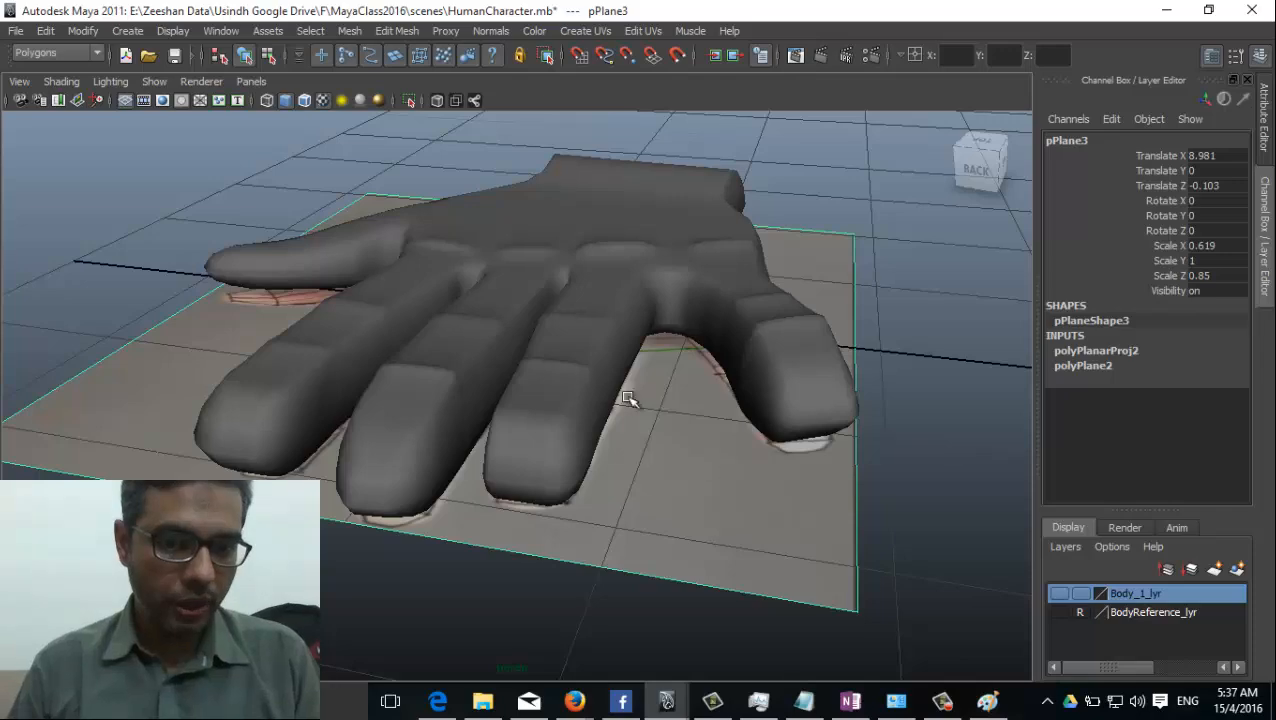
{"action": "left_click_drag", "start_coordinate": [627, 398], "coordinate": [684, 497], "text": "alt"}
Undo the smoothing of the hand mesh.
{"action": "left_click", "coordinate": [473, 414]}
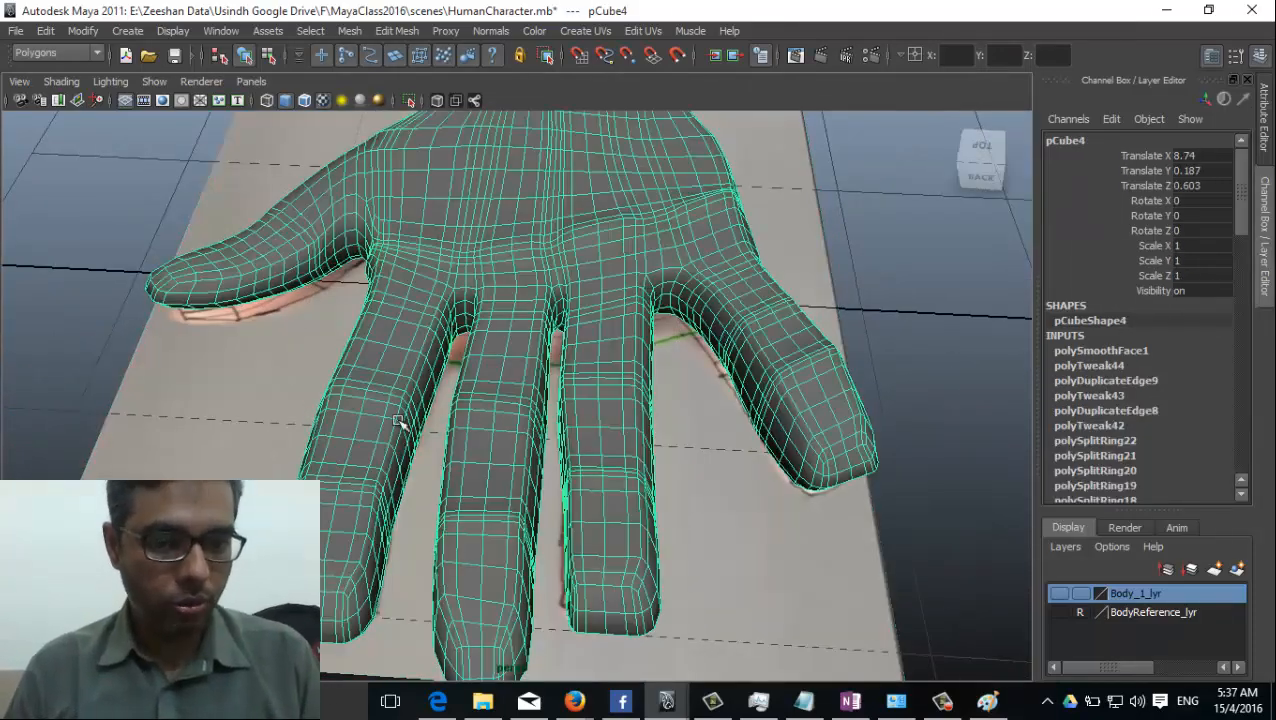
{"action": "left_click", "coordinate": [567, 457]}
{"action": "double_click", "coordinate": [577, 472]}
{"action": "key", "text": "ctrl+z"}
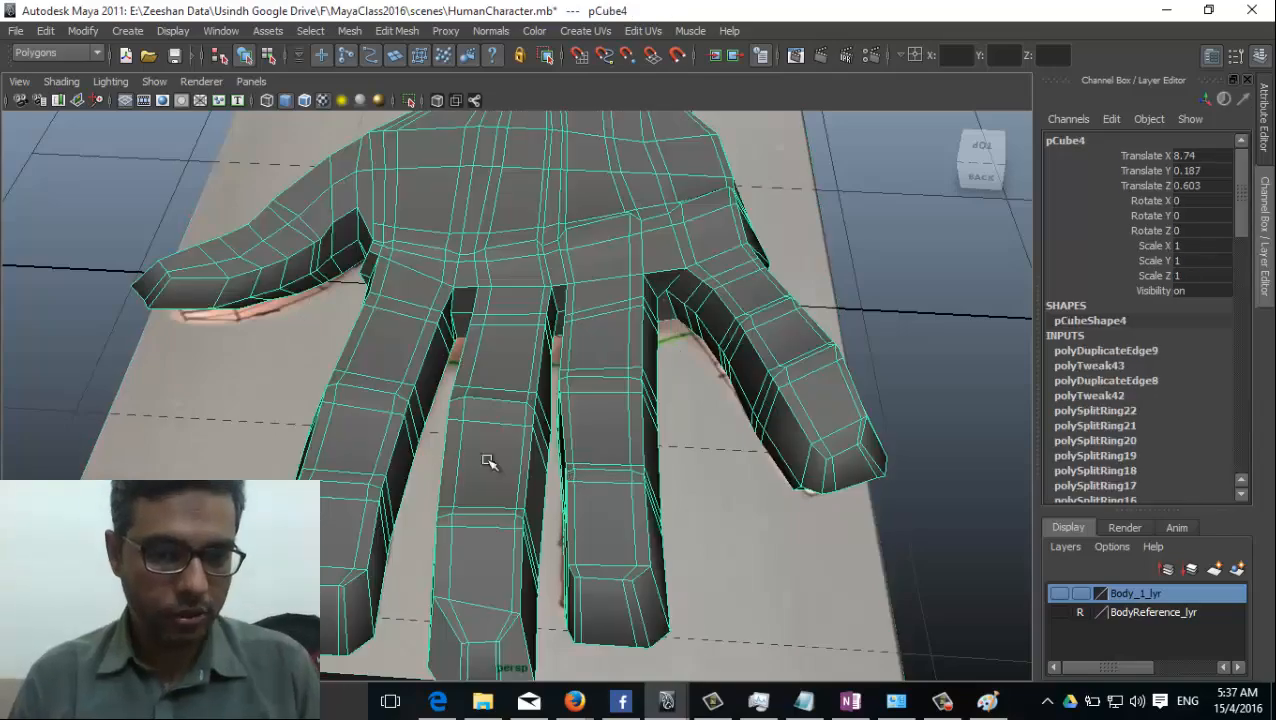
Switch to the top view, bring the little finger up close and show the hand's vertices for editing.
{"action": "left_click_drag", "start_coordinate": [487, 460], "coordinate": [366, 414], "text": "alt"}
{"action": "key", "text": "space"}
{"action": "key", "text": "space"}
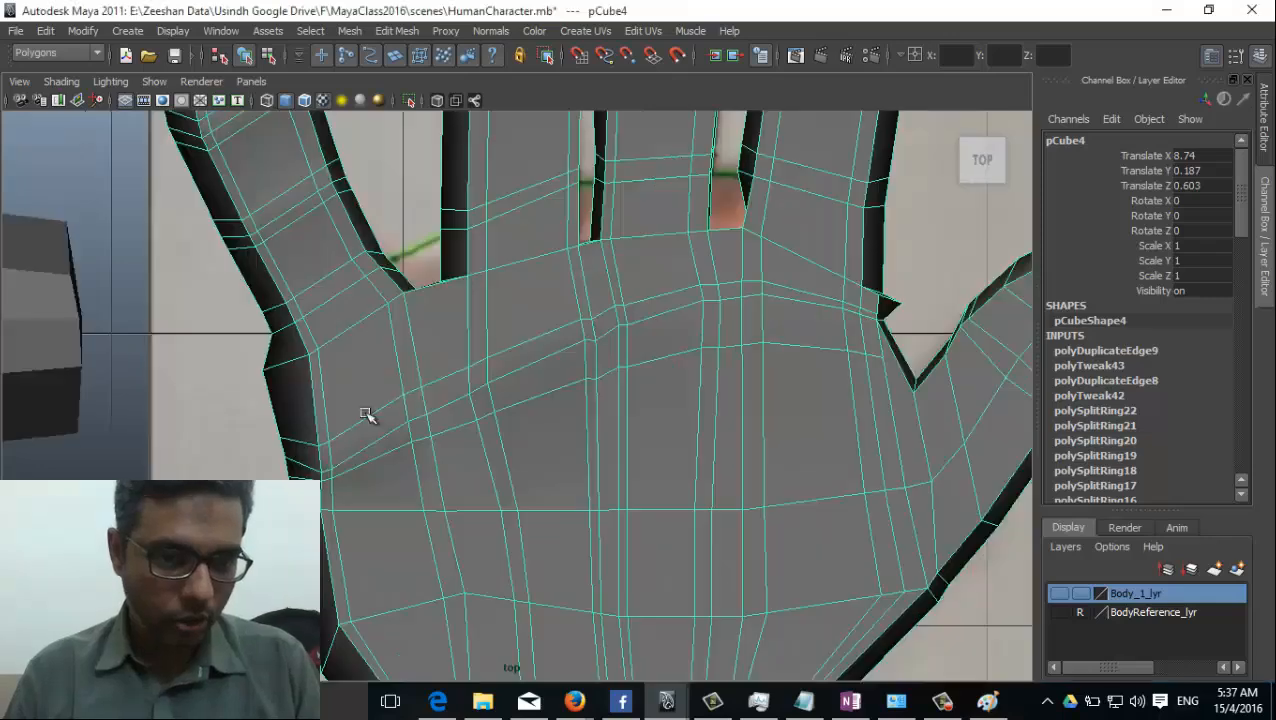
{"action": "scroll", "coordinate": [436, 359], "scroll_direction": "down", "scroll_amount": 2}
{"action": "middle_click_drag", "start_coordinate": [296, 357], "coordinate": [367, 424], "text": "alt"}
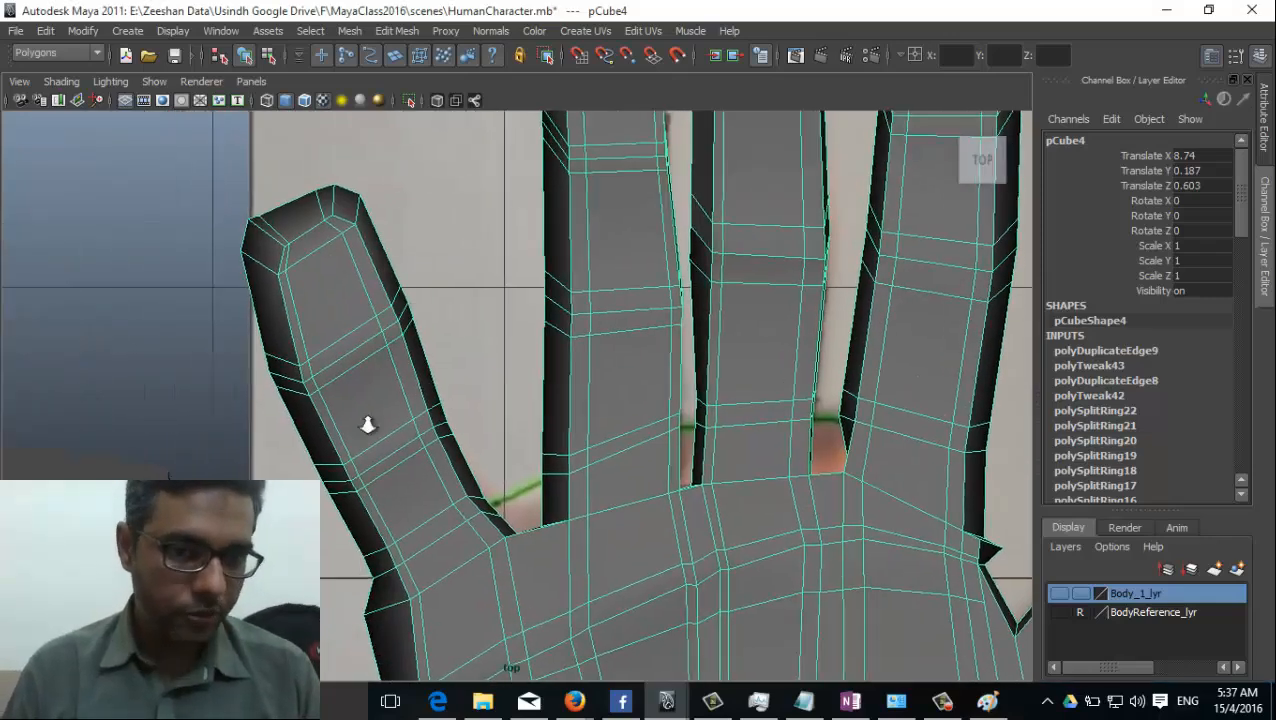
{"action": "scroll", "coordinate": [367, 422], "scroll_direction": "up", "scroll_amount": 1}
{"action": "right_click_drag", "start_coordinate": [336, 324], "coordinate": [283, 329]}
{"action": "middle_click_drag", "start_coordinate": [281, 360], "coordinate": [358, 320], "text": "alt"}
{"action": "scroll", "coordinate": [361, 330], "scroll_direction": "up", "scroll_amount": 1}
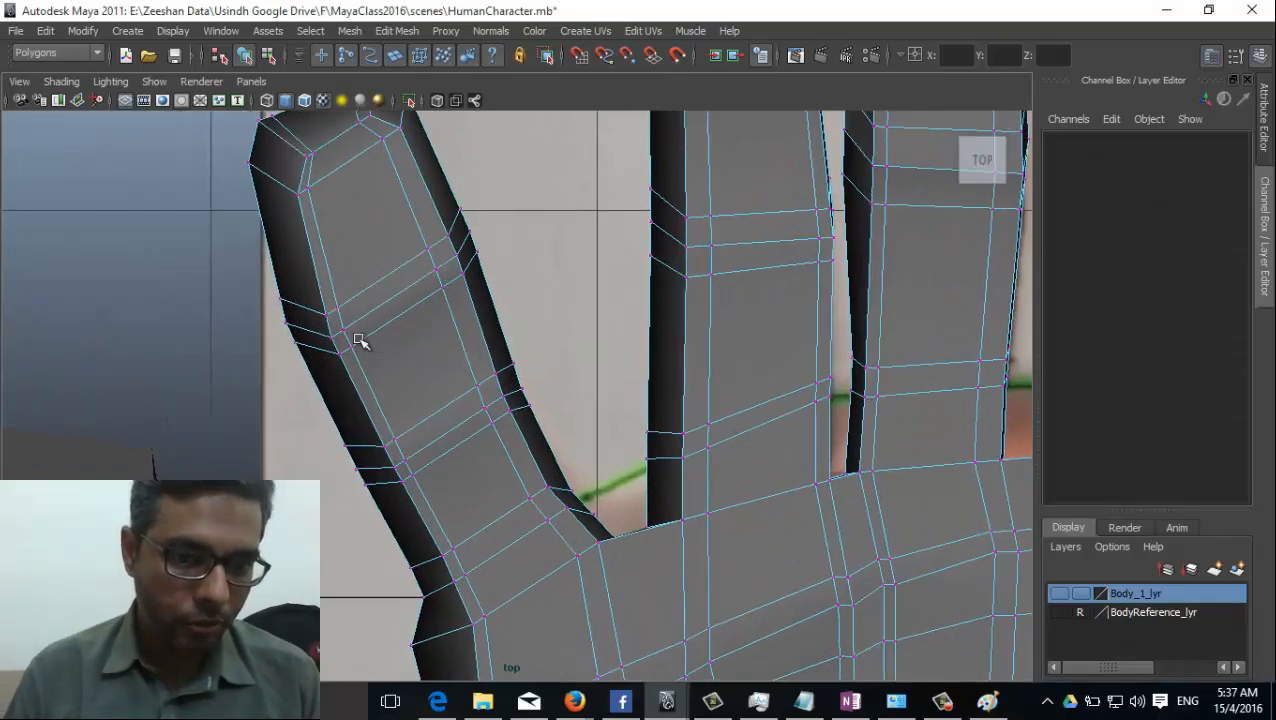
Try moving the vertices of the little finger's upper joint loop closer to the joint line.
{"action": "left_click", "coordinate": [338, 311]}
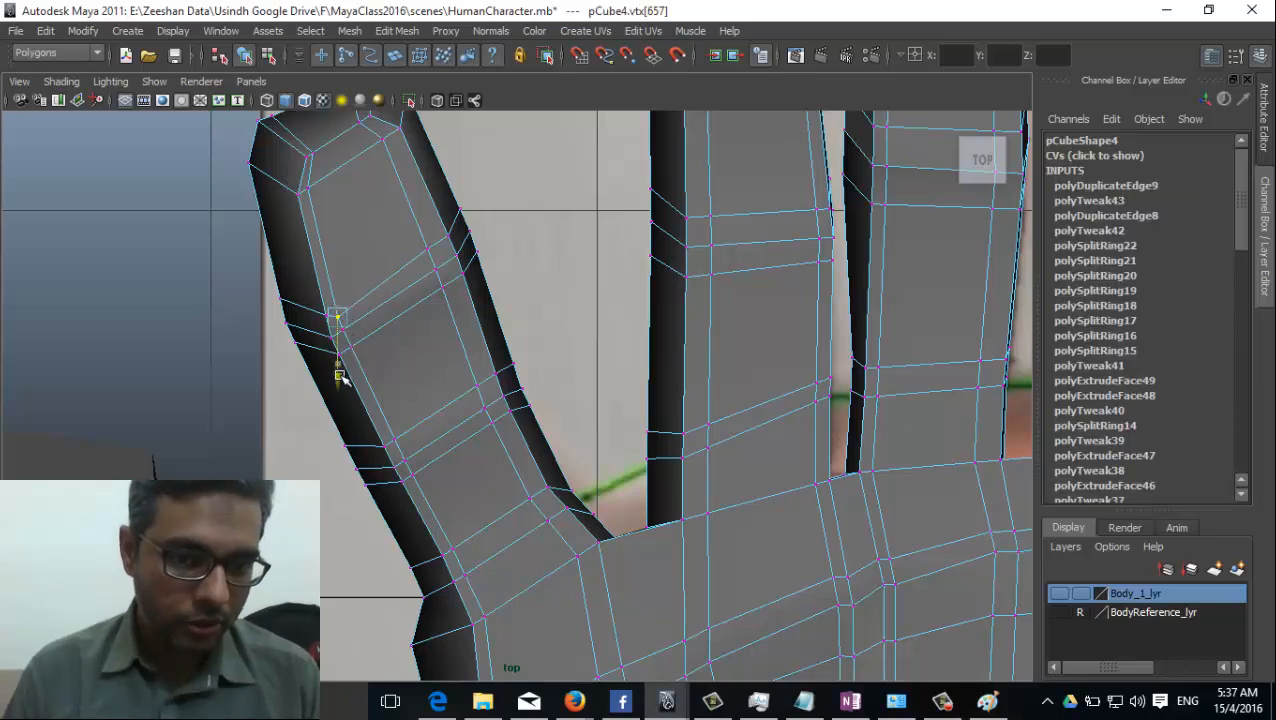
{"action": "left_click", "coordinate": [428, 250]}
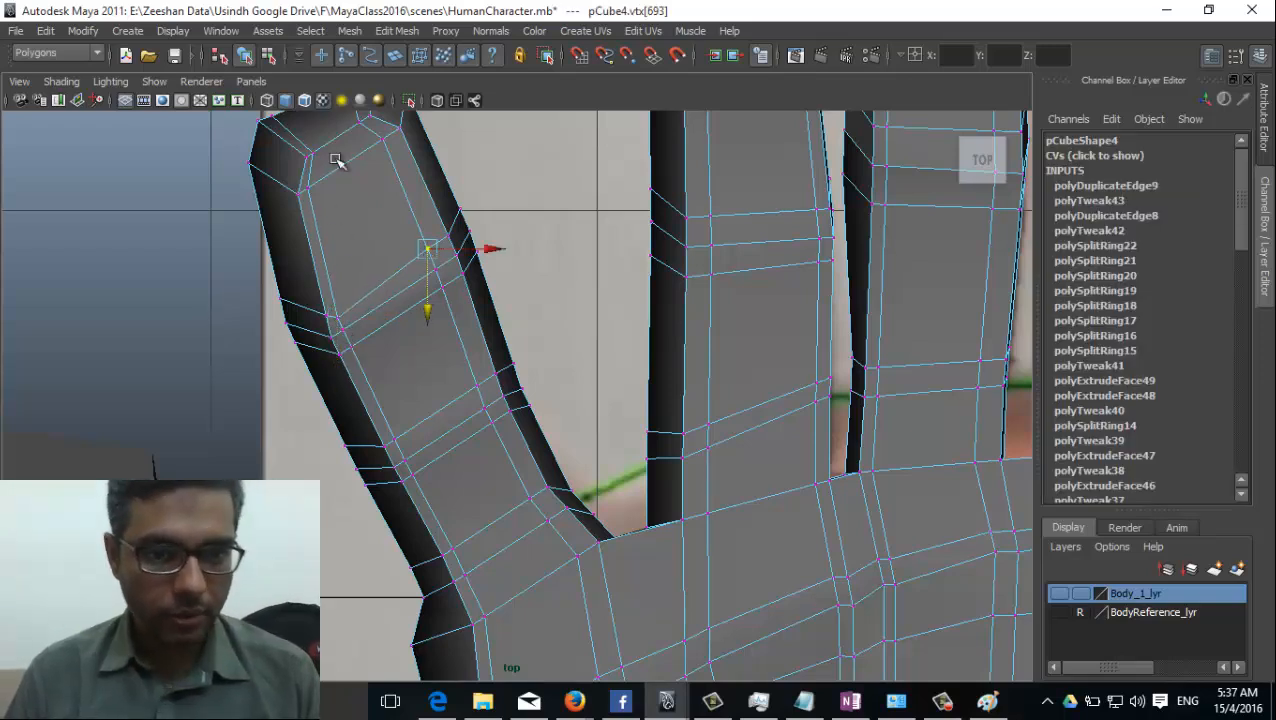
{"action": "scroll", "coordinate": [447, 419], "scroll_direction": "up", "scroll_amount": 2}
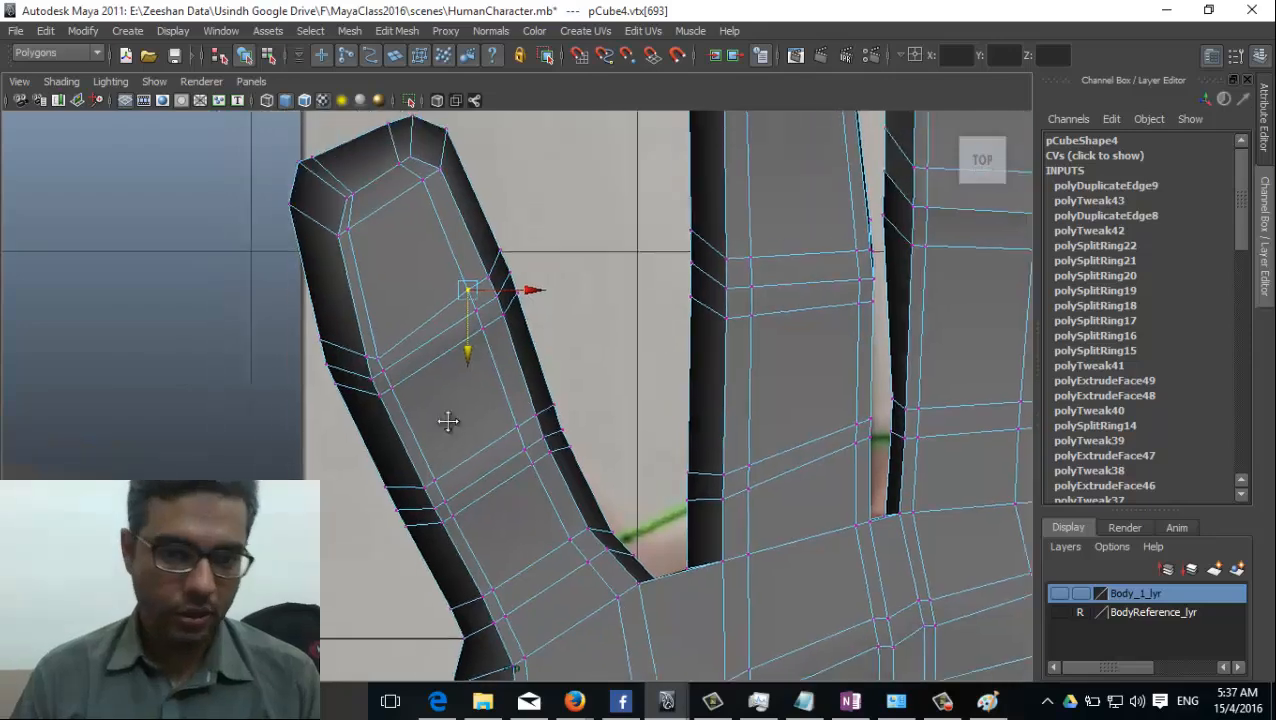
{"action": "key", "text": "ctrl+z"}
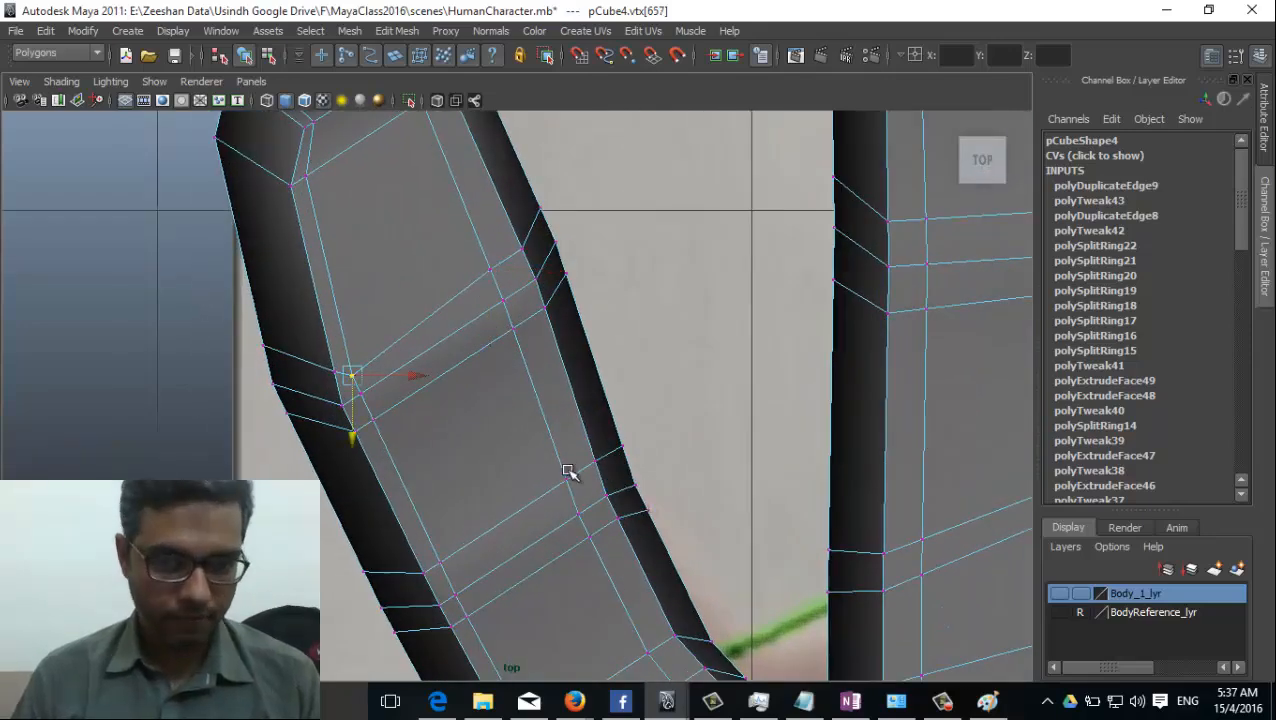
{"action": "scroll", "coordinate": [618, 475], "scroll_direction": "down", "scroll_amount": 5}
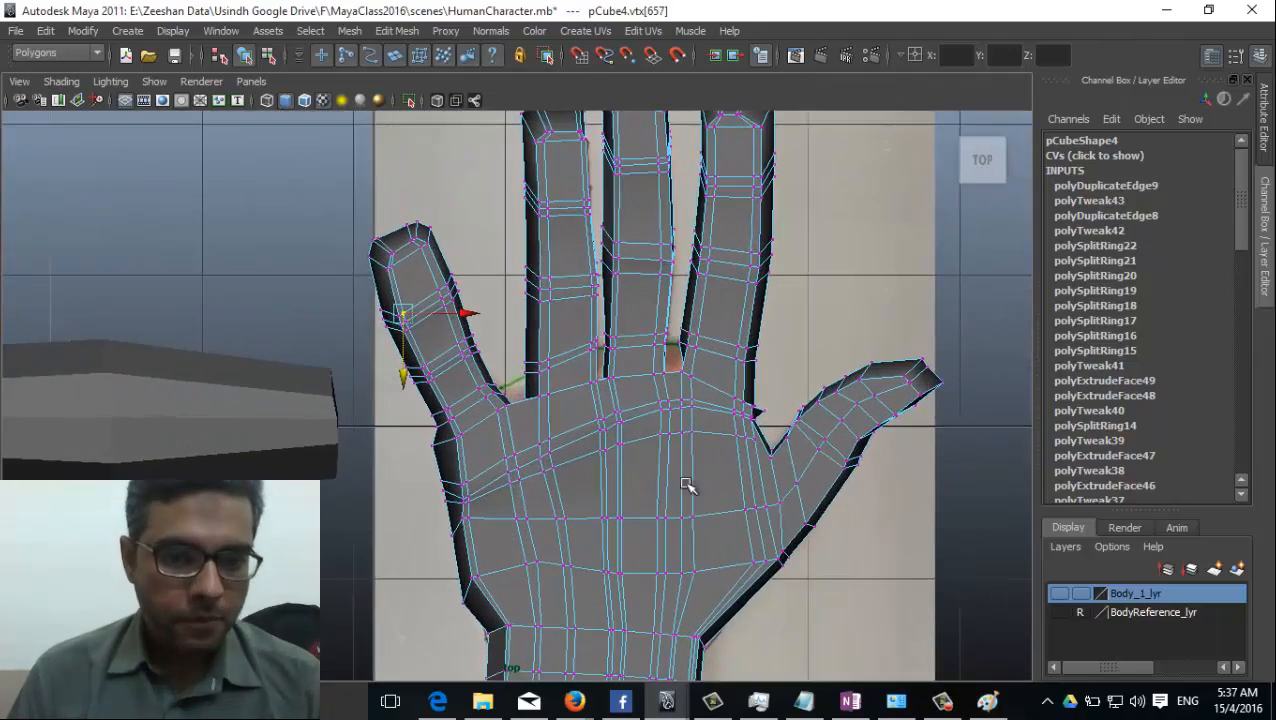
Try adding a point on the ring finger's upper joint edge with the Split Polygon Tool.
{"action": "right_click_drag", "start_coordinate": [462, 386], "coordinate": [538, 338]}
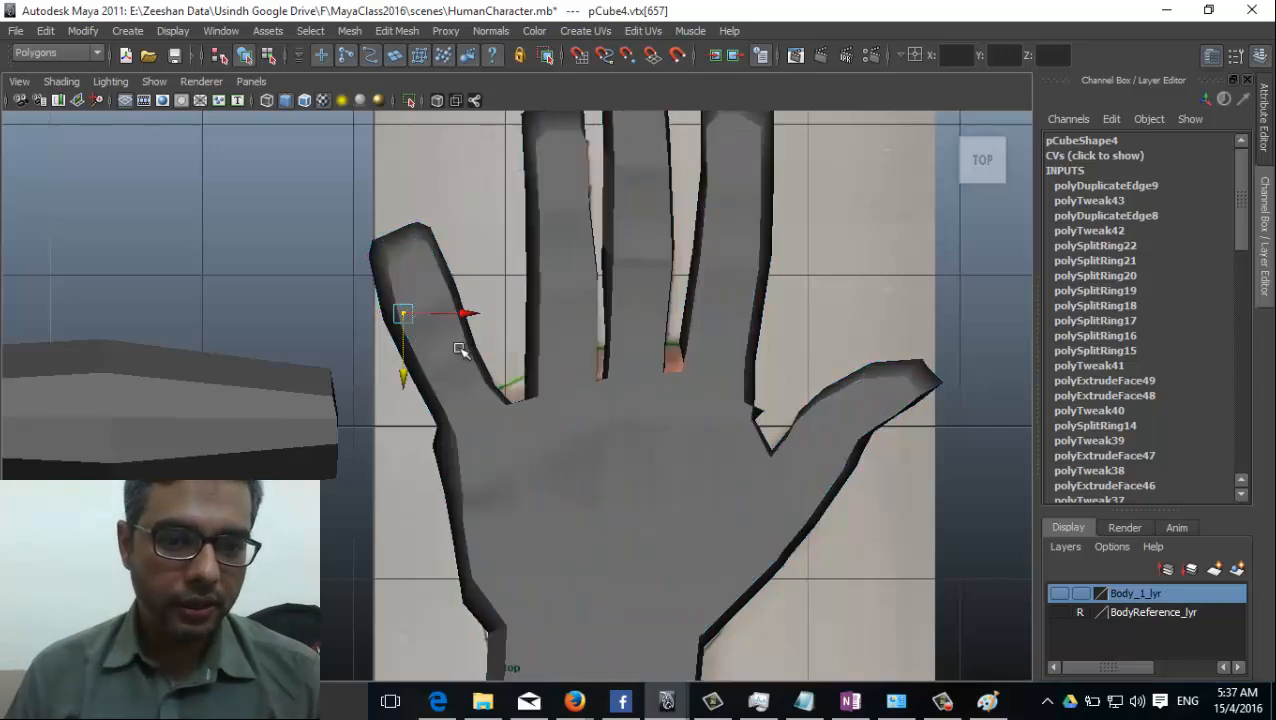
{"action": "left_click", "coordinate": [397, 30]}
{"action": "left_click", "coordinate": [476, 157]}
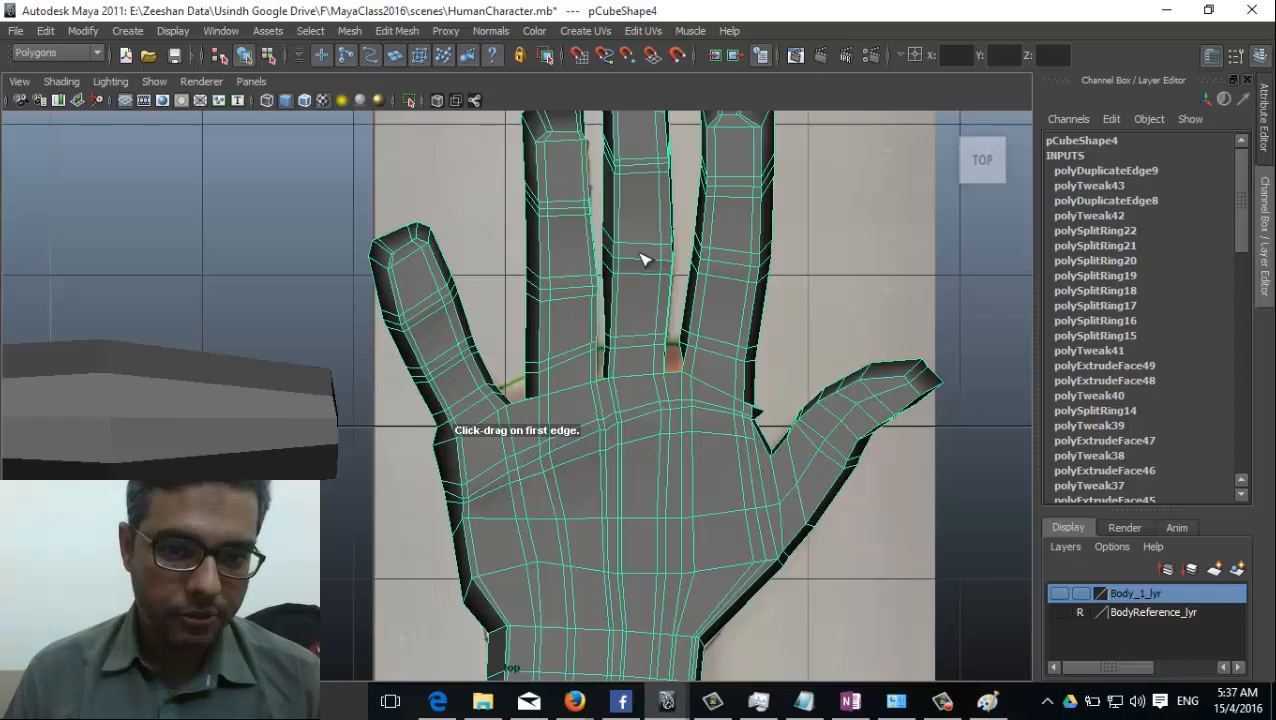
{"action": "middle_click_drag", "start_coordinate": [539, 266], "coordinate": [545, 304], "text": "alt"}
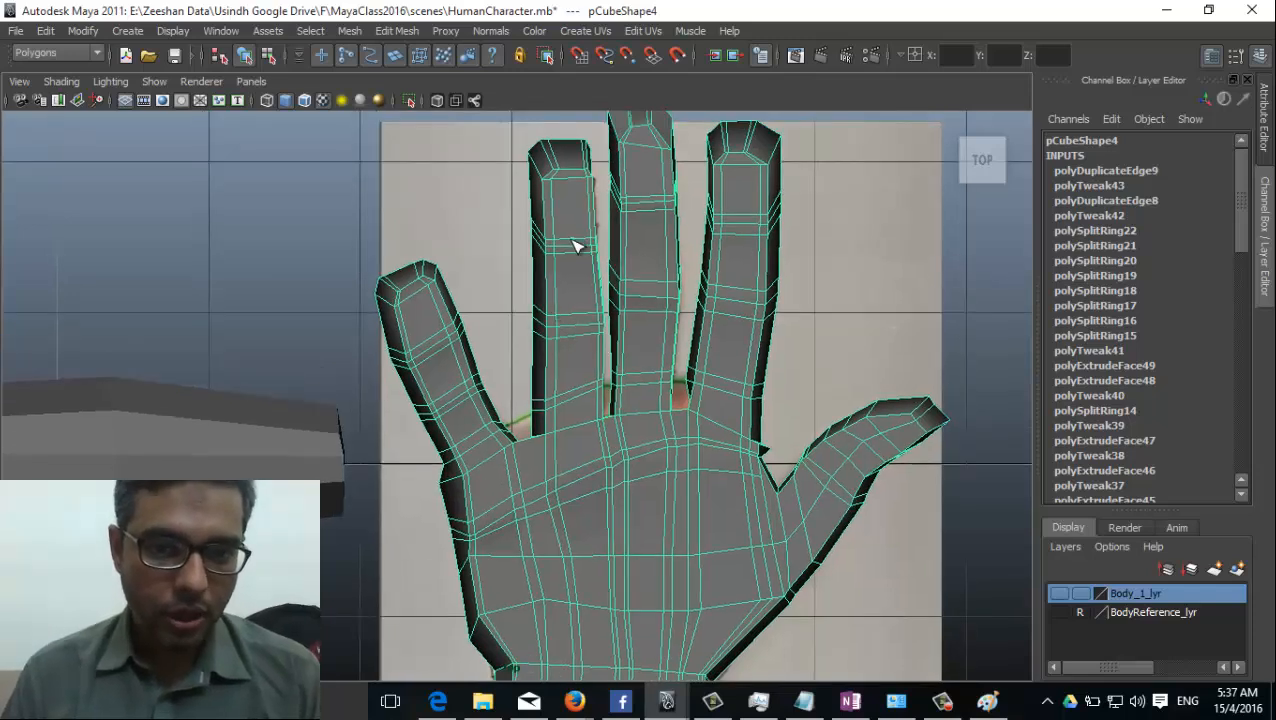
{"action": "left_click", "coordinate": [576, 247]}
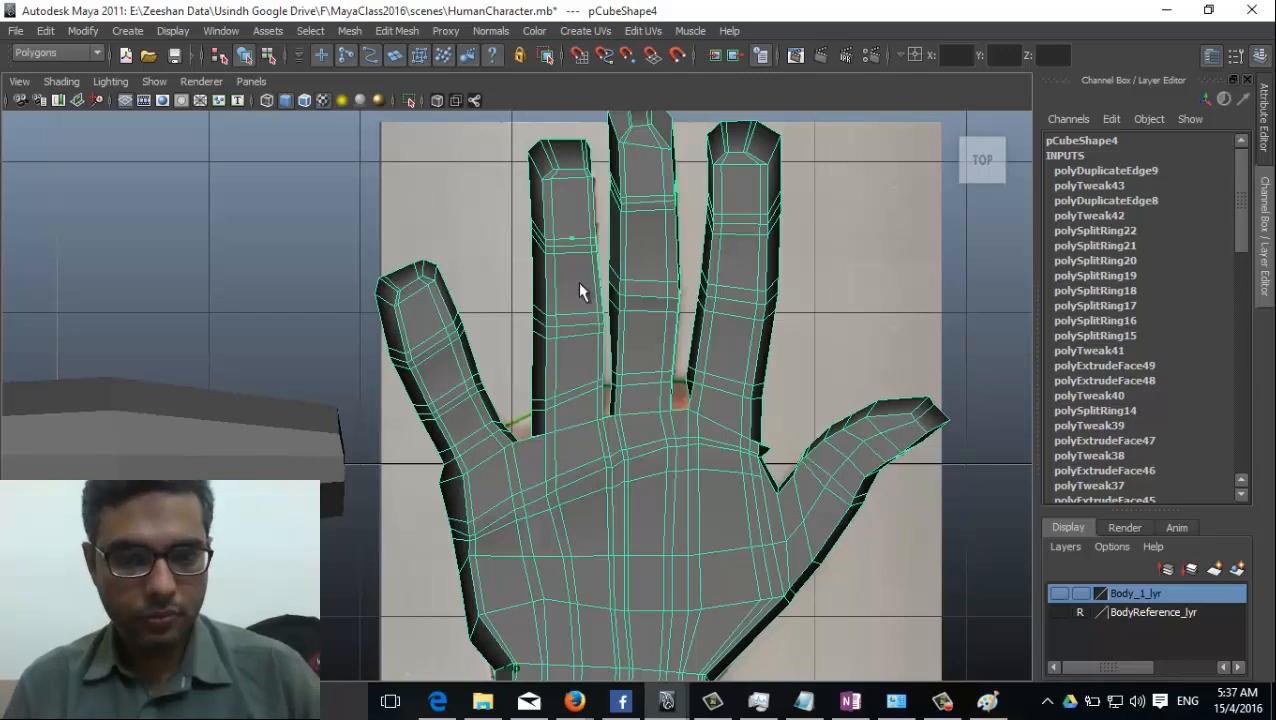
{"action": "key", "text": "Return"}
Delete the vertex added on the ring finger's upper joint edge and return to object mode.
{"action": "left_click", "coordinate": [407, 36]}
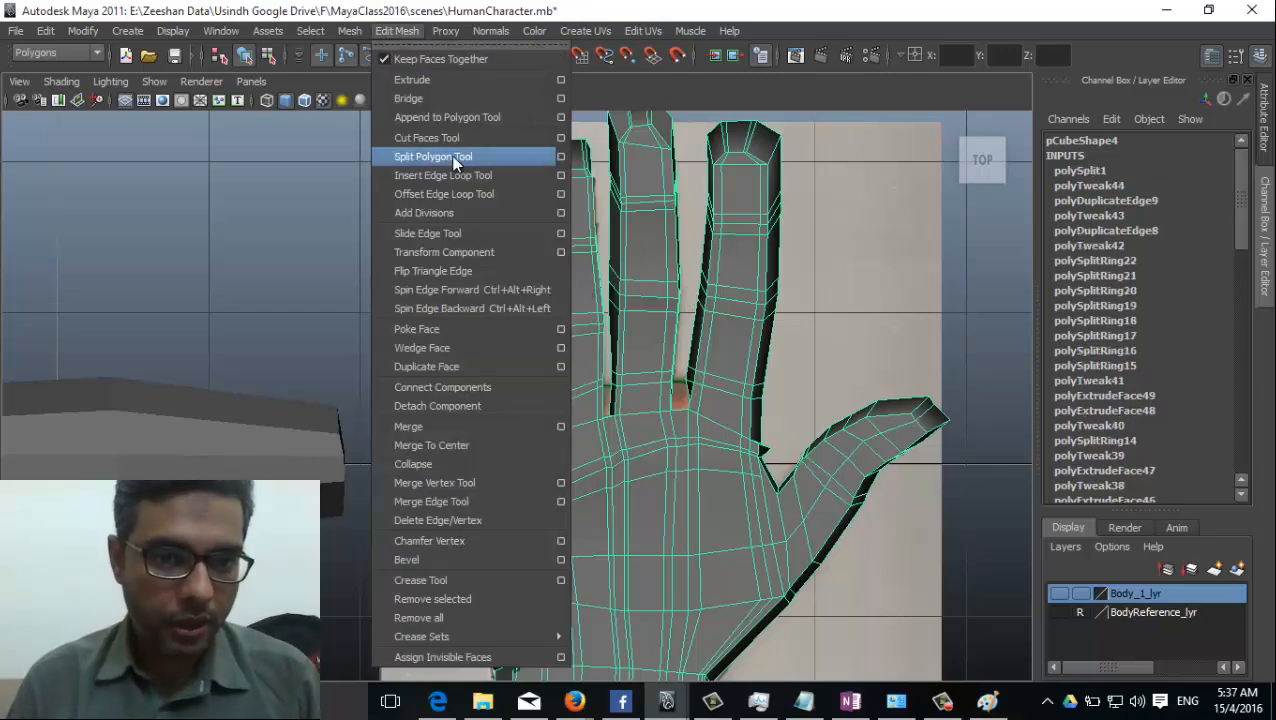
{"action": "left_click", "coordinate": [731, 49]}
{"action": "right_click_drag", "start_coordinate": [597, 278], "coordinate": [558, 276]}
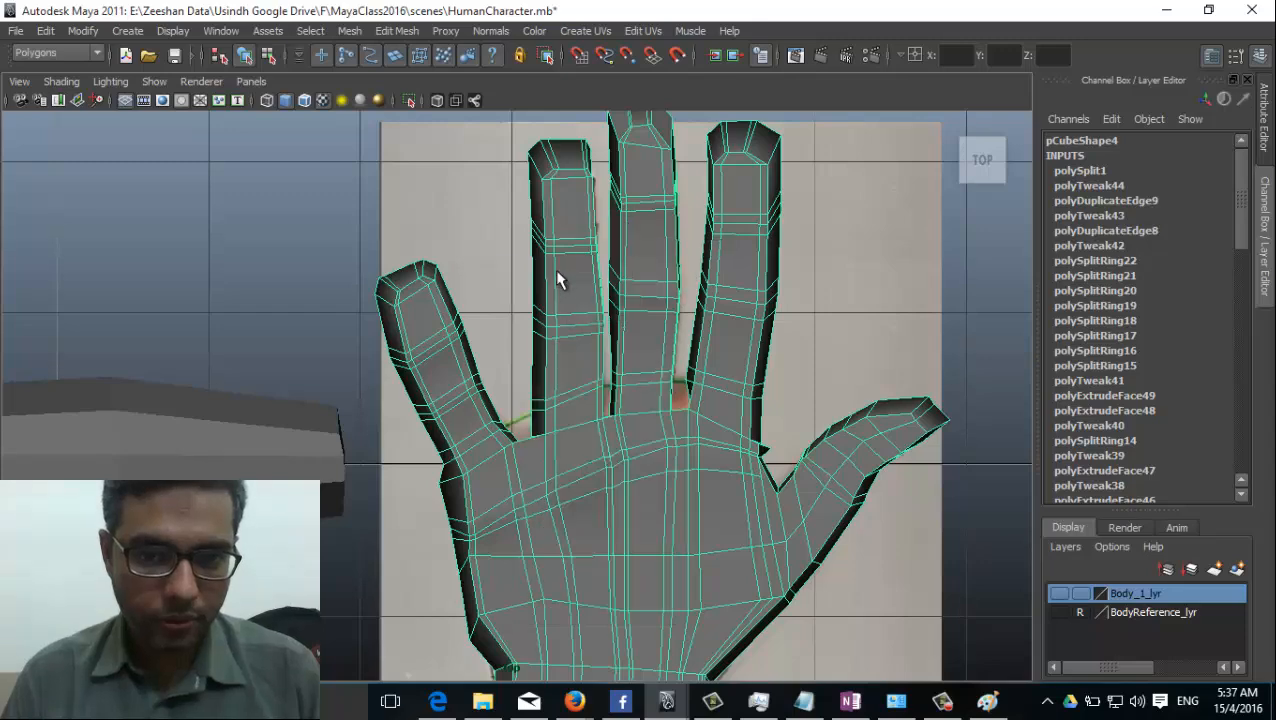
{"action": "left_click", "coordinate": [573, 239]}
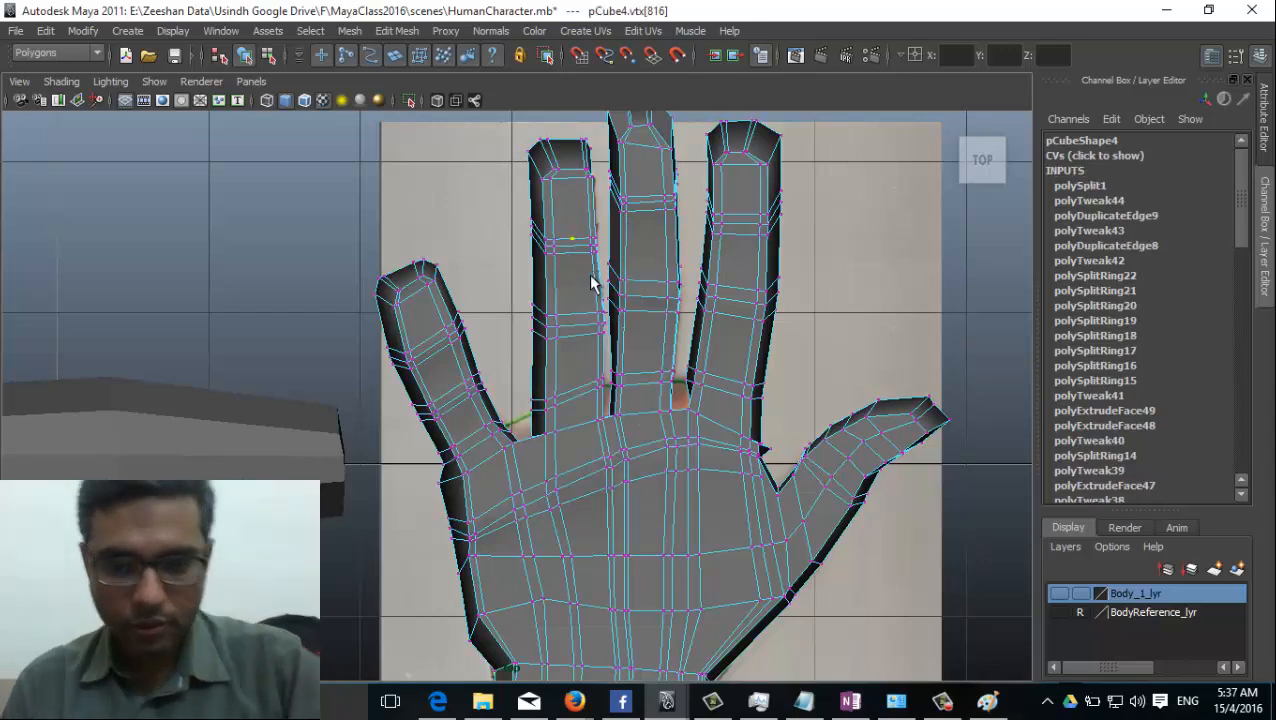
{"action": "key", "text": "Delete"}
{"action": "right_click_drag", "start_coordinate": [600, 262], "coordinate": [669, 231]}
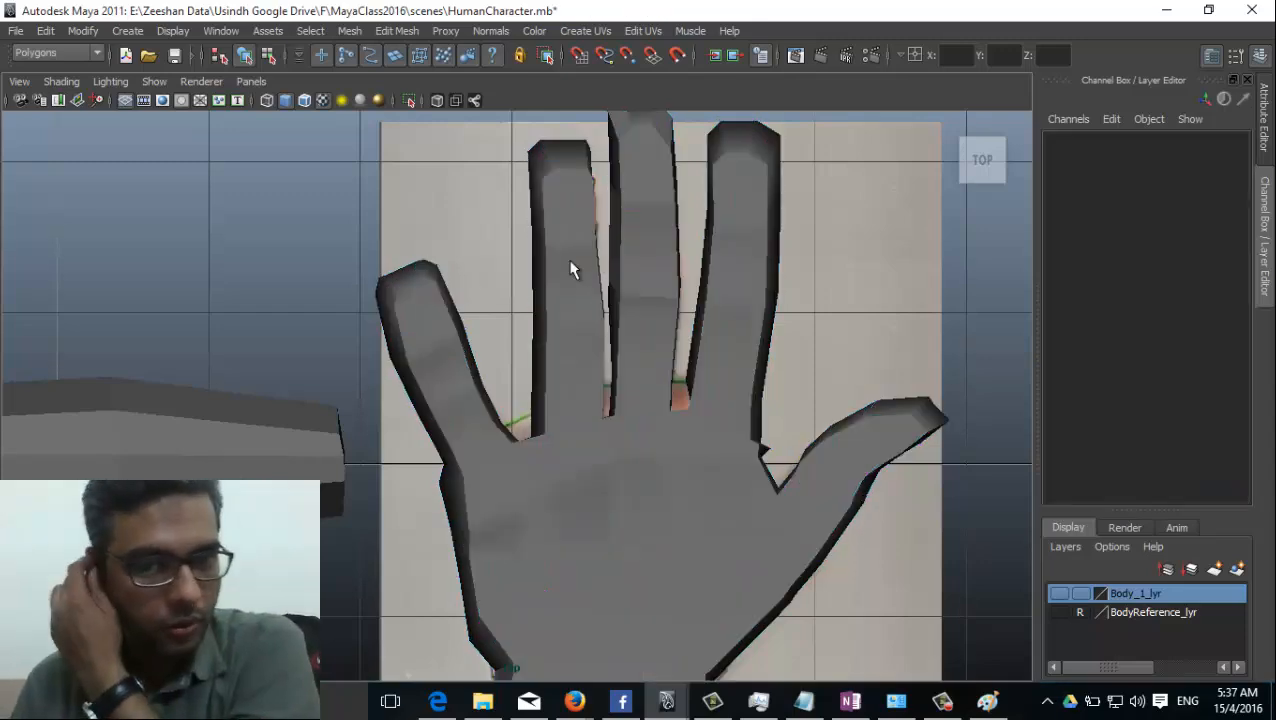
Insert a lengthwise edge loop down the middle of the ring, middle, index and little fingers.
{"action": "left_click", "coordinate": [570, 271]}
{"action": "left_click", "coordinate": [397, 31]}
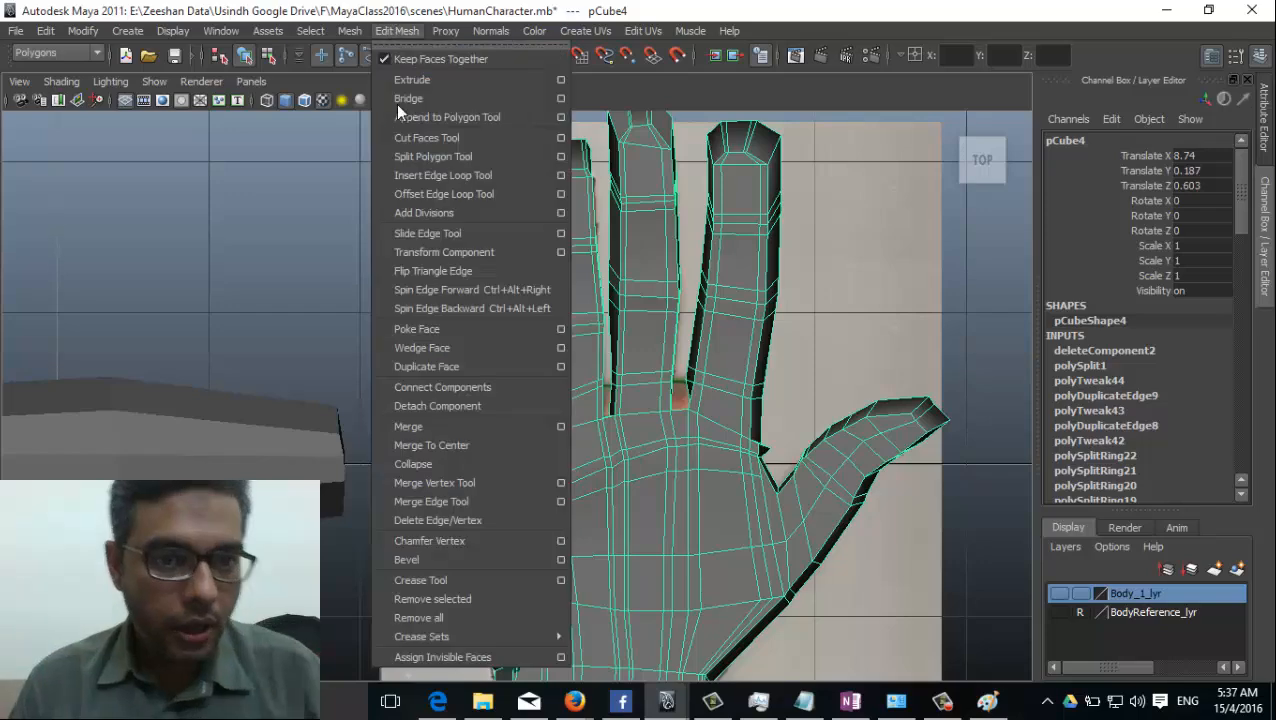
{"action": "left_click", "coordinate": [459, 175]}
{"action": "left_click_drag", "start_coordinate": [575, 256], "coordinate": [576, 255]}
{"action": "left_click_drag", "start_coordinate": [655, 226], "coordinate": [651, 221]}
{"action": "left_click_drag", "start_coordinate": [755, 222], "coordinate": [747, 225]}
{"action": "left_click_drag", "start_coordinate": [440, 355], "coordinate": [480, 404]}
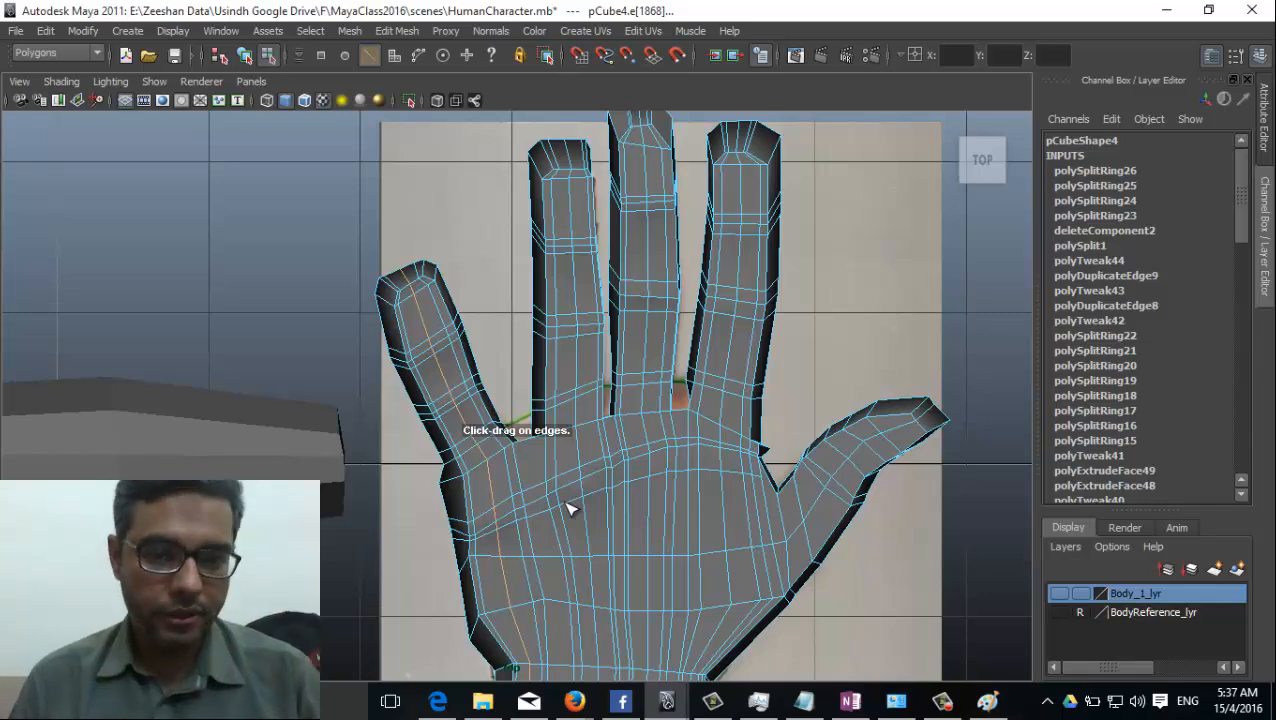
Spread the centre vertices of the little finger's upper joint, moving one towards the fingertip and the other towards the palm.
{"action": "scroll", "coordinate": [567, 510], "scroll_direction": "up", "scroll_amount": 3}
{"action": "right_click_drag", "start_coordinate": [504, 362], "coordinate": [425, 368]}
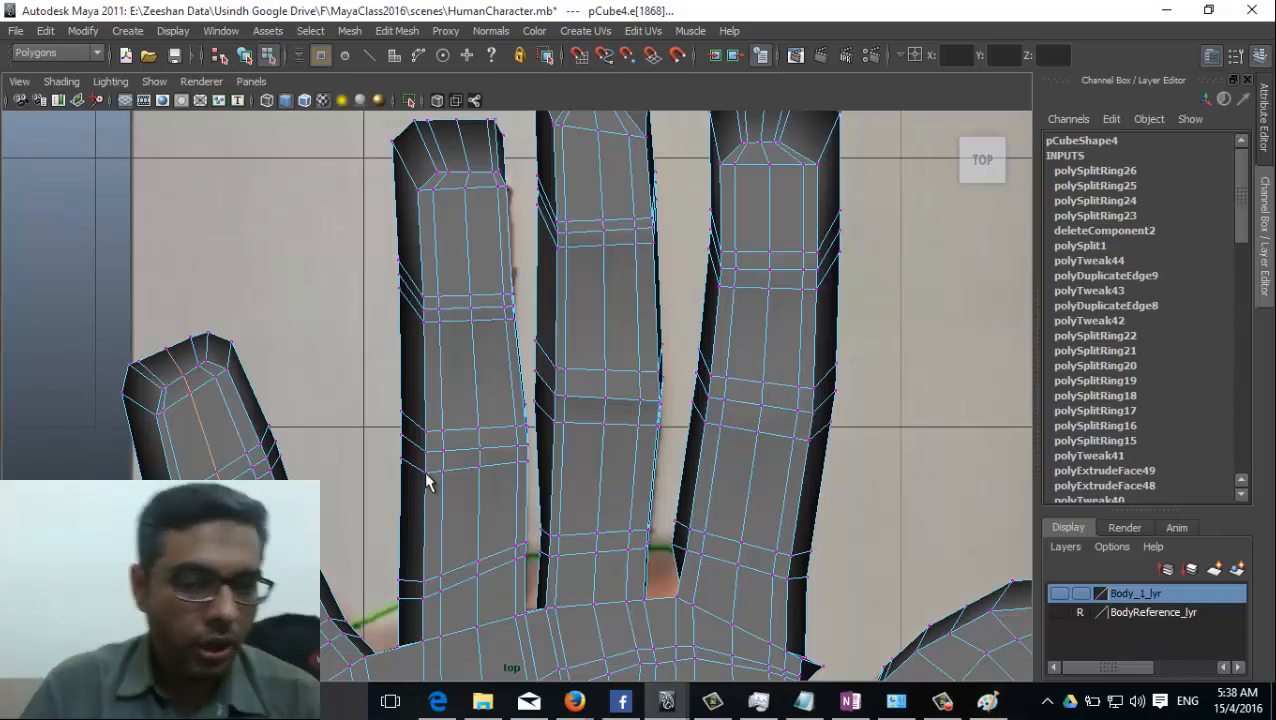
{"action": "right_click_drag", "start_coordinate": [427, 476], "coordinate": [556, 432], "text": "alt"}
{"action": "middle_click_drag", "start_coordinate": [200, 508], "coordinate": [526, 346], "text": "alt"}
{"action": "right_click_drag", "start_coordinate": [526, 346], "coordinate": [658, 439], "text": "alt"}
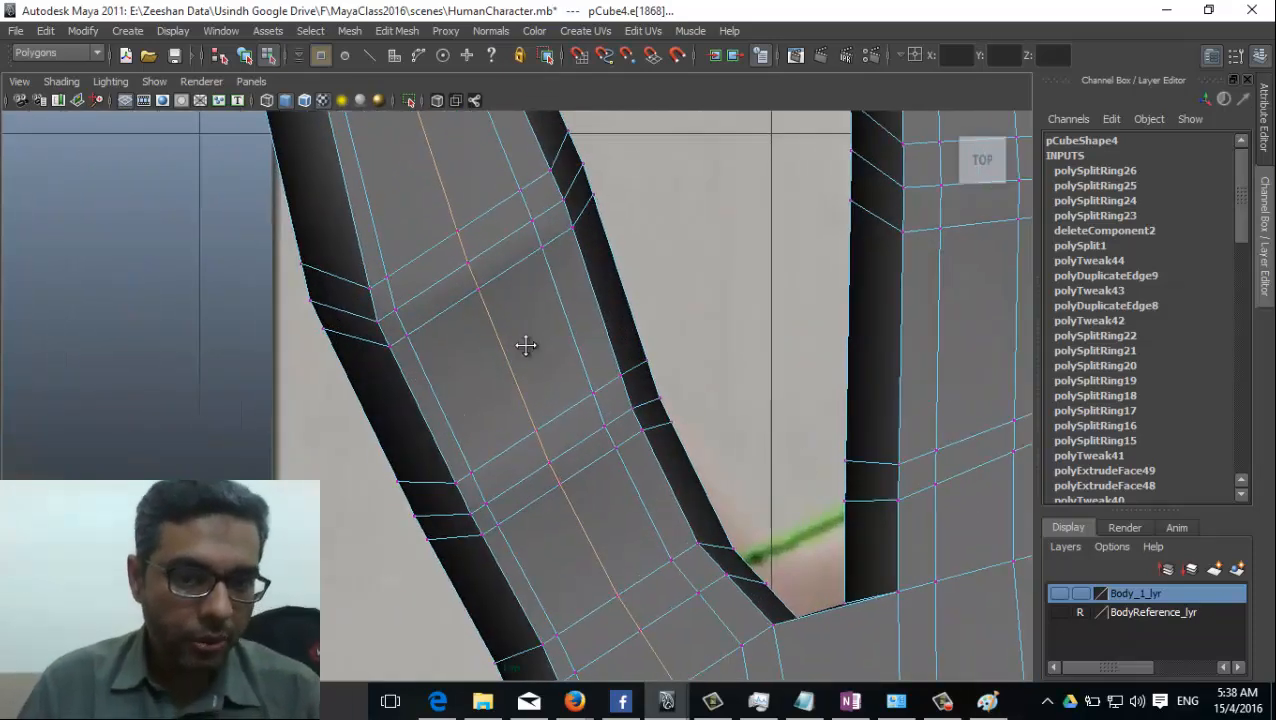
{"action": "middle_click_drag", "start_coordinate": [526, 345], "coordinate": [532, 381], "text": "alt"}
{"action": "left_click", "coordinate": [463, 268]}
{"action": "left_click_drag", "start_coordinate": [463, 268], "coordinate": [457, 247]}
{"action": "left_click", "coordinate": [482, 331]}
{"action": "left_click_drag", "start_coordinate": [482, 331], "coordinate": [499, 352]}
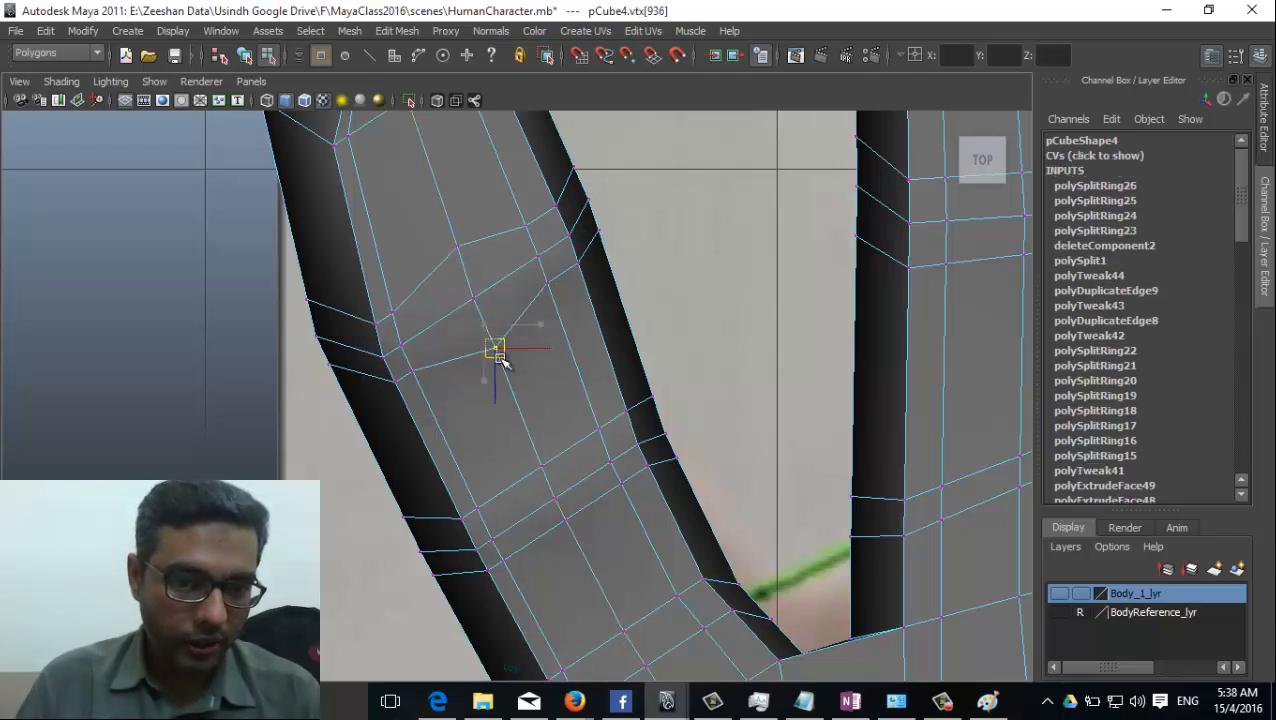
Pull the vertices on both sides of the centre line in towards the little finger's upper joint line to round the knuckle.
{"action": "left_click", "coordinate": [393, 313]}
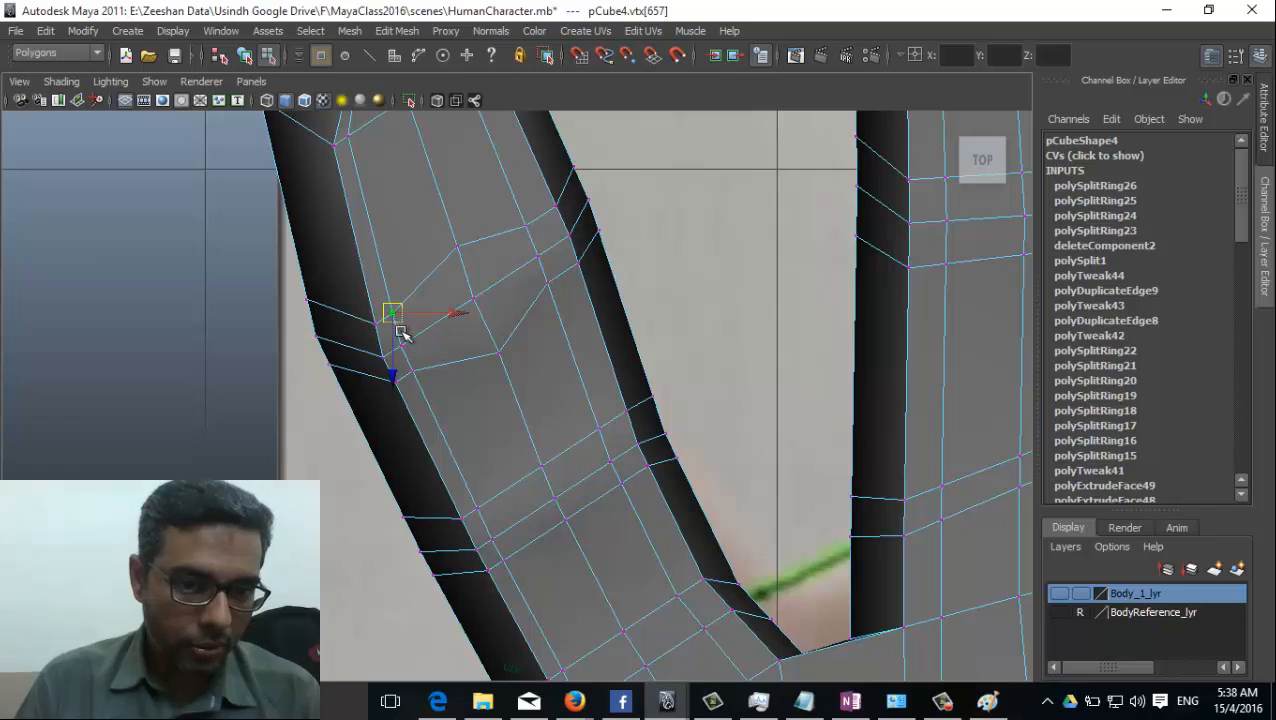
{"action": "left_click_drag", "start_coordinate": [399, 330], "coordinate": [399, 342]}
{"action": "left_click", "coordinate": [410, 363]}
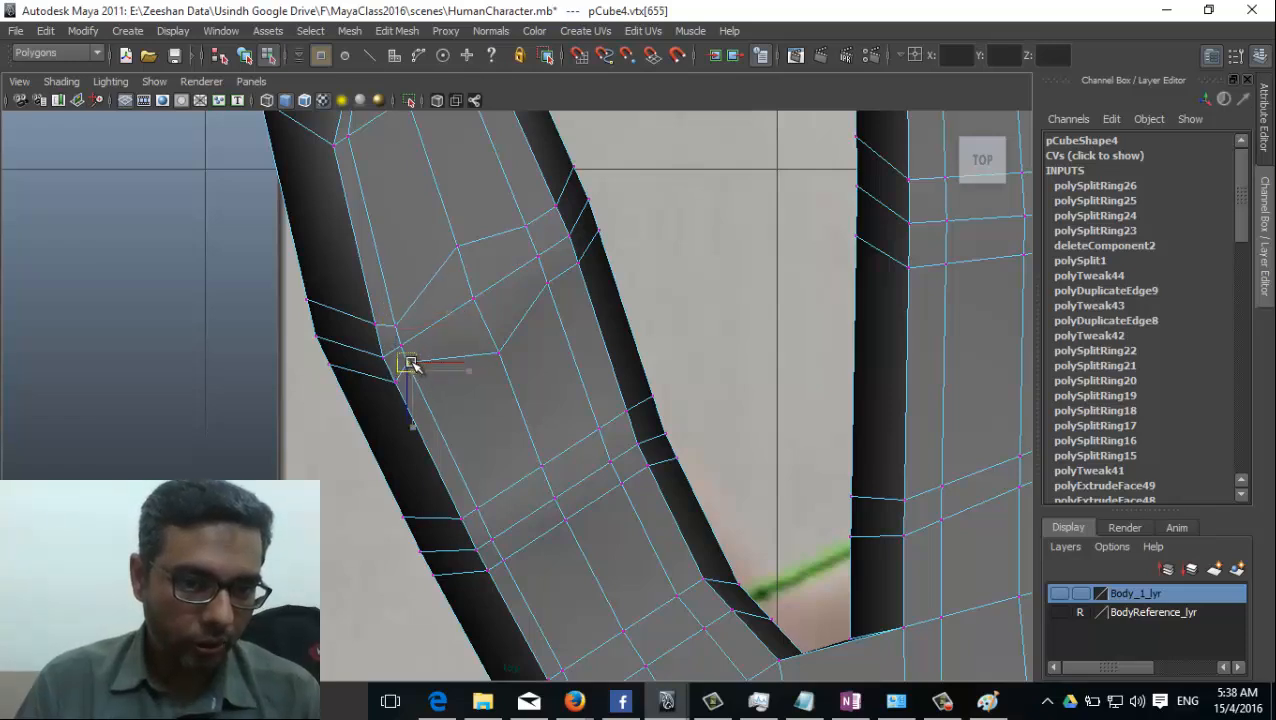
{"action": "left_click", "coordinate": [527, 230]}
{"action": "left_click_drag", "start_coordinate": [527, 230], "coordinate": [533, 242]}
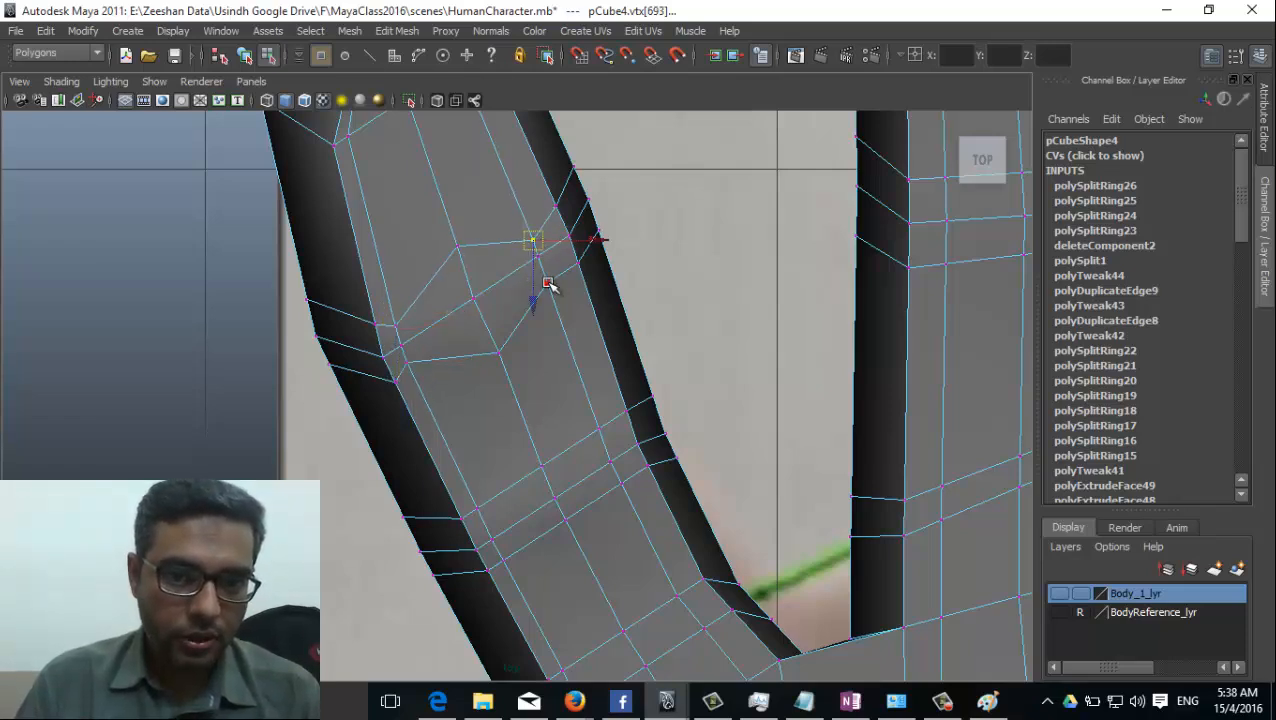
{"action": "left_click", "coordinate": [548, 280]}
Move the remaining side and edge vertices of the little finger's upper joint in towards its joint line to finish rounding the knuckle.
{"action": "middle_click_drag", "start_coordinate": [556, 373], "coordinate": [541, 415], "text": "alt"}
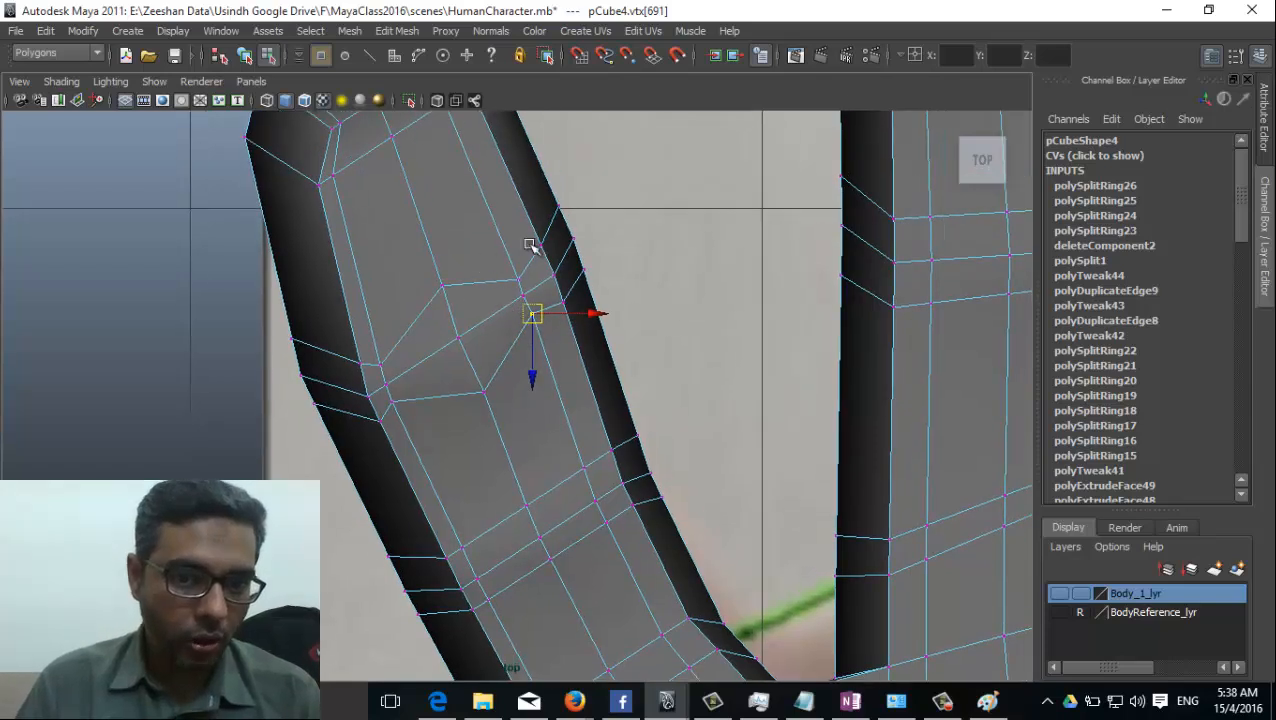
{"action": "left_click", "coordinate": [543, 244]}
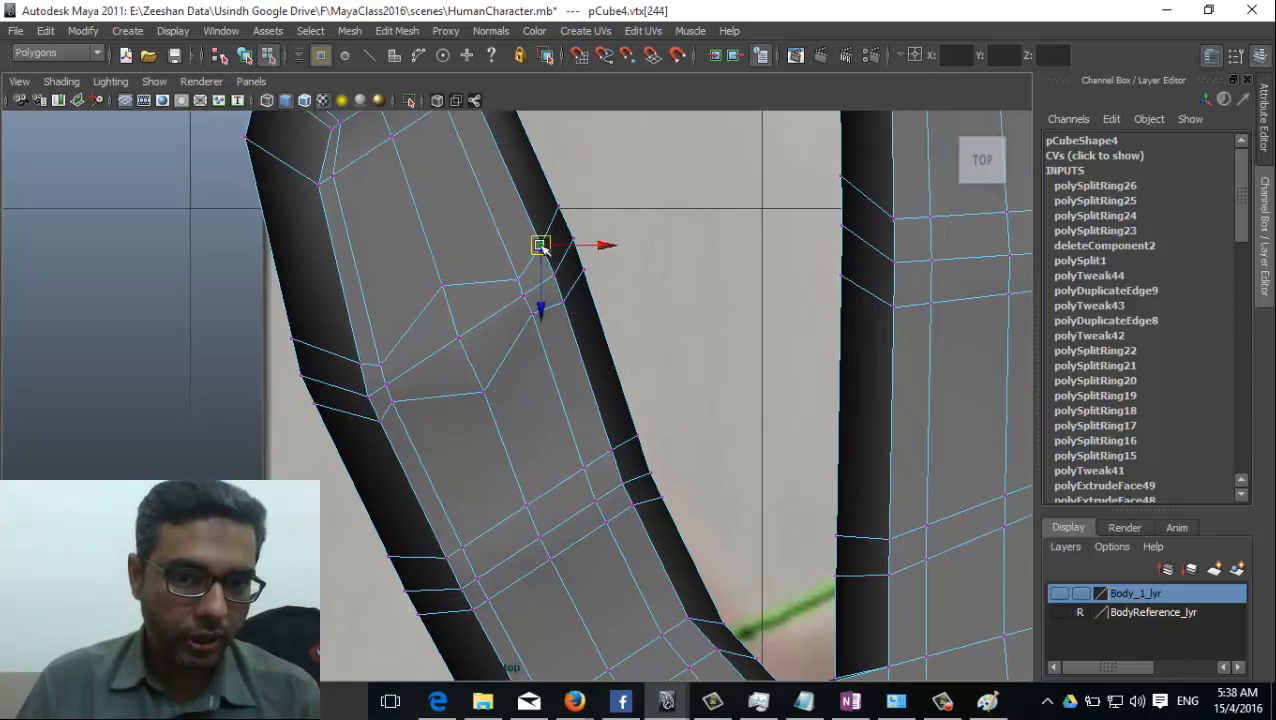
{"action": "left_click_drag", "start_coordinate": [542, 247], "coordinate": [563, 291]}
{"action": "left_click", "coordinate": [561, 303]}
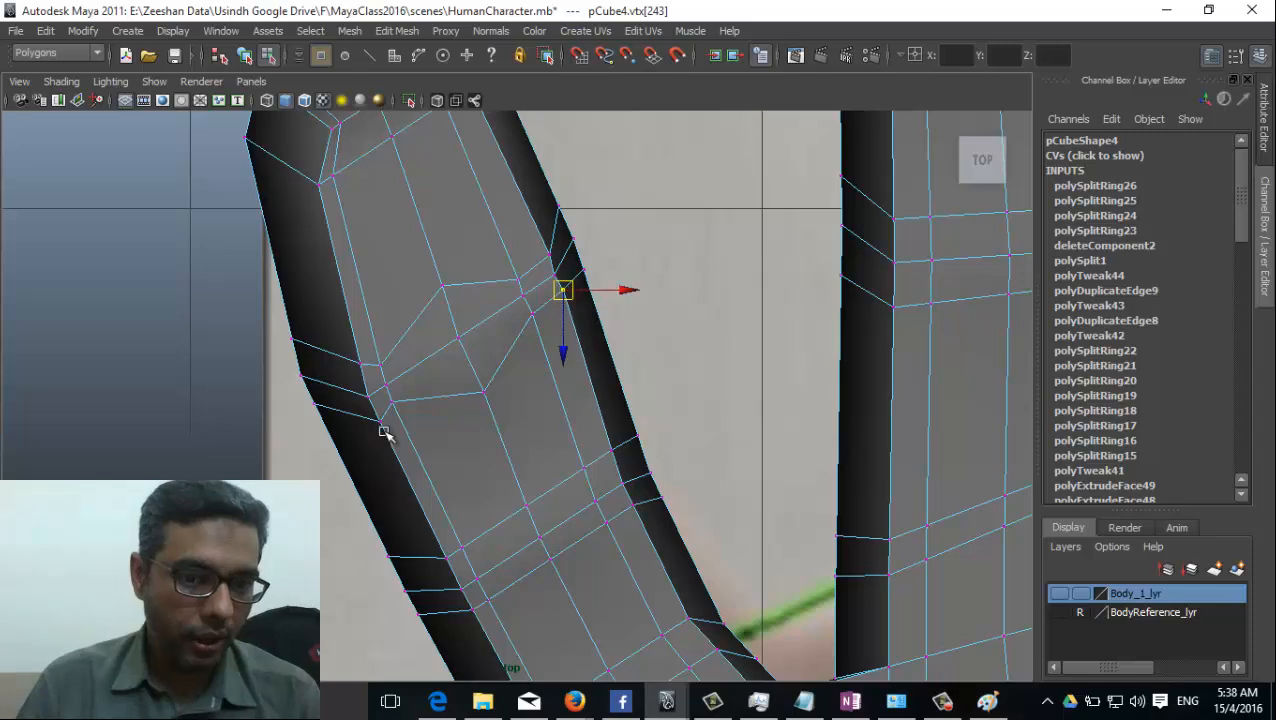
{"action": "left_click", "coordinate": [382, 420]}
{"action": "left_click_drag", "start_coordinate": [382, 420], "coordinate": [375, 415]}
Spread the centre vertices of the little finger's lower joint and pull its outer side vertices in towards the joint line.
{"action": "middle_click_drag", "start_coordinate": [549, 523], "coordinate": [522, 479], "text": "alt"}
{"action": "left_click", "coordinate": [541, 403]}
{"action": "left_click_drag", "start_coordinate": [541, 403], "coordinate": [485, 428]}
{"action": "left_click", "coordinate": [484, 437]}
{"action": "left_click", "coordinate": [415, 477]}
{"action": "left_click_drag", "start_coordinate": [417, 481], "coordinate": [437, 524]}
{"action": "left_click", "coordinate": [441, 532]}
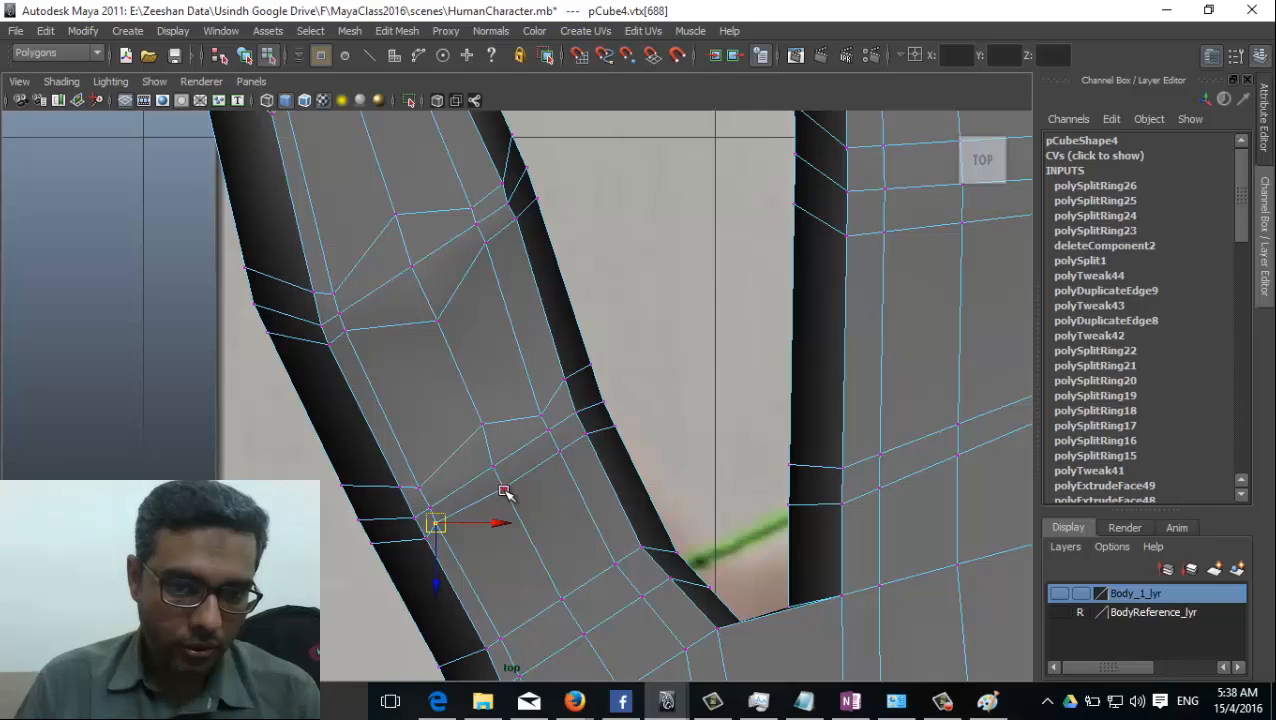
{"action": "left_click", "coordinate": [511, 507]}
Pull the vertices of the little finger's lower joint on the ring finger side in towards the joint line.
{"action": "left_click", "coordinate": [559, 451]}
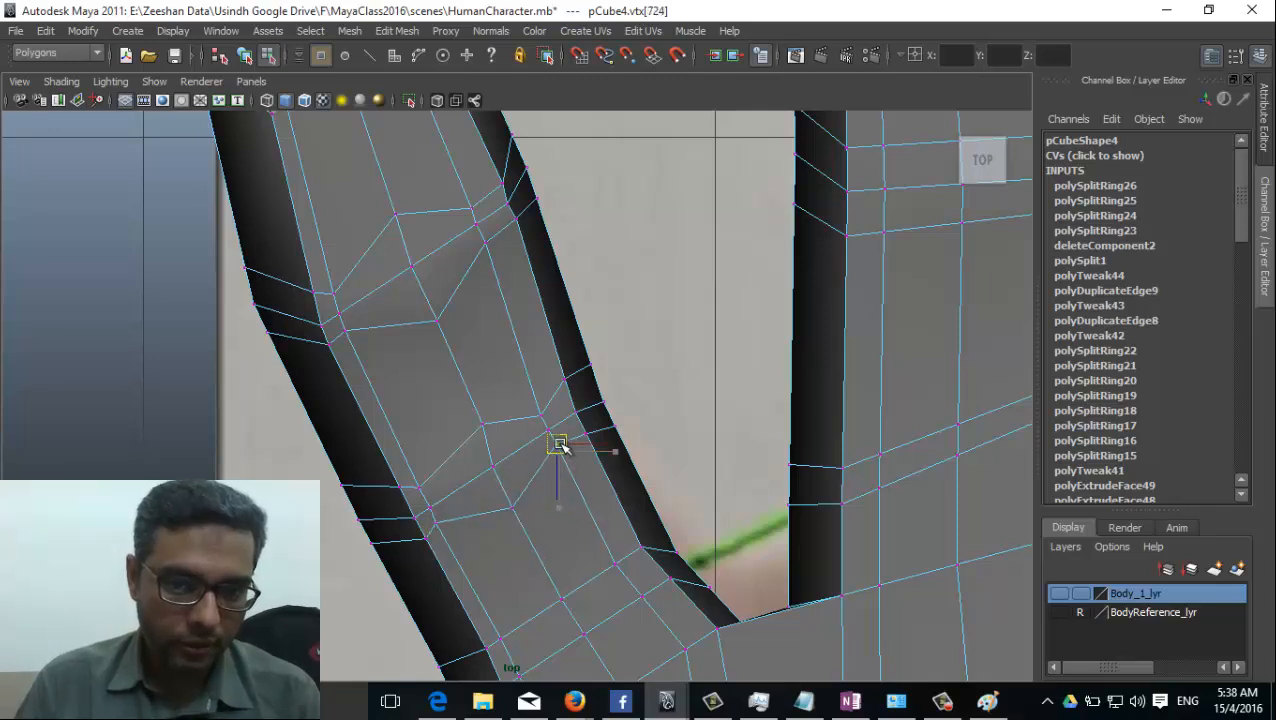
{"action": "left_click", "coordinate": [566, 379]}
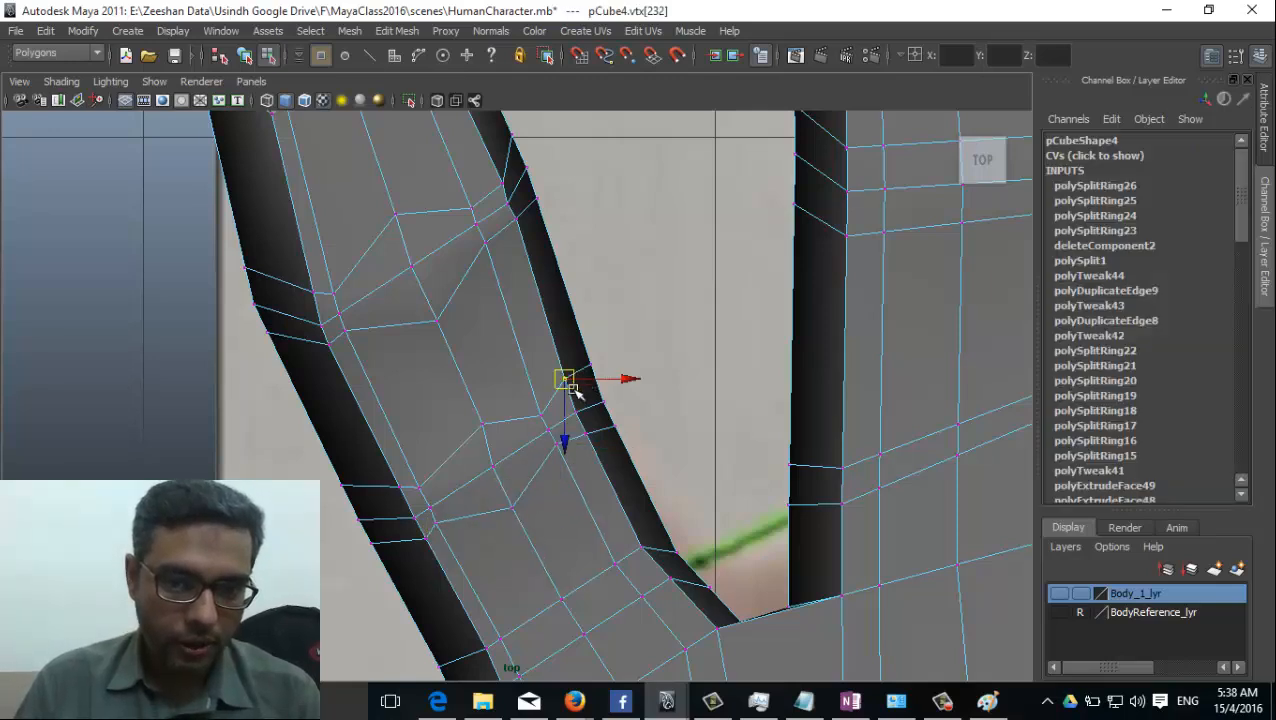
{"action": "left_click_drag", "start_coordinate": [567, 381], "coordinate": [607, 427]}
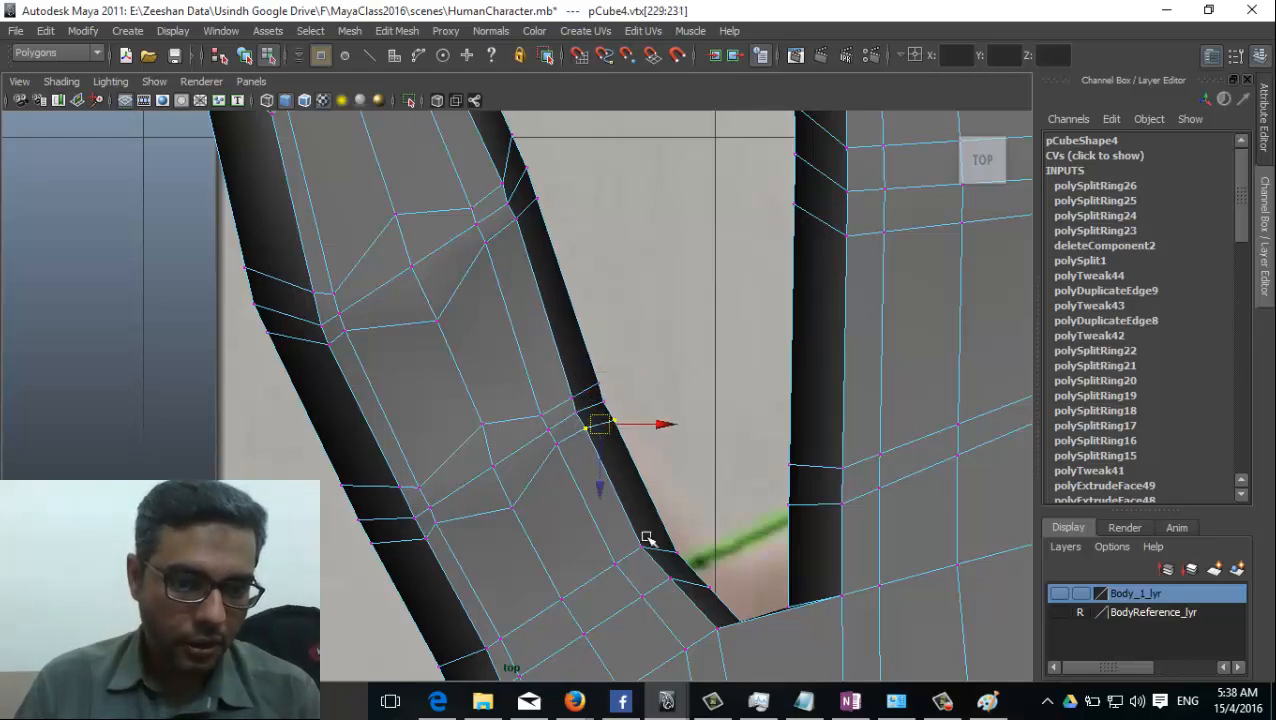
{"action": "middle_click_drag", "start_coordinate": [622, 466], "coordinate": [623, 490], "text": "alt"}
Return the hand to object mode and examine the reshaped little finger joints in the perspective view with the mesh deselected.
{"action": "right_click_drag", "start_coordinate": [623, 490], "coordinate": [500, 448], "text": "alt"}
{"action": "key", "text": "space"}
{"action": "left_click_drag", "start_coordinate": [500, 449], "coordinate": [504, 421]}
{"action": "left_click_drag", "start_coordinate": [444, 461], "coordinate": [735, 458], "text": "alt"}
{"action": "right_click_drag", "start_coordinate": [708, 362], "coordinate": [806, 340]}
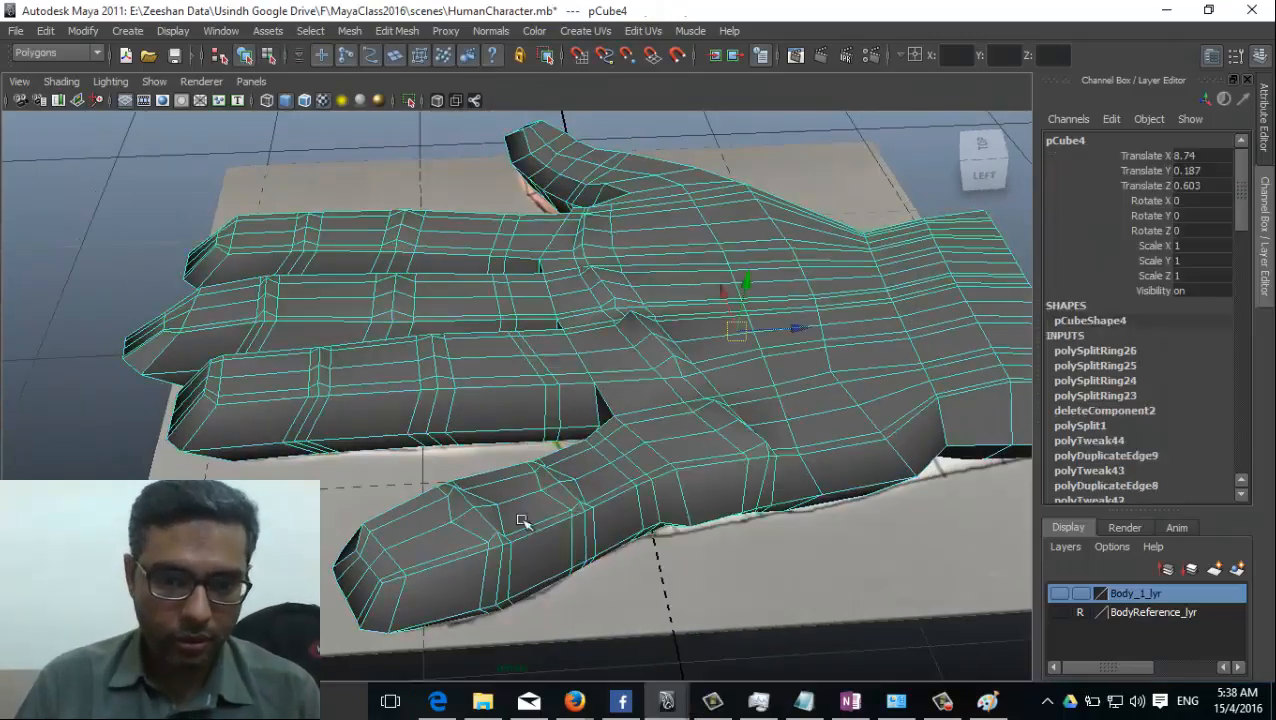
{"action": "right_click_drag", "start_coordinate": [521, 520], "coordinate": [576, 523], "text": "alt"}
{"action": "left_click", "coordinate": [606, 596]}
{"action": "left_click", "coordinate": [535, 486]}
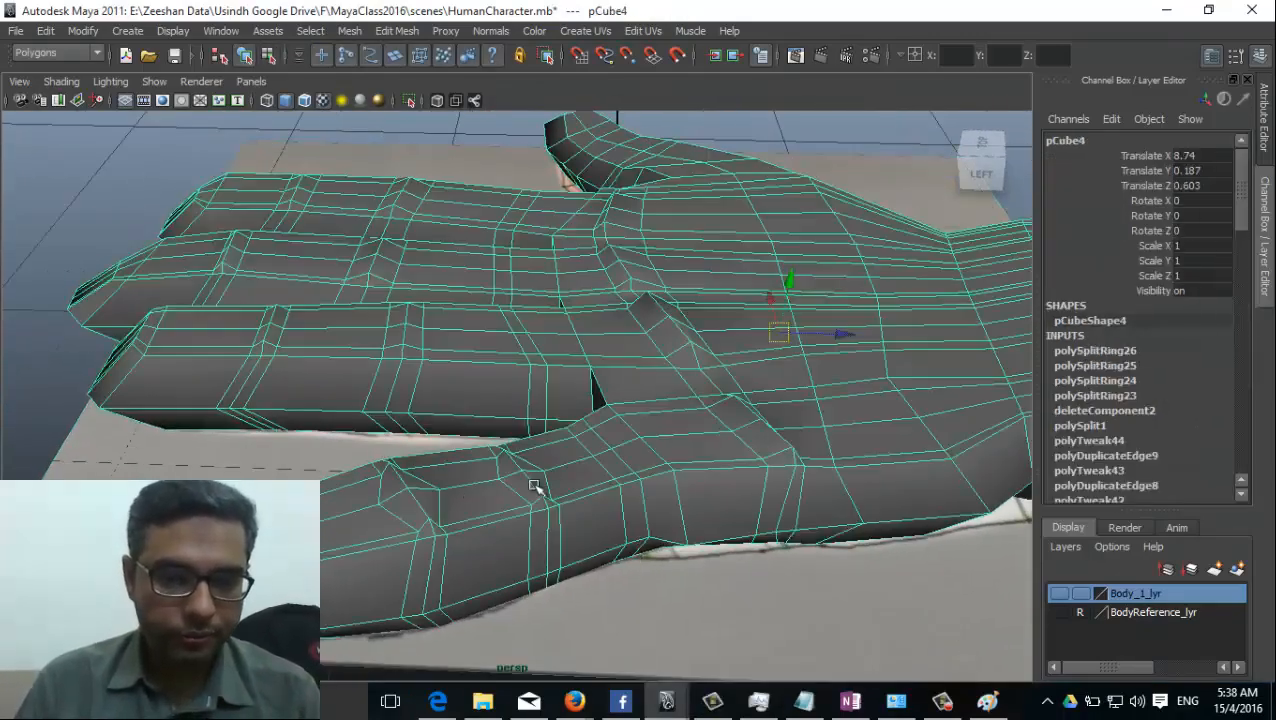
{"action": "left_click", "coordinate": [288, 119]}
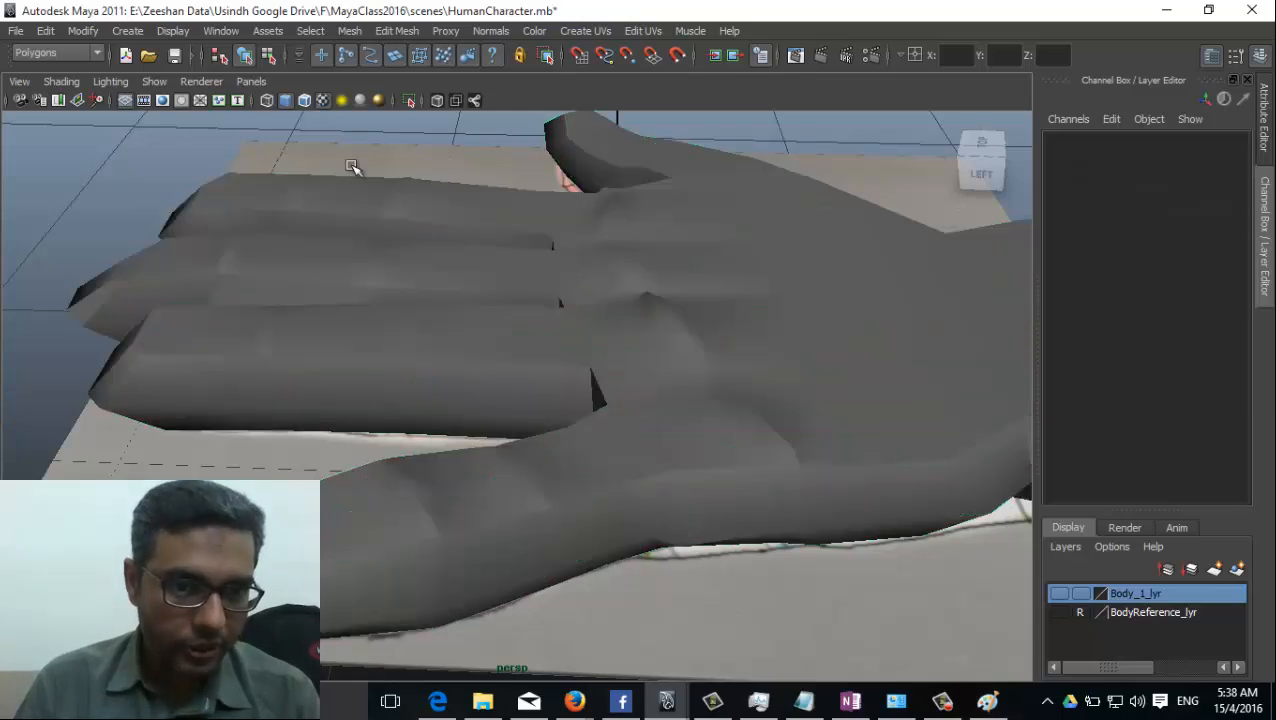
{"action": "left_click_drag", "start_coordinate": [280, 392], "coordinate": [196, 476], "text": "alt"}
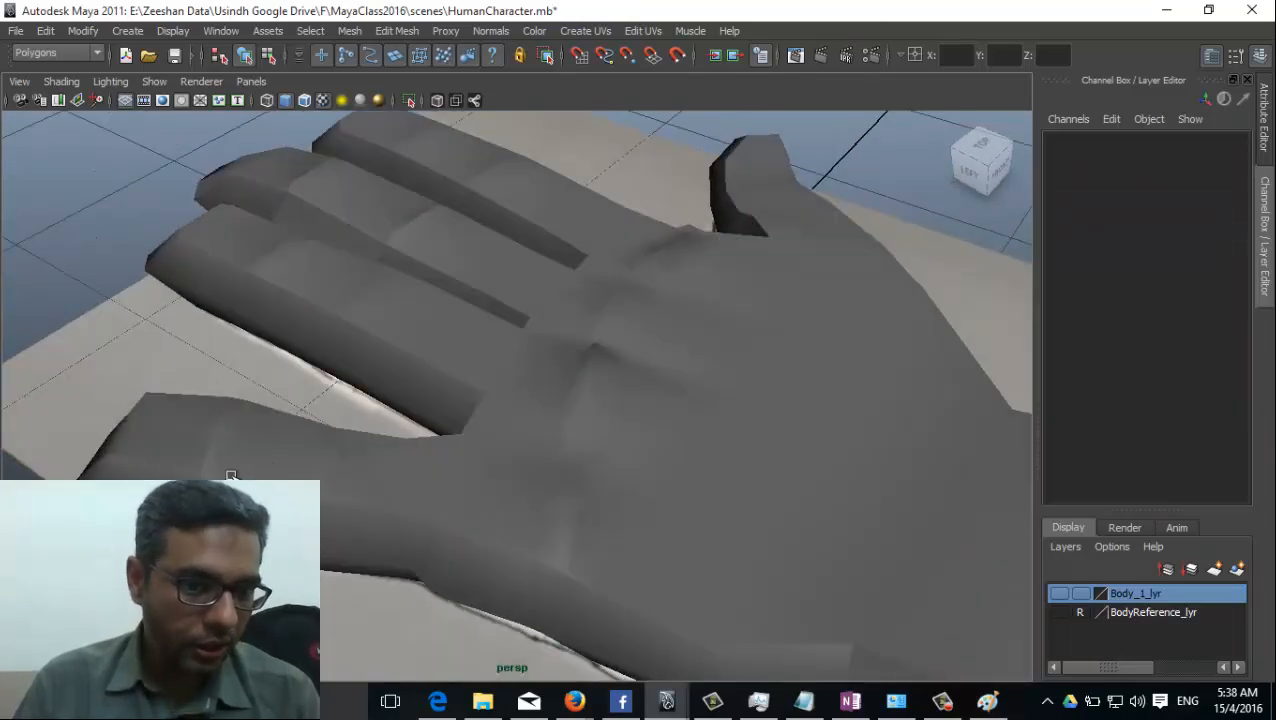
Smooth the hand mesh as a trial and examine the rounded knuckles and fingers.
{"action": "left_click", "coordinate": [231, 476]}
{"action": "left_click", "coordinate": [347, 33]}
{"action": "left_click", "coordinate": [386, 136]}
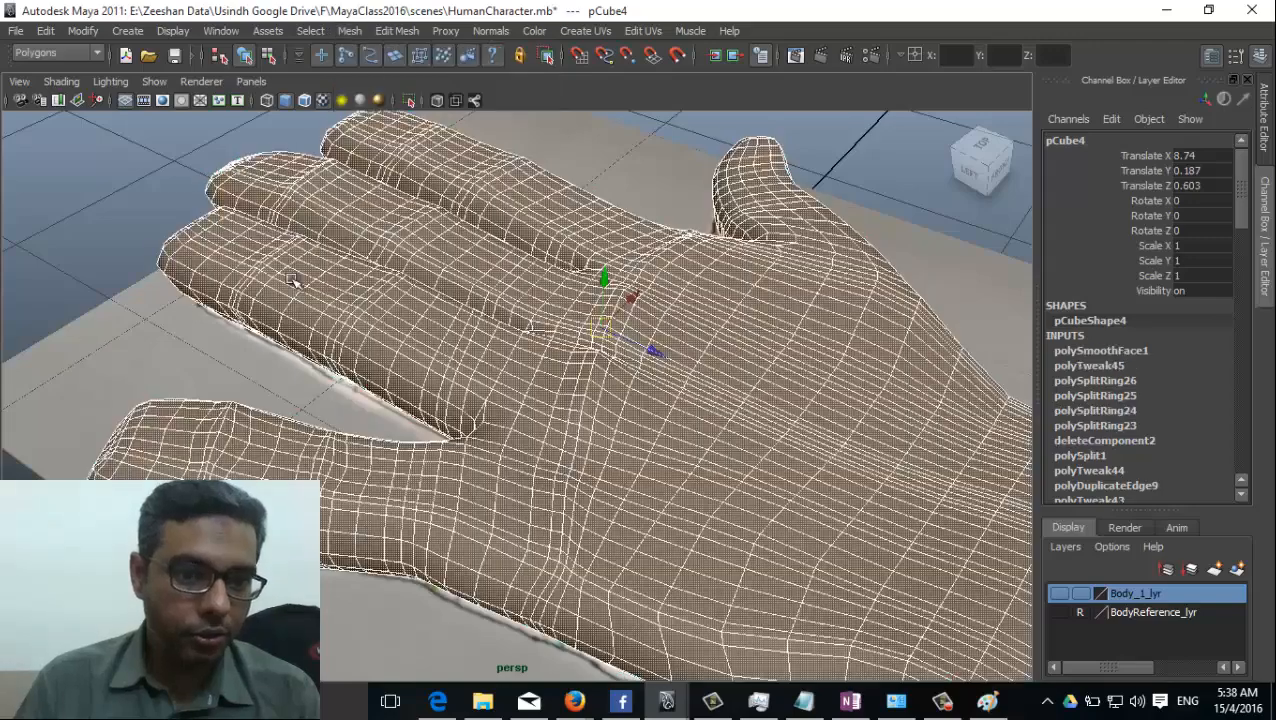
{"action": "left_click", "coordinate": [182, 343]}
{"action": "left_click_drag", "start_coordinate": [182, 343], "coordinate": [320, 430], "text": "alt"}
{"action": "left_click", "coordinate": [796, 474]}
{"action": "left_click", "coordinate": [593, 345]}
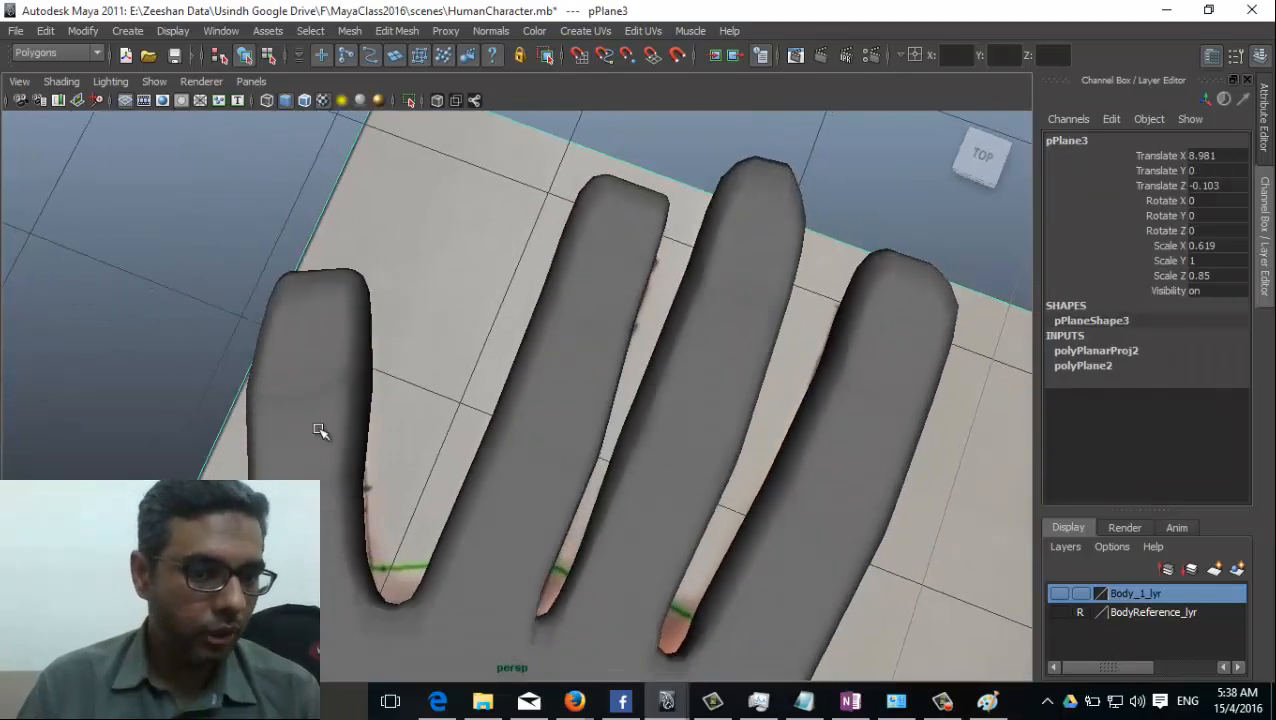
Undo the trial smoothing of the hand mesh.
{"action": "left_click", "coordinate": [328, 337]}
{"action": "key", "text": "ctrl+z"}
{"action": "key", "text": "ctrl+z"}
{"action": "key", "text": "ctrl+z"}
{"action": "key", "text": "ctrl+z"}
{"action": "key", "text": "ctrl+z"}
{"action": "key", "text": "ctrl+z"}
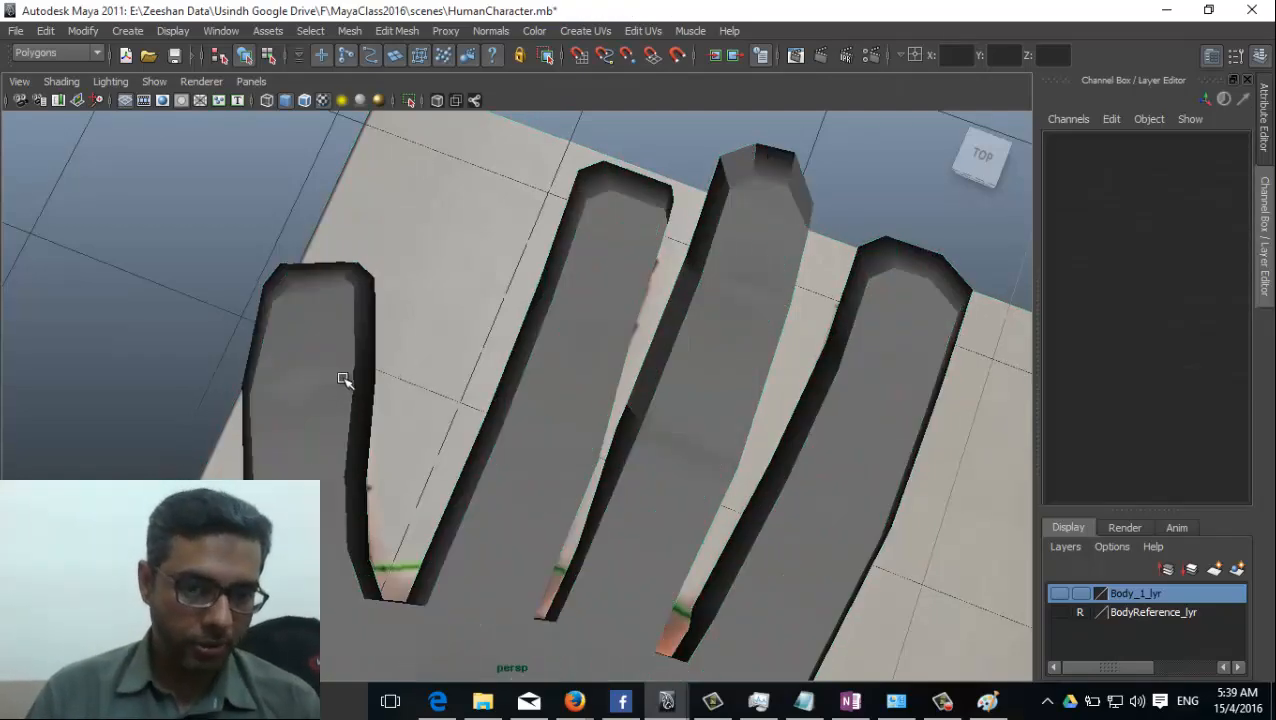
Scale down the vertices of the little finger's upper part and its fingertip to taper the finger.
{"action": "left_click", "coordinate": [341, 376]}
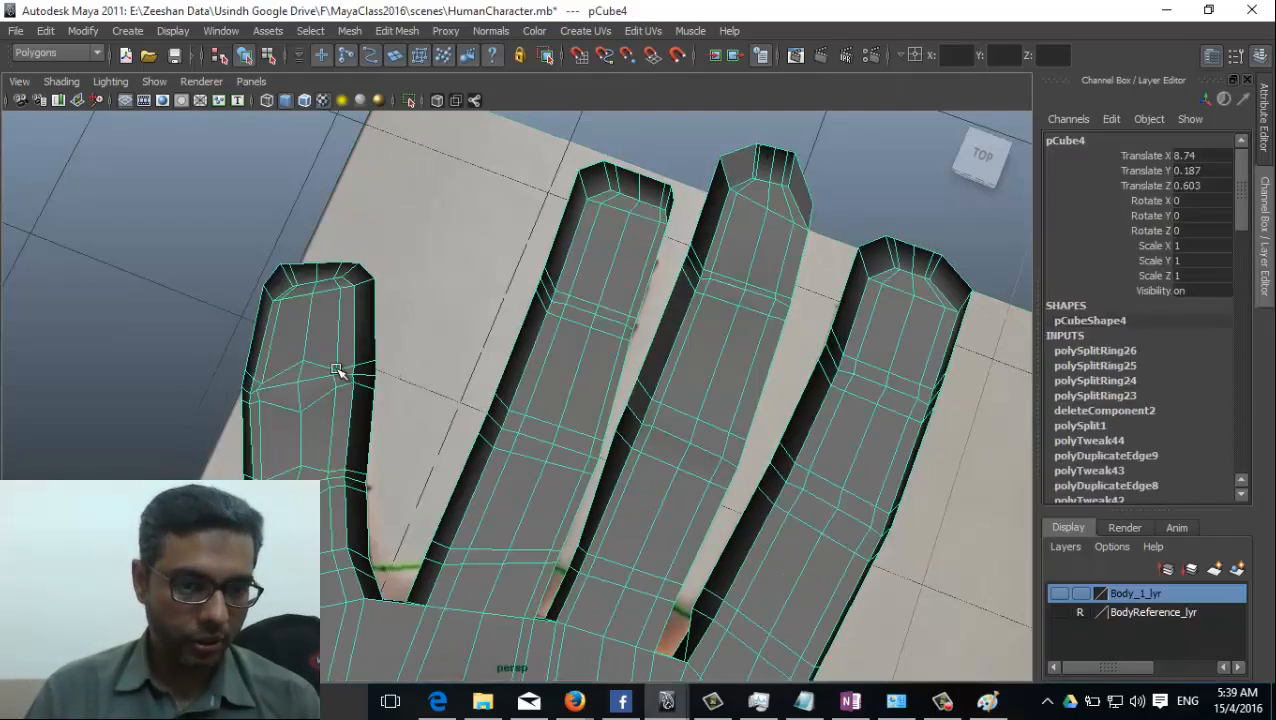
{"action": "right_click_drag", "start_coordinate": [336, 366], "coordinate": [328, 360]}
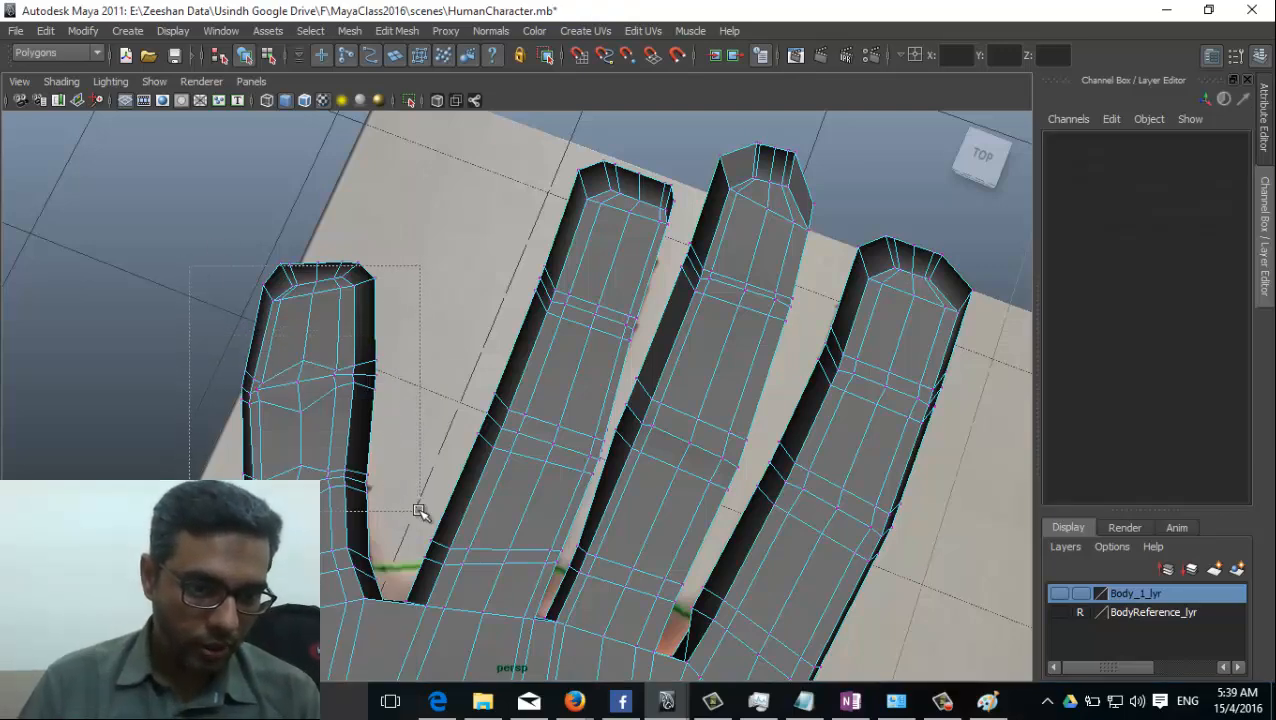
{"action": "left_click_drag", "start_coordinate": [420, 511], "coordinate": [418, 509]}
{"action": "key", "text": "w"}
{"action": "left_click_drag", "start_coordinate": [333, 421], "coordinate": [331, 320], "text": "alt"}
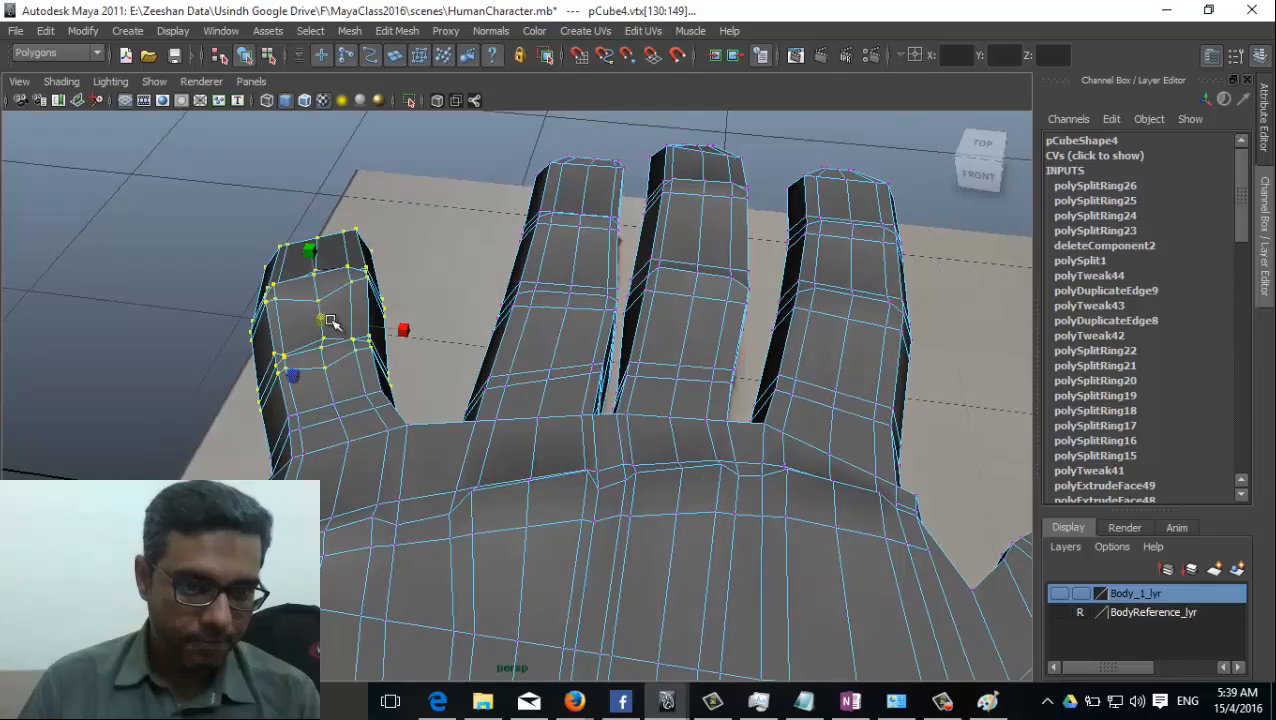
{"action": "left_click_drag", "start_coordinate": [356, 433], "coordinate": [399, 531], "text": "alt"}
{"action": "left_click_drag", "start_coordinate": [313, 411], "coordinate": [302, 466]}
{"action": "left_click_drag", "start_coordinate": [315, 346], "coordinate": [322, 379]}
{"action": "left_click_drag", "start_coordinate": [680, 409], "coordinate": [834, 393], "text": "alt"}
{"action": "right_click_drag", "start_coordinate": [493, 392], "coordinate": [483, 500], "text": "alt"}
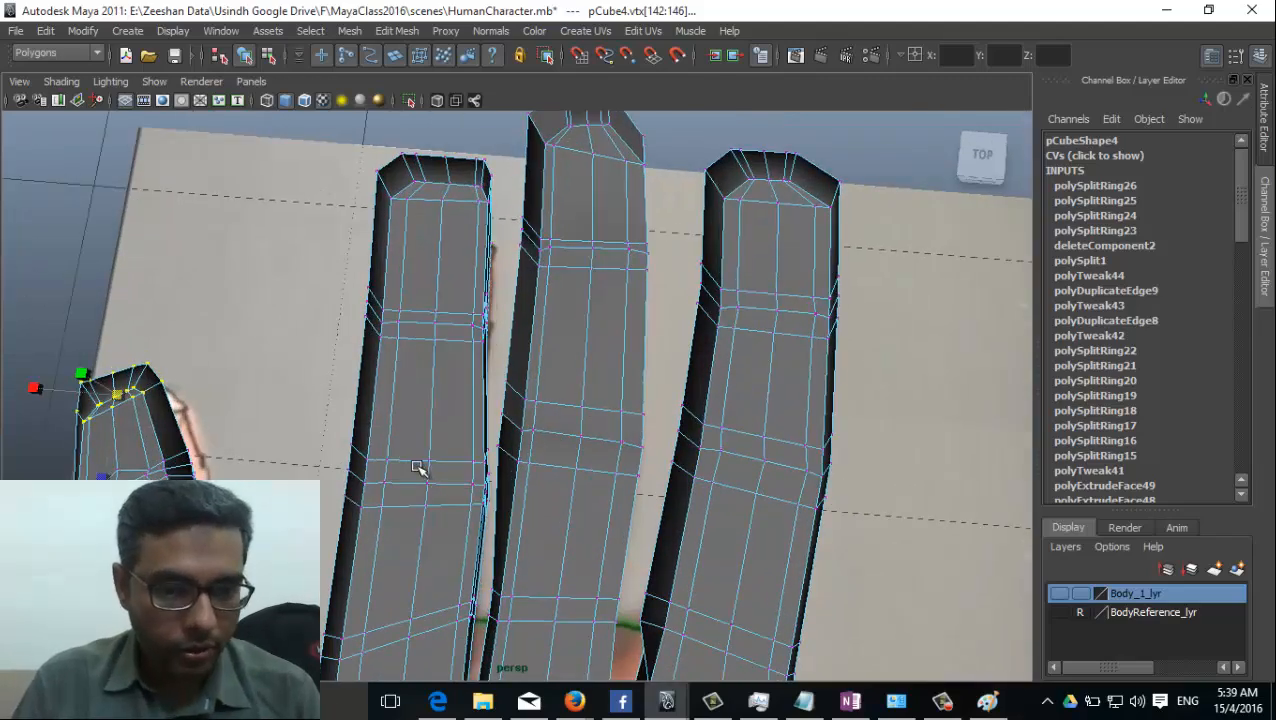
Spread the centre vertices of the ring finger's lower joint in the top view, one towards the fingertip and the other towards the palm.
{"action": "key", "text": "space"}
{"action": "key", "text": "space"}
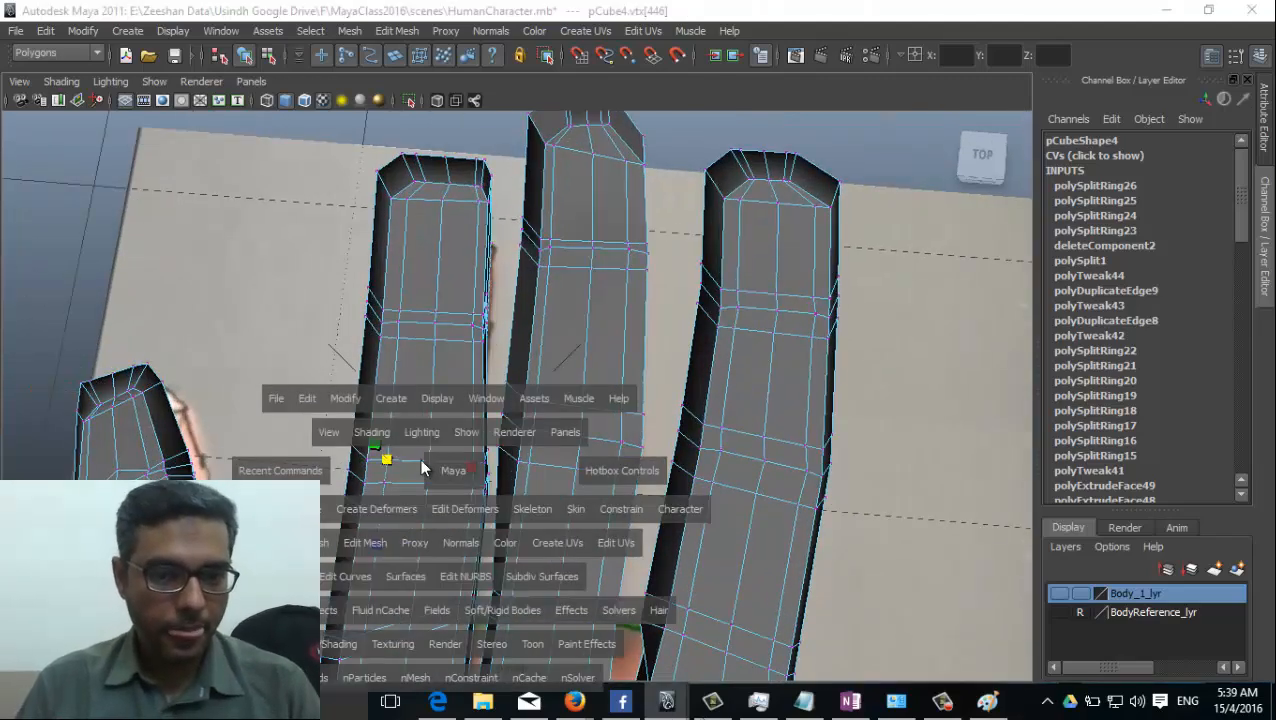
{"action": "left_click_drag", "start_coordinate": [420, 459], "coordinate": [385, 456]}
{"action": "right_click_drag", "start_coordinate": [430, 462], "coordinate": [398, 465]}
{"action": "scroll", "coordinate": [430, 467], "scroll_direction": "up", "scroll_amount": 5}
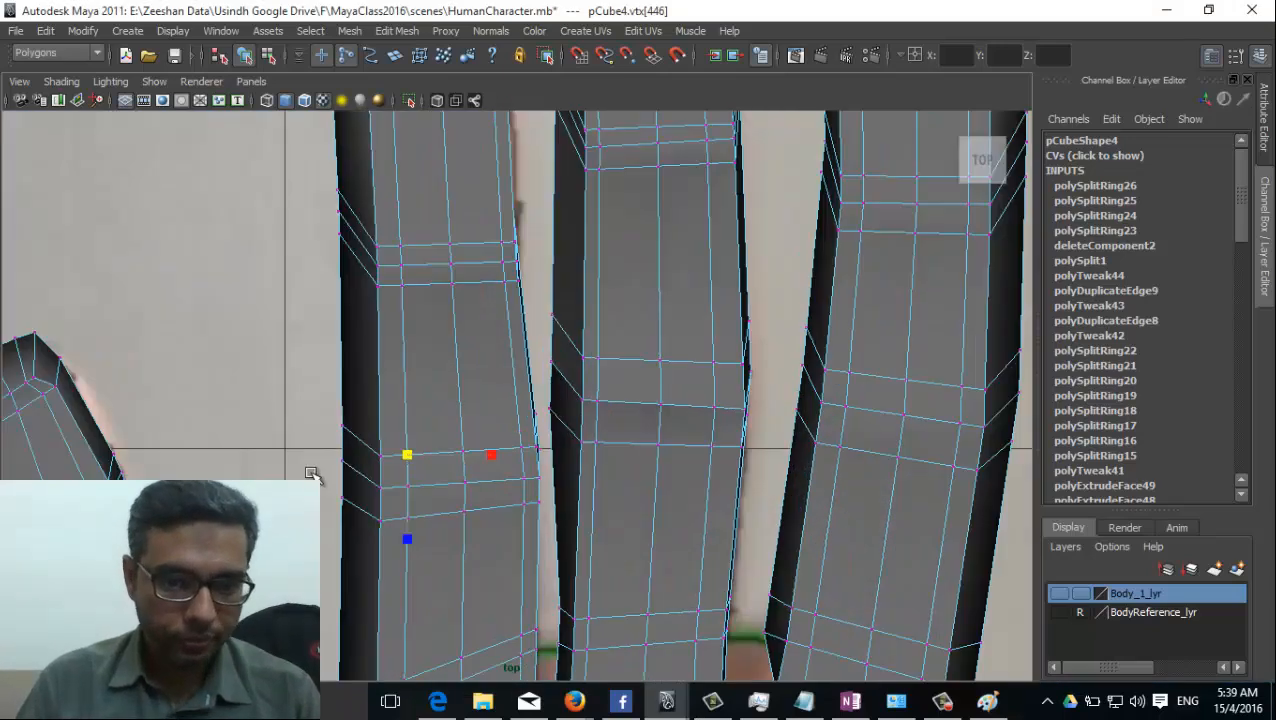
{"action": "middle_click_drag", "start_coordinate": [359, 447], "coordinate": [422, 410], "text": "alt"}
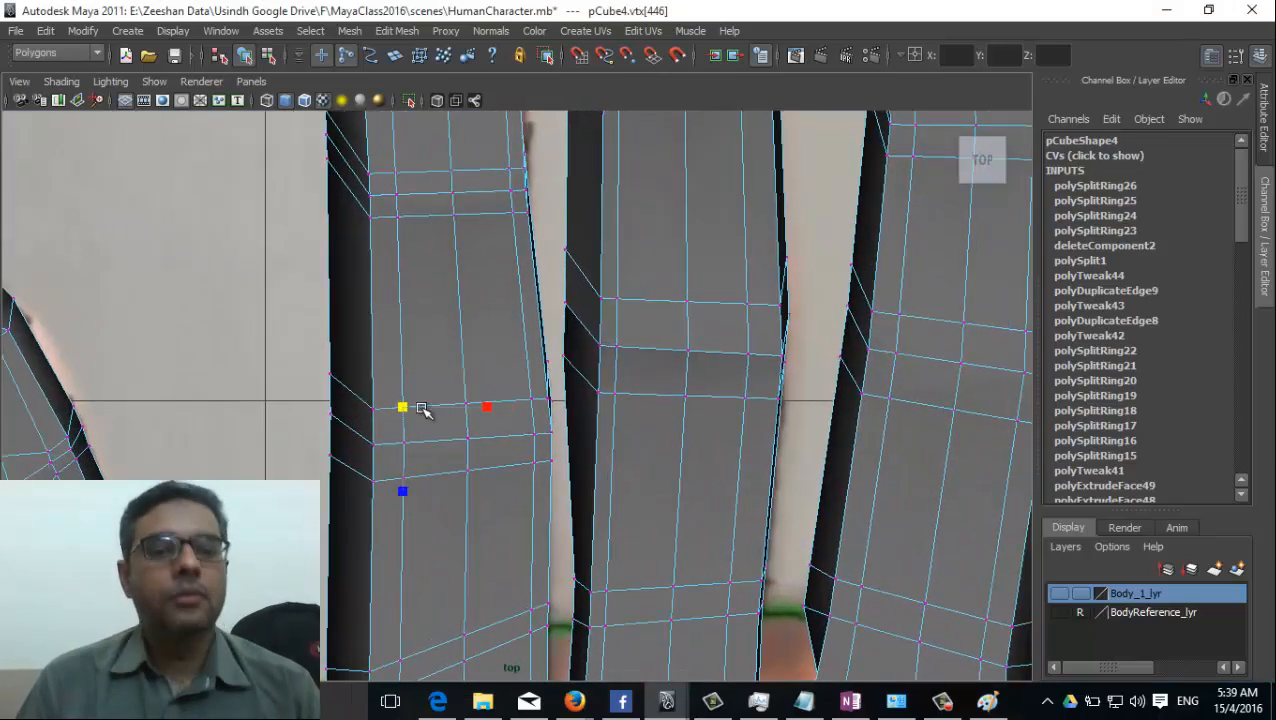
{"action": "left_click", "coordinate": [476, 416]}
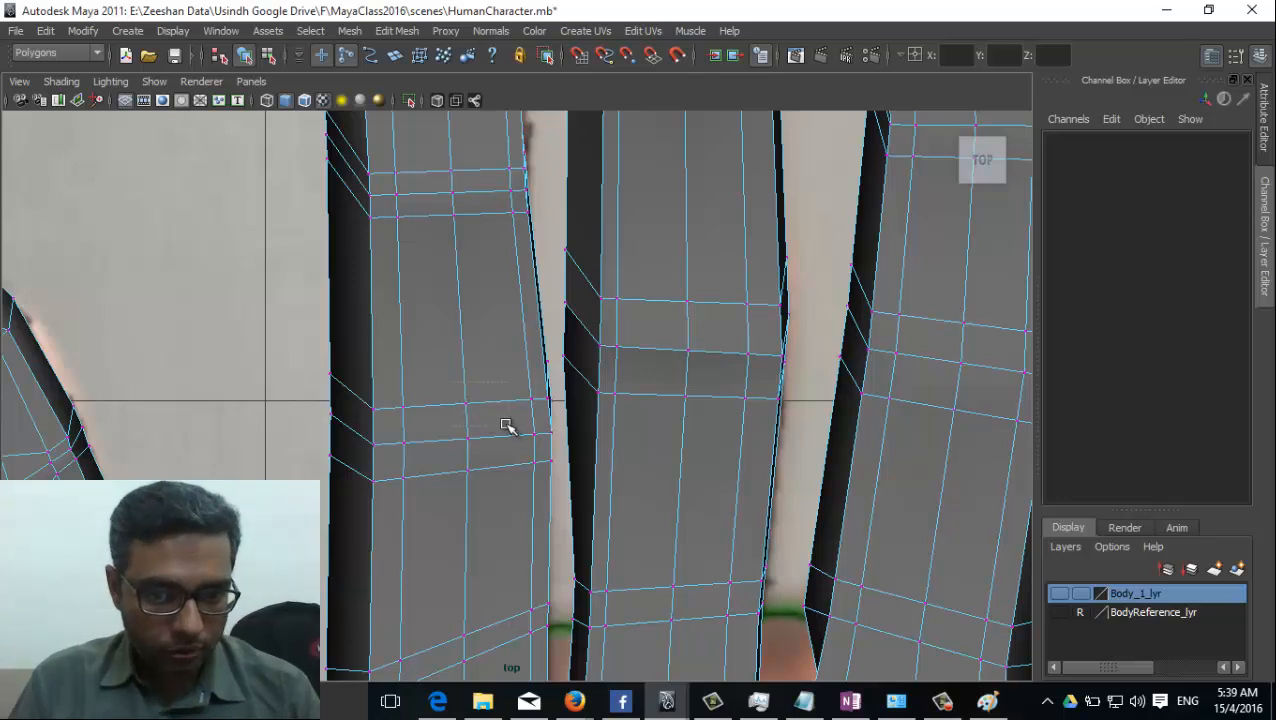
{"action": "left_click", "coordinate": [466, 402]}
{"action": "left_click_drag", "start_coordinate": [465, 405], "coordinate": [466, 389]}
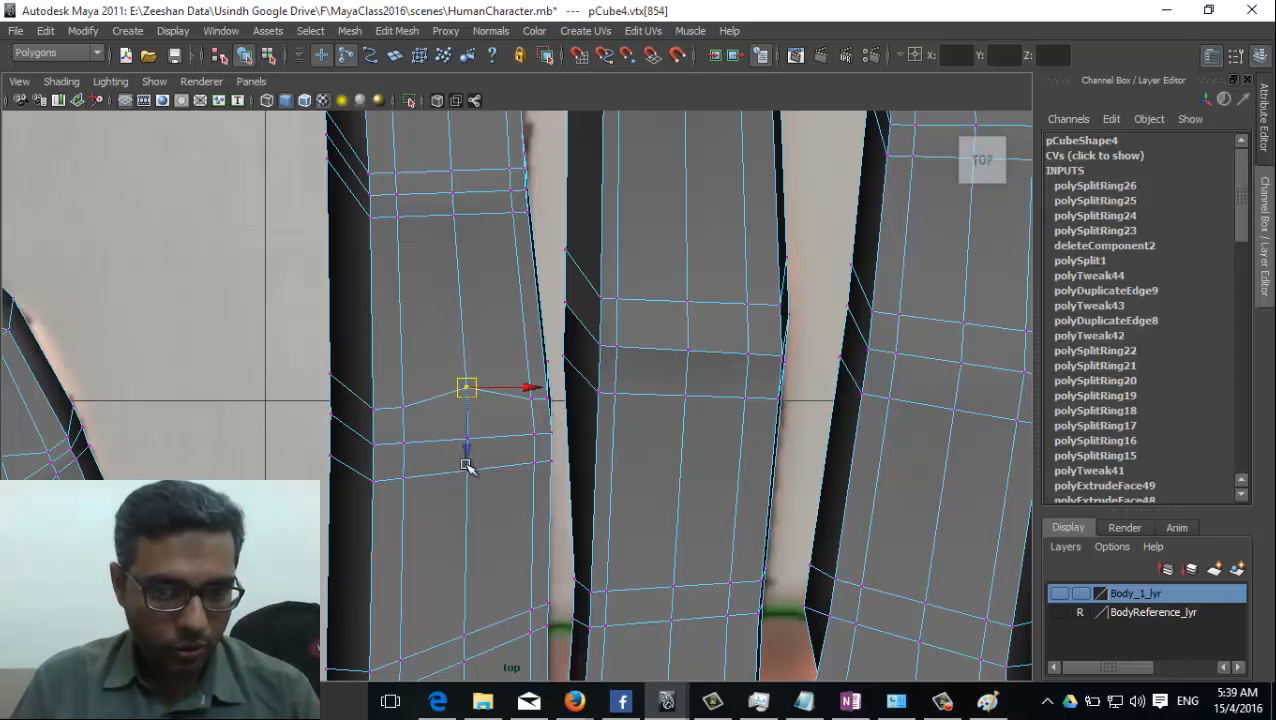
{"action": "left_click_drag", "start_coordinate": [503, 518], "coordinate": [481, 496]}
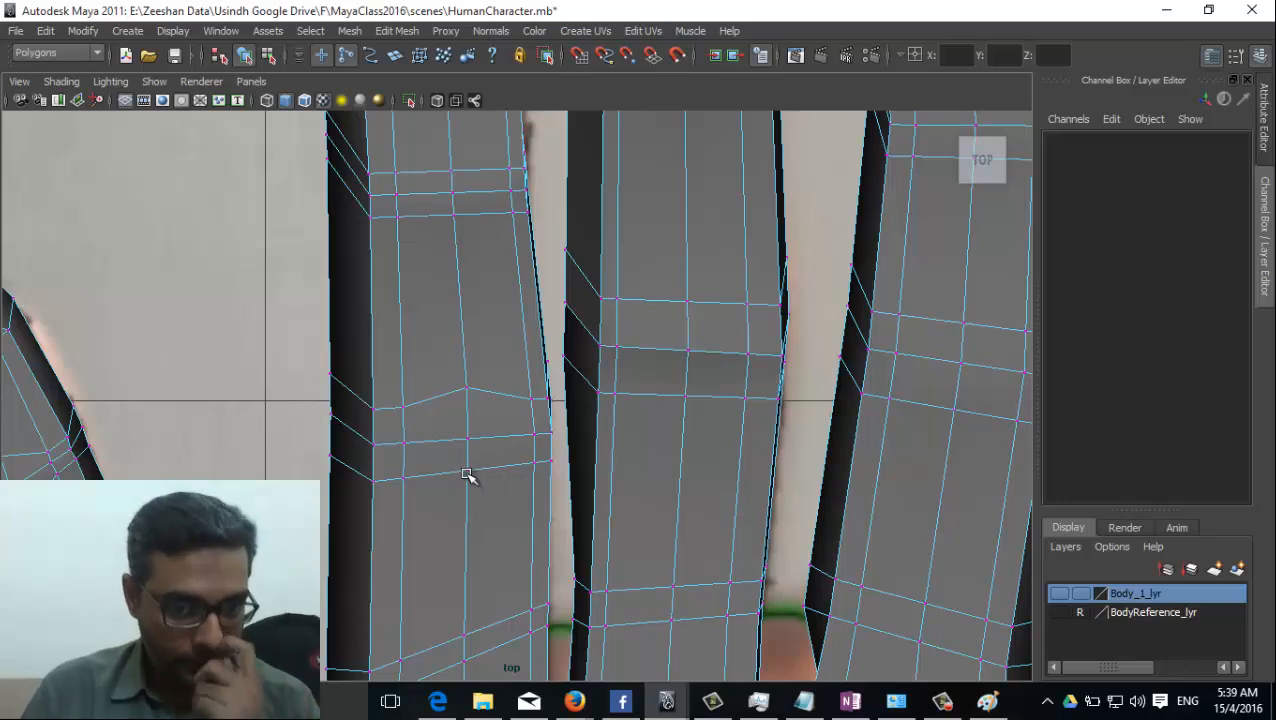
{"action": "left_click", "coordinate": [467, 476]}
{"action": "left_click_drag", "start_coordinate": [465, 475], "coordinate": [464, 485]}
Pull the vertex beside the ring finger's centre line, just above the lower joint, in towards the joint line.
{"action": "left_click", "coordinate": [405, 406]}
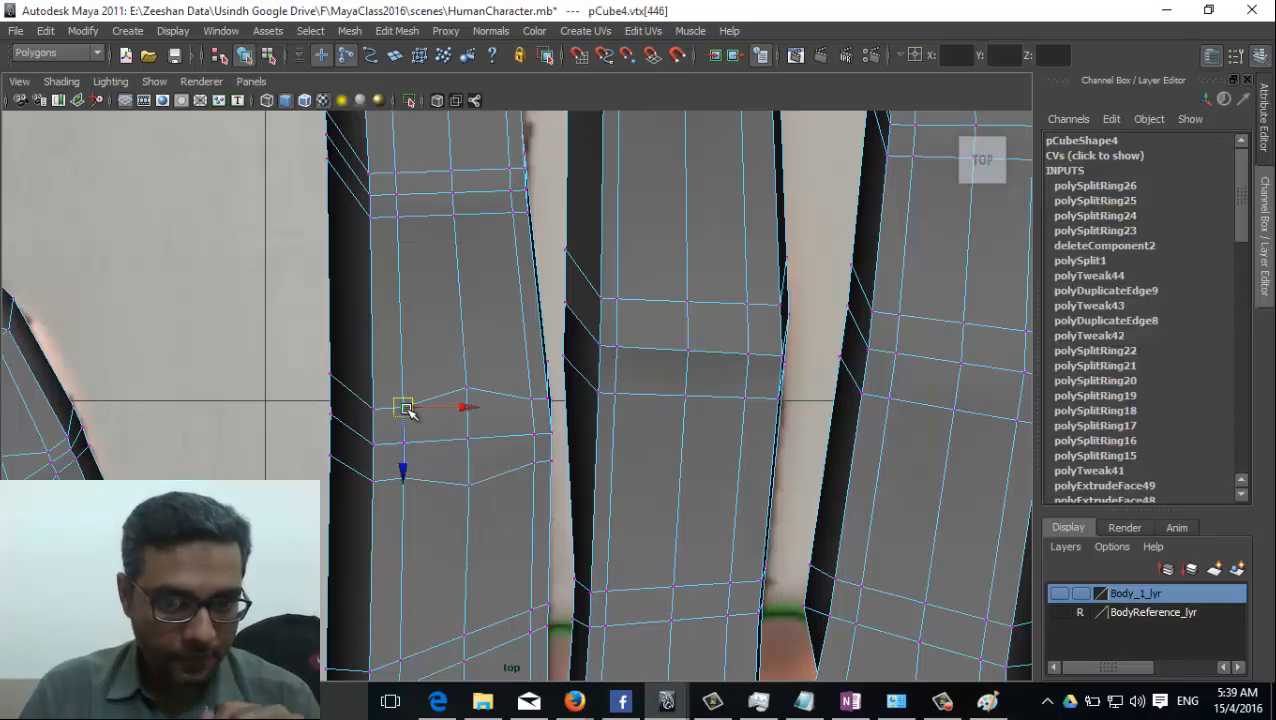
{"action": "left_click_drag", "start_coordinate": [405, 407], "coordinate": [405, 424]}
{"action": "left_click", "coordinate": [371, 407]}
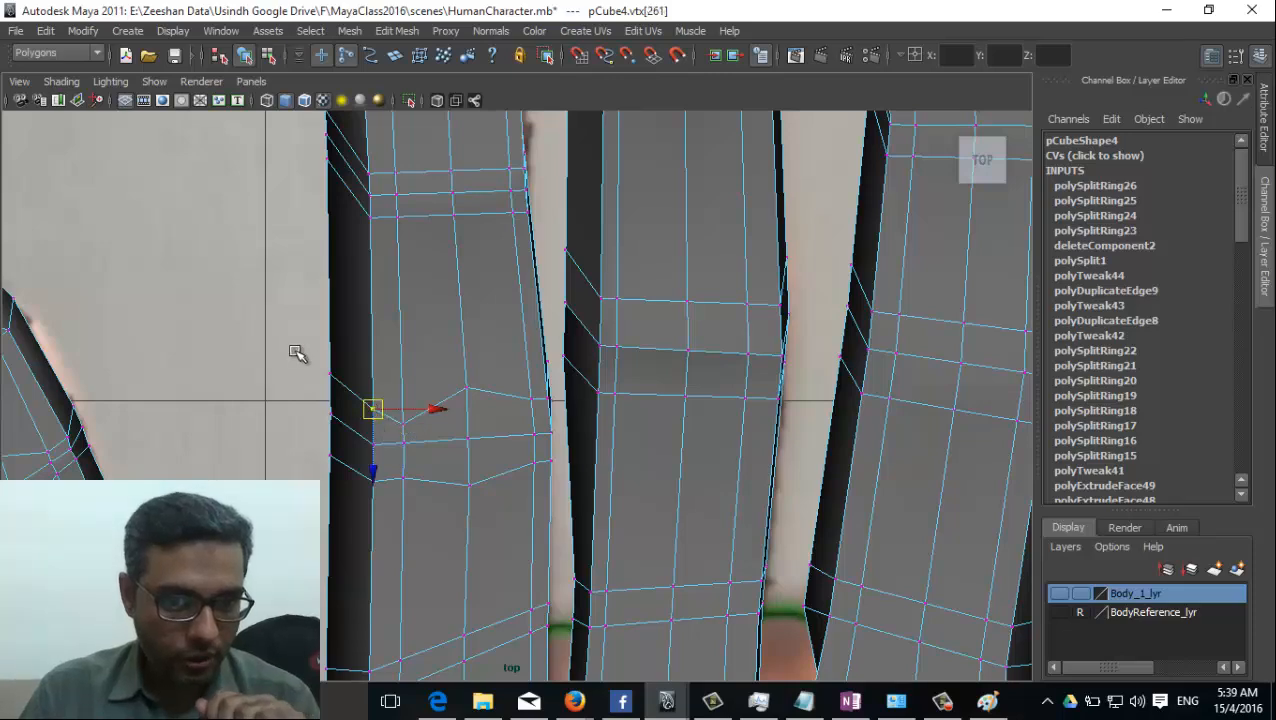
{"action": "left_click", "coordinate": [330, 378]}
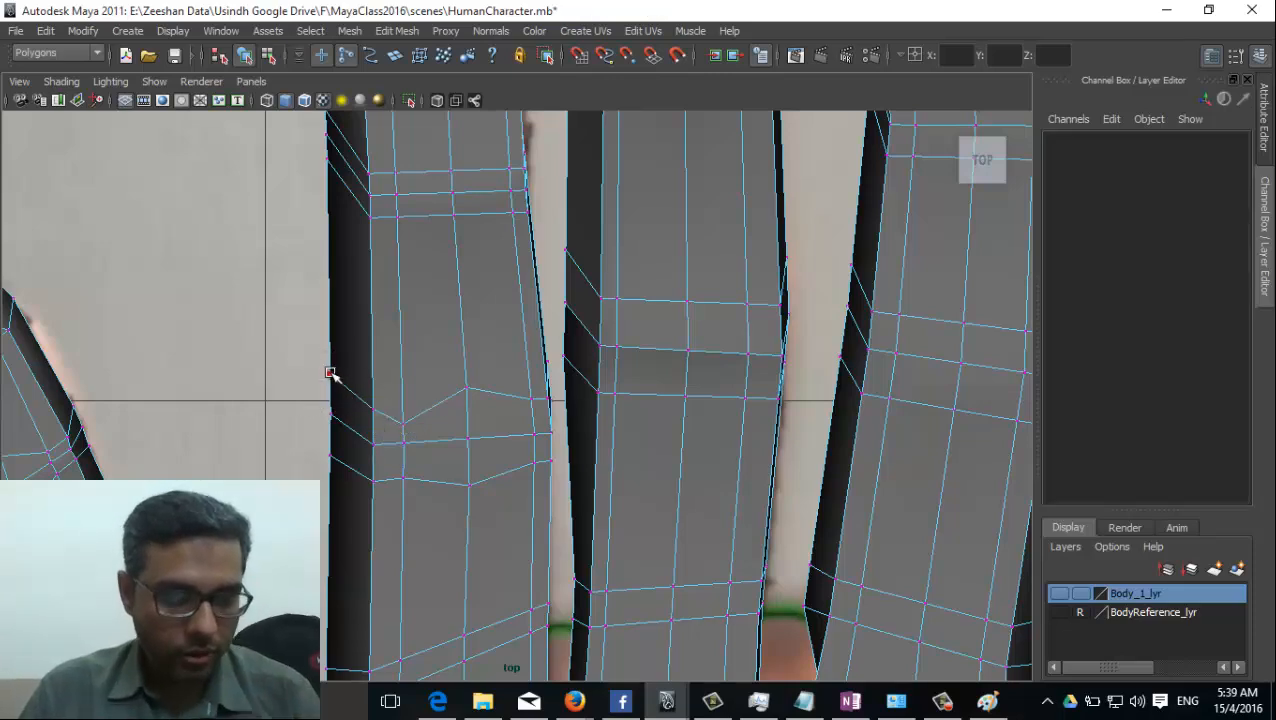
{"action": "scroll", "coordinate": [541, 398], "scroll_direction": "down", "scroll_amount": 5}
{"action": "right_click", "coordinate": [485, 387]}
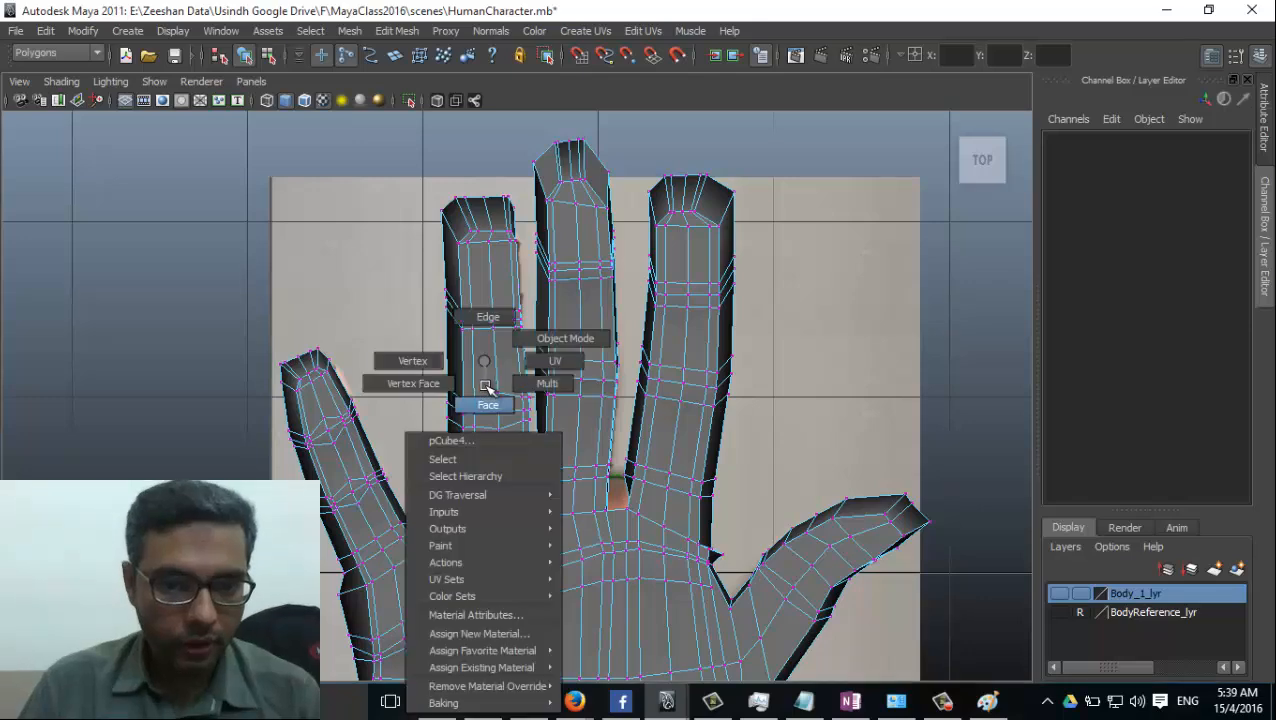
{"action": "right_click_drag", "start_coordinate": [486, 386], "coordinate": [432, 378]}
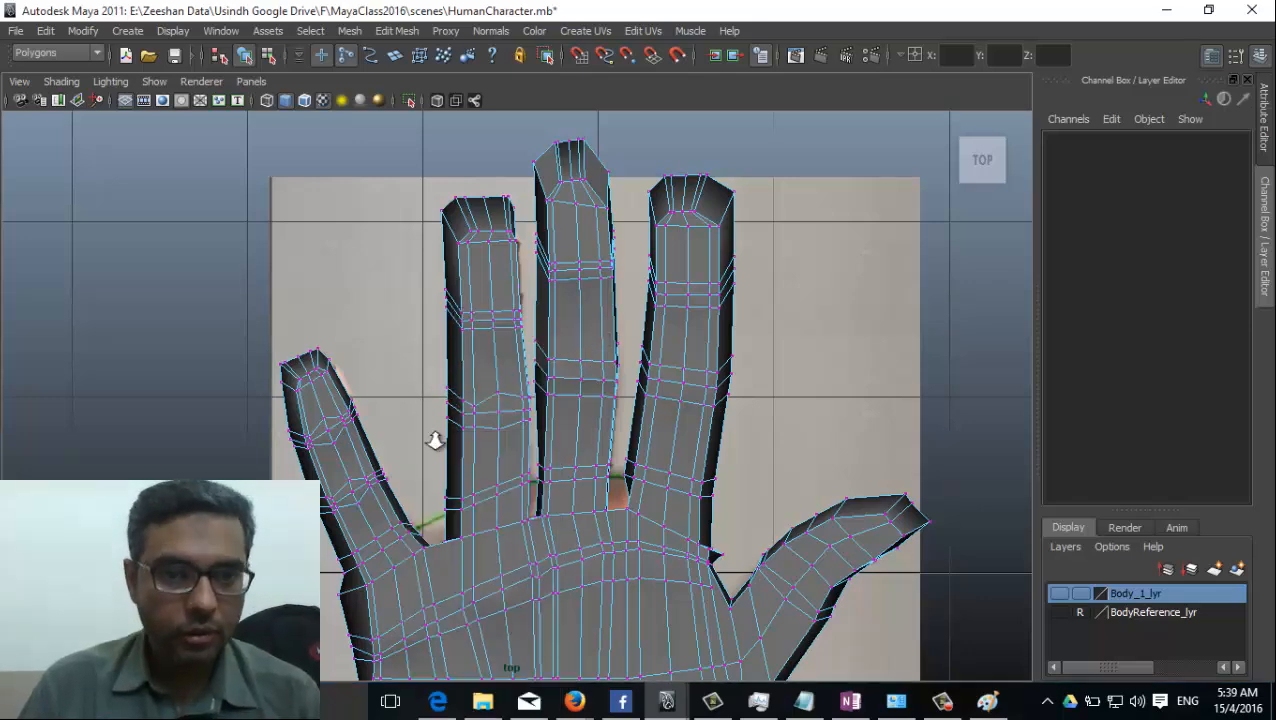
{"action": "scroll", "coordinate": [435, 441], "scroll_direction": "up", "scroll_amount": 2}
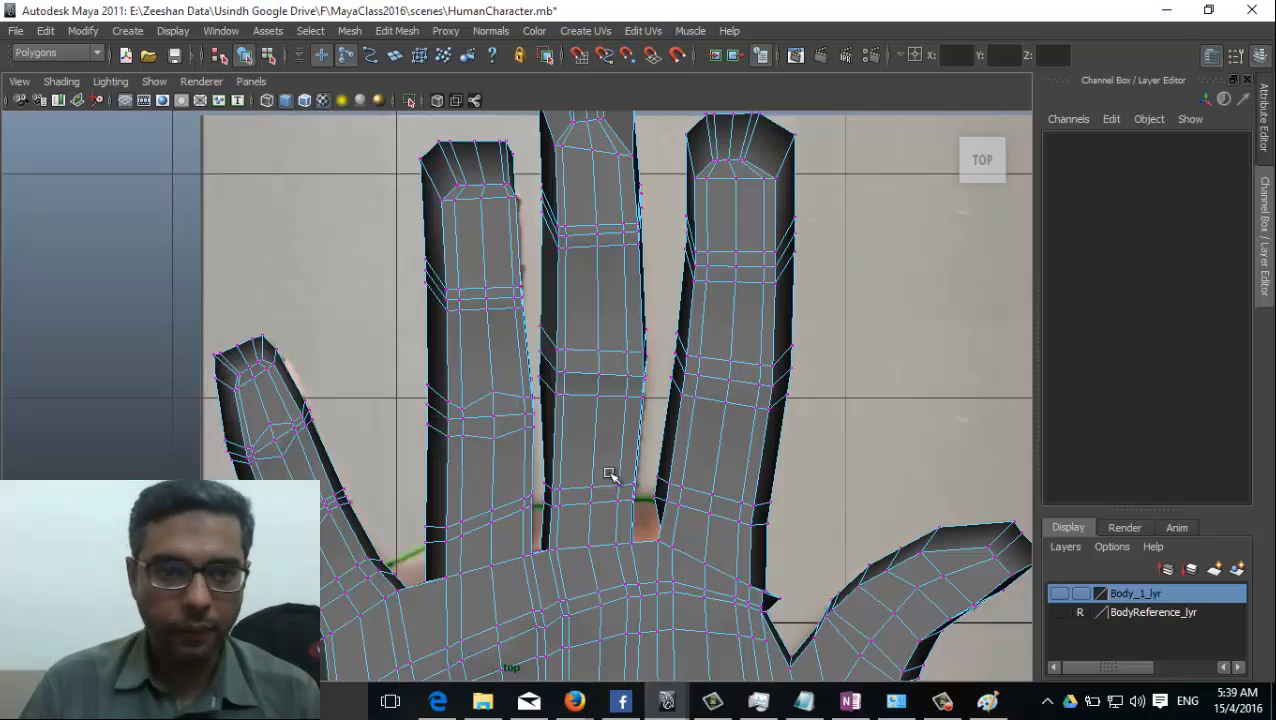
{"action": "left_click", "coordinate": [341, 59]}
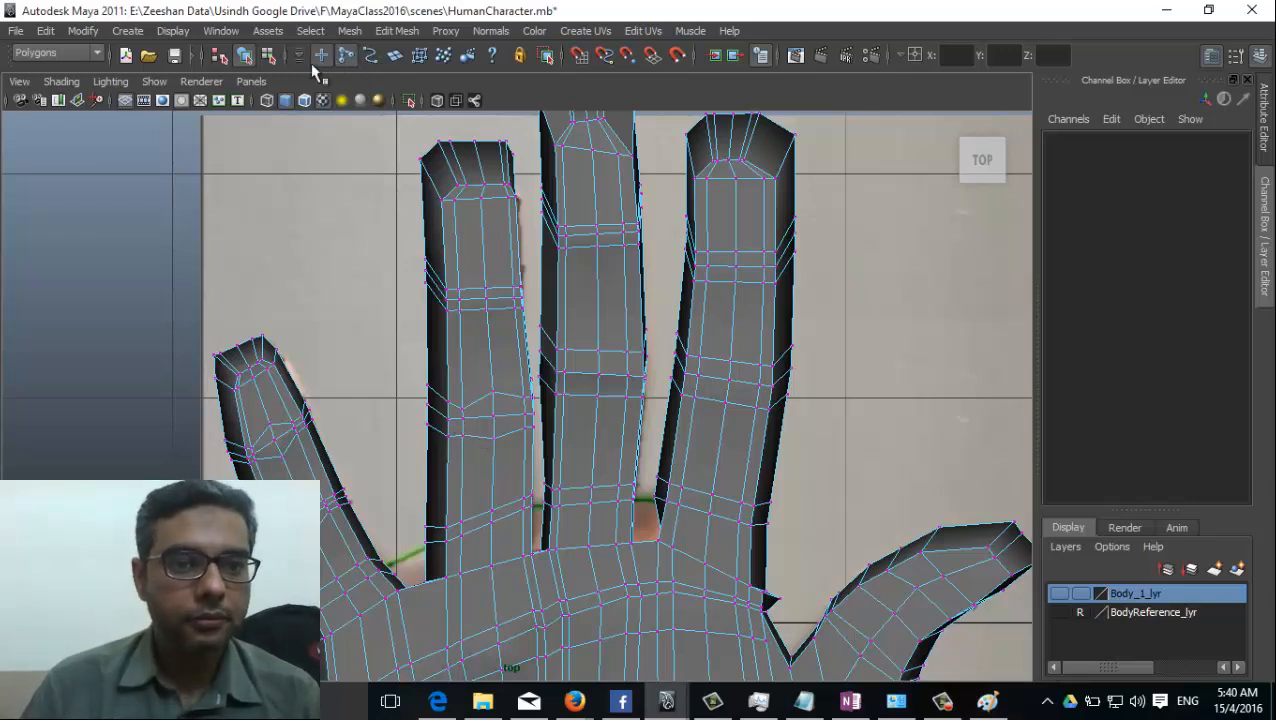
{"action": "left_click", "coordinate": [243, 57]}
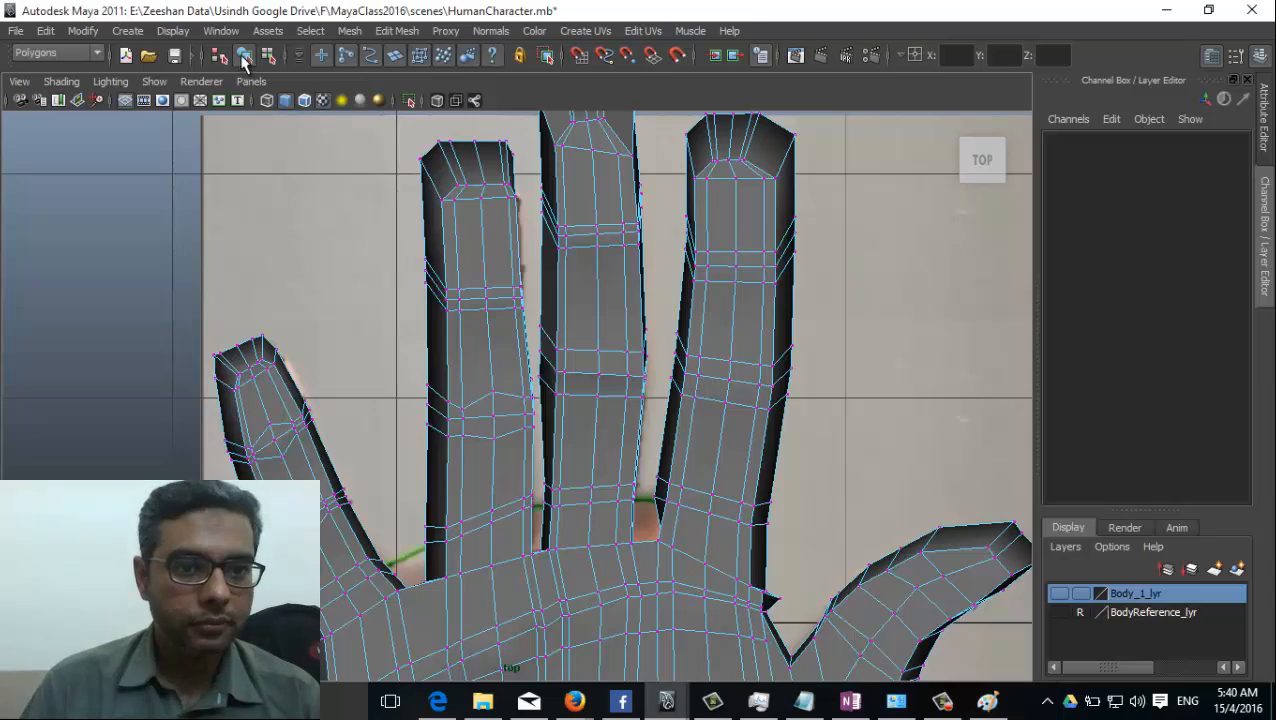
Pull the ring finger's edge vertices on both sides of the lower joint in towards the joint line.
{"action": "right_click_drag", "start_coordinate": [495, 371], "coordinate": [577, 341]}
{"action": "left_click", "coordinate": [483, 378]}
{"action": "right_click_drag", "start_coordinate": [493, 383], "coordinate": [456, 362]}
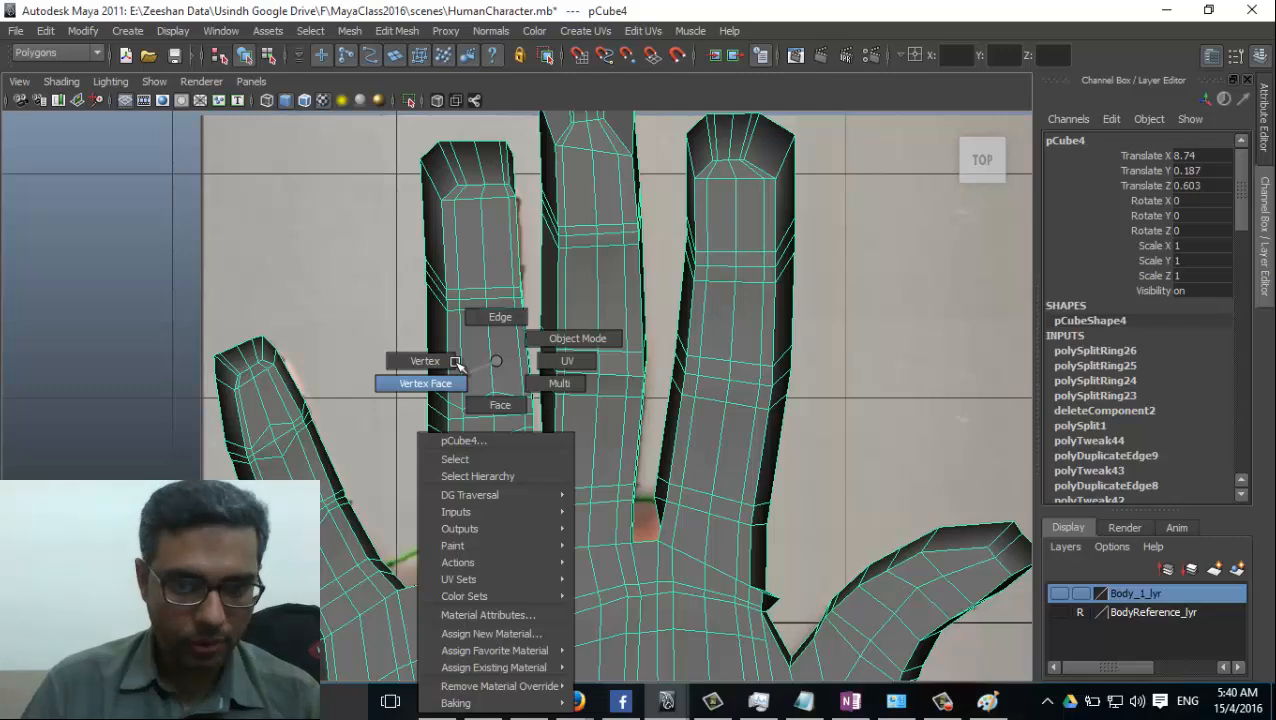
{"action": "right_click_drag", "start_coordinate": [456, 362], "coordinate": [456, 362]}
{"action": "scroll", "coordinate": [455, 453], "scroll_direction": "up", "scroll_amount": 3}
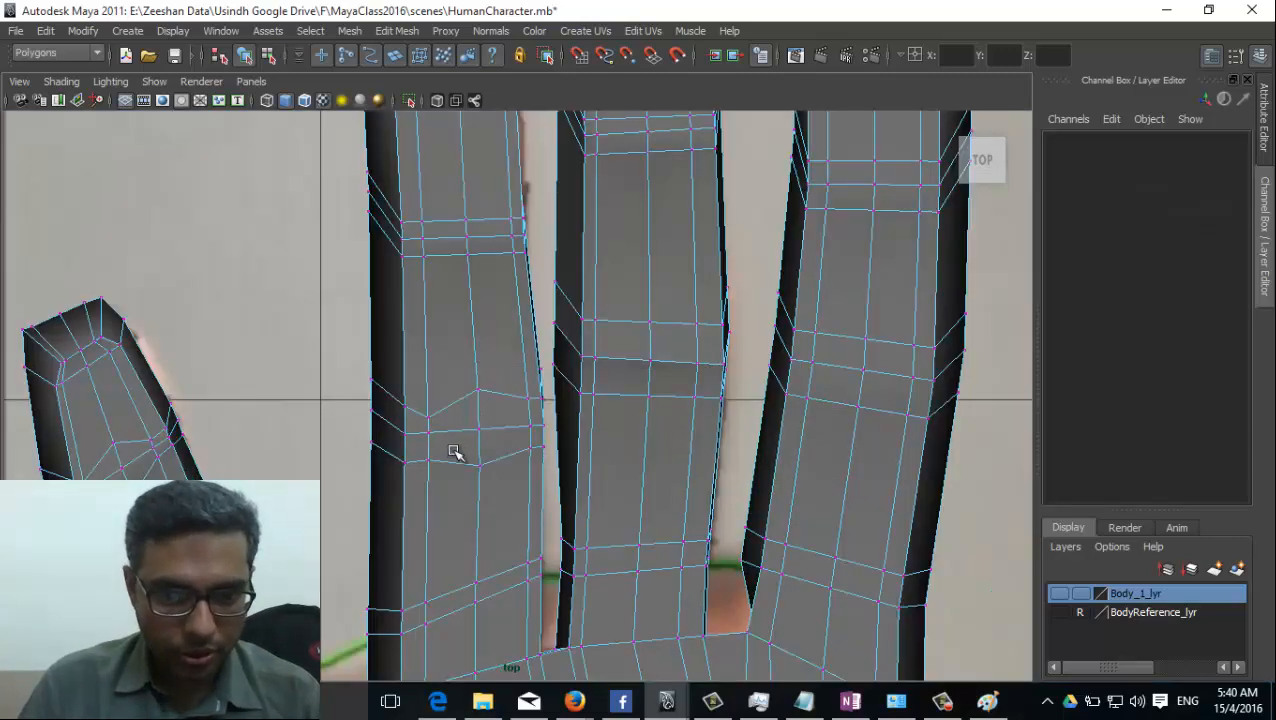
{"action": "left_click", "coordinate": [406, 458]}
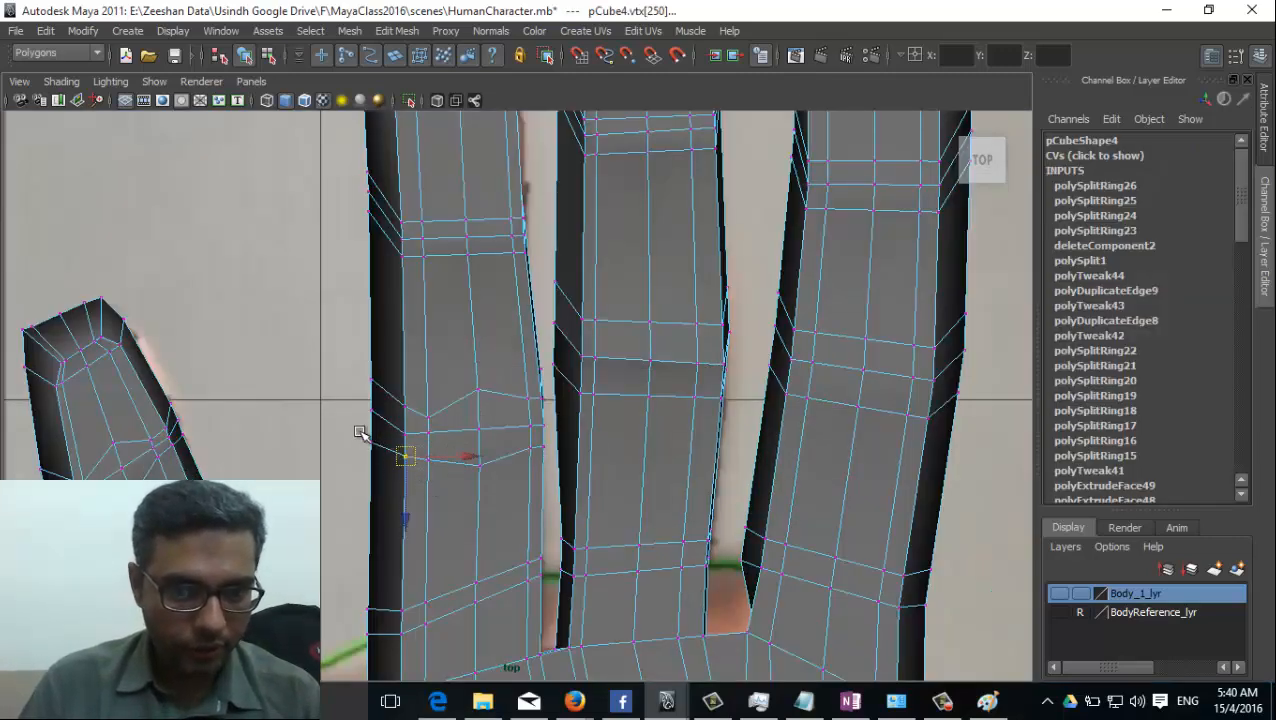
{"action": "left_click_drag", "start_coordinate": [364, 367], "coordinate": [369, 433]}
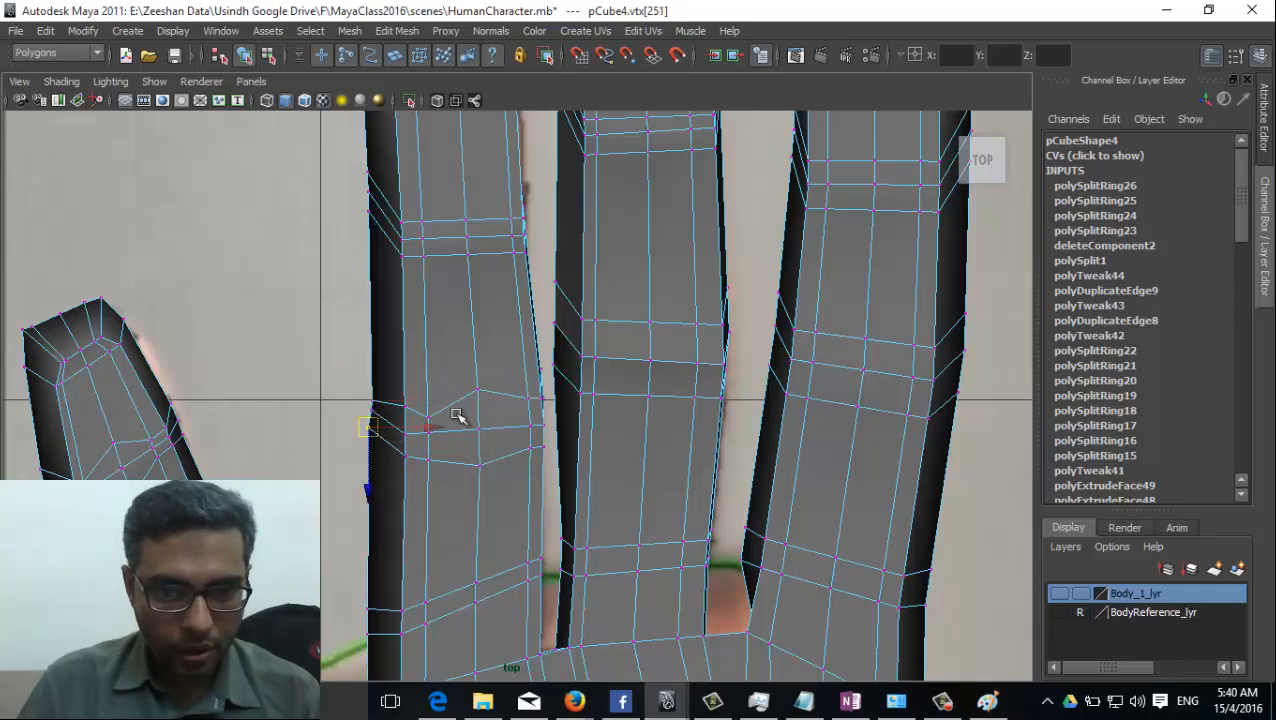
{"action": "left_click", "coordinate": [530, 406]}
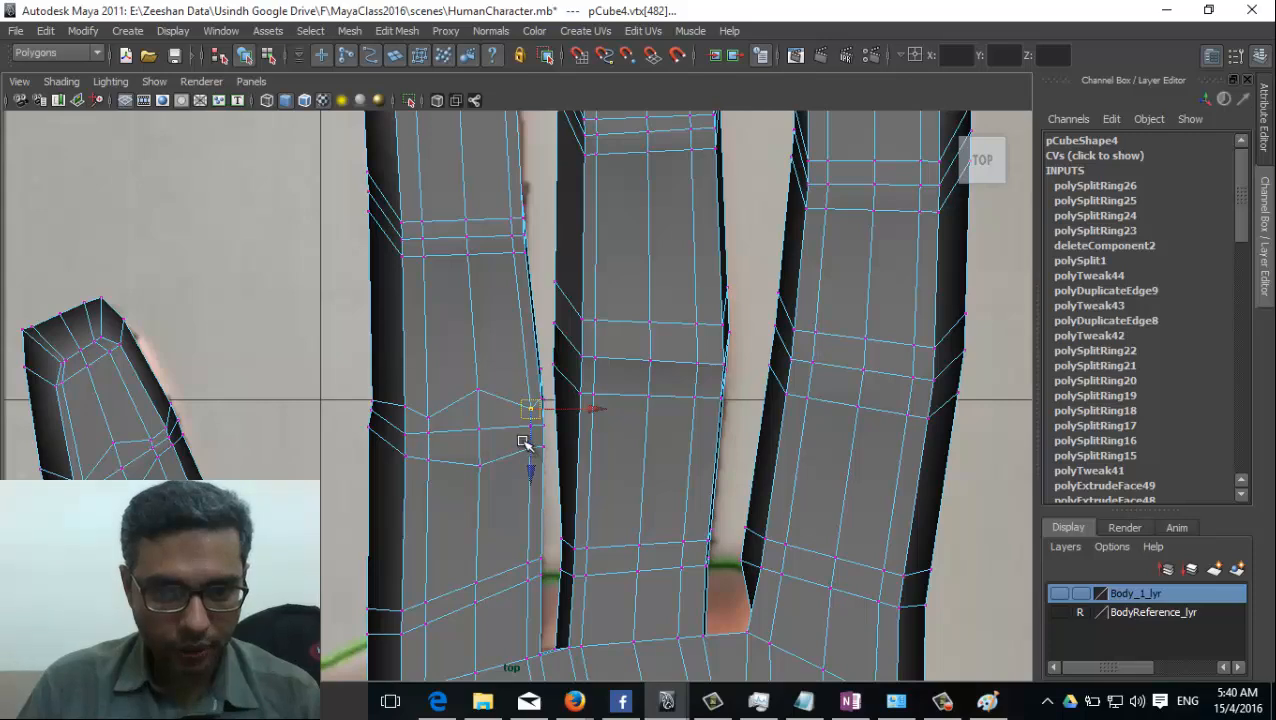
{"action": "mouse_move", "coordinate": [522, 439]}
{"action": "left_mouse_down"}
{"action": "mouse_move", "coordinate": [536, 459]}
{"action": "mouse_move", "coordinate": [531, 440]}
{"action": "left_mouse_up"}
{"action": "middle_click_drag", "start_coordinate": [524, 410], "coordinate": [466, 411], "text": "alt"}
{"action": "right_click_drag", "start_coordinate": [466, 411], "coordinate": [562, 402], "text": "alt"}
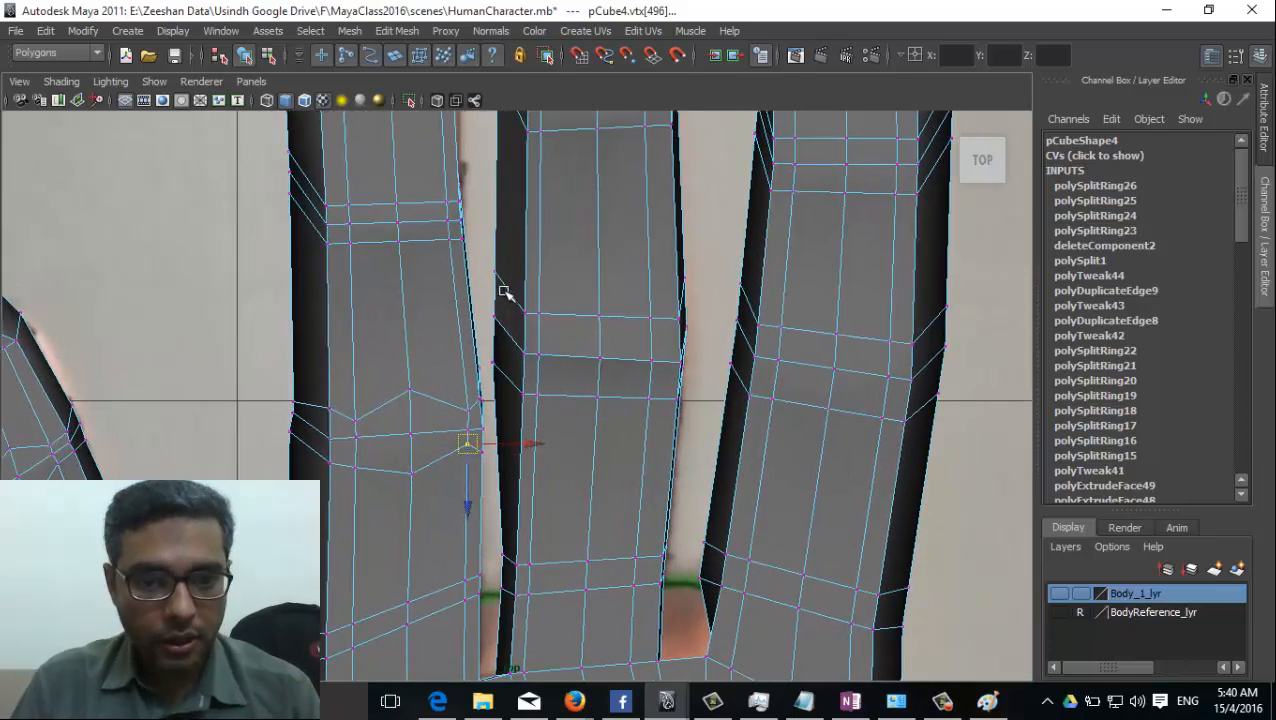
Draw the middle finger's edge vertices at the lower joint towards the joint line and shift the line's centre vertex towards the fingertip.
{"action": "left_click_drag", "start_coordinate": [546, 323], "coordinate": [547, 325]}
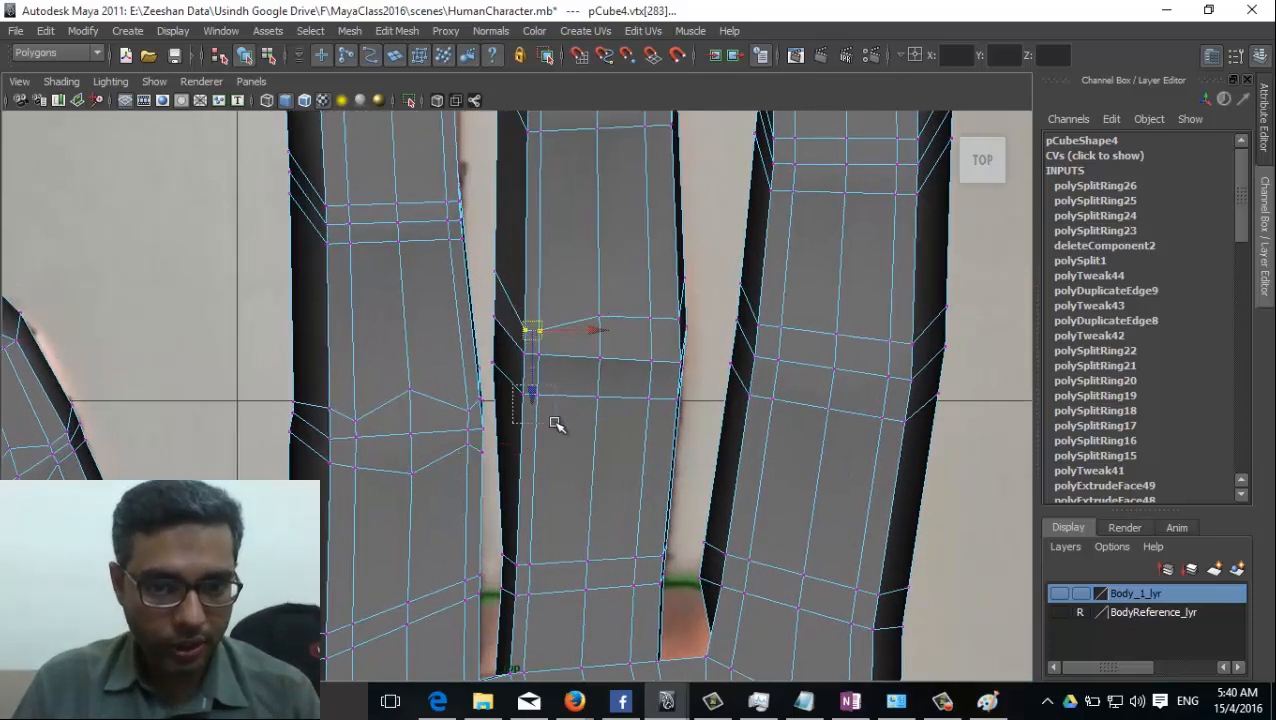
{"action": "left_click_drag", "start_coordinate": [555, 422], "coordinate": [530, 379]}
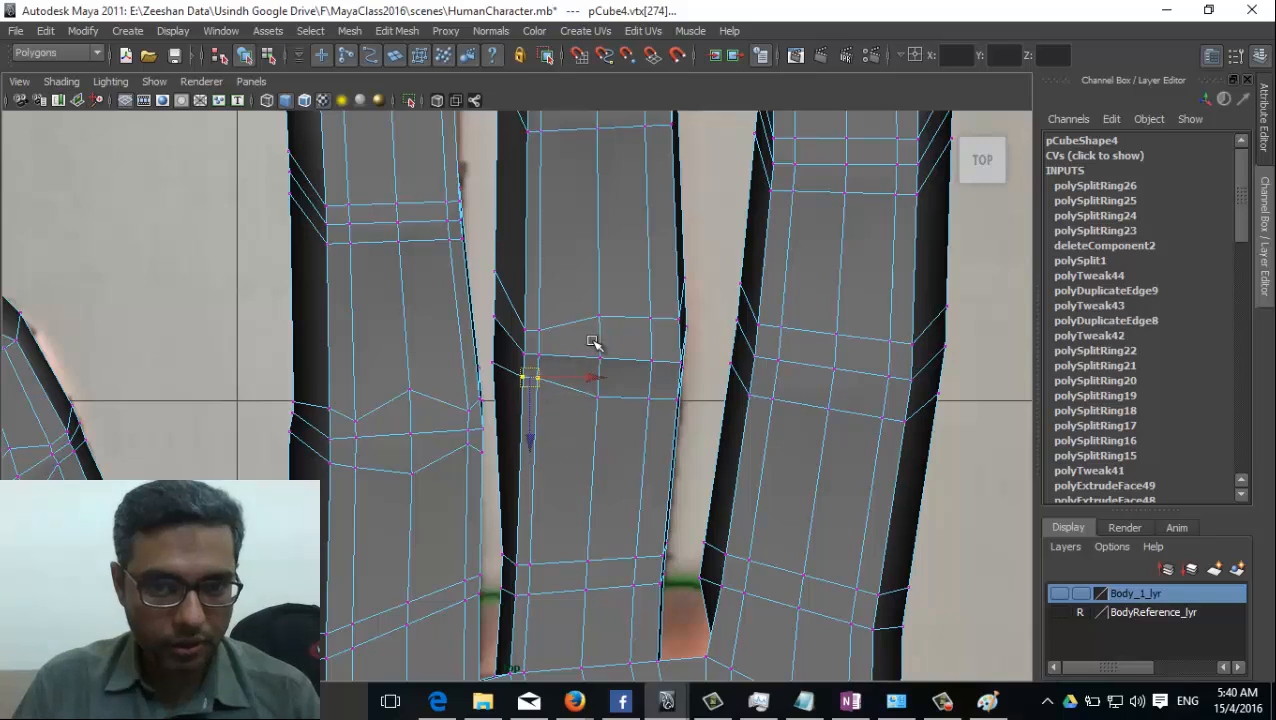
{"action": "left_click_drag", "start_coordinate": [660, 344], "coordinate": [602, 352]}
{"action": "left_click", "coordinate": [653, 348]}
{"action": "left_click", "coordinate": [600, 359]}
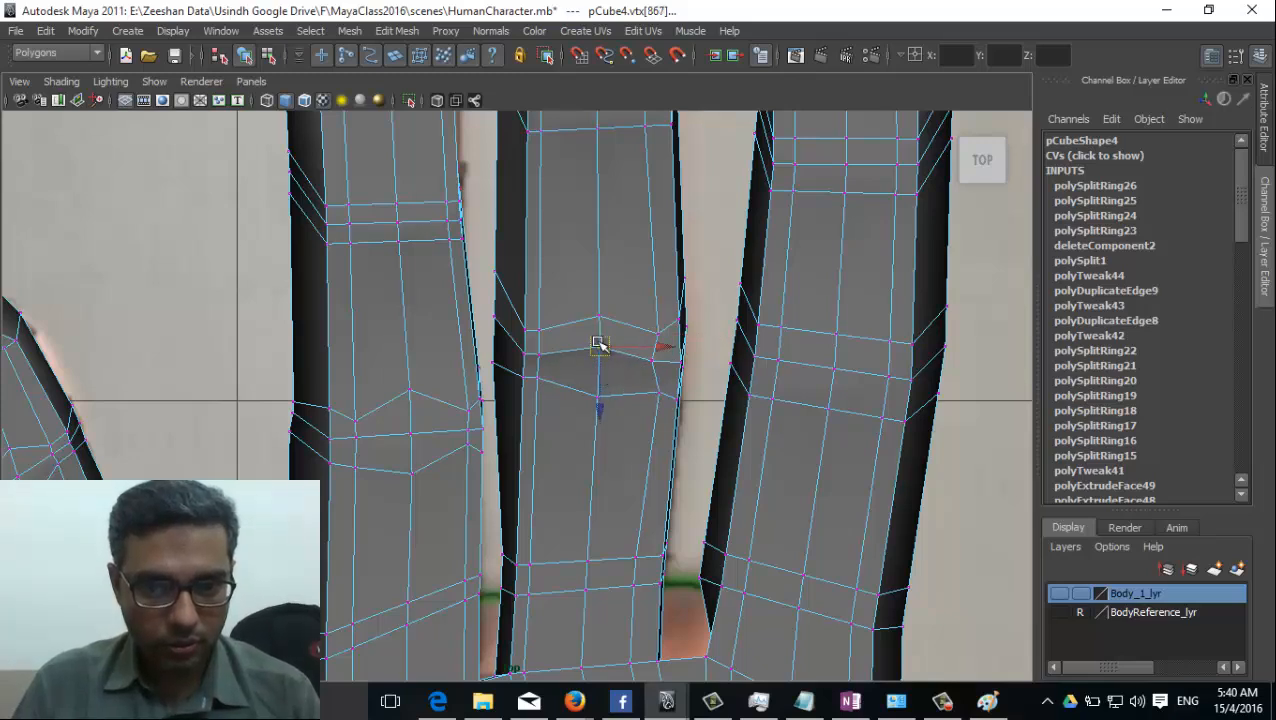
{"action": "left_click", "coordinate": [595, 395]}
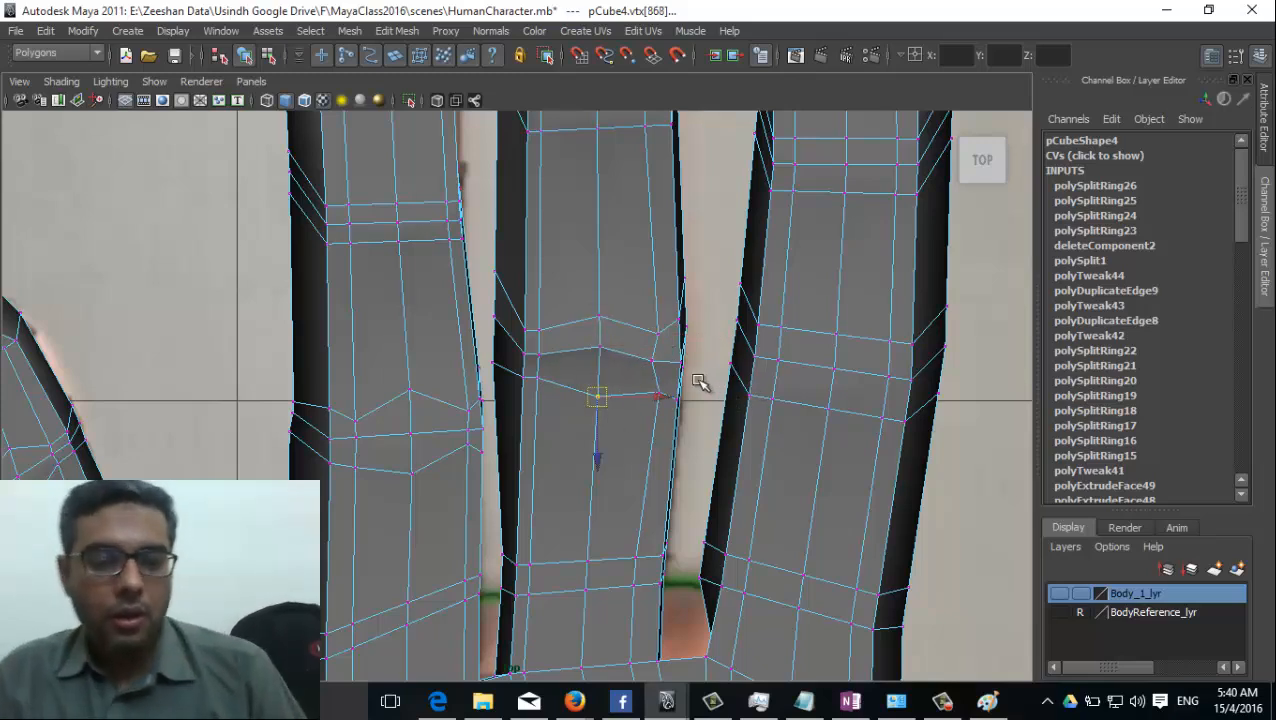
Pull the index finger's edge vertices at the lower joint in towards the joint line and move the lower centre vertex towards the palm.
{"action": "left_click", "coordinate": [789, 345]}
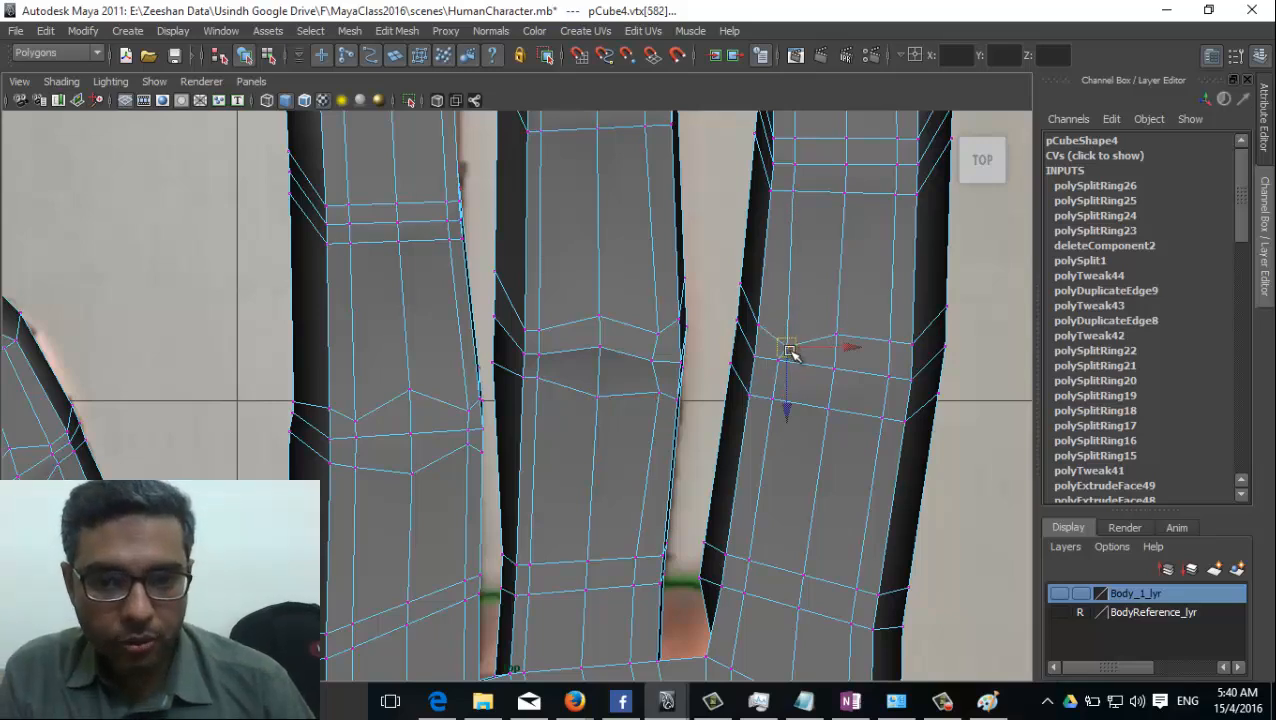
{"action": "left_click", "coordinate": [771, 392]}
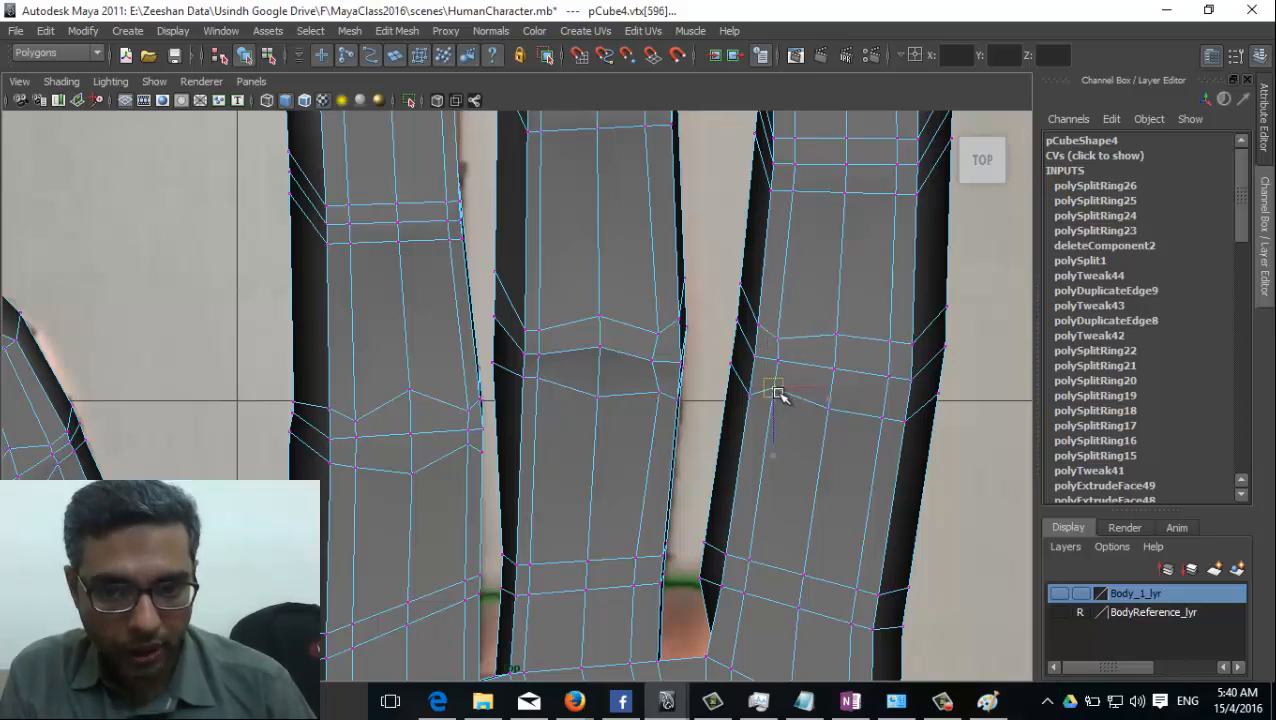
{"action": "left_click", "coordinate": [890, 356]}
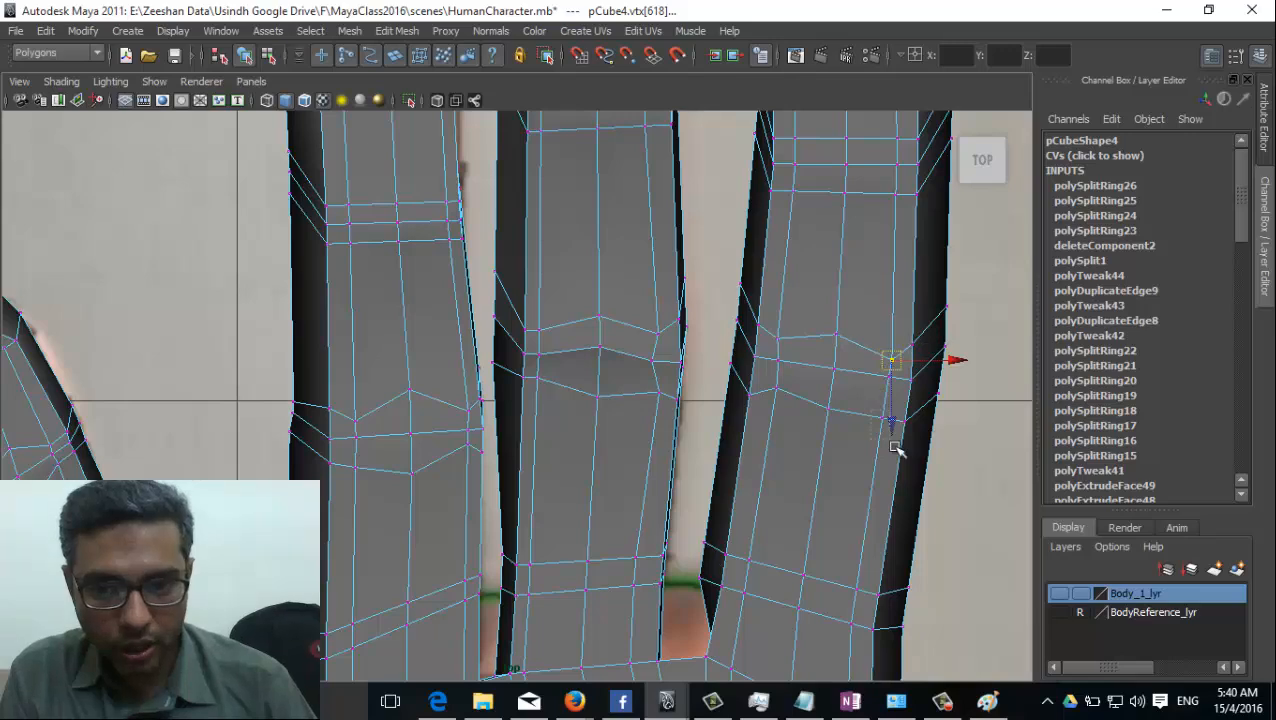
{"action": "left_click", "coordinate": [882, 408]}
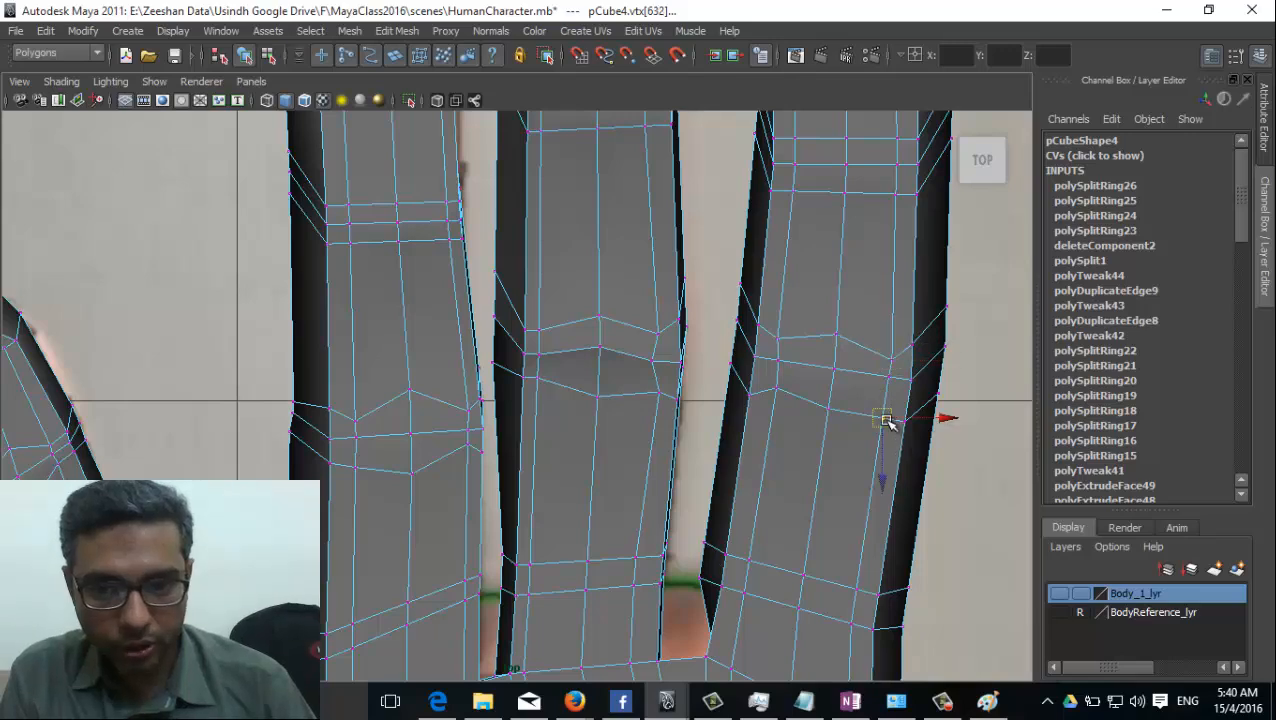
{"action": "left_click", "coordinate": [833, 404]}
{"action": "middle_click_drag", "start_coordinate": [860, 336], "coordinate": [826, 415], "text": "alt"}
Spread the centre vertices of the index finger's upper joint lengthwise and draw the vertices near its edges in towards the joint line.
{"action": "left_click", "coordinate": [758, 252]}
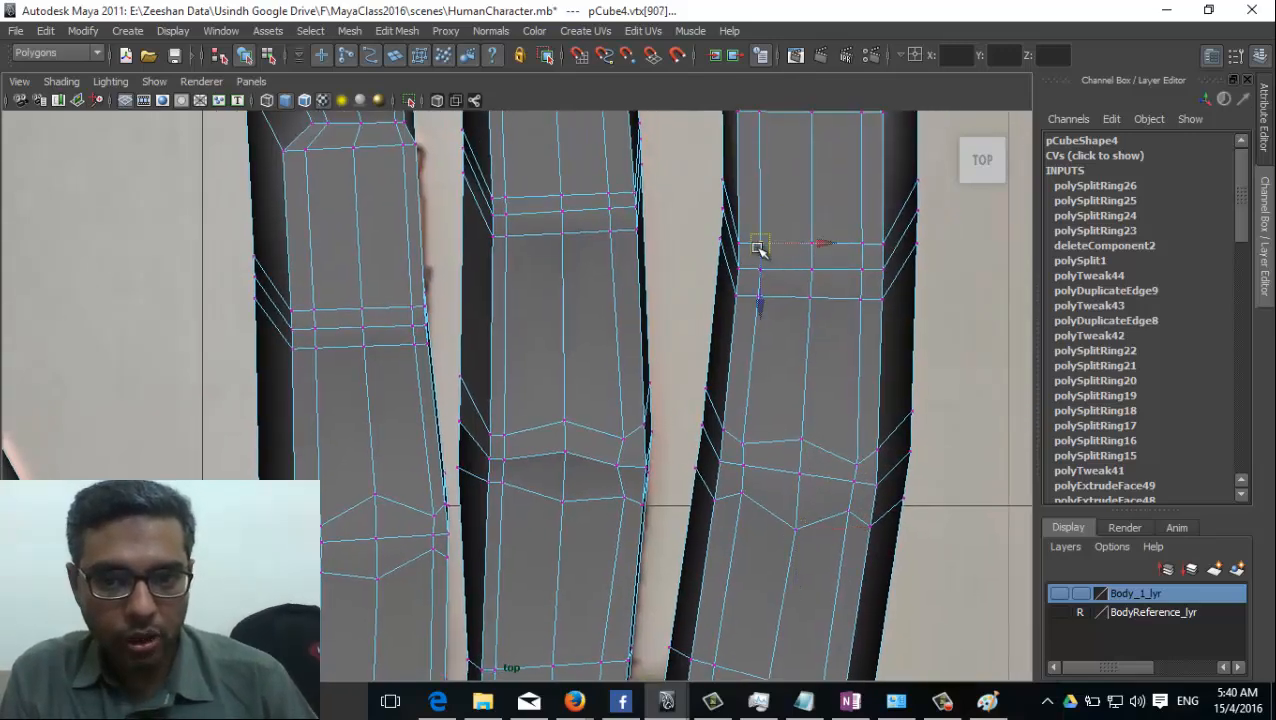
{"action": "left_click", "coordinate": [758, 285]}
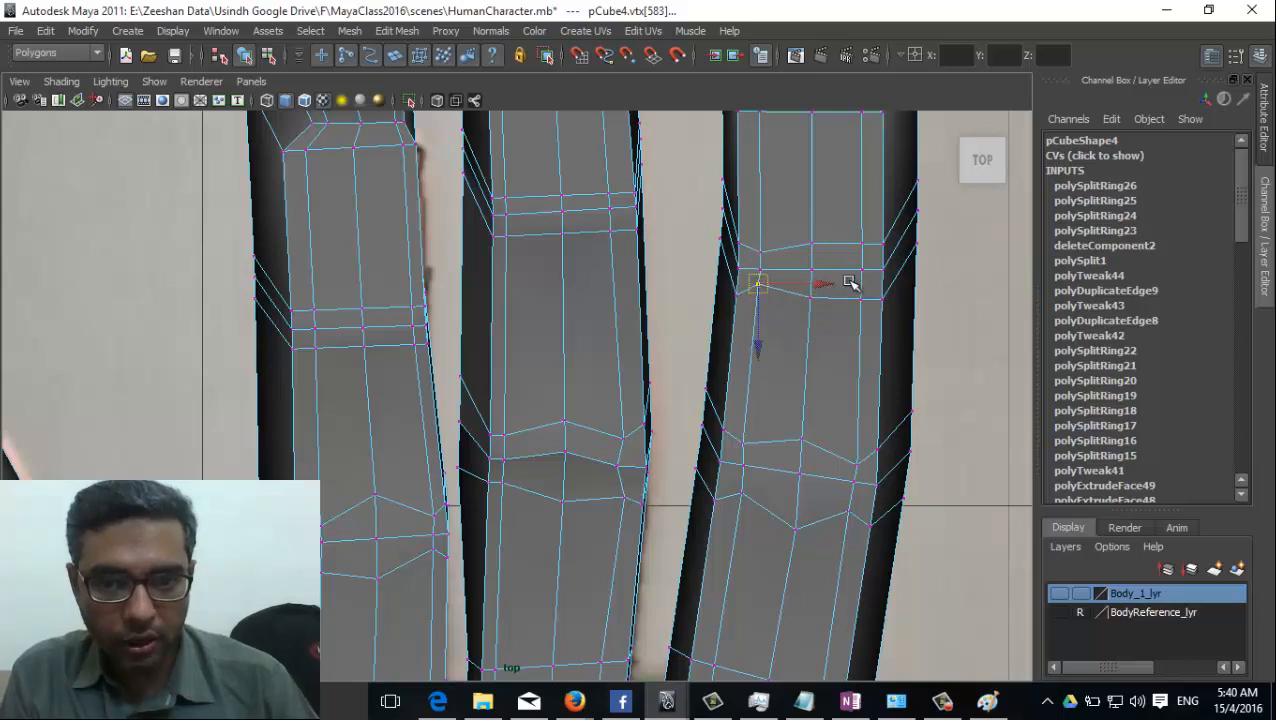
{"action": "left_click", "coordinate": [814, 245]}
{"action": "left_click_drag", "start_coordinate": [814, 245], "coordinate": [814, 228]}
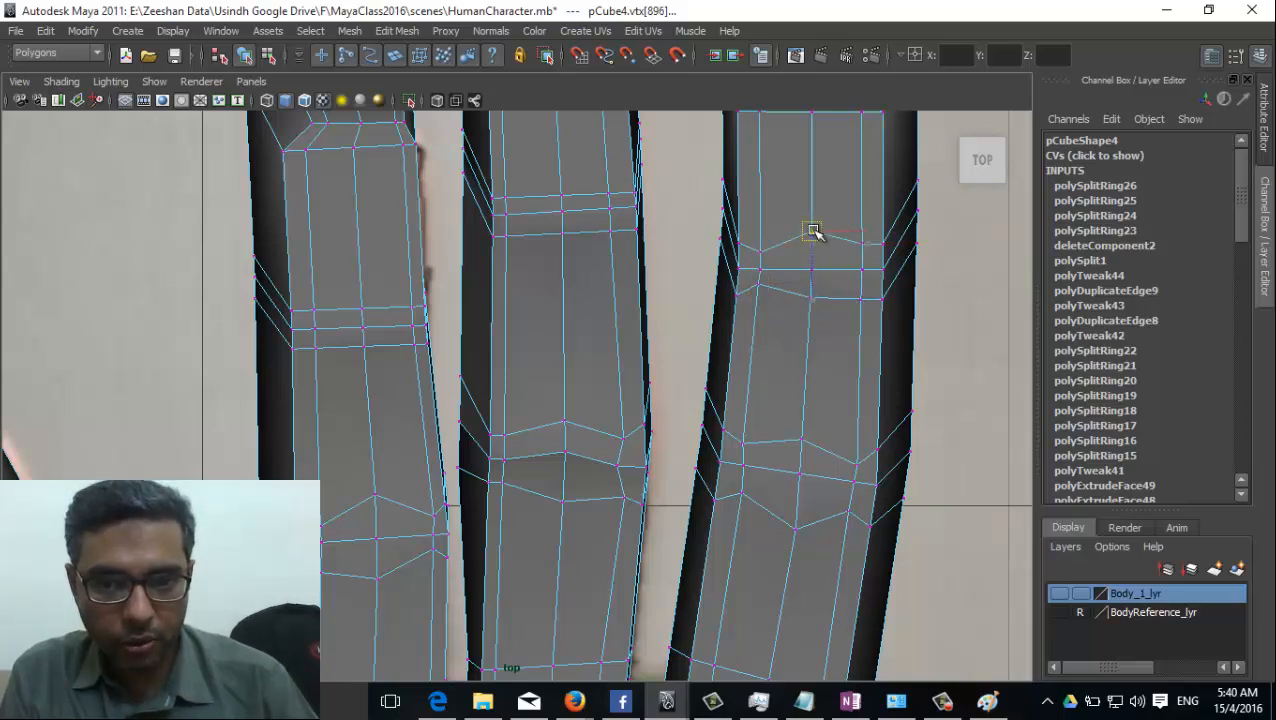
{"action": "left_click", "coordinate": [866, 249]}
{"action": "left_click", "coordinate": [864, 294]}
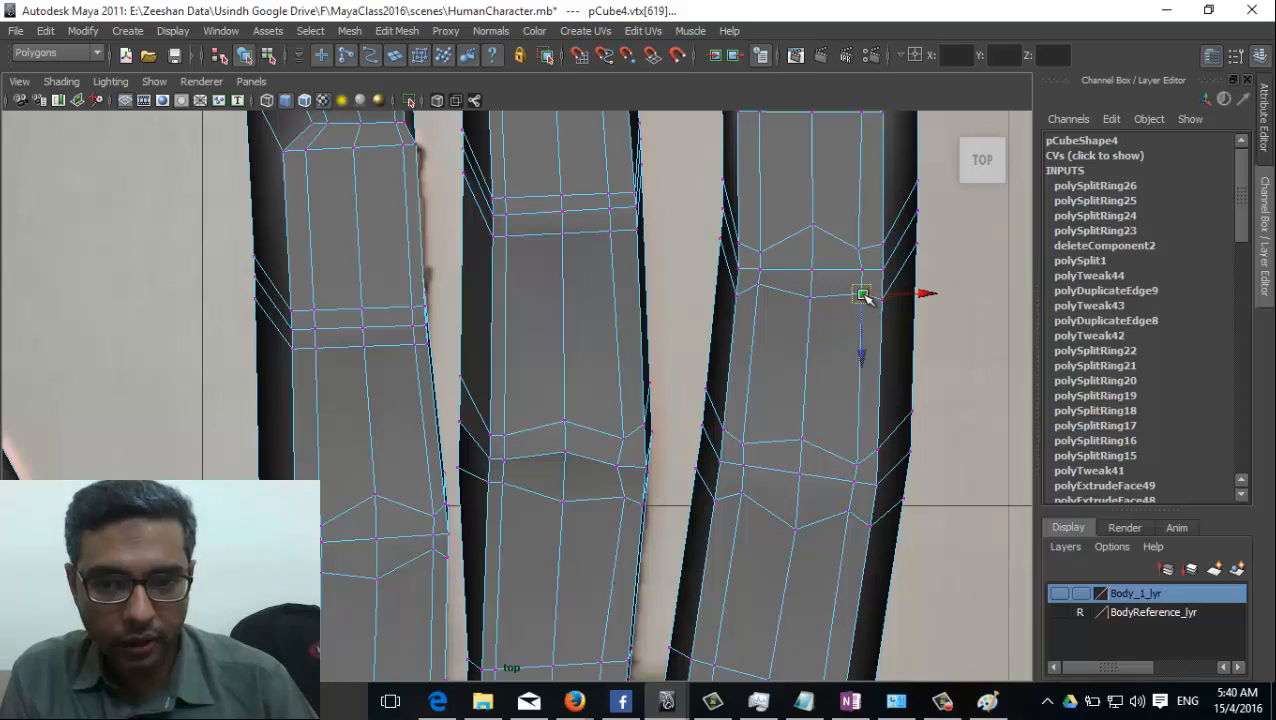
{"action": "left_click_drag", "start_coordinate": [818, 318], "coordinate": [814, 314]}
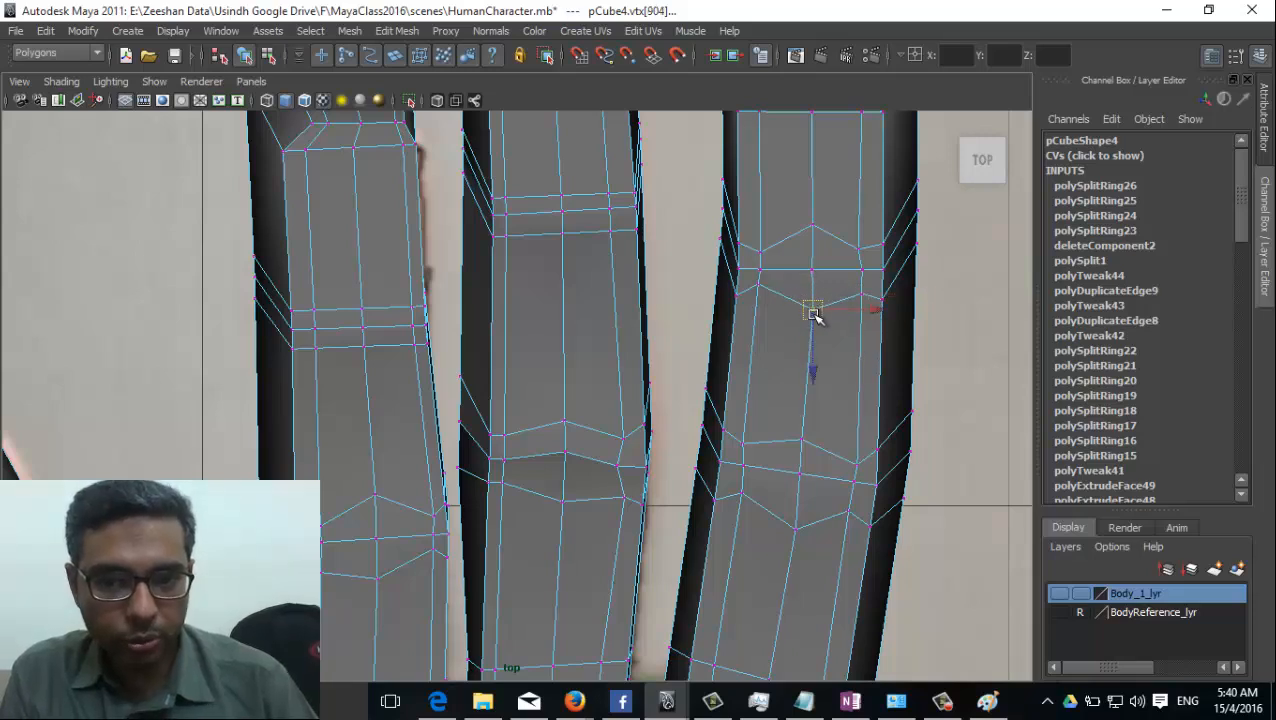
Round the middle finger's upper joint by spreading its centre vertices, drawing in the edge ones and shifting the ring-finger-side vertices towards the palm.
{"action": "left_click", "coordinate": [612, 196]}
{"action": "left_click", "coordinate": [563, 199]}
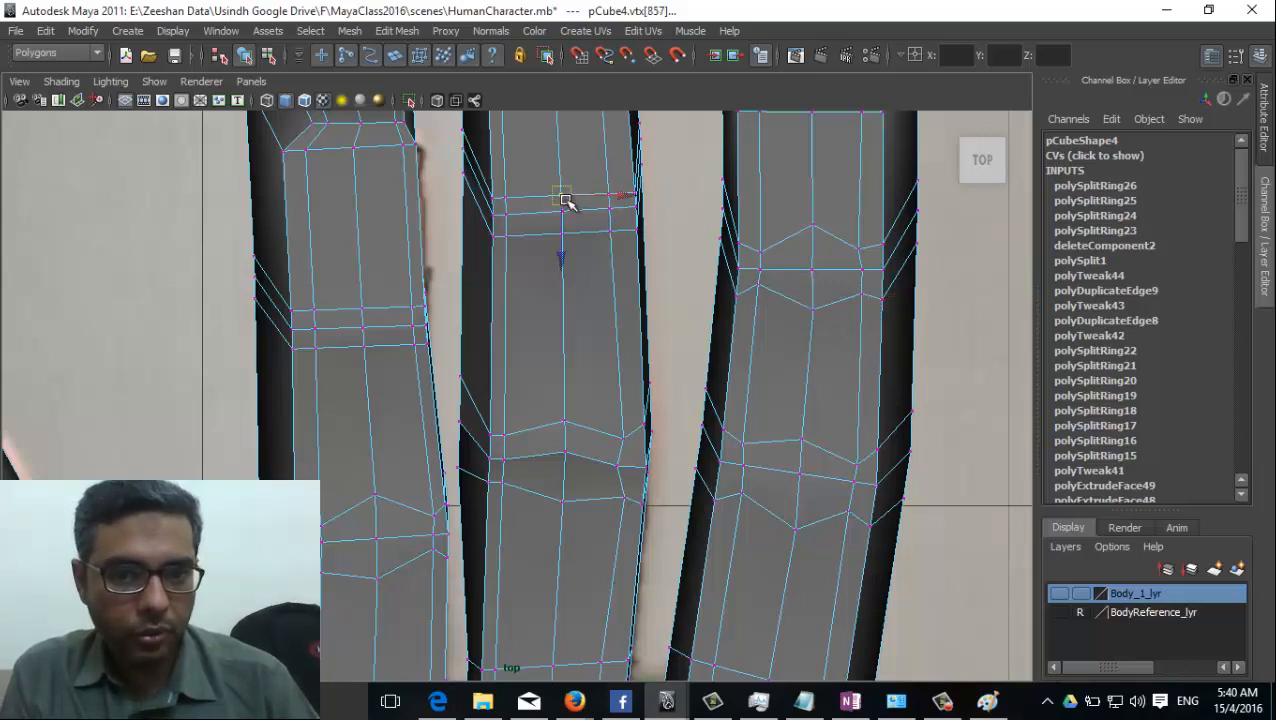
{"action": "left_click_drag", "start_coordinate": [563, 198], "coordinate": [612, 222]}
{"action": "left_click", "coordinate": [500, 209]}
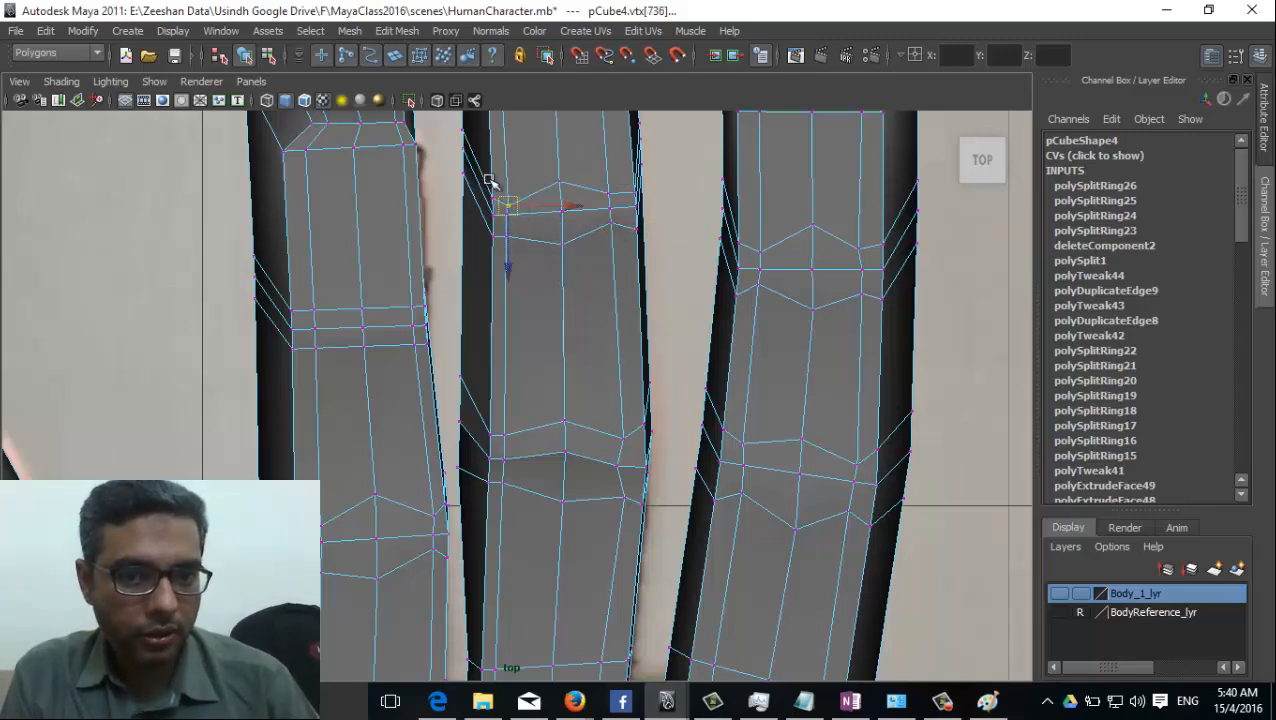
{"action": "middle_click_drag", "start_coordinate": [490, 188], "coordinate": [506, 229], "text": "alt"}
{"action": "left_click", "coordinate": [482, 215]}
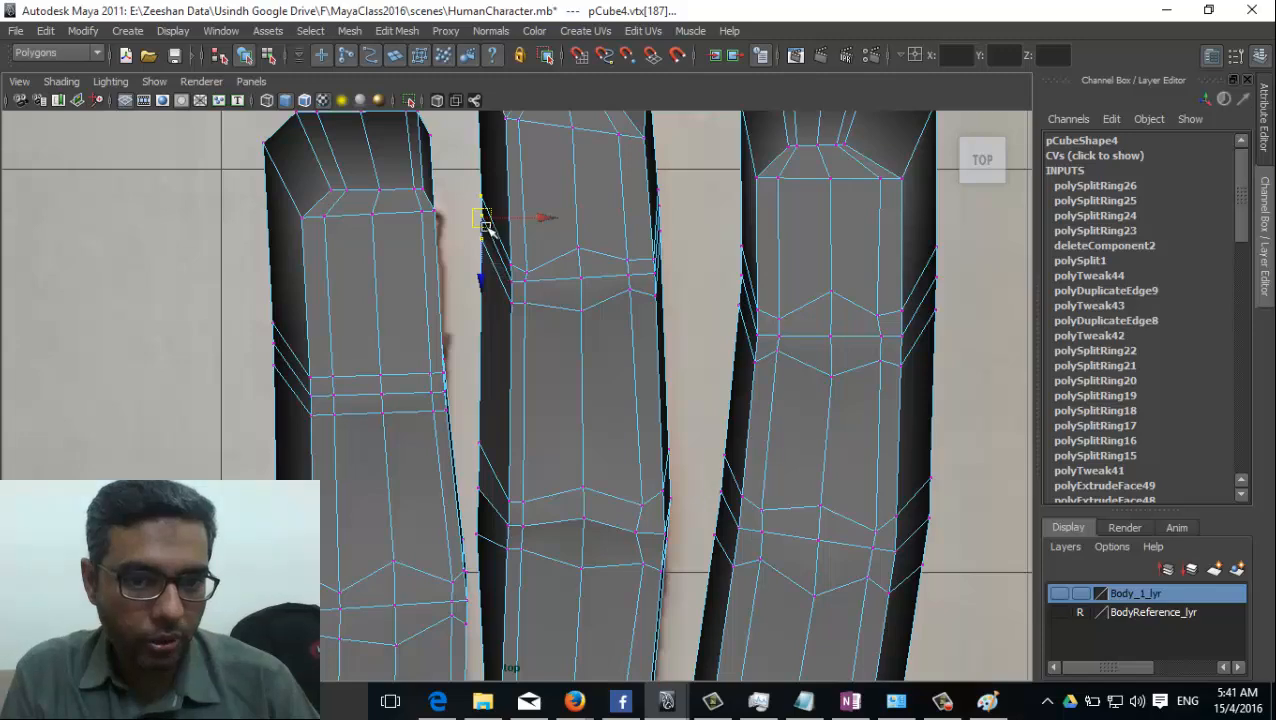
{"action": "left_click_drag", "start_coordinate": [485, 225], "coordinate": [487, 272]}
Shorten the middle fingertip by moving its end vertices and both outer corner vertices towards the palm.
{"action": "middle_click_drag", "start_coordinate": [526, 314], "coordinate": [546, 424], "text": "alt"}
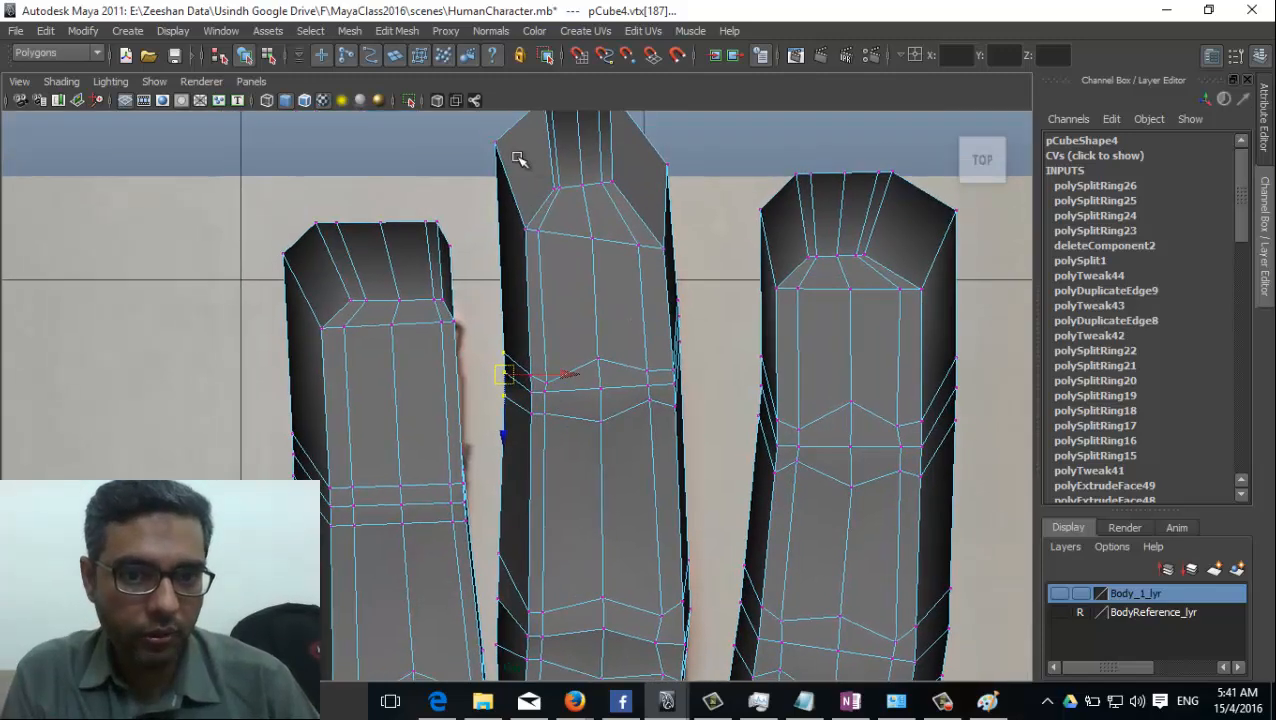
{"action": "left_click", "coordinate": [500, 148]}
{"action": "left_click_drag", "start_coordinate": [498, 147], "coordinate": [507, 221]}
{"action": "middle_click_drag", "start_coordinate": [600, 296], "coordinate": [594, 416], "text": "alt"}
{"action": "left_click_drag", "start_coordinate": [526, 203], "coordinate": [579, 279]}
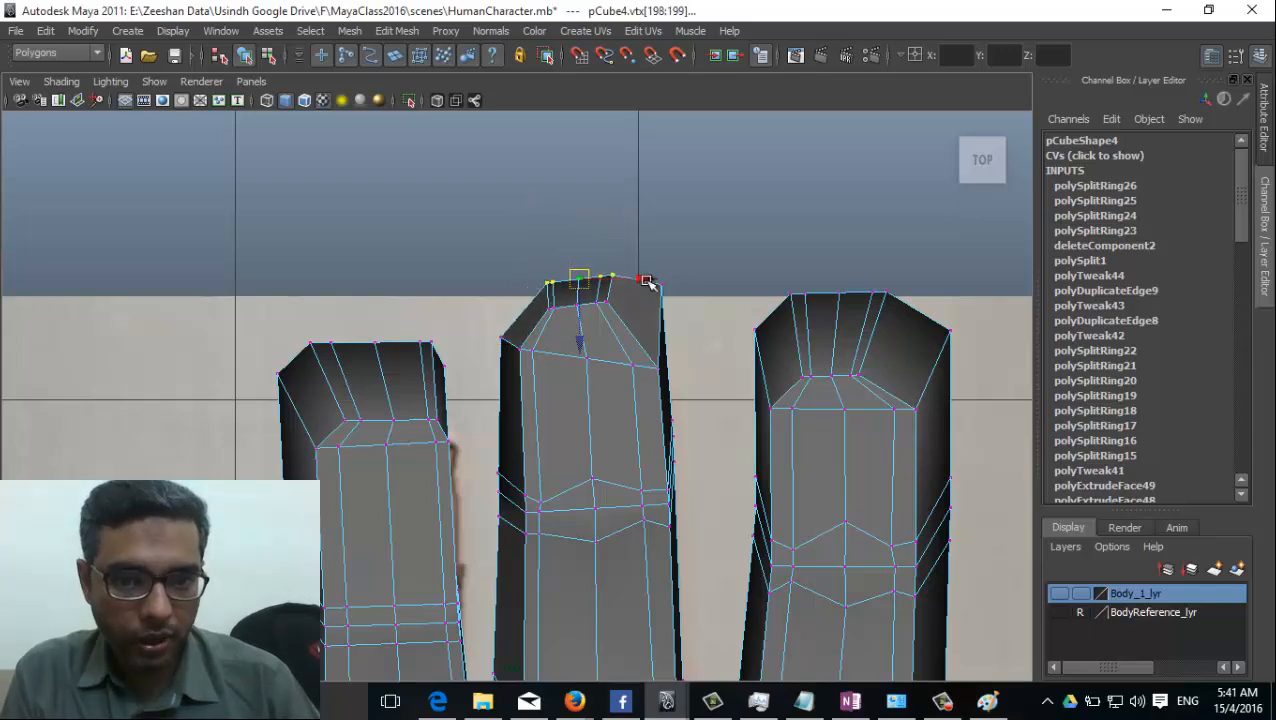
{"action": "left_click", "coordinate": [660, 284]}
{"action": "left_click_drag", "start_coordinate": [661, 285], "coordinate": [664, 336]}
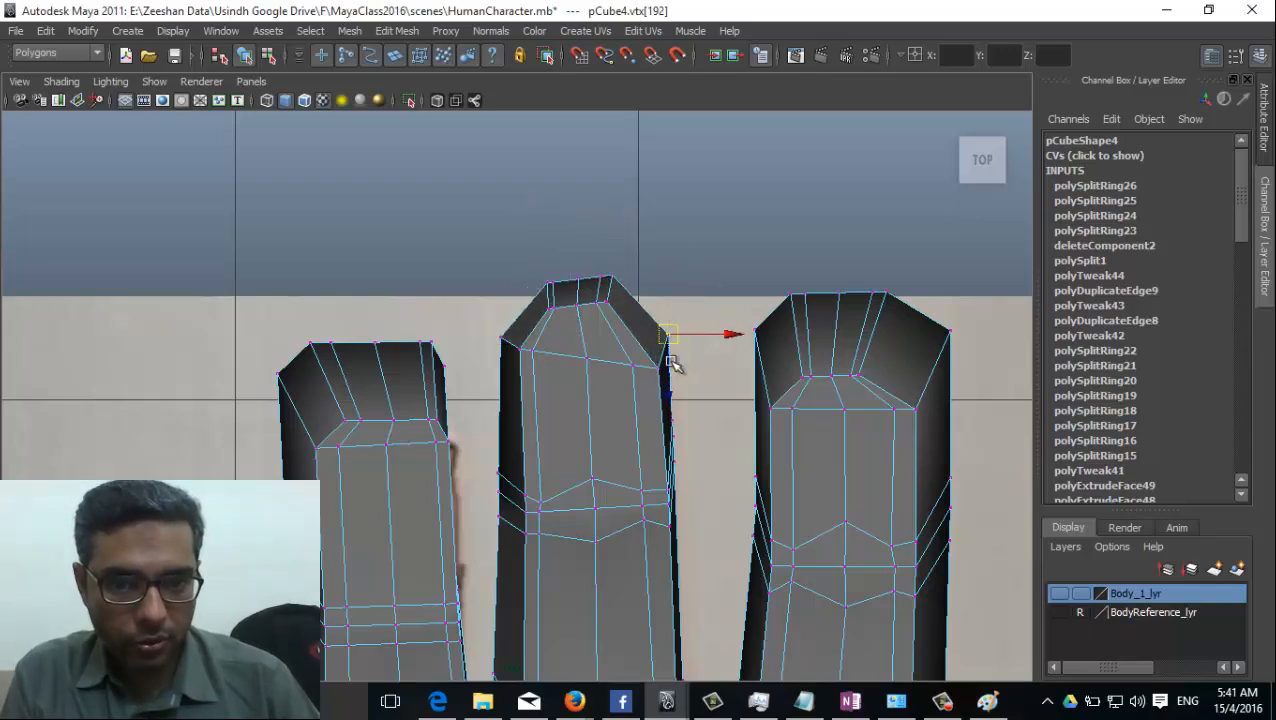
Move the ring fingertip's end and corner vertices towards the palm to shorten the tip.
{"action": "middle_click_drag", "start_coordinate": [664, 336], "coordinate": [657, 231], "text": "alt"}
{"action": "left_click_drag", "start_coordinate": [334, 180], "coordinate": [372, 197]}
{"action": "left_click_drag", "start_coordinate": [281, 134], "coordinate": [482, 199]}
{"action": "left_click_drag", "start_coordinate": [398, 174], "coordinate": [407, 226]}
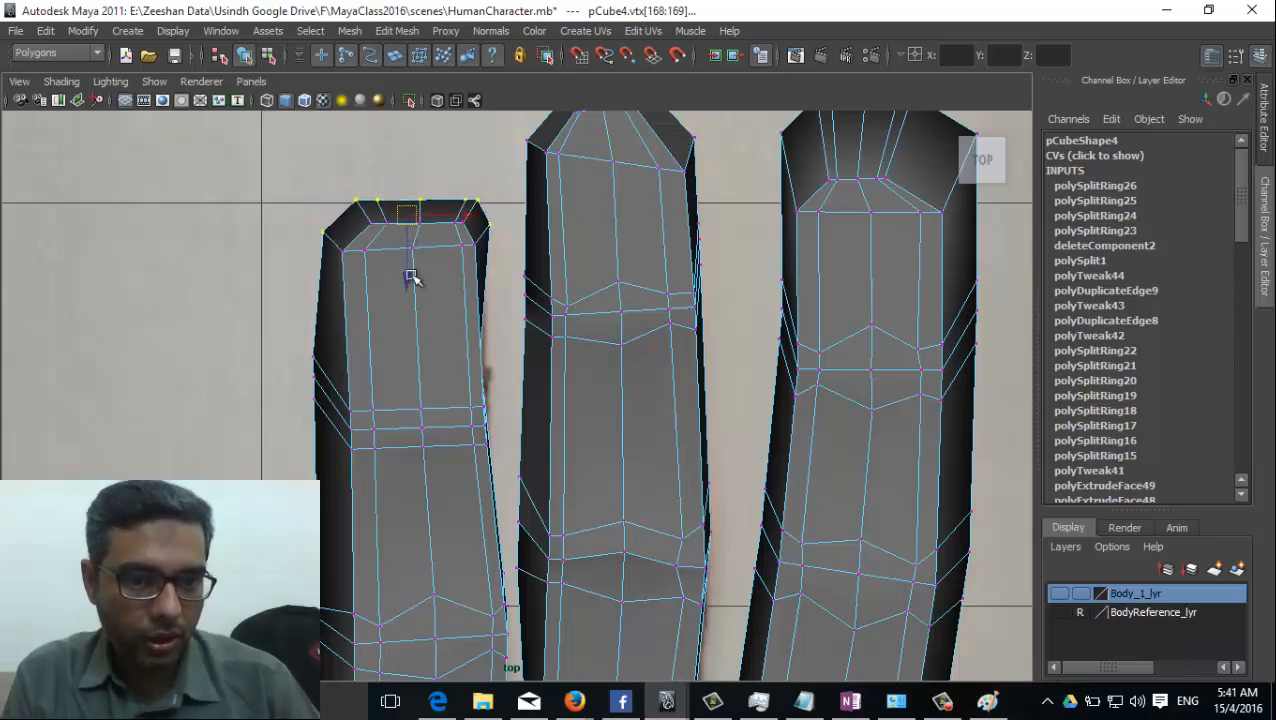
Move the ring finger's outer vertices facing the little finger towards the palm, level with the upper joint's edge loops.
{"action": "middle_click_drag", "start_coordinate": [410, 279], "coordinate": [481, 158], "text": "alt"}
{"action": "left_click_drag", "start_coordinate": [370, 219], "coordinate": [388, 314]}
{"action": "left_click_drag", "start_coordinate": [384, 263], "coordinate": [404, 313]}
Reposition the ring finger's outer vertices facing the little finger so they line up with the lower joint's edge loops.
{"action": "middle_click_drag", "start_coordinate": [444, 340], "coordinate": [437, 255], "text": "alt"}
{"action": "left_click_drag", "start_coordinate": [368, 371], "coordinate": [405, 452]}
{"action": "left_click", "coordinate": [388, 430]}
{"action": "key", "text": "ctrl+z"}
{"action": "left_click_drag", "start_coordinate": [370, 391], "coordinate": [402, 458]}
{"action": "left_click_drag", "start_coordinate": [382, 416], "coordinate": [402, 436]}
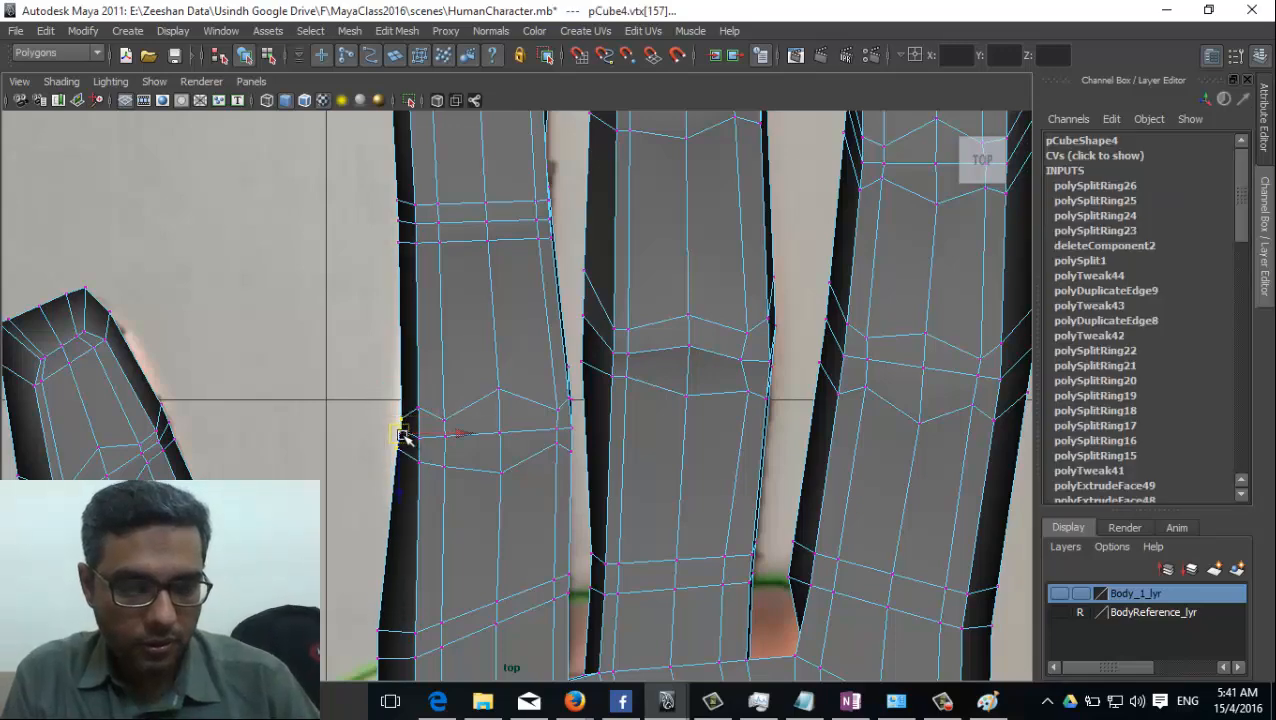
Move the outer vertices at the ring finger's base, on the little finger's side, inward to straighten the finger's edge.
{"action": "middle_click_drag", "start_coordinate": [485, 440], "coordinate": [484, 322], "text": "alt"}
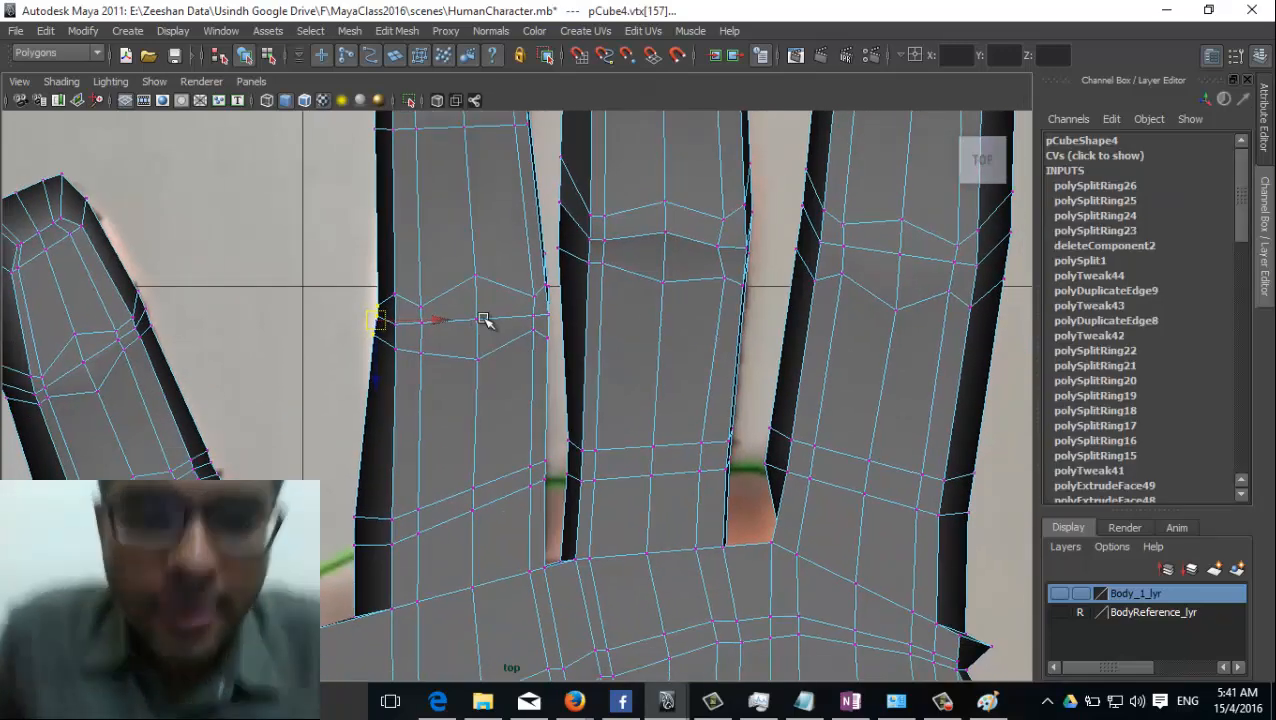
{"action": "key", "text": "F8"}
{"action": "right_click_drag", "start_coordinate": [372, 360], "coordinate": [306, 366]}
{"action": "left_click", "coordinate": [368, 528]}
Shift the middle finger's outer vertices facing the ring finger inward at the lower joint and scale them closer together.
{"action": "middle_click_drag", "start_coordinate": [643, 373], "coordinate": [625, 477], "text": "alt"}
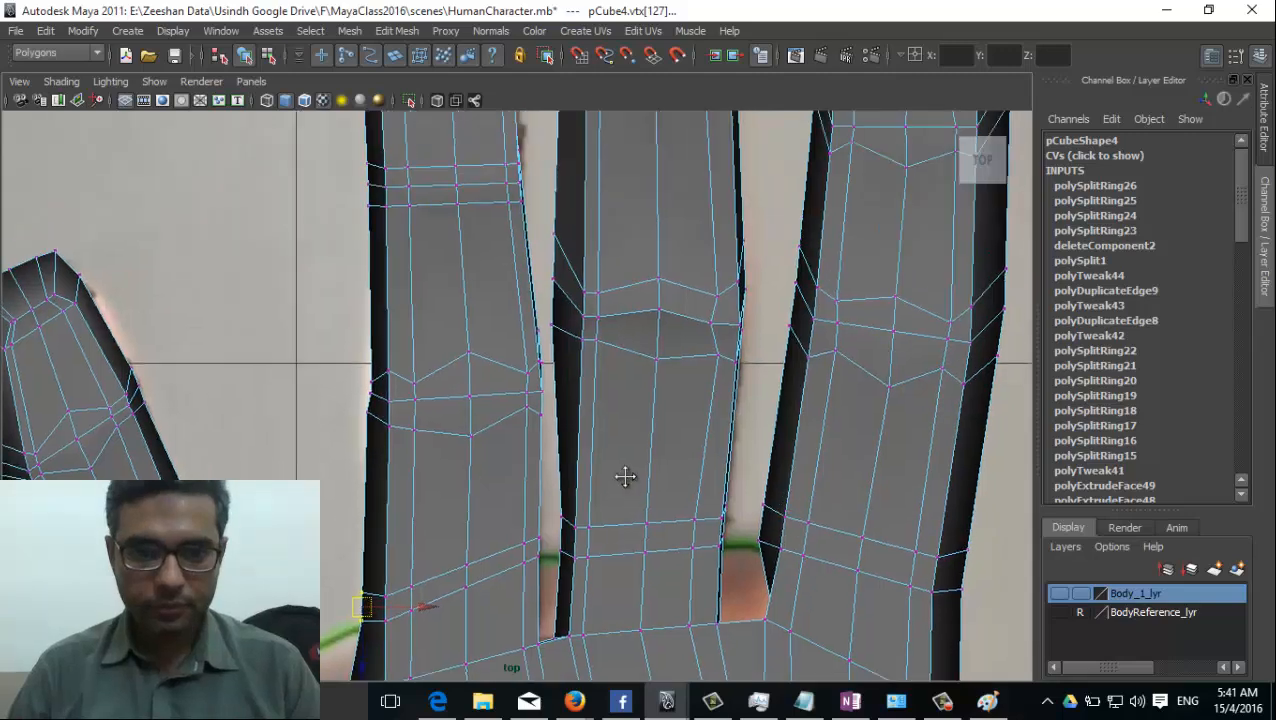
{"action": "left_click", "coordinate": [563, 318]}
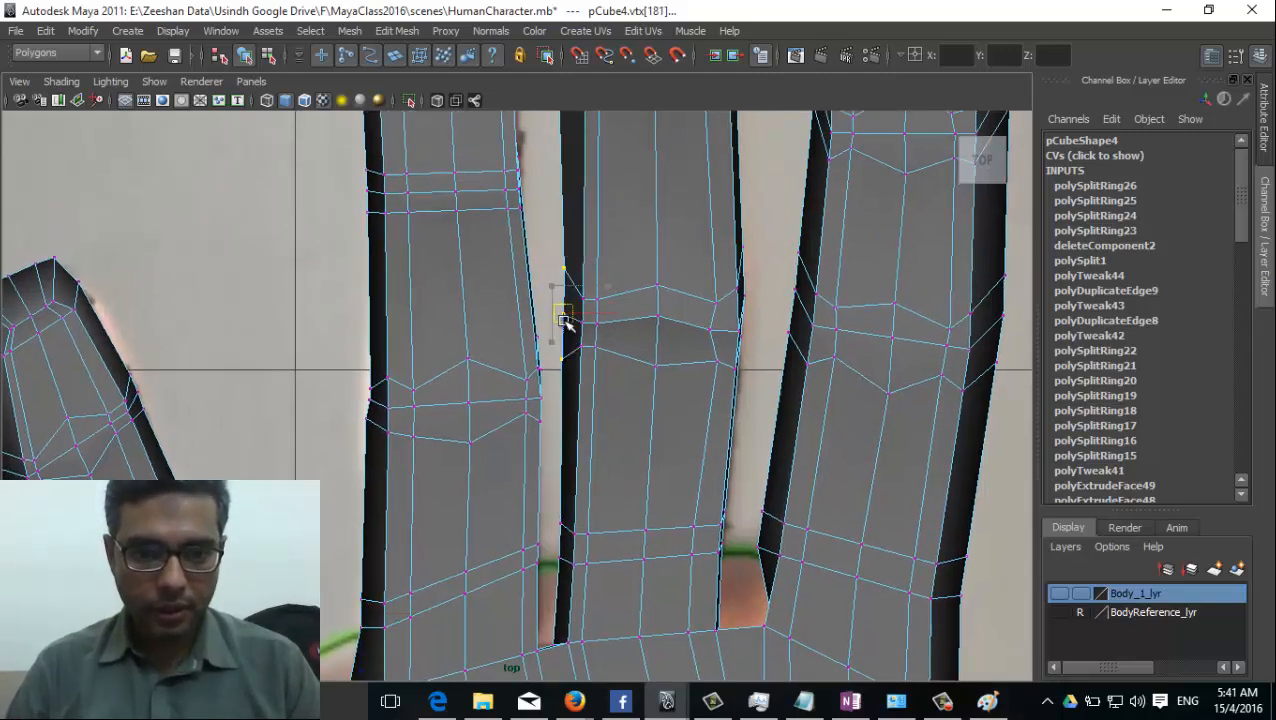
{"action": "left_click", "coordinate": [563, 399]}
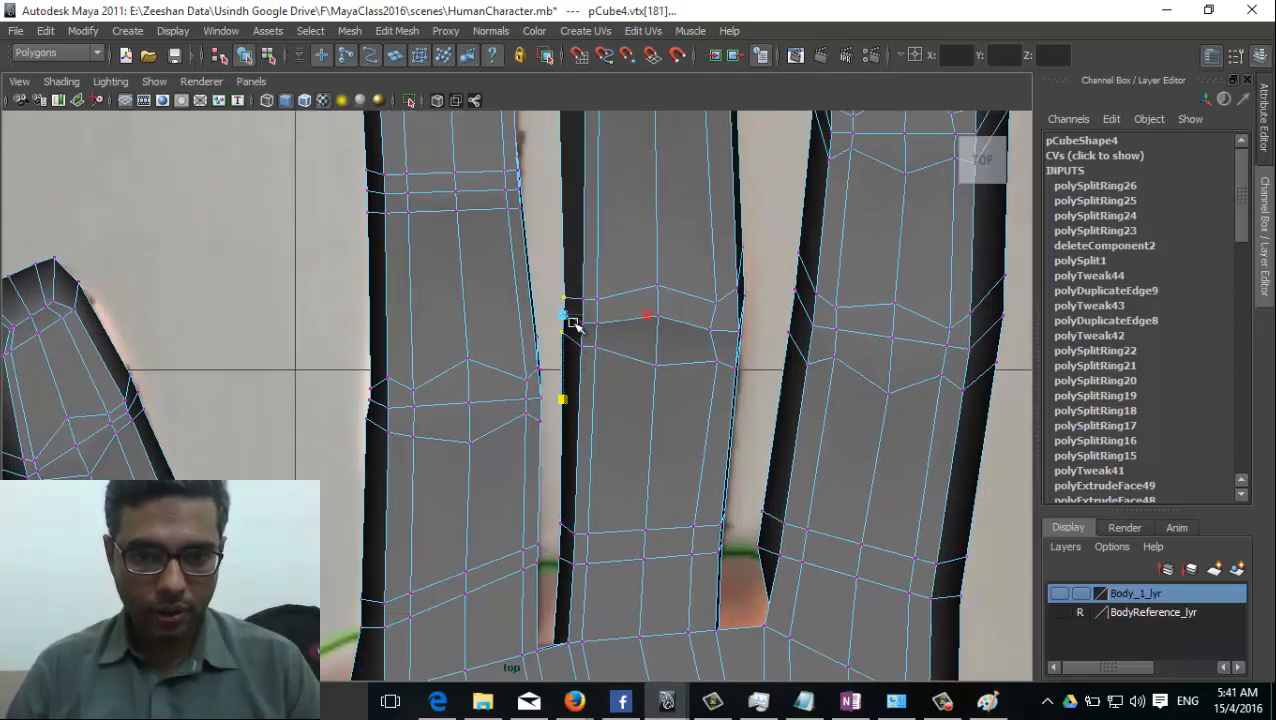
Scale the index finger's outer vertices facing the middle finger closer together and move them towards the palm, level with the lower joint.
{"action": "middle_click_drag", "start_coordinate": [681, 355], "coordinate": [535, 351], "text": "alt"}
{"action": "left_click_drag", "start_coordinate": [640, 224], "coordinate": [660, 356]}
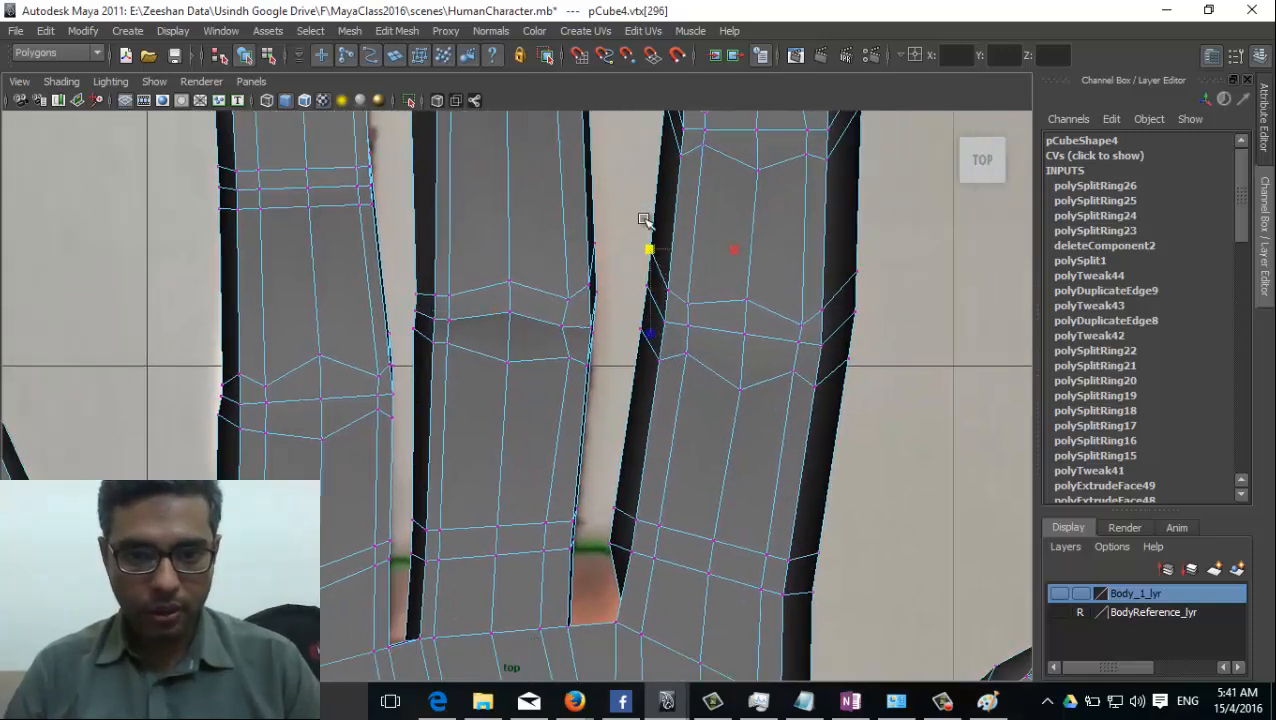
{"action": "left_click_drag", "start_coordinate": [648, 206], "coordinate": [646, 244]}
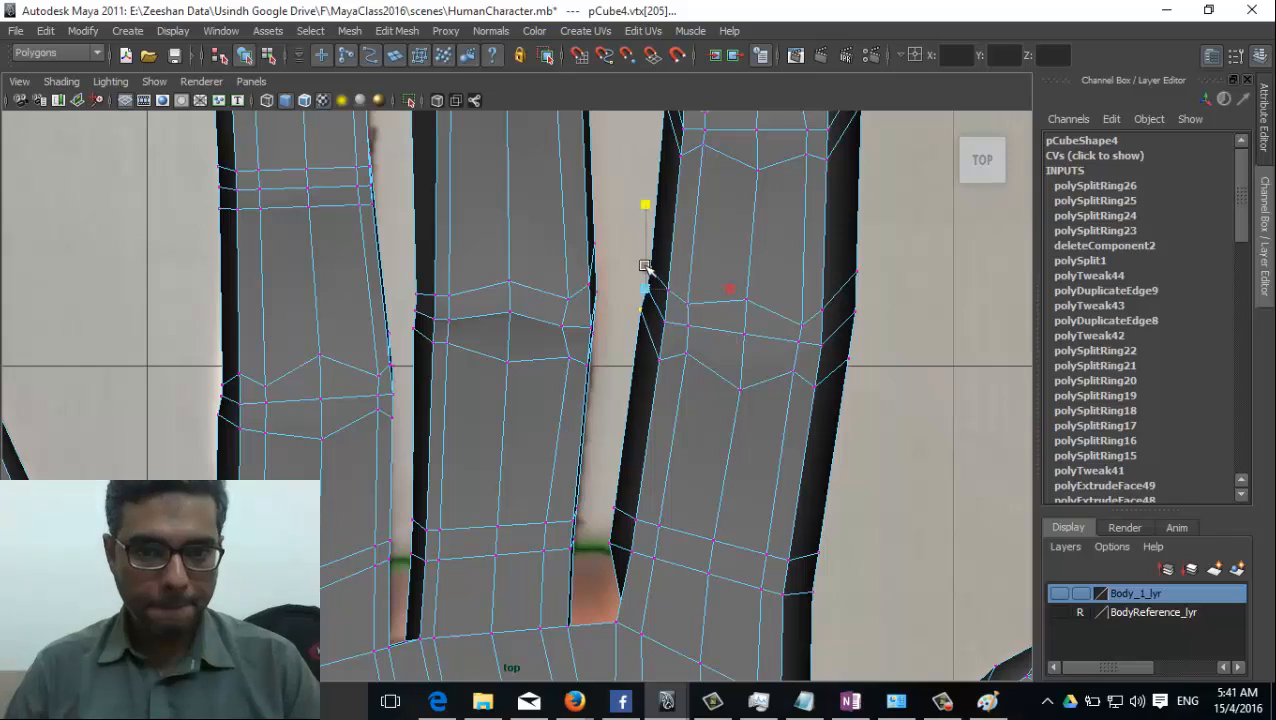
{"action": "key", "text": "w"}
{"action": "left_click_drag", "start_coordinate": [645, 289], "coordinate": [651, 314]}
{"action": "middle_click_drag", "start_coordinate": [766, 421], "coordinate": [768, 518], "text": "alt"}
{"action": "scroll", "coordinate": [767, 517], "scroll_direction": "down", "scroll_amount": 4}
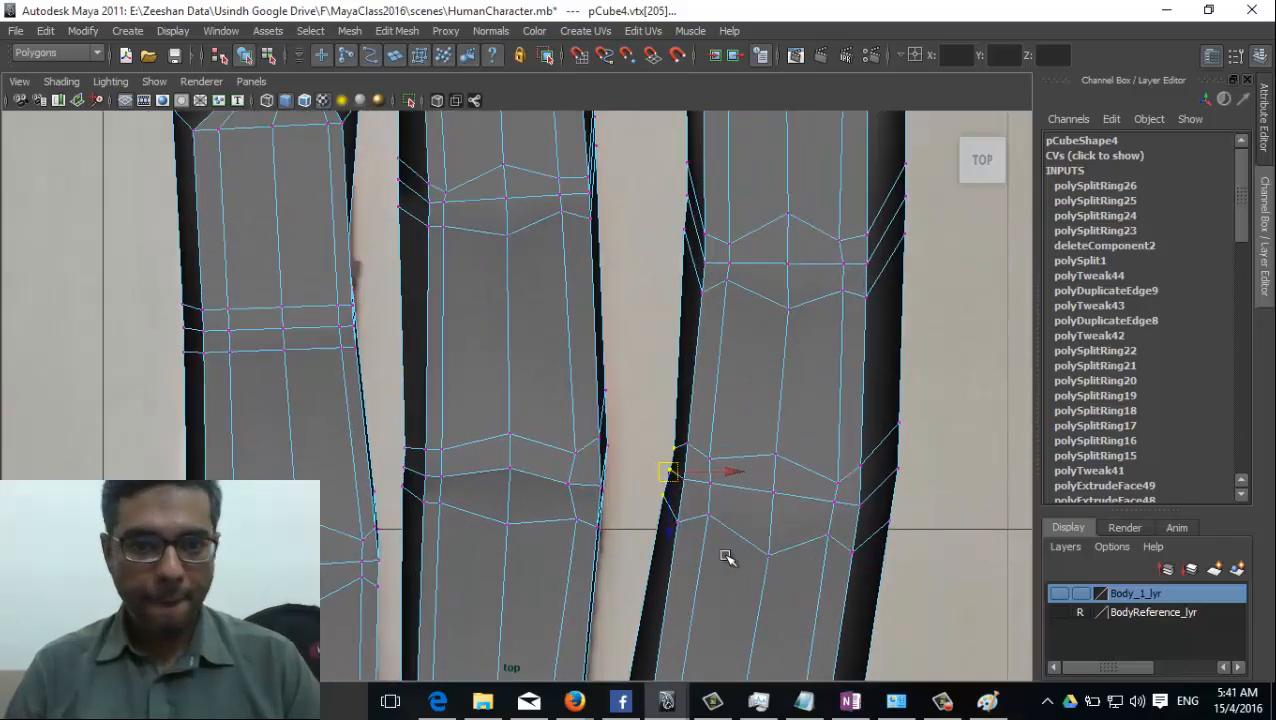
{"action": "scroll", "coordinate": [570, 430], "scroll_direction": "up", "scroll_amount": 4}
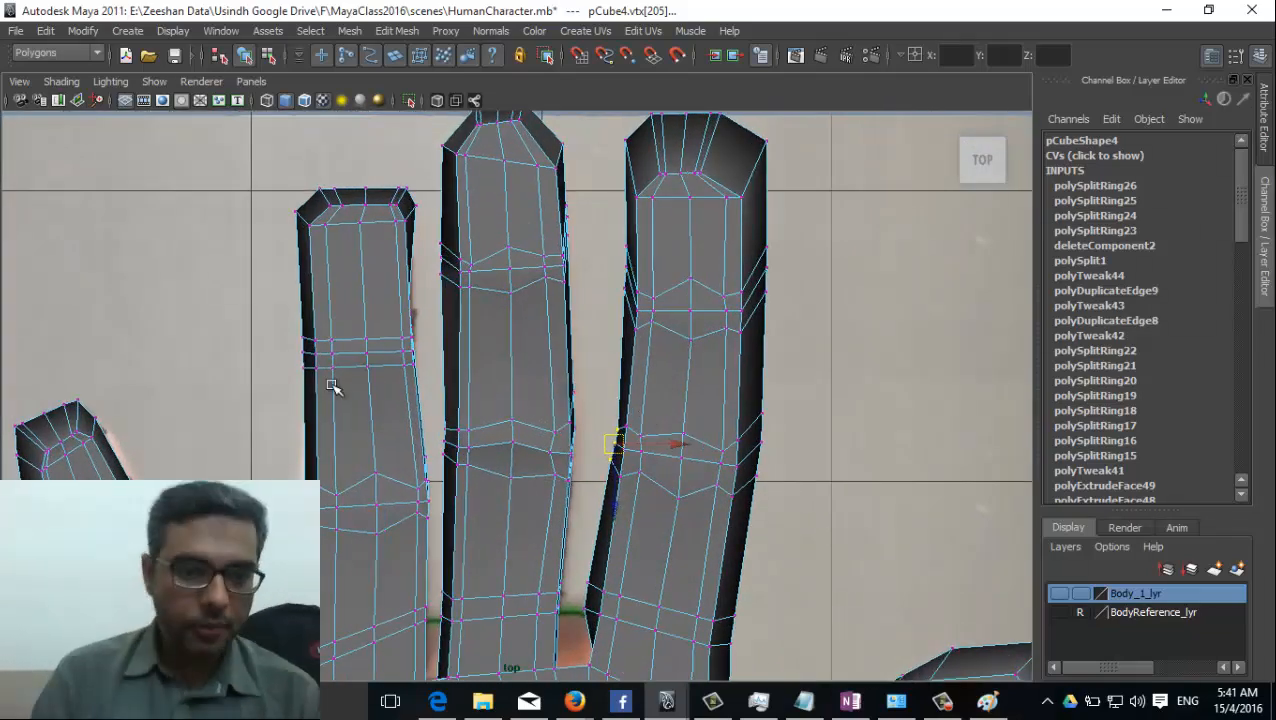
Shape the ring finger's upper joint by moving its upper loop's centre vertex towards the fingertip and its lower loop's centre vertex towards the palm.
{"action": "scroll", "coordinate": [337, 347], "scroll_direction": "up", "scroll_amount": 3}
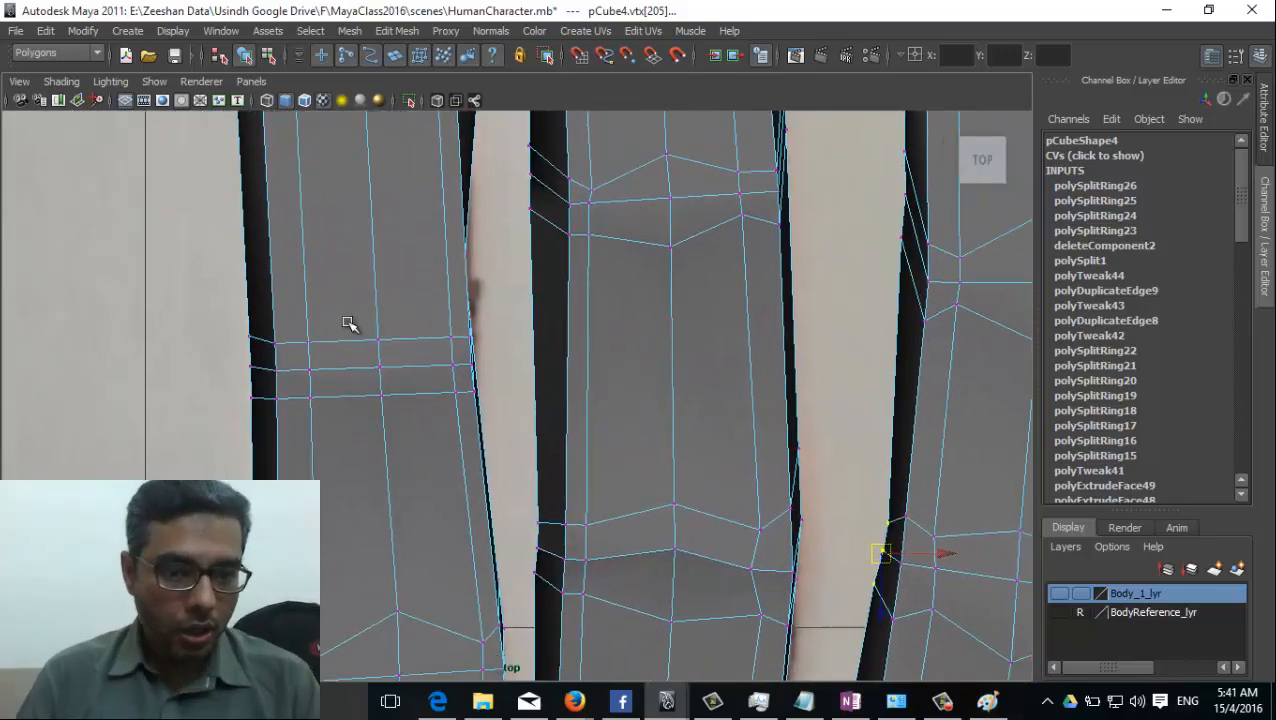
{"action": "left_click_drag", "start_coordinate": [392, 348], "coordinate": [397, 356]}
{"action": "left_click_drag", "start_coordinate": [377, 337], "coordinate": [371, 296]}
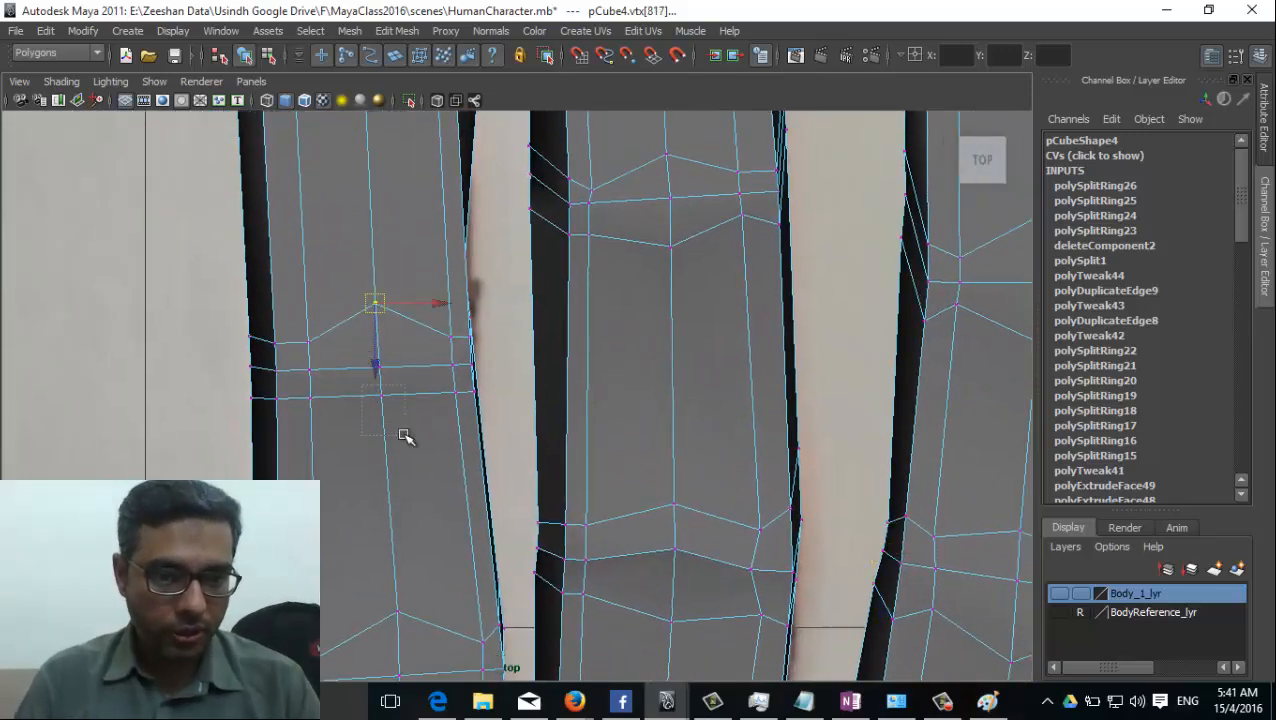
{"action": "left_click_drag", "start_coordinate": [403, 434], "coordinate": [405, 436]}
{"action": "left_click_drag", "start_coordinate": [382, 397], "coordinate": [387, 422]}
{"action": "mouse_move", "coordinate": [302, 391]}
{"action": "left_mouse_down"}
{"action": "mouse_move", "coordinate": [320, 409]}
{"action": "mouse_move", "coordinate": [308, 393]}
{"action": "left_mouse_up"}
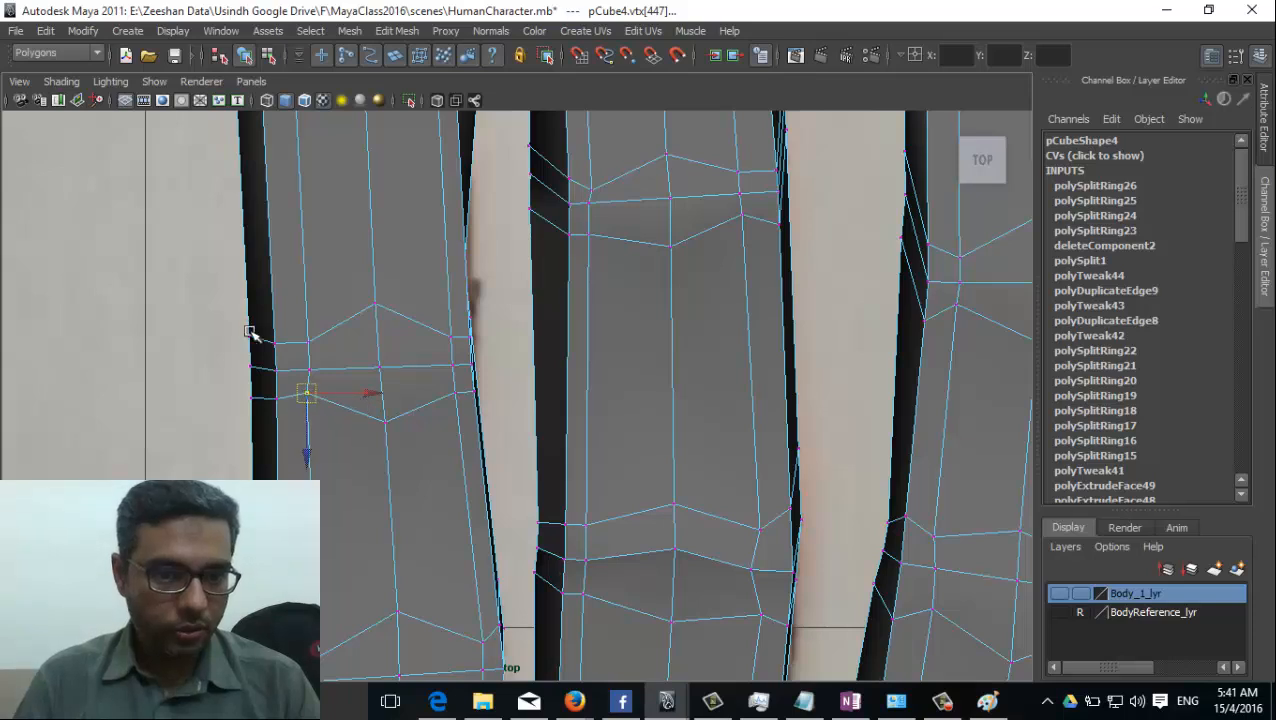
Scale the ring finger's outer vertices at the upper joint closer together along the finger.
{"action": "left_click_drag", "start_coordinate": [250, 333], "coordinate": [249, 408]}
{"action": "left_click", "coordinate": [248, 292]}
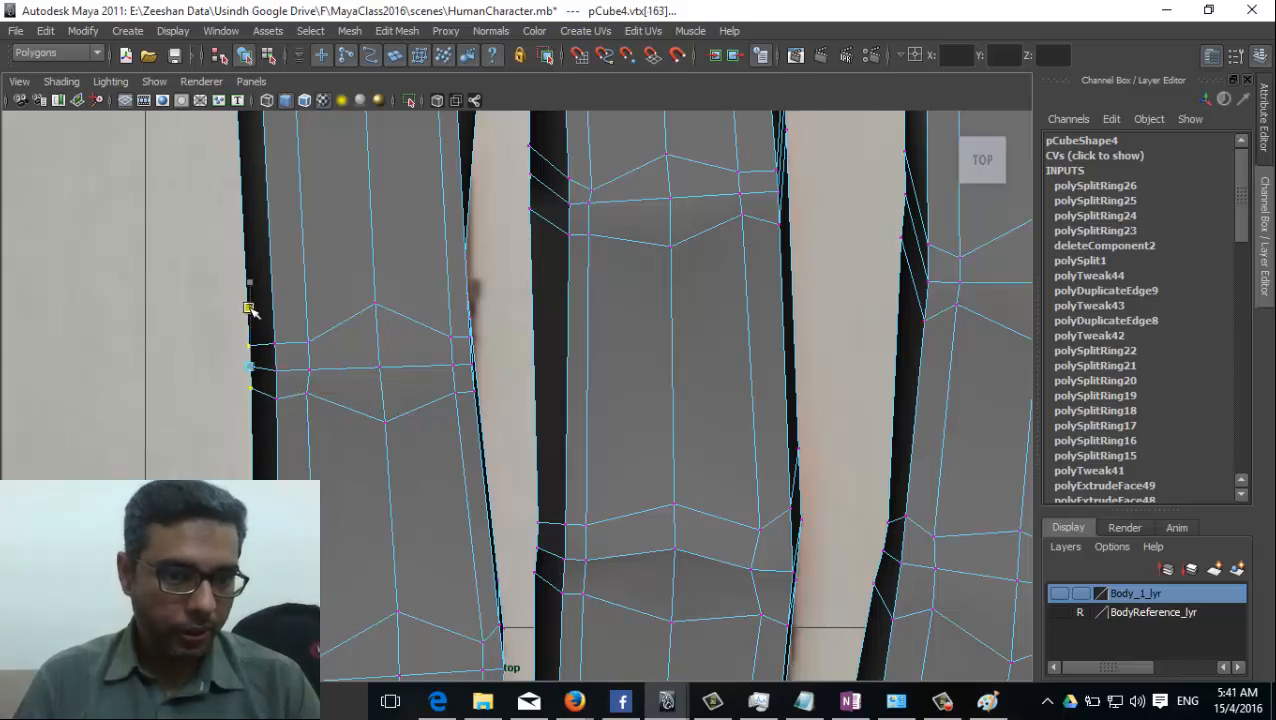
{"action": "left_click_drag", "start_coordinate": [501, 408], "coordinate": [498, 400]}
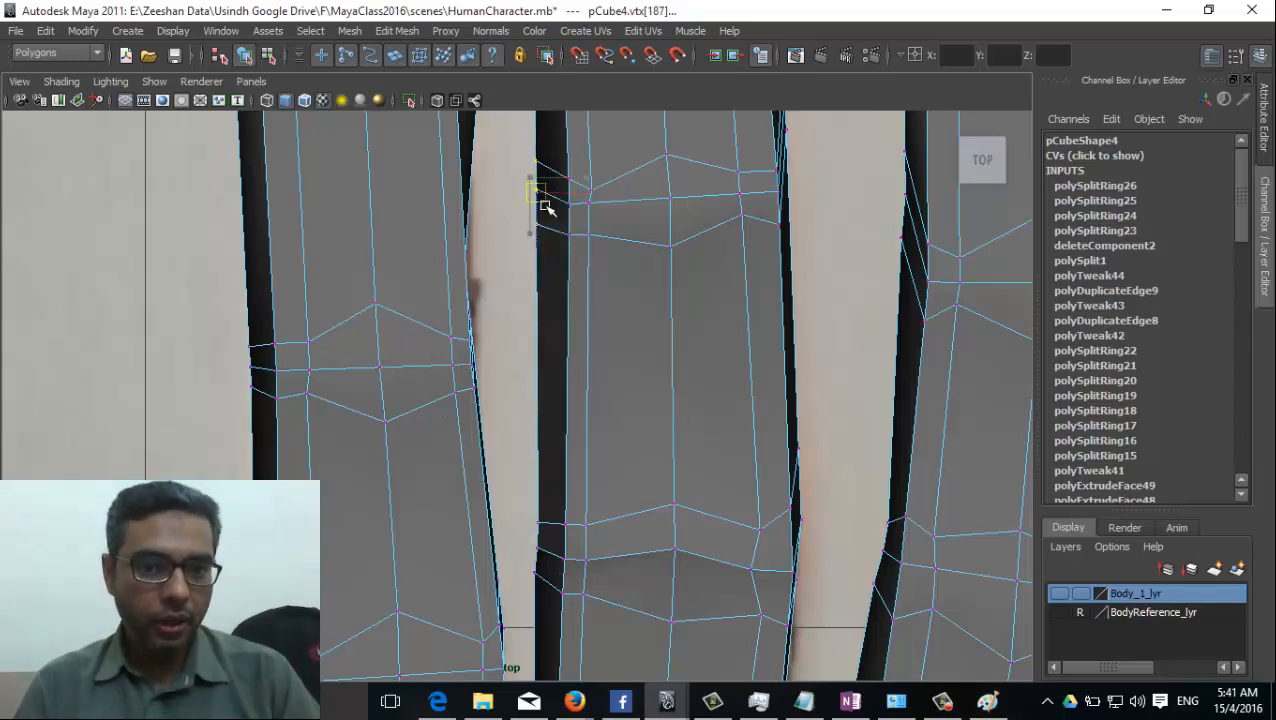
Reposition the middle finger's outer vertices at the upper joint, moving the ring-finger side inward and the index-finger side towards the palm.
{"action": "left_click_drag", "start_coordinate": [541, 194], "coordinate": [558, 210]}
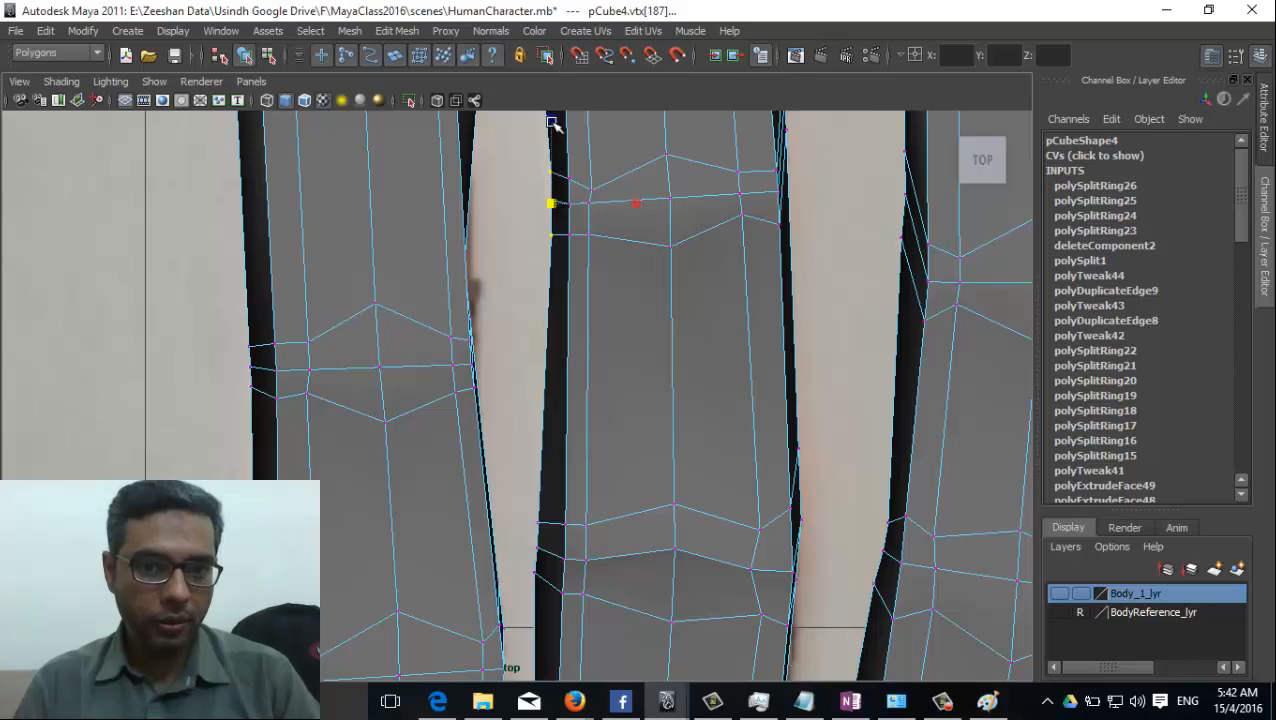
{"action": "middle_click_drag", "start_coordinate": [555, 194], "coordinate": [664, 407], "text": "alt"}
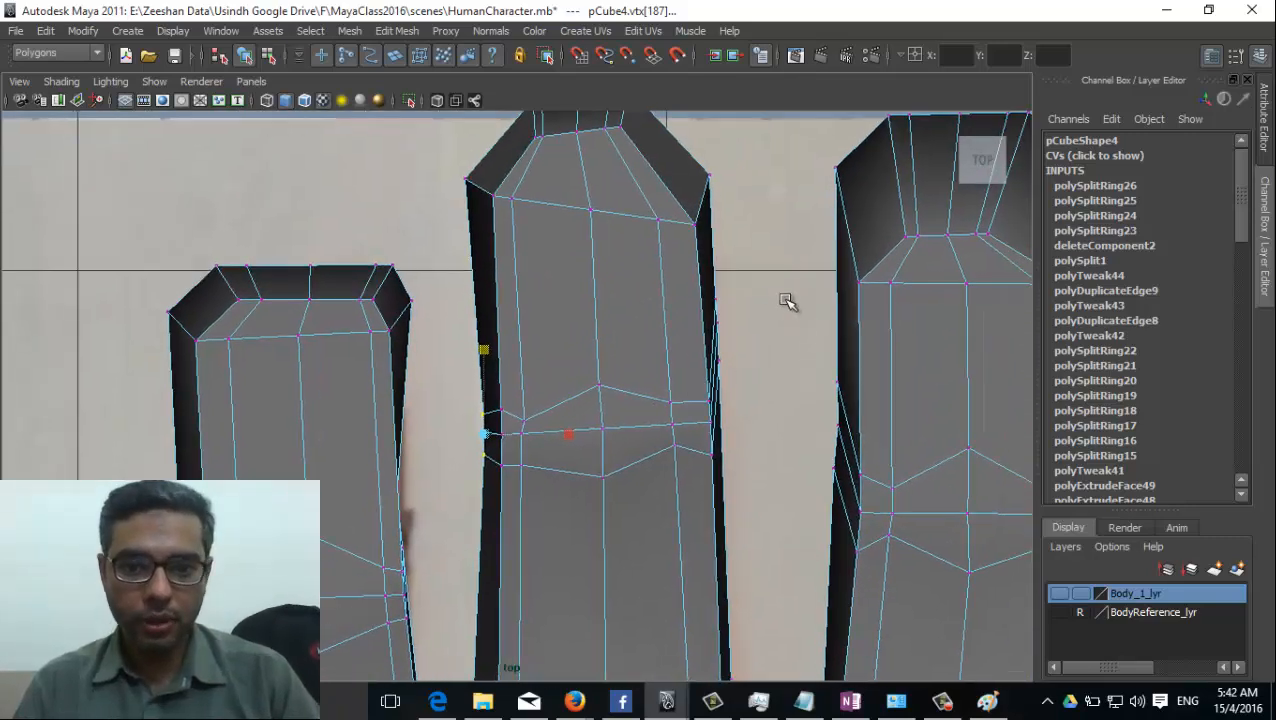
{"action": "left_click_drag", "start_coordinate": [747, 285], "coordinate": [720, 425]}
{"action": "key", "text": "w"}
{"action": "left_click_drag", "start_coordinate": [714, 375], "coordinate": [721, 414]}
{"action": "middle_click_drag", "start_coordinate": [777, 490], "coordinate": [658, 235], "text": "alt"}
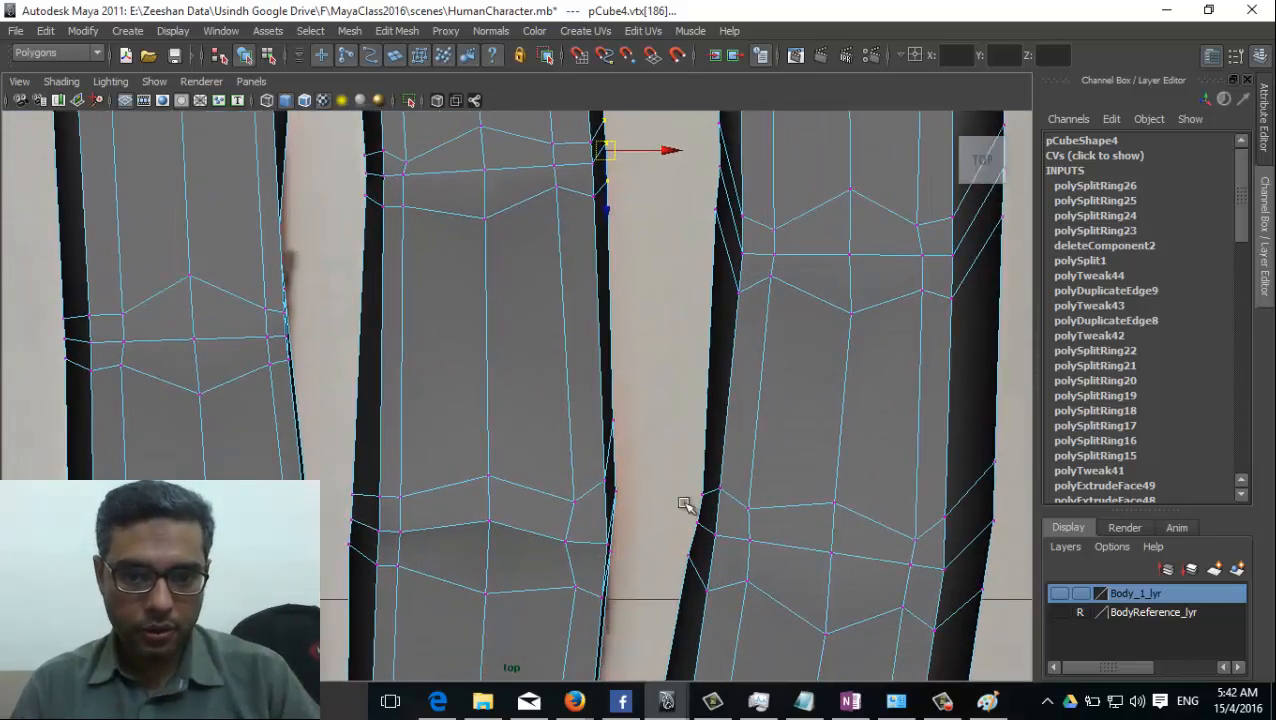
Move the middle finger's outer vertex facing the index finger towards the palm to meet the lower joint's edge loop.
{"action": "middle_click_drag", "start_coordinate": [686, 506], "coordinate": [661, 385], "text": "alt"}
{"action": "left_click_drag", "start_coordinate": [613, 275], "coordinate": [583, 321]}
{"action": "left_click_drag", "start_coordinate": [589, 303], "coordinate": [588, 360]}
{"action": "middle_click_drag", "start_coordinate": [720, 424], "coordinate": [718, 515], "text": "alt"}
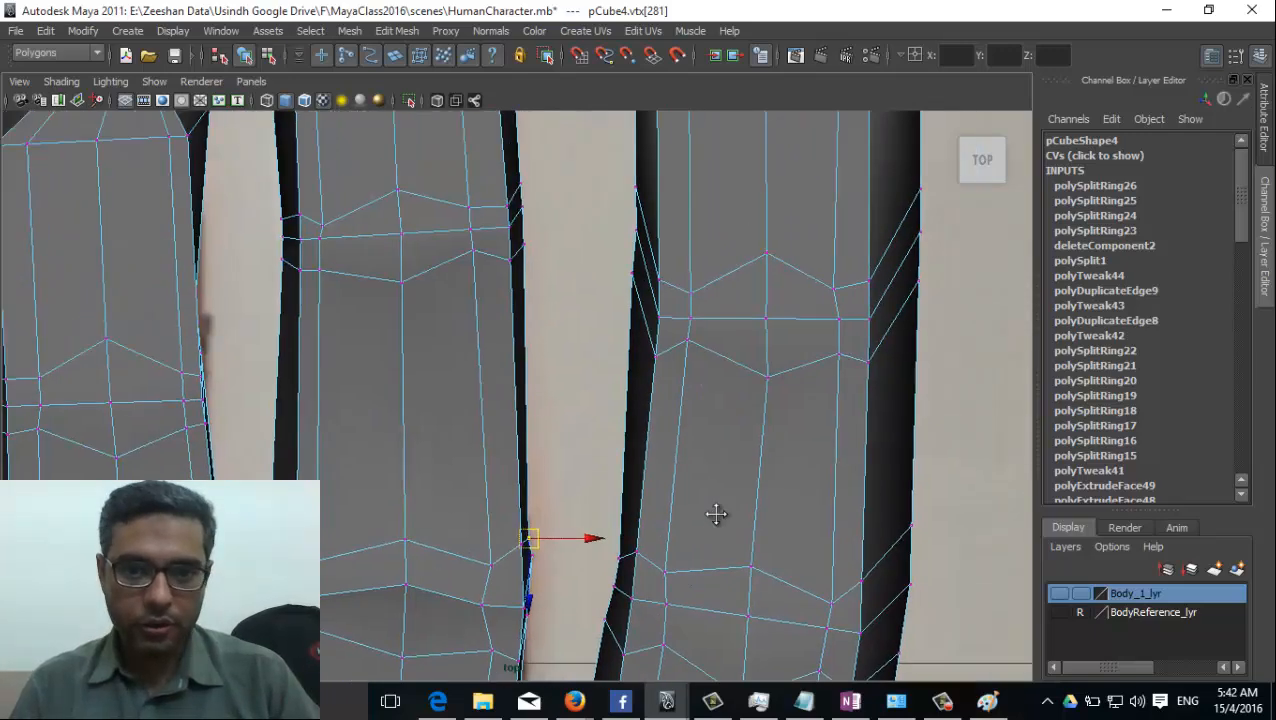
Move the index finger's outer vertices facing the middle finger towards the palm, level with the upper joint, and scale them closer together.
{"action": "middle_click_drag", "start_coordinate": [687, 349], "coordinate": [650, 455], "text": "alt"}
{"action": "left_click_drag", "start_coordinate": [569, 251], "coordinate": [606, 419]}
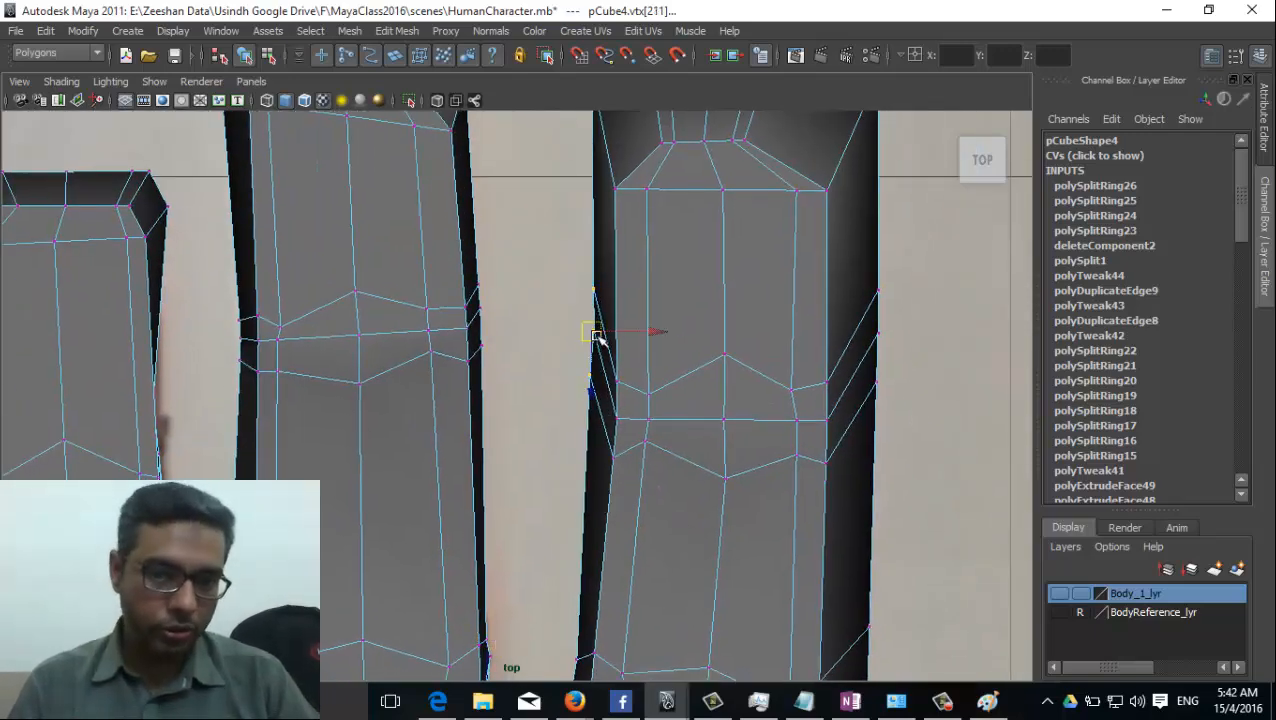
{"action": "mouse_move", "coordinate": [597, 336]}
{"action": "left_mouse_down"}
{"action": "mouse_move", "coordinate": [600, 420]}
{"action": "mouse_move", "coordinate": [597, 344]}
{"action": "left_mouse_up"}
{"action": "left_click_drag", "start_coordinate": [589, 492], "coordinate": [602, 454], "text": "shift"}
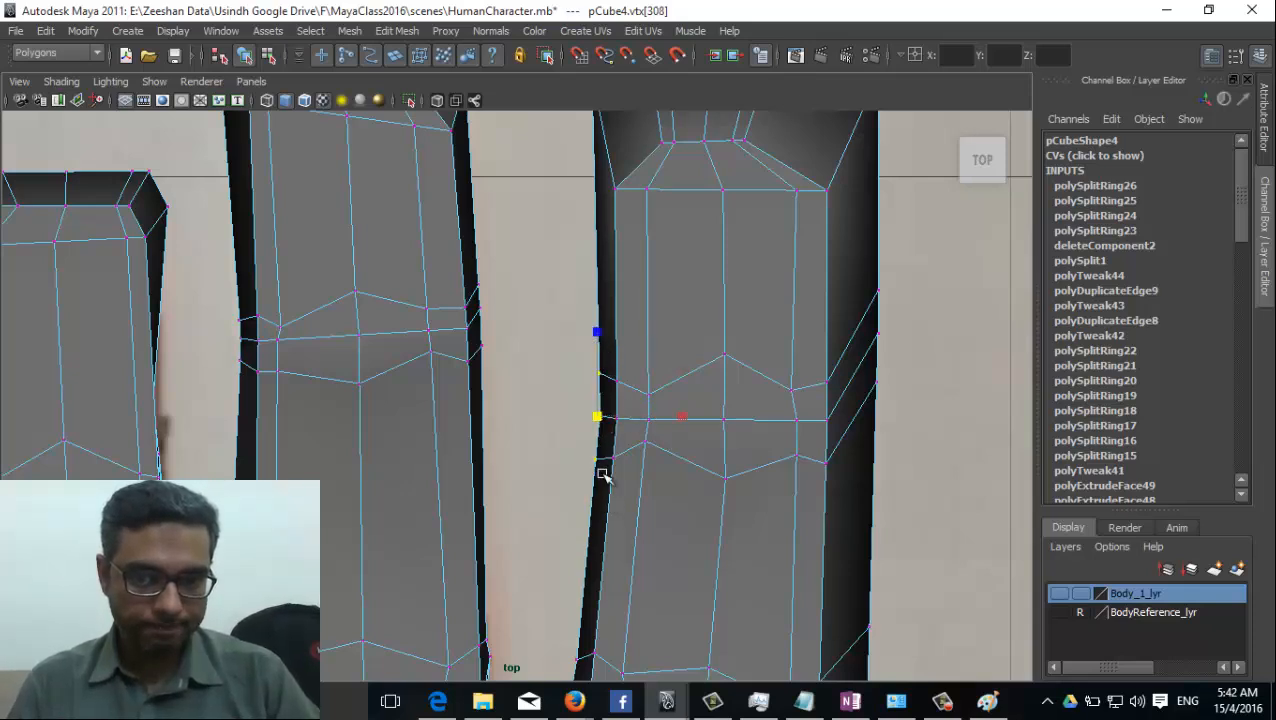
{"action": "middle_click_drag", "start_coordinate": [600, 358], "coordinate": [600, 393]}
{"action": "key", "text": "w"}
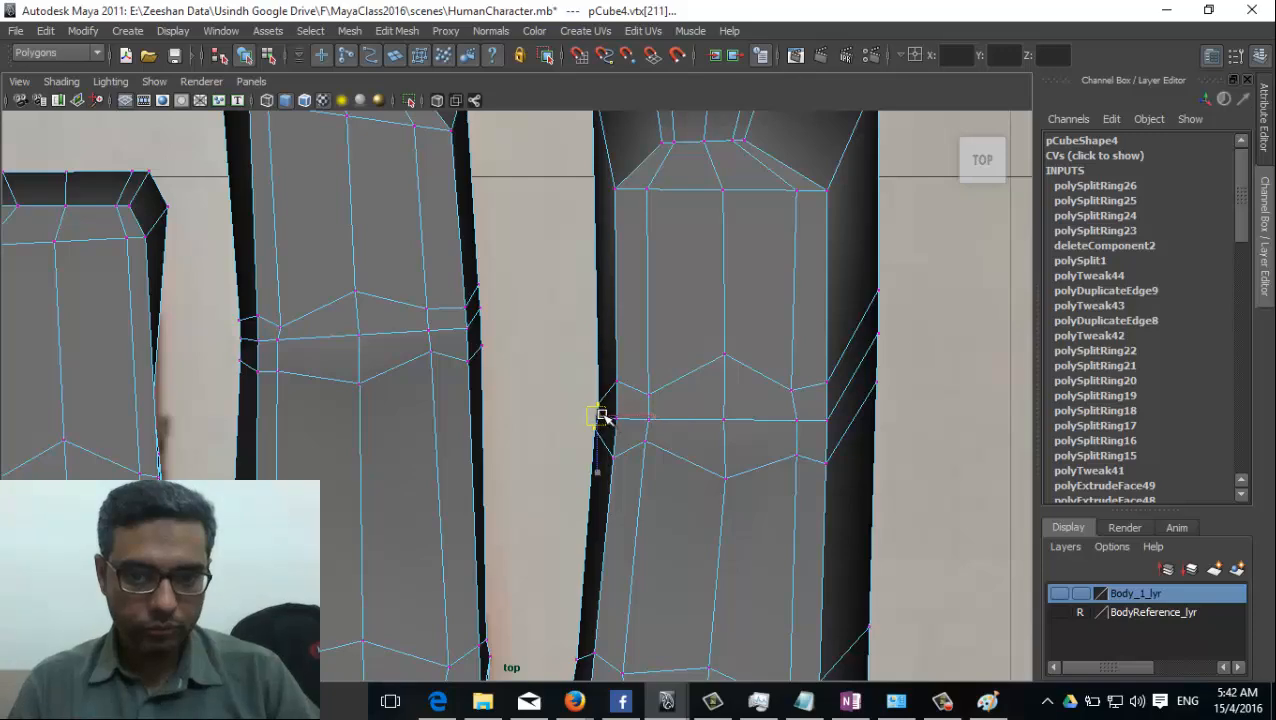
{"action": "middle_click_drag", "start_coordinate": [677, 459], "coordinate": [604, 505], "text": "alt"}
Move the index finger's thumb-side outer vertices inward and down to the upper joint's edge loops, and scale them to match the loop spacing.
{"action": "left_click_drag", "start_coordinate": [823, 301], "coordinate": [761, 505]}
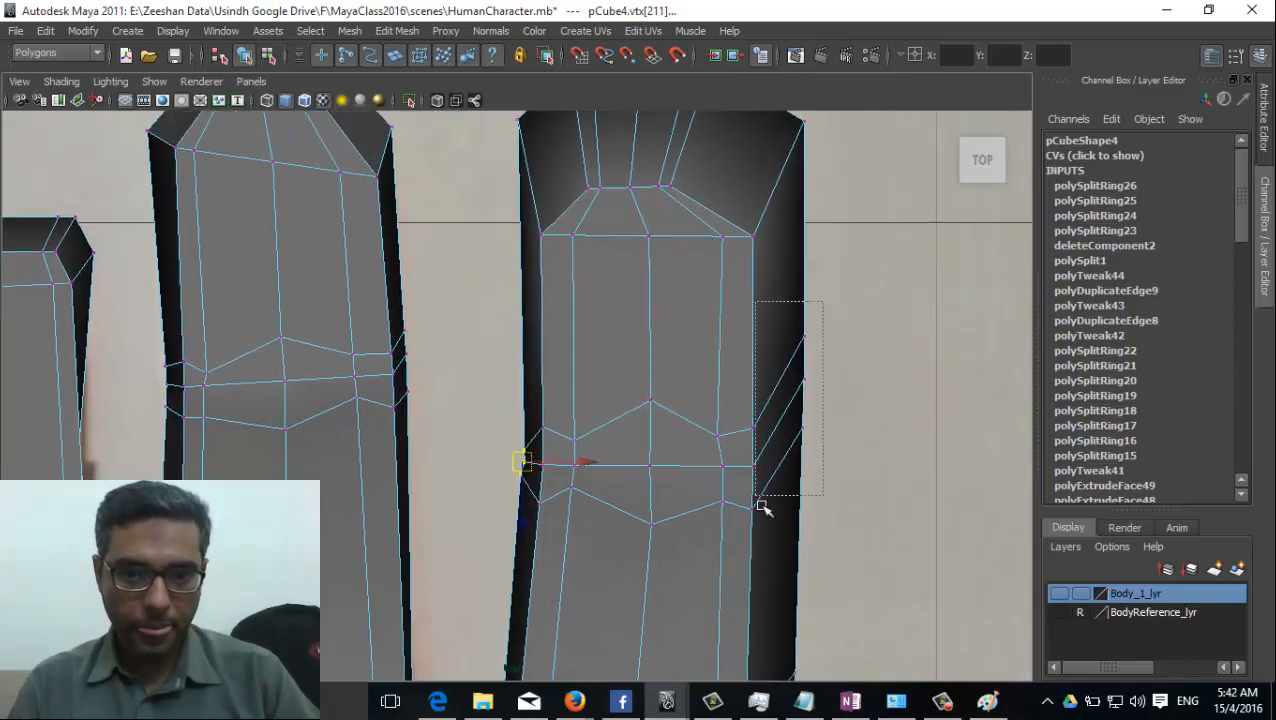
{"action": "left_click_drag", "start_coordinate": [761, 505], "coordinate": [760, 506]}
{"action": "left_click_drag", "start_coordinate": [803, 382], "coordinate": [786, 450]}
{"action": "key", "text": "r"}
{"action": "left_click_drag", "start_coordinate": [786, 367], "coordinate": [786, 406]}
{"action": "middle_click_drag", "start_coordinate": [824, 310], "coordinate": [796, 419], "text": "alt"}
Move the outer row of vertices at the index fingertip towards the palm and scale the row to shape the tip.
{"action": "left_click_drag", "start_coordinate": [460, 160], "coordinate": [890, 259]}
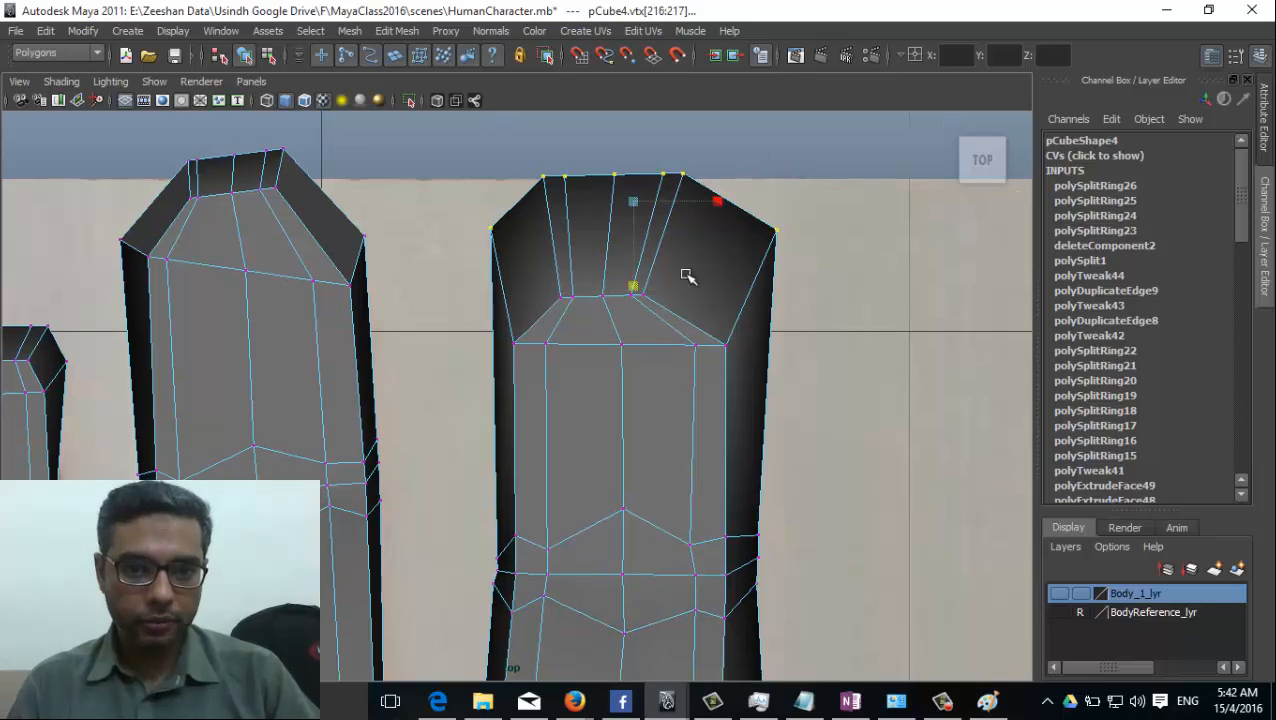
{"action": "key", "text": "w"}
{"action": "left_click_drag", "start_coordinate": [644, 287], "coordinate": [655, 322]}
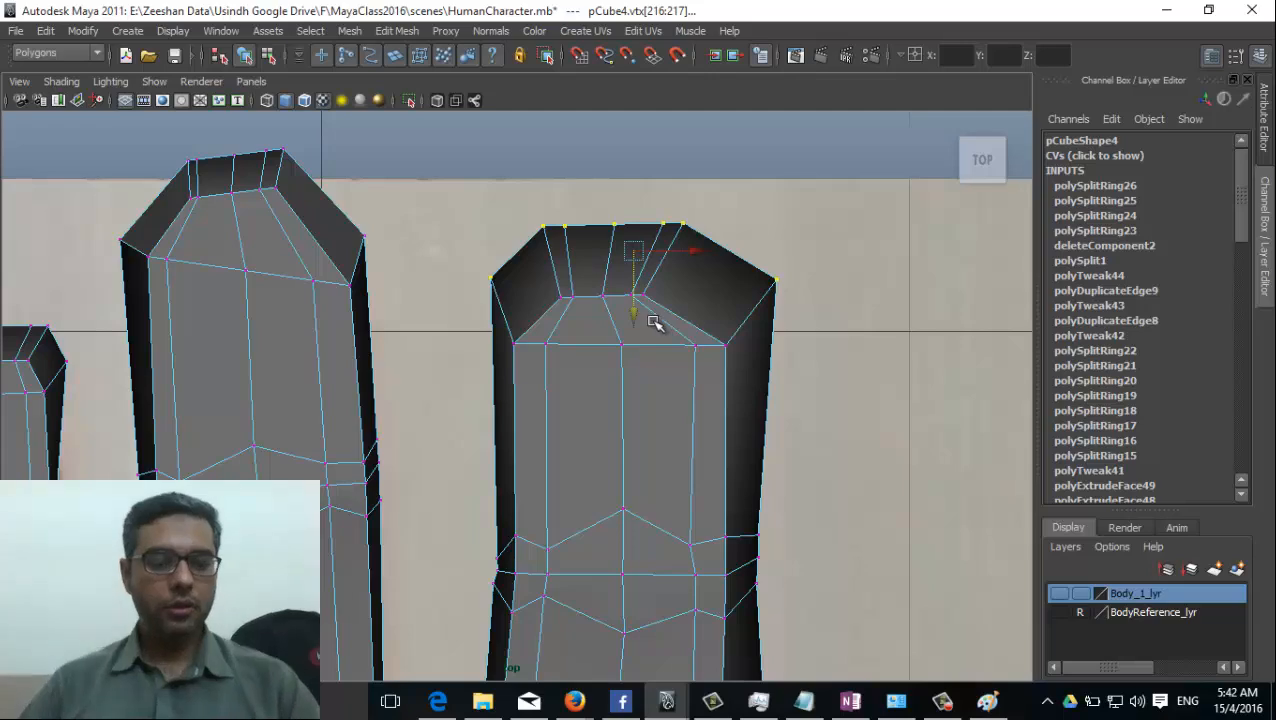
{"action": "key", "text": "r"}
{"action": "mouse_move", "coordinate": [635, 253]}
{"action": "left_mouse_down"}
{"action": "mouse_move", "coordinate": [607, 261]}
{"action": "mouse_move", "coordinate": [630, 273]}
{"action": "left_mouse_up"}
Move the index finger's thumb-side outer vertices inward, level with the lower joint's edge loops, and scale them closer together.
{"action": "key", "text": "w"}
{"action": "middle_click_drag", "start_coordinate": [774, 590], "coordinate": [791, 273], "text": "alt"}
{"action": "middle_click_drag", "start_coordinate": [812, 440], "coordinate": [830, 295], "text": "alt"}
{"action": "left_click_drag", "start_coordinate": [818, 305], "coordinate": [771, 490]}
{"action": "left_click_drag", "start_coordinate": [793, 376], "coordinate": [769, 421]}
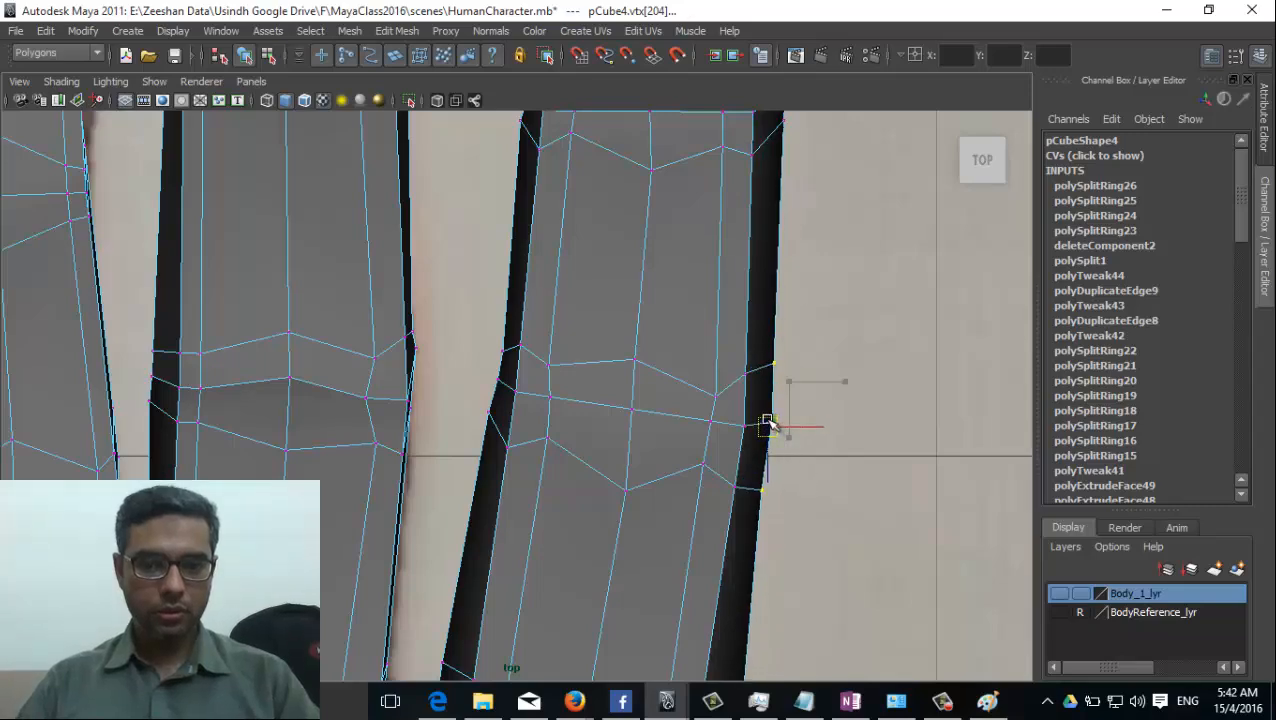
{"action": "key", "text": "r"}
{"action": "left_click_drag", "start_coordinate": [769, 337], "coordinate": [772, 378]}
Scale the outer vertices at the index finger's base, on the thumb side, in line with the base edge loops and clear the selection.
{"action": "middle_click_drag", "start_coordinate": [710, 461], "coordinate": [715, 290], "text": "alt"}
{"action": "middle_click_drag", "start_coordinate": [719, 452], "coordinate": [728, 298], "text": "alt"}
{"action": "left_click_drag", "start_coordinate": [787, 393], "coordinate": [738, 472]}
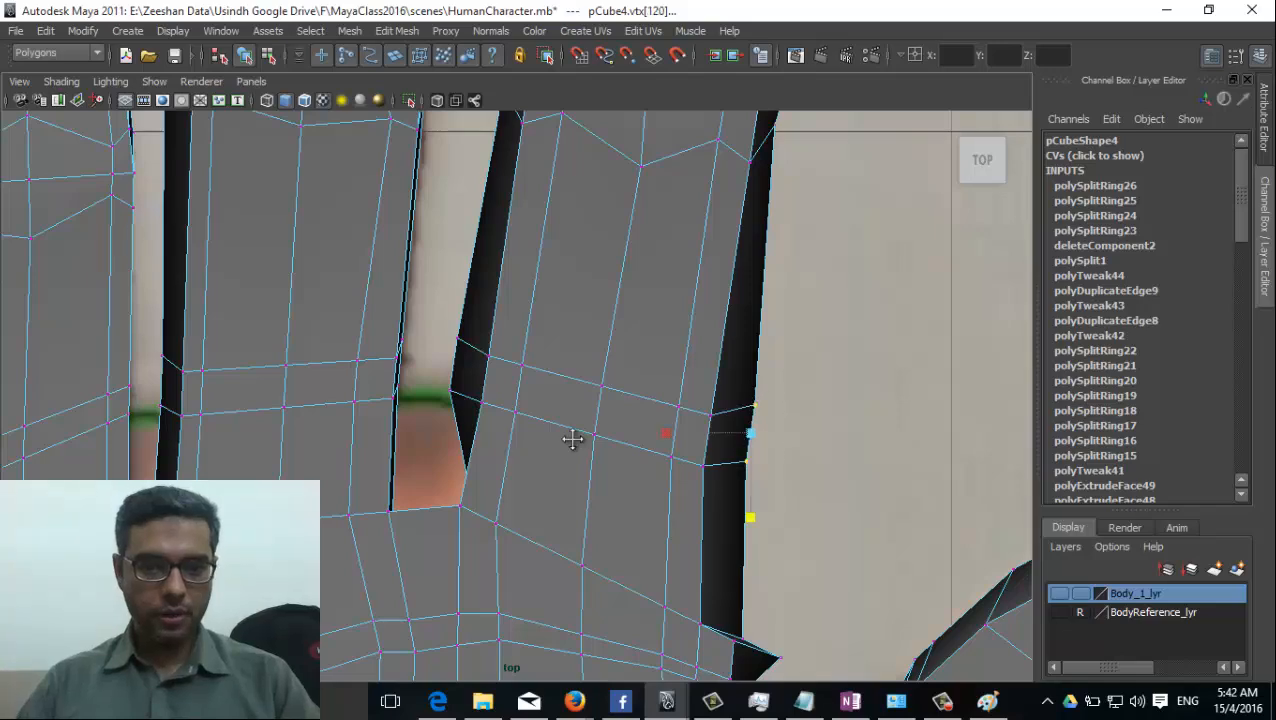
{"action": "middle_click_drag", "start_coordinate": [573, 440], "coordinate": [670, 401], "text": "alt"}
{"action": "right_click_drag", "start_coordinate": [670, 401], "coordinate": [564, 424], "text": "alt"}
{"action": "middle_click_drag", "start_coordinate": [564, 424], "coordinate": [665, 355], "text": "alt"}
{"action": "key", "text": "space"}
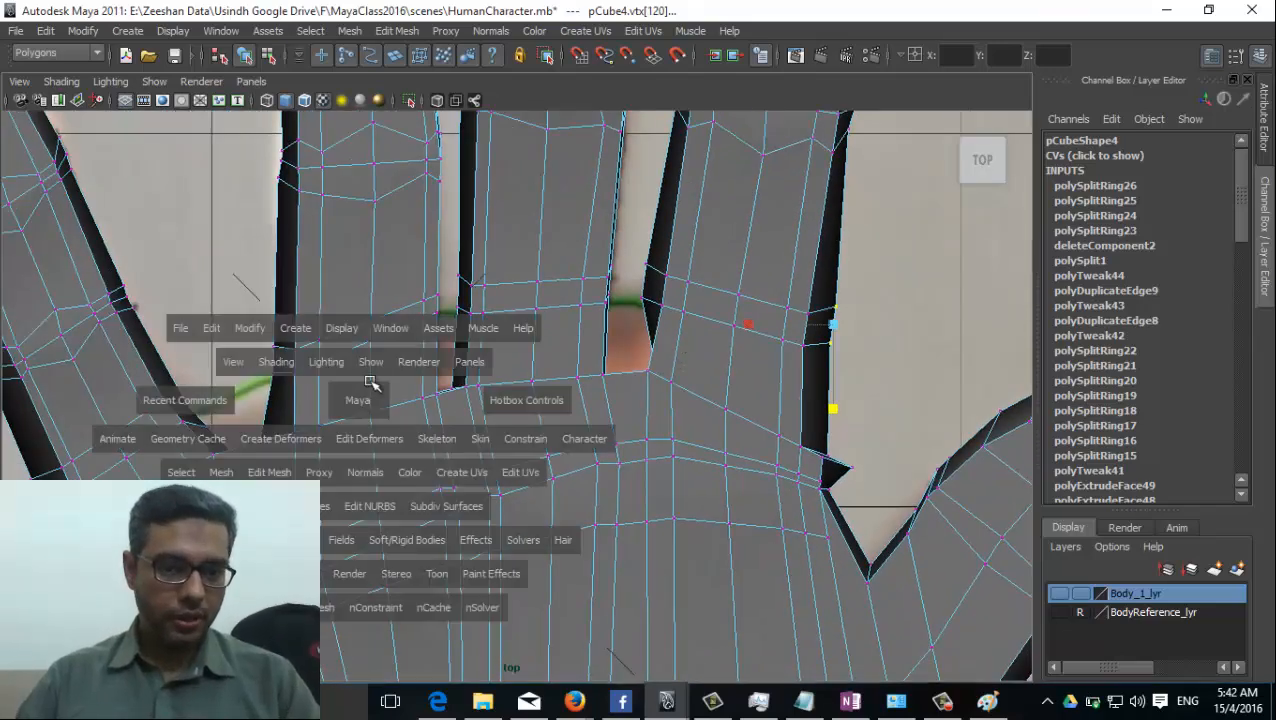
{"action": "left_click", "coordinate": [372, 376]}
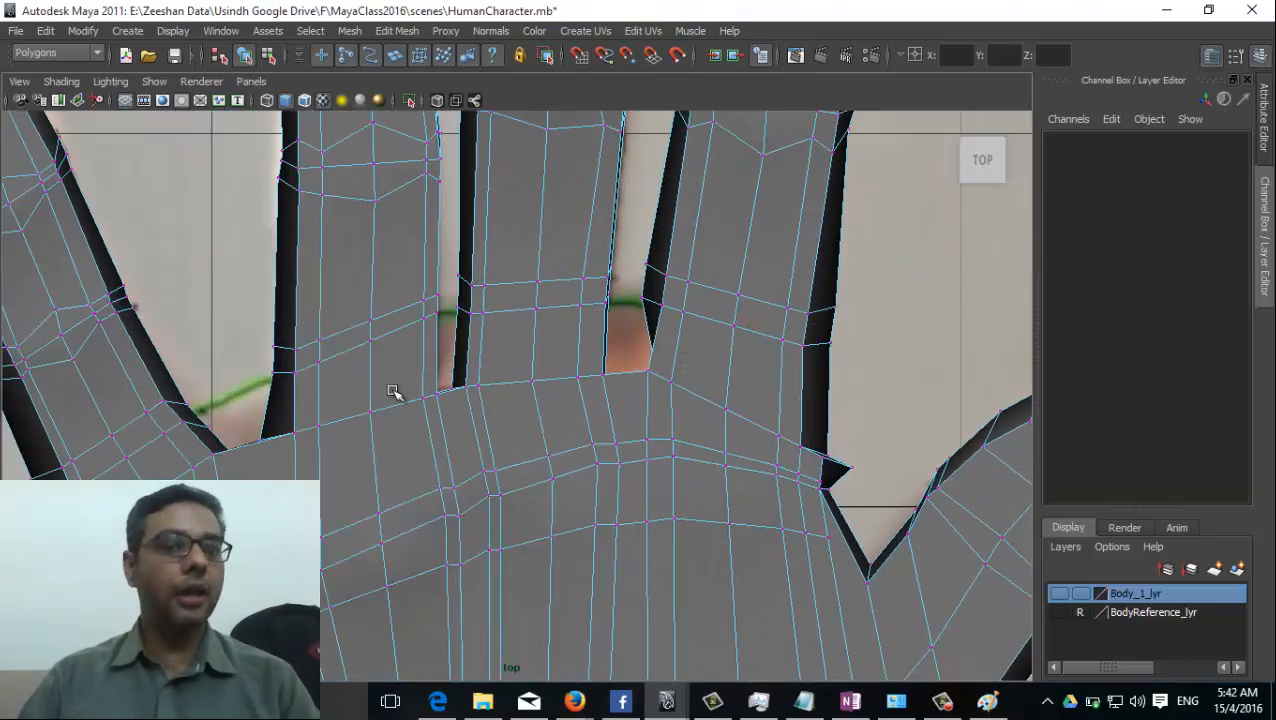
Examine the whole hand from above and the fingers' joints and tips from the front in the perspective view.
{"action": "scroll", "coordinate": [829, 518], "scroll_direction": "down", "scroll_amount": 5}
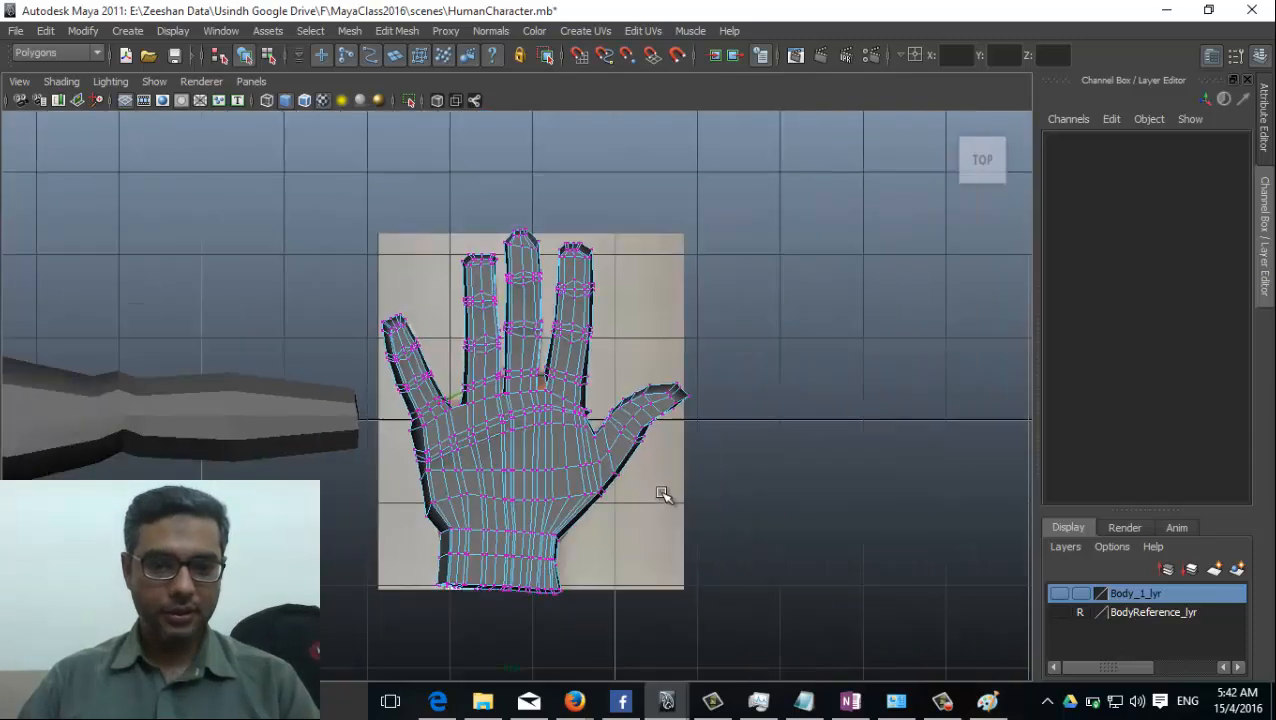
{"action": "scroll", "coordinate": [664, 495], "scroll_direction": "up", "scroll_amount": 1}
{"action": "scroll", "coordinate": [706, 475], "scroll_direction": "up", "scroll_amount": 1}
{"action": "right_click_drag", "start_coordinate": [558, 361], "coordinate": [625, 341]}
{"action": "key", "text": "space"}
{"action": "left_click_drag", "start_coordinate": [498, 444], "coordinate": [501, 402]}
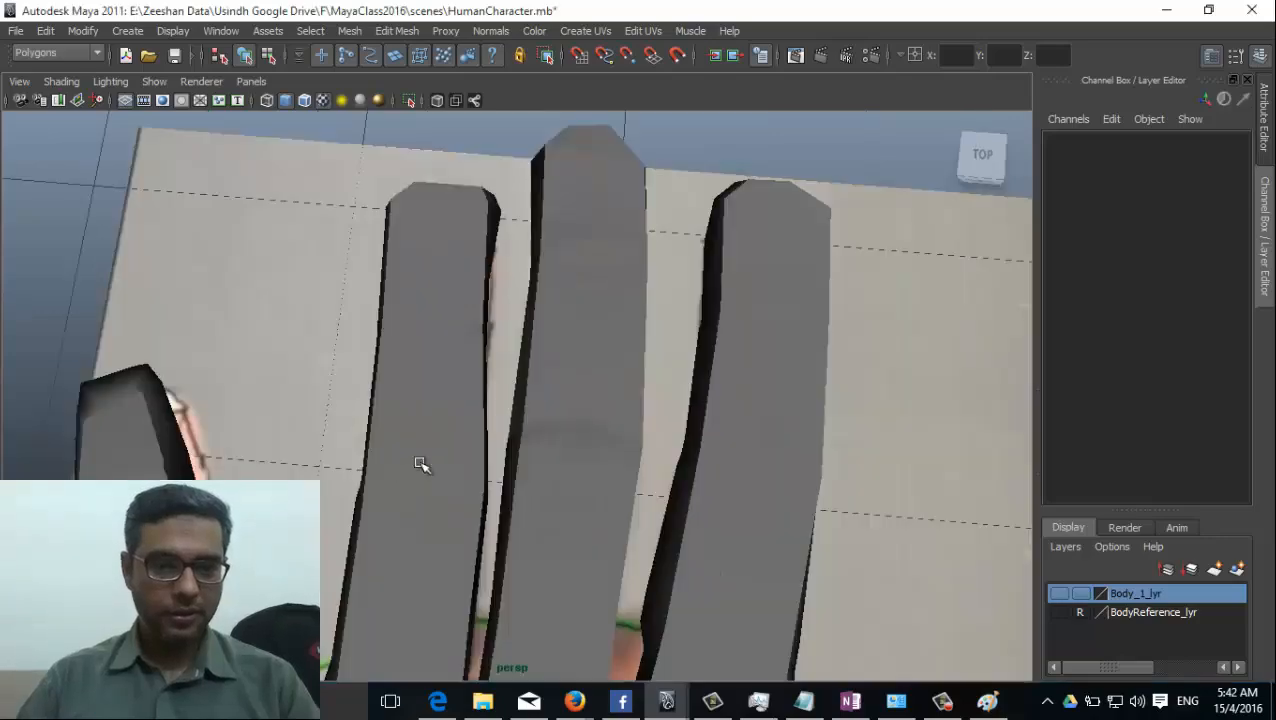
{"action": "left_click_drag", "start_coordinate": [422, 461], "coordinate": [650, 355], "text": "alt"}
{"action": "left_click_drag", "start_coordinate": [543, 453], "coordinate": [440, 507], "text": "alt"}
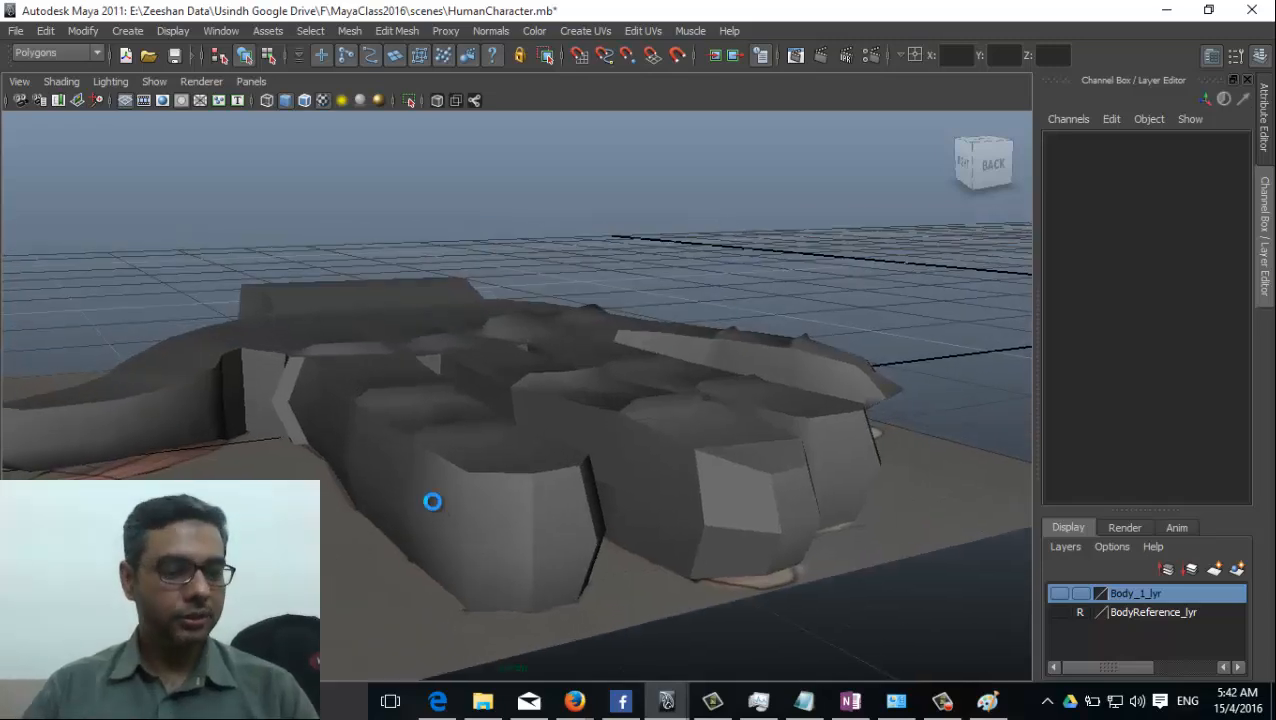
{"action": "left_click_drag", "start_coordinate": [593, 483], "coordinate": [572, 530], "text": "alt"}
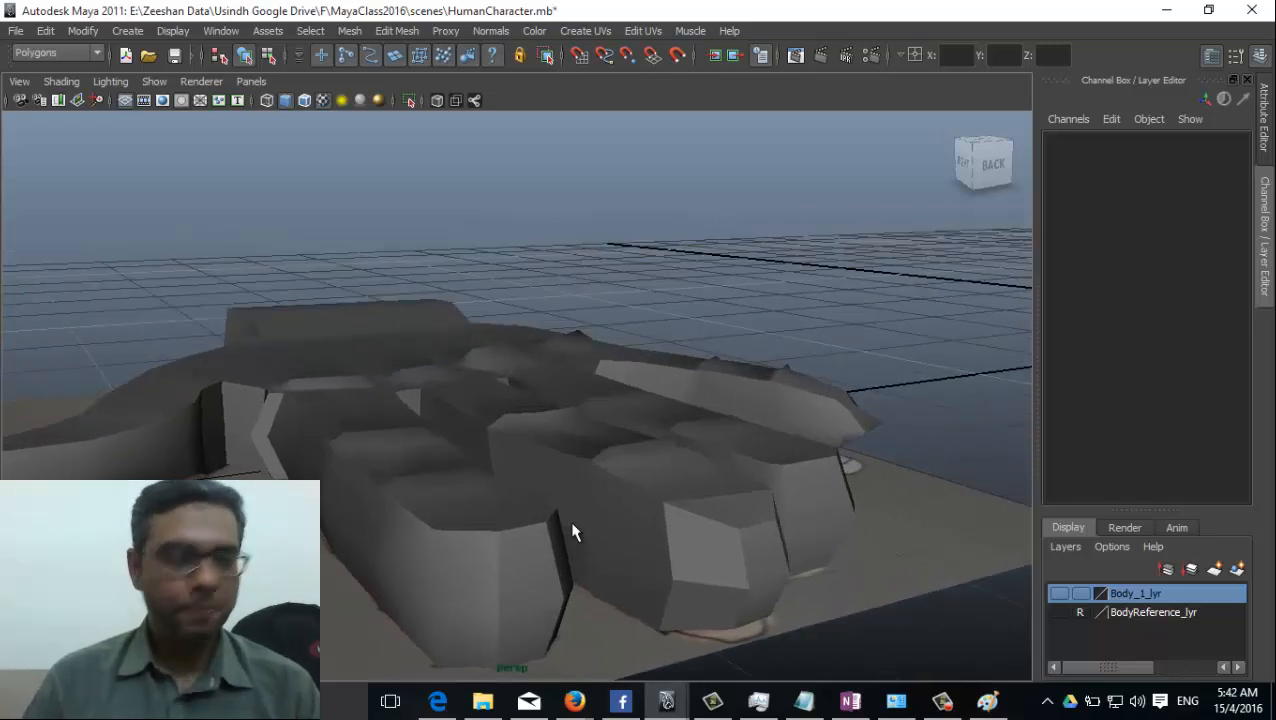
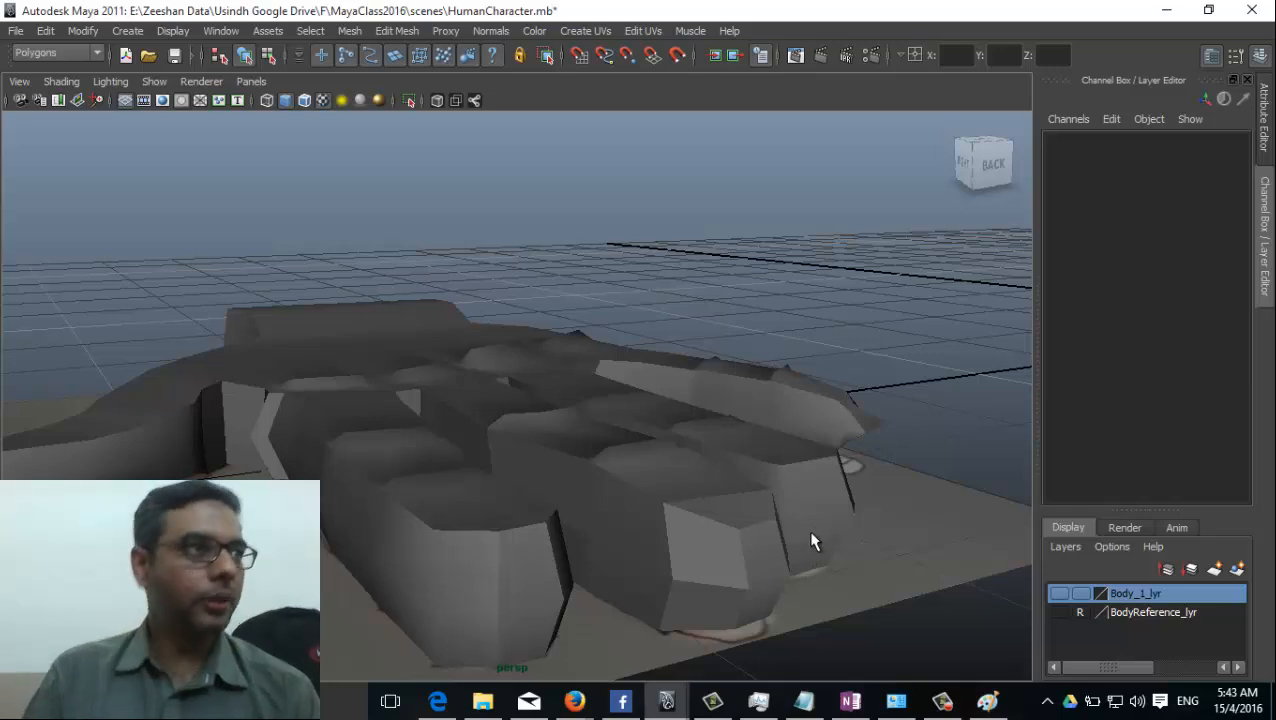
Raise the edges running back from the ring finger's knuckle to form a ridge across the back of the hand.
{"action": "left_click_drag", "start_coordinate": [599, 546], "coordinate": [493, 510], "text": "alt"}
{"action": "left_click", "coordinate": [490, 500]}
{"action": "left_click_drag", "start_coordinate": [429, 558], "coordinate": [513, 432], "text": "alt"}
{"action": "left_click_drag", "start_coordinate": [456, 468], "coordinate": [677, 445], "text": "alt"}
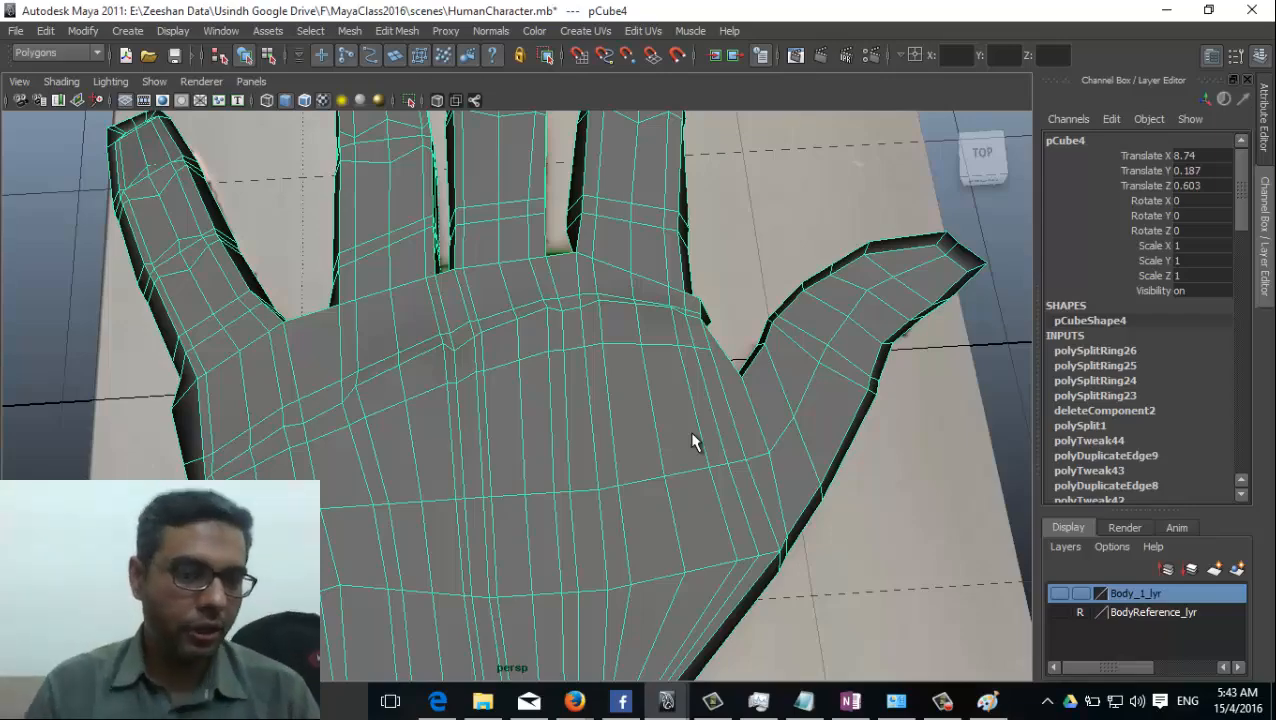
{"action": "left_click_drag", "start_coordinate": [746, 441], "coordinate": [572, 391], "text": "alt"}
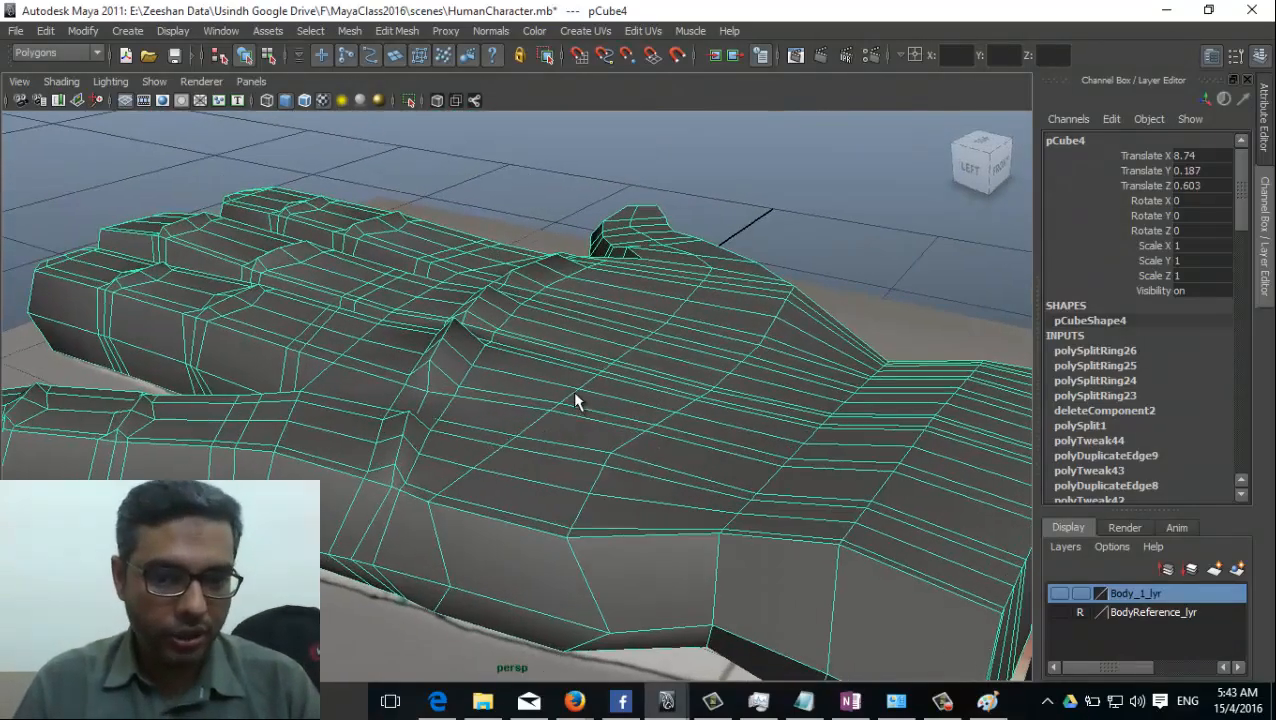
{"action": "right_click_drag", "start_coordinate": [575, 360], "coordinate": [588, 320]}
{"action": "left_click_drag", "start_coordinate": [588, 320], "coordinate": [665, 459], "text": "alt"}
{"action": "left_click", "coordinate": [414, 377]}
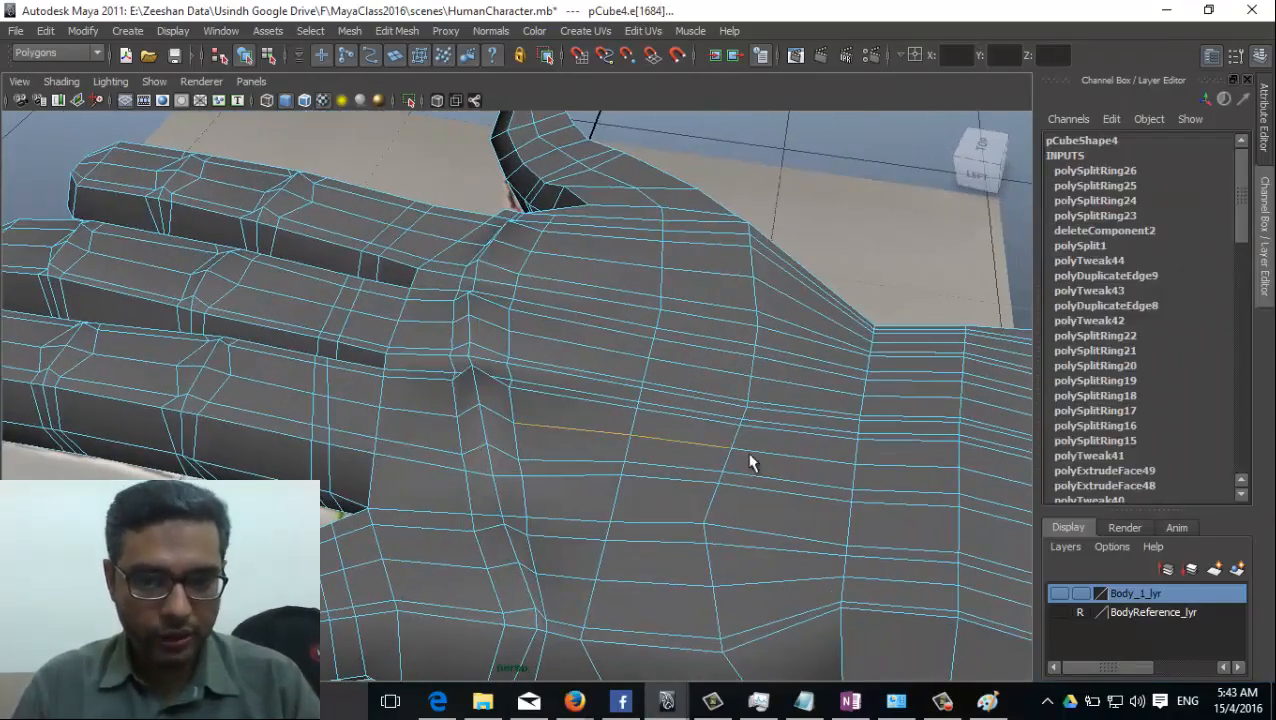
{"action": "key", "text": "e"}
{"action": "key", "text": "w"}
{"action": "left_click_drag", "start_coordinate": [705, 457], "coordinate": [684, 327], "text": "alt"}
Raise the edges running from the little finger's knuckle towards the wrist into a matching ridge.
{"action": "left_click_drag", "start_coordinate": [658, 419], "coordinate": [347, 485], "text": "alt"}
{"action": "left_click", "coordinate": [347, 485]}
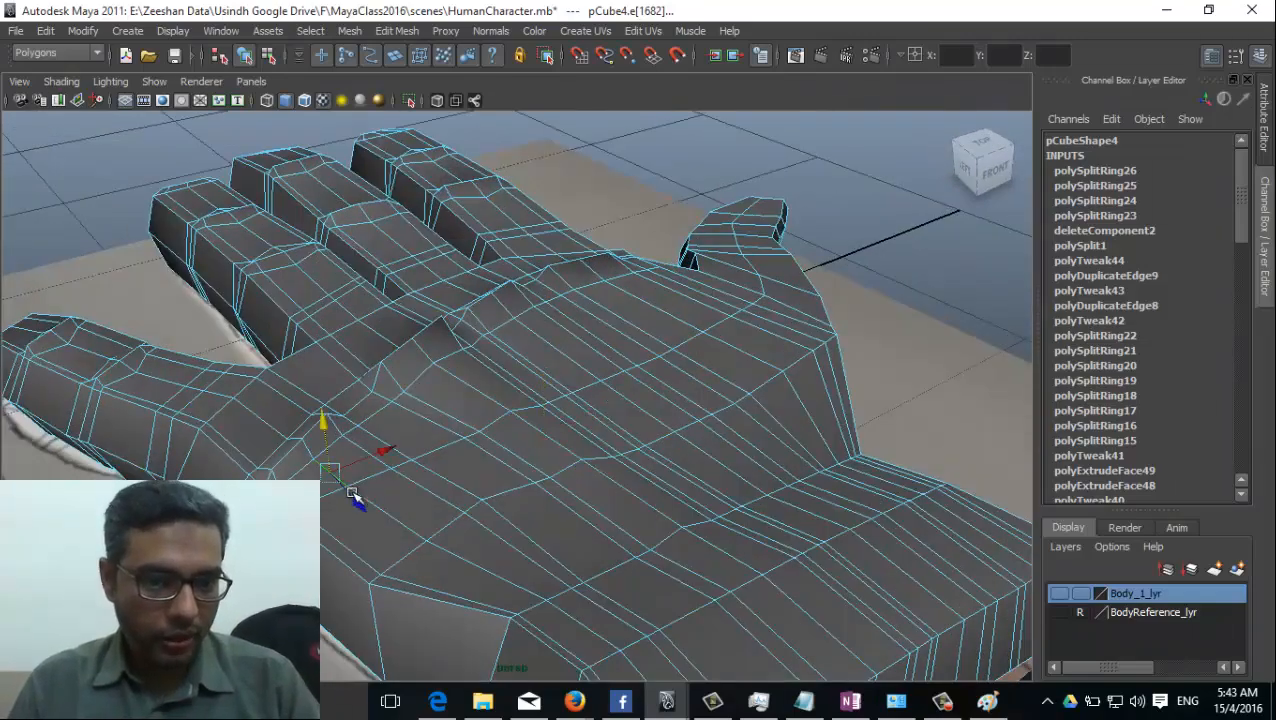
{"action": "left_click", "coordinate": [483, 566]}
{"action": "left_click", "coordinate": [479, 567]}
{"action": "left_click", "coordinate": [418, 522]}
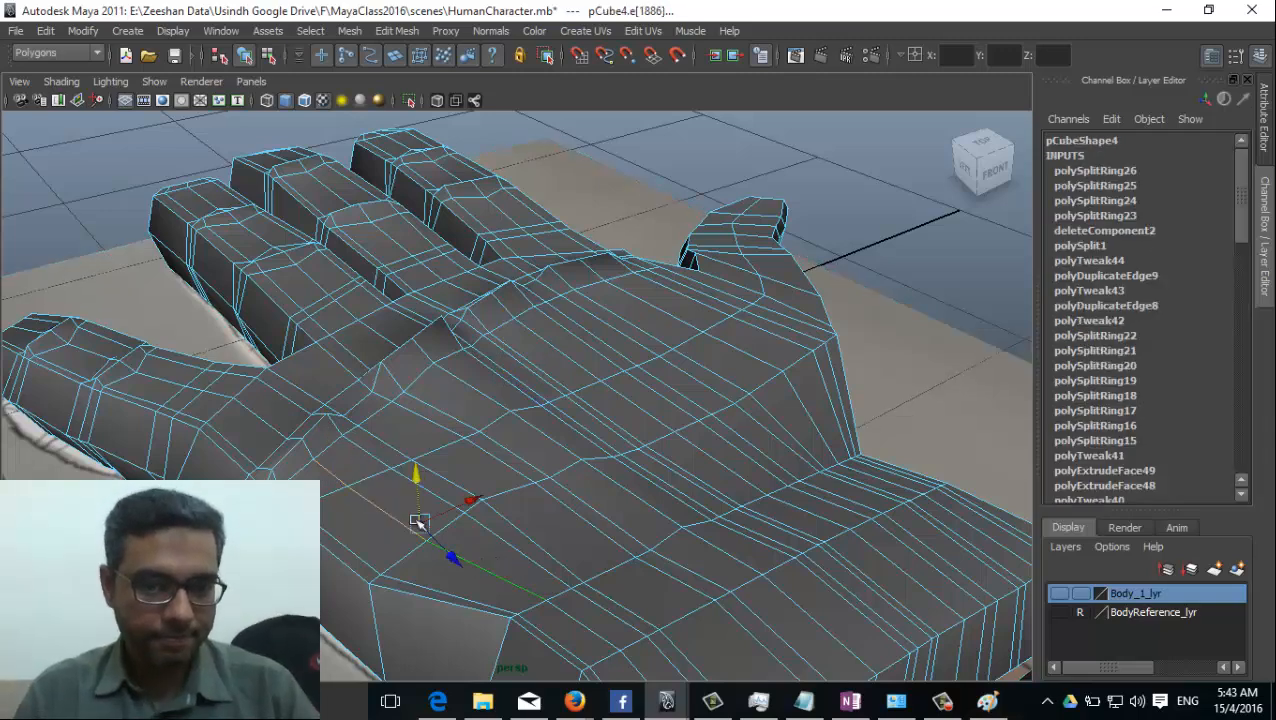
{"action": "left_click_drag", "start_coordinate": [480, 523], "coordinate": [385, 522], "text": "alt"}
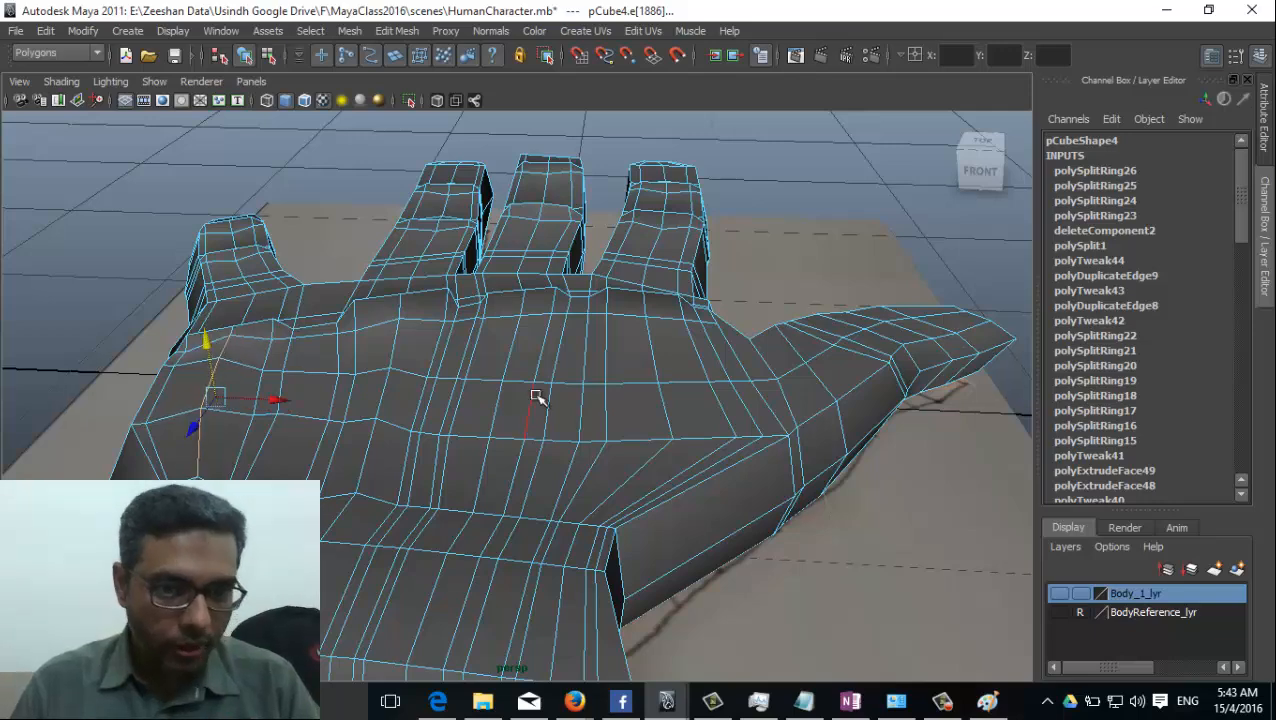
Raise the edges running from the middle finger's knuckle towards the wrist to shape its ridge.
{"action": "left_click_drag", "start_coordinate": [535, 399], "coordinate": [530, 355], "text": "alt"}
{"action": "left_click", "coordinate": [516, 347]}
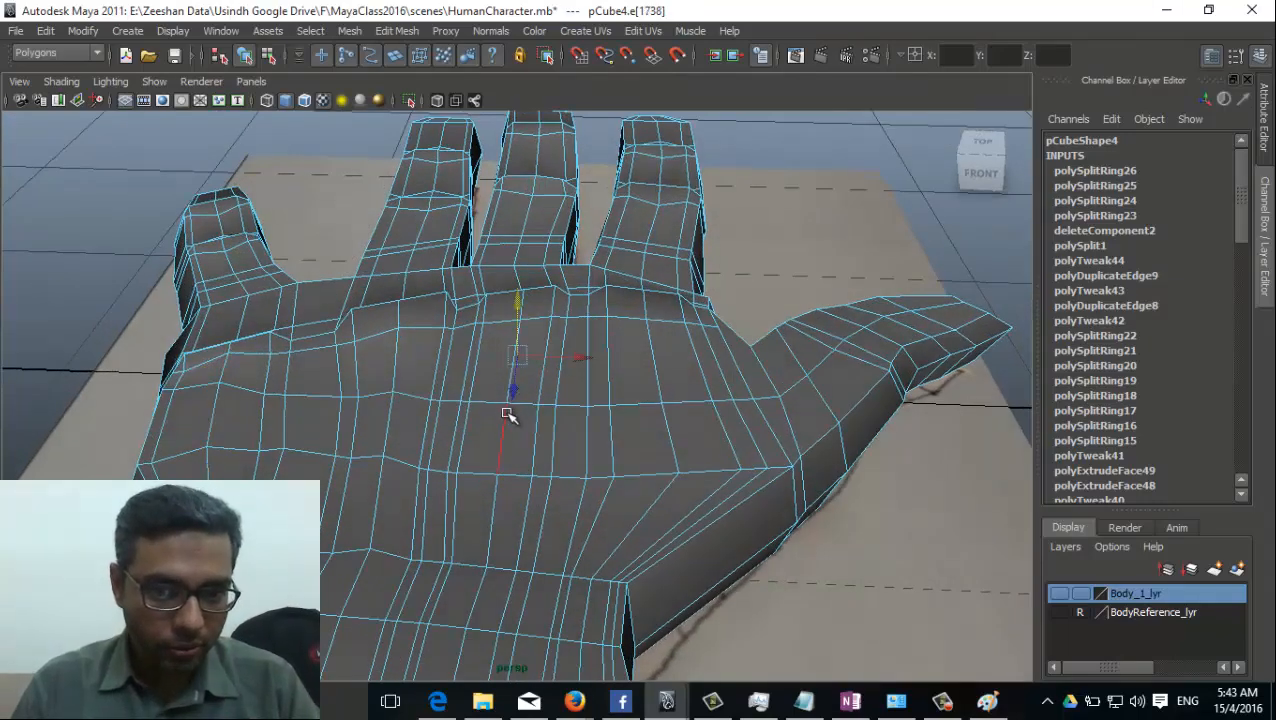
{"action": "left_click", "coordinate": [508, 414], "text": "shift"}
{"action": "left_click", "coordinate": [497, 502], "text": "shift"}
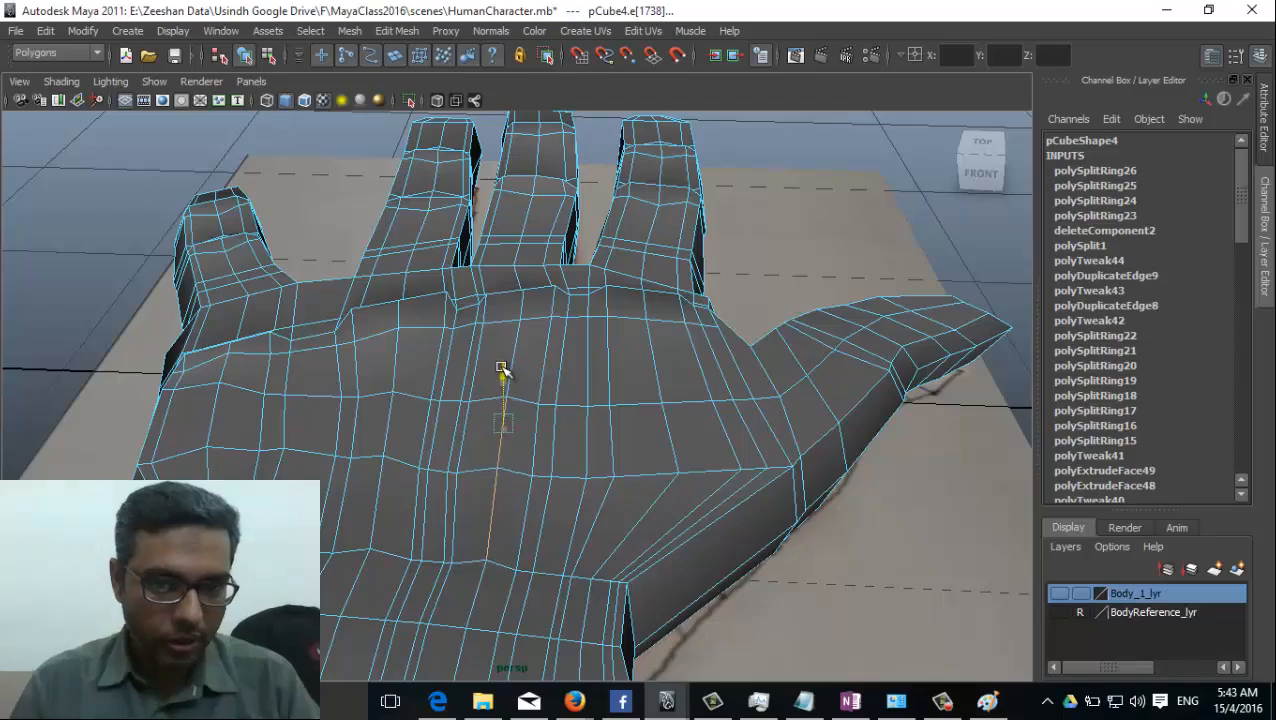
{"action": "left_click_drag", "start_coordinate": [501, 370], "coordinate": [498, 337], "text": "alt"}
{"action": "left_click_drag", "start_coordinate": [647, 414], "coordinate": [675, 404], "text": "alt"}
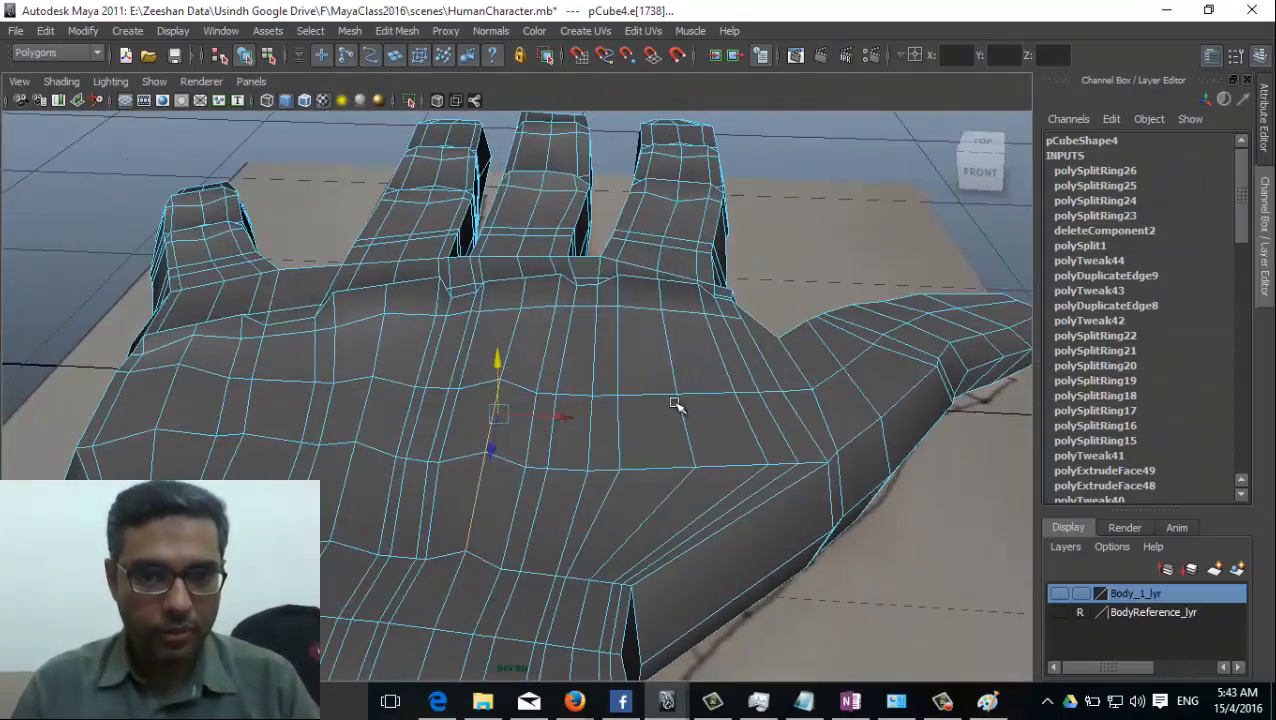
Raise the edges behind the index finger's knuckle on the back of the hand.
{"action": "left_click", "coordinate": [669, 348]}
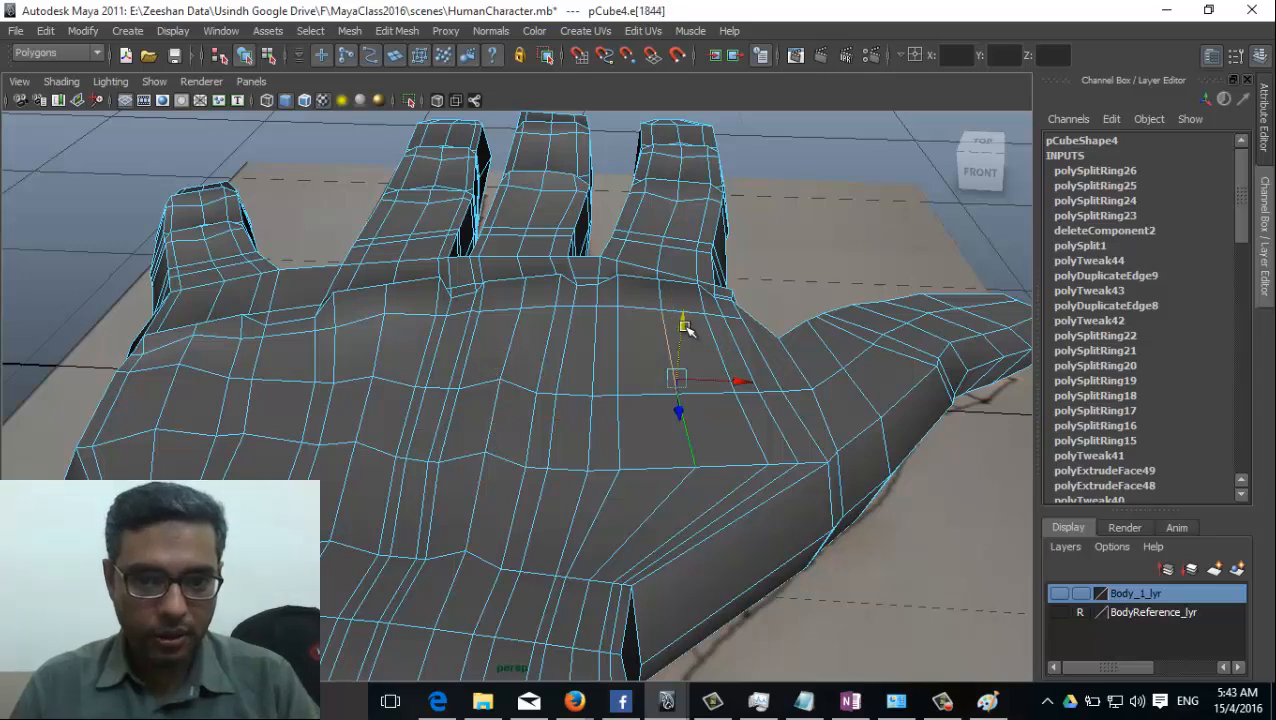
{"action": "left_click", "coordinate": [683, 328]}
{"action": "key", "text": "e"}
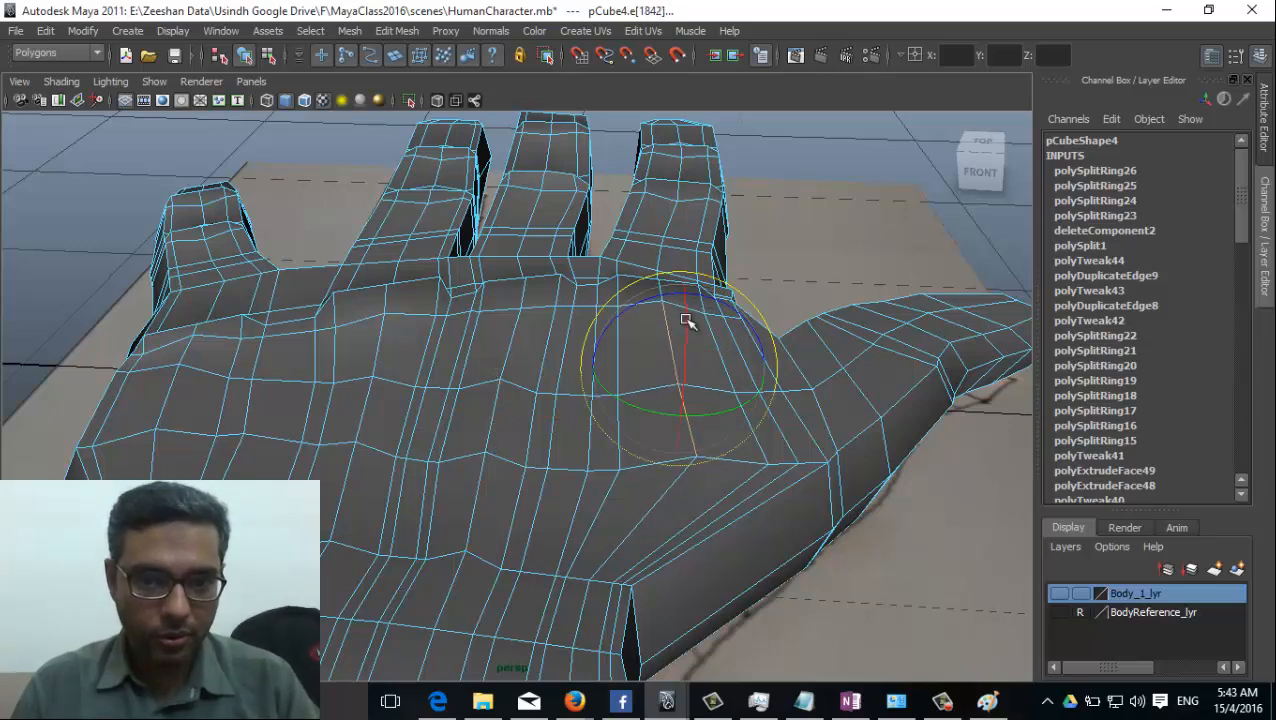
{"action": "left_click_drag", "start_coordinate": [684, 328], "coordinate": [565, 418], "text": "alt"}
Lower the two vertices at the wrist end of the middle finger's ridge so it blends into the hand.
{"action": "middle_click_drag", "start_coordinate": [370, 383], "coordinate": [561, 444], "text": "alt"}
{"action": "left_click_drag", "start_coordinate": [561, 444], "coordinate": [500, 432], "text": "alt"}
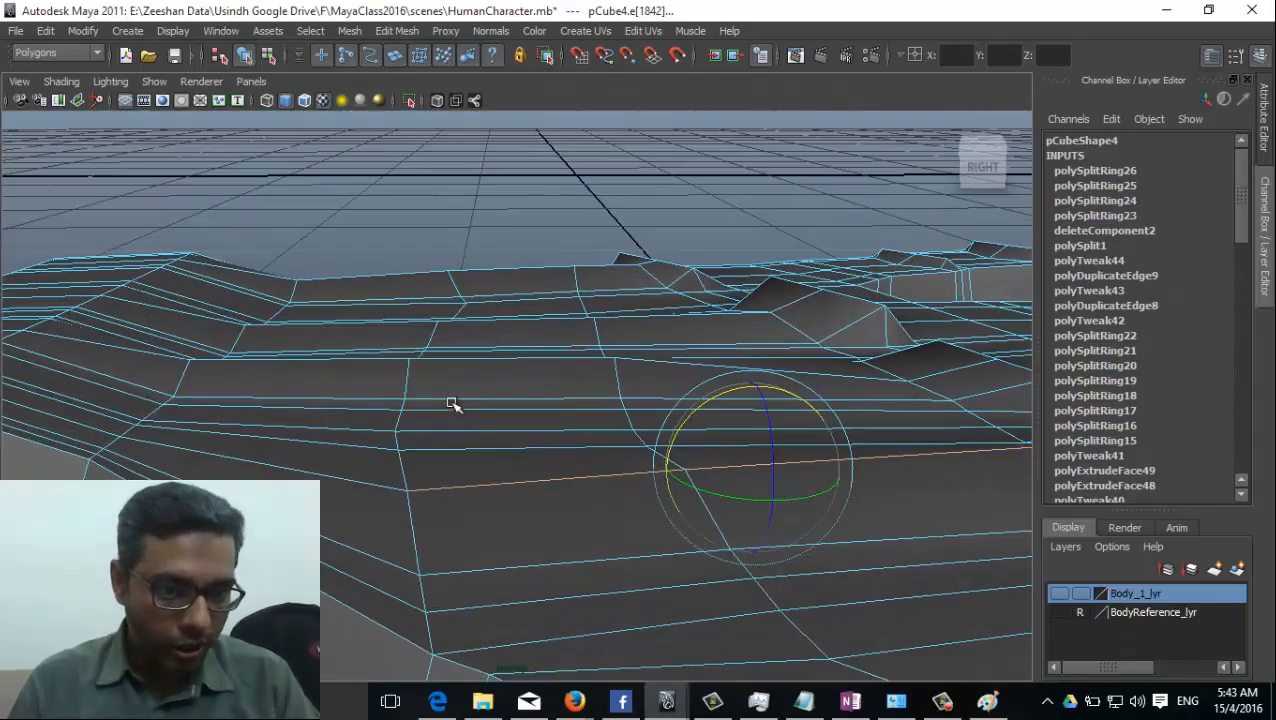
{"action": "right_click_drag", "start_coordinate": [453, 404], "coordinate": [393, 361]}
{"action": "left_click", "coordinate": [407, 359]}
{"action": "key", "text": "w"}
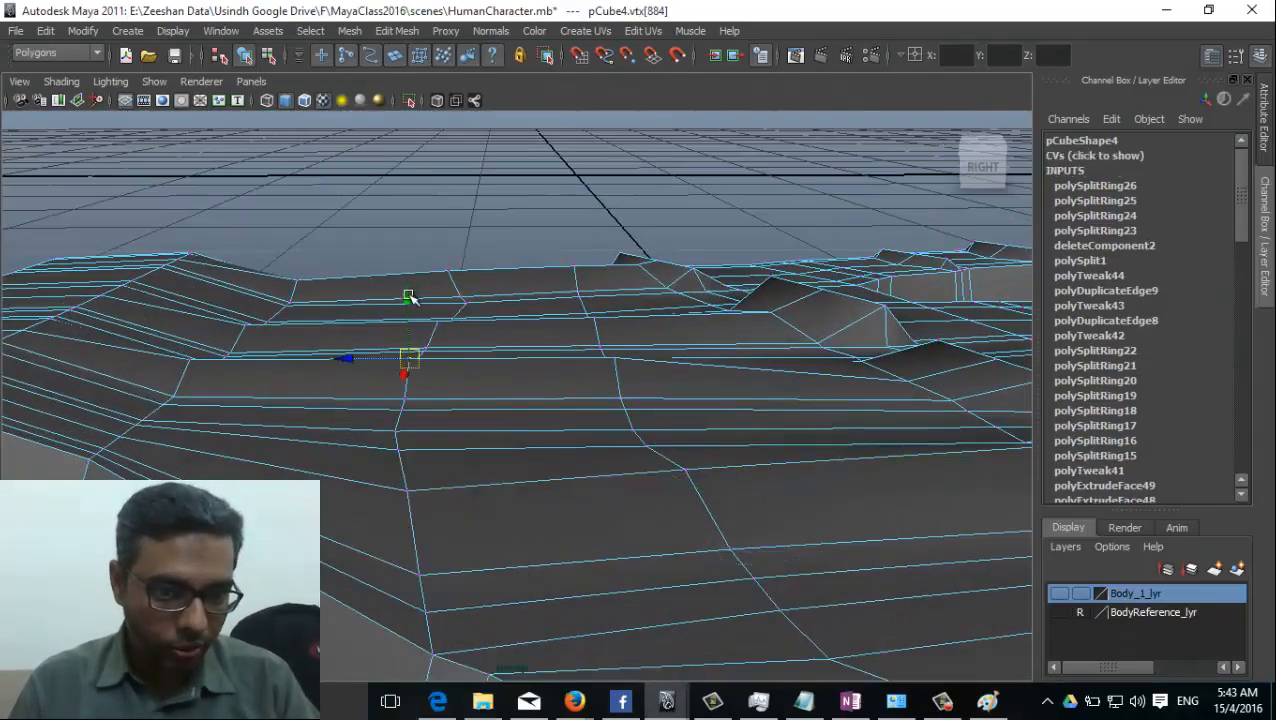
{"action": "left_click", "coordinate": [193, 358]}
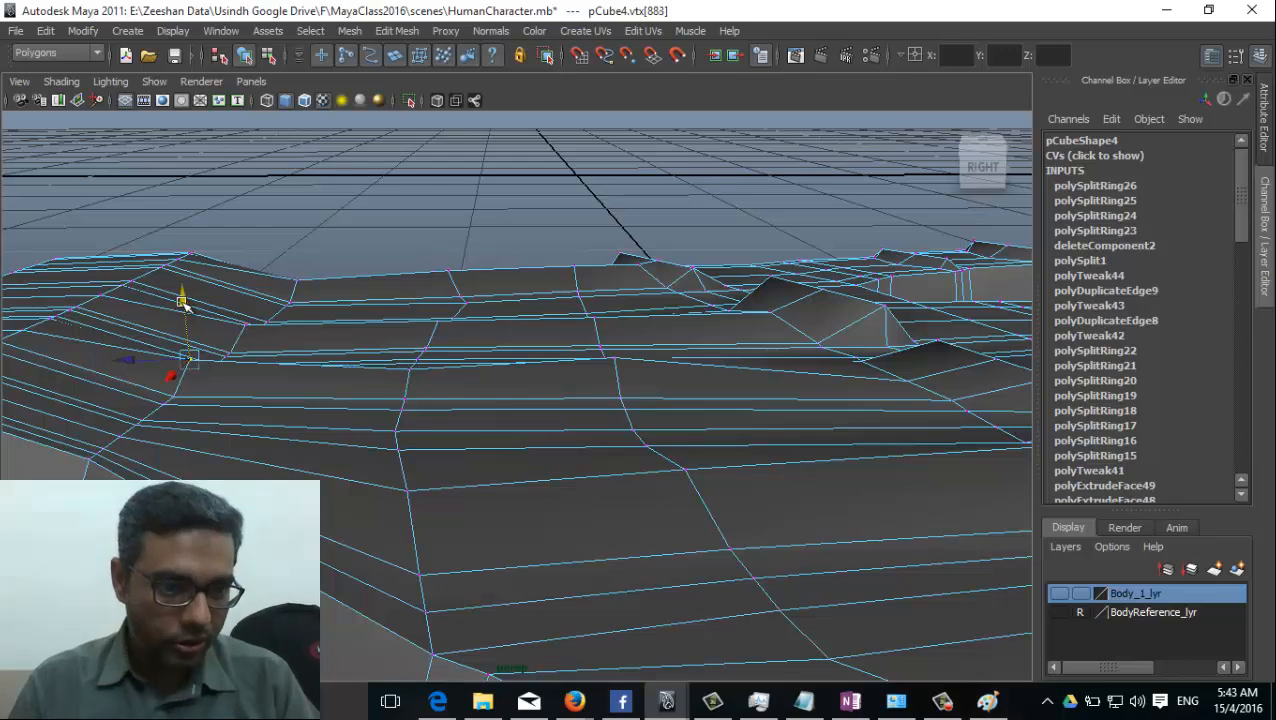
{"action": "left_click_drag", "start_coordinate": [185, 305], "coordinate": [216, 322]}
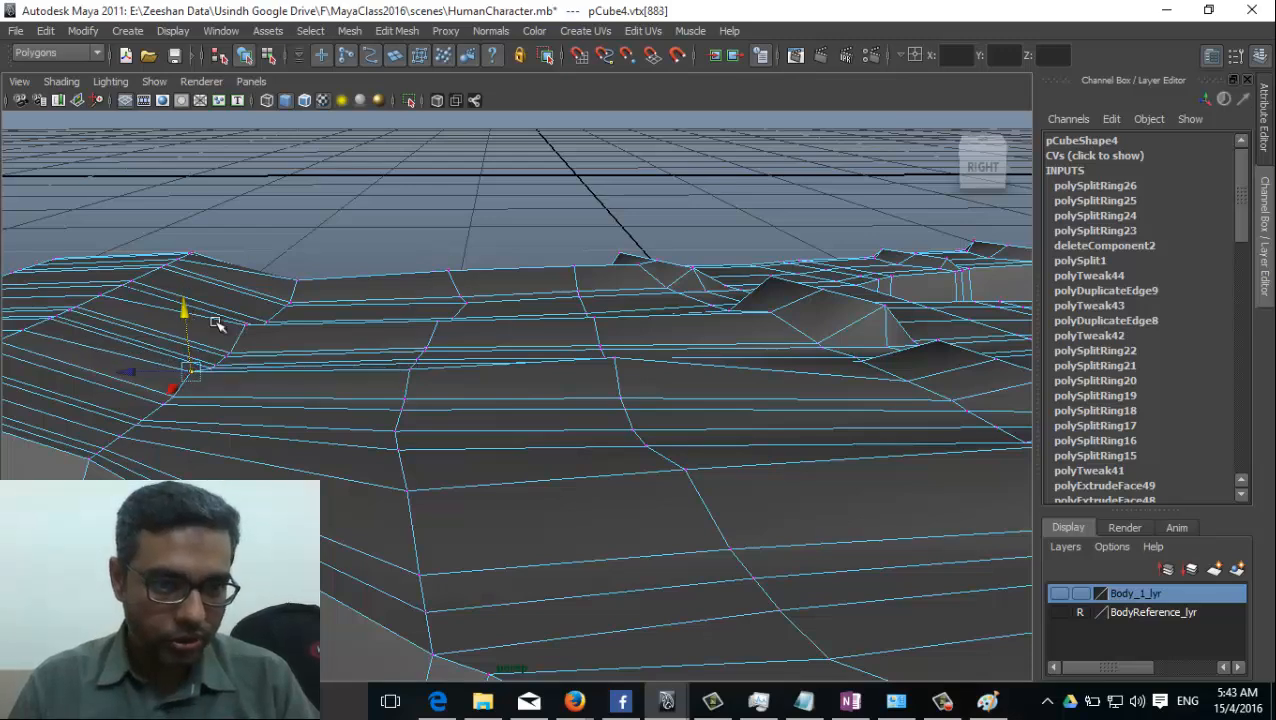
Lower the vertices at the wrist ends of the ring and little fingers' ridges to flatten them.
{"action": "left_click_drag", "start_coordinate": [444, 349], "coordinate": [464, 422], "text": "alt"}
{"action": "left_click", "coordinate": [427, 349]}
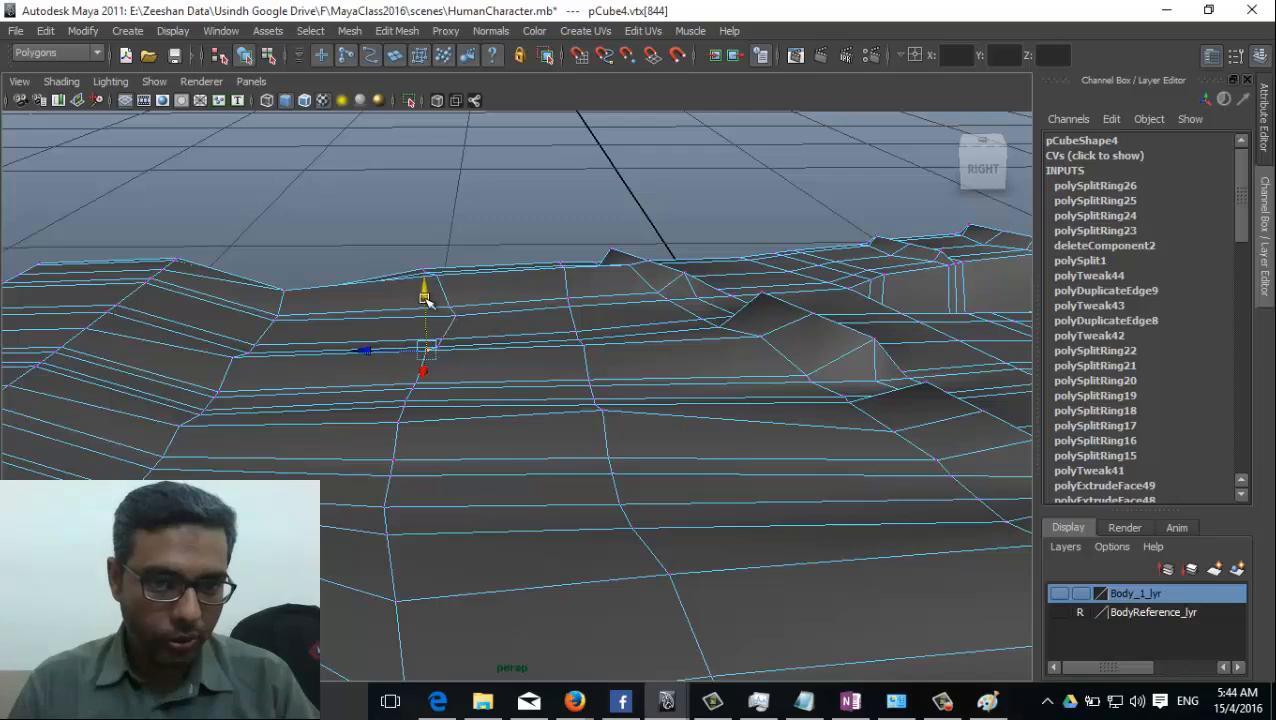
{"action": "left_click_drag", "start_coordinate": [425, 298], "coordinate": [243, 354]}
{"action": "left_click", "coordinate": [234, 357]}
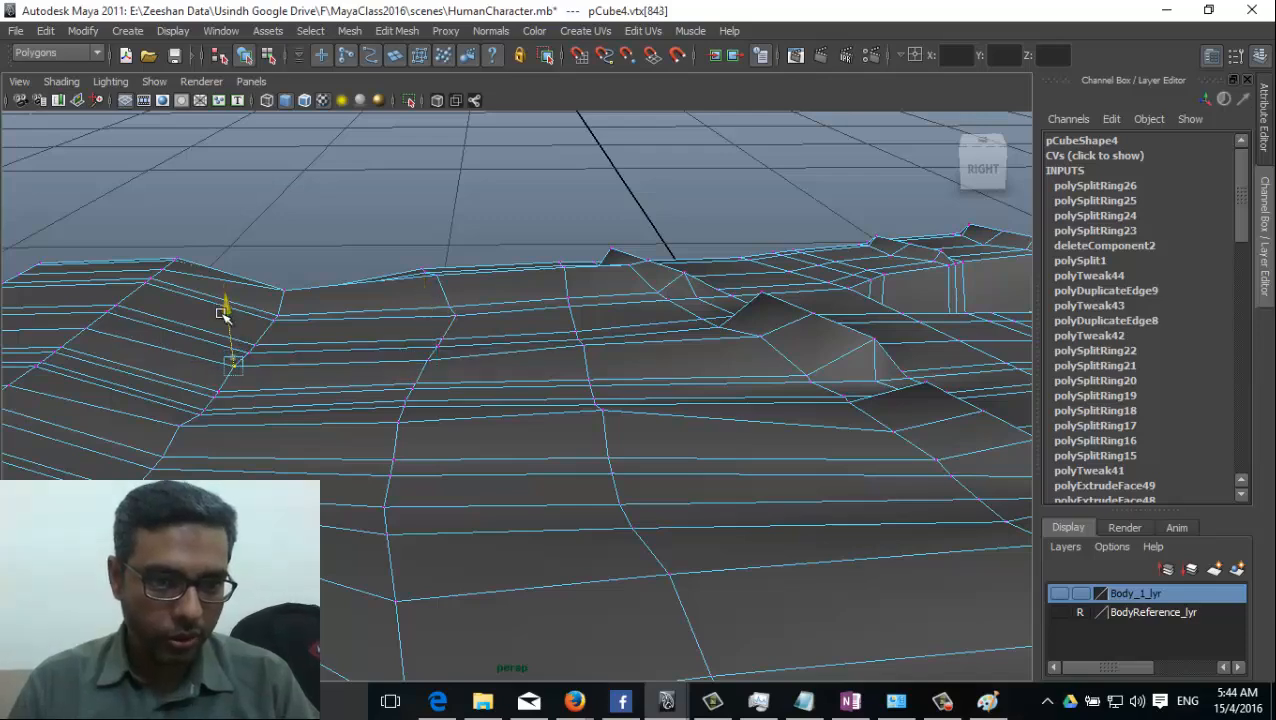
{"action": "mouse_move", "coordinate": [370, 362]}
{"action": "left_mouse_down", "text": "alt"}
{"action": "mouse_move", "coordinate": [416, 350]}
{"action": "mouse_move", "coordinate": [383, 345]}
{"action": "left_mouse_up", "text": "alt"}
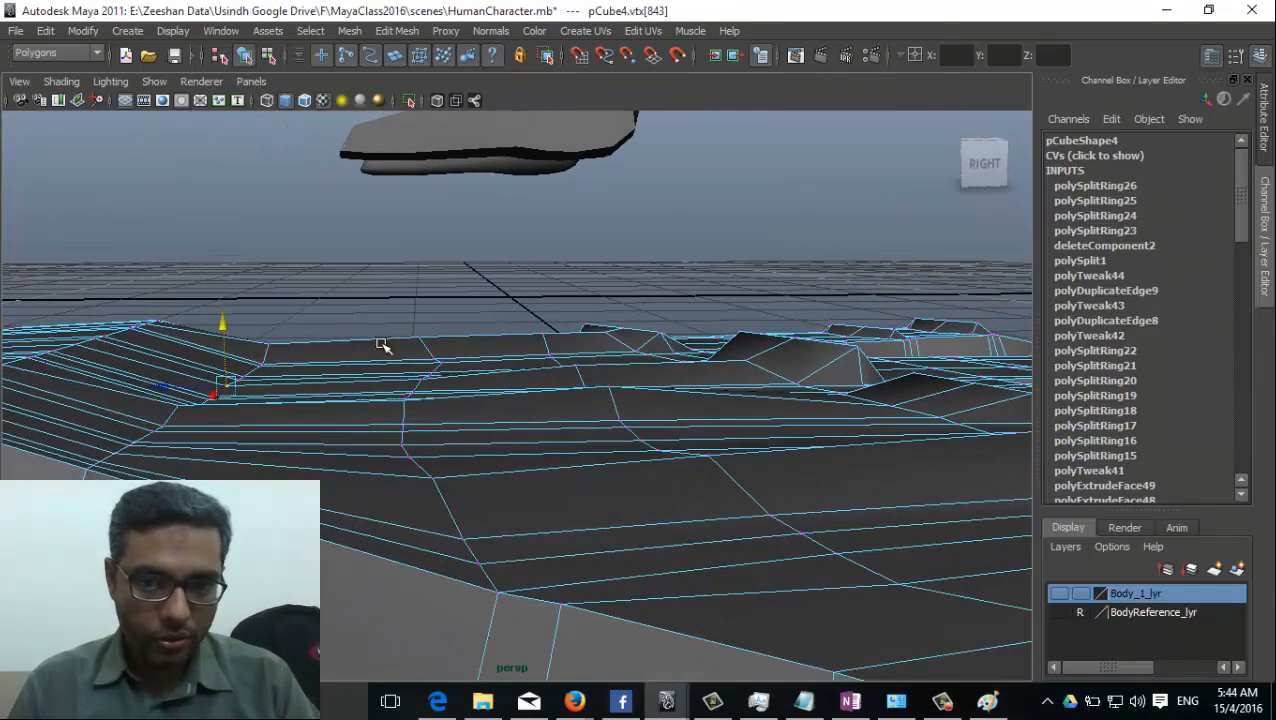
{"action": "left_click", "coordinate": [268, 345]}
{"action": "left_click", "coordinate": [419, 340]}
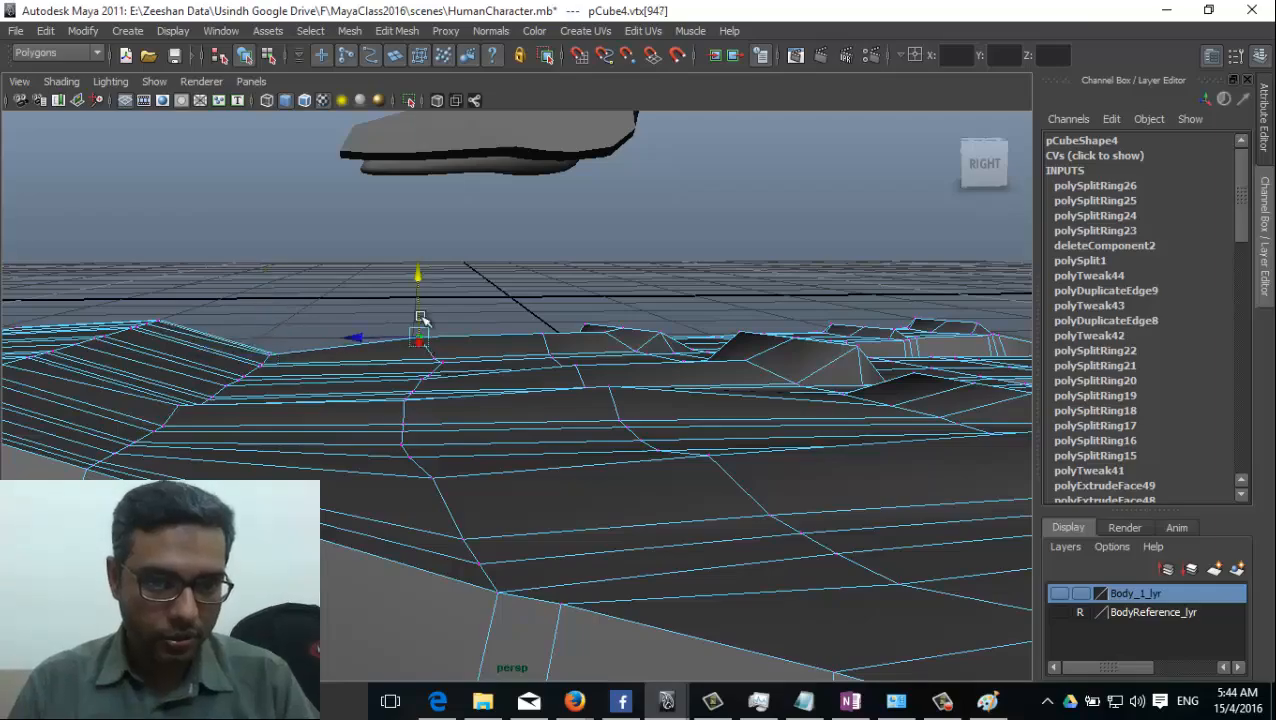
Scale the vertex groups in the dips on both sides of the ring finger's knuckle, seen from above.
{"action": "left_click_drag", "start_coordinate": [763, 461], "coordinate": [494, 418], "text": "alt"}
{"action": "left_click", "coordinate": [497, 428]}
{"action": "left_click", "coordinate": [510, 407]}
{"action": "right_click_drag", "start_coordinate": [503, 361], "coordinate": [430, 362]}
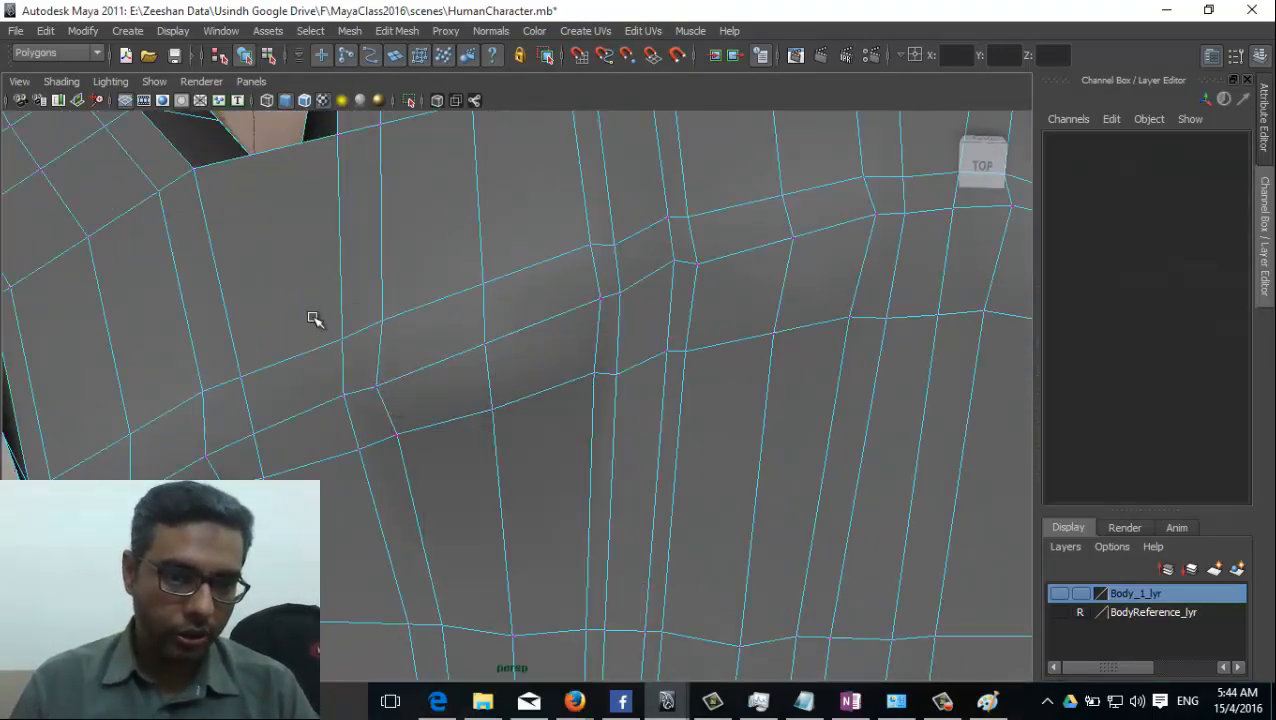
{"action": "left_click", "coordinate": [377, 386]}
{"action": "left_click_drag", "start_coordinate": [378, 437], "coordinate": [380, 414]}
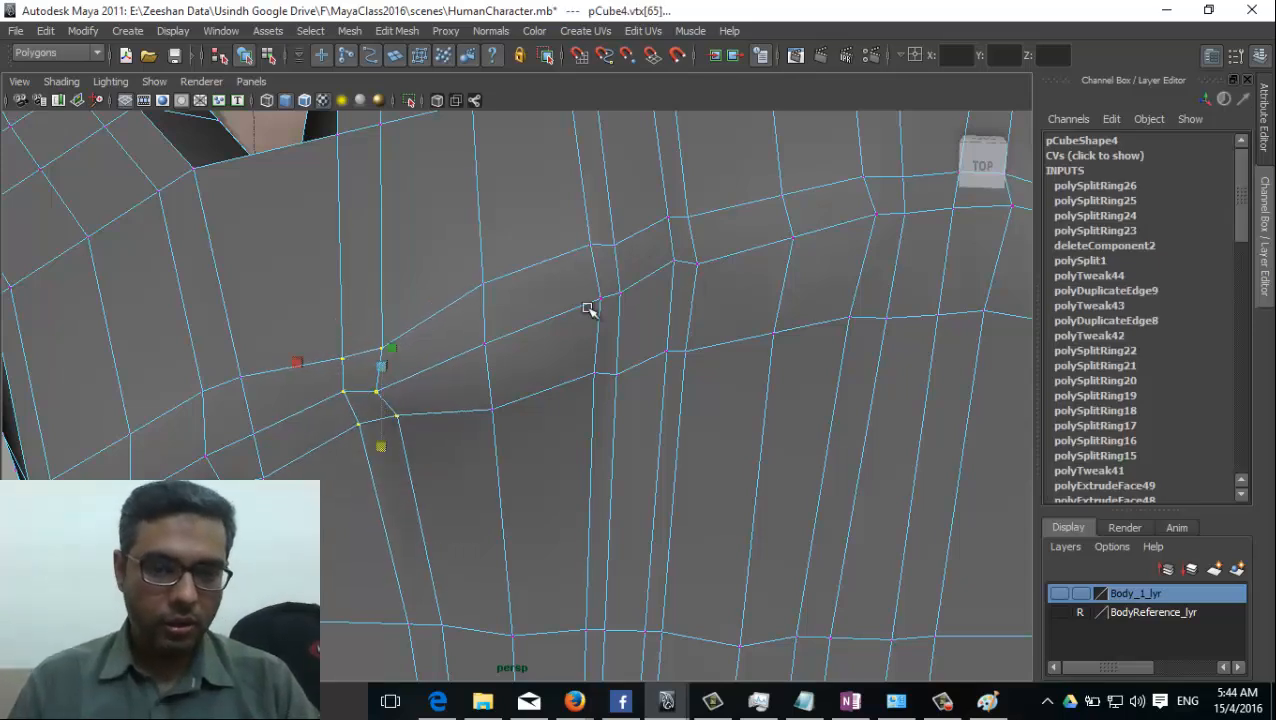
{"action": "left_click_drag", "start_coordinate": [640, 428], "coordinate": [640, 429]}
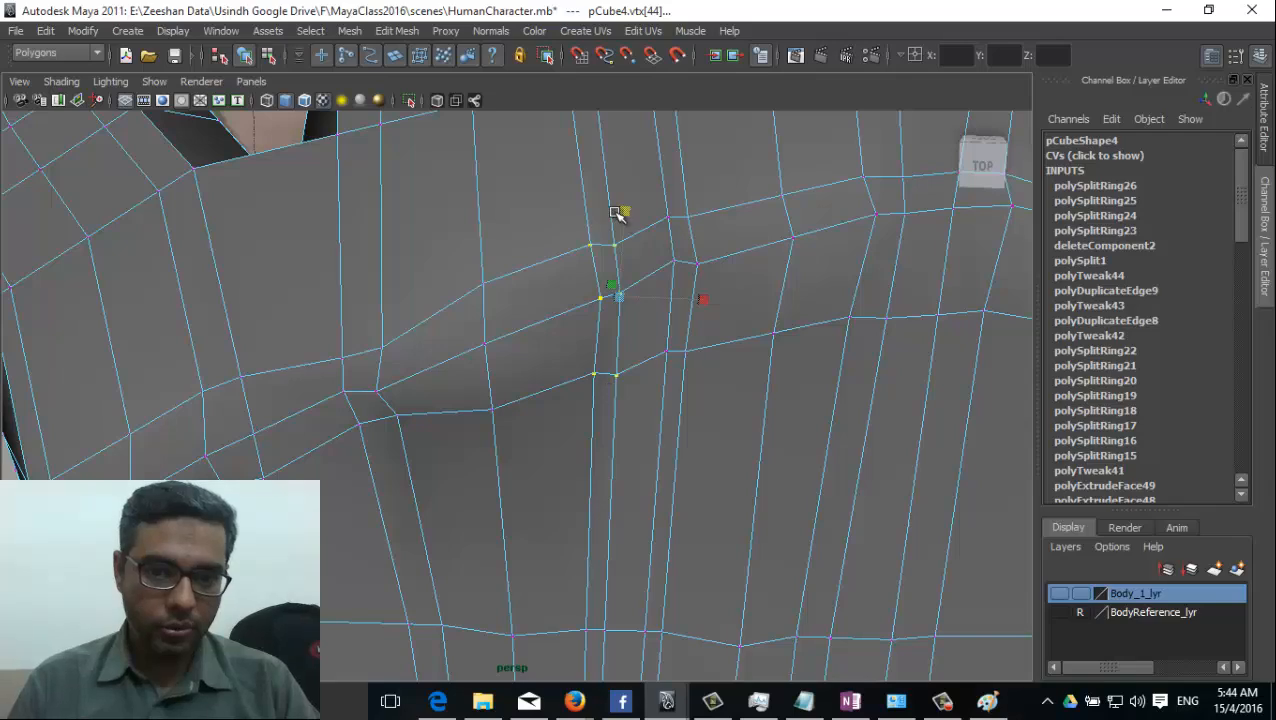
{"action": "left_click_drag", "start_coordinate": [621, 242], "coordinate": [565, 345], "text": "alt"}
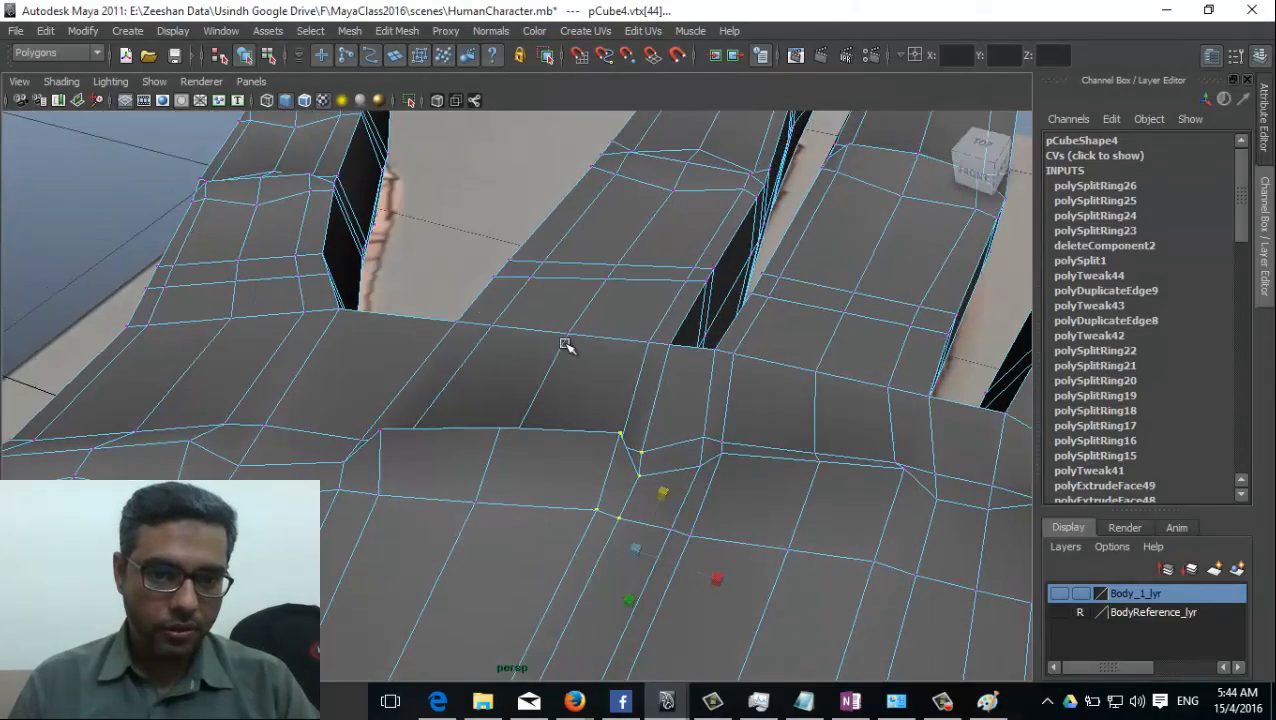
Lower the vertices on each side of the ring finger's knuckle peak, undo the last tweak and clear the selection.
{"action": "left_click", "coordinate": [501, 427]}
{"action": "left_click", "coordinate": [381, 429]}
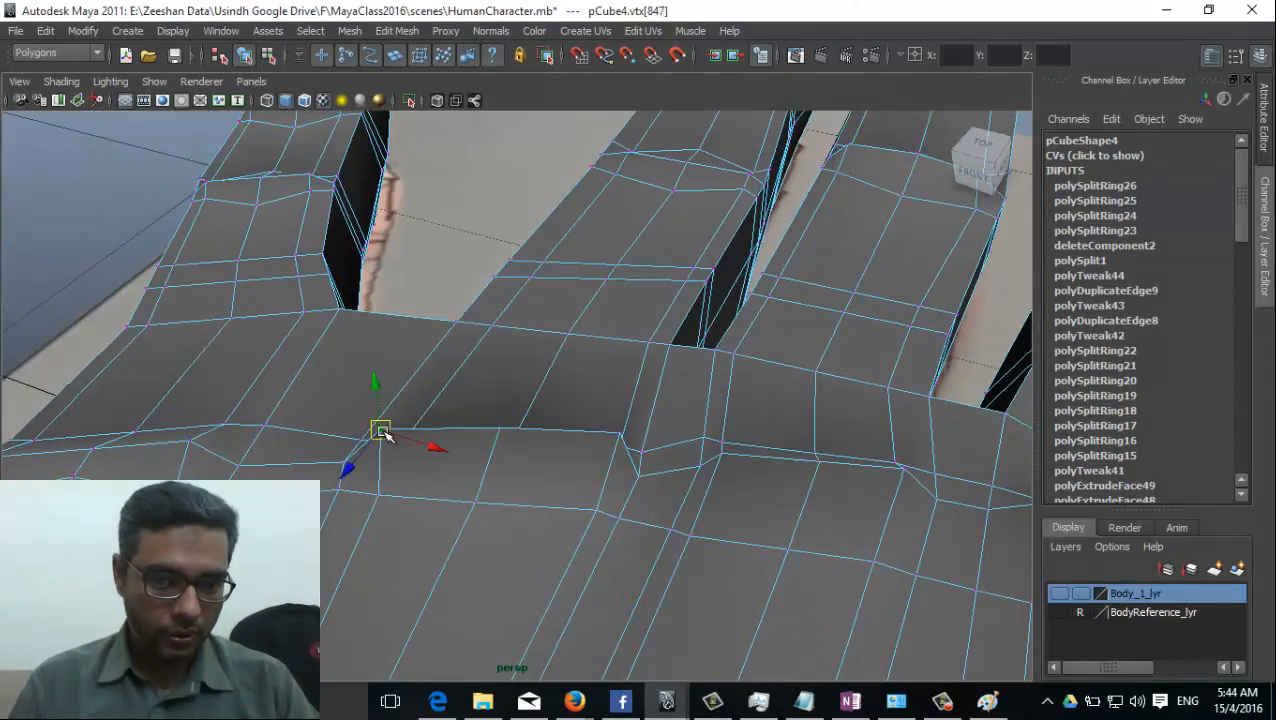
{"action": "left_click_drag", "start_coordinate": [382, 388], "coordinate": [381, 400]}
{"action": "left_click", "coordinate": [622, 440]}
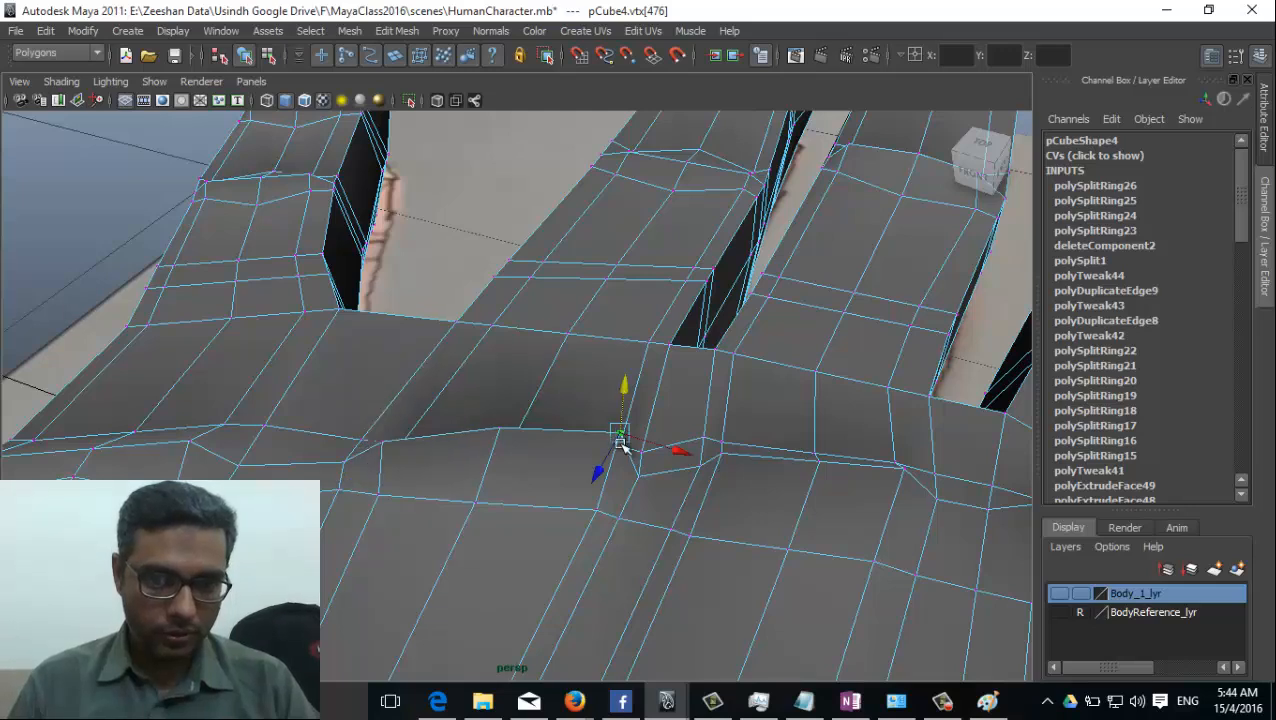
{"action": "key", "text": "ctrl+z"}
{"action": "key", "text": "ctrl+z"}
{"action": "key", "text": "ctrl+z"}
{"action": "left_click", "coordinate": [524, 480]}
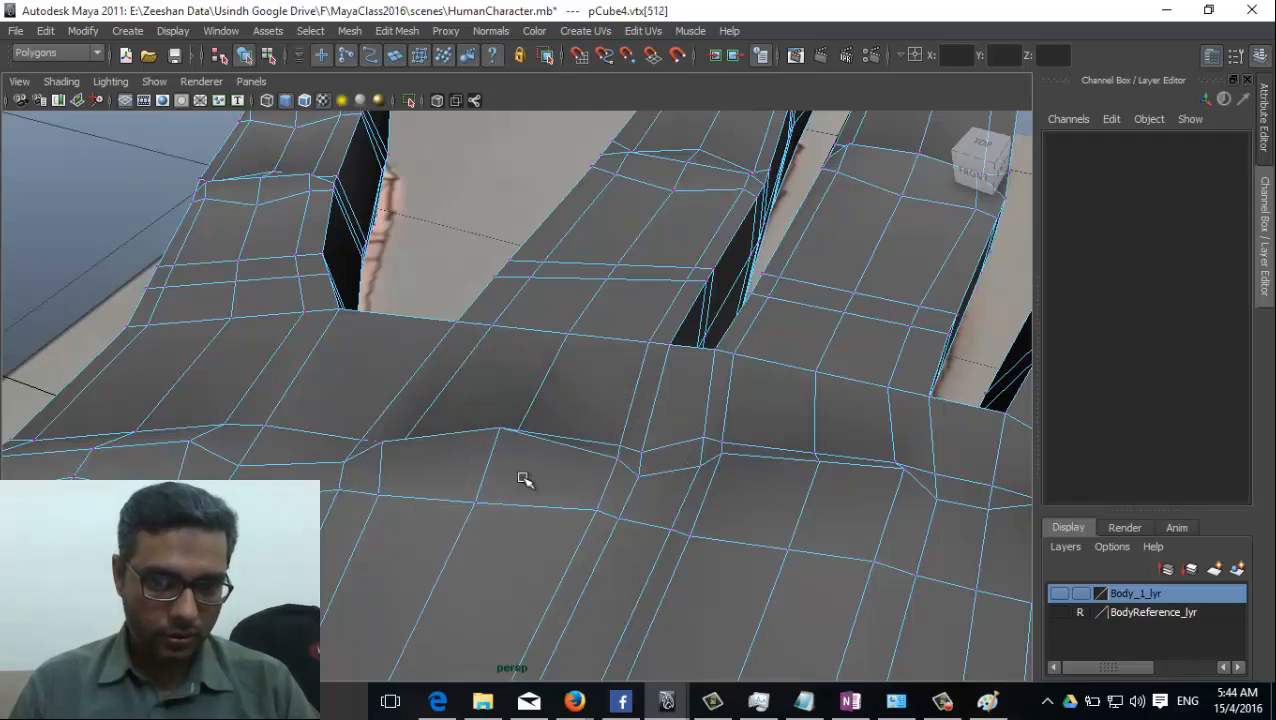
Return the hand to object selection and apply Smooth to its mesh.
{"action": "left_click_drag", "start_coordinate": [485, 523], "coordinate": [590, 497], "text": "alt"}
{"action": "left_click_drag", "start_coordinate": [671, 488], "coordinate": [519, 545], "text": "alt"}
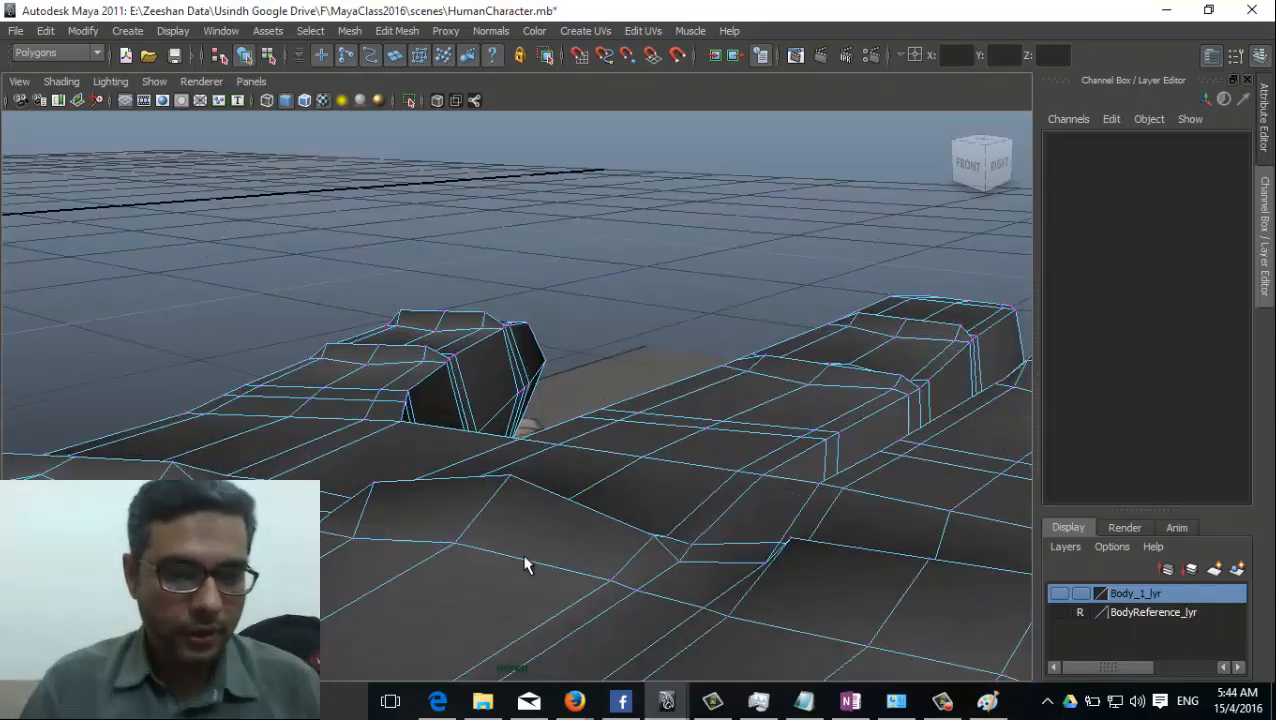
{"action": "right_click_drag", "start_coordinate": [709, 362], "coordinate": [775, 352]}
{"action": "left_click", "coordinate": [700, 438]}
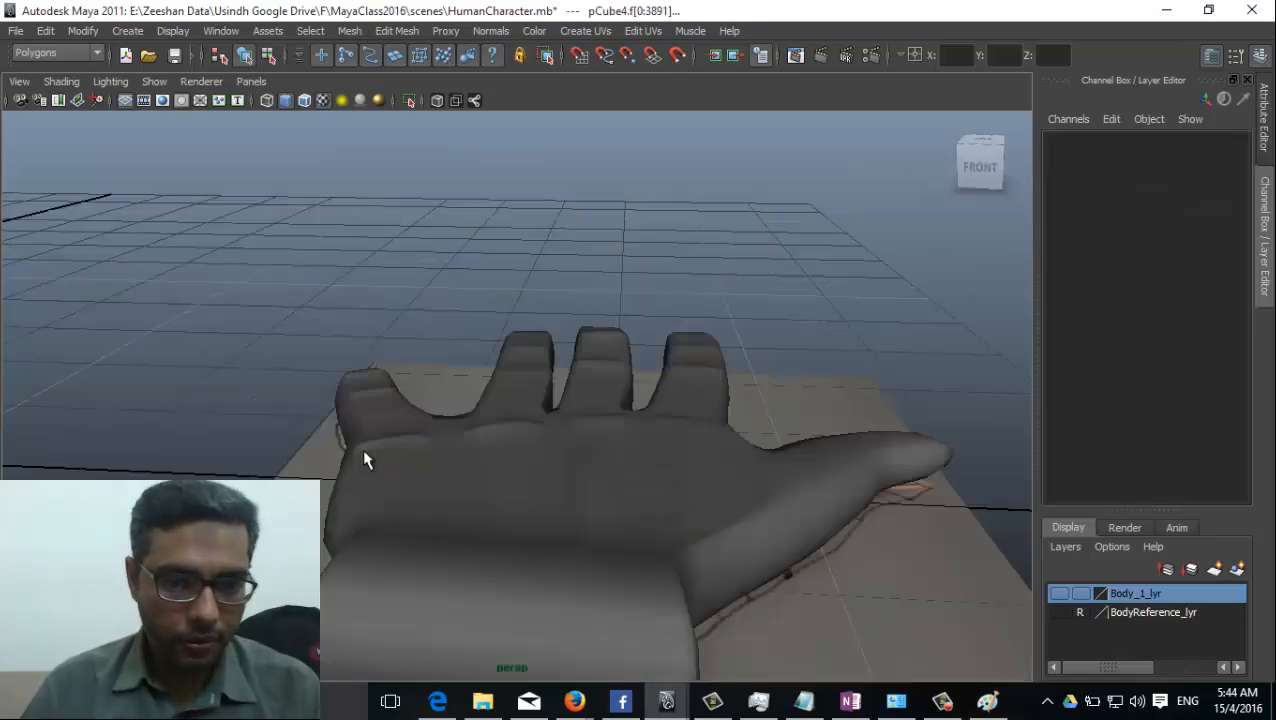
Examine the smoothed hand's knuckles, ridges and fingertips from the wrist, the thumb side and at a low angle.
{"action": "left_click_drag", "start_coordinate": [737, 545], "coordinate": [558, 465], "text": "alt"}
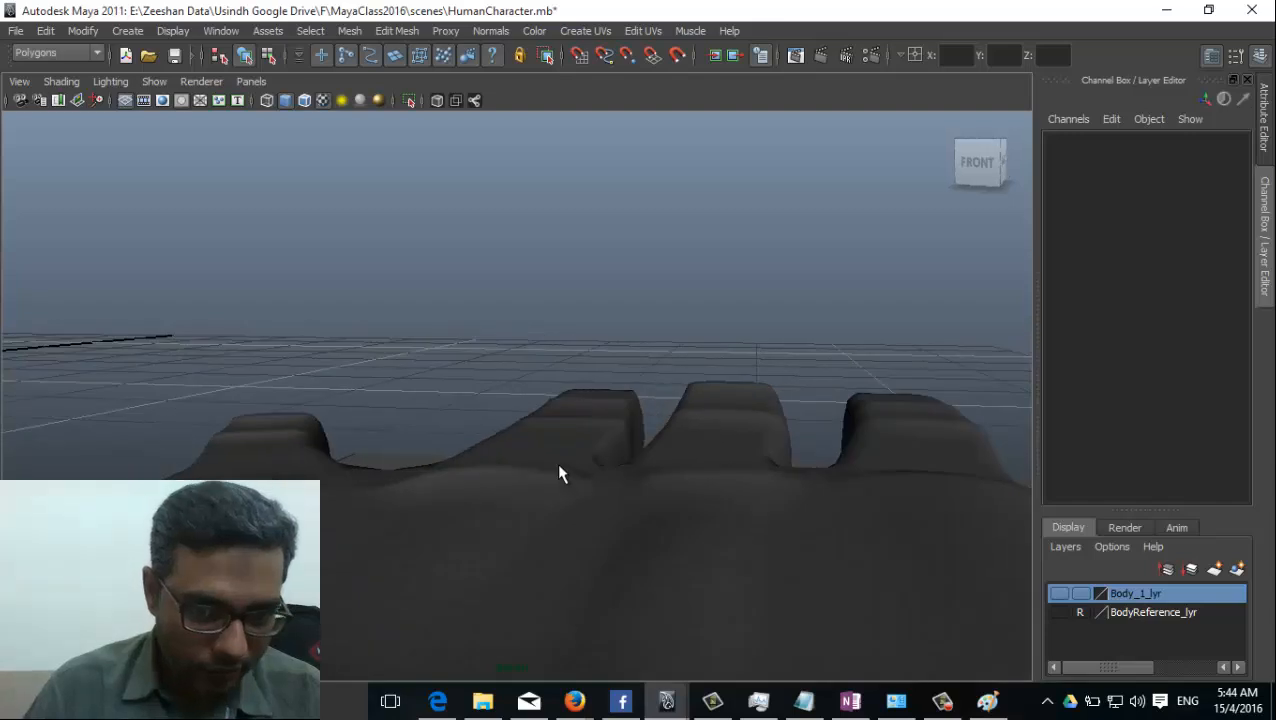
{"action": "left_click_drag", "start_coordinate": [430, 498], "coordinate": [350, 504], "text": "alt"}
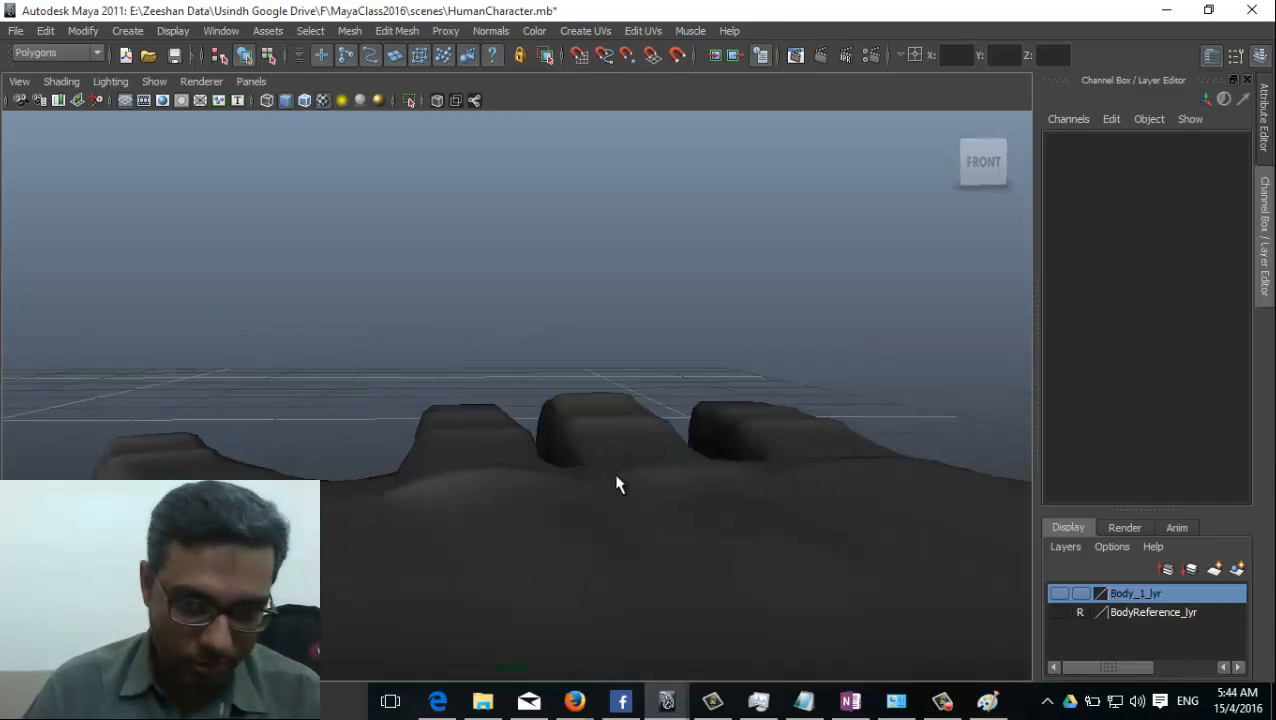
{"action": "left_click_drag", "start_coordinate": [498, 484], "coordinate": [507, 308], "text": "alt"}
{"action": "left_click_drag", "start_coordinate": [436, 365], "coordinate": [427, 424], "text": "alt"}
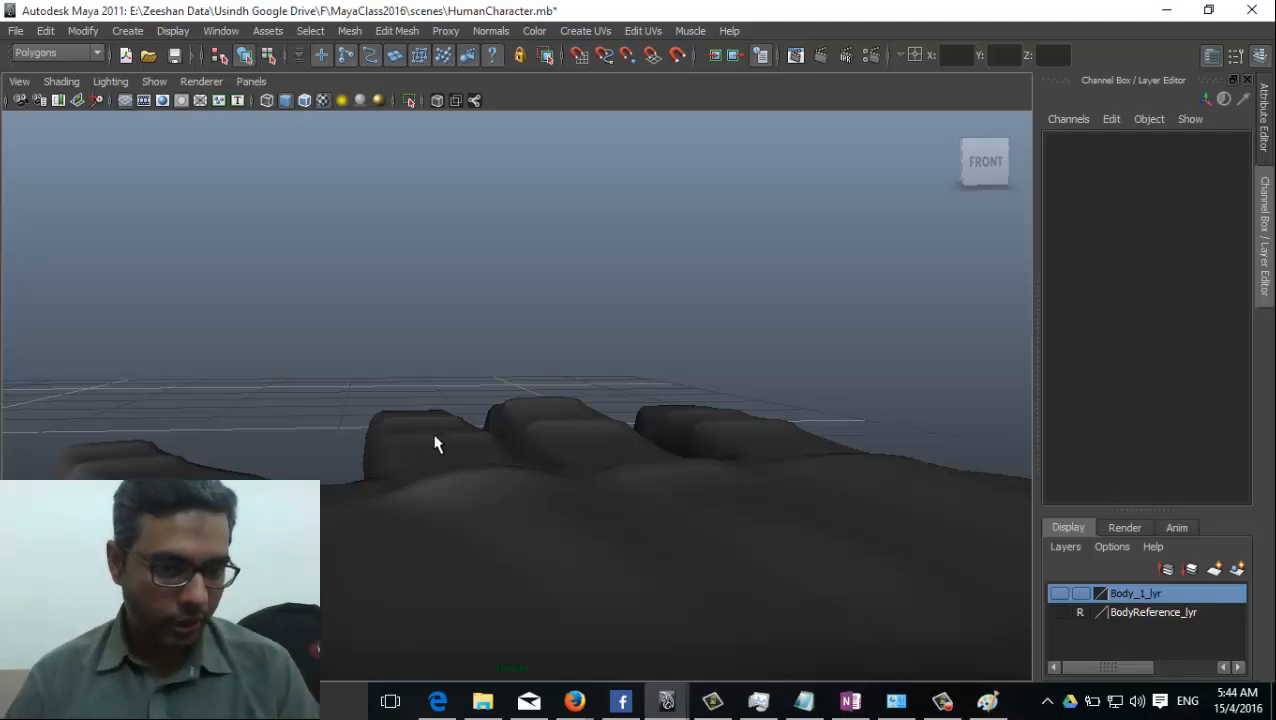
{"action": "left_click_drag", "start_coordinate": [441, 615], "coordinate": [317, 474], "text": "alt"}
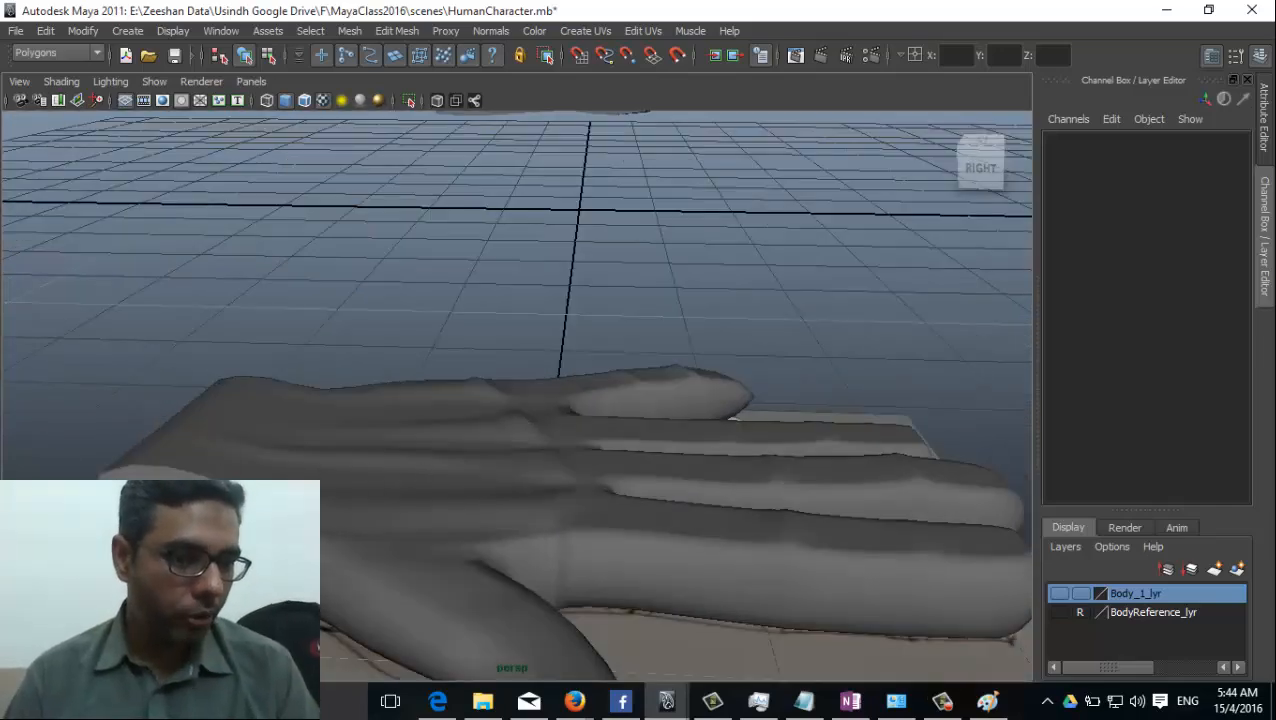
{"action": "left_click_drag", "start_coordinate": [115, 486], "coordinate": [179, 470], "text": "alt"}
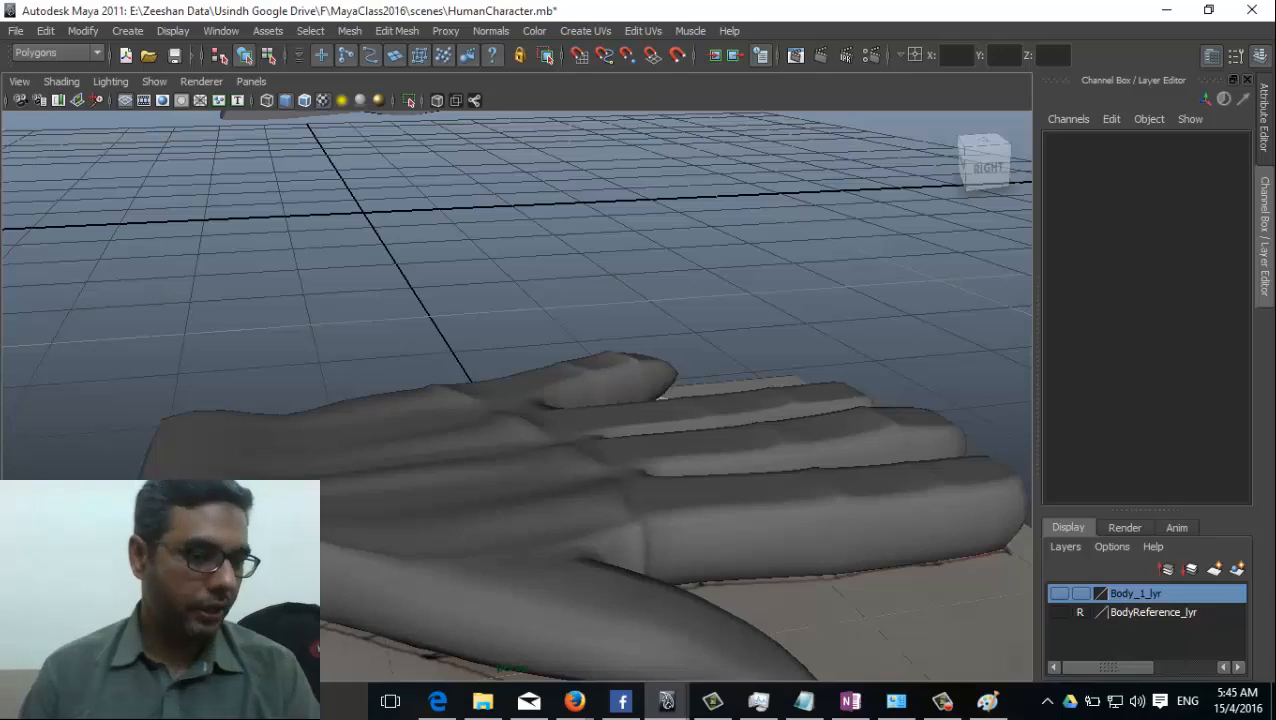
{"action": "left_click_drag", "start_coordinate": [529, 466], "coordinate": [444, 504], "text": "alt"}
{"action": "left_click_drag", "start_coordinate": [535, 447], "coordinate": [378, 468], "text": "alt"}
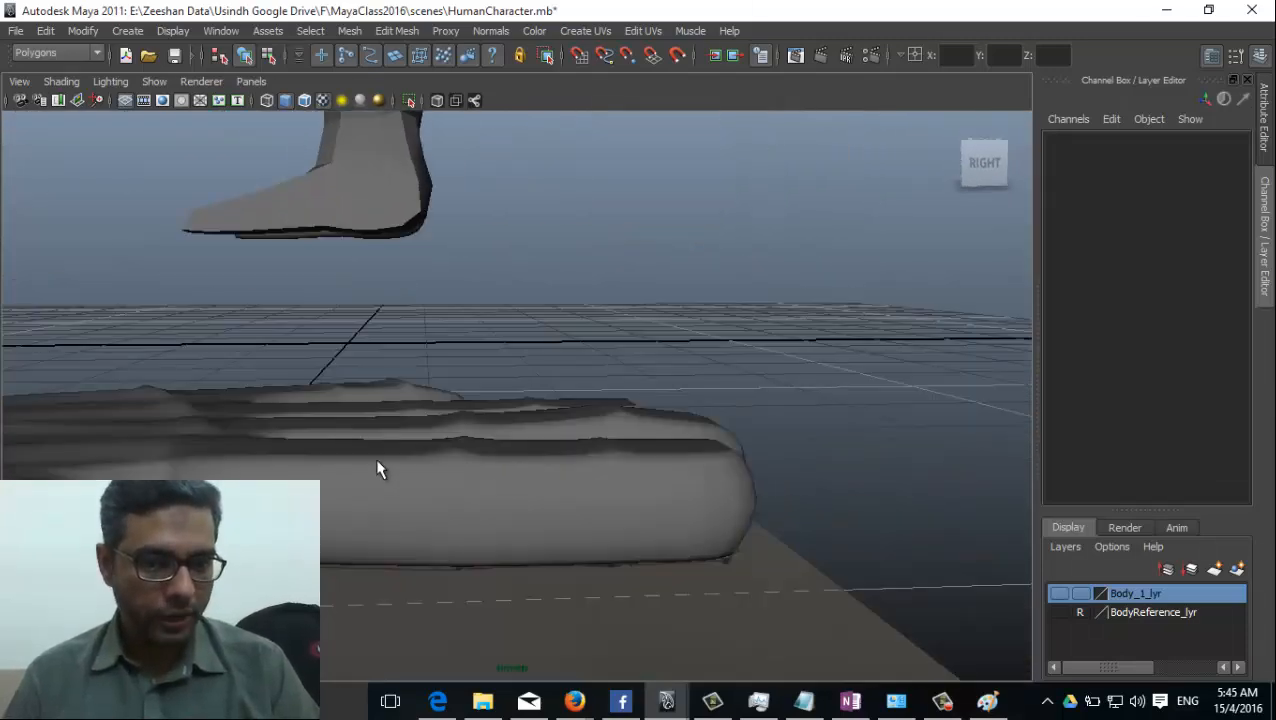
{"action": "left_click", "coordinate": [667, 505]}
{"action": "right_click", "coordinate": [667, 505]}
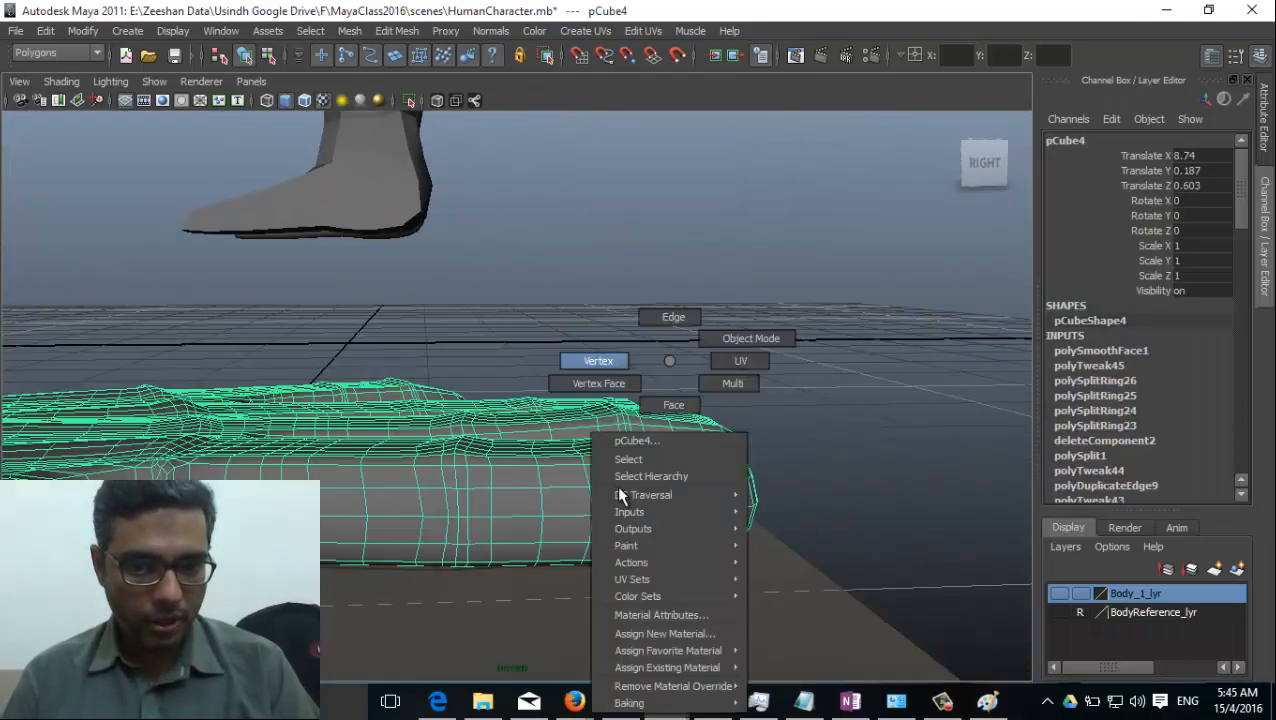
{"action": "left_click", "coordinate": [598, 383]}
{"action": "left_click_drag", "start_coordinate": [607, 511], "coordinate": [560, 592], "text": "alt"}
{"action": "middle_click_drag", "start_coordinate": [532, 570], "coordinate": [559, 442], "text": "alt"}
{"action": "double_click", "coordinate": [646, 466]}
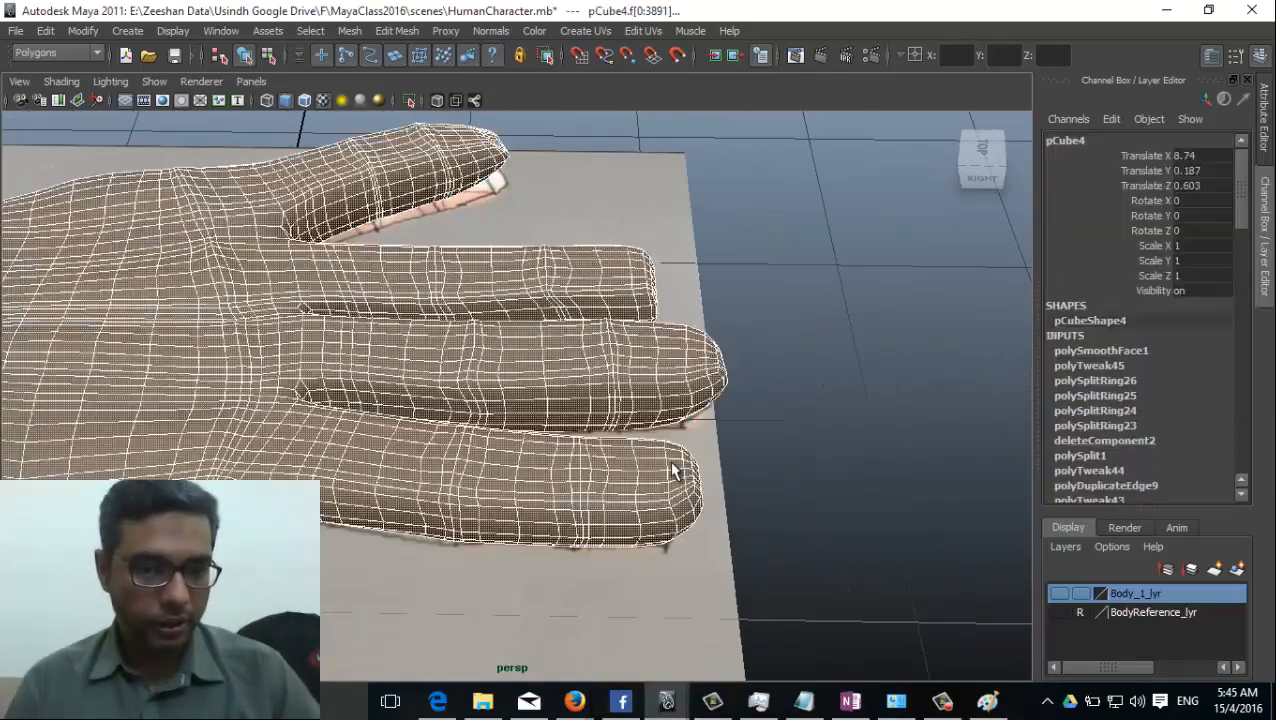
Undo the Smooth operation on the hand mesh.
{"action": "key", "text": "ctrl+z"}
{"action": "key", "text": "ctrl+z"}
{"action": "left_click", "coordinate": [538, 453]}
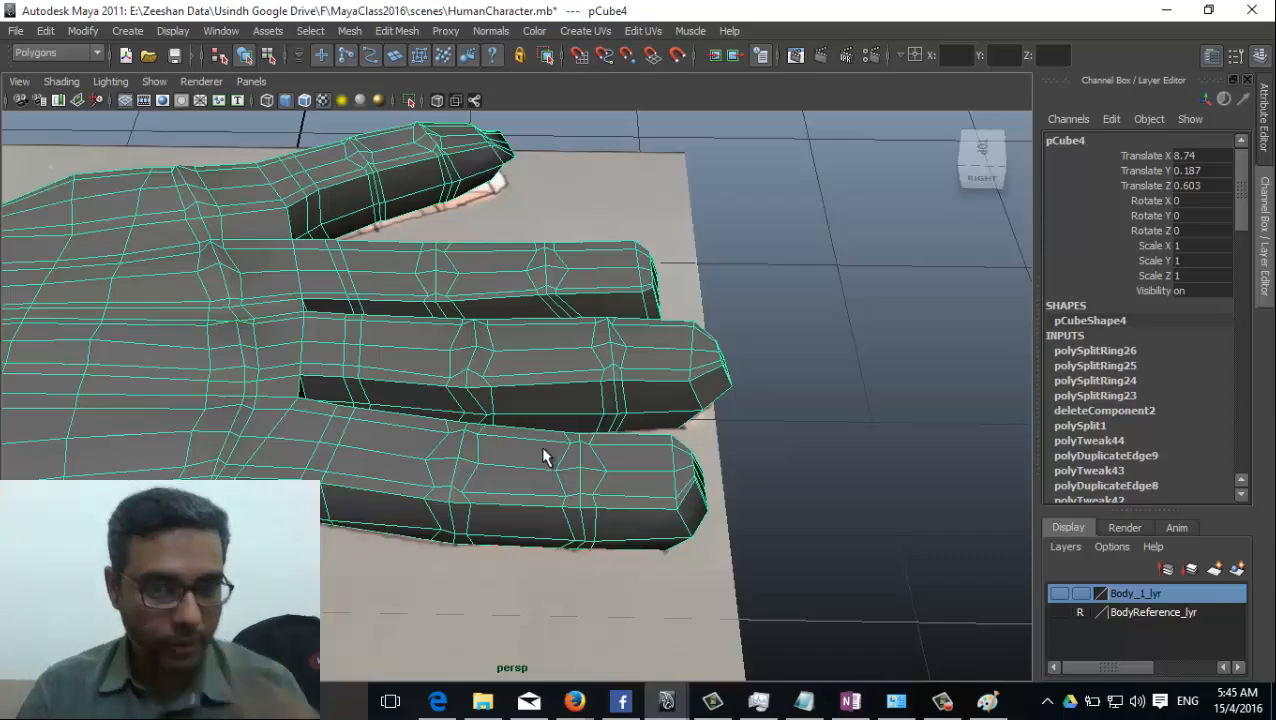
Raise the middle row of vertices on the thumb's tip and shift it slightly back along the thumb.
{"action": "left_click_drag", "start_coordinate": [379, 424], "coordinate": [480, 440], "text": "alt"}
{"action": "right_click_drag", "start_coordinate": [480, 440], "coordinate": [703, 492], "text": "alt"}
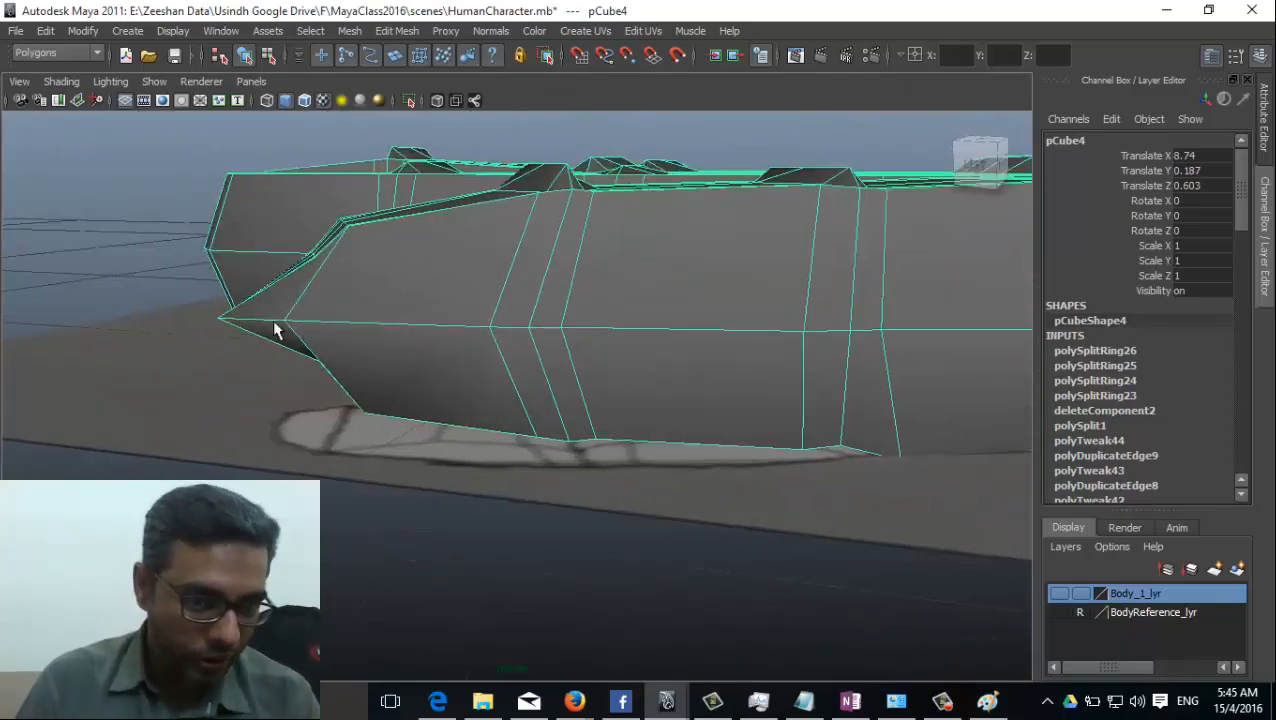
{"action": "left_click_drag", "start_coordinate": [273, 322], "coordinate": [392, 556], "text": "alt"}
{"action": "right_click_drag", "start_coordinate": [392, 556], "coordinate": [304, 365]}
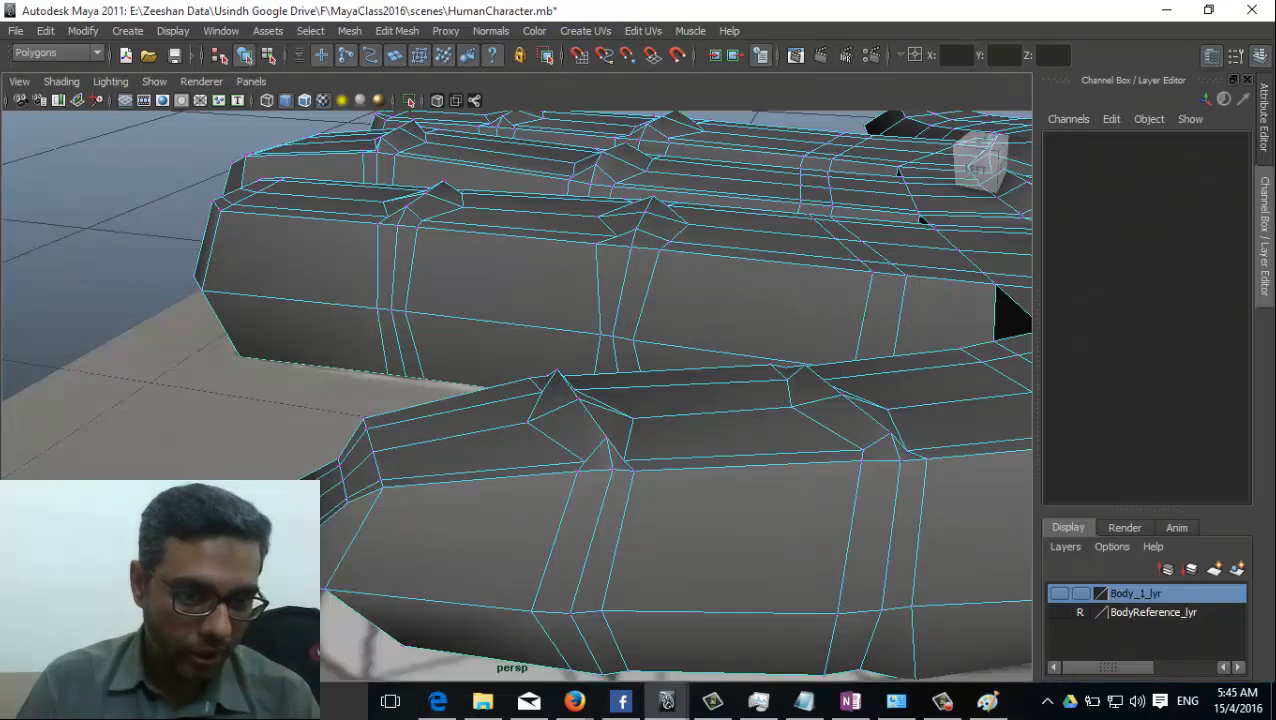
{"action": "left_click_drag", "start_coordinate": [232, 502], "coordinate": [292, 578]}
{"action": "left_click_drag", "start_coordinate": [333, 540], "coordinate": [359, 541]}
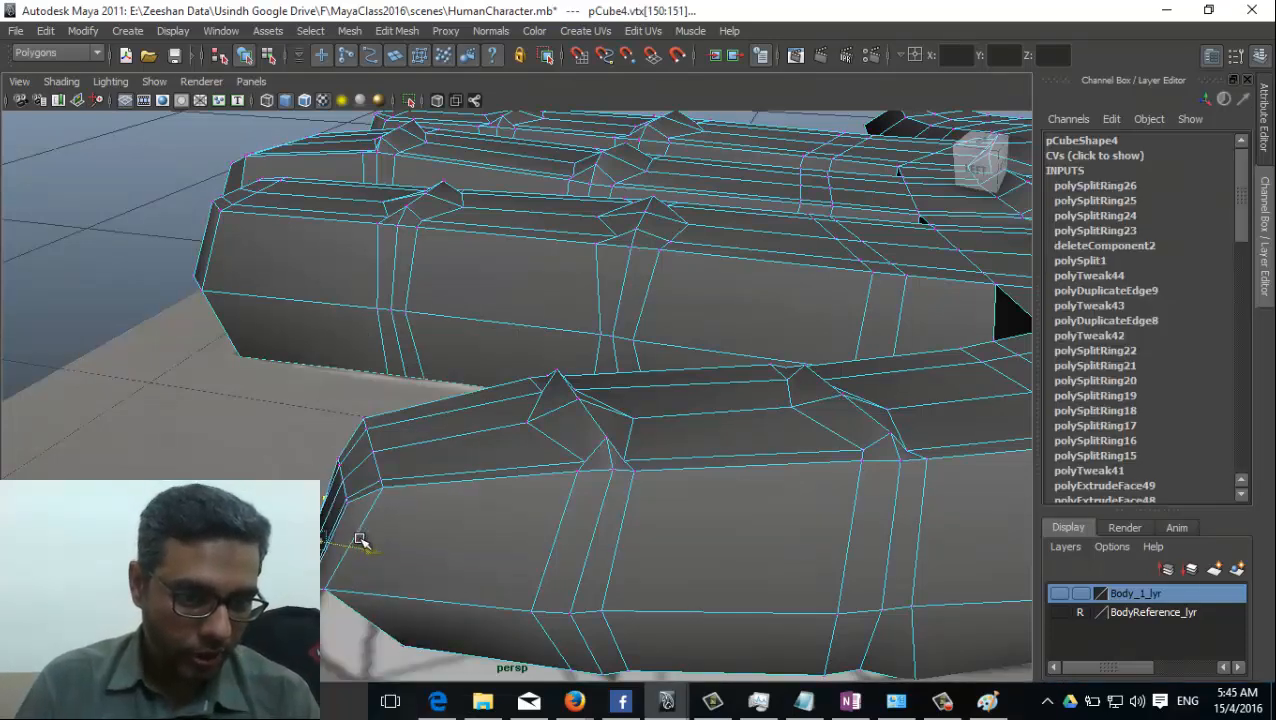
{"action": "left_click_drag", "start_coordinate": [312, 488], "coordinate": [317, 464]}
{"action": "left_click_drag", "start_coordinate": [367, 524], "coordinate": [376, 525]}
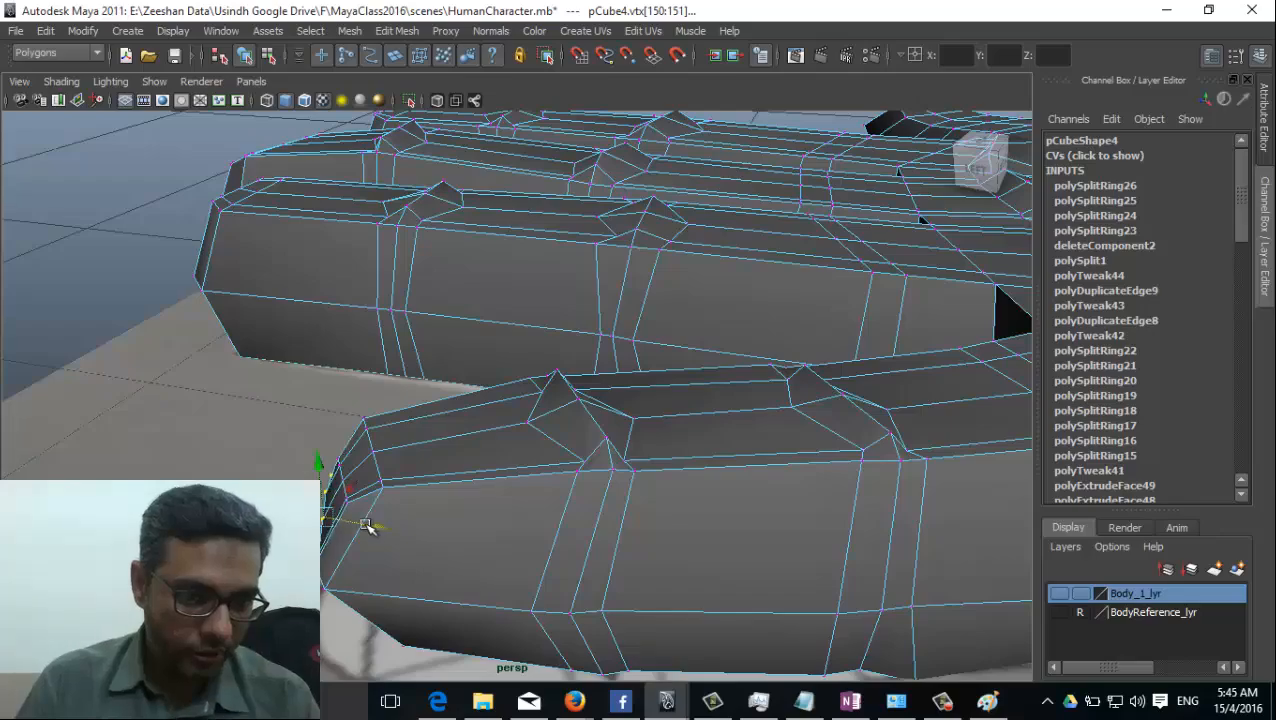
{"action": "left_click_drag", "start_coordinate": [245, 515], "coordinate": [312, 512], "text": "alt"}
{"action": "scroll", "coordinate": [722, 450], "scroll_direction": "down", "scroll_amount": 3}
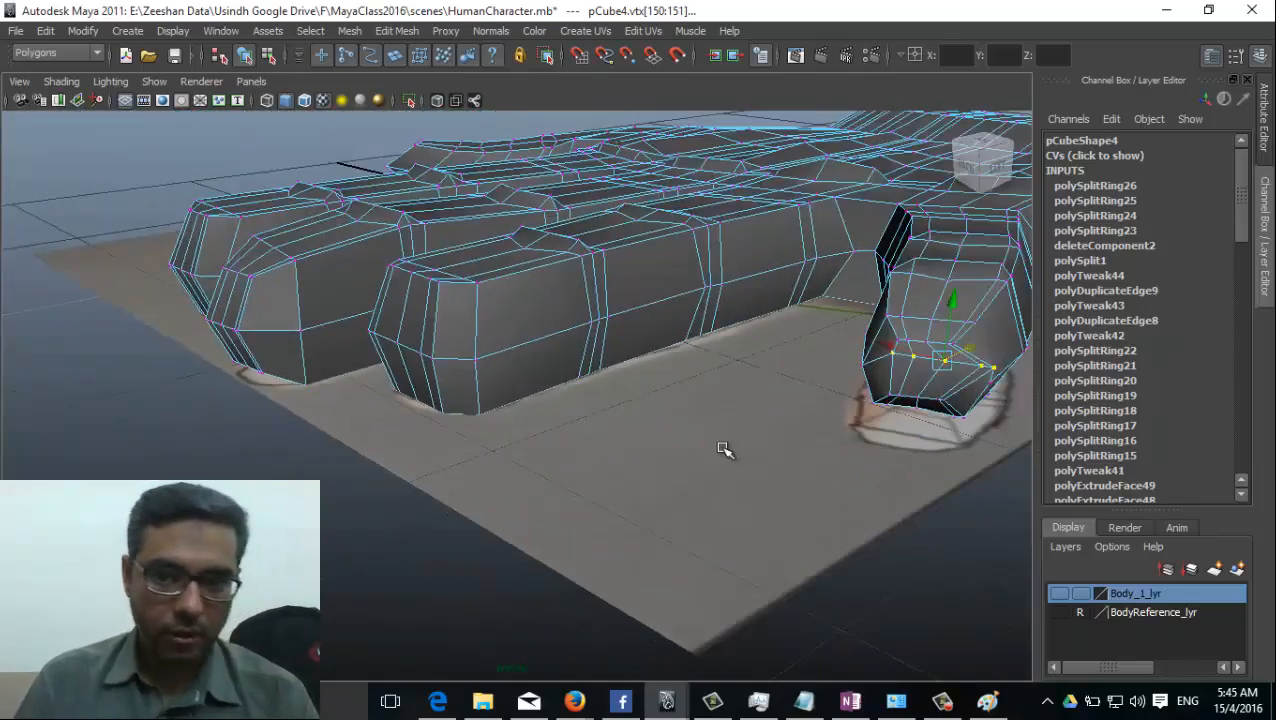
Select all vertices of the thumb's end section, from its tip through the outer joint.
{"action": "left_click_drag", "start_coordinate": [723, 450], "coordinate": [378, 530], "text": "alt"}
{"action": "left_click_drag", "start_coordinate": [197, 435], "coordinate": [514, 690]}
{"action": "middle_click_drag", "start_coordinate": [554, 565], "coordinate": [446, 420], "text": "alt"}
{"action": "left_click_drag", "start_coordinate": [446, 420], "coordinate": [464, 481], "text": "alt"}
{"action": "scroll", "coordinate": [464, 481], "scroll_direction": "down", "scroll_amount": 3}
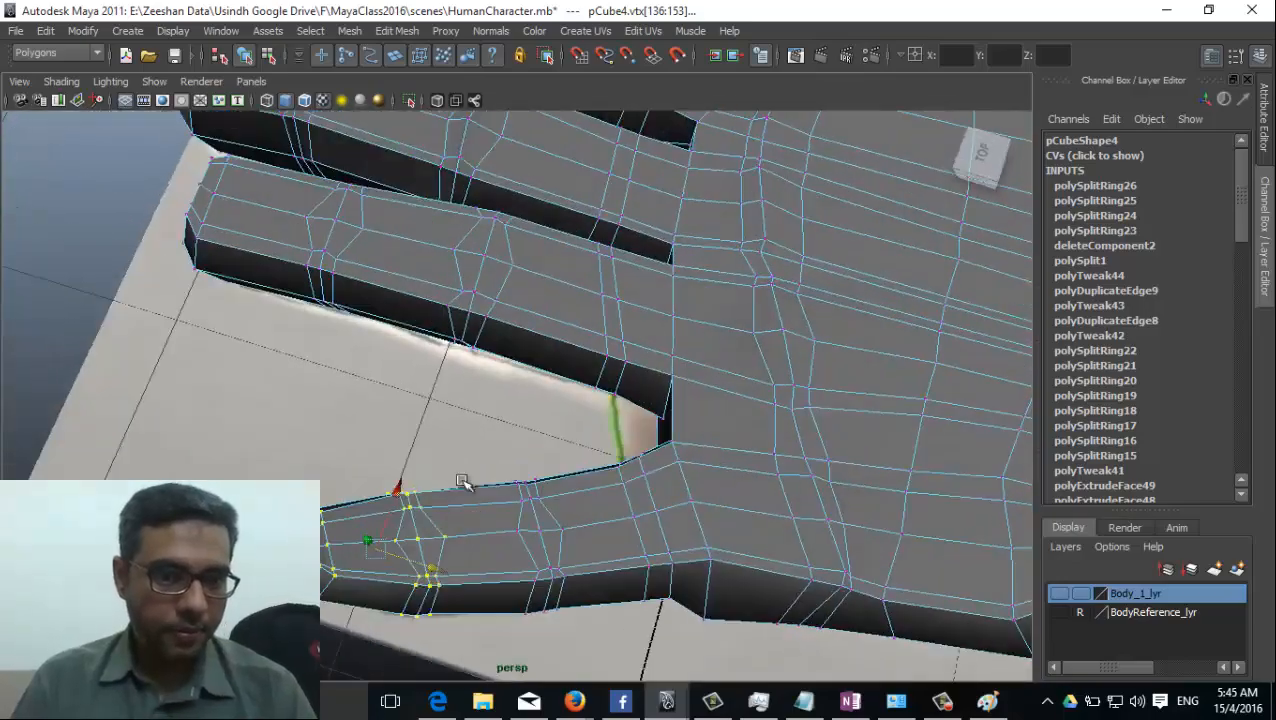
{"action": "scroll", "coordinate": [575, 561], "scroll_direction": "up", "scroll_amount": 3}
{"action": "mouse_move", "coordinate": [575, 561]}
{"action": "left_mouse_down", "text": "alt"}
{"action": "mouse_move", "coordinate": [300, 560]}
{"action": "mouse_move", "coordinate": [200, 510]}
{"action": "mouse_move", "coordinate": [447, 456]}
{"action": "mouse_move", "coordinate": [481, 419]}
{"action": "mouse_move", "coordinate": [367, 356]}
{"action": "mouse_move", "coordinate": [341, 367]}
{"action": "mouse_move", "coordinate": [547, 496]}
{"action": "mouse_move", "coordinate": [575, 565]}
{"action": "left_mouse_up", "text": "alt"}
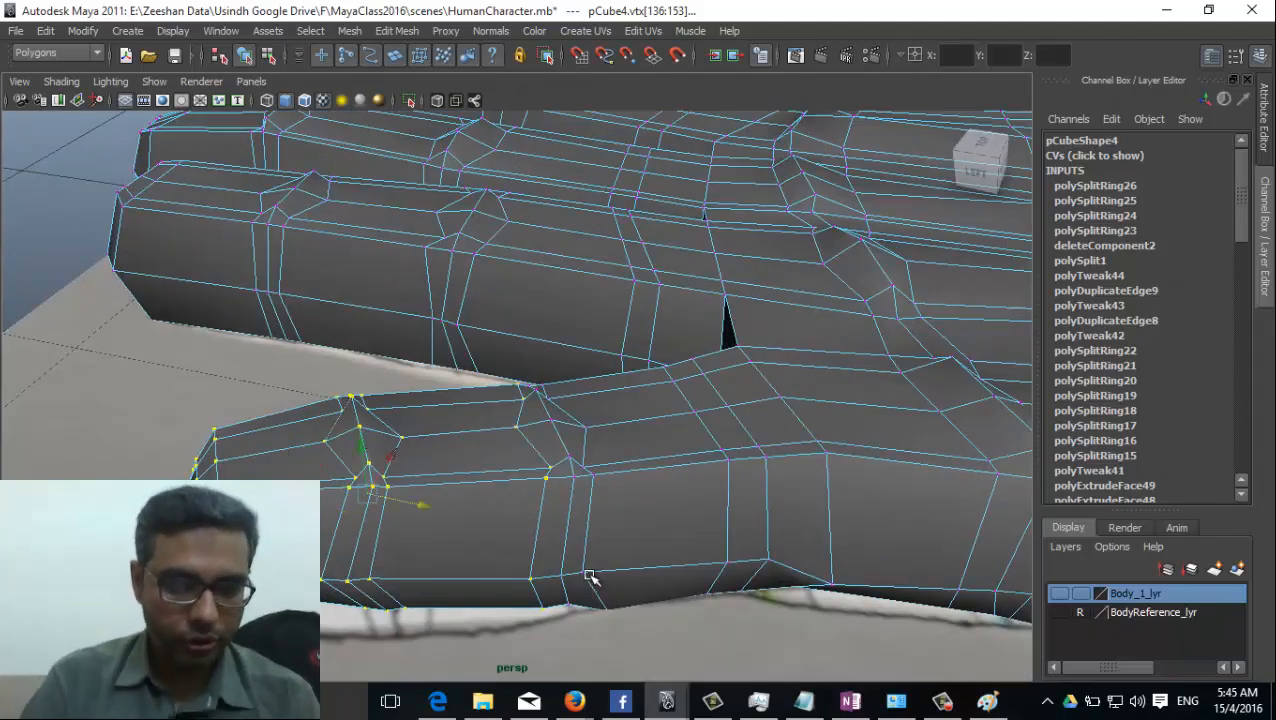
Try growing the thumb's vertex selection toward its base and shrinking it back to the end section.
{"action": "key", "text": "shift+period"}
{"action": "key", "text": "shift+period"}
{"action": "key", "text": "shift+period"}
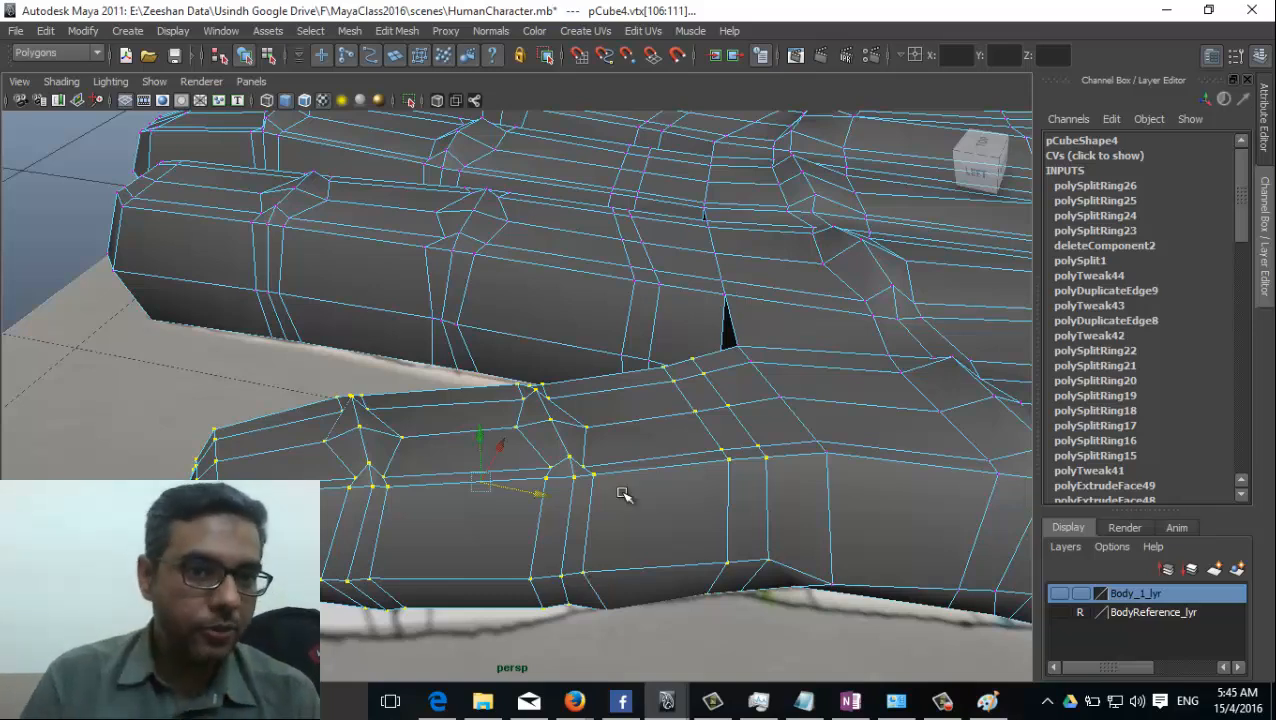
{"action": "left_click", "coordinate": [311, 32]}
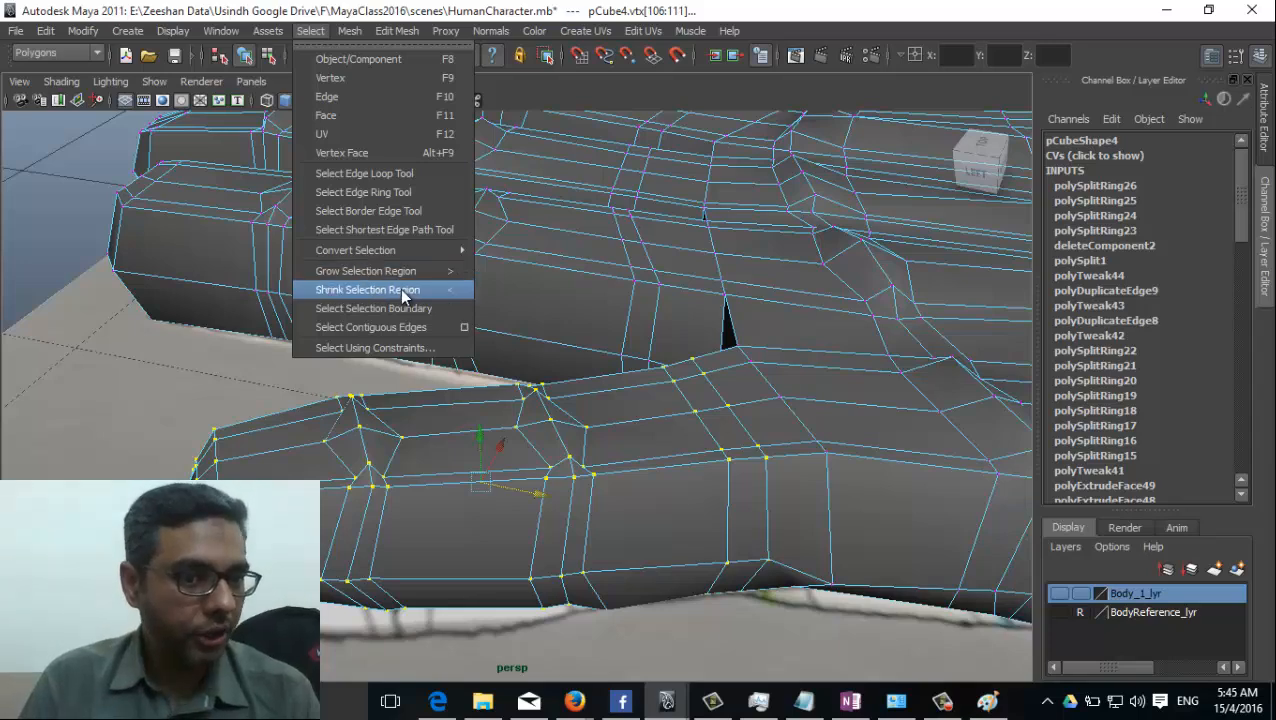
{"action": "key", "text": "alt"}
{"action": "left_click_drag", "start_coordinate": [310, 500], "coordinate": [317, 500], "text": "alt"}
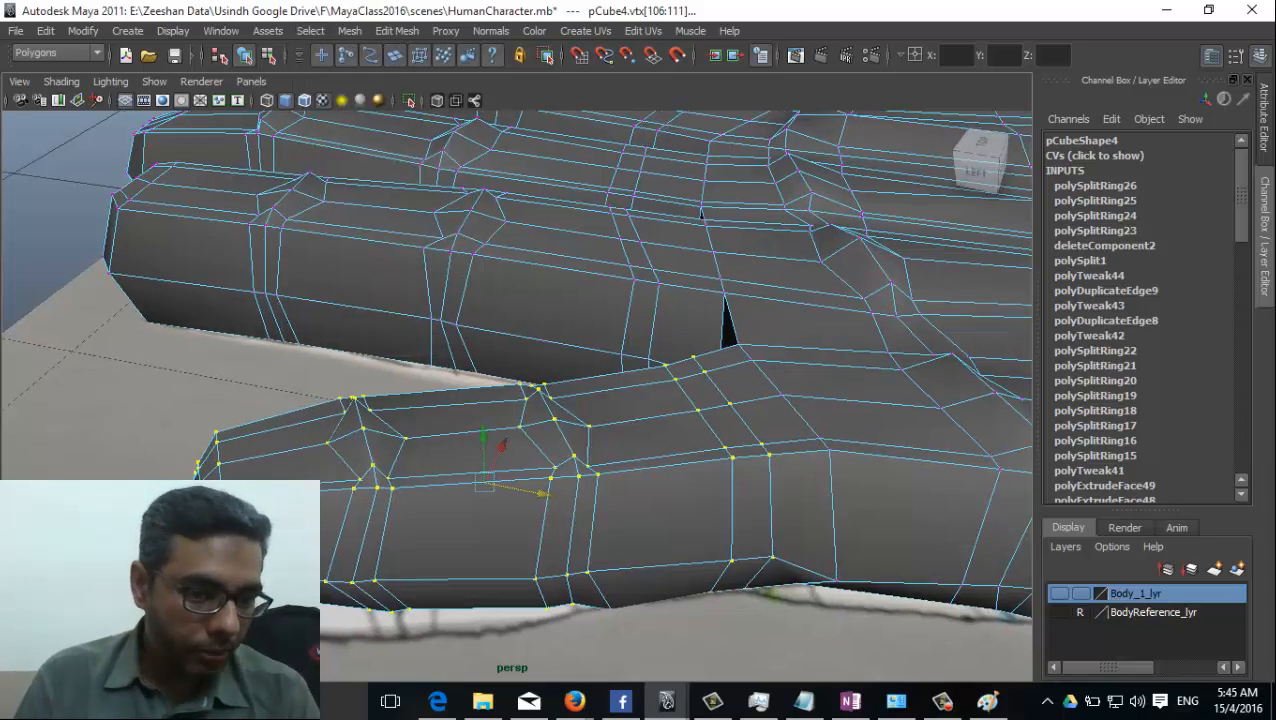
{"action": "left_click_drag", "start_coordinate": [281, 585], "coordinate": [281, 600]}
{"action": "mouse_move", "coordinate": [182, 420]}
{"action": "left_mouse_down", "text": "alt"}
{"action": "mouse_move", "coordinate": [190, 310]}
{"action": "mouse_move", "coordinate": [174, 412]}
{"action": "left_mouse_up", "text": "alt"}
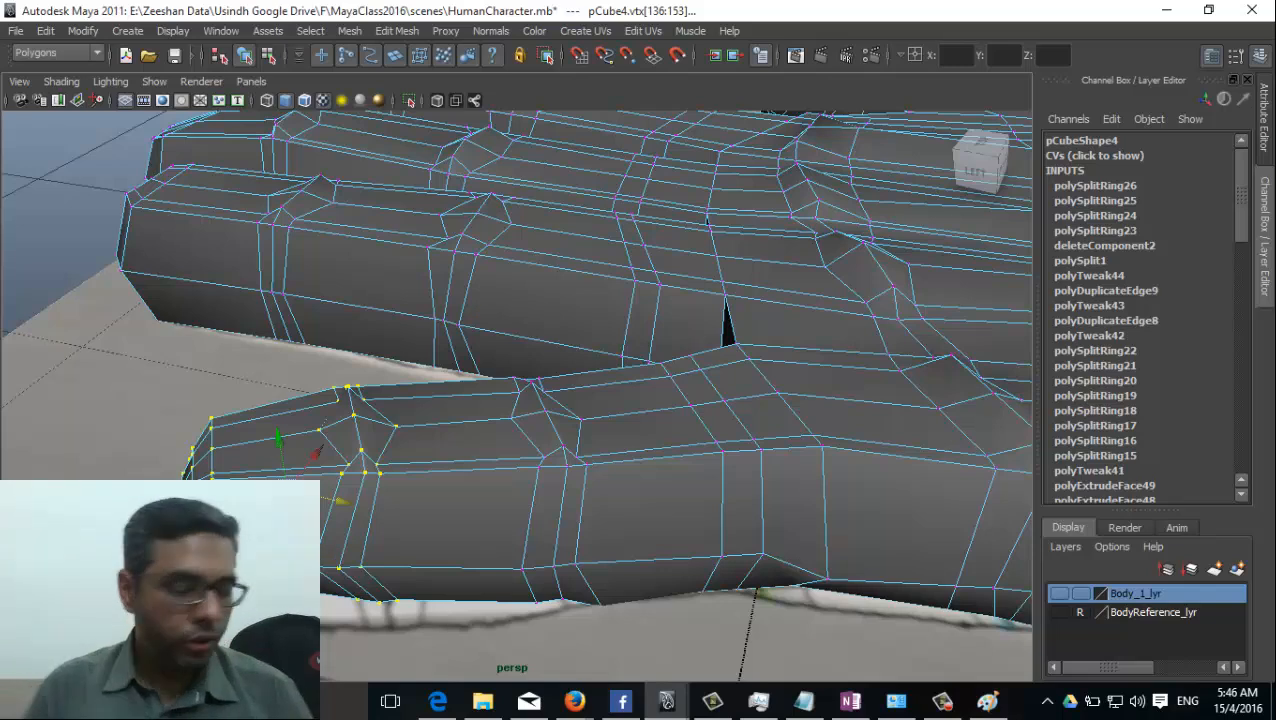
Grow the selection along the thumb to its base and scale those vertices down vertically.
{"action": "key", "text": "shift+period"}
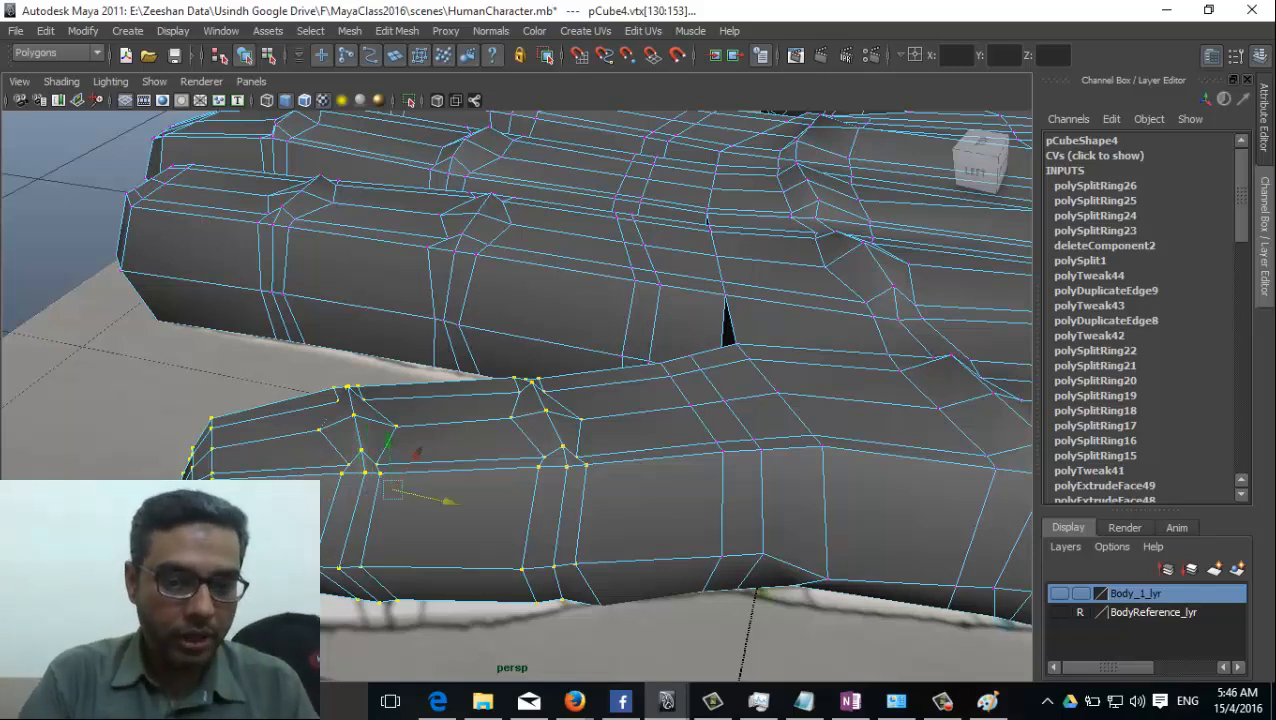
{"action": "key", "text": "shift+period"}
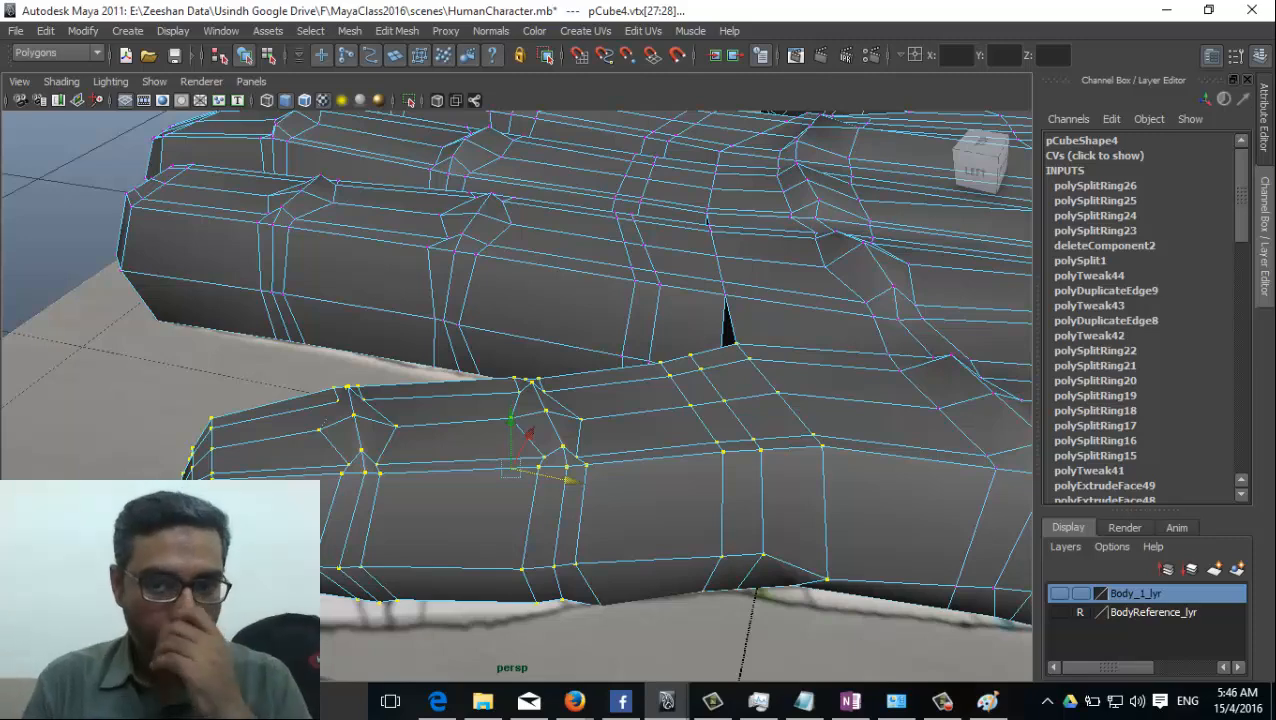
{"action": "left_click_drag", "start_coordinate": [549, 590], "coordinate": [540, 586], "text": "alt"}
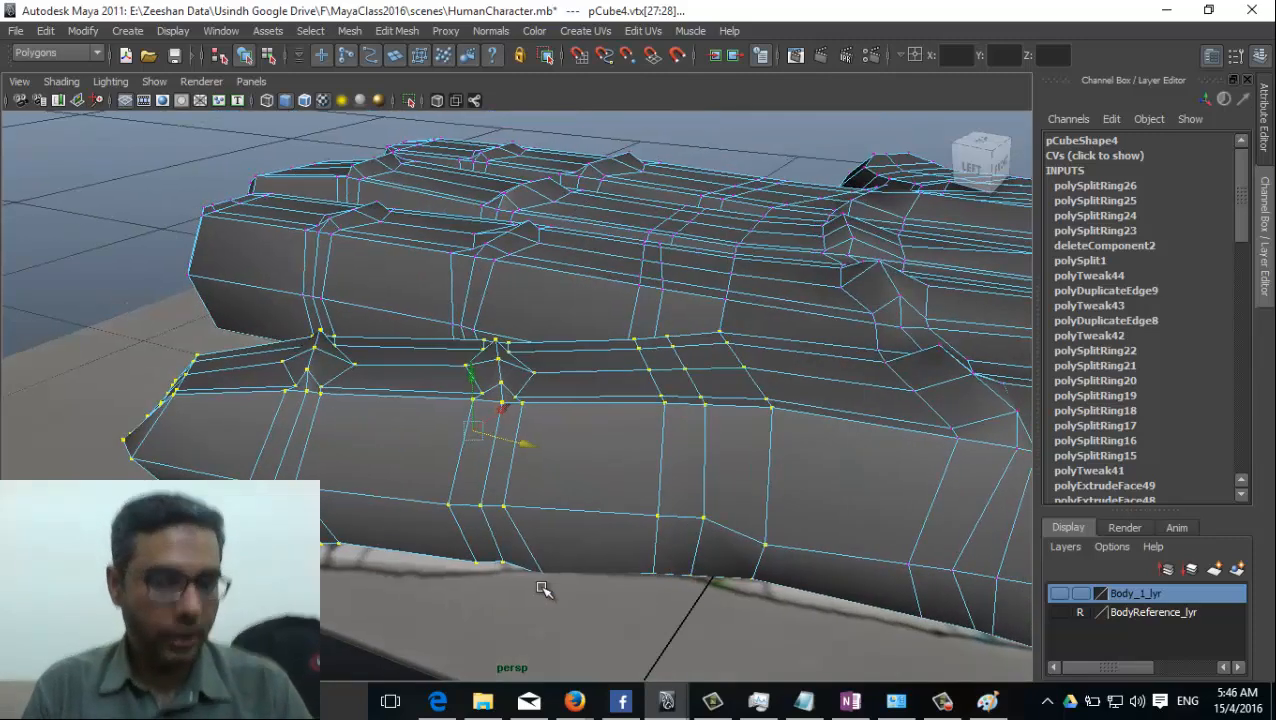
{"action": "key", "text": "r"}
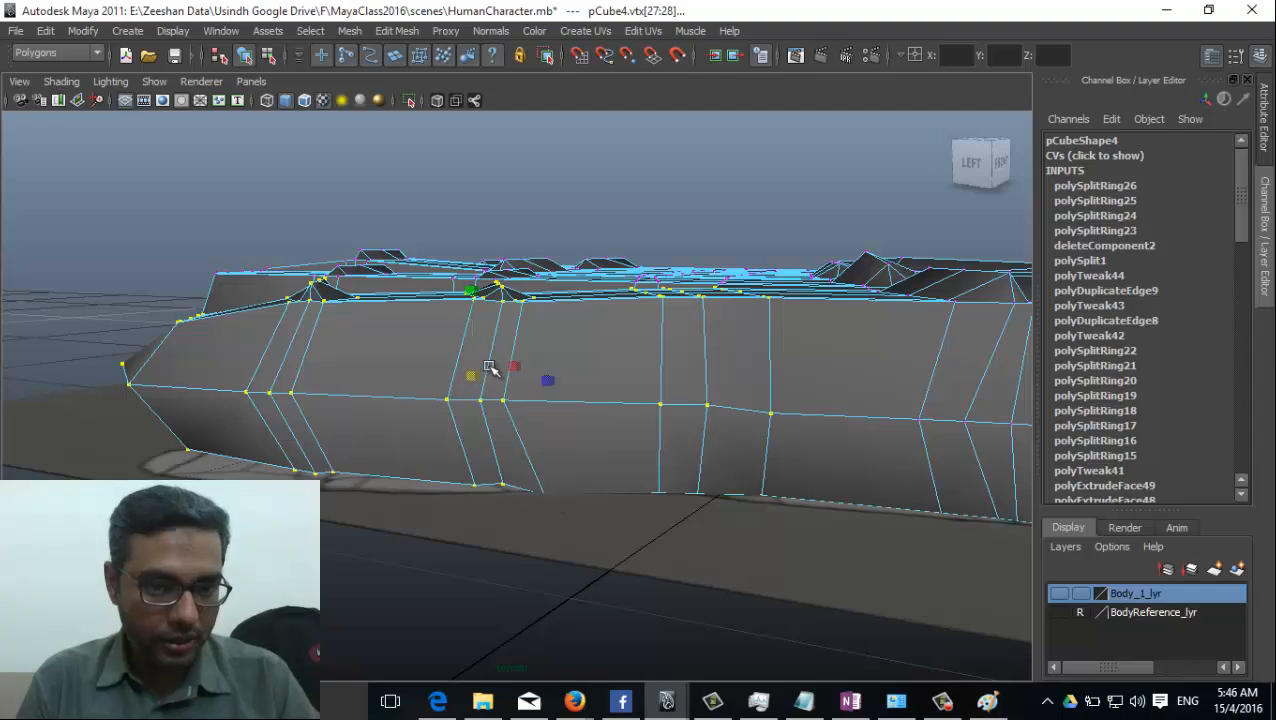
{"action": "left_click_drag", "start_coordinate": [503, 352], "coordinate": [502, 379], "text": "alt"}
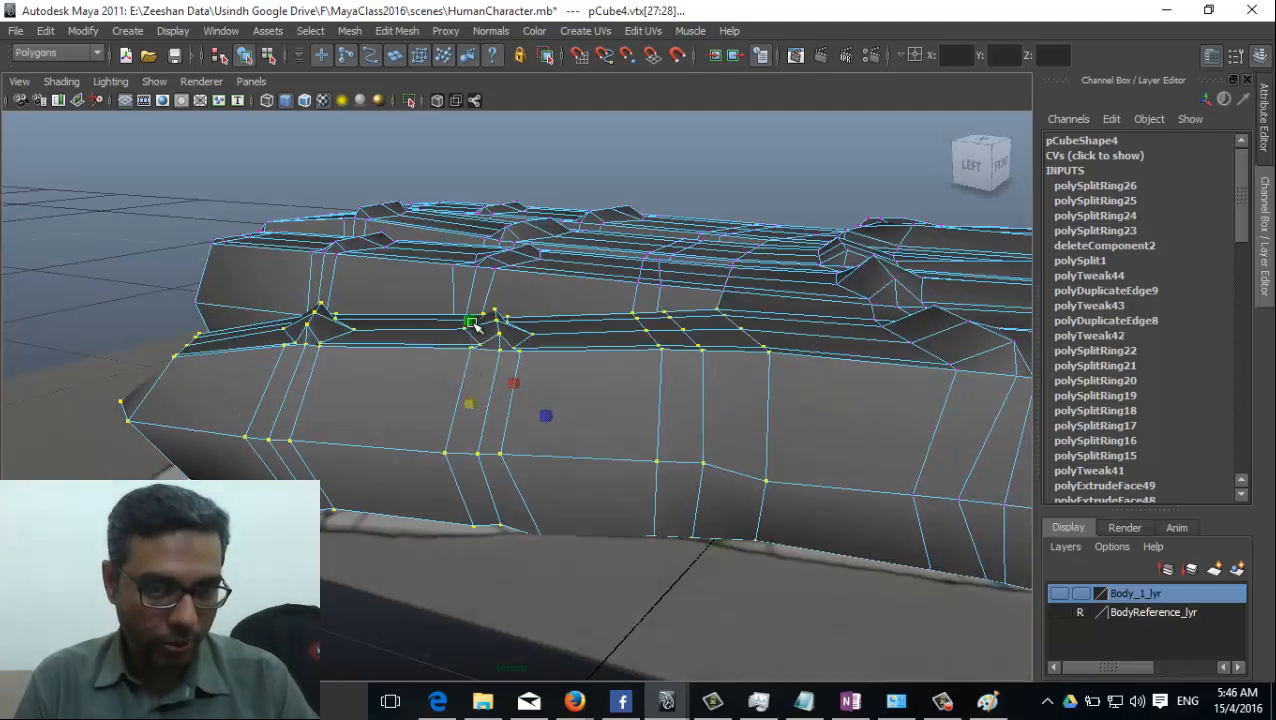
{"action": "left_click_drag", "start_coordinate": [472, 324], "coordinate": [476, 333]}
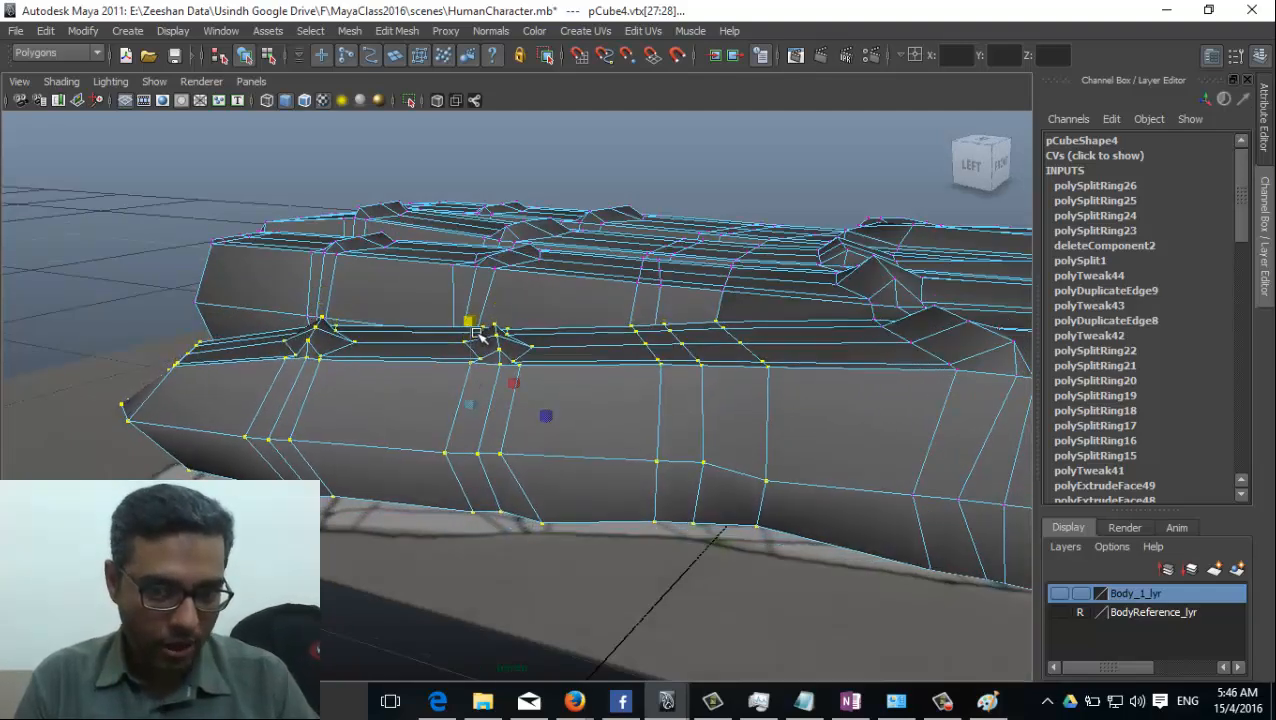
Shrink the selection toward the thumb's tip in stages, scaling the remaining vertices down vertically at each stage.
{"action": "key", "text": "shift+comma"}
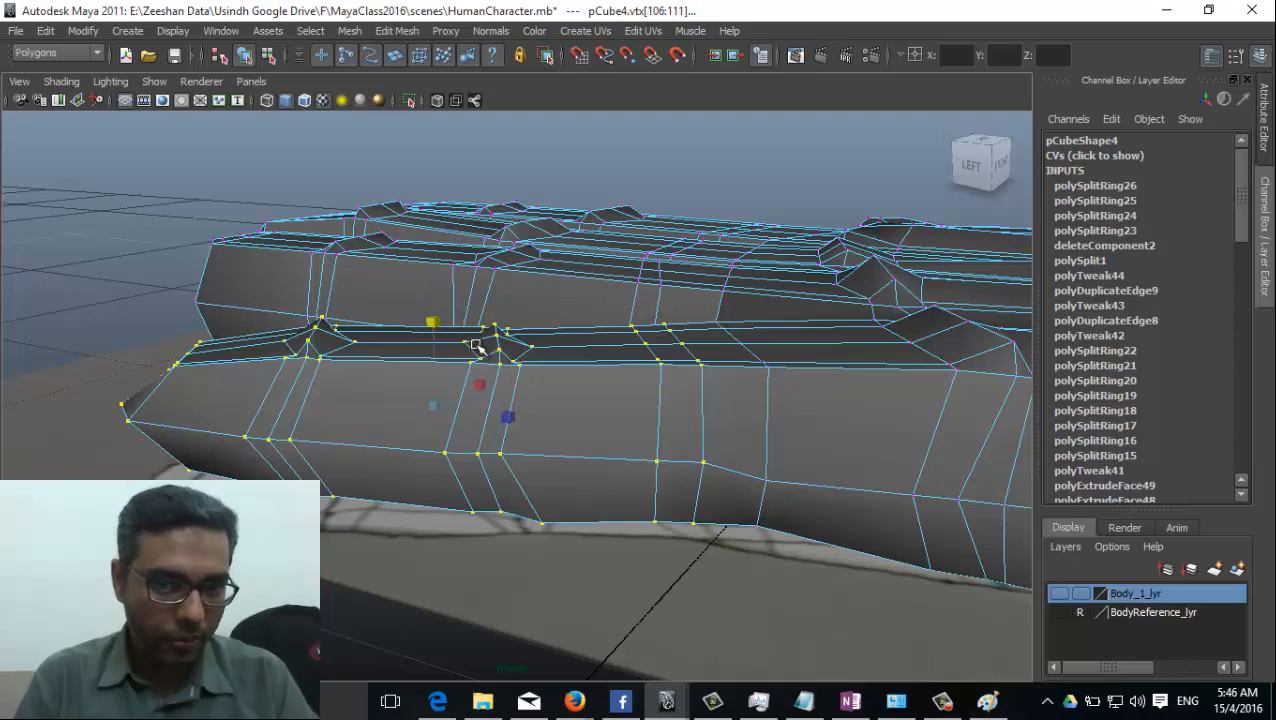
{"action": "left_click_drag", "start_coordinate": [433, 325], "coordinate": [432, 330]}
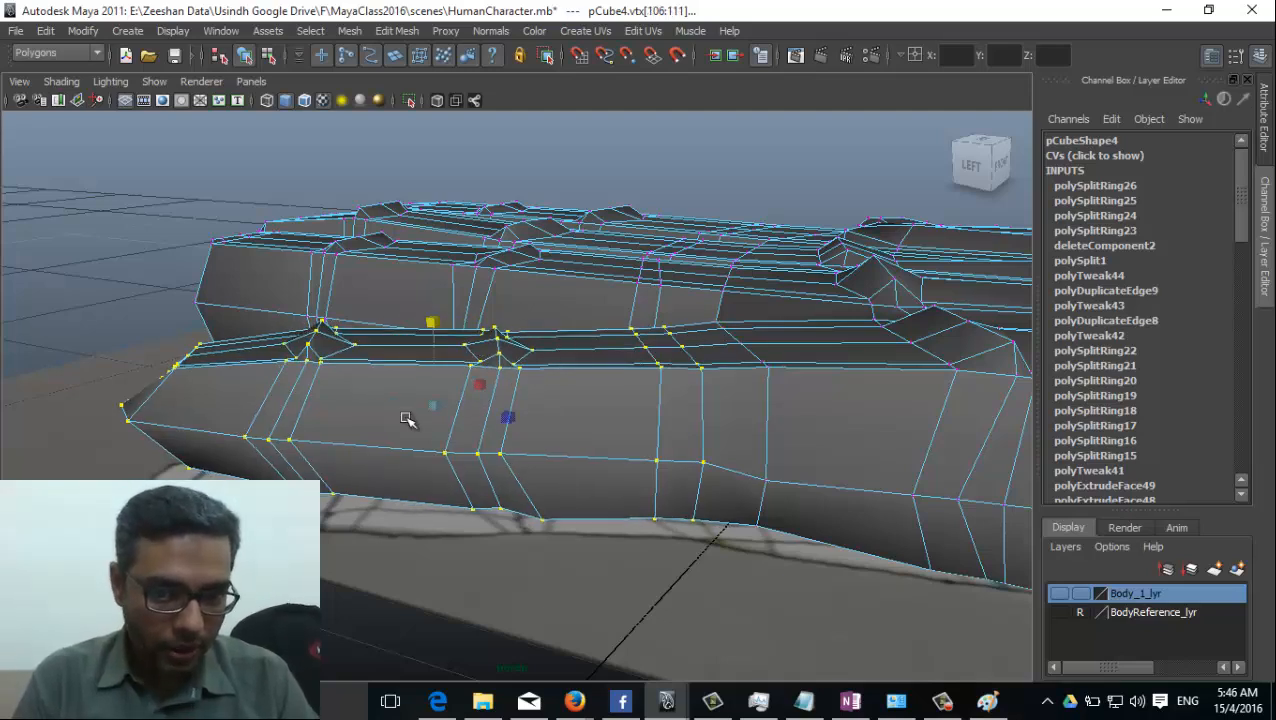
{"action": "key", "text": "shift+comma"}
{"action": "key", "text": "shift+comma"}
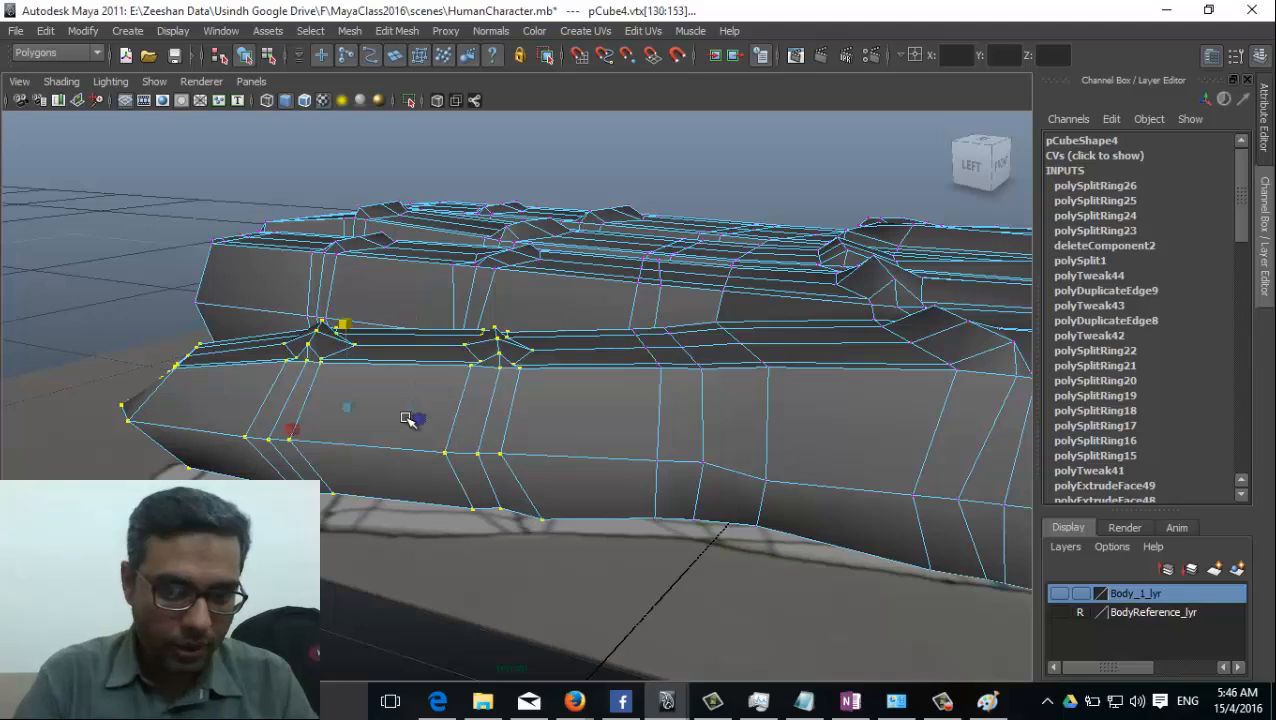
{"action": "scroll", "coordinate": [417, 424], "scroll_direction": "up", "scroll_amount": 4}
{"action": "scroll", "coordinate": [692, 362], "scroll_direction": "down", "scroll_amount": 2}
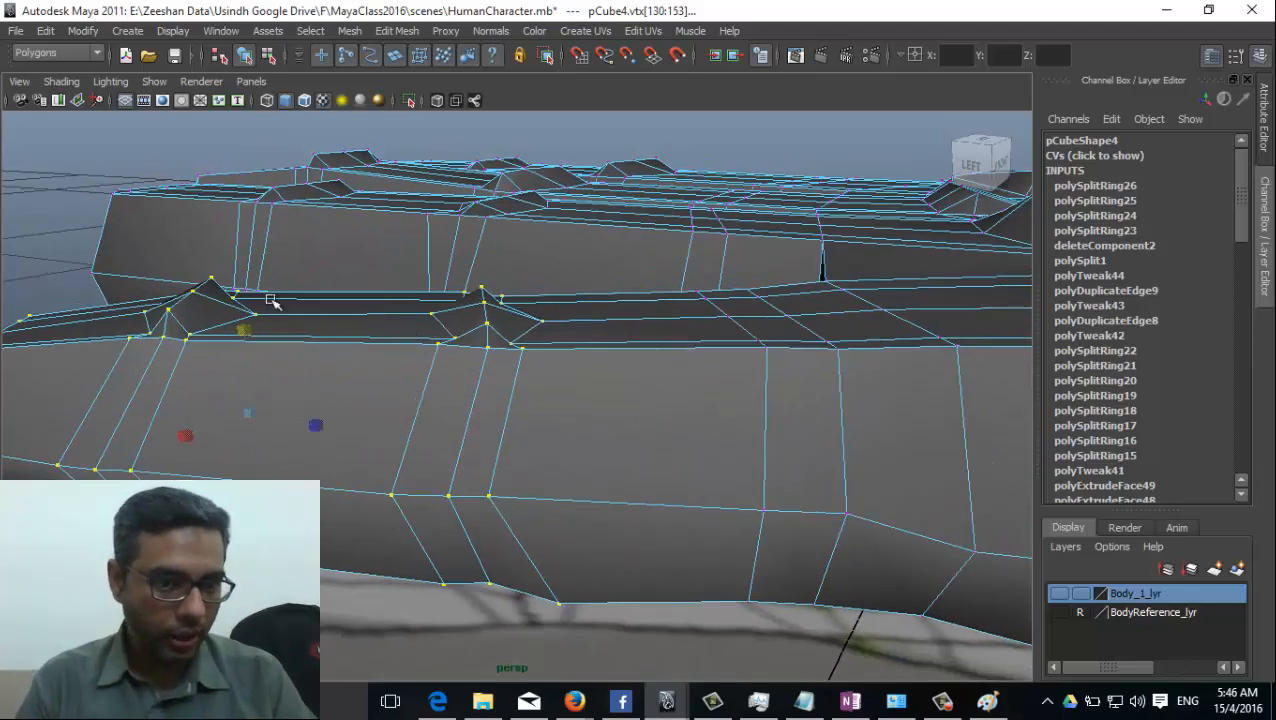
{"action": "left_click_drag", "start_coordinate": [243, 326], "coordinate": [243, 345]}
Reduce the selection to the thumb's end section and scale it down vertically to complete the taper.
{"action": "left_click_drag", "start_coordinate": [630, 434], "coordinate": [514, 430], "text": "alt"}
{"action": "key", "text": "shift+comma"}
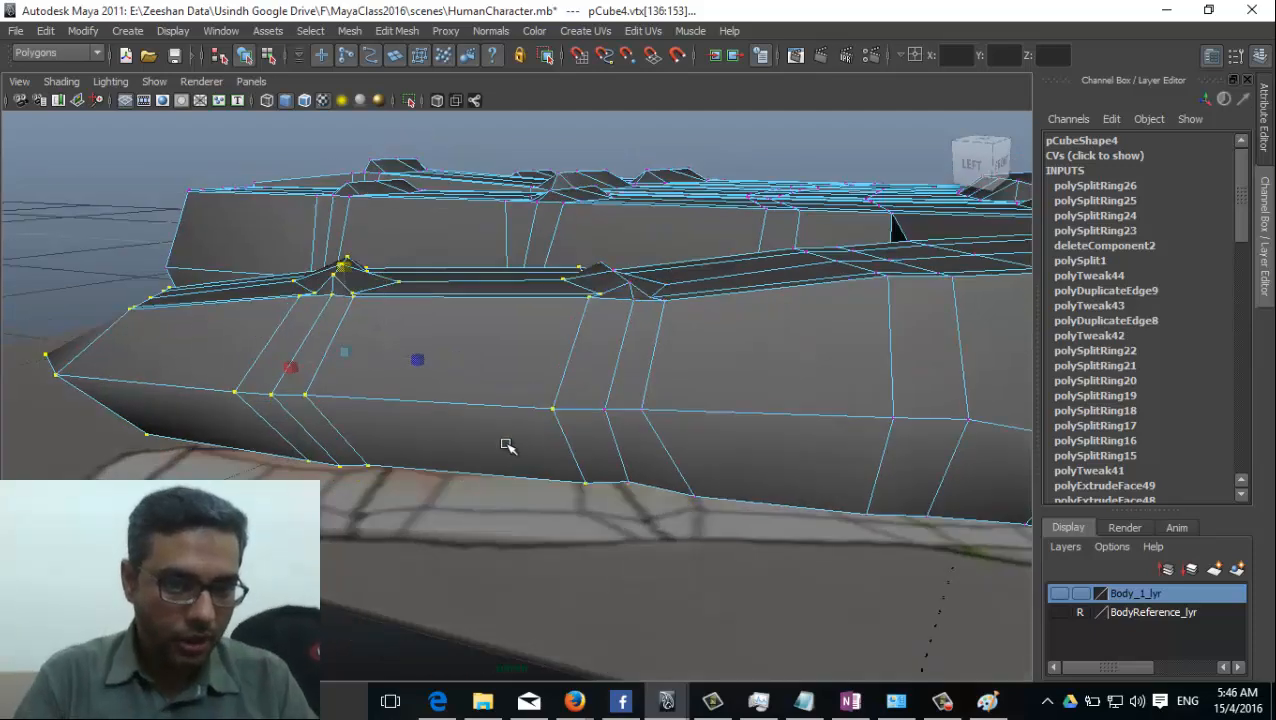
{"action": "key", "text": "shift+comma"}
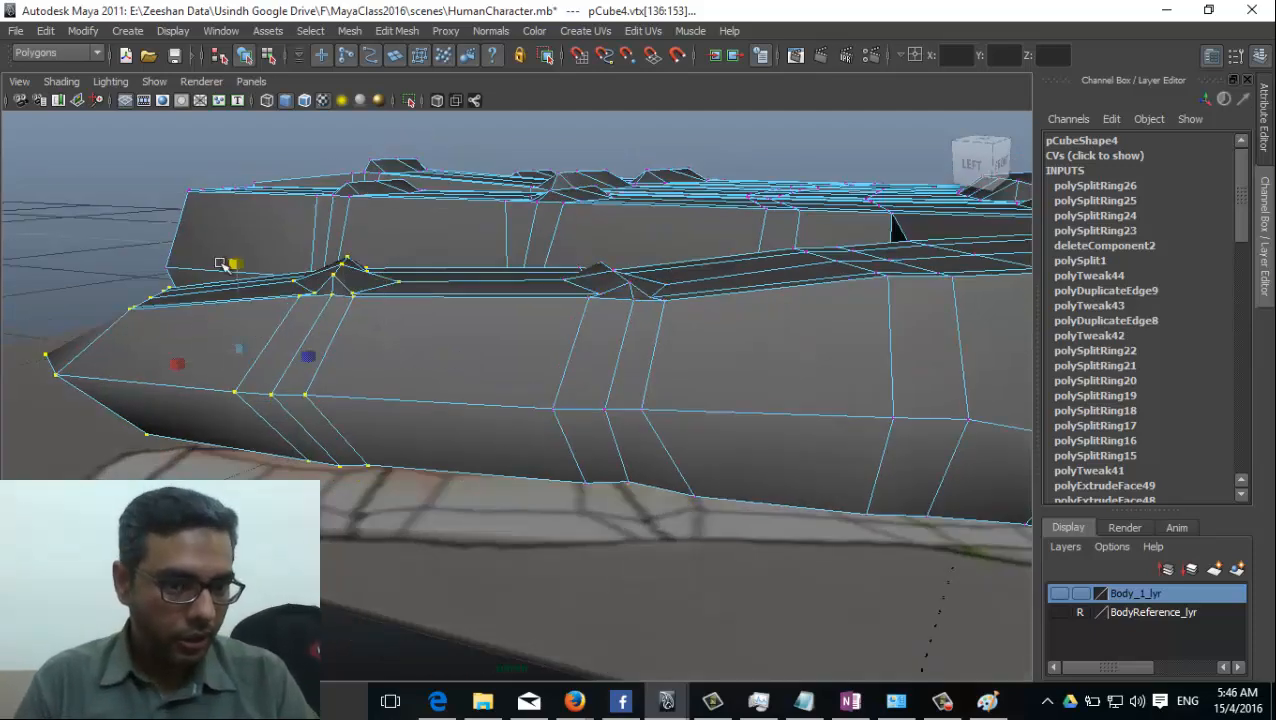
{"action": "left_click_drag", "start_coordinate": [233, 265], "coordinate": [417, 385], "text": "alt"}
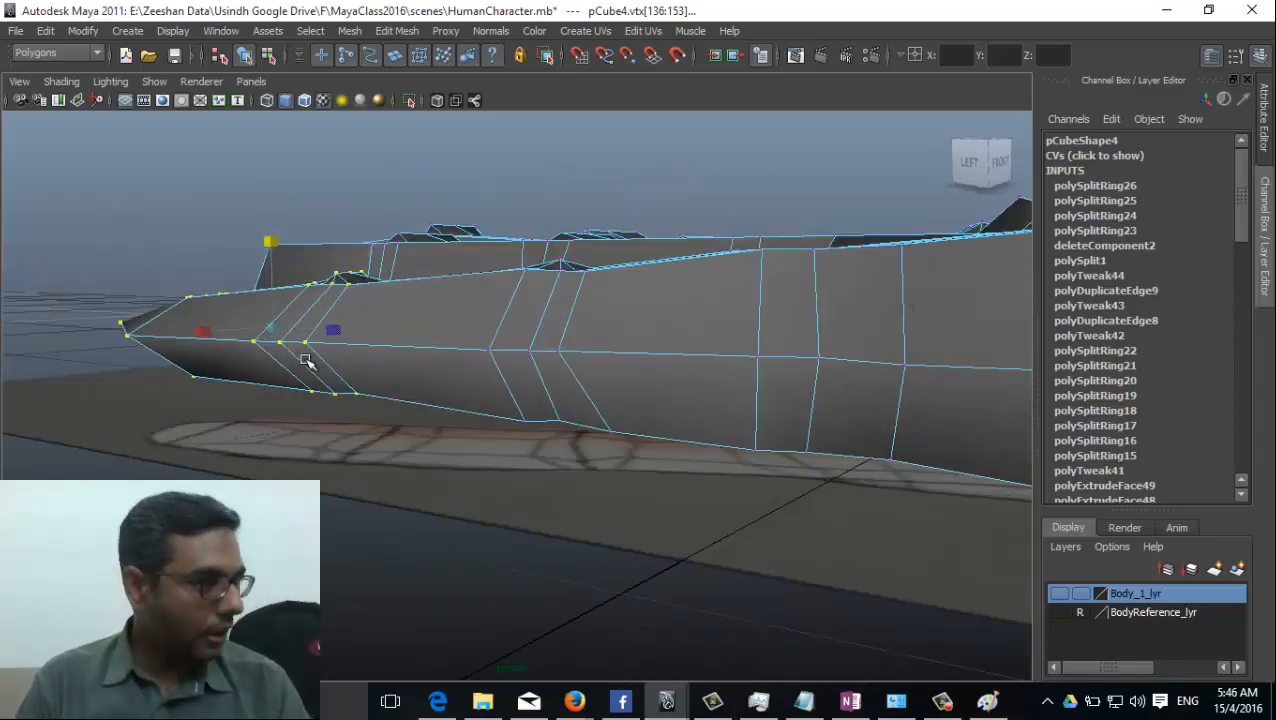
Select the vertices around the index fingertip, using wireframe display to include the hidden ones, and undo the last selection change.
{"action": "left_click_drag", "start_coordinate": [306, 361], "coordinate": [404, 380], "text": "alt"}
{"action": "left_click_drag", "start_coordinate": [537, 424], "coordinate": [522, 478], "text": "alt"}
{"action": "middle_click_drag", "start_coordinate": [522, 478], "coordinate": [584, 461], "text": "alt"}
{"action": "left_click_drag", "start_coordinate": [584, 461], "coordinate": [389, 515], "text": "alt"}
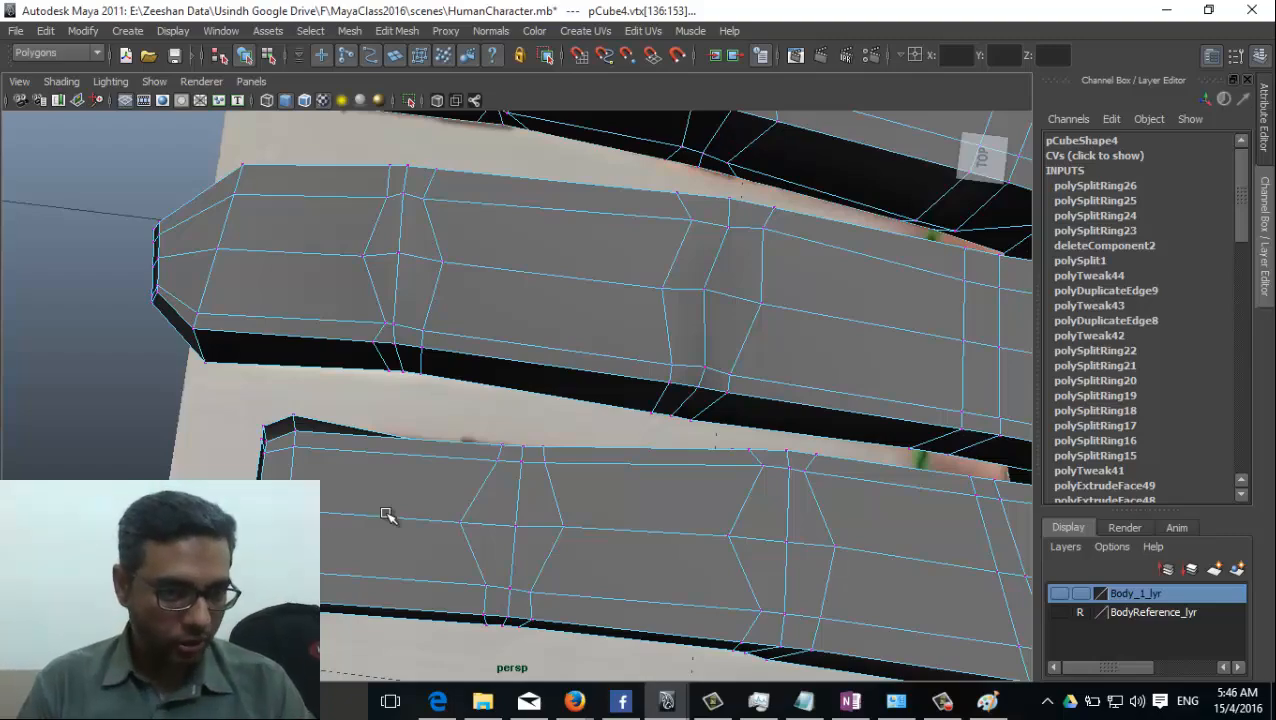
{"action": "left_click_drag", "start_coordinate": [389, 515], "coordinate": [377, 424], "text": "alt"}
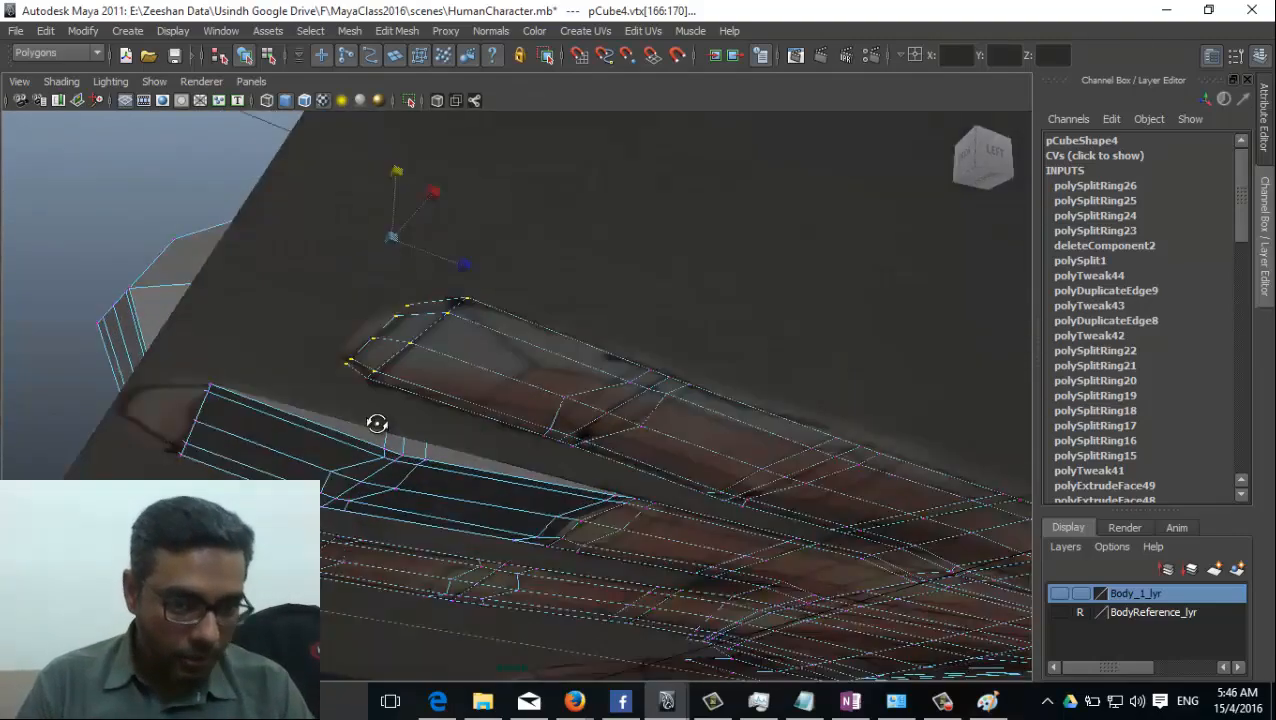
{"action": "right_click_drag", "start_coordinate": [377, 424], "coordinate": [540, 412], "text": "alt"}
{"action": "left_click_drag", "start_coordinate": [396, 339], "coordinate": [396, 428], "text": "alt"}
{"action": "key", "text": "4"}
{"action": "mouse_move", "coordinate": [444, 474]}
{"action": "left_mouse_down", "text": "alt"}
{"action": "mouse_move", "coordinate": [532, 497]}
{"action": "mouse_move", "coordinate": [560, 480]}
{"action": "mouse_move", "coordinate": [590, 490]}
{"action": "mouse_move", "coordinate": [540, 533]}
{"action": "mouse_move", "coordinate": [597, 566]}
{"action": "left_mouse_up", "text": "alt"}
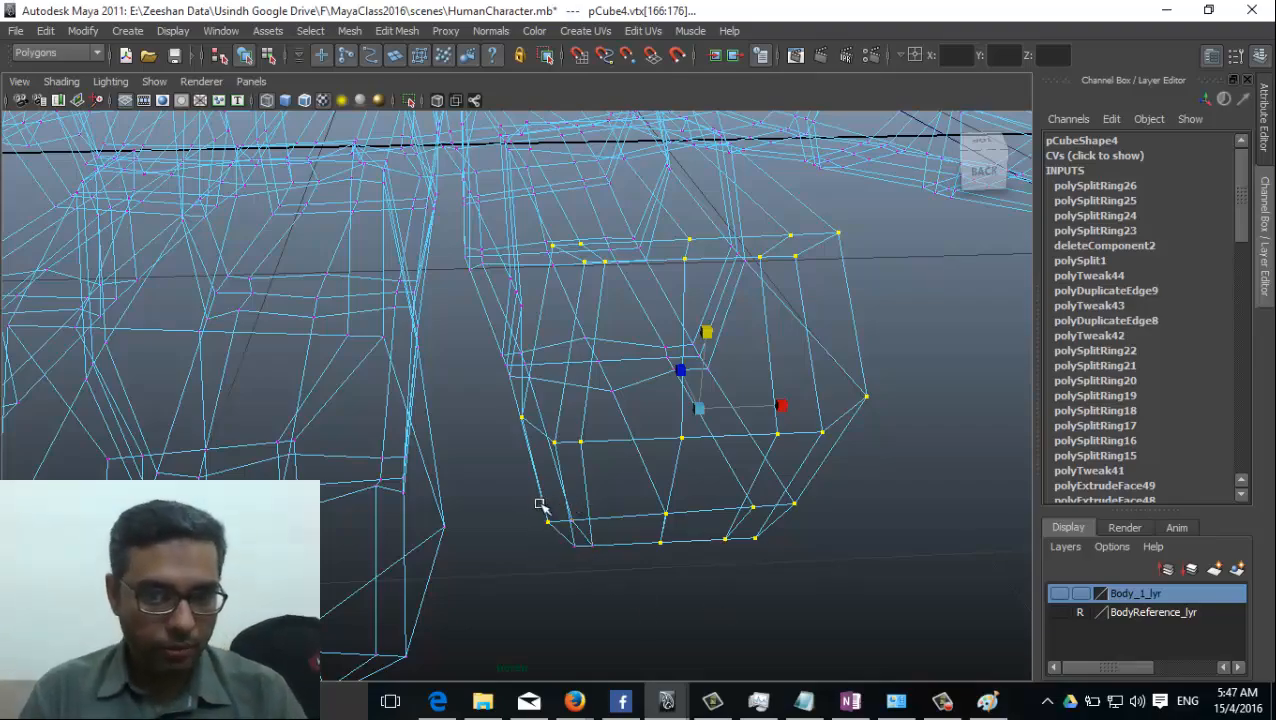
{"action": "left_click_drag", "start_coordinate": [534, 502], "coordinate": [624, 584], "text": "ctrl"}
{"action": "left_click_drag", "start_coordinate": [757, 491], "coordinate": [450, 555], "text": "alt"}
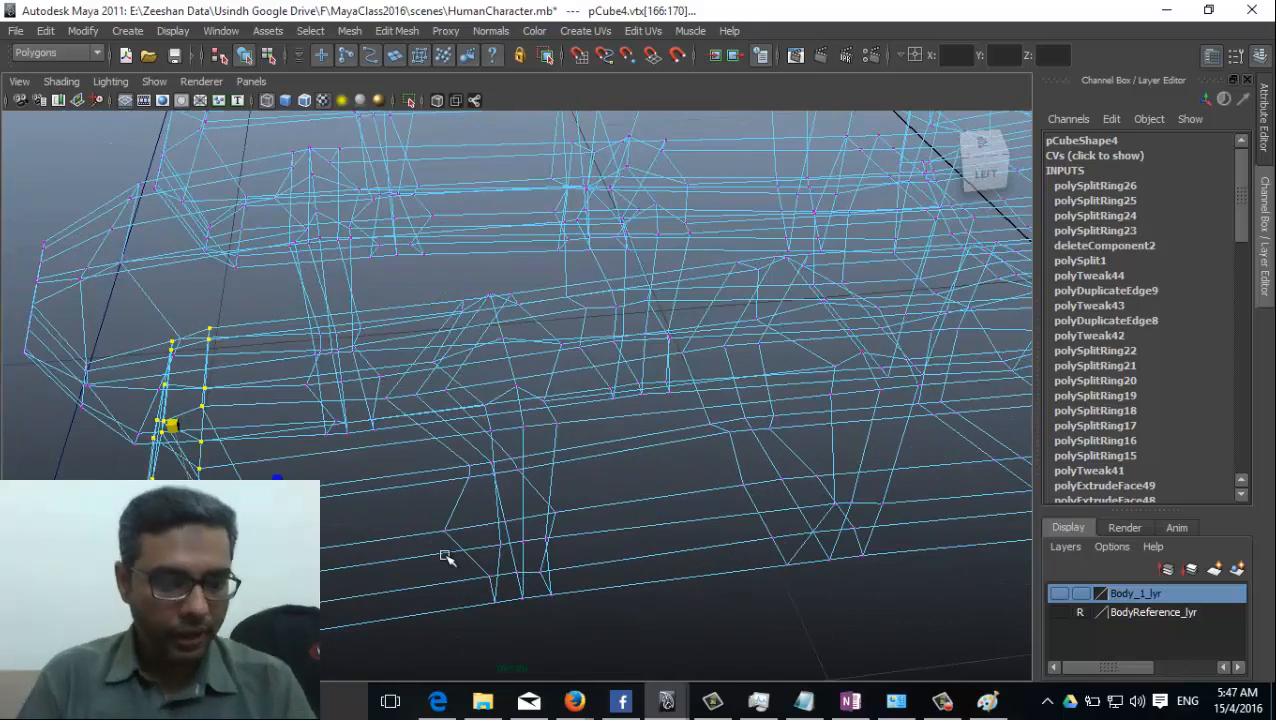
{"action": "key", "text": "ctrl+z"}
Grow the selection along the index finger to its base, restore shaded display and scale the finger down vertically.
{"action": "key", "text": "shift+period"}
{"action": "key", "text": "shift+period"}
{"action": "key", "text": "shift+period"}
{"action": "key", "text": "shift+period"}
{"action": "key", "text": "shift+period"}
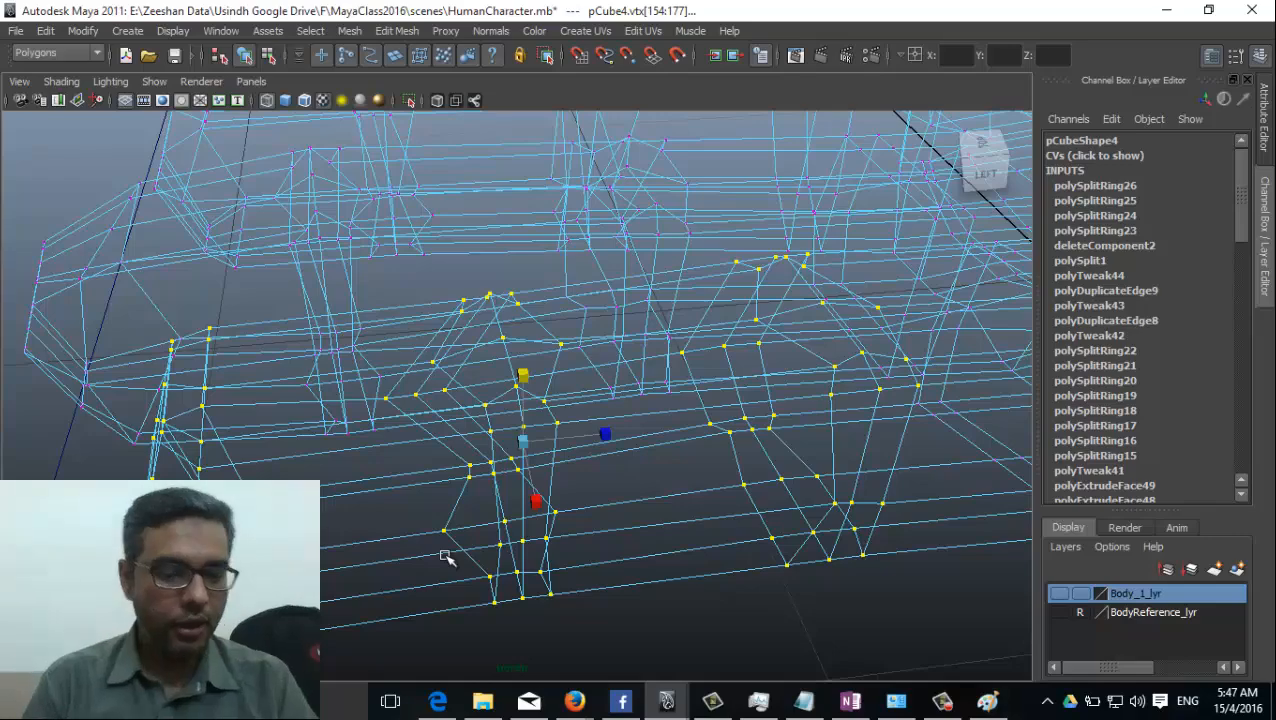
{"action": "key", "text": "5"}
{"action": "mouse_move", "coordinate": [404, 527]}
{"action": "left_mouse_down", "text": "alt"}
{"action": "mouse_move", "coordinate": [595, 501]}
{"action": "mouse_move", "coordinate": [668, 507]}
{"action": "mouse_move", "coordinate": [441, 450]}
{"action": "mouse_move", "coordinate": [503, 458]}
{"action": "mouse_move", "coordinate": [508, 438]}
{"action": "left_mouse_up", "text": "alt"}
{"action": "key", "text": "shift+period"}
{"action": "key", "text": "shift+period"}
{"action": "key", "text": "r"}
{"action": "left_click_drag", "start_coordinate": [409, 315], "coordinate": [411, 314]}
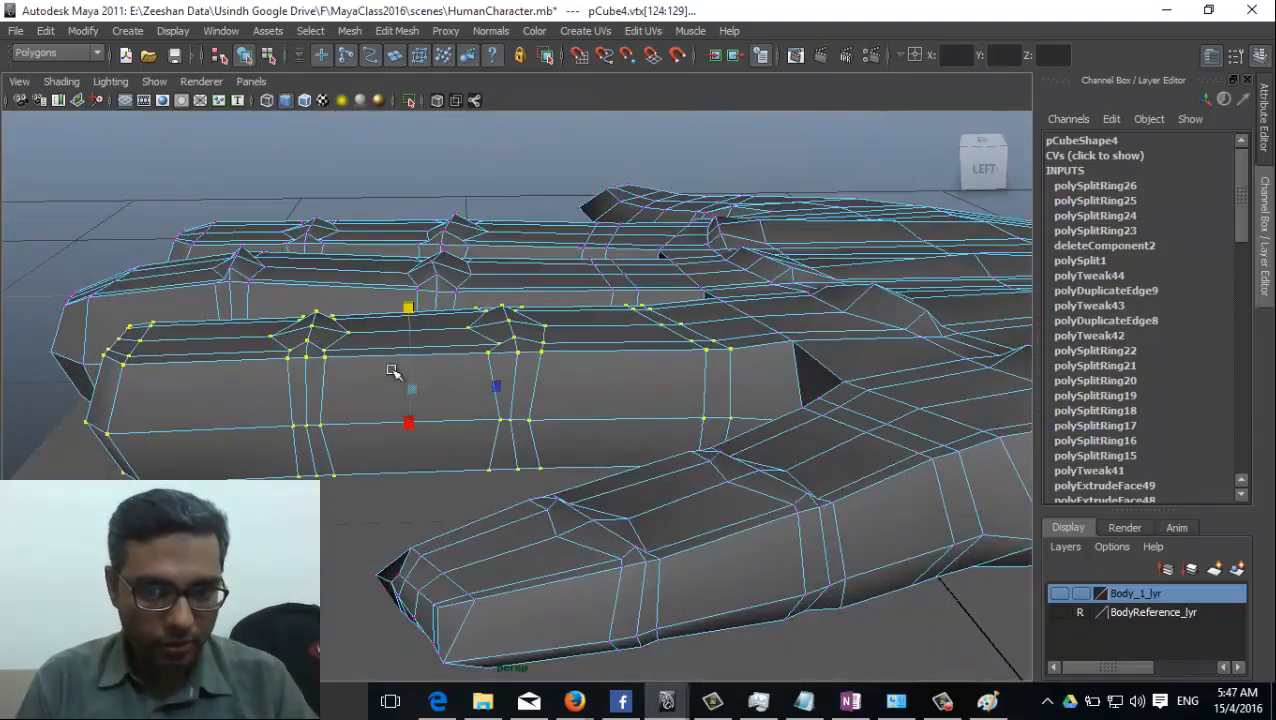
{"action": "left_click_drag", "start_coordinate": [392, 371], "coordinate": [401, 405], "text": "alt"}
Shrink the vertex selection along the ring finger toward its tip in stages, scaling each remaining section down vertically.
{"action": "key", "text": "shift+comma"}
{"action": "key", "text": "shift+comma"}
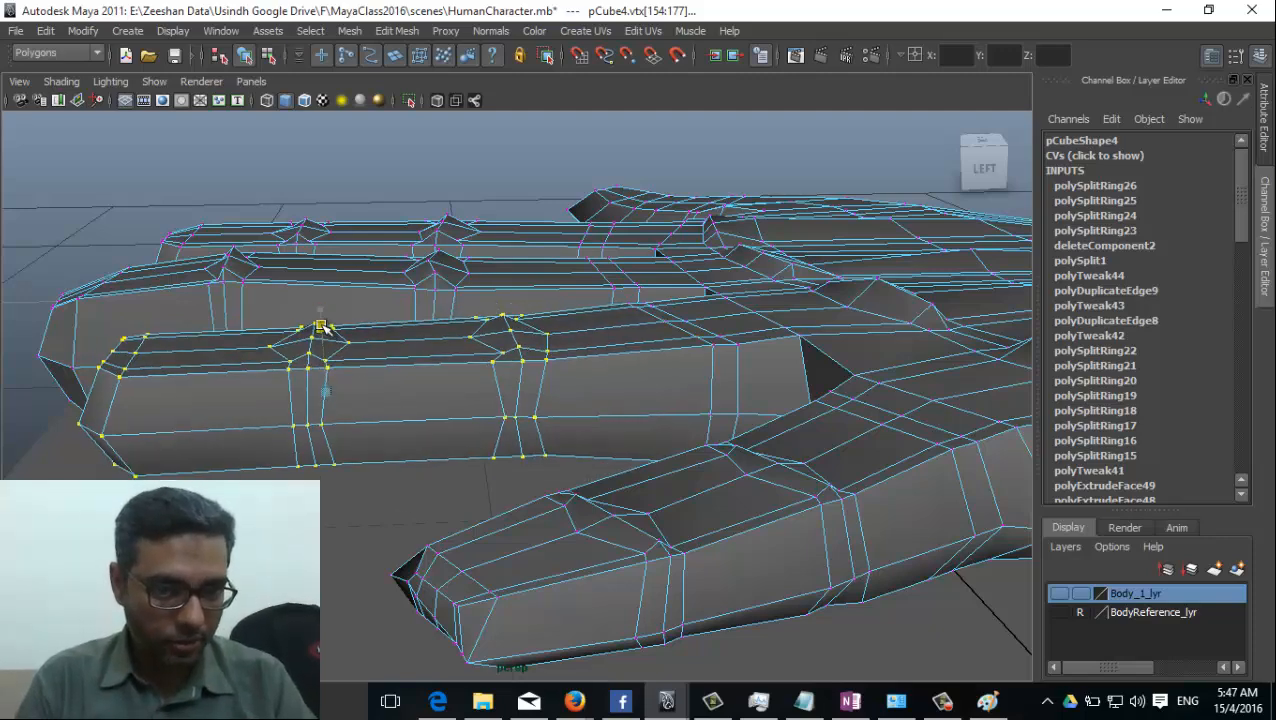
{"action": "left_click_drag", "start_coordinate": [299, 370], "coordinate": [293, 374], "text": "alt"}
{"action": "key", "text": "shift+comma"}
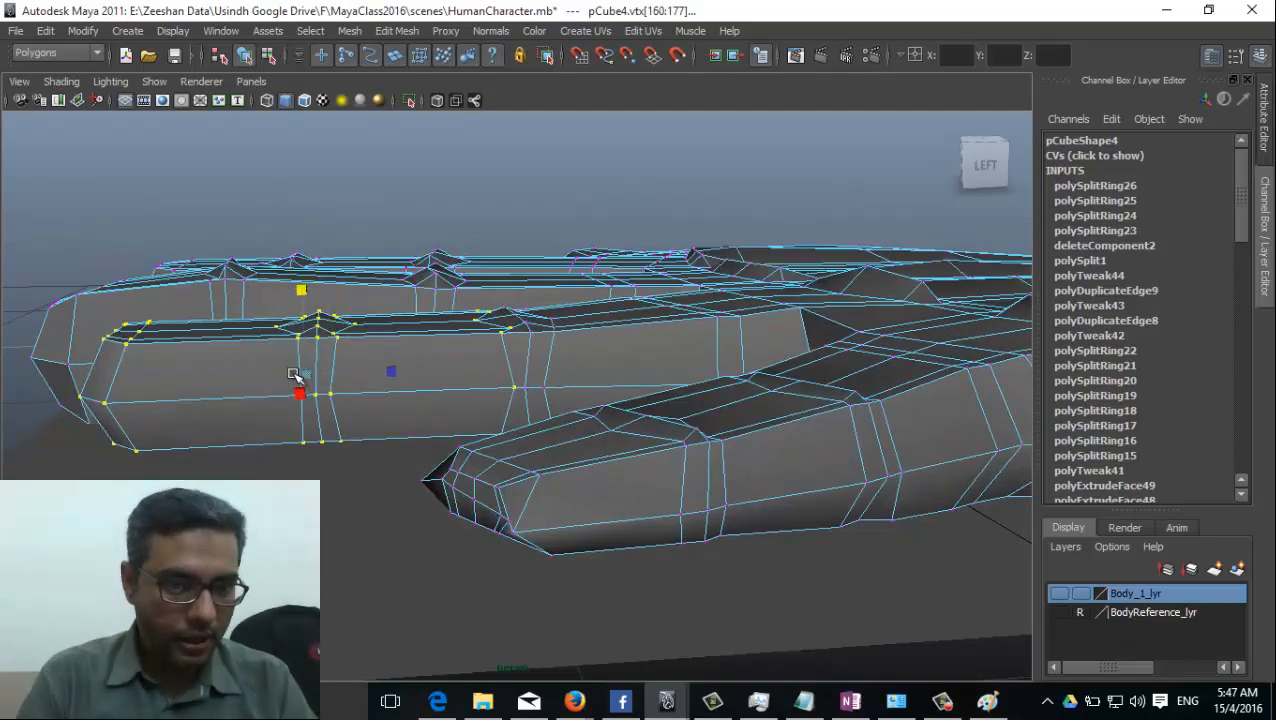
{"action": "key", "text": "shift+comma"}
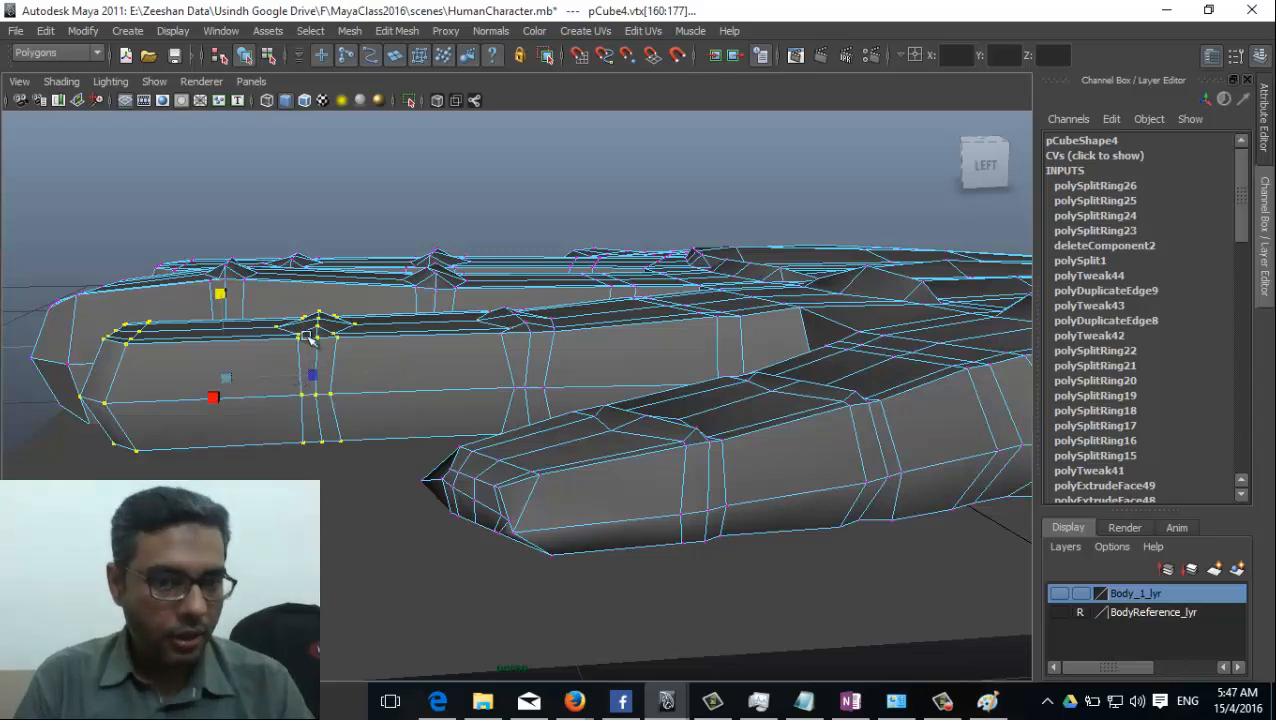
{"action": "left_click_drag", "start_coordinate": [226, 295], "coordinate": [229, 308]}
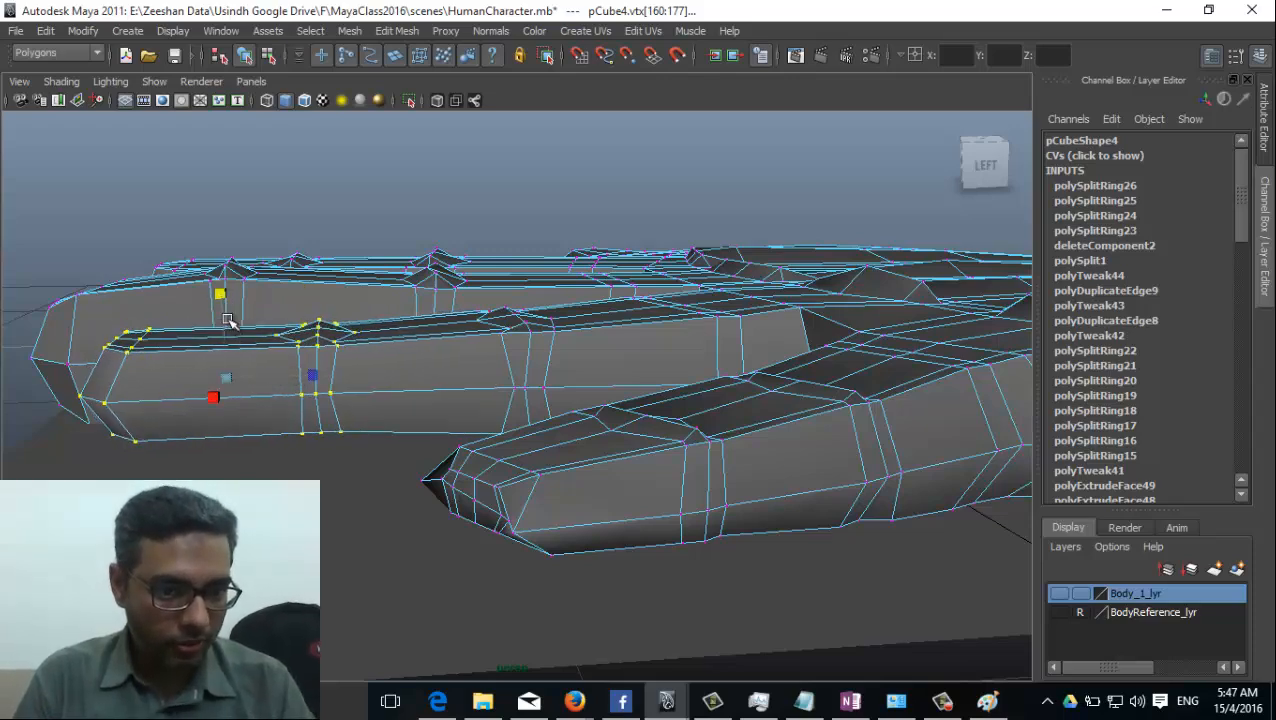
{"action": "middle_click_drag", "start_coordinate": [231, 320], "coordinate": [257, 339], "text": "alt"}
{"action": "left_click_drag", "start_coordinate": [276, 311], "coordinate": [265, 344]}
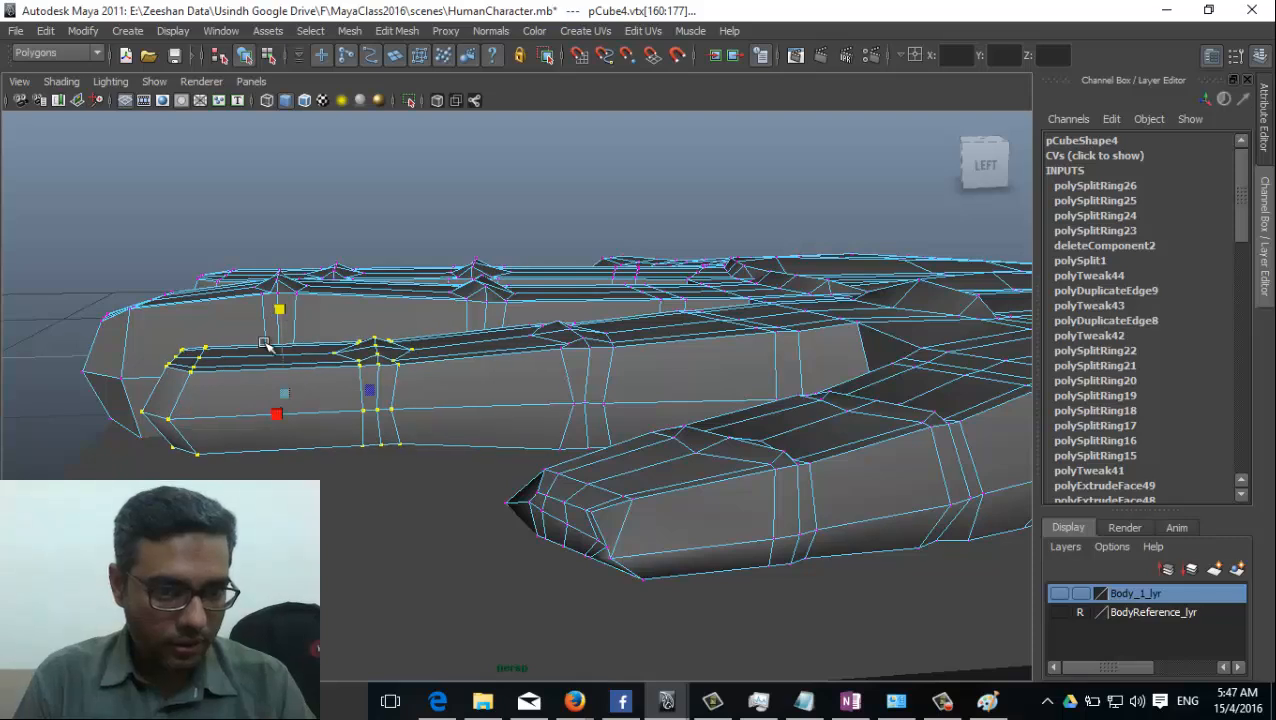
Reduce the selection to the ring finger's tip vertices and scale them down vertically.
{"action": "key", "text": "shift+comma"}
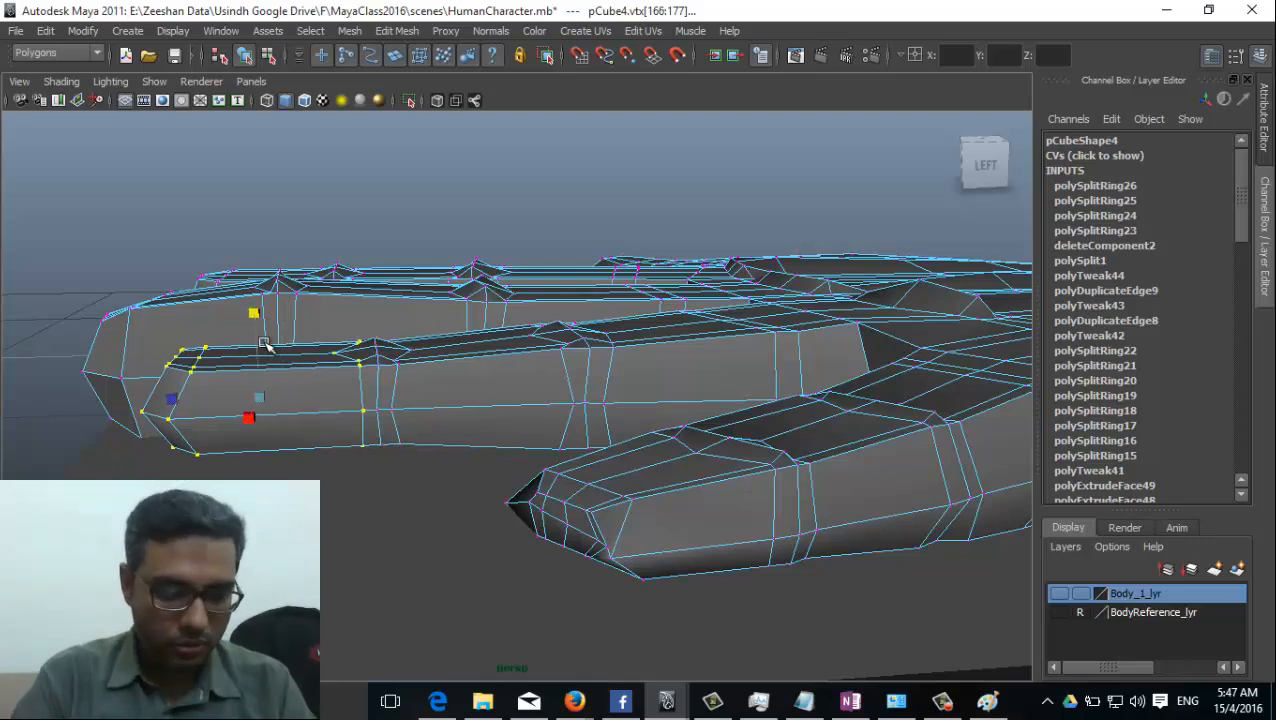
{"action": "key", "text": "shift+comma"}
{"action": "left_click_drag", "start_coordinate": [172, 316], "coordinate": [172, 335]}
{"action": "left_click_drag", "start_coordinate": [182, 402], "coordinate": [195, 381], "text": "alt"}
Move the ring fingertip's vertices slightly down and rotate them to follow the finger's downward slope.
{"action": "key", "text": "w"}
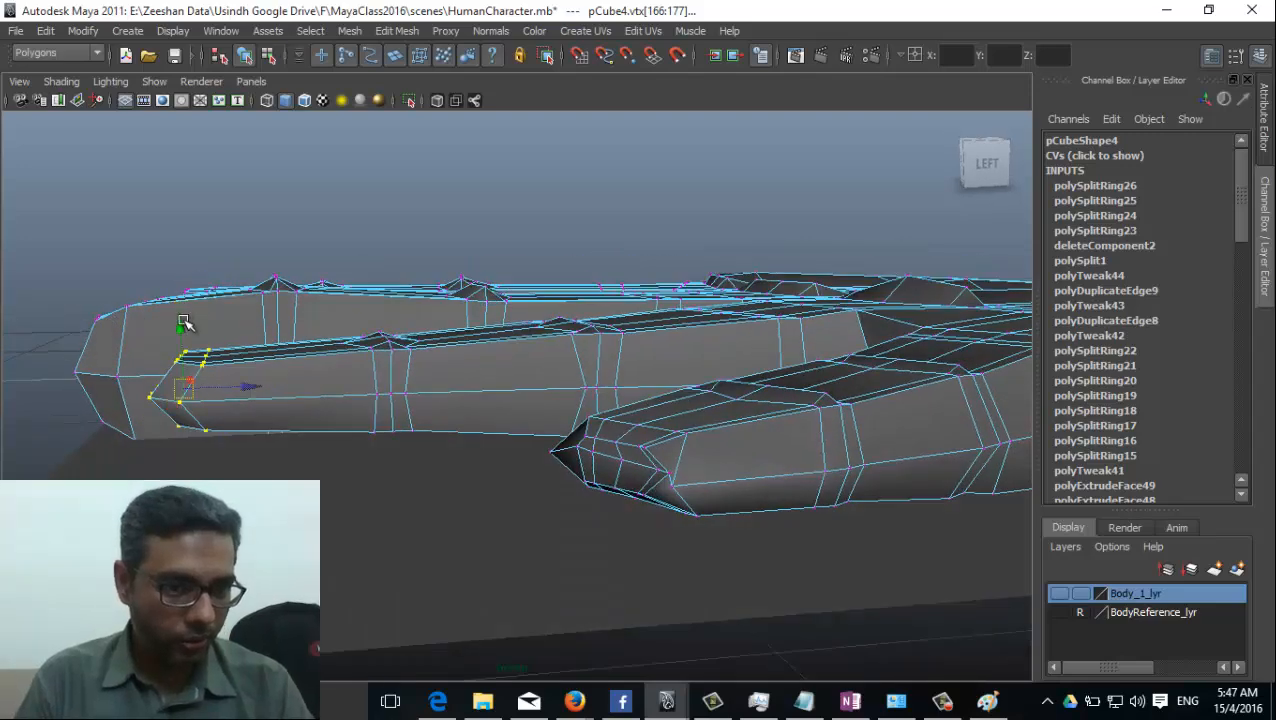
{"action": "left_click_drag", "start_coordinate": [181, 322], "coordinate": [188, 342]}
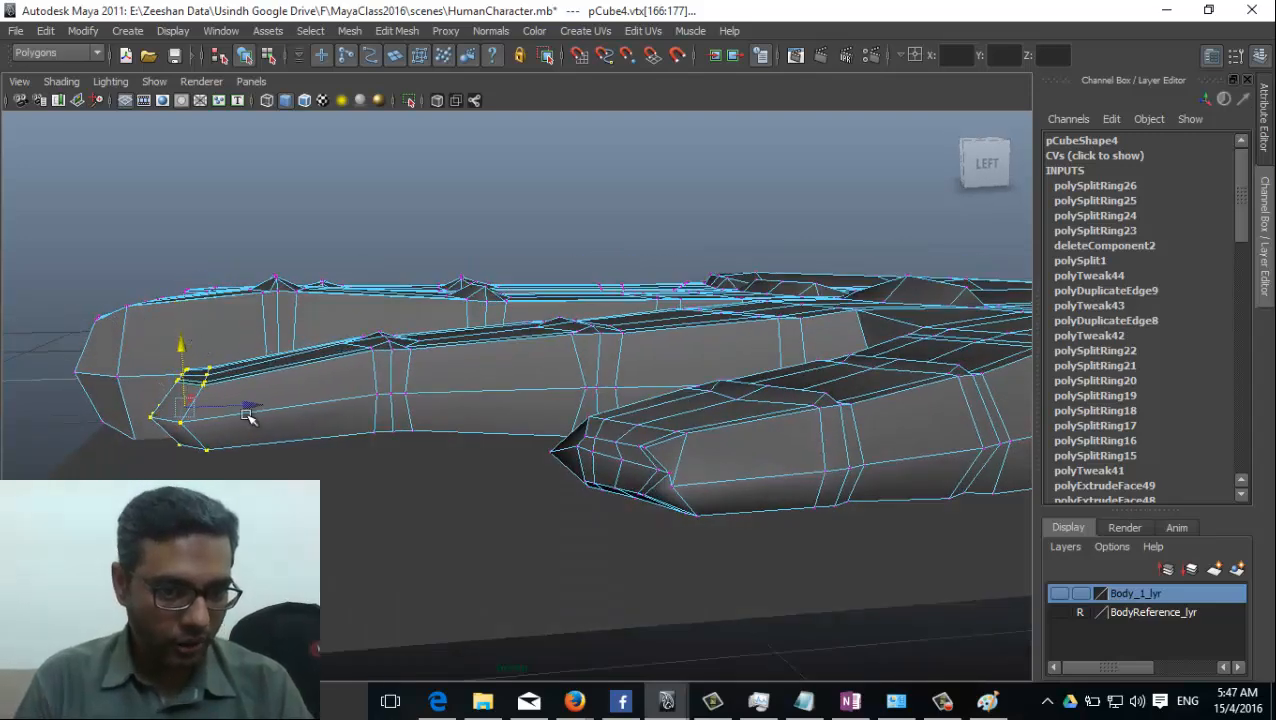
{"action": "left_click_drag", "start_coordinate": [248, 413], "coordinate": [236, 400], "text": "alt"}
{"action": "key", "text": "e"}
{"action": "left_click_drag", "start_coordinate": [210, 315], "coordinate": [197, 311]}
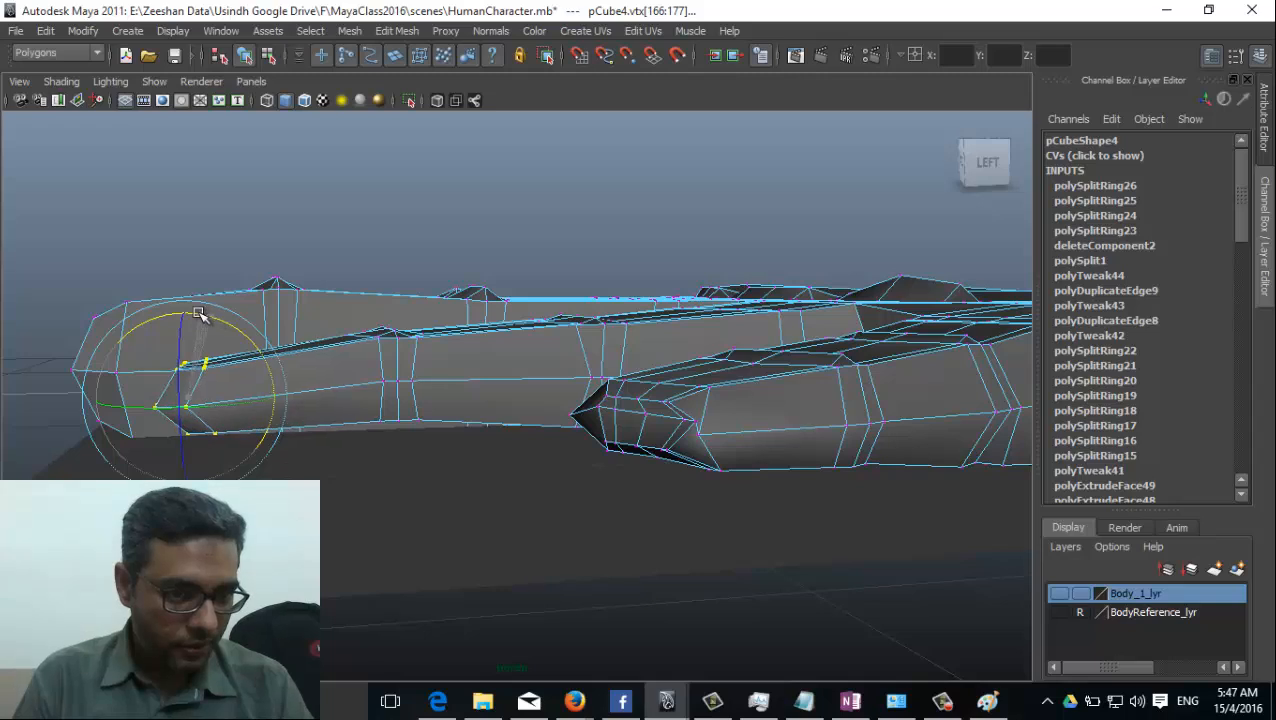
{"action": "left_click_drag", "start_coordinate": [400, 388], "coordinate": [387, 388], "text": "alt"}
{"action": "left_click_drag", "start_coordinate": [267, 356], "coordinate": [260, 368]}
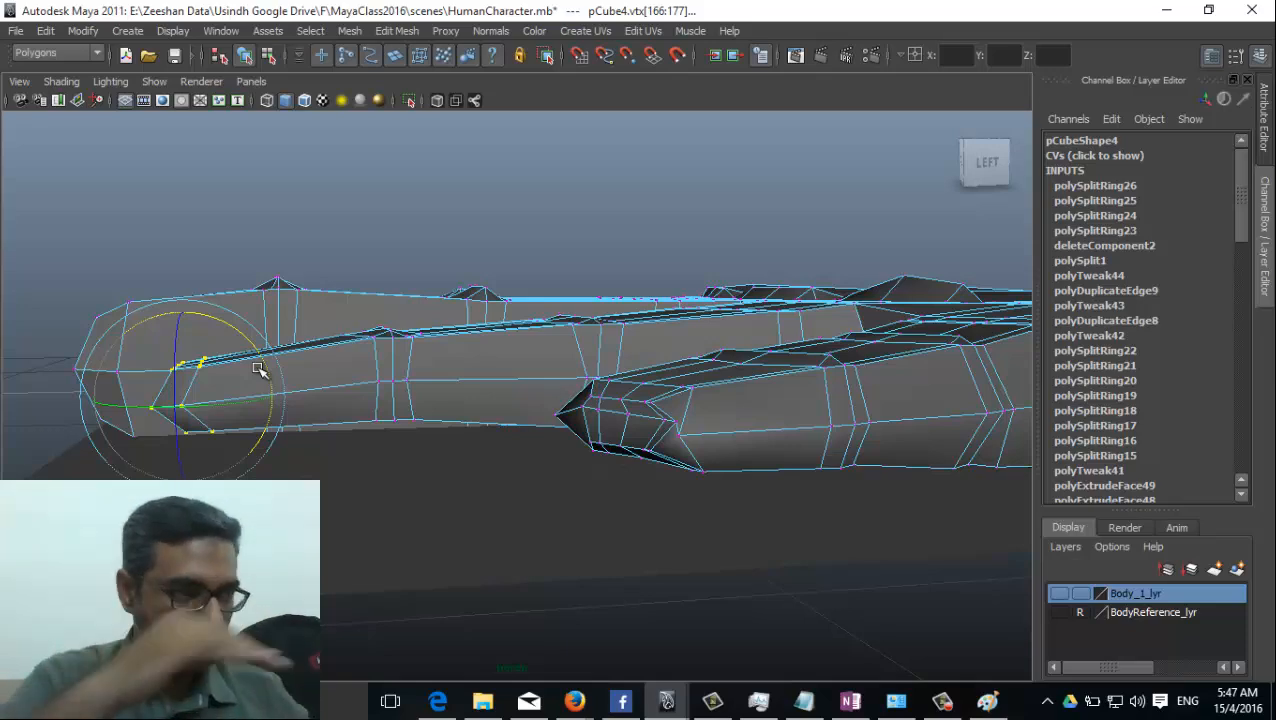
{"action": "left_click_drag", "start_coordinate": [483, 395], "coordinate": [518, 405], "text": "alt"}
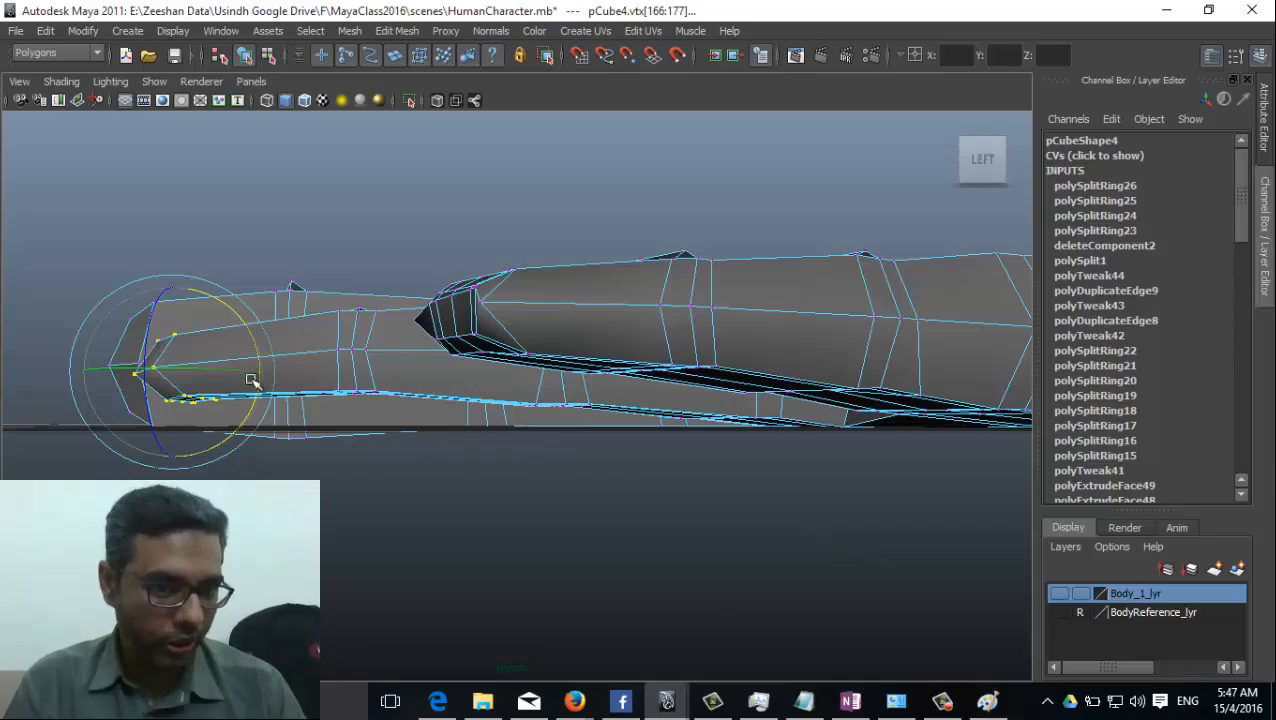
{"action": "left_click_drag", "start_coordinate": [252, 381], "coordinate": [639, 441], "text": "alt"}
Select the vertices of the little finger's end section, move them slightly down and rotate them downward.
{"action": "left_click_drag", "start_coordinate": [373, 398], "coordinate": [490, 561], "text": "alt"}
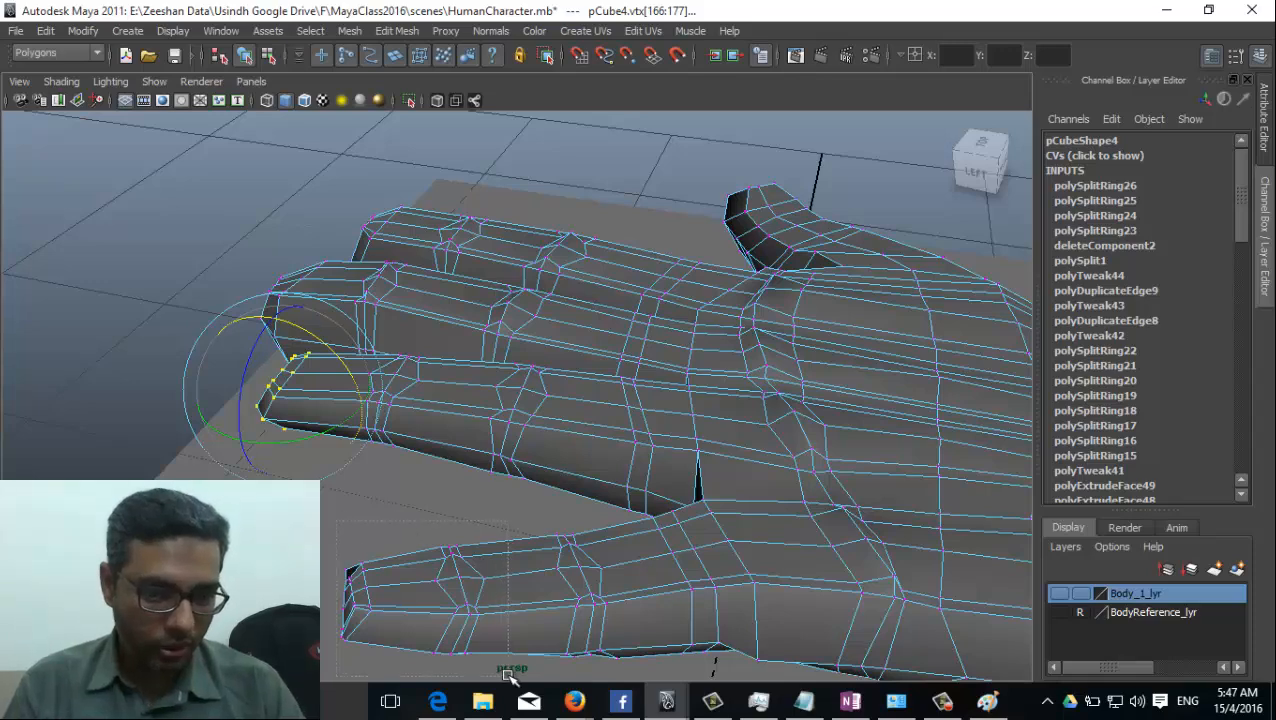
{"action": "left_click_drag", "start_coordinate": [508, 676], "coordinate": [508, 676]}
{"action": "left_click_drag", "start_coordinate": [510, 635], "coordinate": [484, 473], "text": "alt"}
{"action": "key", "text": "w"}
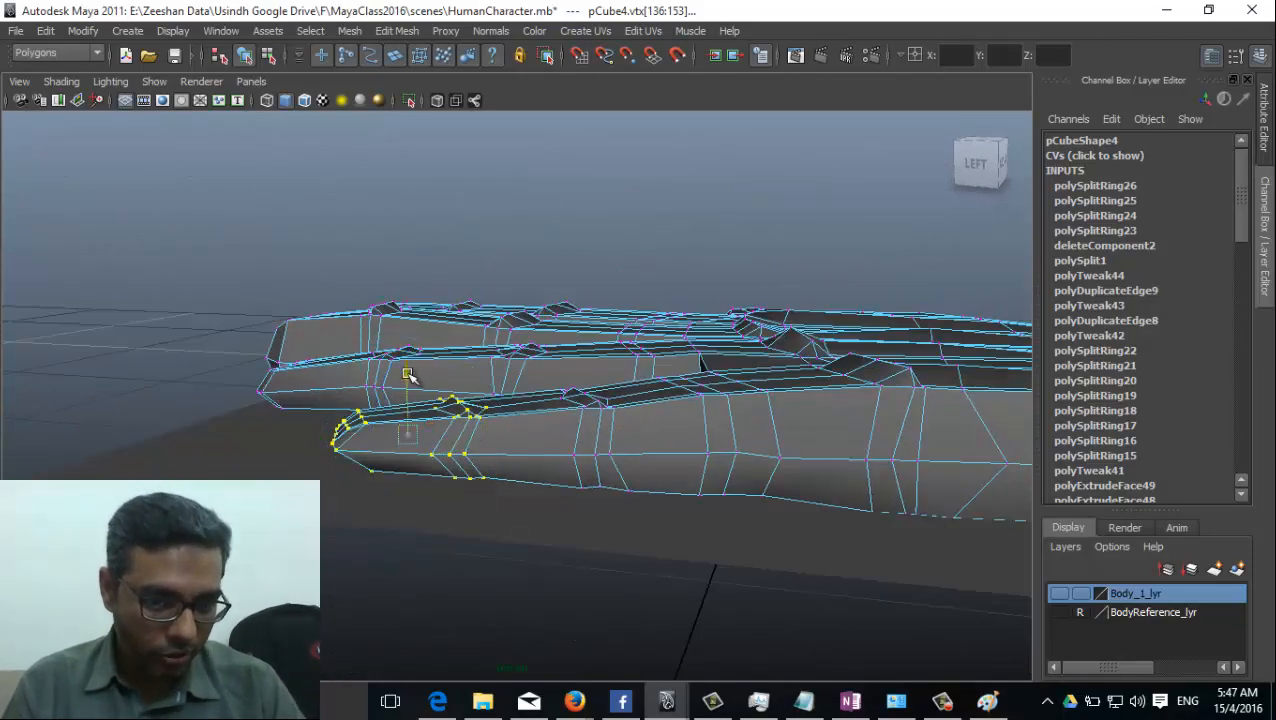
{"action": "key", "text": "e"}
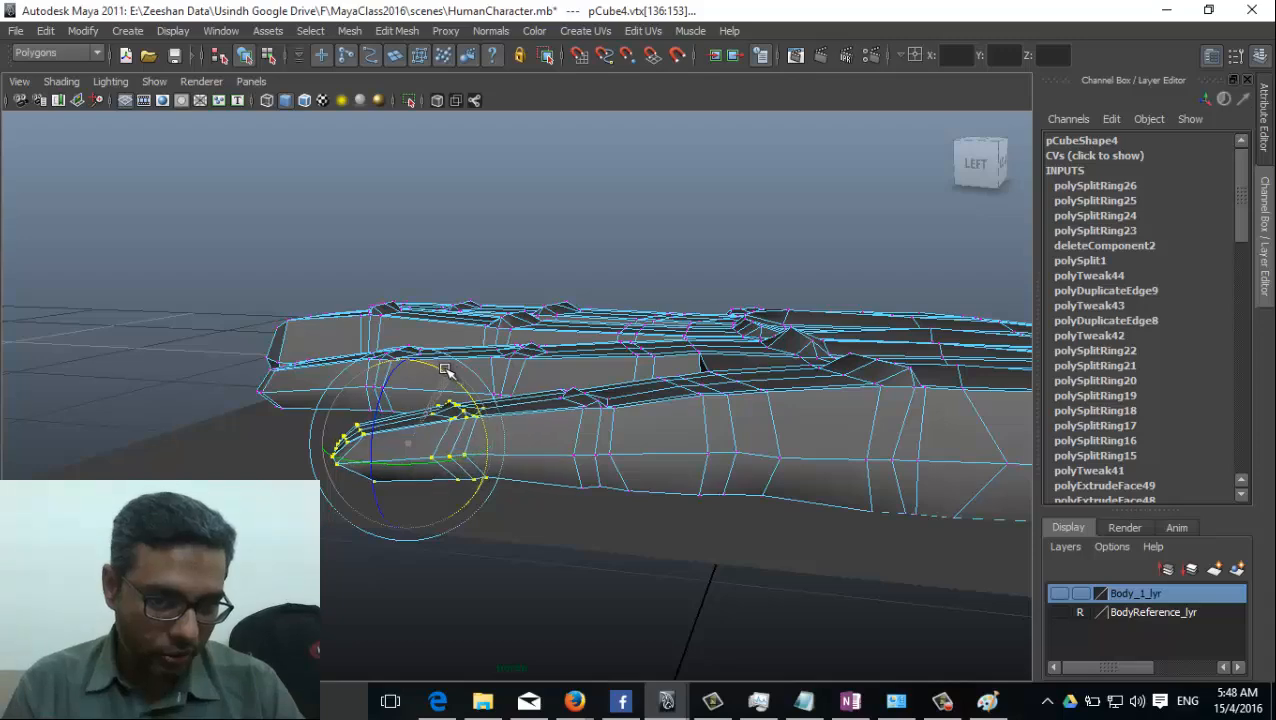
{"action": "left_click_drag", "start_coordinate": [447, 371], "coordinate": [565, 422], "text": "alt"}
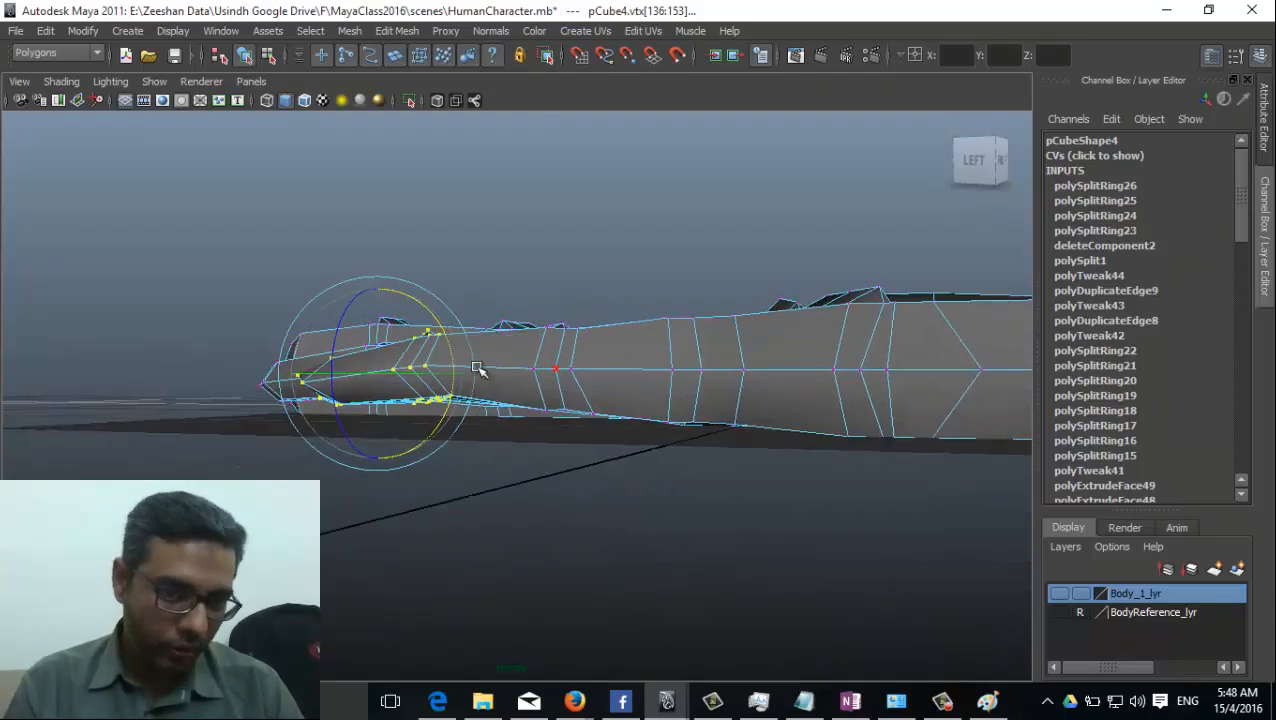
{"action": "left_click_drag", "start_coordinate": [478, 370], "coordinate": [548, 438], "text": "alt"}
{"action": "middle_click_drag", "start_coordinate": [505, 362], "coordinate": [508, 388], "text": "alt"}
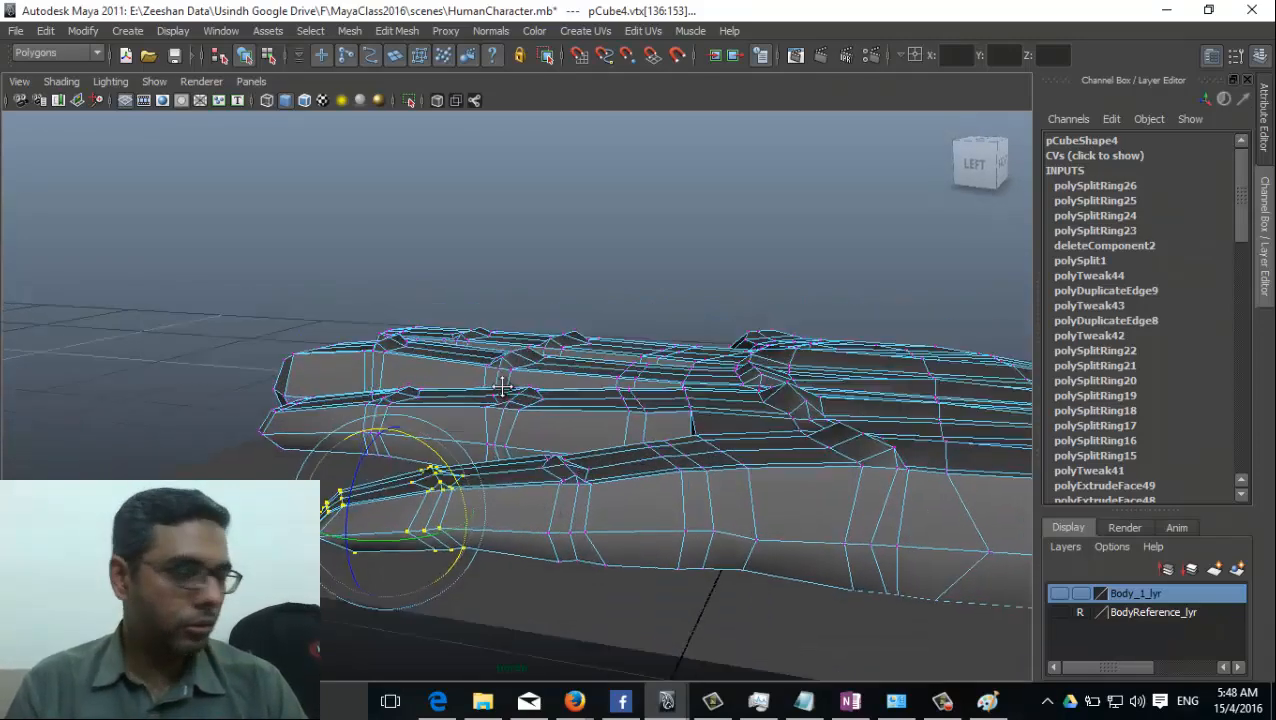
Select the middle fingertip's vertices, grow the selection to the finger's base and scale the finger down vertically.
{"action": "left_click_drag", "start_coordinate": [508, 388], "coordinate": [535, 456], "text": "alt"}
{"action": "right_click_drag", "start_coordinate": [535, 456], "coordinate": [518, 533], "text": "alt"}
{"action": "left_click_drag", "start_coordinate": [405, 345], "coordinate": [115, 443], "text": "alt"}
{"action": "left_click_drag", "start_coordinate": [50, 214], "coordinate": [228, 386]}
{"action": "key", "text": "greater"}
{"action": "key", "text": "greater"}
{"action": "key", "text": "greater"}
{"action": "key", "text": "greater"}
{"action": "key", "text": "greater"}
{"action": "key", "text": "greater"}
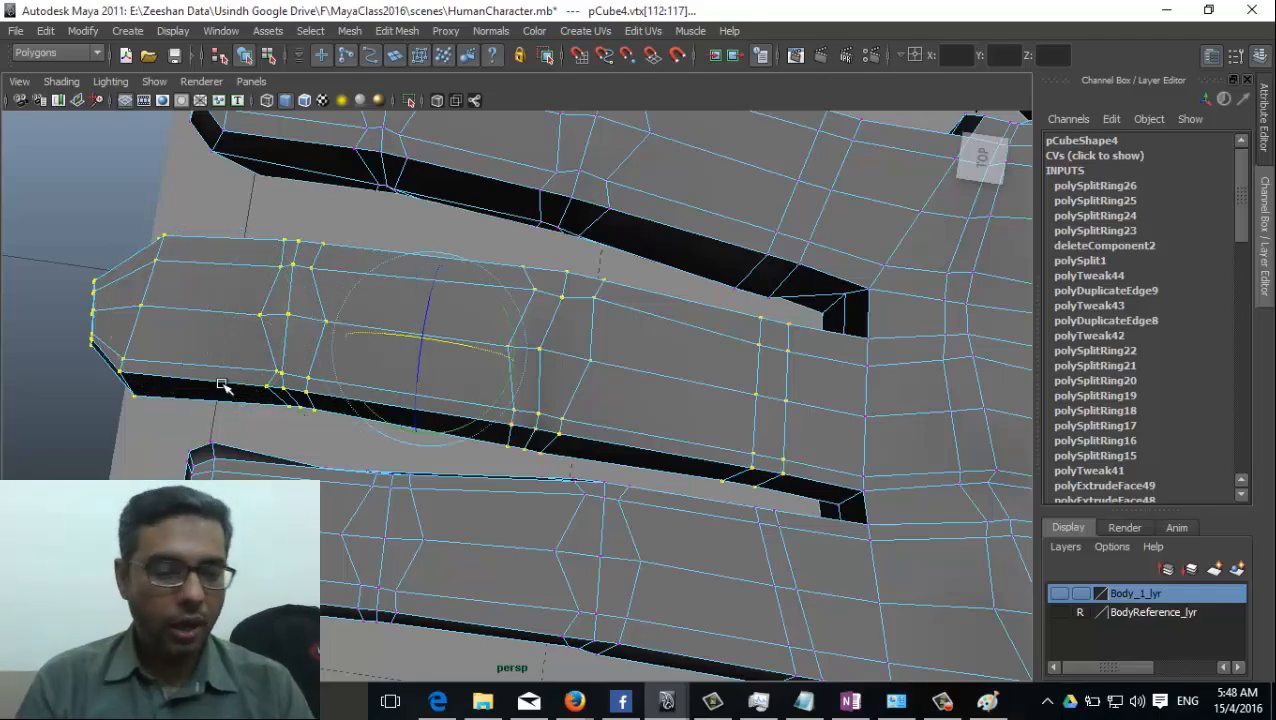
{"action": "left_click_drag", "start_coordinate": [409, 405], "coordinate": [454, 410], "text": "alt"}
{"action": "key", "text": "r"}
{"action": "left_click_drag", "start_coordinate": [467, 356], "coordinate": [512, 472]}
{"action": "key", "text": "w"}
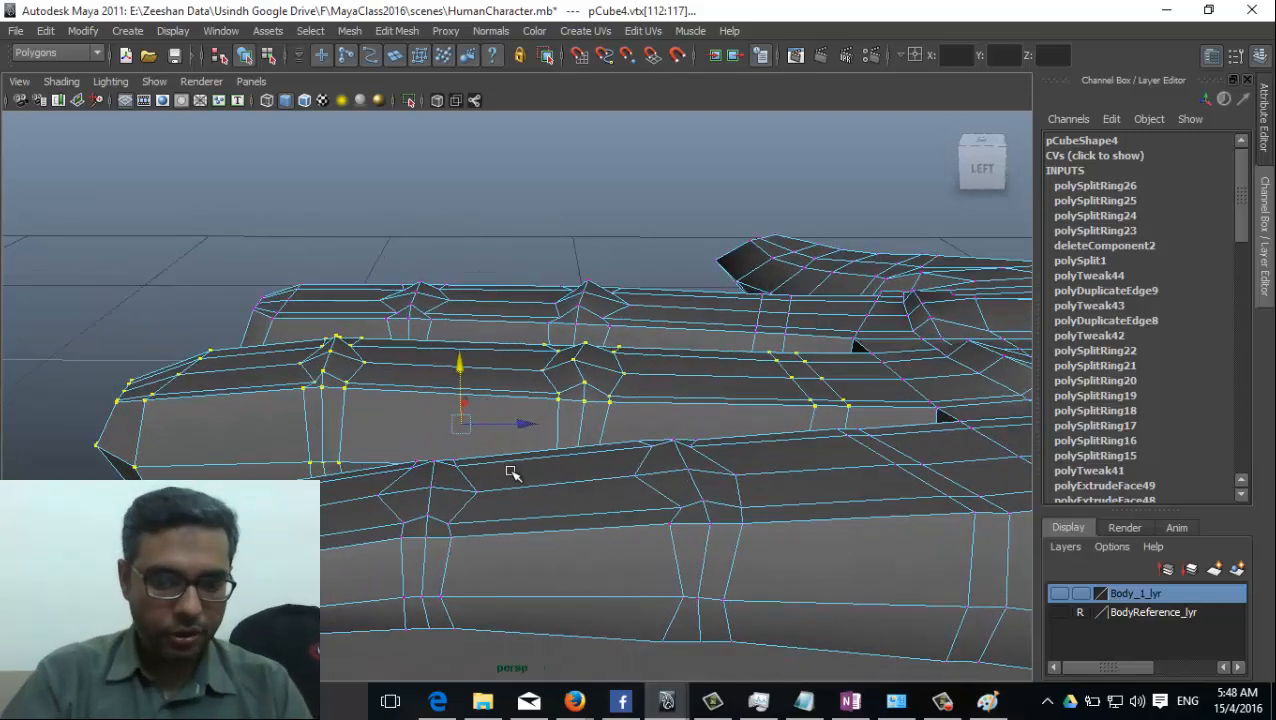
Shrink the selection to the middle finger's outer two joints and tip, rotate that part downward and scale it down vertically.
{"action": "key", "text": "shift+comma"}
{"action": "key", "text": "shift+comma"}
{"action": "key", "text": "e"}
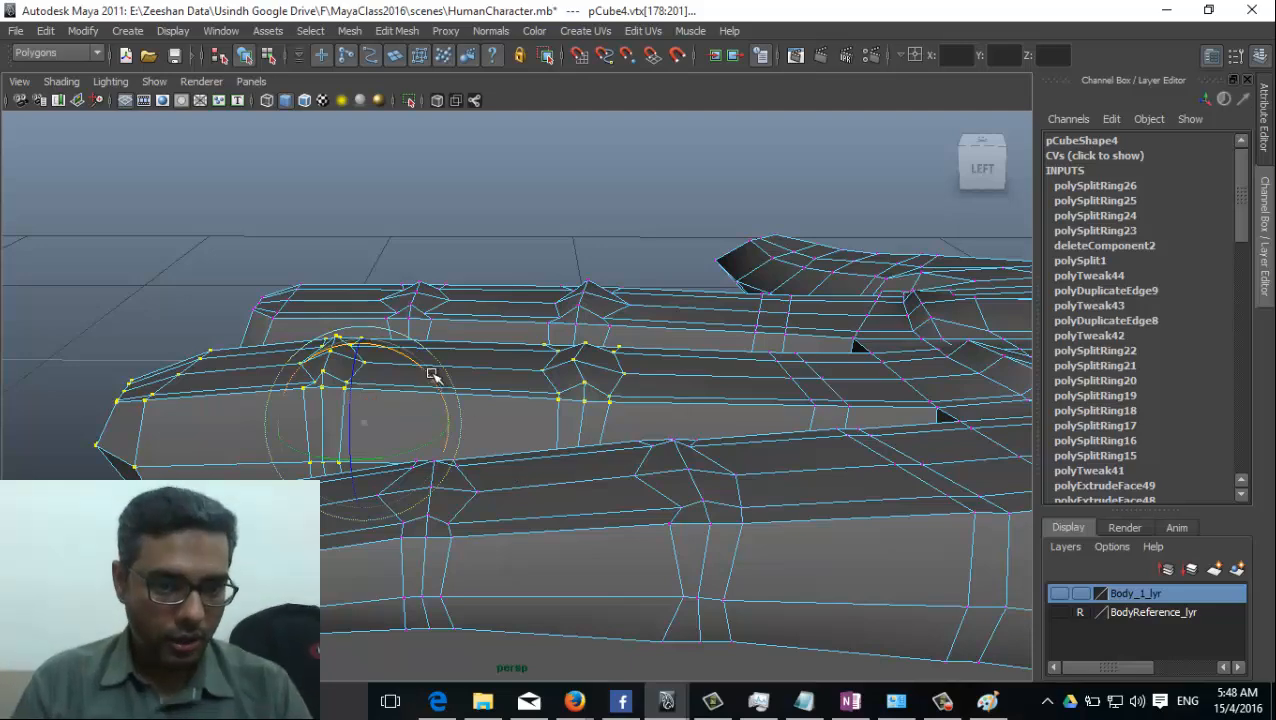
{"action": "left_click_drag", "start_coordinate": [430, 372], "coordinate": [437, 379]}
{"action": "key", "text": "r"}
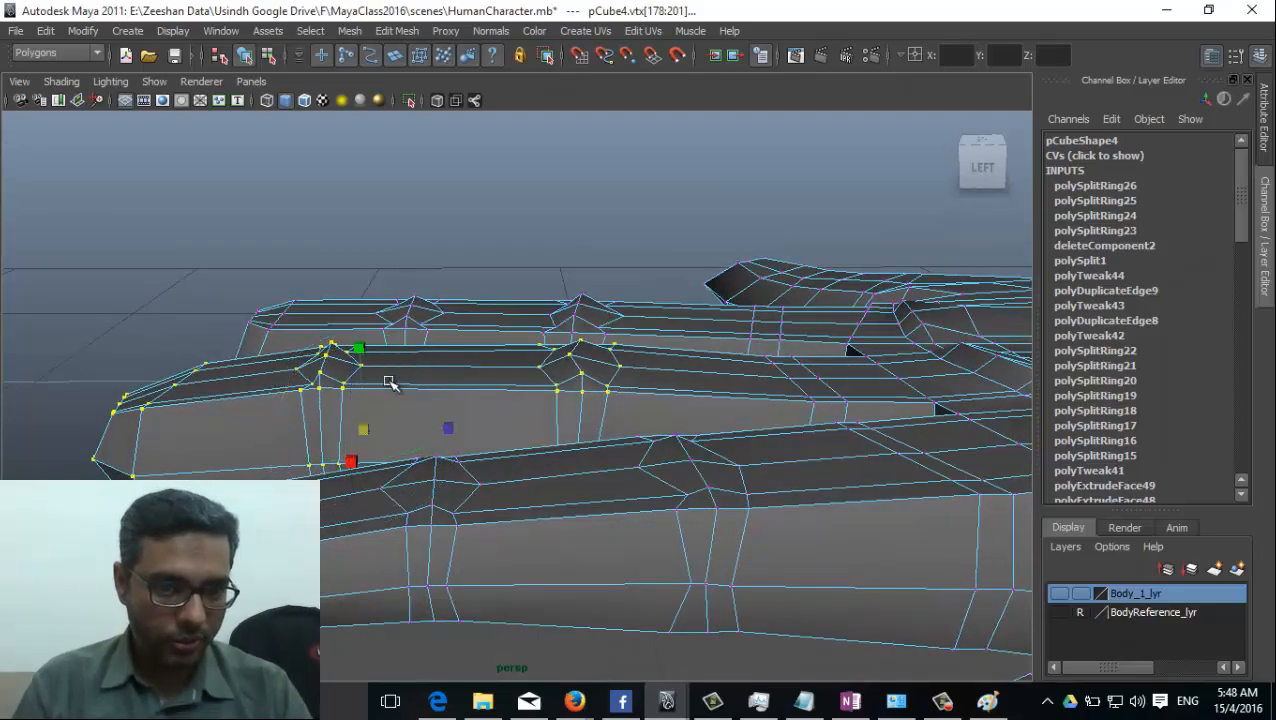
{"action": "left_click_drag", "start_coordinate": [363, 350], "coordinate": [388, 432]}
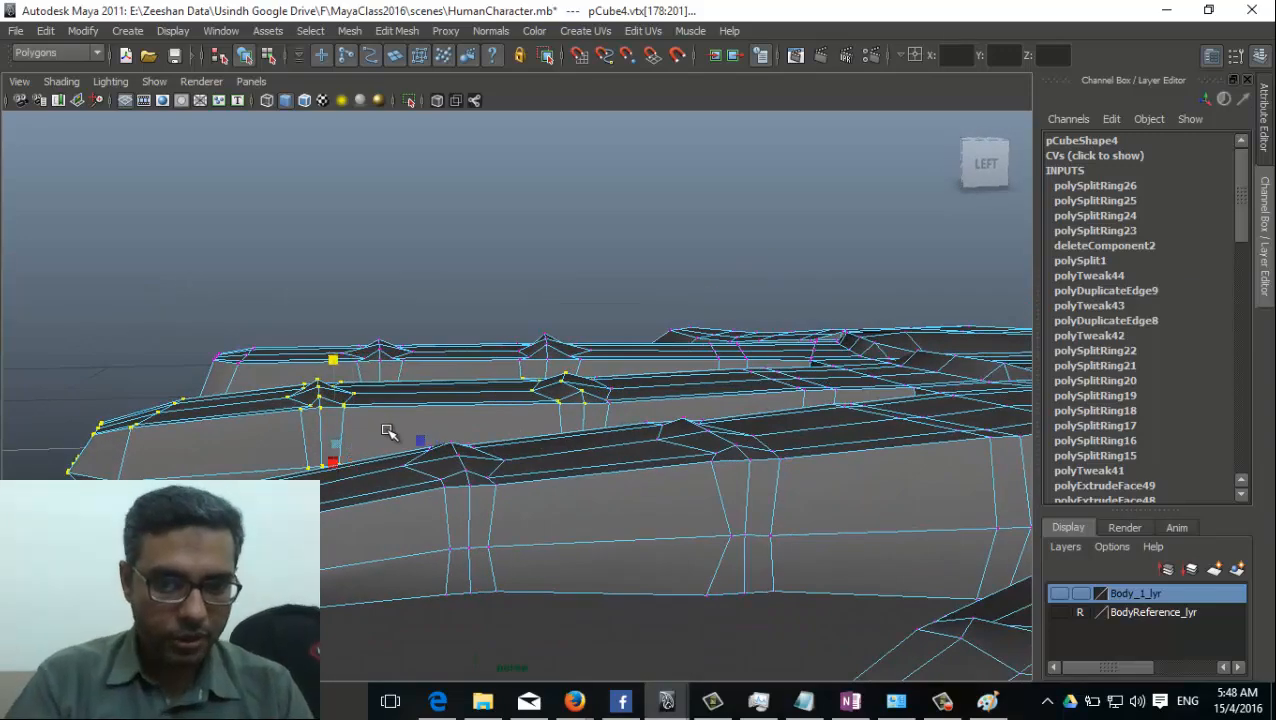
Reduce the selection to the middle finger's end section and rotate it downward, checking the bend from several sides.
{"action": "key", "text": "shift+comma"}
{"action": "key", "text": "shift+comma"}
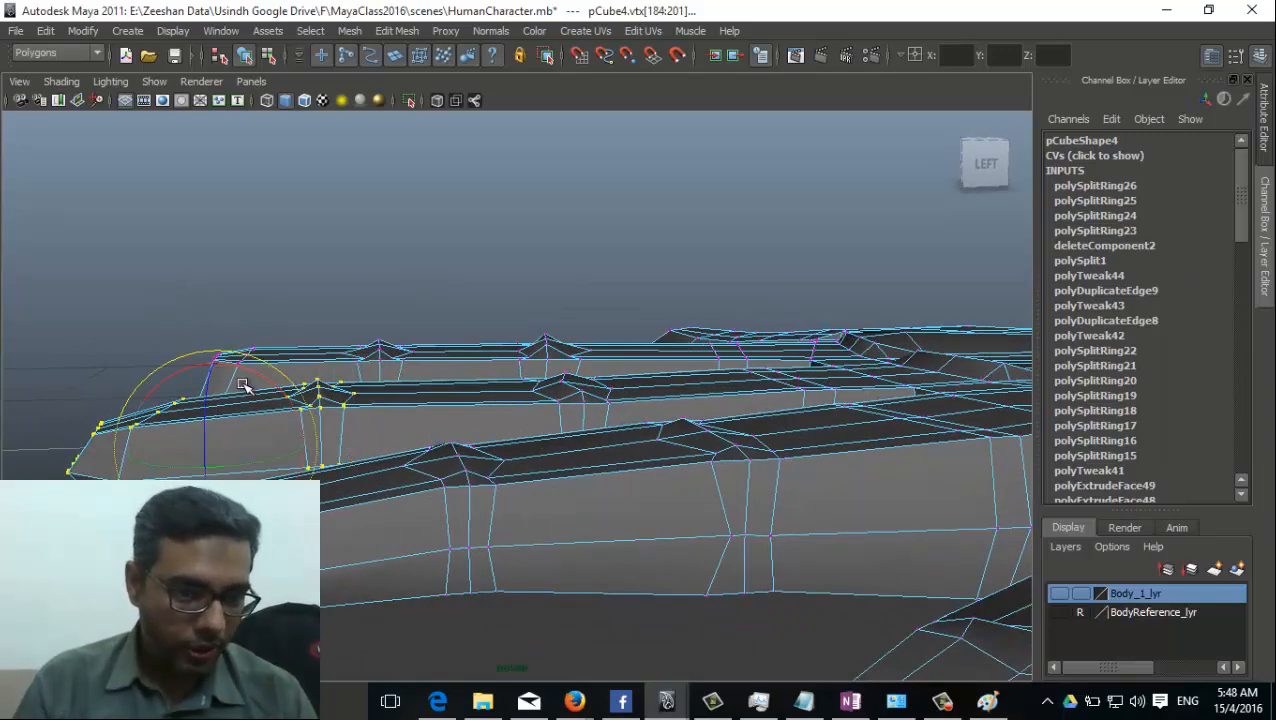
{"action": "left_click_drag", "start_coordinate": [218, 370], "coordinate": [445, 422]}
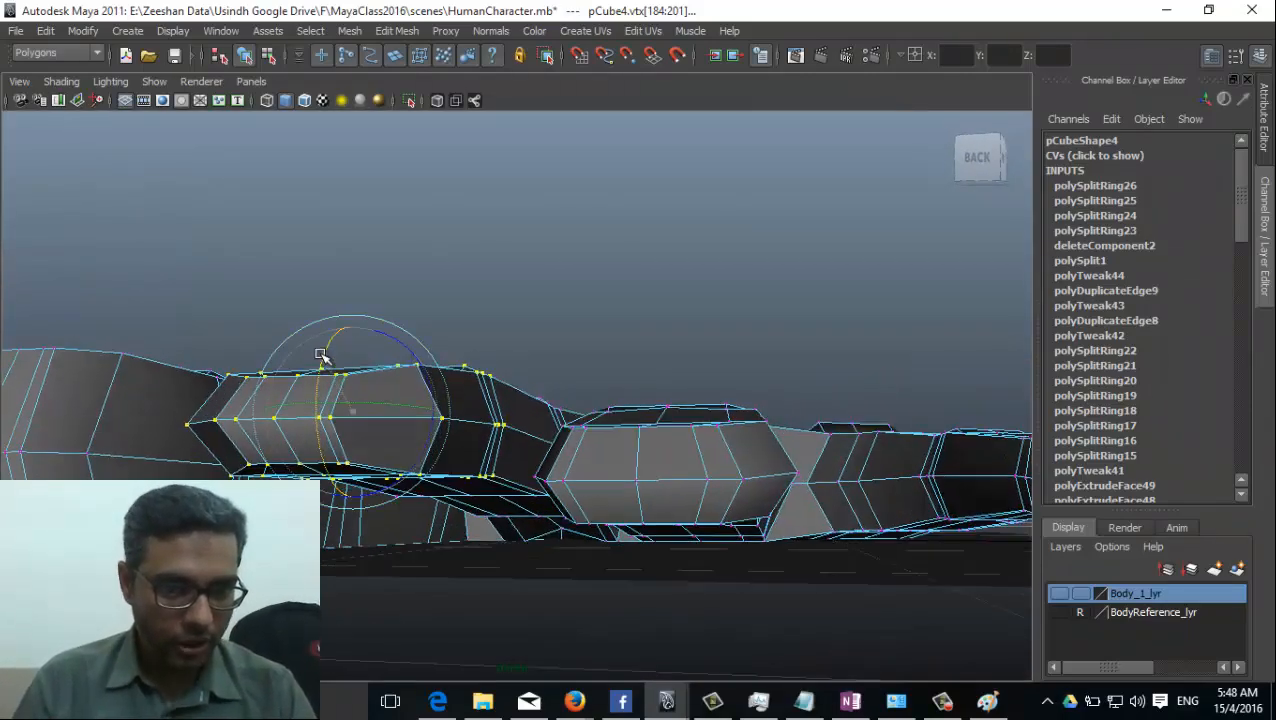
{"action": "left_click_drag", "start_coordinate": [320, 355], "coordinate": [601, 450], "text": "alt"}
{"action": "left_click_drag", "start_coordinate": [463, 510], "coordinate": [378, 555], "text": "alt"}
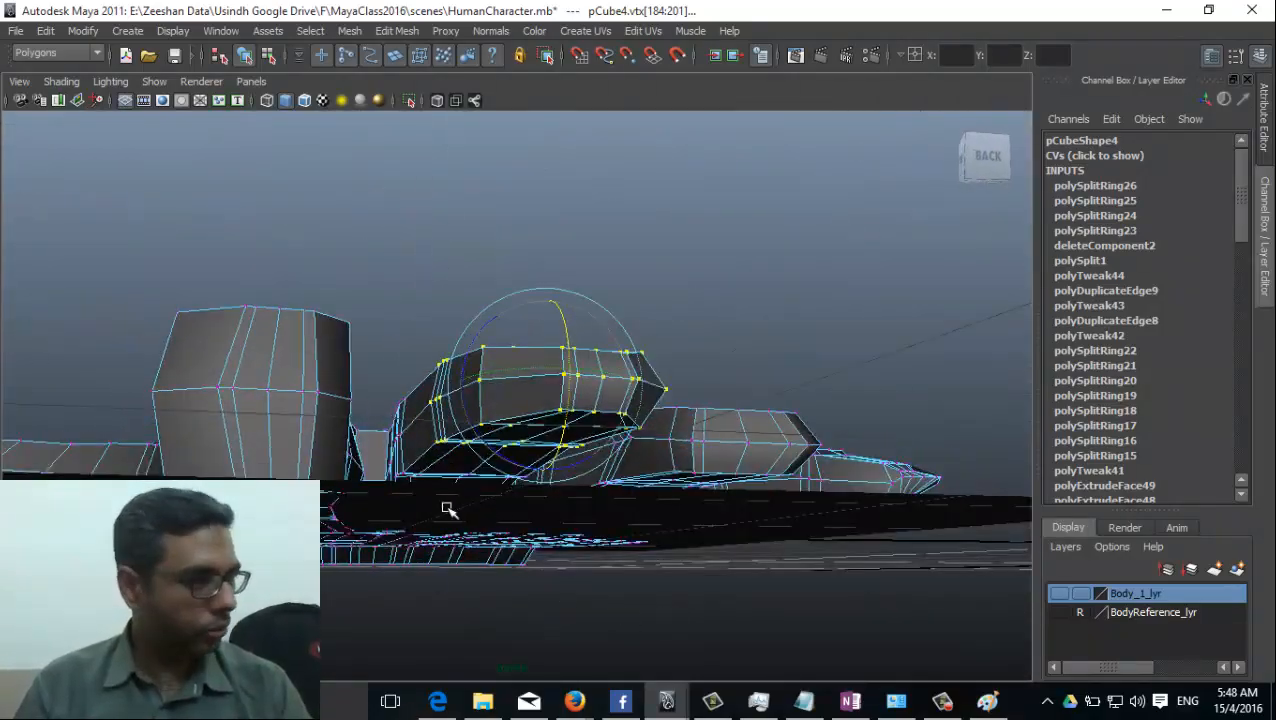
{"action": "left_click_drag", "start_coordinate": [448, 510], "coordinate": [362, 461], "text": "alt"}
Select the index finger's vertices, shrink the selection toward the tip, scale the outer part down vertically and rotate it downward.
{"action": "left_click_drag", "start_coordinate": [490, 555], "coordinate": [524, 403], "text": "alt"}
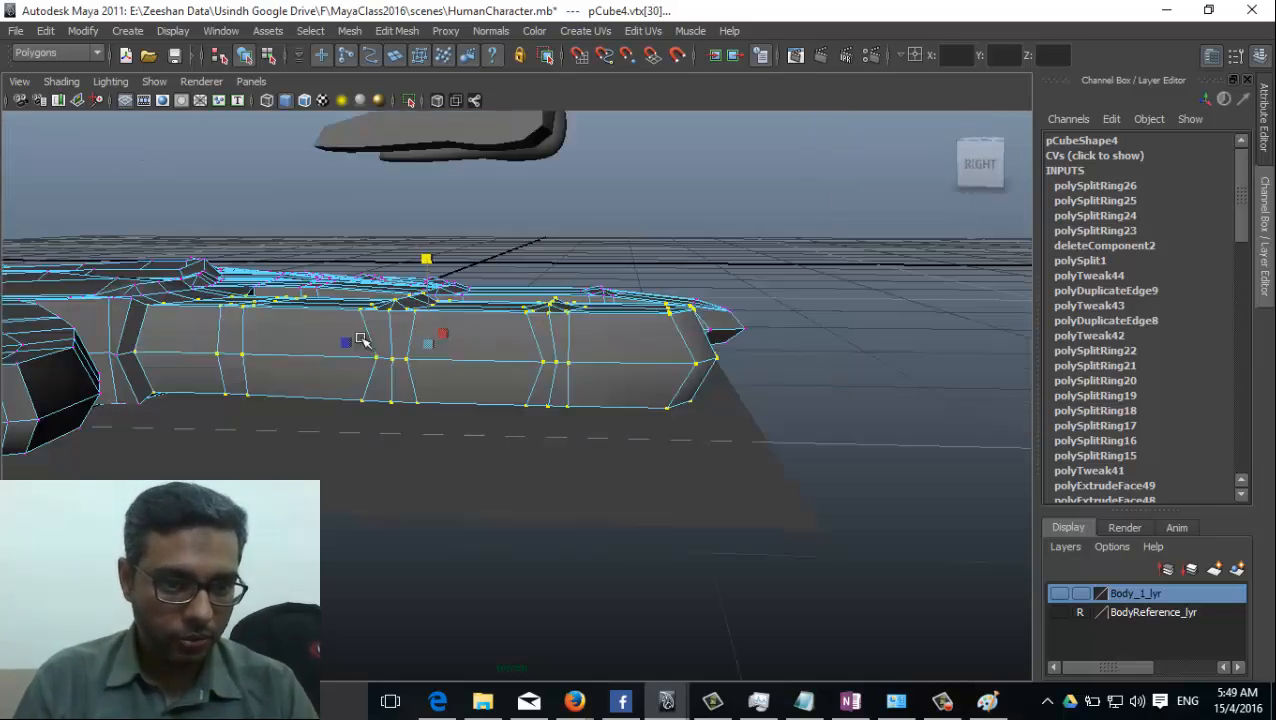
{"action": "left_click_drag", "start_coordinate": [360, 340], "coordinate": [367, 370], "text": "alt"}
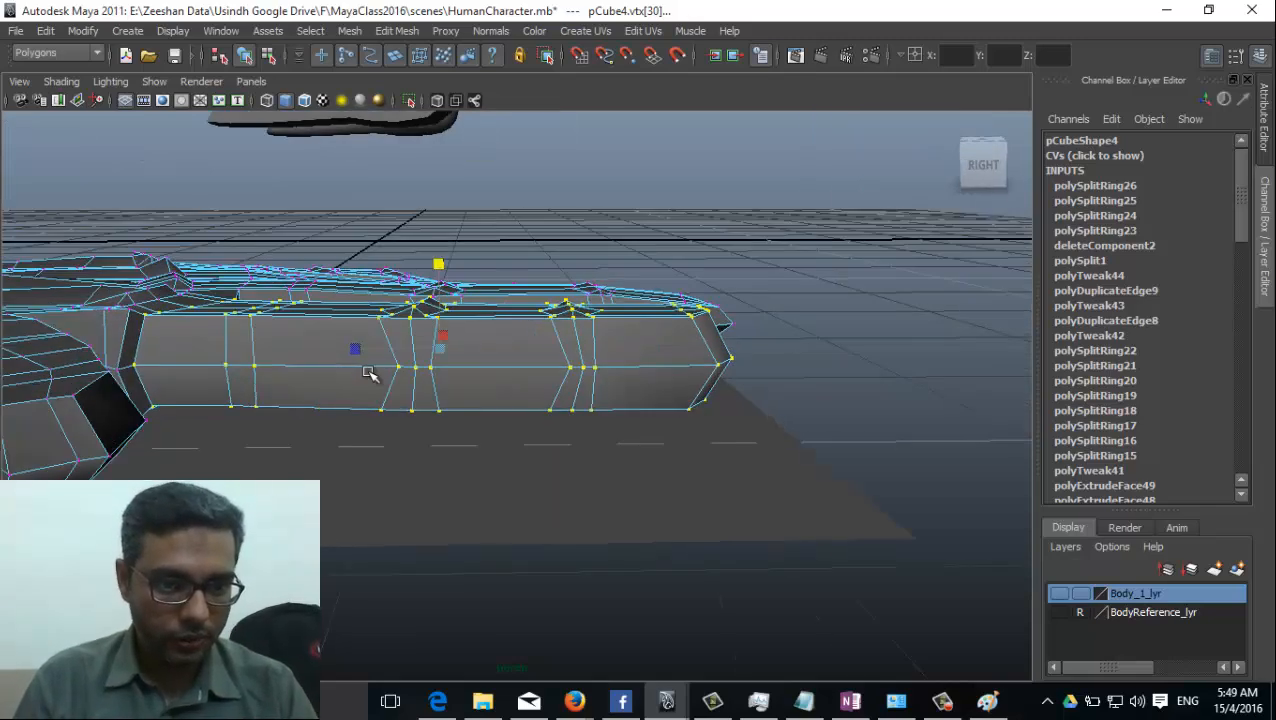
{"action": "left_click", "coordinate": [460, 316]}
{"action": "left_click", "coordinate": [460, 316]}
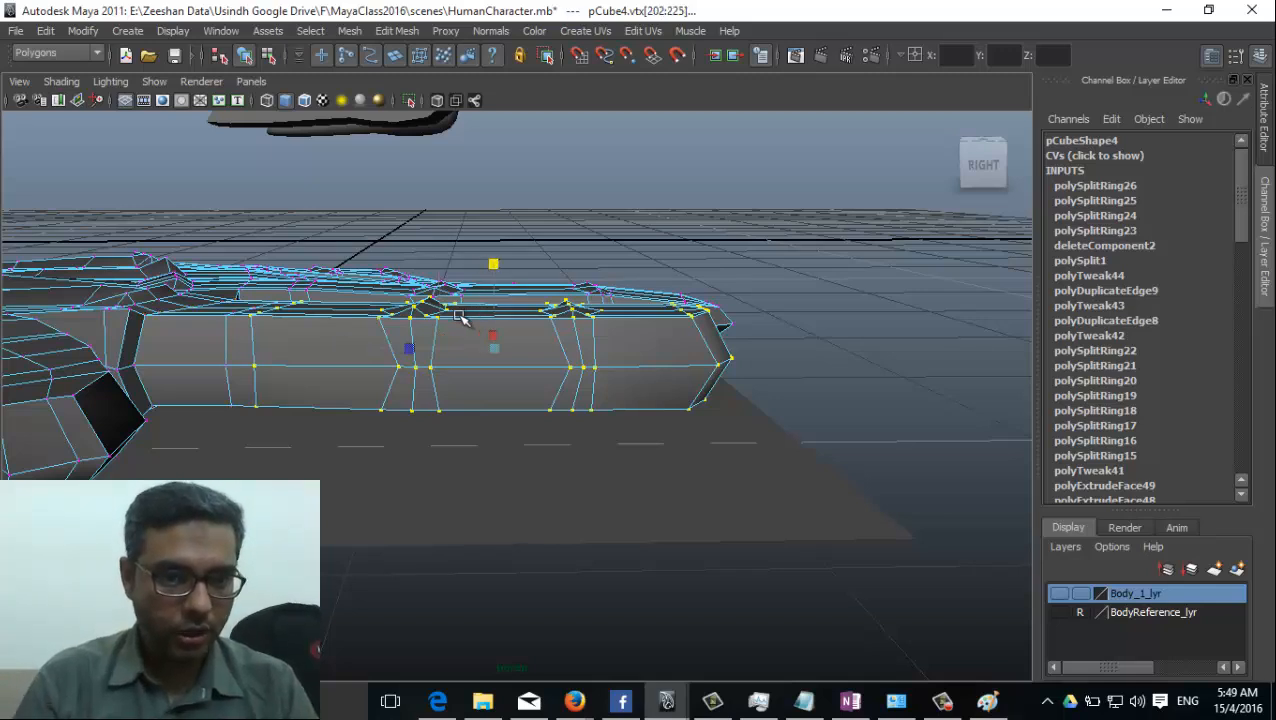
{"action": "key", "text": "shift+comma"}
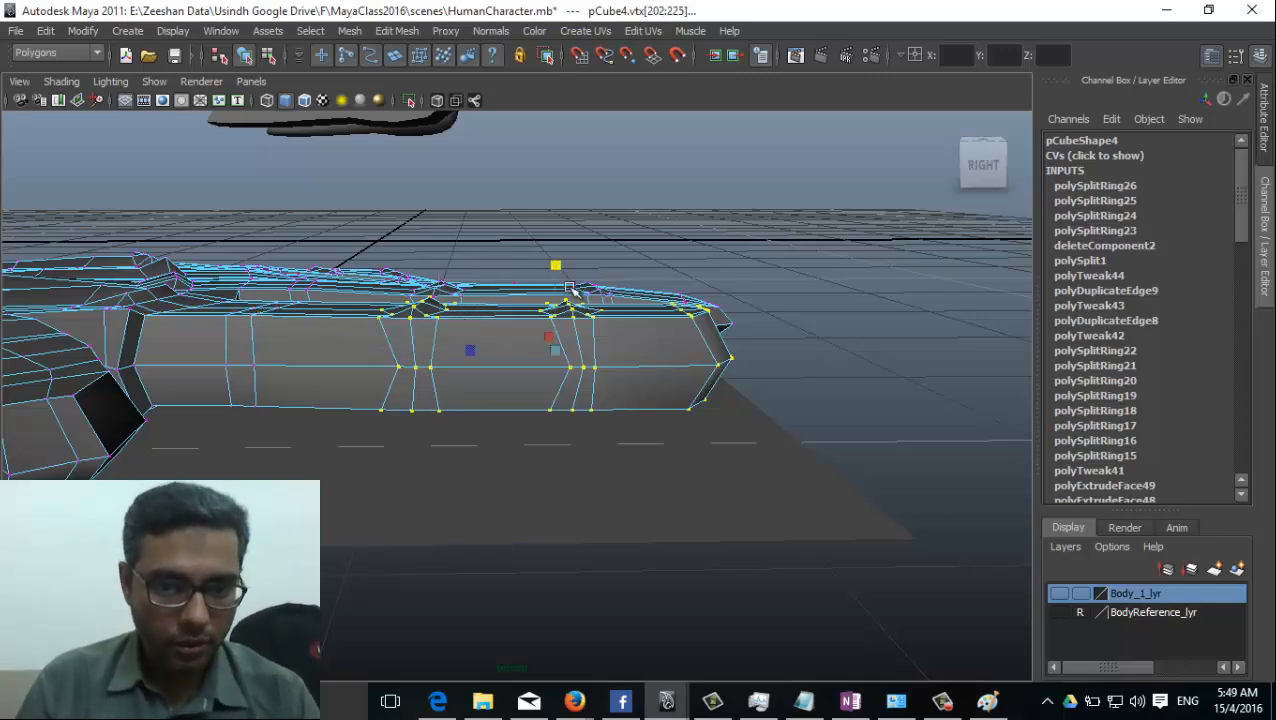
{"action": "left_click_drag", "start_coordinate": [559, 268], "coordinate": [587, 270]}
{"action": "key", "text": "e"}
{"action": "key", "text": "shift+period"}
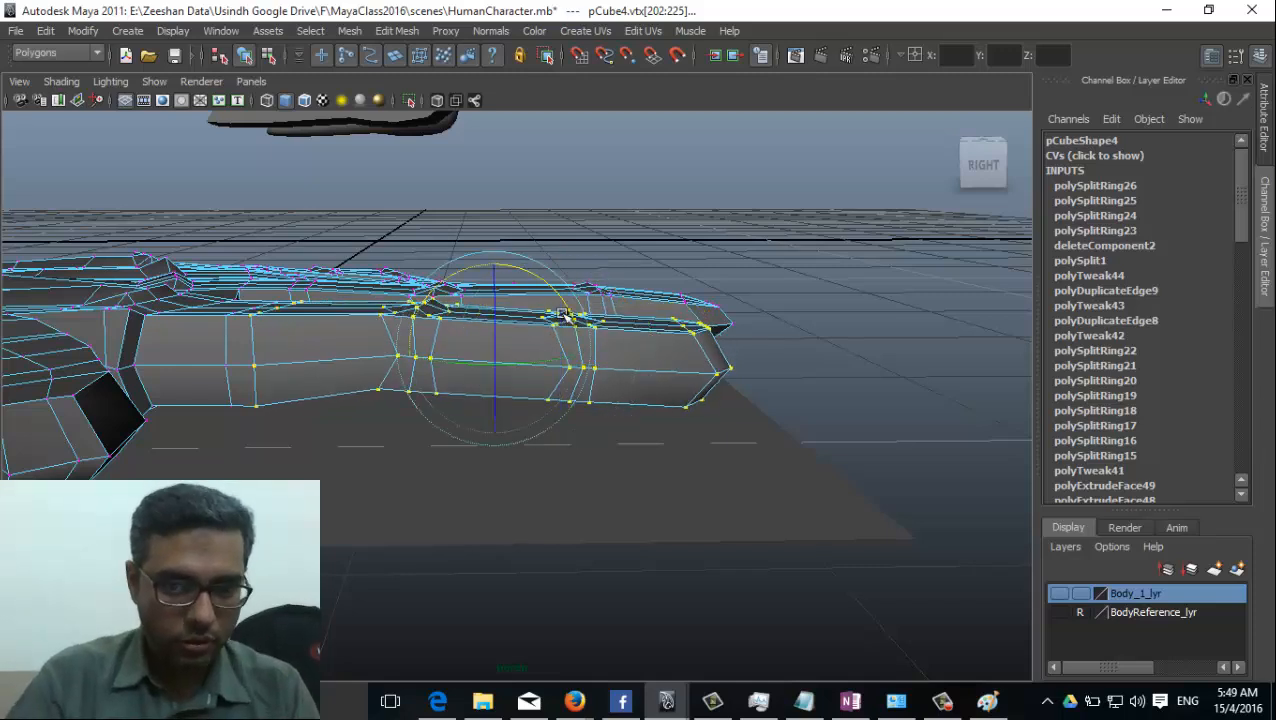
Reduce the selection to the index finger's end section, scale it vertically and rotate it slightly downward, undoing one adjustment.
{"action": "key", "text": "shift+comma"}
Narrow the selection to the index fingertip's vertices and scale them down vertically.
{"action": "key", "text": "shift+comma"}
{"action": "key", "text": "shift+comma"}
{"action": "key", "text": "shift+comma"}
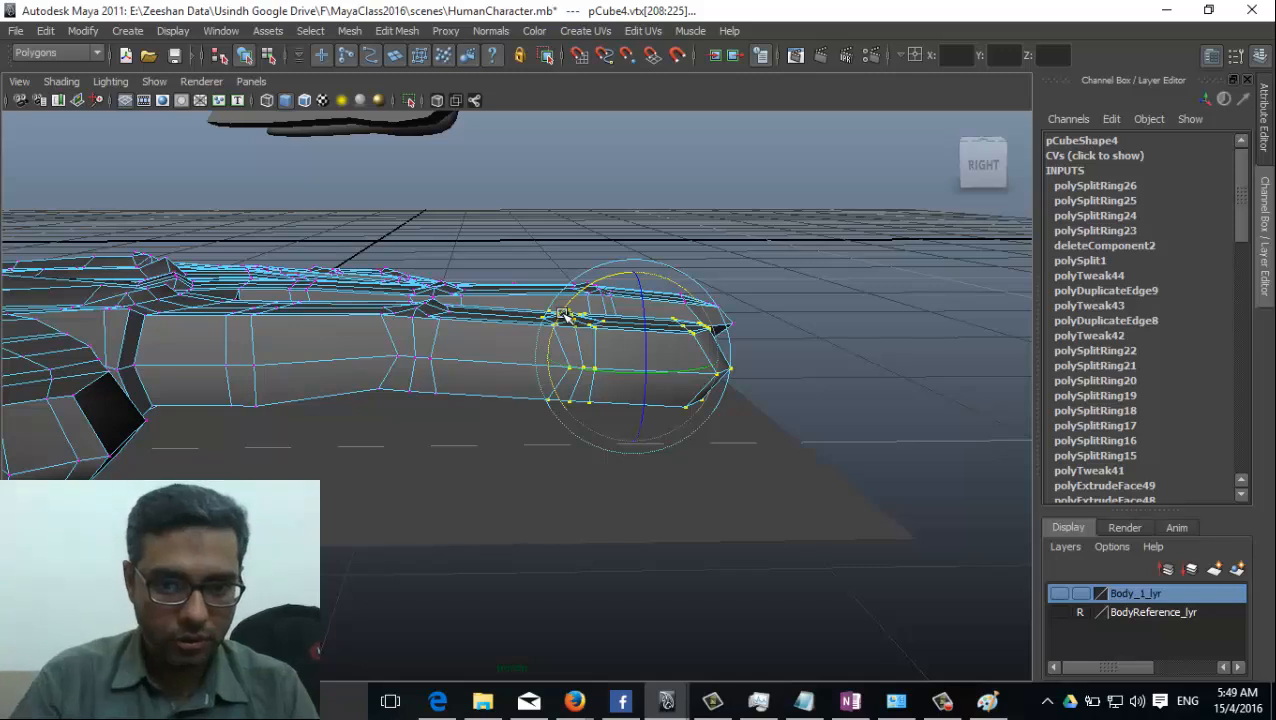
{"action": "key", "text": "r"}
{"action": "left_click_drag", "start_coordinate": [635, 274], "coordinate": [591, 281]}
{"action": "key", "text": "e"}
{"action": "key", "text": "ctrl+z"}
{"action": "left_click_drag", "start_coordinate": [586, 342], "coordinate": [672, 434], "text": "alt"}
{"action": "key", "text": "shift+comma"}
{"action": "key", "text": "shift+comma"}
{"action": "key", "text": "shift+comma"}
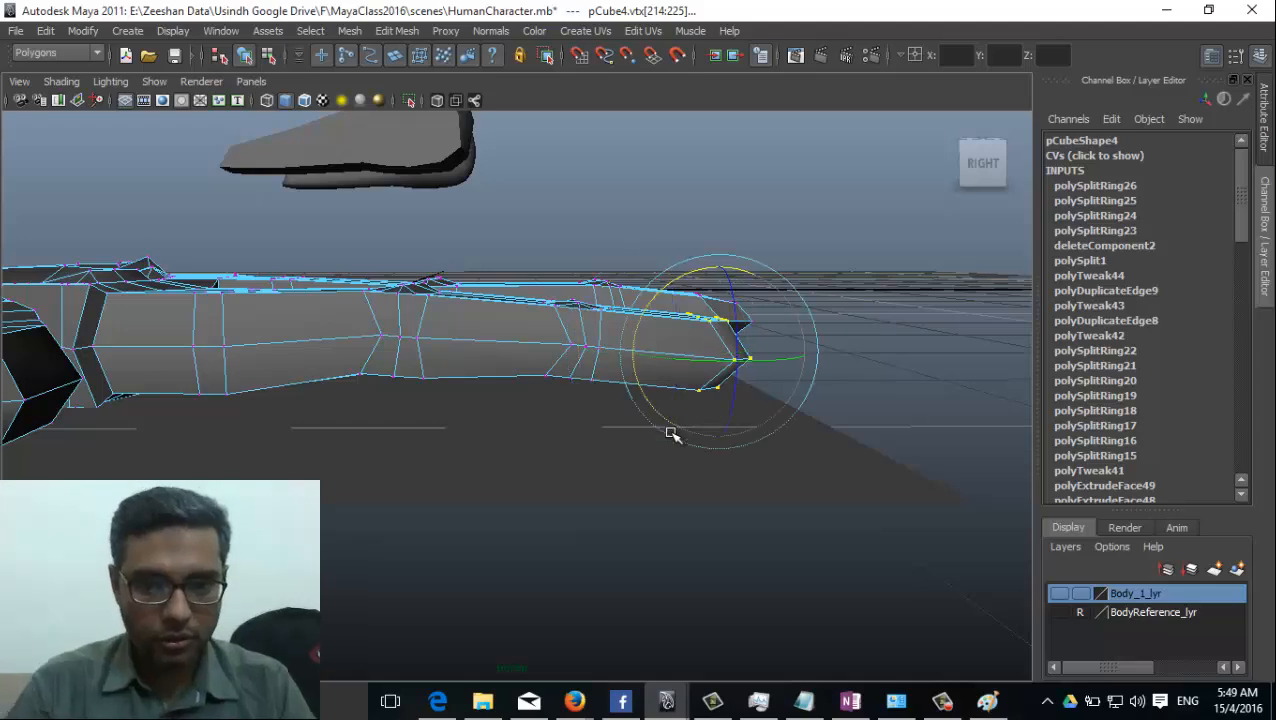
{"action": "key", "text": "r"}
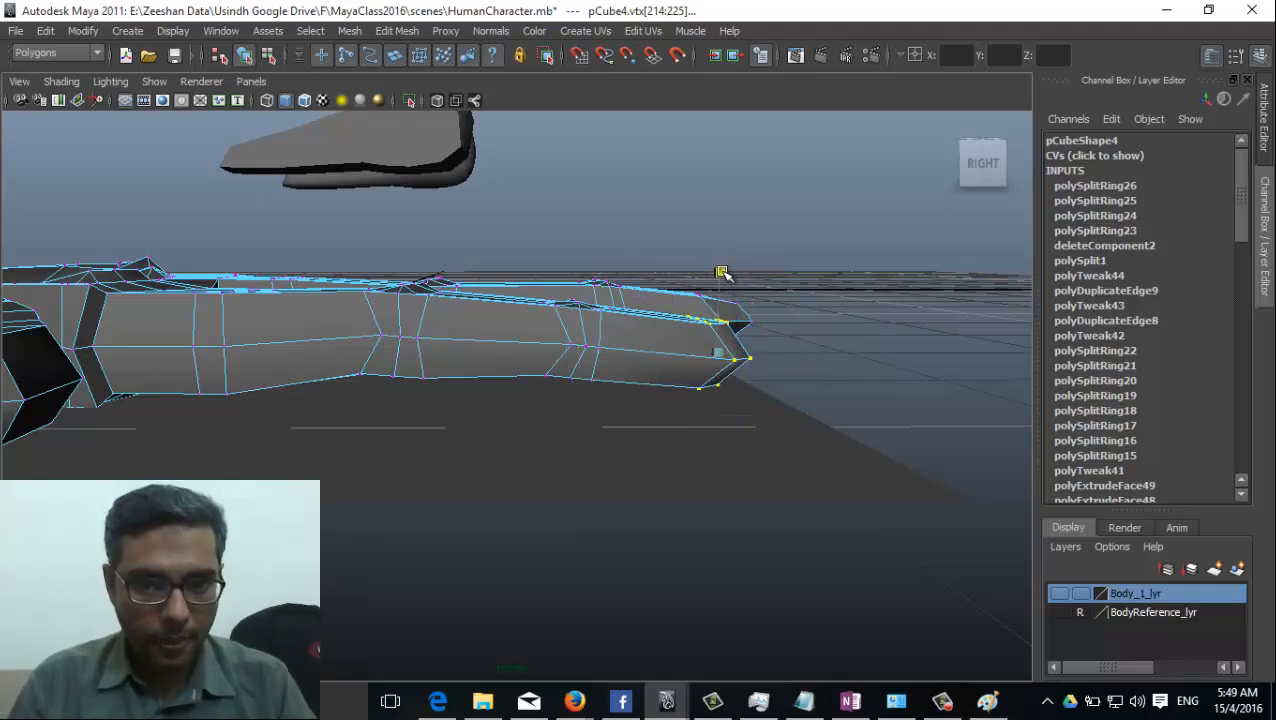
{"action": "left_click_drag", "start_coordinate": [718, 270], "coordinate": [541, 412], "text": "alt"}
Leave vertex editing, select the plane beneath the hand, create a display layer from it and select that layer.
{"action": "mouse_move", "coordinate": [515, 397]}
{"action": "right_mouse_down"}
{"action": "mouse_move", "coordinate": [540, 367]}
{"action": "mouse_move", "coordinate": [493, 388]}
{"action": "right_mouse_up"}
{"action": "left_click", "coordinate": [493, 388]}
{"action": "left_click_drag", "start_coordinate": [493, 388], "coordinate": [252, 415], "text": "alt"}
{"action": "left_click", "coordinate": [606, 524]}
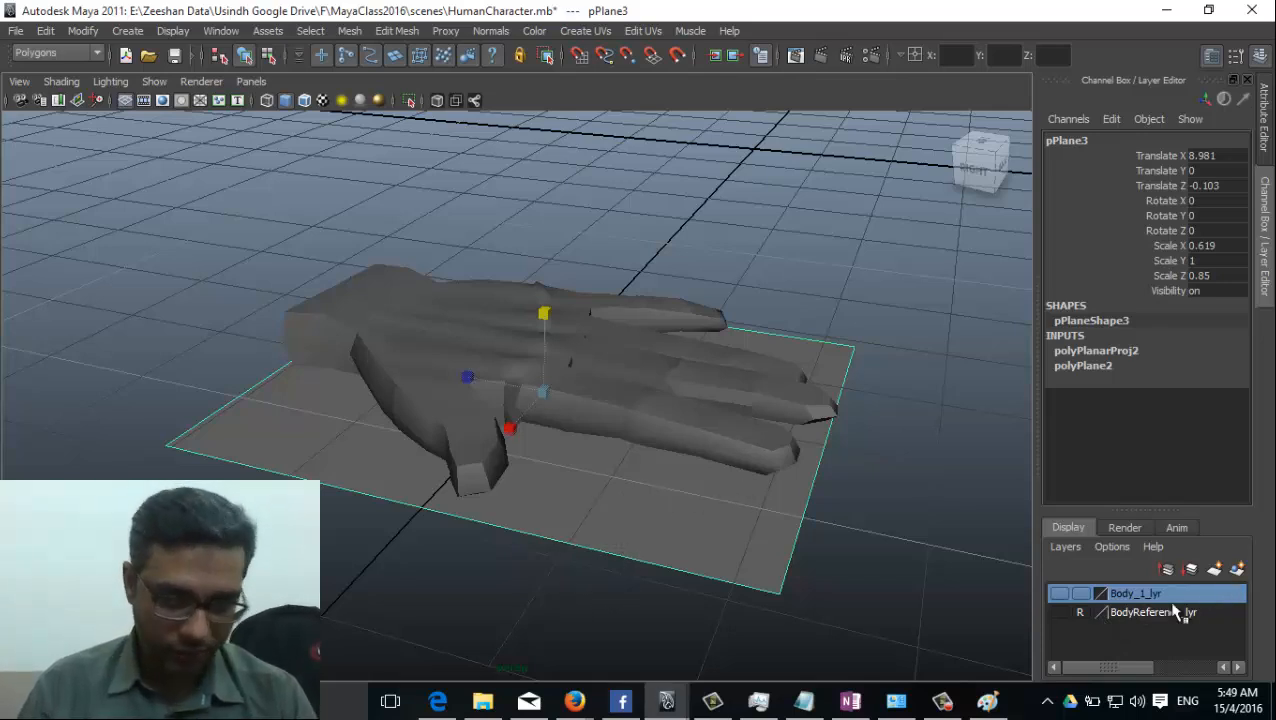
{"action": "left_click", "coordinate": [1238, 569]}
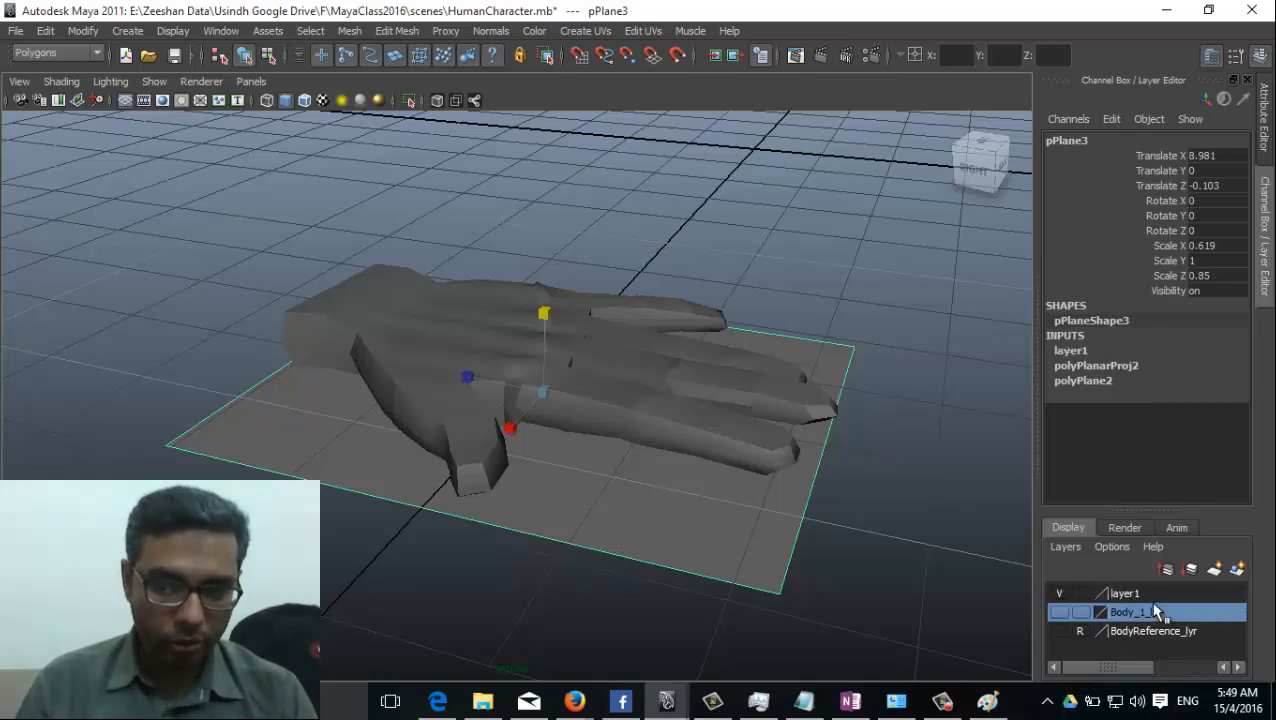
{"action": "left_click", "coordinate": [1158, 598]}
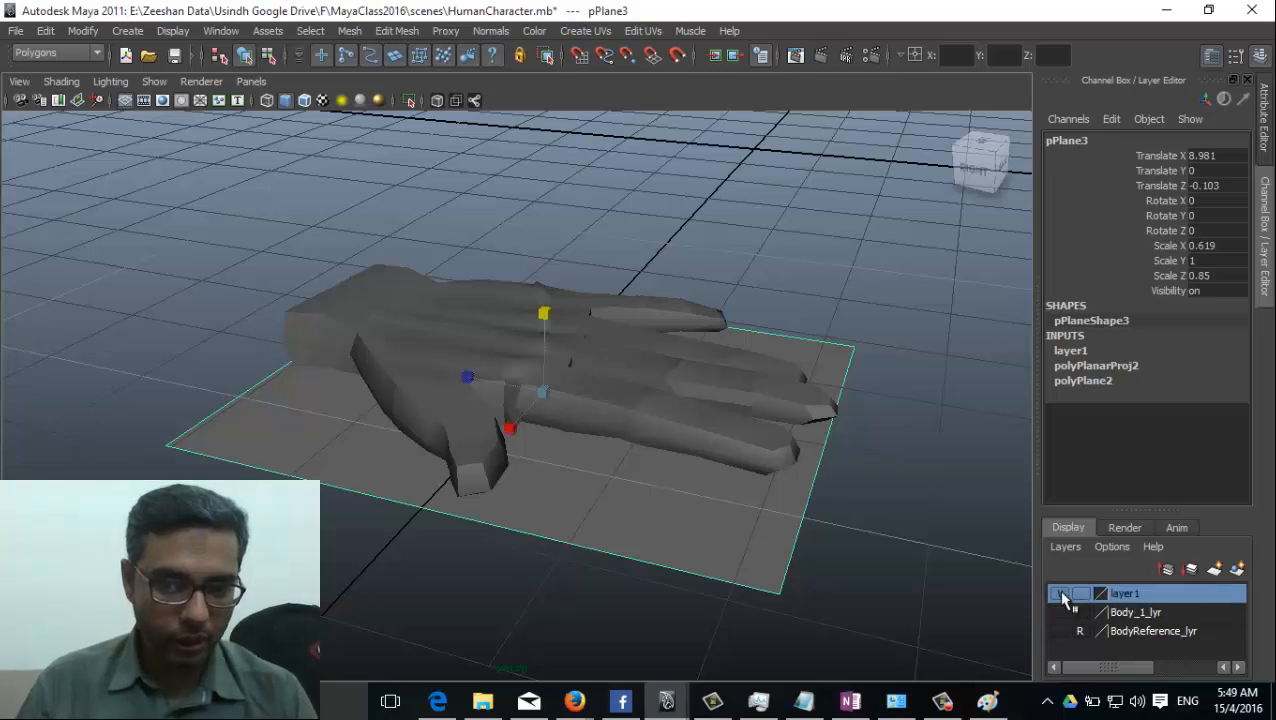
Rename the plane's display layer to HandRef_Lyr and hide that layer.
{"action": "left_click", "coordinate": [1061, 594]}
{"action": "left_click", "coordinate": [1061, 594]}
{"action": "double_click", "coordinate": [1126, 594]}
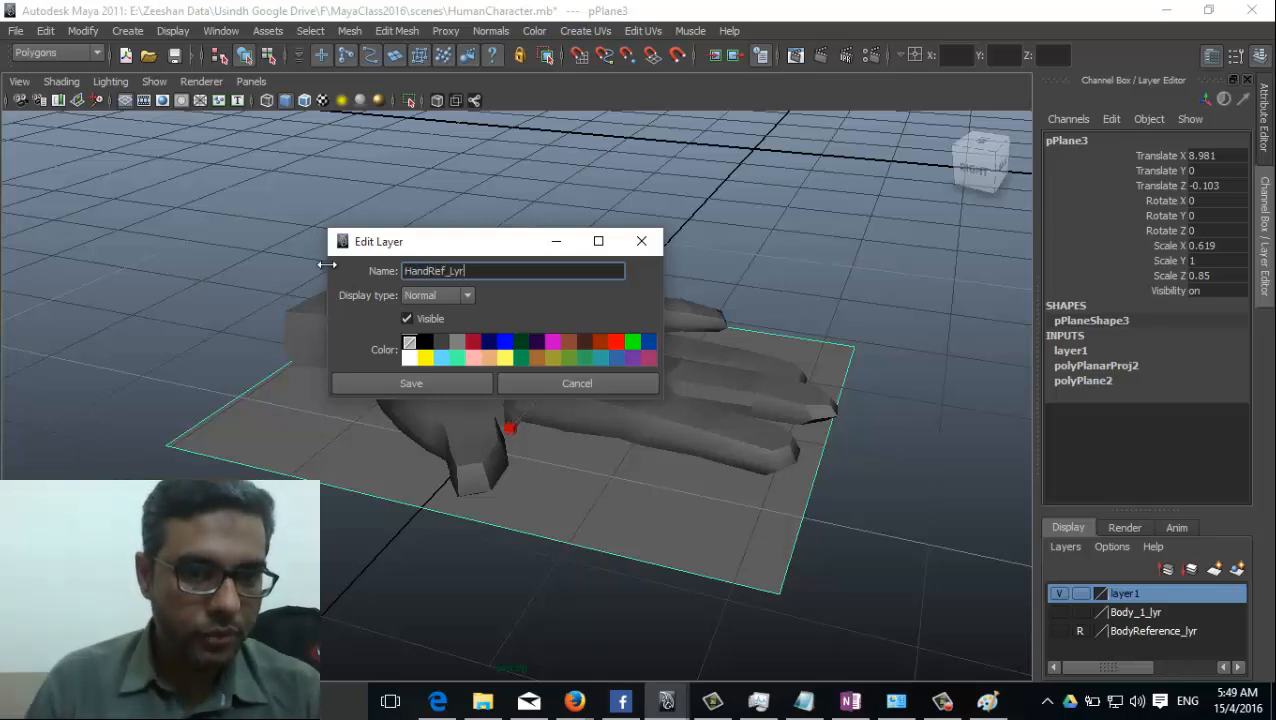
{"action": "left_click", "coordinate": [384, 387]}
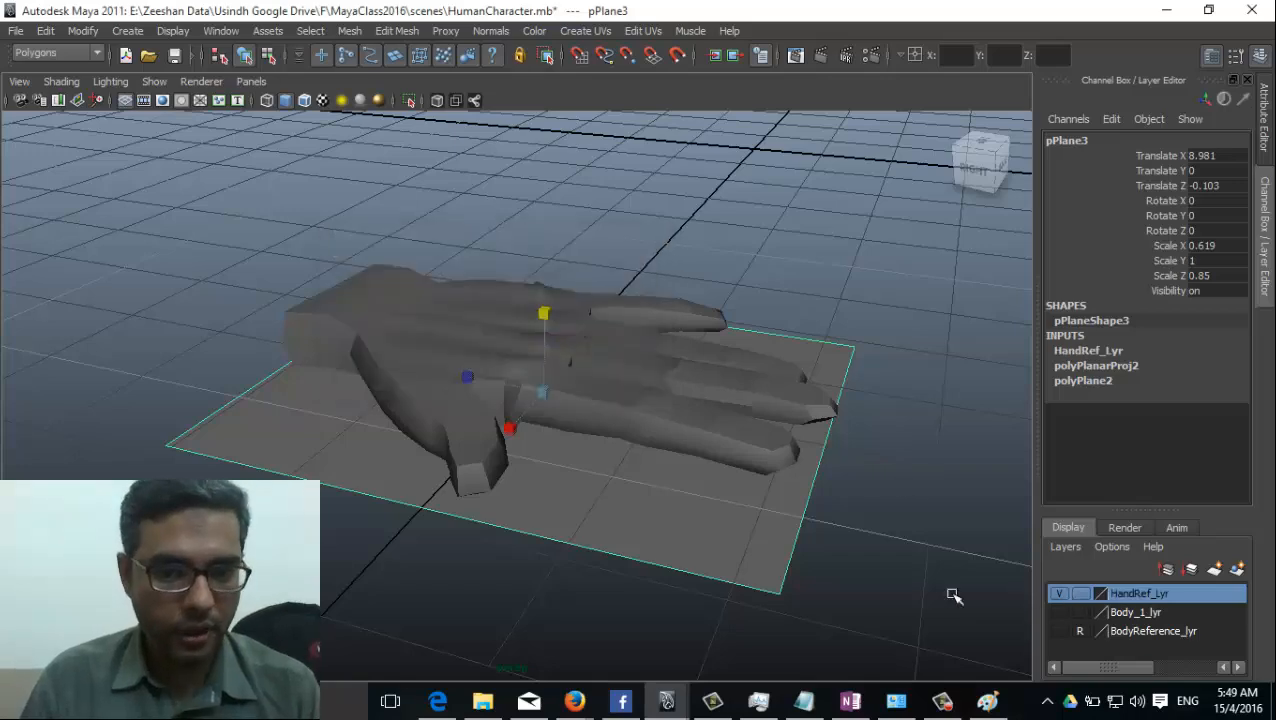
{"action": "left_click", "coordinate": [1059, 594]}
Select the hand mesh and try applying Smooth to it.
{"action": "left_click_drag", "start_coordinate": [783, 578], "coordinate": [803, 396], "text": "alt"}
{"action": "left_click", "coordinate": [584, 484]}
{"action": "right_click", "coordinate": [803, 396]}
{"action": "left_click_drag", "start_coordinate": [783, 441], "coordinate": [480, 450], "text": "alt"}
{"action": "left_click", "coordinate": [348, 31]}
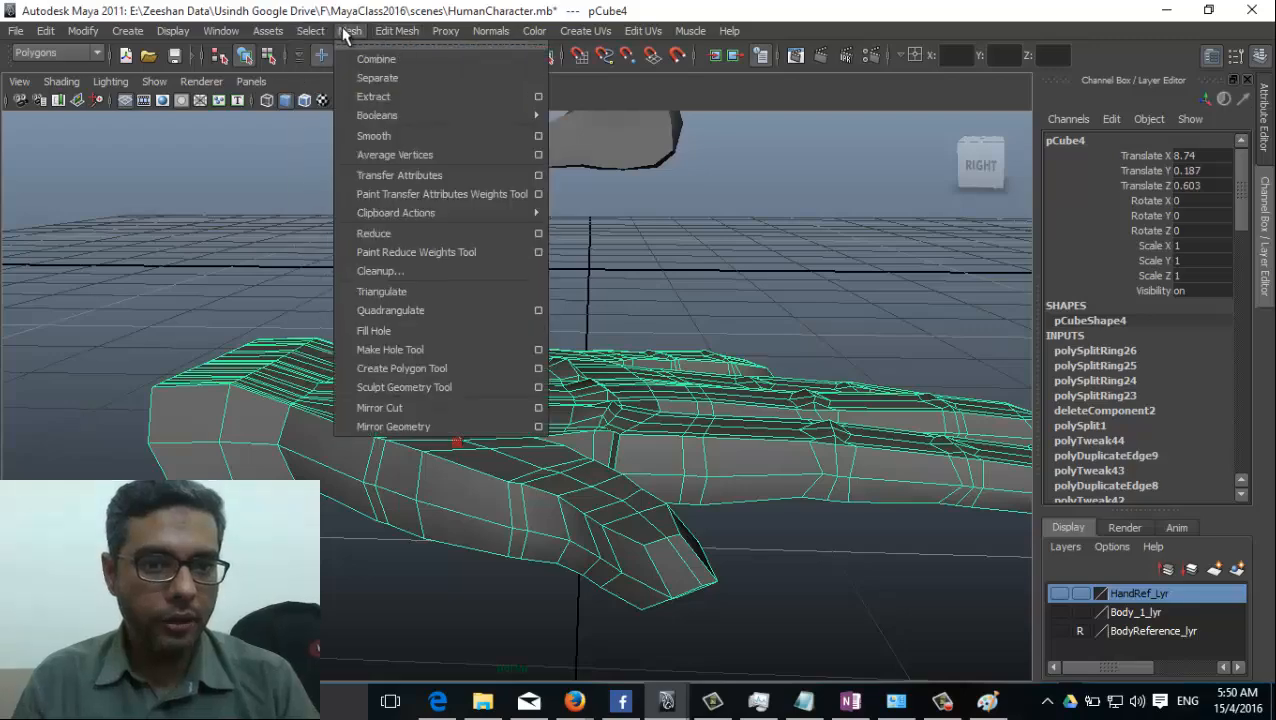
{"action": "left_click", "coordinate": [348, 31]}
{"action": "left_click", "coordinate": [348, 31]}
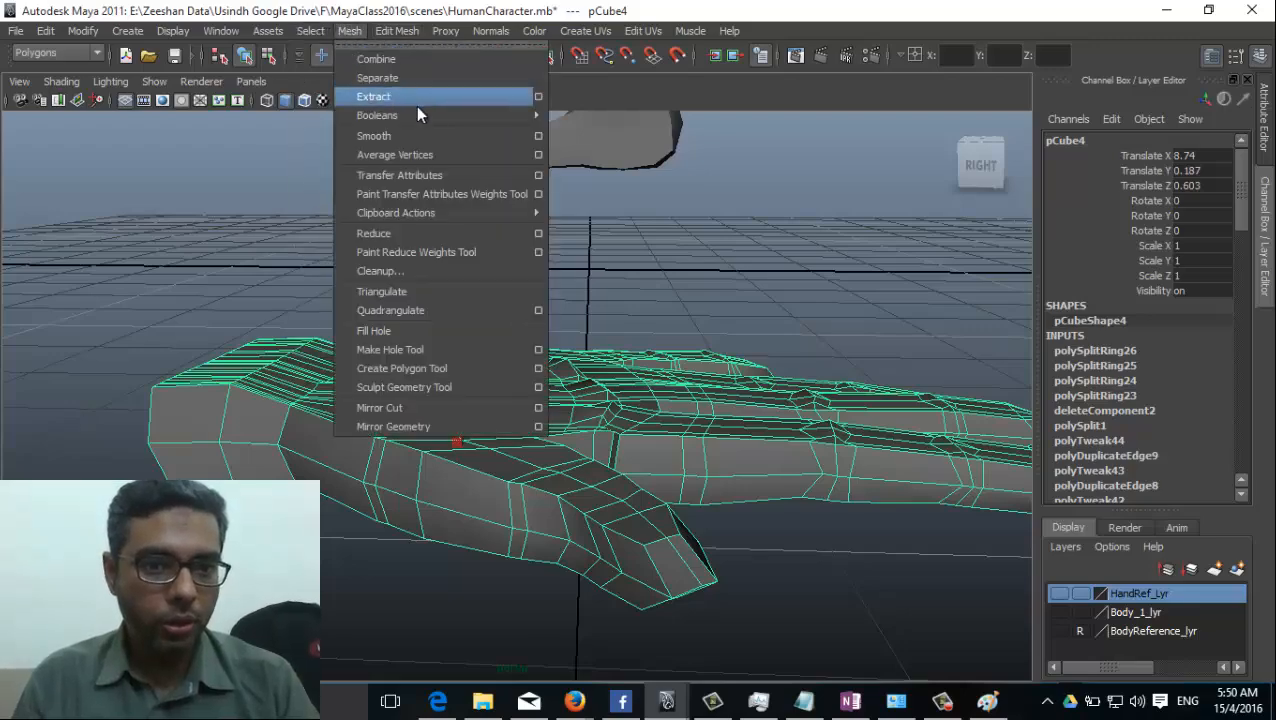
{"action": "left_click", "coordinate": [405, 137]}
Inspect the smoothed fingers and palm from the sides and from above, and undo the smoothing.
{"action": "left_click_drag", "start_coordinate": [750, 322], "coordinate": [729, 387], "text": "alt"}
{"action": "left_click", "coordinate": [930, 381]}
{"action": "left_click_drag", "start_coordinate": [930, 381], "coordinate": [556, 445], "text": "alt"}
{"action": "left_click", "coordinate": [407, 365]}
{"action": "right_click_drag", "start_coordinate": [556, 445], "coordinate": [655, 438], "text": "alt"}
{"action": "middle_click_drag", "start_coordinate": [655, 438], "coordinate": [570, 474], "text": "alt"}
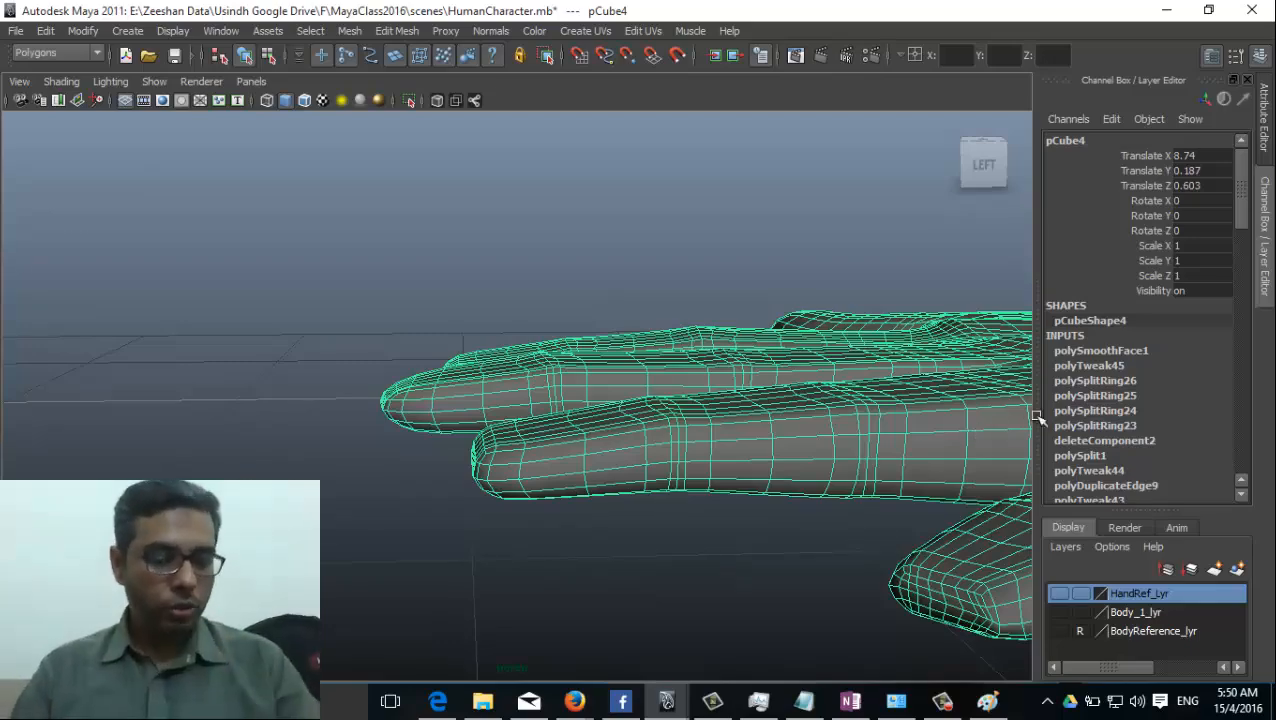
{"action": "left_click_drag", "start_coordinate": [978, 368], "coordinate": [997, 436], "text": "alt"}
{"action": "right_click_drag", "start_coordinate": [997, 436], "coordinate": [763, 484], "text": "alt"}
{"action": "middle_click_drag", "start_coordinate": [826, 507], "coordinate": [766, 423], "text": "alt"}
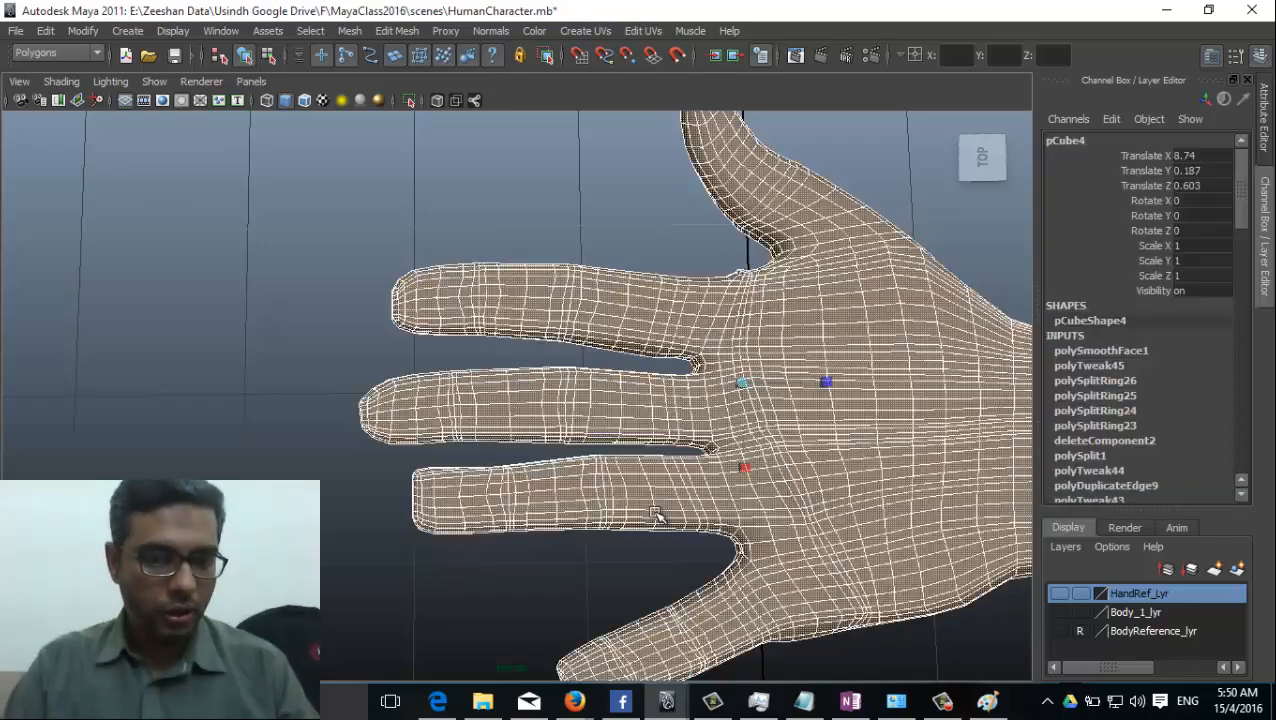
{"action": "key", "text": "ctrl+z"}
Examine the unsmoothed hand's edge flow across the fingers, knuckles, thumb and palm from above and below.
{"action": "scroll", "coordinate": [549, 458], "scroll_direction": "up", "scroll_amount": 5}
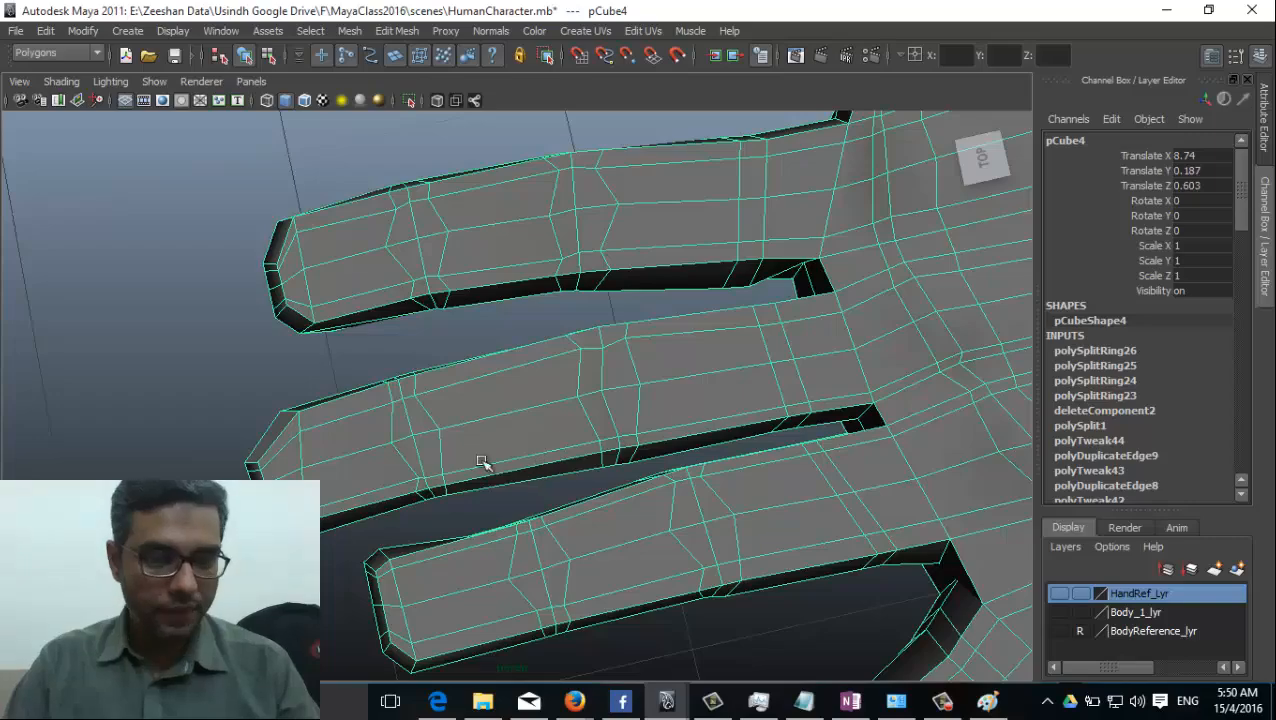
{"action": "left_click_drag", "start_coordinate": [481, 462], "coordinate": [609, 452], "text": "alt"}
{"action": "left_click_drag", "start_coordinate": [451, 284], "coordinate": [455, 272], "text": "alt"}
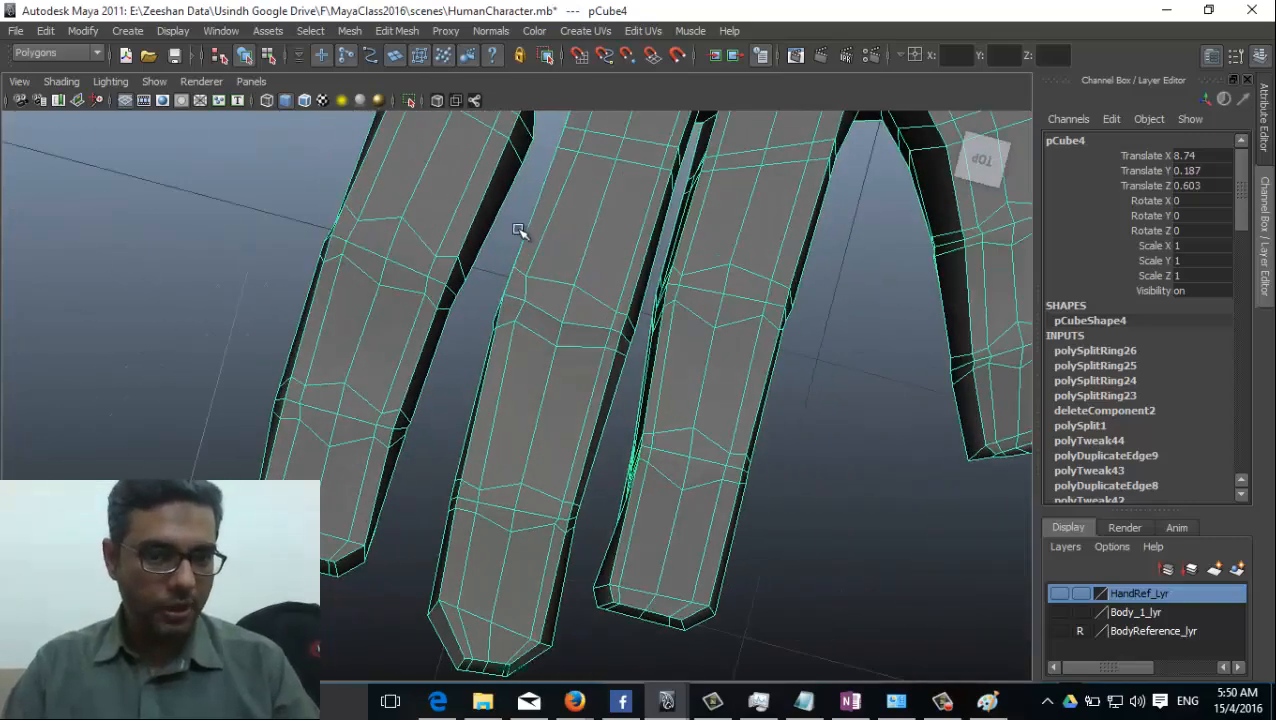
{"action": "middle_click_drag", "start_coordinate": [519, 231], "coordinate": [425, 420], "text": "alt"}
{"action": "middle_click_drag", "start_coordinate": [556, 398], "coordinate": [530, 524], "text": "alt"}
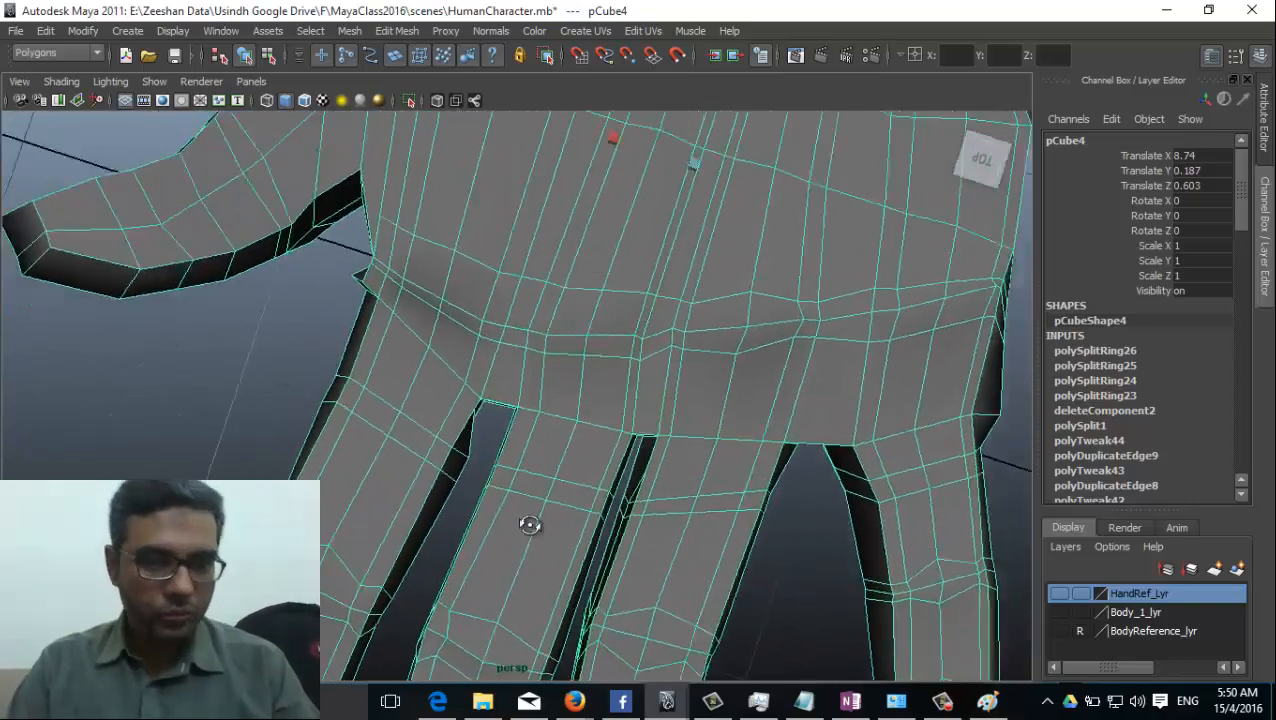
{"action": "left_click_drag", "start_coordinate": [530, 524], "coordinate": [431, 486], "text": "alt"}
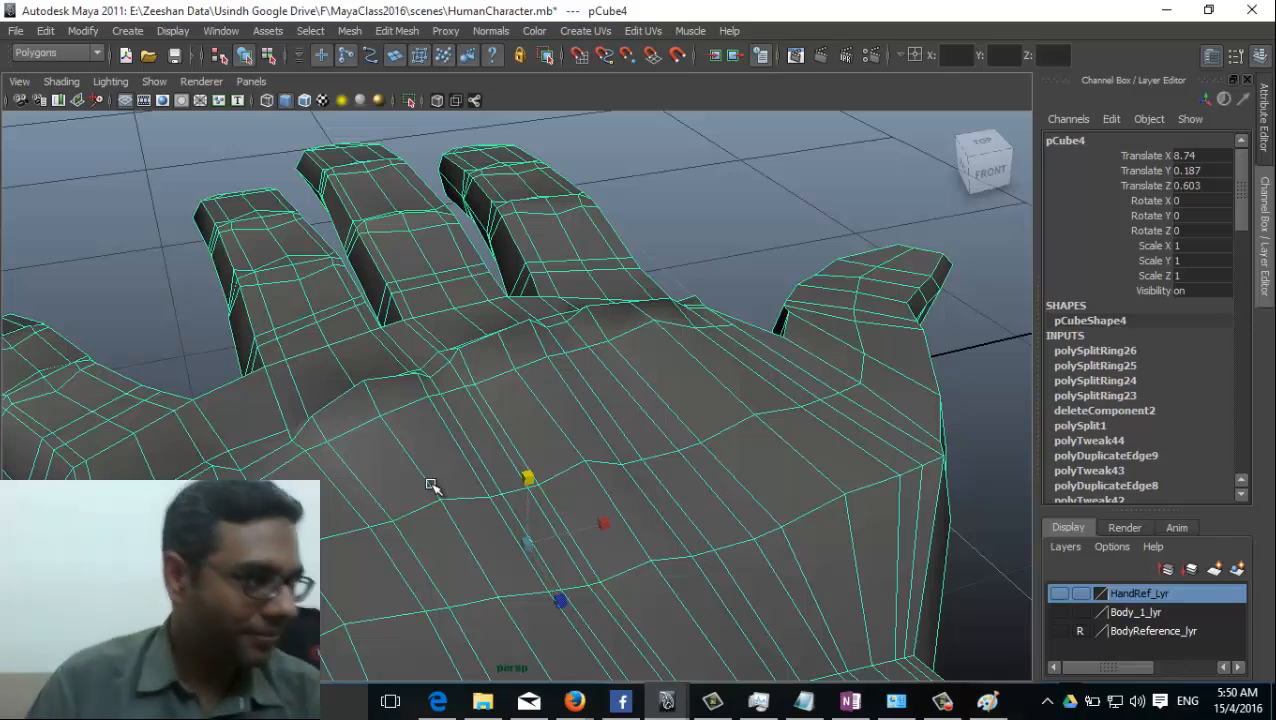
{"action": "left_click_drag", "start_coordinate": [493, 475], "coordinate": [498, 448], "text": "alt"}
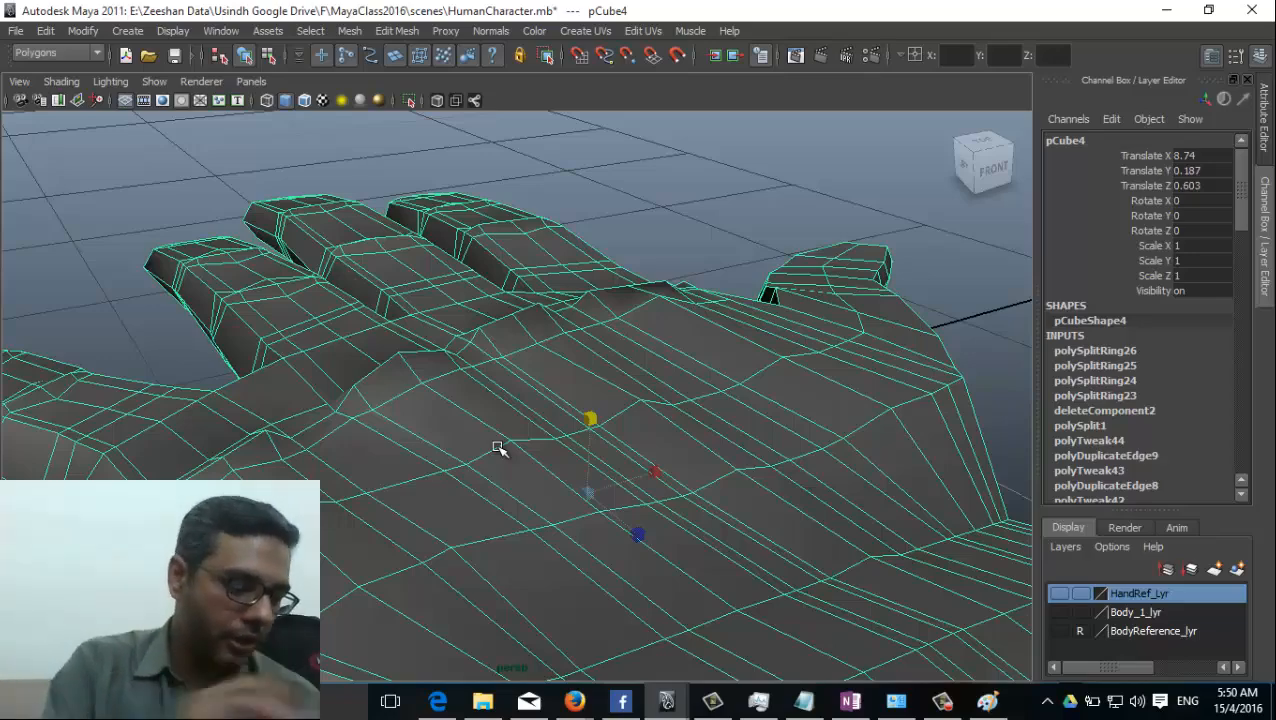
{"action": "left_click_drag", "start_coordinate": [362, 432], "coordinate": [556, 441], "text": "alt"}
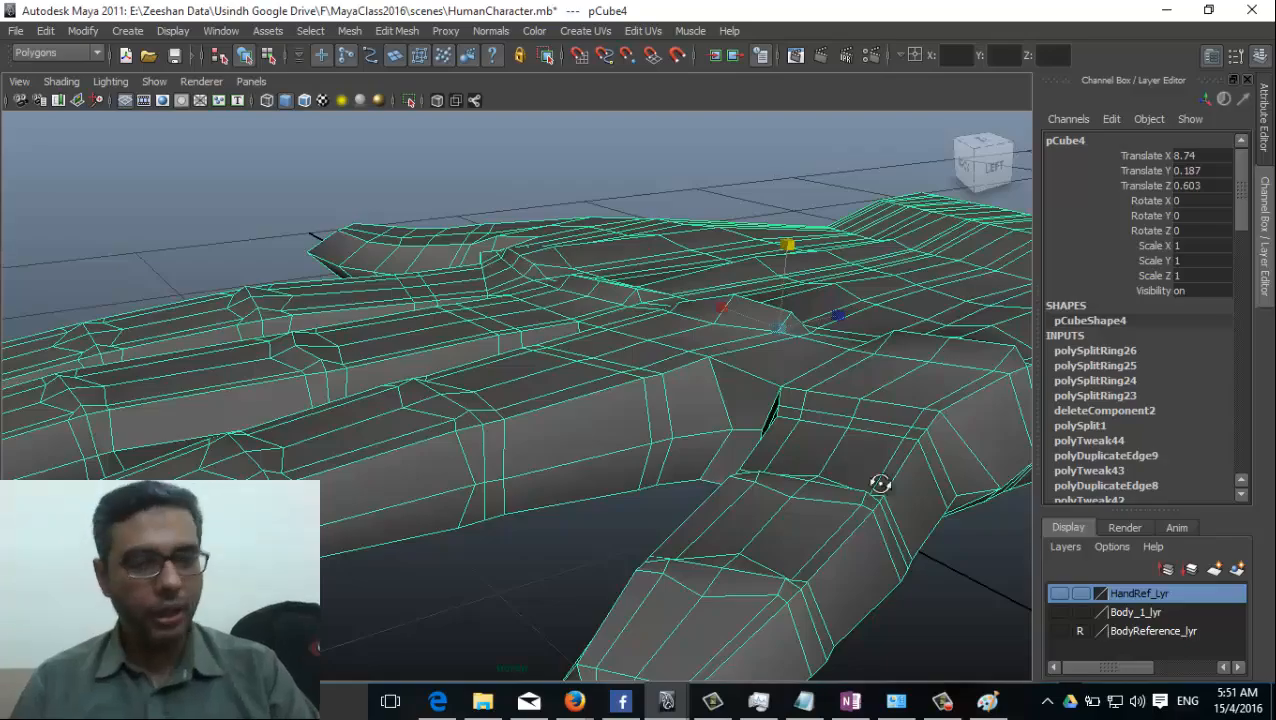
{"action": "left_click_drag", "start_coordinate": [880, 484], "coordinate": [484, 447], "text": "alt"}
{"action": "right_click_drag", "start_coordinate": [490, 384], "coordinate": [413, 379]}
{"action": "left_click_drag", "start_coordinate": [504, 461], "coordinate": [462, 505], "text": "alt"}
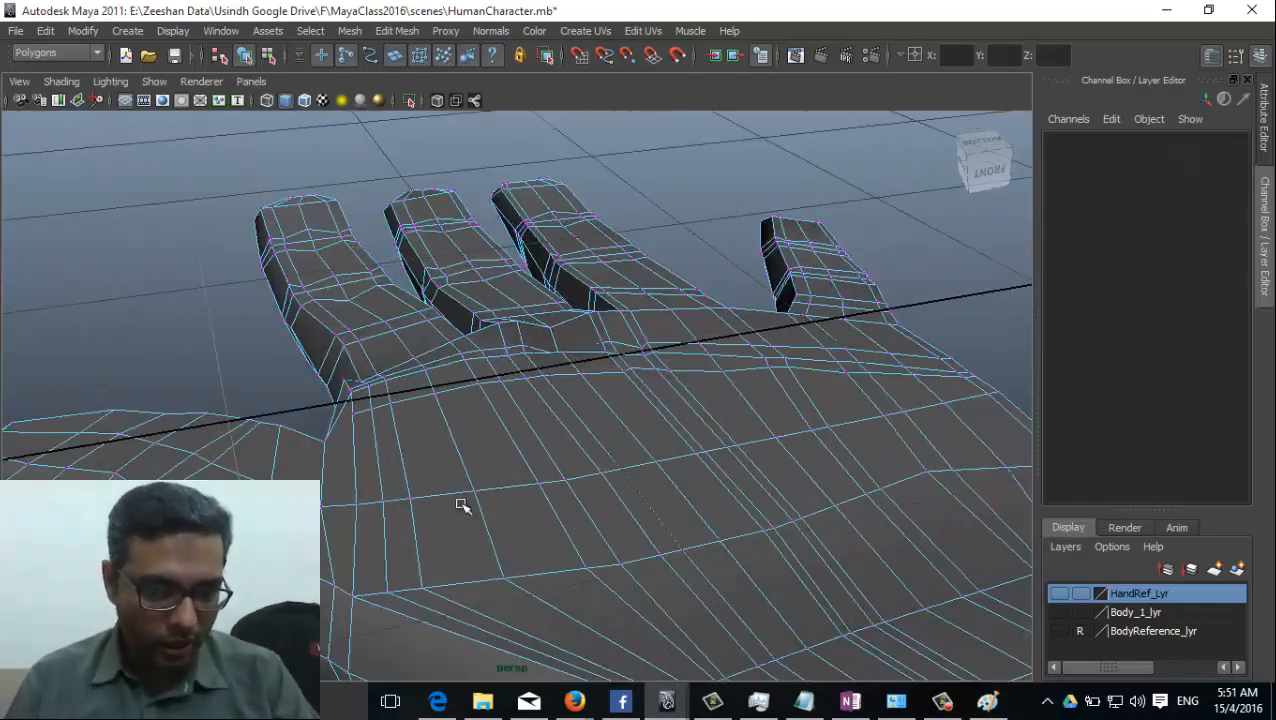
{"action": "left_click_drag", "start_coordinate": [727, 514], "coordinate": [570, 461], "text": "alt"}
{"action": "right_click_drag", "start_coordinate": [570, 360], "coordinate": [615, 343]}
{"action": "left_click", "coordinate": [428, 510]}
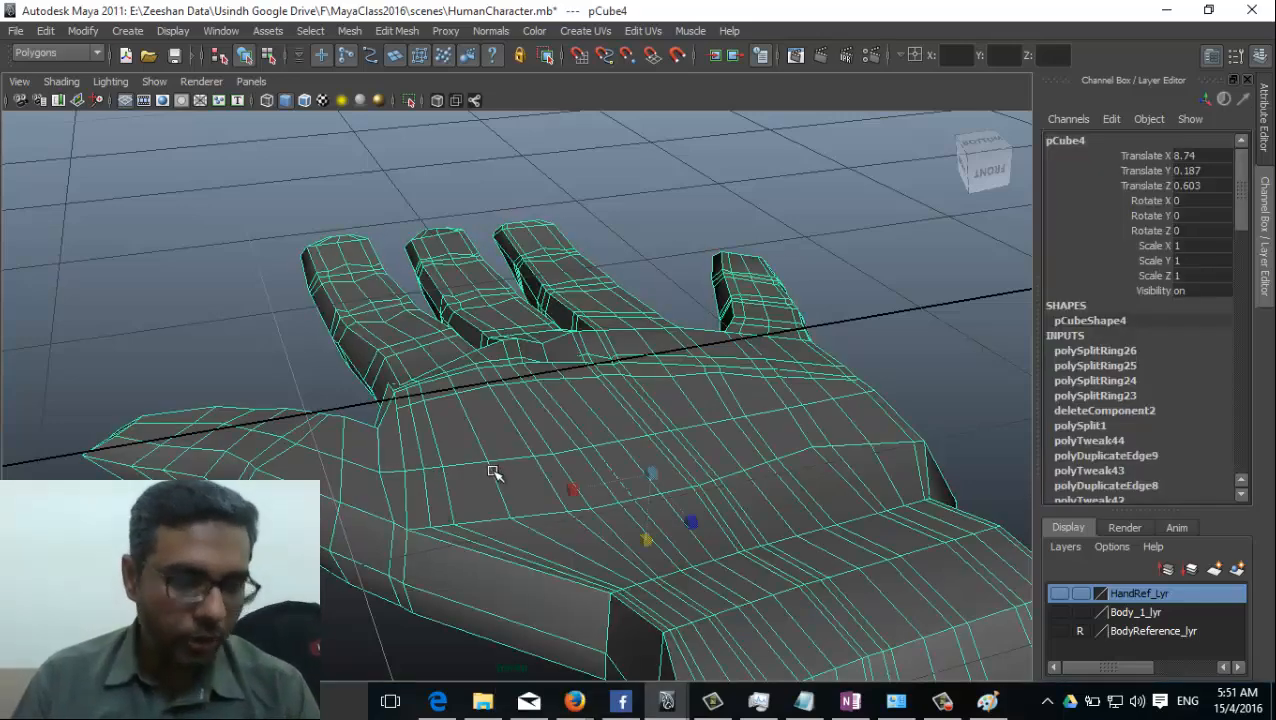
Start the Sculpt Geometry Tool on the hand, with an upper brush radius of 0.4 and the Pull operation.
{"action": "left_click_drag", "start_coordinate": [444, 514], "coordinate": [371, 444], "text": "alt"}
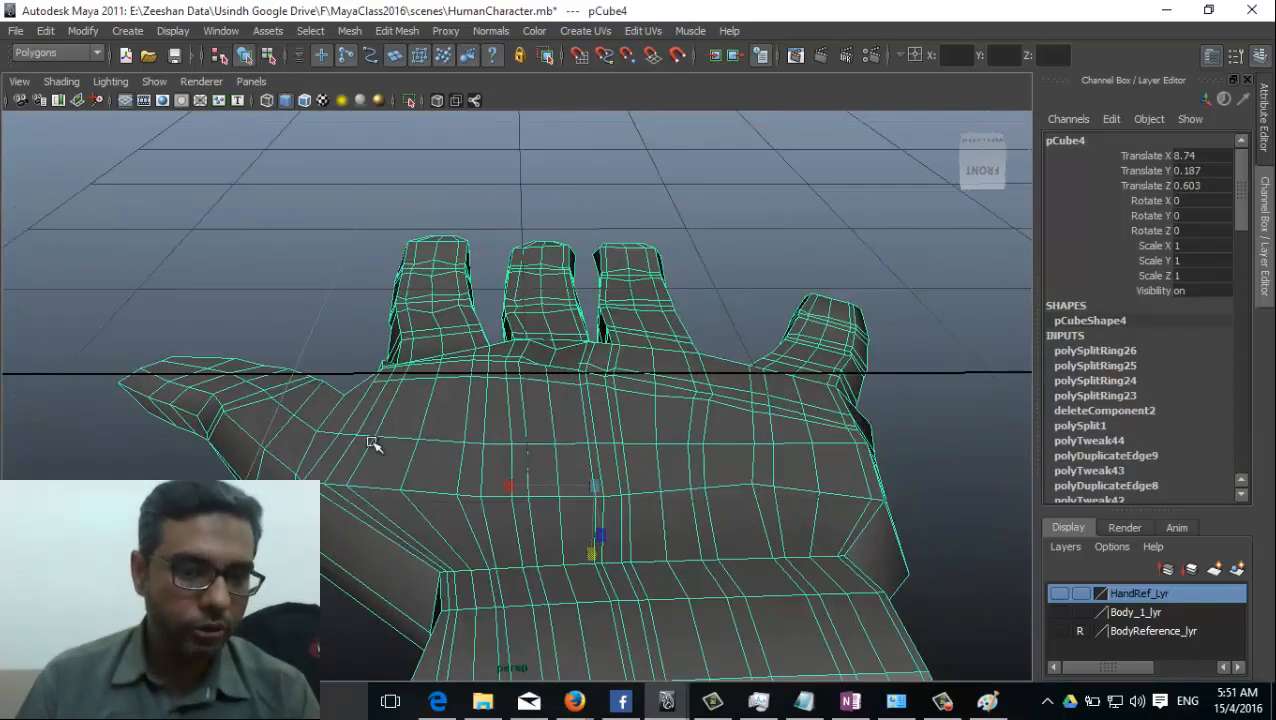
{"action": "left_click", "coordinate": [336, 30]}
{"action": "left_click", "coordinate": [536, 389]}
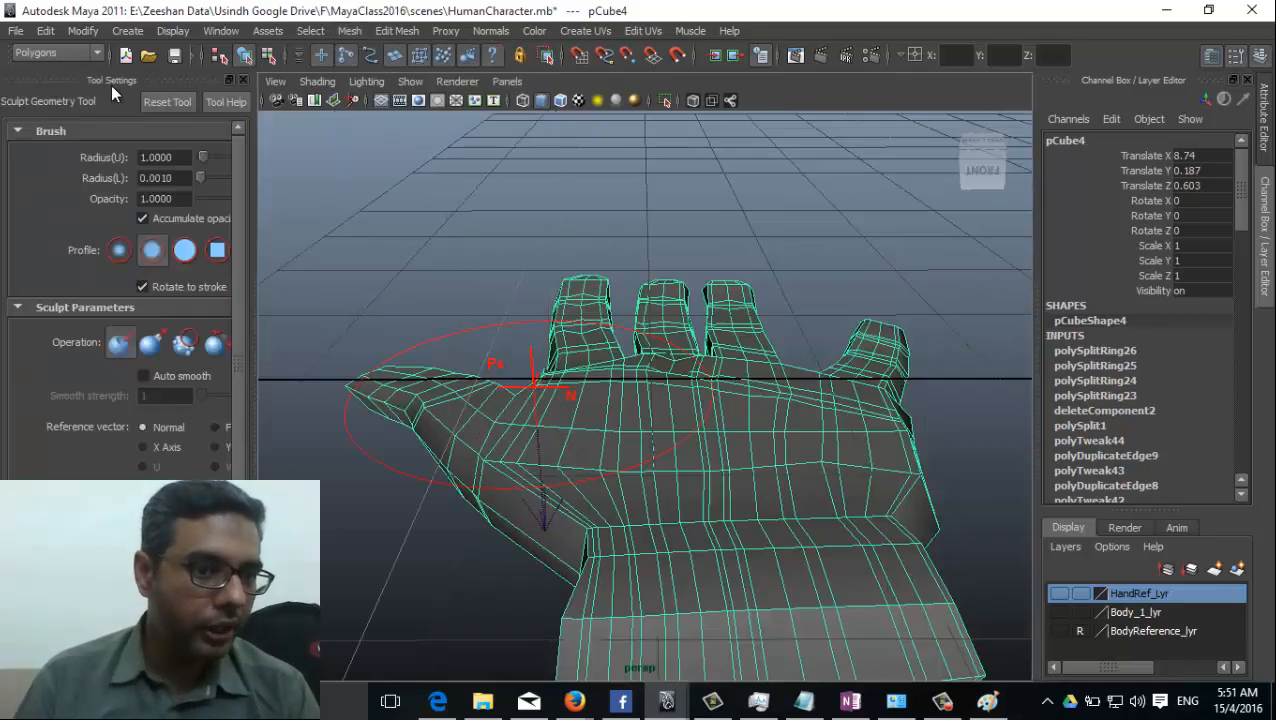
{"action": "left_click_drag", "start_coordinate": [250, 284], "coordinate": [349, 285]}
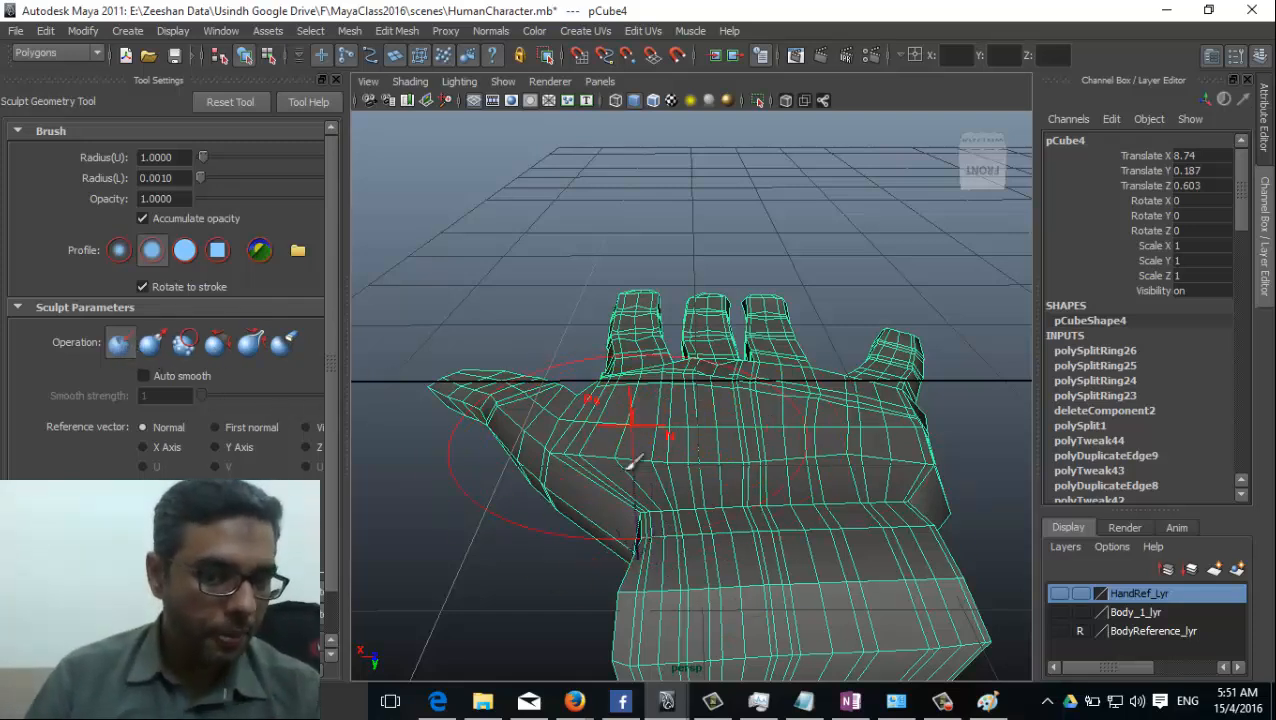
{"action": "left_click_drag", "start_coordinate": [183, 160], "coordinate": [125, 159]}
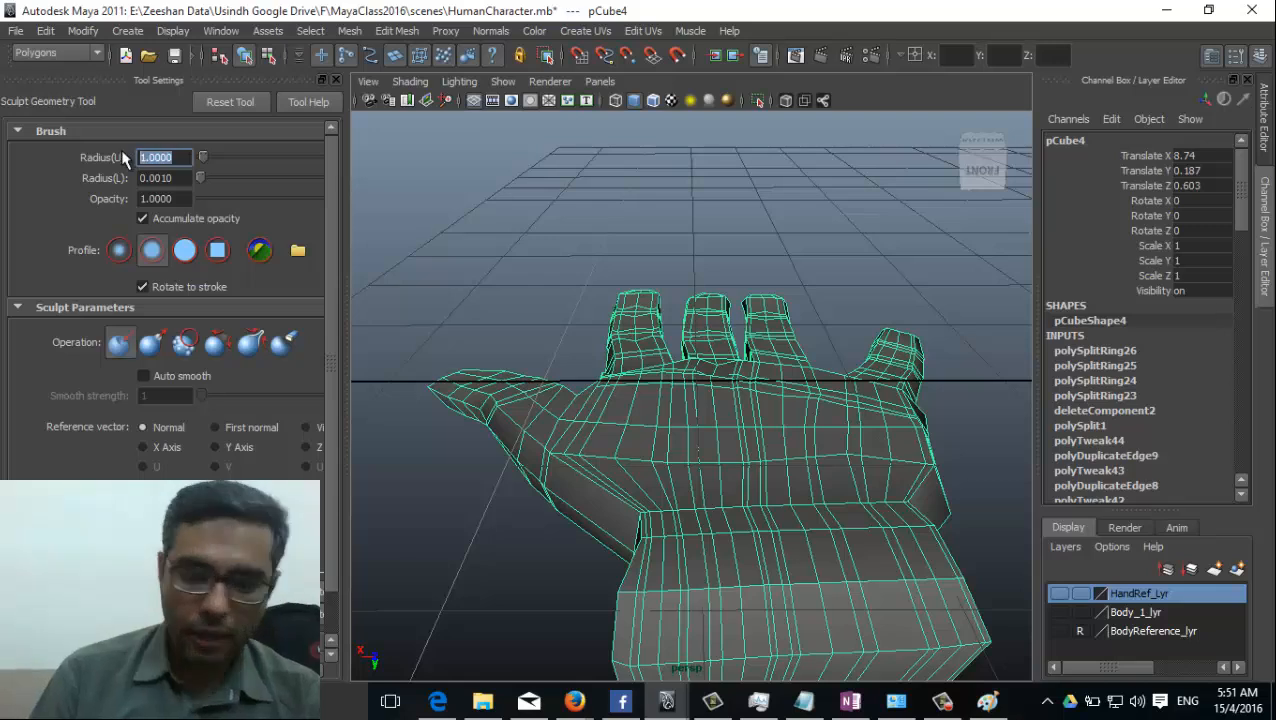
{"action": "type", "text": "."}
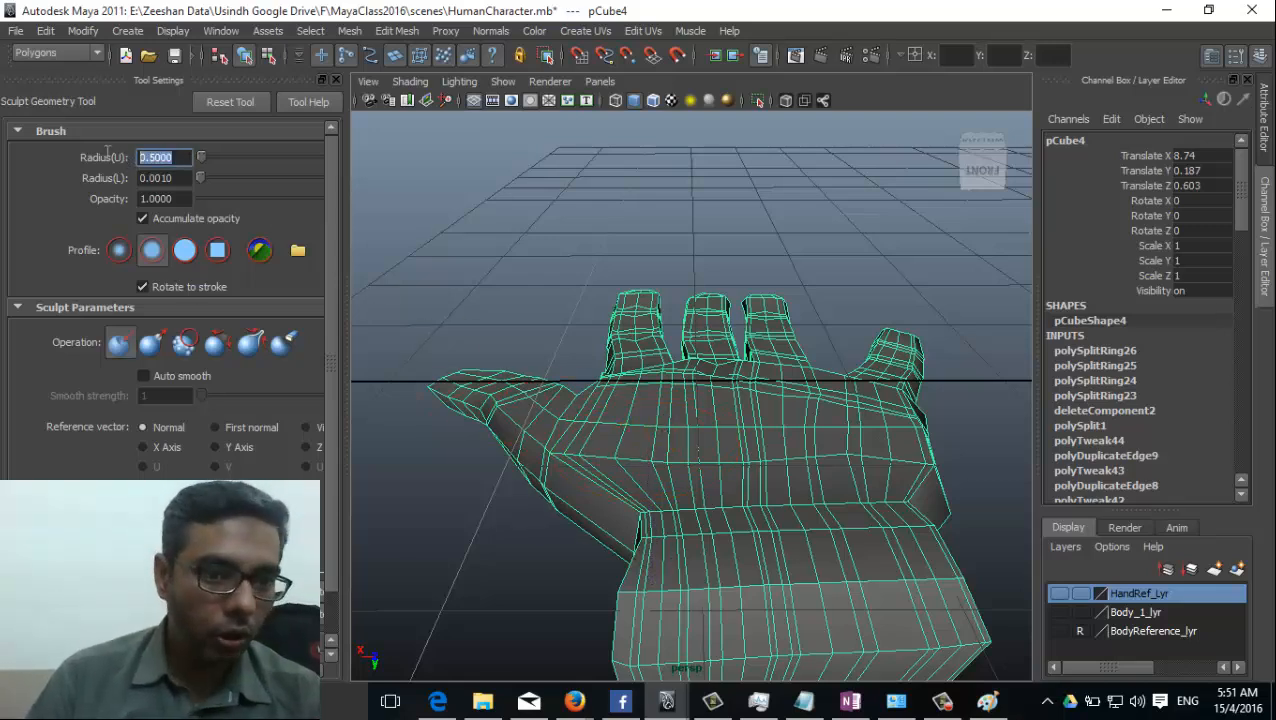
{"action": "type", "text": "."}
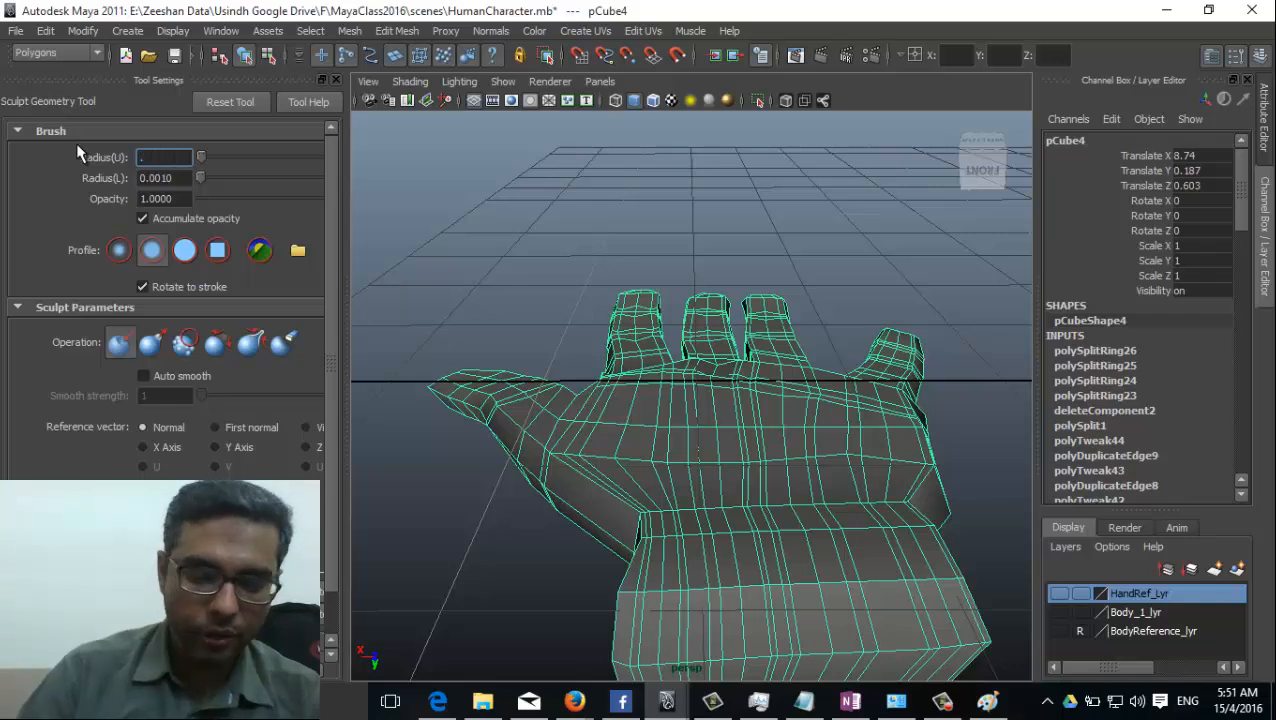
{"action": "type", "text": "4"}
{"action": "key", "text": "Return"}
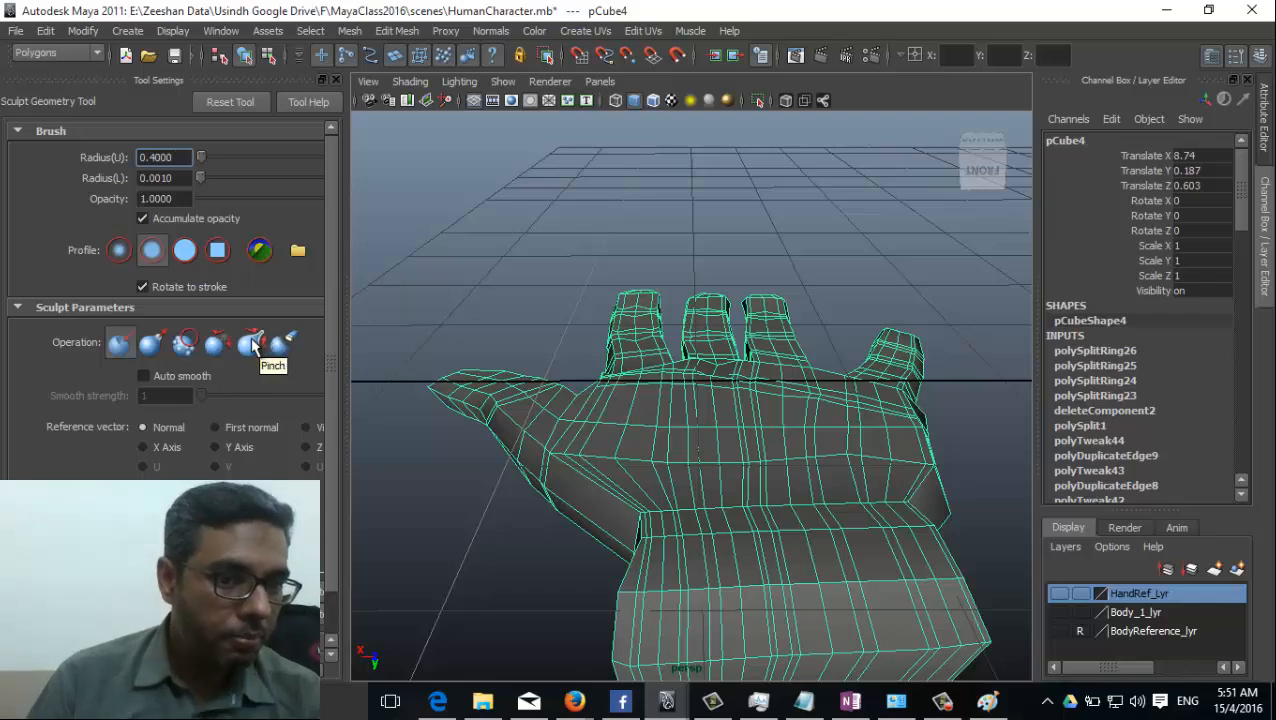
{"action": "left_click", "coordinate": [156, 344]}
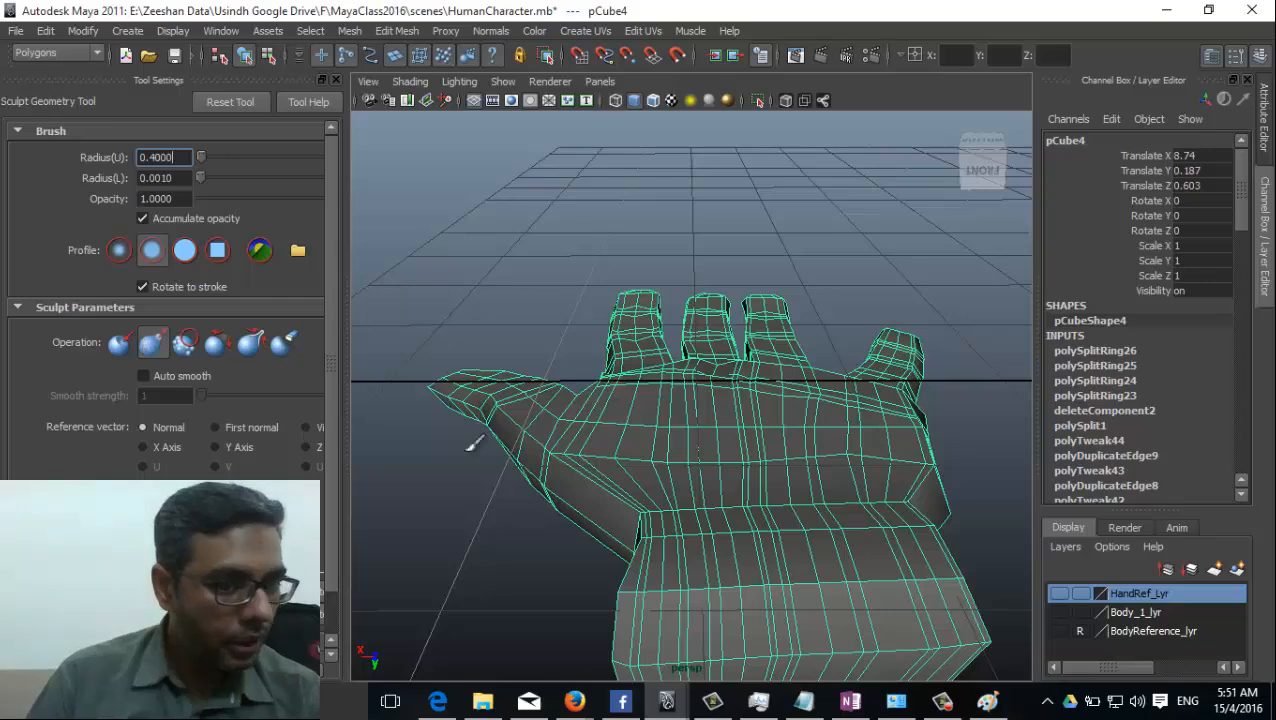
Try pulling the palm surface outward near the thumb base with the sculpt brush, and undo the strokes.
{"action": "mouse_move", "coordinate": [598, 285]}
{"action": "left_mouse_down"}
{"action": "mouse_move", "coordinate": [598, 433]}
{"action": "mouse_move", "coordinate": [688, 454]}
{"action": "mouse_move", "coordinate": [723, 499]}
{"action": "mouse_move", "coordinate": [876, 531]}
{"action": "left_mouse_up"}
{"action": "mouse_move", "coordinate": [783, 444]}
{"action": "left_mouse_down"}
{"action": "mouse_move", "coordinate": [676, 439]}
{"action": "mouse_move", "coordinate": [683, 494]}
{"action": "mouse_move", "coordinate": [738, 437]}
{"action": "left_mouse_up"}
{"action": "key", "text": "ctrl+z"}
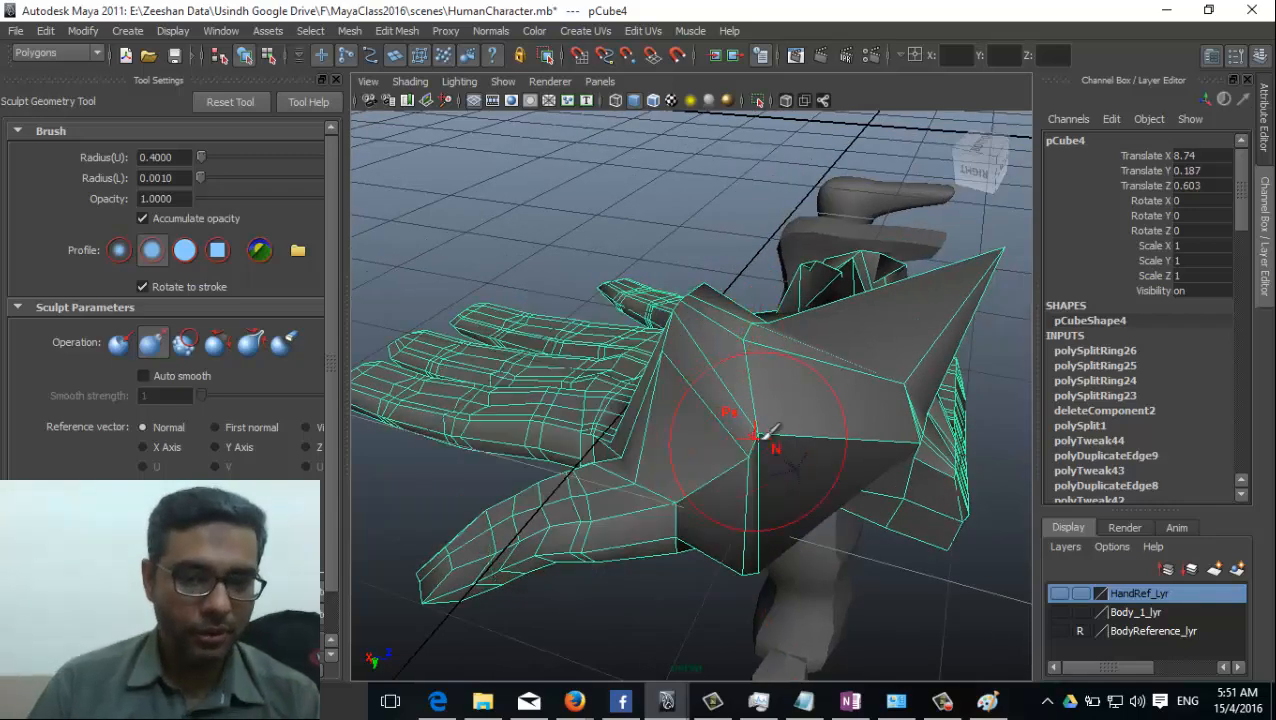
{"action": "key", "text": "ctrl+z"}
{"action": "key", "text": "ctrl+z"}
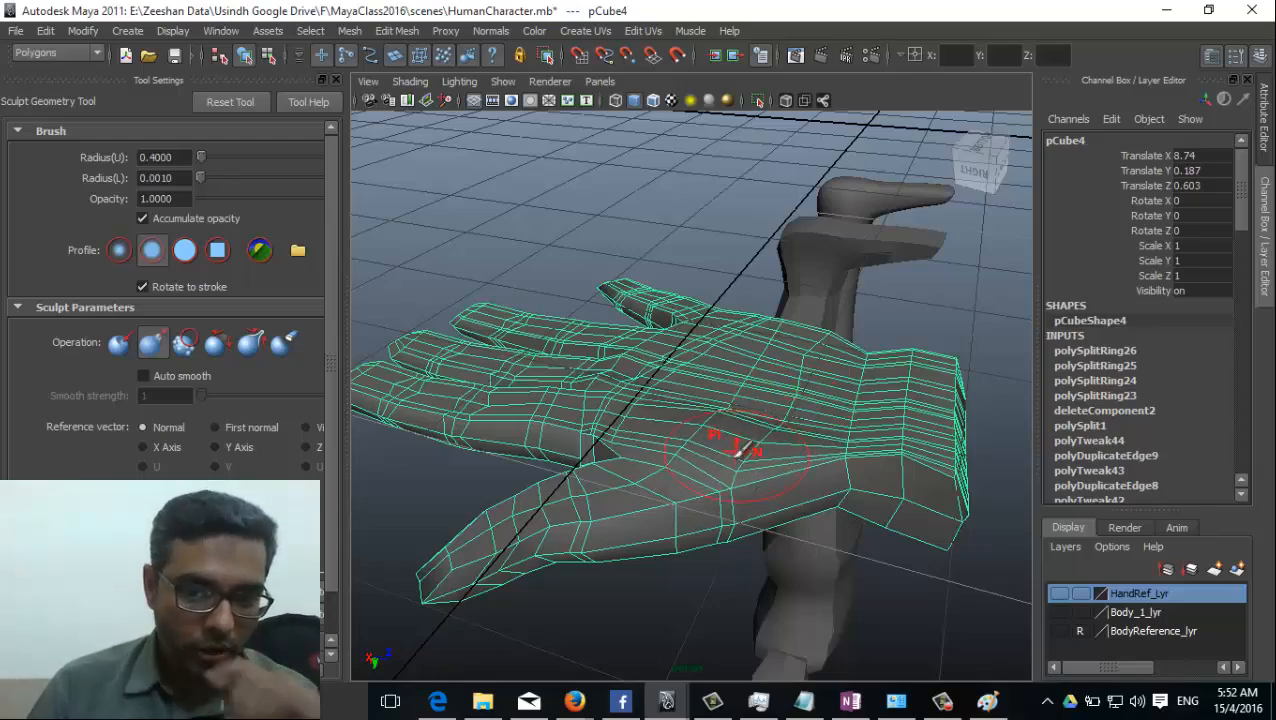
Pull the palm's surface outward with the sculpt brush to build up its fleshy areas, including the thumb base.
{"action": "mouse_move", "coordinate": [812, 441]}
{"action": "left_mouse_down", "text": "alt"}
{"action": "mouse_move", "coordinate": [627, 421]}
{"action": "mouse_move", "coordinate": [660, 398]}
{"action": "mouse_move", "coordinate": [521, 461]}
{"action": "left_mouse_up", "text": "alt"}
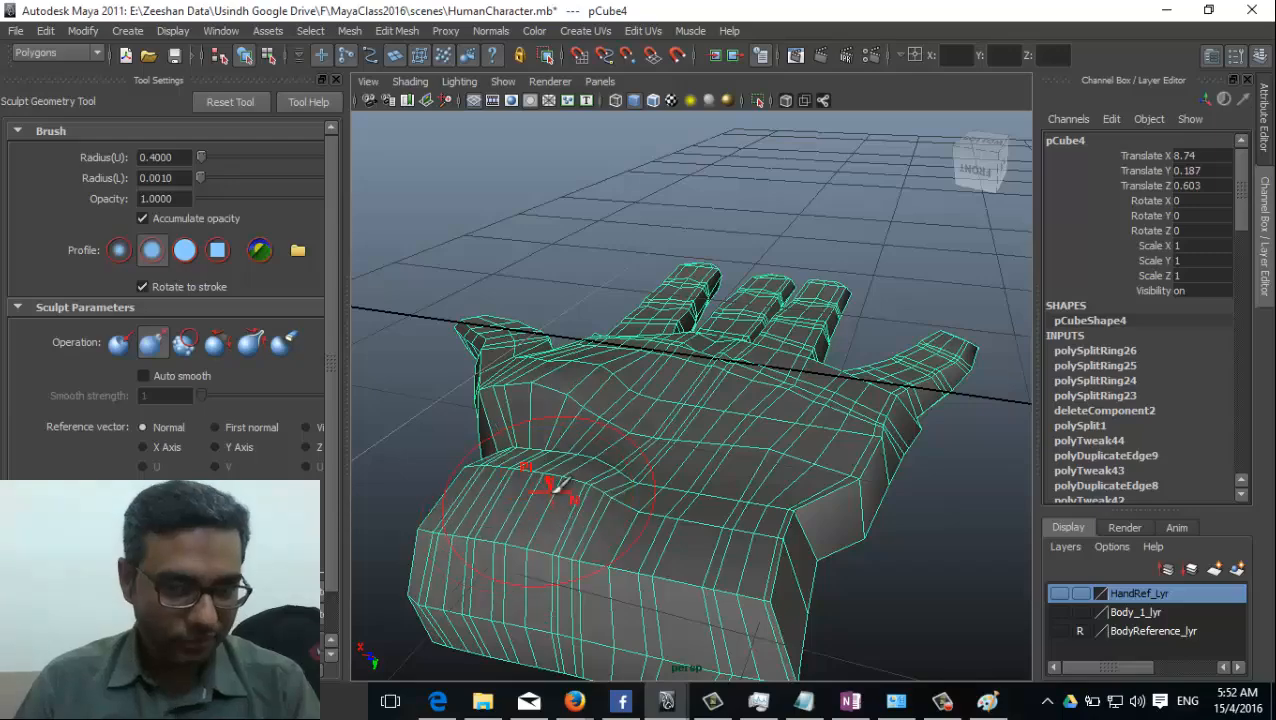
{"action": "left_click_drag", "start_coordinate": [669, 464], "coordinate": [820, 410], "text": "alt"}
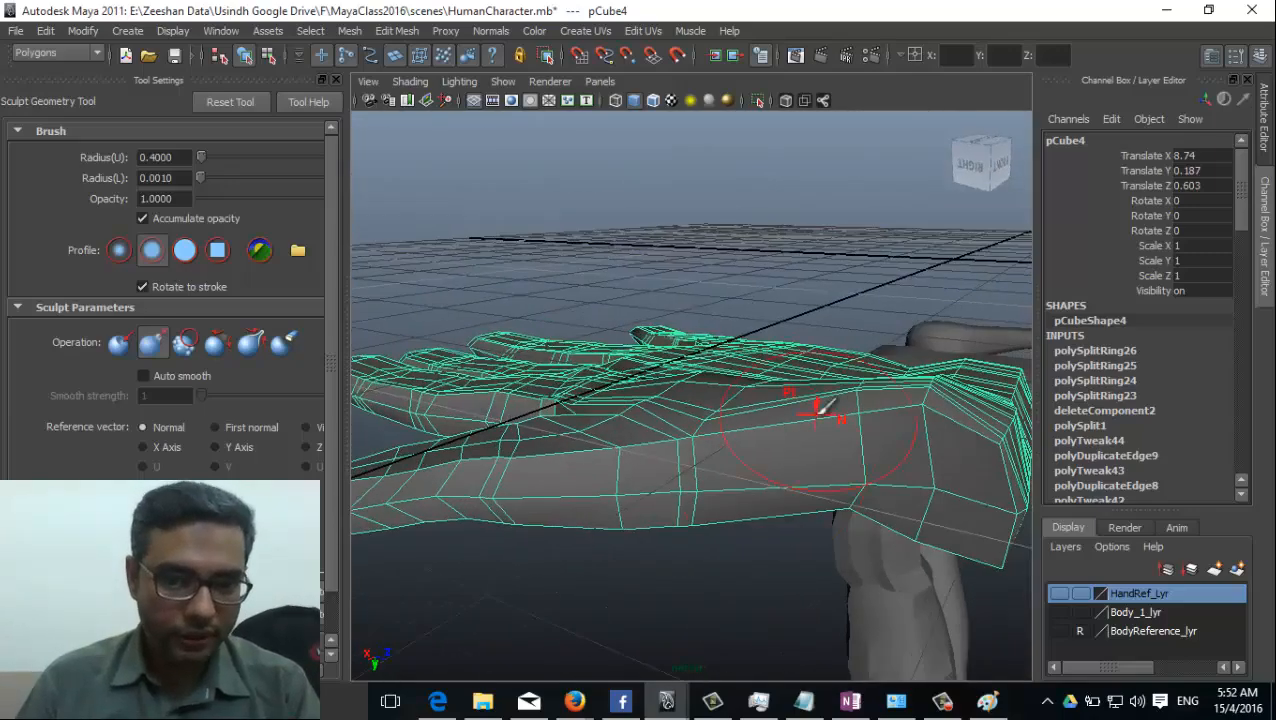
{"action": "left_click_drag", "start_coordinate": [755, 433], "coordinate": [604, 446], "text": "alt"}
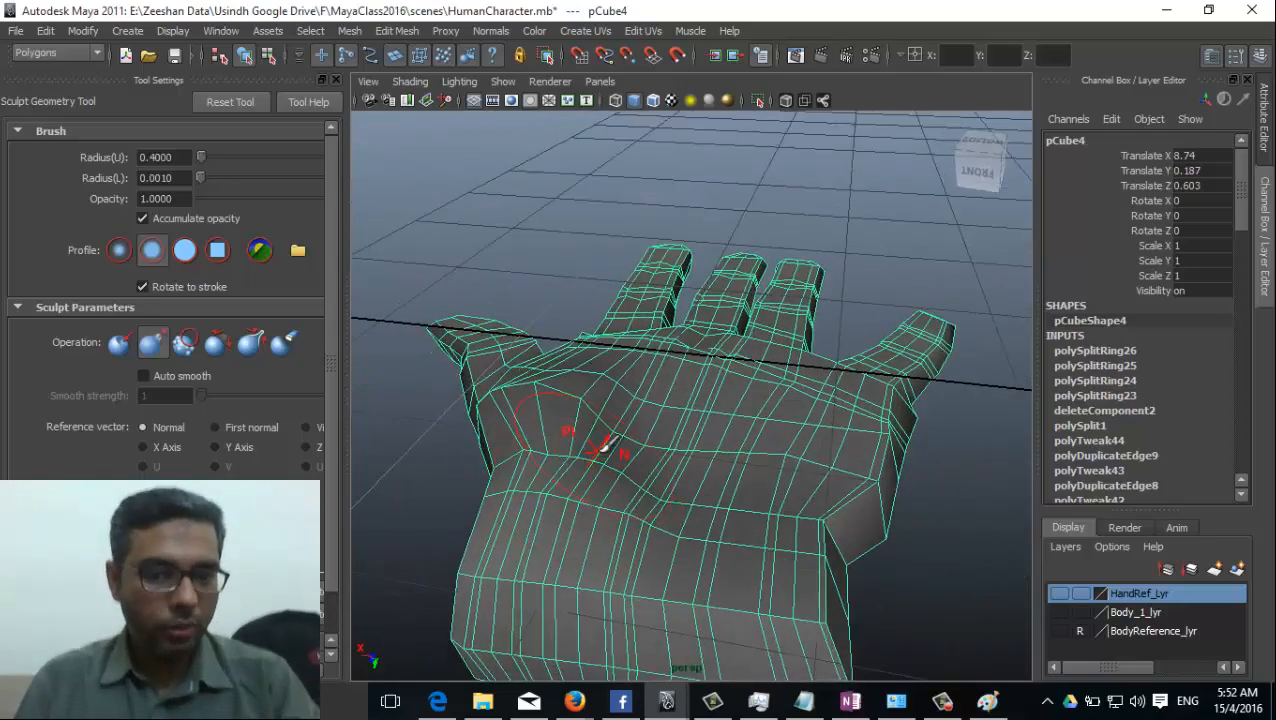
{"action": "left_click_drag", "start_coordinate": [700, 415], "coordinate": [735, 370], "text": "alt"}
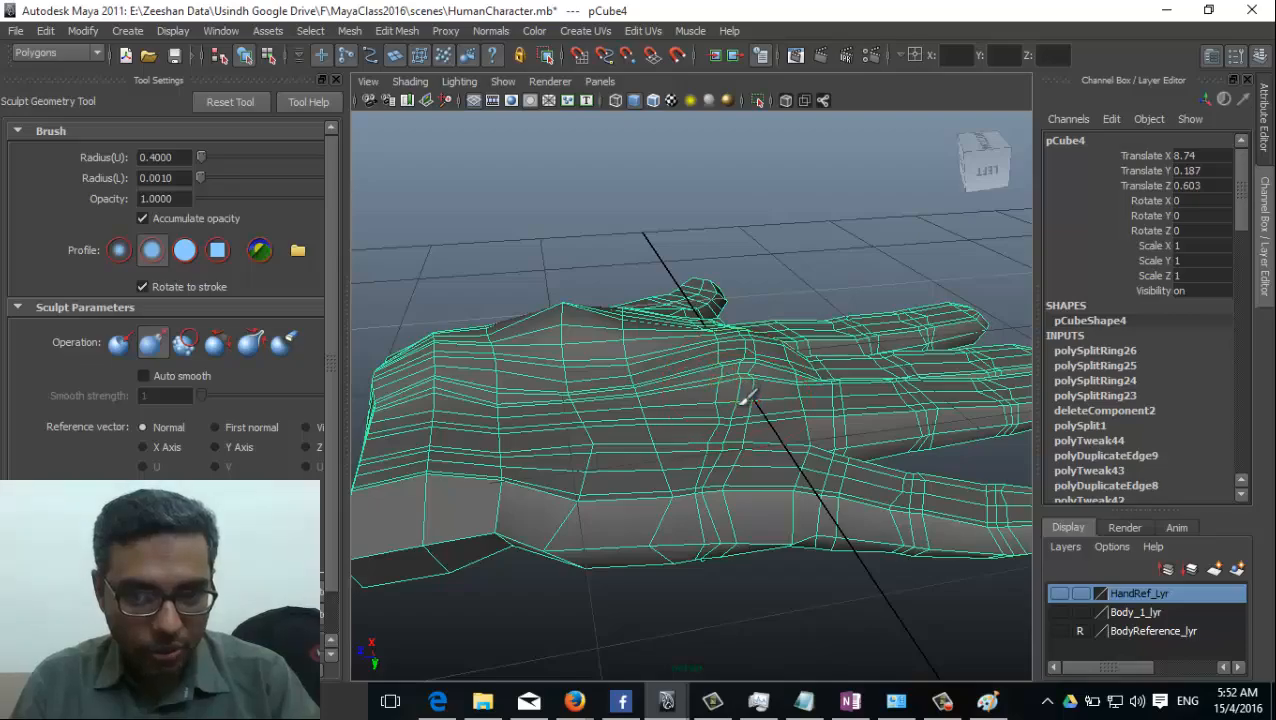
{"action": "mouse_move", "coordinate": [735, 433]}
{"action": "left_mouse_down", "text": "alt"}
{"action": "mouse_move", "coordinate": [607, 401]}
{"action": "mouse_move", "coordinate": [544, 401]}
{"action": "mouse_move", "coordinate": [800, 411]}
{"action": "mouse_move", "coordinate": [570, 400]}
{"action": "mouse_move", "coordinate": [709, 424]}
{"action": "mouse_move", "coordinate": [786, 478]}
{"action": "mouse_move", "coordinate": [548, 480]}
{"action": "mouse_move", "coordinate": [450, 430]}
{"action": "left_mouse_up", "text": "alt"}
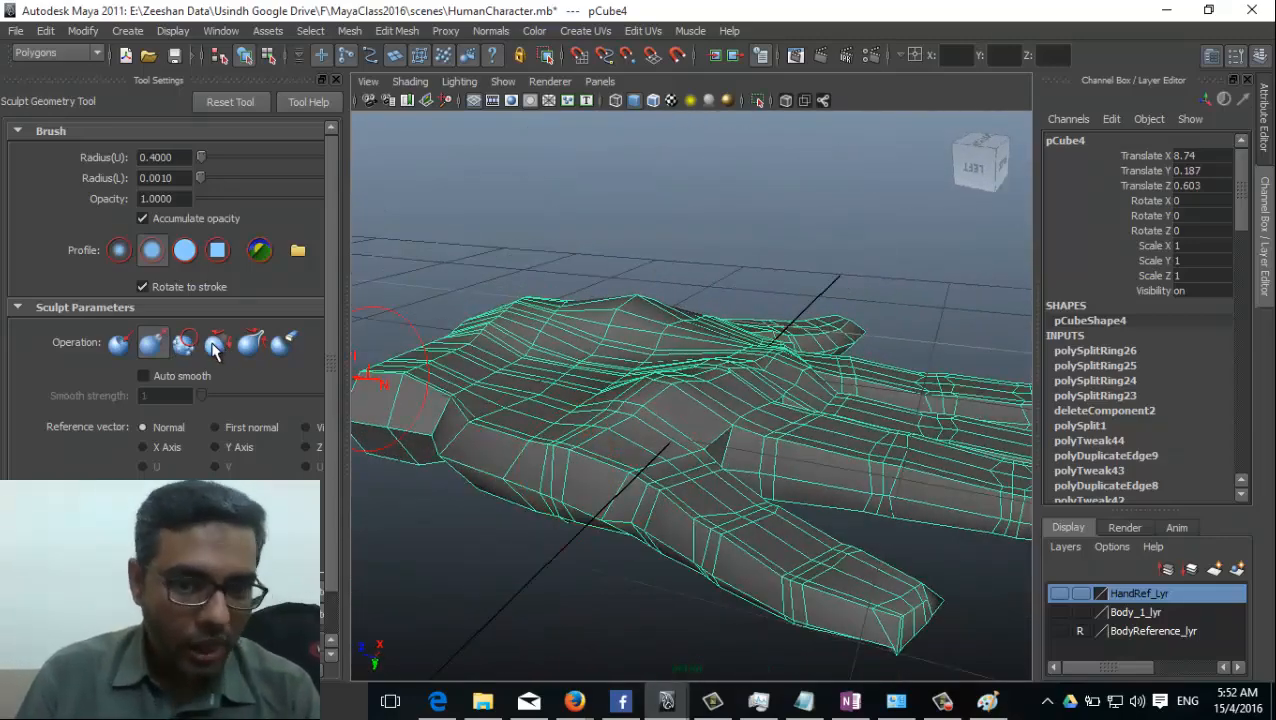
Switch the sculpt operation to Relax and even out the palm's surface toward the finger bases.
{"action": "left_click", "coordinate": [214, 344]}
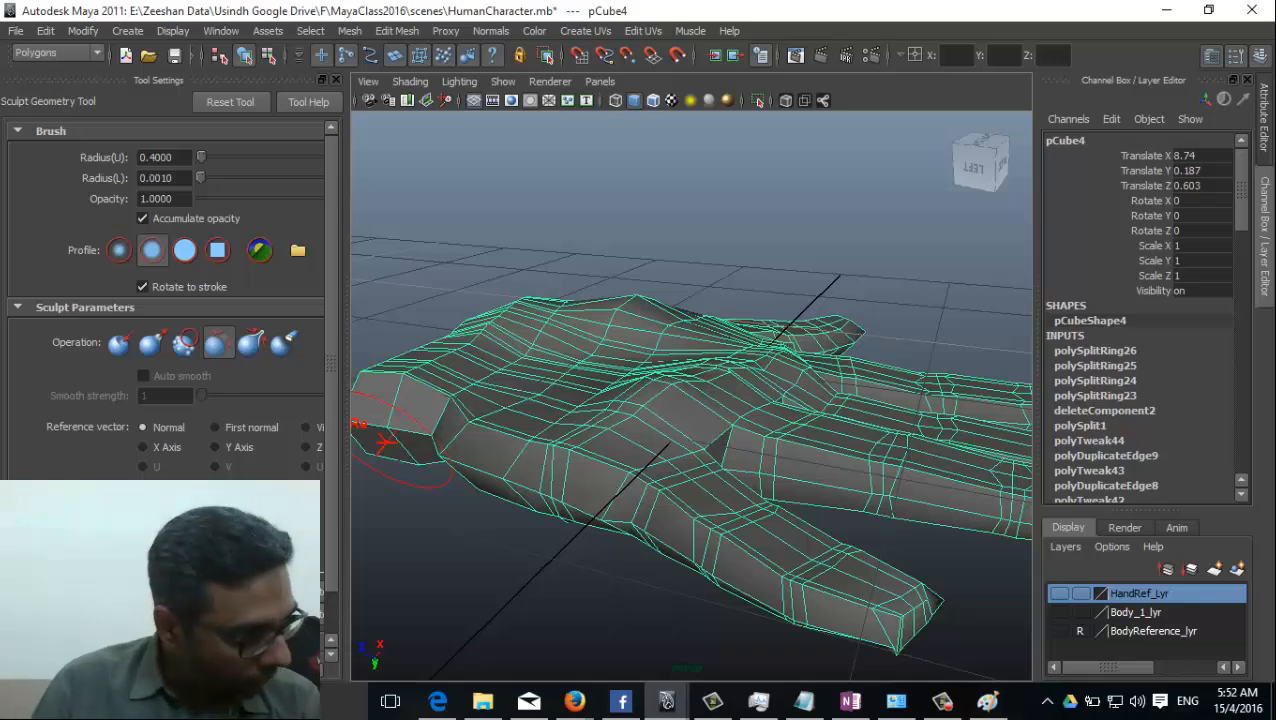
{"action": "left_click_drag", "start_coordinate": [630, 448], "coordinate": [631, 477], "text": "alt"}
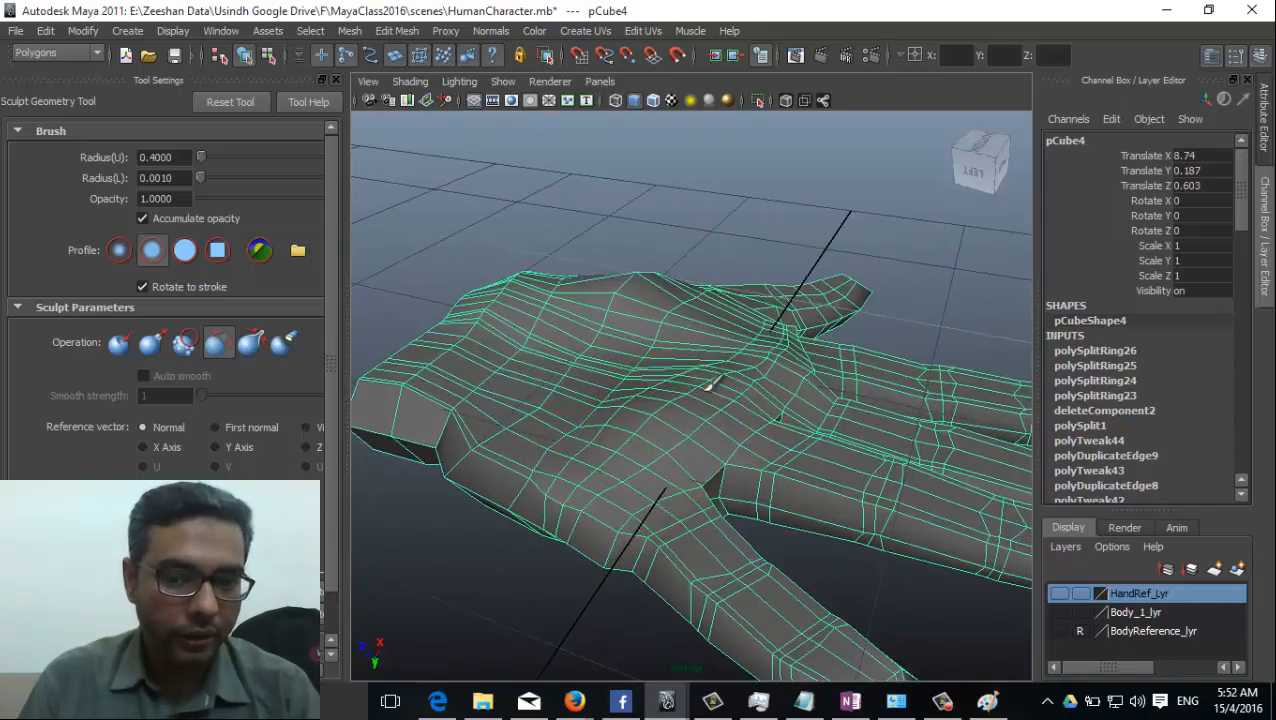
{"action": "mouse_move", "coordinate": [763, 359]}
{"action": "left_mouse_down", "text": "alt"}
{"action": "mouse_move", "coordinate": [632, 421]}
{"action": "mouse_move", "coordinate": [735, 448]}
{"action": "left_mouse_up", "text": "alt"}
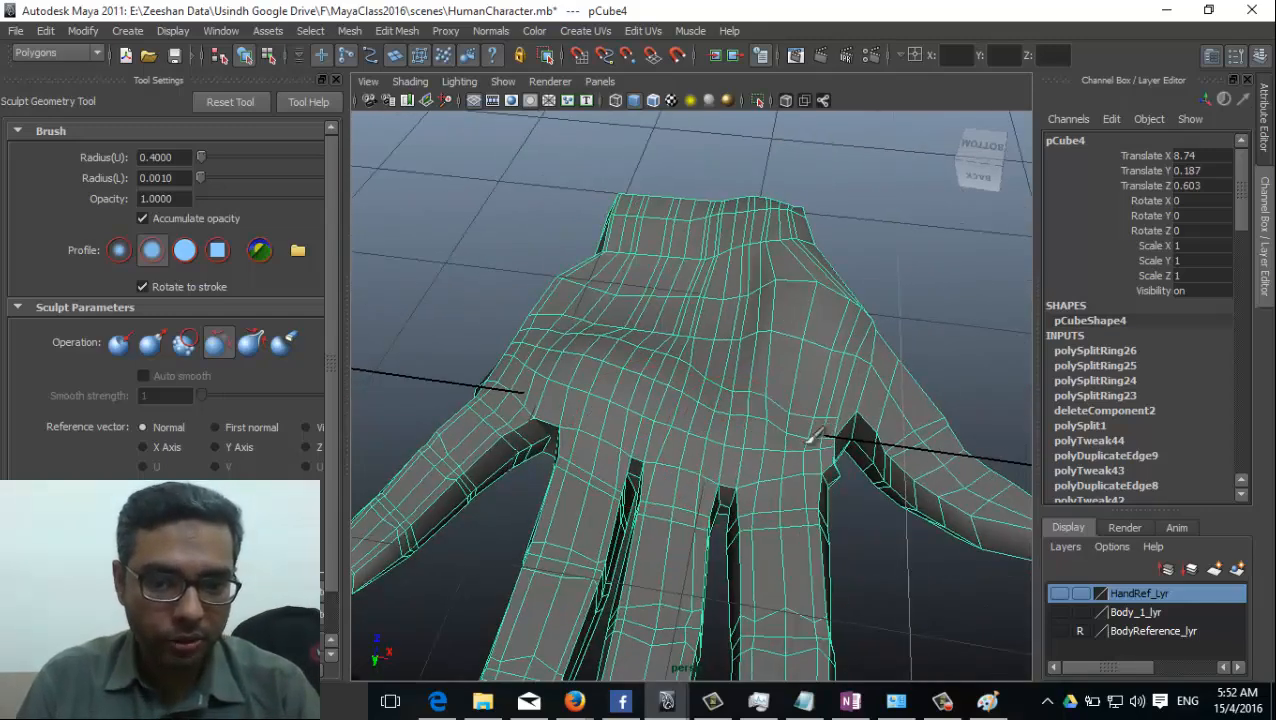
Try relaxing the back of the hand around the knuckles with the sculpt brush, and undo the strokes.
{"action": "left_click_drag", "start_coordinate": [835, 433], "coordinate": [661, 541], "text": "alt"}
{"action": "left_click_drag", "start_coordinate": [600, 512], "coordinate": [648, 460], "text": "alt"}
{"action": "left_click_drag", "start_coordinate": [797, 478], "coordinate": [770, 445], "text": "alt"}
{"action": "mouse_move", "coordinate": [703, 408]}
{"action": "left_mouse_down", "text": "alt"}
{"action": "mouse_move", "coordinate": [723, 472]}
{"action": "mouse_move", "coordinate": [742, 408]}
{"action": "left_mouse_up", "text": "alt"}
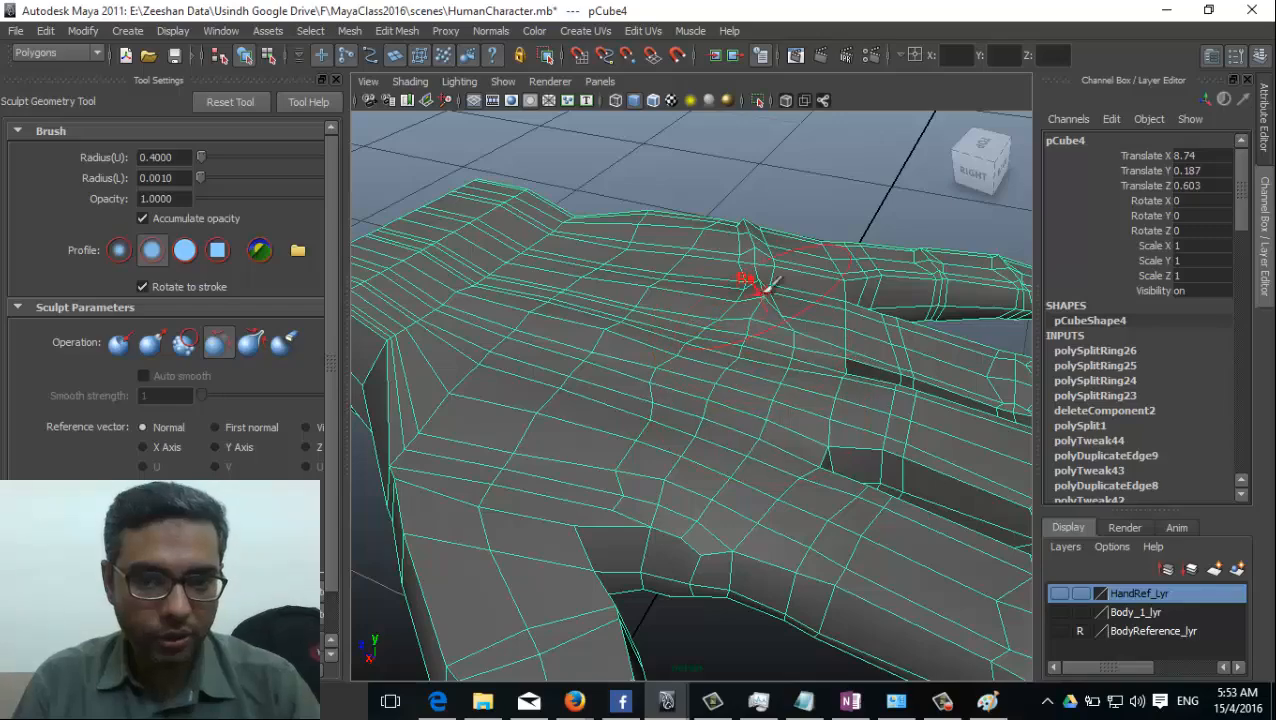
{"action": "left_click_drag", "start_coordinate": [730, 480], "coordinate": [757, 440], "text": "alt"}
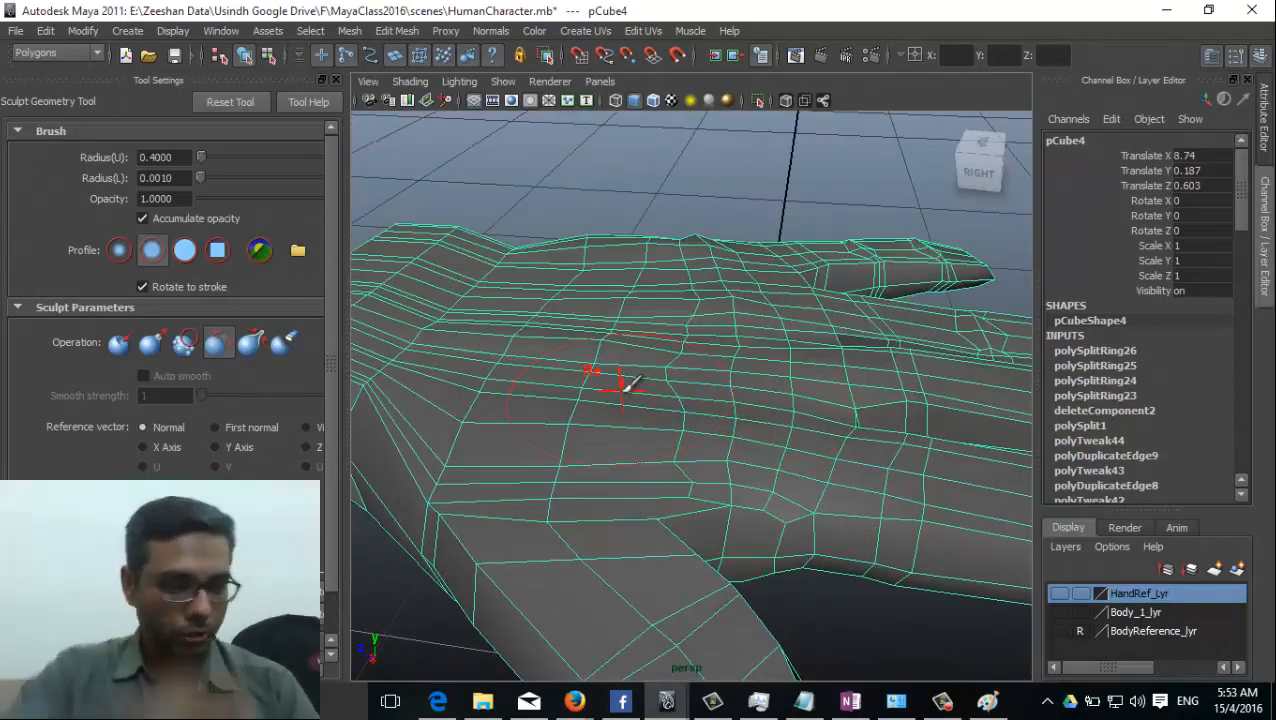
{"action": "key", "text": "ctrl+z"}
{"action": "key", "text": "ctrl+z"}
{"action": "key", "text": "ctrl+z"}
{"action": "key", "text": "ctrl+z"}
{"action": "key", "text": "ctrl+z"}
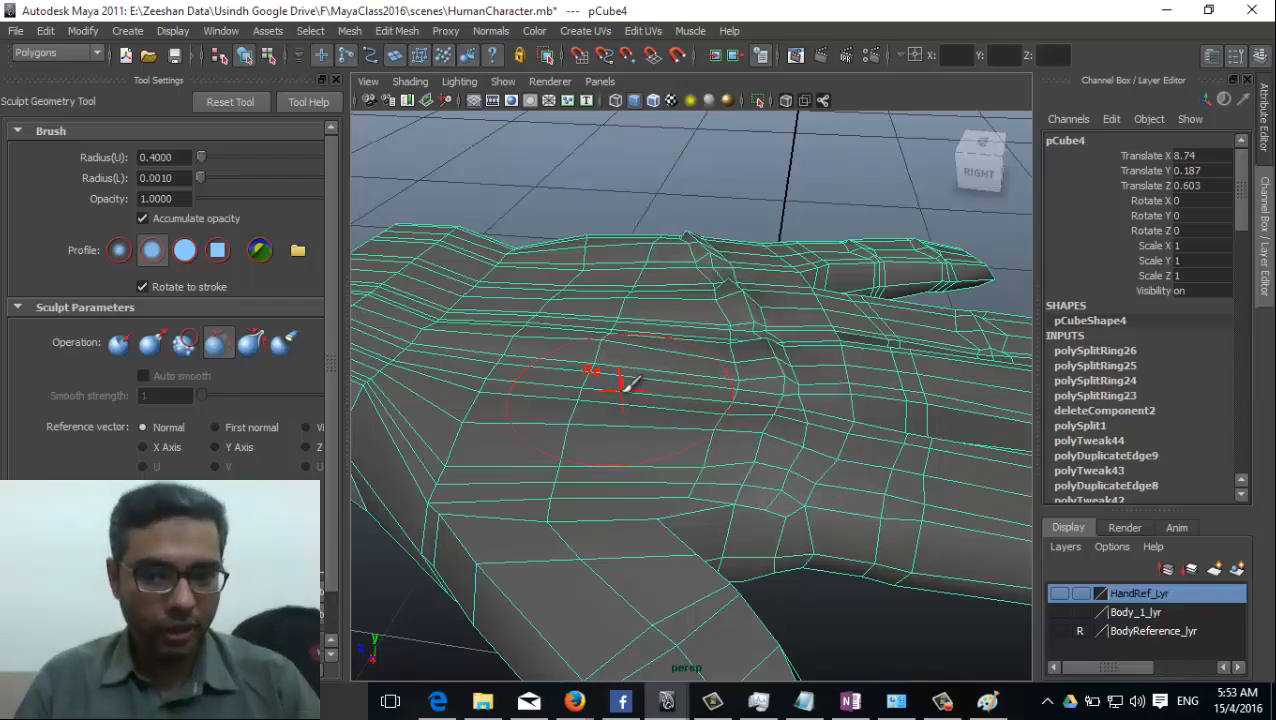
Switch the sculpt operation to Pinch and tighten the palm's surface near the finger bases.
{"action": "left_click_drag", "start_coordinate": [722, 404], "coordinate": [628, 436], "text": "alt"}
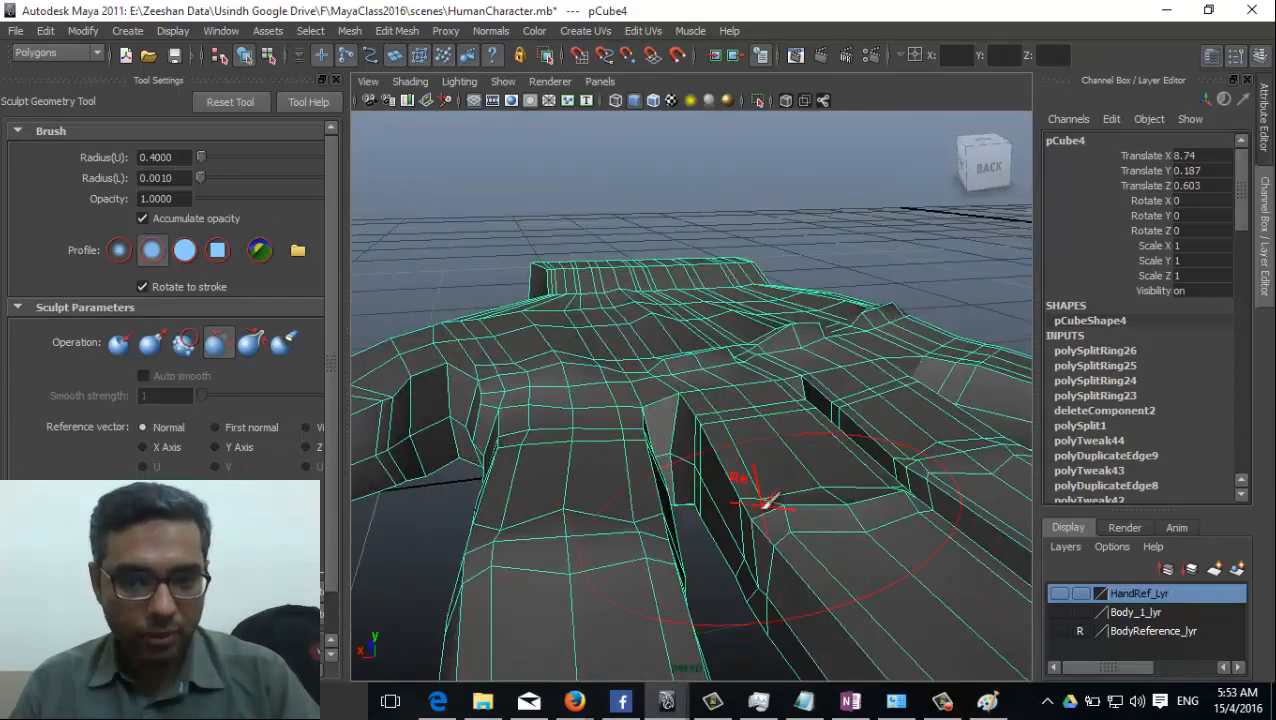
{"action": "left_click_drag", "start_coordinate": [762, 497], "coordinate": [649, 455], "text": "alt"}
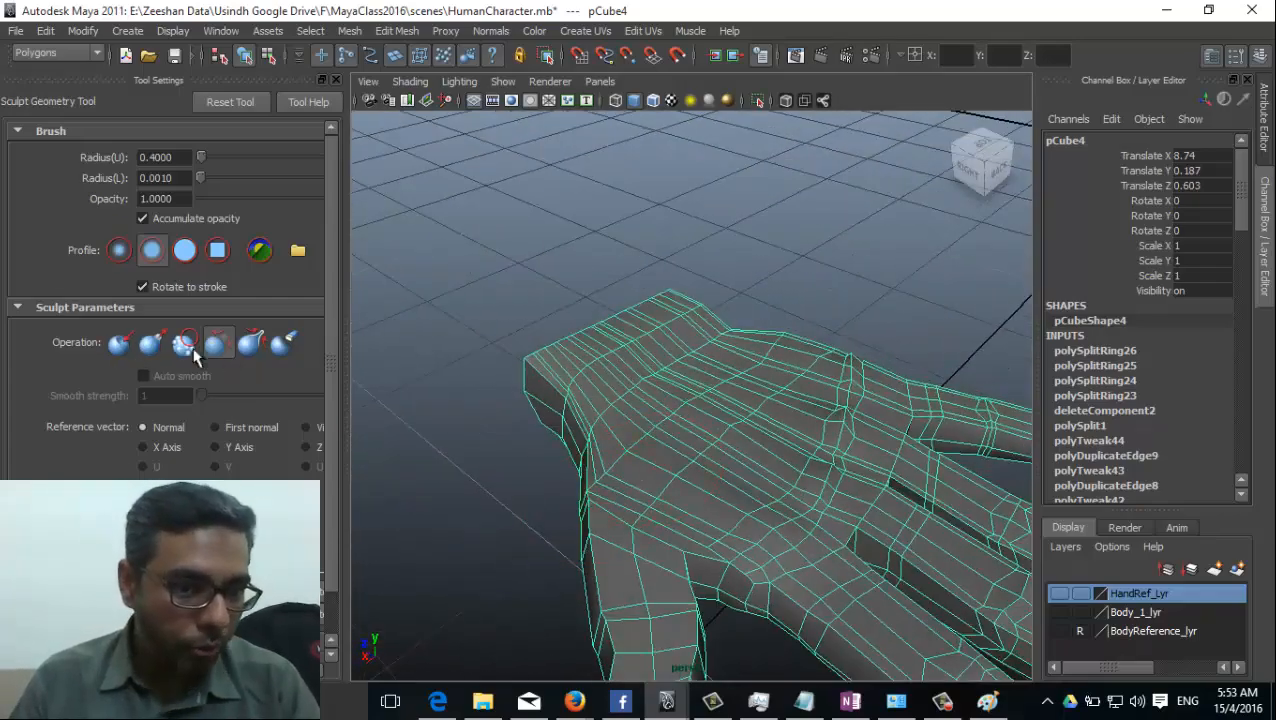
{"action": "left_click", "coordinate": [251, 344]}
{"action": "left_click_drag", "start_coordinate": [732, 513], "coordinate": [630, 458], "text": "alt"}
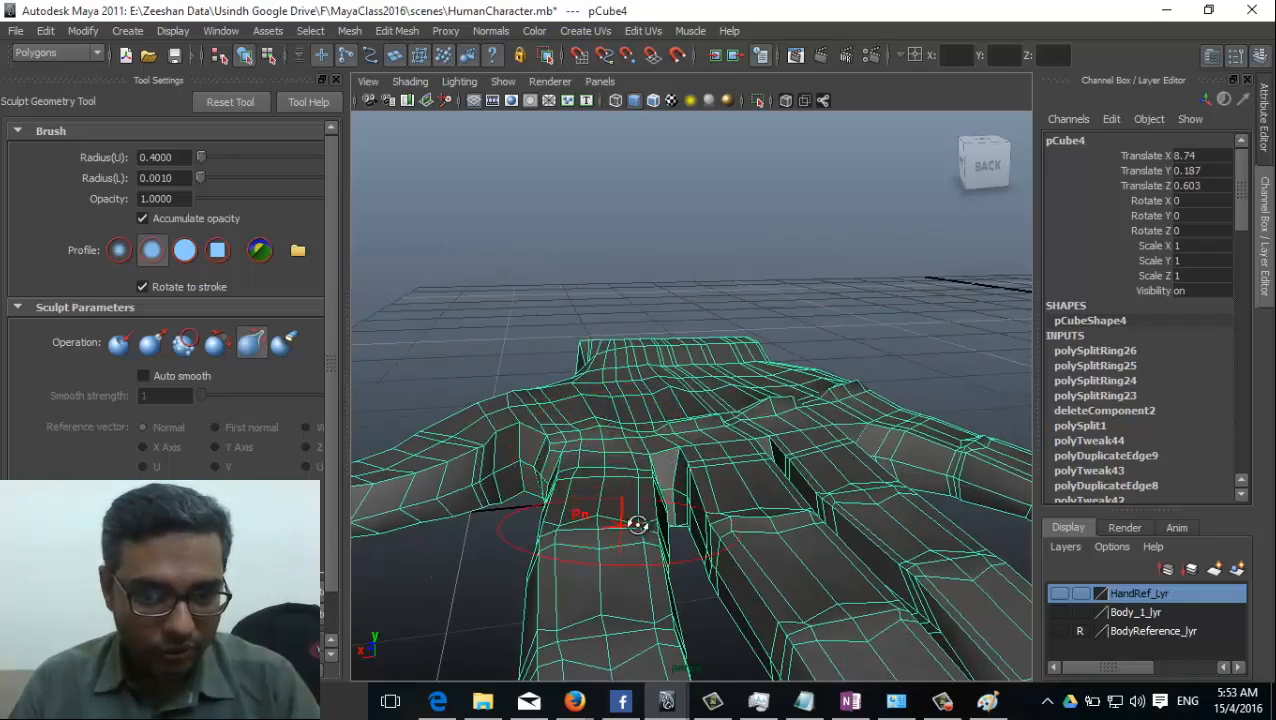
{"action": "left_click_drag", "start_coordinate": [632, 521], "coordinate": [797, 490], "text": "alt"}
{"action": "left_click_drag", "start_coordinate": [854, 521], "coordinate": [720, 490], "text": "alt"}
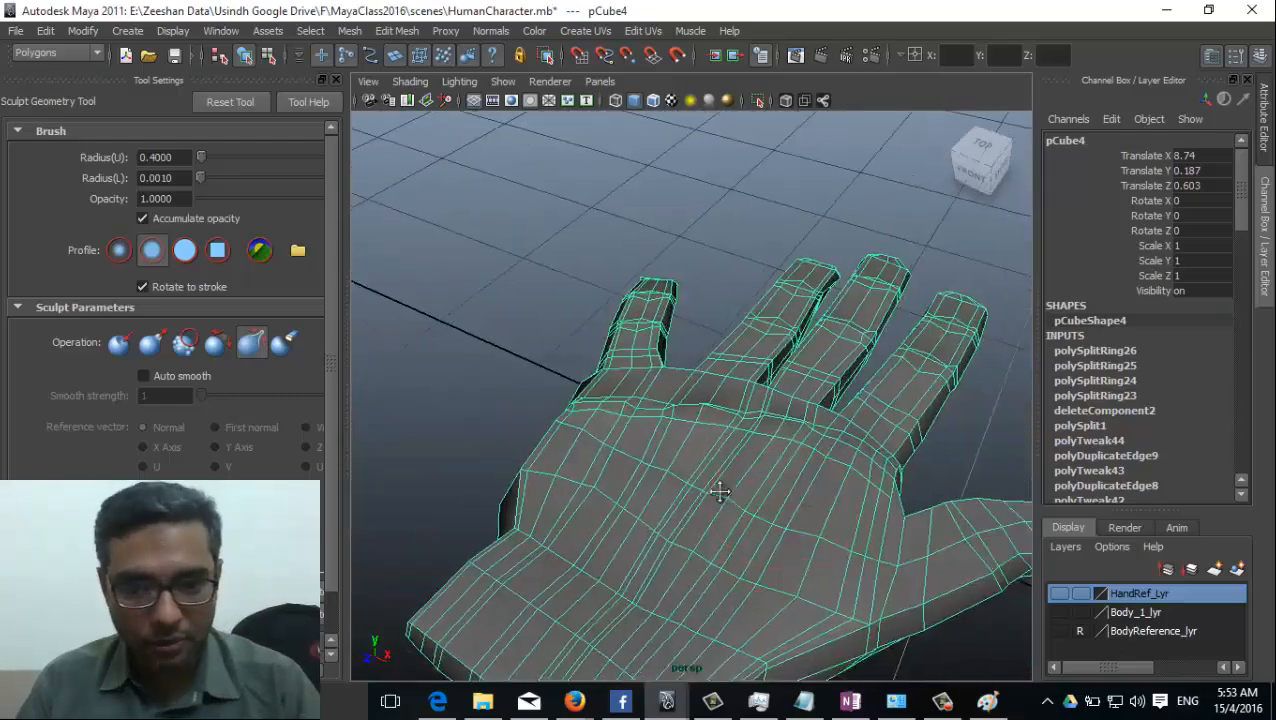
{"action": "right_click_drag", "start_coordinate": [720, 490], "coordinate": [920, 568], "text": "alt"}
{"action": "left_click_drag", "start_coordinate": [694, 519], "coordinate": [724, 521], "text": "alt"}
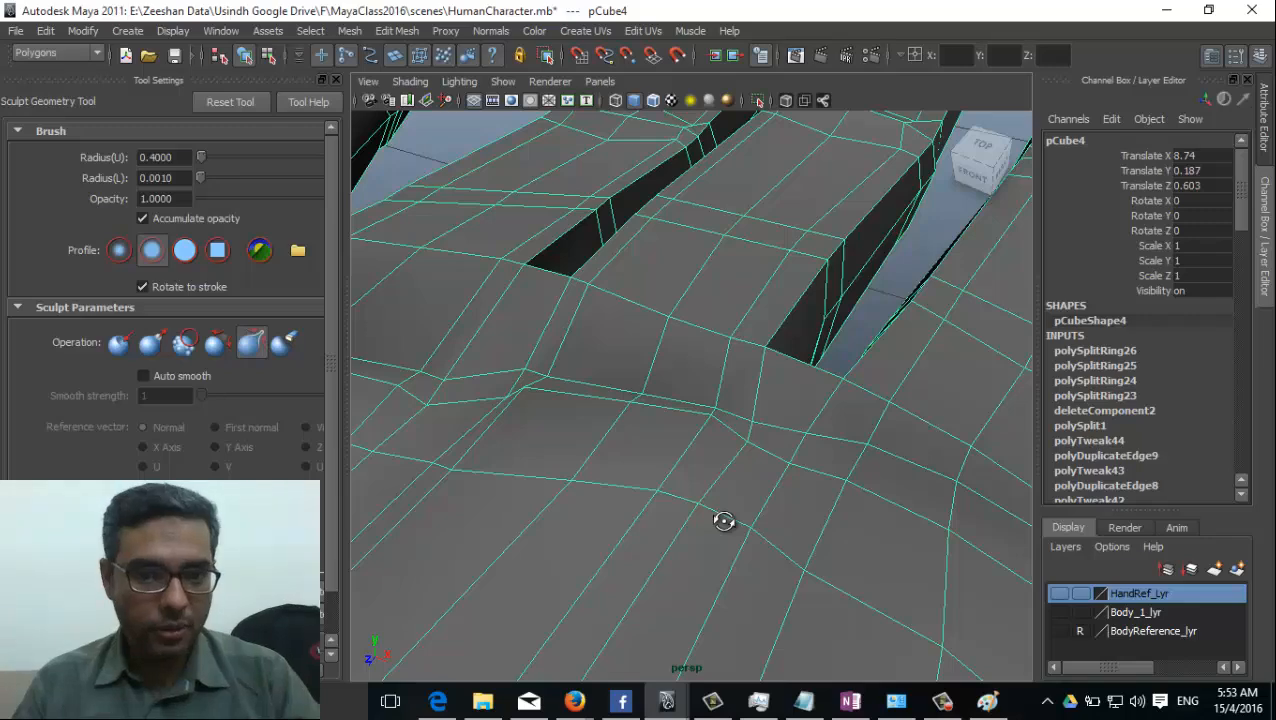
{"action": "left_click_drag", "start_coordinate": [724, 521], "coordinate": [590, 370], "text": "alt"}
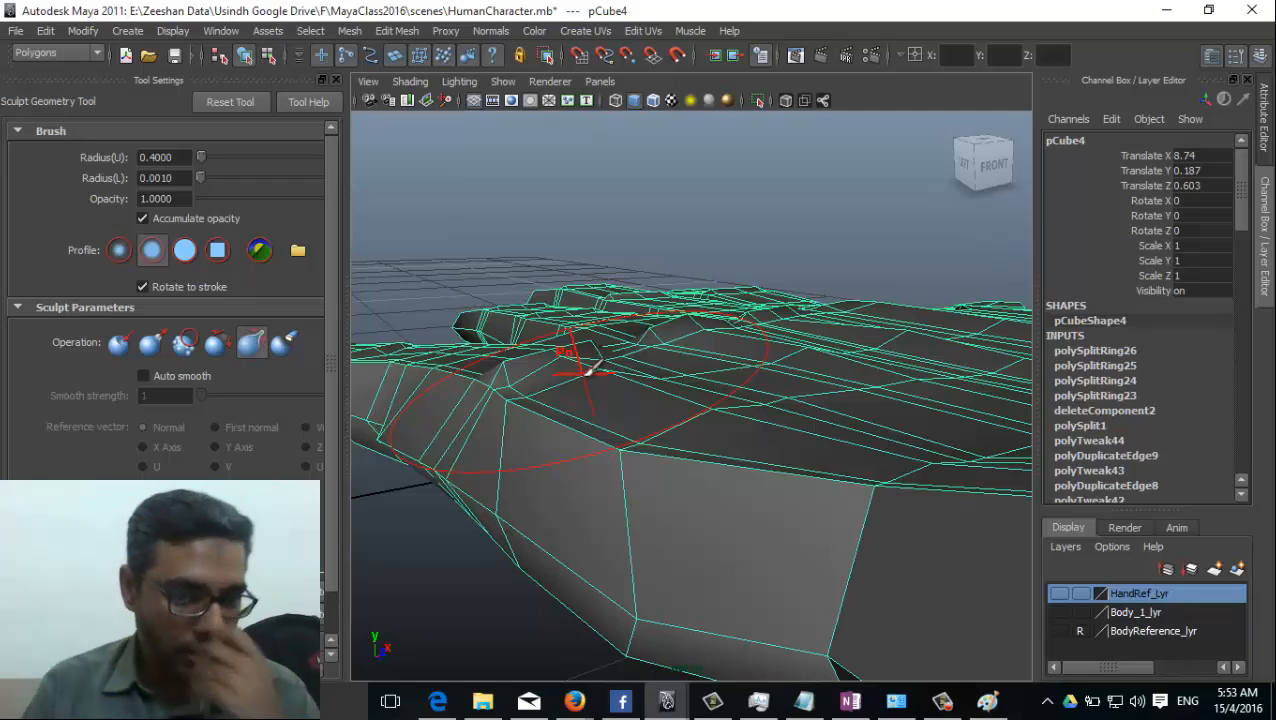
{"action": "mouse_move", "coordinate": [745, 450]}
{"action": "left_mouse_down", "text": "alt"}
{"action": "mouse_move", "coordinate": [740, 505]}
{"action": "mouse_move", "coordinate": [906, 513]}
{"action": "mouse_move", "coordinate": [607, 538]}
{"action": "mouse_move", "coordinate": [781, 518]}
{"action": "mouse_move", "coordinate": [632, 464]}
{"action": "mouse_move", "coordinate": [675, 513]}
{"action": "mouse_move", "coordinate": [612, 530]}
{"action": "mouse_move", "coordinate": [588, 562]}
{"action": "mouse_move", "coordinate": [586, 545]}
{"action": "mouse_move", "coordinate": [683, 535]}
{"action": "mouse_move", "coordinate": [688, 432]}
{"action": "mouse_move", "coordinate": [550, 527]}
{"action": "mouse_move", "coordinate": [459, 527]}
{"action": "mouse_move", "coordinate": [889, 518]}
{"action": "mouse_move", "coordinate": [600, 666]}
{"action": "mouse_move", "coordinate": [629, 663]}
{"action": "mouse_move", "coordinate": [612, 606]}
{"action": "mouse_move", "coordinate": [676, 601]}
{"action": "left_mouse_up", "text": "alt"}
Switch the sculpt operation back to Relax, soften the fingertip's surface, and leave the sculpt tool.
{"action": "left_click", "coordinate": [217, 342]}
{"action": "left_click_drag", "start_coordinate": [537, 558], "coordinate": [515, 575]}
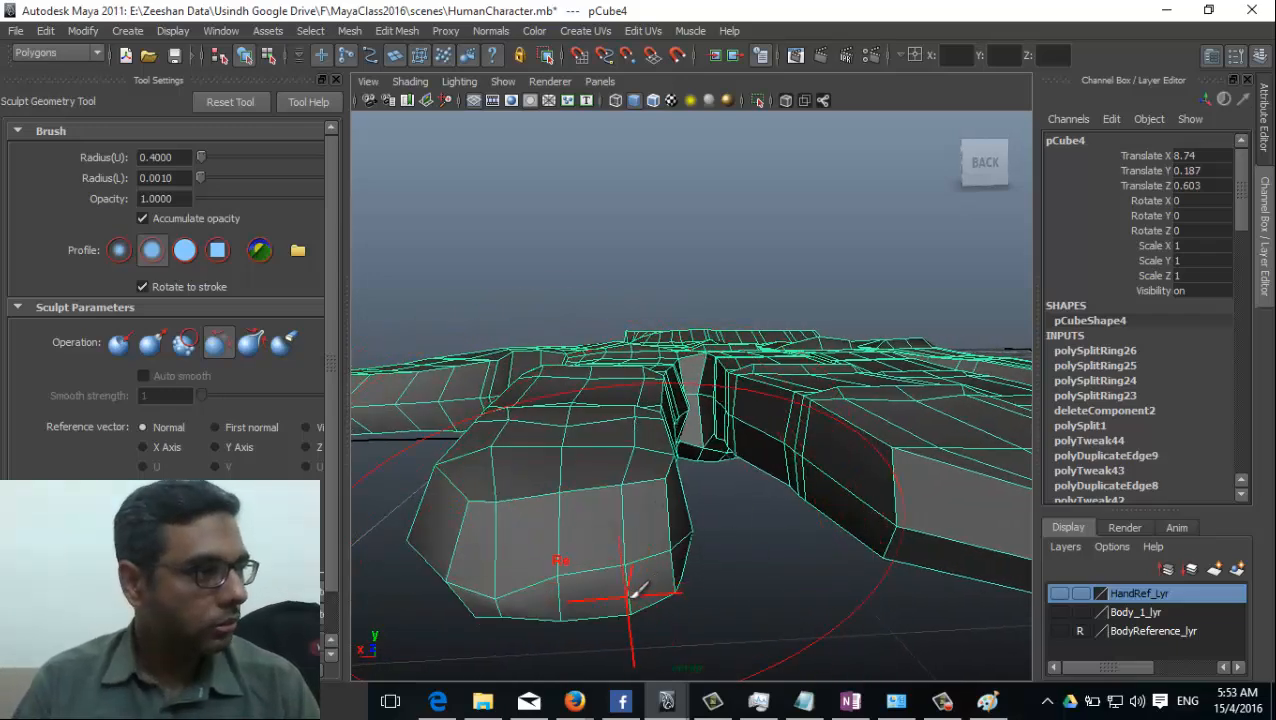
{"action": "mouse_move", "coordinate": [618, 491]}
{"action": "left_mouse_down", "text": "alt"}
{"action": "mouse_move", "coordinate": [627, 410]}
{"action": "mouse_move", "coordinate": [649, 504]}
{"action": "mouse_move", "coordinate": [812, 503]}
{"action": "mouse_move", "coordinate": [746, 490]}
{"action": "mouse_move", "coordinate": [661, 521]}
{"action": "mouse_move", "coordinate": [661, 481]}
{"action": "mouse_move", "coordinate": [615, 490]}
{"action": "mouse_move", "coordinate": [496, 578]}
{"action": "mouse_move", "coordinate": [478, 492]}
{"action": "mouse_move", "coordinate": [840, 566]}
{"action": "mouse_move", "coordinate": [612, 578]}
{"action": "left_mouse_up", "text": "alt"}
{"action": "left_click_drag", "start_coordinate": [653, 487], "coordinate": [644, 461], "text": "alt"}
{"action": "key", "text": "q"}
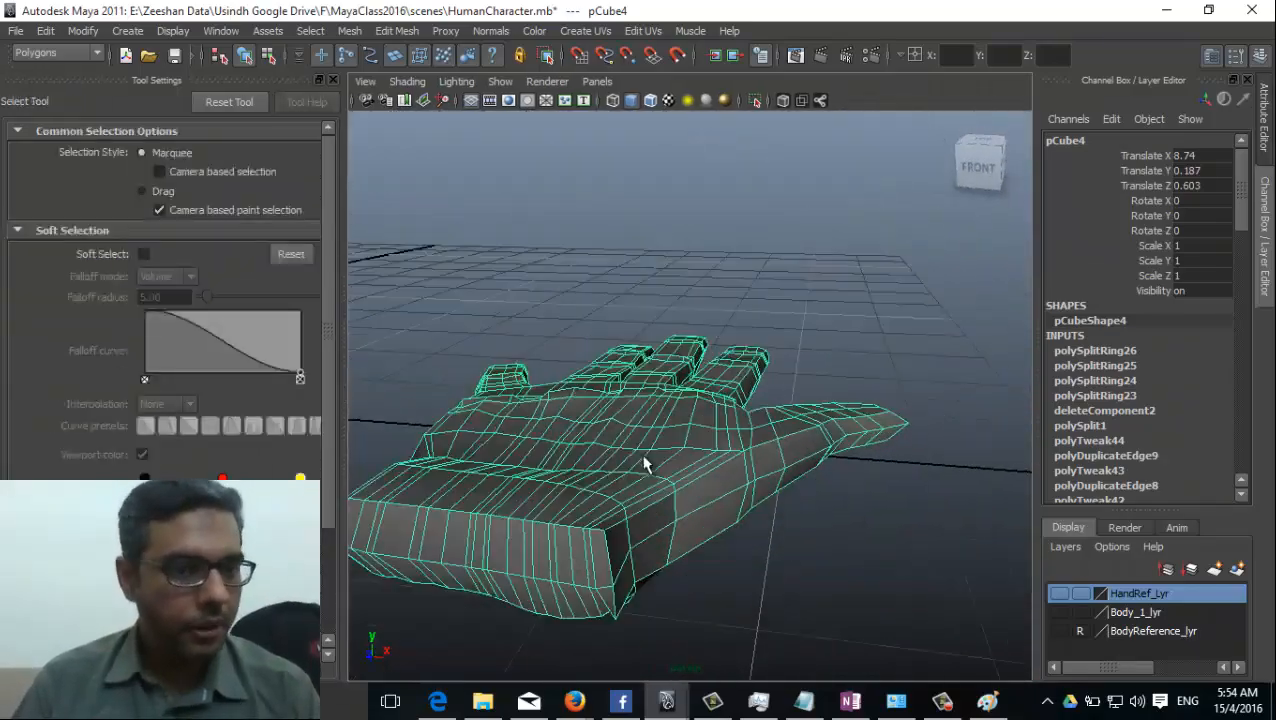
Try the Smooth operation on the whole hand mesh, inspect the rounded shape from several sides, and undo it.
{"action": "mouse_move", "coordinate": [565, 446]}
{"action": "right_mouse_down"}
{"action": "mouse_move", "coordinate": [649, 368]}
{"action": "mouse_move", "coordinate": [647, 340]}
{"action": "right_mouse_up"}
{"action": "left_click_drag", "start_coordinate": [585, 510], "coordinate": [620, 280], "text": "alt"}
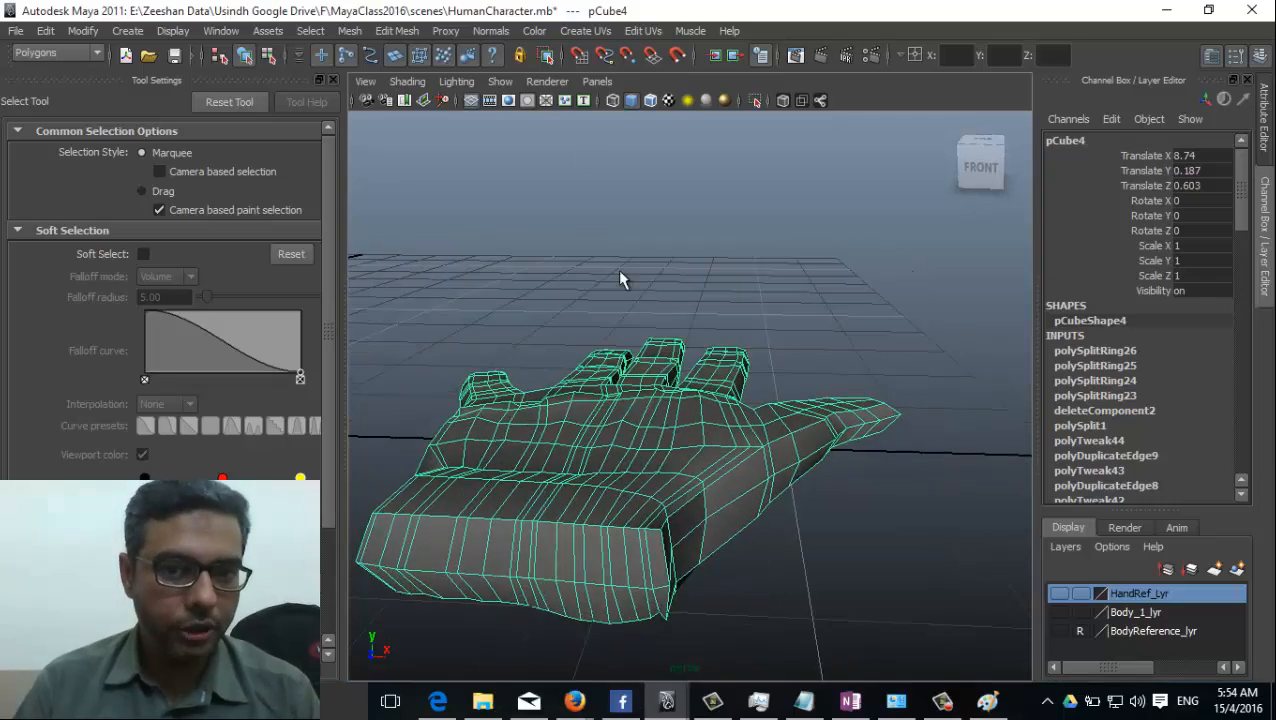
{"action": "left_click", "coordinate": [446, 30]}
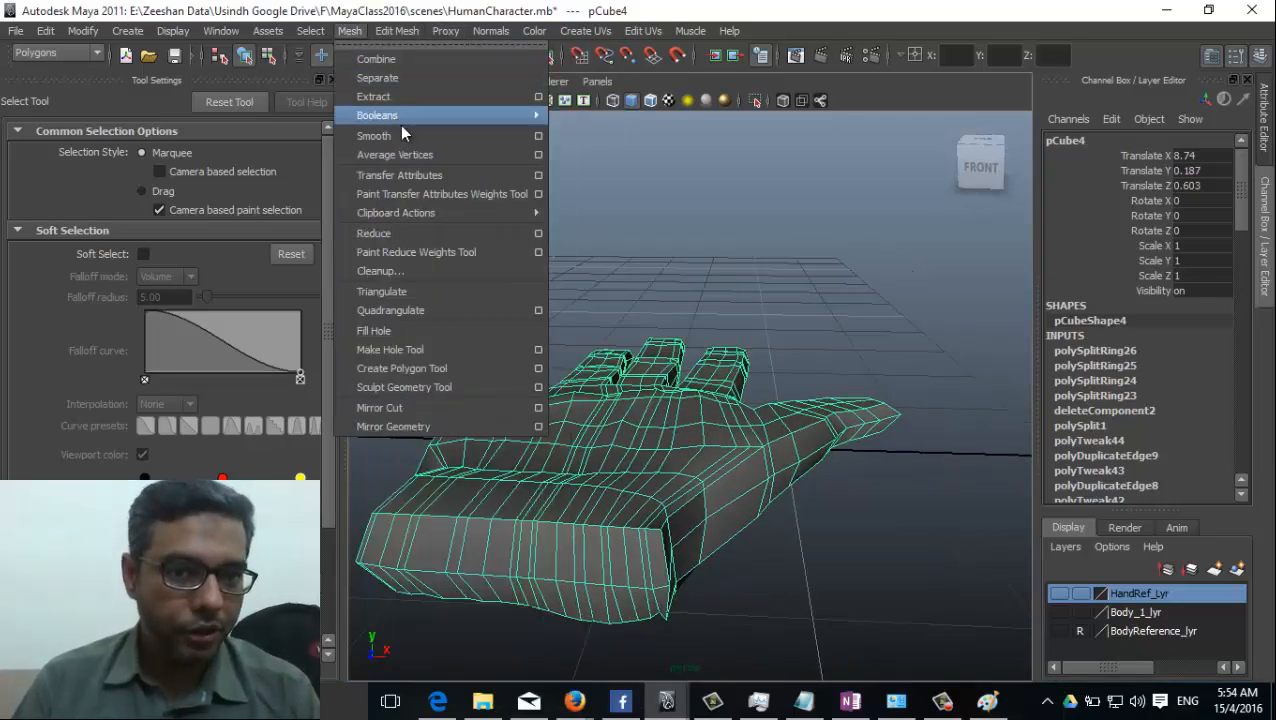
{"action": "left_click", "coordinate": [403, 133]}
{"action": "left_click_drag", "start_coordinate": [783, 515], "coordinate": [650, 190], "text": "alt"}
{"action": "left_click", "coordinate": [871, 495]}
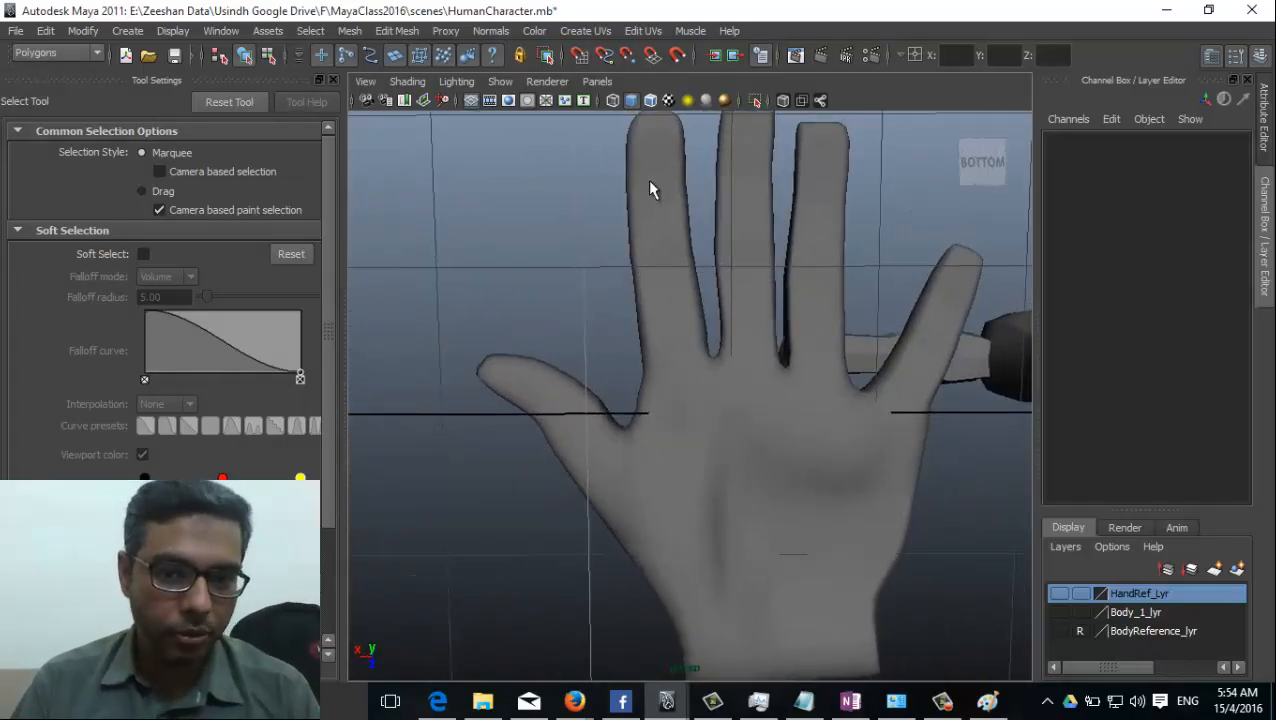
{"action": "left_click_drag", "start_coordinate": [780, 260], "coordinate": [729, 416], "text": "alt"}
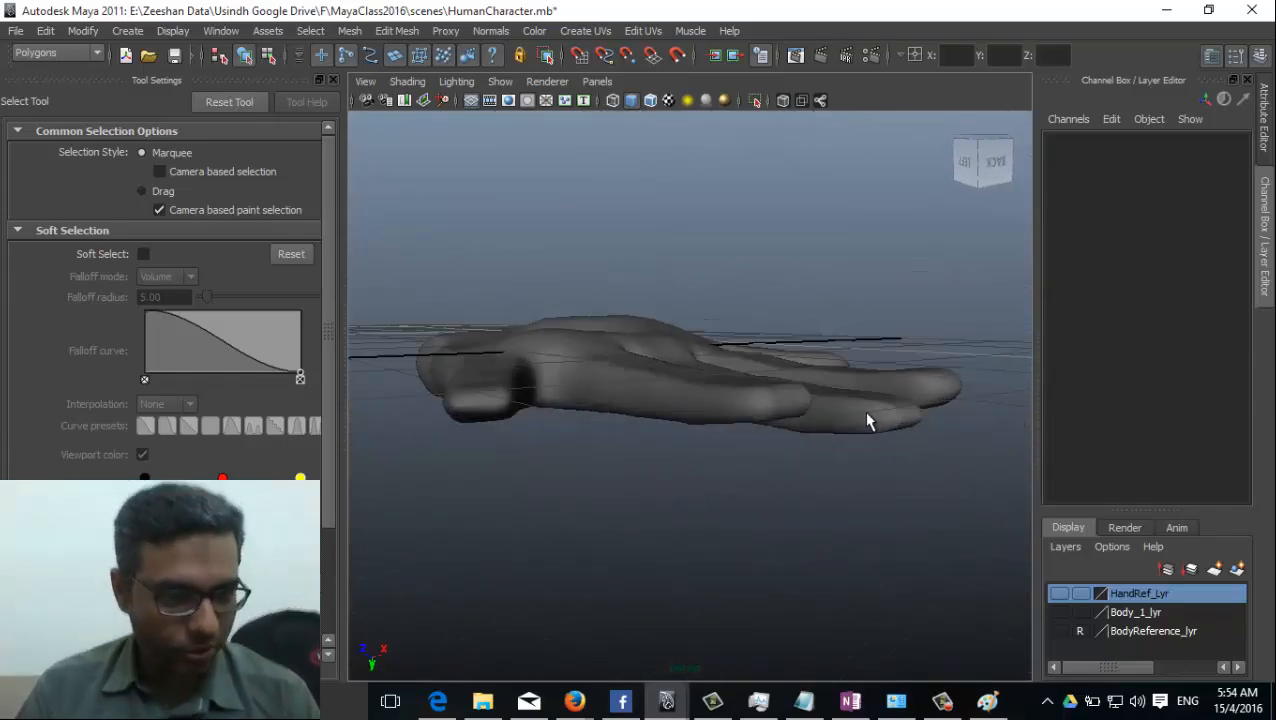
{"action": "left_click", "coordinate": [717, 412]}
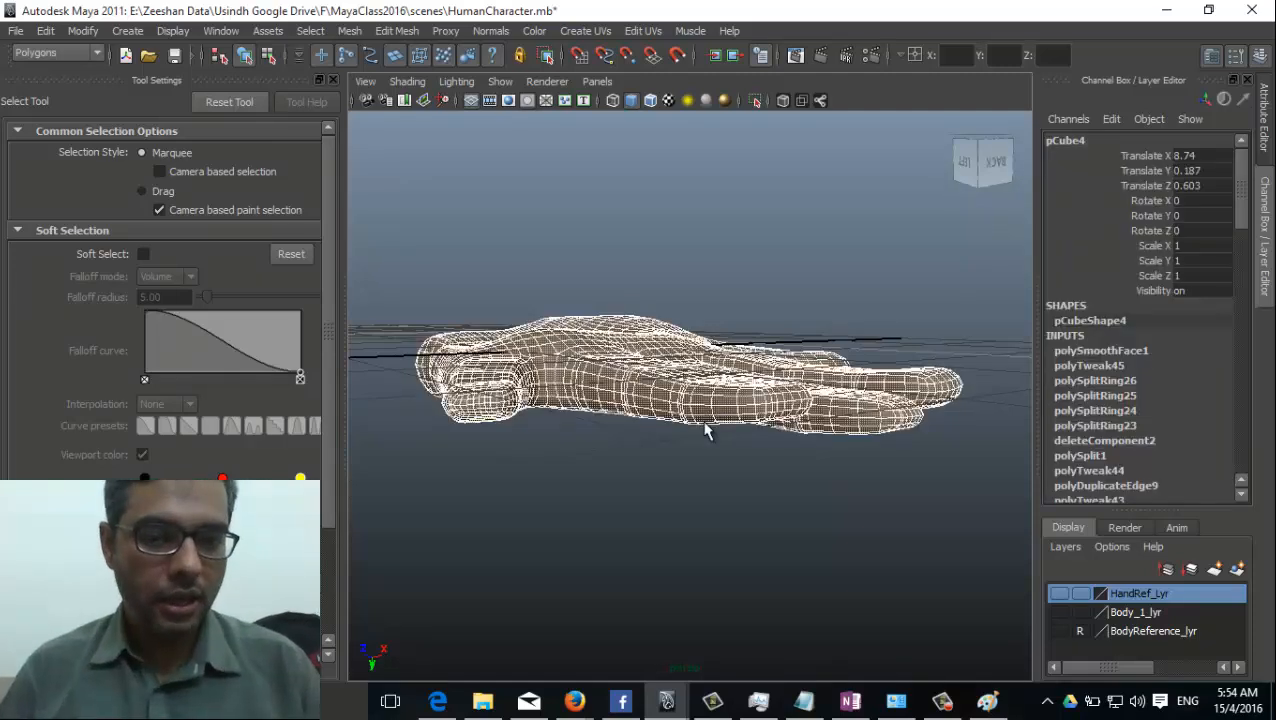
{"action": "left_click_drag", "start_coordinate": [657, 502], "coordinate": [712, 498], "text": "alt"}
{"action": "scroll", "coordinate": [535, 530], "scroll_direction": "up", "scroll_amount": 3}
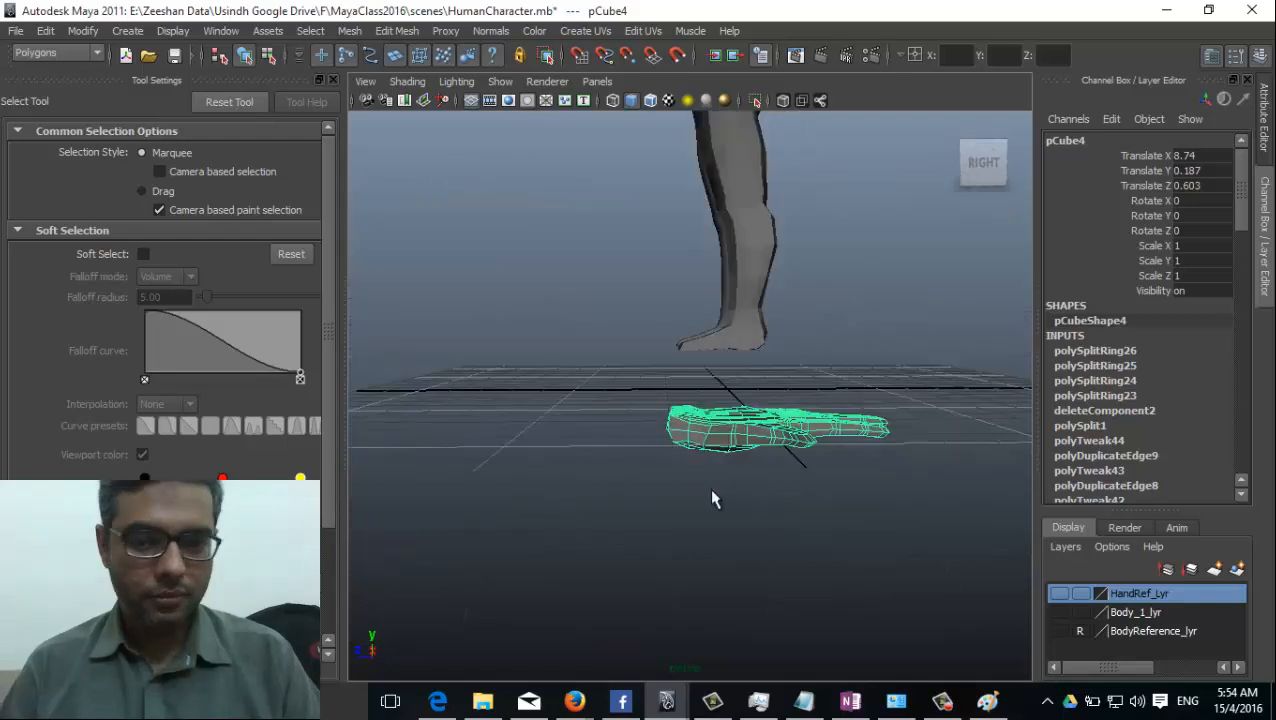
Raise the hand from the floor grid to the height of the body's arm, at about 12.8 in Y.
{"action": "left_click_drag", "start_coordinate": [763, 625], "coordinate": [730, 535], "text": "alt"}
{"action": "key", "text": "w"}
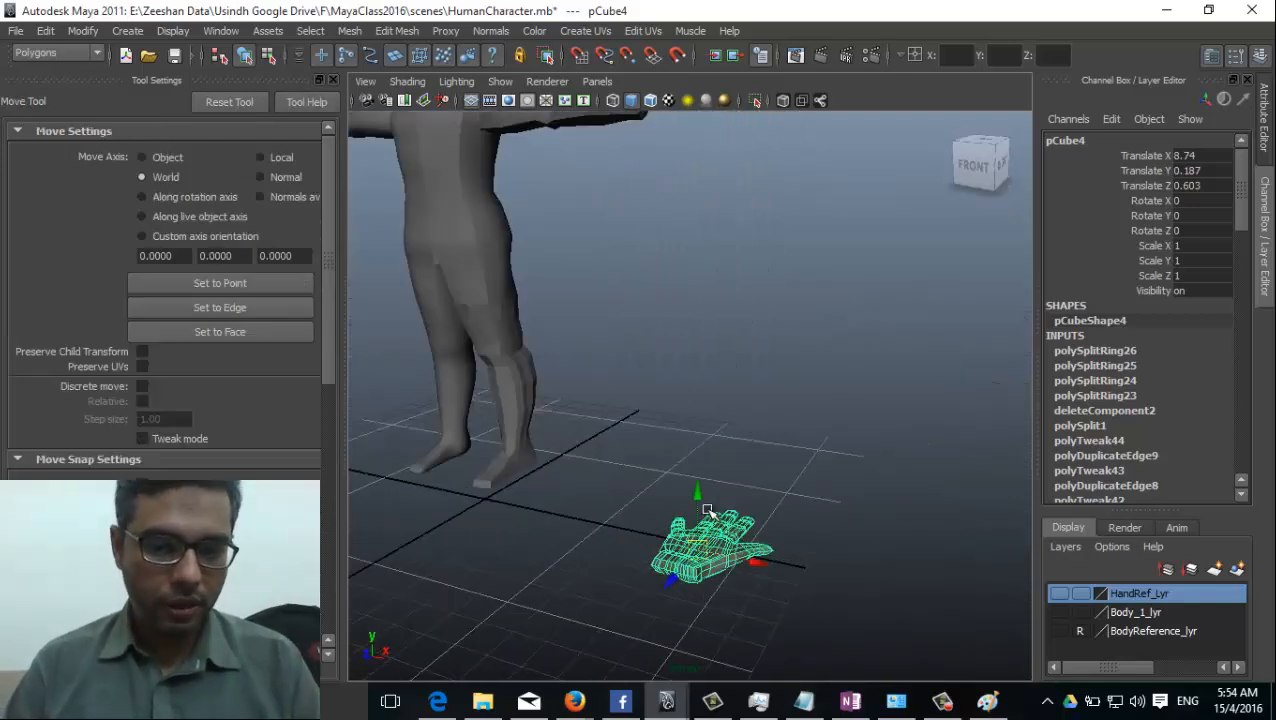
{"action": "left_click_drag", "start_coordinate": [697, 492], "coordinate": [680, 48]}
{"action": "middle_click_drag", "start_coordinate": [618, 248], "coordinate": [556, 538], "text": "alt"}
{"action": "left_click_drag", "start_coordinate": [556, 538], "coordinate": [636, 550], "text": "alt"}
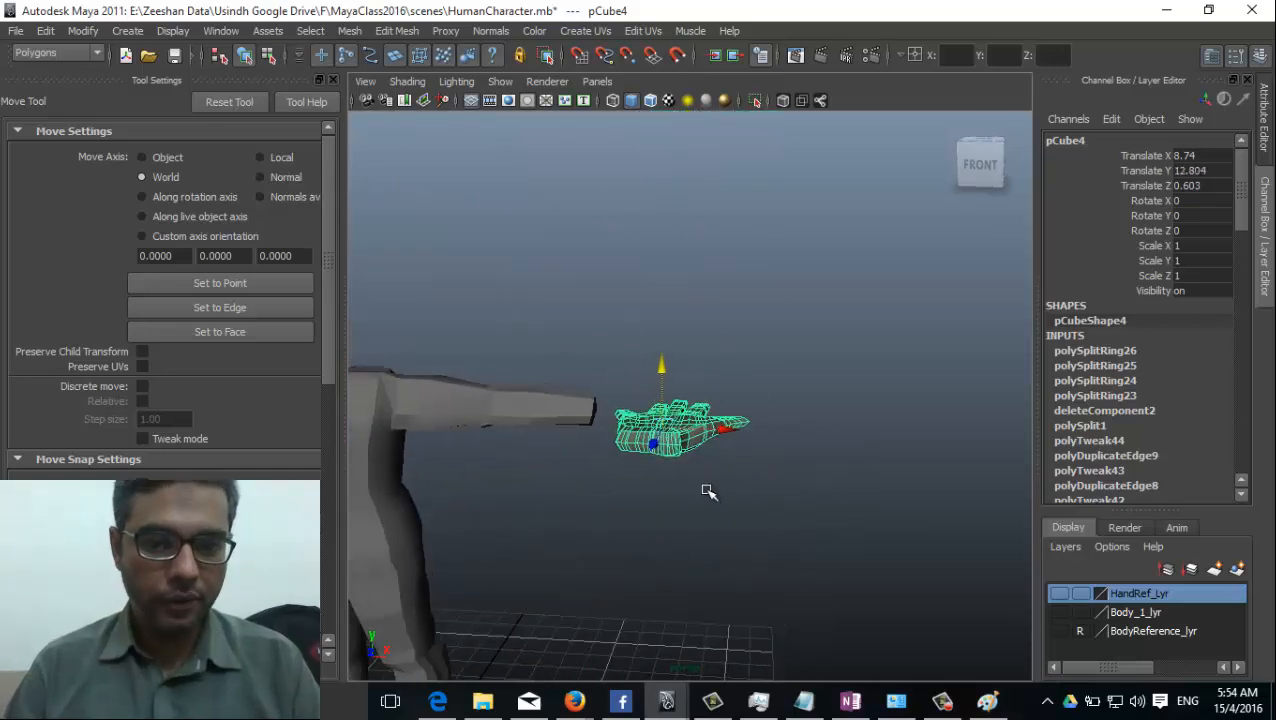
Rotate the hand about -88 degrees around Y so the fingers point away from the arm, and raise it to about 13.384 in Y.
{"action": "key", "text": "e"}
{"action": "left_click_drag", "start_coordinate": [735, 436], "coordinate": [602, 577]}
{"action": "key", "text": "w"}
{"action": "left_click_drag", "start_coordinate": [674, 433], "coordinate": [730, 493]}
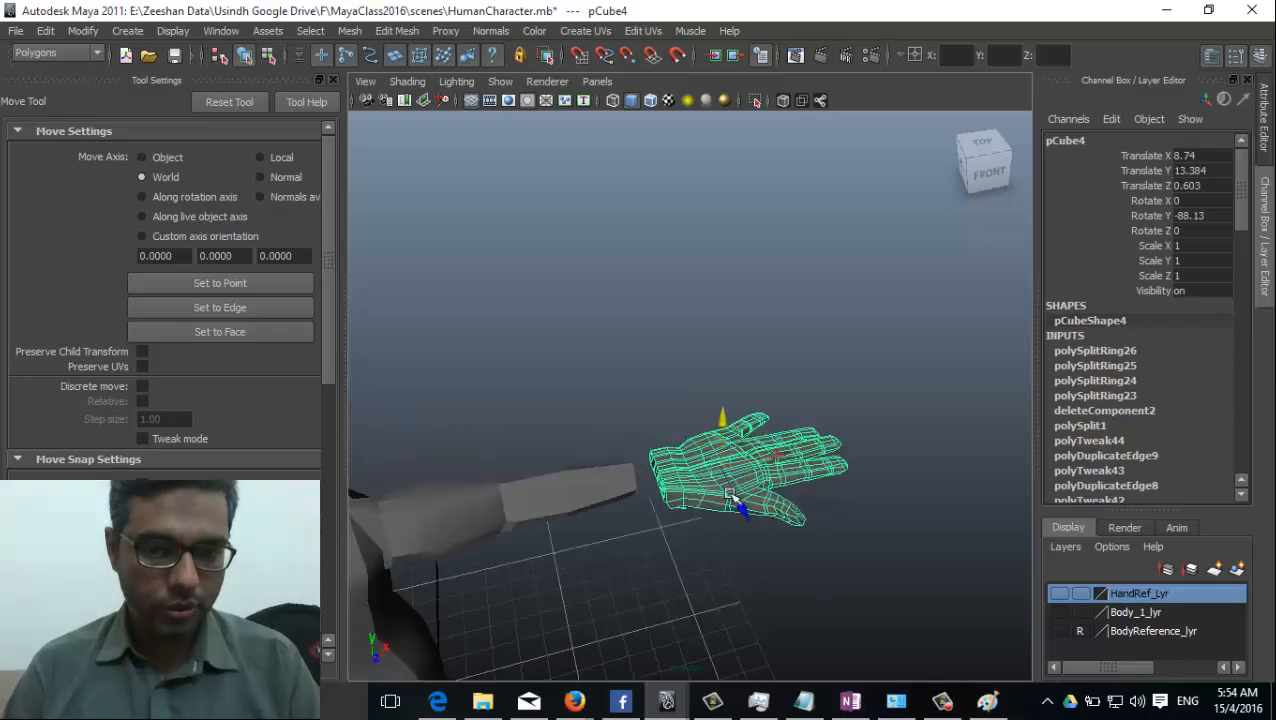
In the top view, line the hand up with the end of the arm at about X 8.341, Z 0.126.
{"action": "key", "text": "space"}
{"action": "left_click_drag", "start_coordinate": [570, 553], "coordinate": [526, 555]}
{"action": "middle_click_drag", "start_coordinate": [662, 466], "coordinate": [637, 453], "text": "alt"}
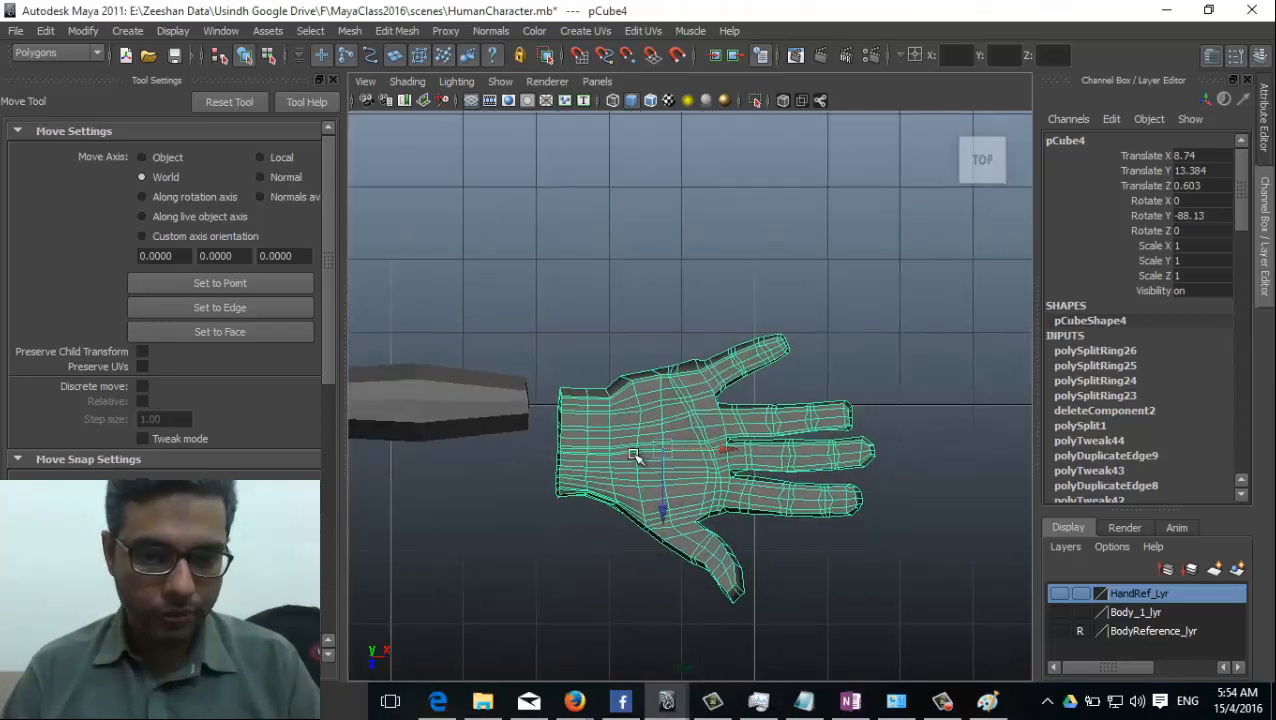
{"action": "left_click_drag", "start_coordinate": [657, 440], "coordinate": [641, 418]}
{"action": "scroll", "coordinate": [450, 505], "scroll_direction": "down", "scroll_amount": 5}
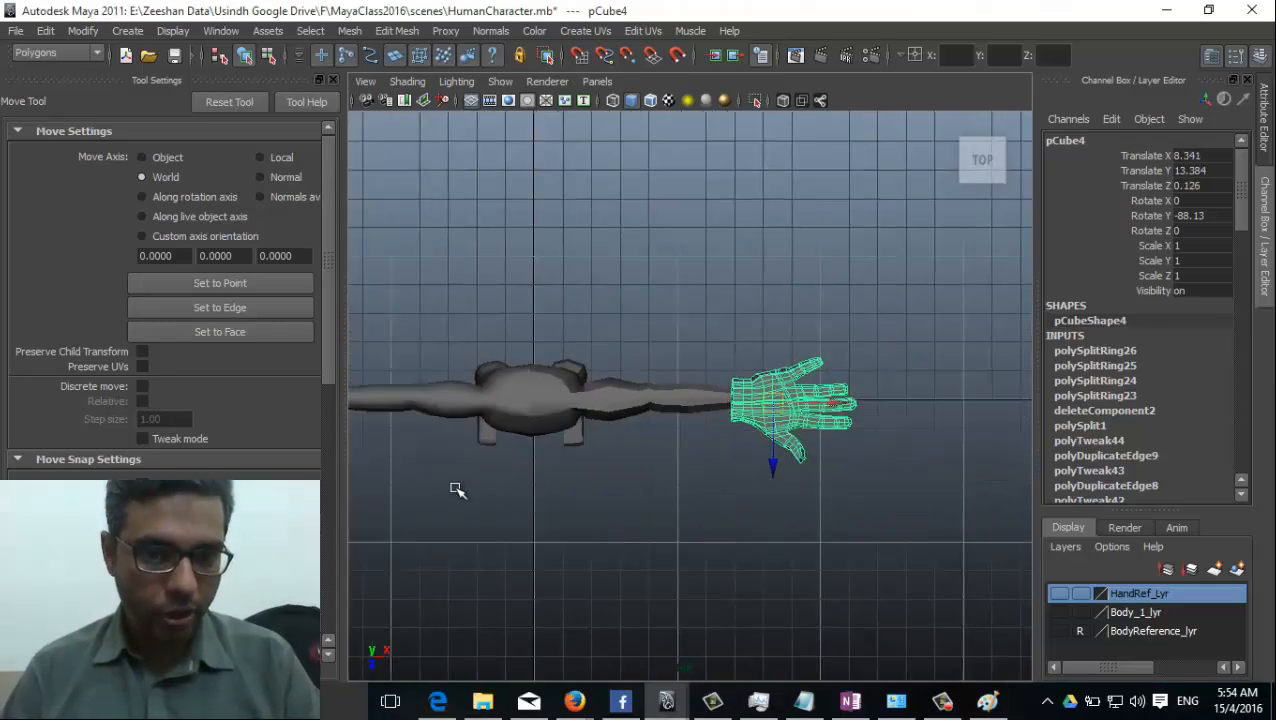
Scale the hand uniformly to about 0.638 and move it against the wrist at about X 7.882, Z 0.06.
{"action": "key", "text": "r"}
{"action": "left_click_drag", "start_coordinate": [779, 404], "coordinate": [763, 407]}
{"action": "key", "text": "w"}
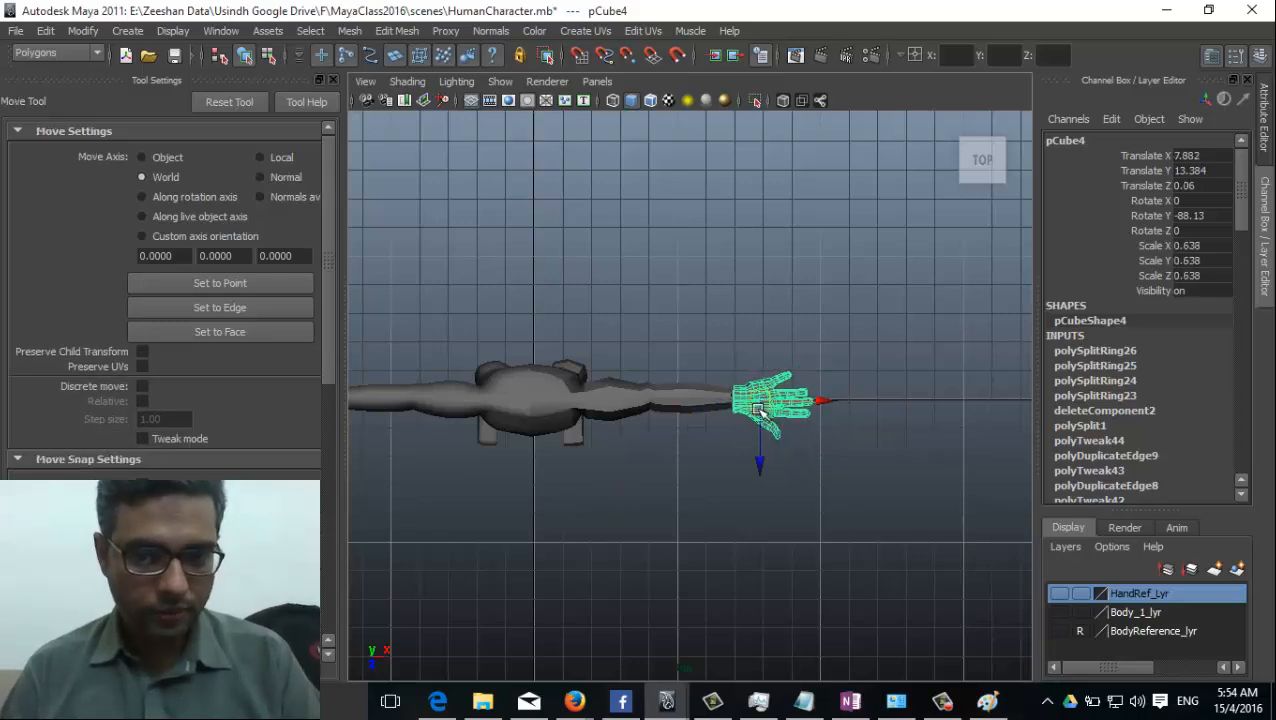
{"action": "middle_click_drag", "start_coordinate": [763, 407], "coordinate": [704, 493], "text": "alt"}
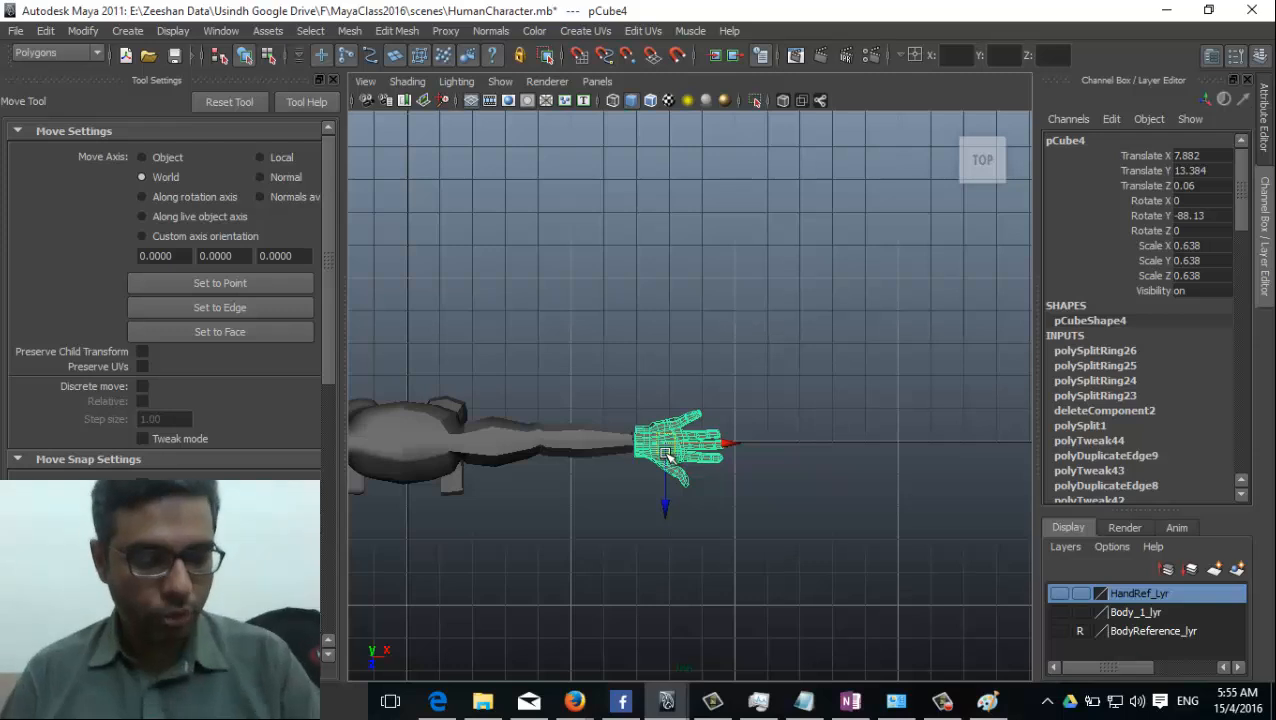
Duplicate the hand and move the copy away from the body to about -7.012 in Z.
{"action": "key", "text": "ctrl+d"}
{"action": "left_click_drag", "start_coordinate": [663, 505], "coordinate": [705, 274]}
{"action": "middle_click_drag", "start_coordinate": [633, 475], "coordinate": [650, 444], "text": "alt"}
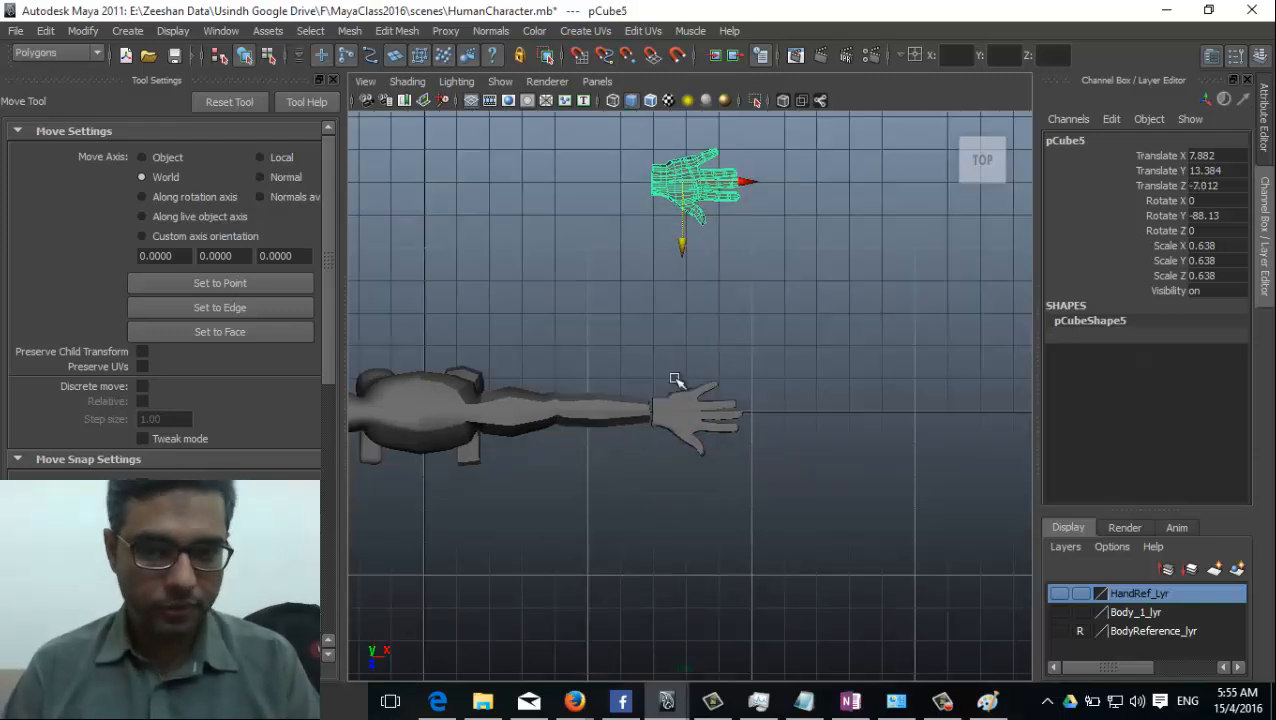
Add the duplicated hand to the hidden Body_1_lyr display layer as a backup.
{"action": "left_click", "coordinate": [1141, 614]}
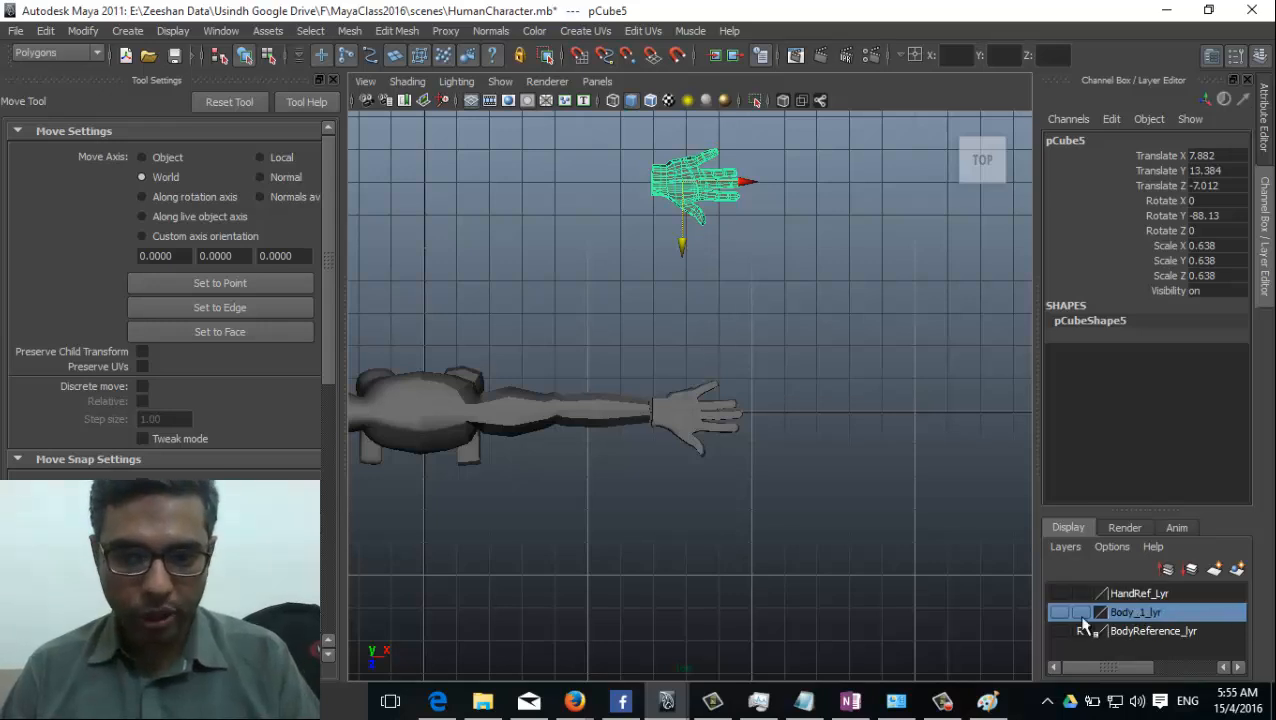
{"action": "left_click", "coordinate": [1059, 612]}
{"action": "left_click", "coordinate": [1059, 612]}
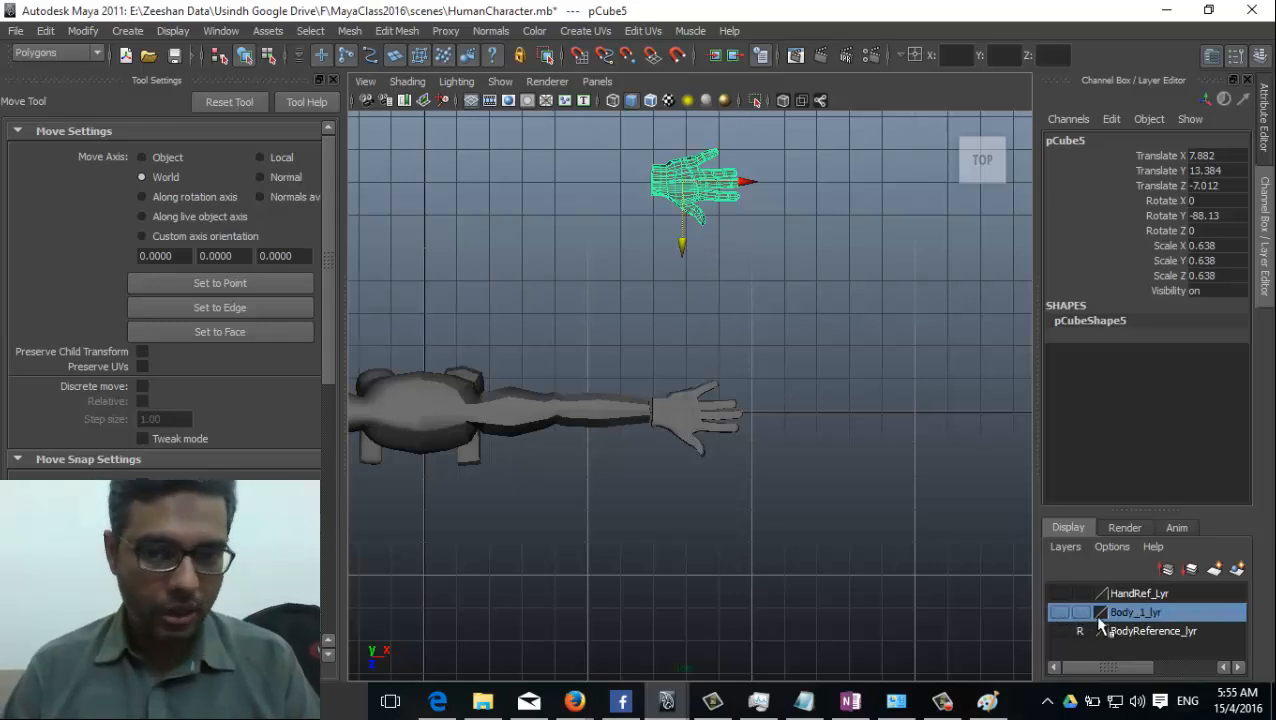
{"action": "right_click", "coordinate": [1135, 614]}
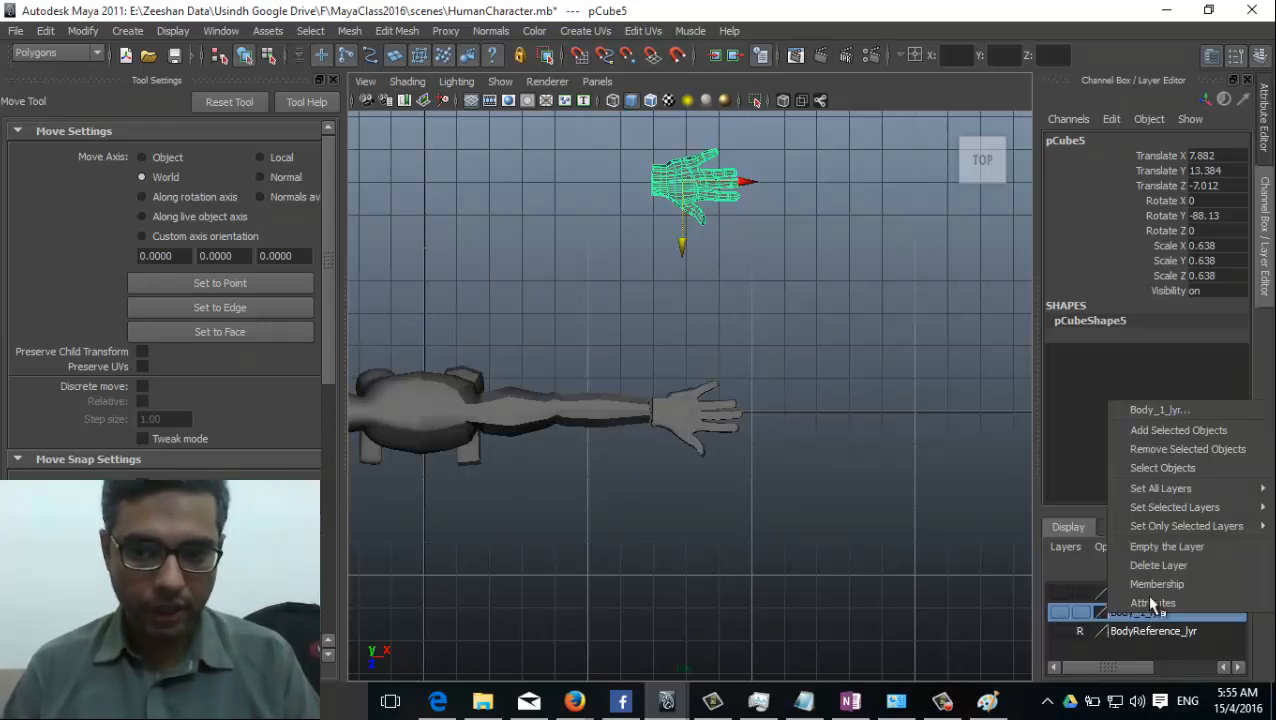
{"action": "left_click", "coordinate": [1186, 432]}
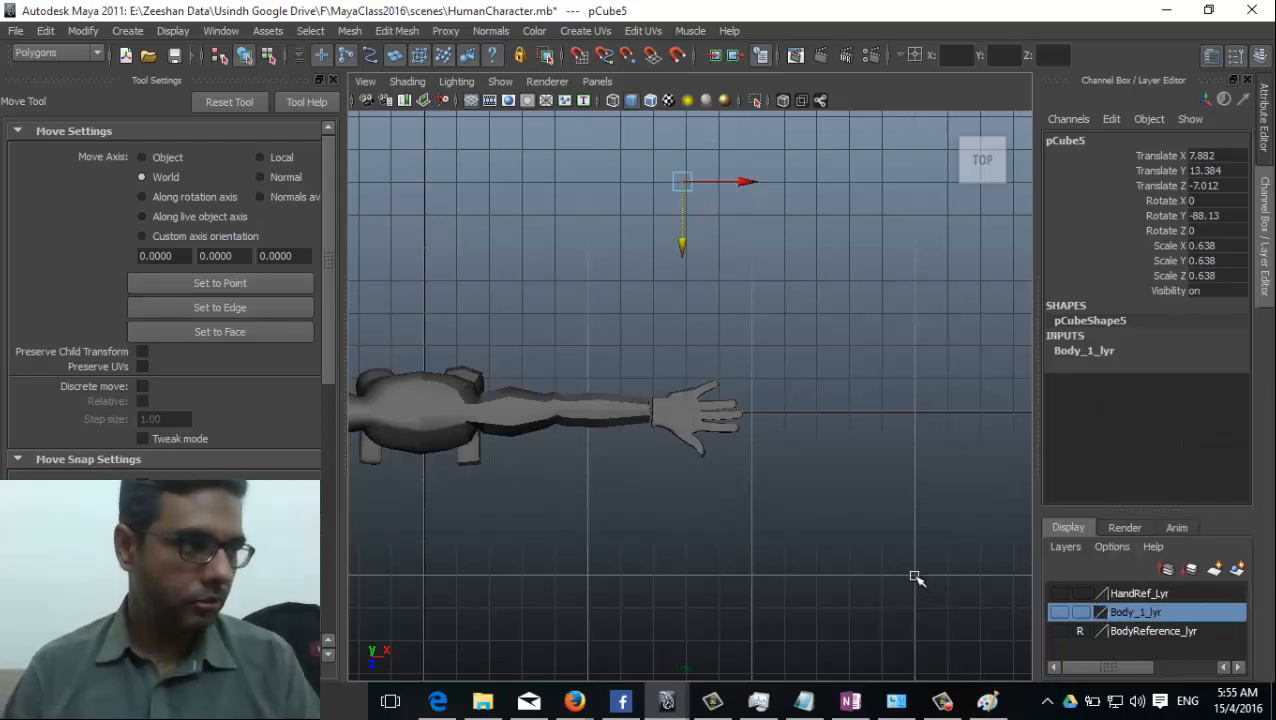
Select the original hand at the end of the arm and scale it down further in the top view.
{"action": "middle_click_drag", "start_coordinate": [728, 523], "coordinate": [728, 430], "text": "alt"}
{"action": "right_click_drag", "start_coordinate": [728, 430], "coordinate": [970, 495], "text": "alt"}
{"action": "left_click", "coordinate": [692, 214]}
{"action": "middle_click_drag", "start_coordinate": [586, 362], "coordinate": [592, 529], "text": "alt"}
{"action": "key", "text": "r"}
{"action": "left_click_drag", "start_coordinate": [681, 357], "coordinate": [656, 355]}
Move the hand against the wrist at about X 7.492, Z 0.018, and scale it to about 0.445 in X and Z.
{"action": "key", "text": "w"}
{"action": "middle_click_drag", "start_coordinate": [690, 400], "coordinate": [858, 366], "text": "alt"}
{"action": "right_click_drag", "start_coordinate": [858, 366], "coordinate": [660, 386], "text": "alt"}
{"action": "middle_click_drag", "start_coordinate": [788, 387], "coordinate": [868, 383], "text": "alt"}
{"action": "key", "text": "r"}
{"action": "mouse_move", "coordinate": [857, 364]}
{"action": "left_mouse_down"}
{"action": "mouse_move", "coordinate": [833, 364]}
{"action": "mouse_move", "coordinate": [845, 362]}
{"action": "left_mouse_up"}
{"action": "key", "text": "w"}
{"action": "key", "text": "r"}
In the perspective view, thicken the hand by scaling it to about 0.581 in Y.
{"action": "key", "text": "space"}
{"action": "left_click_drag", "start_coordinate": [721, 382], "coordinate": [730, 336]}
{"action": "left_click_drag", "start_coordinate": [743, 441], "coordinate": [692, 394], "text": "alt"}
{"action": "right_click_drag", "start_coordinate": [692, 394], "coordinate": [500, 430], "text": "alt"}
{"action": "middle_click_drag", "start_coordinate": [500, 430], "coordinate": [791, 444], "text": "alt"}
{"action": "left_click_drag", "start_coordinate": [791, 444], "coordinate": [725, 470], "text": "alt"}
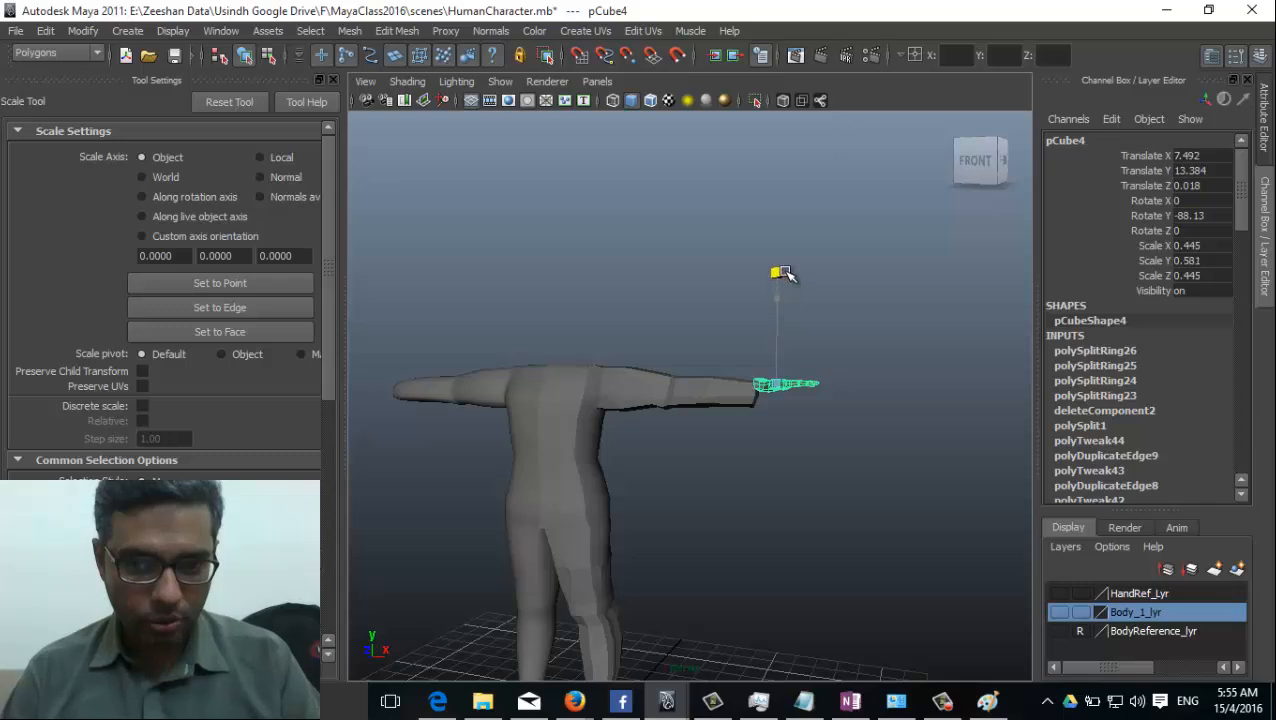
{"action": "right_click_drag", "start_coordinate": [831, 387], "coordinate": [863, 397], "text": "alt"}
Enlarge the hand to a scale of about 0.481, 0.629, 0.481, and lower it to about 13.106 in Y.
{"action": "key", "text": "w"}
{"action": "key", "text": "r"}
{"action": "mouse_move", "coordinate": [796, 446]}
{"action": "left_mouse_down", "text": "alt"}
{"action": "mouse_move", "coordinate": [806, 474]}
{"action": "mouse_move", "coordinate": [812, 462]}
{"action": "left_mouse_up", "text": "alt"}
{"action": "key", "text": "w"}
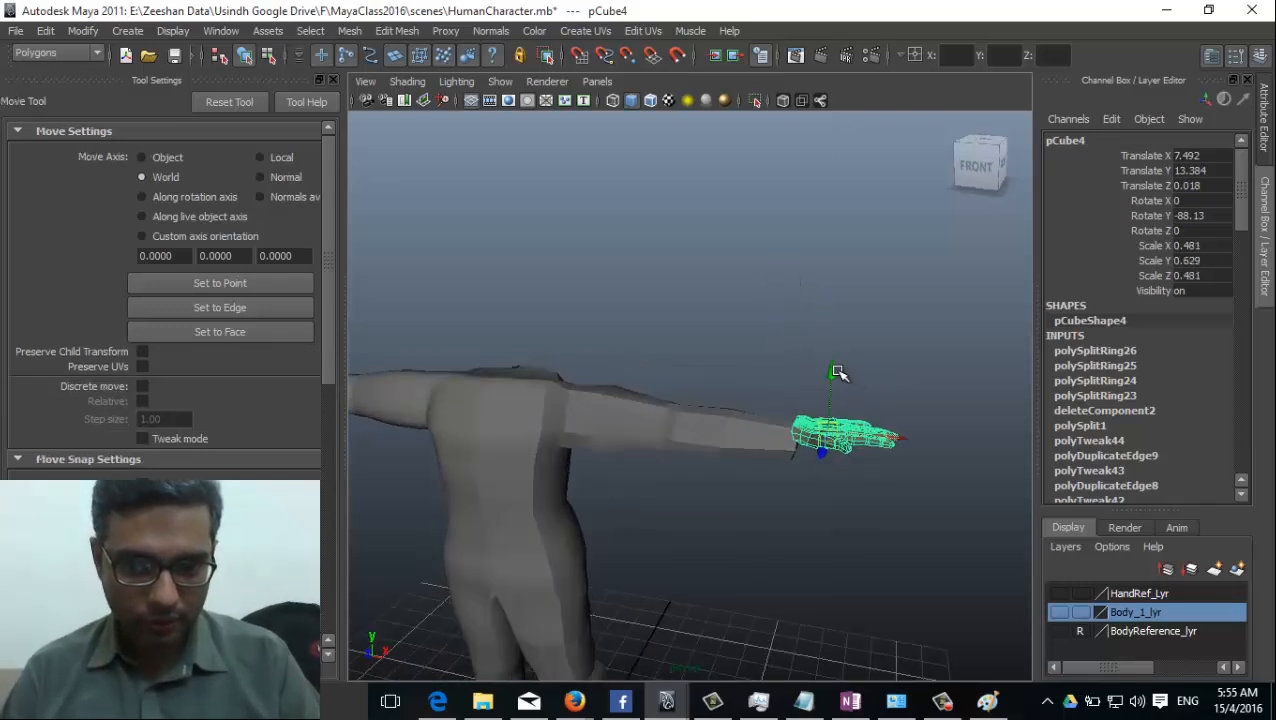
{"action": "left_click_drag", "start_coordinate": [834, 376], "coordinate": [836, 396]}
{"action": "left_click_drag", "start_coordinate": [800, 470], "coordinate": [803, 395], "text": "alt"}
{"action": "left_click", "coordinate": [754, 540]}
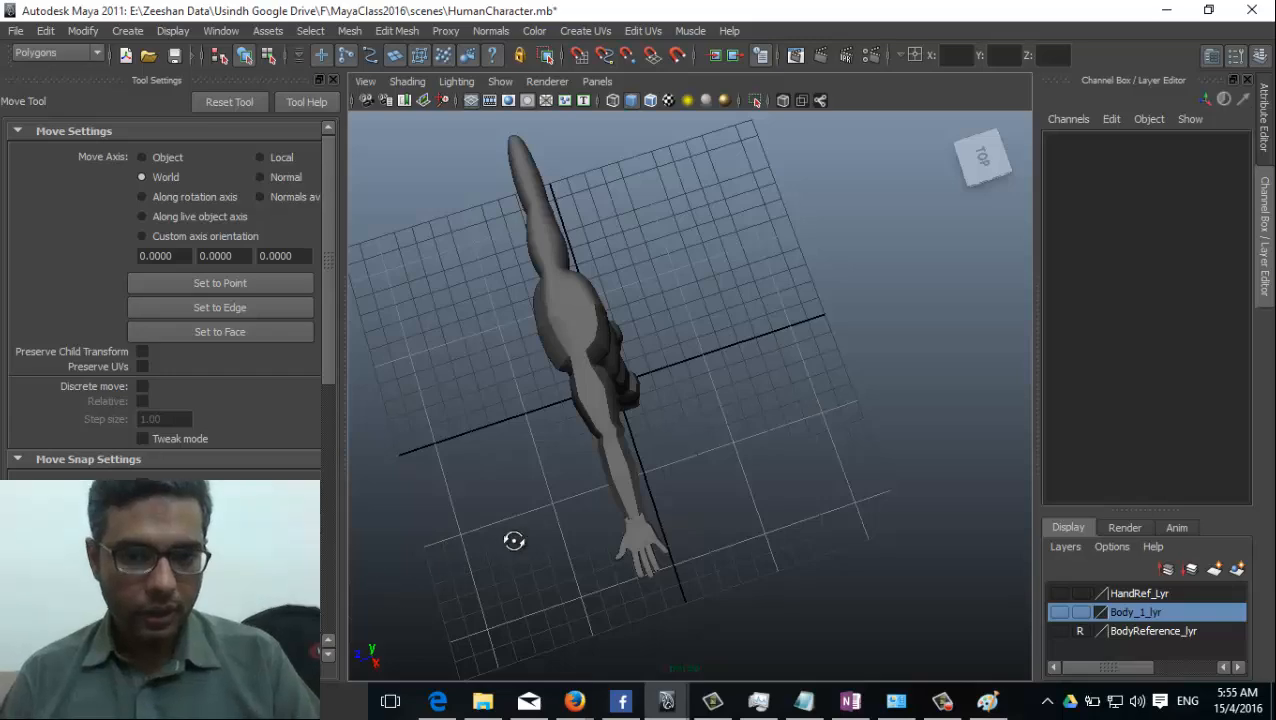
Examine the hand's fit against the wrist and its proportions relative to the whole body from several angles.
{"action": "left_click_drag", "start_coordinate": [514, 541], "coordinate": [601, 484], "text": "alt"}
{"action": "right_click_drag", "start_coordinate": [601, 484], "coordinate": [680, 440], "text": "alt"}
{"action": "middle_click_drag", "start_coordinate": [680, 440], "coordinate": [612, 458], "text": "alt"}
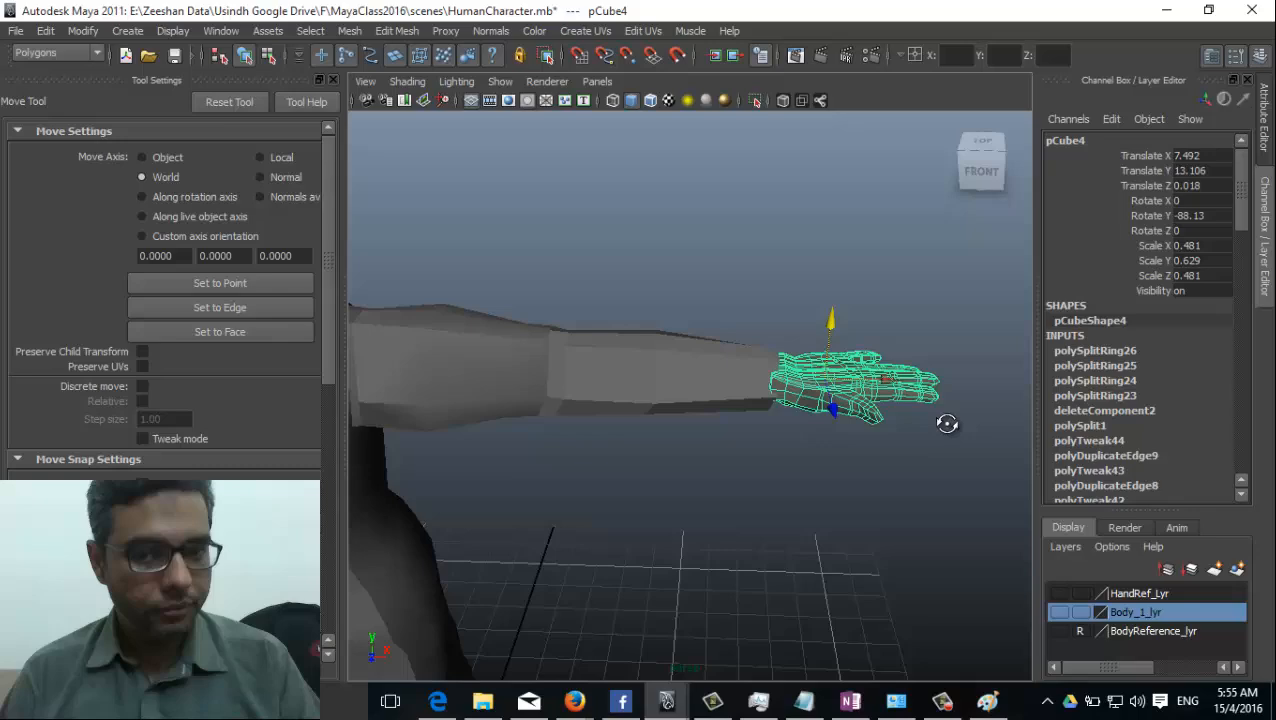
{"action": "left_click_drag", "start_coordinate": [947, 423], "coordinate": [1060, 530], "text": "alt"}
{"action": "left_click_drag", "start_coordinate": [786, 467], "coordinate": [540, 201], "text": "alt"}
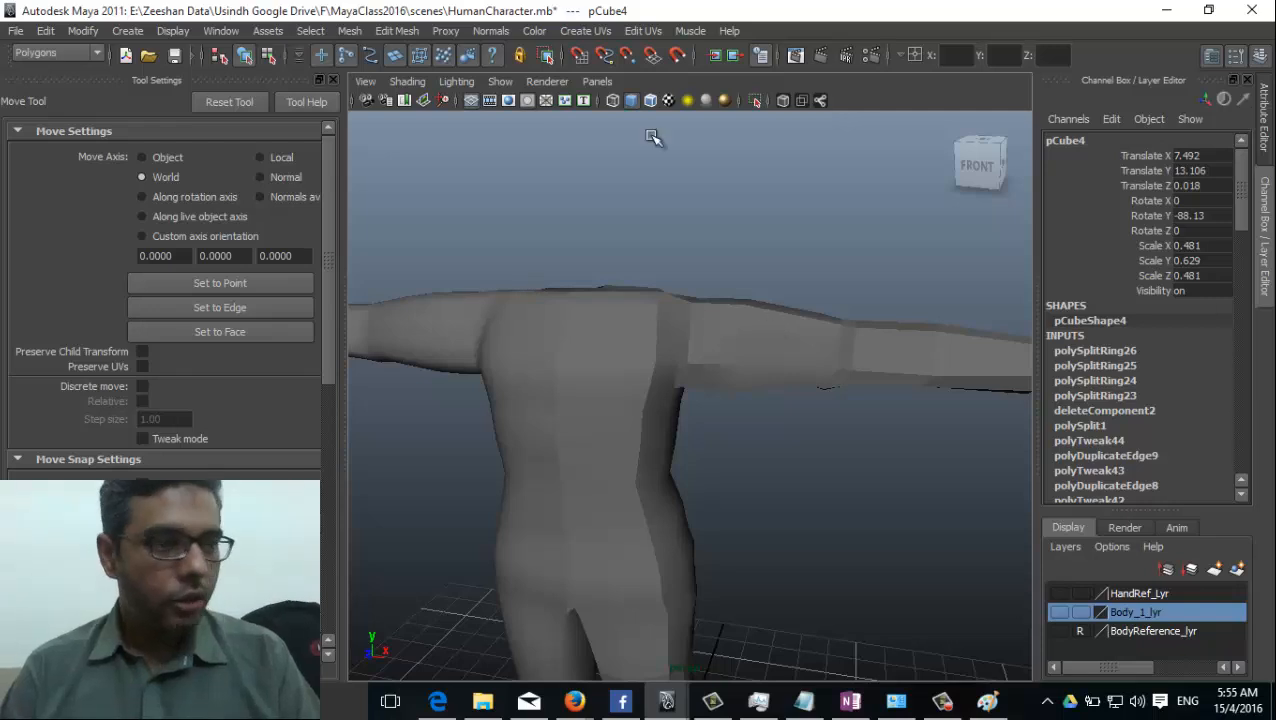
{"action": "middle_click_drag", "start_coordinate": [985, 378], "coordinate": [795, 367], "text": "alt"}
{"action": "middle_click_drag", "start_coordinate": [667, 358], "coordinate": [878, 360], "text": "alt"}
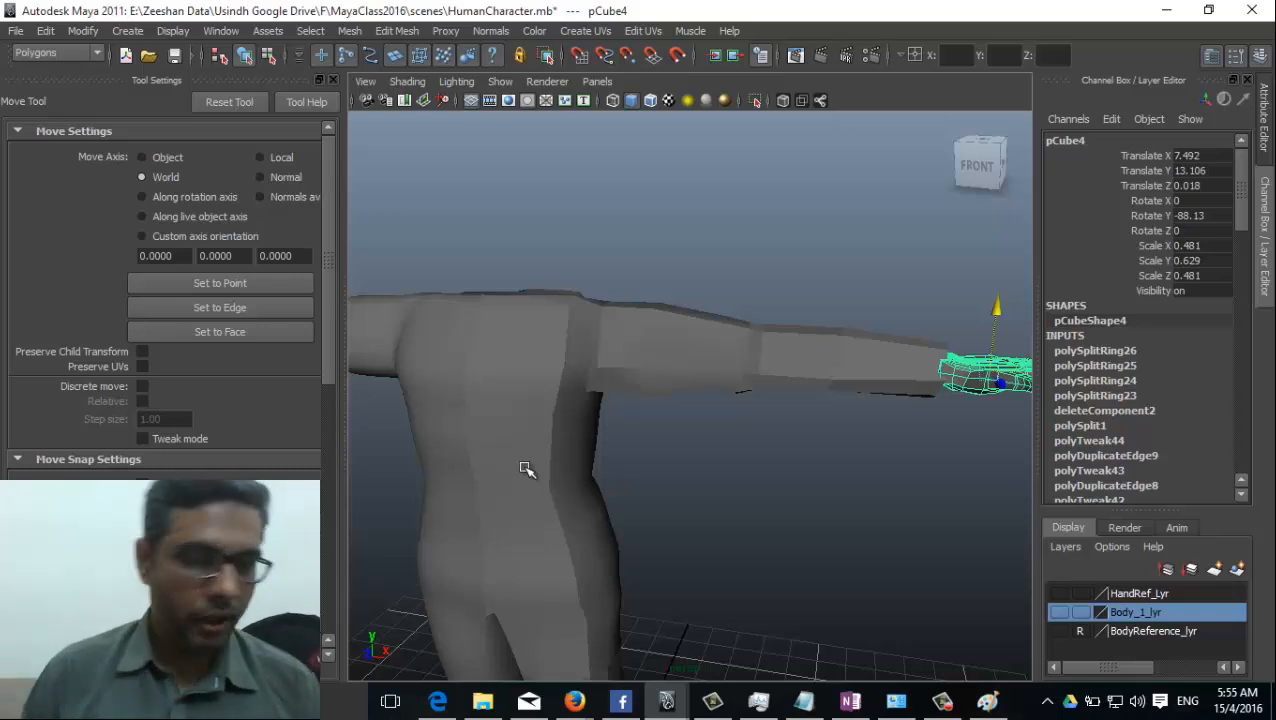
{"action": "left_click_drag", "start_coordinate": [648, 510], "coordinate": [590, 538], "text": "alt"}
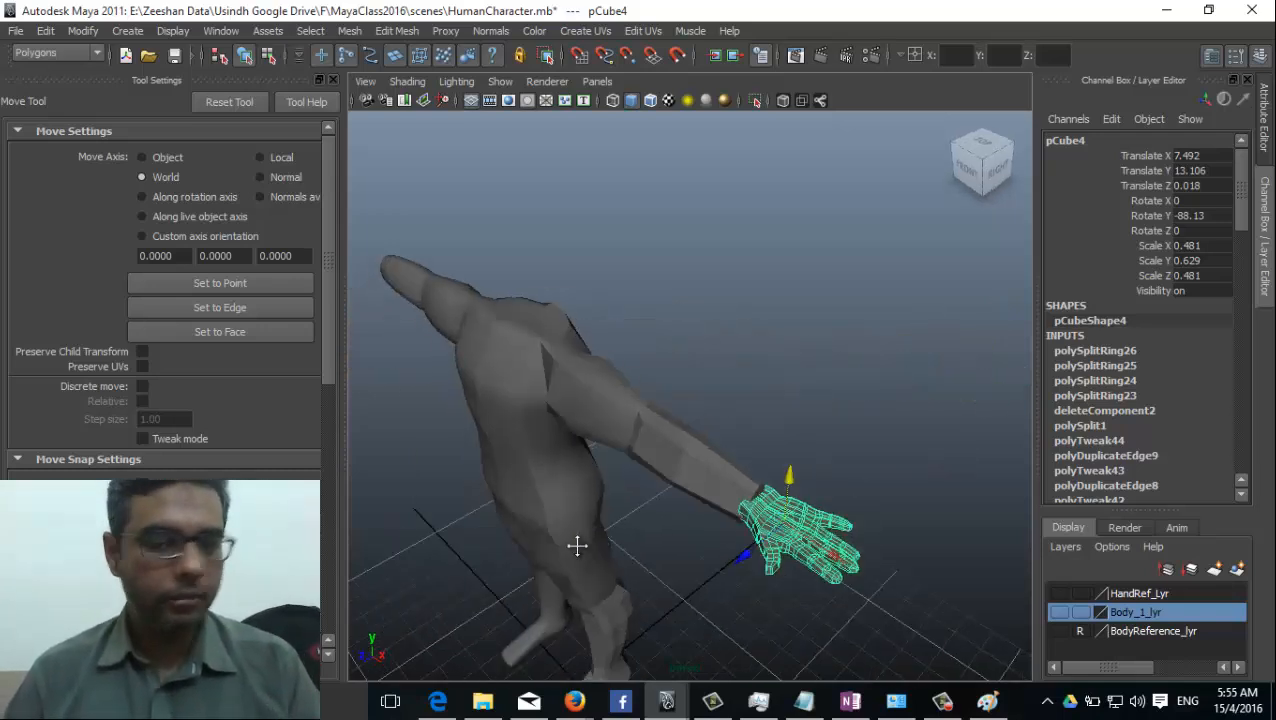
{"action": "middle_click_drag", "start_coordinate": [575, 544], "coordinate": [597, 525], "text": "alt"}
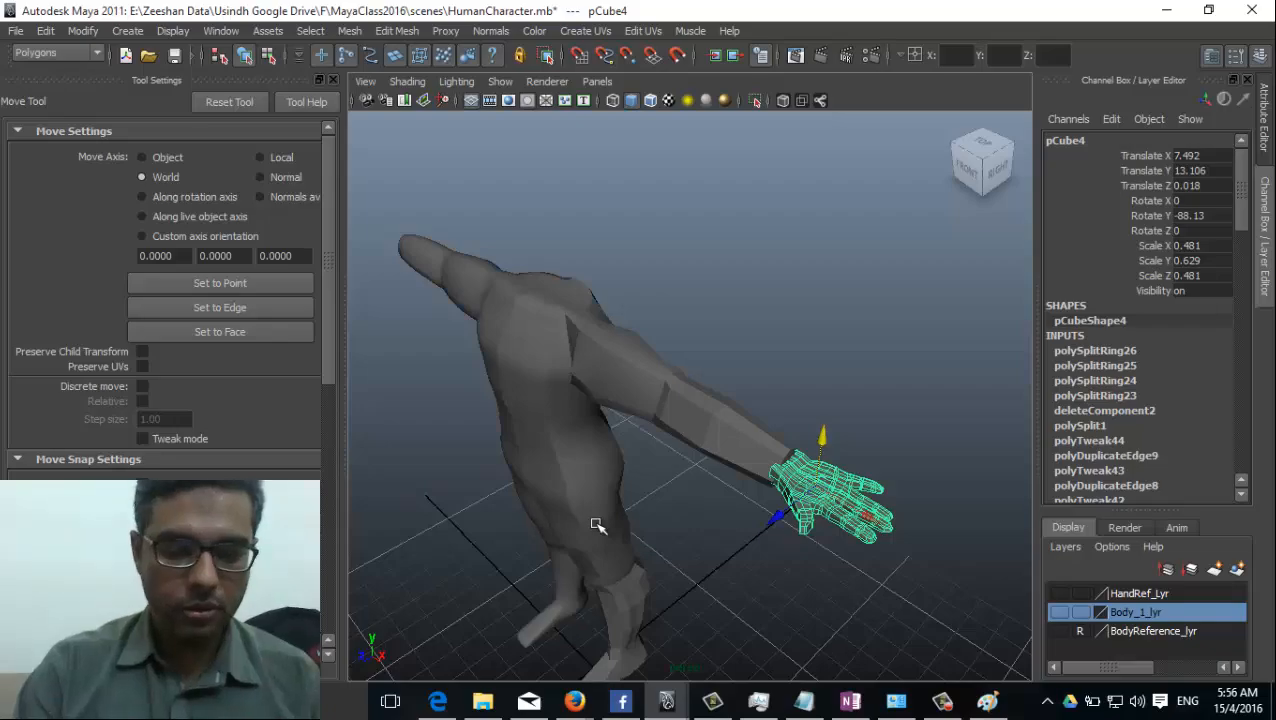